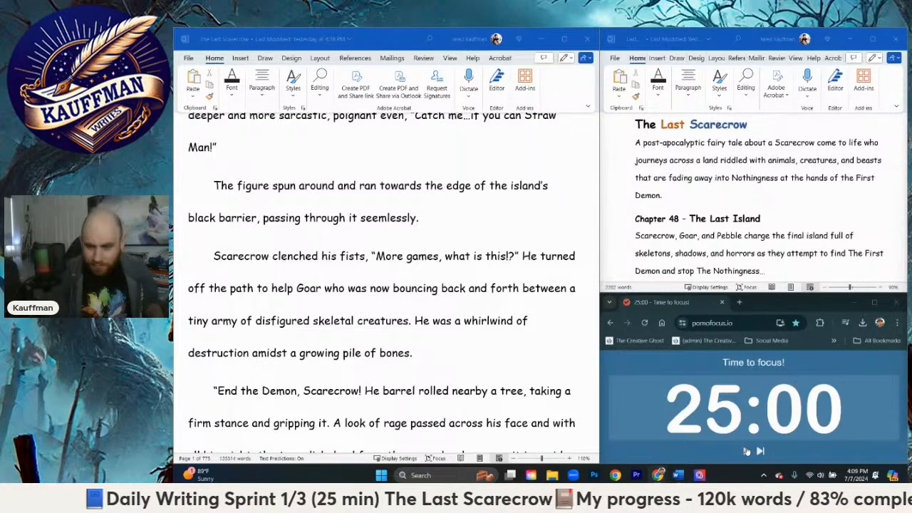
Step: Start the 25-minute focus timer and return to the manuscript document
click(746, 451)
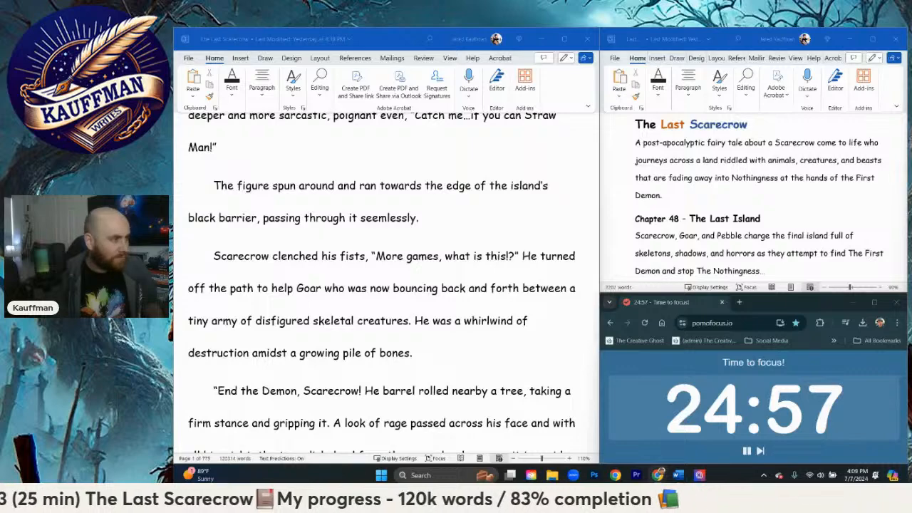
click(377, 282)
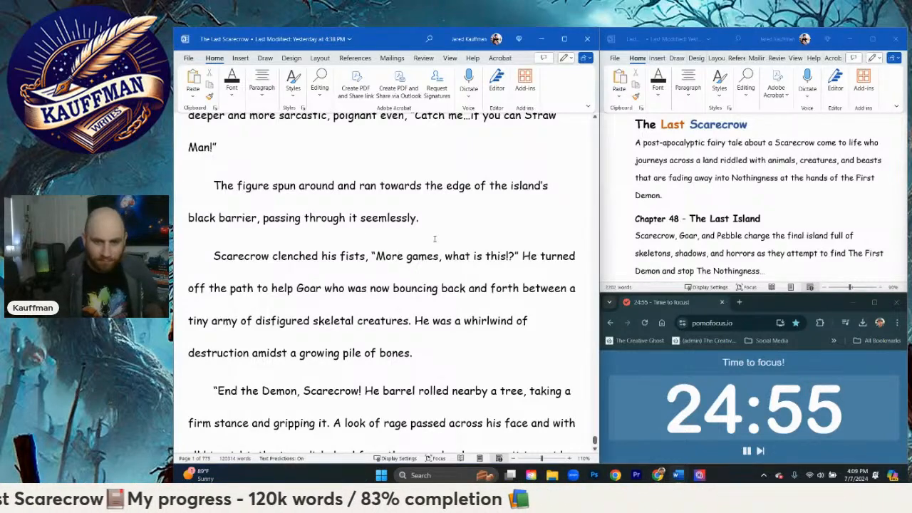
Step: Reread the scene from the lone figure's description on the hill through Scarecrow's confrontation with it
scroll(412, 276, up, 3)
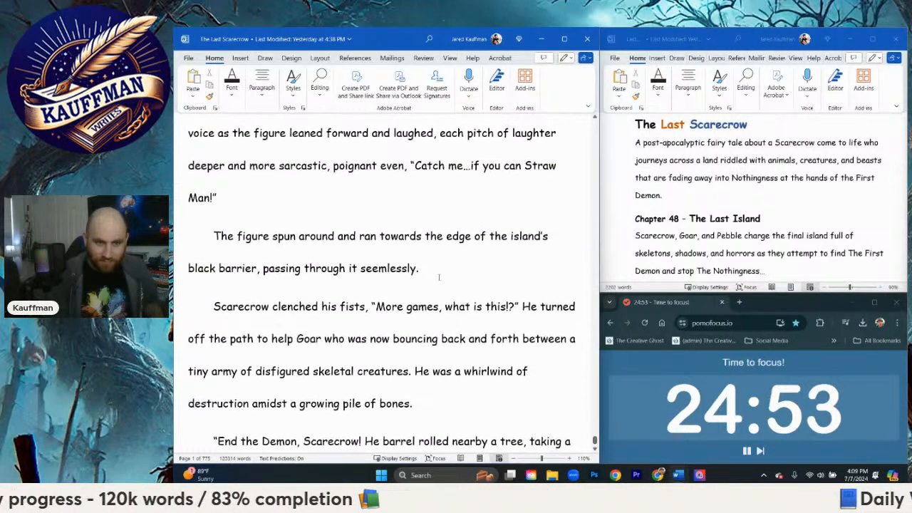
scroll(438, 280, up, 5)
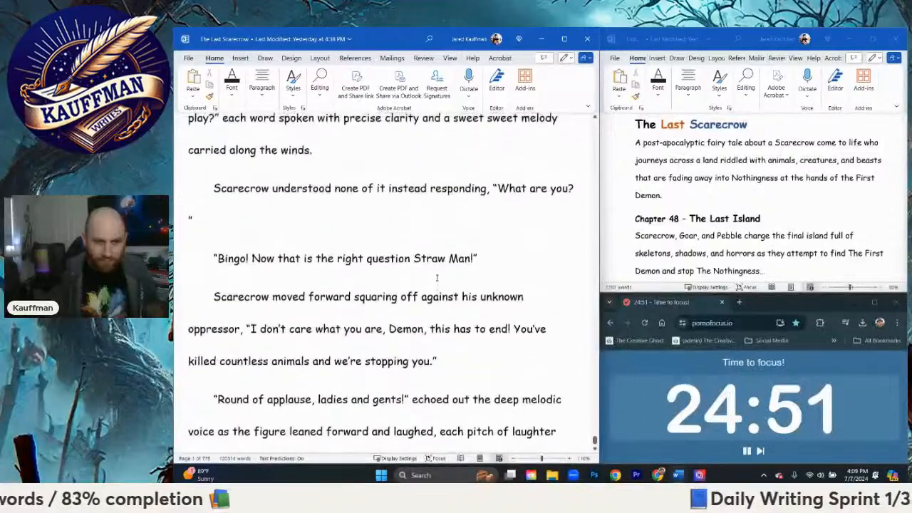
scroll(340, 280, up, 3)
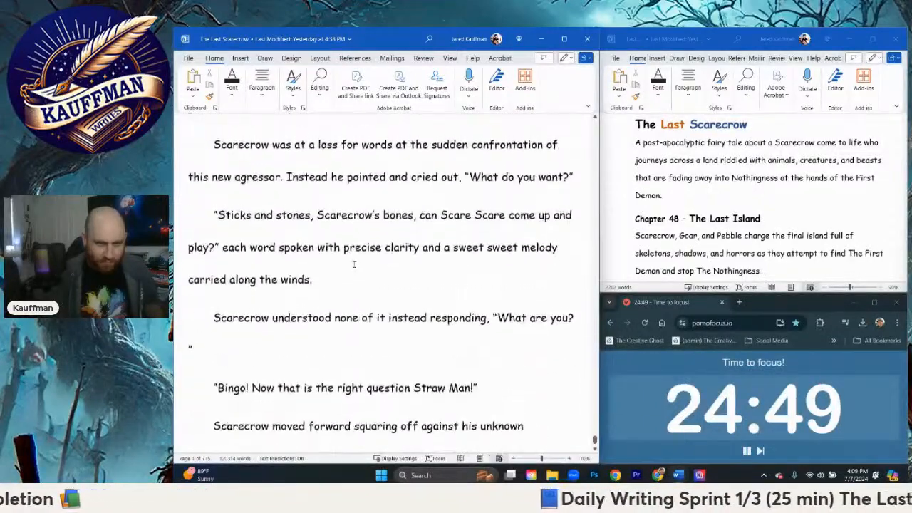
scroll(351, 267, up, 4)
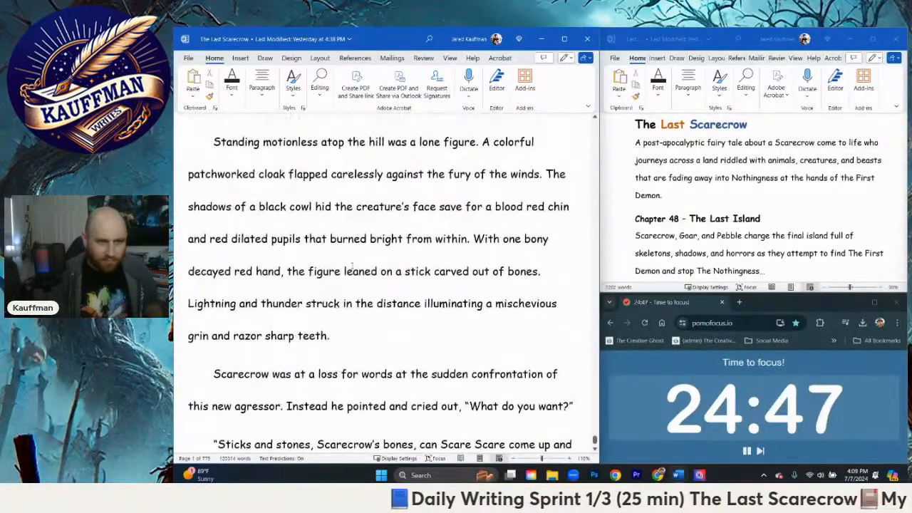
scroll(395, 218, up, 1)
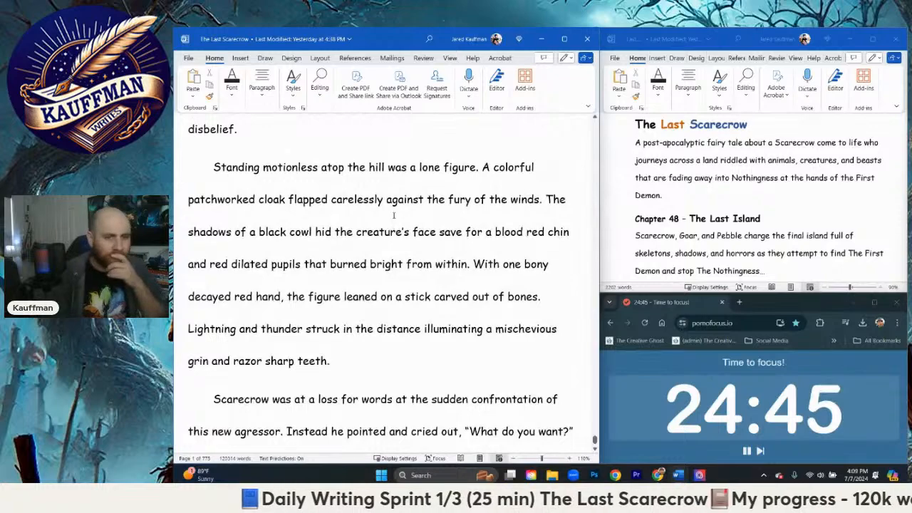
scroll(399, 217, down, 1)
scroll(401, 215, up, 1)
scroll(402, 215, down, 1)
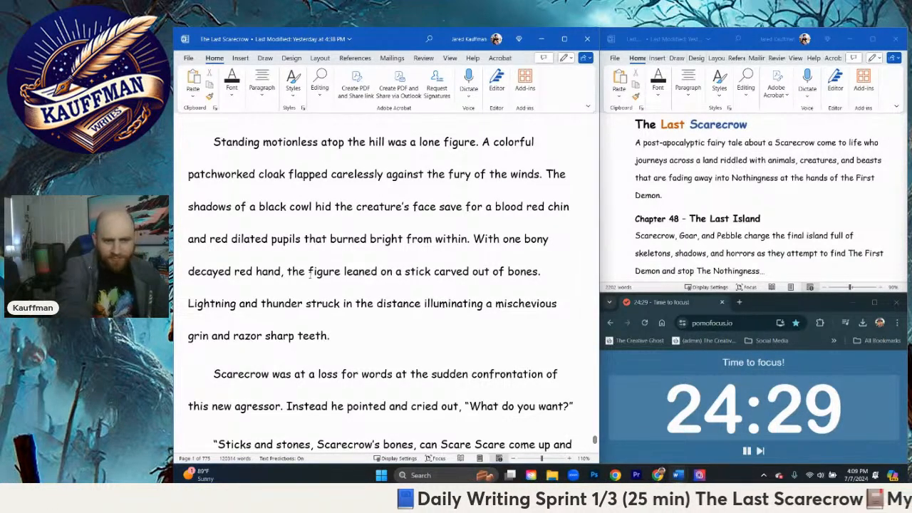
scroll(285, 205, down, 1)
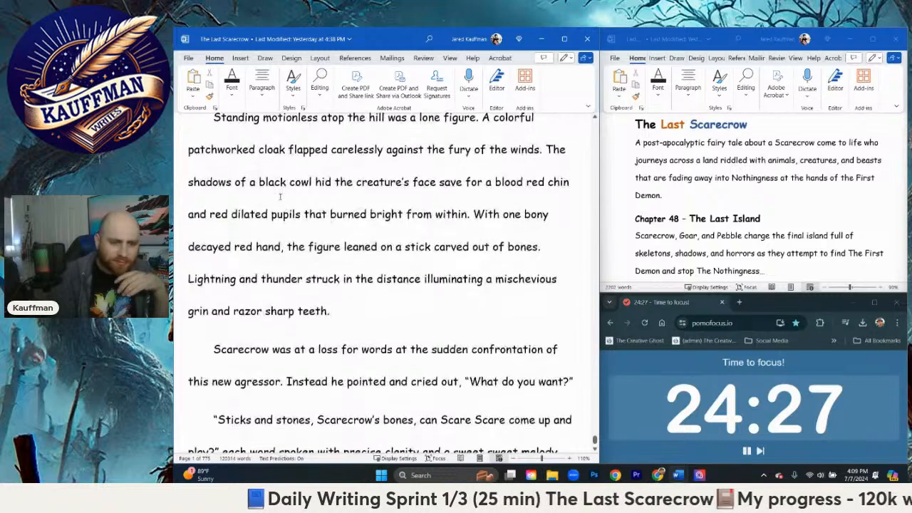
scroll(380, 339, down, 2)
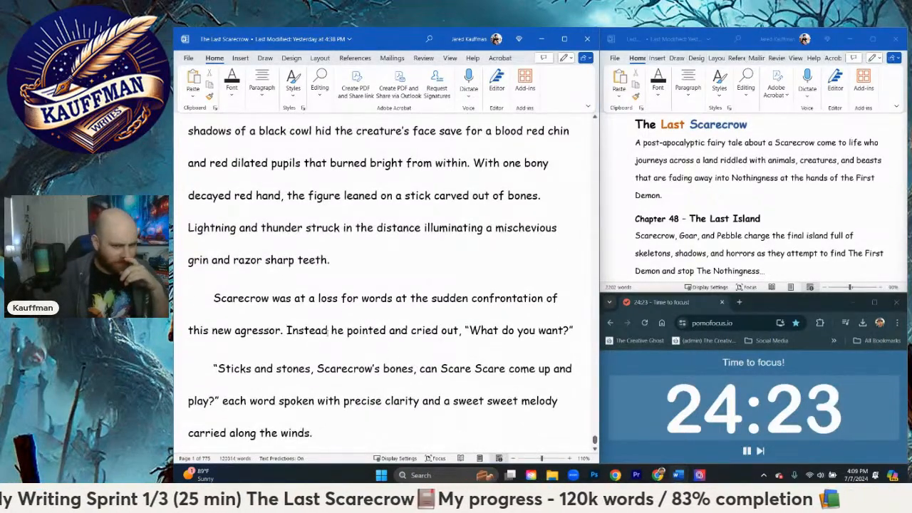
scroll(328, 329, down, 1)
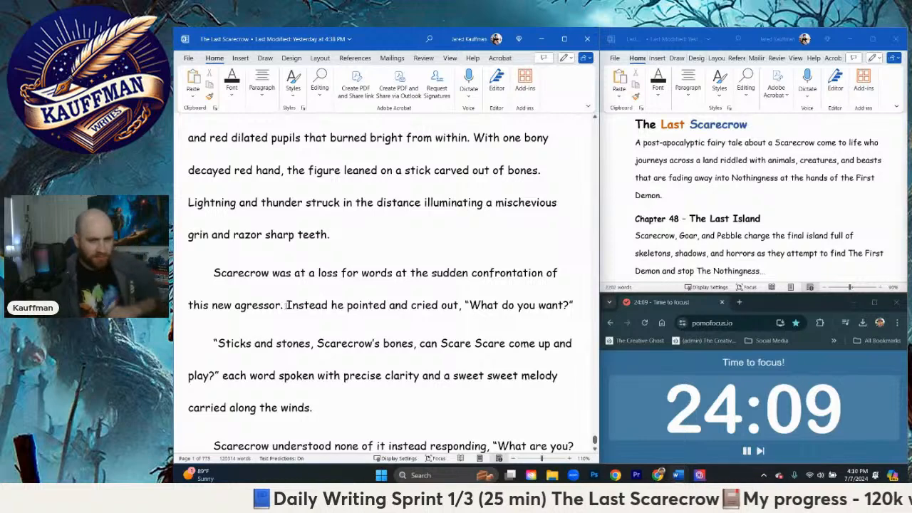
Step: Replace "Instead he pointed and cried out," with "Not believing his taunt to actually have been successful he mumbled,"
mouse_move(288, 304)
mouse_down()
mouse_move(300, 314)
mouse_move(440, 317)
mouse_move(329, 324)
mouse_move(290, 314)
mouse_up()
click(331, 308)
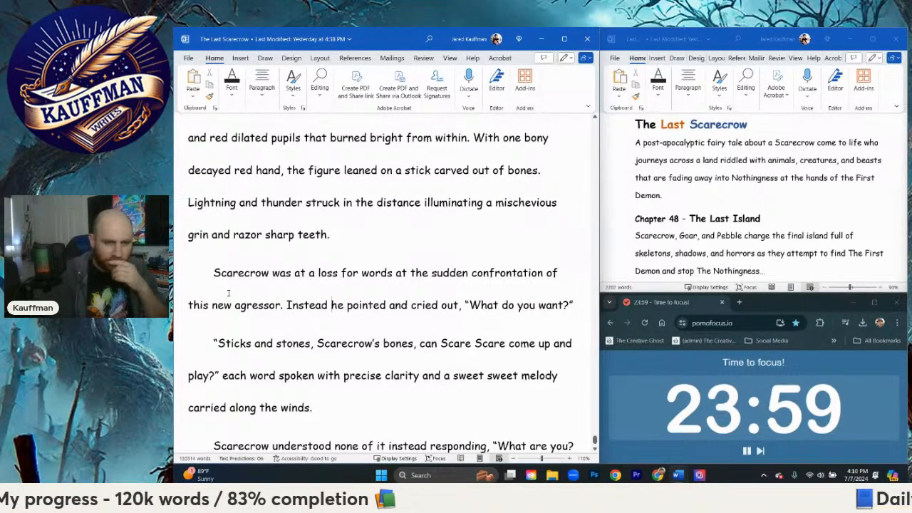
scroll(228, 292, up, 2)
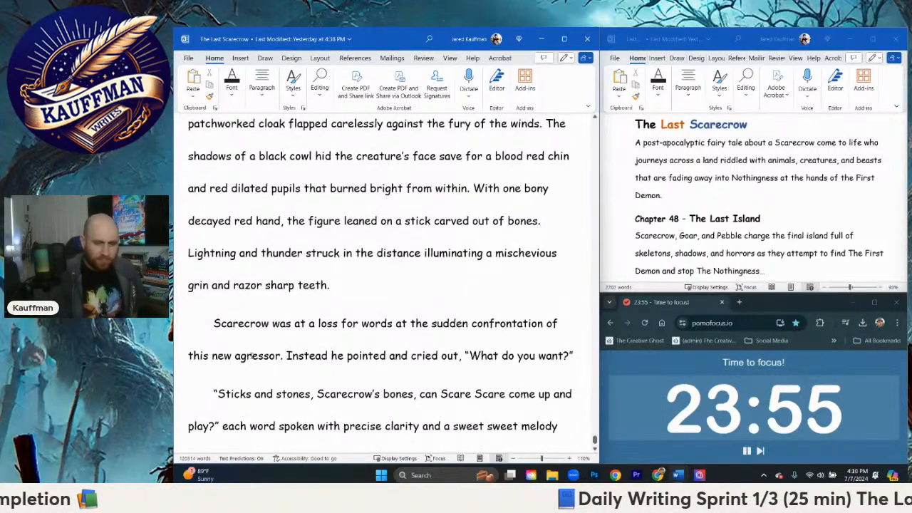
drag(287, 355, 463, 355)
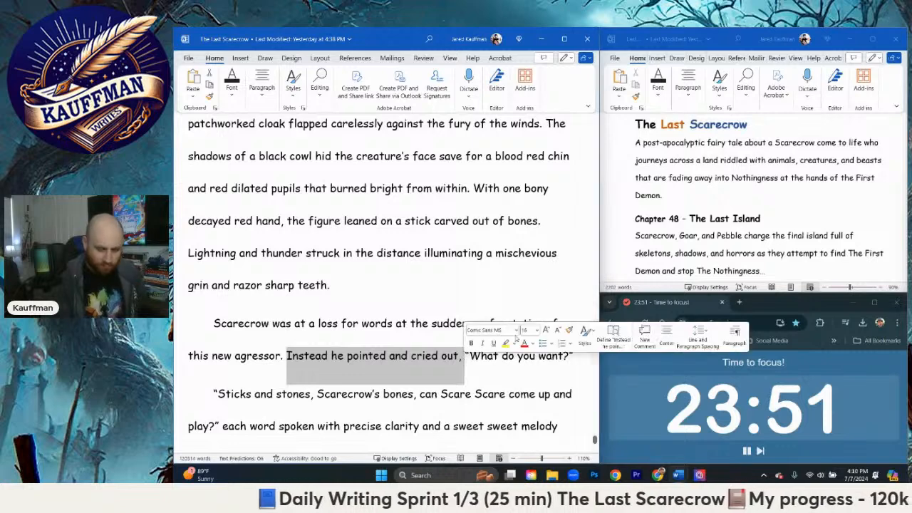
text(Not th)
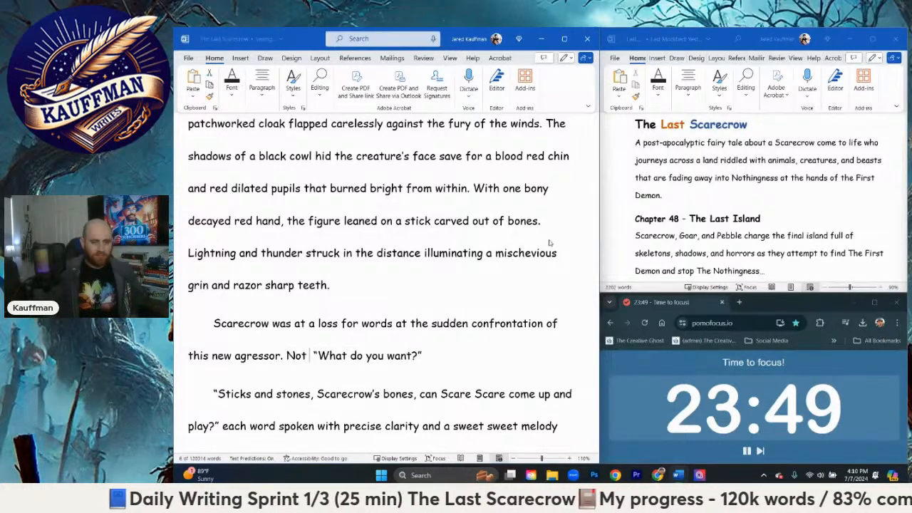
key(BackSpace)
key(BackSpace)
text(believing his t)
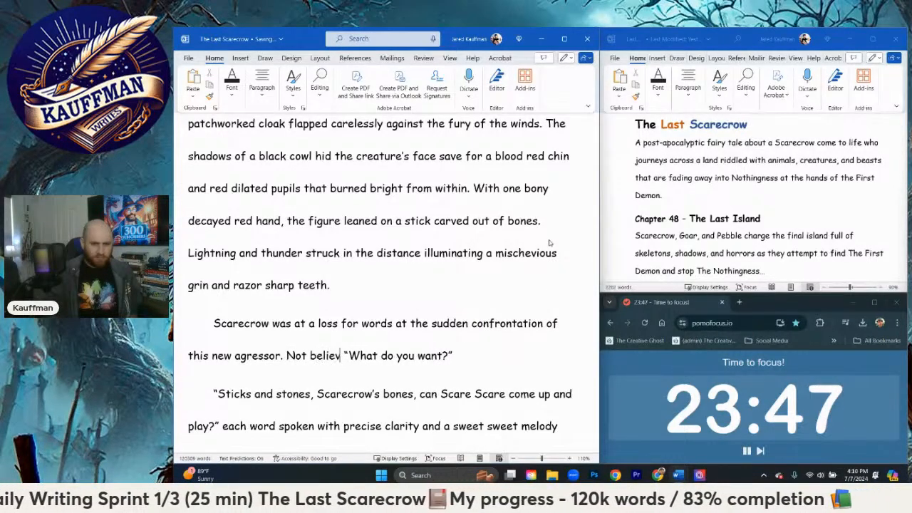
text(aunt to actual)
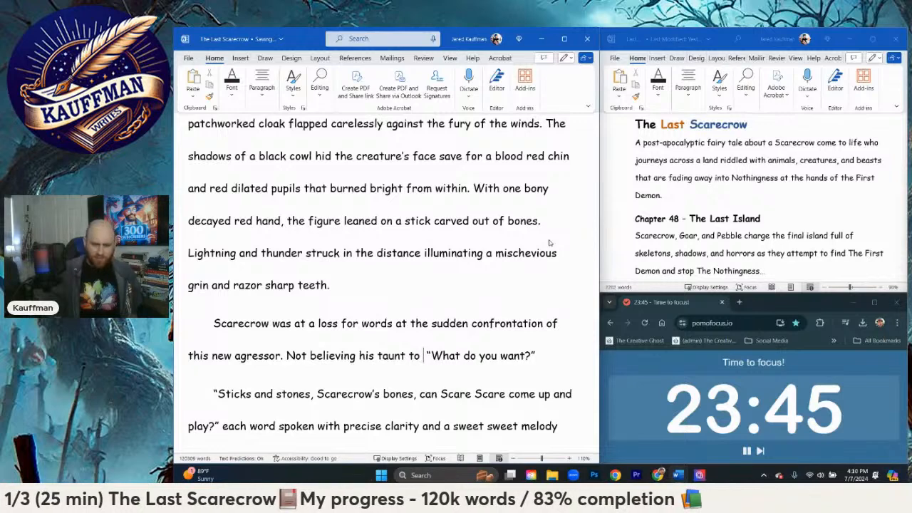
text(ly have been succe)
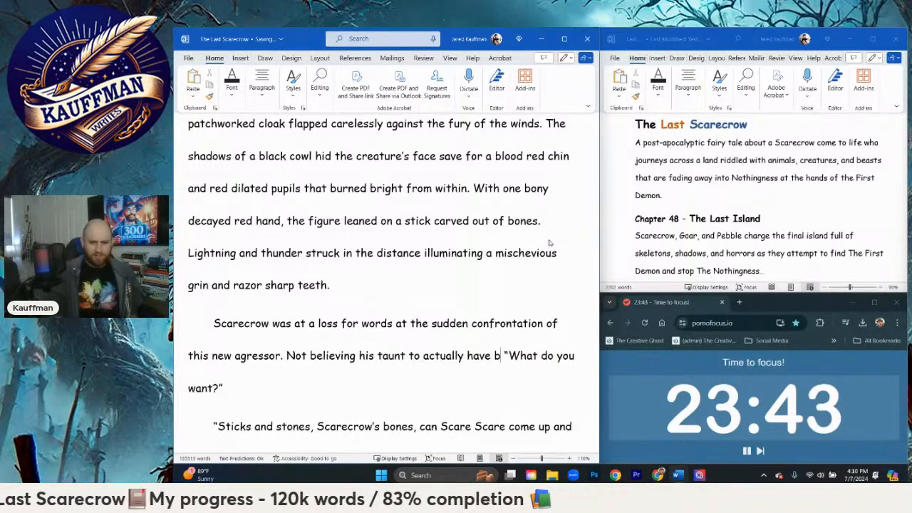
text(ssful he )
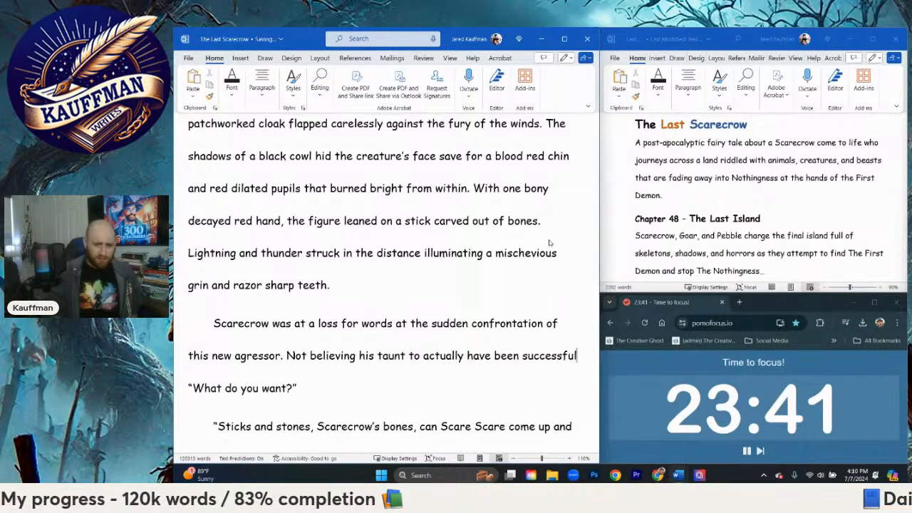
text(mumbled,)
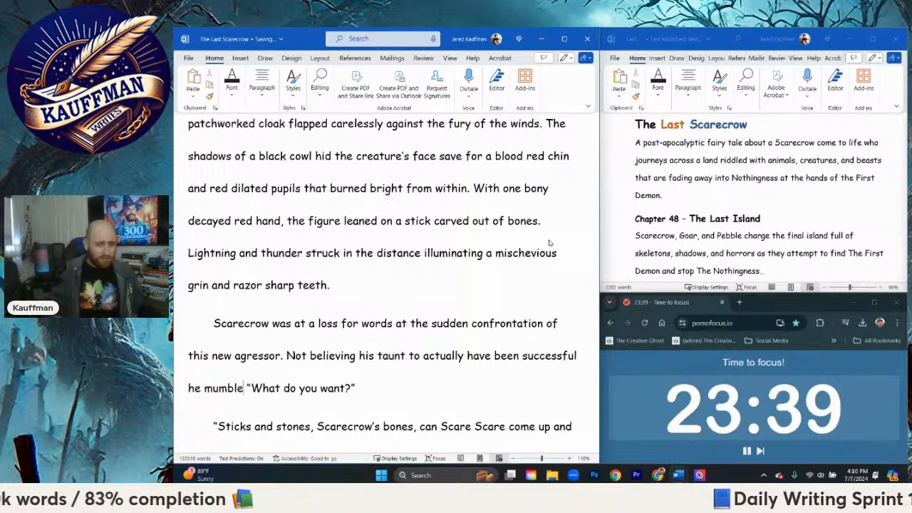
key(BackSpace)
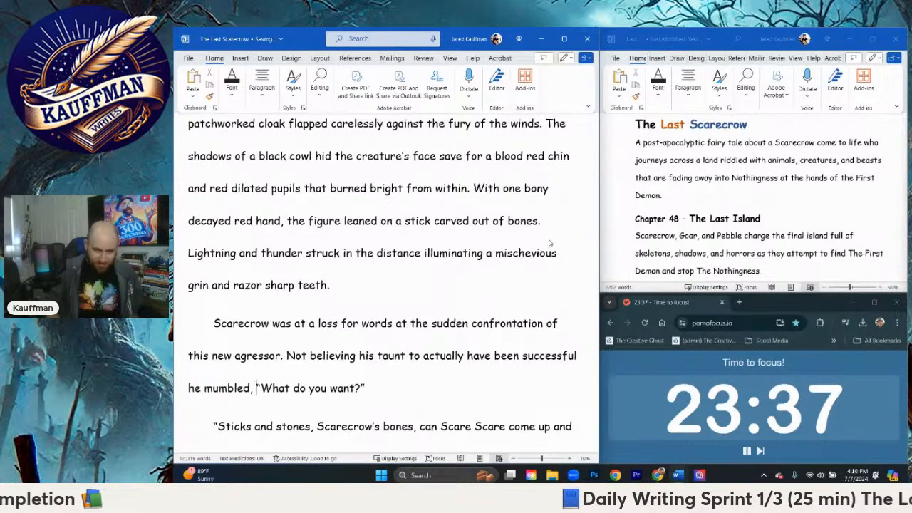
Step: Change Scarecrow's mumbled question from "What do you want?" to "Who are you?"
scroll(441, 285, down, 1)
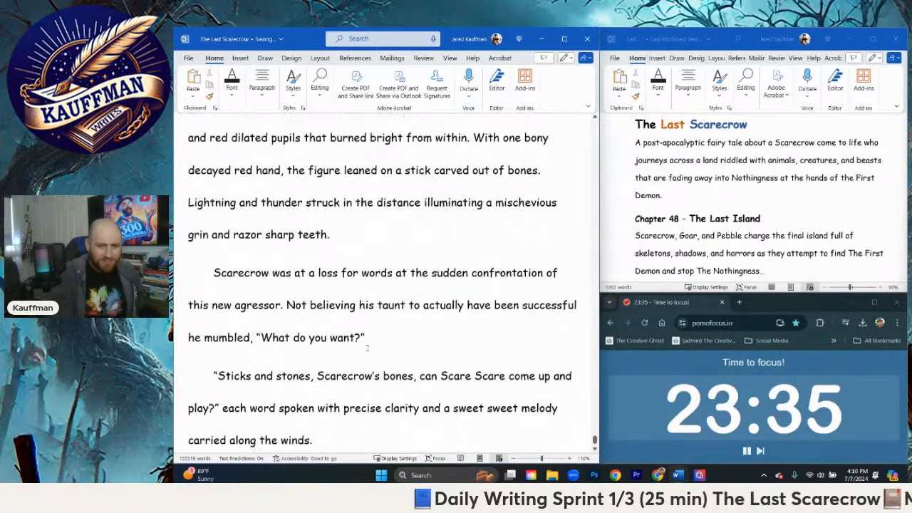
drag(337, 344, 278, 345)
text(o are you)
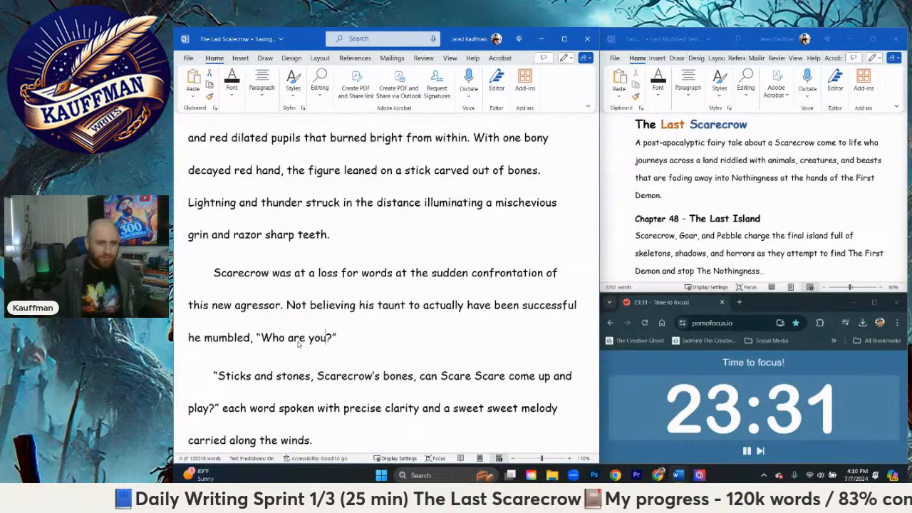
Step: Add a new paragraph after Scarecrow's "Who are you?" with the spoken reply "I am the Boogeyman!"
scroll(328, 306, down, 1)
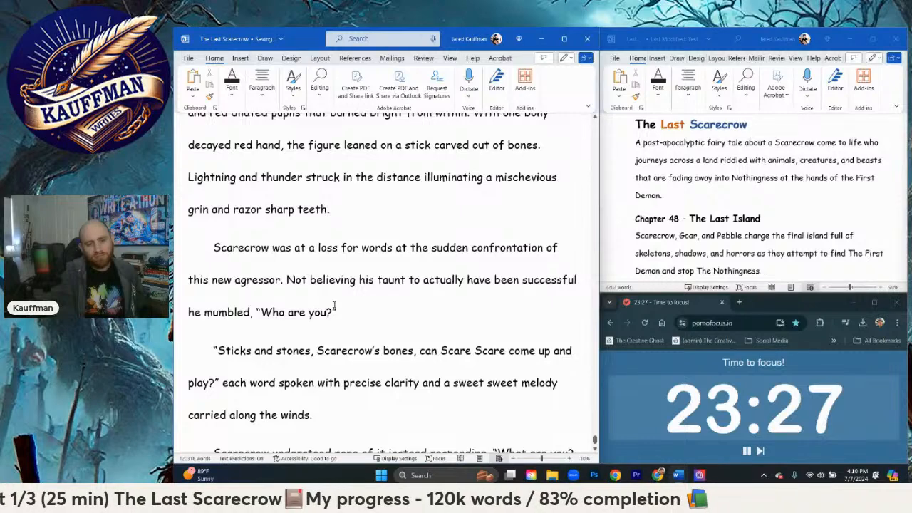
scroll(340, 292, down, 1)
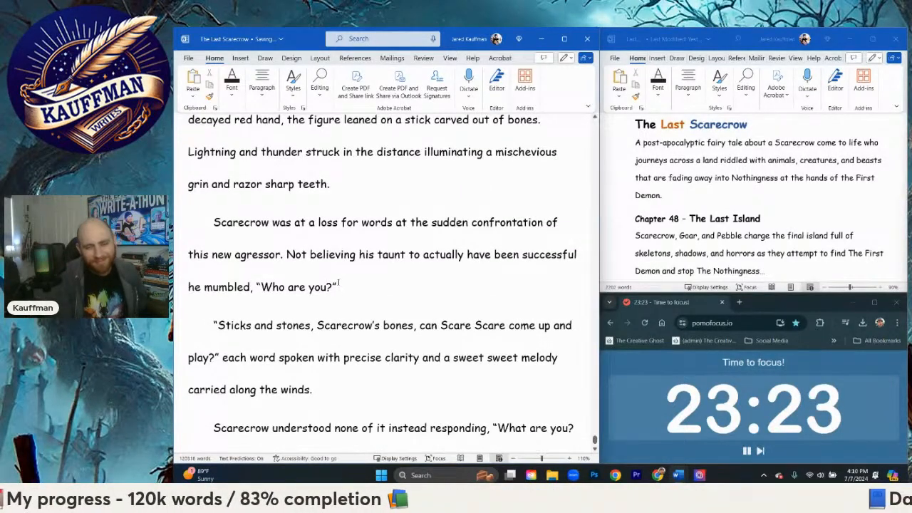
click(339, 283)
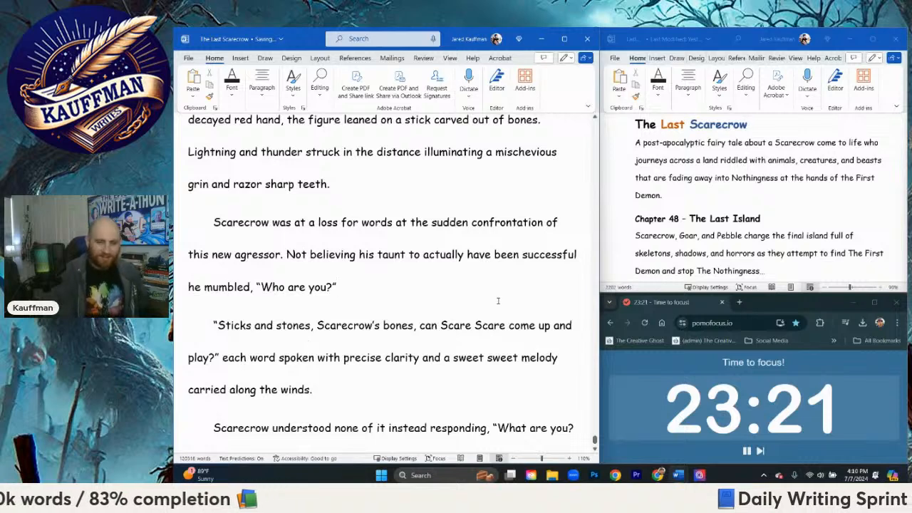
key(Return)
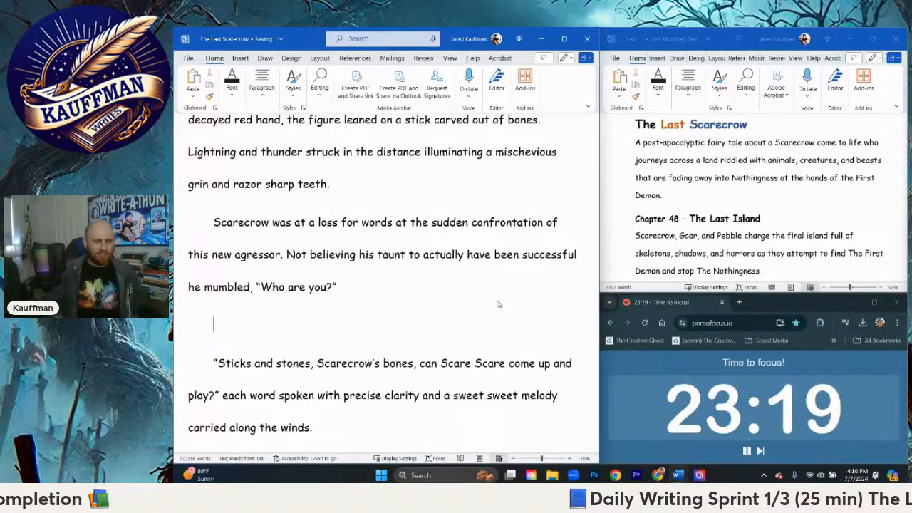
text("I am)
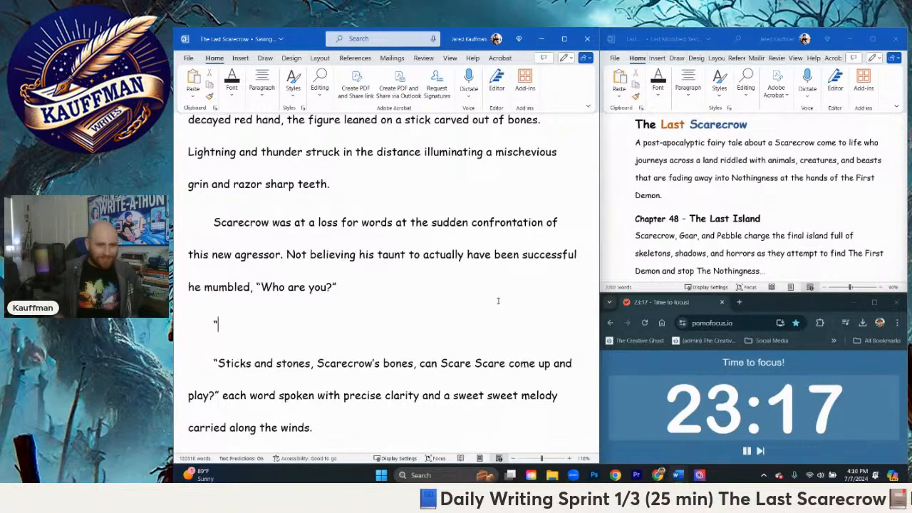
key(BackSpace)
key(BackSpace)
key(BackSpace)
key(BackSpace)
key(BackSpace)
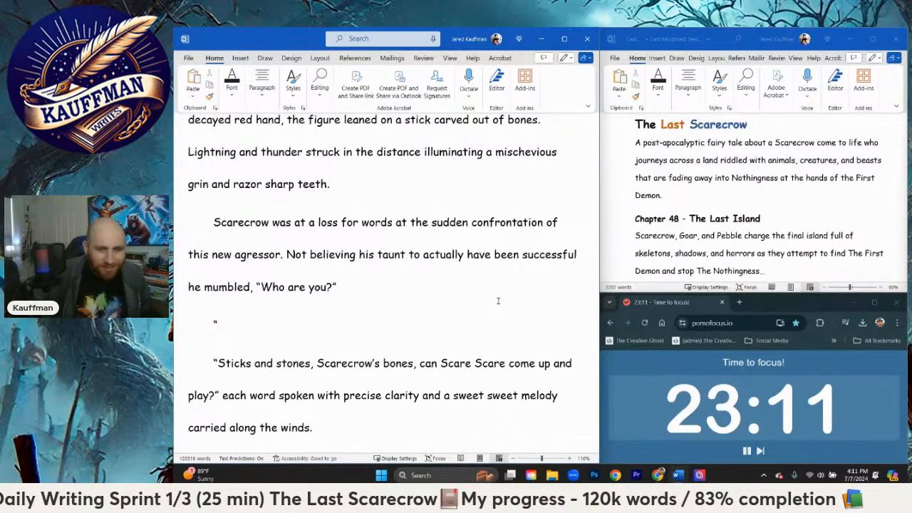
text(I)
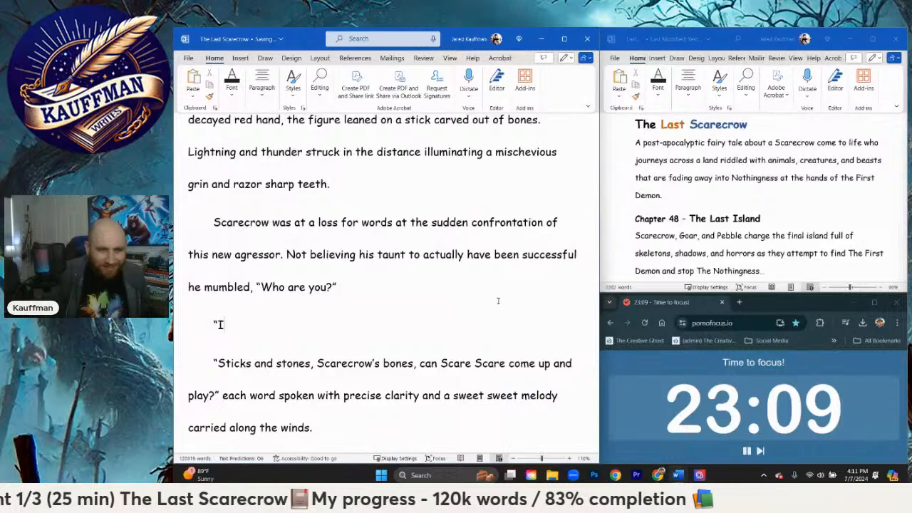
text( am)
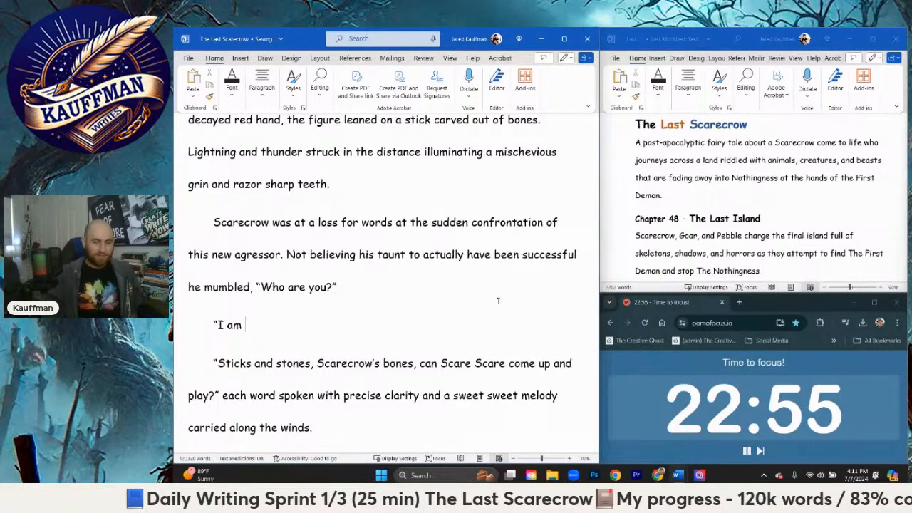
text(the )
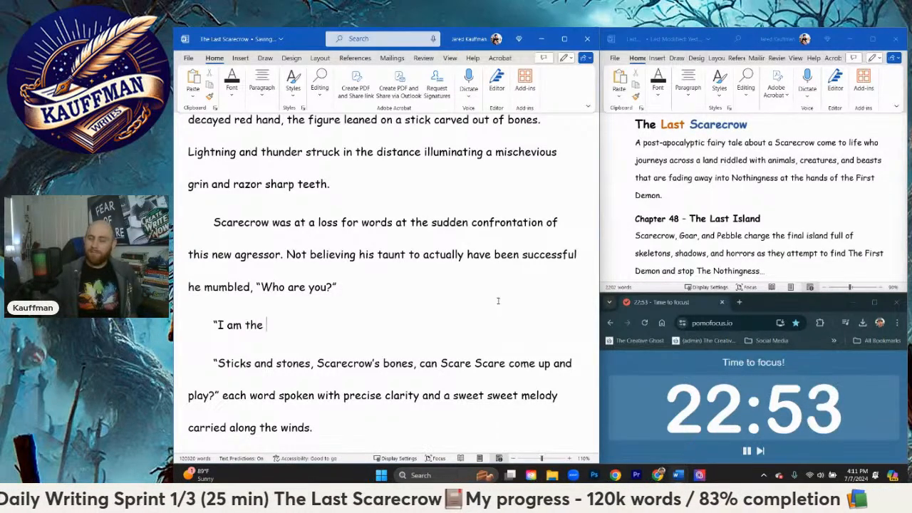
text(Boogeyman!" )
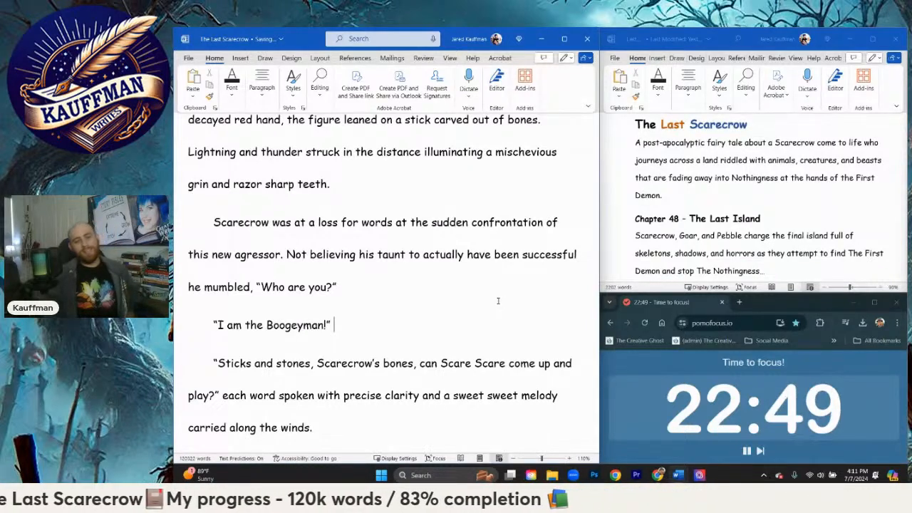
text(the )
text(voi)
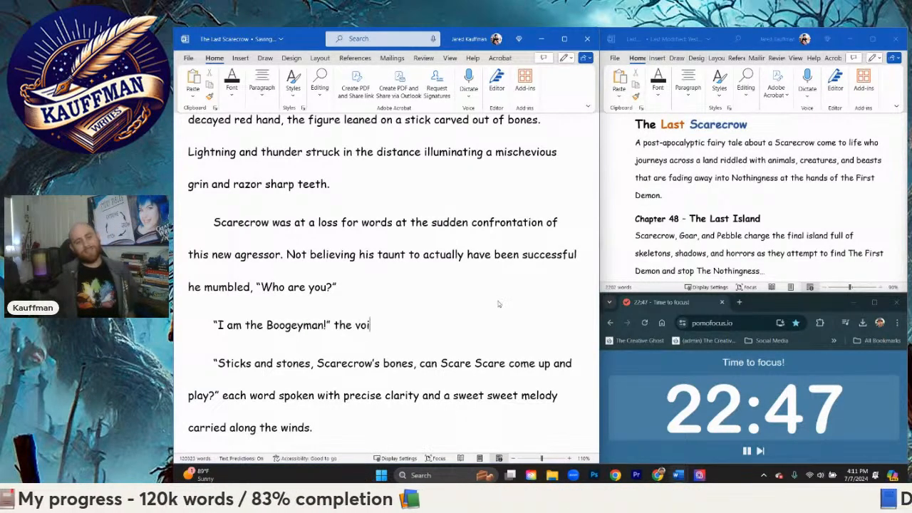
text(ce echoe)
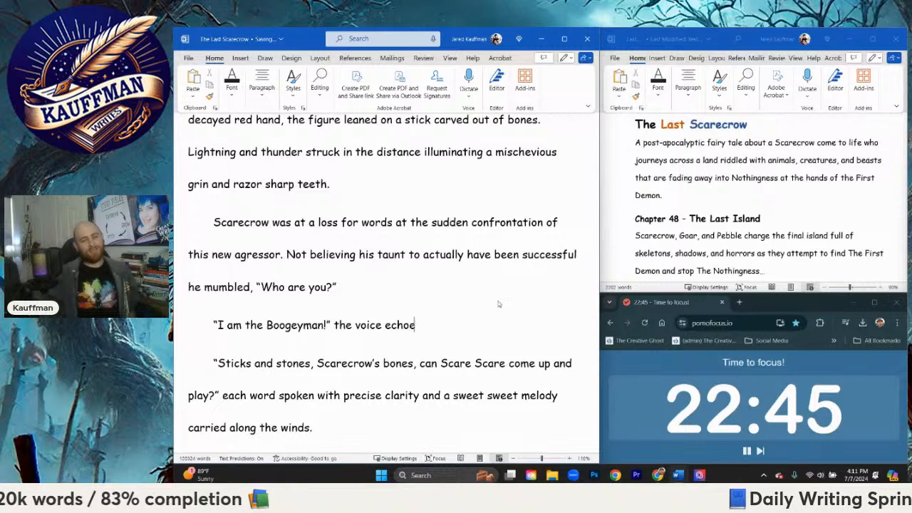
text(d along the winds )
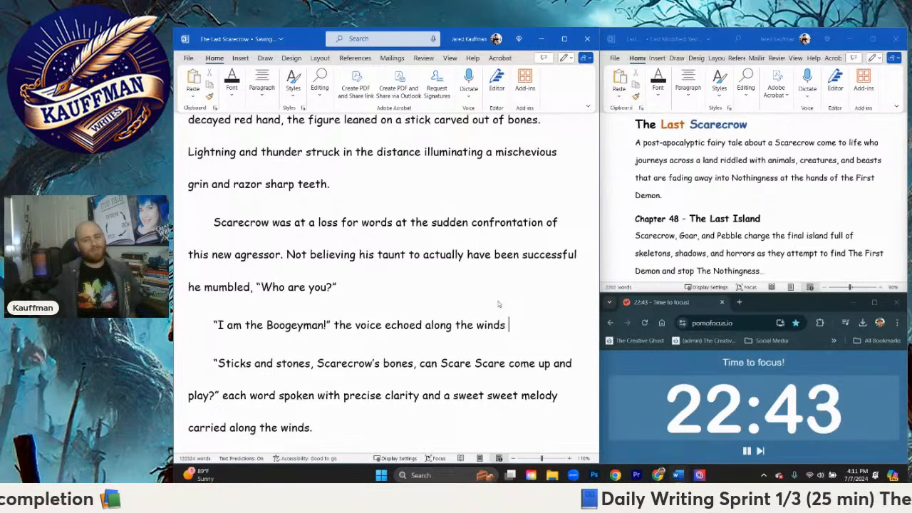
text(followed by a)
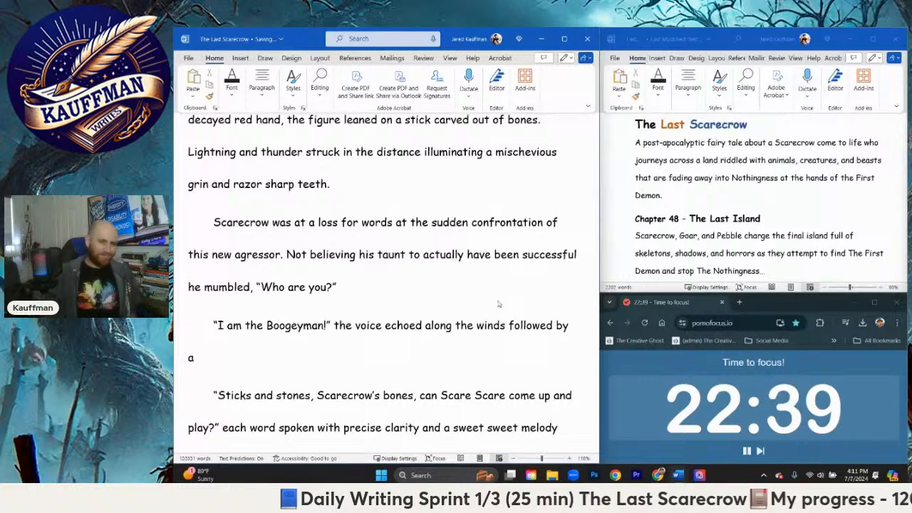
text( rhy)
Step: Continue the Boogeyman's reply with the narration "the voice echoed along the winds followed by a rhythmic laughter."
text(thmic laughter.)
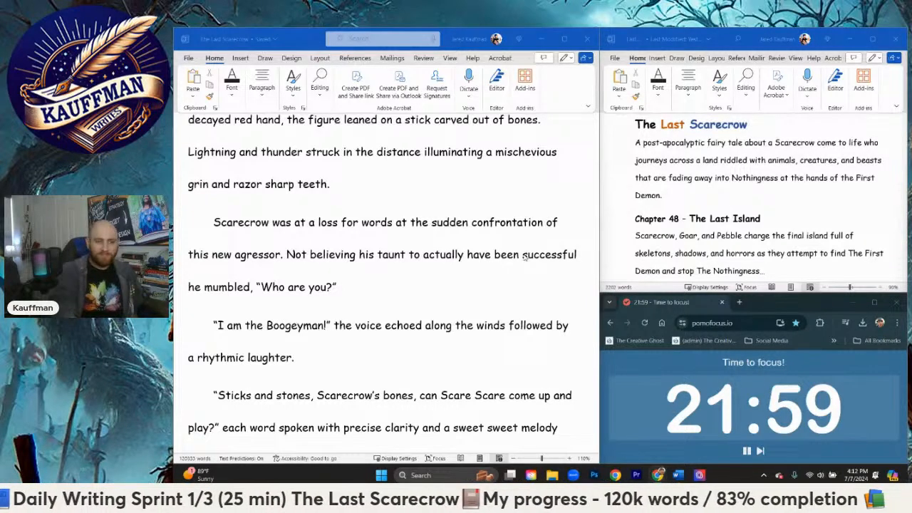
Step: Add a new paragraph after the "rhythmic laughter" sentence with the spoken question "What is…a Boogeyman?"
scroll(421, 319, down, 2)
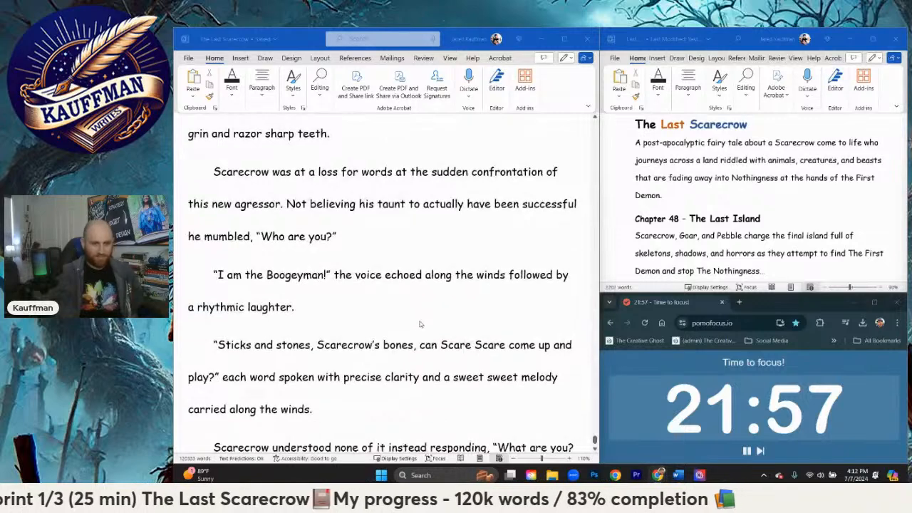
scroll(402, 274, down, 1)
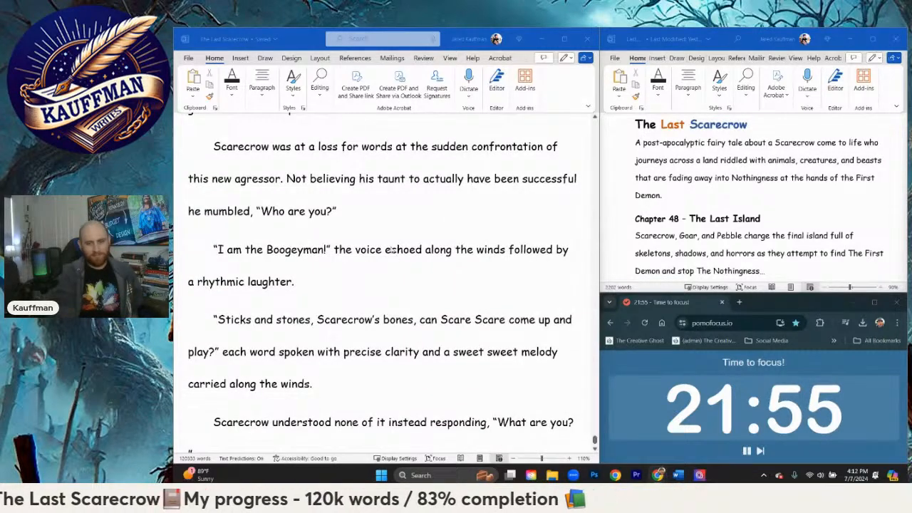
scroll(270, 285, down, 1)
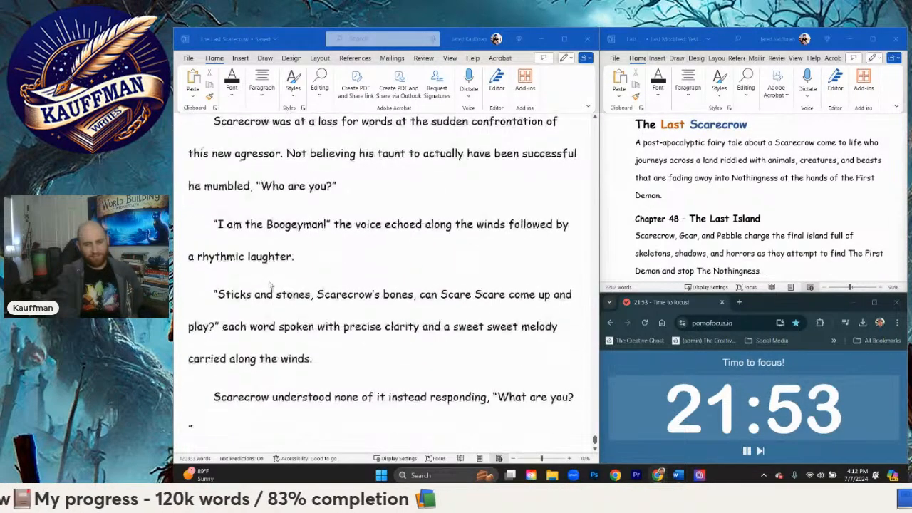
click(302, 257)
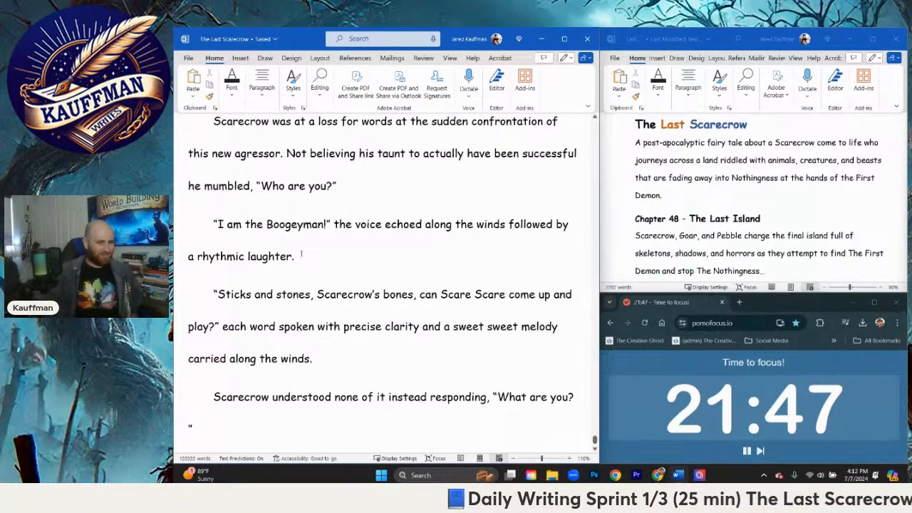
key(Return)
text("What )
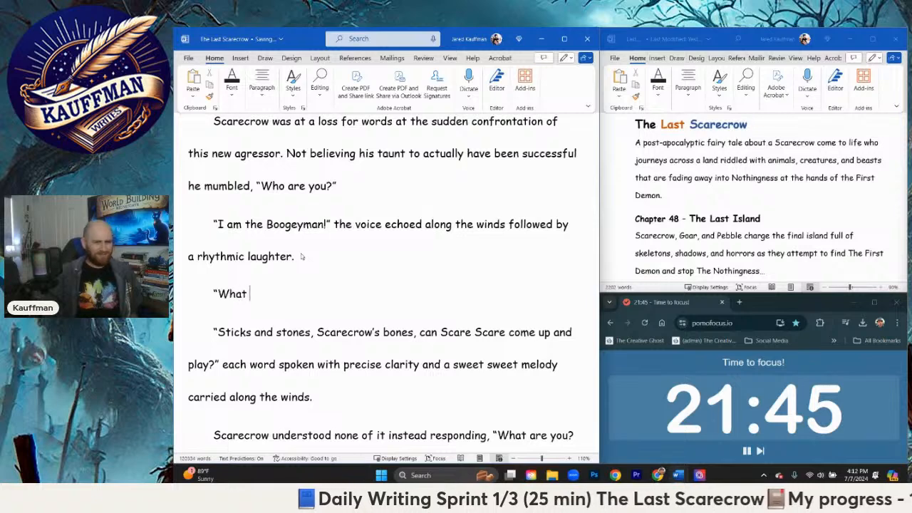
text(is)
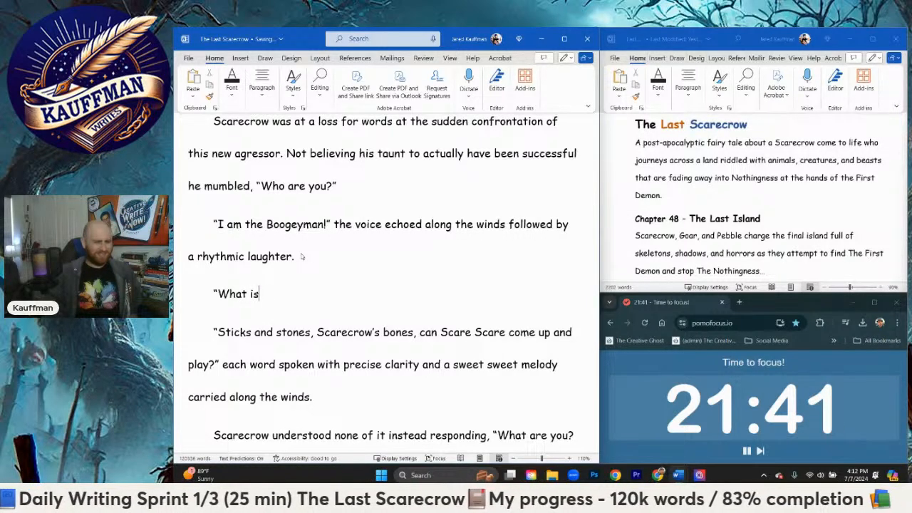
text( a)
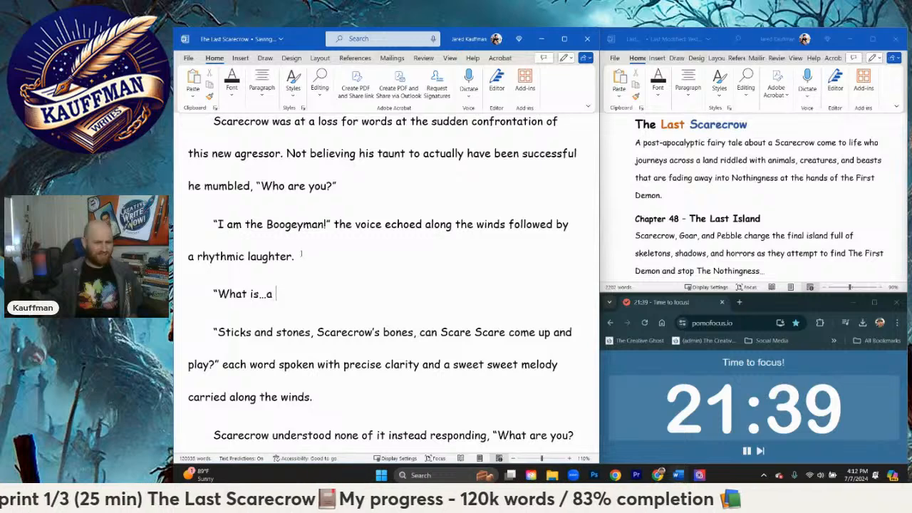
text(...a Boogeyman)
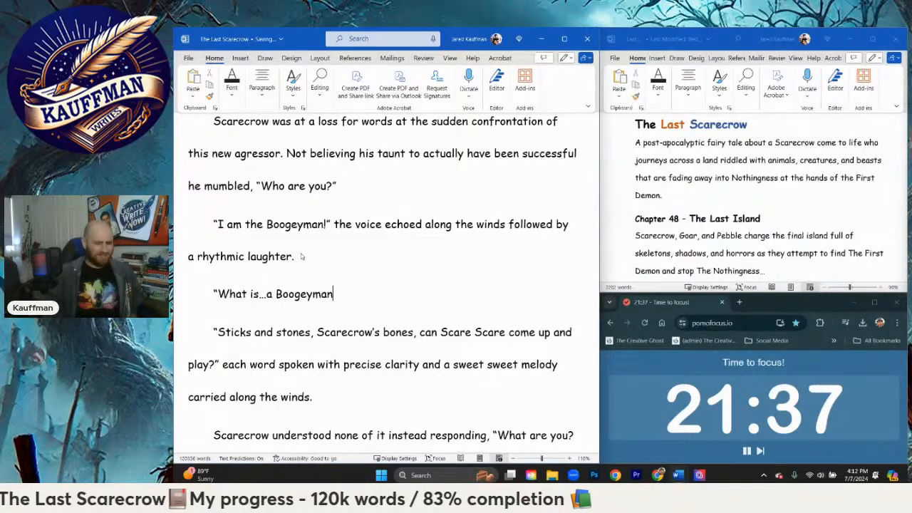
text(?")
text( S)
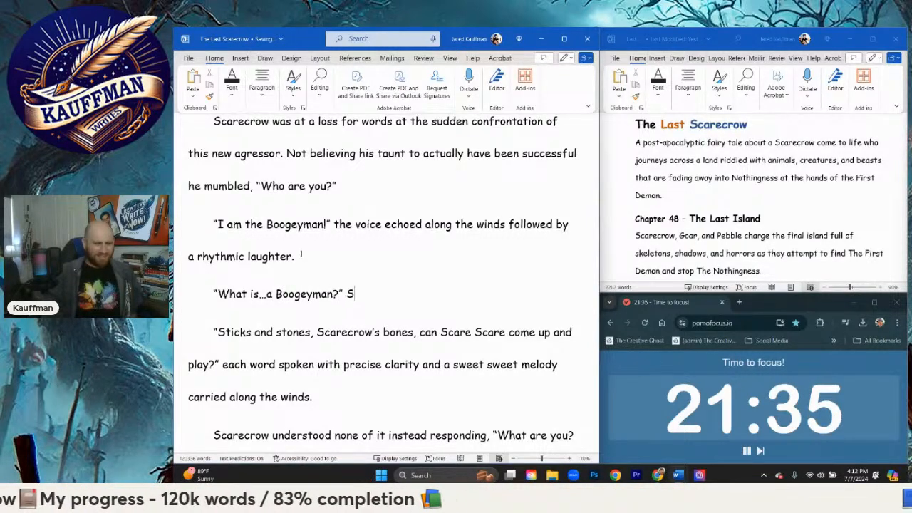
text(carecrow )
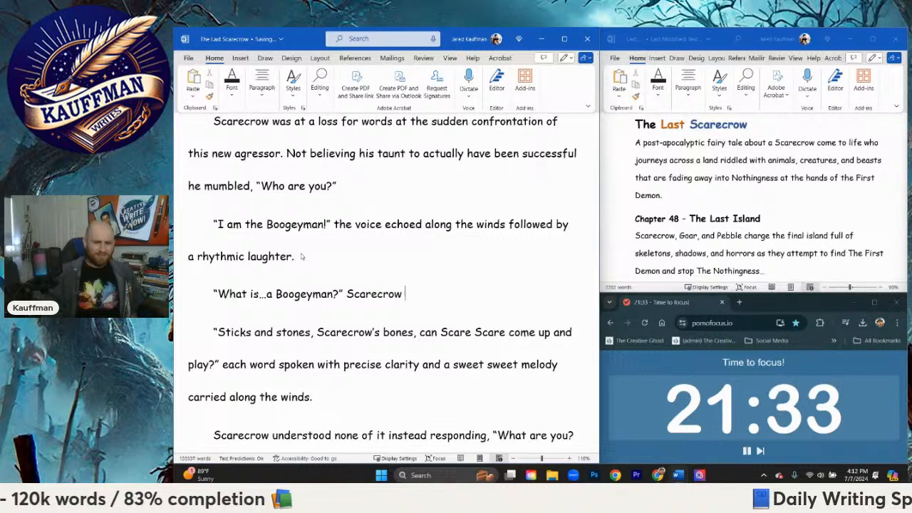
text(cried out)
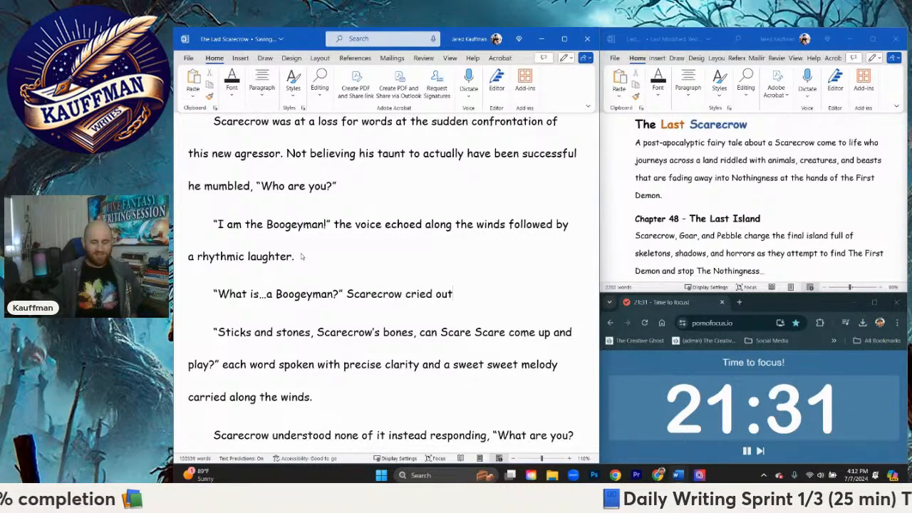
text(, his w)
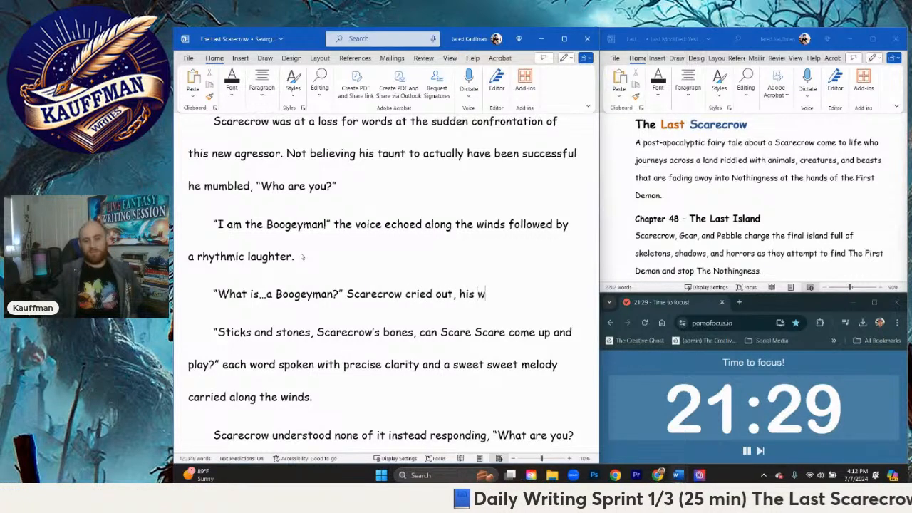
text(ords being lost)
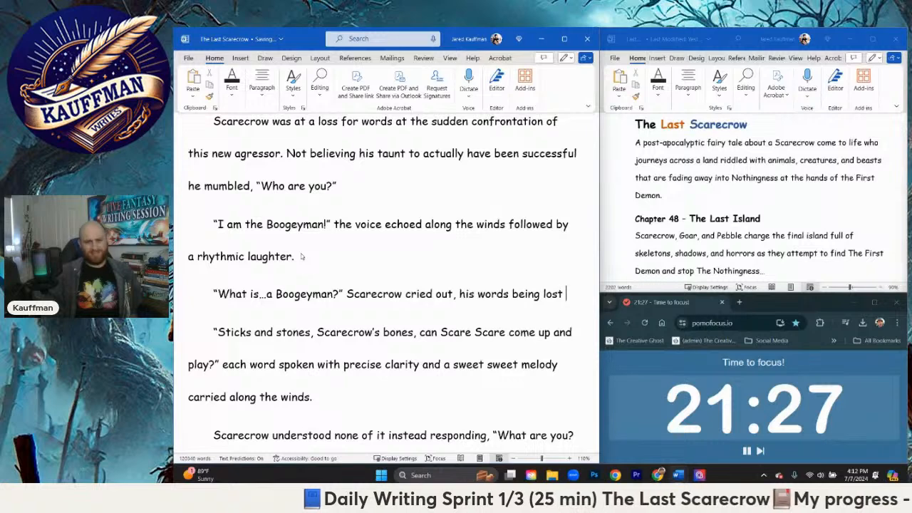
text( t)
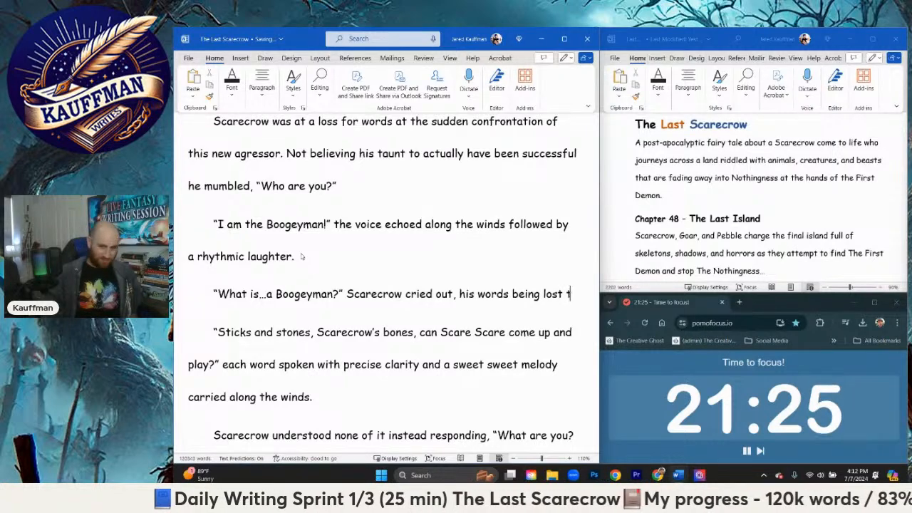
Step: Complete the sentence about Scarecrow's lost words with "by the elemental chaos around him."
key(BackSpace)
text(by the )
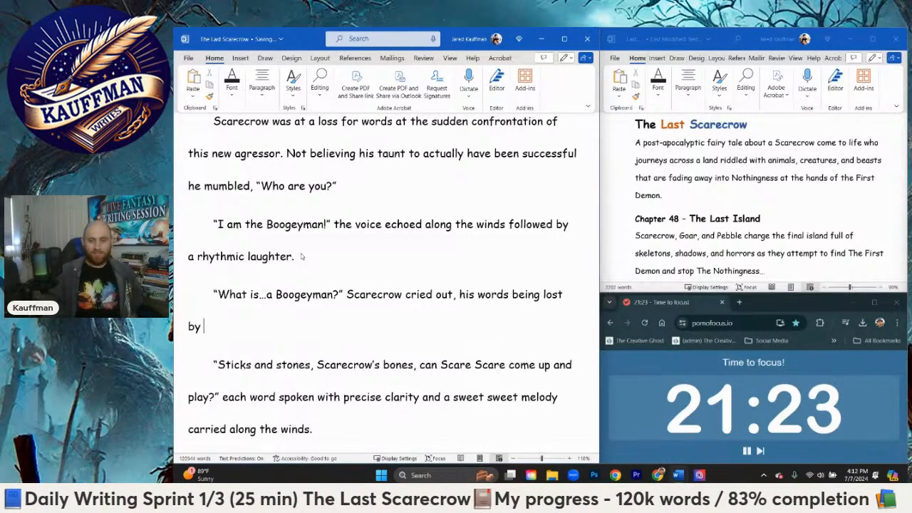
text(c)
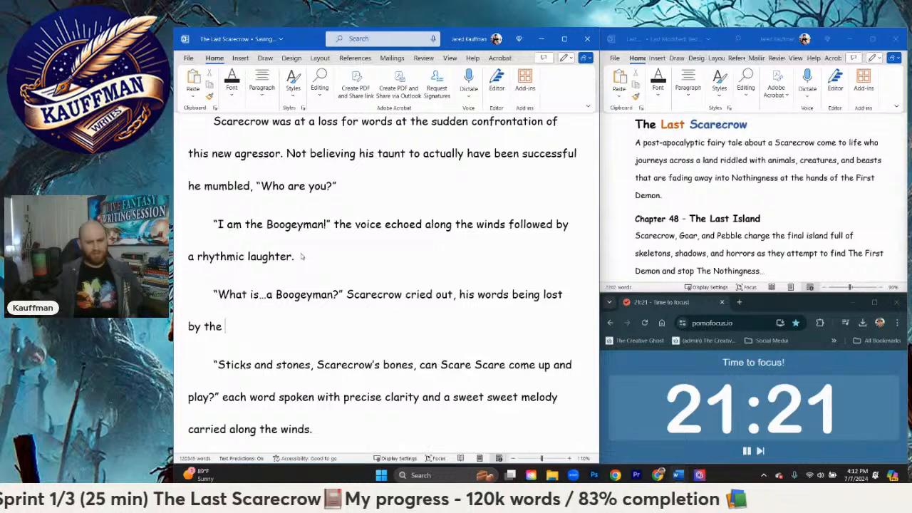
text(chaos)
key(BackSpace)
key(BackSpace)
key(BackSpace)
key(BackSpace)
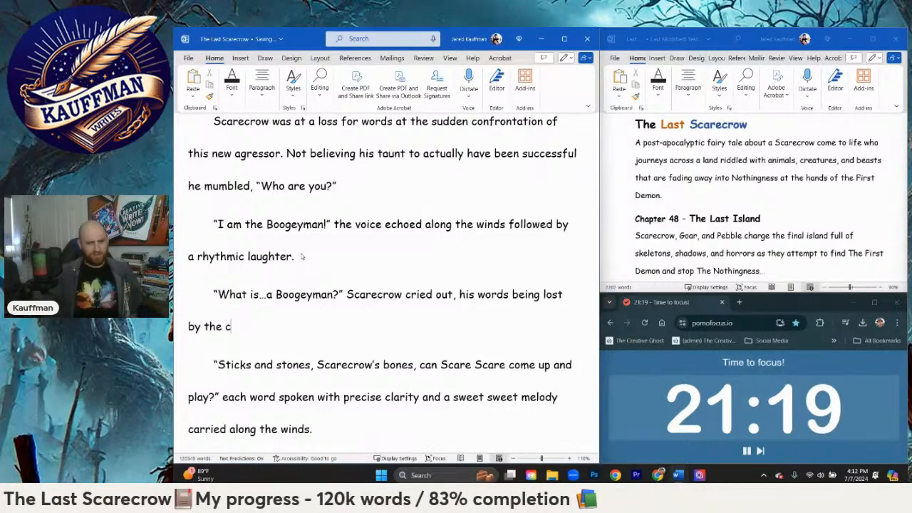
key(BackSpace)
text(elemental chaos )
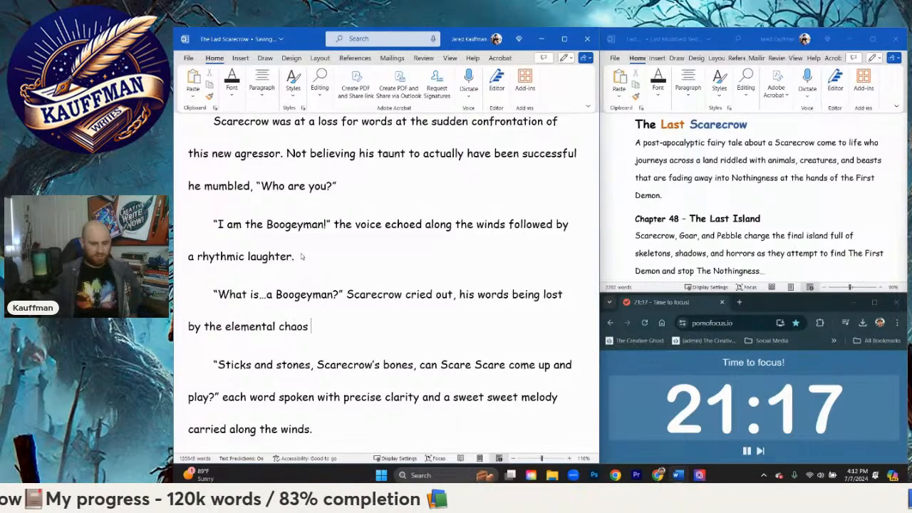
text(around him. )
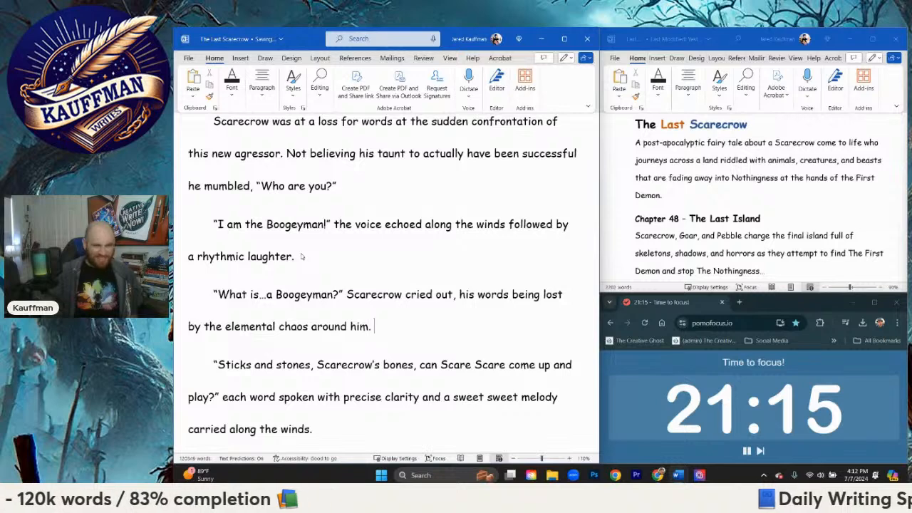
text(He pounded)
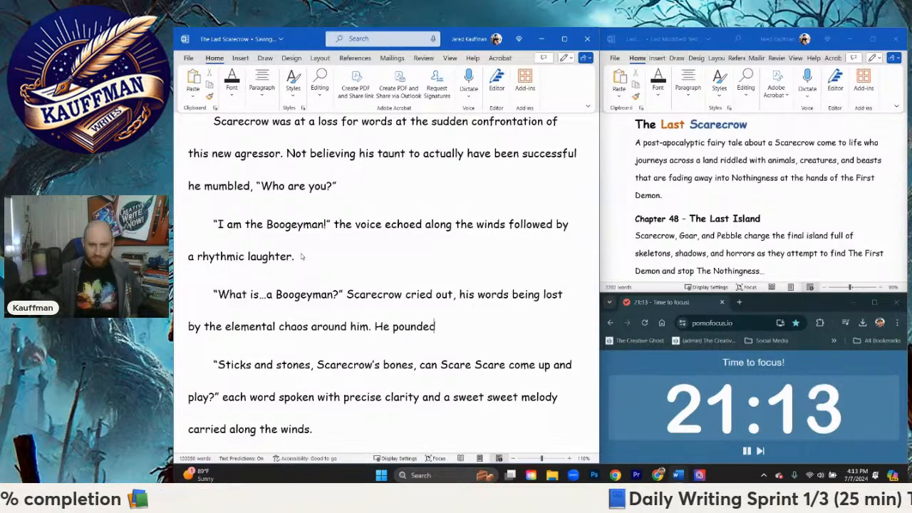
text( his fists. I)
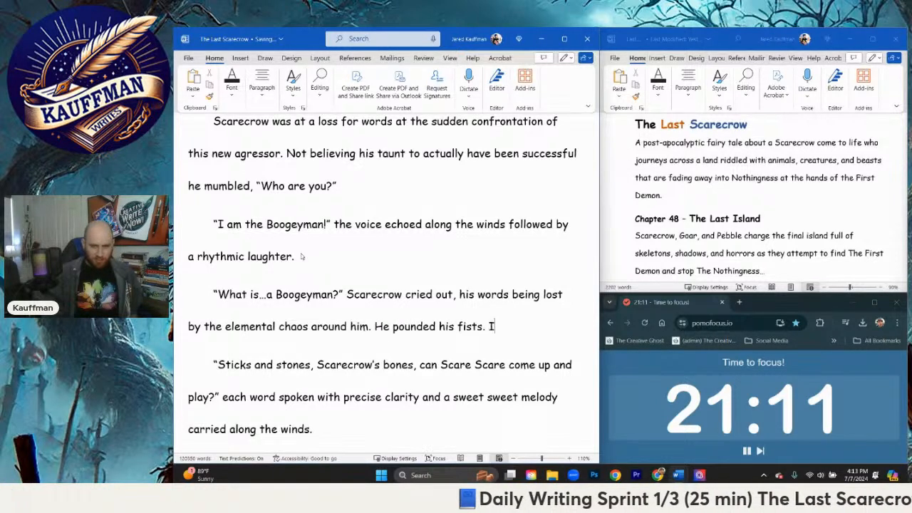
text(t was him.)
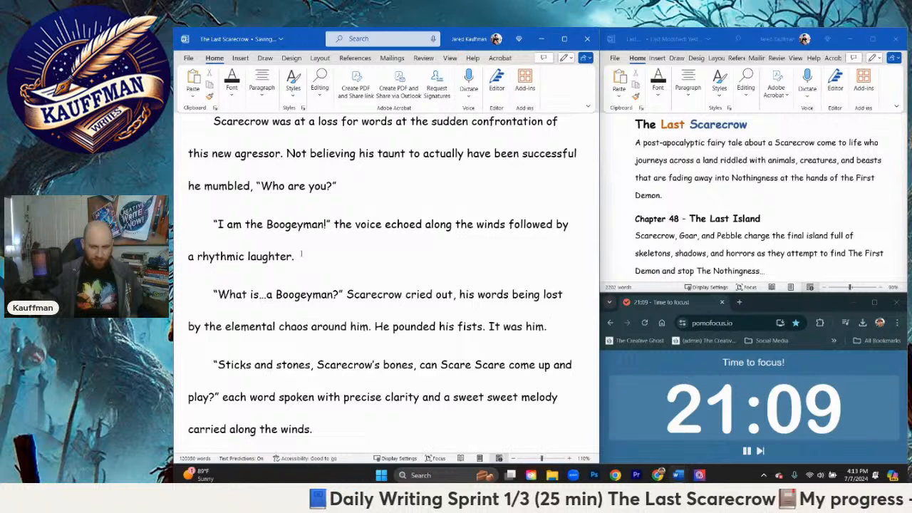
text( It had b)
Step: Continue Scarecrow's resolve in the same paragraph with "It had to be him. Nothing was going to stop him now"
key(BackSpace)
text(to)
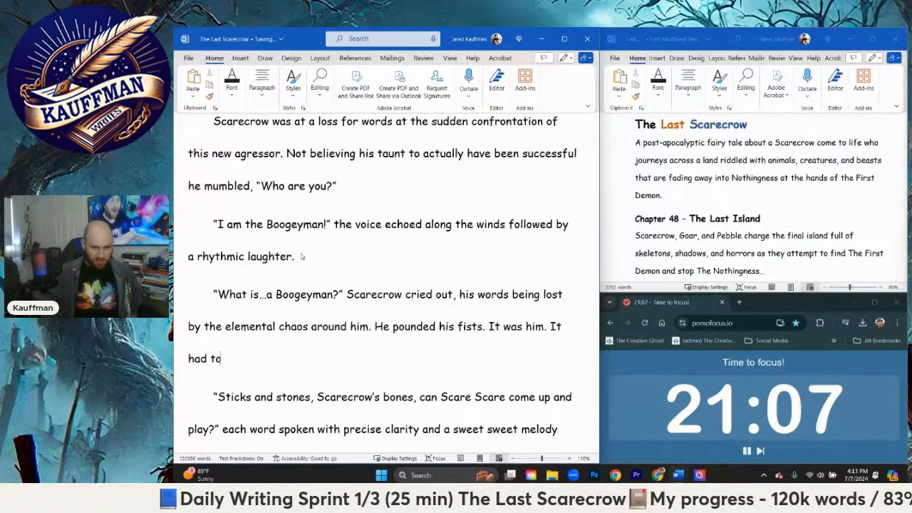
text( be him. NOth)
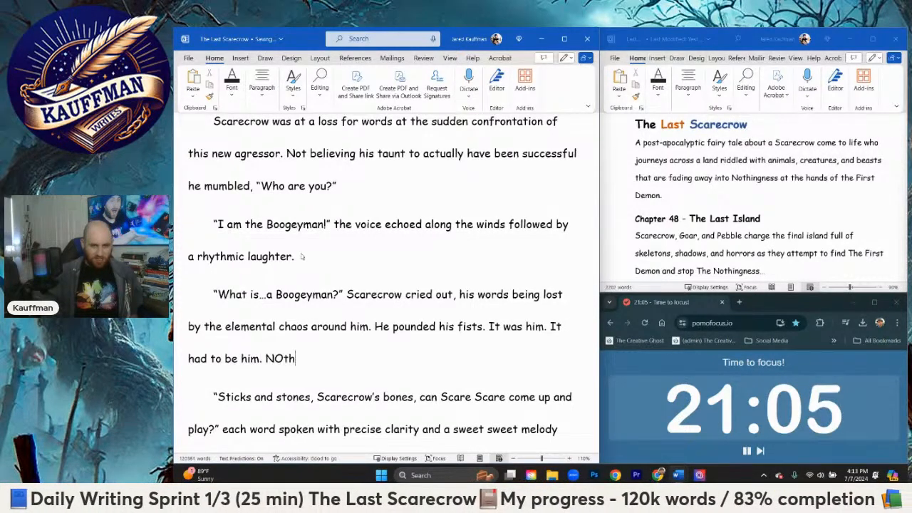
text(ing was)
key(BackSpace)
key(BackSpace)
text(as)
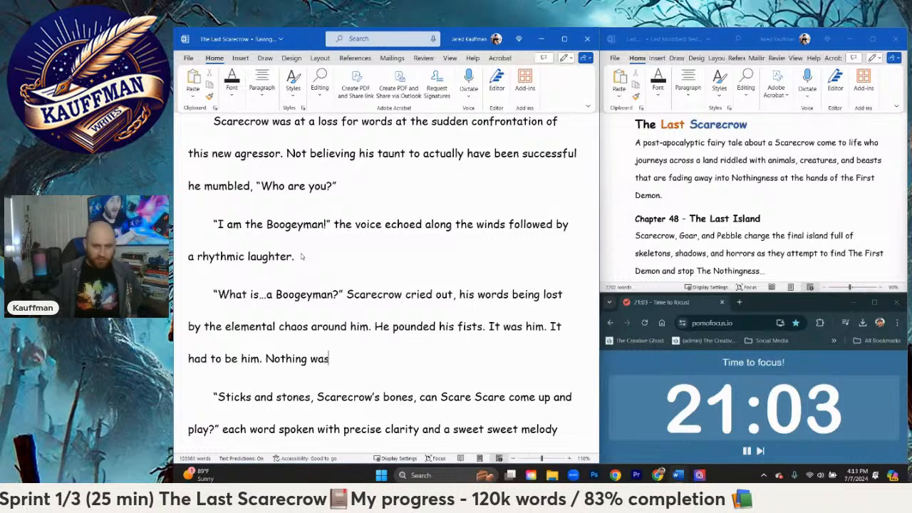
text( going to stop him no)
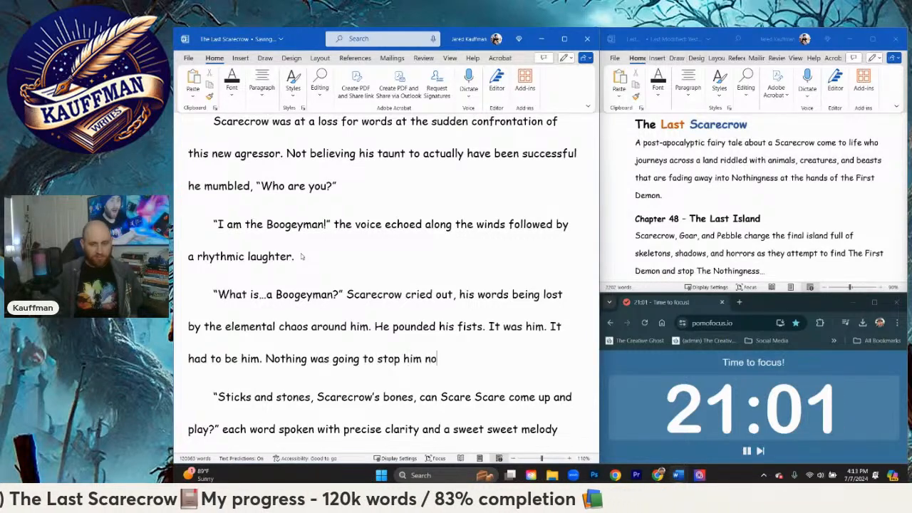
text(w. With a)
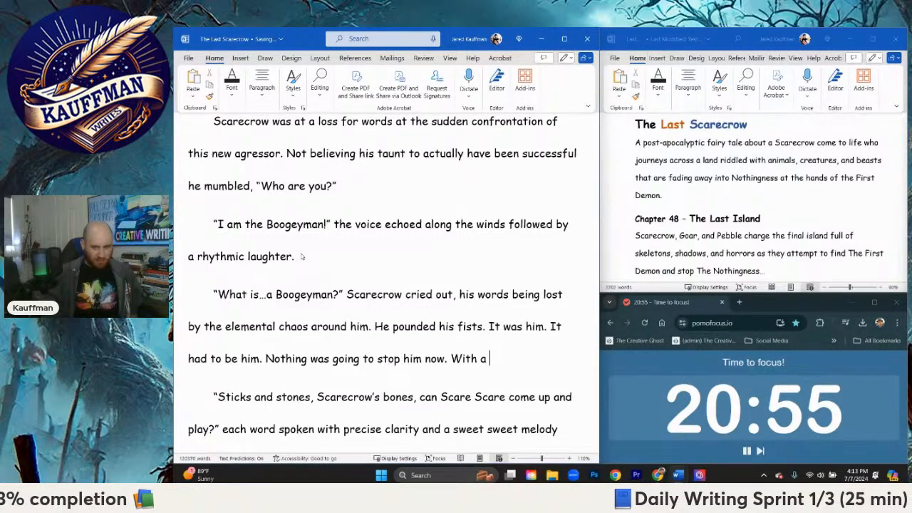
Step: End the sentence after "now" and continue with "With a low growl that erupted from within his throat he"
text(growl)
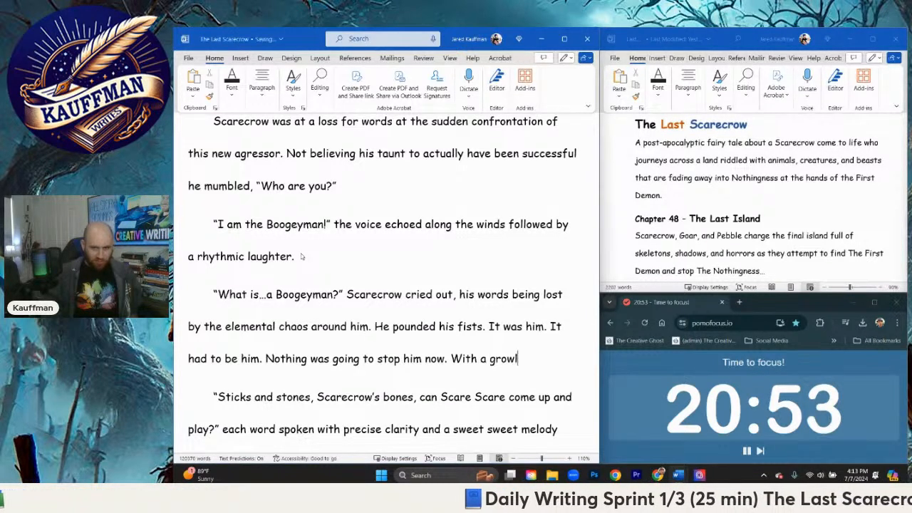
key(BackSpace)
key(BackSpace)
key(BackSpace)
key(BackSpace)
key(BackSpace)
text(low grow)
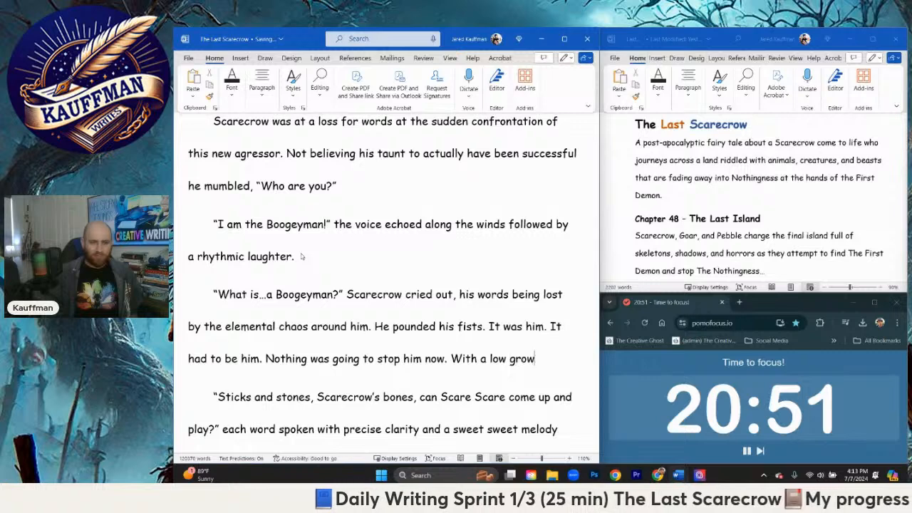
text(l that erupted fro)
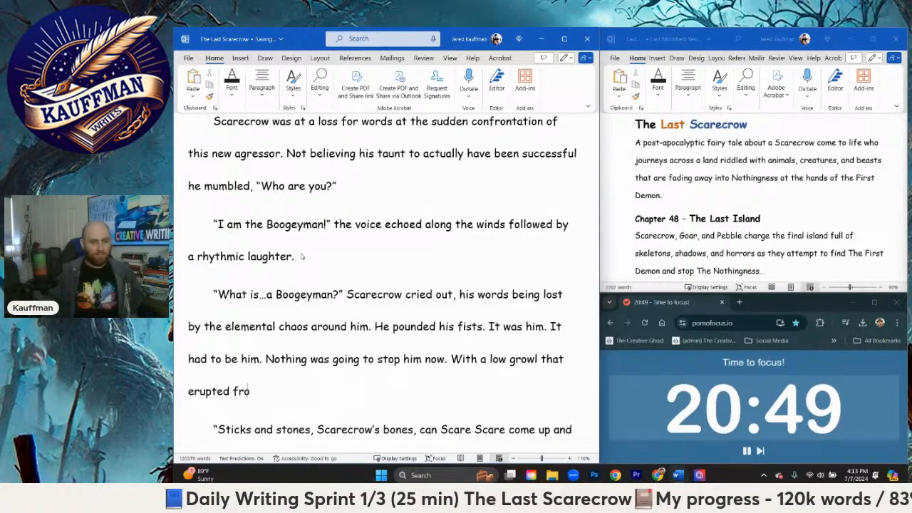
text(m within his thro)
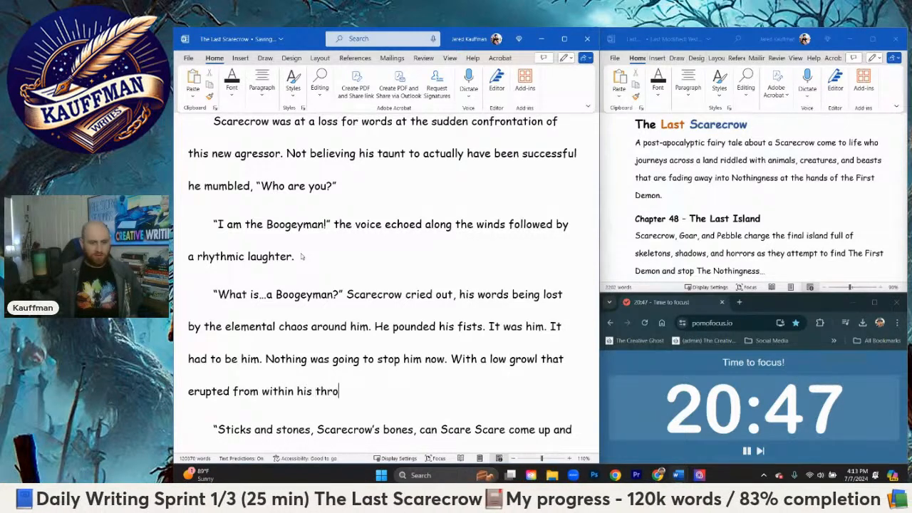
text(at he darte)
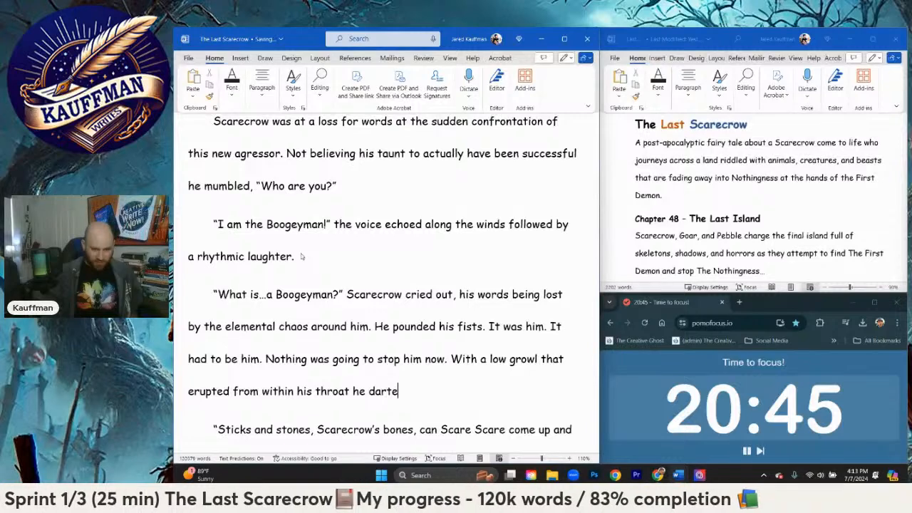
text(d up the cry)
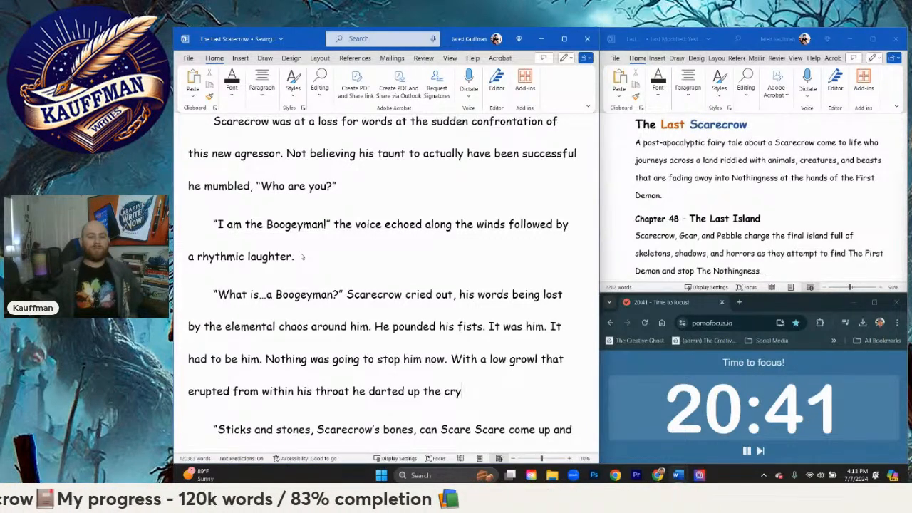
text(sta)
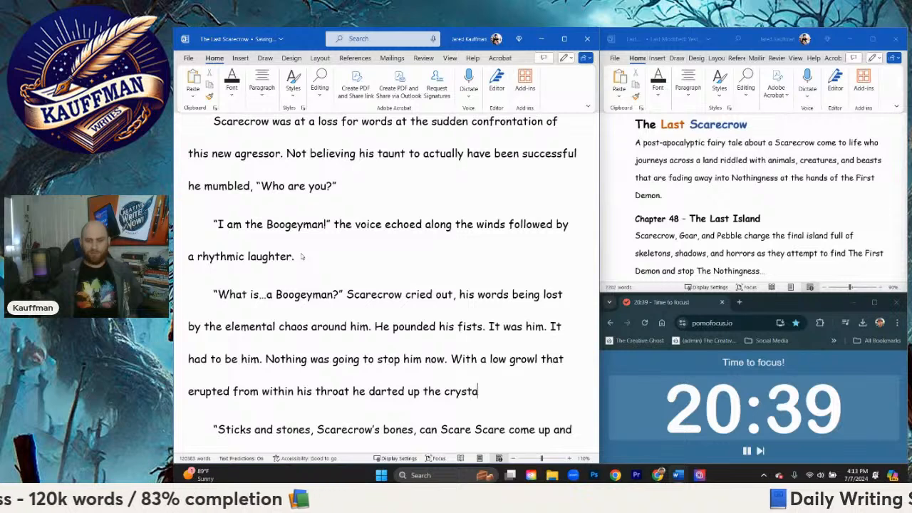
text(l red path)
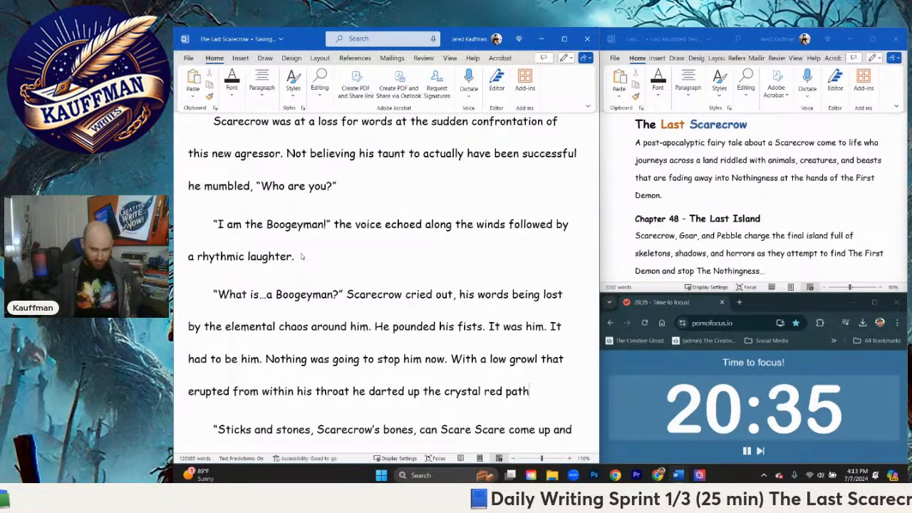
text( up)
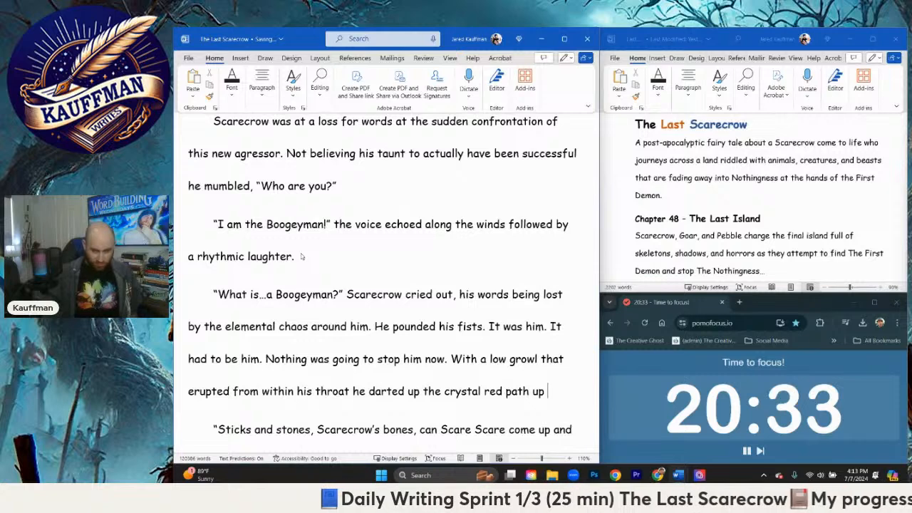
Step: Continue the growl sentence with "darted up the crystal red path and up the hill, but"
key(BackSpace)
key(BackSpace)
key(BackSpace)
text(and up the hil)
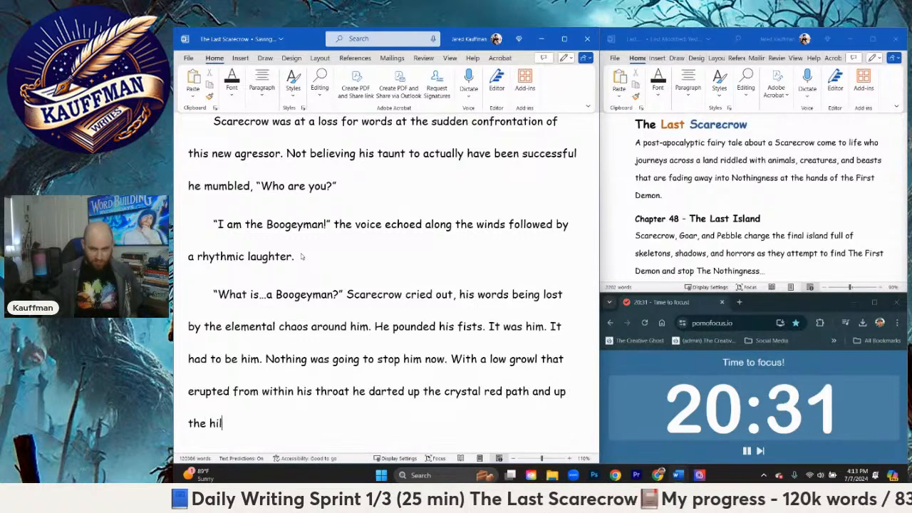
text(l, but )
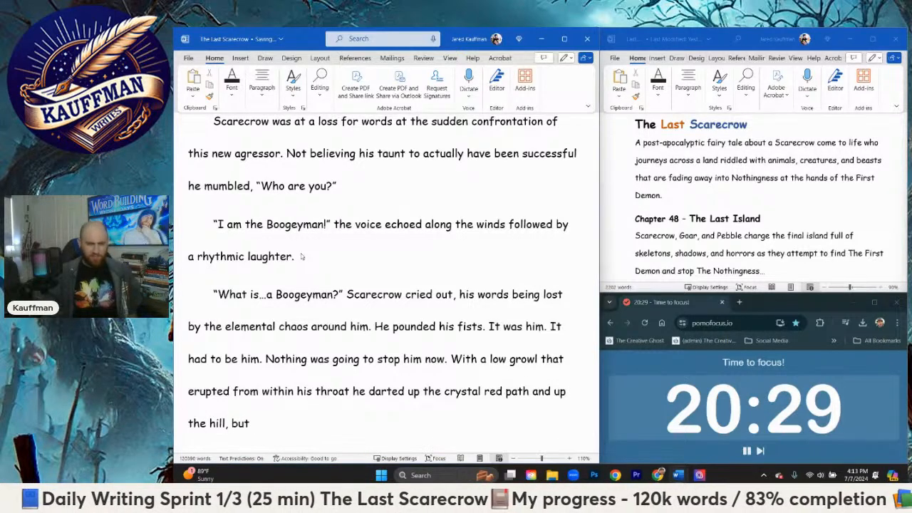
text(only managed)
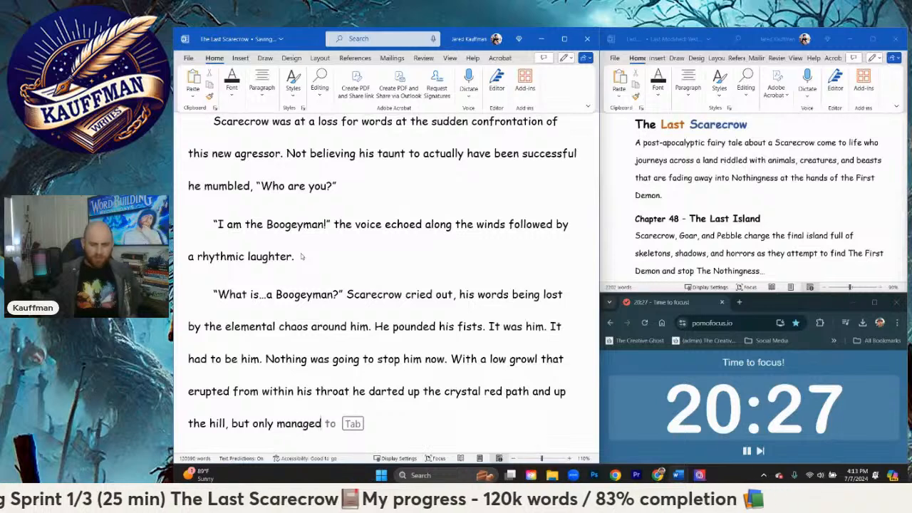
text( to slip on the firs)
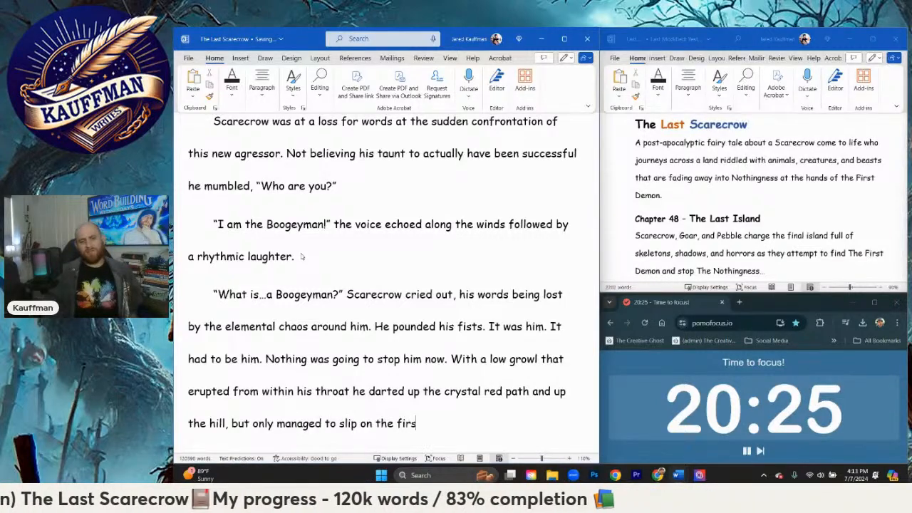
text(t puddle of water )
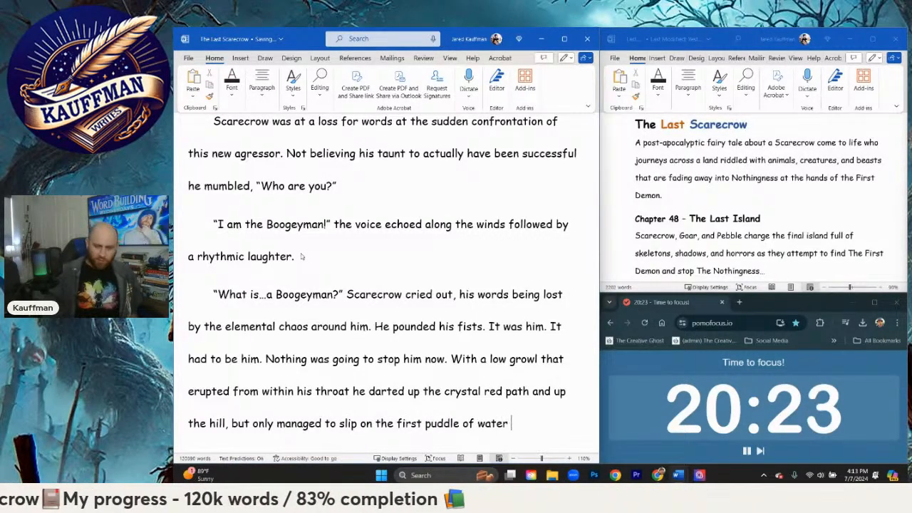
text(his )
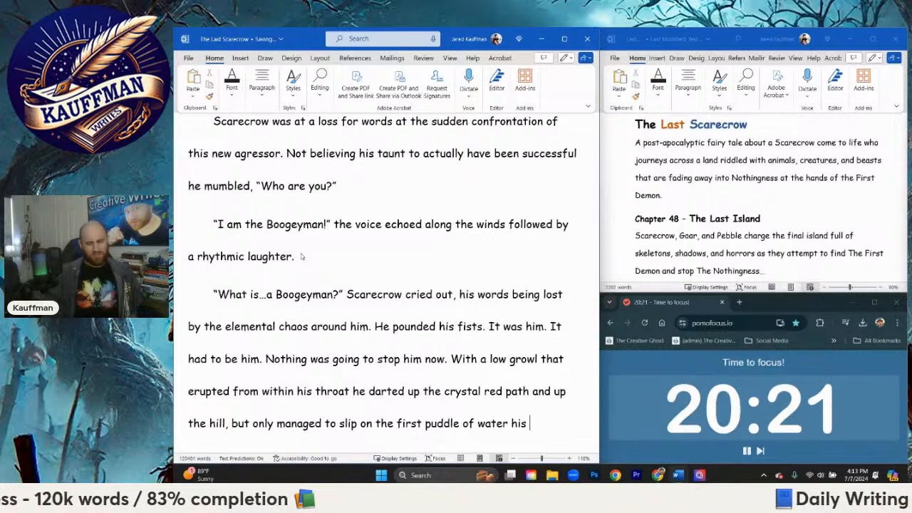
text(f)
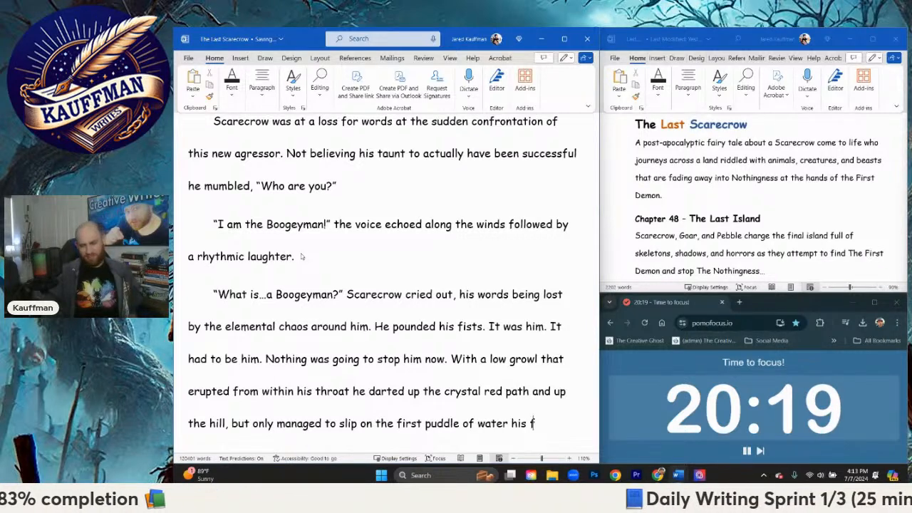
text(oot came in contac)
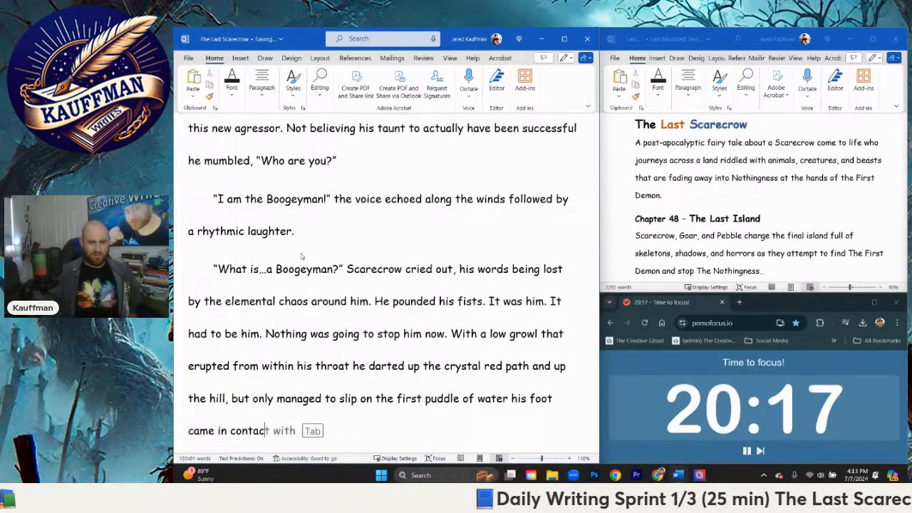
text(t with as he tumbl)
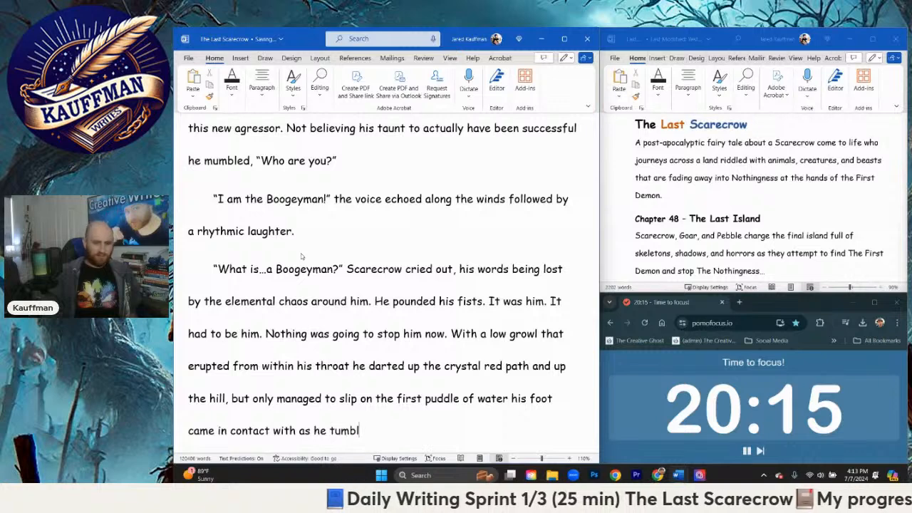
text(ed back to the bot)
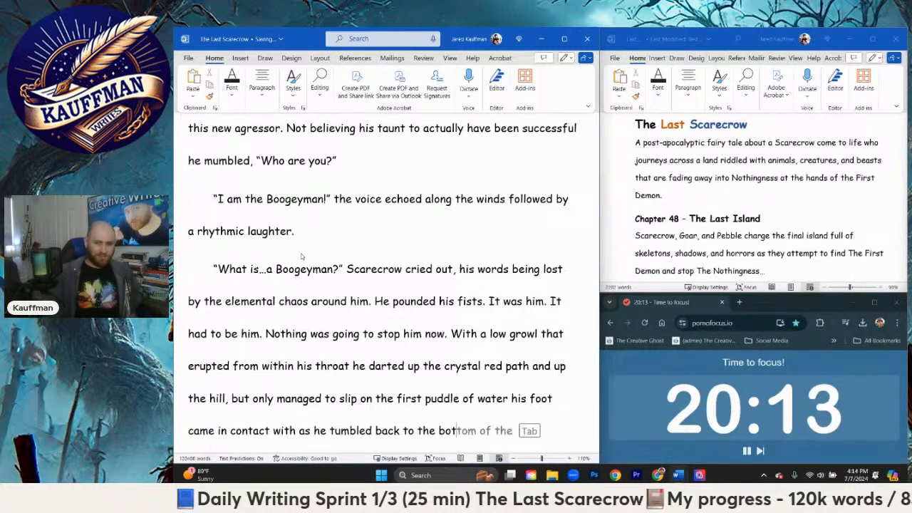
text(tom.)
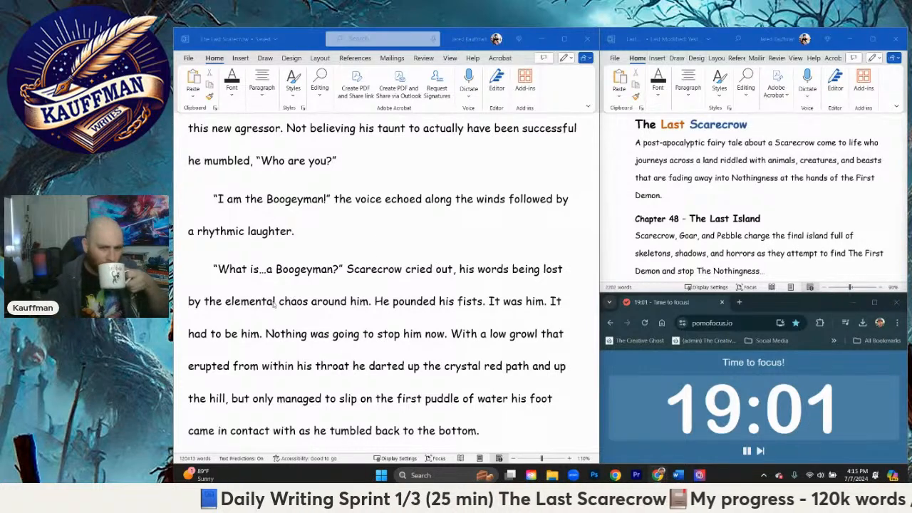
Step: Replace "by" with "to" before "the elemental chaos" in Scarecrow's paragraph
click(246, 302)
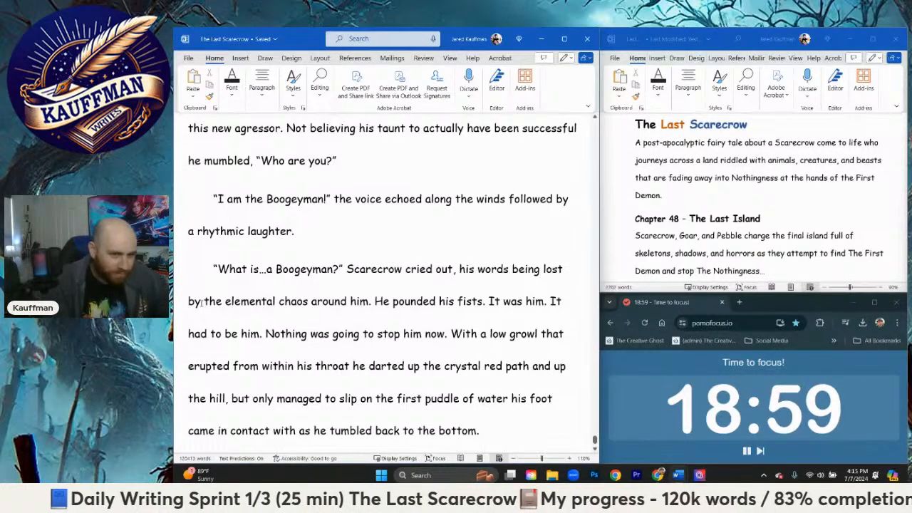
double_click(194, 300)
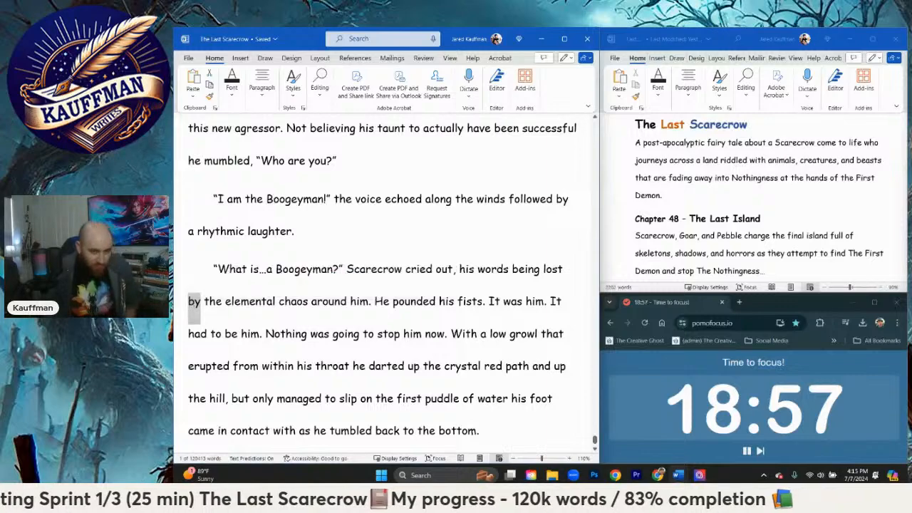
text(to)
Step: Shorten Scarecrow's question to "What is…" by removing "a Boogeyman" and the question mark
scroll(292, 282, down, 1)
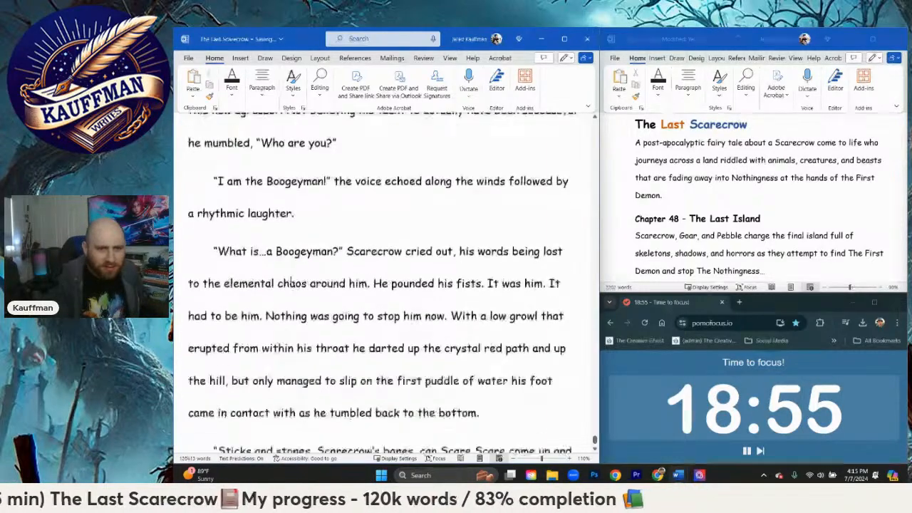
scroll(291, 283, down, 2)
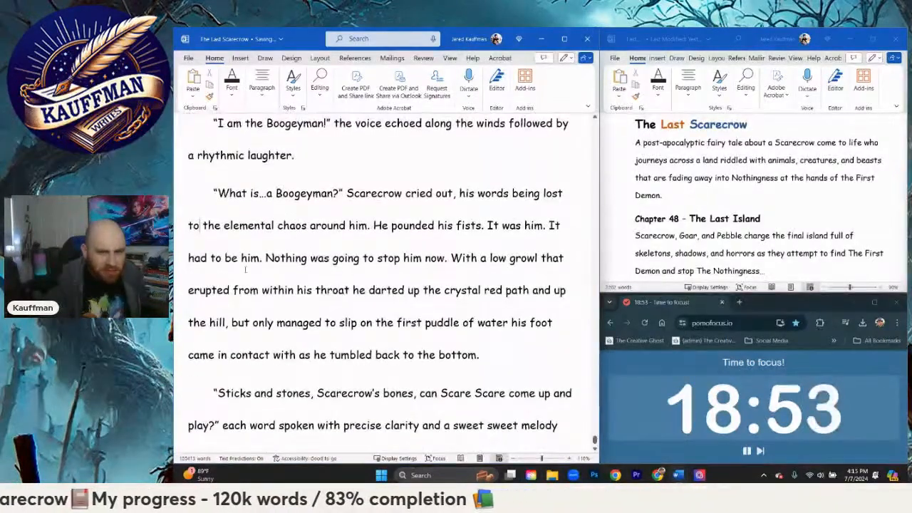
scroll(245, 269, down, 1)
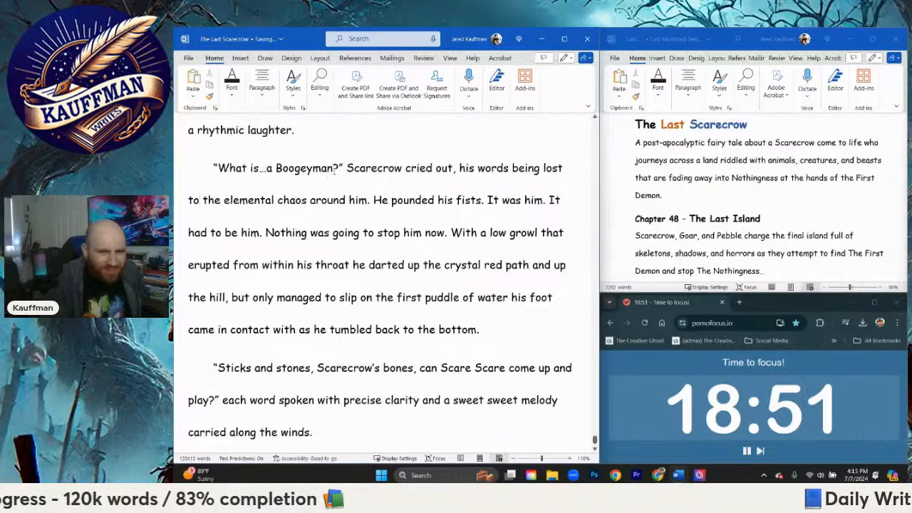
drag(333, 169, 275, 171)
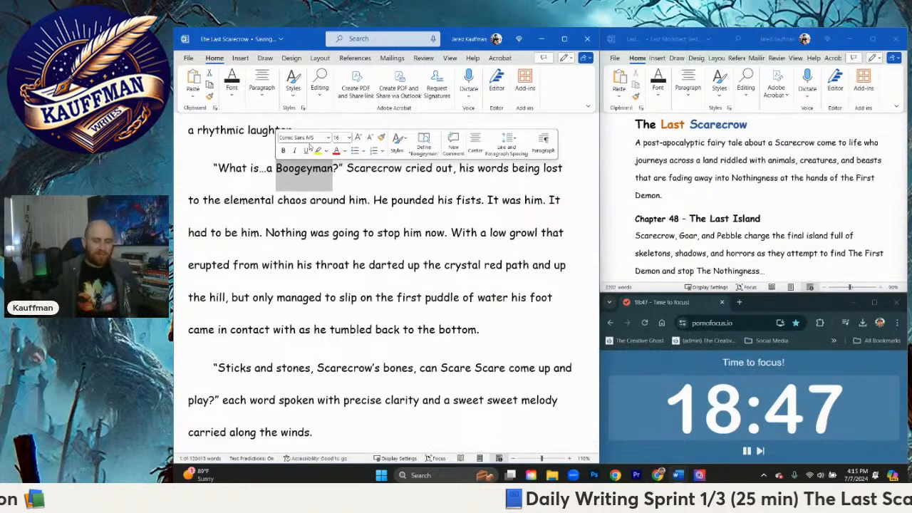
key(BackSpace)
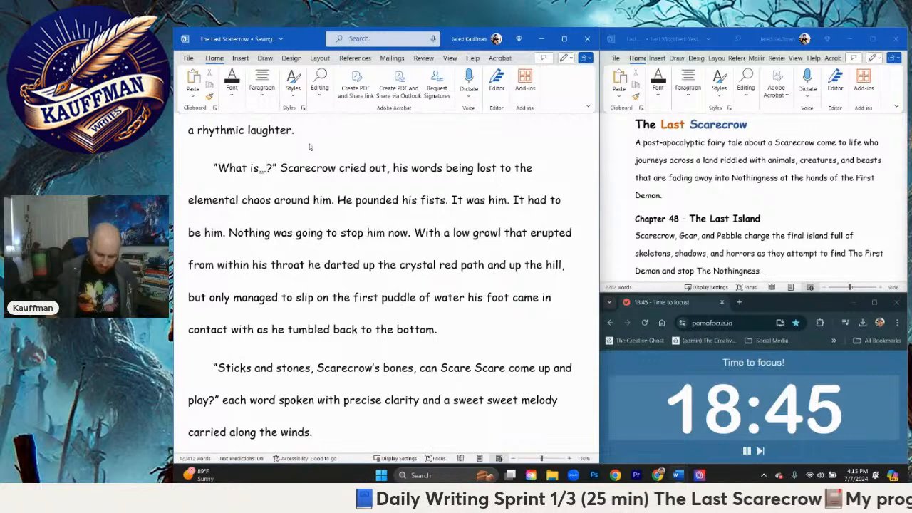
key(Delete)
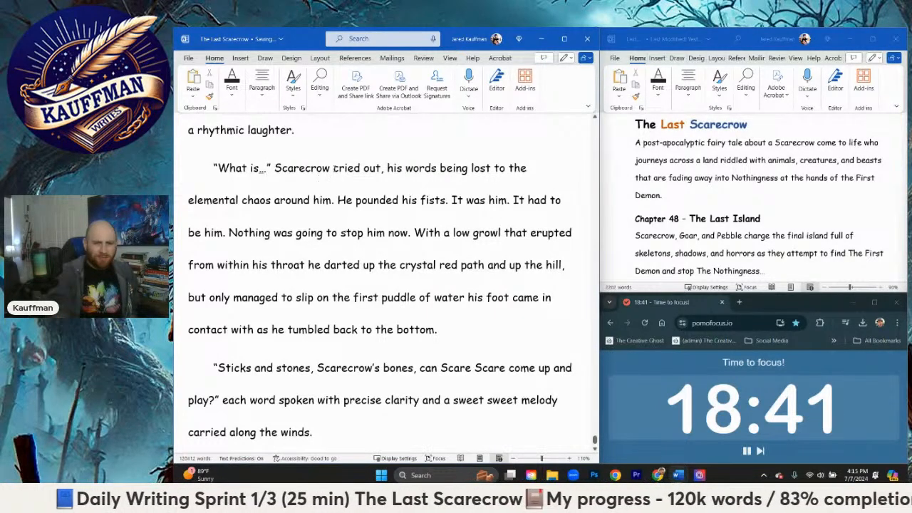
Step: Replace "cried out" with "started to say" in Scarecrow's dialogue tag
drag(333, 168, 381, 169)
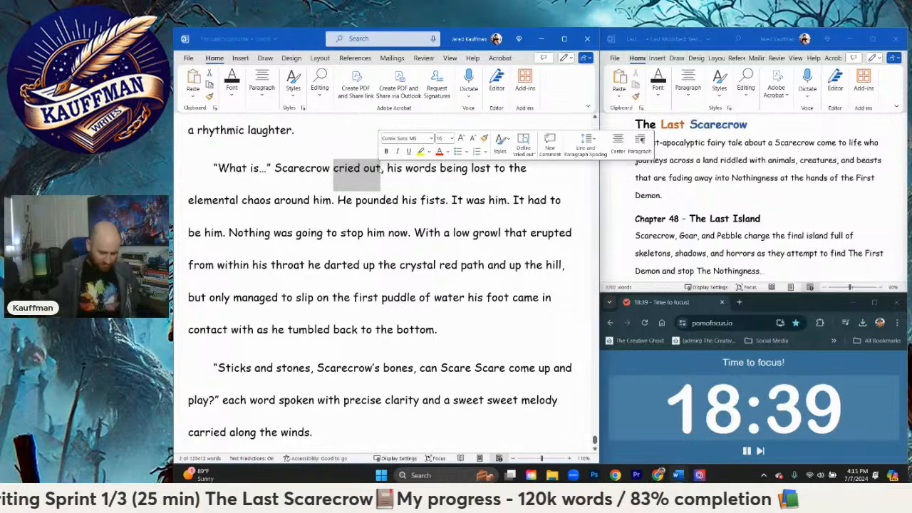
key(BackSpace)
text(started to say )
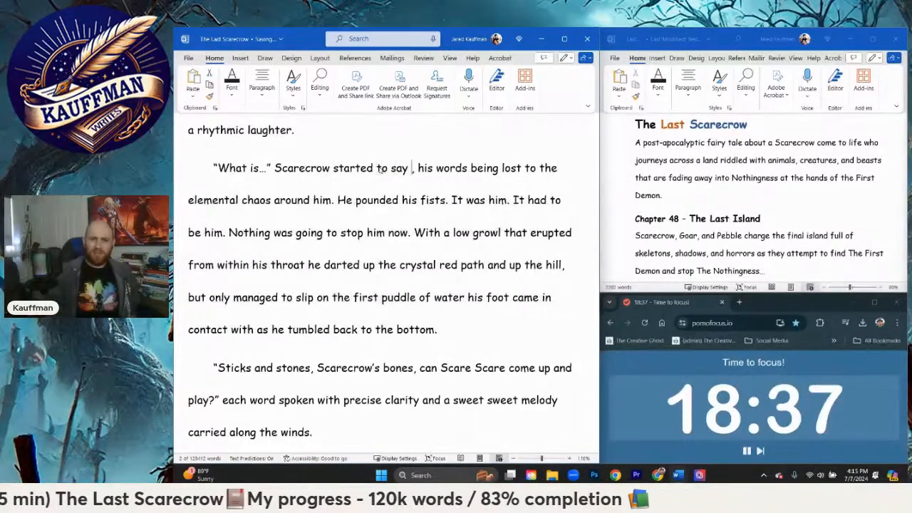
text(as another bout of w)
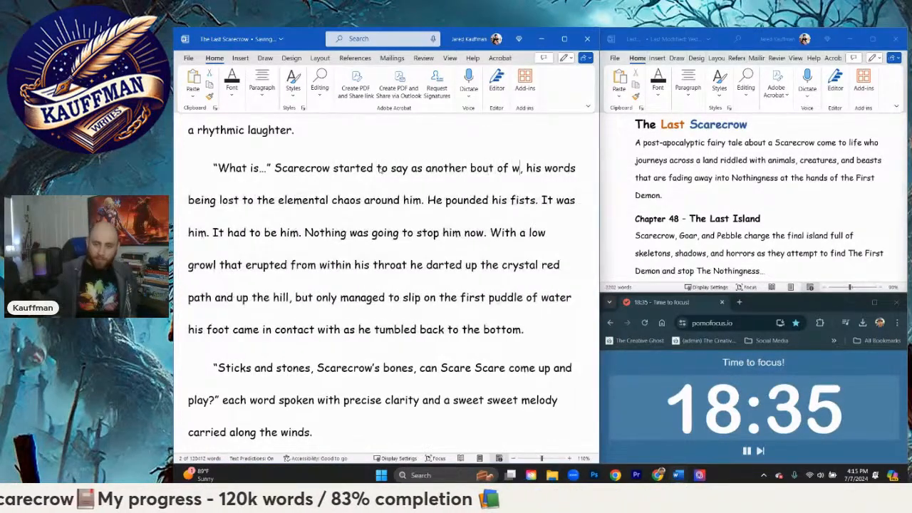
text(ater)
Step: Extend Scarecrow's dialogue tag after "started to say" with "as another bout of hail pelted him in the face,"
key(BackSpace)
key(BackSpace)
key(BackSpace)
key(BackSpace)
key(BackSpace)
text(r)
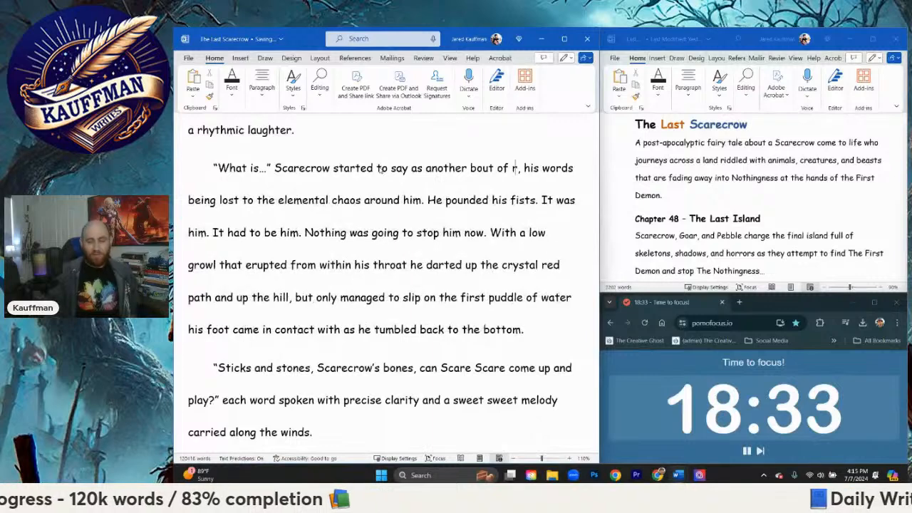
text(ain)
key(BackSpace)
key(BackSpace)
key(BackSpace)
key(BackSpace)
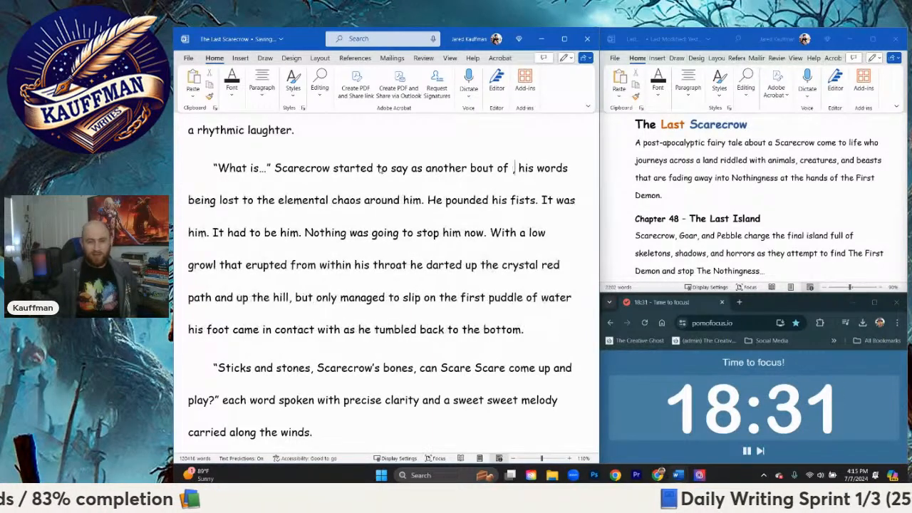
text(hail pelted him )
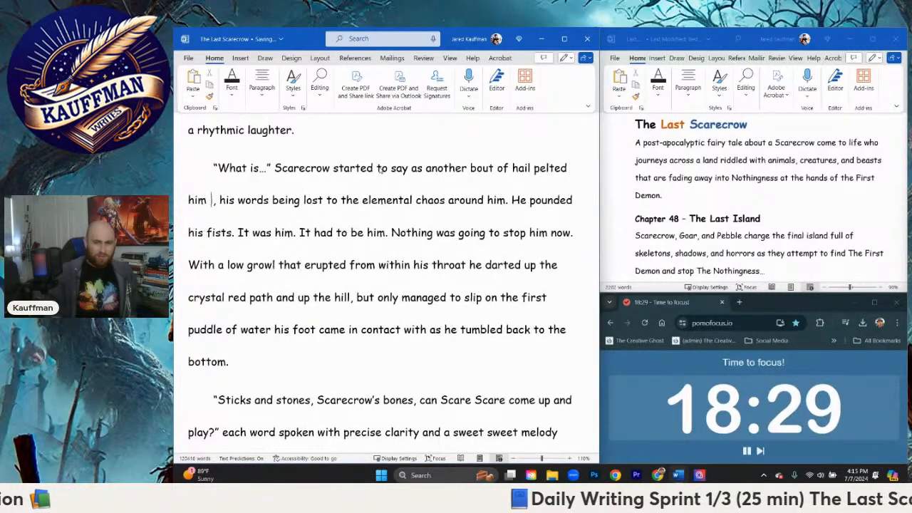
text(in the face)
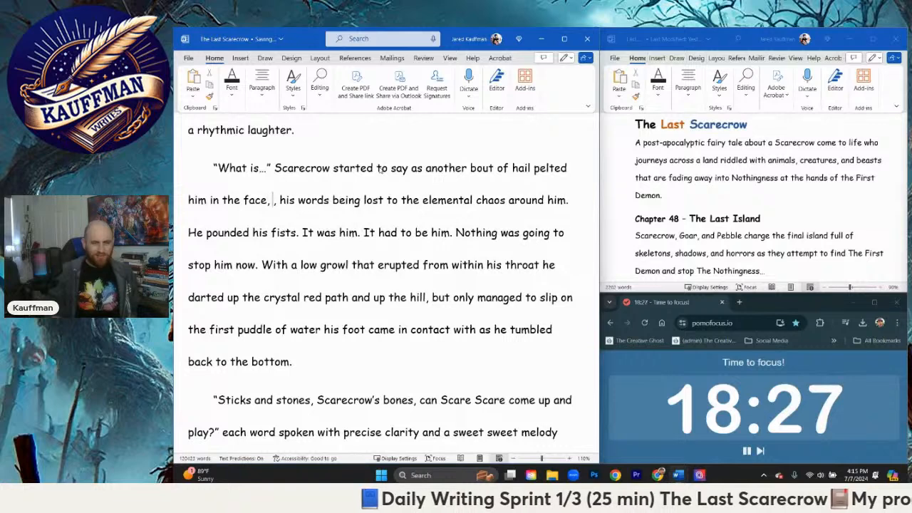
text(")
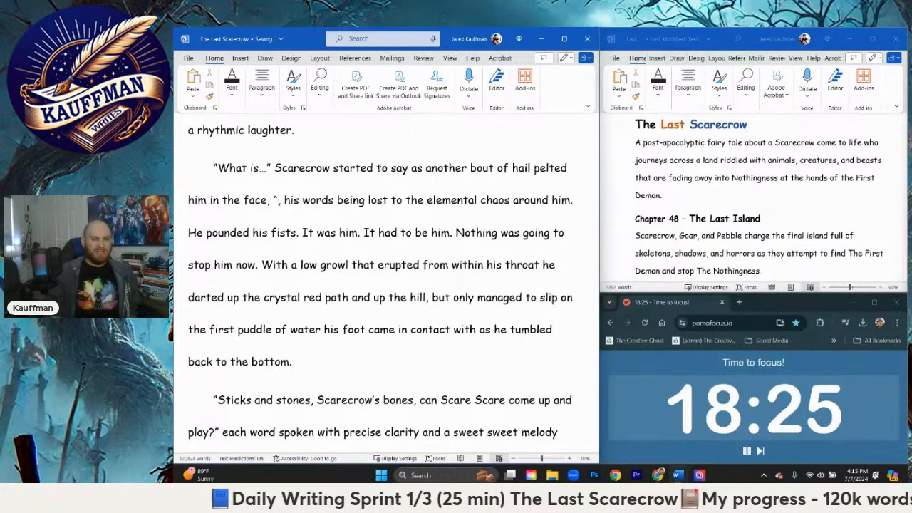
text(Demon, I know it)
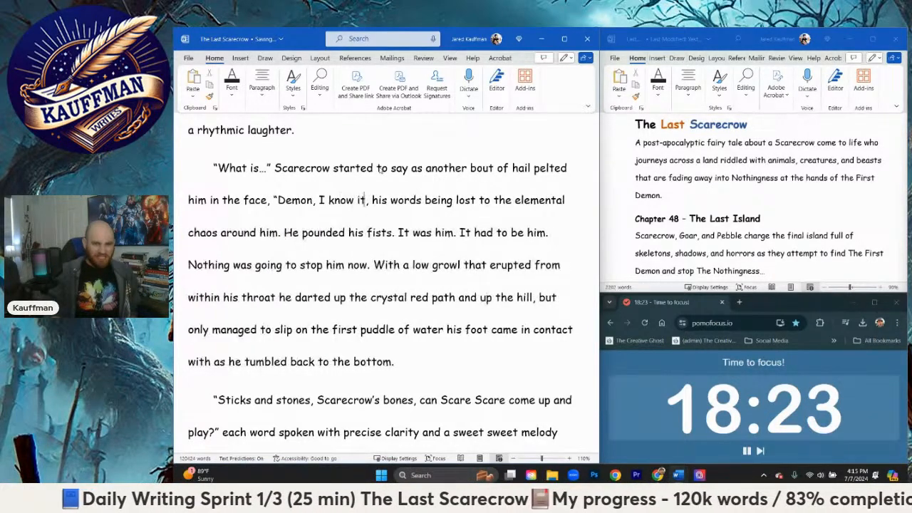
text('s you!")
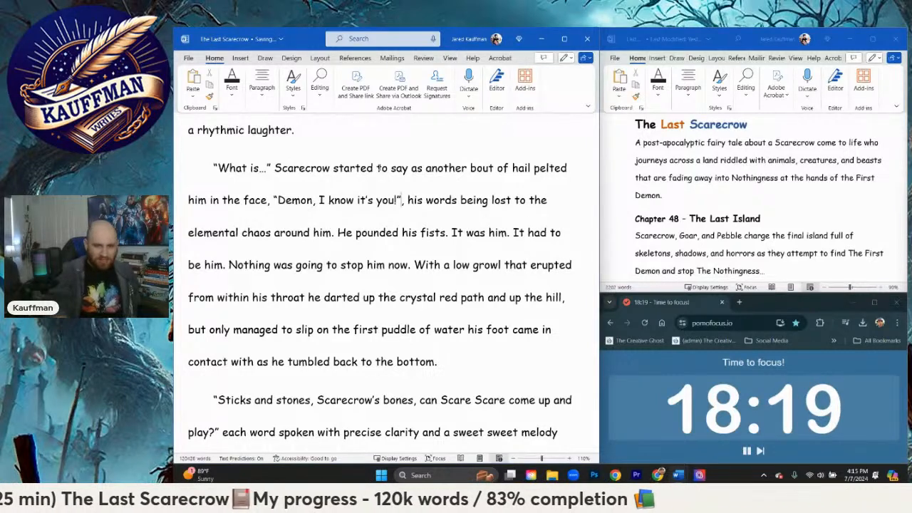
Step: Add Scarecrow's cut-off line "Demon, I know…" in quotation marks after "pelted him in the face,"
key(BackSpace)
key(BackSpace)
key(BackSpace)
key(BackSpace)
key(BackSpace)
key(BackSpace)
key(BackSpace)
key(BackSpace)
key(BackSpace)
key(BackSpace)
key(BackSpace)
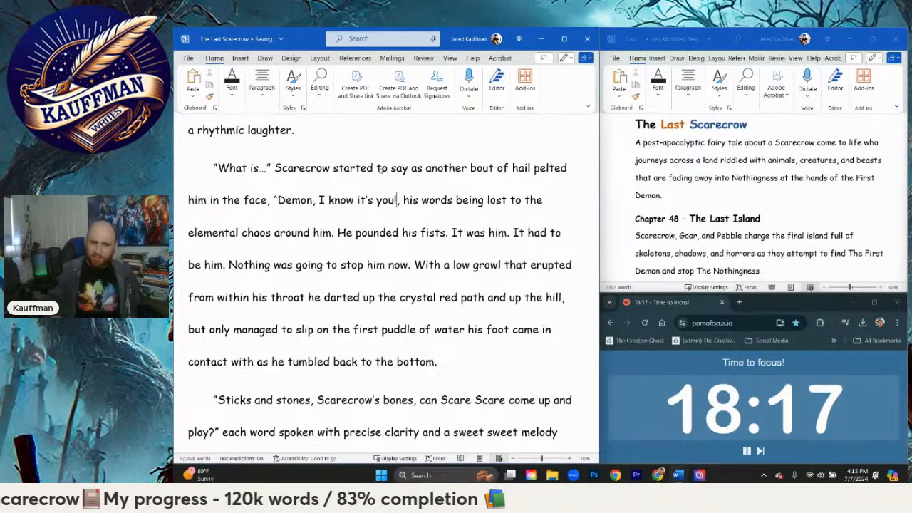
text(...")
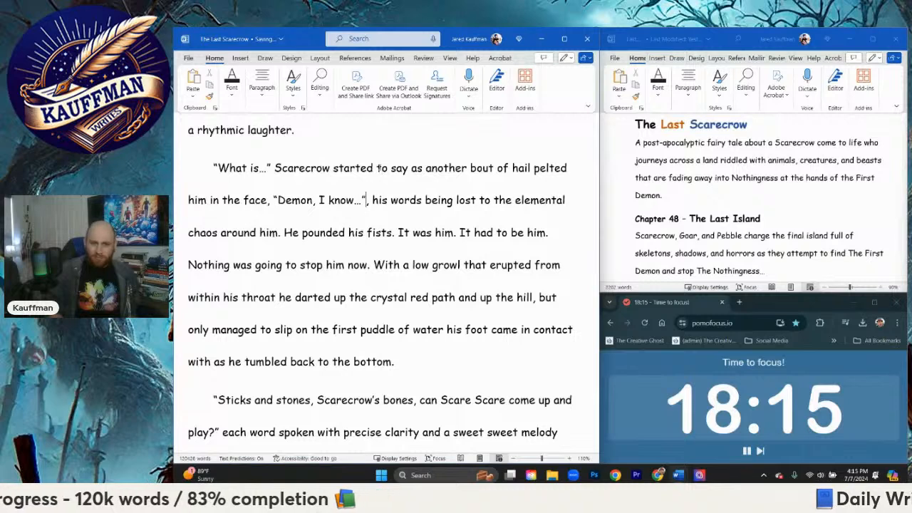
text( the rest of)
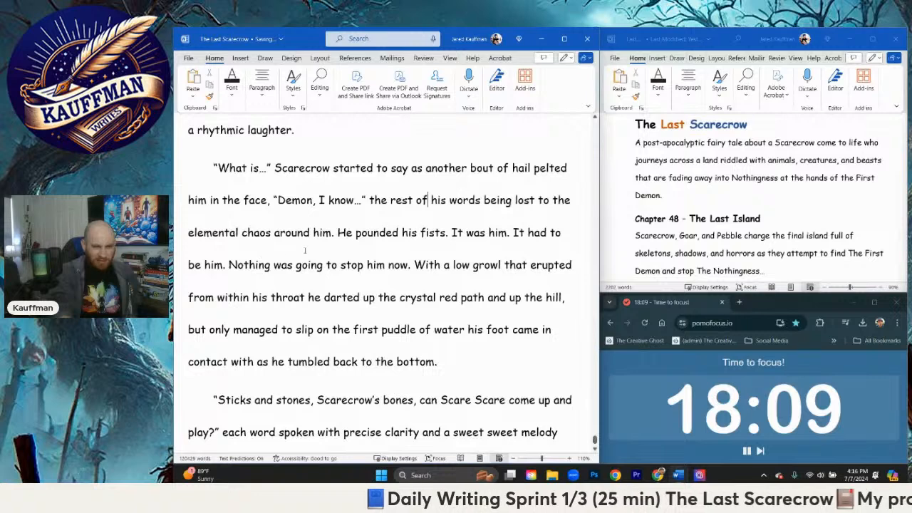
Step: Insert "the rest of" in place of the comma before "his words being lost" and "deep" before "within his throat"
scroll(305, 251, down, 1)
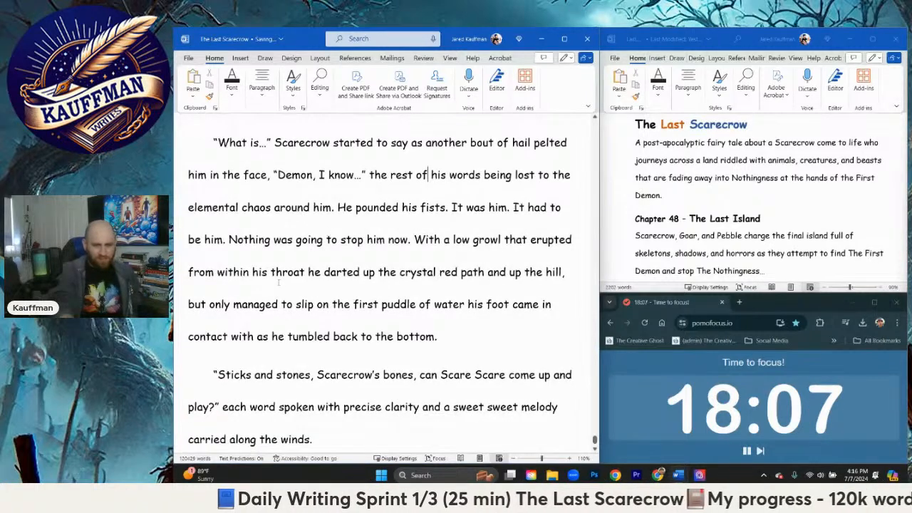
text(deep)
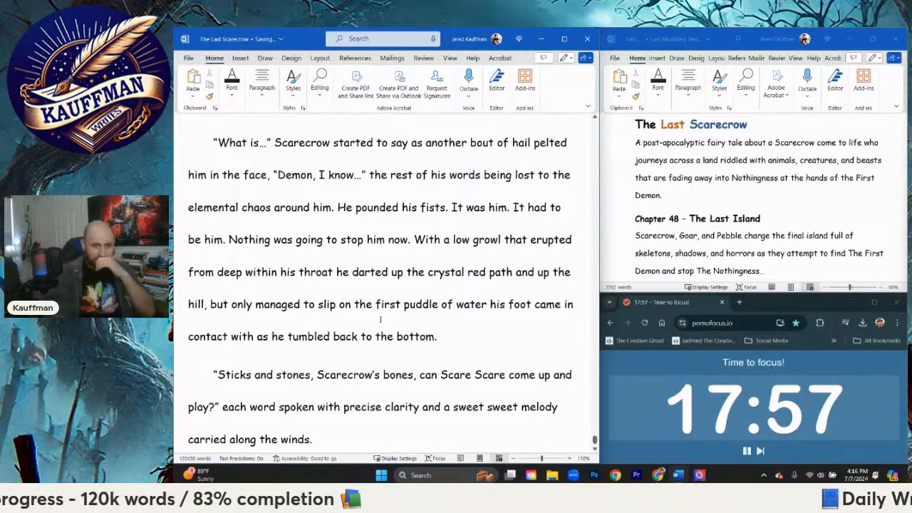
Step: Rework the tag after "each word spoken" to read "from the confines of that shadowed cowl with" before "precise clarity"
scroll(380, 320, down, 3)
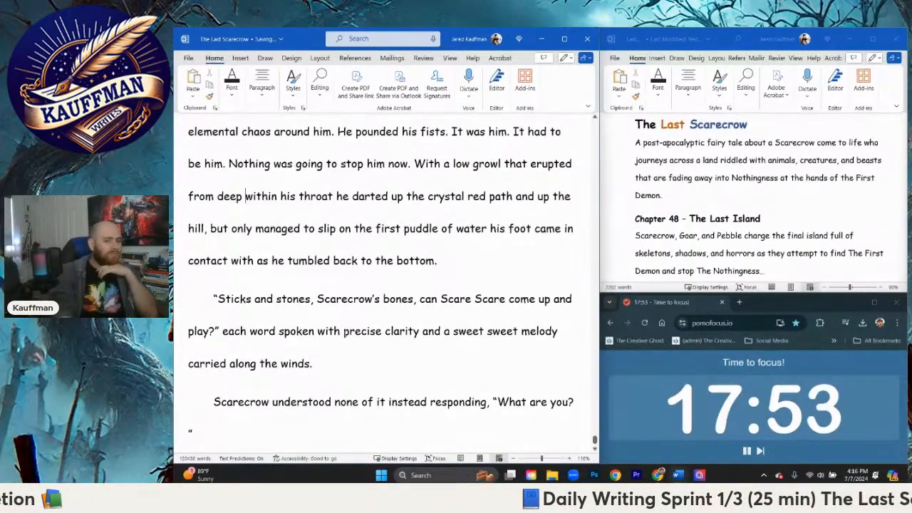
scroll(351, 302, down, 1)
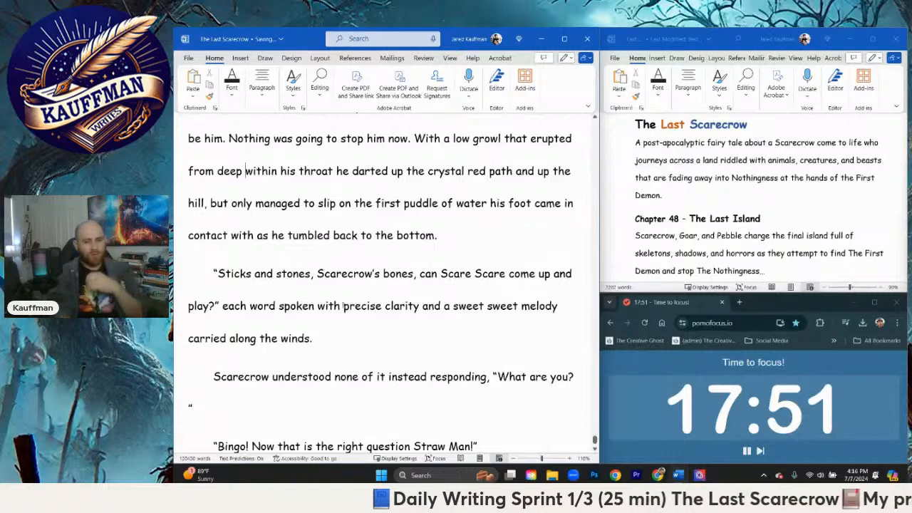
click(342, 306)
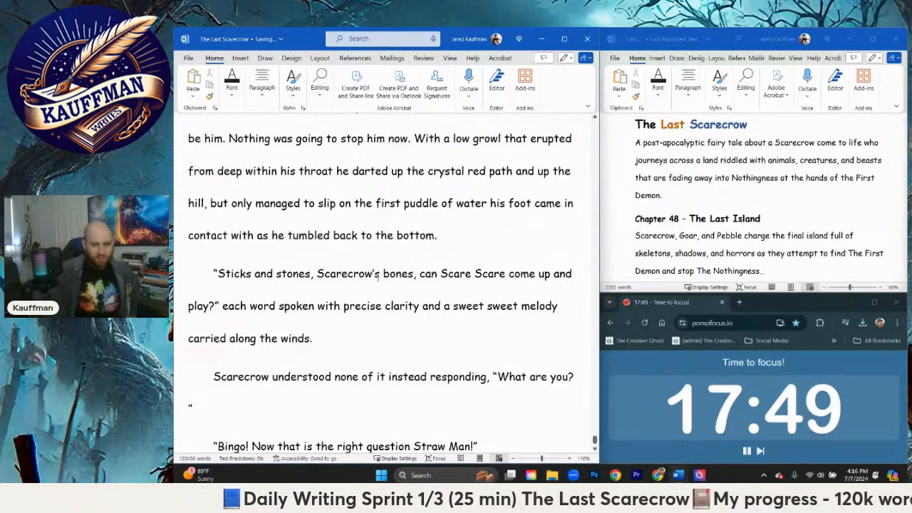
key(BackSpace)
key(BackSpace)
key(BackSpace)
key(BackSpace)
key(BackSpace)
text(from th)
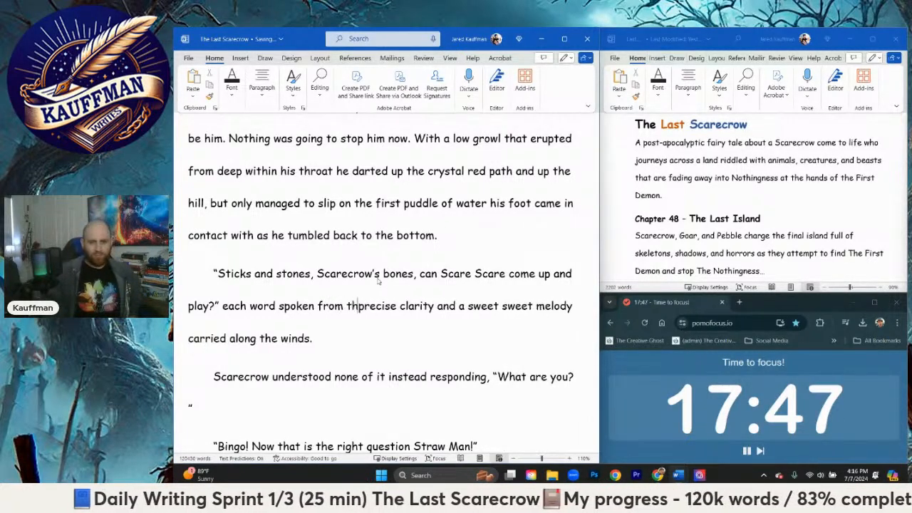
text(e confines of the)
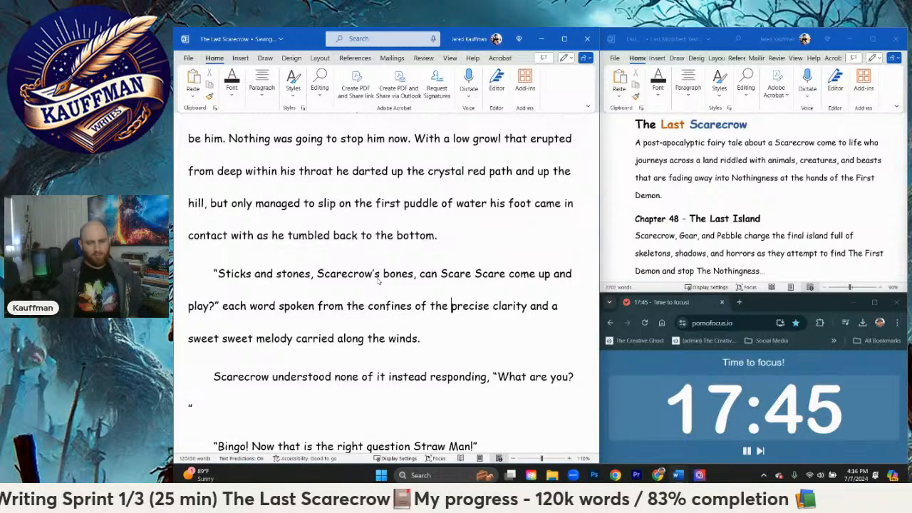
key(BackSpace)
key(BackSpace)
text(at s)
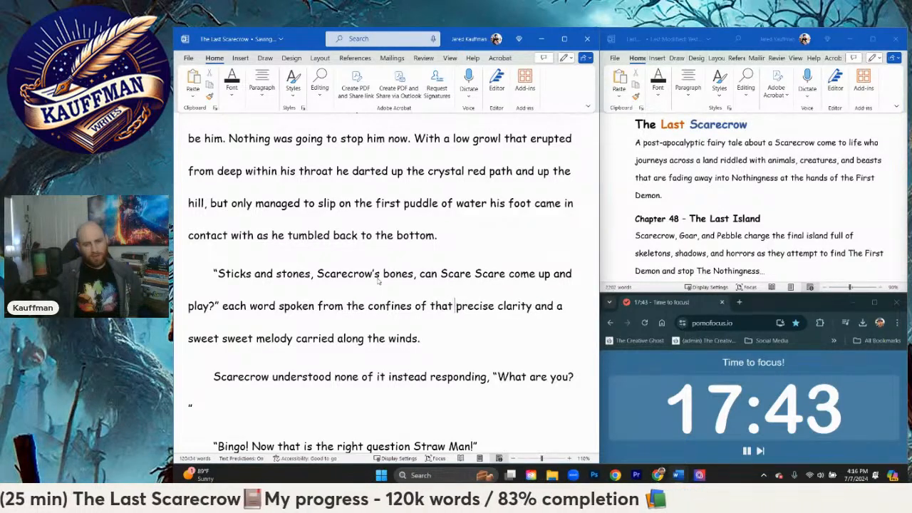
text(hadowed co)
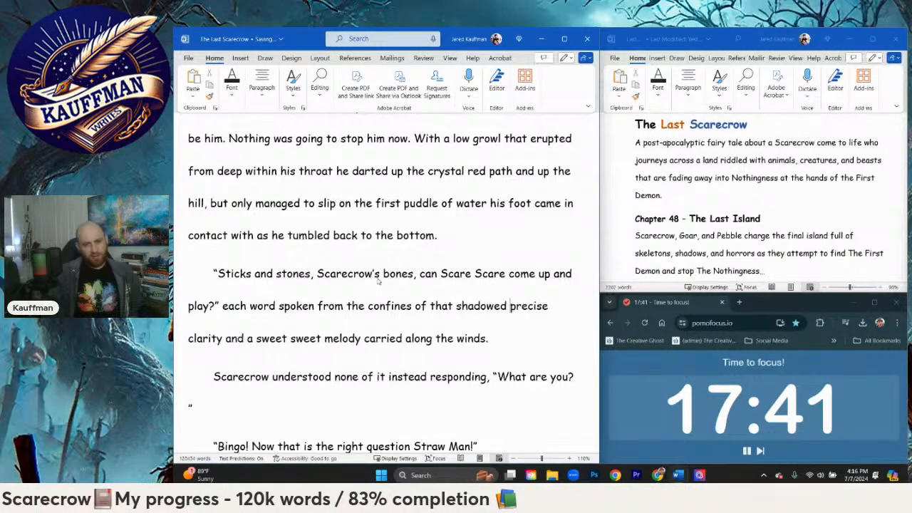
text(wl)
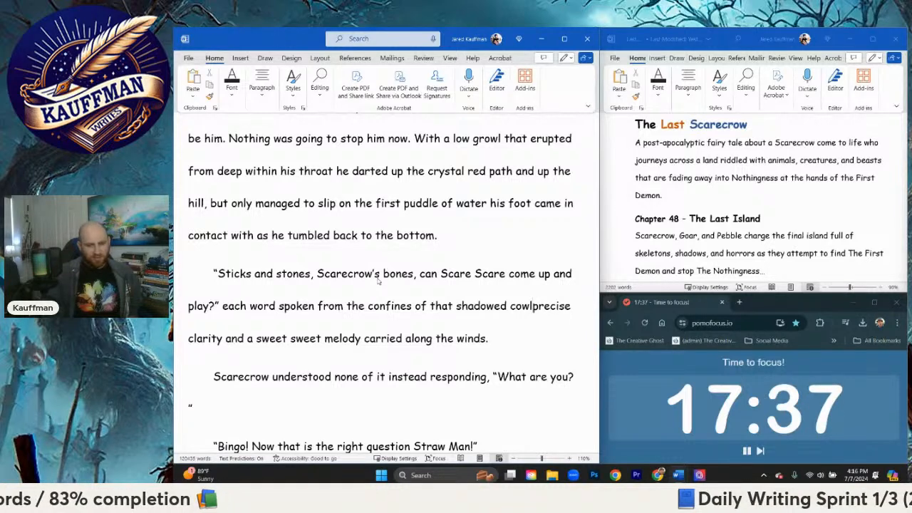
text( with)
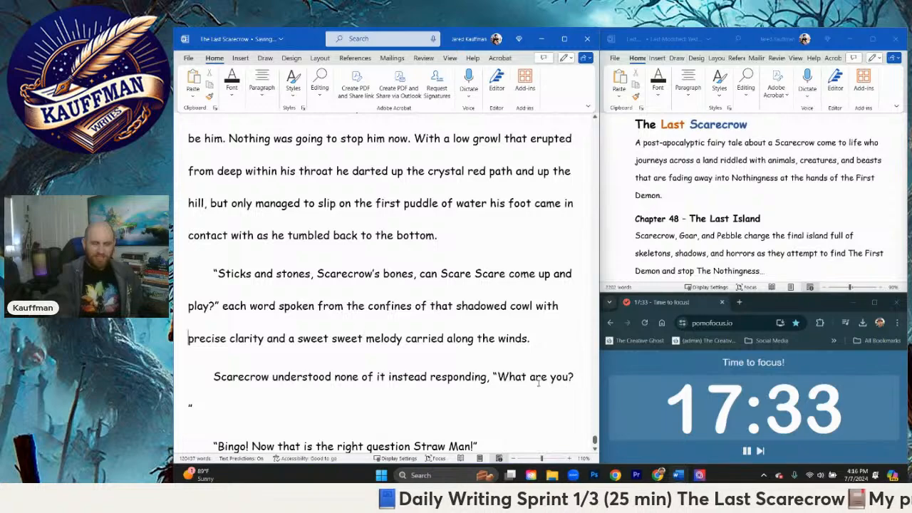
Step: Start a new paragraph after "carried along the winds." with "Scarecrow slammed his fist in the water."
scroll(431, 360, down, 2)
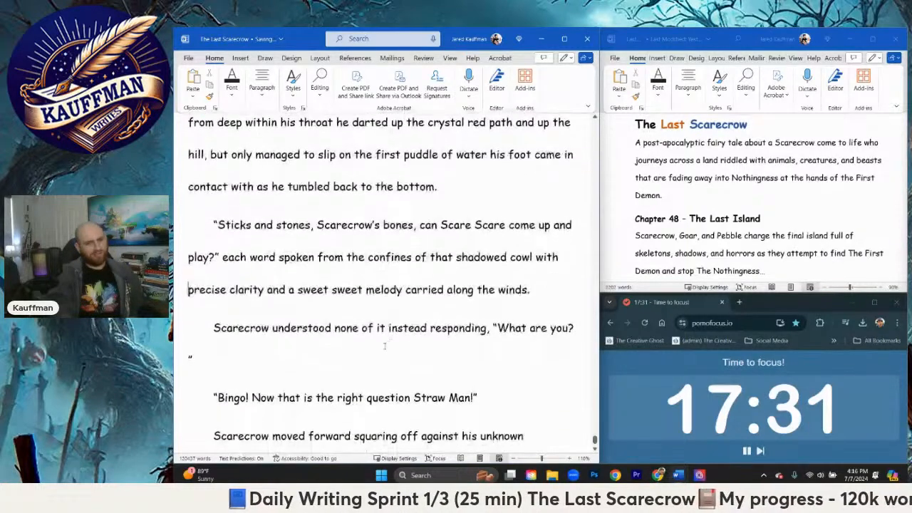
scroll(330, 308, down, 1)
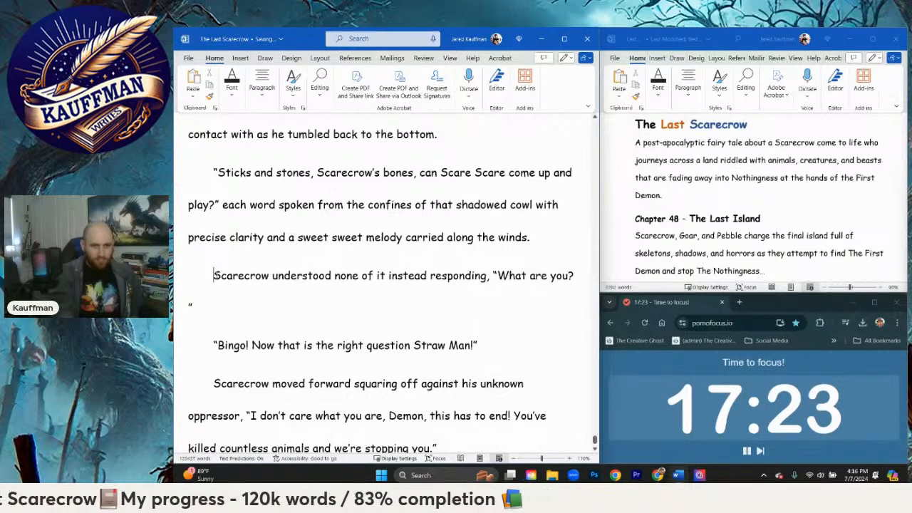
click(550, 228)
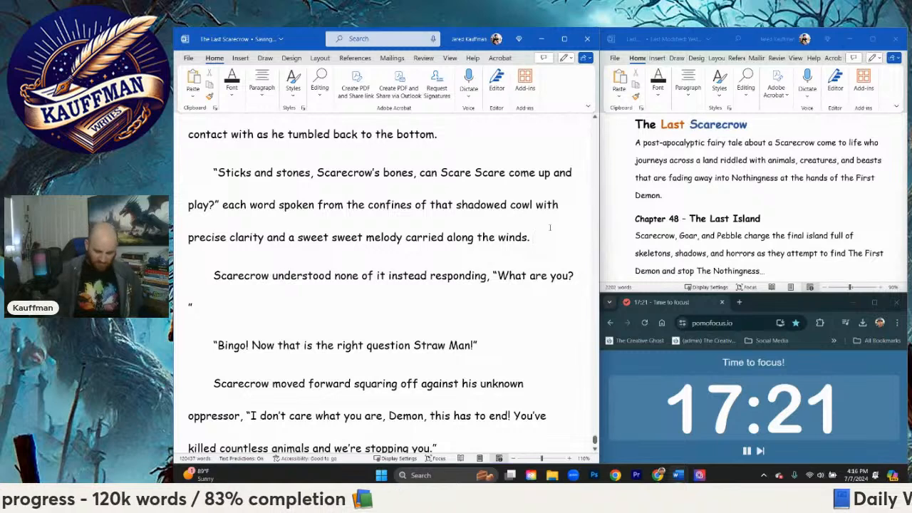
key(Return)
text(Scarecr)
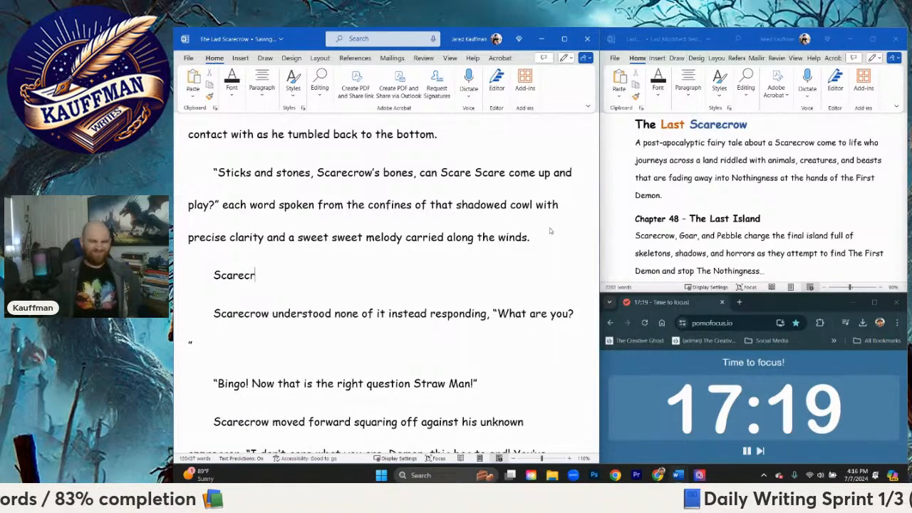
text(ow slamm)
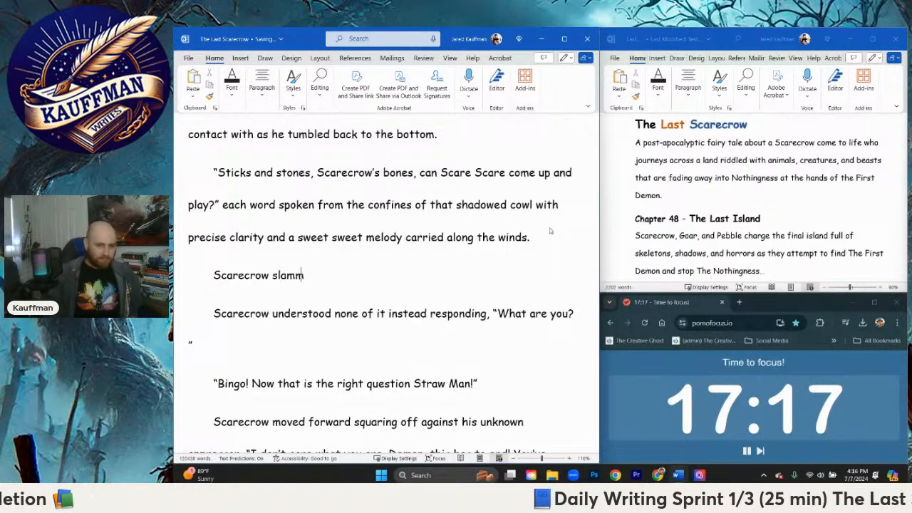
text(ed his fist in the w)
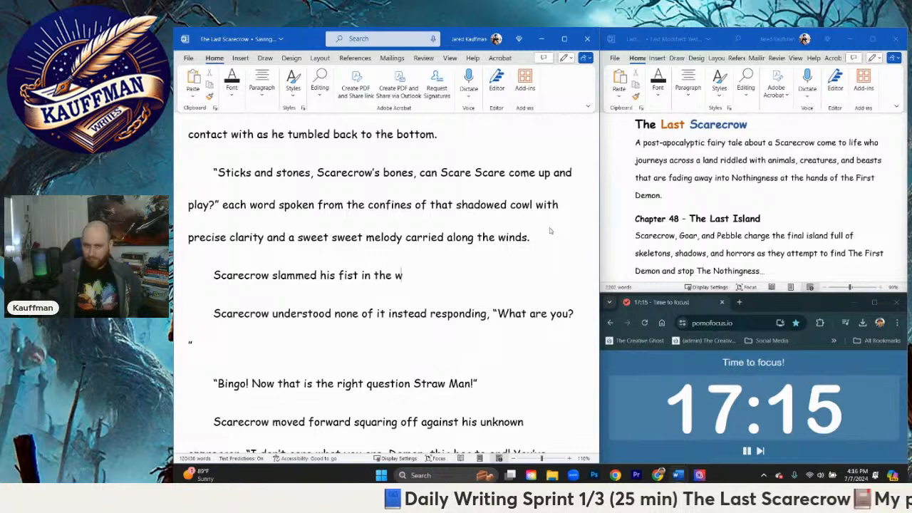
text(ater.)
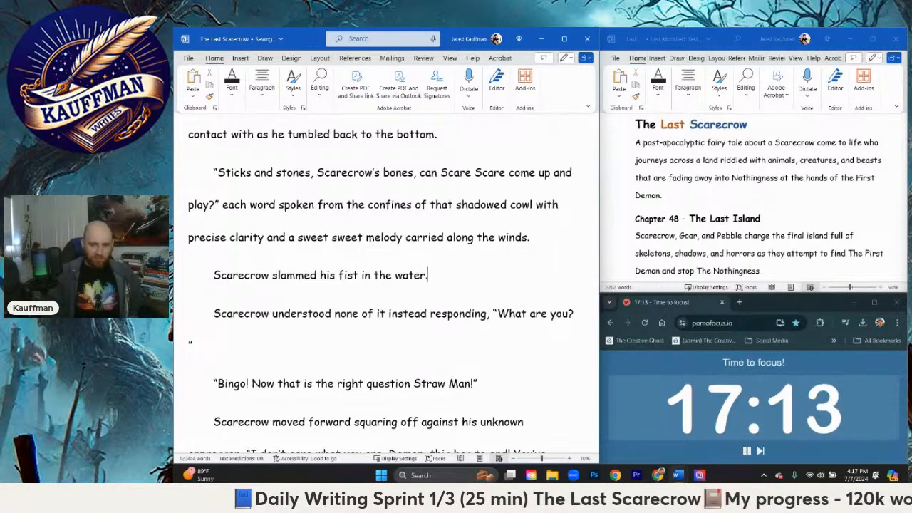
text( He wass)
Step: Continue the "Scarecrow slammed his fist" paragraph with "He was tired of being beaten down by the elements time and time again."
key(BackSpace)
text(tired)
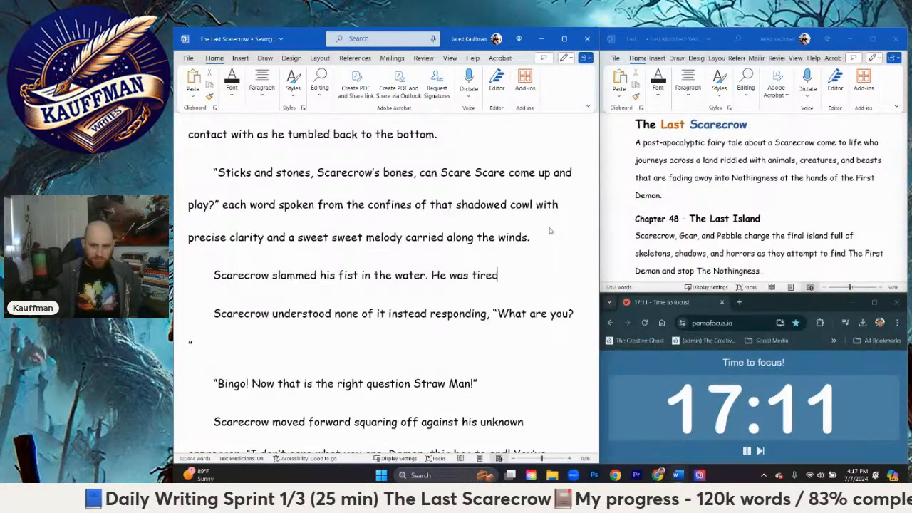
text( of being beaten do)
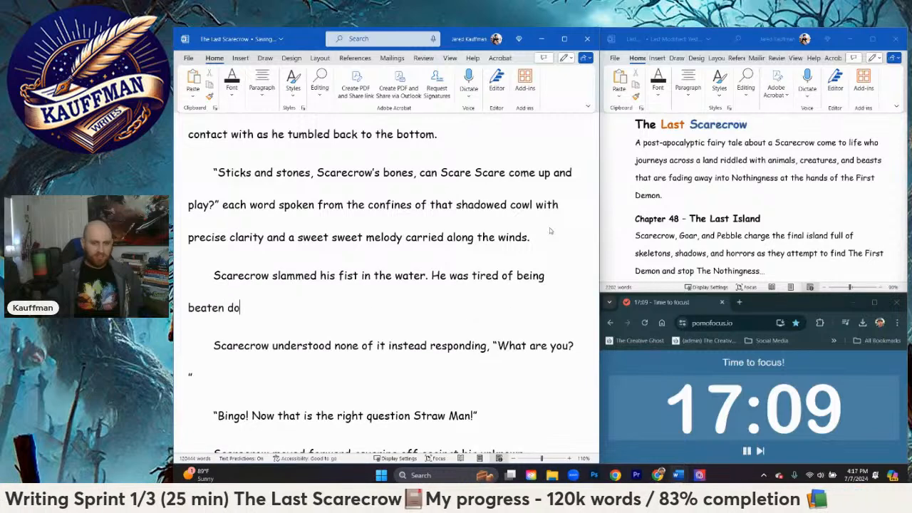
text(wn by the elemtns)
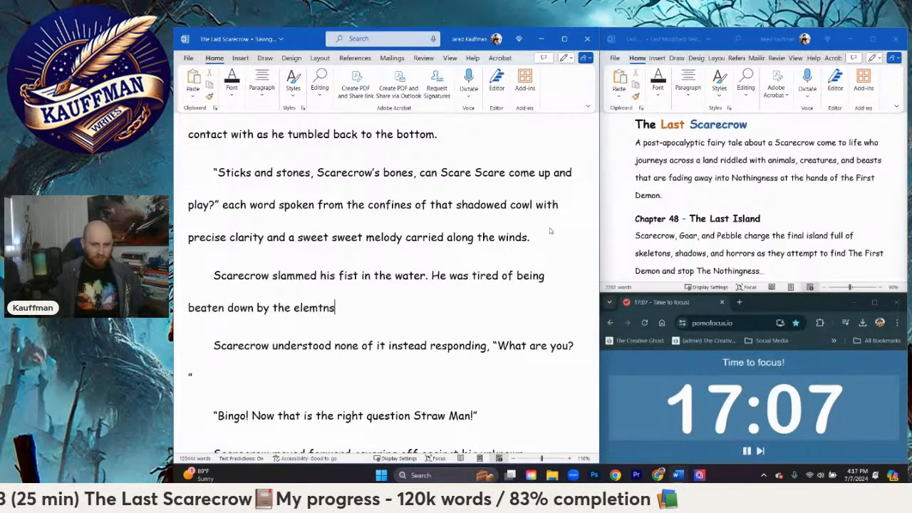
key(BackSpace)
key(BackSpace)
key(BackSpace)
text(ents time and time)
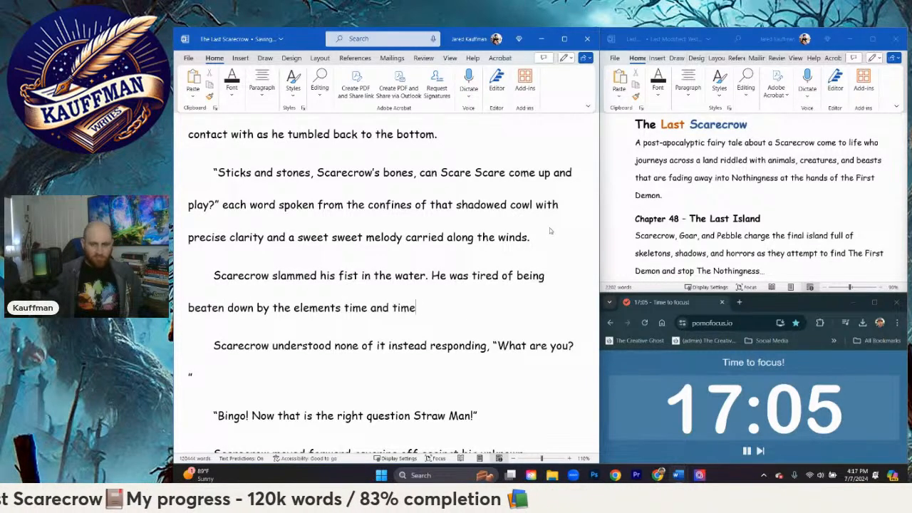
text( again. H)
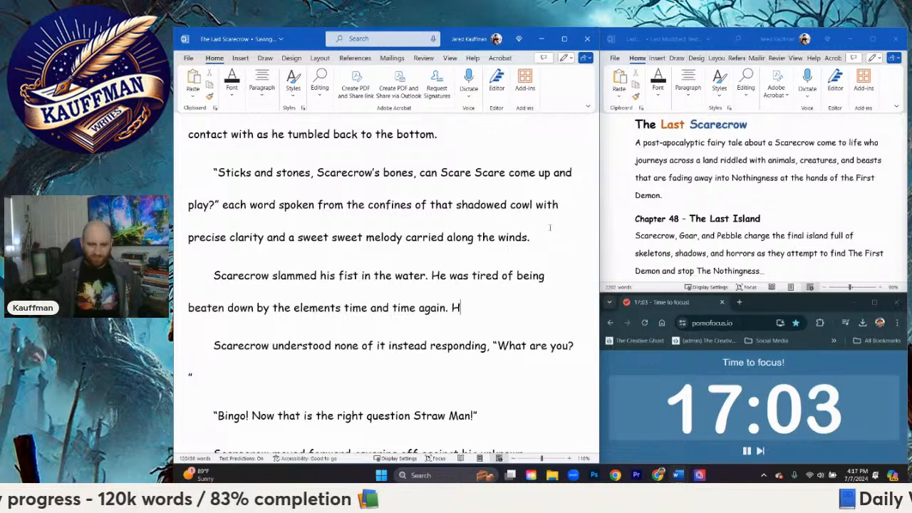
text(e )
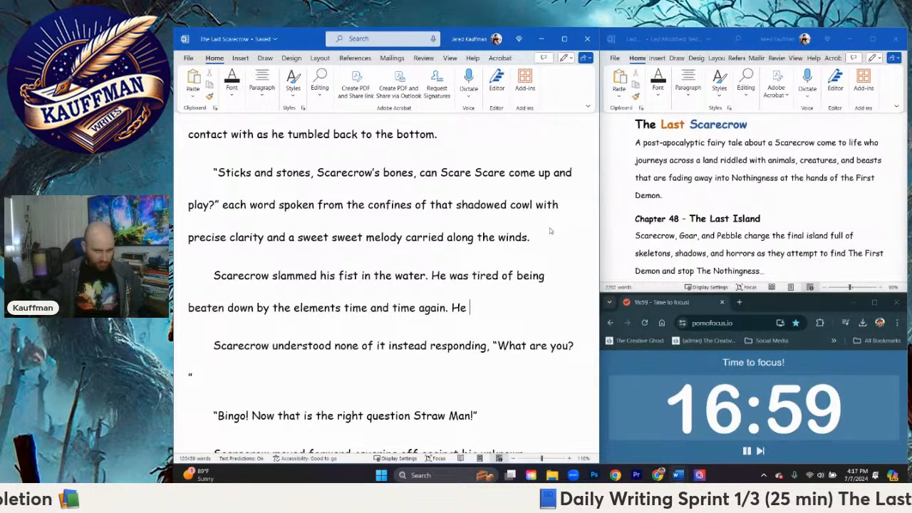
text(jumped to)
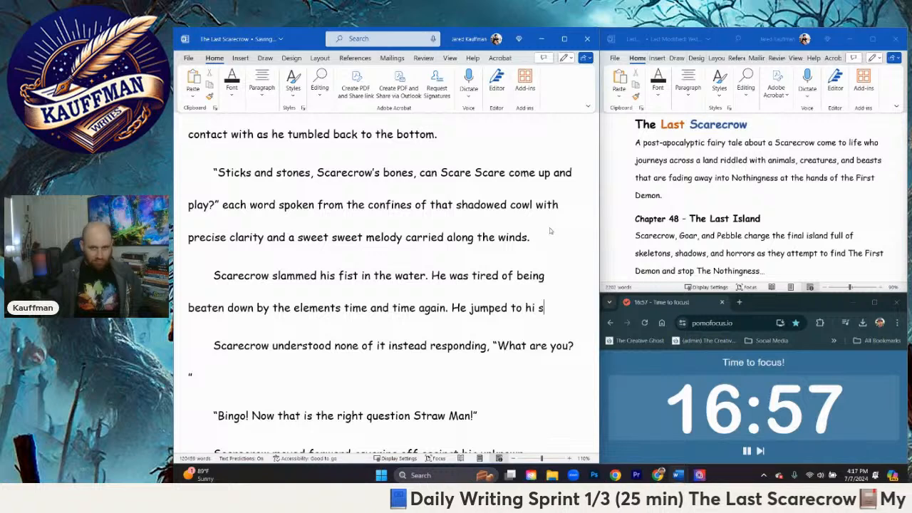
text( his feet and cha)
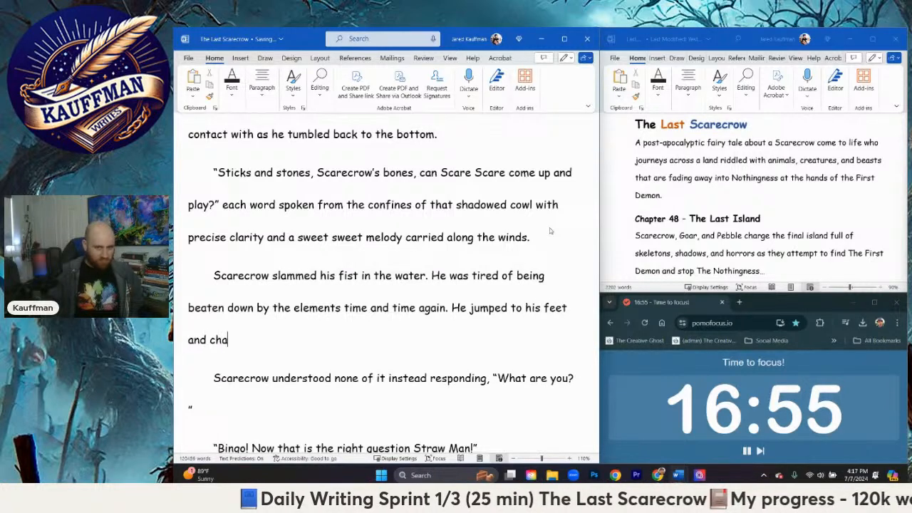
text(rged once more up)
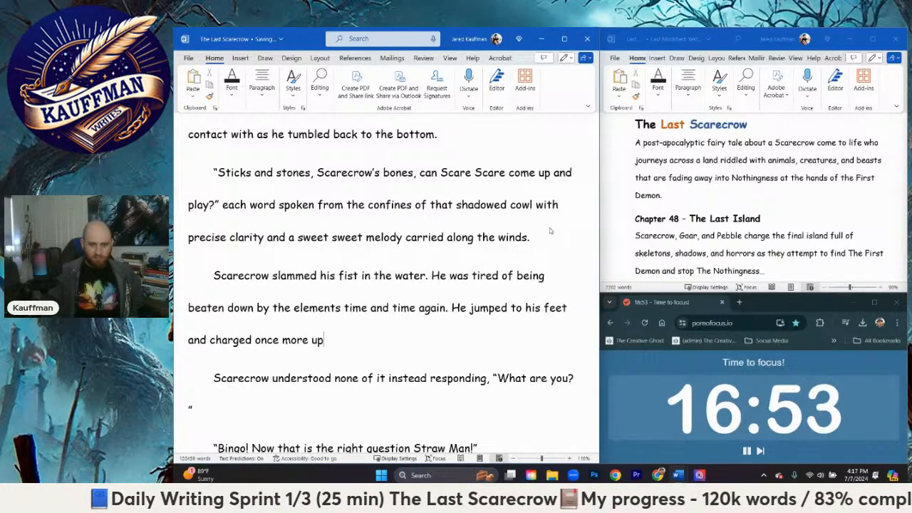
text( the hill)
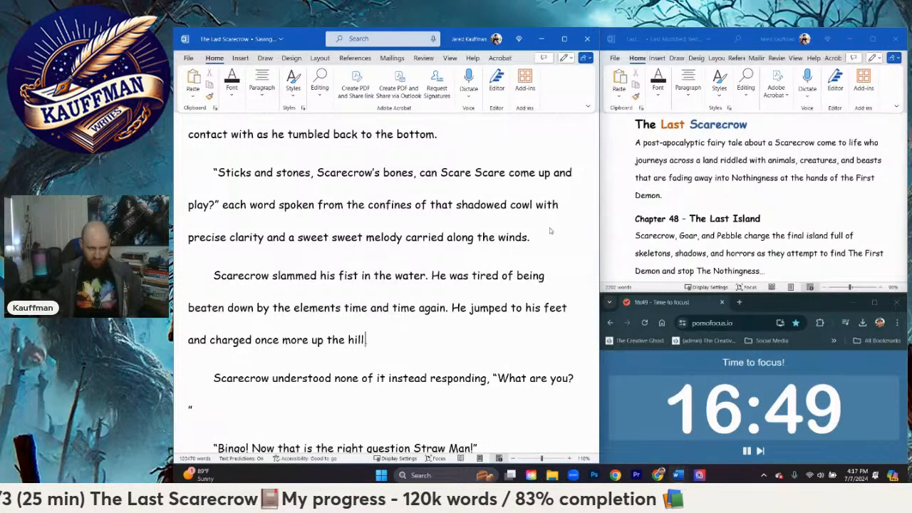
text(, this )
text(tiume)
Step: Finish the sentence after "up the hill" with ", this time making certain to dodge any water puddles he came in contact with."
key(BackSpace)
key(BackSpace)
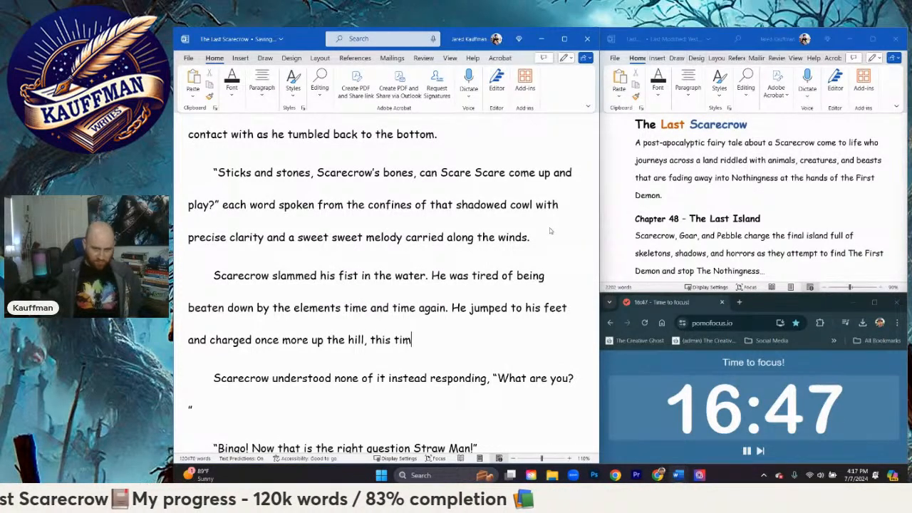
text(e making )
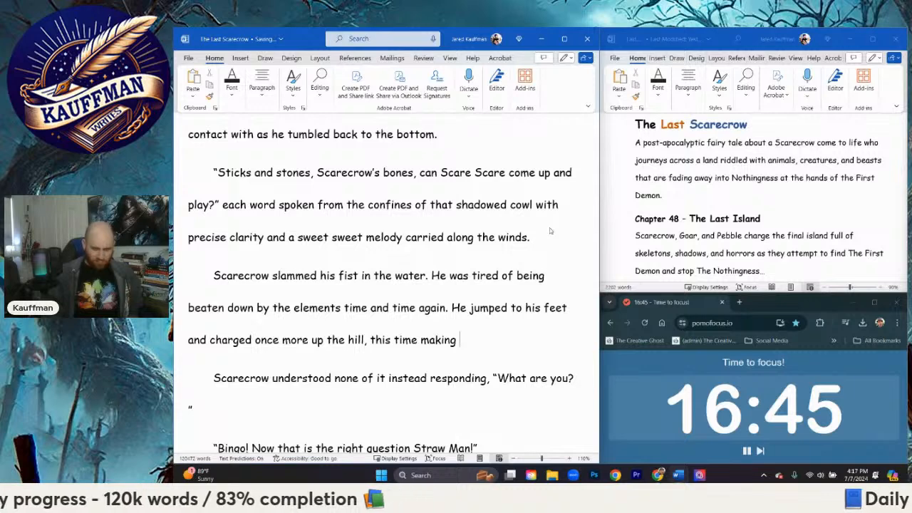
text(certain to )
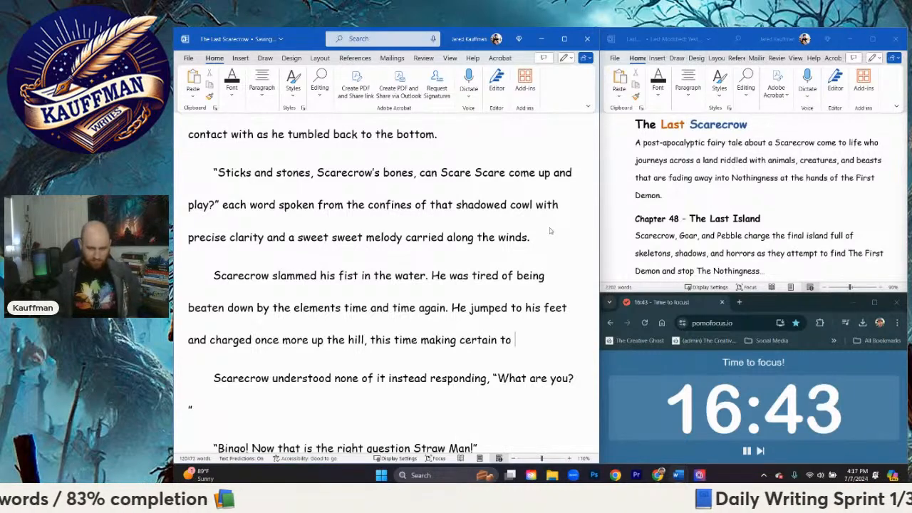
text(dodge any pu)
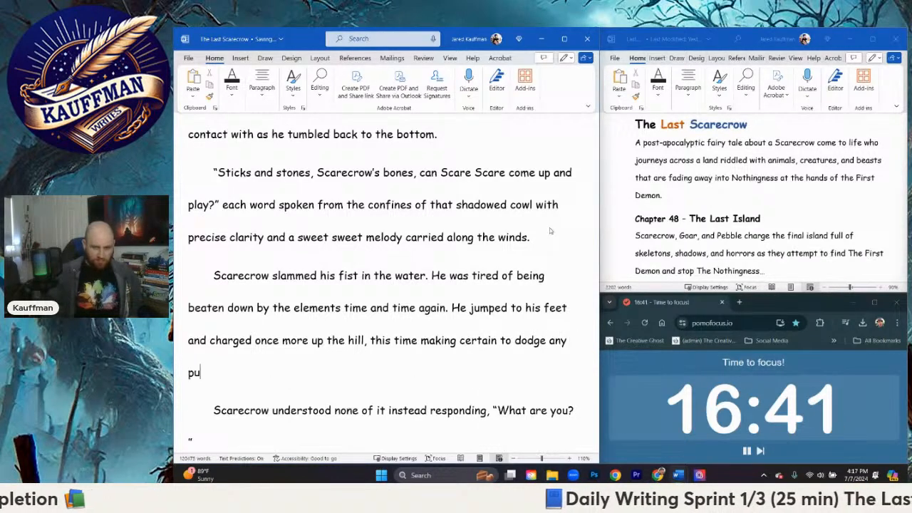
text(ddles of)
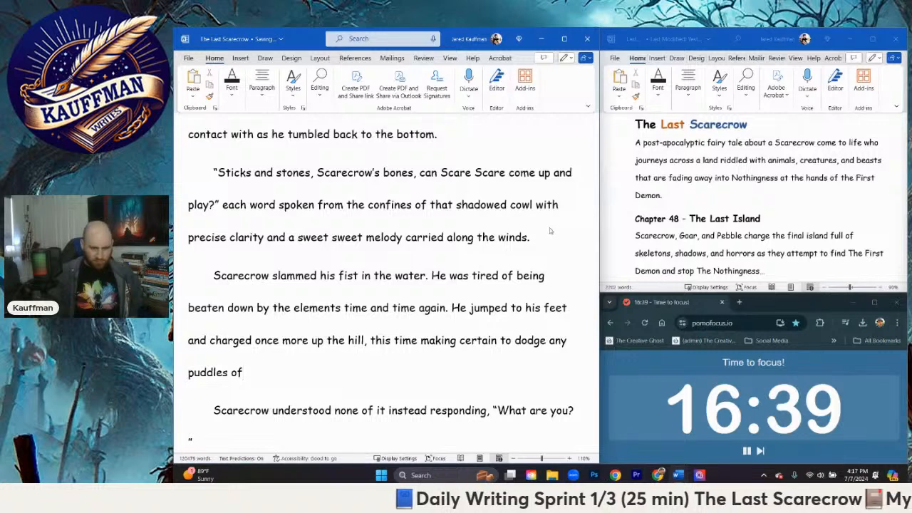
key(BackSpace)
key(BackSpace)
key(BackSpace)
key(BackSpace)
key(BackSpace)
key(BackSpace)
text(wat)
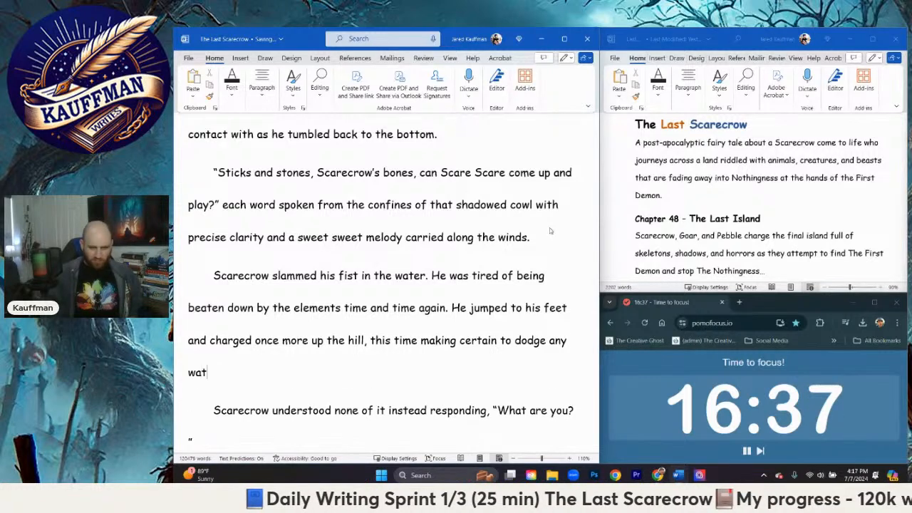
text(er puddles he came )
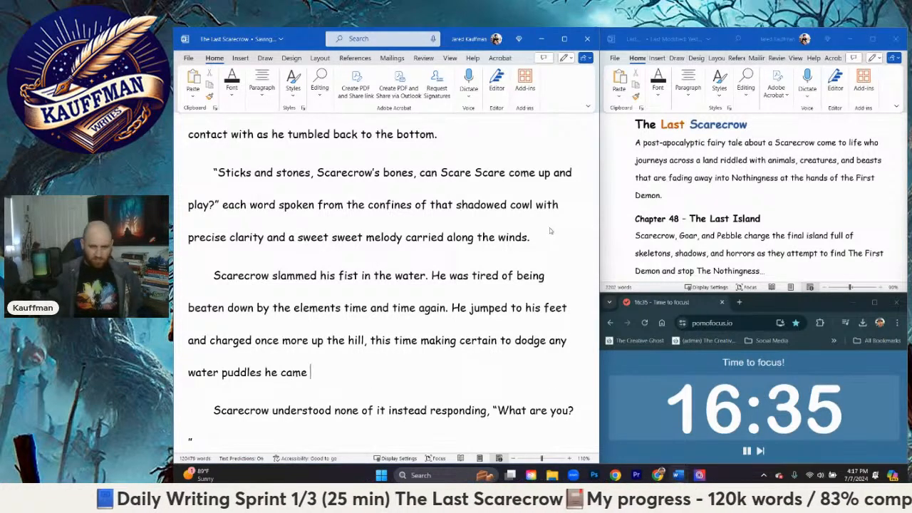
text(in contact with.)
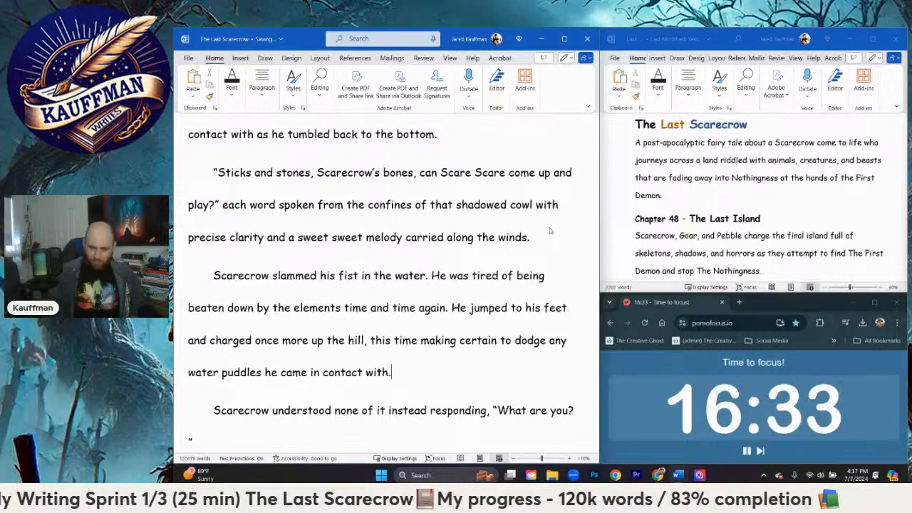
Step: Delete the paragraph with Scarecrow's "What are you?" and the "Bingo! Now that is the right question Straw Man!" reply
scroll(475, 250, down, 3)
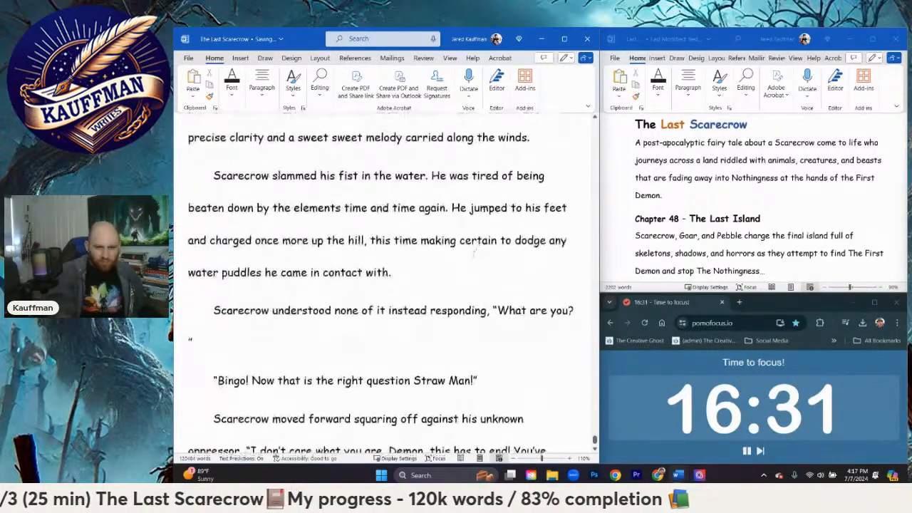
drag(491, 309, 238, 312)
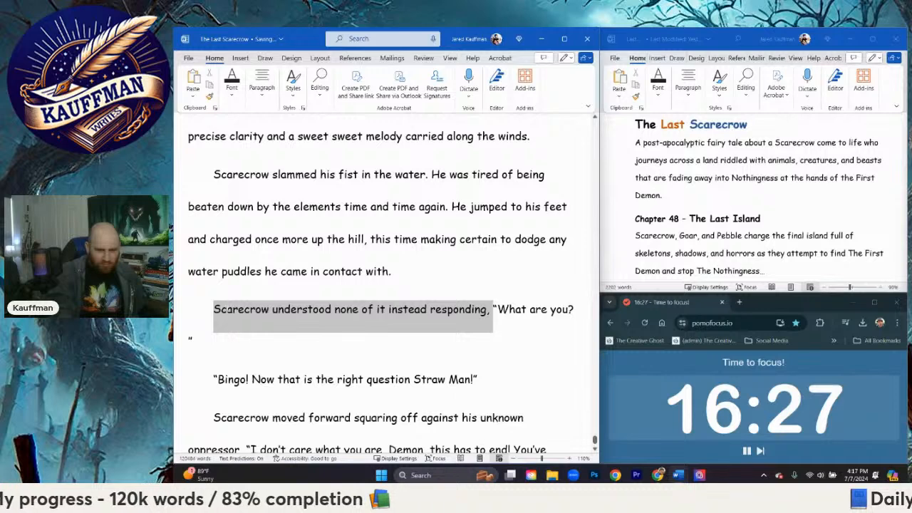
scroll(265, 322, down, 2)
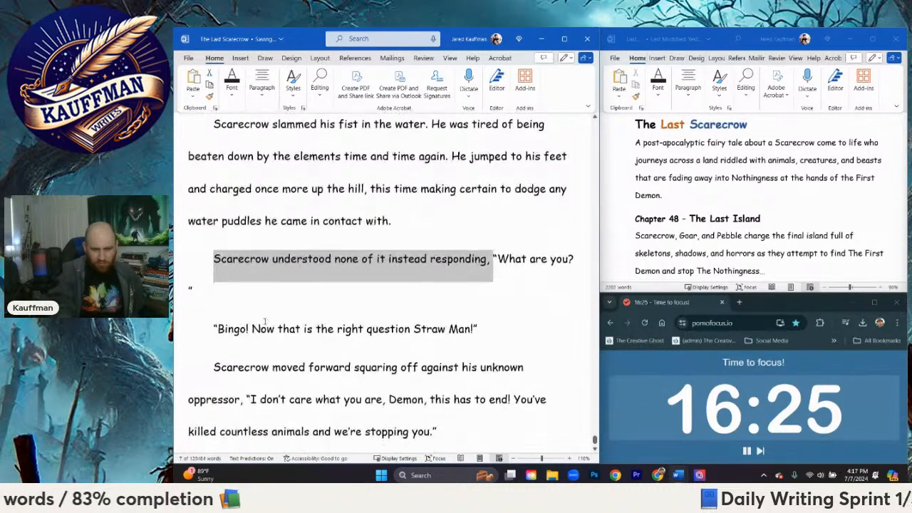
scroll(265, 322, down, 2)
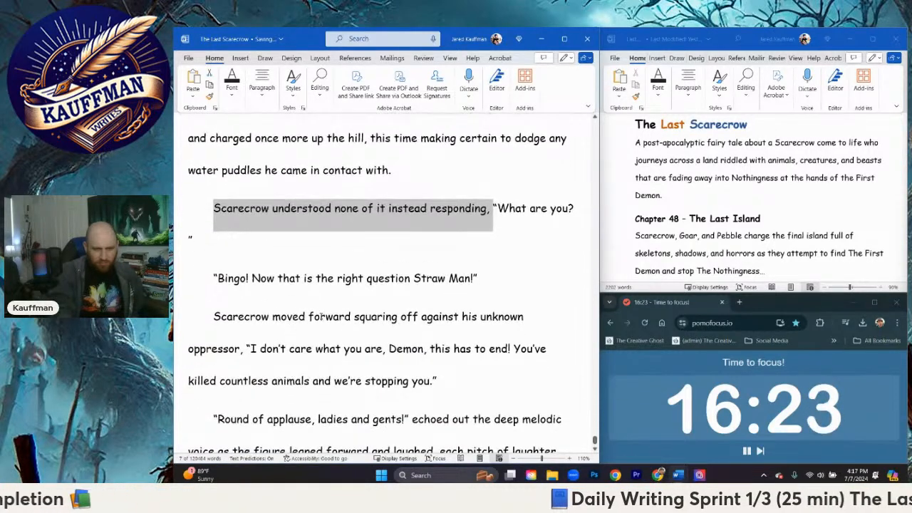
click(192, 239)
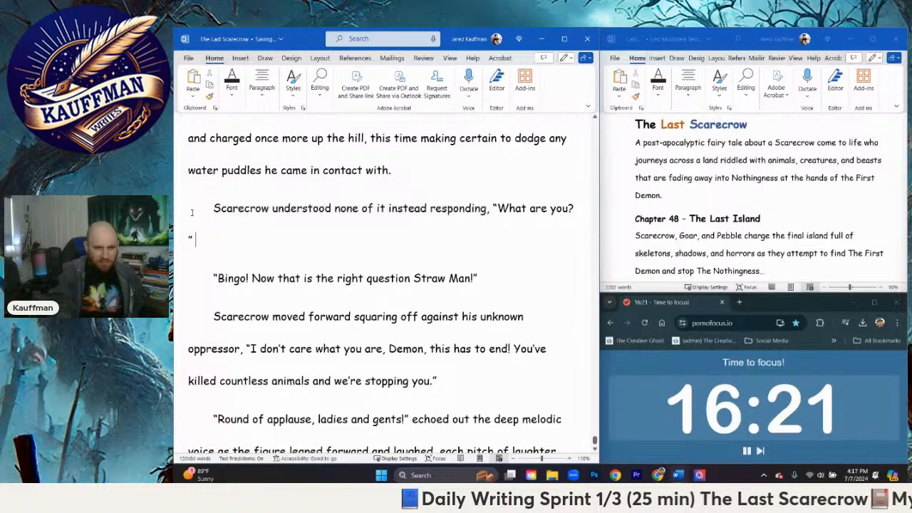
drag(192, 212, 479, 289)
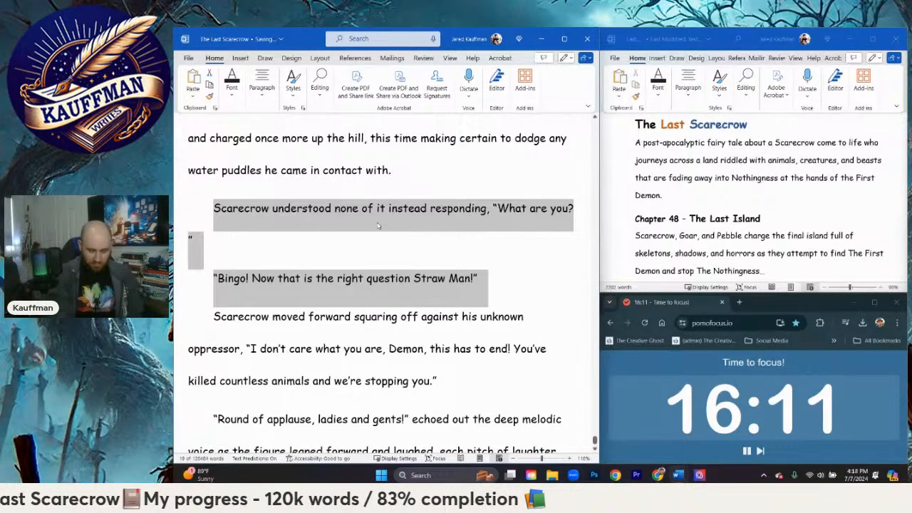
key(BackSpace)
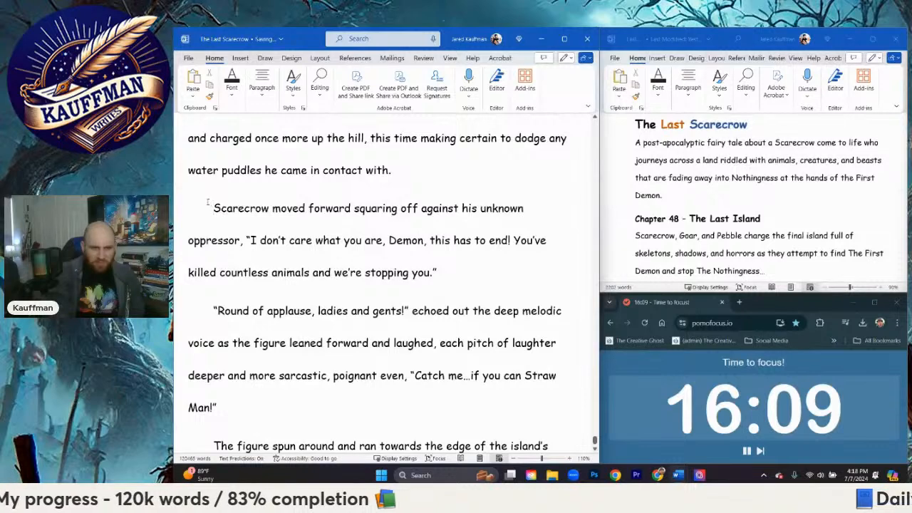
Step: Replace the text from "Scarecrow moved forward" through "this has to end" with an opening quotation mark and "This ends now Demon"
drag(222, 209, 494, 253)
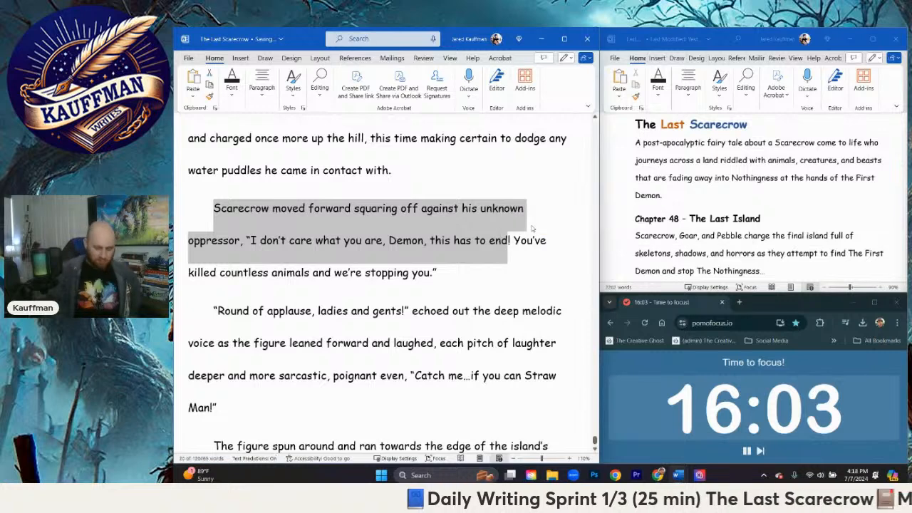
text("This ends now )
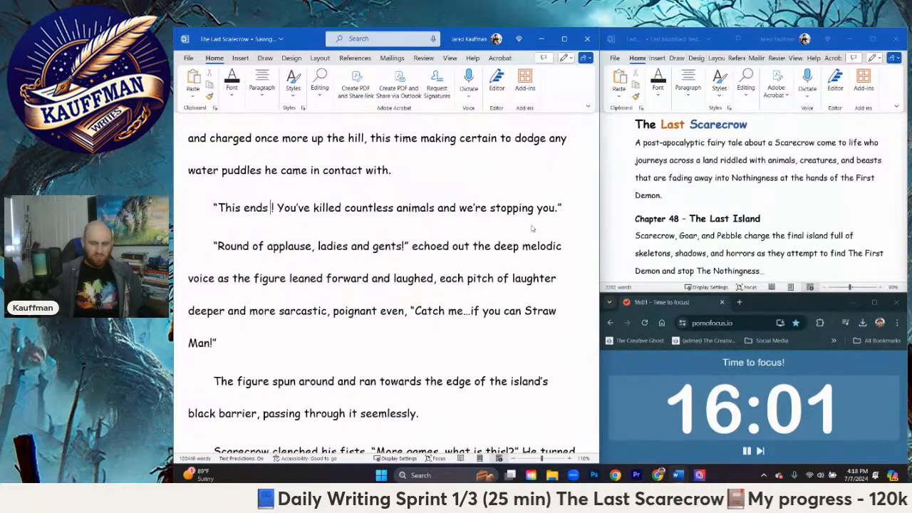
text(Demonf)
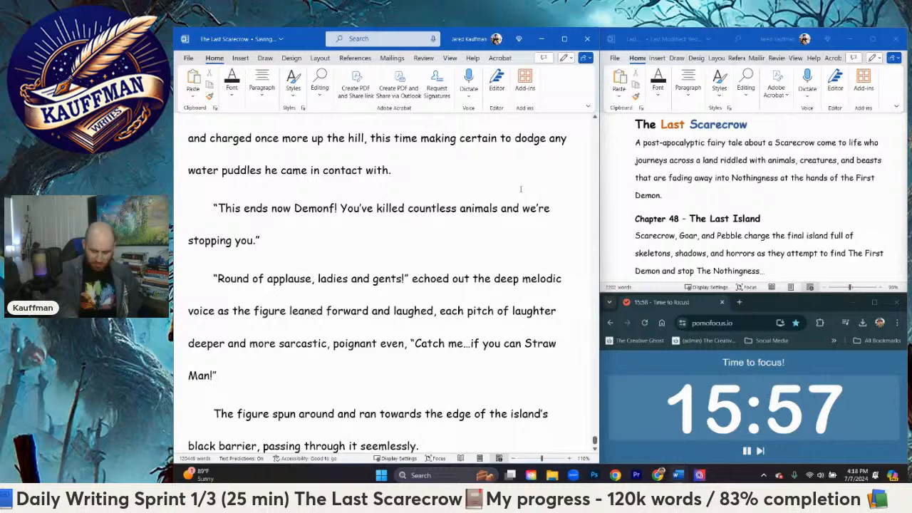
key(BackSpace)
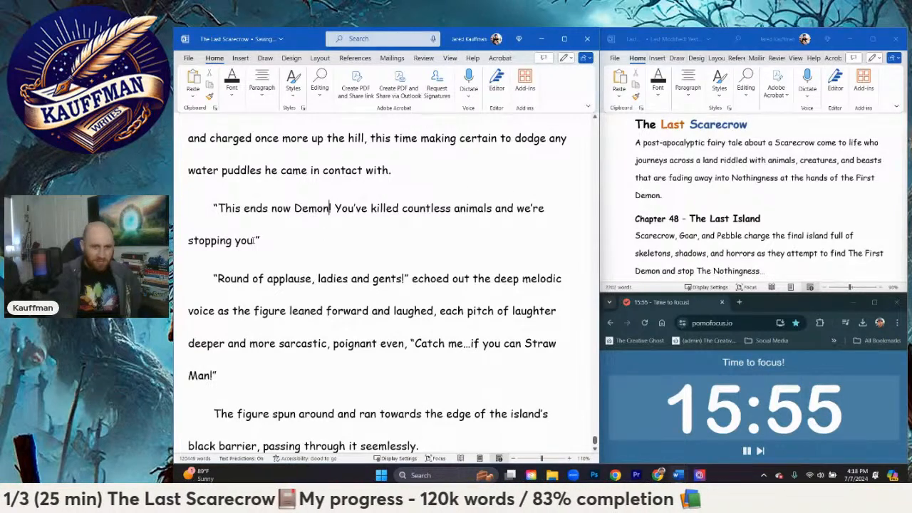
Step: Cut Scarecrow's line off after "countless animals" by replacing "and we're stopping you." with "--" inside the closing quotation mark
drag(254, 240, 497, 206)
text(.”)
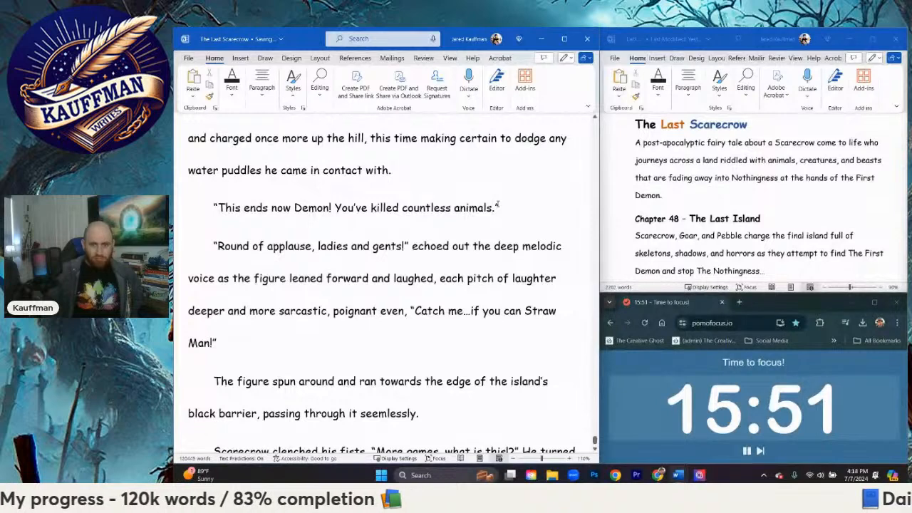
key(BackSpace)
text(--)
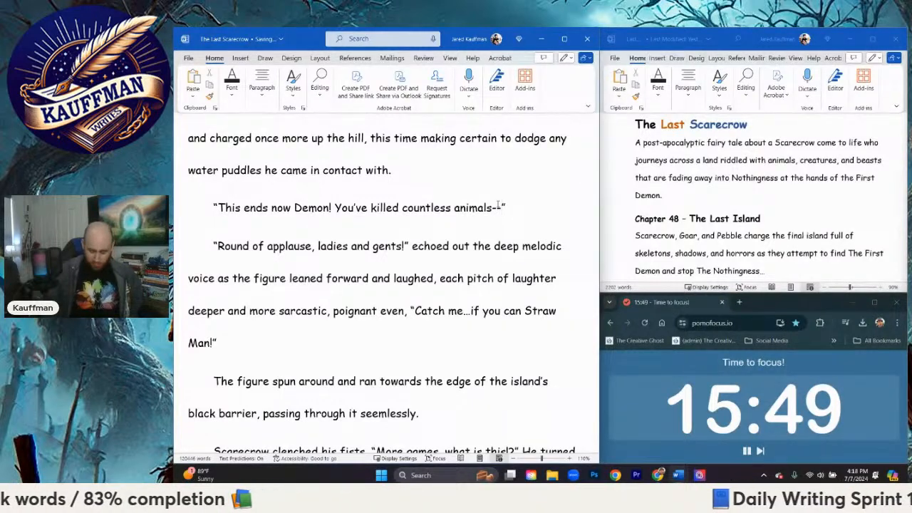
Step: Start a new dialogue paragraph below "countless animals--" with an opening quotation mark and "Poor bunnies, and"
key(Return)
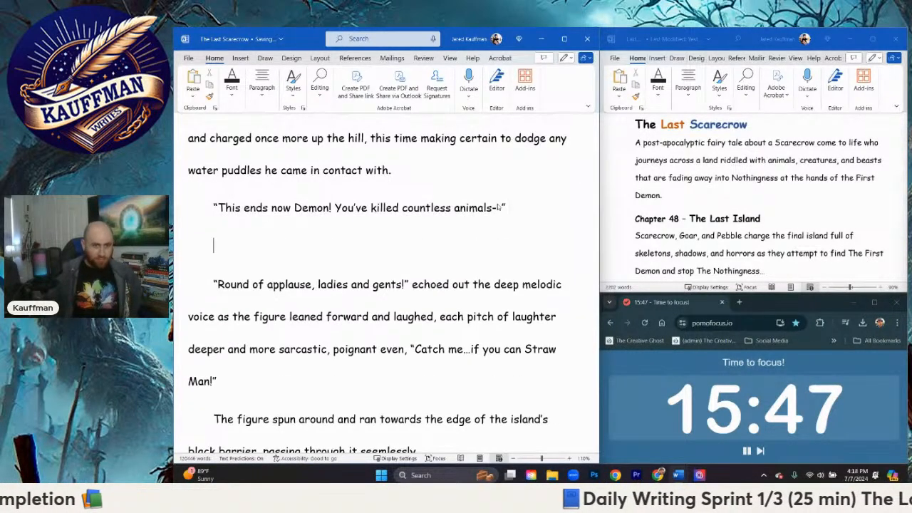
text(")
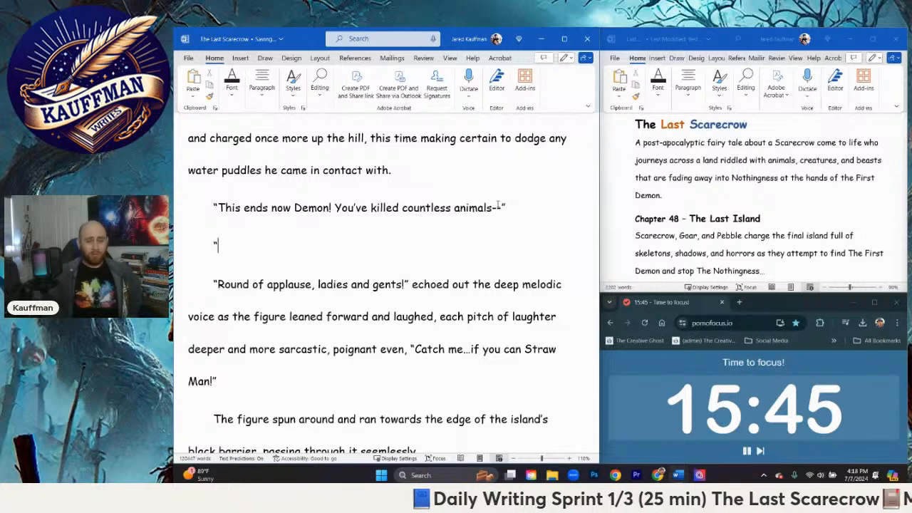
text(The P)
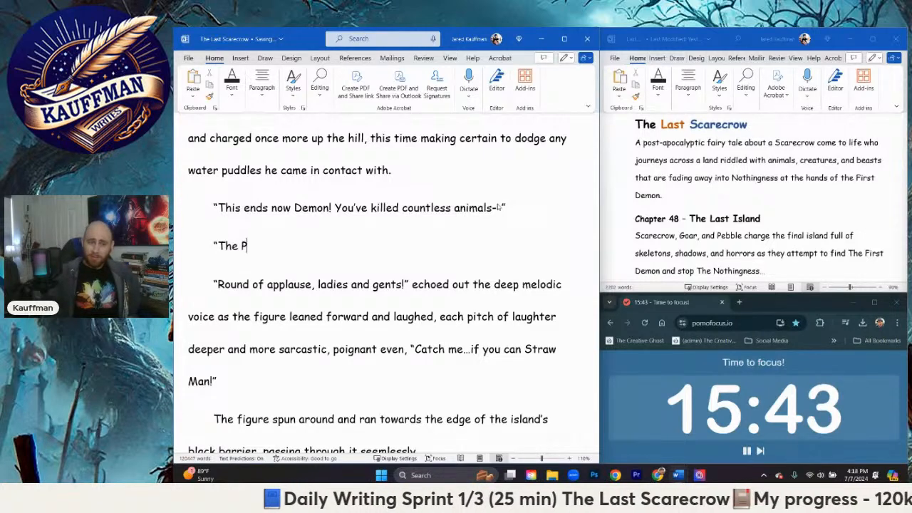
text(oo)
key(BackSpace)
key(BackSpace)
key(BackSpace)
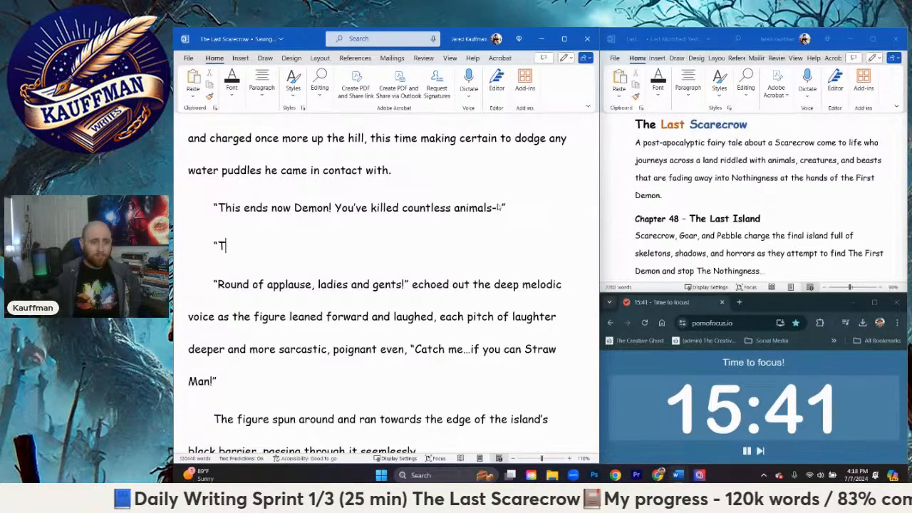
key(BackSpace)
text(Poor bu)
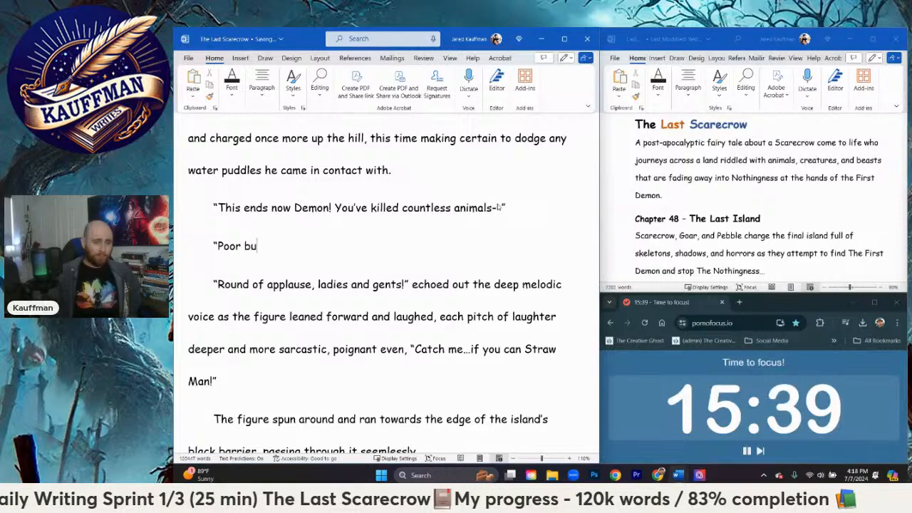
text(nnifes)
key(BackSpace)
key(BackSpace)
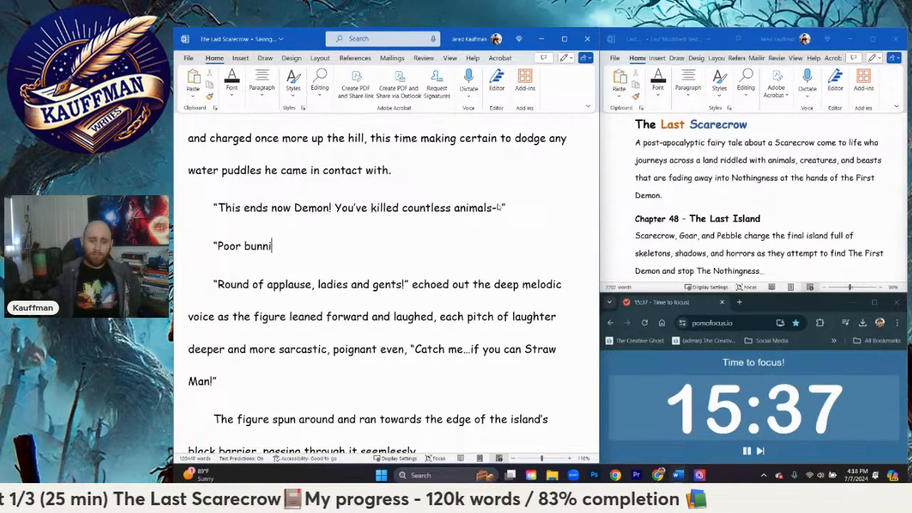
text(es, and)
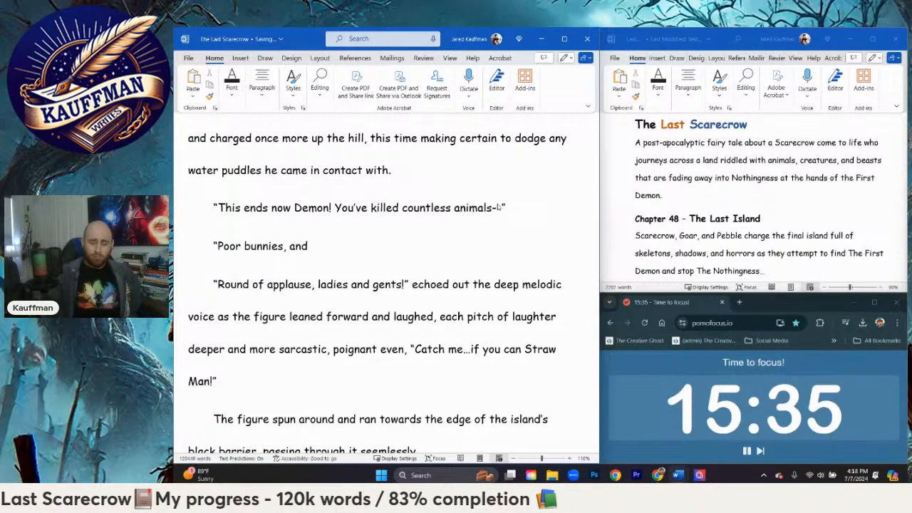
text( T)
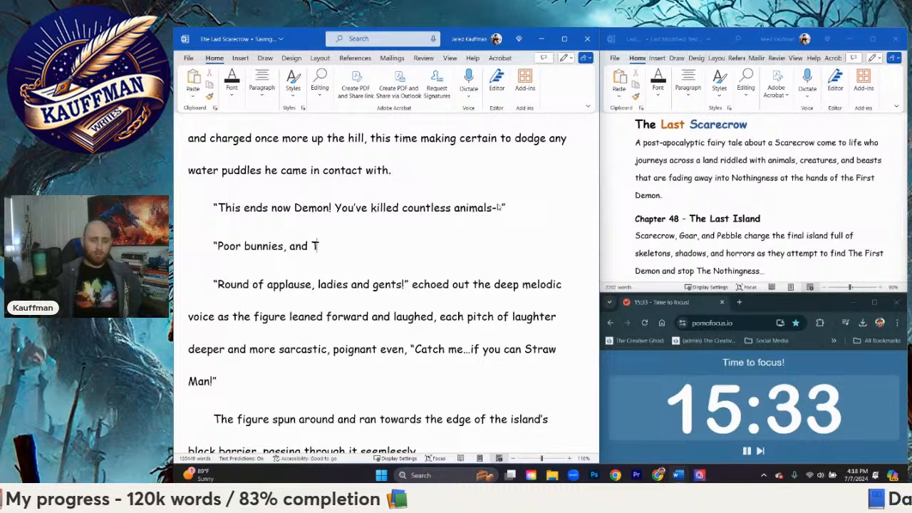
text(ig)
Step: Replace "bunnies, and" in the new dialogue line with the capitalized "Bunnies,"
key(BackSpace)
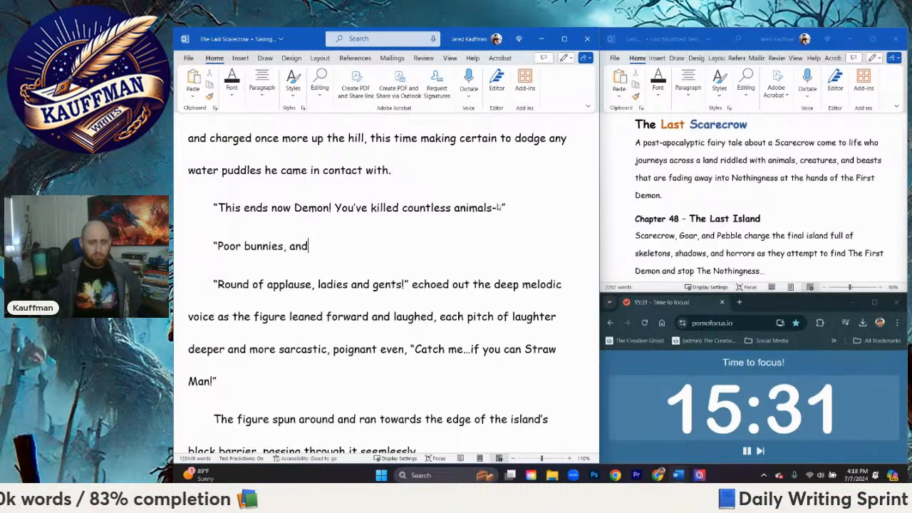
key(ctrl+BackSpace)
key(ctrl+BackSpace)
key(ctrl+BackSpace)
text(Bunnie)
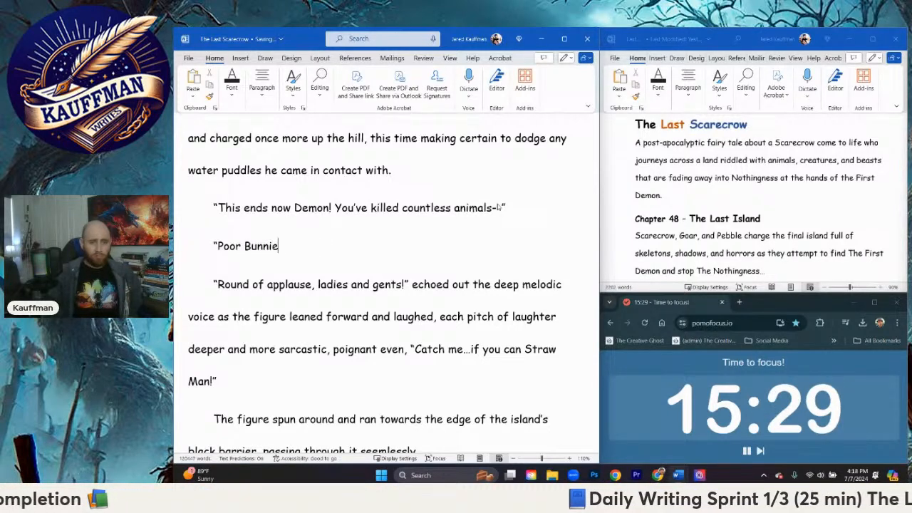
text(s, Poor)
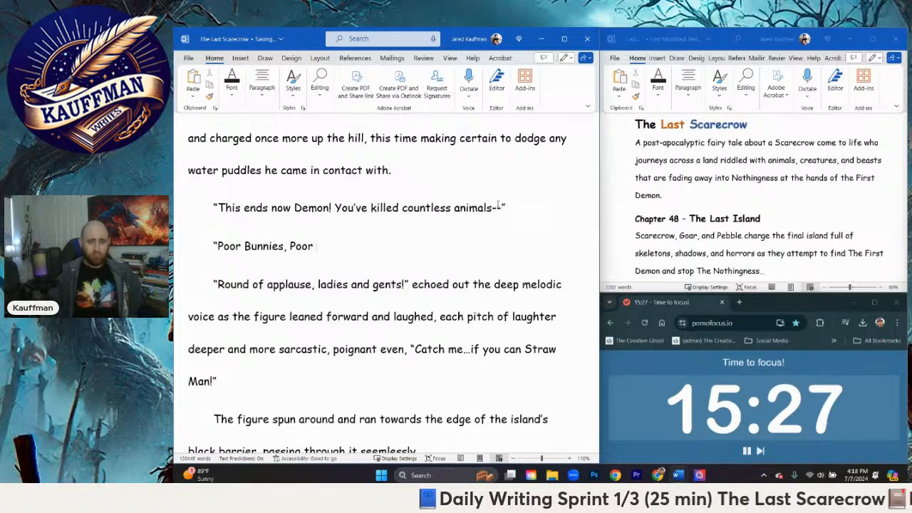
text( Tigers, Po)
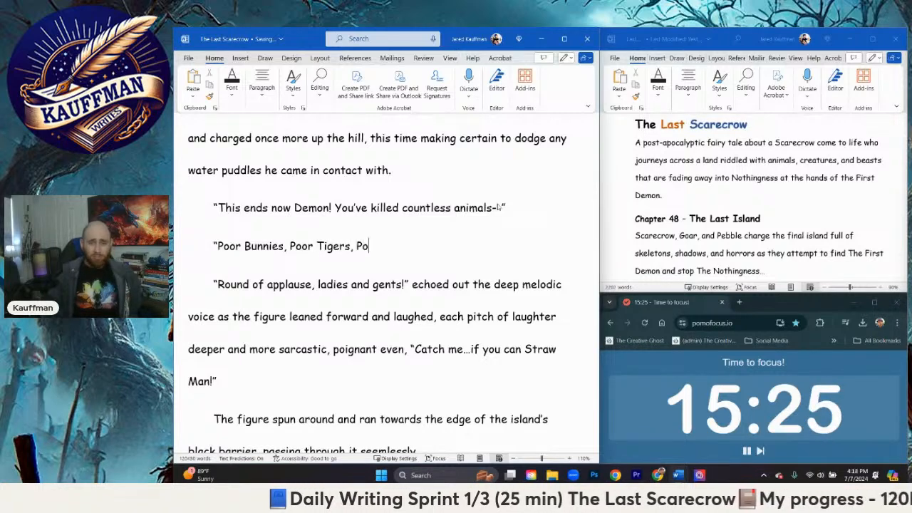
text(or)
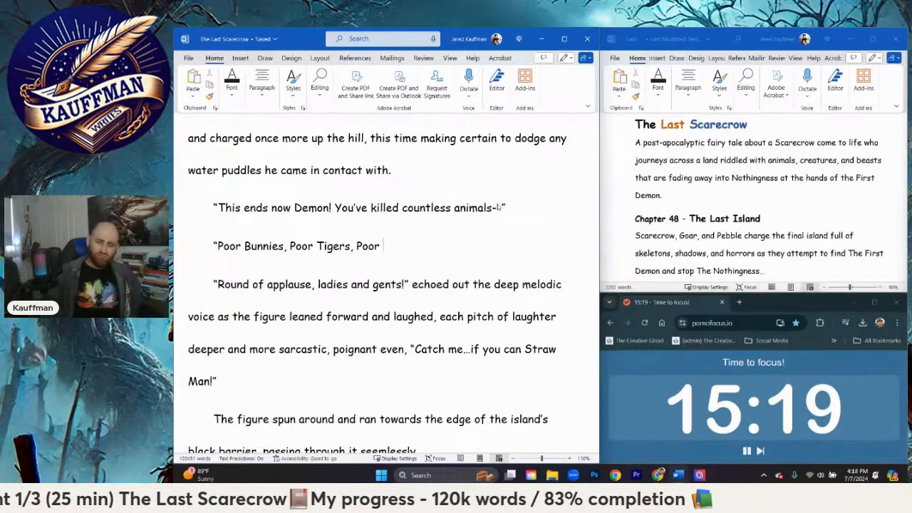
Step: Continue the line after "Poor Bunnies," with "Poor Tigers, Poor Sheep oh my!" and a closing quotation mark
text(W)
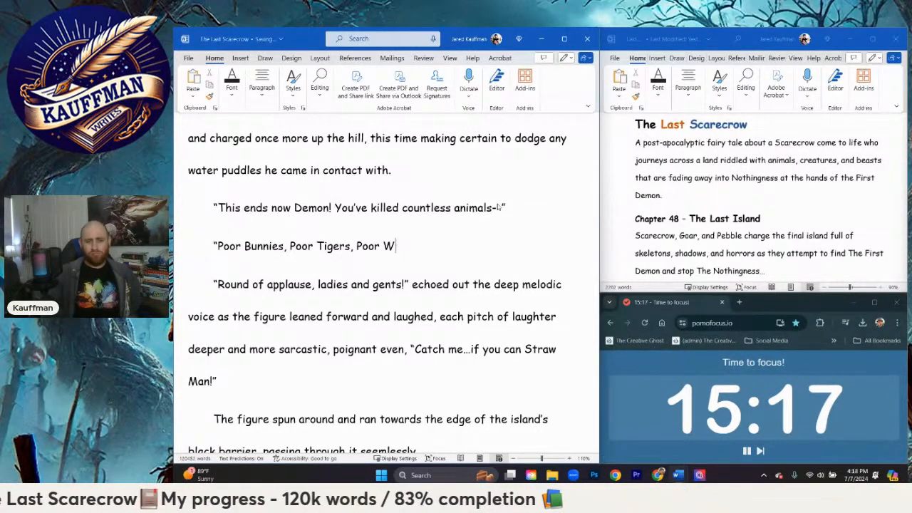
key(BackSpace)
text(Sheep)
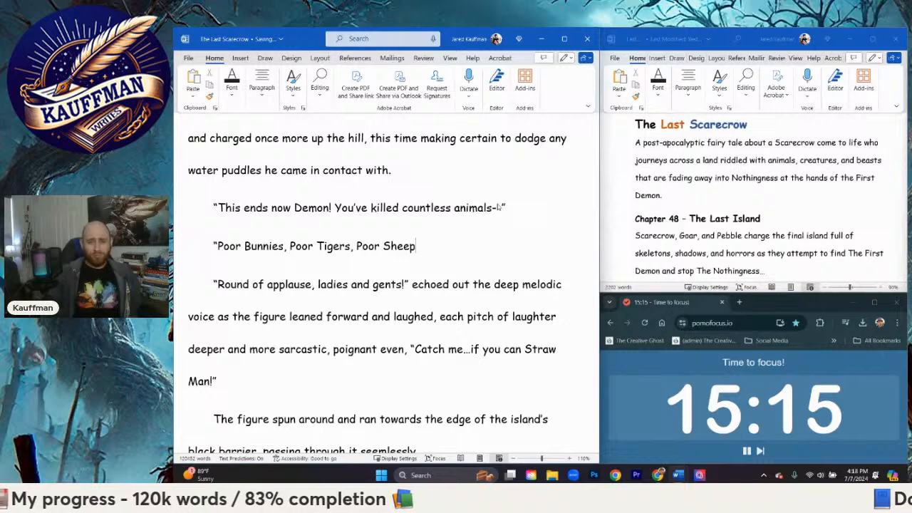
text( oh my!")
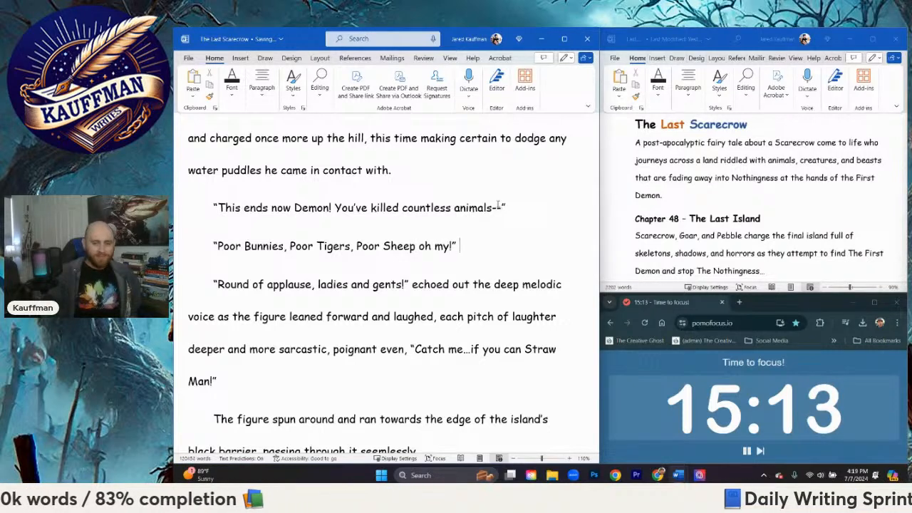
text( a c)
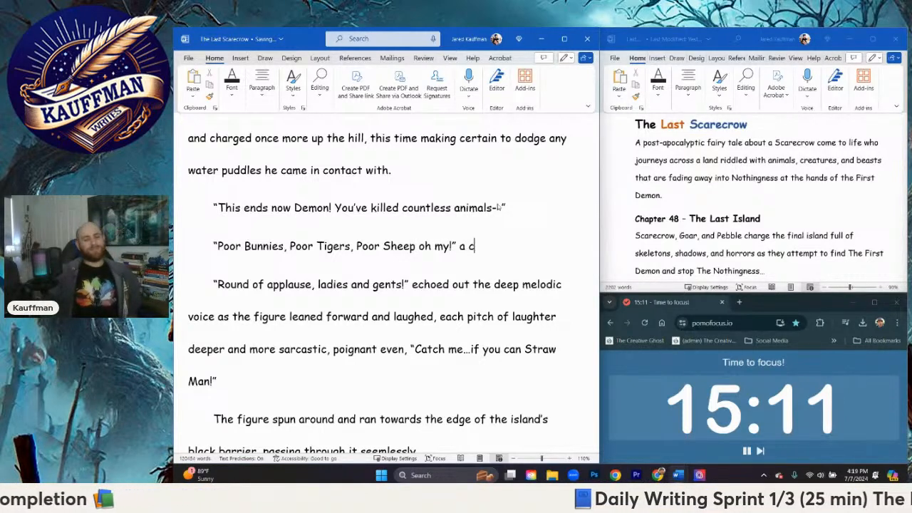
key(BackSpace)
key(BackSpace)
text(nother )
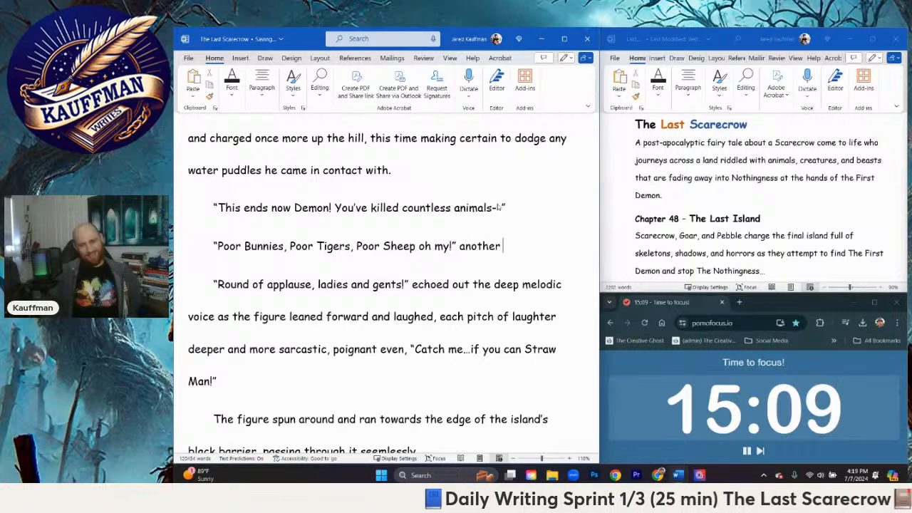
text(rhys)
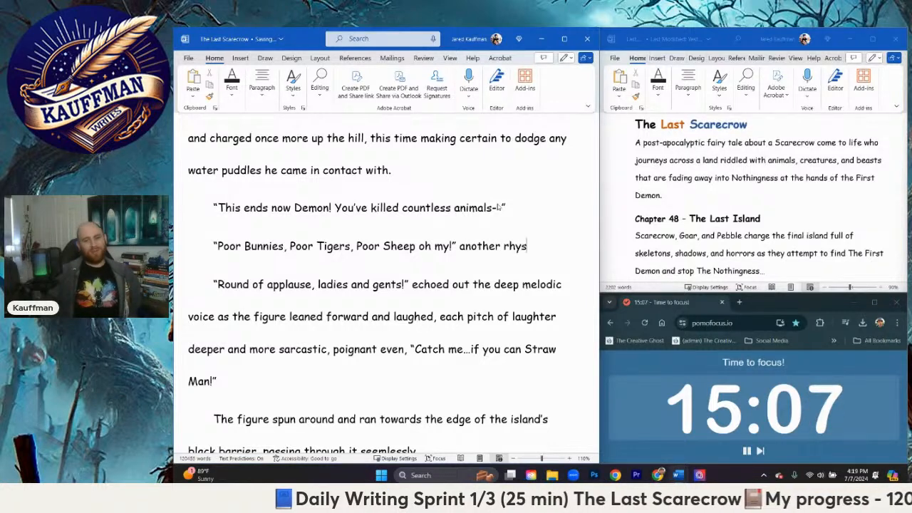
Step: Follow the "oh my!" dialogue with the narration "another deep rhythmic laugh that"
key(BackSpace)
key(BackSpace)
key(BackSpace)
key(BackSpace)
text(deep )
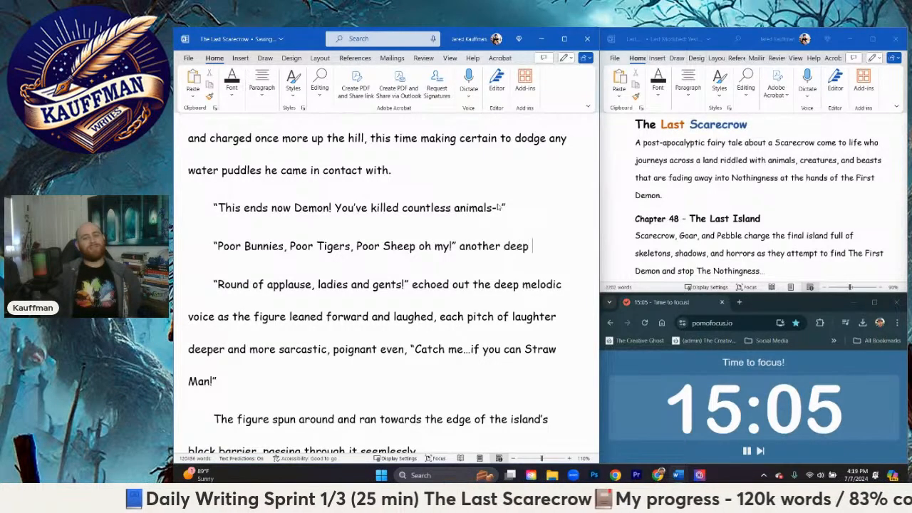
text(rhythmic la)
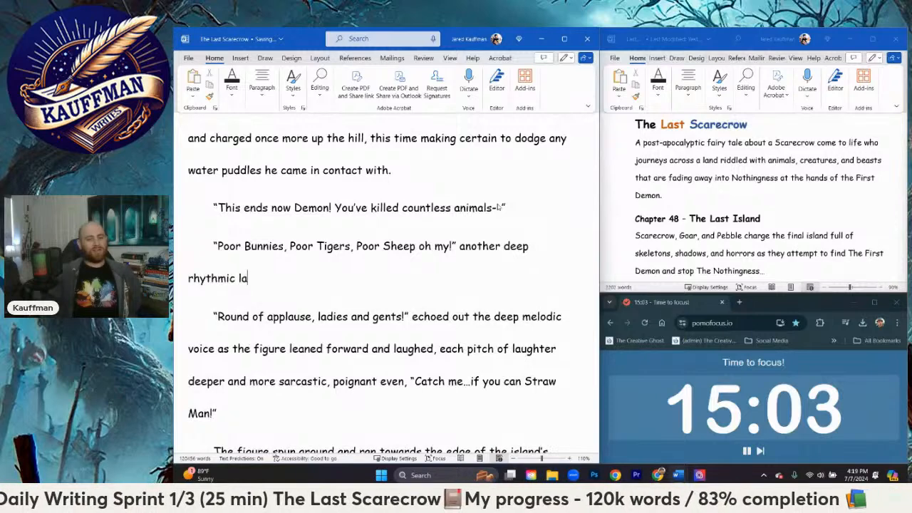
text(ugh that )
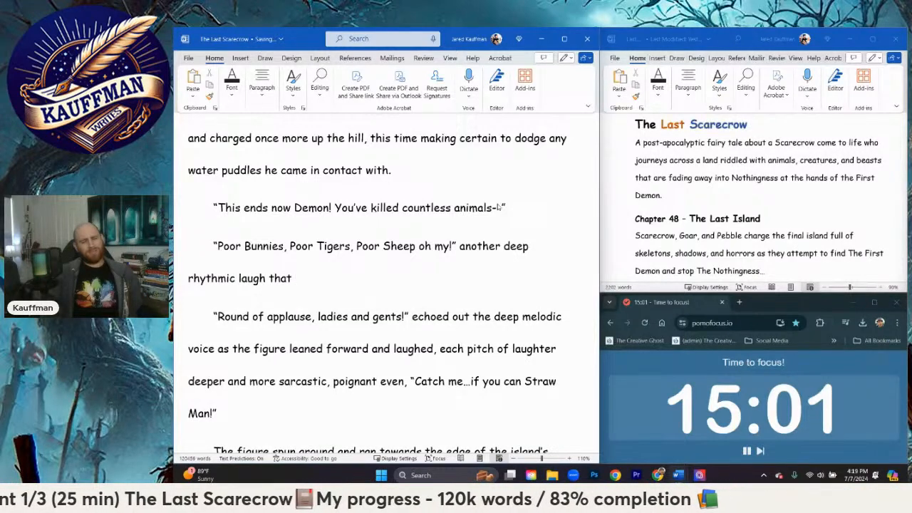
text(somehow)
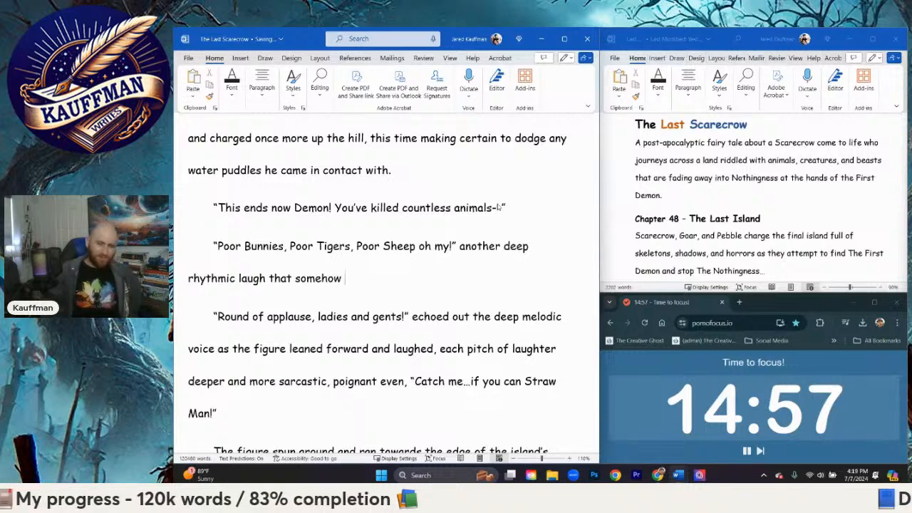
text( f)
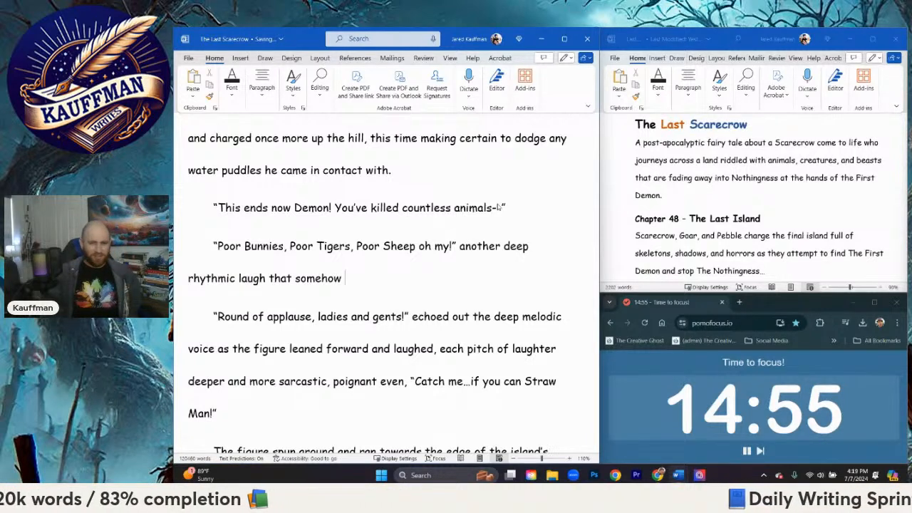
text(remained louder th)
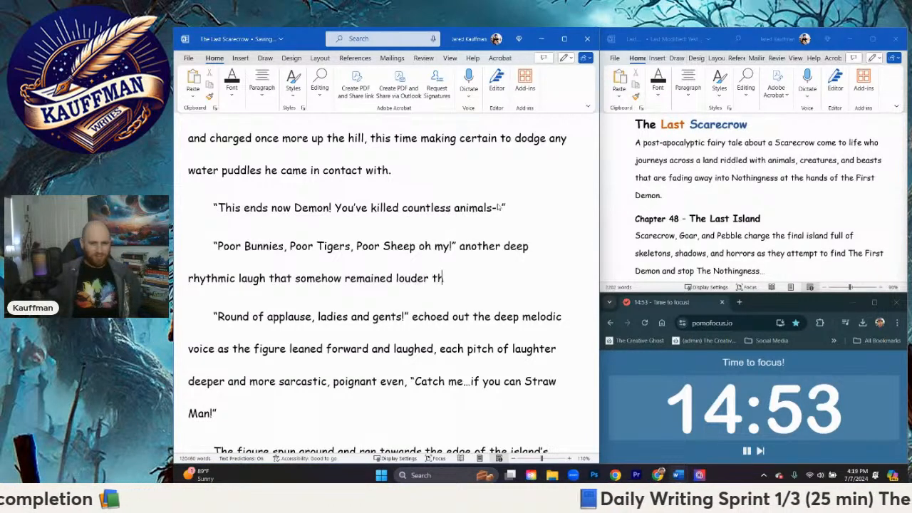
text(an the rising wind )
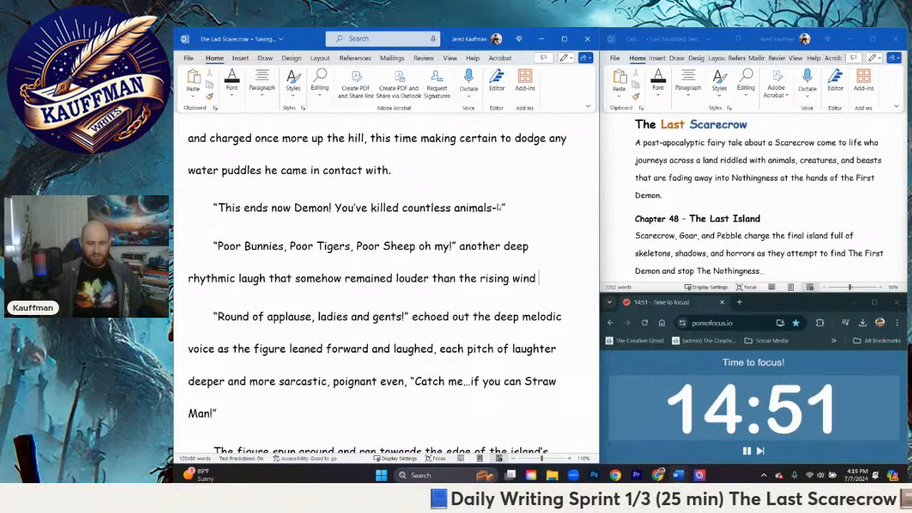
text(current.)
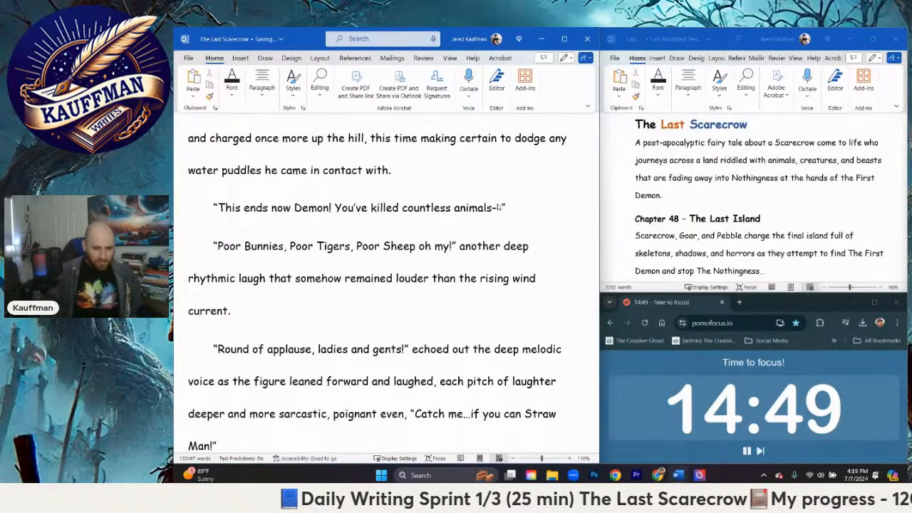
Step: Start a new paragraph after "wind current." with the sentence "Scarecrow felt himself huffing as he charged up the hill."
key(Return)
text(S)
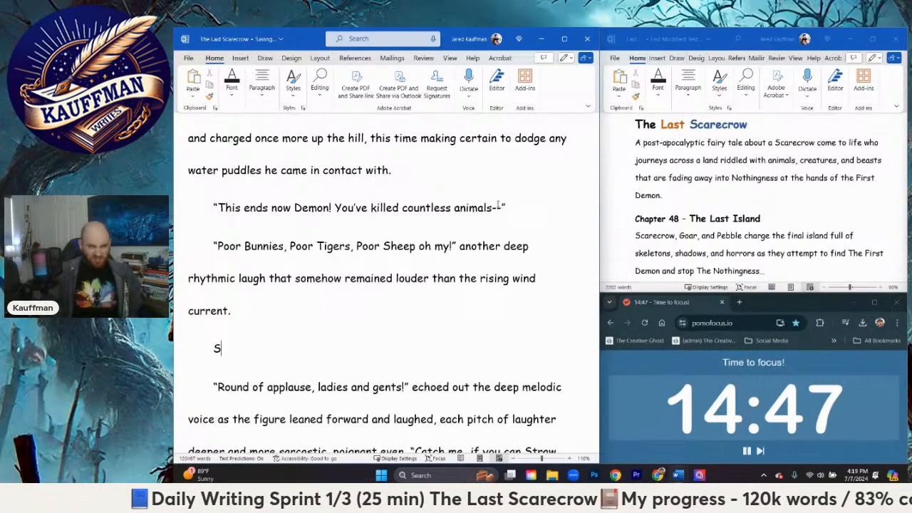
text(carecrow )
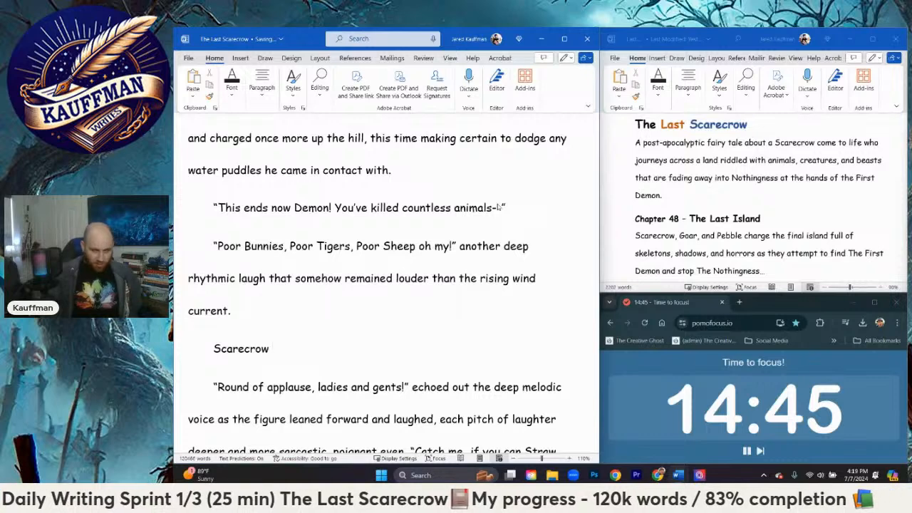
text(was)
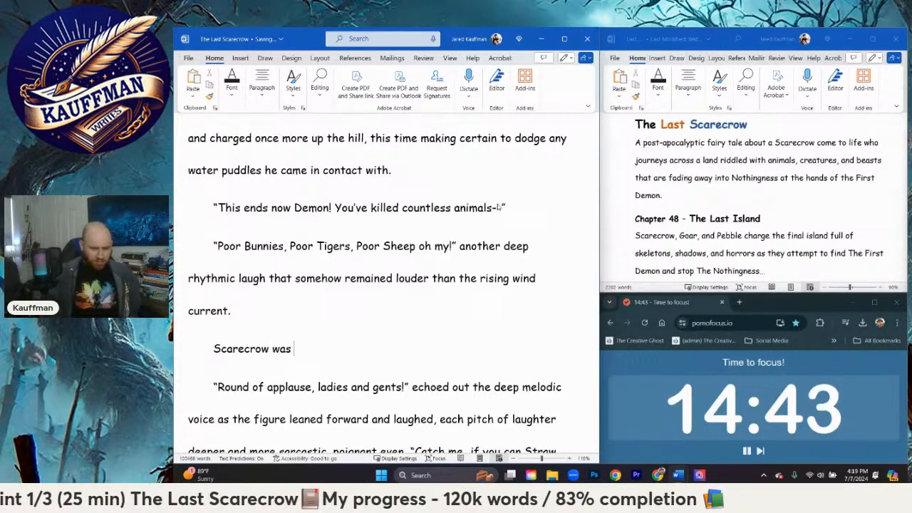
key(BackSpace)
key(BackSpace)
key(BackSpace)
key(BackSpace)
text(felt )
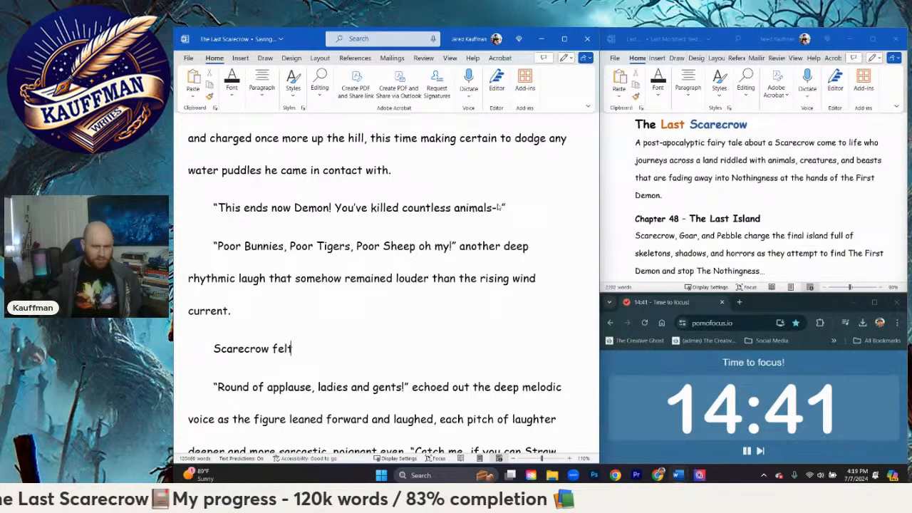
text(himsel)
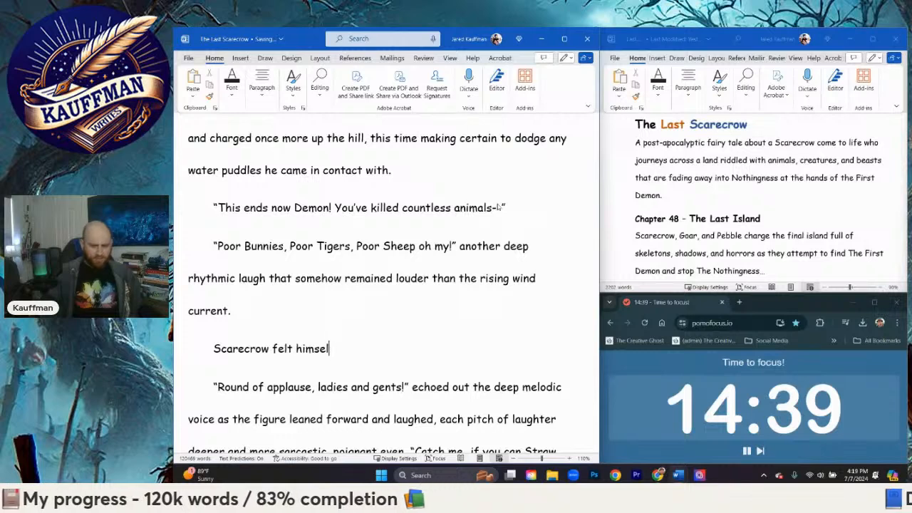
text(f huffing as )
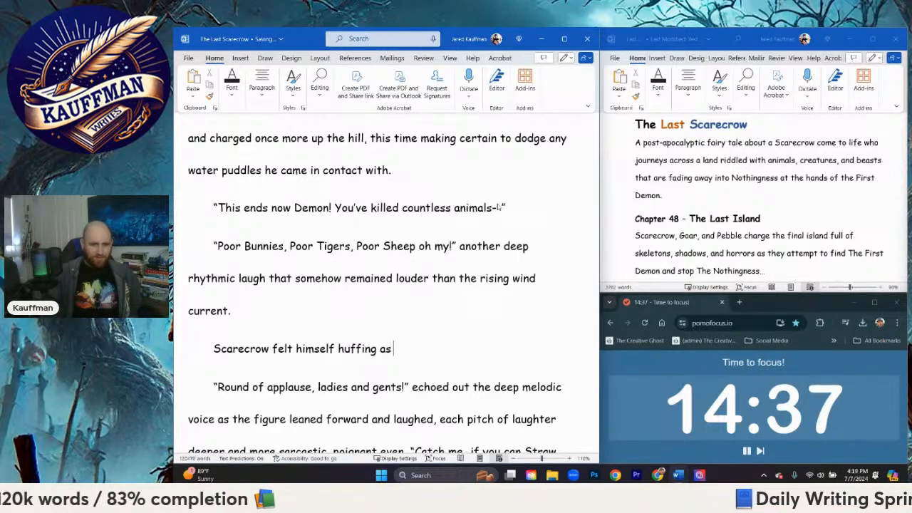
text(he charged up th)
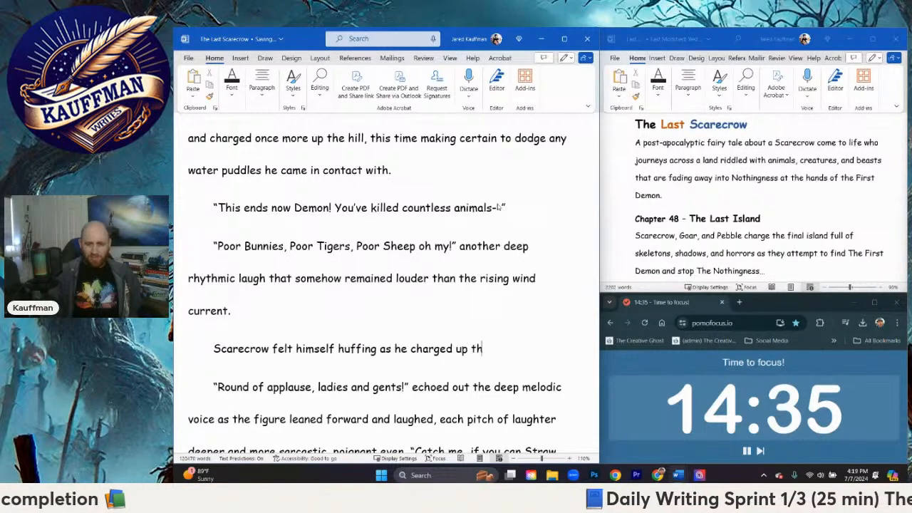
text(e hill. H)
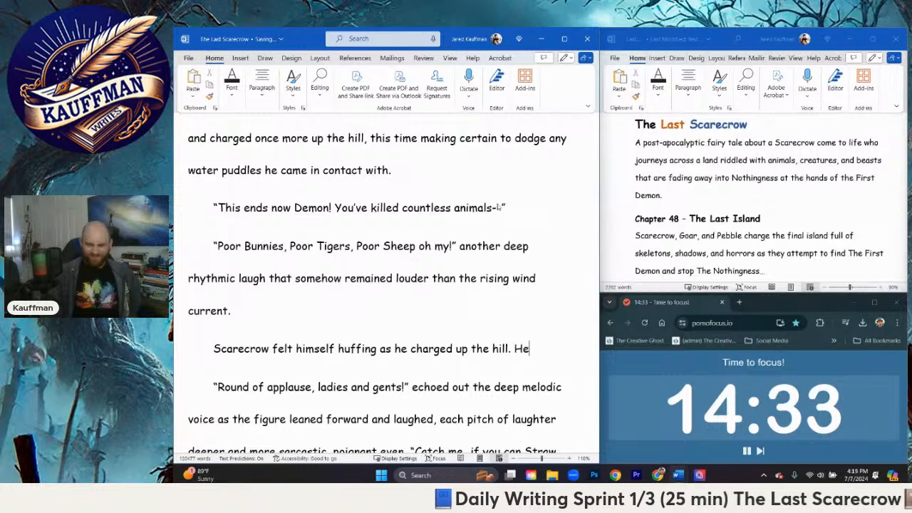
text(e)
Step: Continue the new paragraph with "He smacked away another hail of rain that nearly pelted him"
key(BackSpace)
key(BackSpace)
text(He sma)
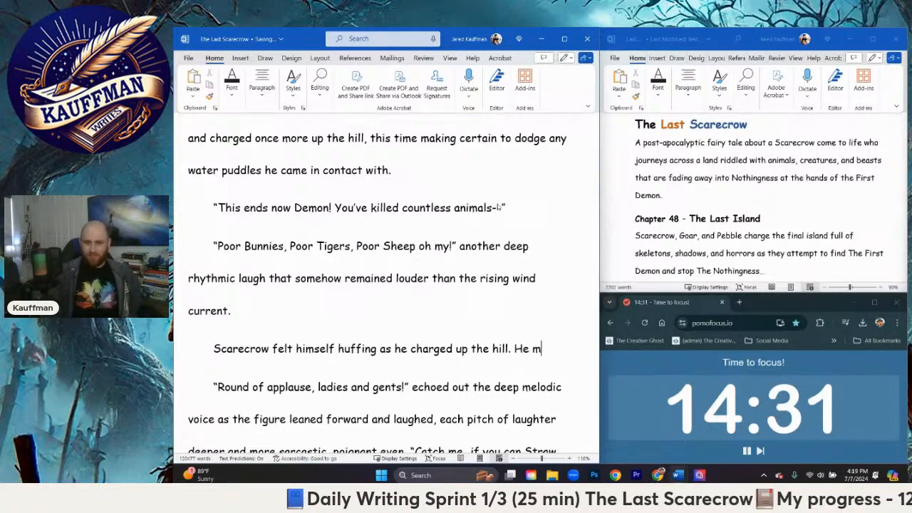
text(cked away )
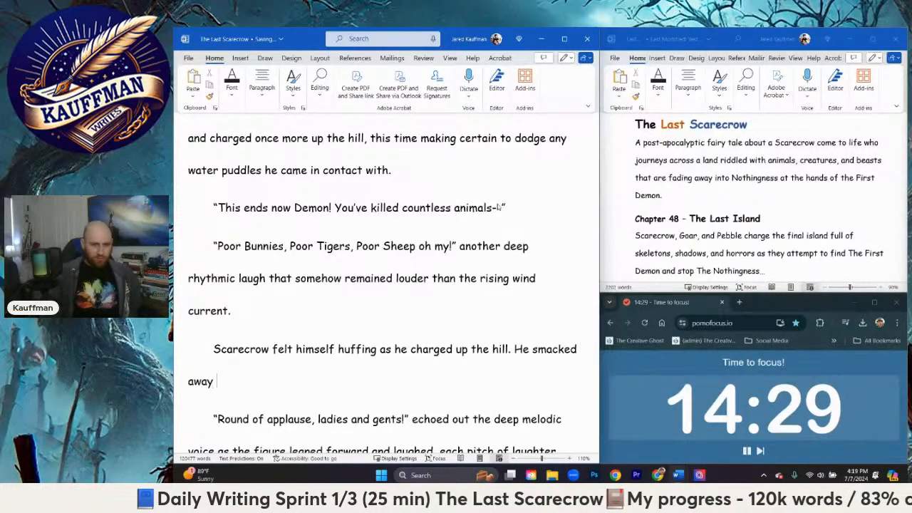
text(another hail of )
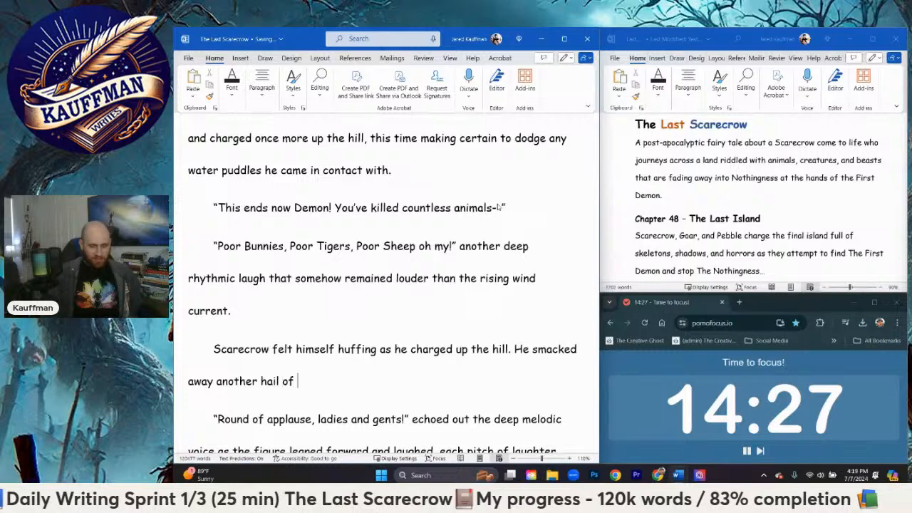
text(rain that nearl)
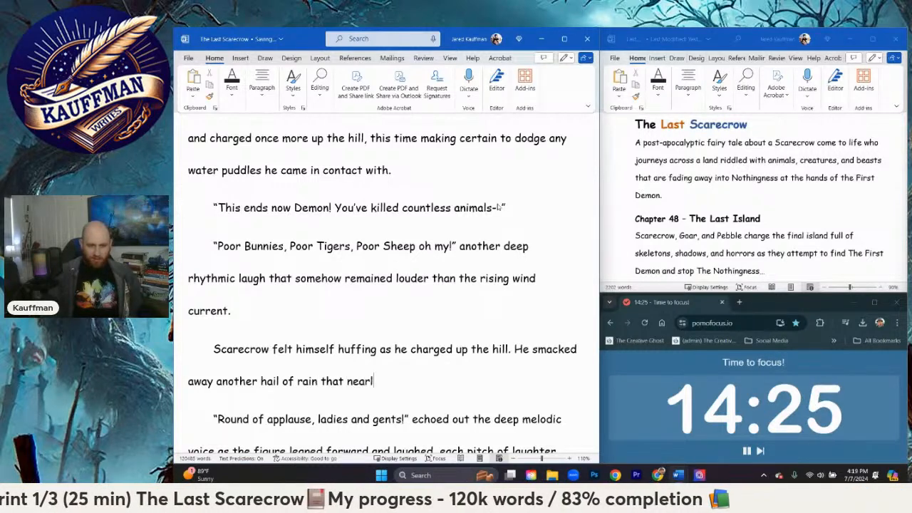
text(y pelted him)
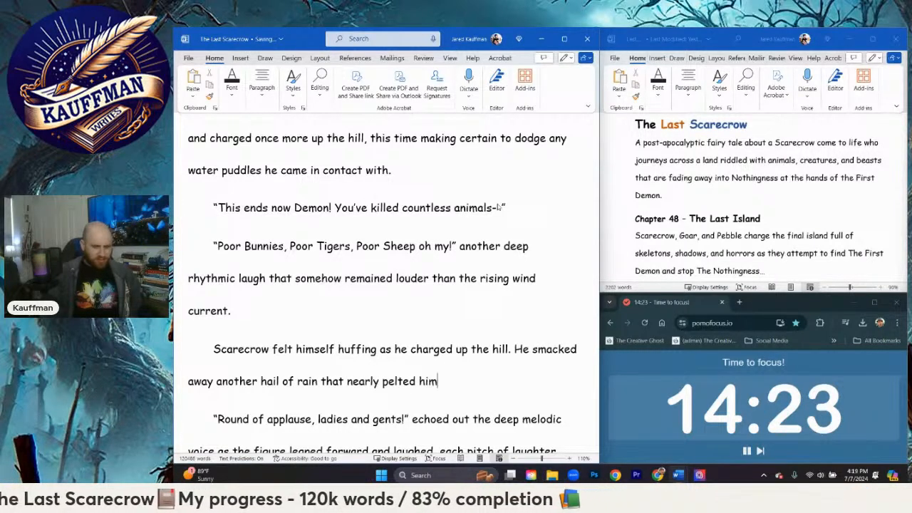
text( d)
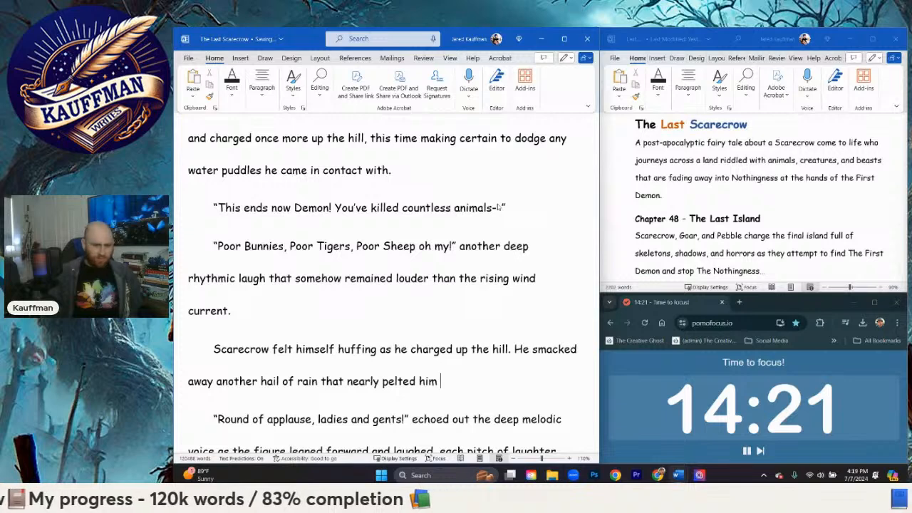
text(, side)
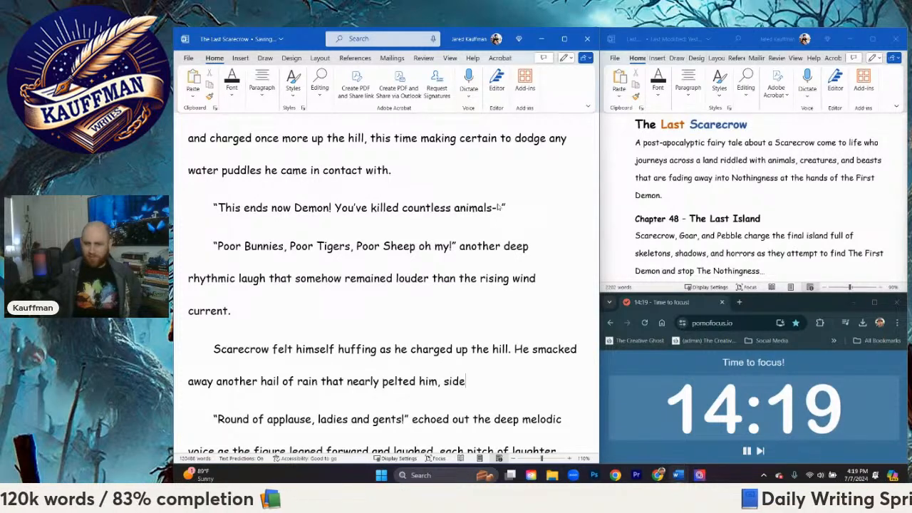
text(stepped a)
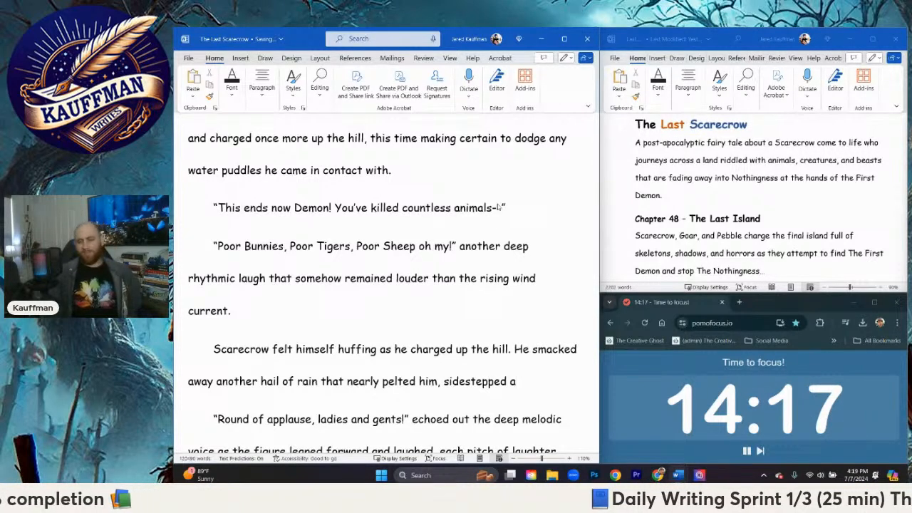
text( bolt of light)
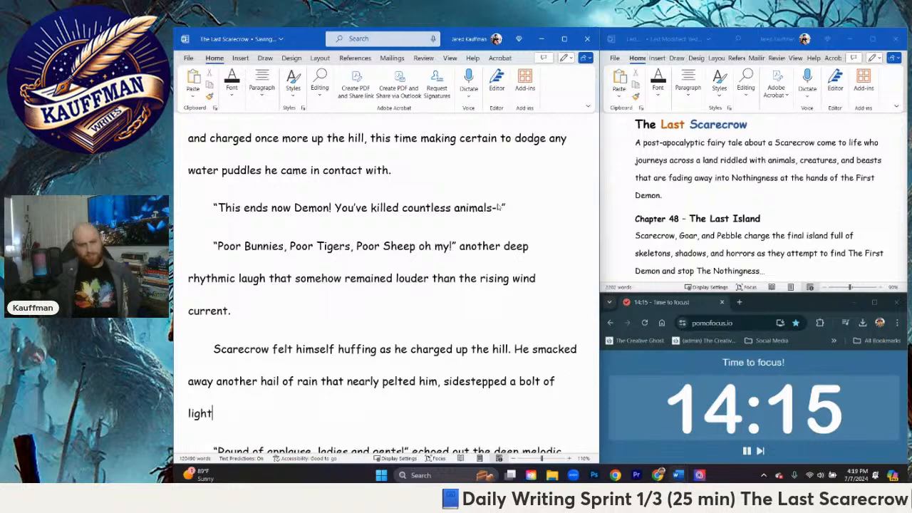
text(ning meant to s)
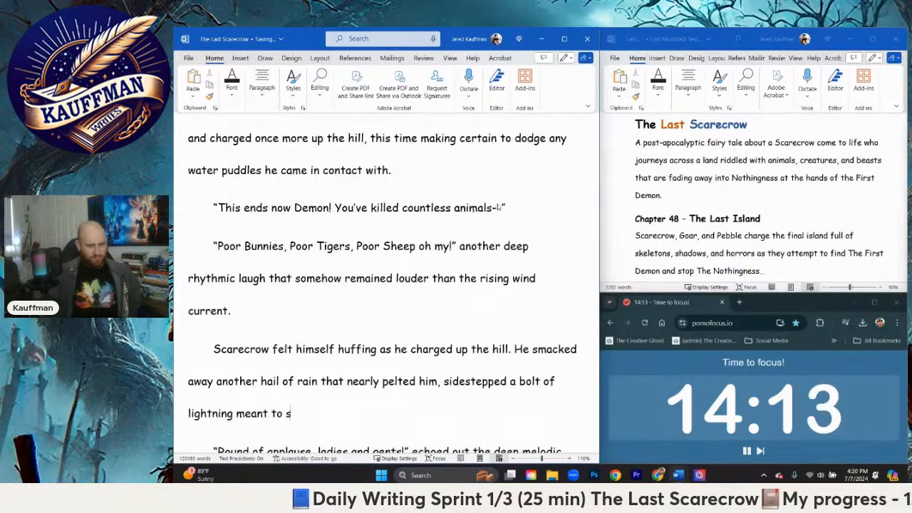
text(trike him down)
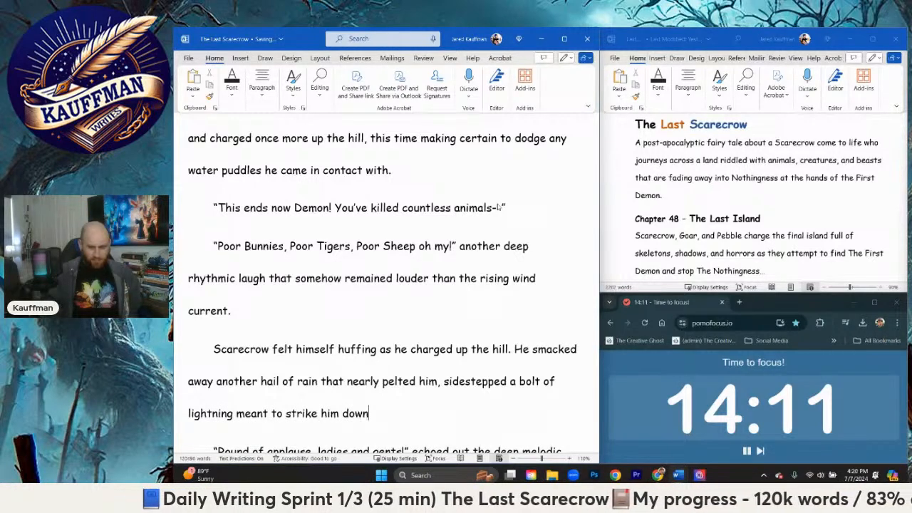
text(, and rol)
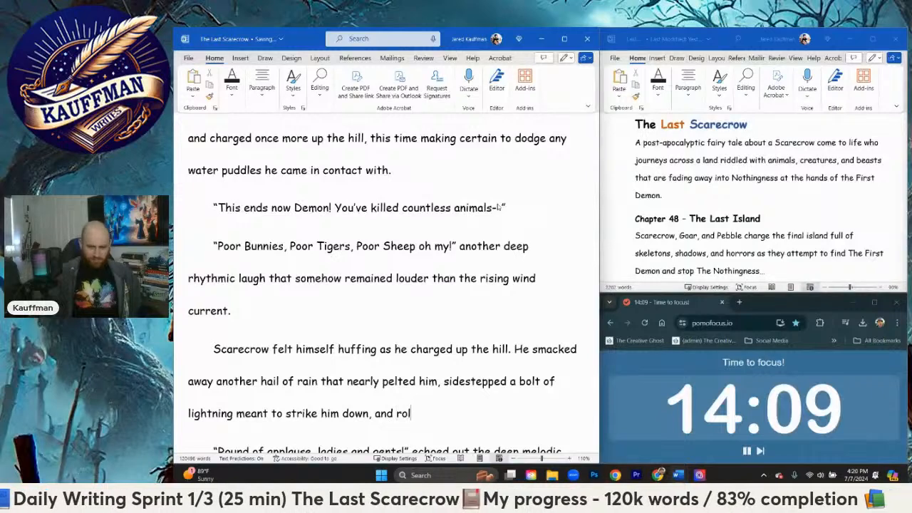
text(led through )
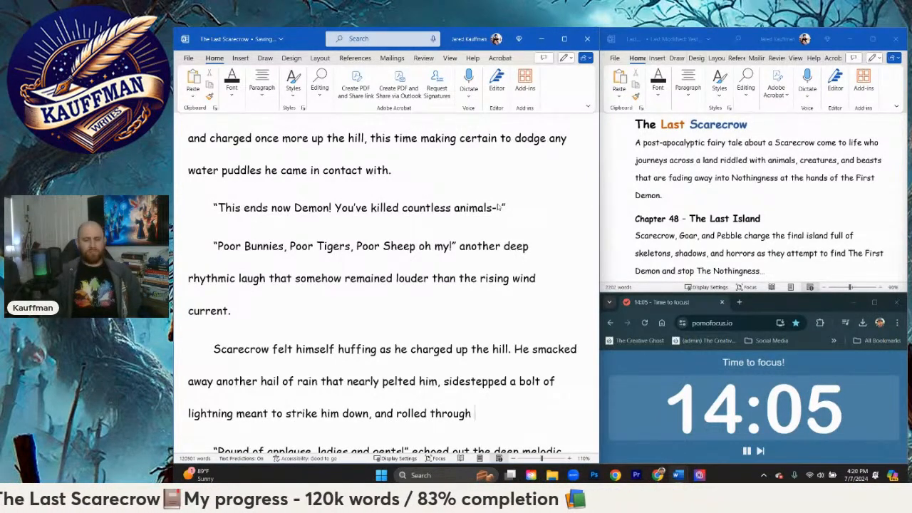
text(a blas)
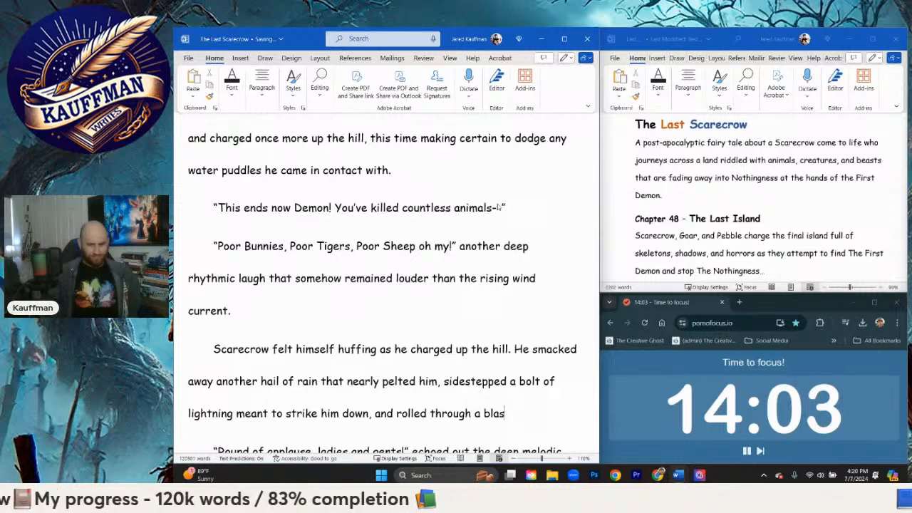
text(t of snow that rose)
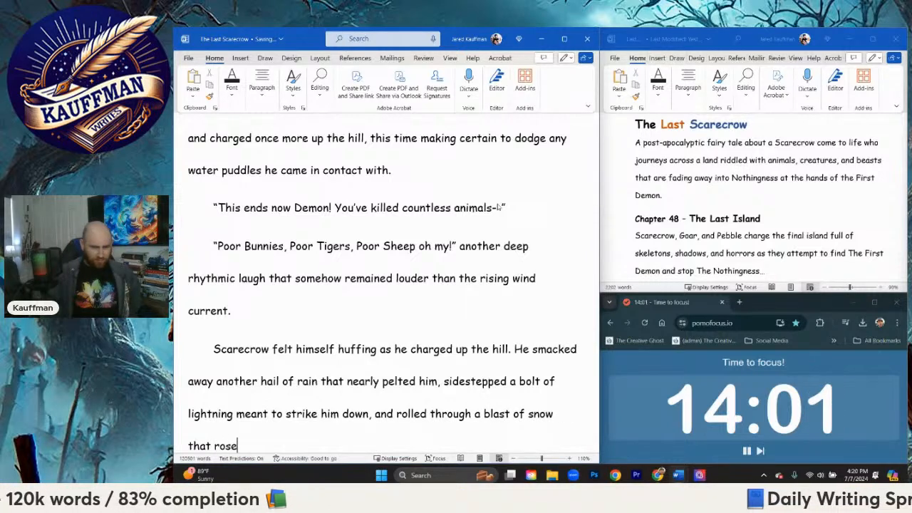
text( up fromt )
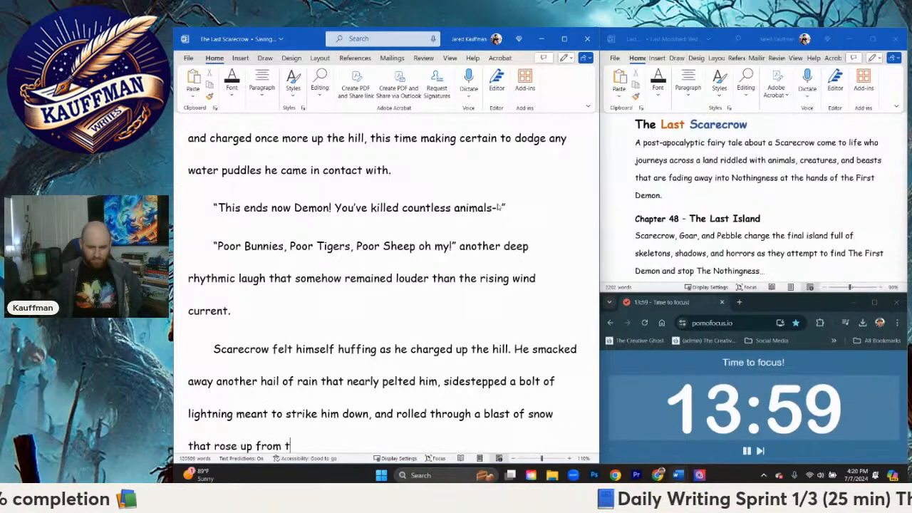
text(he ground.)
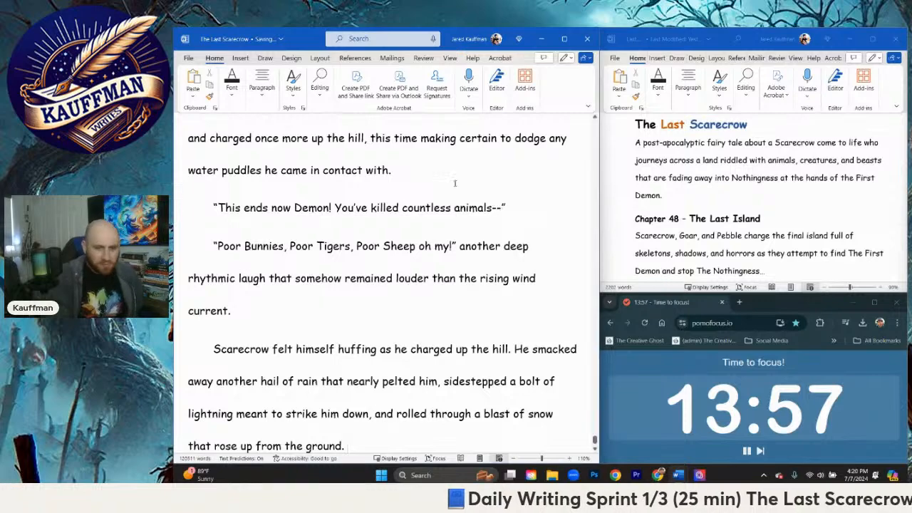
Step: Extend the "Round of applause" dialogue so it reads "ladies and gents. Scarecrow has a brain!"
scroll(455, 183, down, 3)
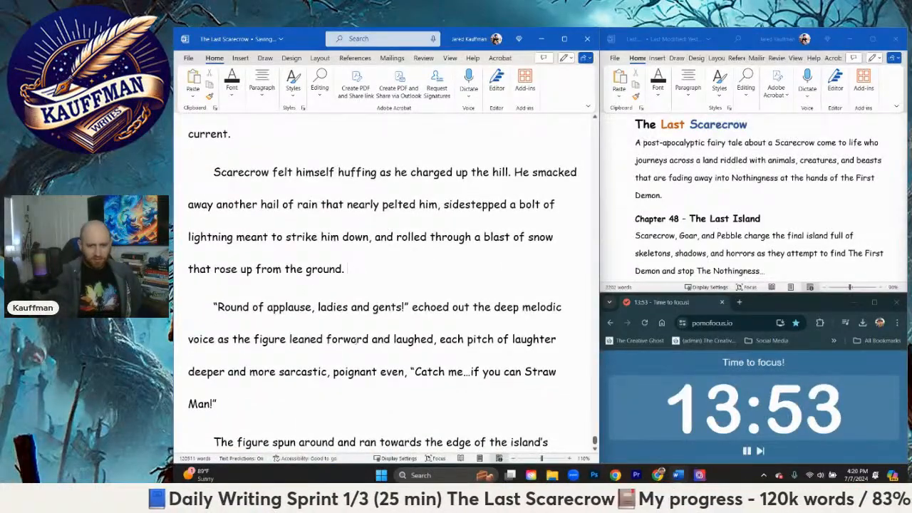
click(404, 306)
text(!)
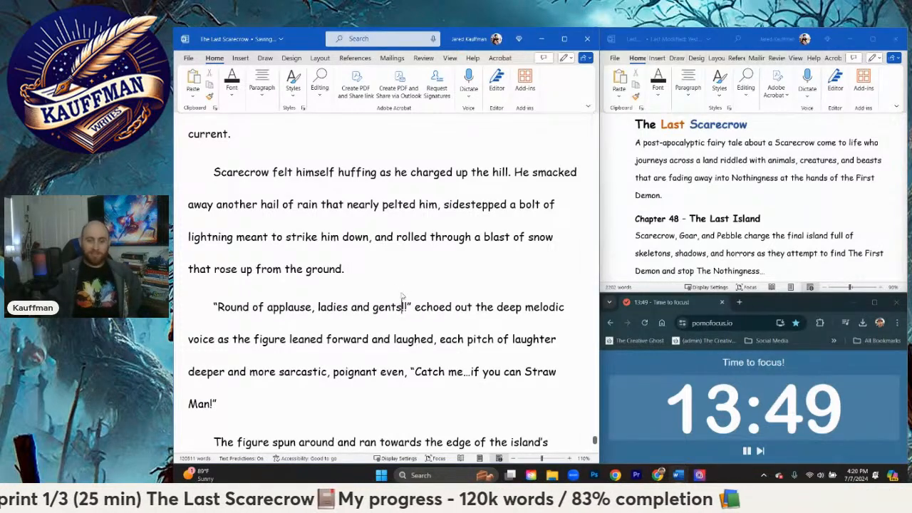
key(BackSpace)
text(. S)
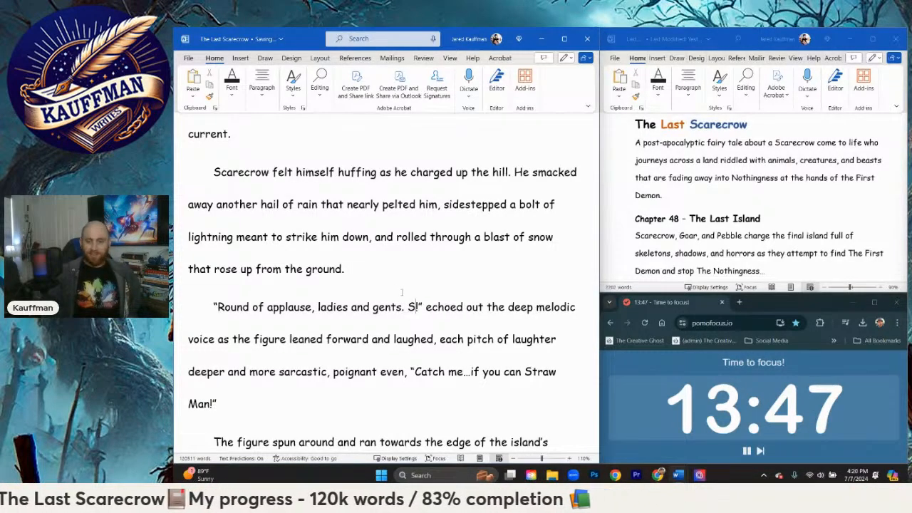
text(carecrow has)
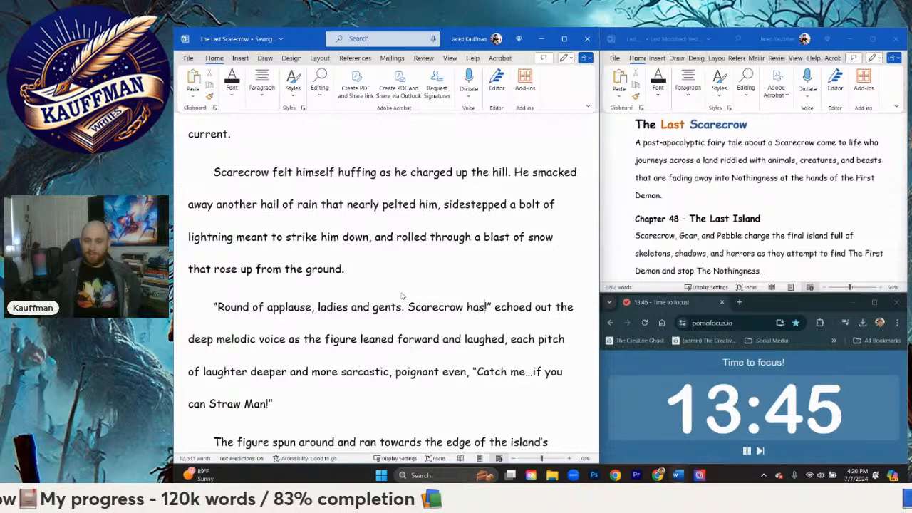
text( a brain)
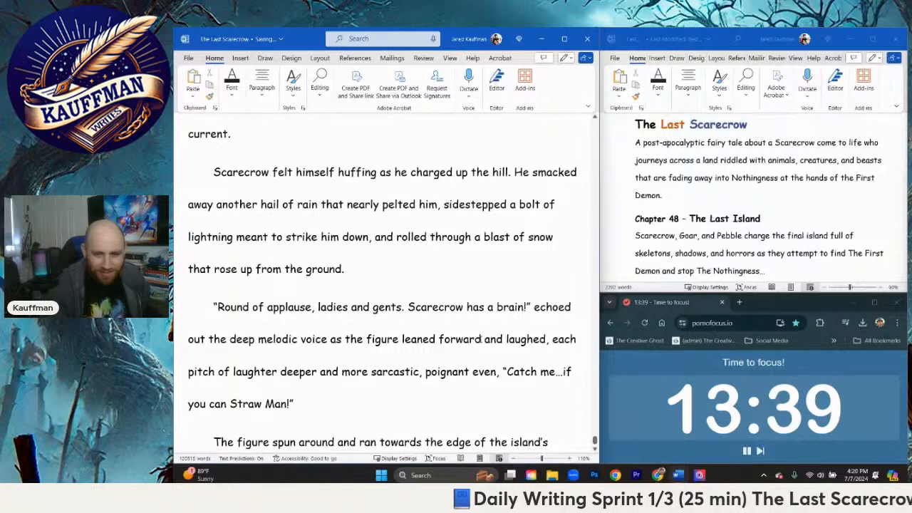
Step: Replace "and laughed," after "the figure leaned forward" with "its red eyes burning,"
drag(483, 339, 547, 339)
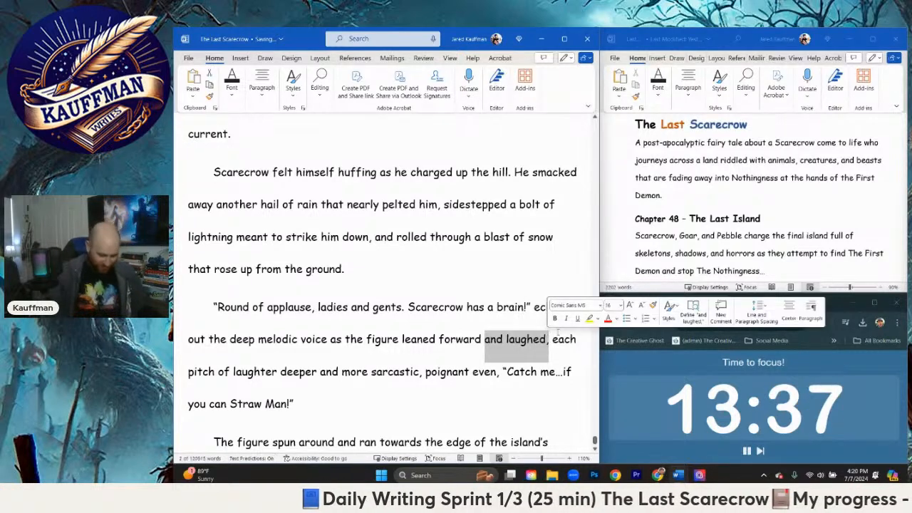
text(its red eye)
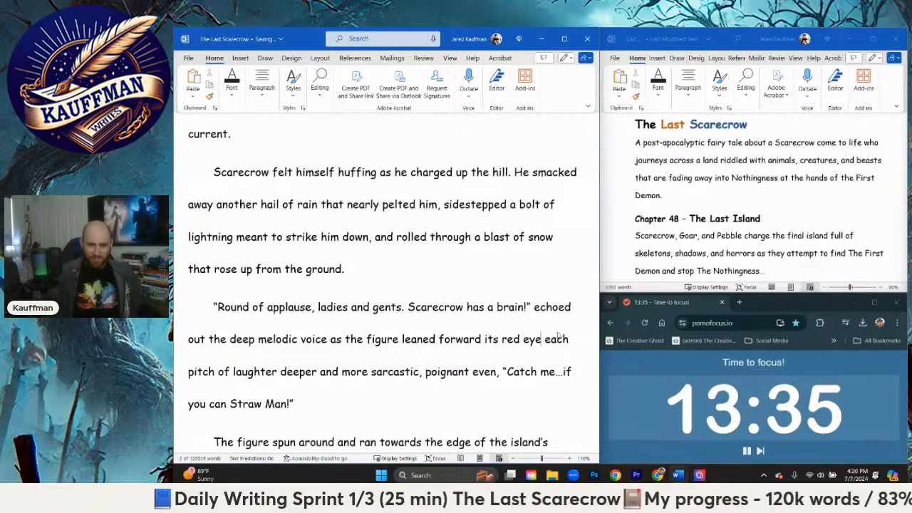
text(s brunin)
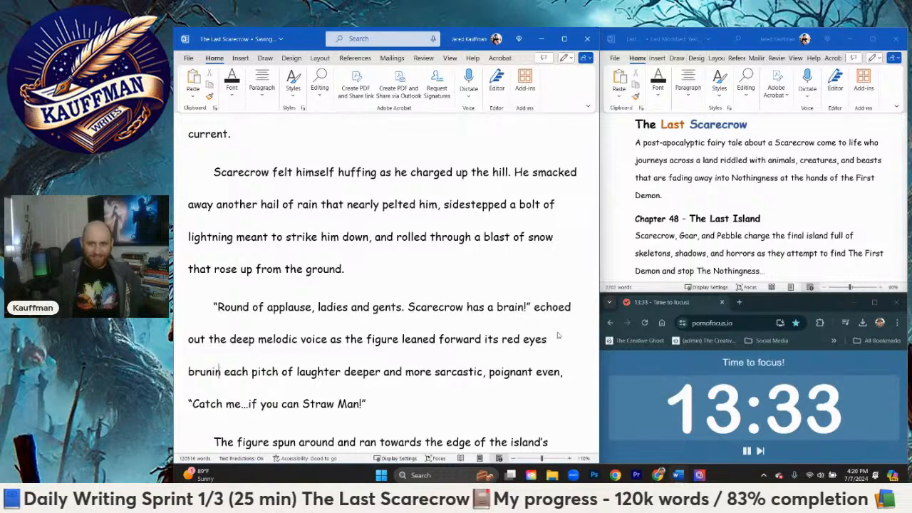
key(BackSpace)
key(BackSpace)
key(BackSpace)
key(BackSpace)
key(BackSpace)
text(u)
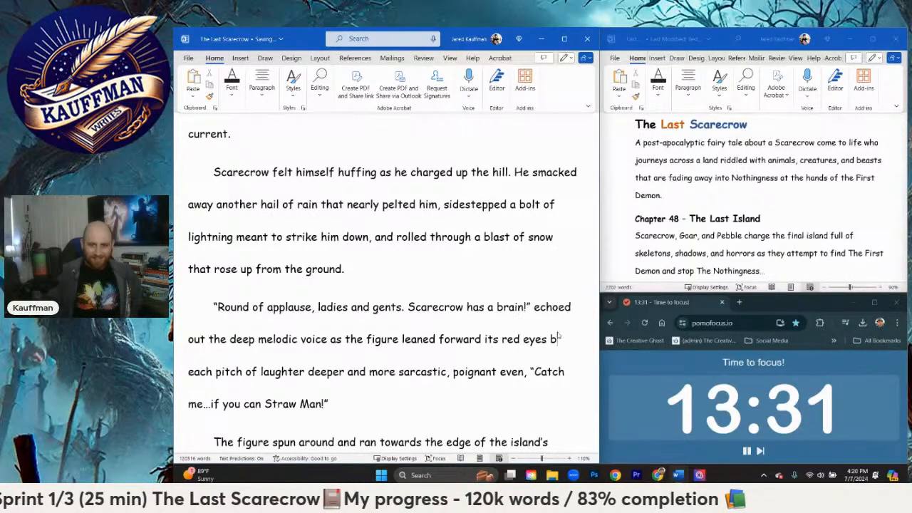
text(rning, emanati)
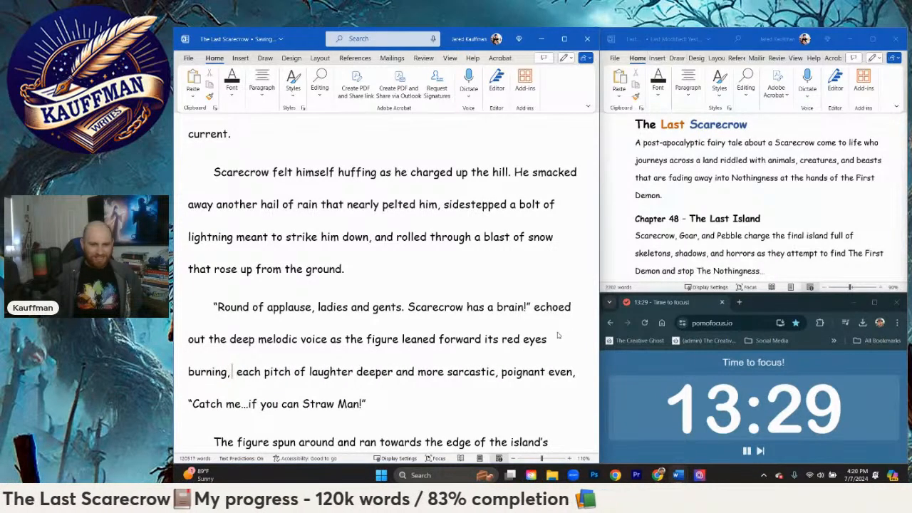
text(ng with desir)
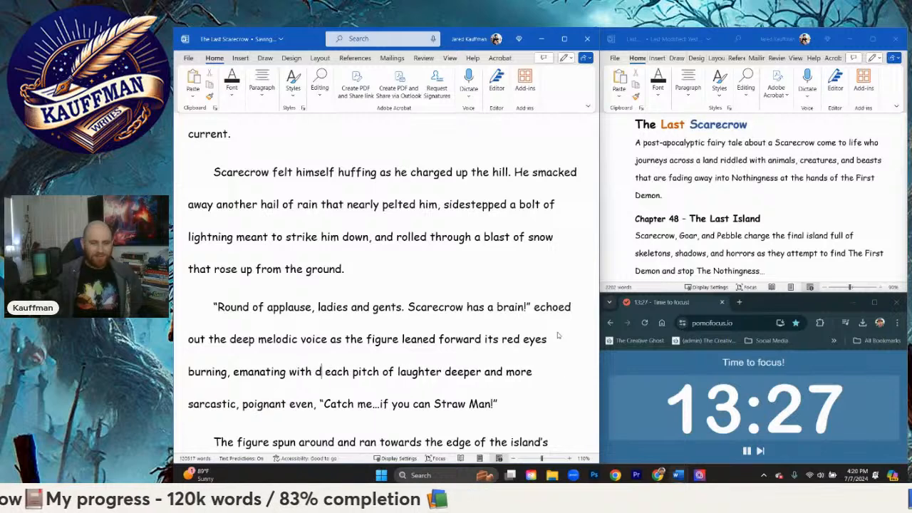
Step: Continue the phrase about the figure's red eyes with "emanating with"
key(BackSpace)
key(BackSpace)
key(BackSpace)
key(BackSpace)
key(BackSpace)
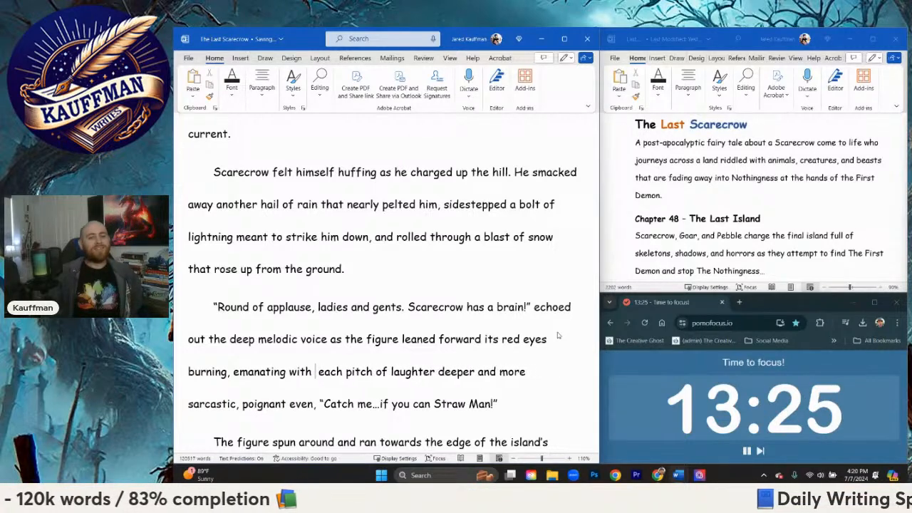
text(desi)
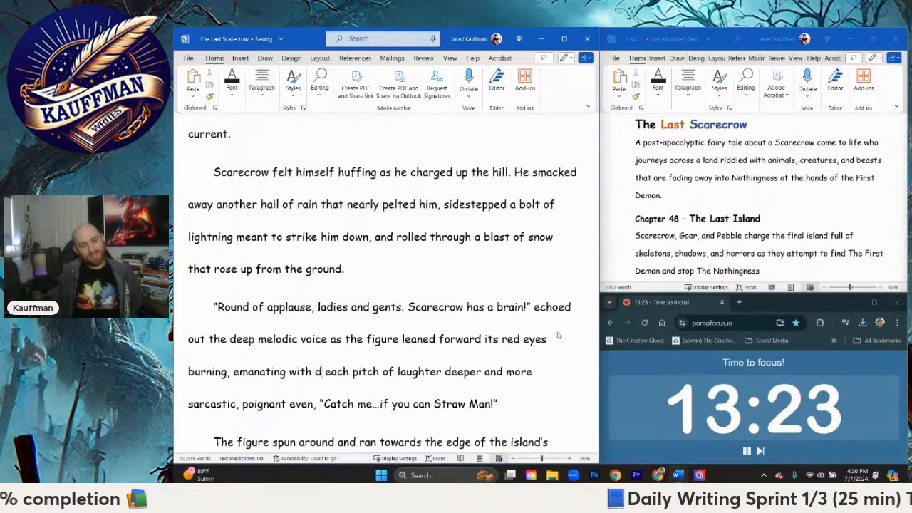
text(re)
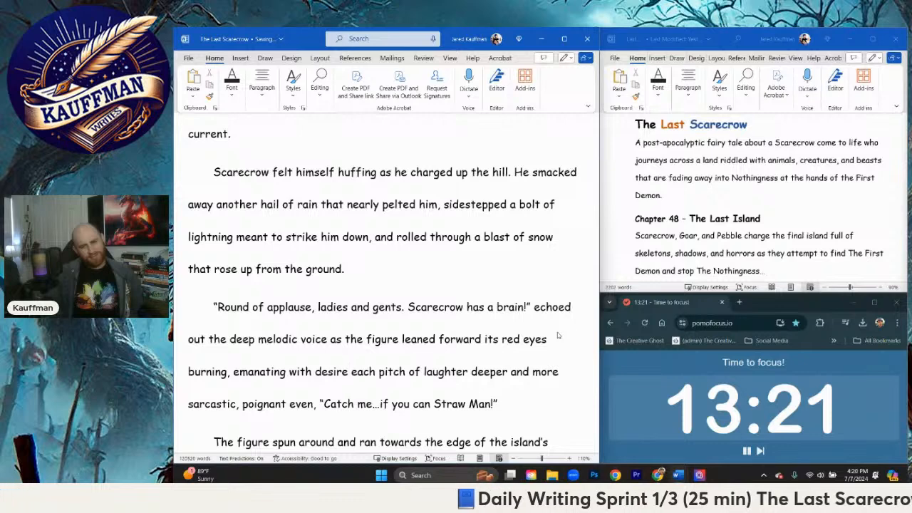
key(BackSpace)
key(BackSpace)
key(BackSpace)
key(BackSpace)
key(BackSpace)
key(BackSpace)
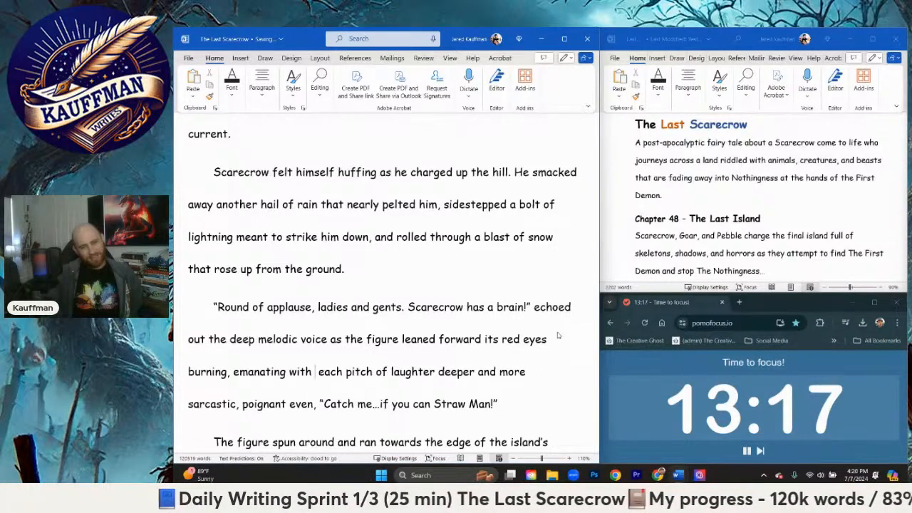
Step: Complete the description of the red eyes with "mirth and desire" and join it to "each pitch of laughter" with "and"
text(mirth and)
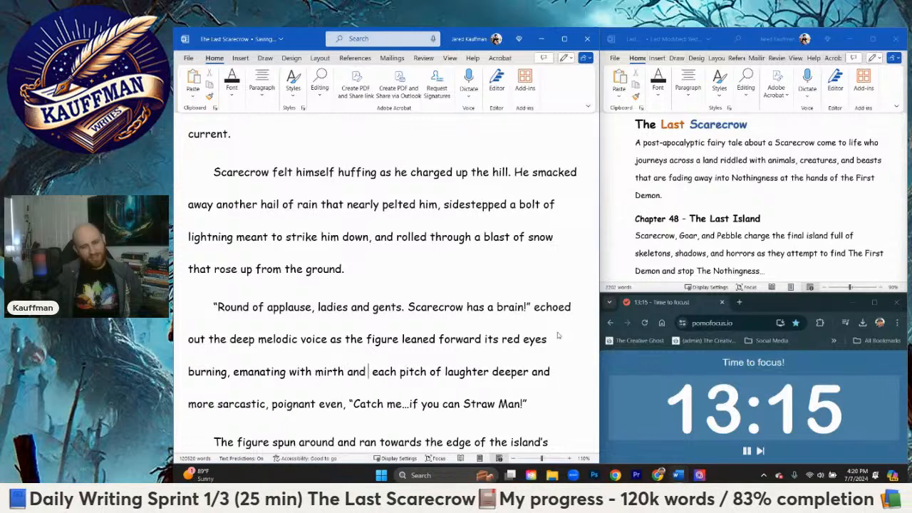
text( desire.)
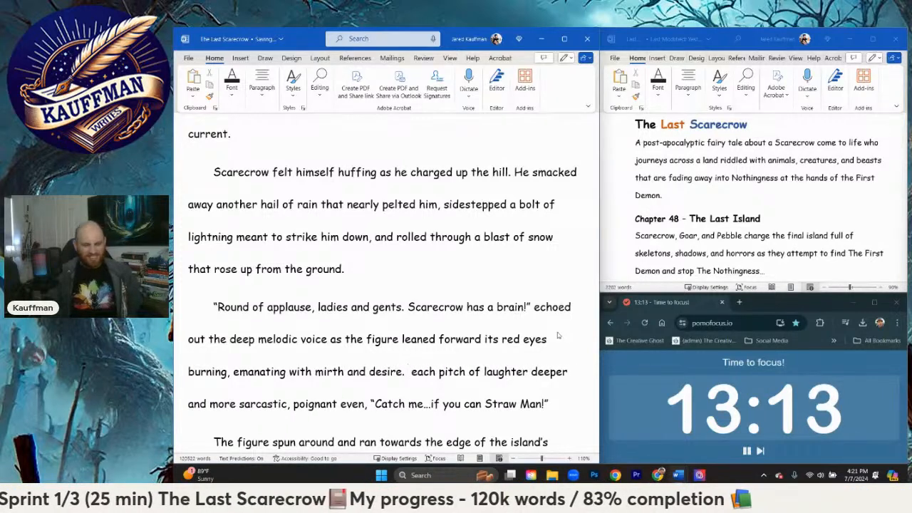
key(BackSpace)
key(BackSpace)
key(BackSpace)
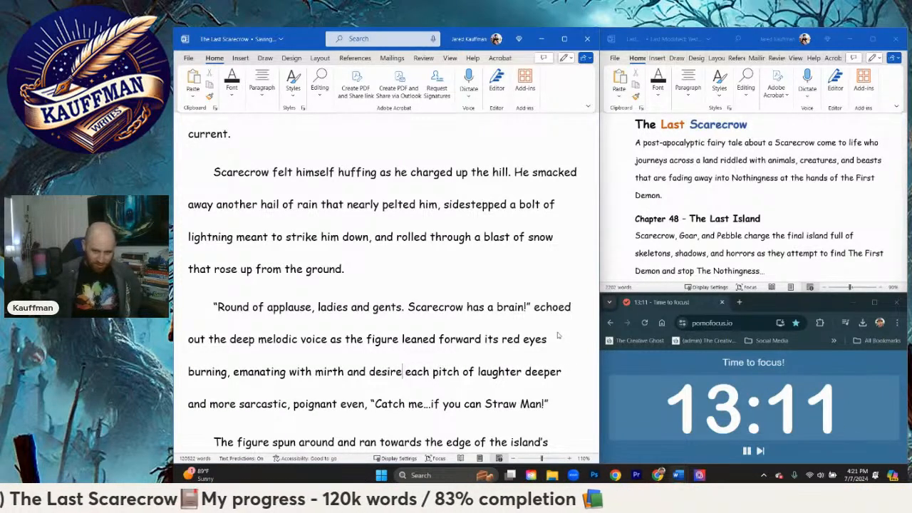
text(and)
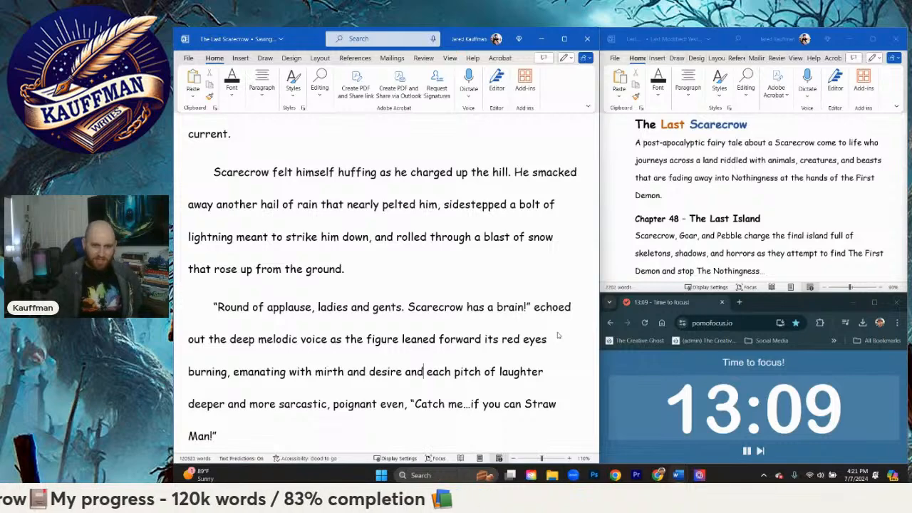
Step: Replace the "More games, what is this!?" dialogue after "Scarecrow clenched his fists" with "as he paused mid hill, turning to"
scroll(499, 335, down, 2)
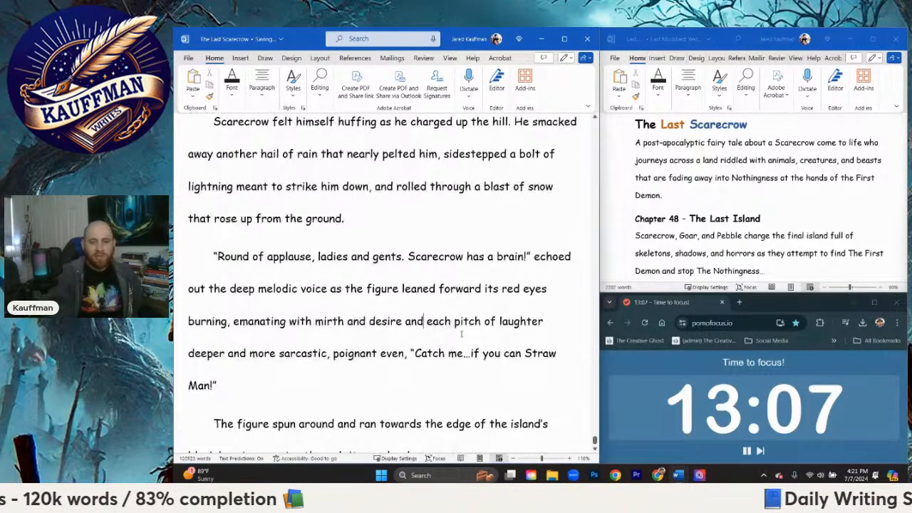
scroll(462, 333, down, 4)
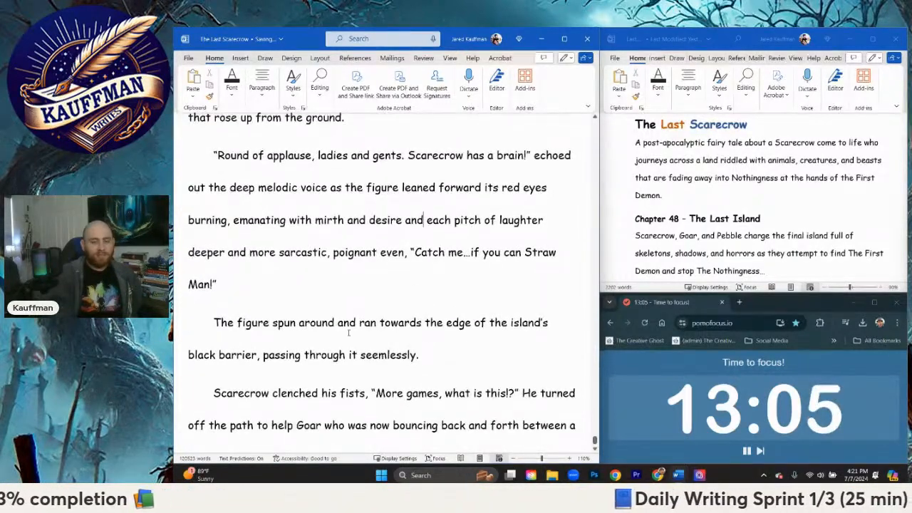
scroll(348, 332, down, 3)
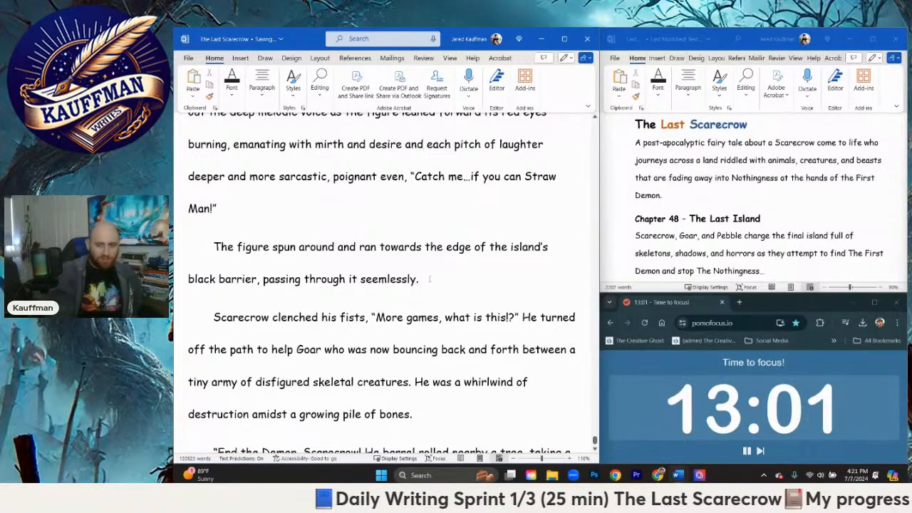
scroll(428, 285, down, 1)
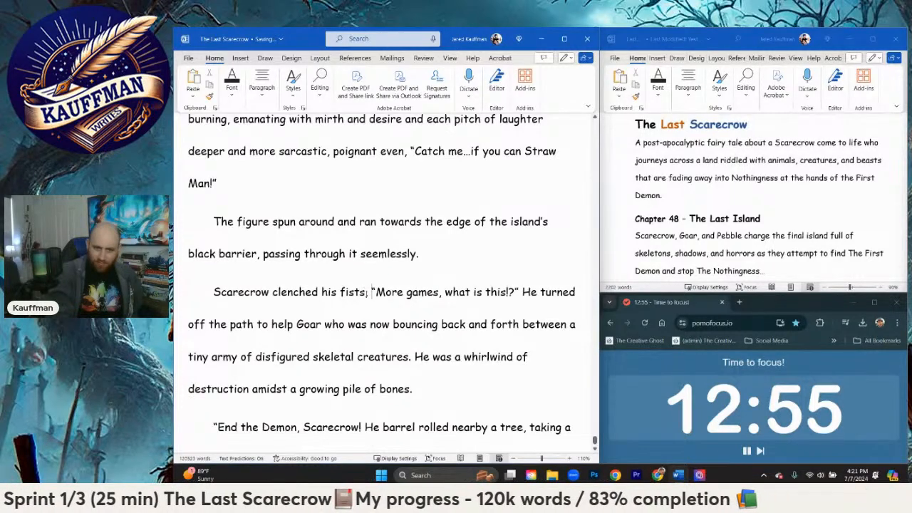
drag(366, 292, 521, 292)
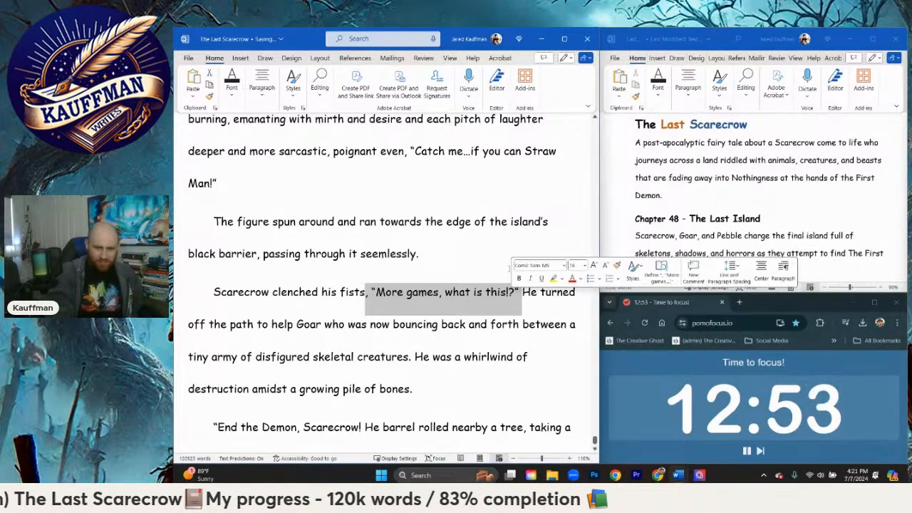
text(as he pause)
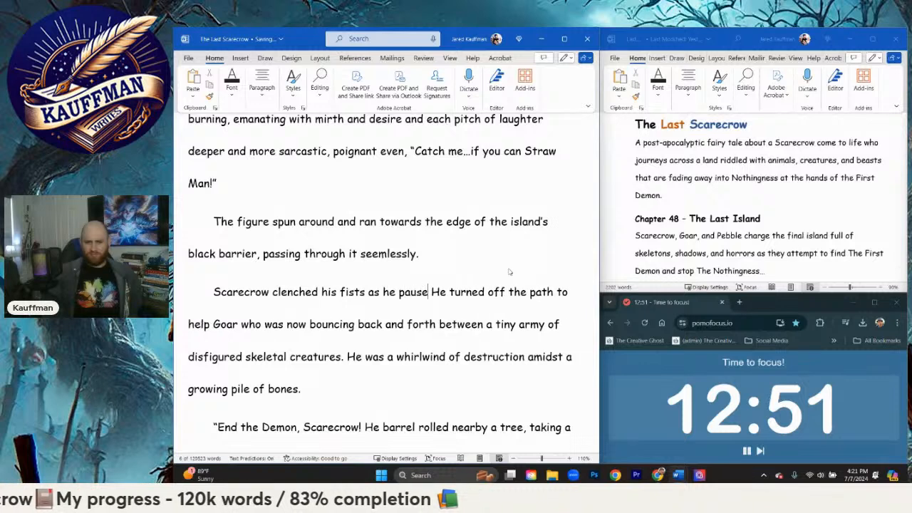
text(d mid hill, t)
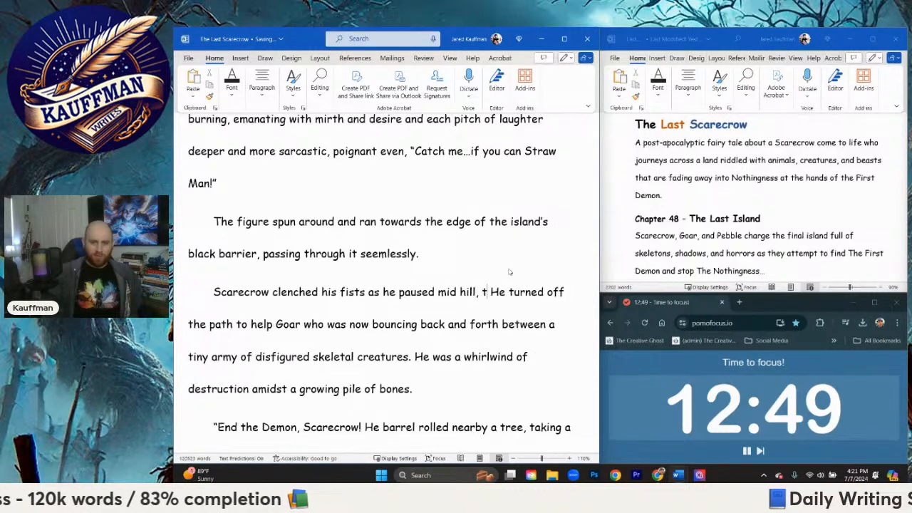
text(urning to )
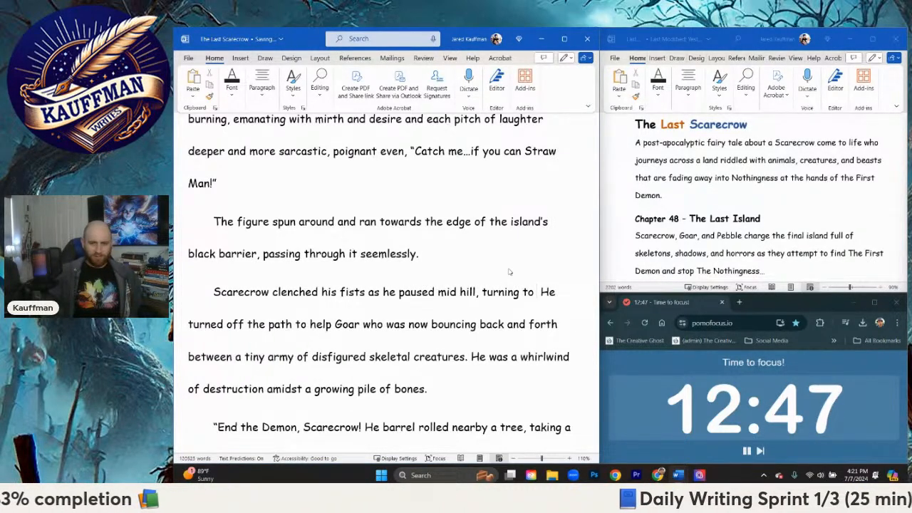
text(glance a)
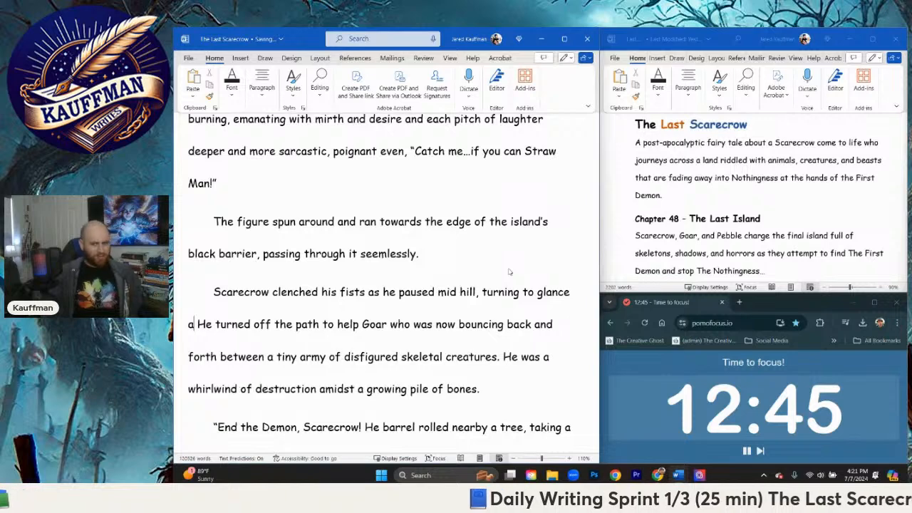
key(BackSpace)
key(BackSpace)
key(BackSpace)
key(BackSpace)
key(BackSpace)
key(BackSpace)
key(BackSpace)
key(BackSpace)
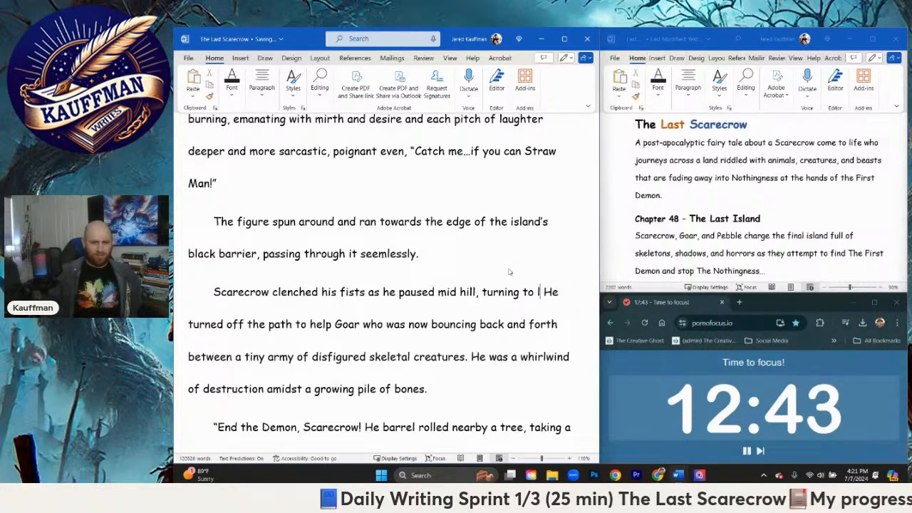
Step: Finish the clenched fists sentence with "look for his friends still caught amongst their own battles."
text(look for)
text( his friends)
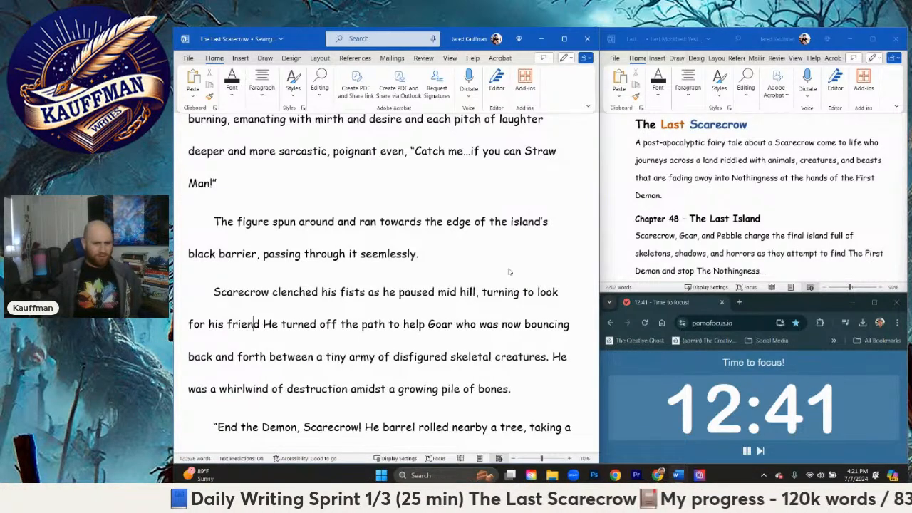
text( still fig He turned off the pat)
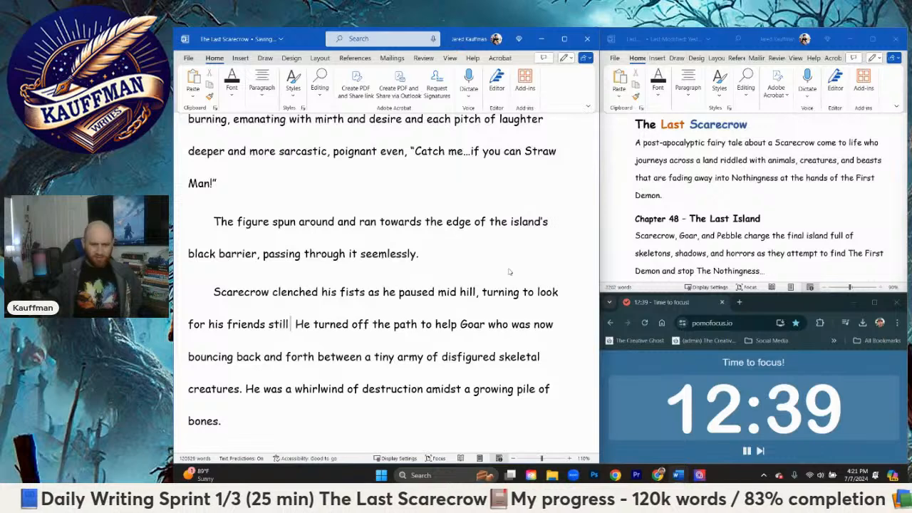
key(BackSpace)
key(BackSpace)
text(caught amongs)
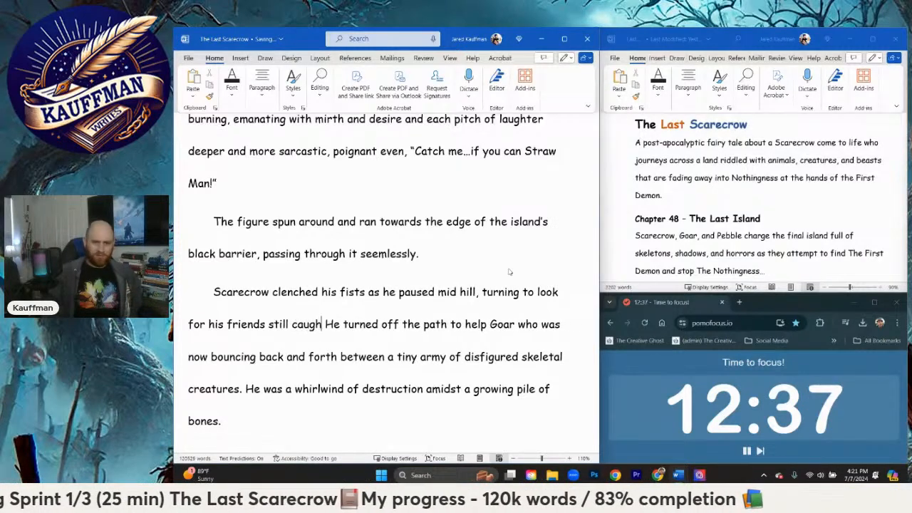
text(t their own b)
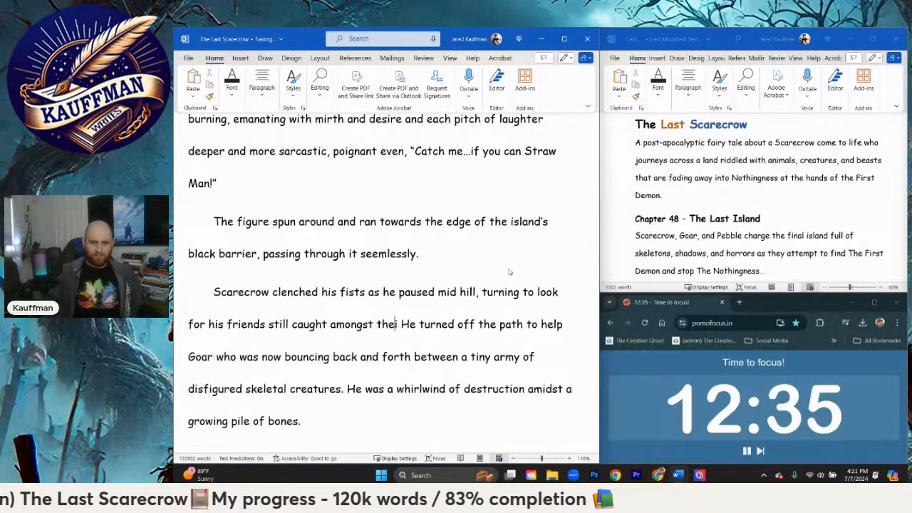
text(attles.)
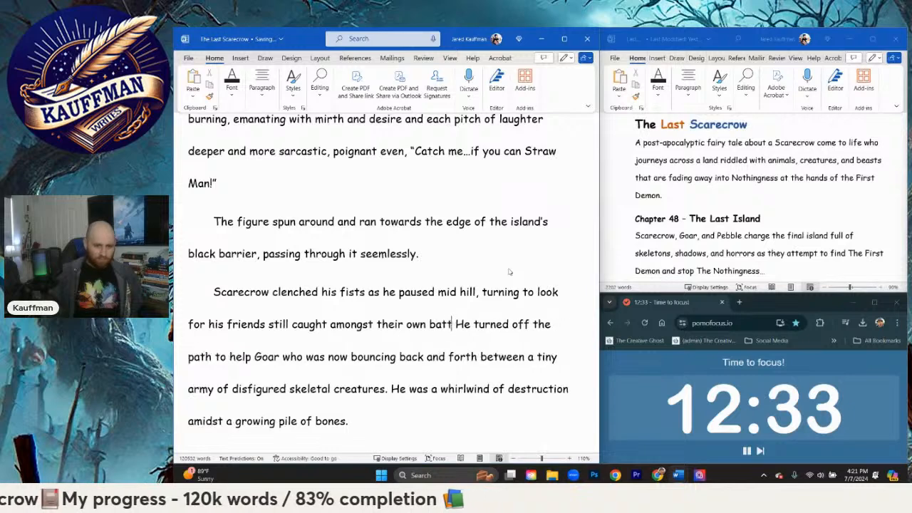
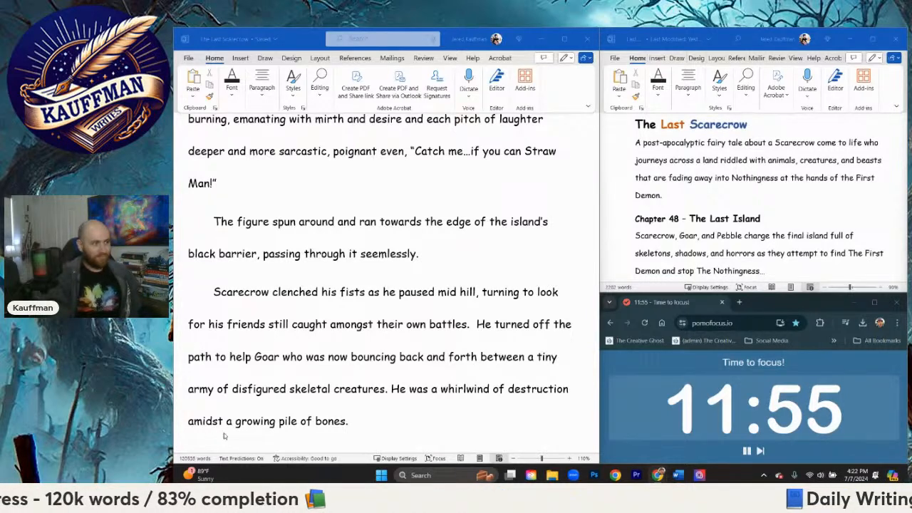
Step: Insert "stepped off the path" after "Scarecrow clenched his fists as he", ahead of "paused mid hill"
click(390, 408)
click(390, 393)
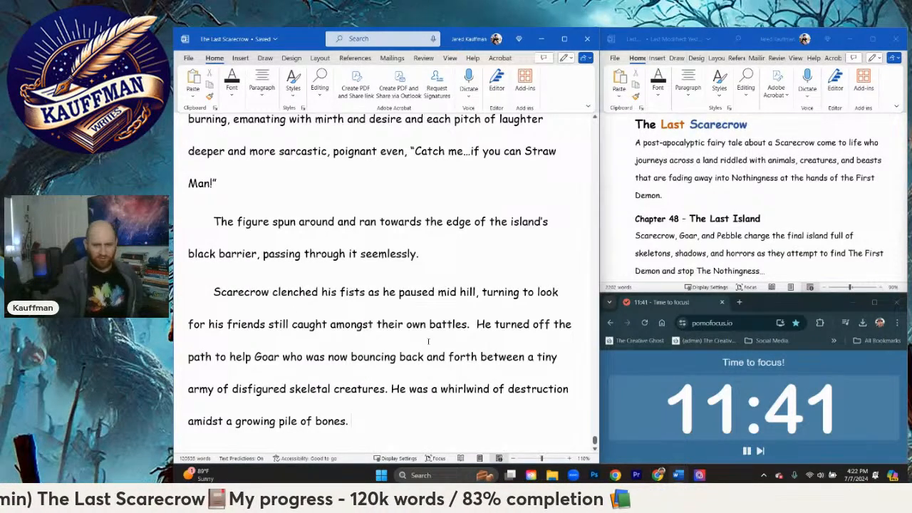
scroll(422, 347, down, 1)
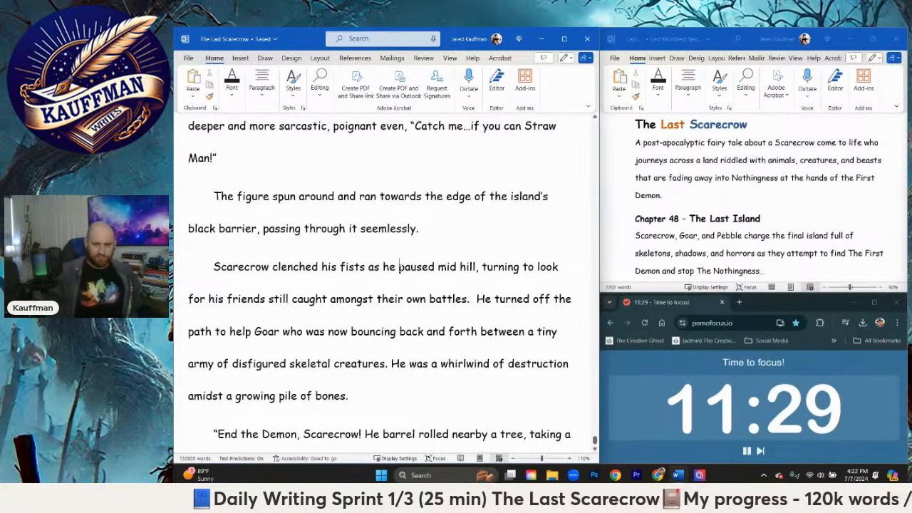
text(l)
text(stepped off th)
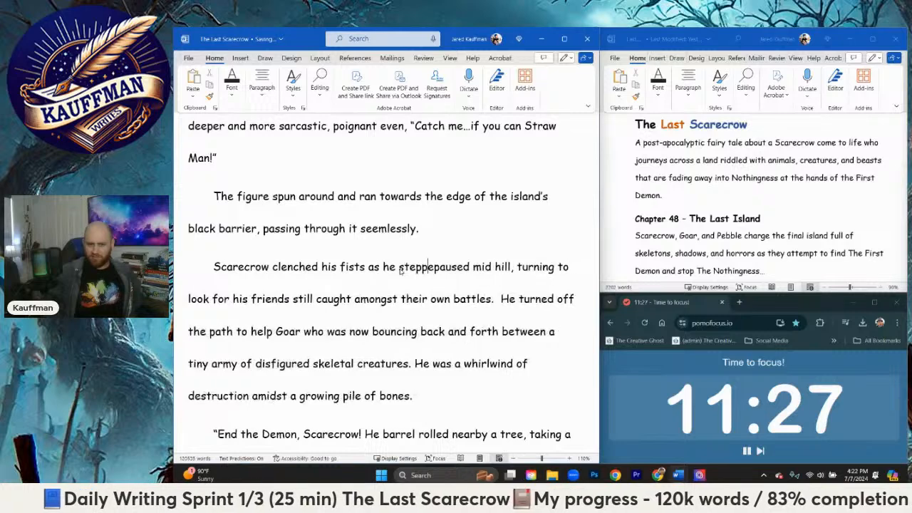
text(e path)
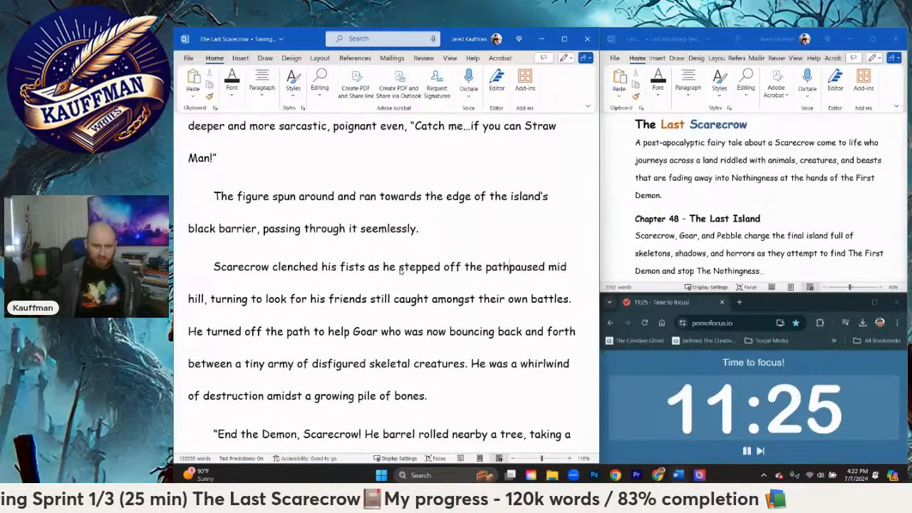
text(, lowing)
Step: Continue the clenched fists sentence with ", getting to a knee to hold on to the ground"
key(BackSpace)
key(BackSpace)
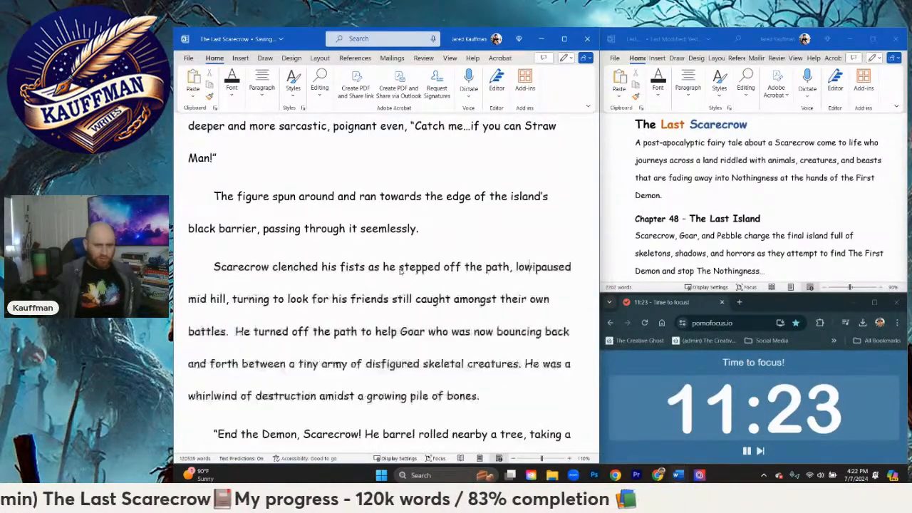
key(BackSpace)
key(BackSpace)
key(BackSpace)
key(BackSpace)
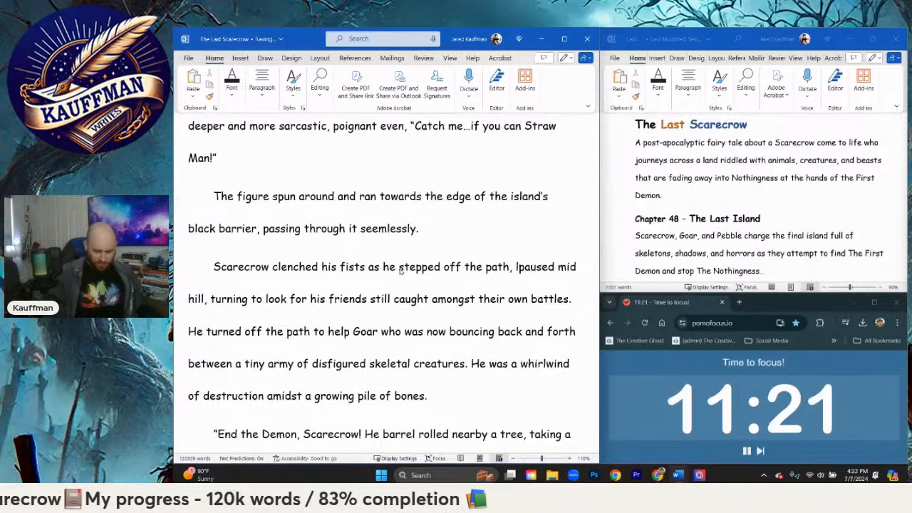
text(getting to)
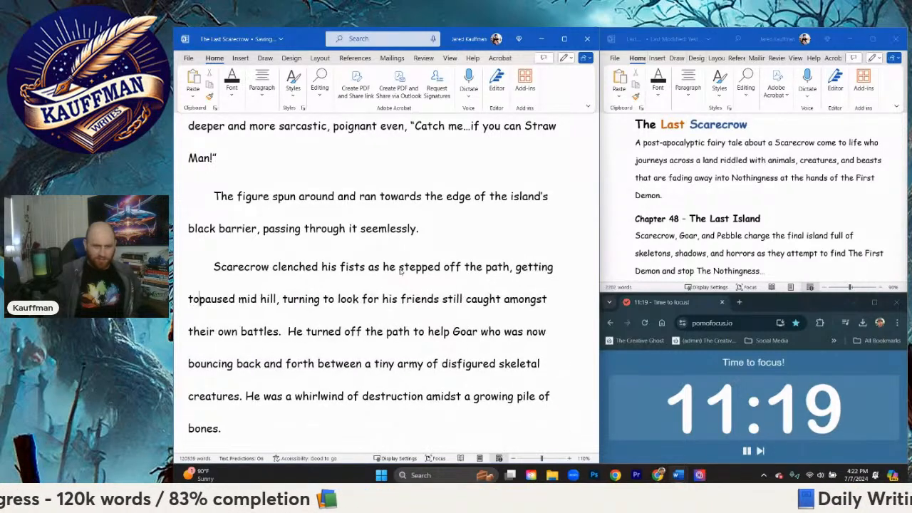
text( a knee to )
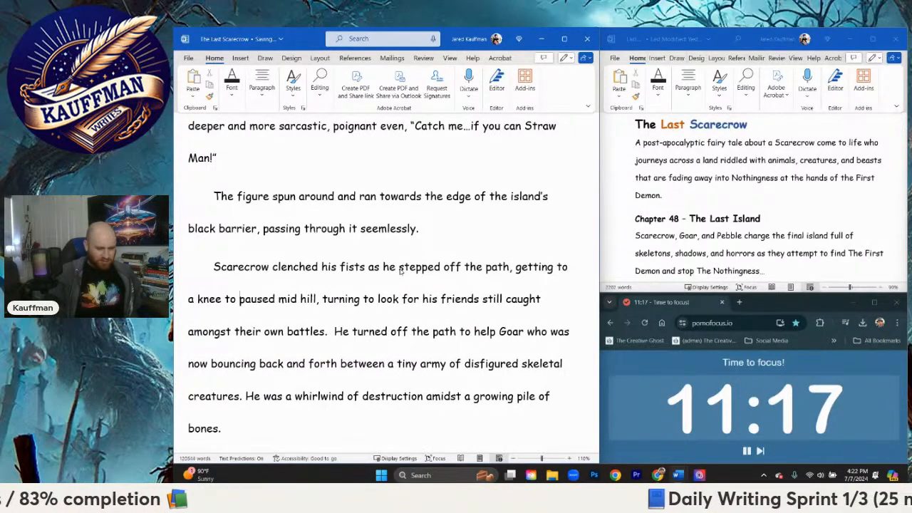
text(hold )
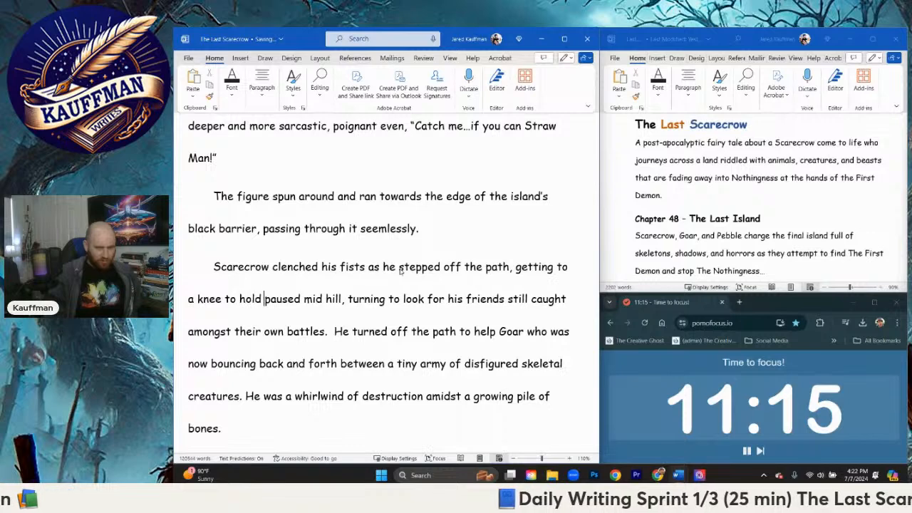
text(on to the ground o)
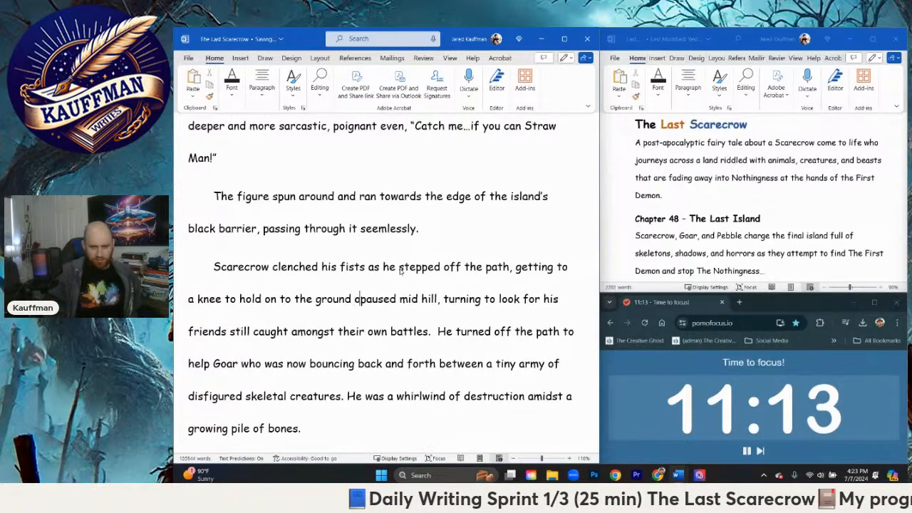
text(r else the wind)
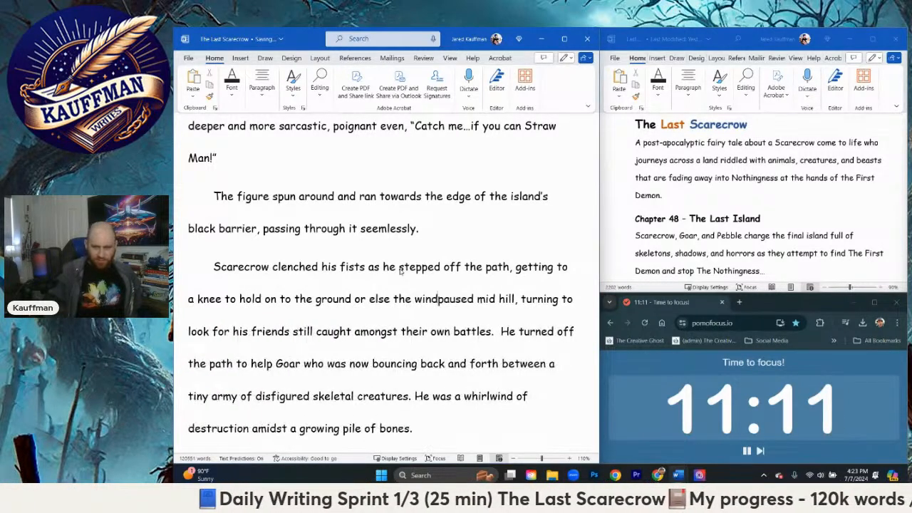
text( might )
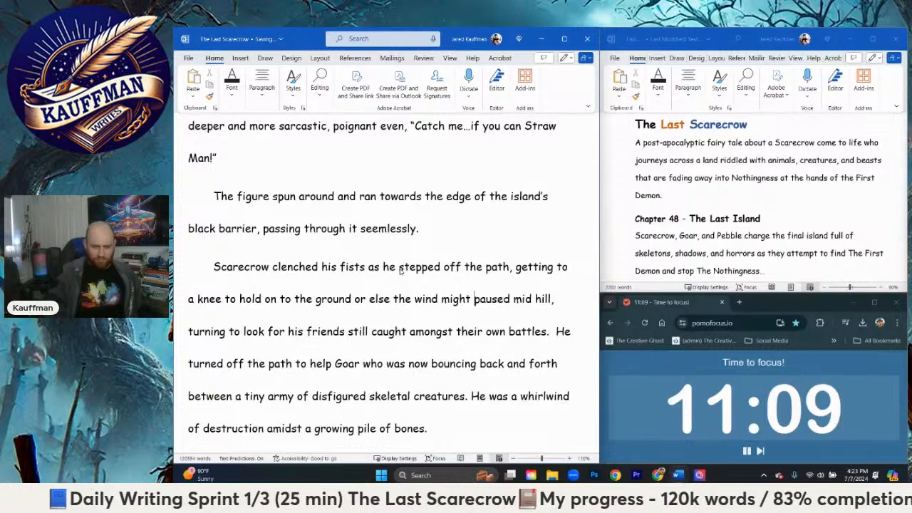
text(send him tumbli)
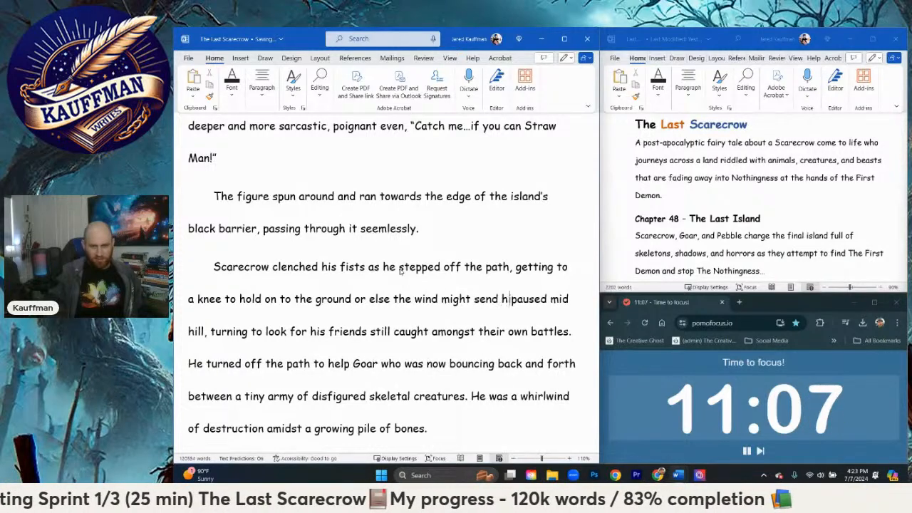
text(ng back down in)
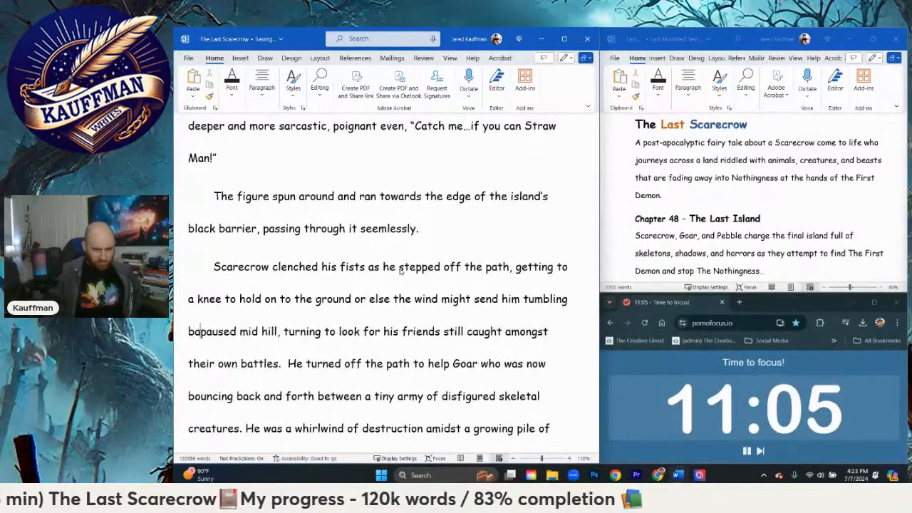
text( a heap of straw)
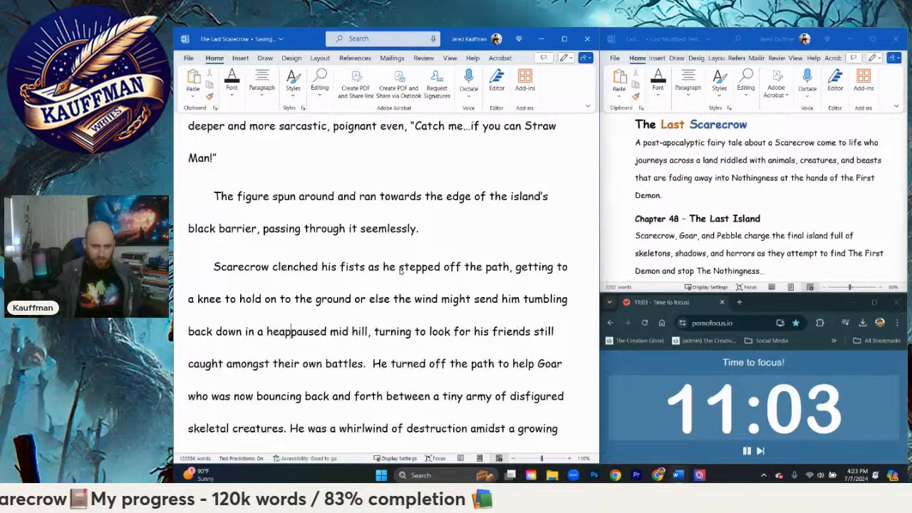
text(.)
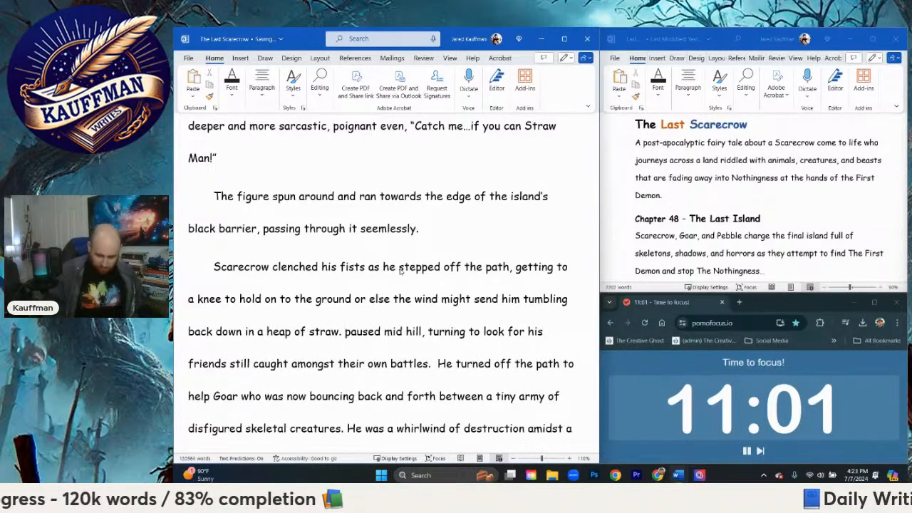
Step: Delete the leftover "paused mid hill, turning to look for his" before "friends still caught amongst their own battles"
key(Delete)
key(Delete)
key(Delete)
key(Delete)
key(Delete)
key(Delete)
key(Delete)
key(Delete)
key(Delete)
key(Delete)
key(Delete)
key(Delete)
key(Delete)
key(Delete)
key(Delete)
key(Delete)
key(Delete)
key(Delete)
key(Delete)
key(Delete)
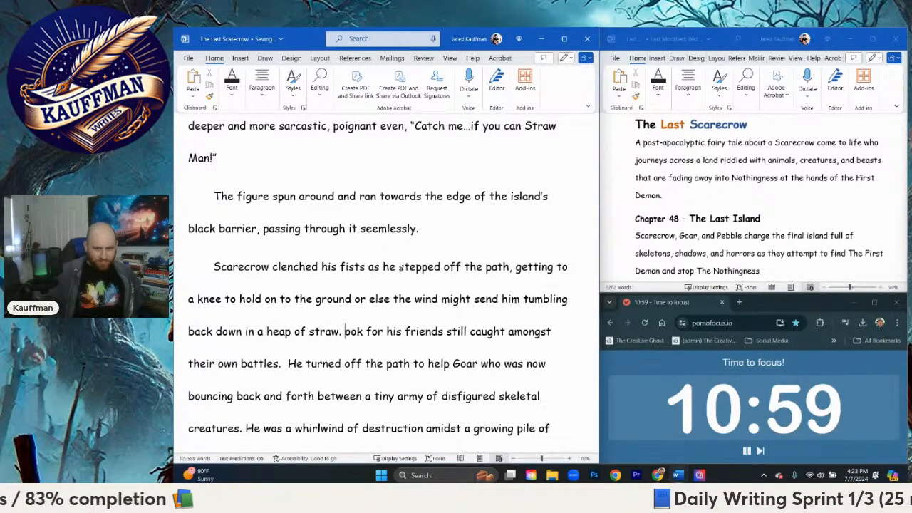
key(Delete)
key(Delete)
key(Delete)
key(Delete)
key(Delete)
key(Delete)
key(Delete)
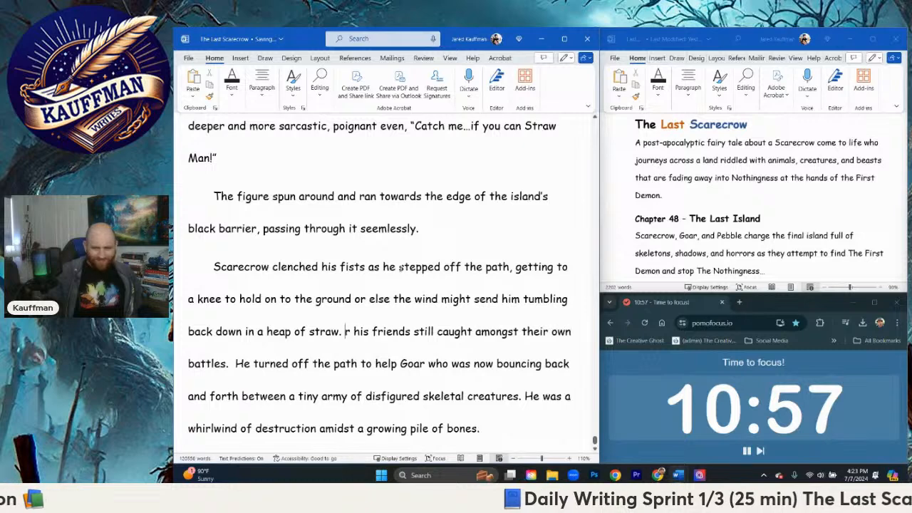
key(Delete)
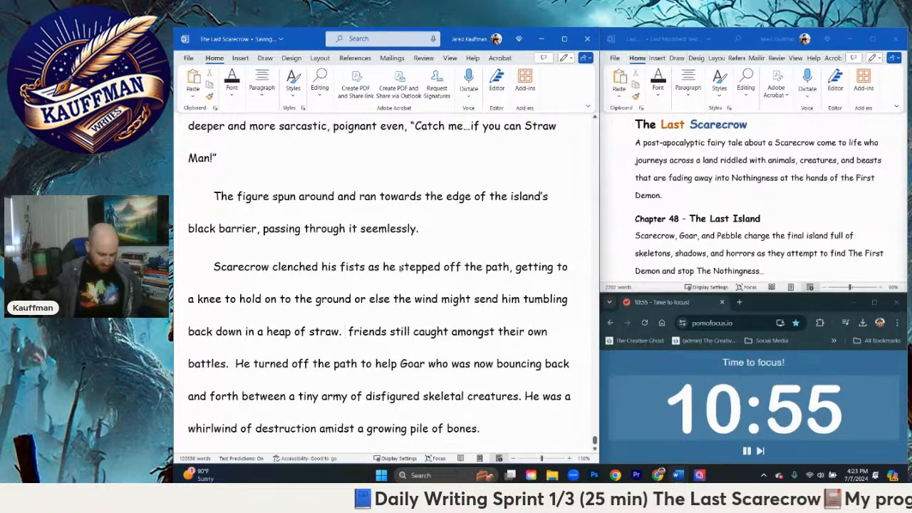
Step: Write "His hand provided rain cover as he searched for his" in front of "friends still caught amongst their own battles"
text(He covered his)
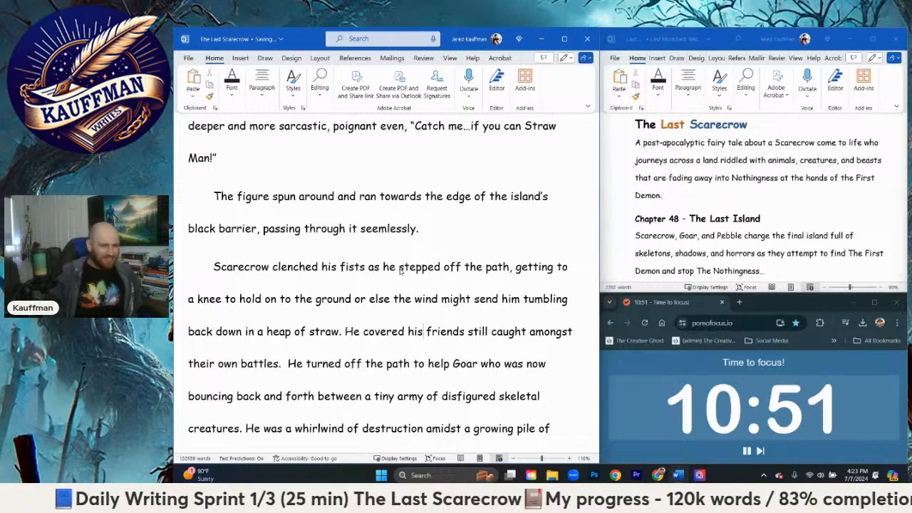
key(BackSpace)
key(BackSpace)
key(BackSpace)
key(BackSpace)
key(BackSpace)
key(BackSpace)
key(BackSpace)
key(BackSpace)
key(BackSpace)
key(BackSpace)
key(BackSpace)
key(BackSpace)
text(is hand)
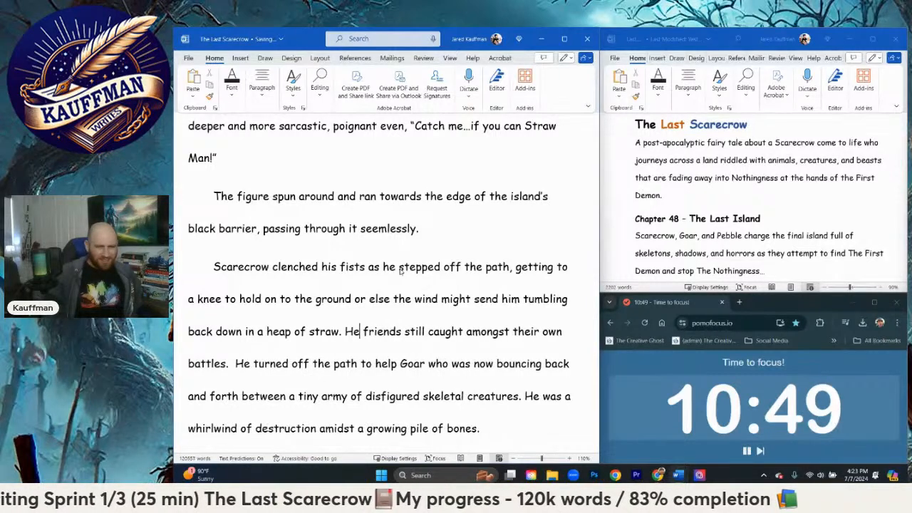
text( provided rain)
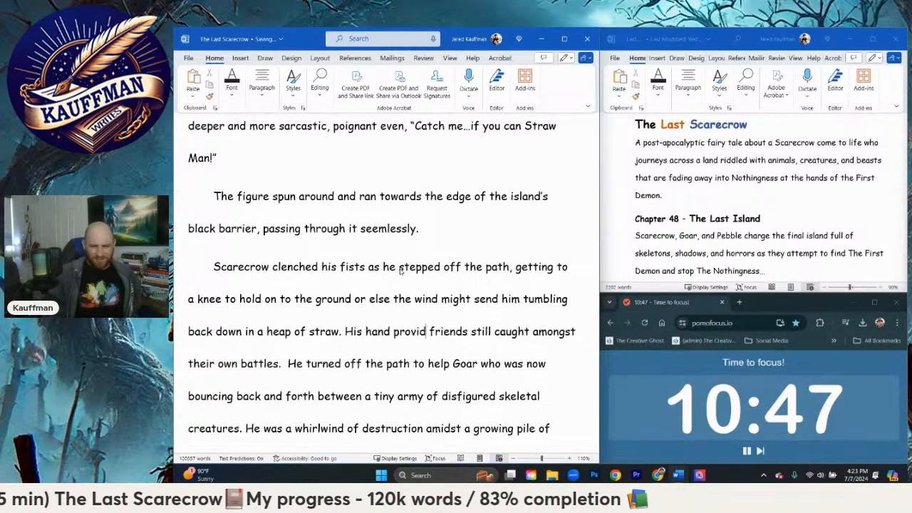
text( cover as he s)
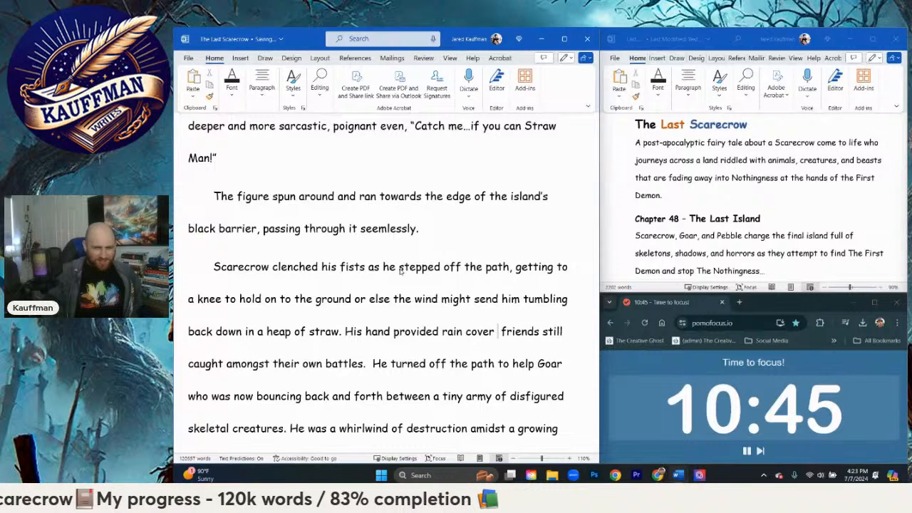
text(earched)
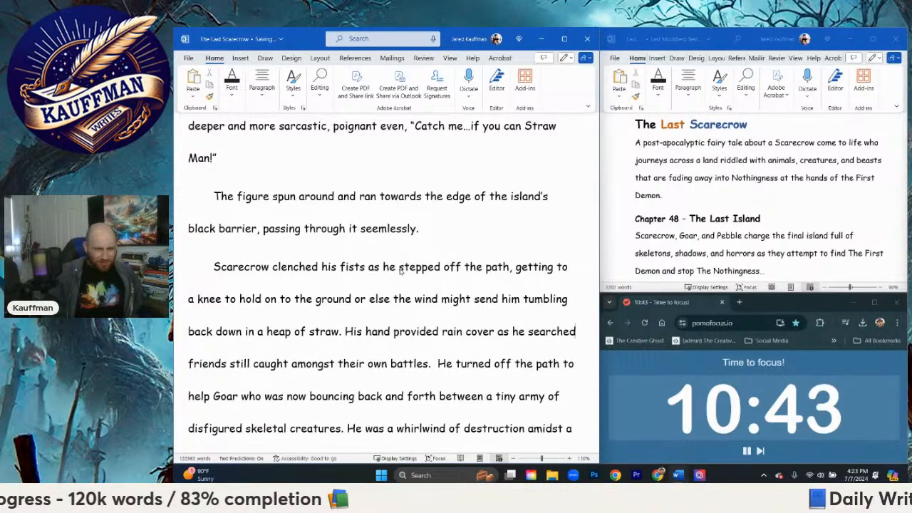
text( for his)
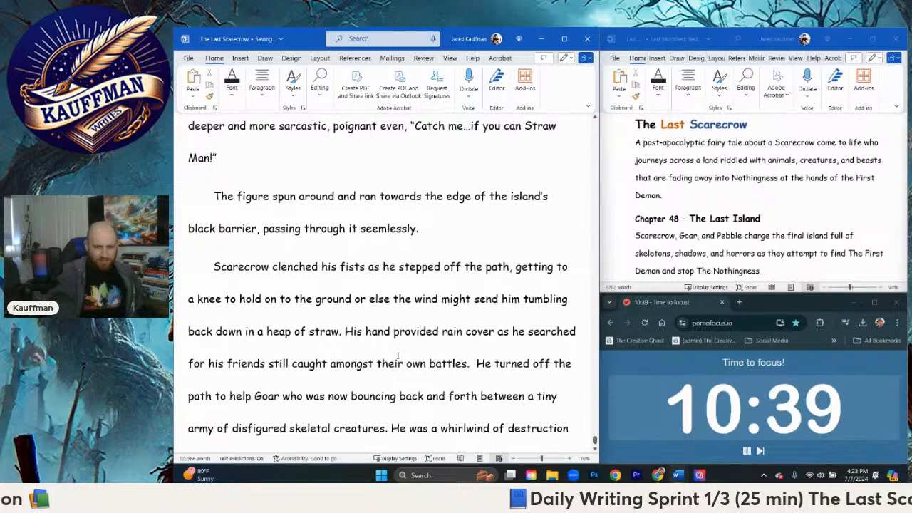
Step: Remove "He turned off the path to help Goar who was now bouncing back and forth" from before "between a tiny army"
scroll(397, 356, down, 2)
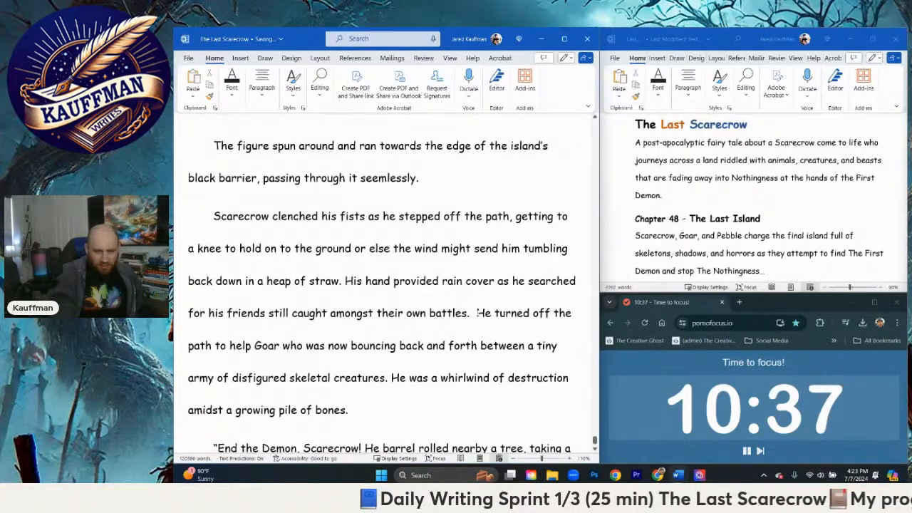
drag(476, 313, 391, 384)
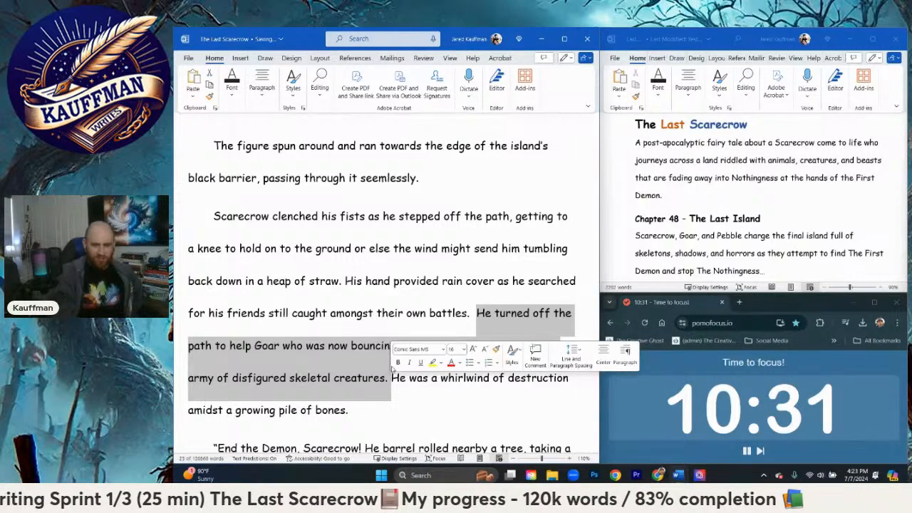
click(479, 314)
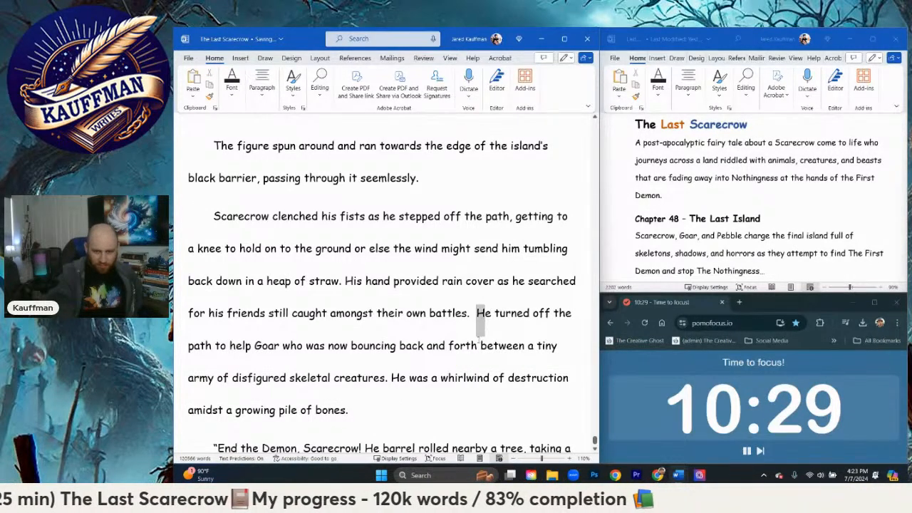
drag(481, 322, 477, 343)
key(BackSpace)
text(Goar between)
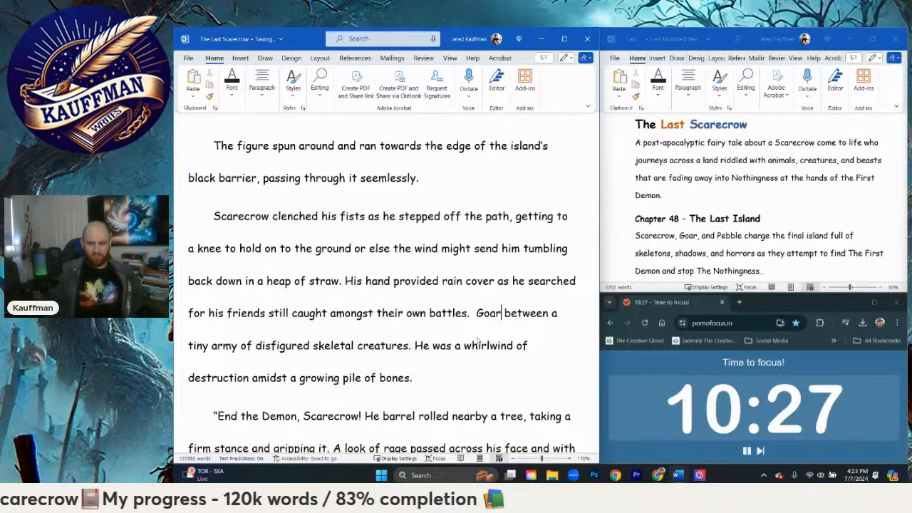
key(BackSpace)
key(BackSpace)
key(BackSpace)
key(BackSpace)
Step: Begin the army sentence with "Goar in all his Grizzly might bounced back and forth" and change "tiny" to "growing"
text(Goar i )
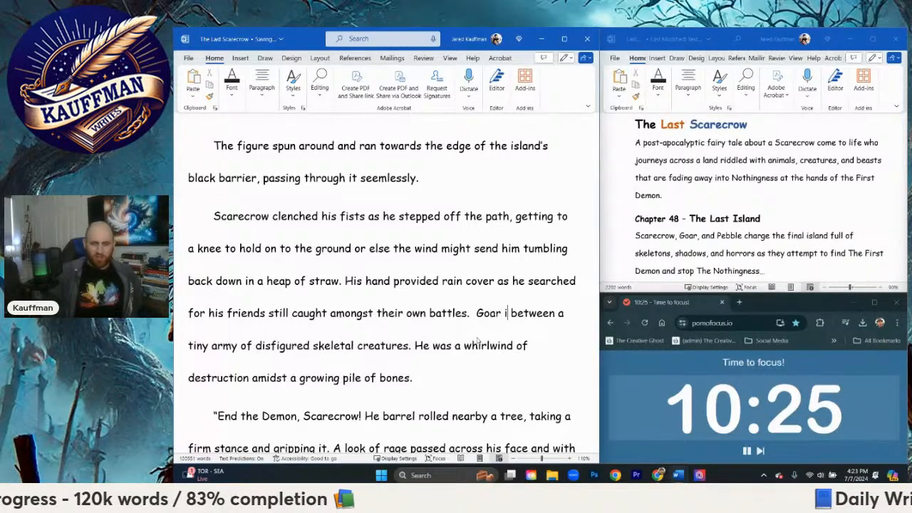
text(n all his Griz)
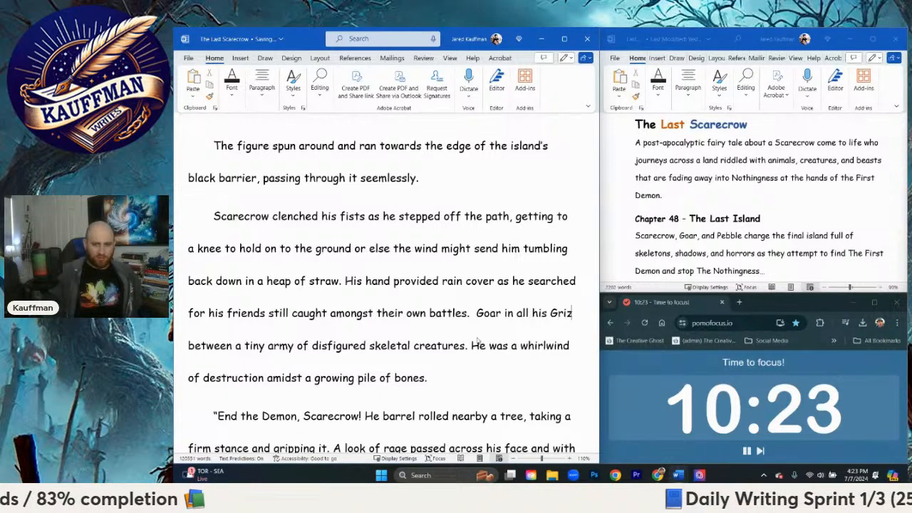
text(zly might bou)
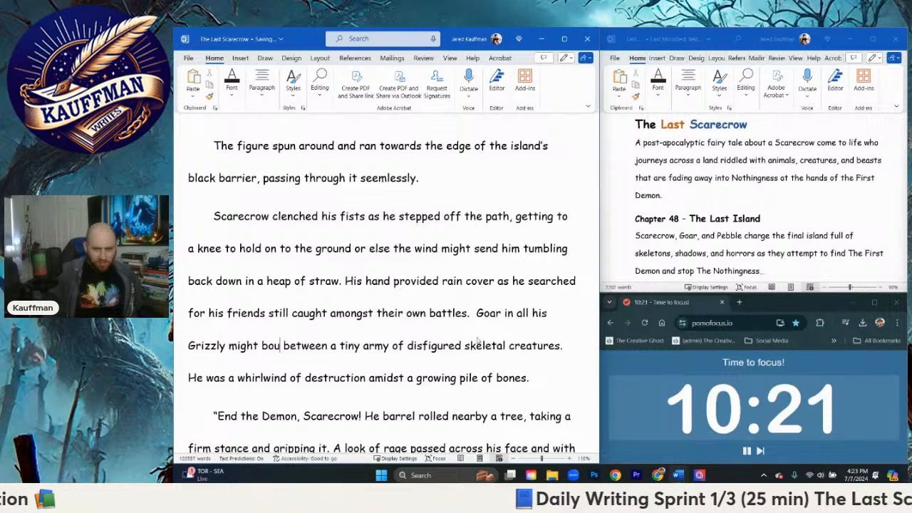
text(nced back and forth)
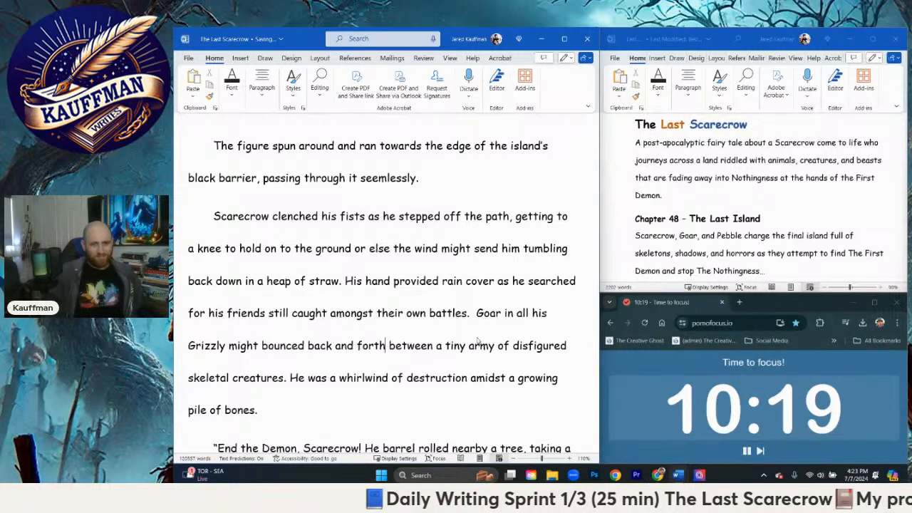
double_click(460, 346)
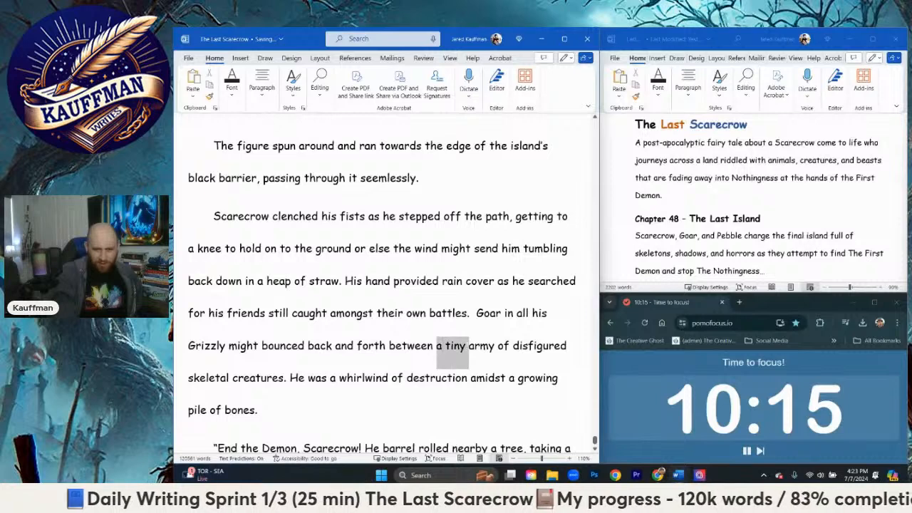
text(growing)
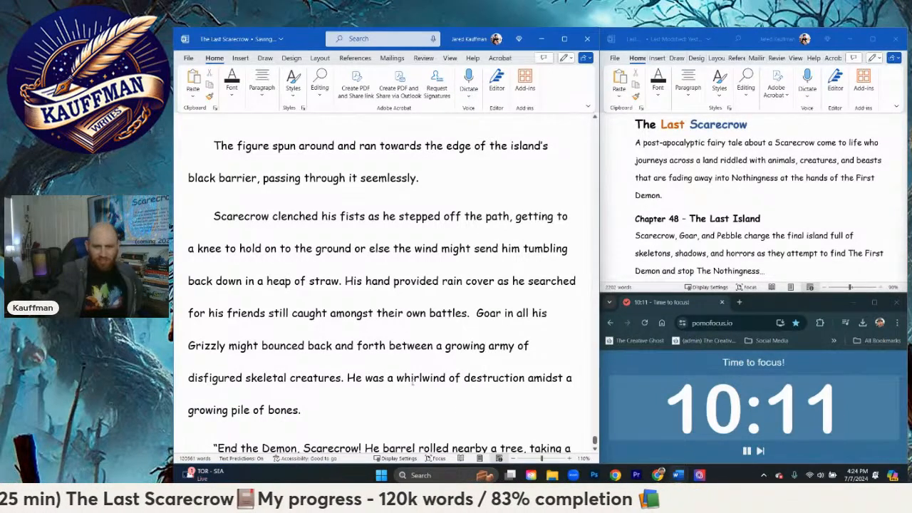
Step: Replace "He was a" with "A" before "whirlwind of destruction", keeping the full stop after "skeletal creatures"
scroll(409, 375, down, 2)
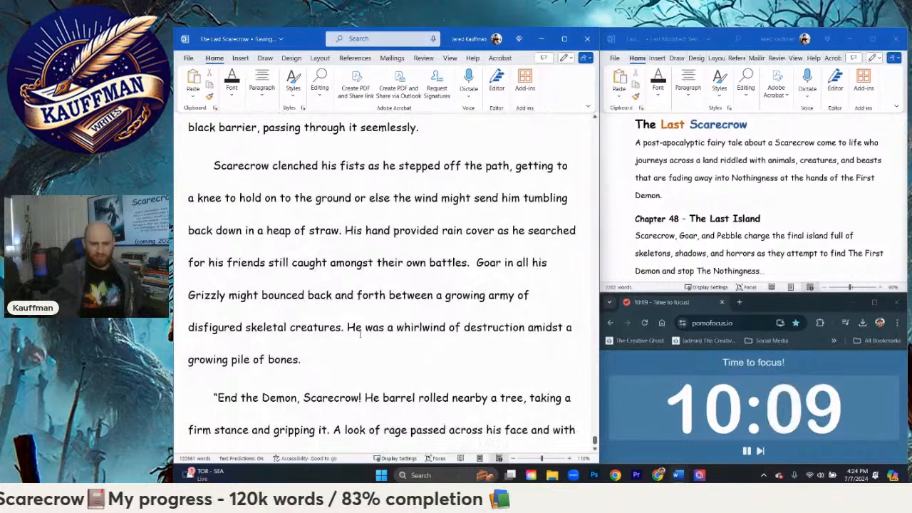
scroll(409, 375, down, 1)
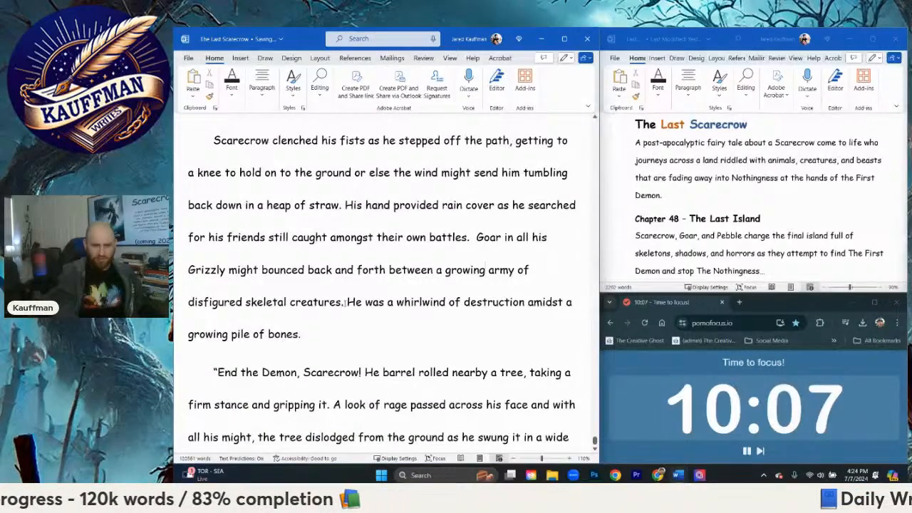
click(345, 302)
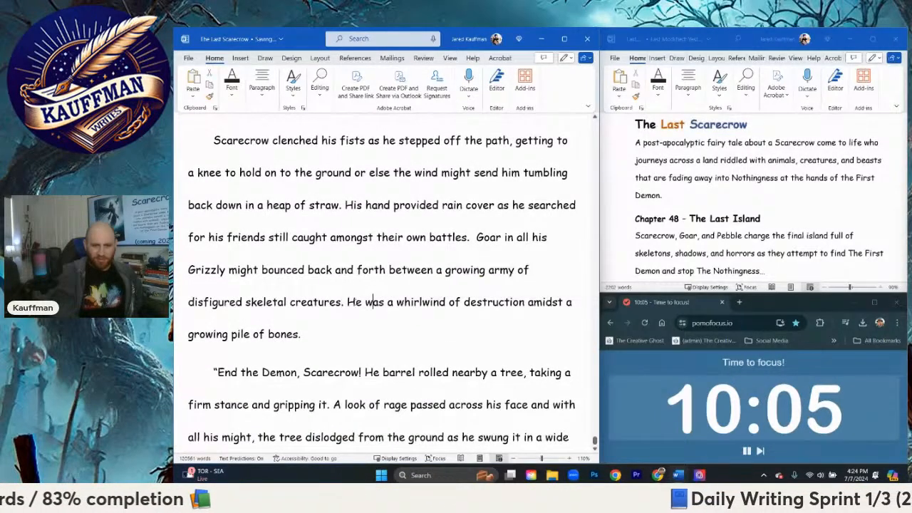
drag(341, 302, 397, 309)
text(A )
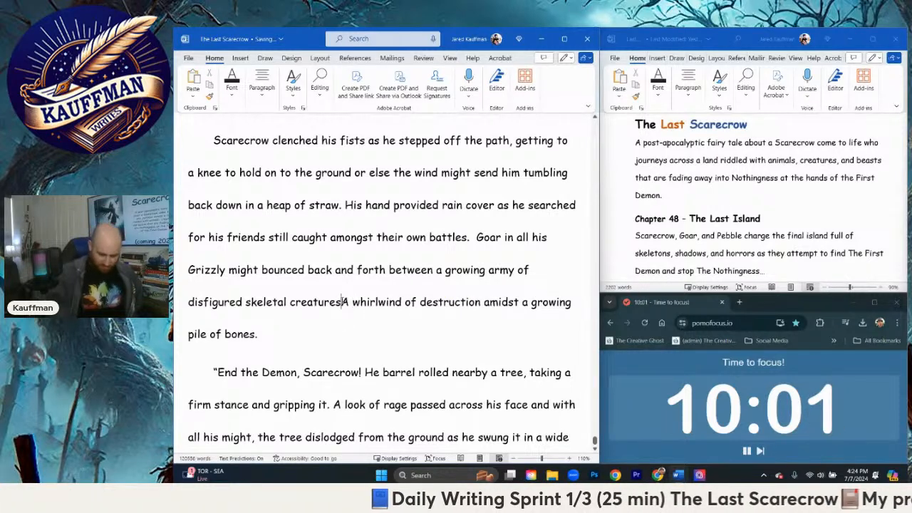
text(.)
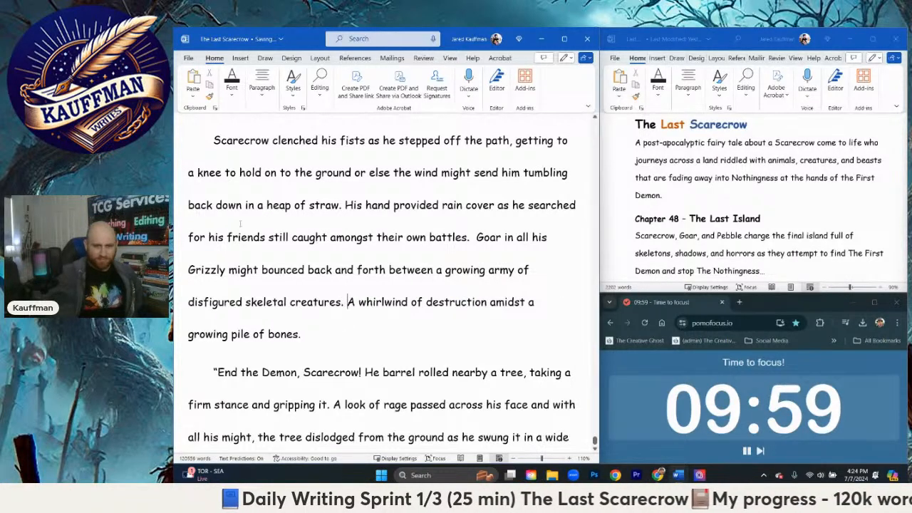
Step: Reword "a growing pile of bones" in the whirlwind sentence as "an ever growing pile of bones"
scroll(242, 299, down, 1)
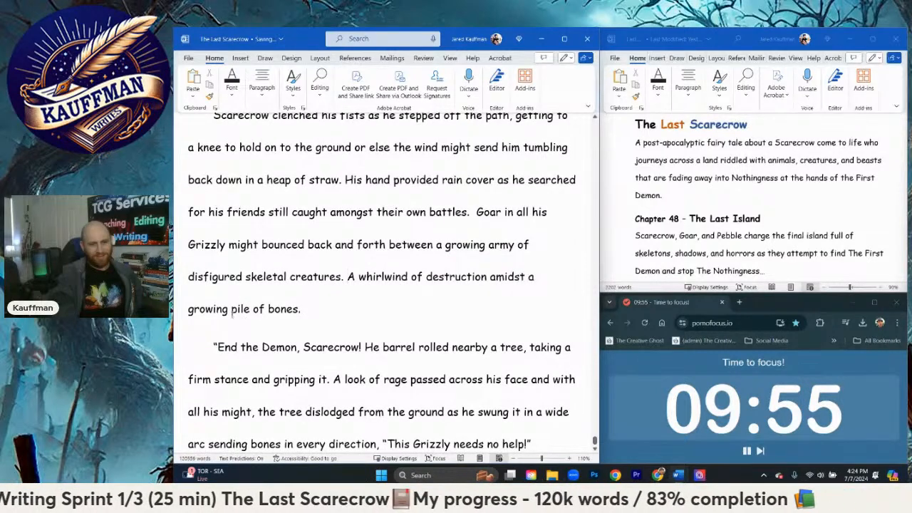
click(189, 309)
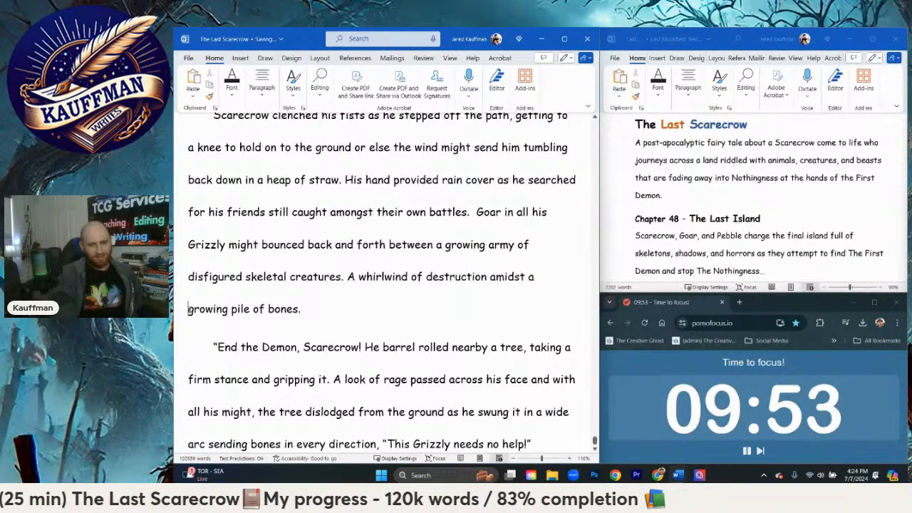
drag(189, 309, 226, 318)
key(BackSpace)
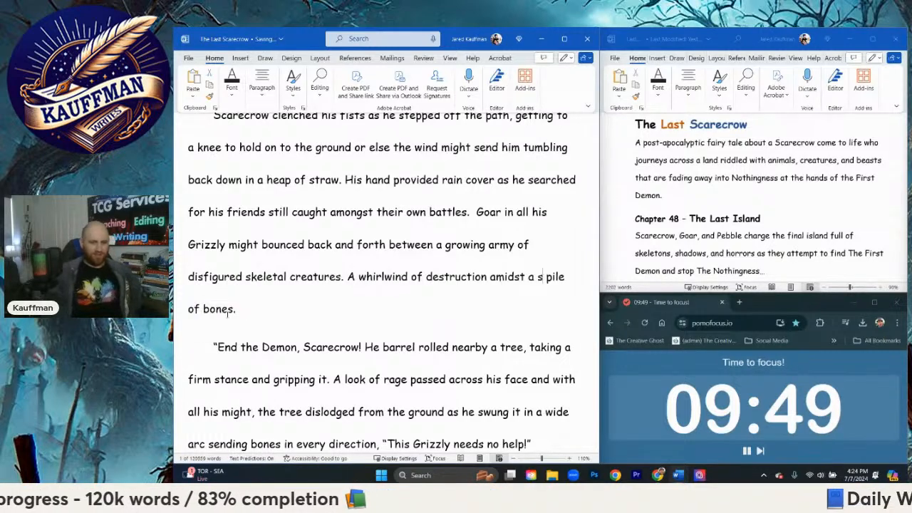
text(n ever)
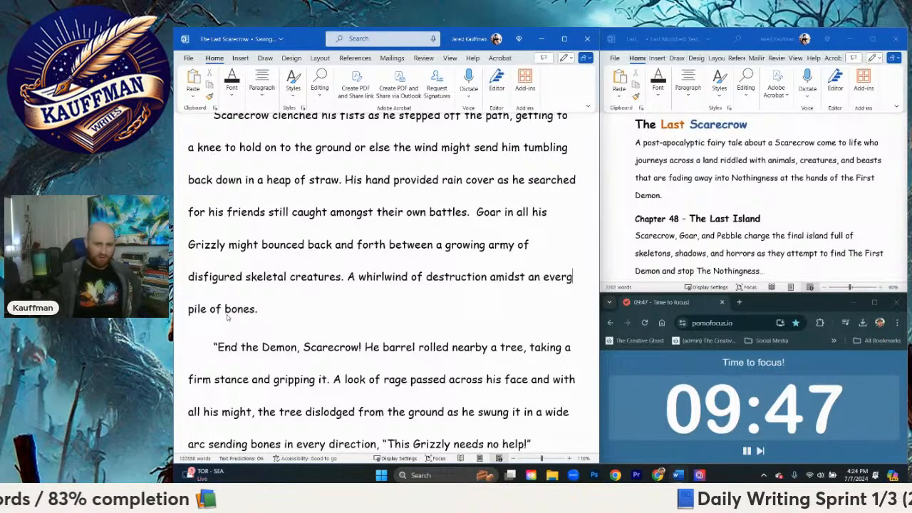
text( growing)
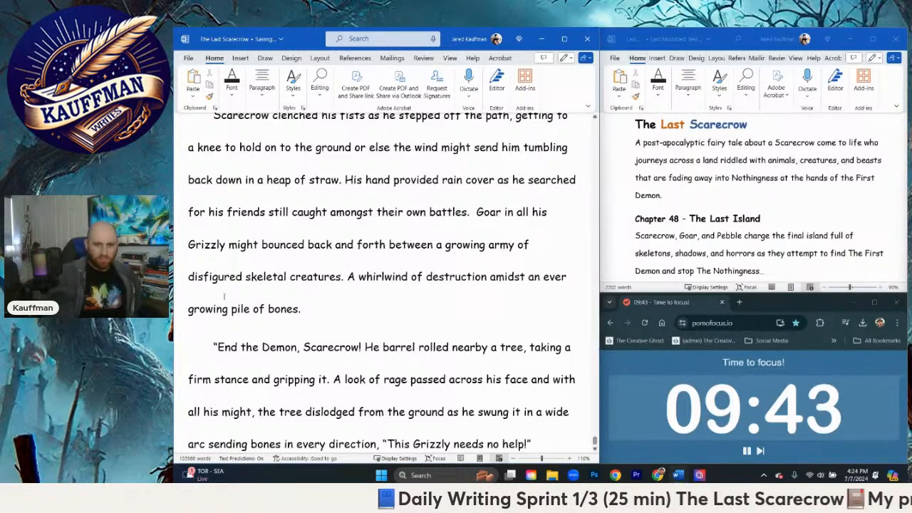
Step: Start a new paragraph after Goar's closing line "This Grizzly needs no help!"
scroll(464, 322, down, 1)
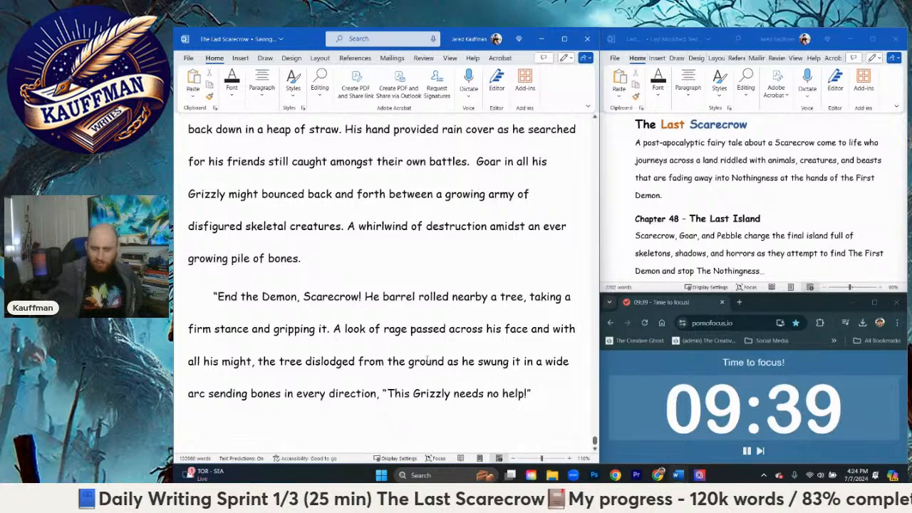
scroll(451, 355, down, 1)
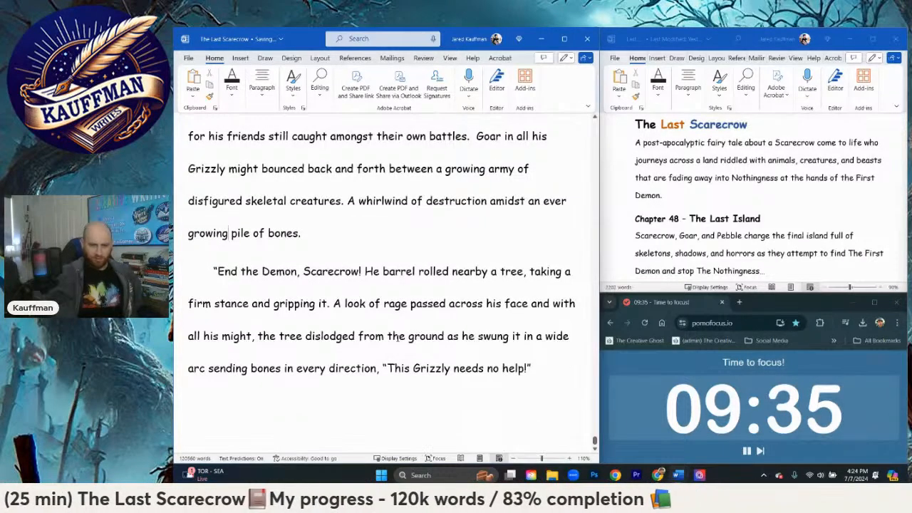
scroll(397, 336, down, 4)
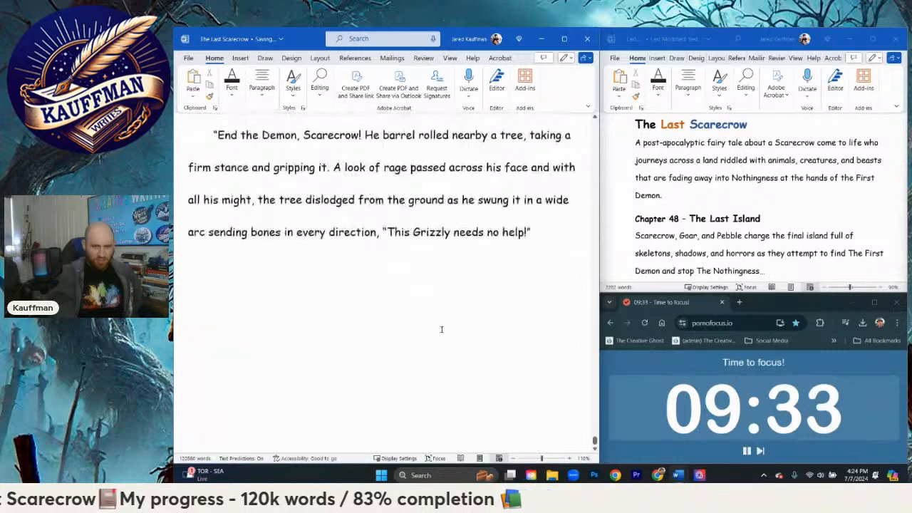
scroll(441, 329, up, 1)
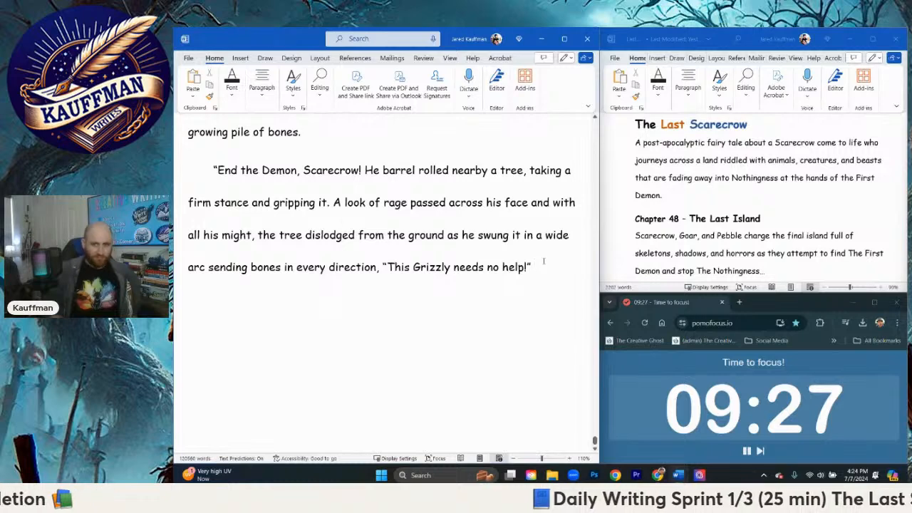
key(Return)
text(Pe)
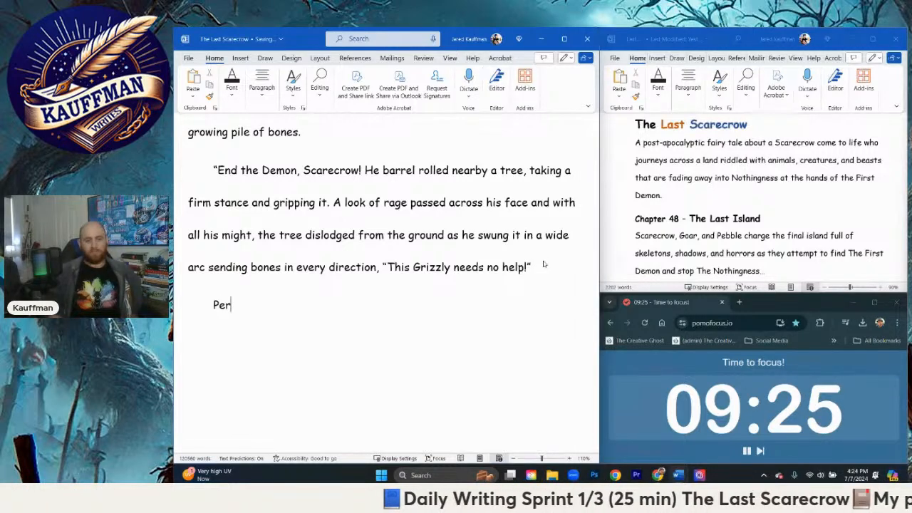
text(bble )
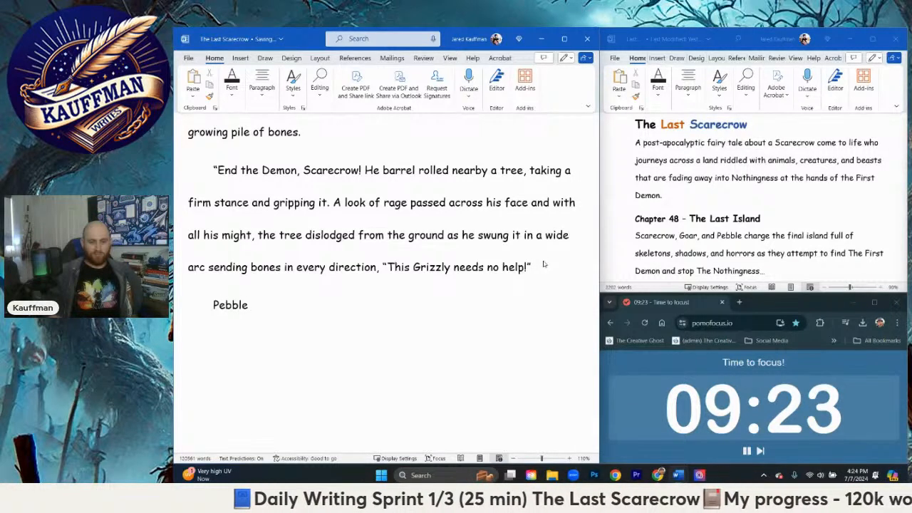
text(flew)
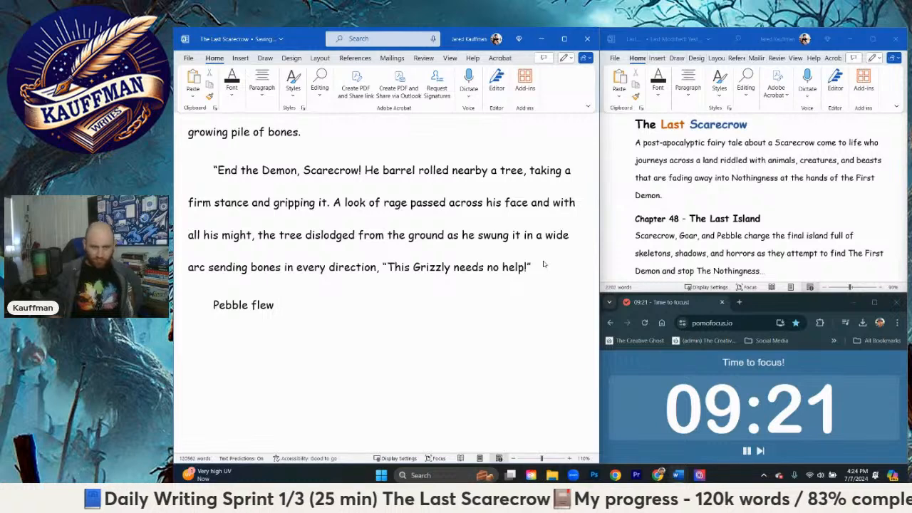
text( past S)
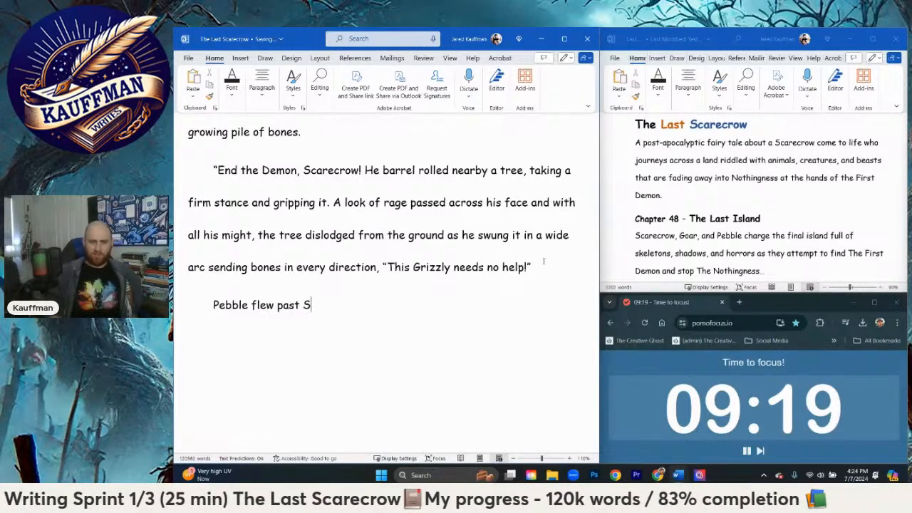
text(carecrow)
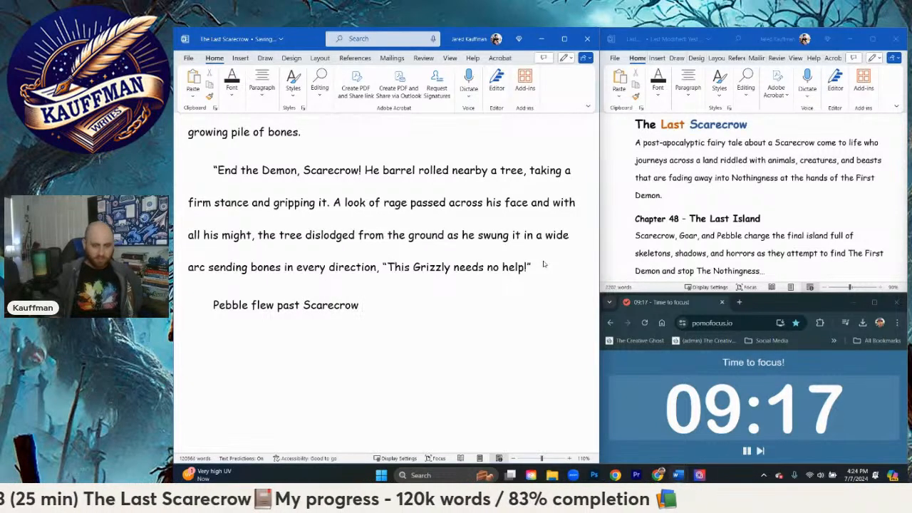
key(BackSpace)
key(BackSpace)
key(BackSpace)
key(BackSpace)
key(BackSpace)
key(BackSpace)
key(BackSpace)
key(BackSpace)
key(BackSpace)
key(BackSpace)
key(BackSpace)
key(BackSpace)
key(BackSpace)
key(BackSpace)
key(BackSpace)
key(BackSpace)
key(BackSpace)
key(BackSpace)
key(BackSpace)
key(BackSpace)
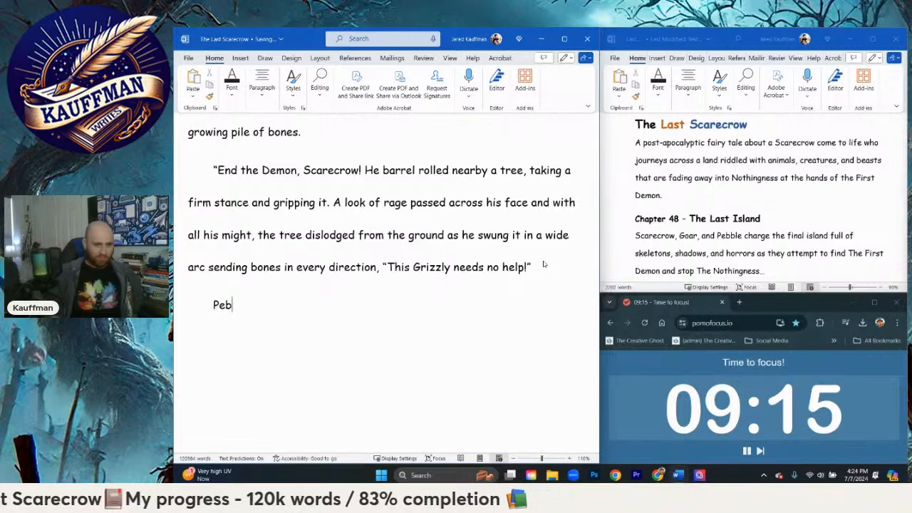
Step: Begin the new paragraph with "Scarecrow turned around just in time to"
text(Scarecrow)
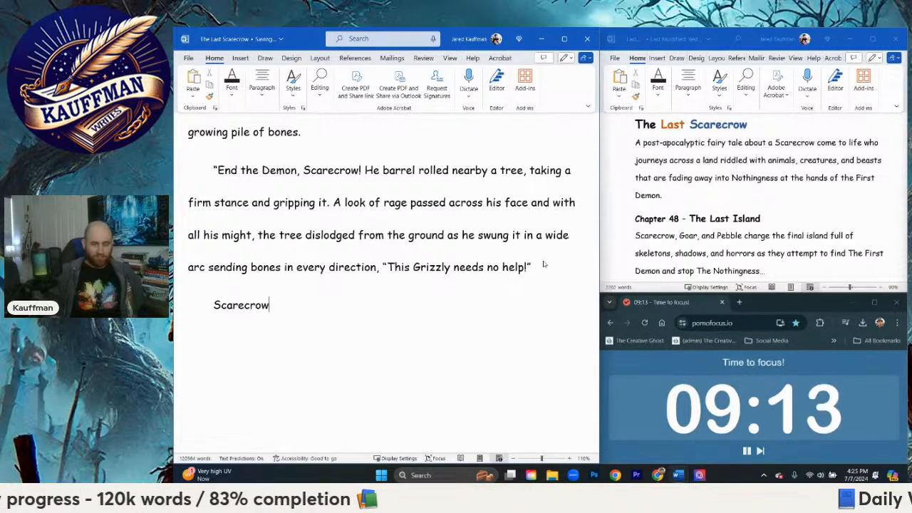
text( nodded,)
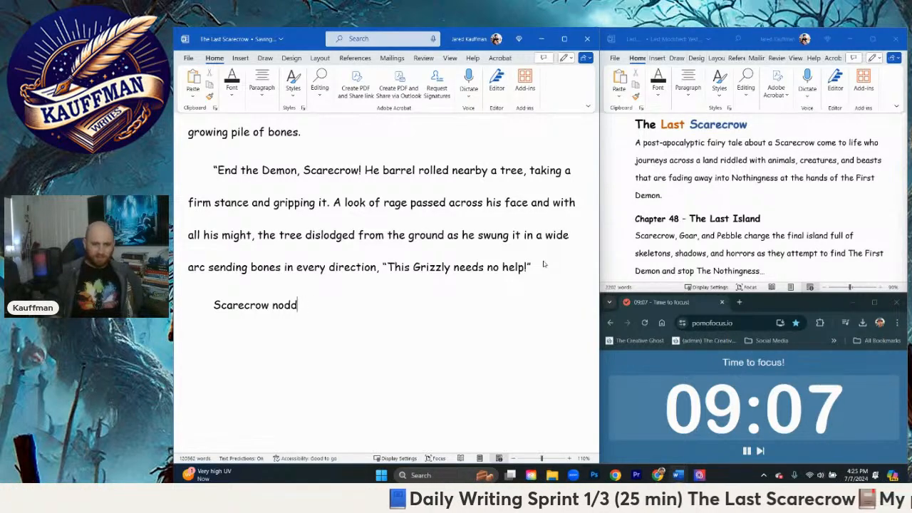
key(BackSpace)
key(BackSpace)
key(BackSpace)
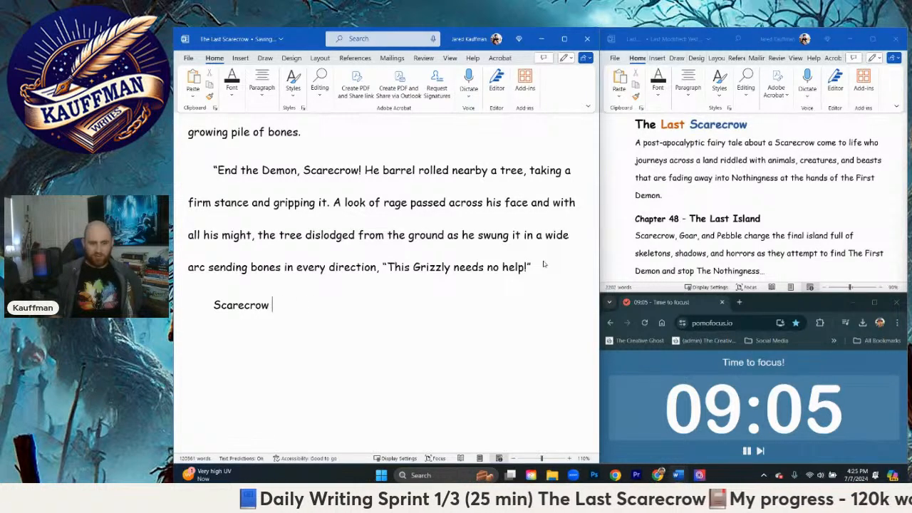
text(turned around j)
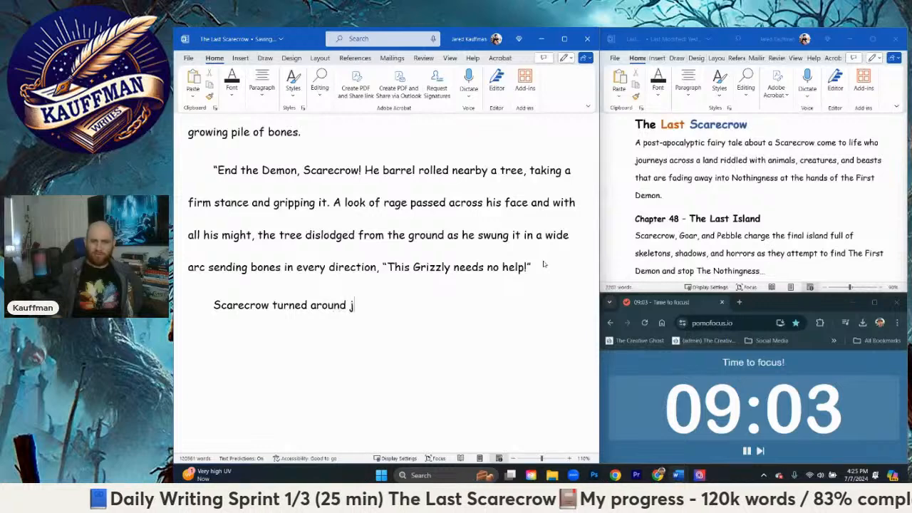
text(ust in time to f)
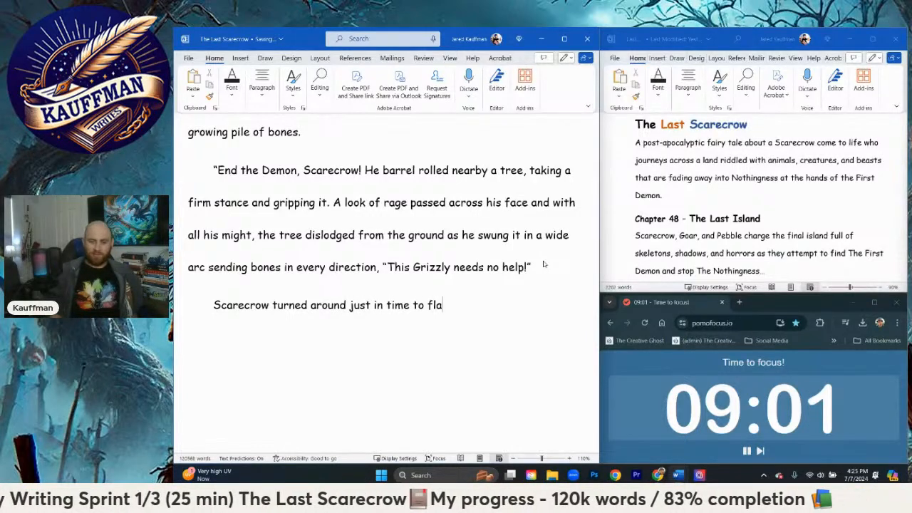
text(la)
Step: Continue Scarecrow's sentence with "fall flat to the ground as Pebble zipped past him"
key(BackSpace)
key(BackSpace)
key(BackSpace)
text(fall fla)
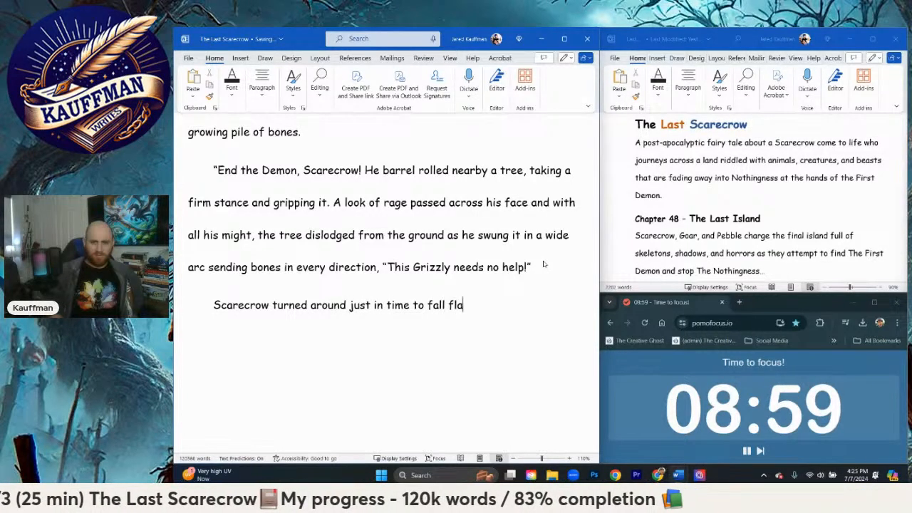
text(t to the ground as P)
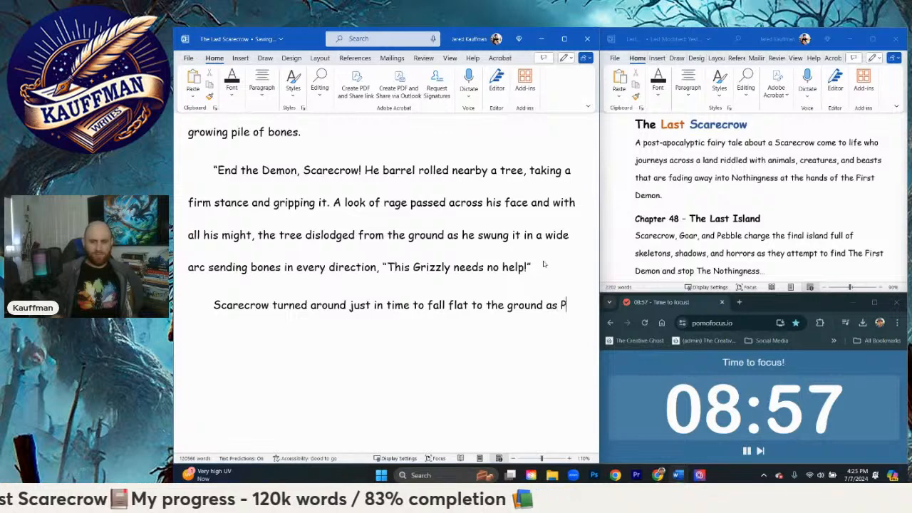
text(ebble zipped past him)
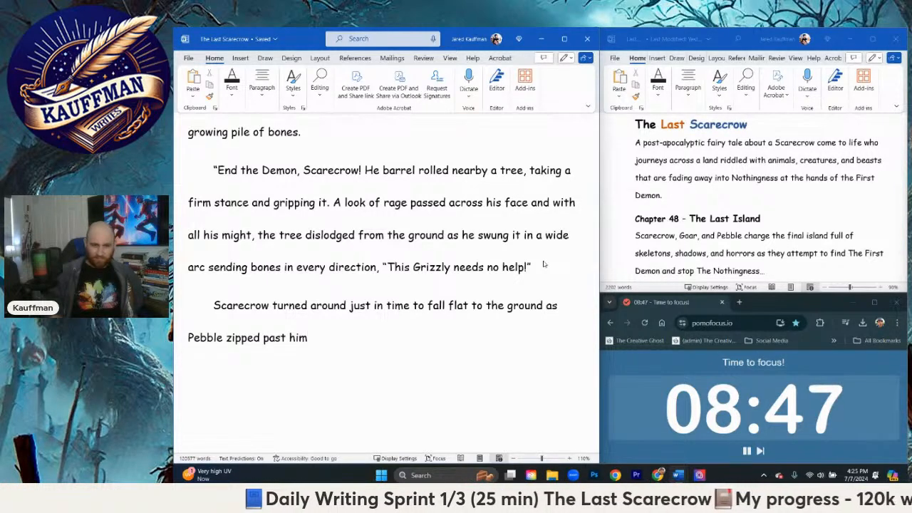
text(,)
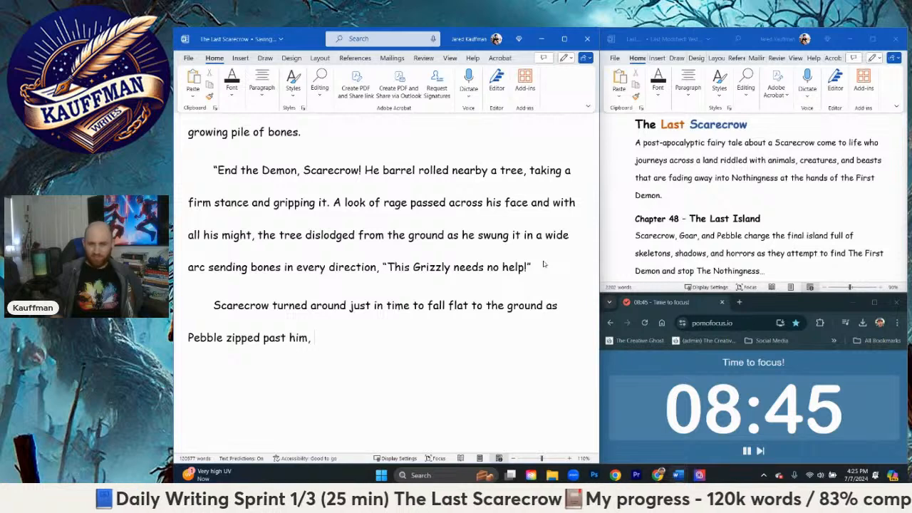
key(BackSpace)
text(. He r)
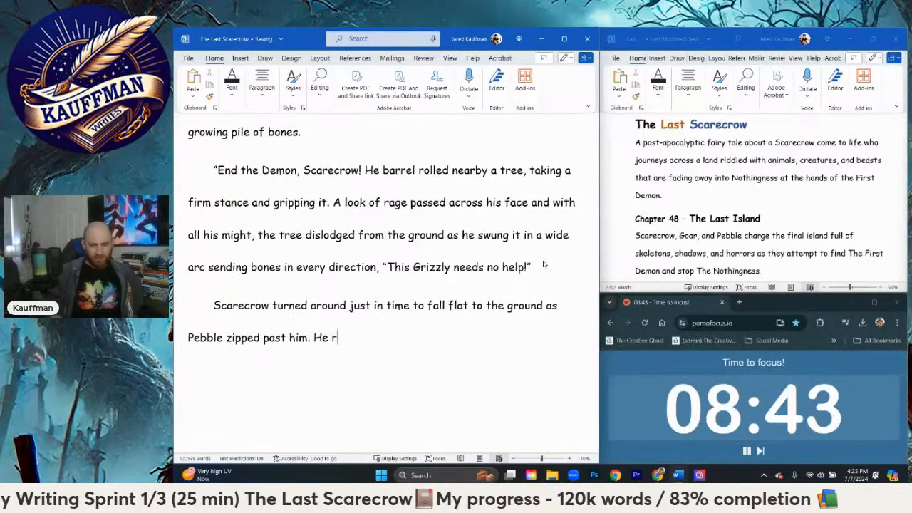
Step: End the "Pebble zipped past him" sentence with a period and add "He pulled his hat off and swung it in a wide arc"
key(BackSpace)
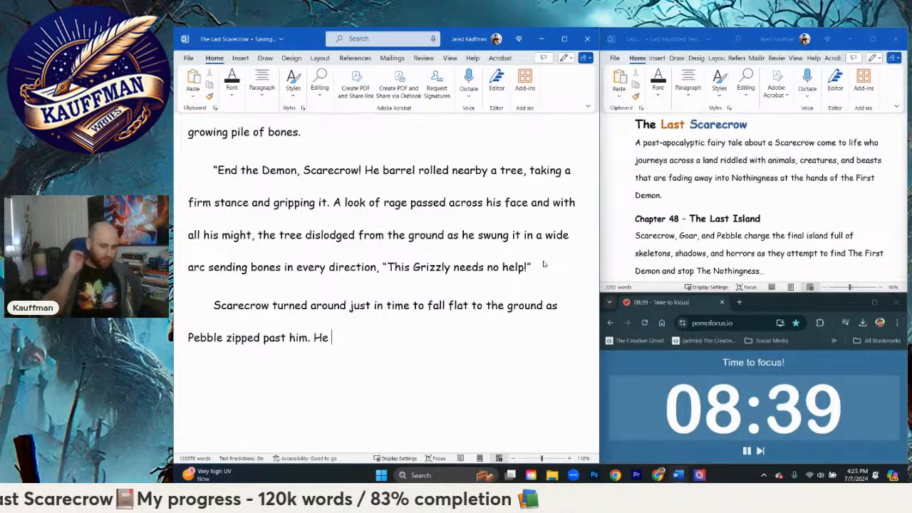
text(pulled)
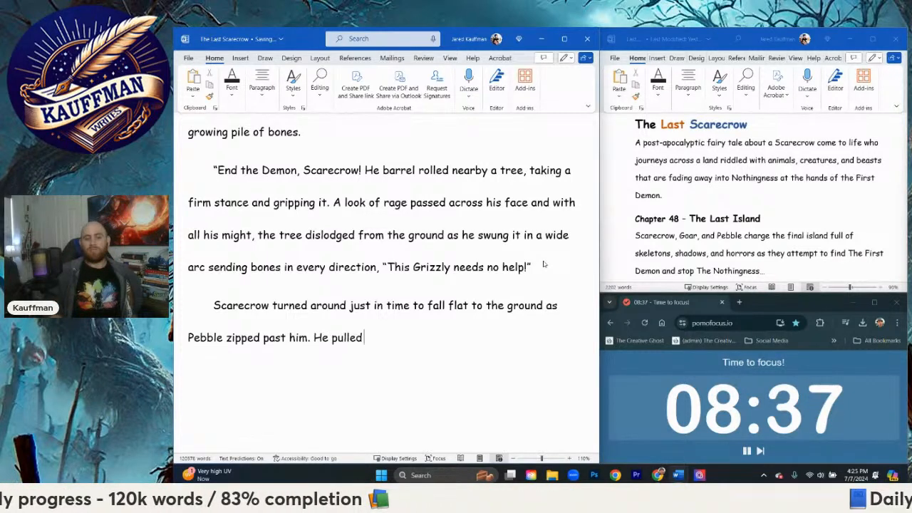
text( his hat off )
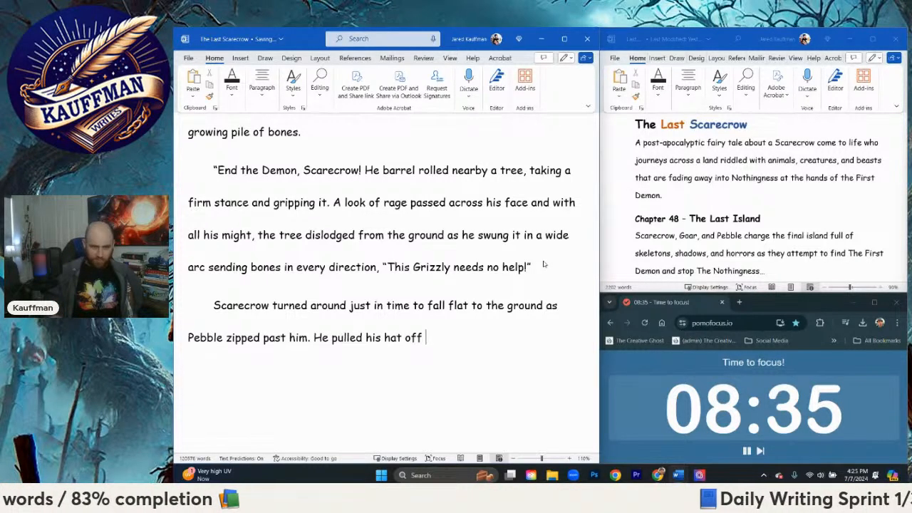
text(and swung it in a)
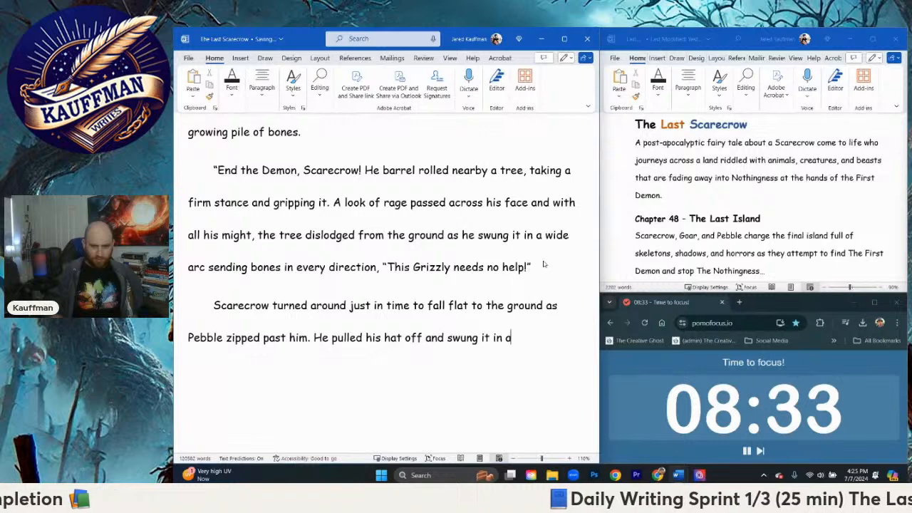
text( wide arc a)
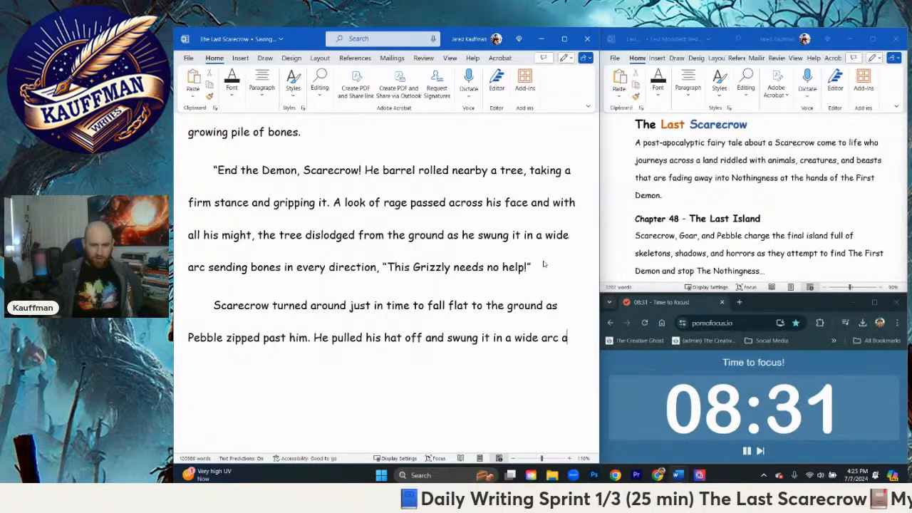
text(s)
key(BackSpace)
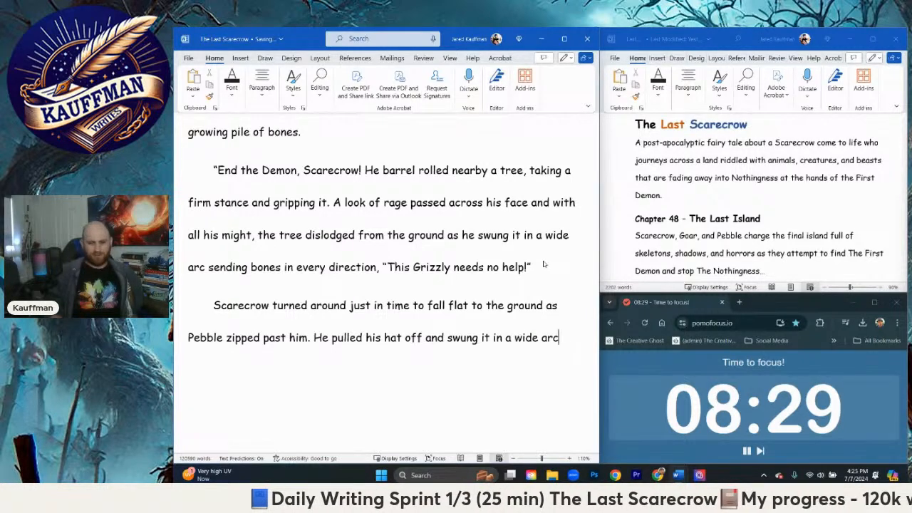
Step: Continue the hat-swinging sentence with ", managing to catch one of the"
text(, managing to )
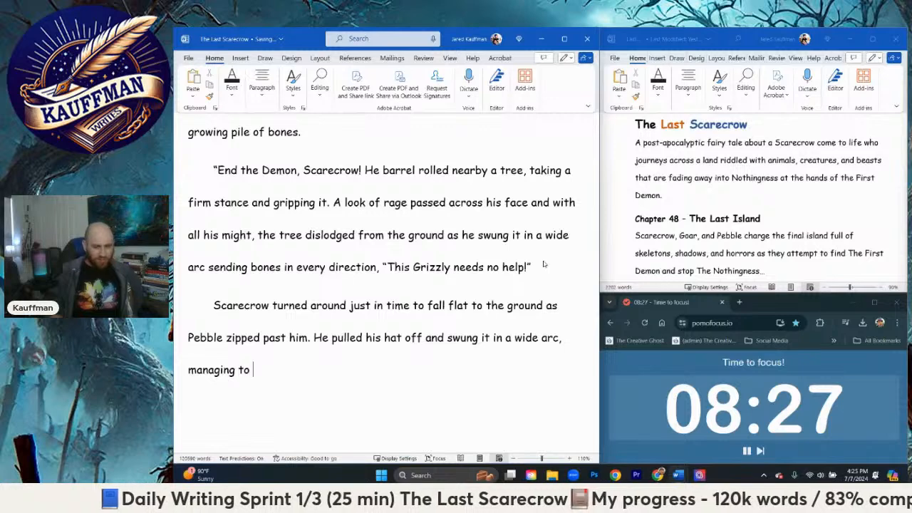
text(catch one)
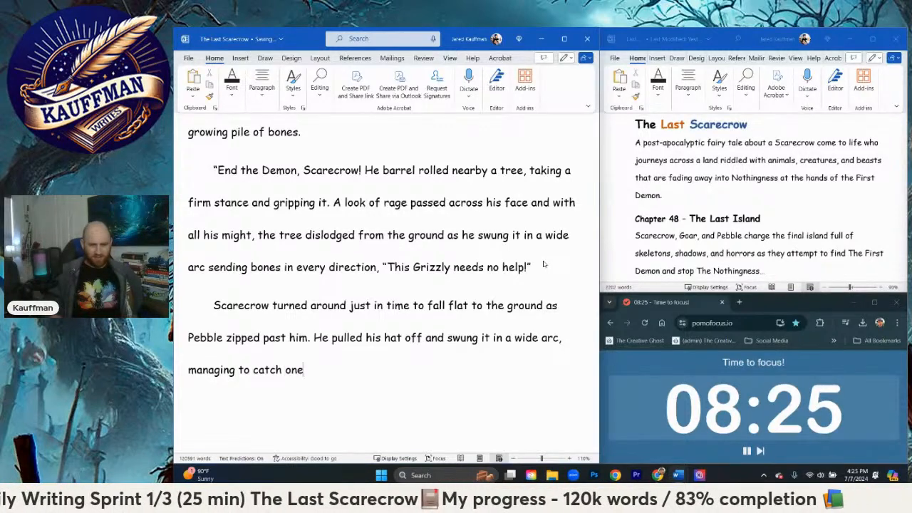
text( of the shado)
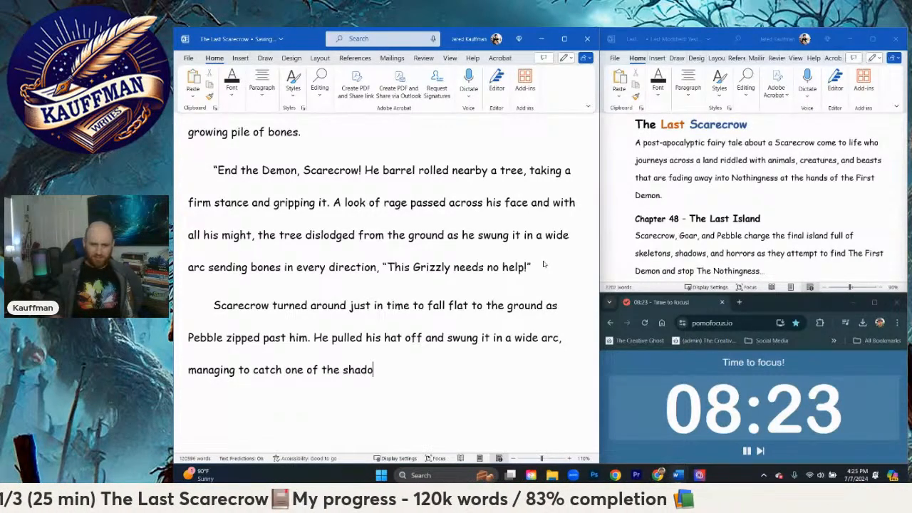
text(wed b)
key(BackSpace)
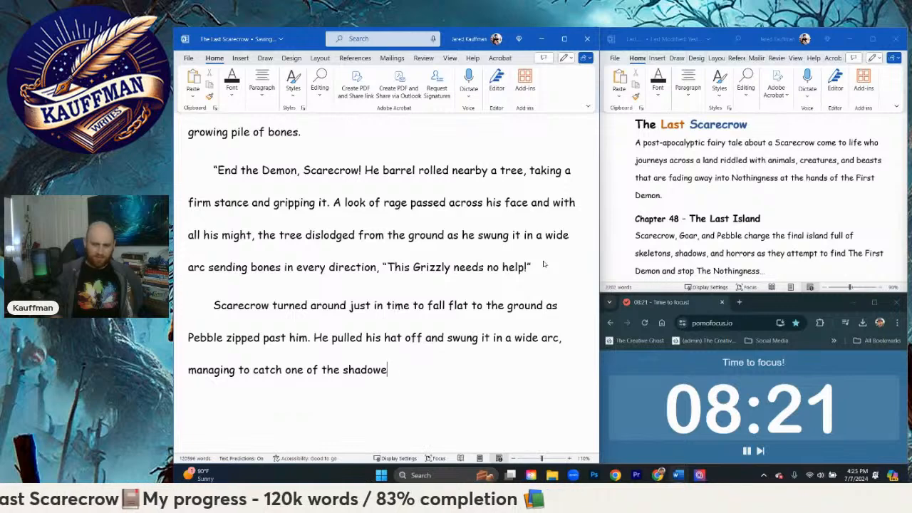
key(BackSpace)
key(BackSpace)
key(BackSpace)
key(BackSpace)
key(BackSpace)
key(BackSpace)
key(BackSpace)
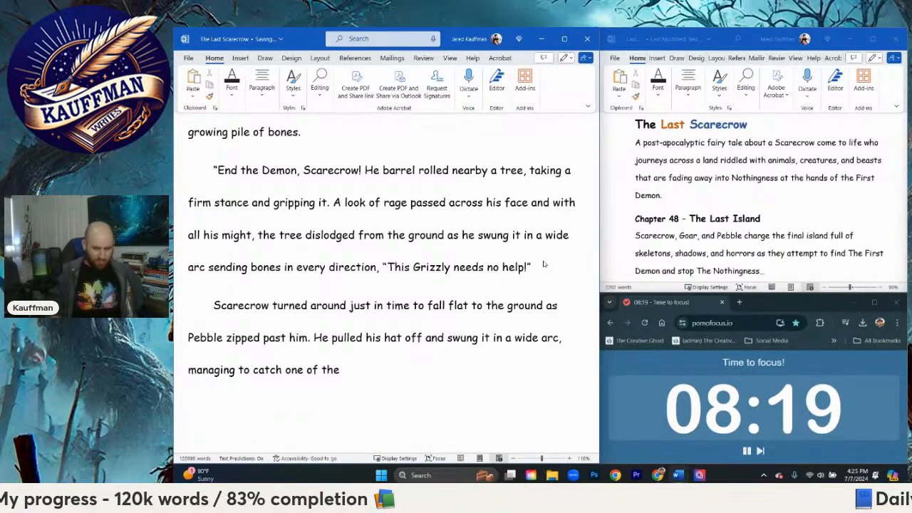
Step: Extend the sentence with "now six shadowed bird creatures which flew past"
text(man)
key(BackSpace)
key(BackSpace)
key(BackSpace)
text(now )
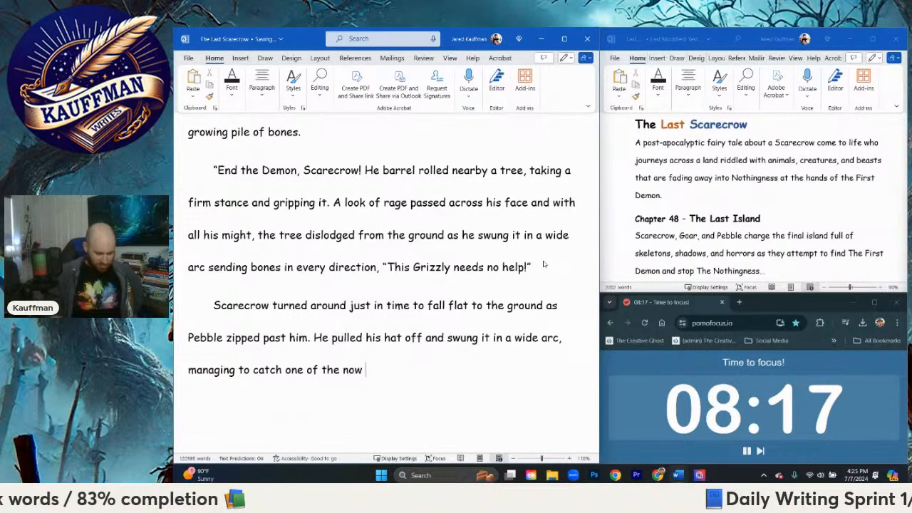
text(six shadowed b)
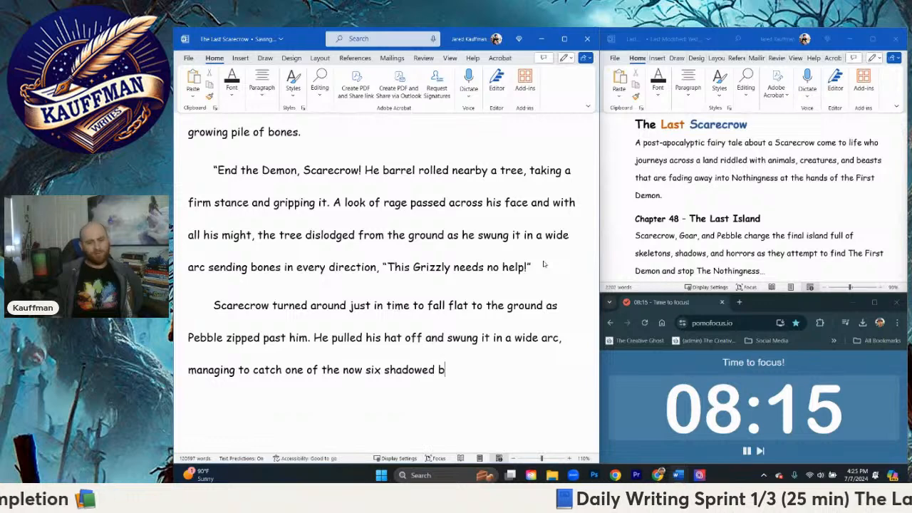
text(i8rd)
key(BackSpace)
key(BackSpace)
key(BackSpace)
text(rd)
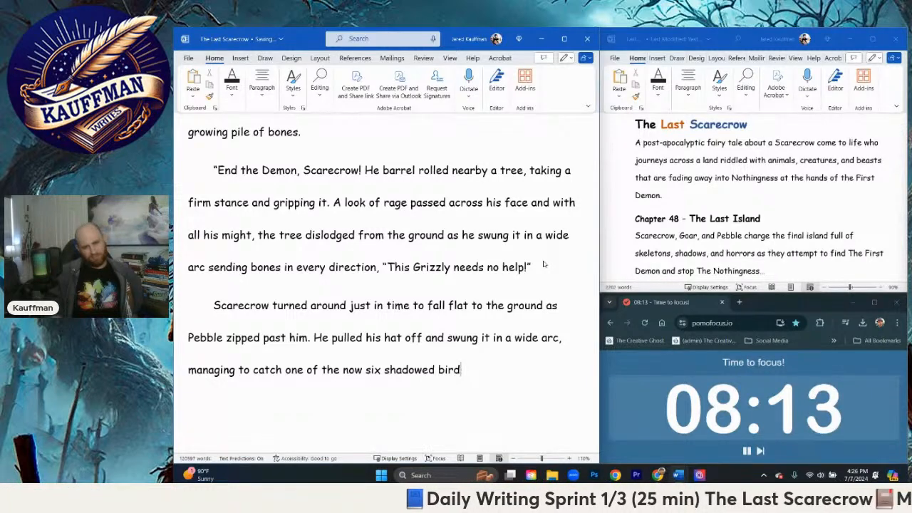
text(s creatures whi)
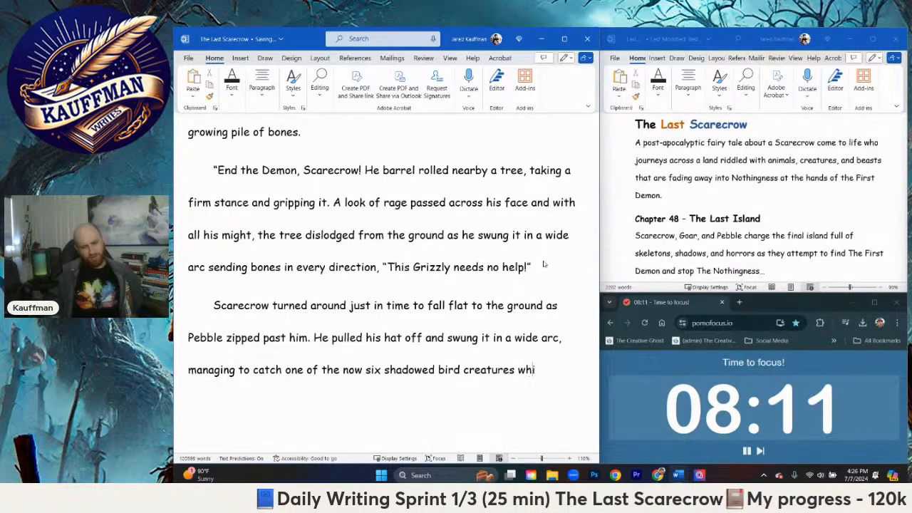
text(ch flew past. T)
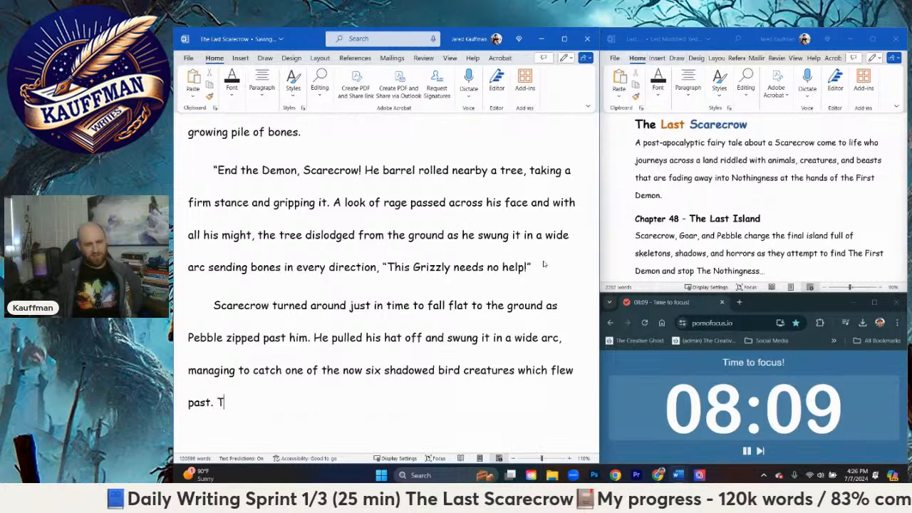
text(he sh)
Step: Continue after "which flew past" in the same sentence with ", the thing dispersing"
key(BackSpace)
key(BackSpace)
key(BackSpace)
key(BackSpace)
key(BackSpace)
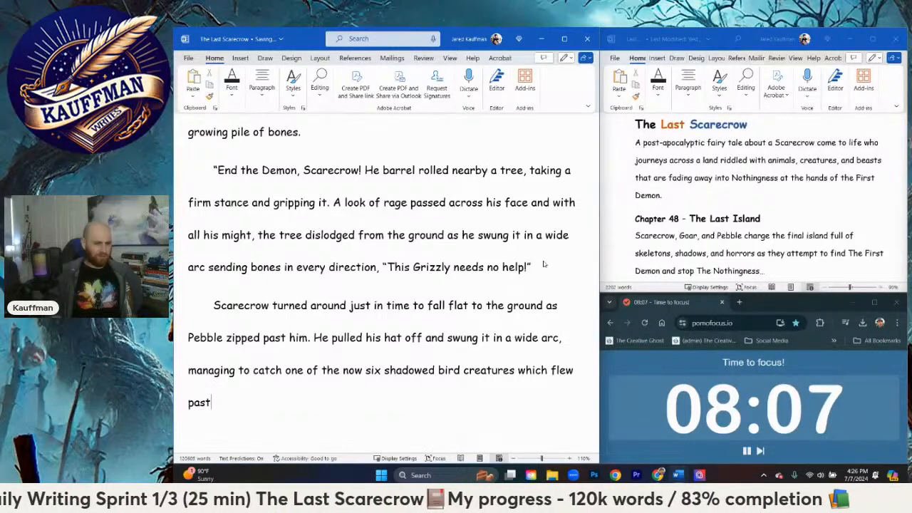
text(, the c)
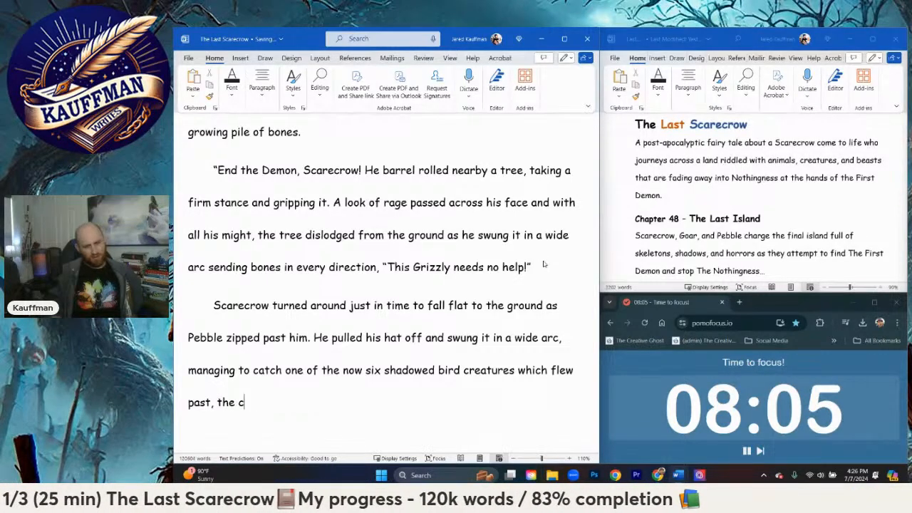
key(BackSpace)
text(thing dis)
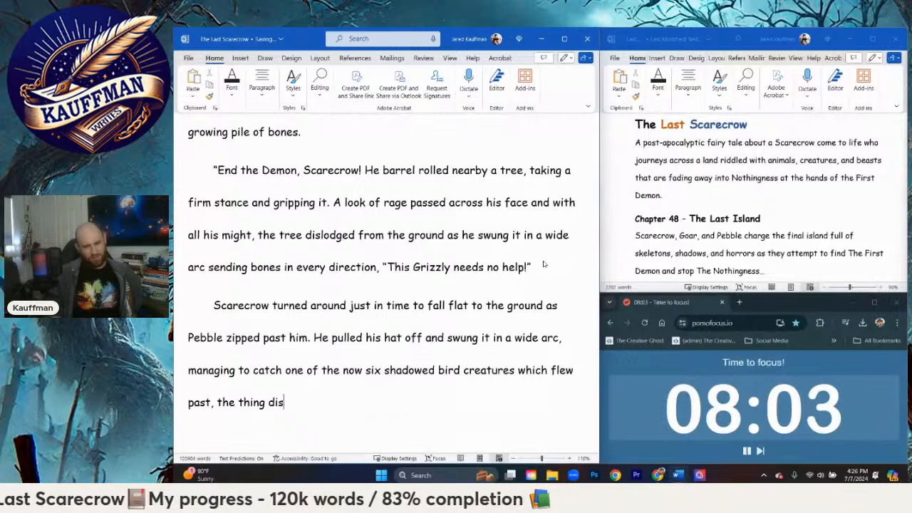
text(persing )
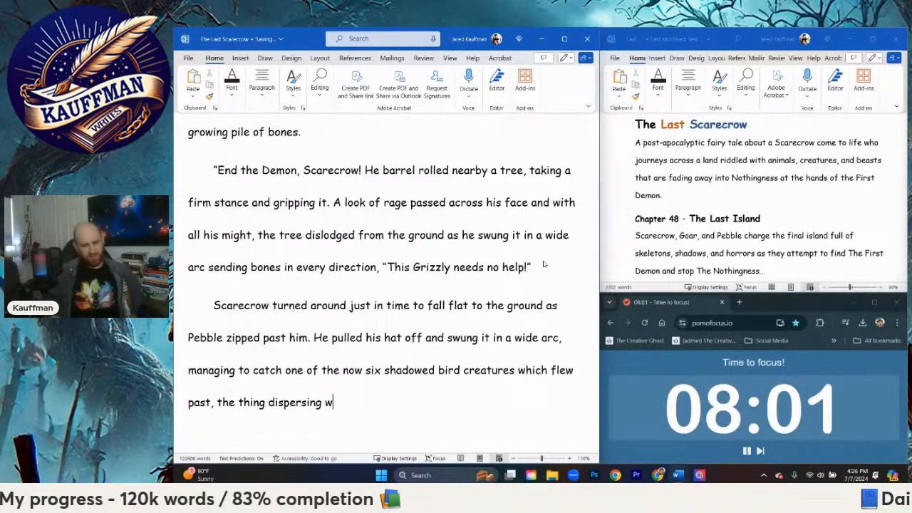
text(into the)
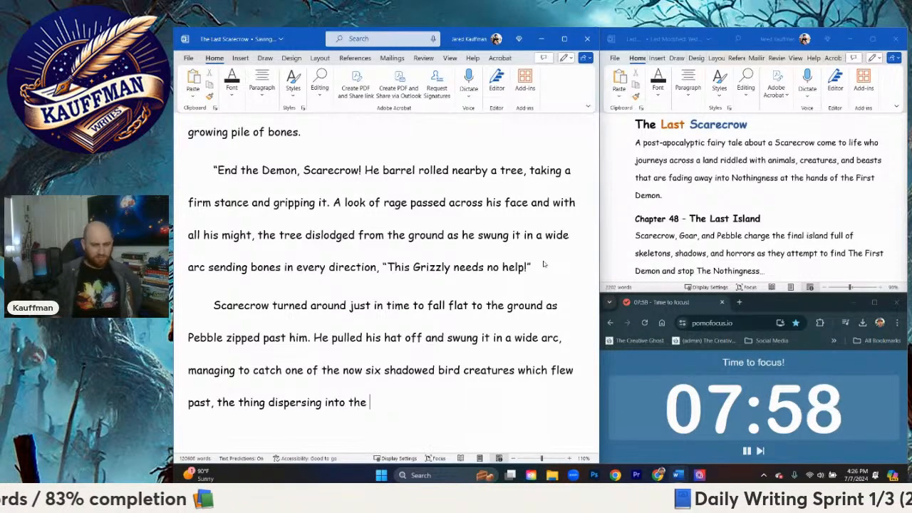
Step: Complete the clause about the dispersing creature with "into nothing within his hat"
key(BackSpace)
key(BackSpace)
text(nothing a)
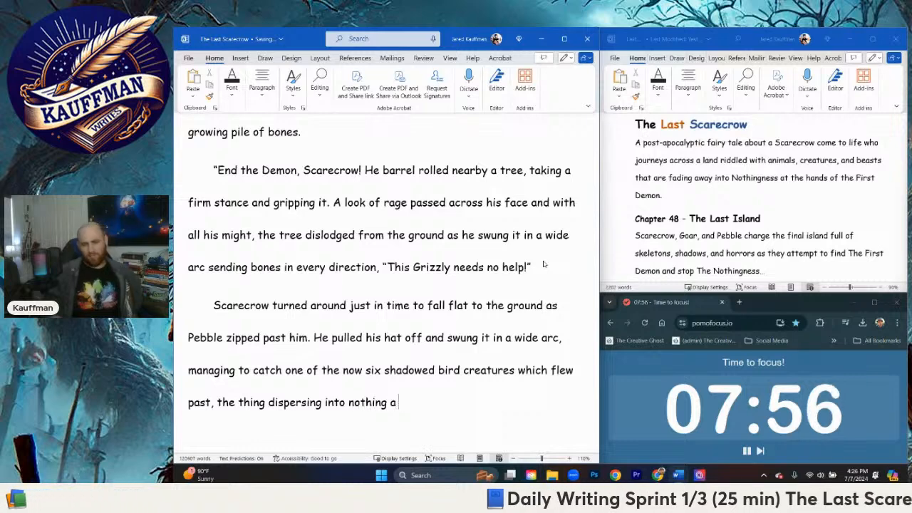
key(BackSpace)
text(within )
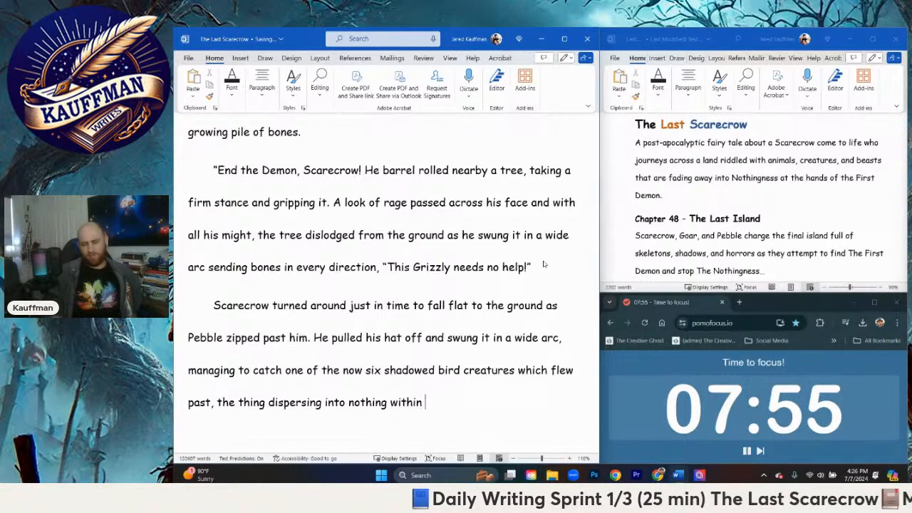
text(his hat. Scarecrow)
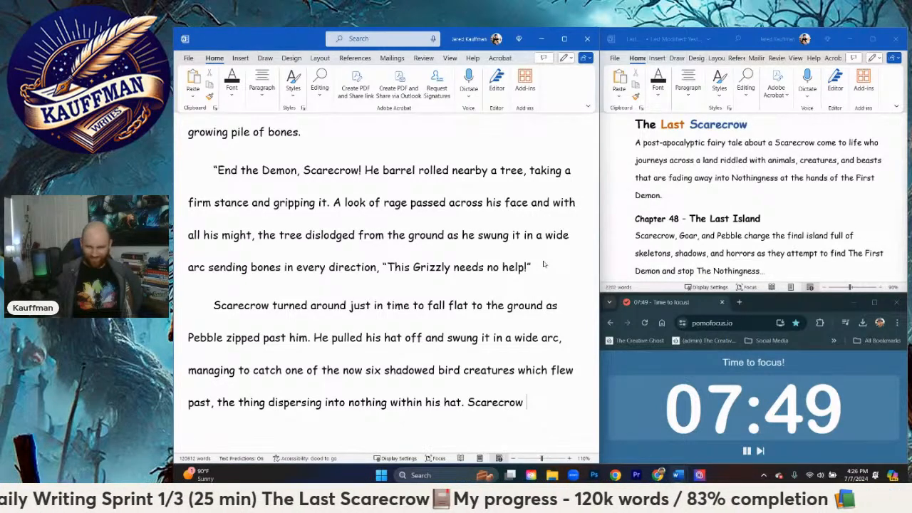
key(BackSpace)
key(BackSpace)
key(BackSpace)
key(BackSpace)
key(BackSpace)
key(BackSpace)
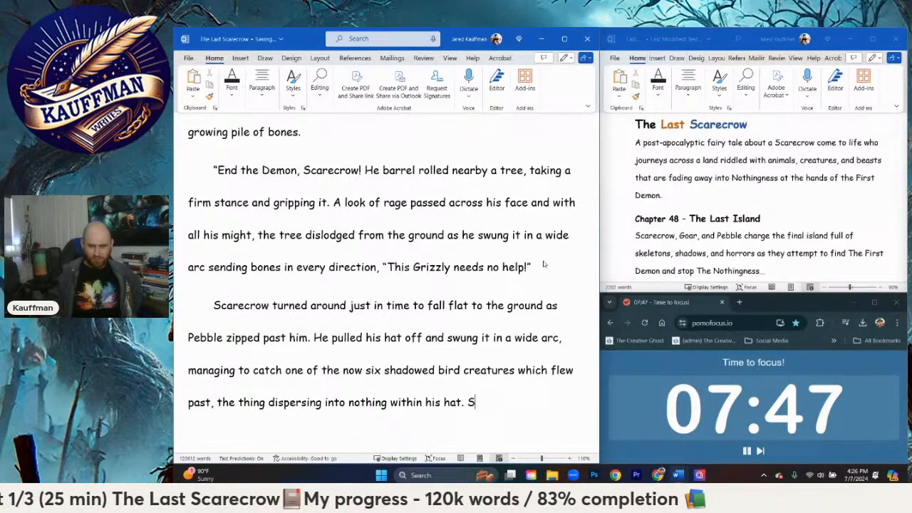
key(BackSpace)
key(BackSpace)
Step: Add Scarecrow's dialogue after "within his hat": ", "Pebble, I'm coming," He called out"
text(, "Pebbl)
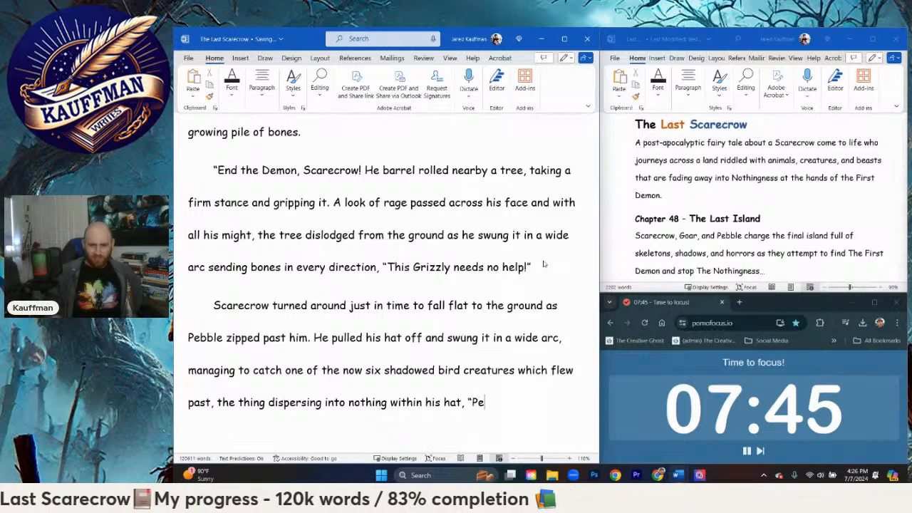
text(e, I'm coming)
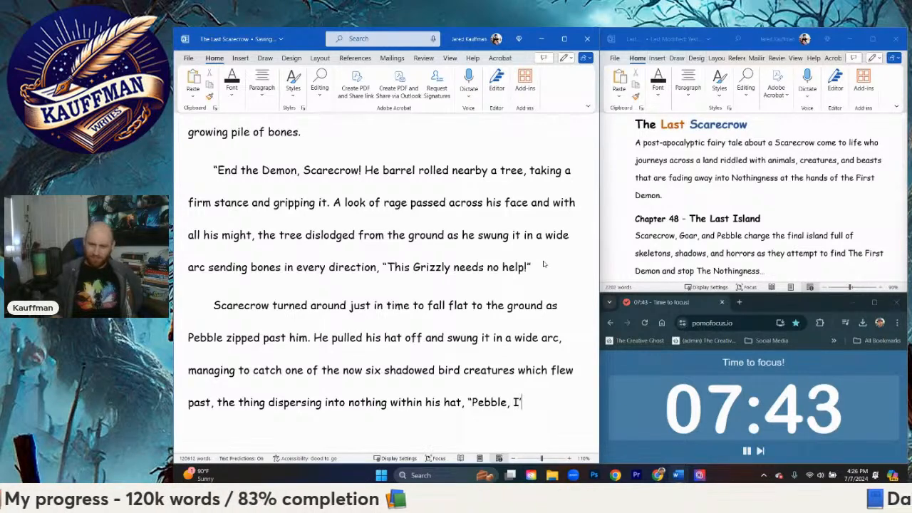
text(," He called )
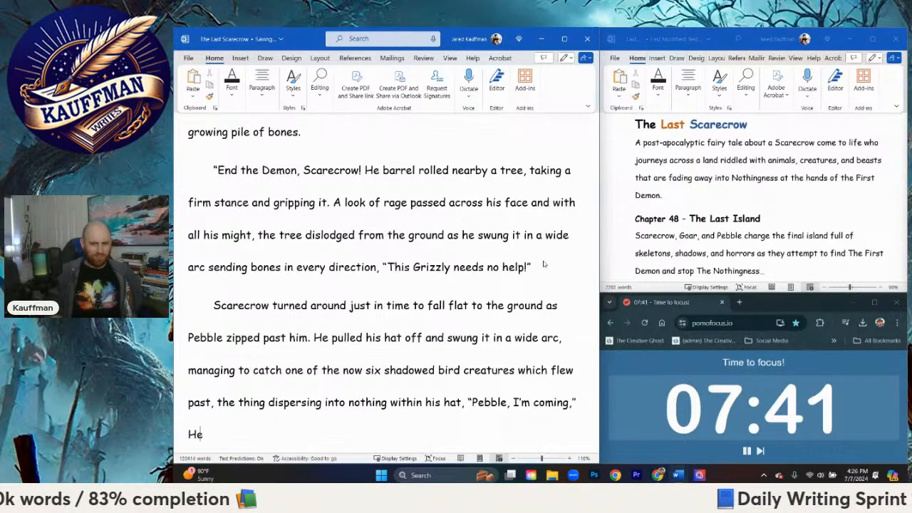
text(out as)
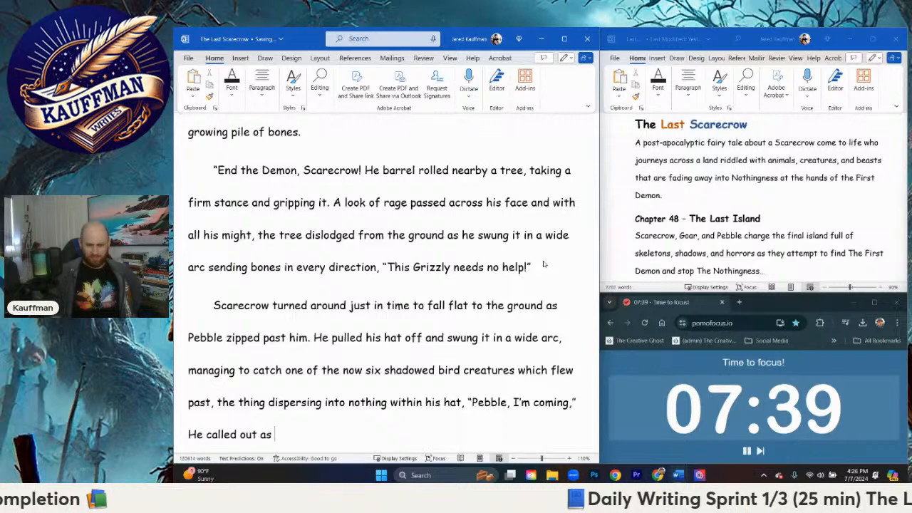
key(BackSpace)
key(BackSpace)
Step: Replace "as" after "He called out" with "starting to pull himself up and analyze"
text(stari)
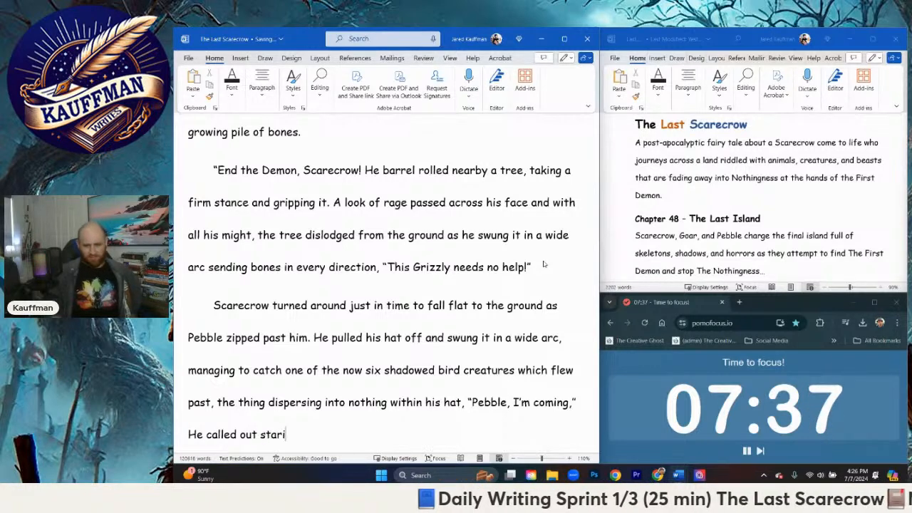
text(tn gt)
key(BackSpace)
key(BackSpace)
key(BackSpace)
text(ng)
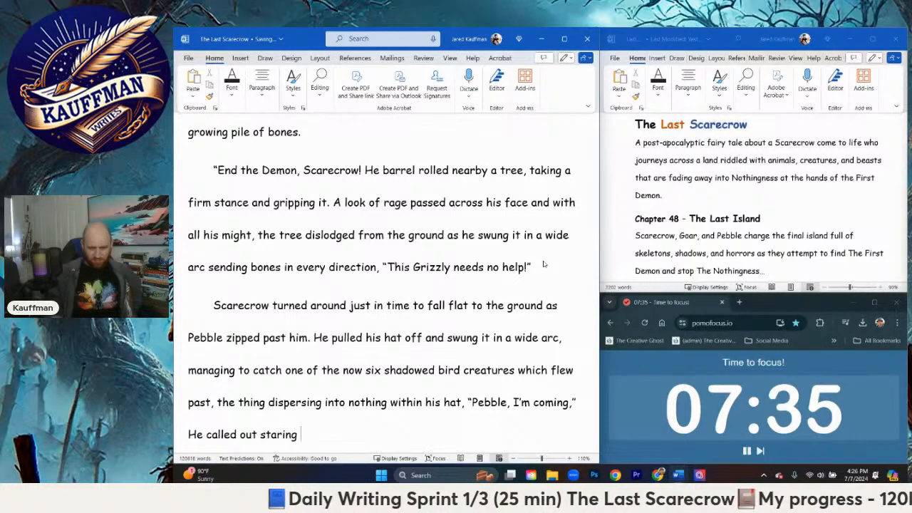
key(BackSpace)
key(BackSpace)
key(BackSpace)
key(BackSpace)
text(ting)
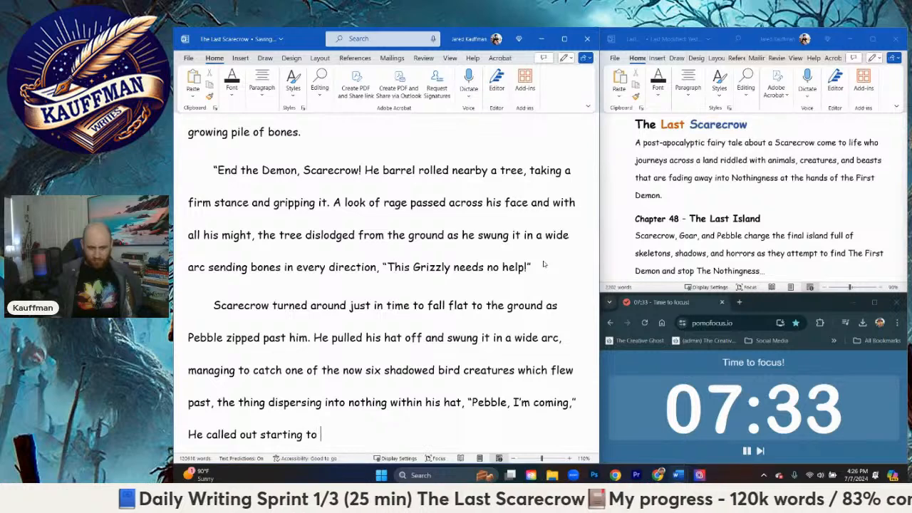
text( to pull h)
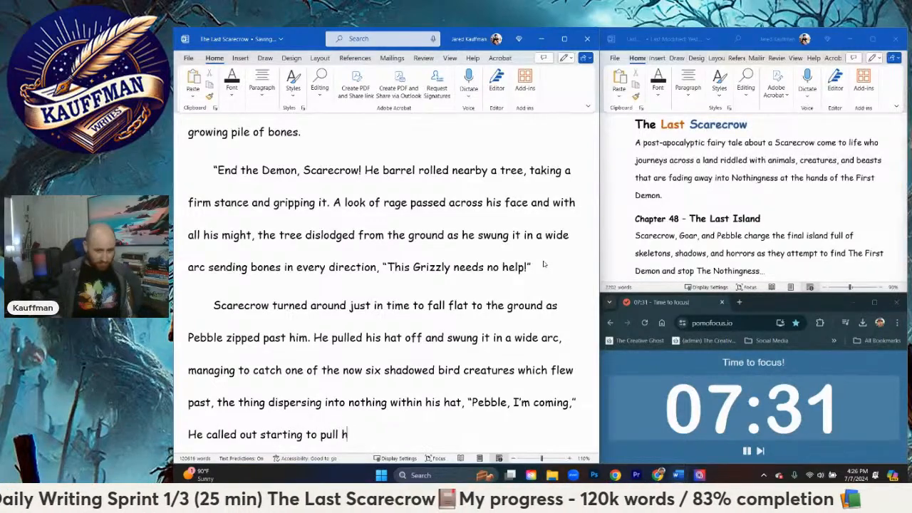
text(imself up and analyze)
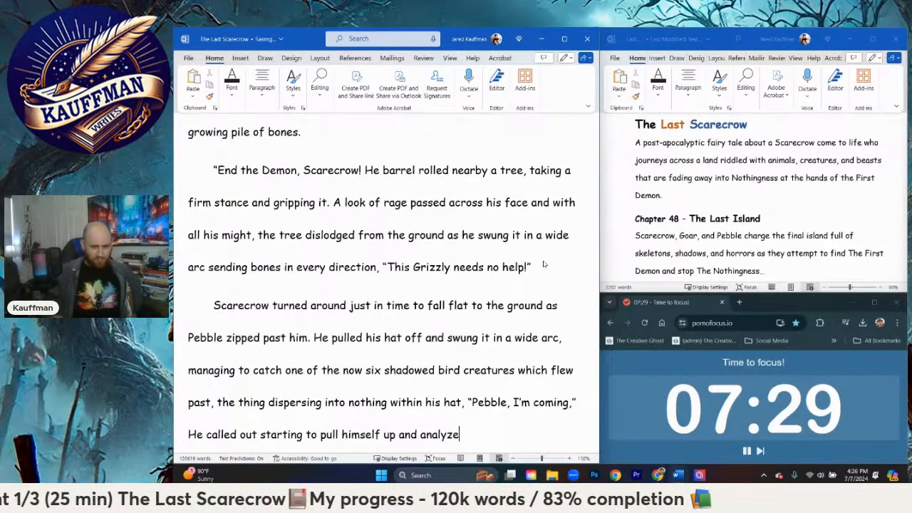
text( how to p)
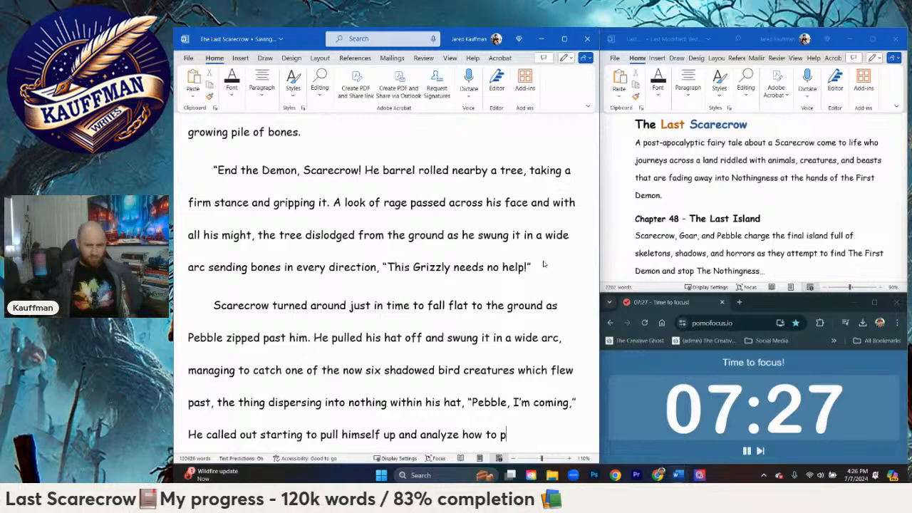
text(rovide her assistanc)
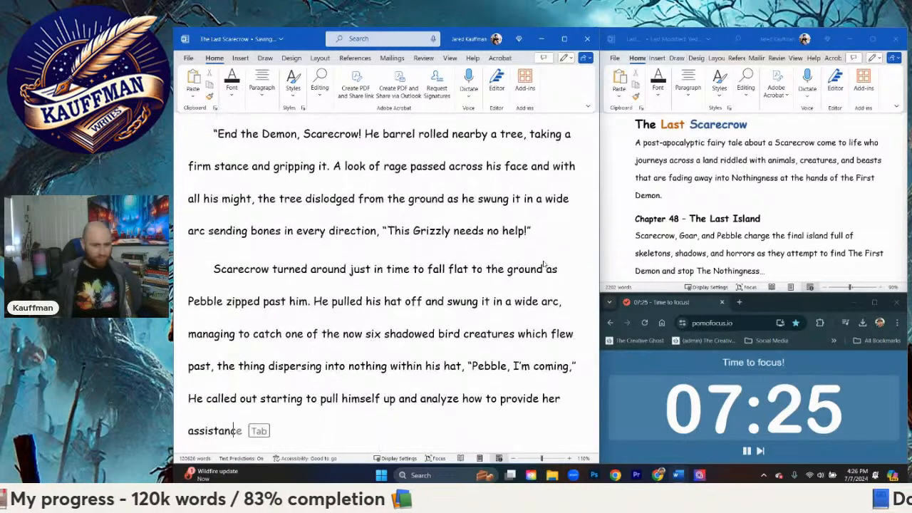
text(e.)
Step: Start a new paragraph below "assistance." with Pebble's one-word reply "Dumb," in quotation marks
key(Return)
text(")
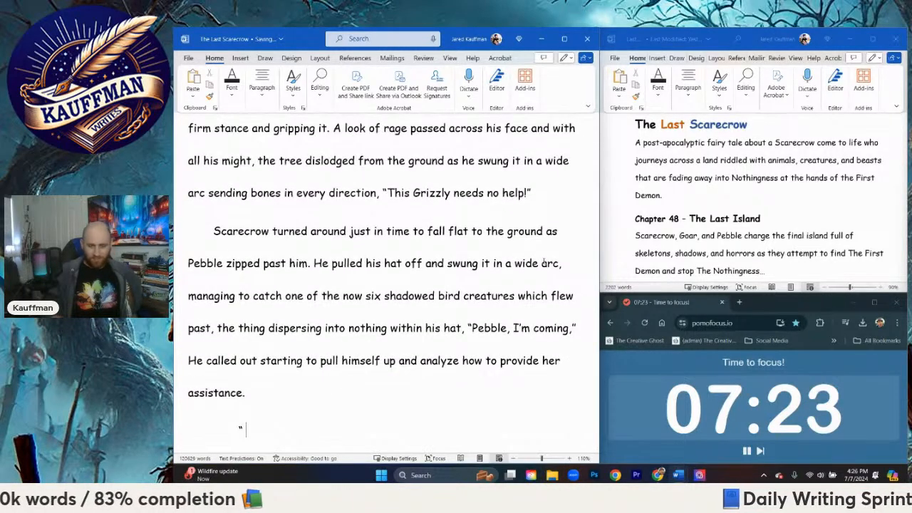
key(BackSpace)
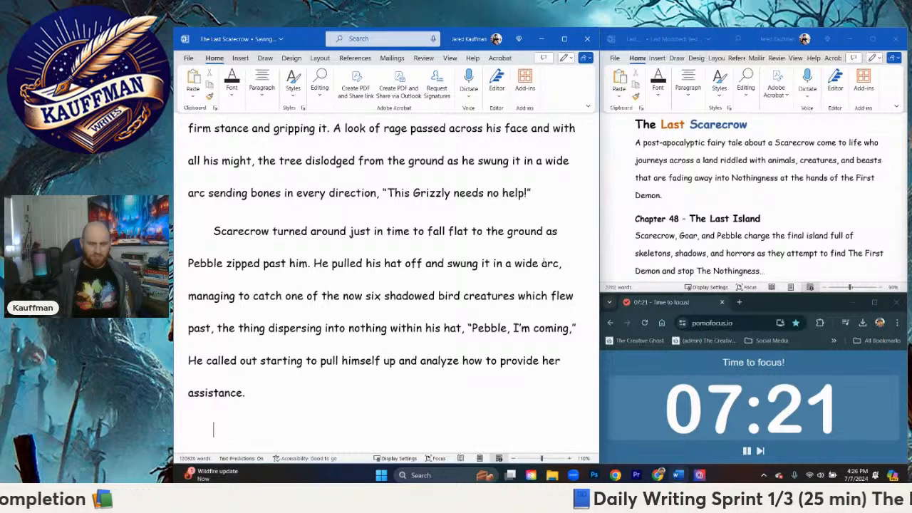
text("Dumb Scare)
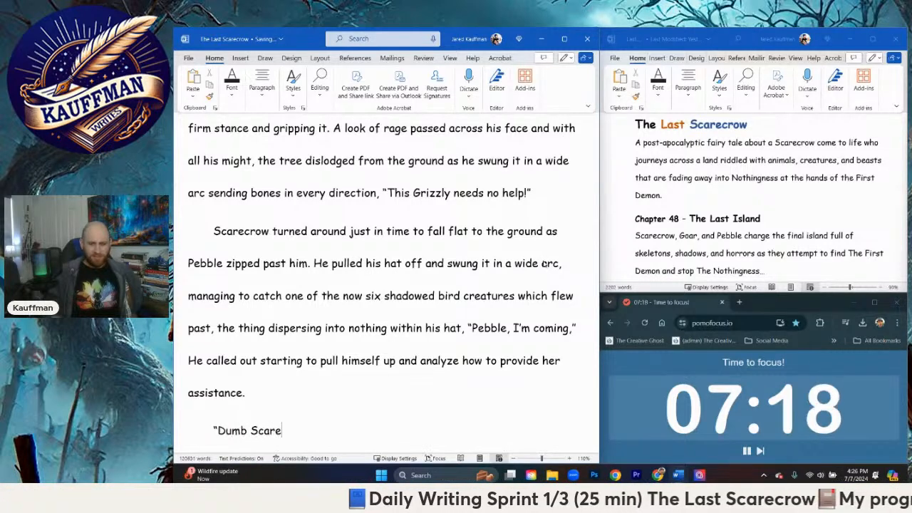
key(BackSpace)
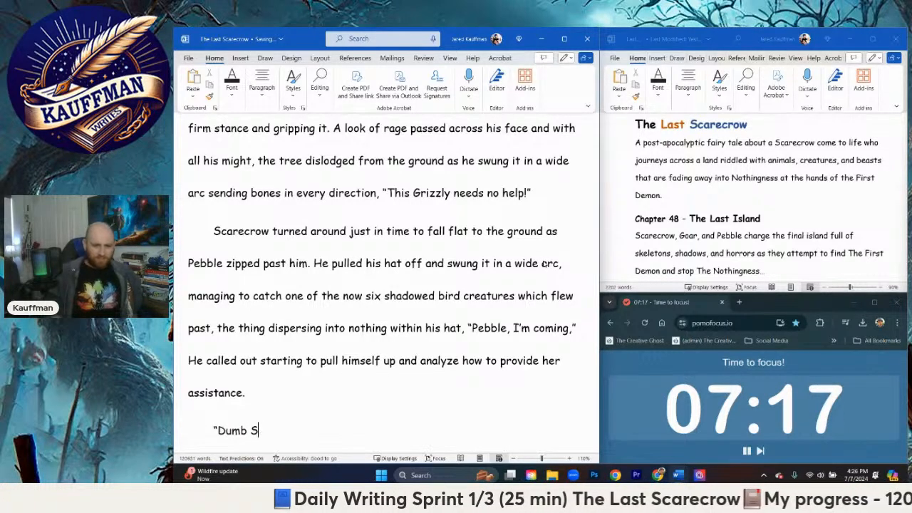
key(BackSpace)
key(BackSpace)
text(...”)
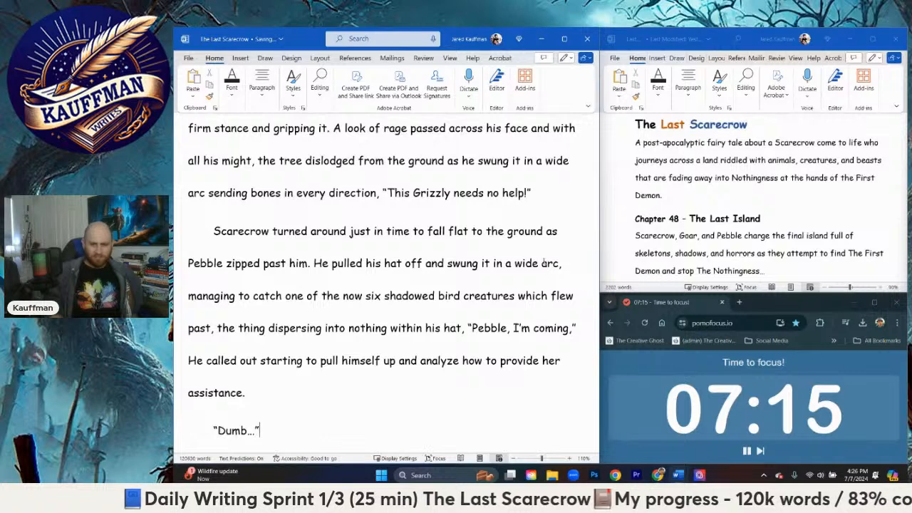
key(BackSpace)
key(BackSpace)
key(BackSpace)
text(b,")
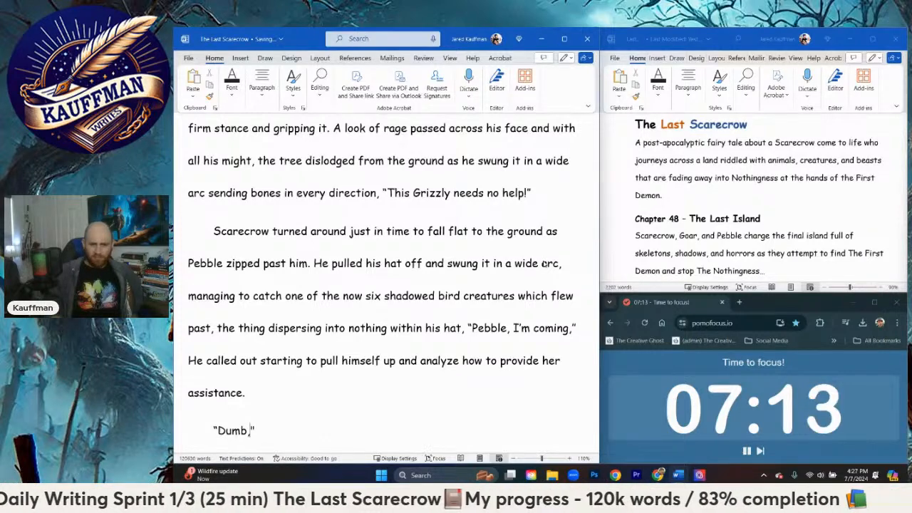
text( S)
Step: Follow the "Dumb," dialogue with the narration "Pebble rounded a tree disappearing into the bushes and"
key(BackSpace)
text(Peb)
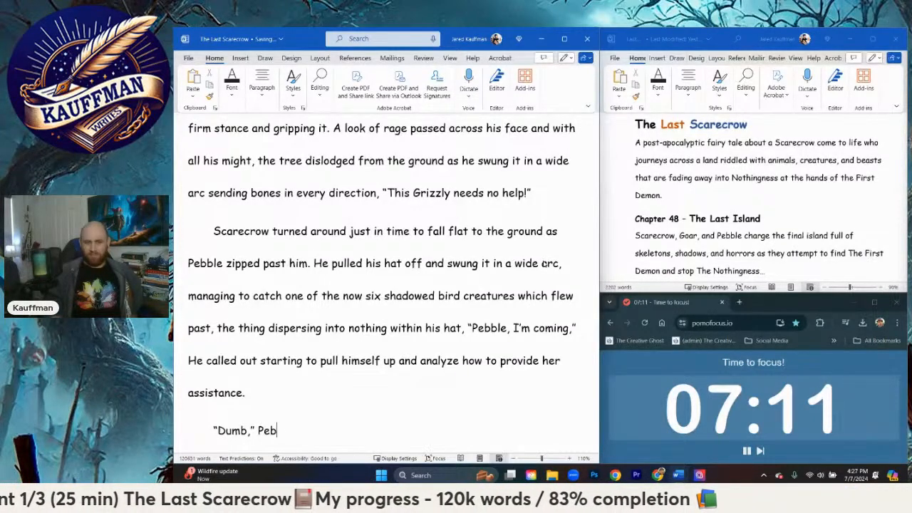
text(ble rounded a t)
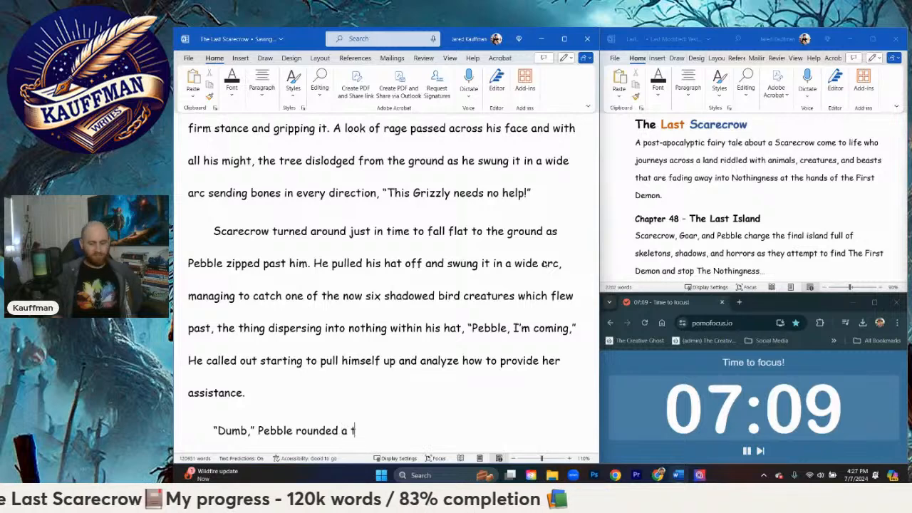
text(ree disappe)
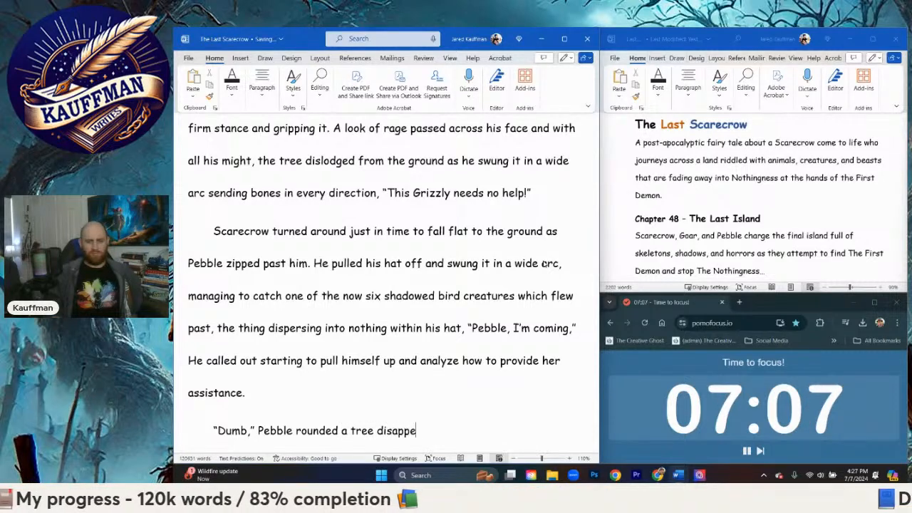
text(aring into the buss)
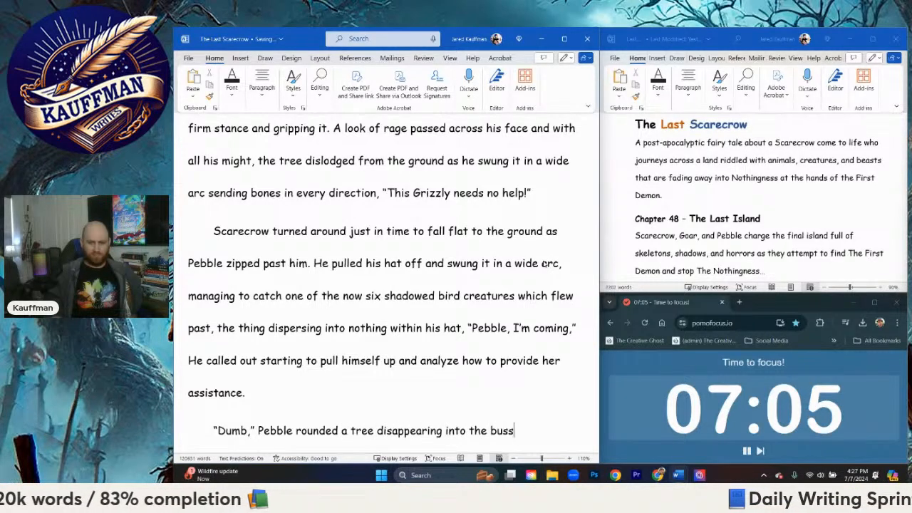
key(BackSpace)
text(hes and)
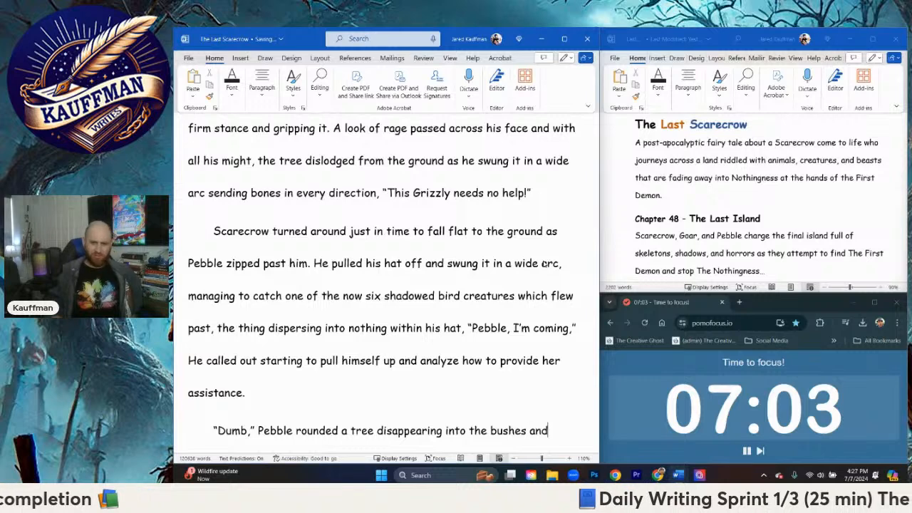
text( a moment la)
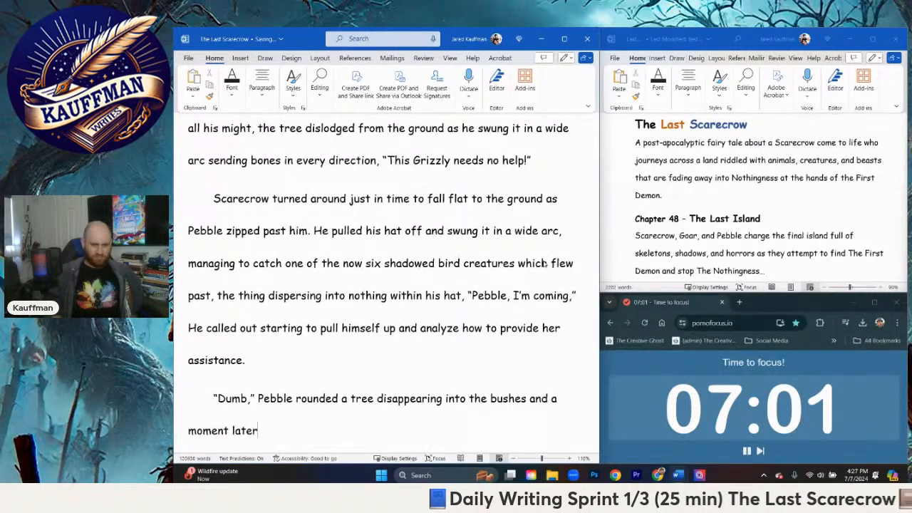
text(ter she eme)
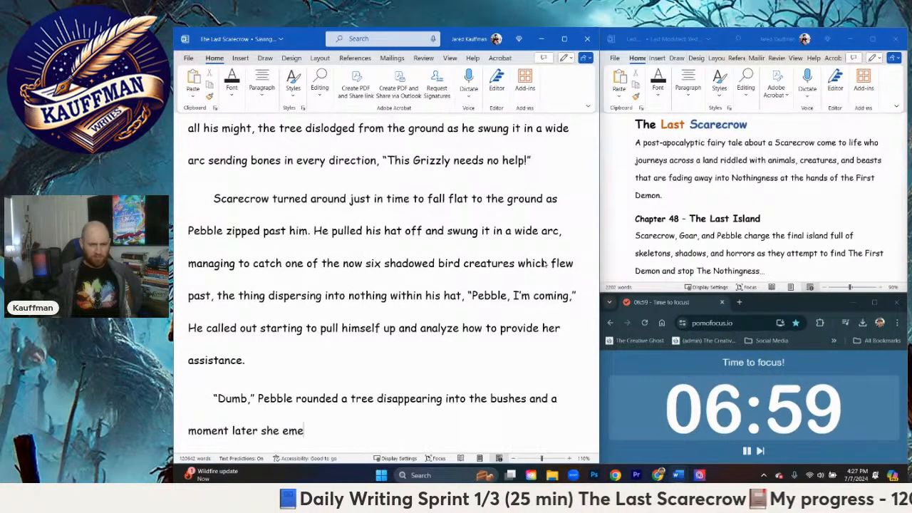
text(rged)
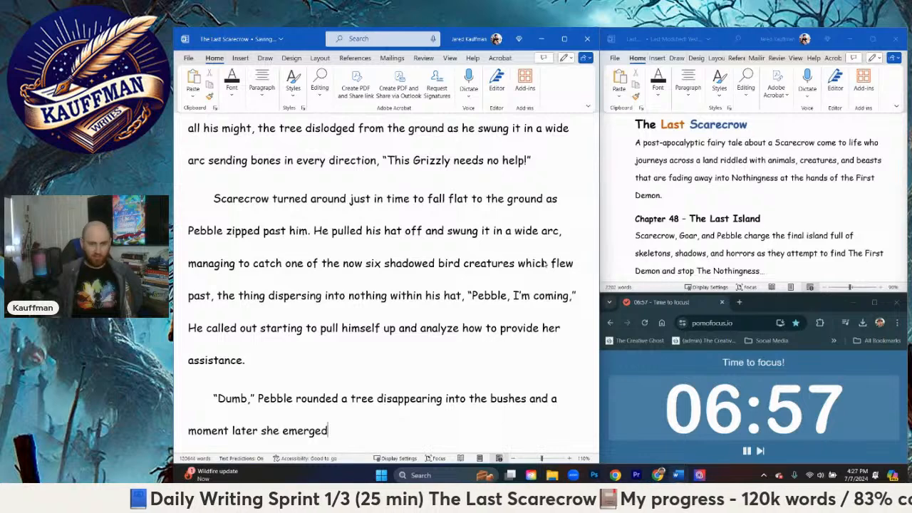
text(, the vo)
Step: Continue Pebble's sentence with "a moment later she emerged, the VooDoo doll in her outstretched hands,"
key(BackSpace)
key(BackSpace)
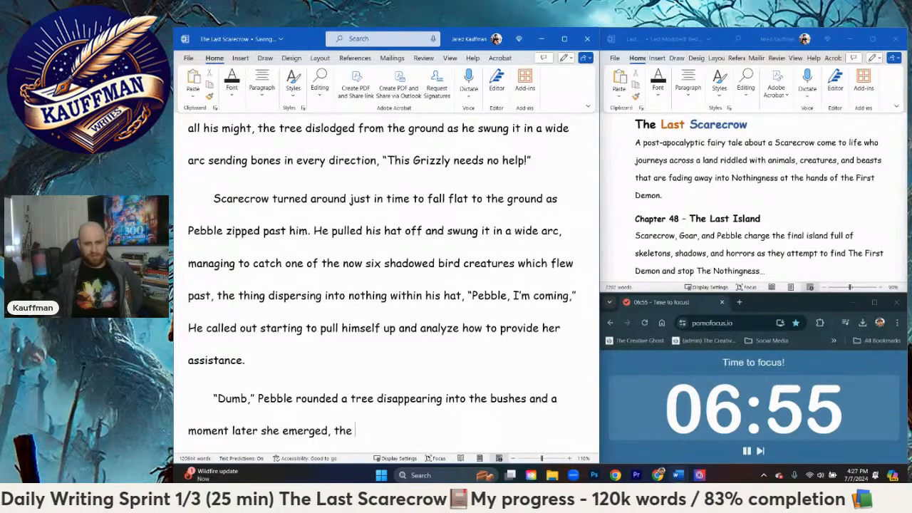
text(VooDoo )
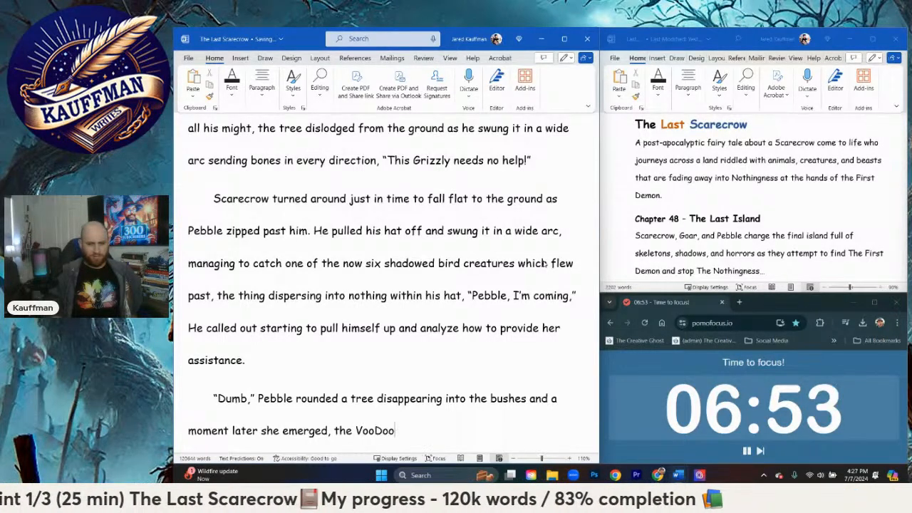
text(doll in her )
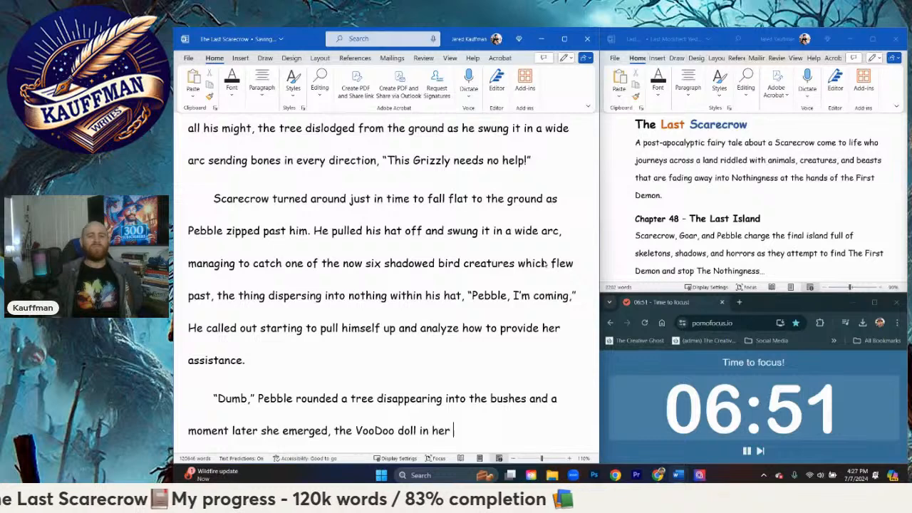
text(outstretche)
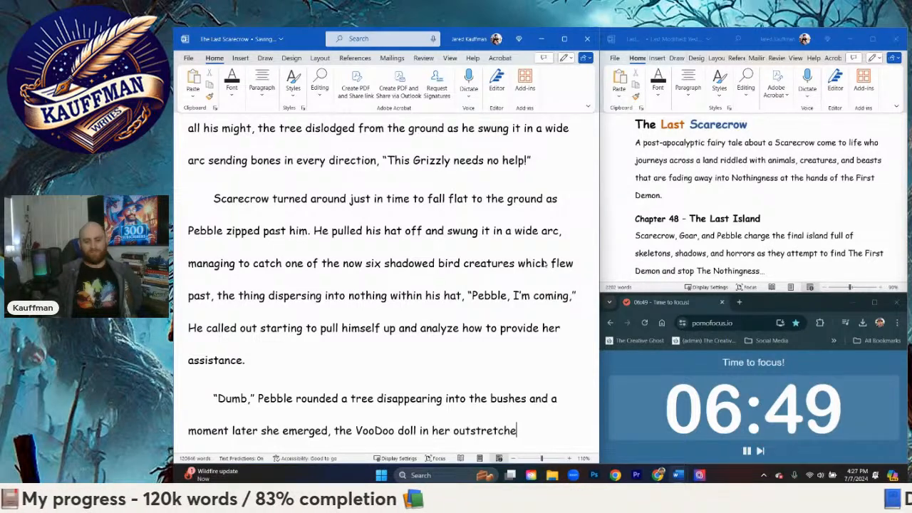
text(d hands.)
key(BackSpace)
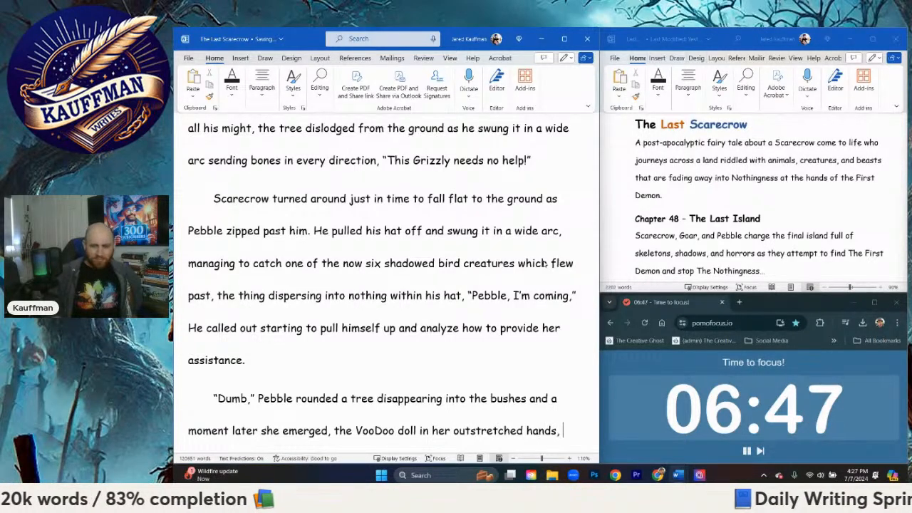
Step: Add Pebble's shout "Scarecrow!" in quotation marks after "outstretched hands,"
text("Scarecro)
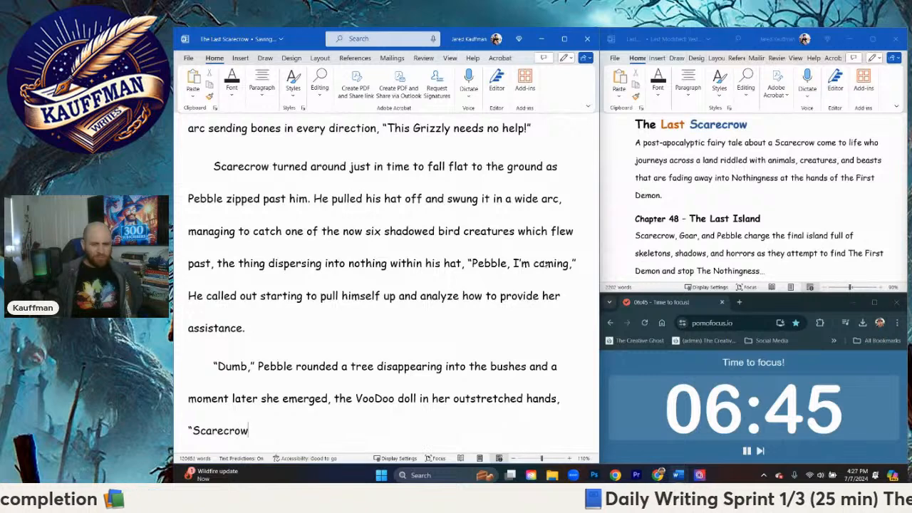
text(w)
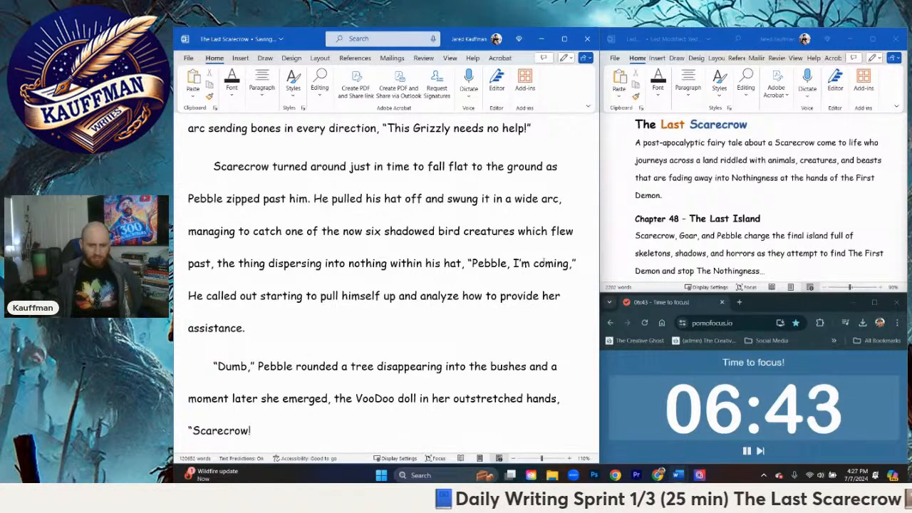
text(!")
text( She )
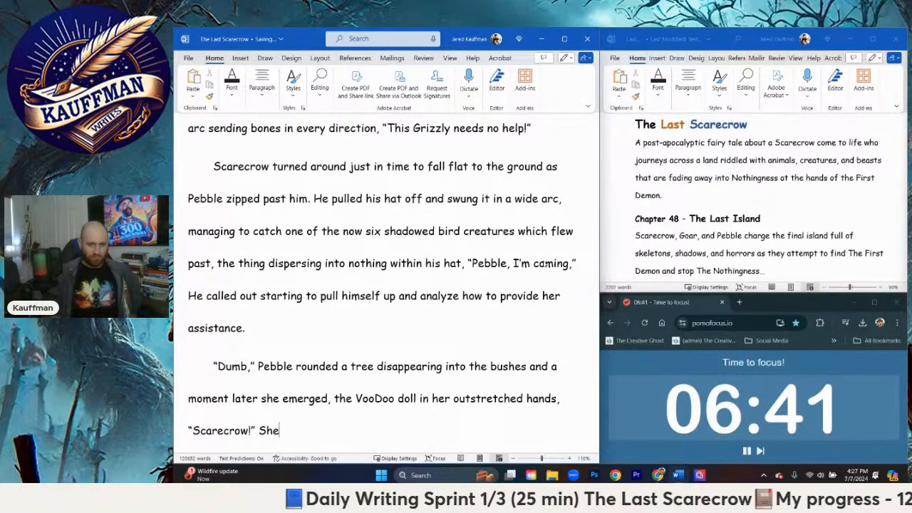
text(p)
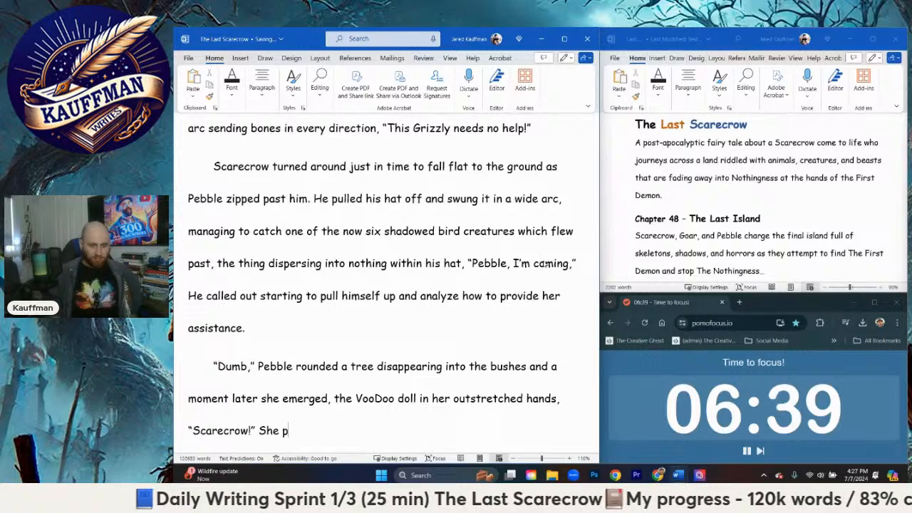
text(ulled the do)
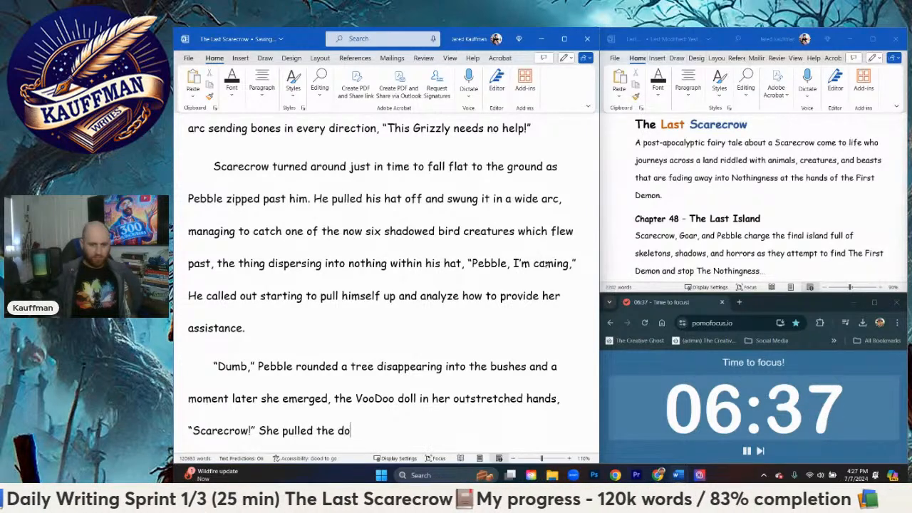
text(lls arms in eac)
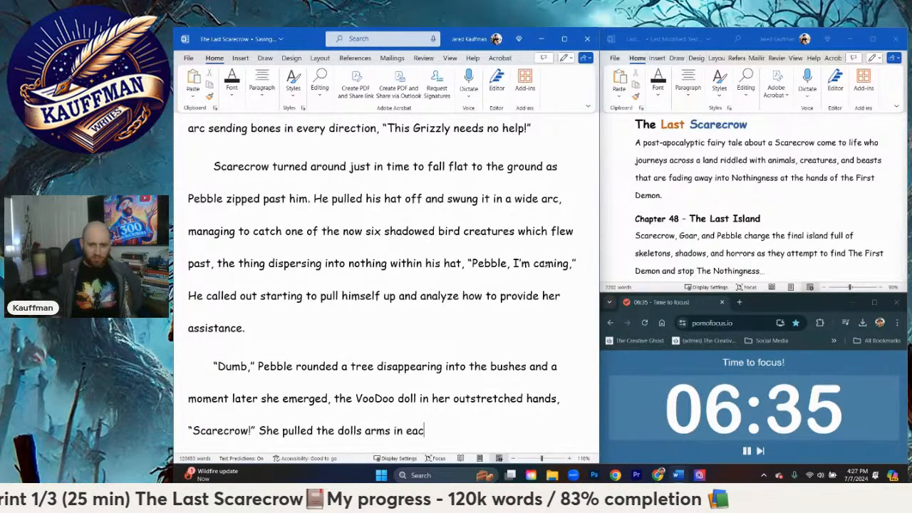
text(h direction as )
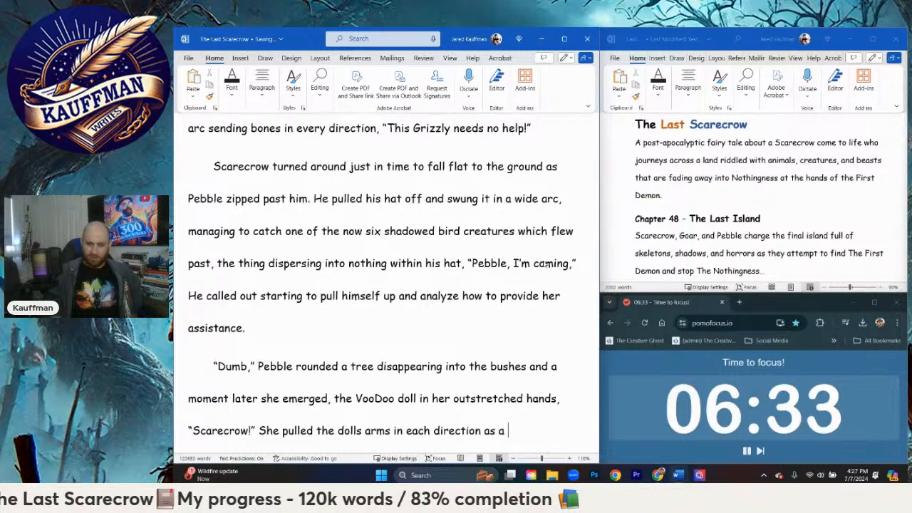
text(a )
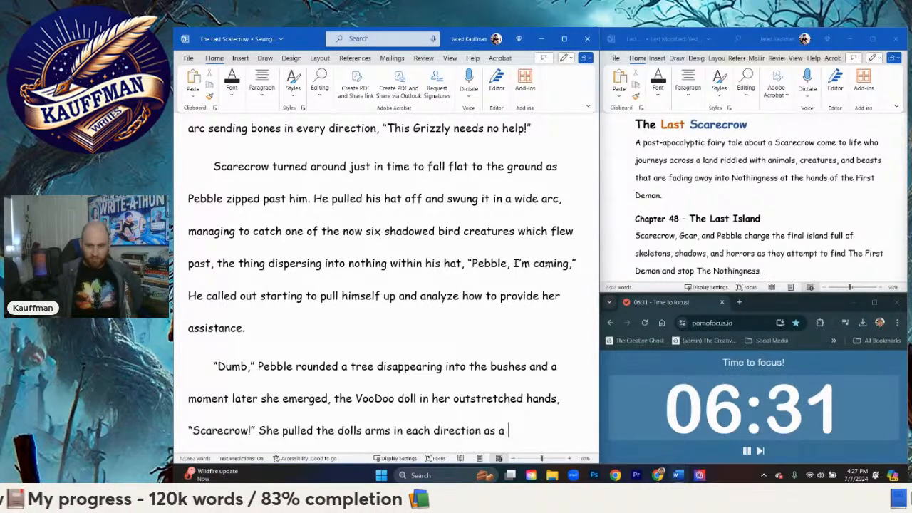
text(bout of fire )
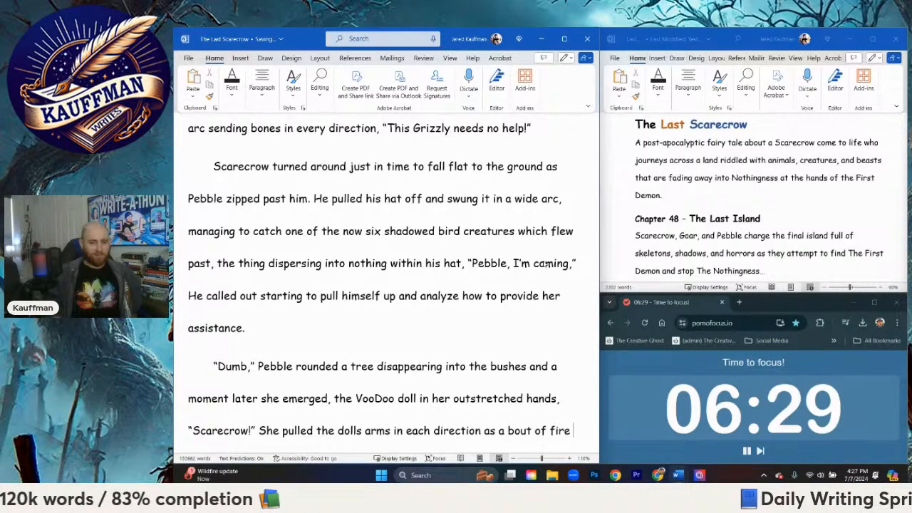
text(emerged from the )
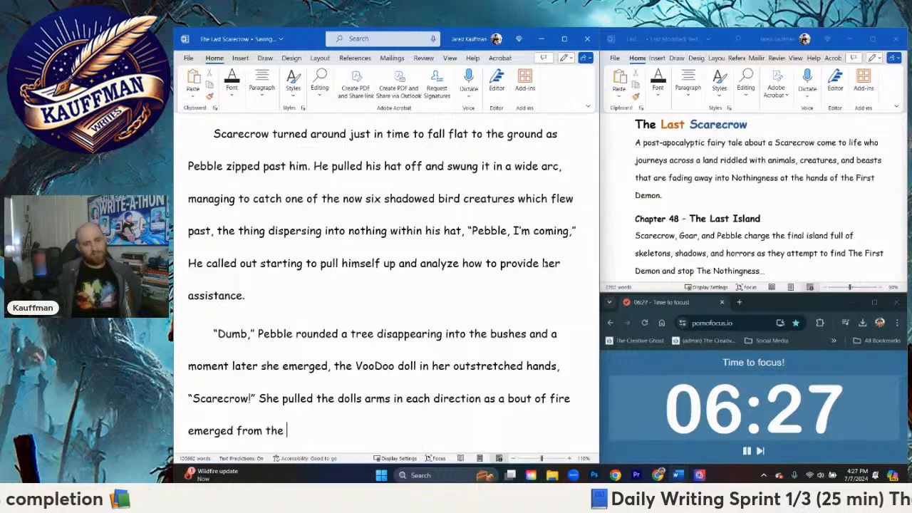
text(mouth and engulf)
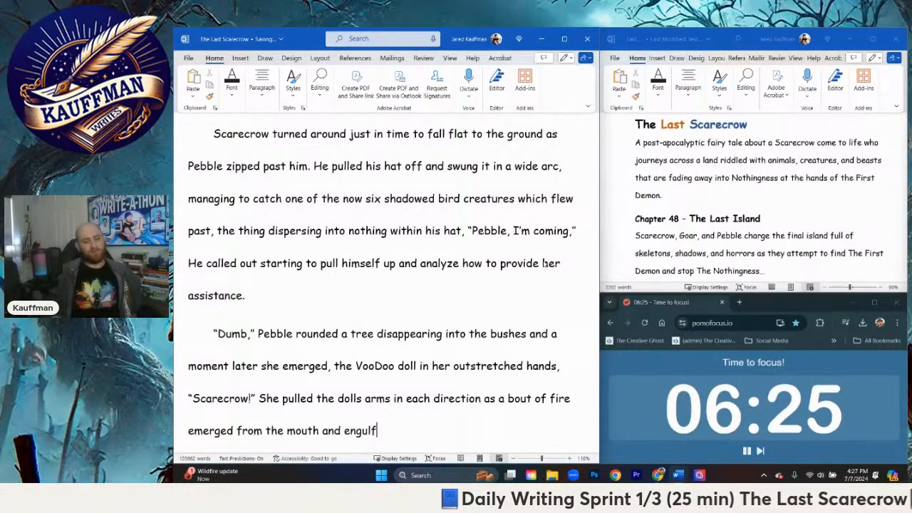
text(ed the pas)
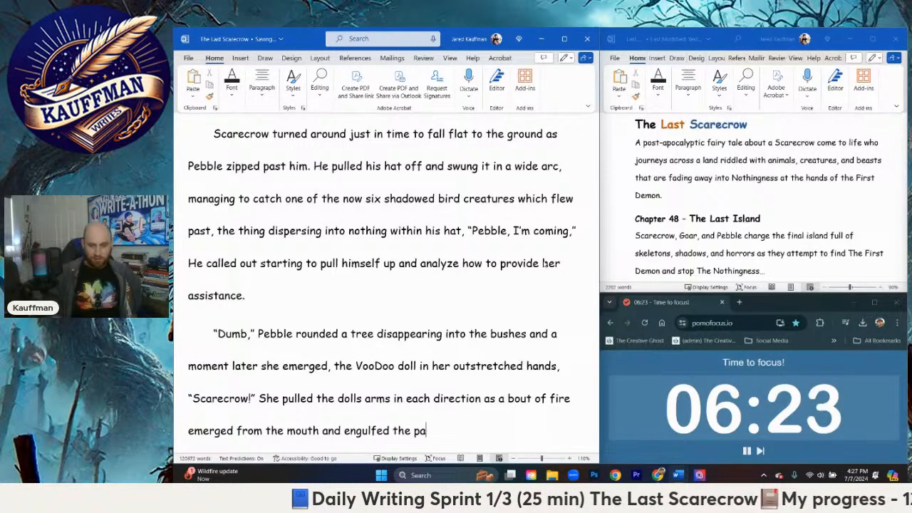
Step: Continue the sentence with "bout of fire emerged from the mouth and engulfed the shadows returning them to nothing once more"
key(BackSpace)
key(BackSpace)
text(shadows)
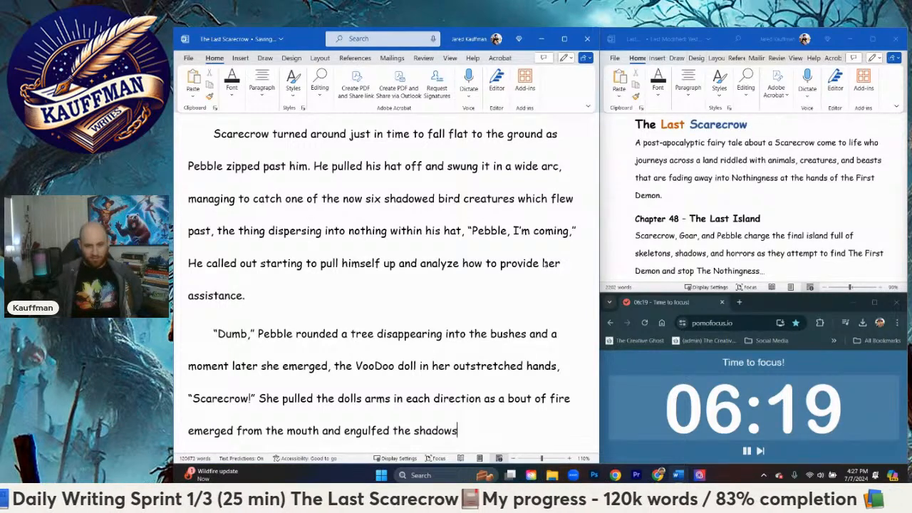
text( returning th)
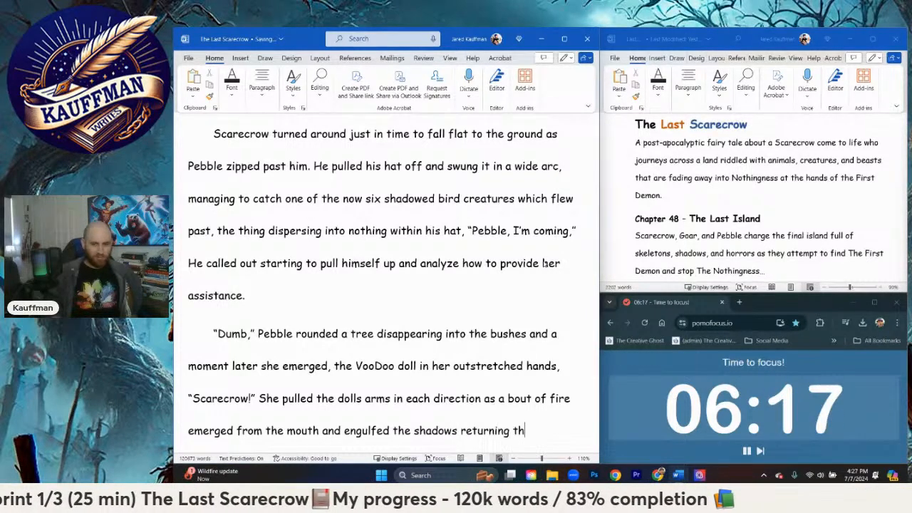
text(em to nothing once)
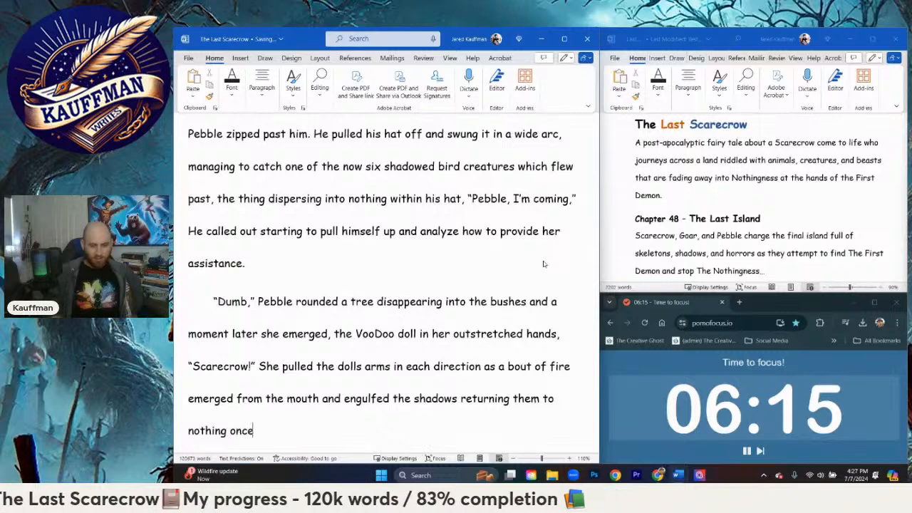
text( more. She )
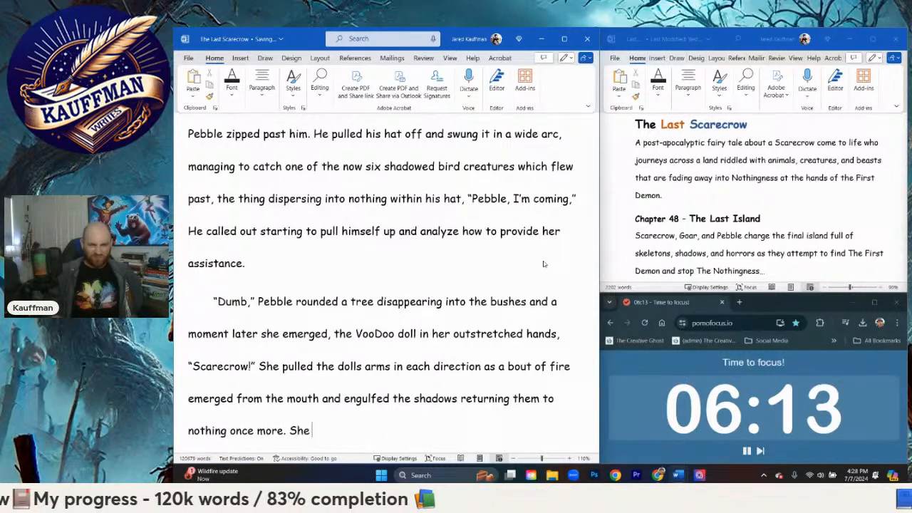
text(faced him)
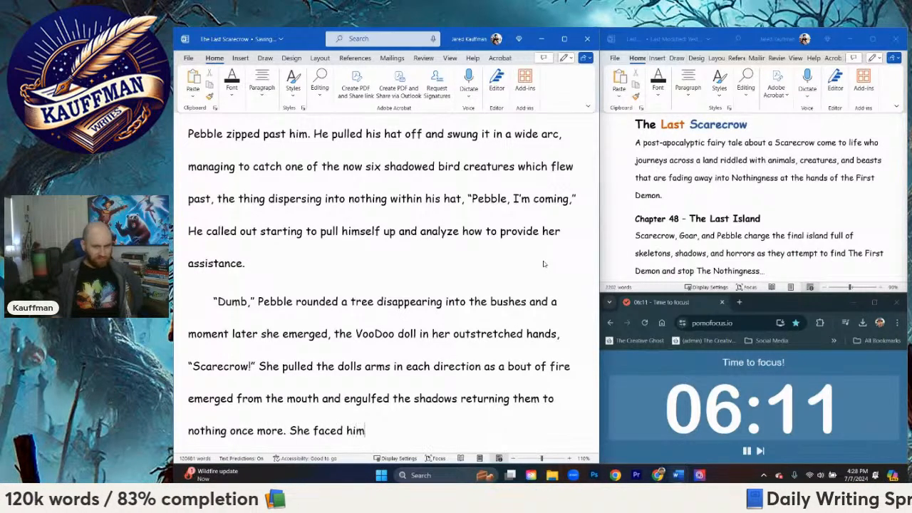
text(, "If you let that)
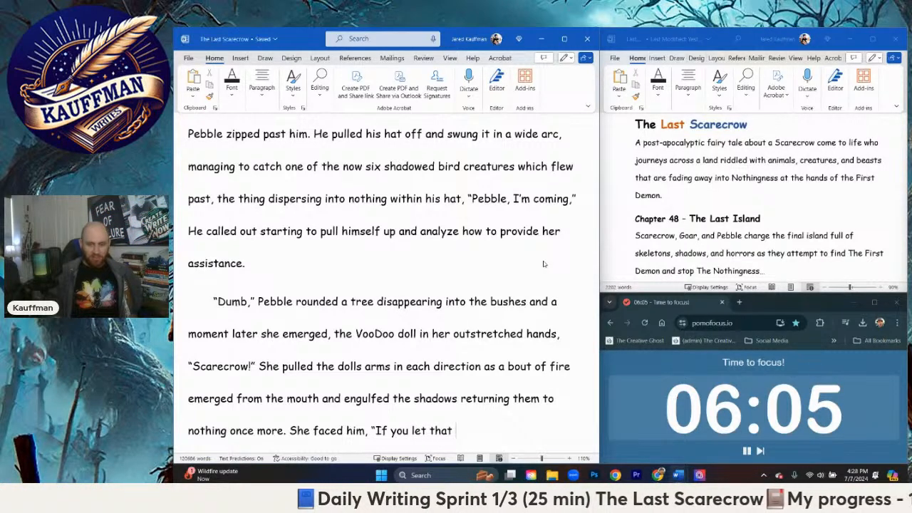
text(Demon escape, I)
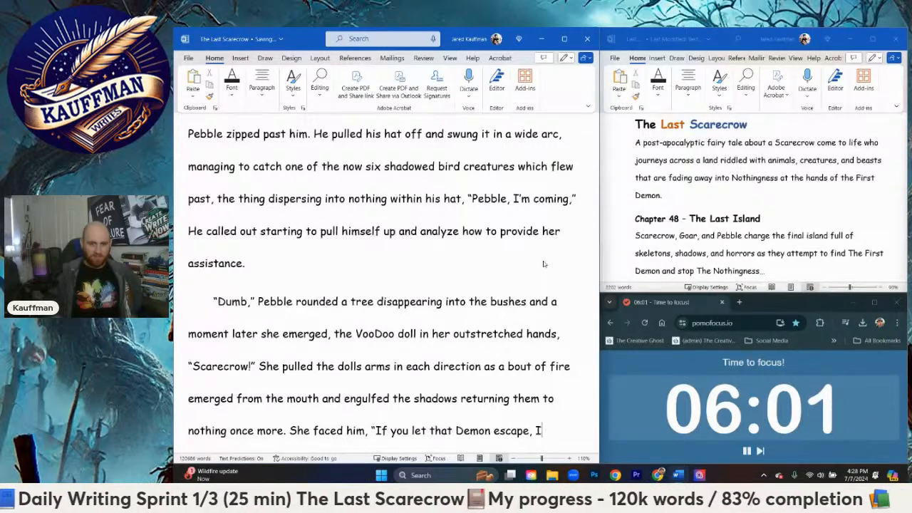
text(;')
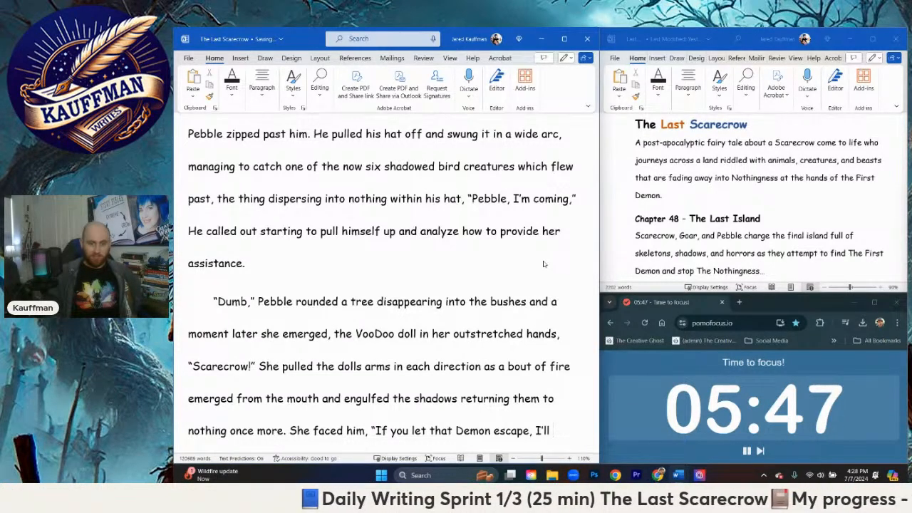
Step: End the sentence and add "She faced him," followed by Pebble's quoted line "If you let that Demon escape, I'll kill you!"
text(kil)
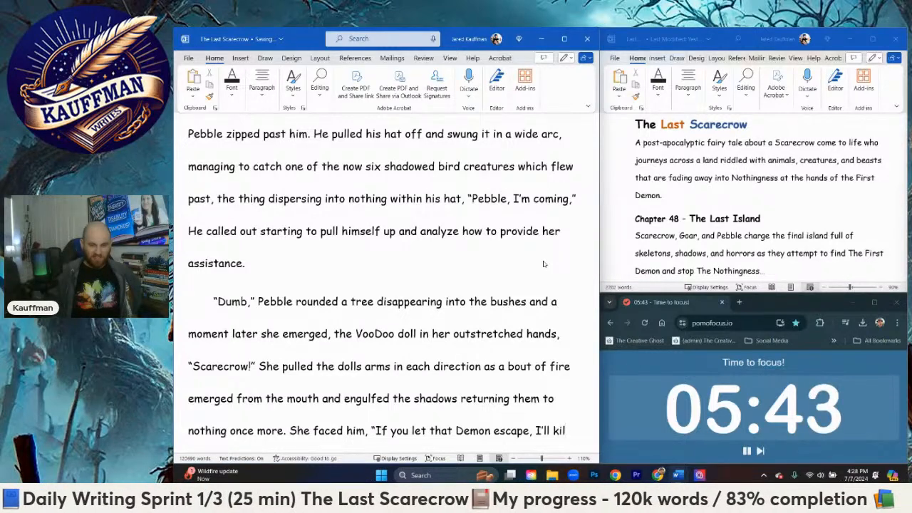
text(l you!")
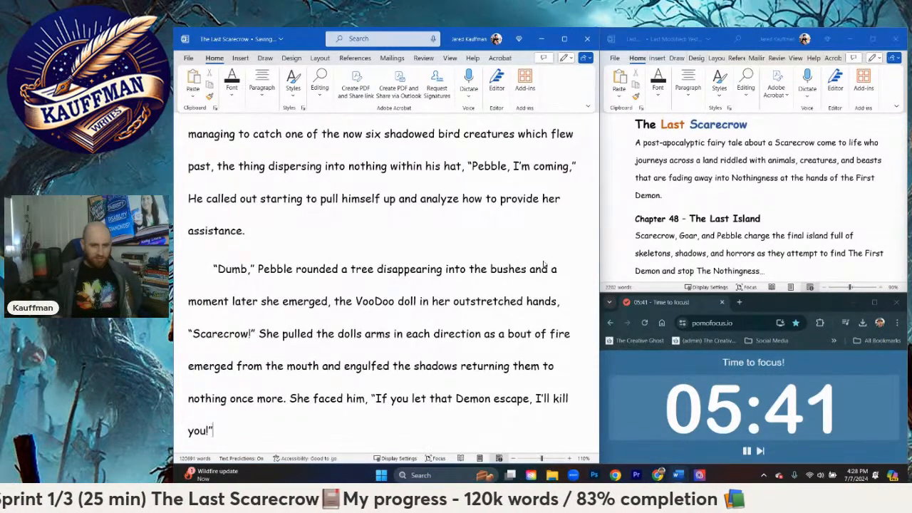
Step: Start a new paragraph reading "Scarecrow looked deep within her eyes, even though she was caught within the adrenaline of the moment"
key(Return)
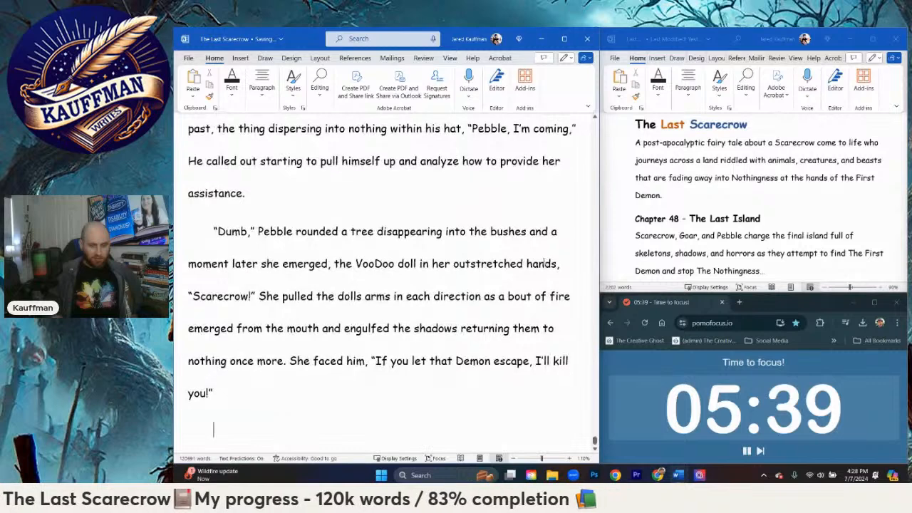
text(Scarecrow )
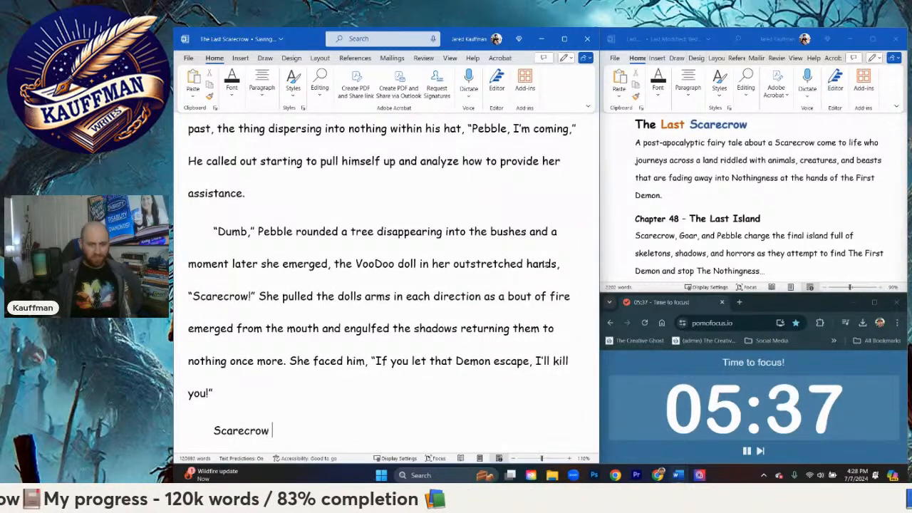
text(look)
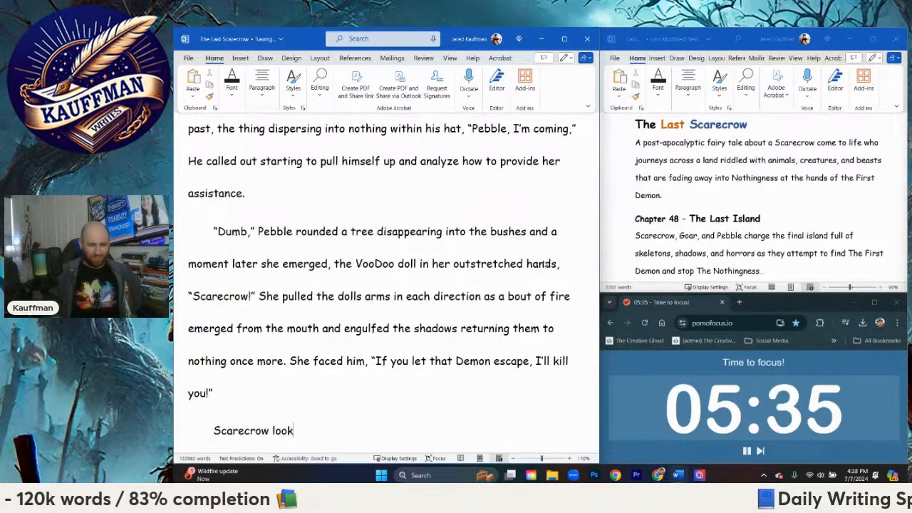
text(ed deep within h)
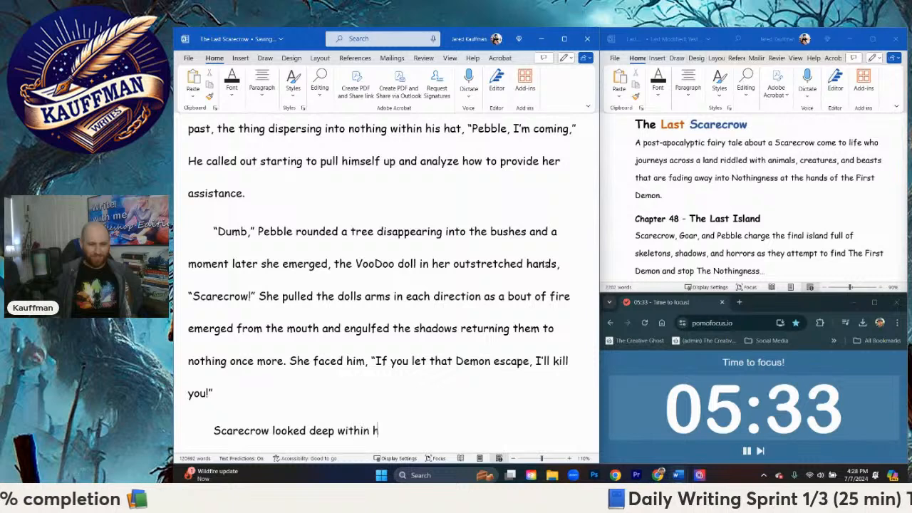
text(er eyes, even tho)
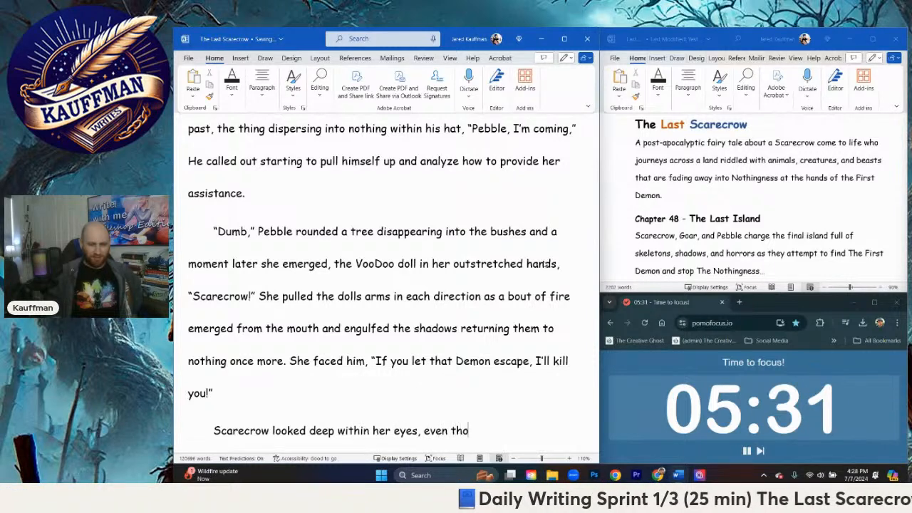
text(ugh she was cau)
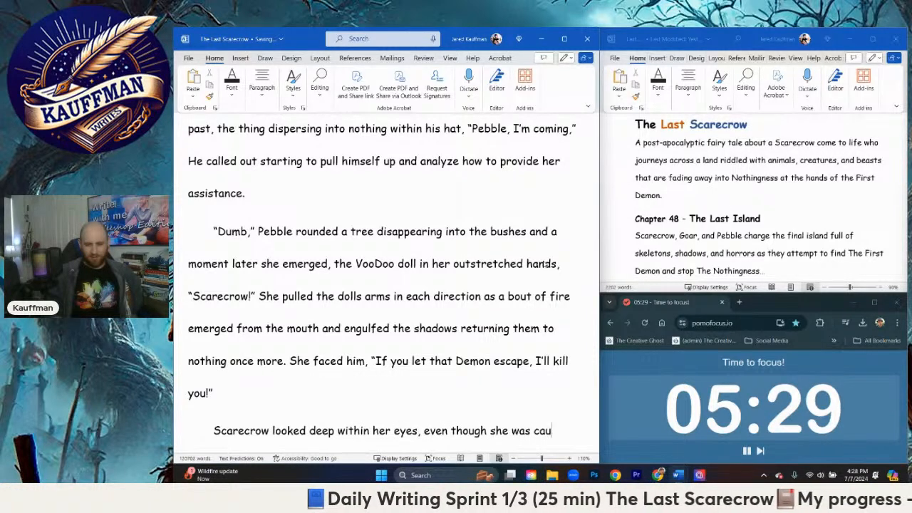
text(ght within t)
text(he ad)
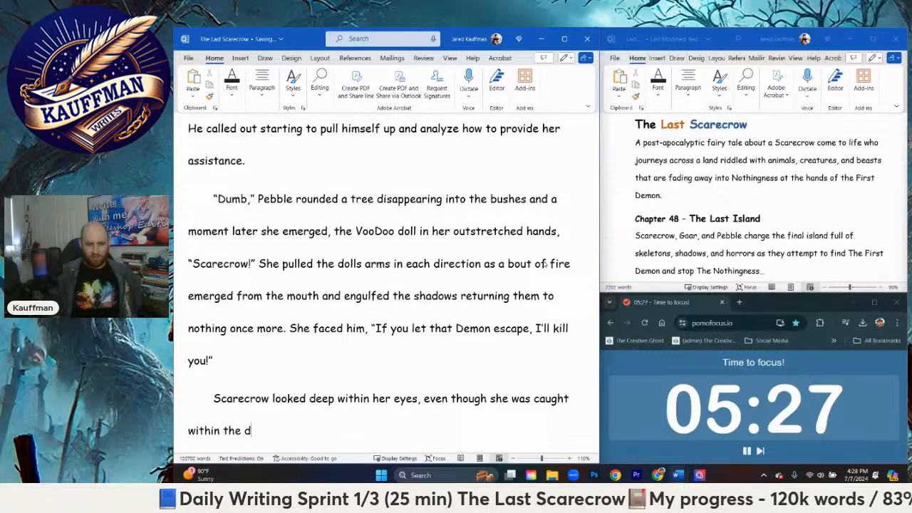
key(BackSpace)
text(adrenaline of the mo)
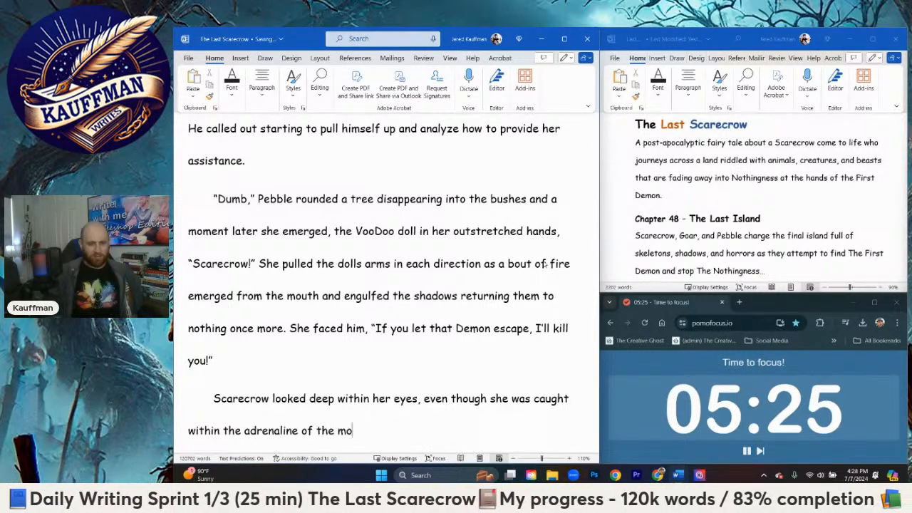
text(ment )
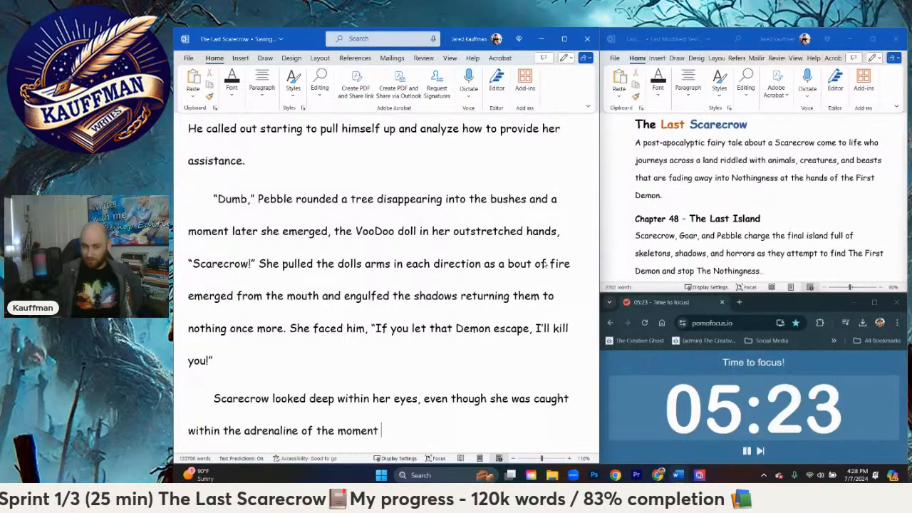
text(amidst the rain)
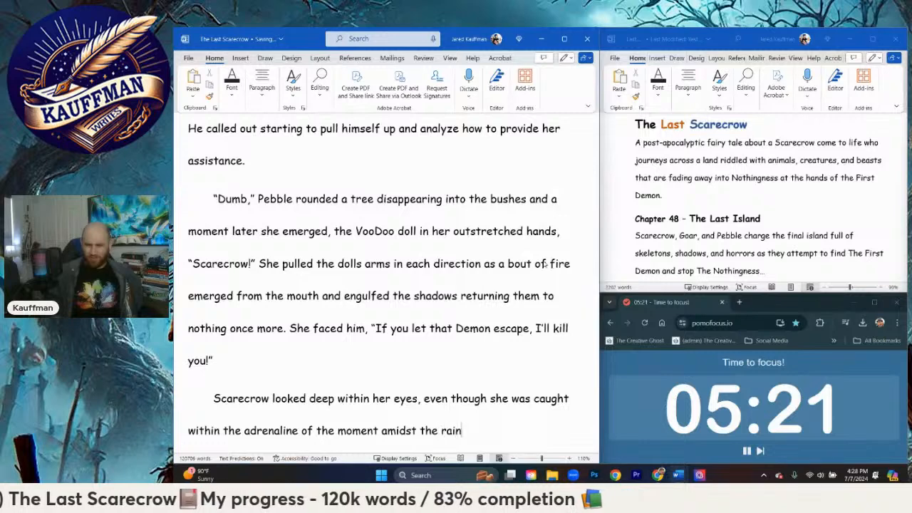
text(, lithn)
Step: Continue the sentence about the adrenaline of the moment with "amidst the rain, lightning, and snow"
key(BackSpace)
key(BackSpace)
key(BackSpace)
text(g)
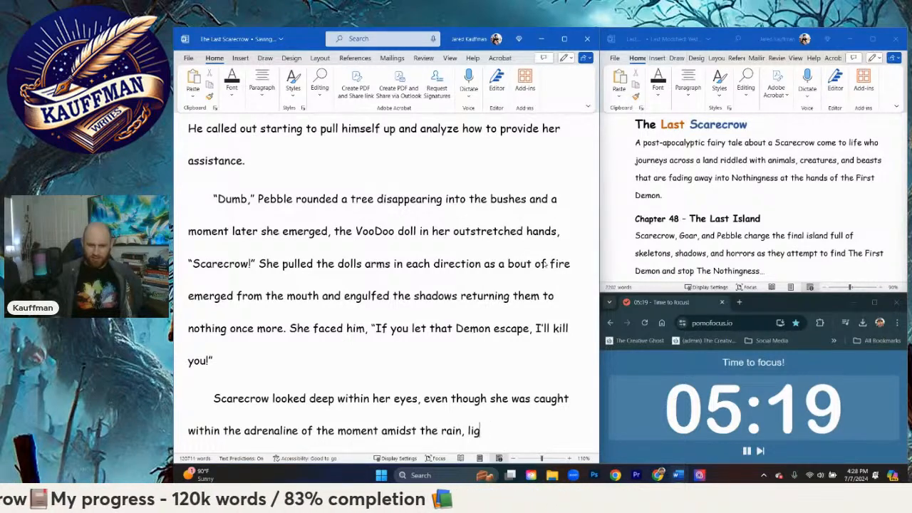
text(htning,)
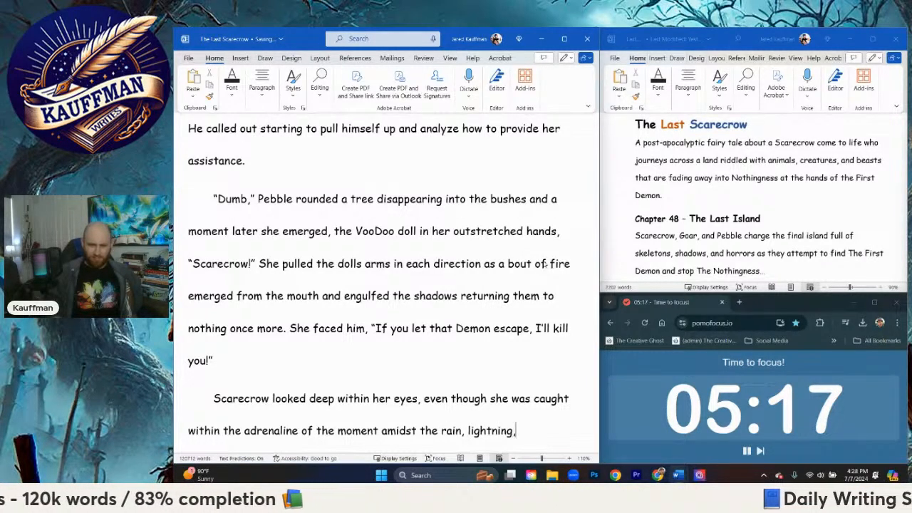
text(  seas)
key(BackSpace)
key(BackSpace)
key(BackSpace)
key(BackSpace)
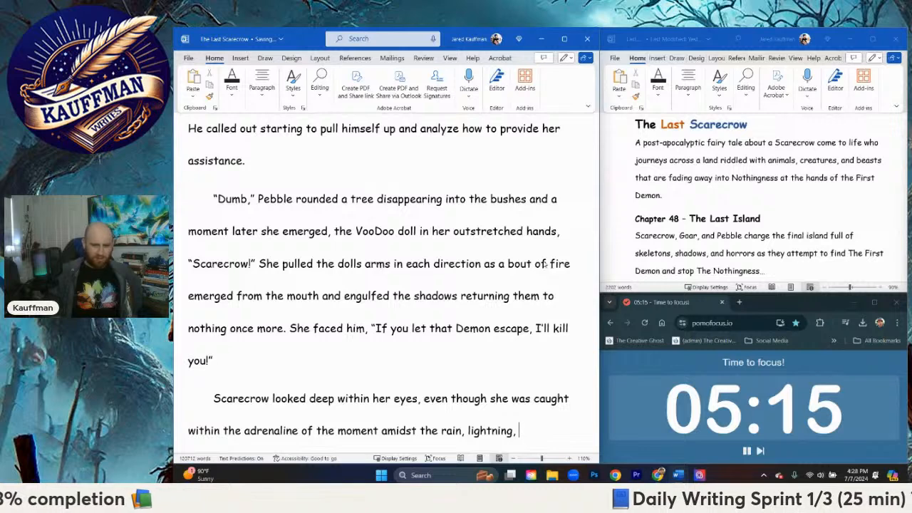
text(and snow)
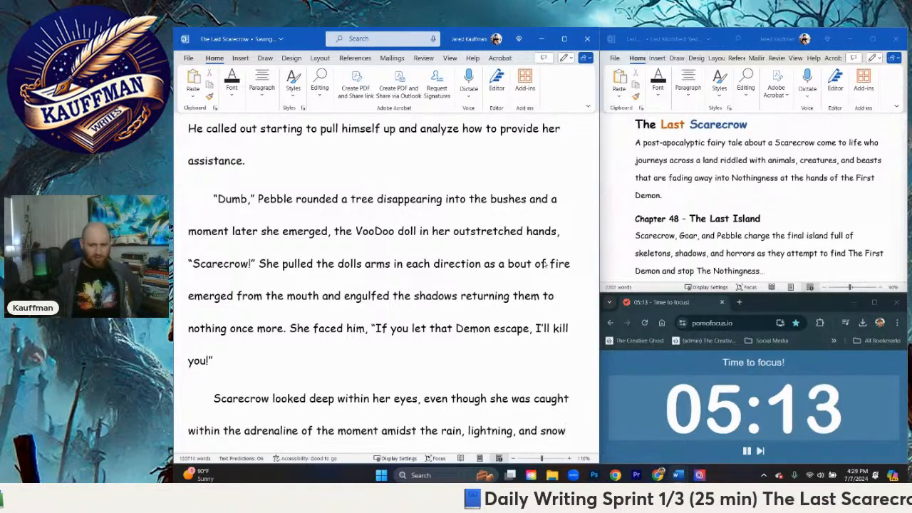
text(, sh)
Step: Add a comma after "snow" and continue with the clause "the pain was bottled up deep within her"
key(BackSpace)
key(BackSpace)
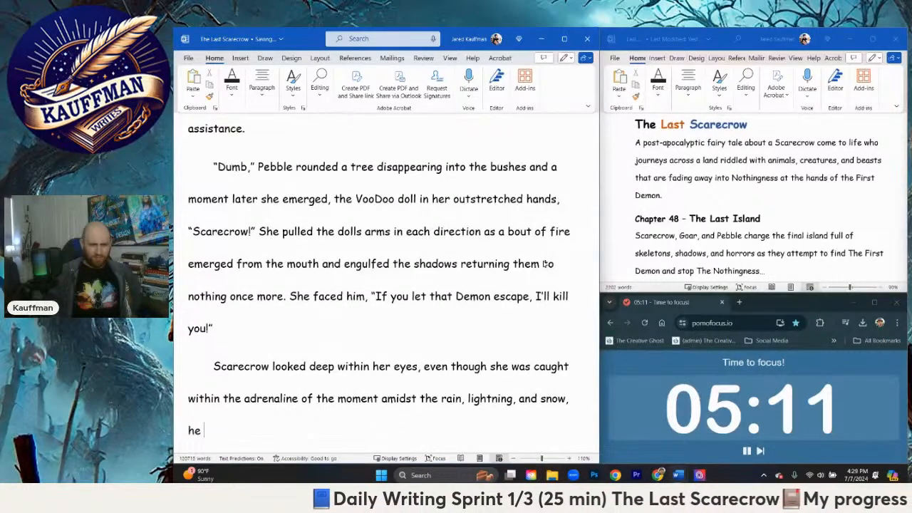
text(the pain )
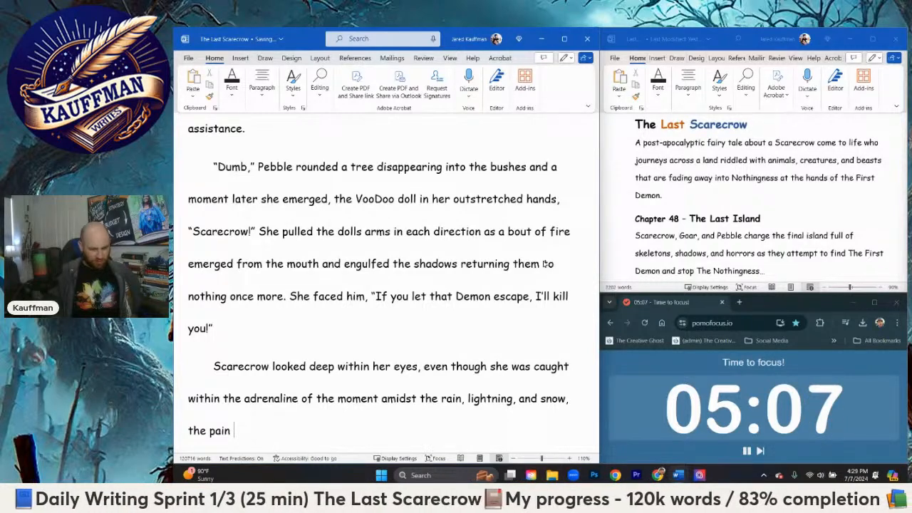
text(was bottled )
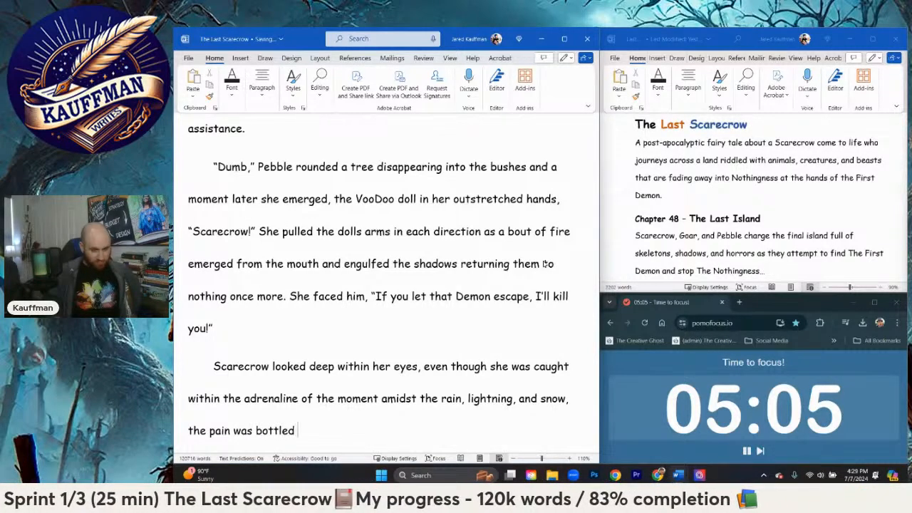
text(up deep with)
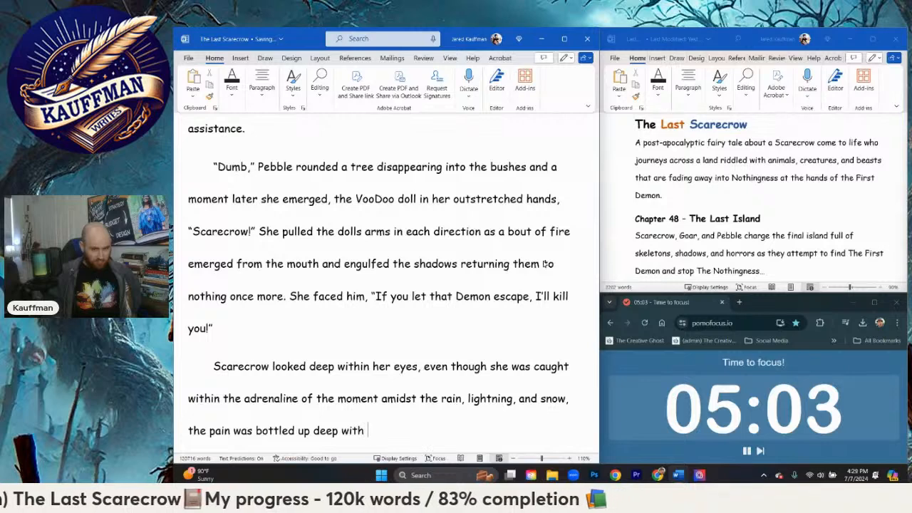
text(in her)
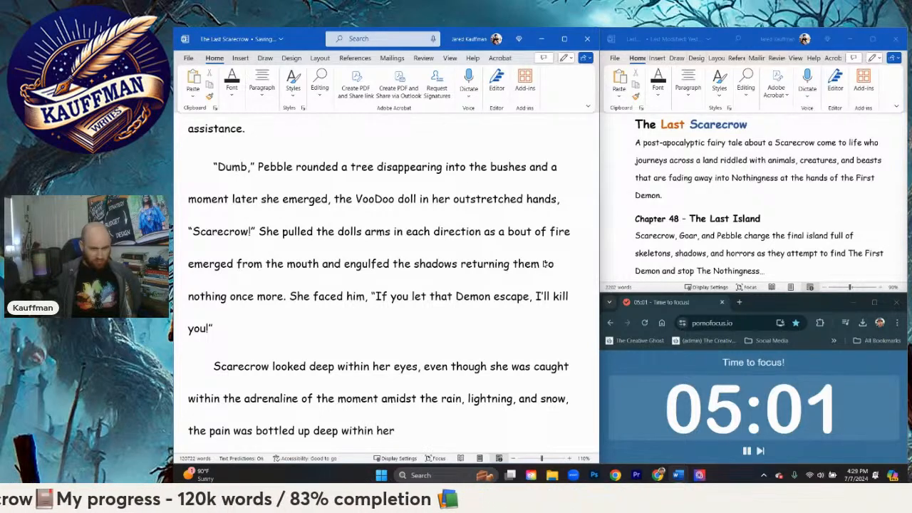
text(.)
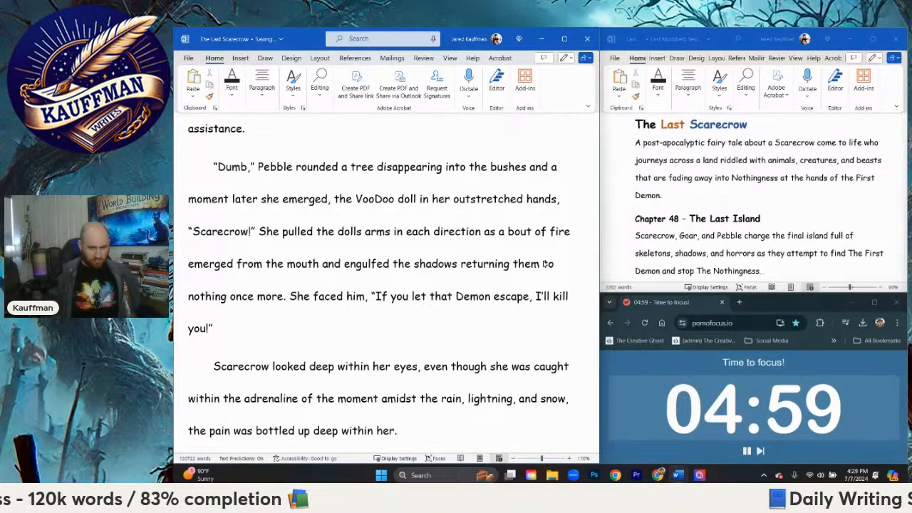
key(BackSpace)
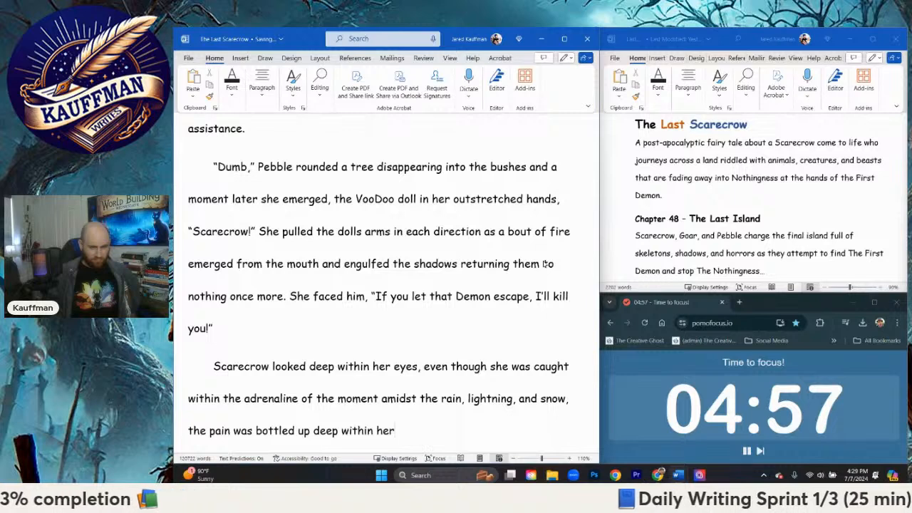
Step: End the sentence and add "He got to his feet, saluting," followed by an opening quotation mark
text(. He)
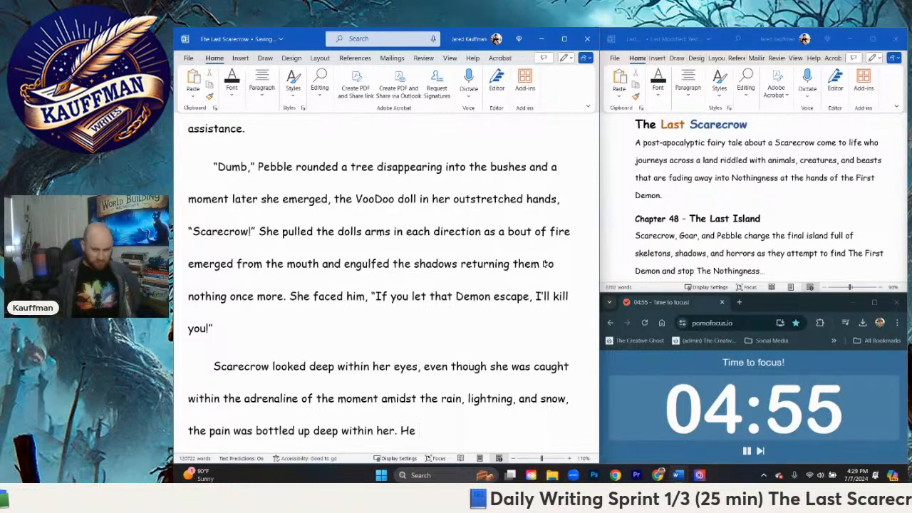
text( got to his feet)
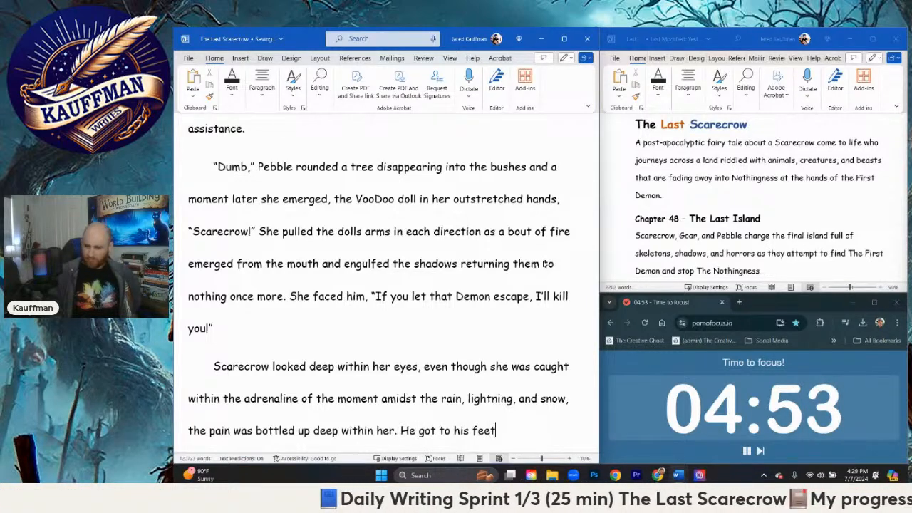
text( sa)
key(BackSpace)
key(BackSpace)
text(s)
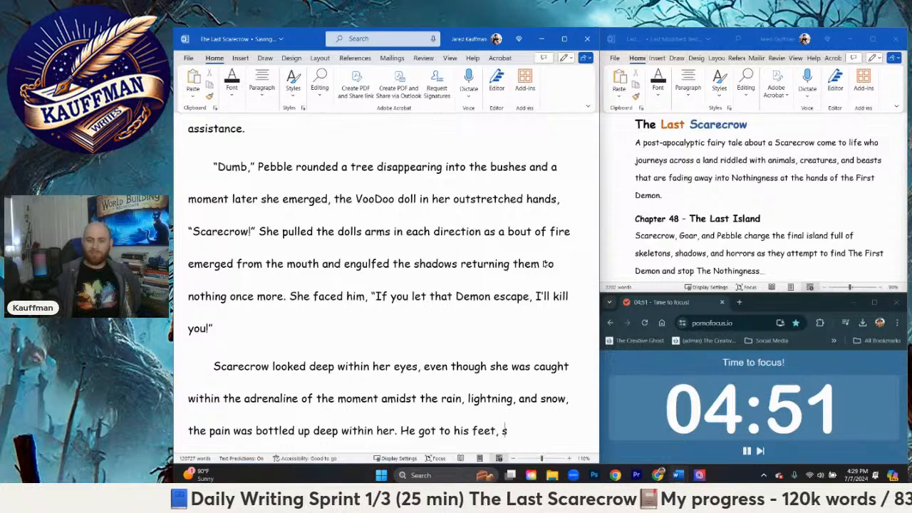
text(aluting, ")
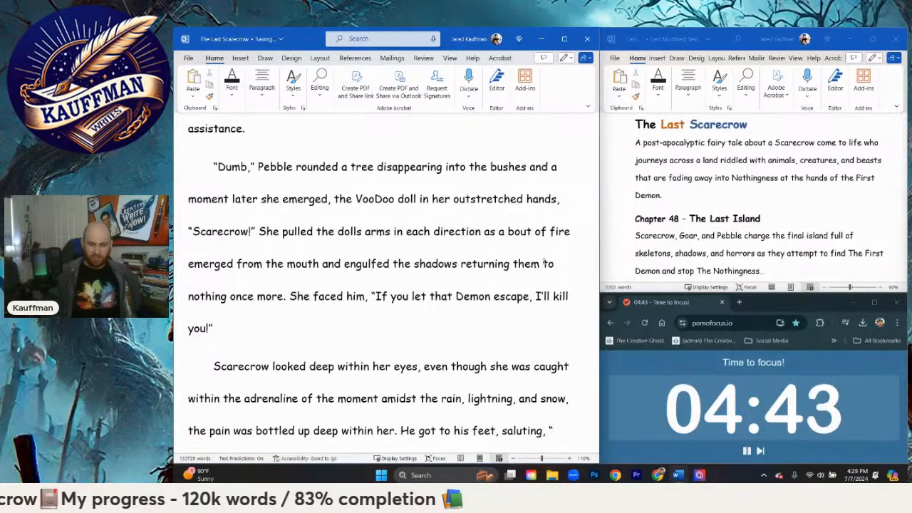
Step: Begin Scarecrow's quoted reply after "saluting," with the word "He"
text(He)
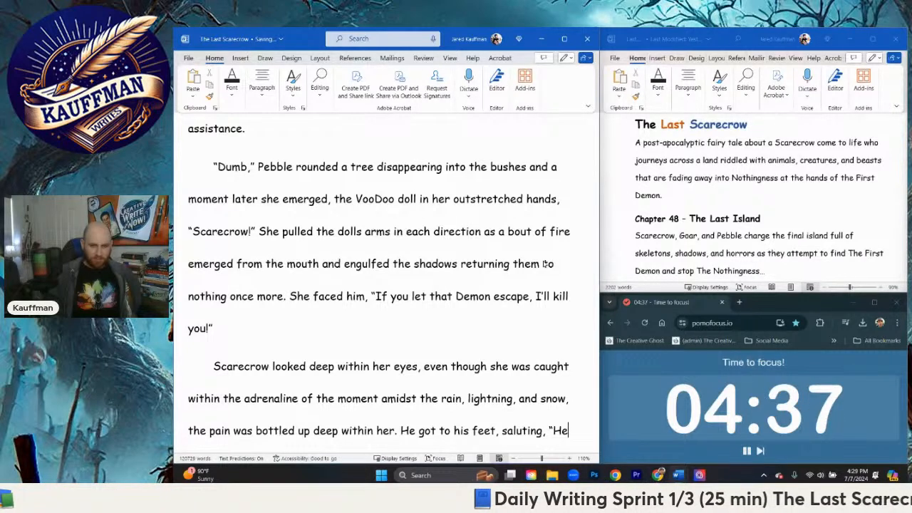
text('ll pay)
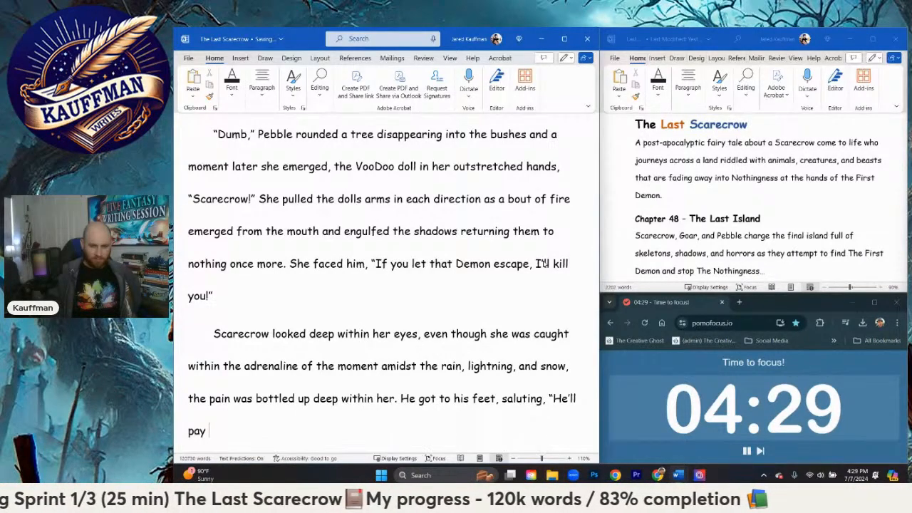
key(BackSpace)
key(BackSpace)
key(BackSpace)
key(BackSpace)
key(BackSpace)
key(BackSpace)
key(BackSpace)
key(BackSpace)
key(BackSpace)
key(BackSpace)
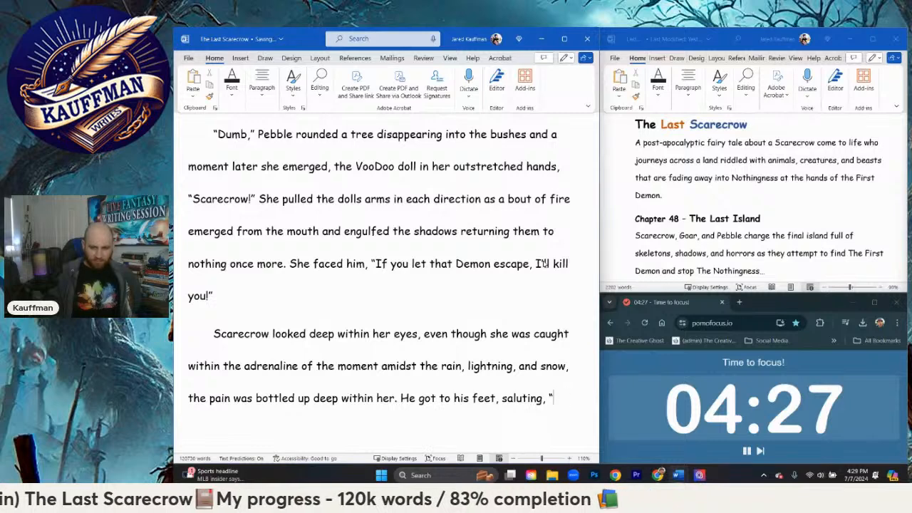
text(He)
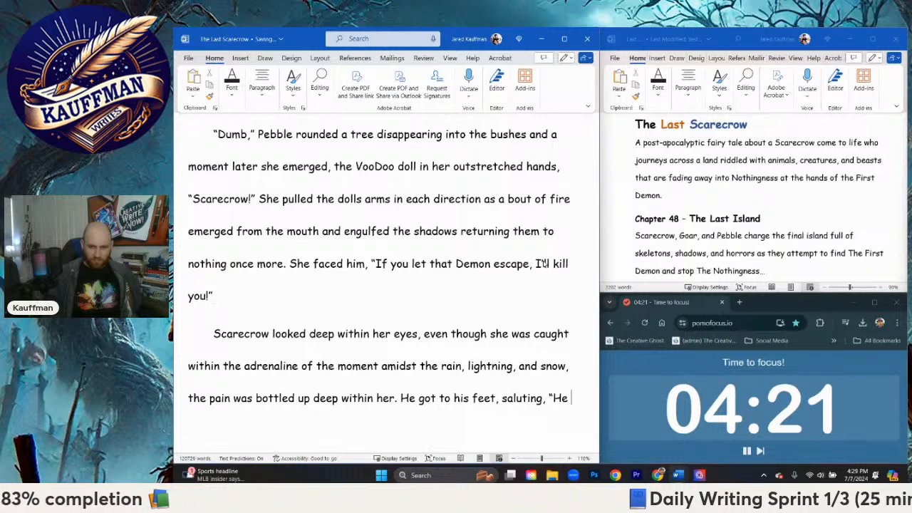
text( 'll pay )
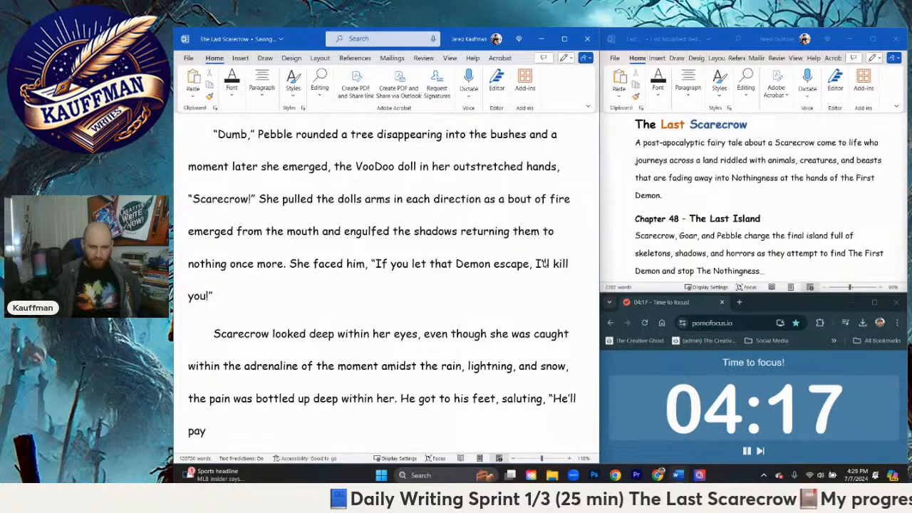
text(for)
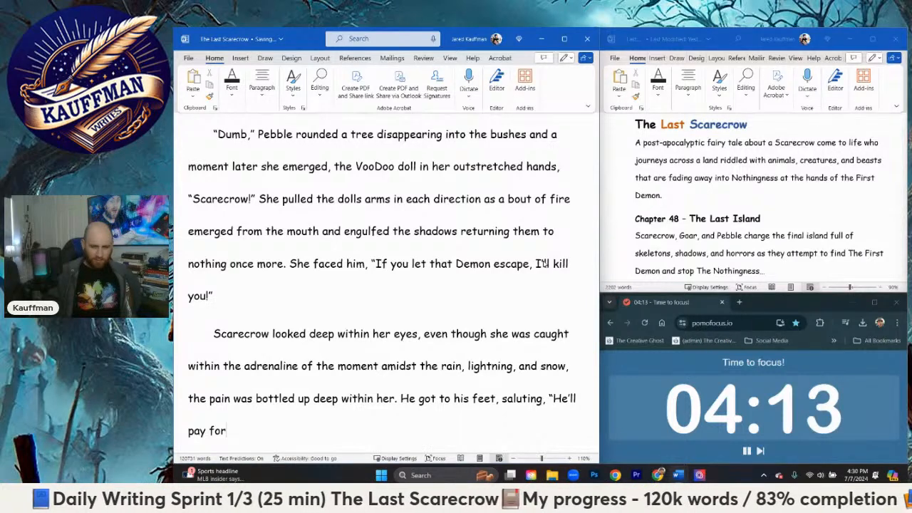
key(BackSpace)
key(BackSpace)
key(BackSpace)
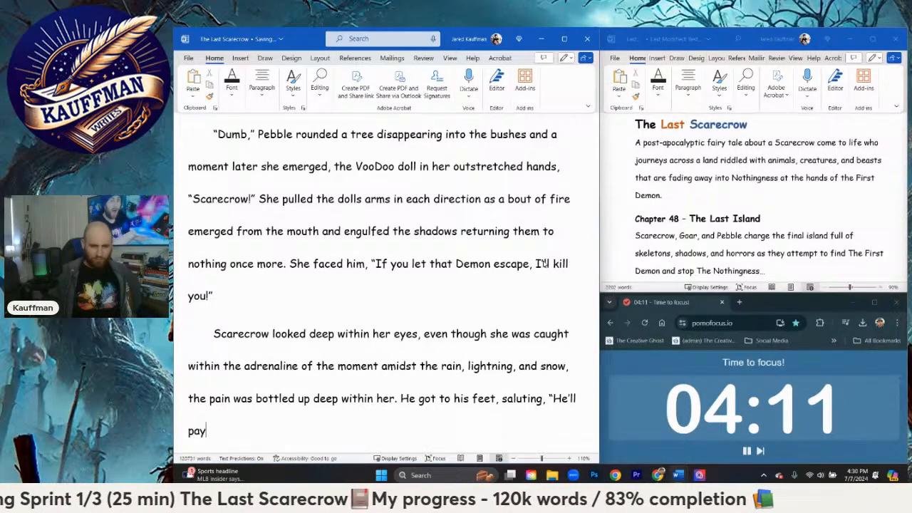
key(BackSpace)
key(BackSpace)
key(BackSpace)
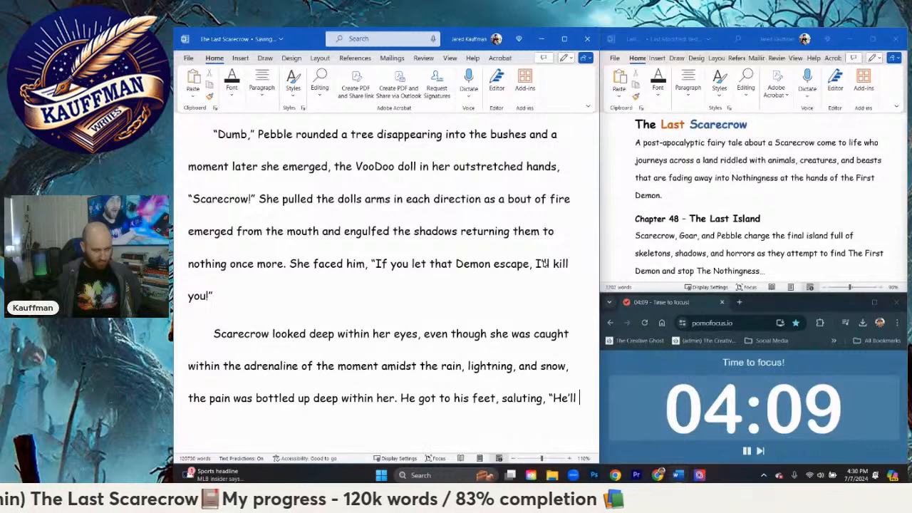
key(BackSpace)
key(BackSpace)
key(BackSpace)
key(BackSpace)
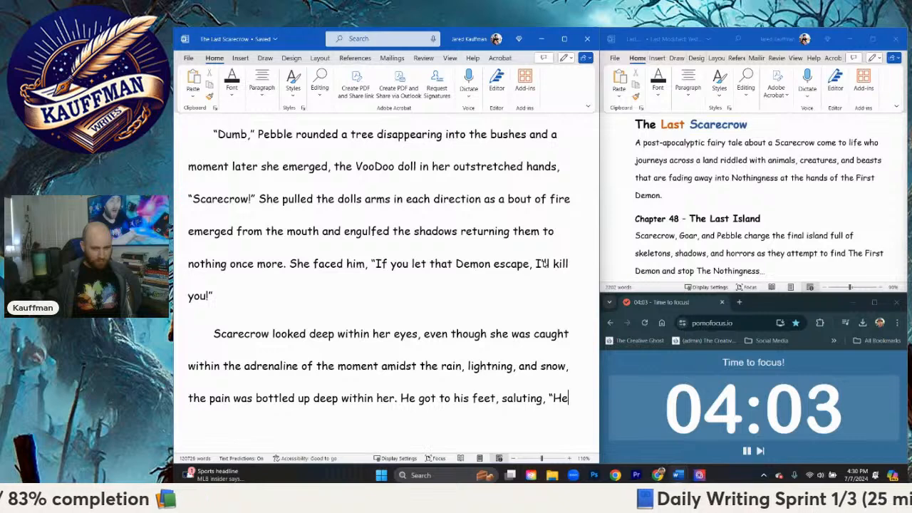
Step: Complete Scarecrow's quoted reply after "He" with "deserves what I have planned!" and close the quotation
text(deserve)
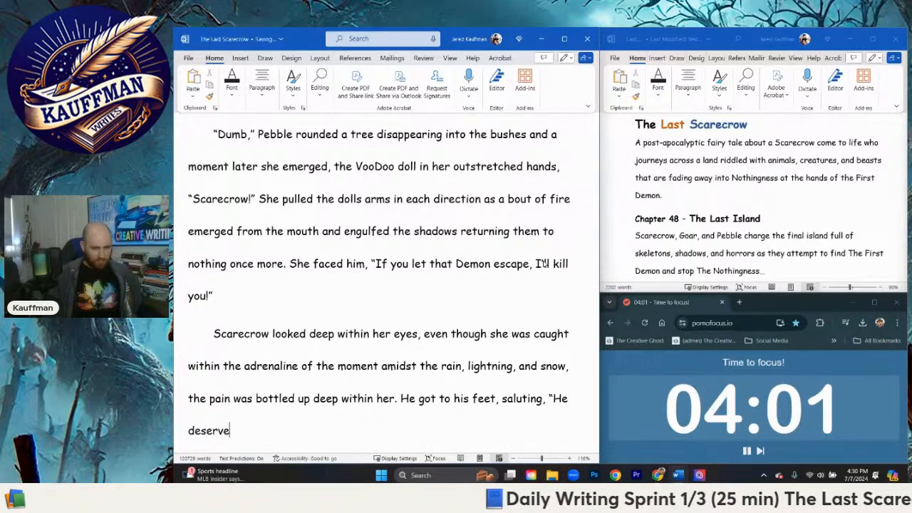
text(s what )
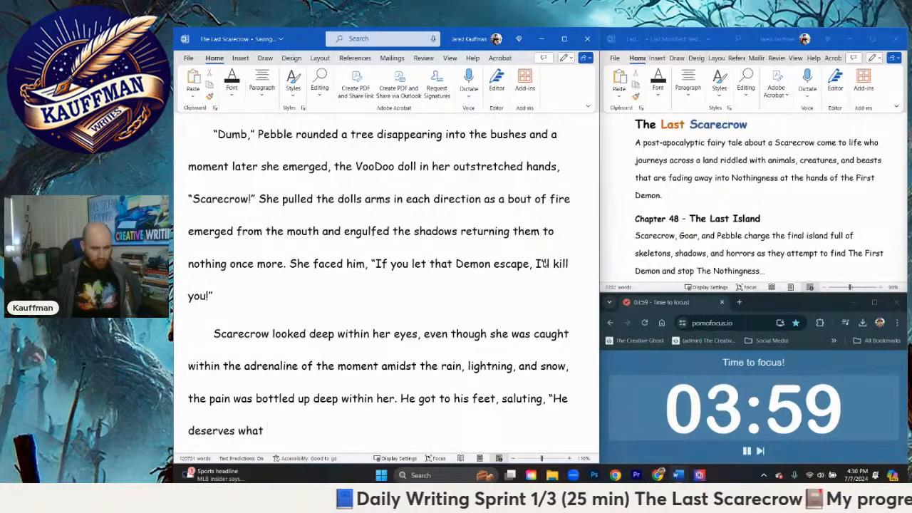
text(I have)
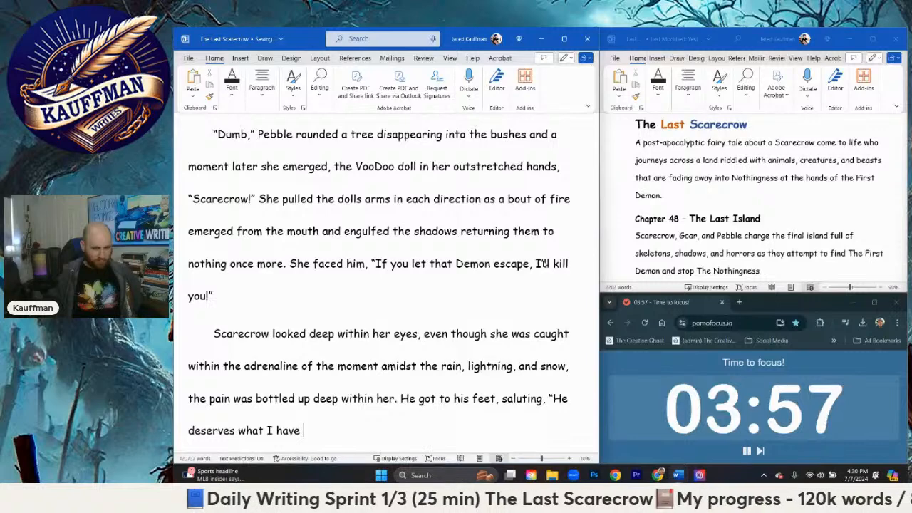
key(BackSpace)
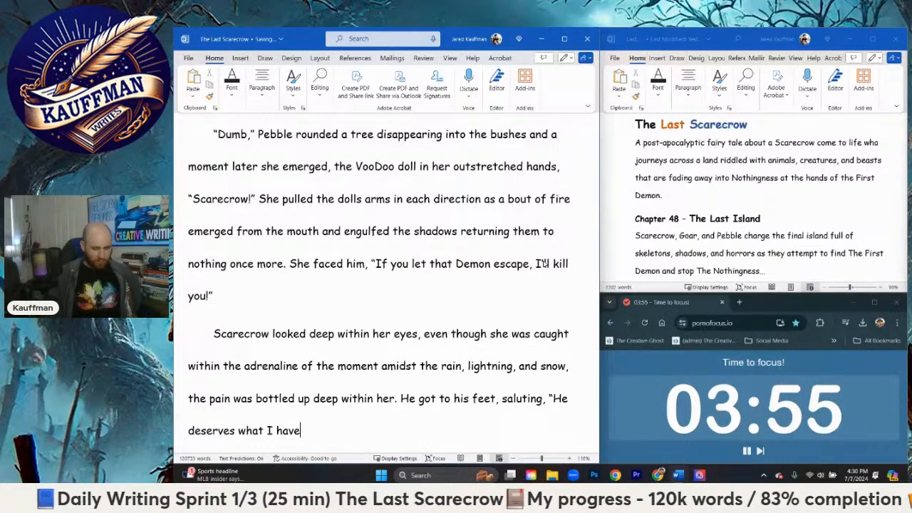
text(planned!”)
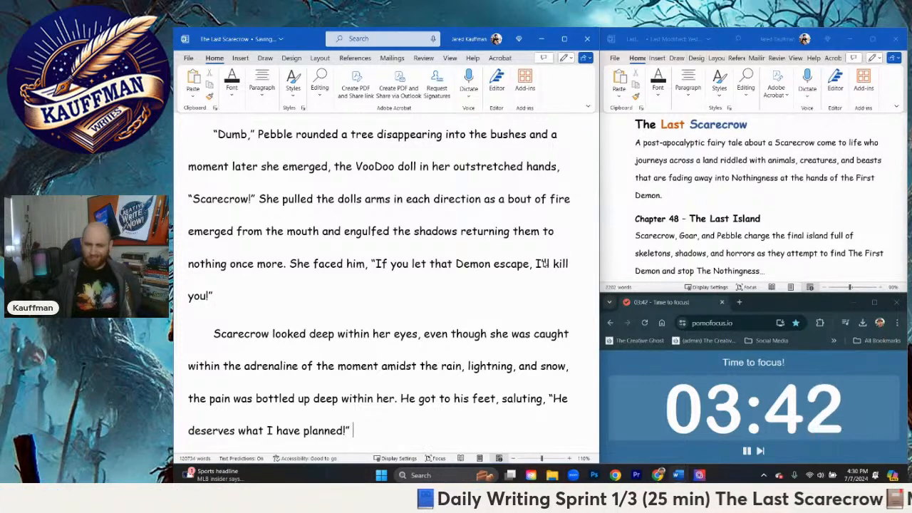
Step: Start a new paragraph after "planned!" with the opening of Pebble's quoted reply, "Now that's what I'm talking about,"
key(Return)
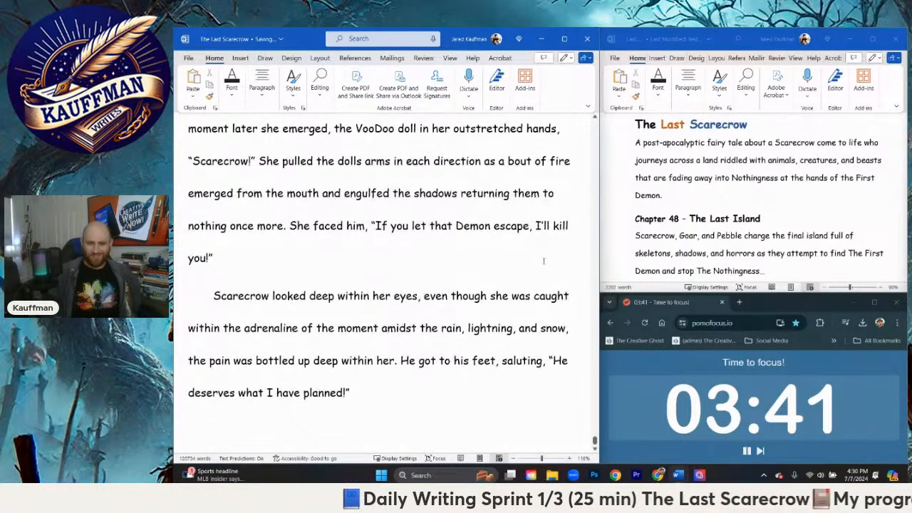
text(")
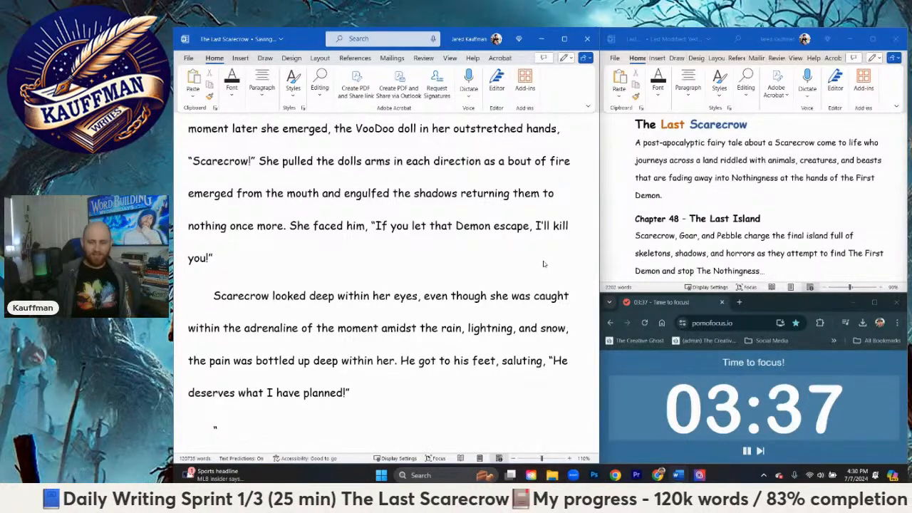
text(Now that)
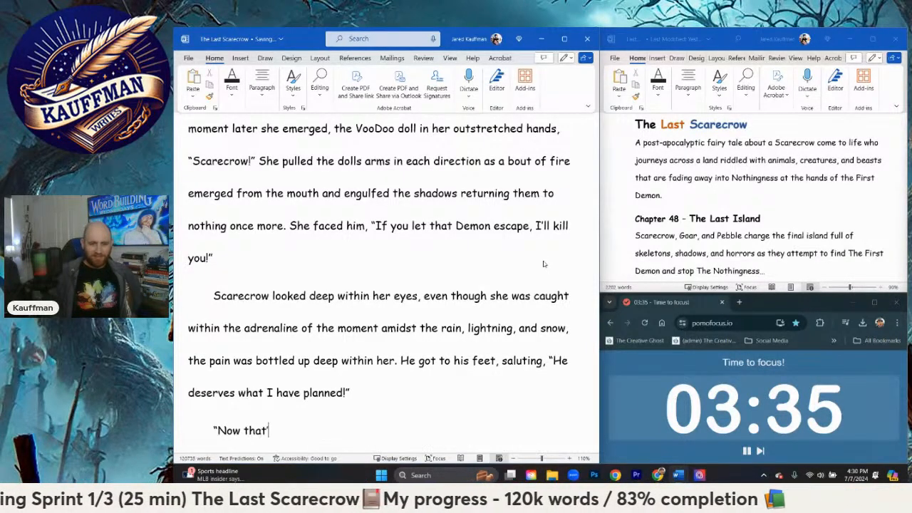
text('s what I'm talking ab)
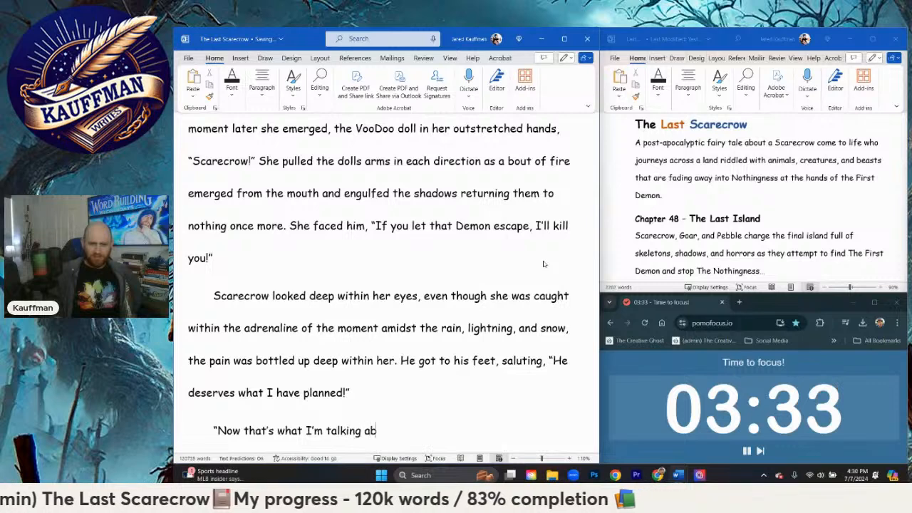
text(out, w)
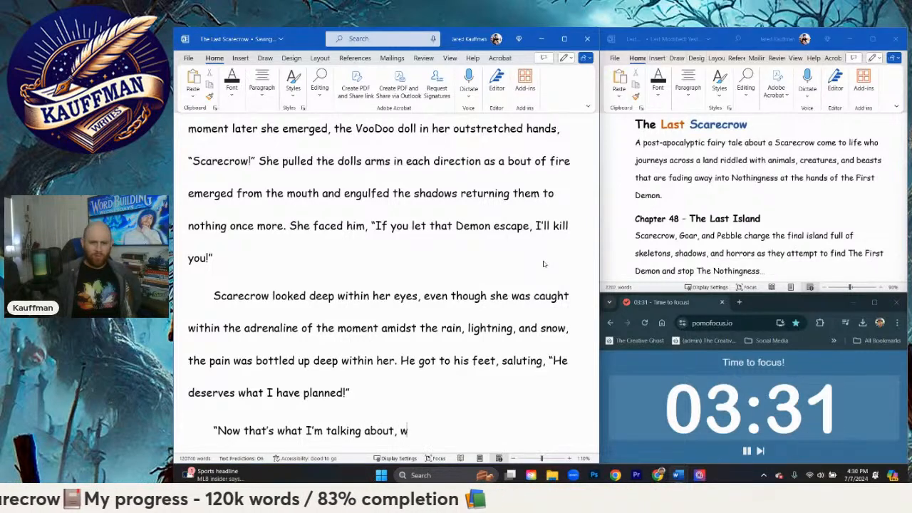
text(here has )
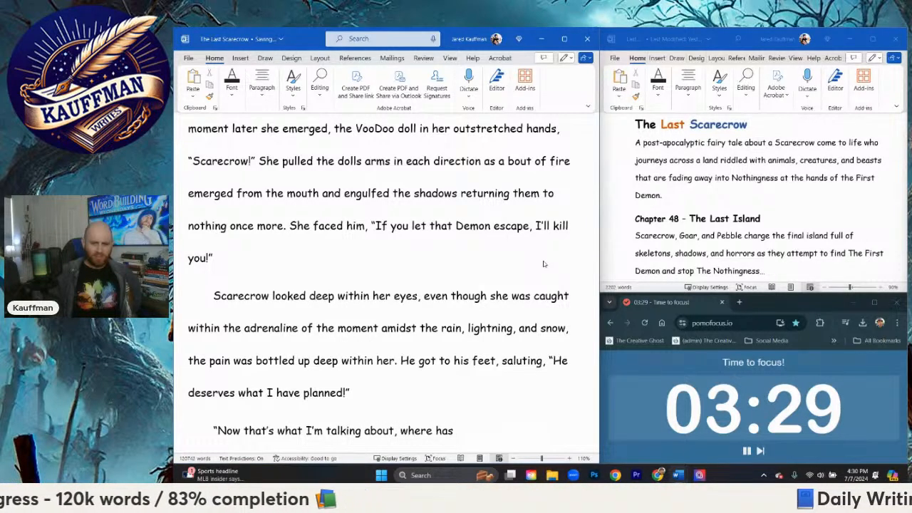
text(Scar)
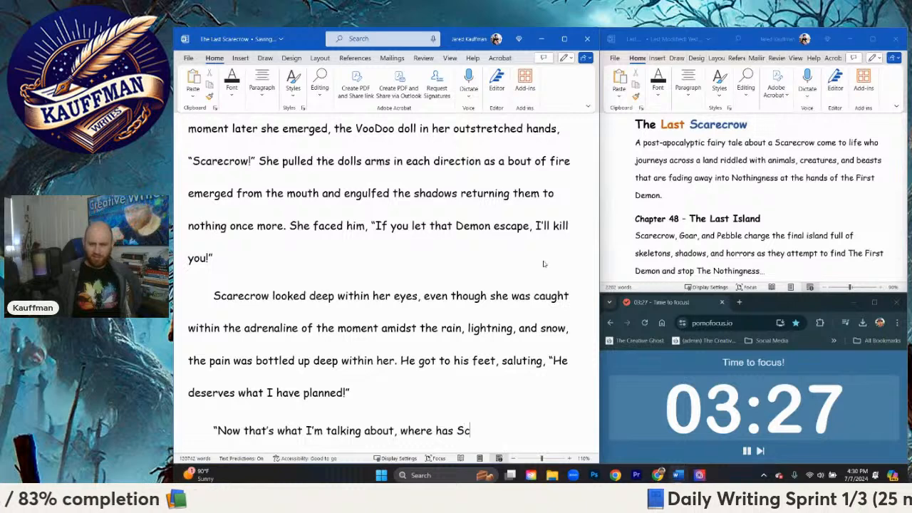
Step: Continue Pebble's reply after "about," with "where has this Scarecrow been all my life!" and close the quotation
key(BackSpace)
key(BackSpace)
key(BackSpace)
key(BackSpace)
text(this )
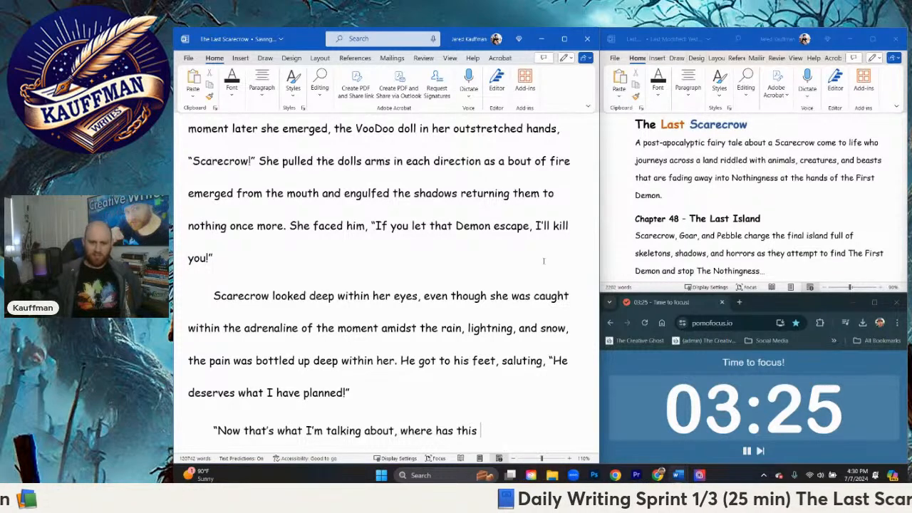
text(Scarecrow been a)
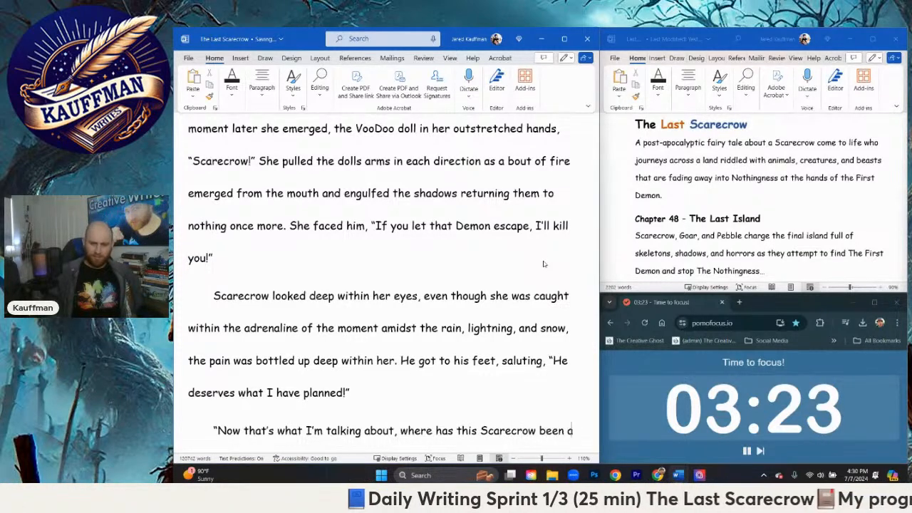
text(ll my life)
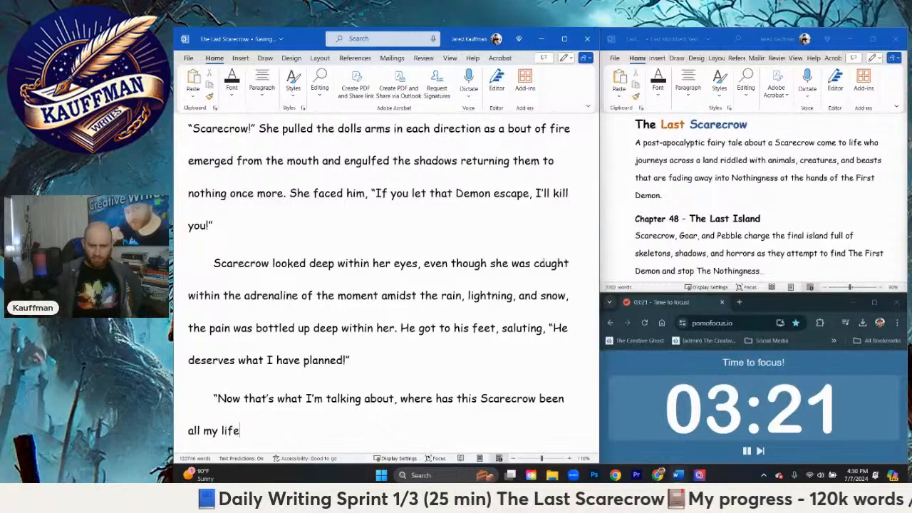
text(!" Pebble laughed)
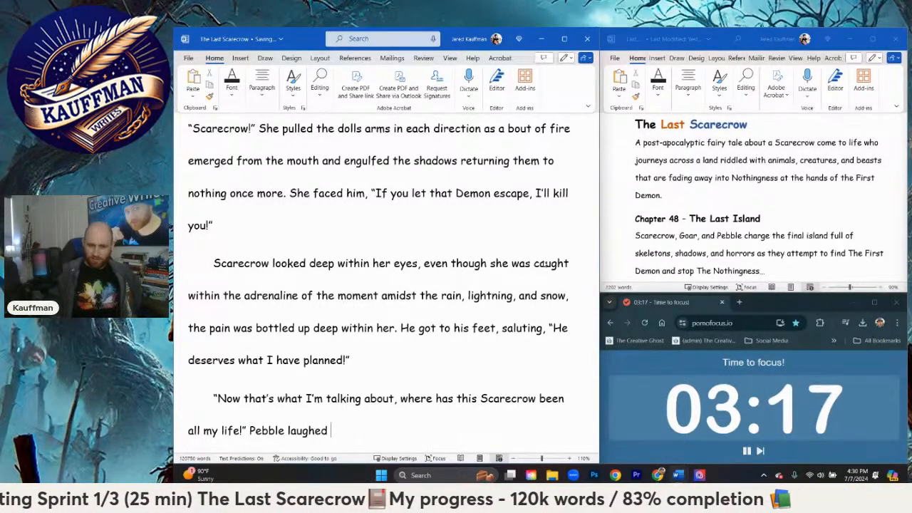
Step: Follow the closed quotation with the dialogue tag "Pebble laughed as"
key(BackSpace)
key(BackSpace)
key(BackSpace)
key(BackSpace)
key(BackSpace)
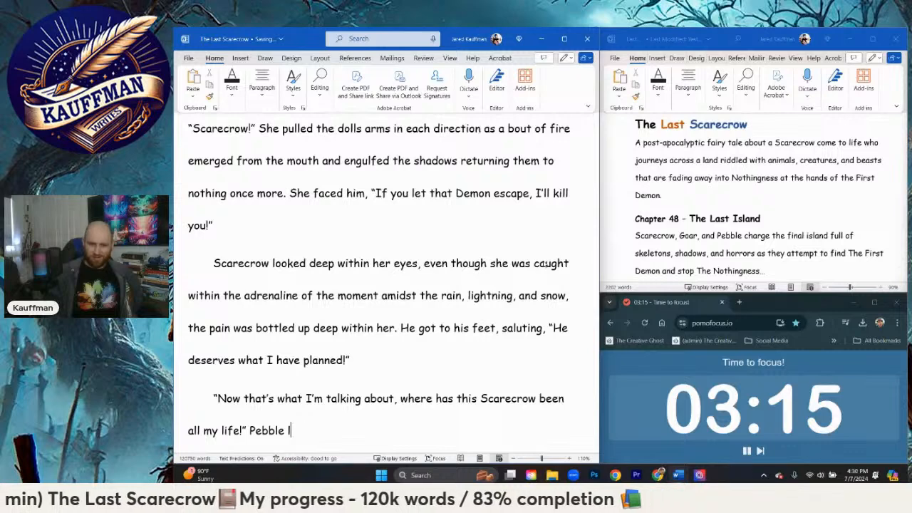
key(BackSpace)
text(laughed as )
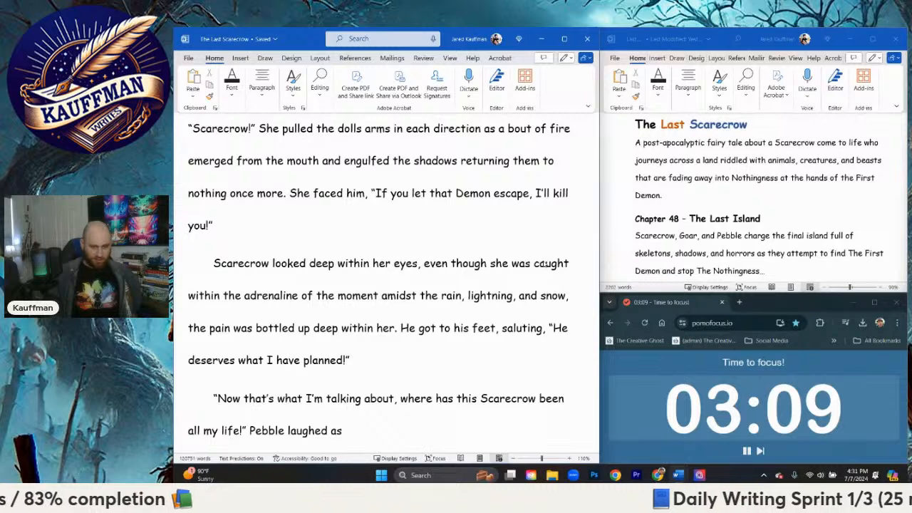
text(sh)
Step: Continue the sentence after "Pebble laughed as" with "many shadows emerged from beneath flying to surround her"
key(BackSpace)
key(BackSpace)
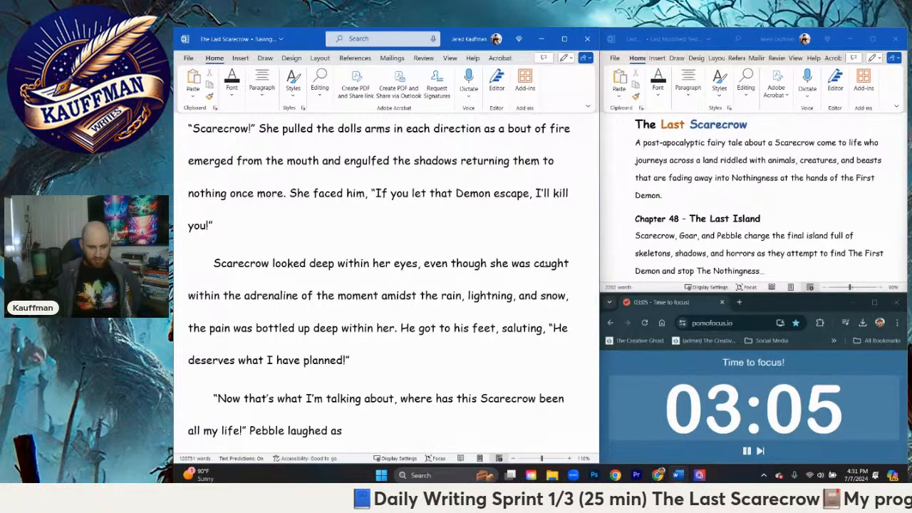
text(many shadow)
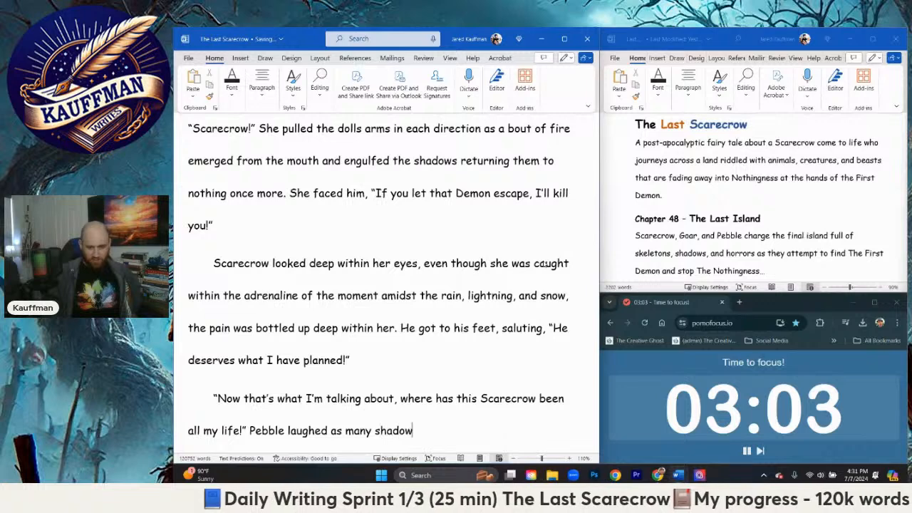
text(s emerged fro)
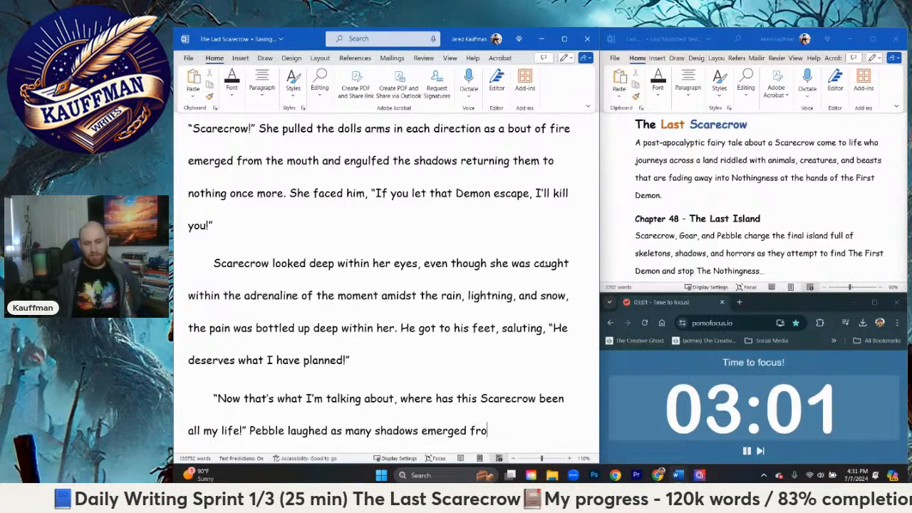
text(m beneath)
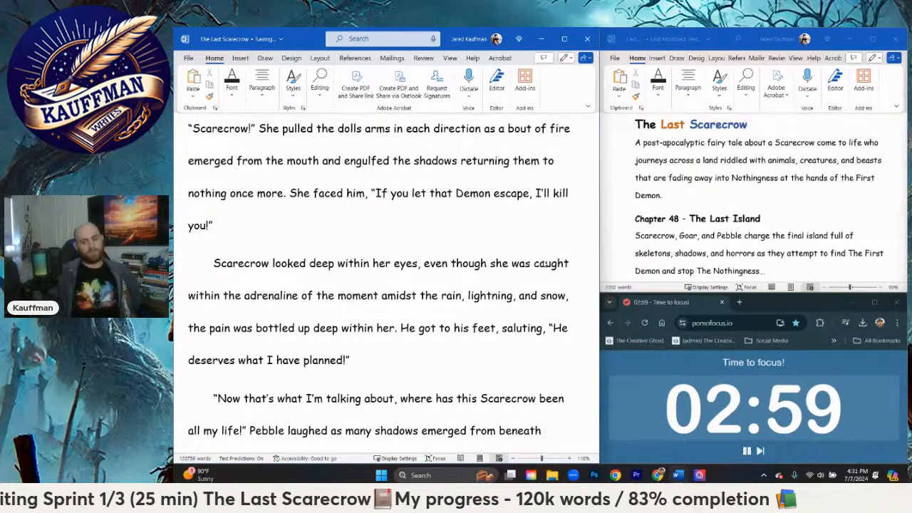
text( flying to surround her)
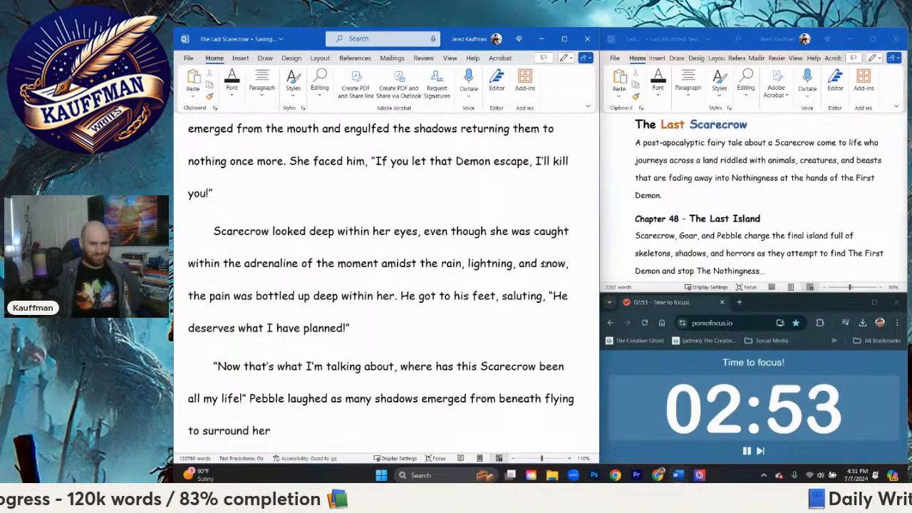
Step: Add a comma after "surround her" and finish the paragraph with Pebble's quoted line "We'll catch up, go!"
text(, ")
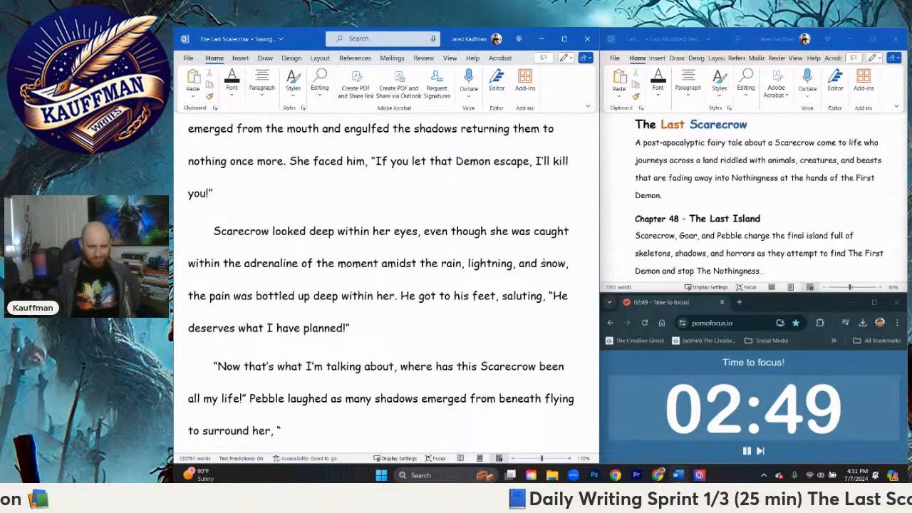
text(P)
key(BackSpace)
text(We)
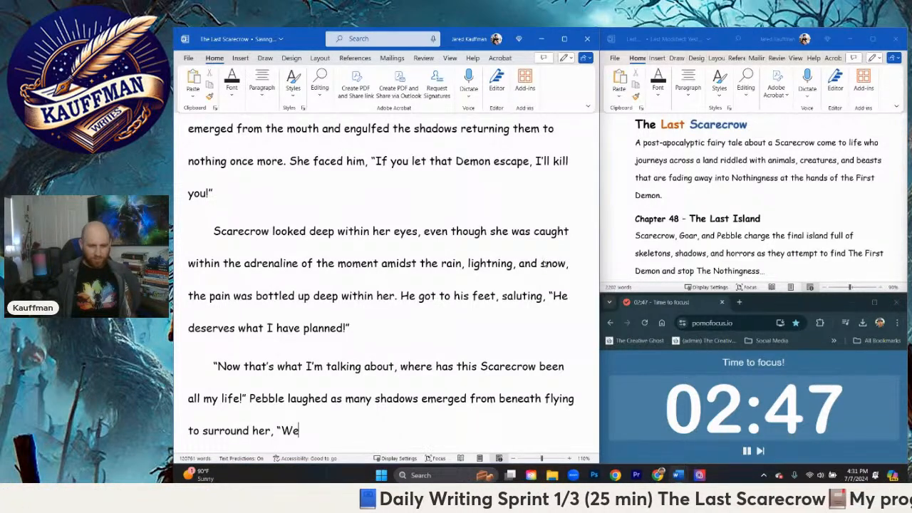
text('ll catch up)
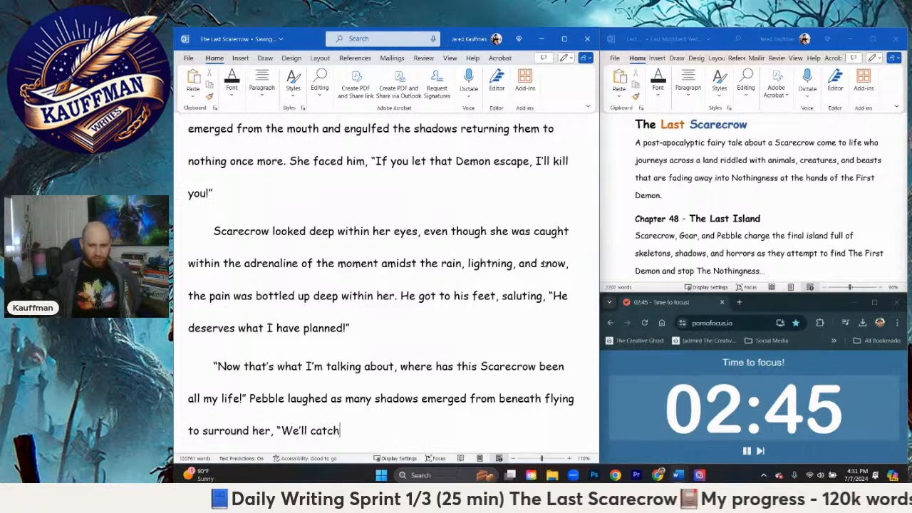
text(!")
key(BackSpace)
key(BackSpace)
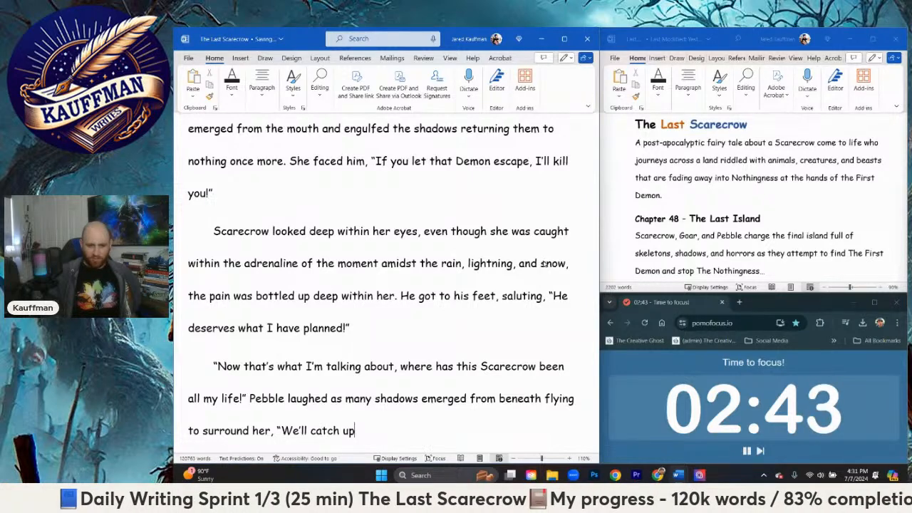
text(, go!")
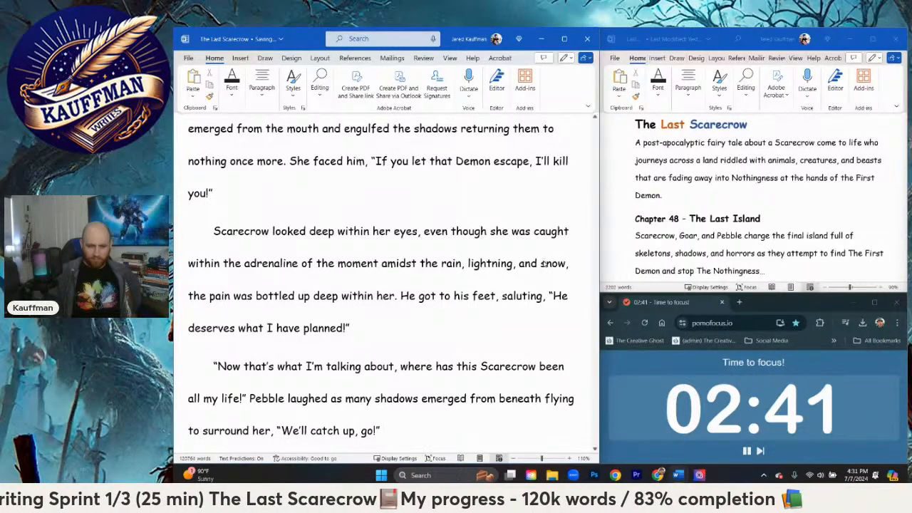
Step: Start a new paragraph with Scarecrow's quoted cry "For the Pixies!"
key(Return)
text("For the)
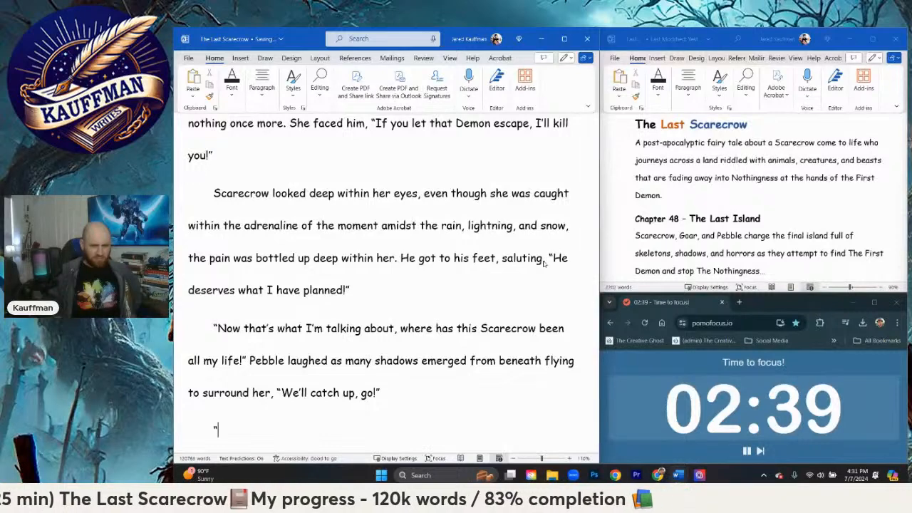
text(ies!” e)
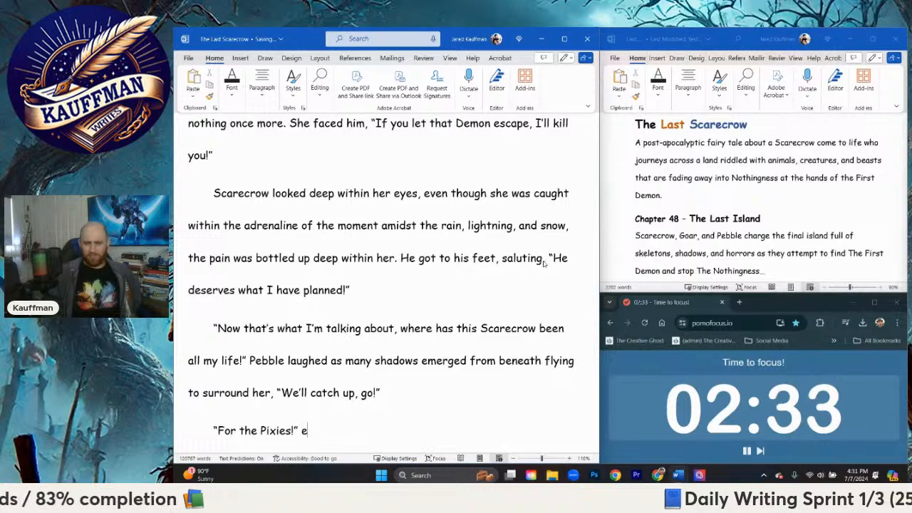
Step: Add the action "he glanced down at Goar," after Scarecrow's cry
key(BackSpace)
text(he glanced d)
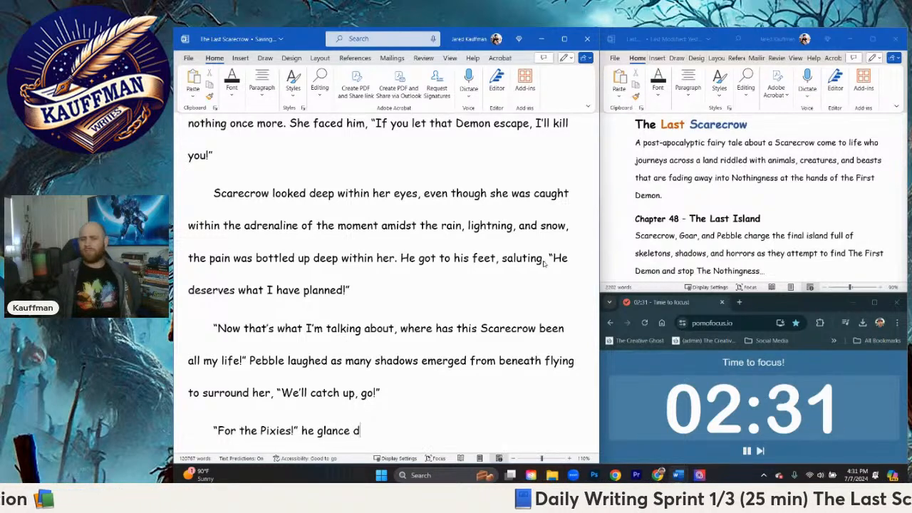
key(BackSpace)
key(BackSpace)
text(d downn)
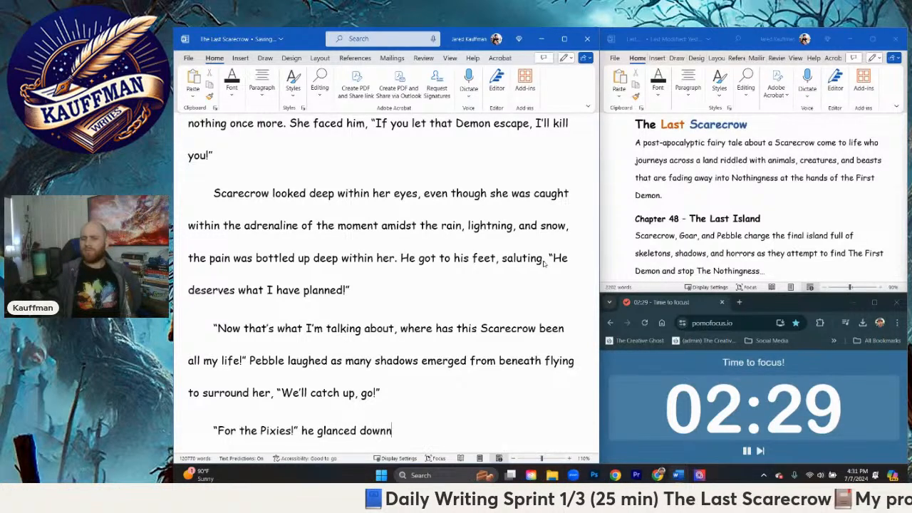
key(BackSpace)
text(at Goar, )
text(")
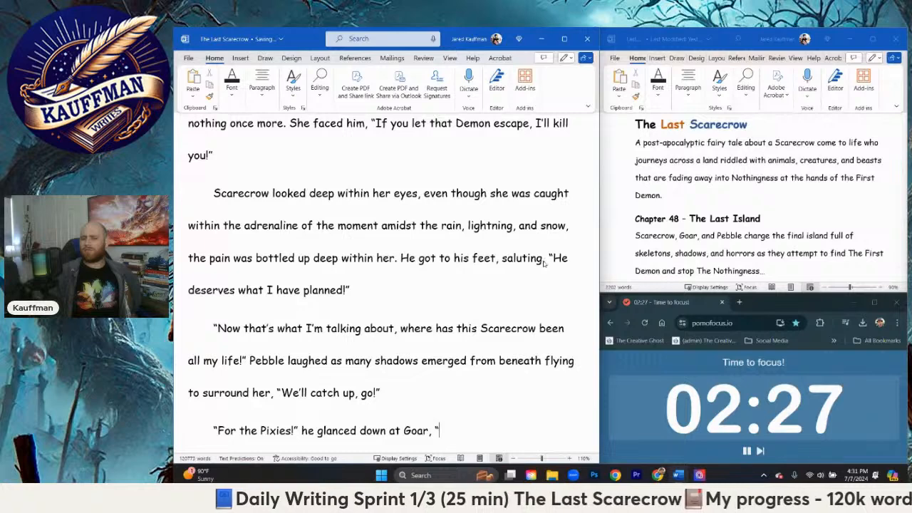
text(For Polara)
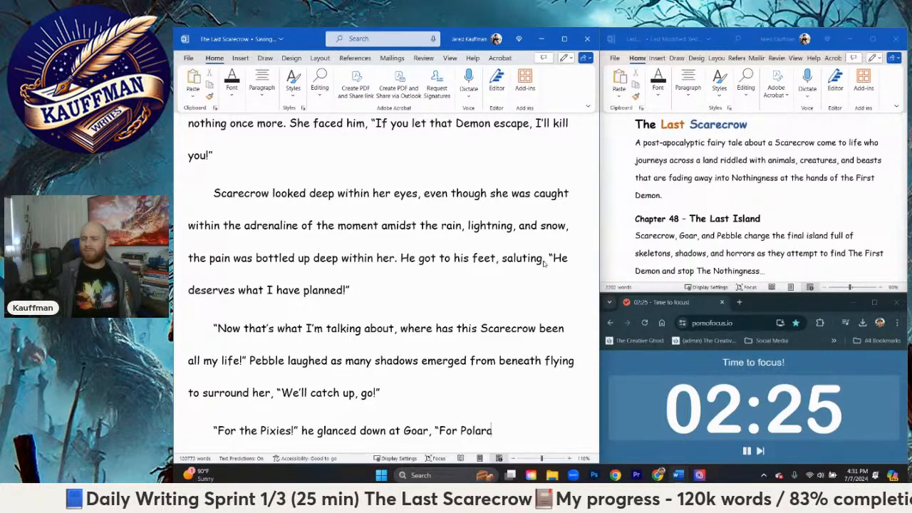
text(!")
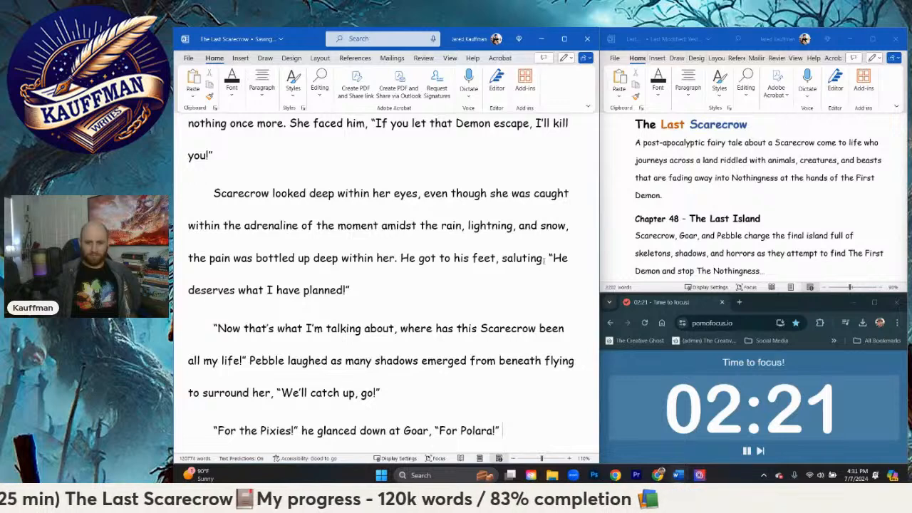
text( they )
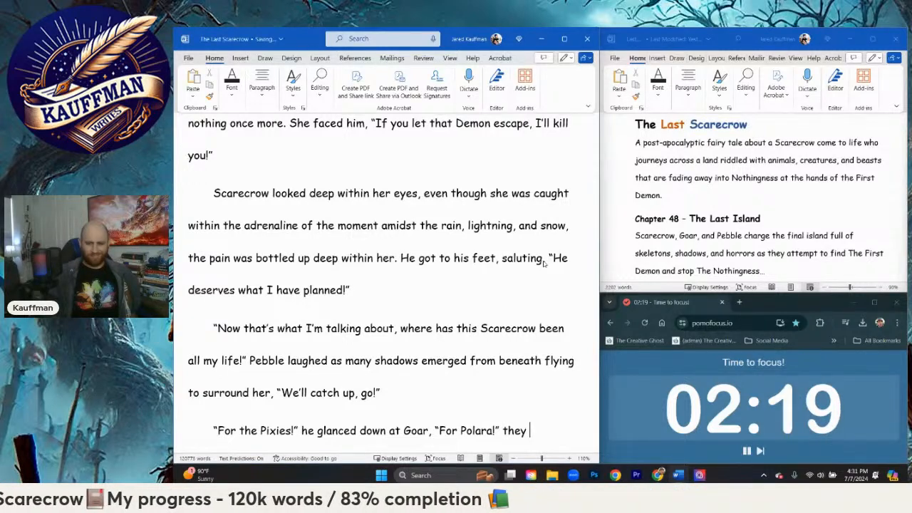
text(sm)
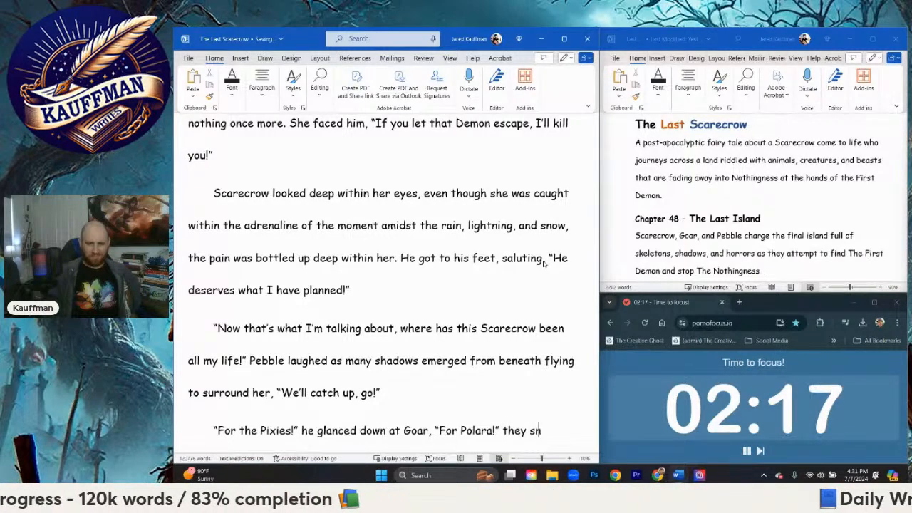
Step: Continue the paragraph after "For Polara!" with "they nodded as Scarecrow rolled forward"
key(BackSpace)
key(BackSpace)
text(nodded as)
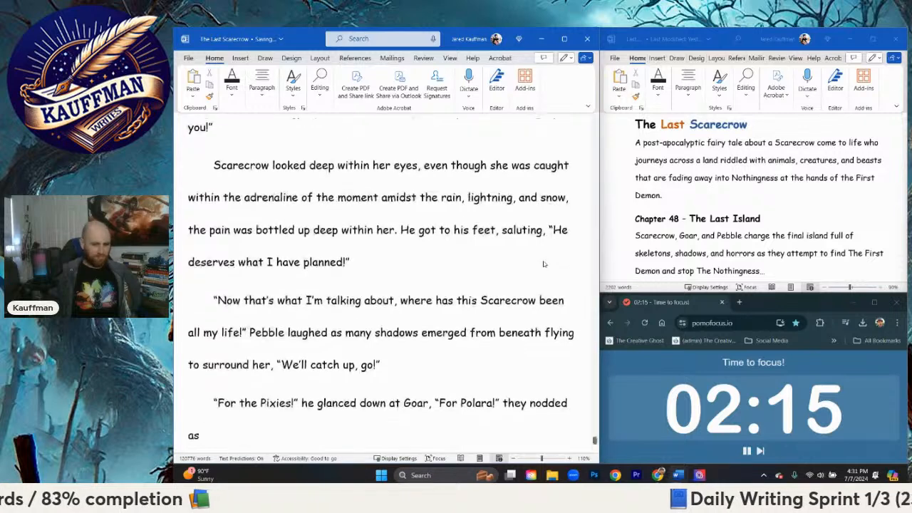
text( Scarecrow)
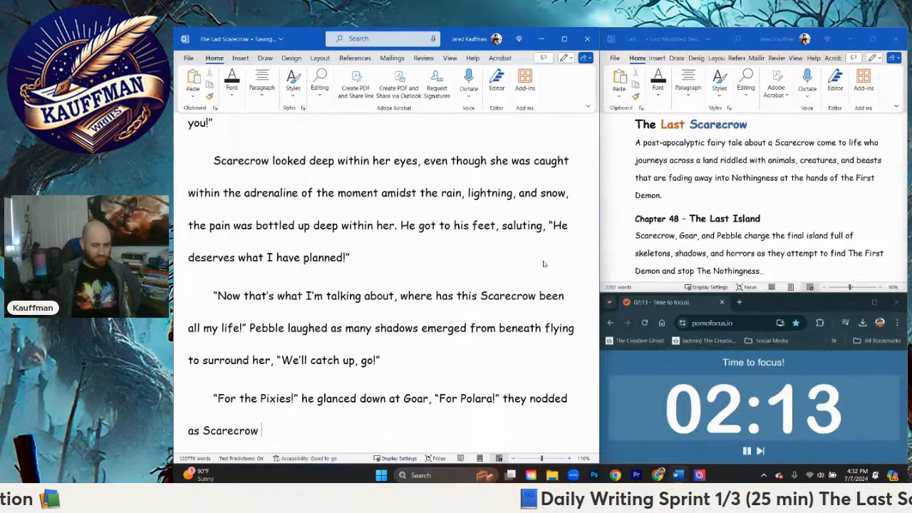
text( rolled forward i)
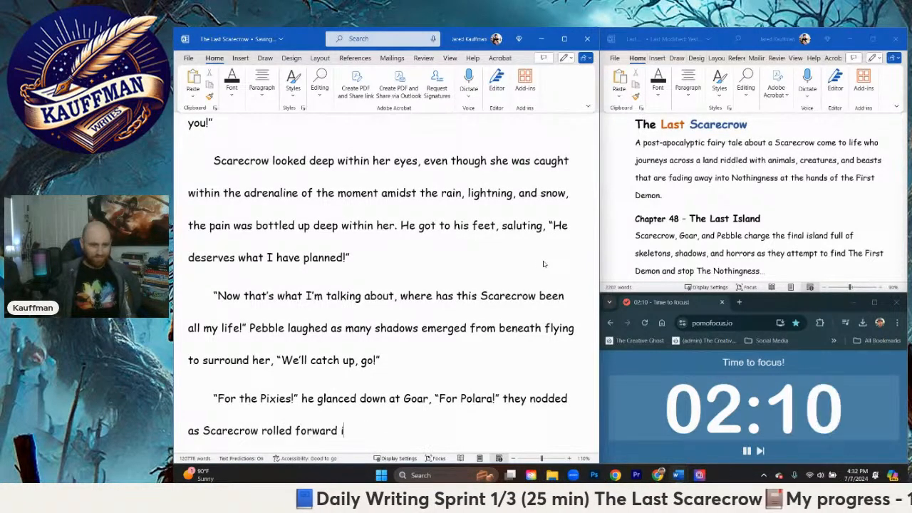
key(BackSpace)
Step: Extend the sentence about Scarecrow rolling forward with "just in time to dodge another series of hail that flew at him"
text(jus)
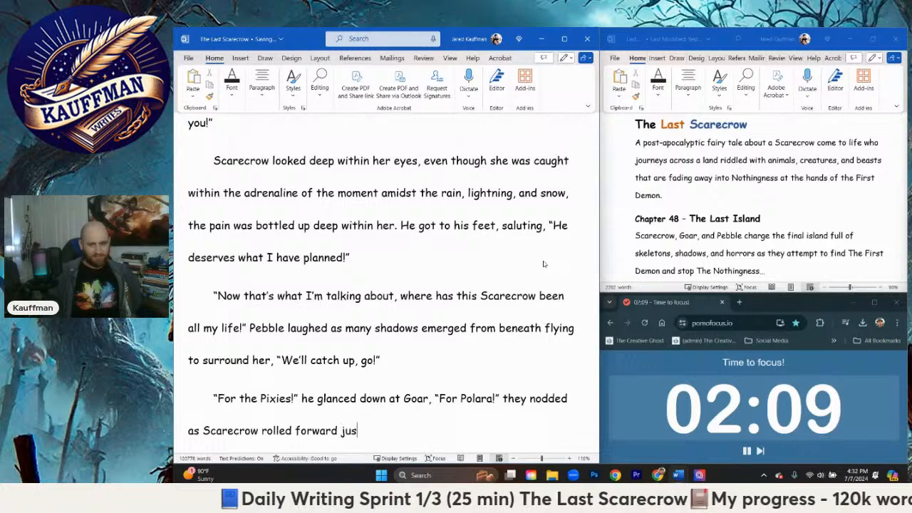
text(t in time to doge)
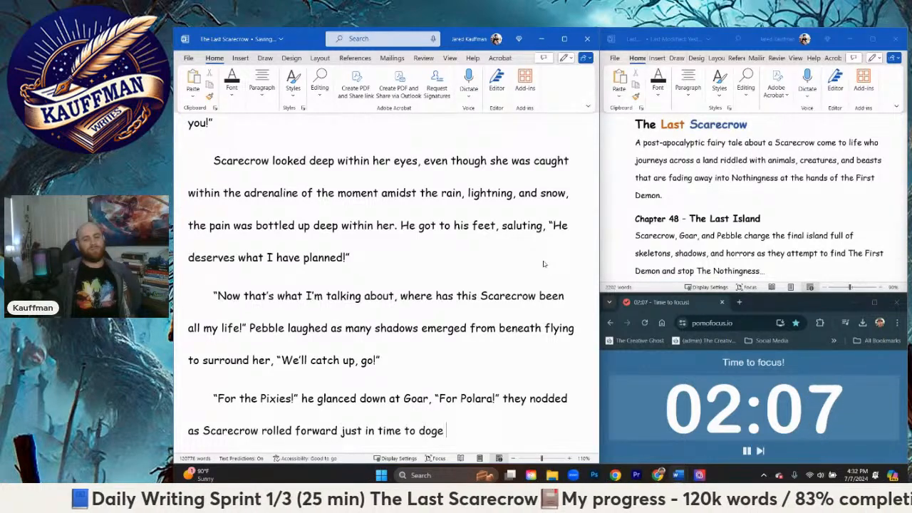
key(BackSpace)
key(BackSpace)
key(BackSpace)
text(dge another s)
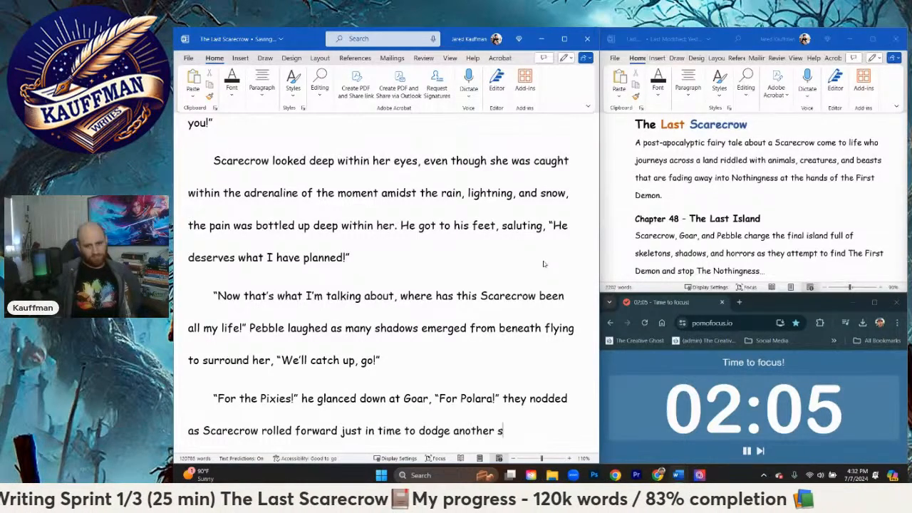
text(eries of jhaj)
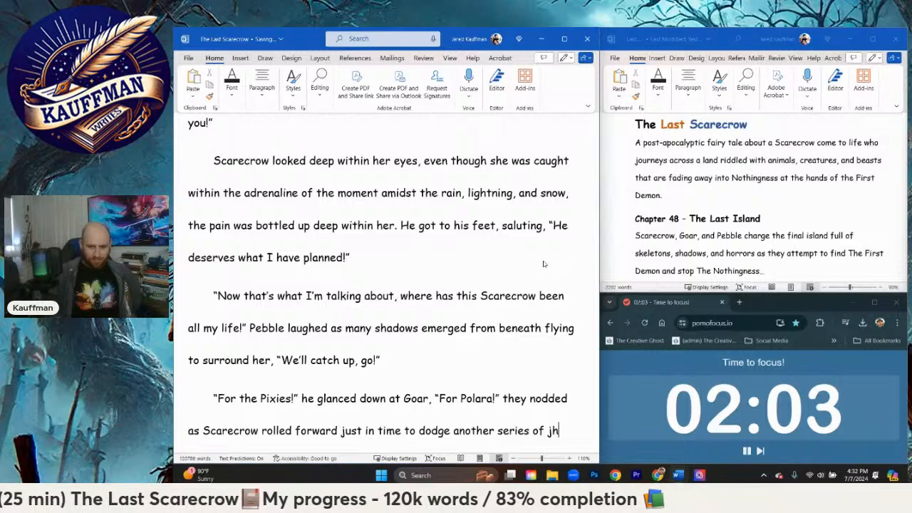
key(BackSpace)
key(BackSpace)
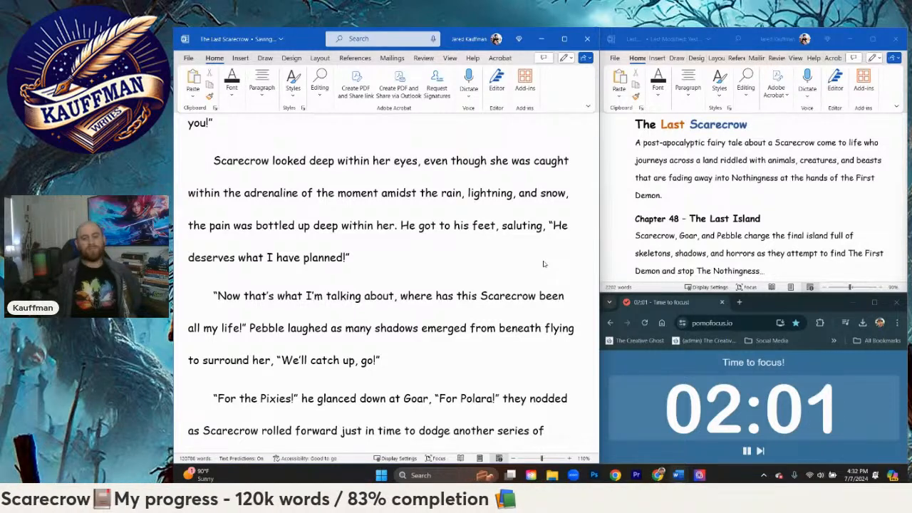
text(hail that flew at him)
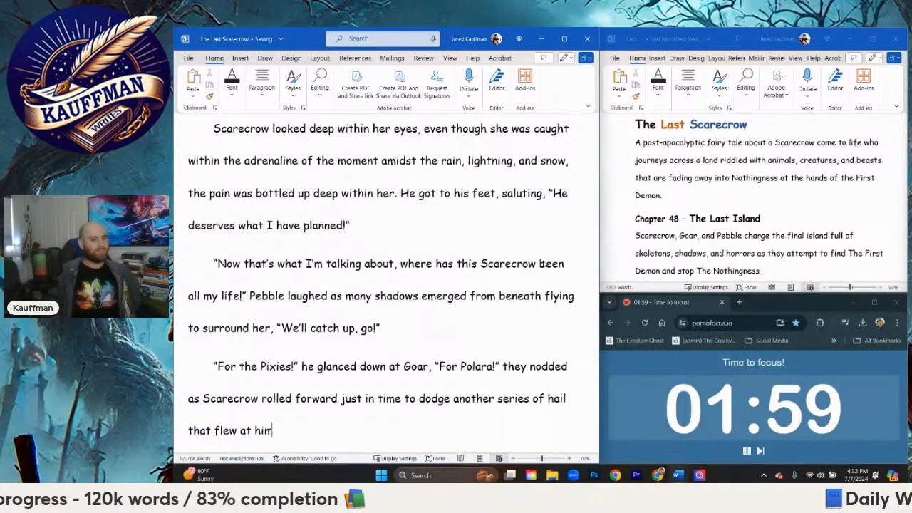
text(. The far)
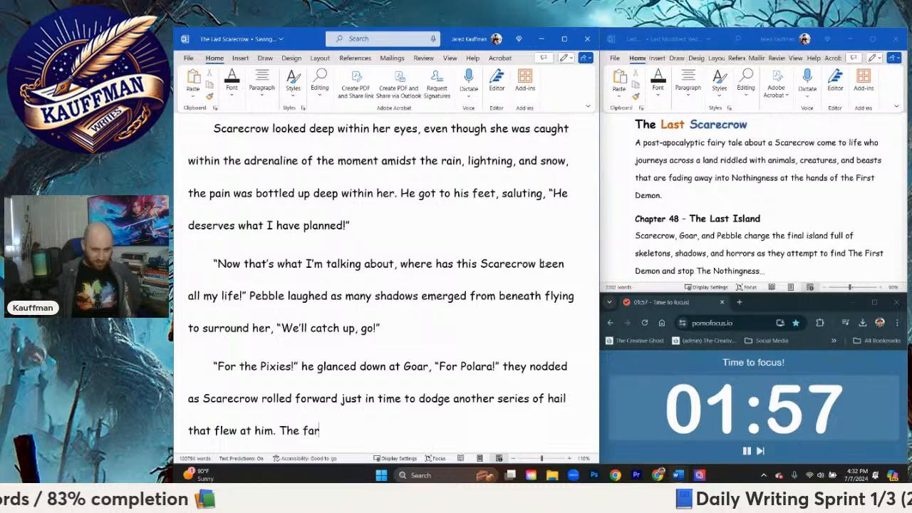
text(ther up the hill h)
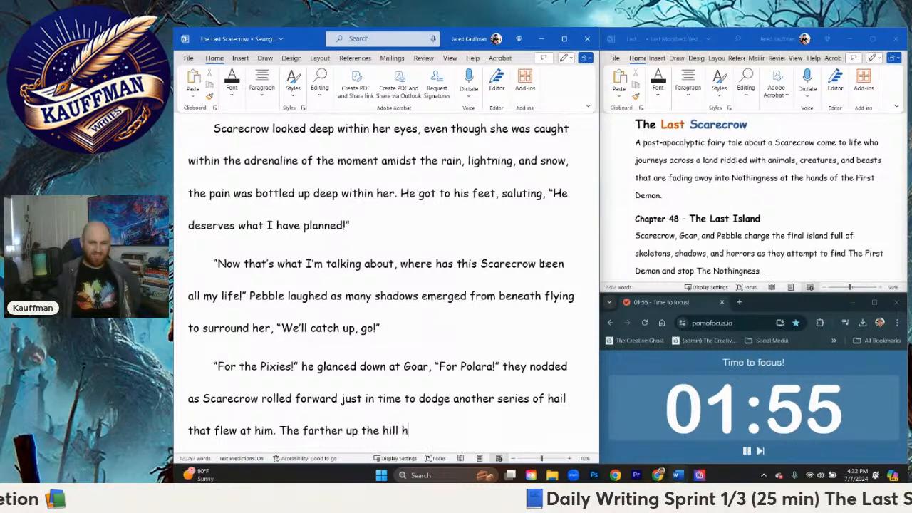
text(e ran, the )
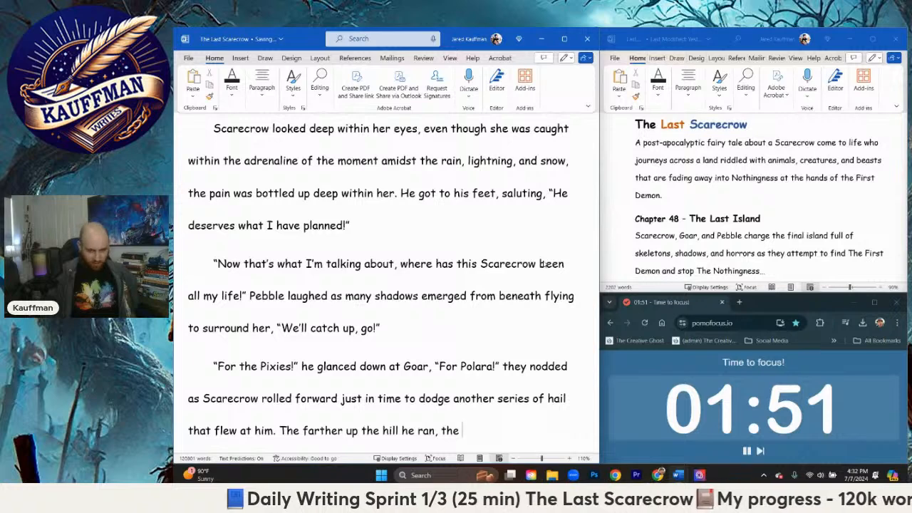
text(more intense the)
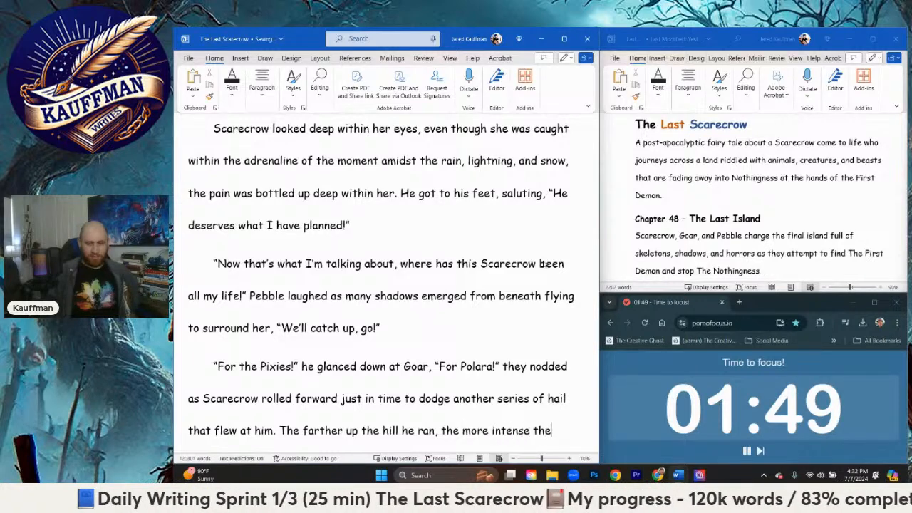
text( wind)
Step: Continue the uphill sentence after "the more intense the" with "elements threatened to"
key(BackSpace)
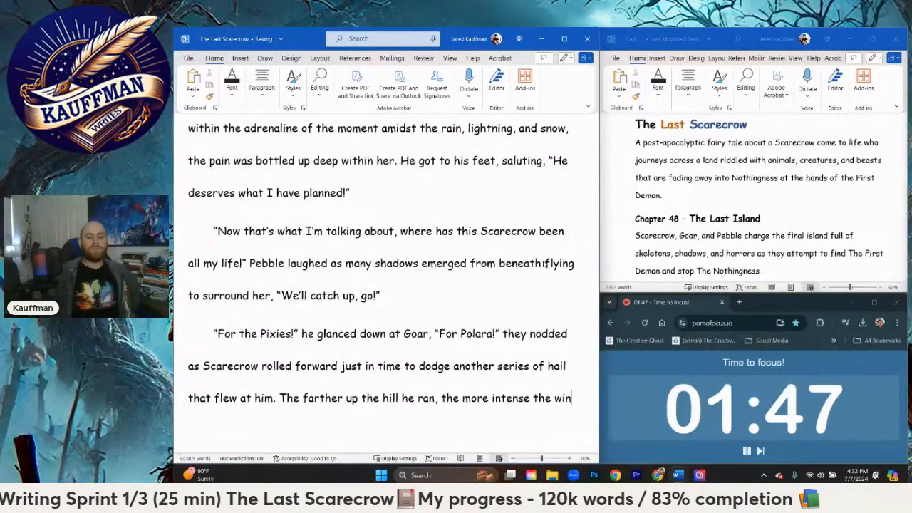
key(BackSpace)
key(BackSpace)
key(BackSpace)
text(elements tri)
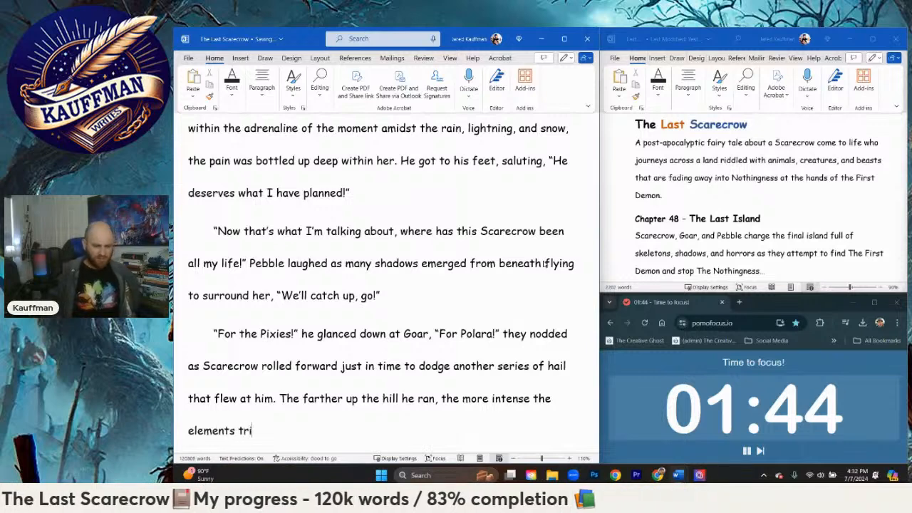
key(BackSpace)
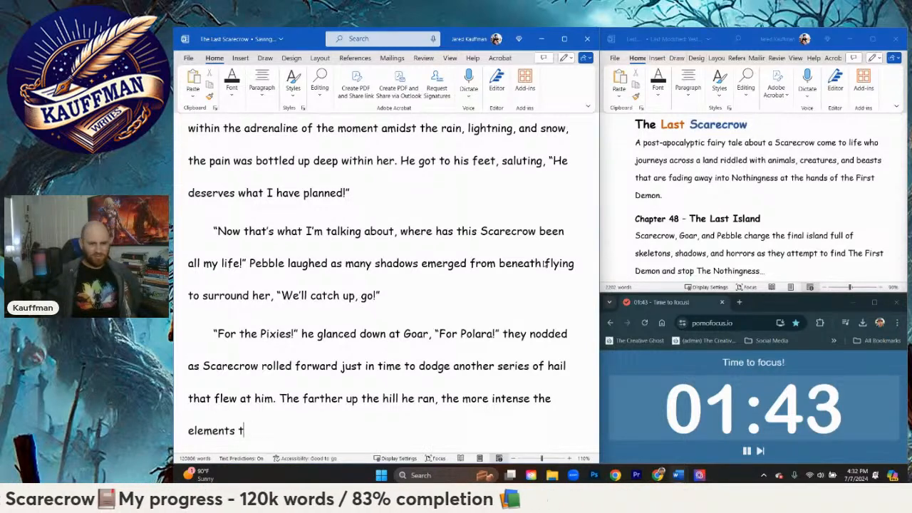
text(hreatened to )
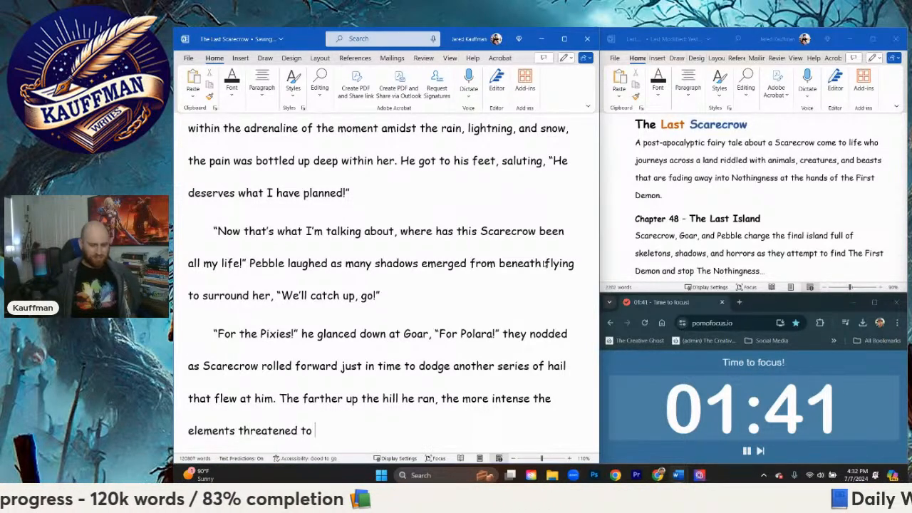
text(fin)
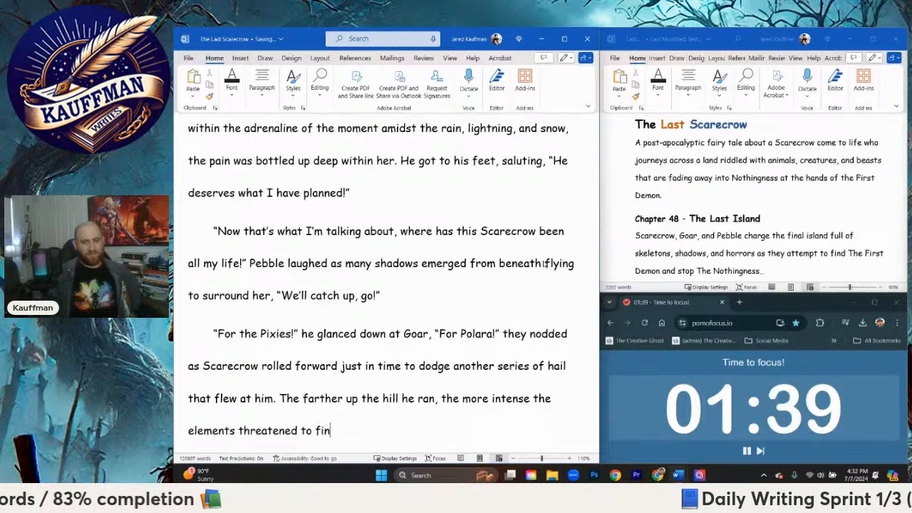
text(ish)
key(BackSpace)
key(BackSpace)
key(BackSpace)
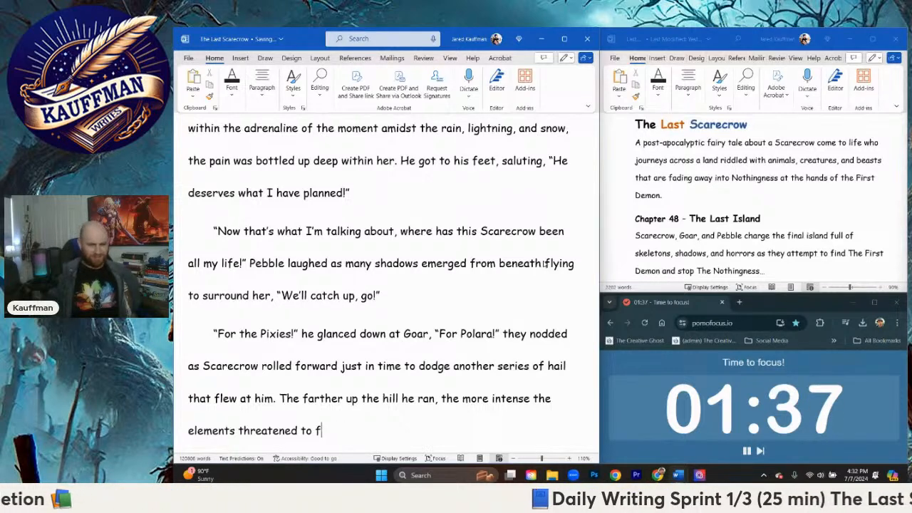
Step: Complete the sentence about the elements with "not just send him back, but annihilate him altogether."
text(s threatened to not just send himm b)
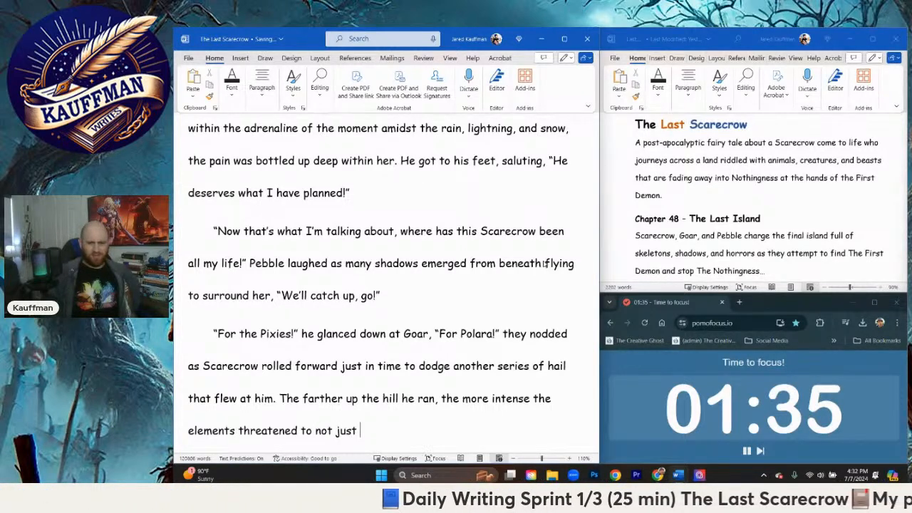
key(BackSpace)
key(BackSpace)
key(BackSpace)
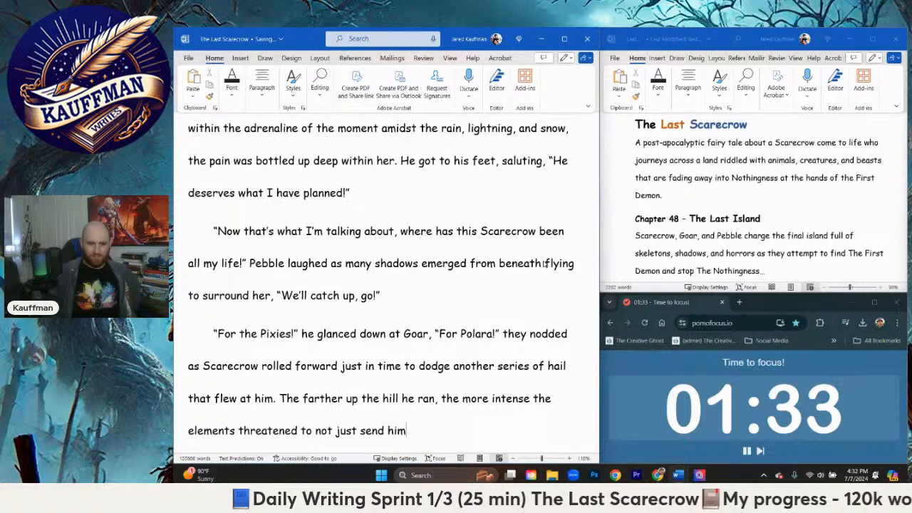
text(back, but annihi)
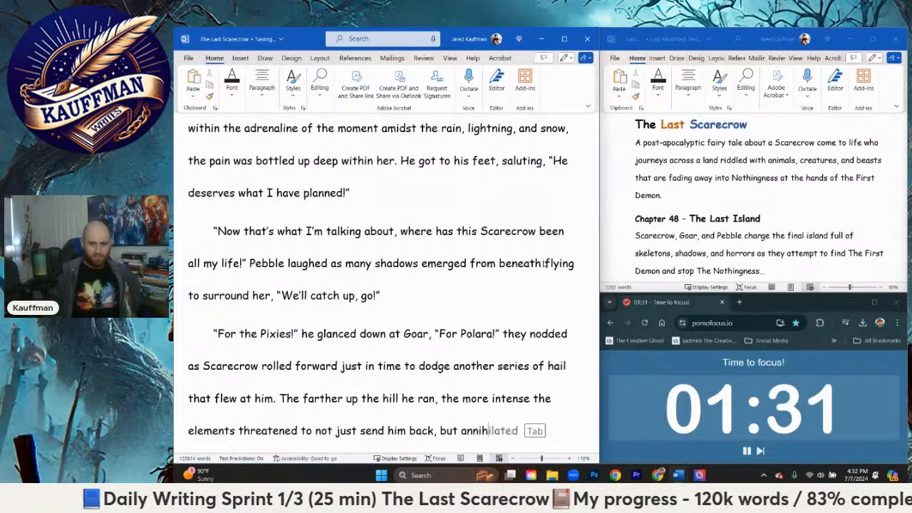
text(late him altog)
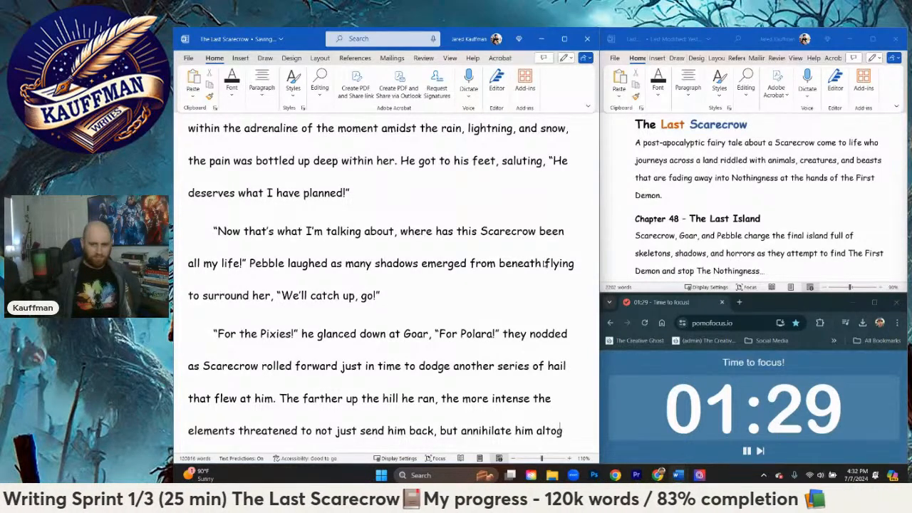
text(ether)
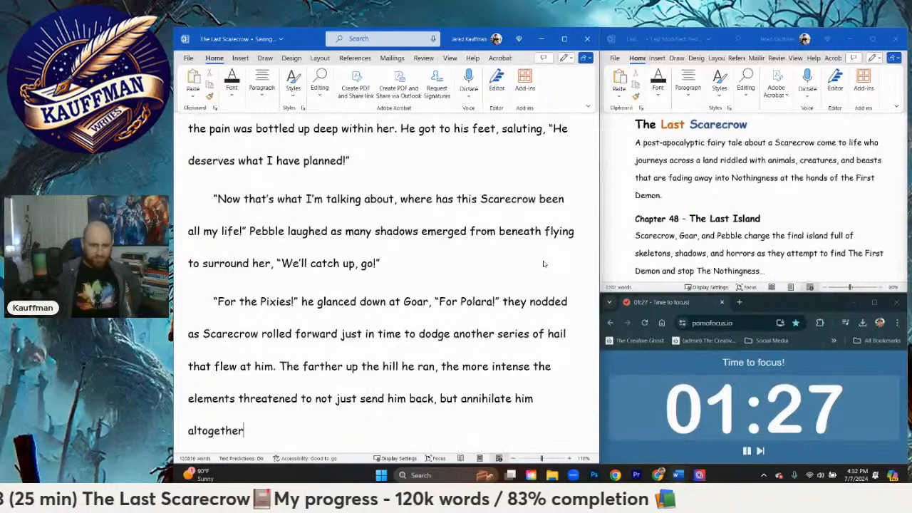
text(. )
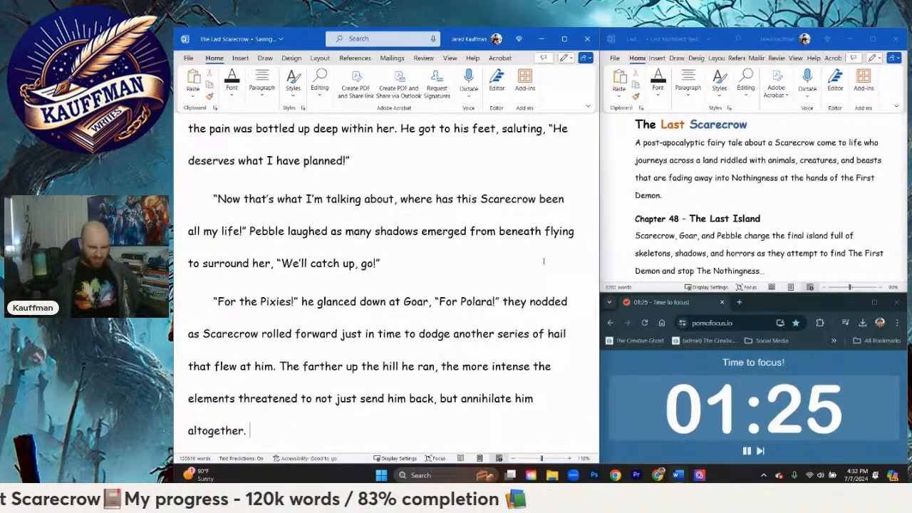
text(He)
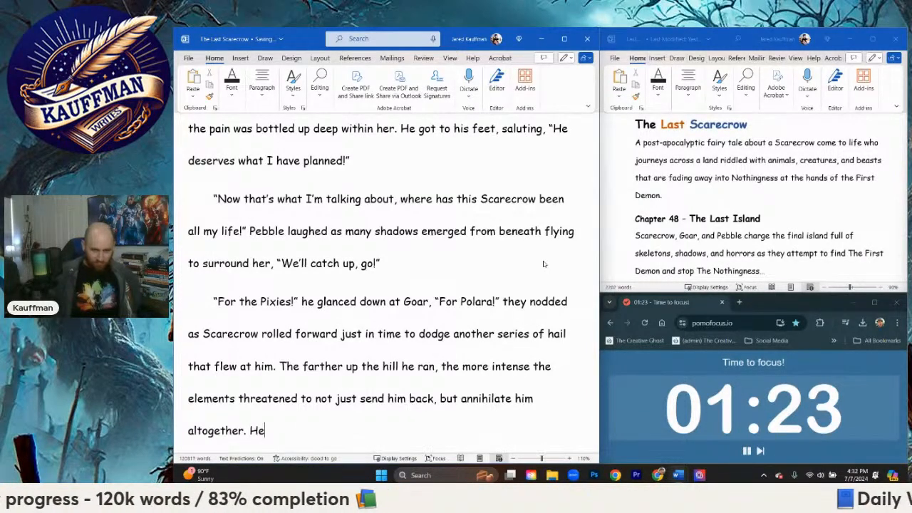
Step: Begin another sentence after "altogether." with the opening phrase "With his hat firmly back on his head"
key(BackSpace)
key(BackSpace)
text(Wi)
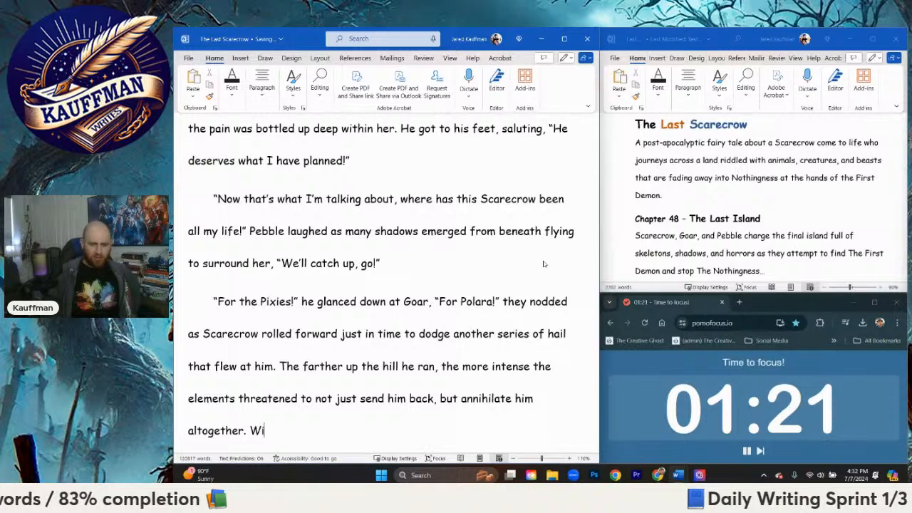
text(th his hat firm)
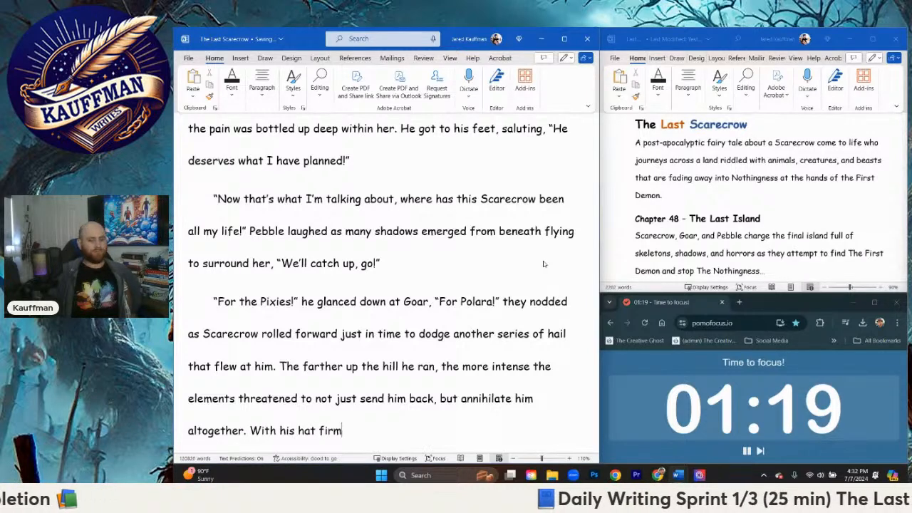
text(ly back on his head)
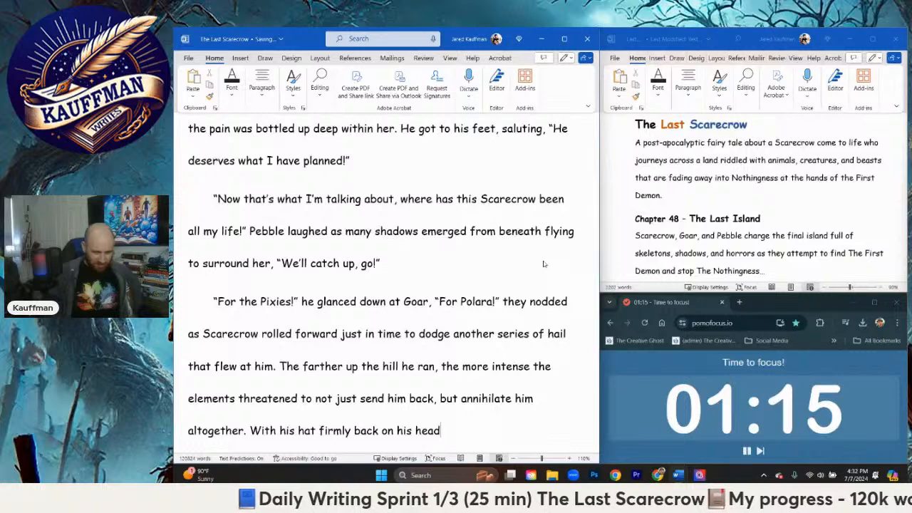
text(, )
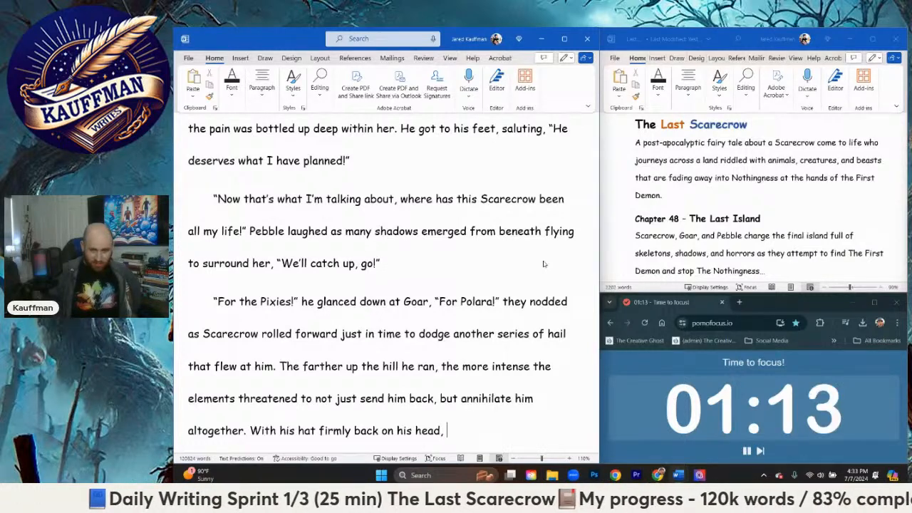
text(he slid to a st)
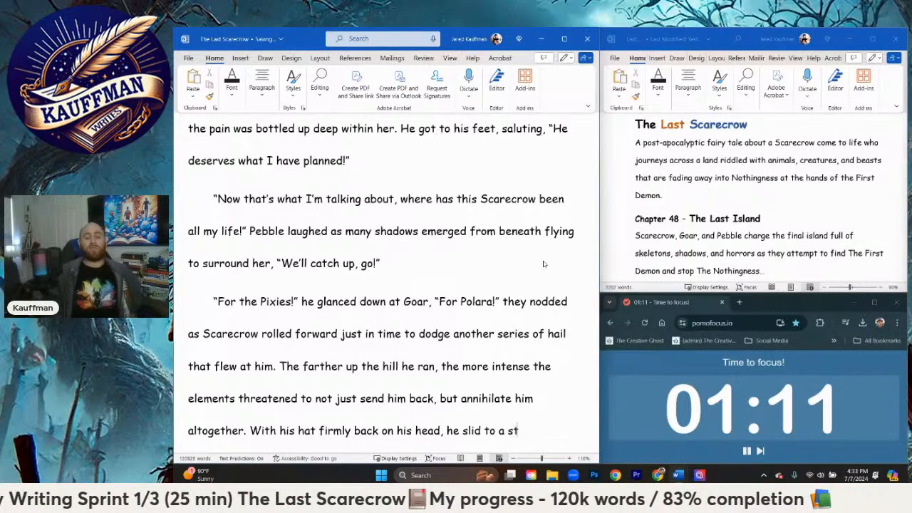
text(o)
Step: Continue the sentence after "on his head" with ", he slid to a sudden stop on the crystal red path"
key(BackSpace)
key(BackSpace)
key(BackSpace)
text(su)
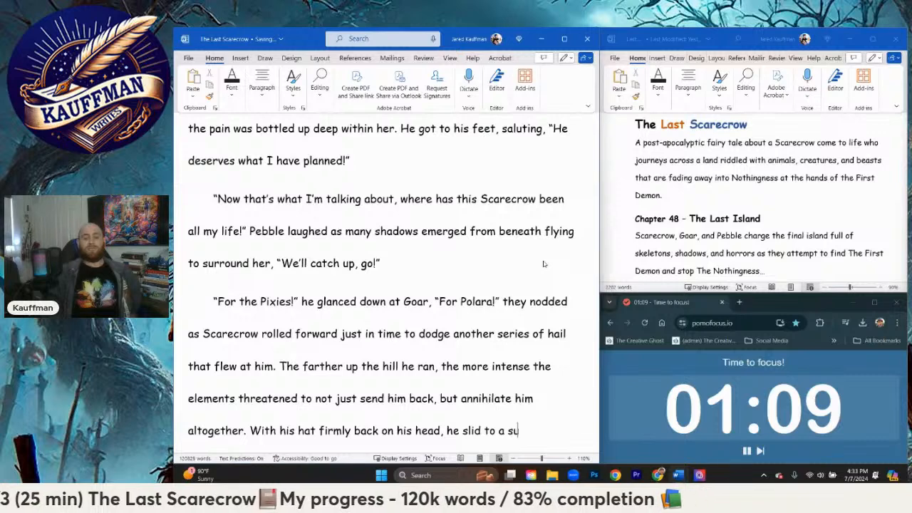
text(dden stop on the)
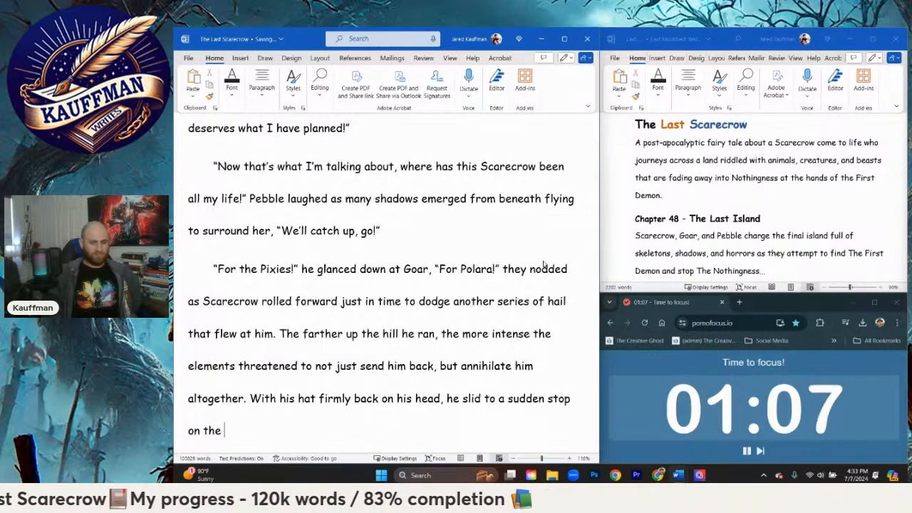
text( crystal red path )
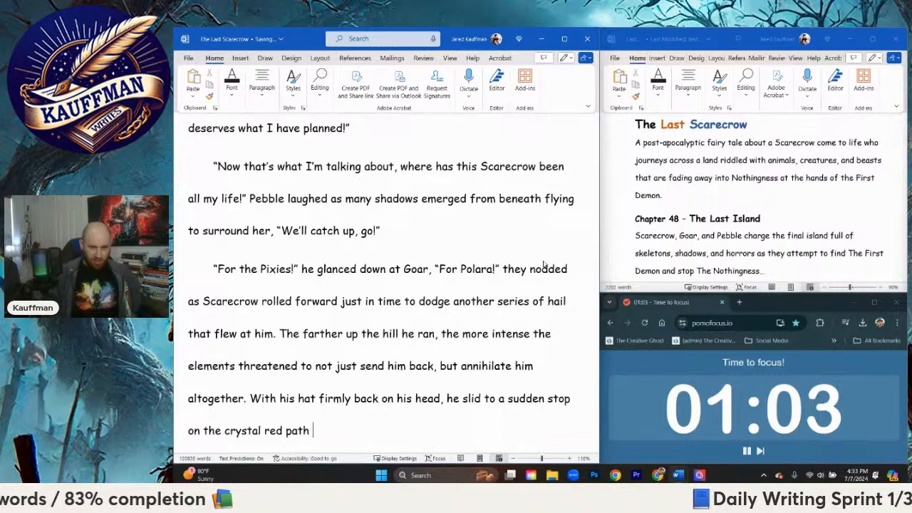
text(as the)
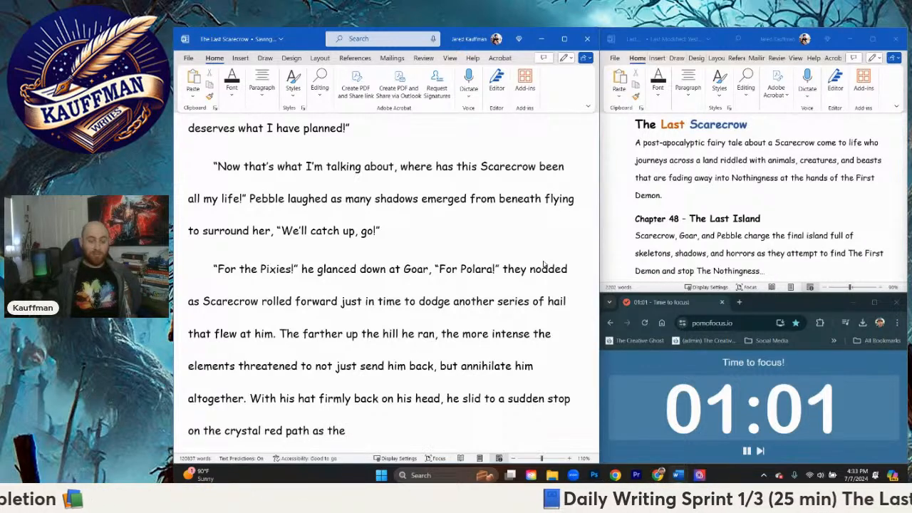
text( grou)
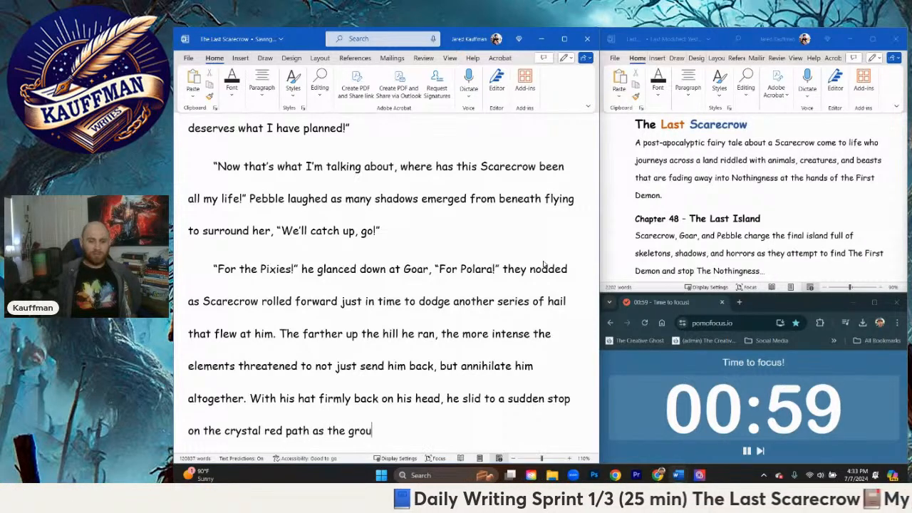
text(nd shook and the )
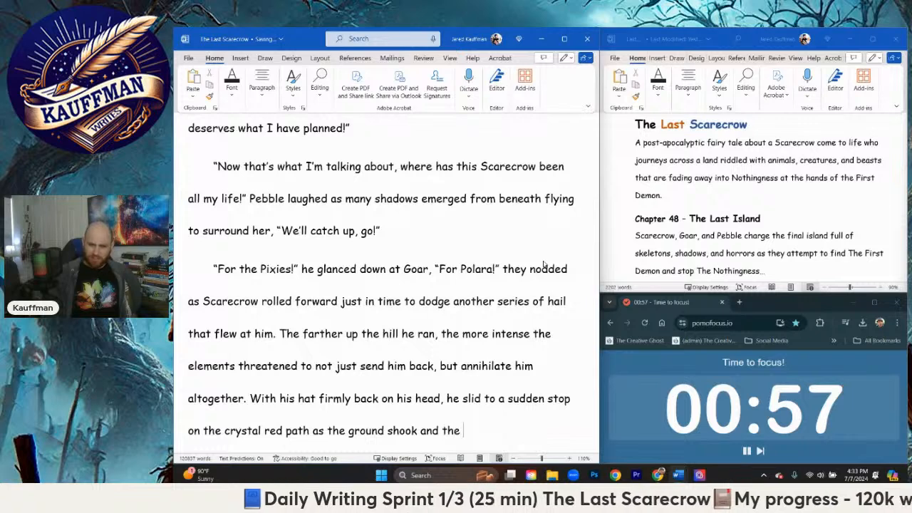
text(hill c)
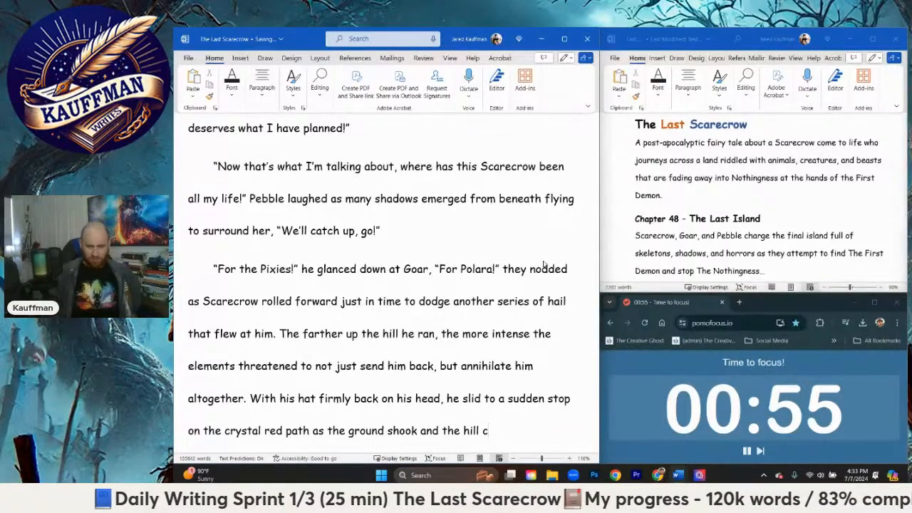
Step: Complete the sentence about the crystal red path with "as the ground shook and the hill split in half."
key(BackSpace)
text(split i)
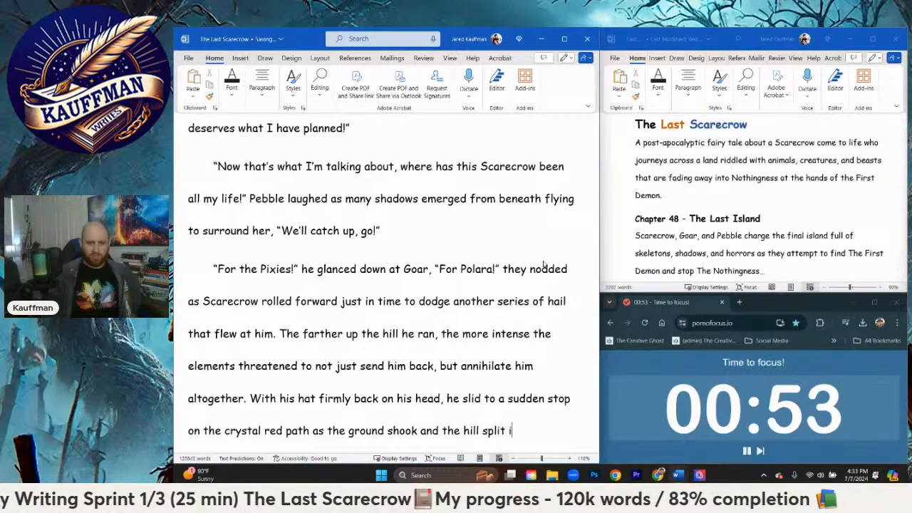
text(n half.)
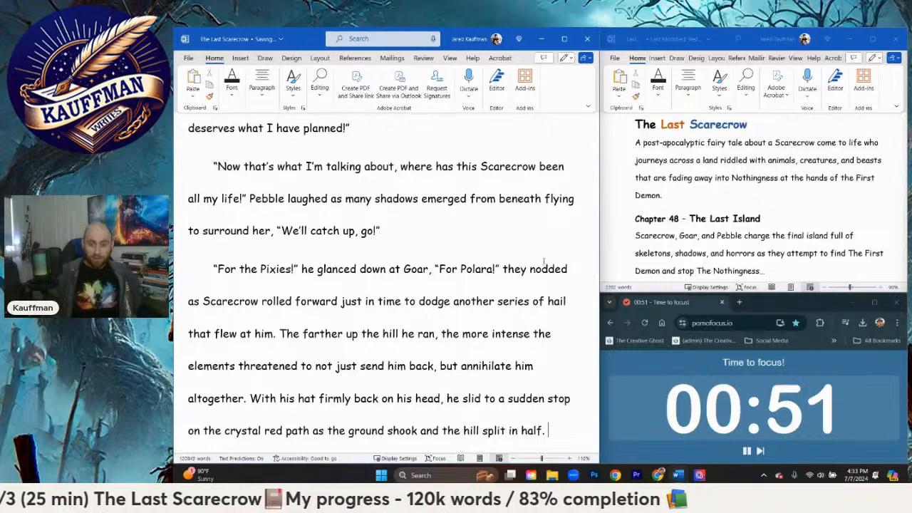
text( Up above )
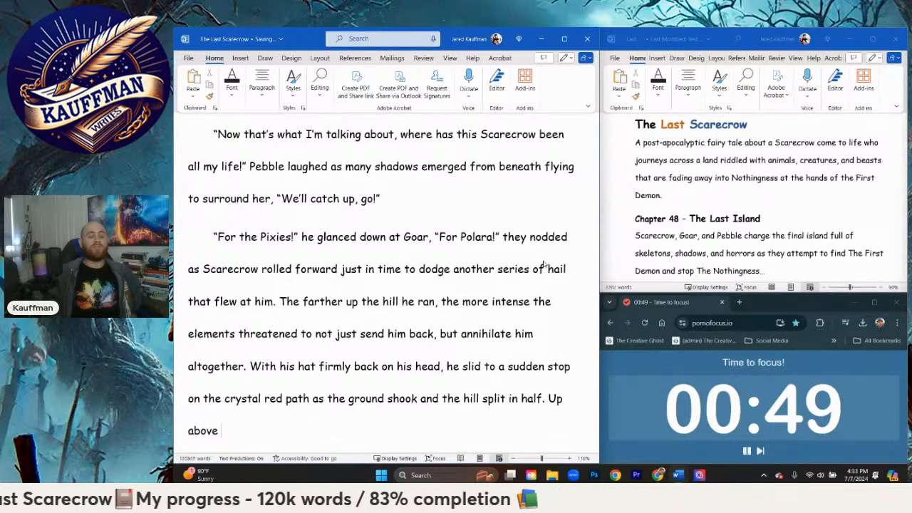
text(thunder )
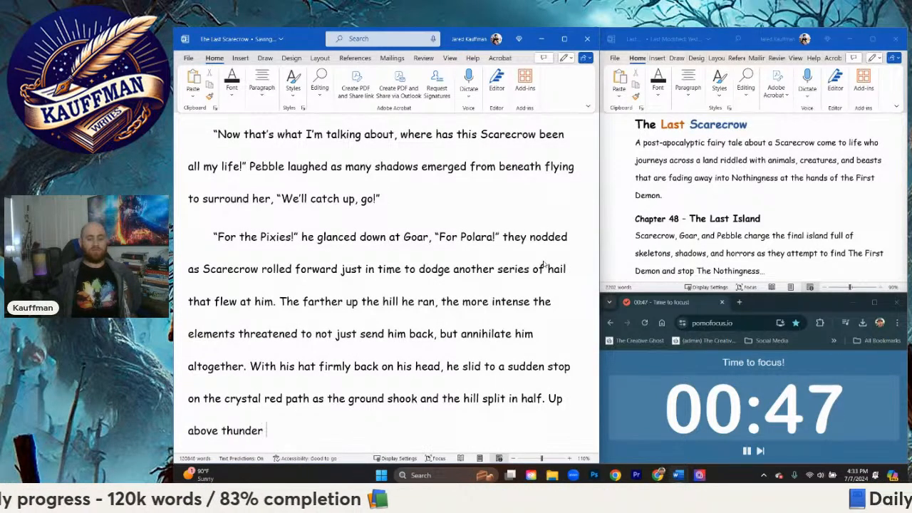
text(shot down )
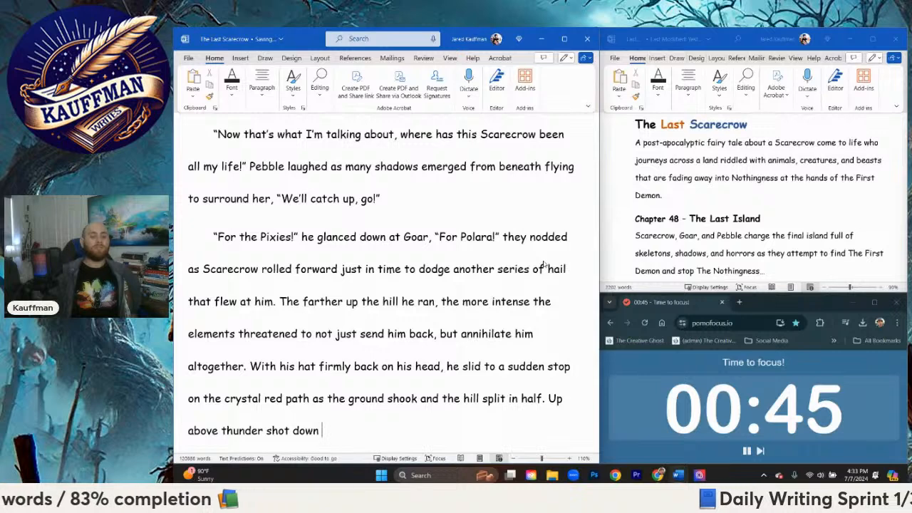
text(threat)
Step: Add the sentence "Up above thunder shot down to burn him alive." at the end of the paragraph
key(BackSpace)
key(BackSpace)
key(BackSpace)
key(BackSpace)
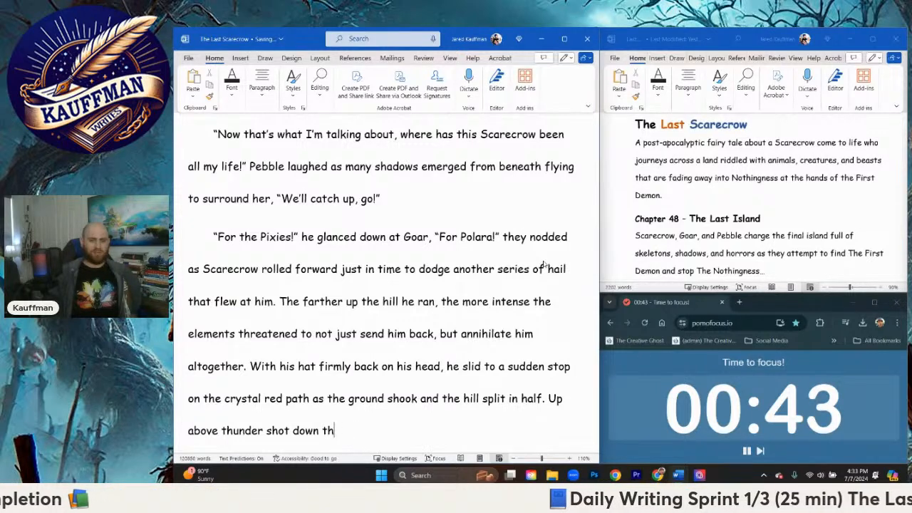
key(BackSpace)
text(o burn )
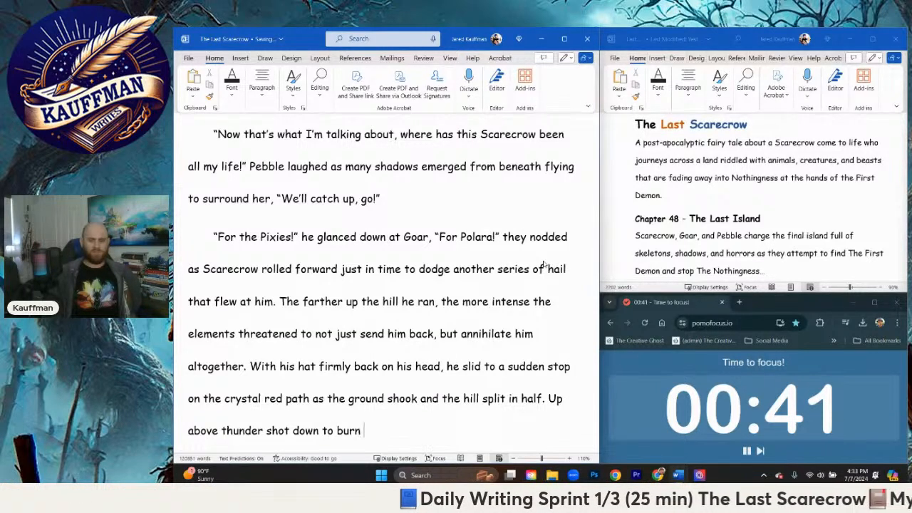
text(him alive.)
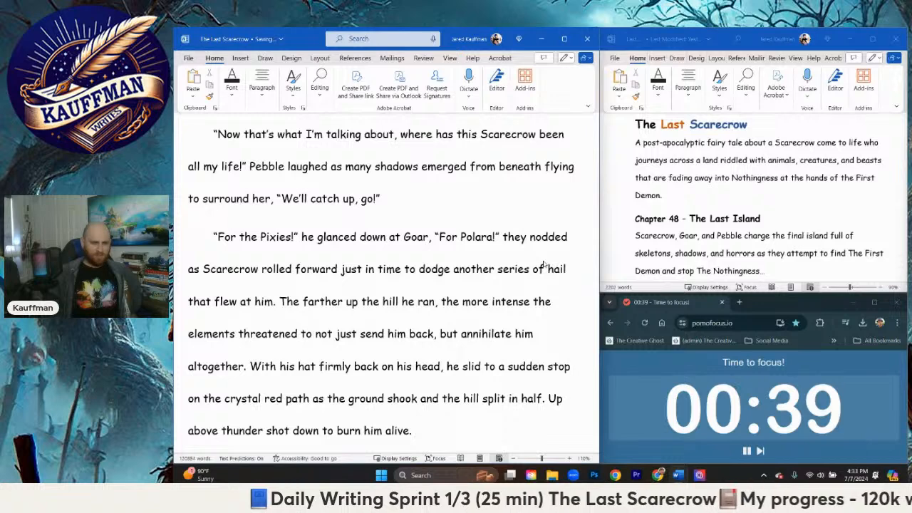
Step: Start a new paragraph with the dialogue "AHHHH!" in quotation marks, followed by "Scarecrow screamed as he"
key(Return)
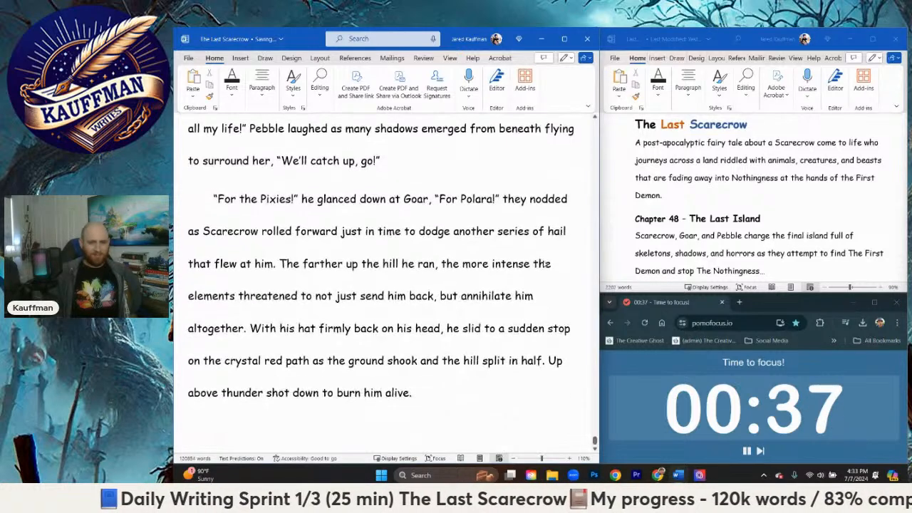
text("A)
text(GH)
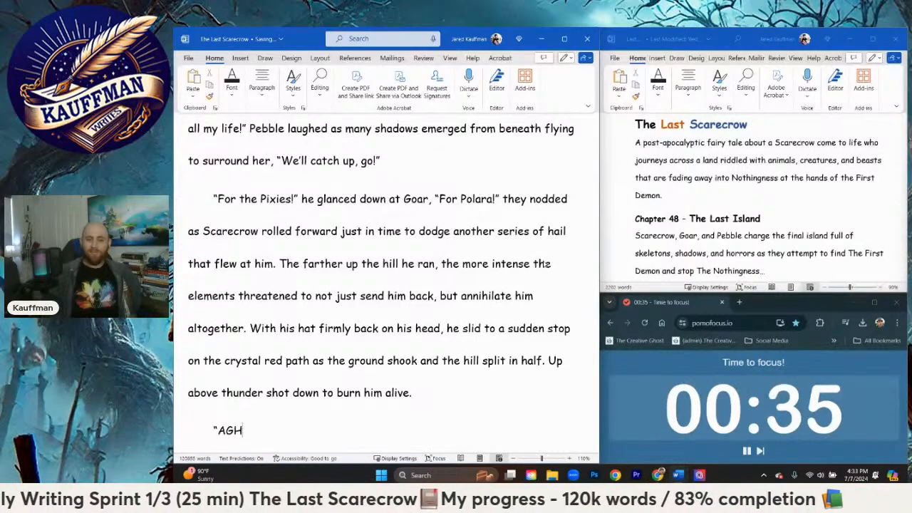
key(BackSpace)
key(BackSpace)
text(HHHH!")
text( S)
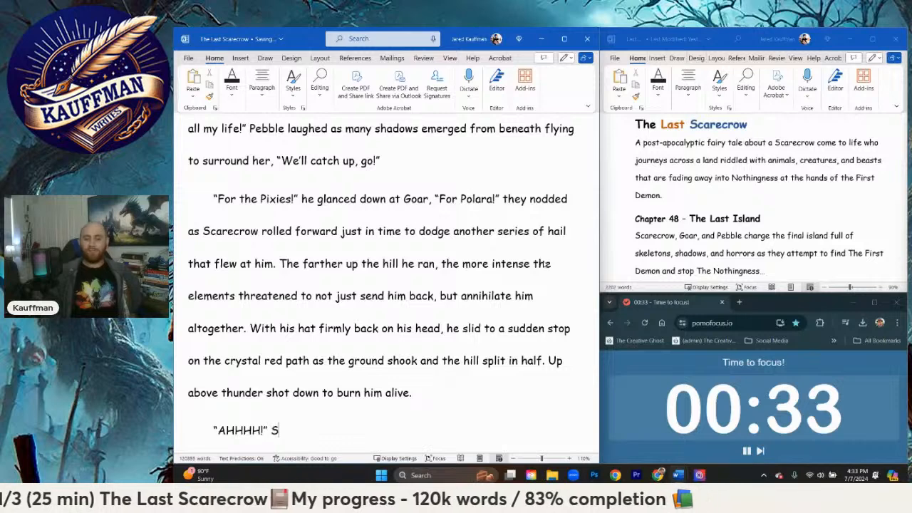
text(carecrow sc)
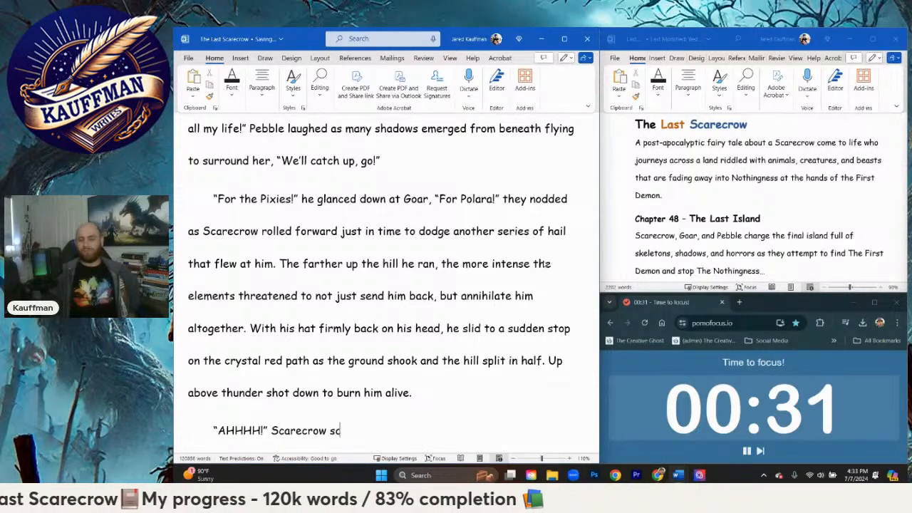
text(reamed as he)
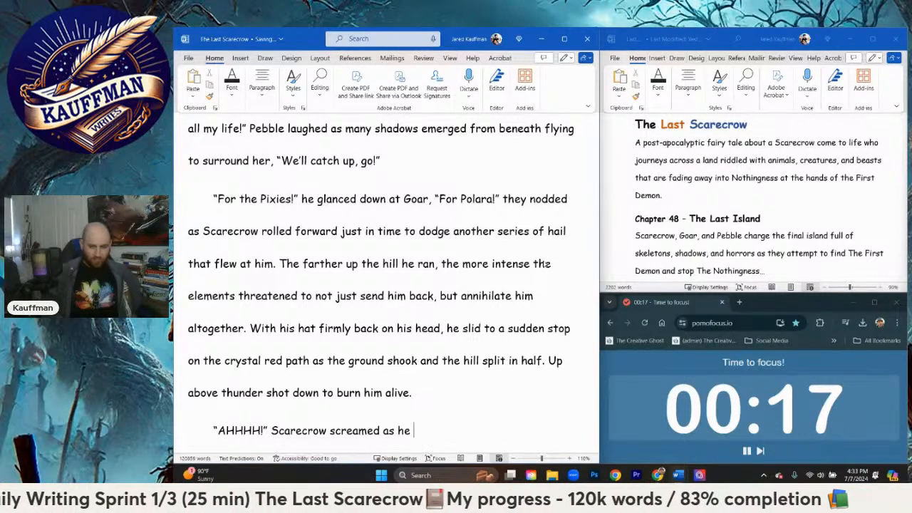
Step: Continue the scream sentence with "swung his fist back and flung it forward"
text(s)
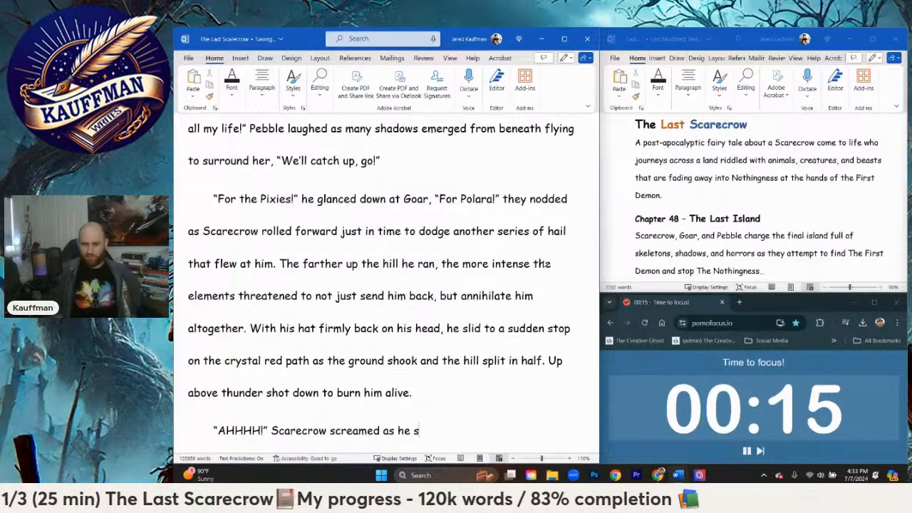
text(wung his fist back and )
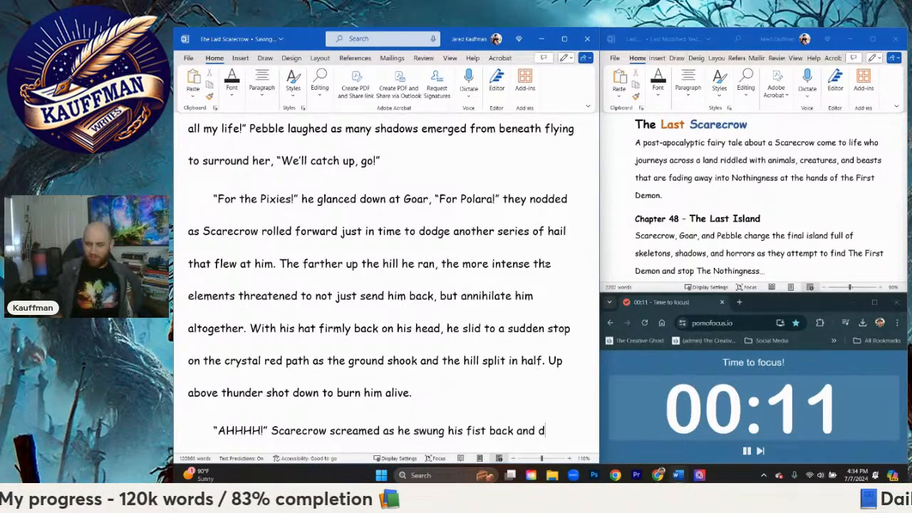
text(flung i)
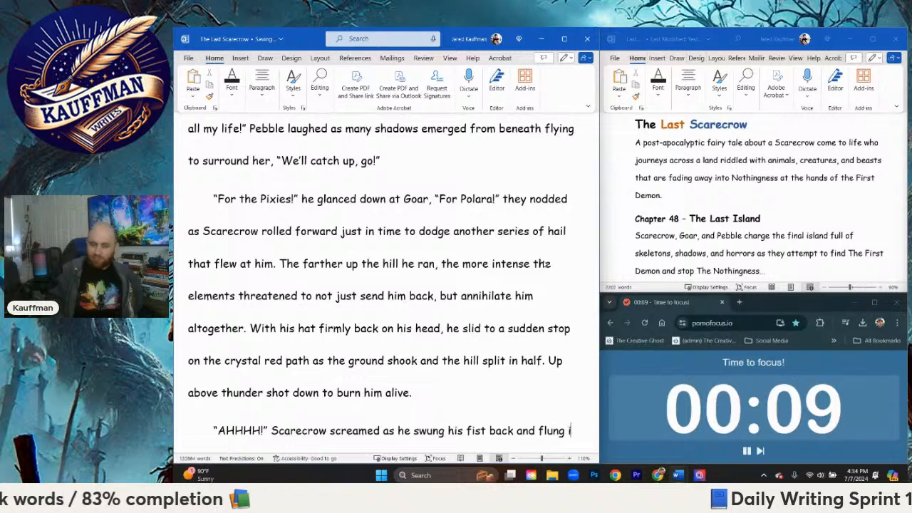
text(t forward)
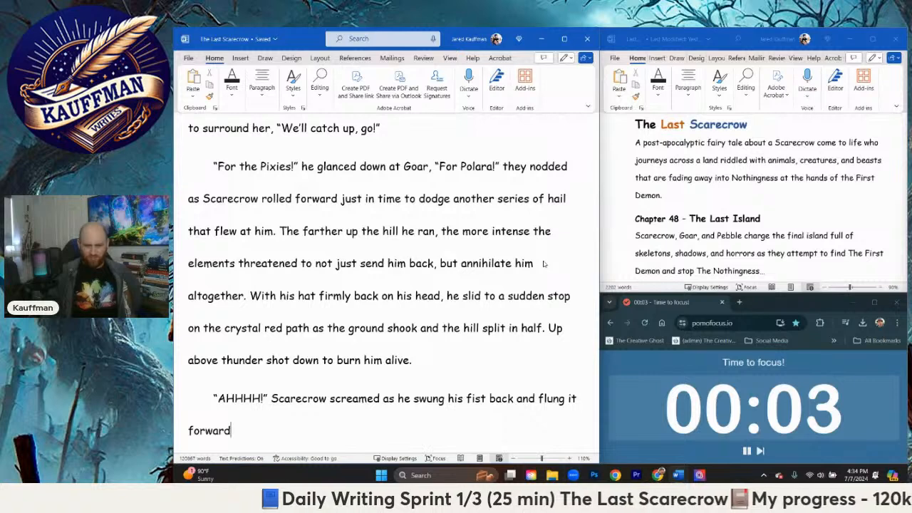
Step: Extend the fist sentence after "forward" with ", hoping the momentum was enough and Yes"
text(, h)
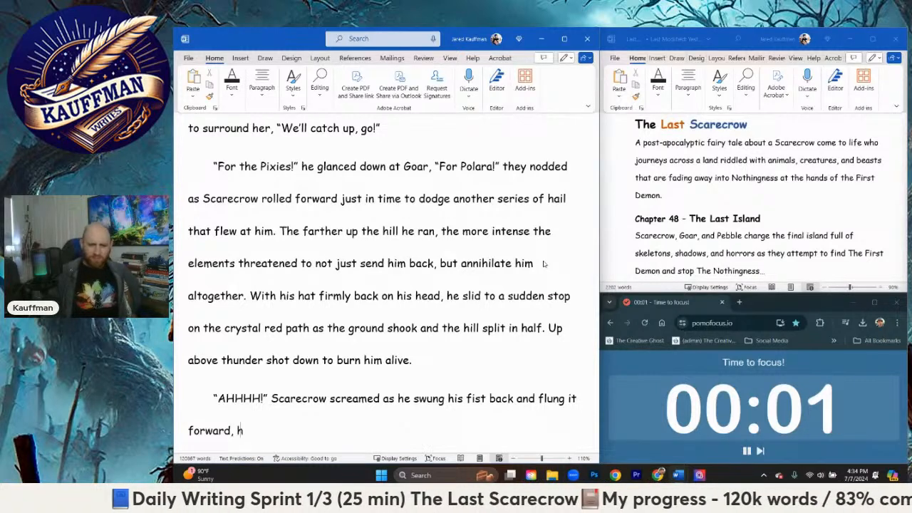
text(oping the momentu)
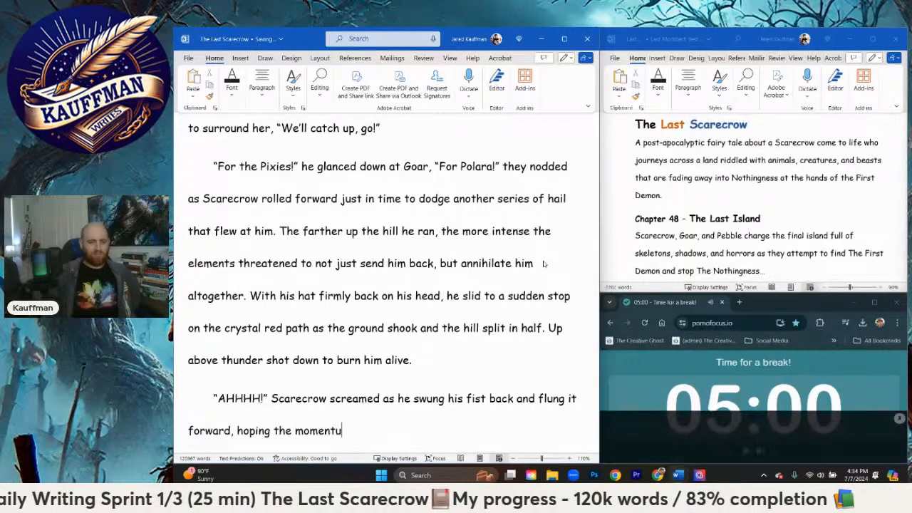
text(m was enough)
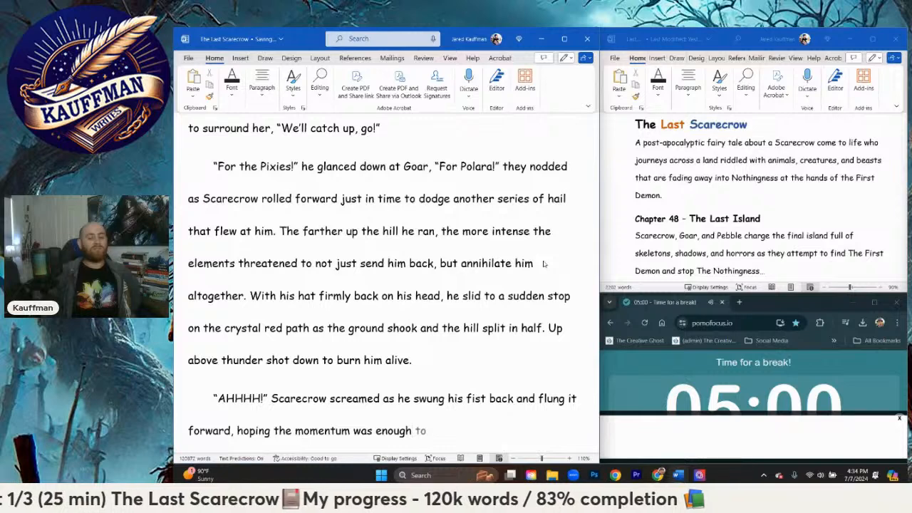
text( and )
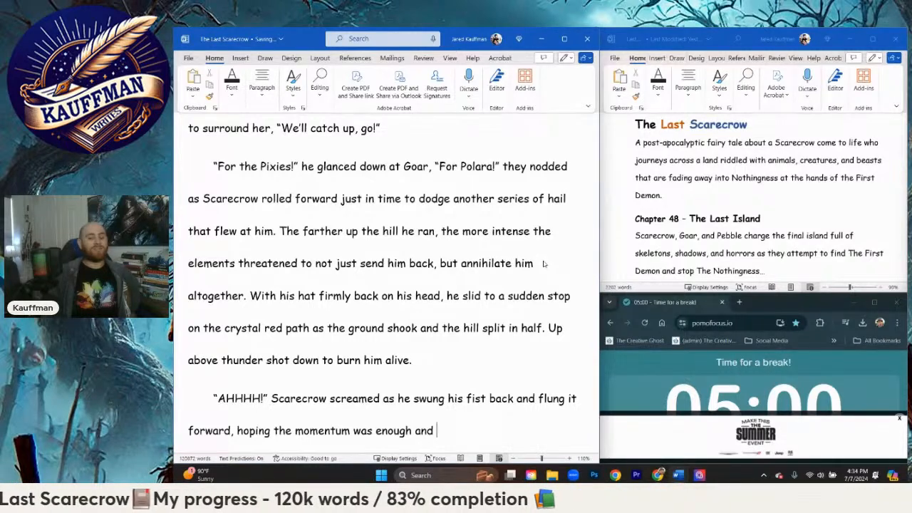
text(Yes! His fis)
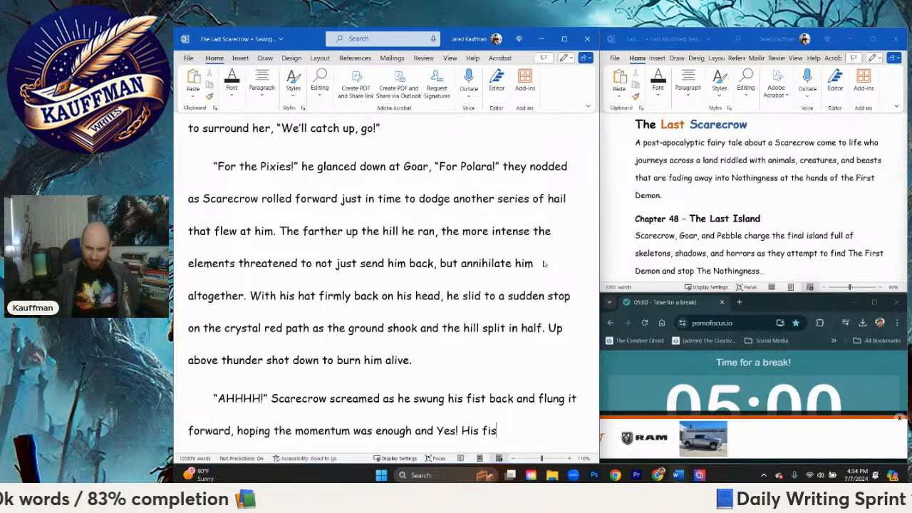
text(ts momentum)
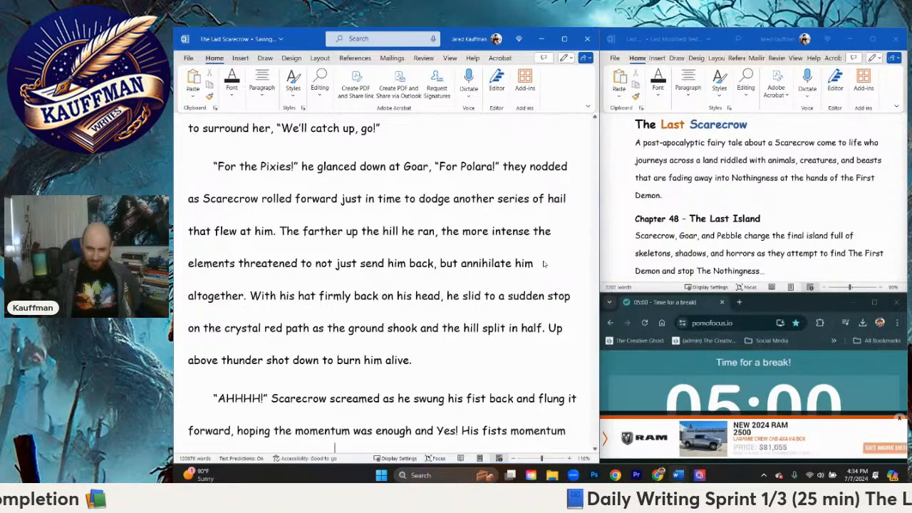
text( carried him )
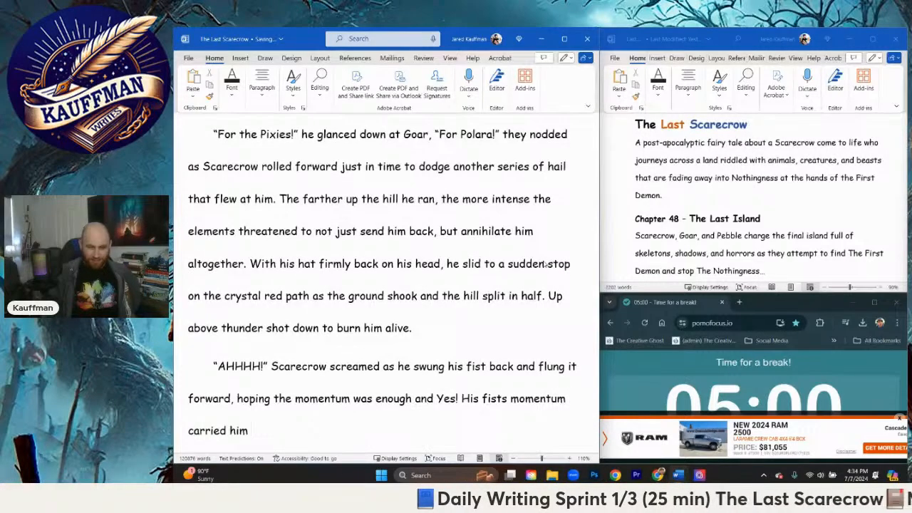
text(across t)
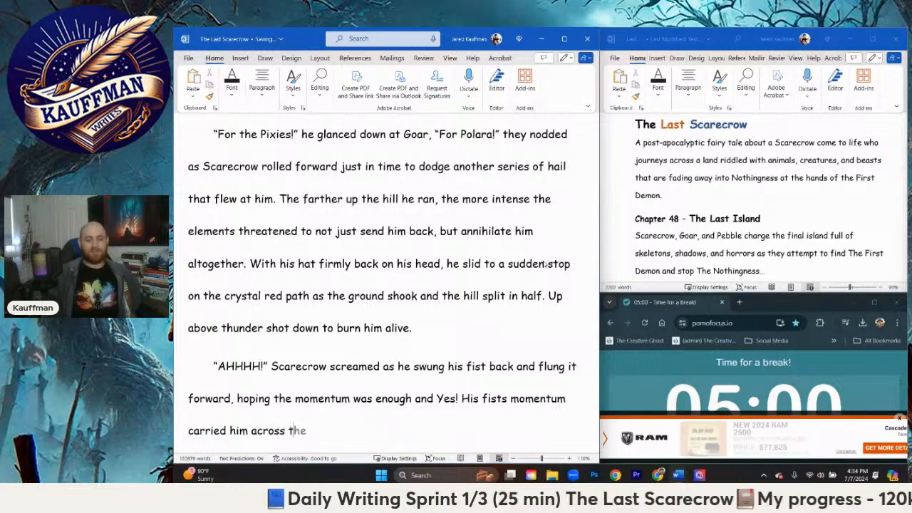
text(he gap as he )
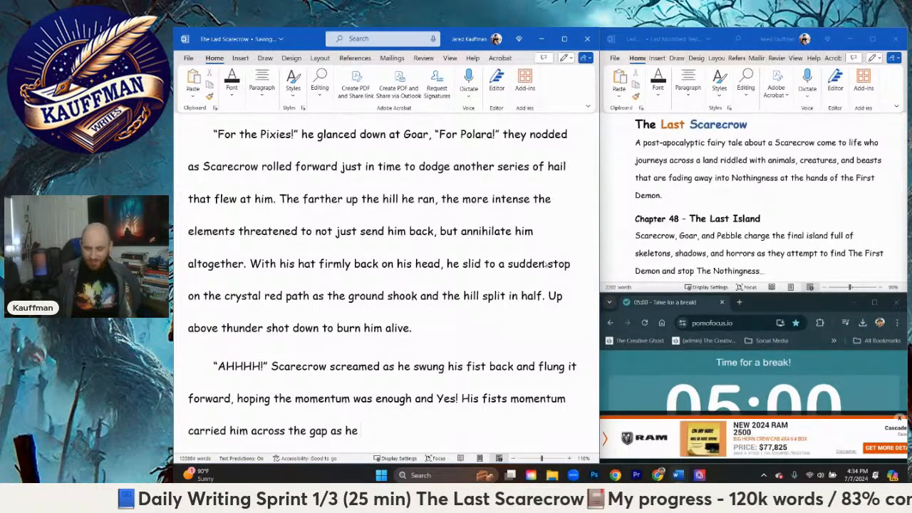
text(rolled to a)
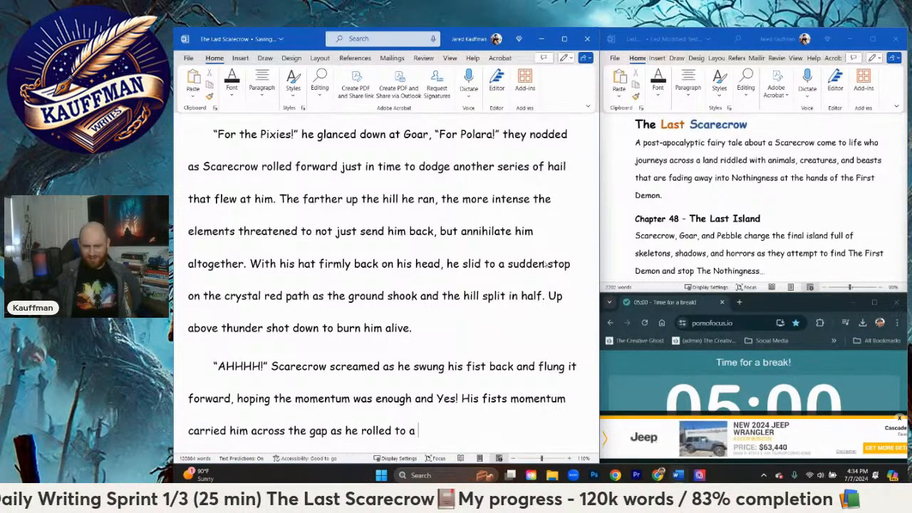
text( crash )
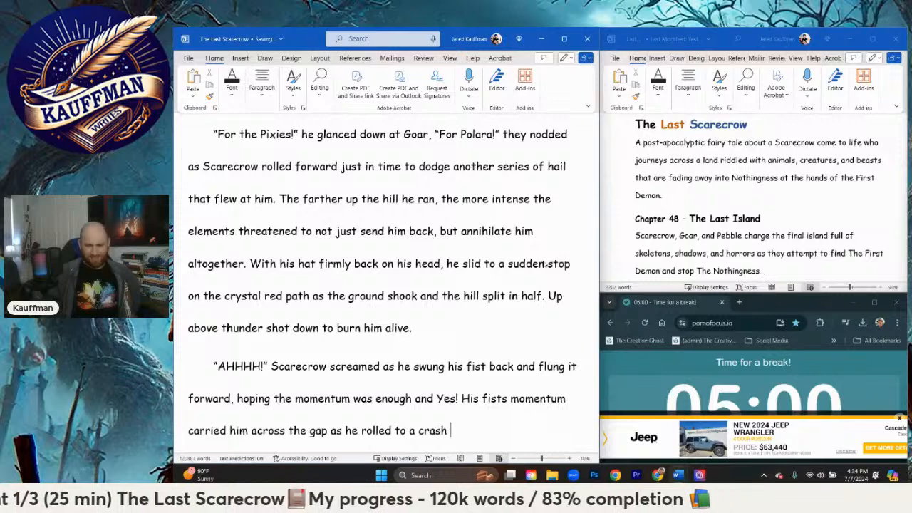
text(a)
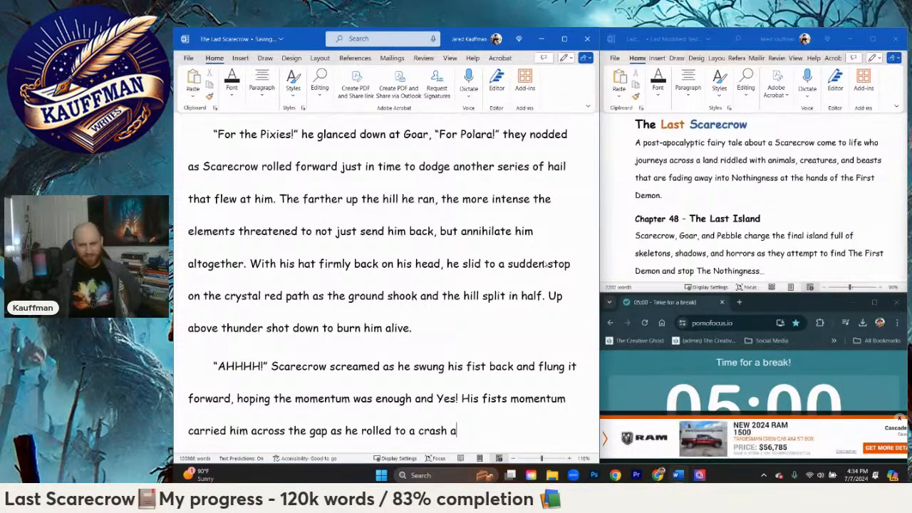
text(t the top of the hill)
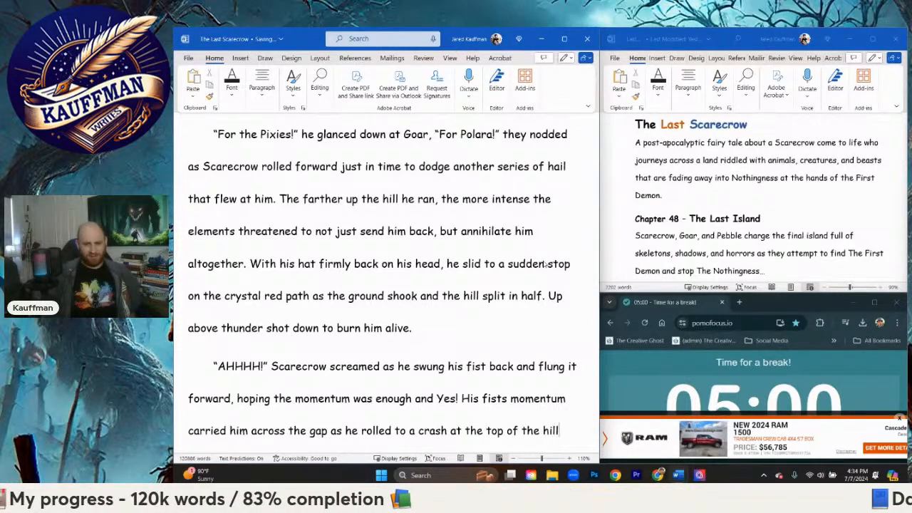
text(.)
Step: Begin the following sentence in the same paragraph with "He blew dust off his fist, breathing hard, and still trying to figure out"
key(Return)
text(He)
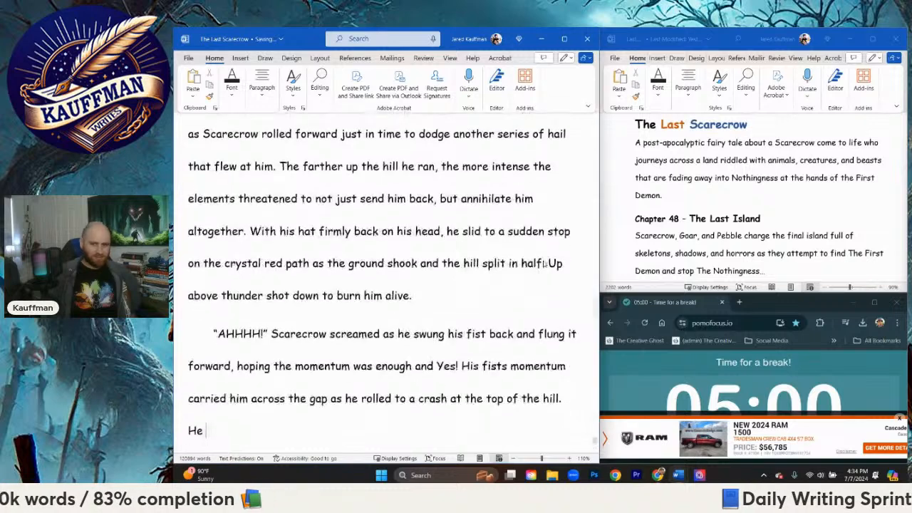
text( blew dust o)
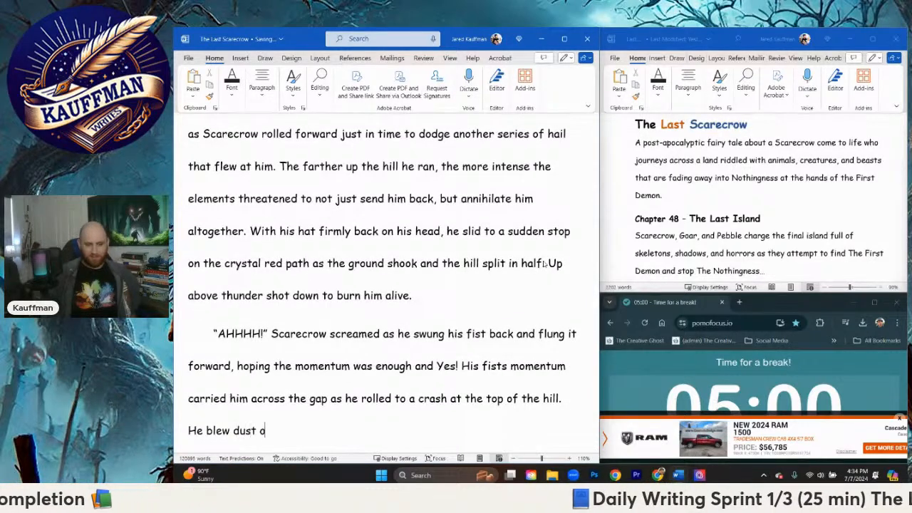
text(ff his fist)
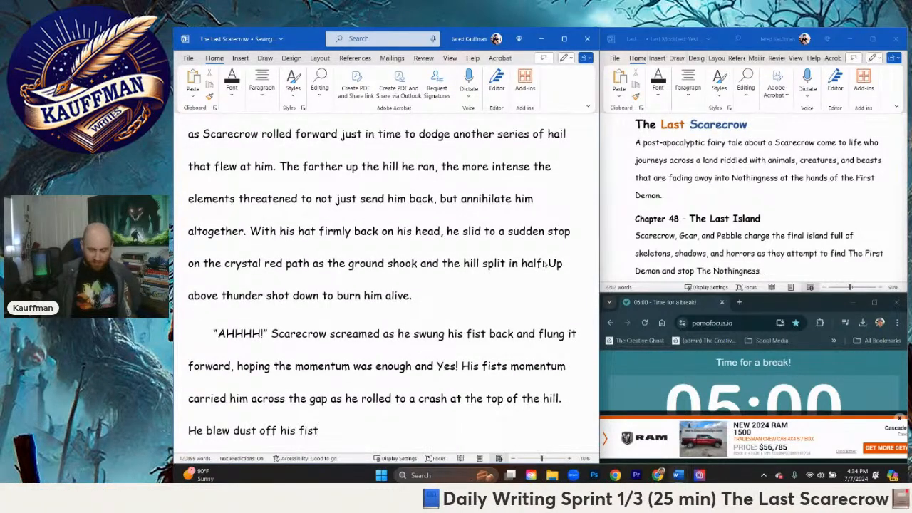
text(, breathing hard)
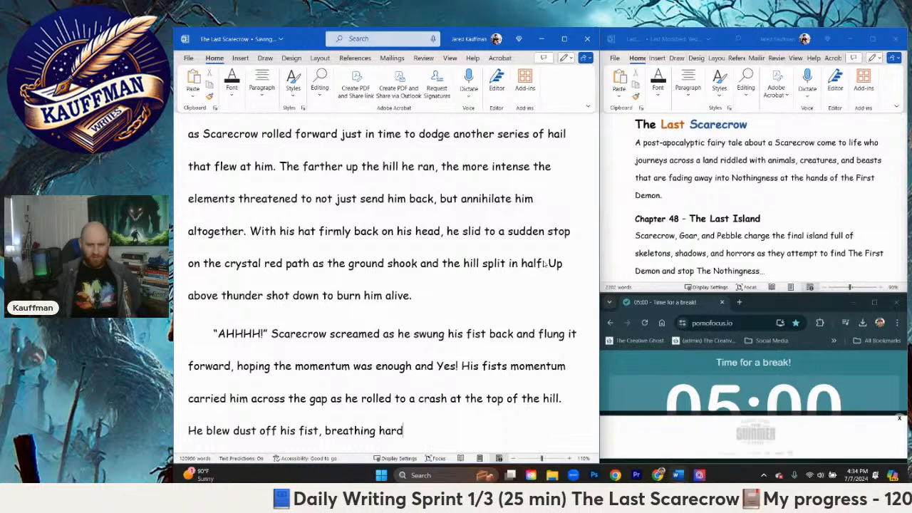
text(, and sti)
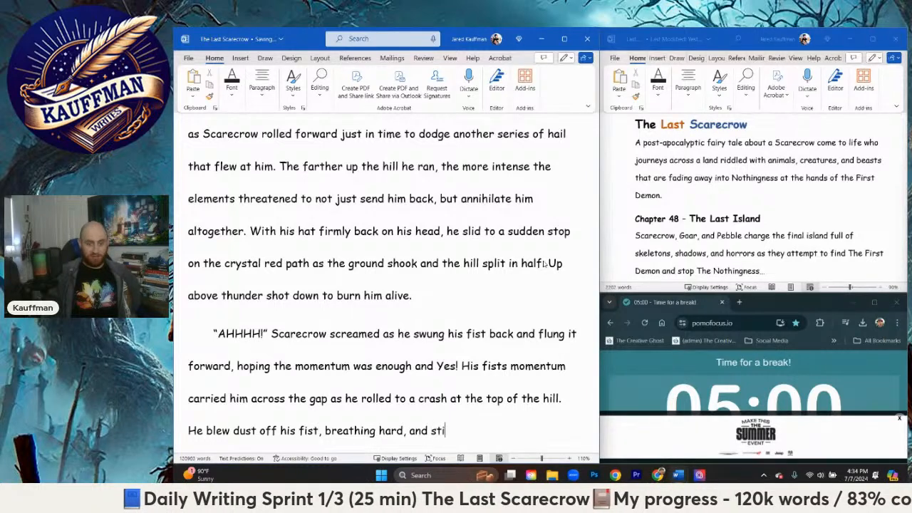
text(ll trying to figur)
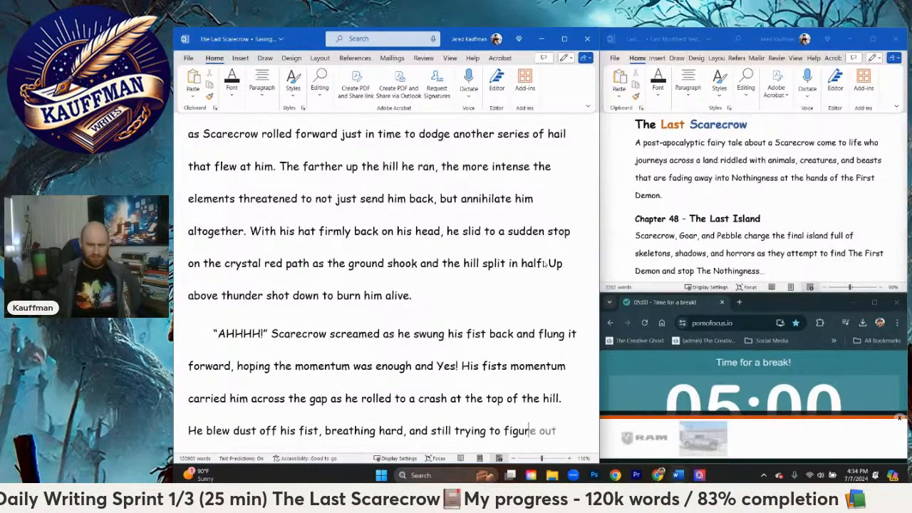
text(e out just how m)
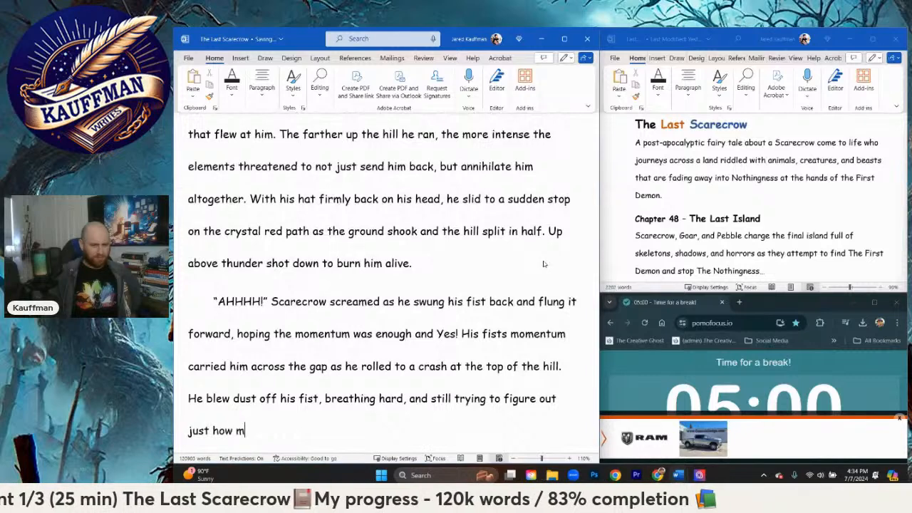
text(uch control he had ov)
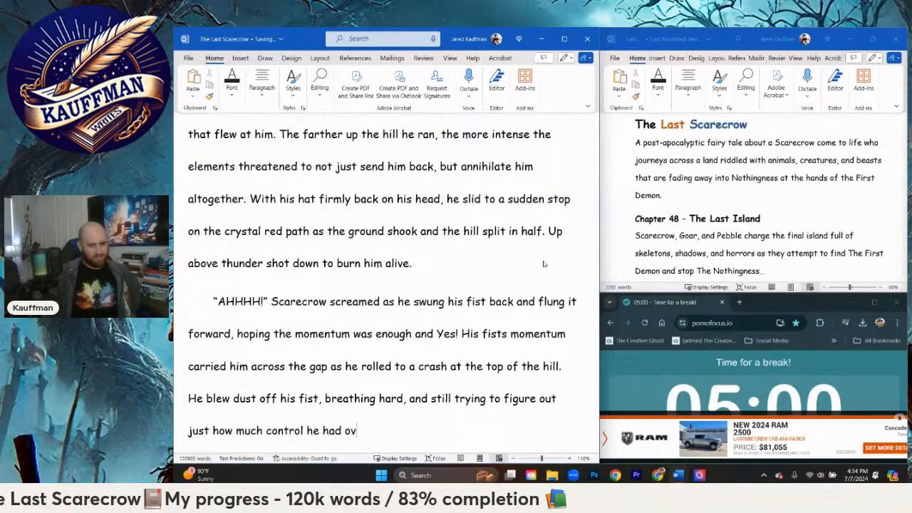
text(er the different bo)
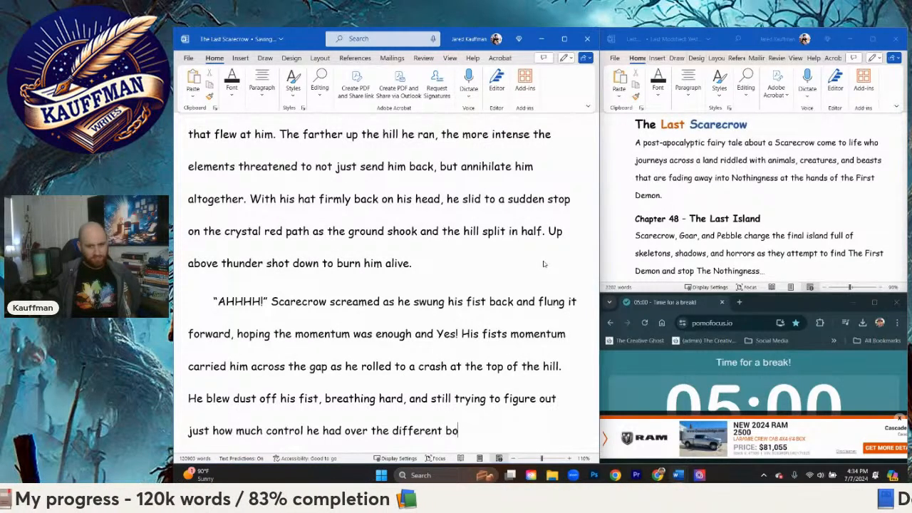
Step: Complete the dust sentence with "just how much control he had over the different parts of his straw frame."
text(y)
key(BackSpace)
key(BackSpace)
key(BackSpace)
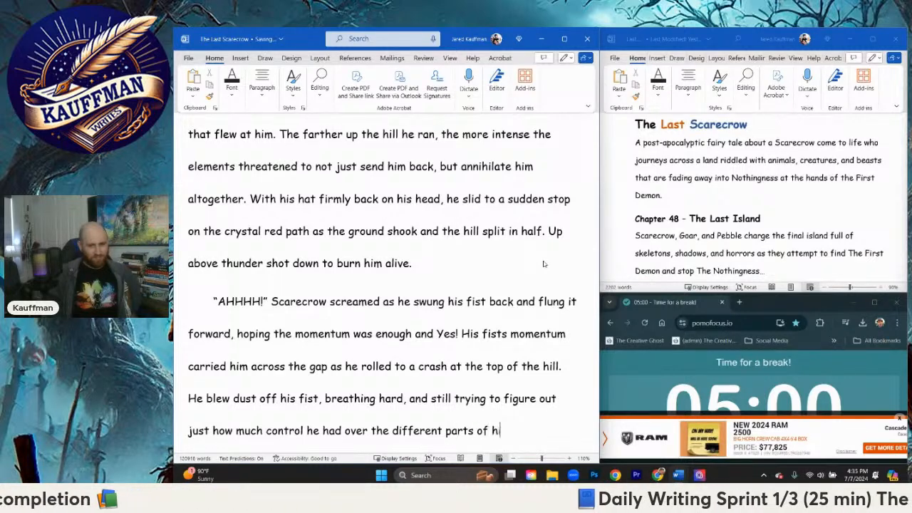
text(is straw frame.)
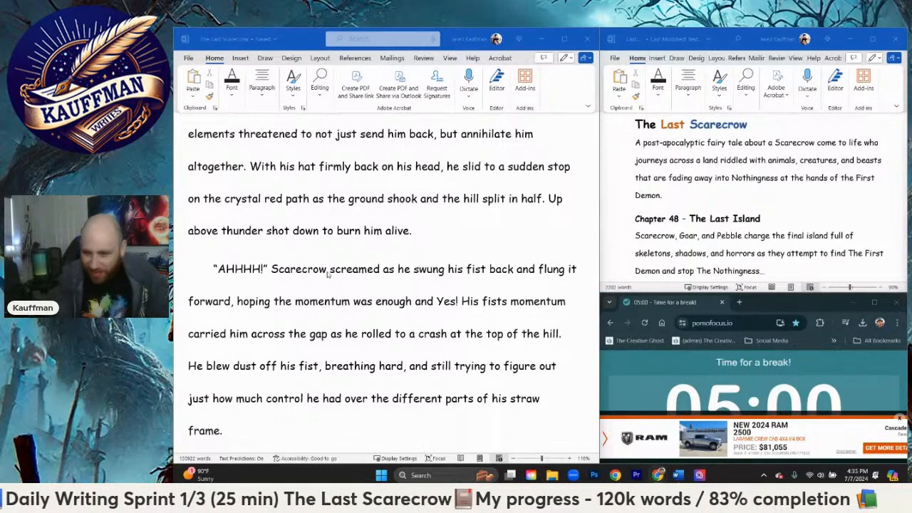
Step: Switch to the Pomofocus timer, dismiss its ad, maximize the window and start the 5-minute short break
click(899, 419)
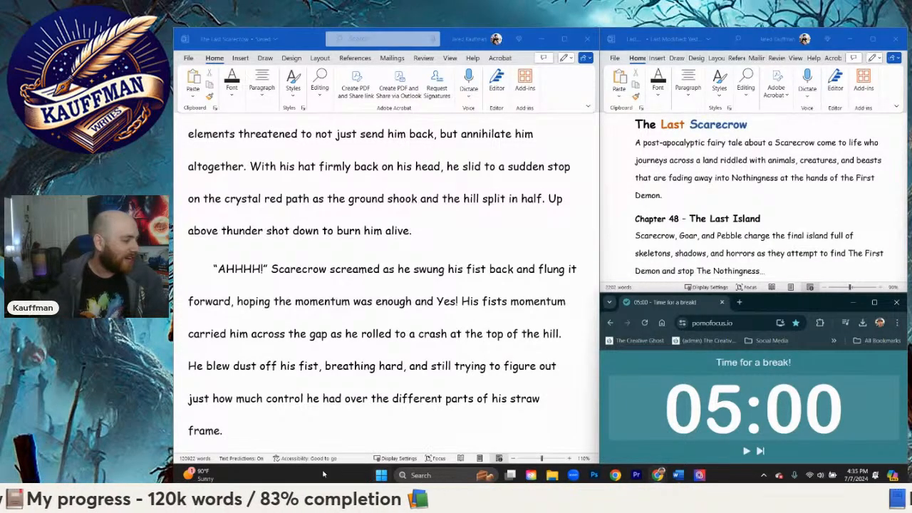
double_click(808, 297)
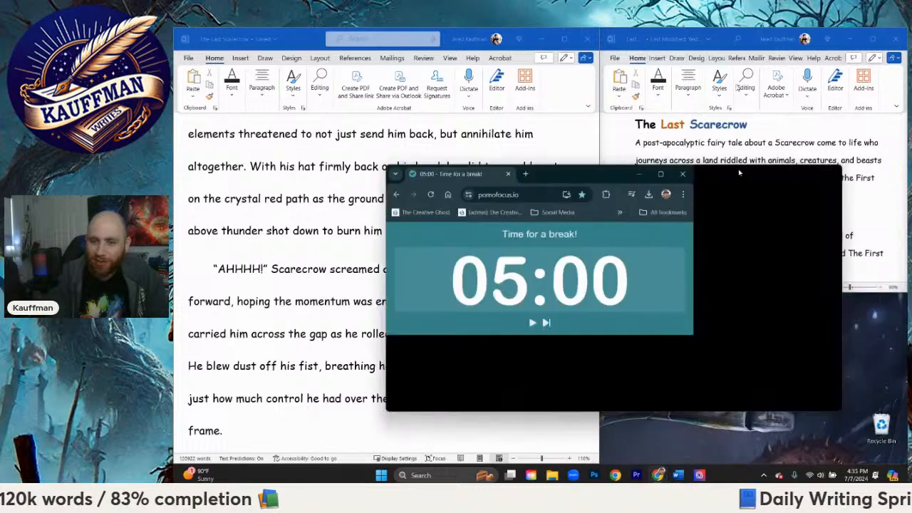
click(517, 264)
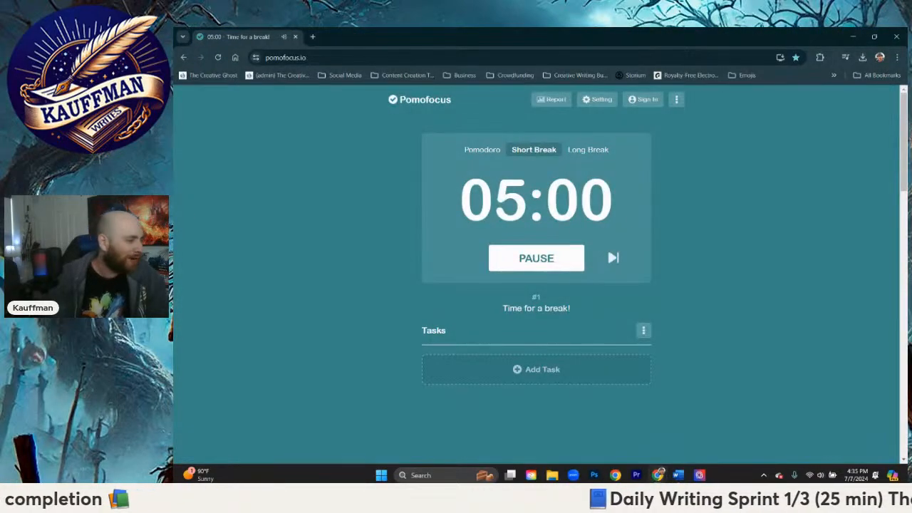
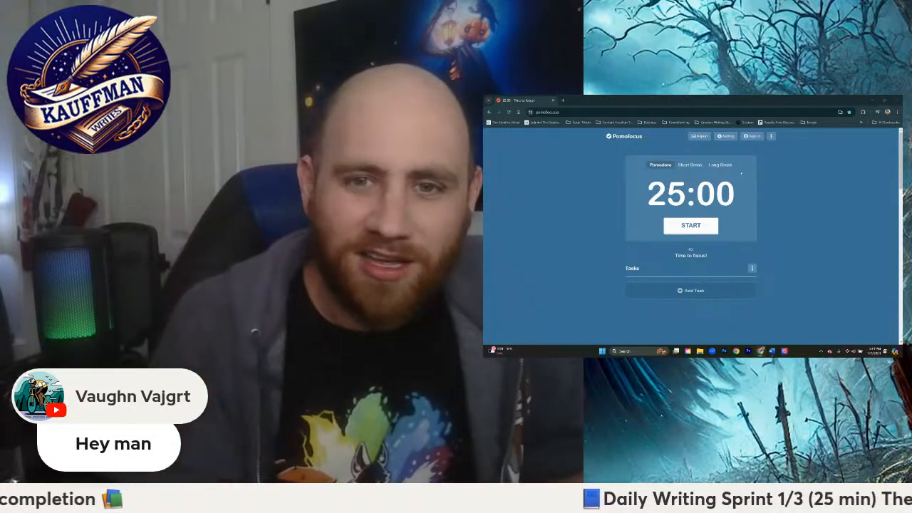
Step: Set the timer's Pomodoro length to 30 minutes and save the settings
click(728, 136)
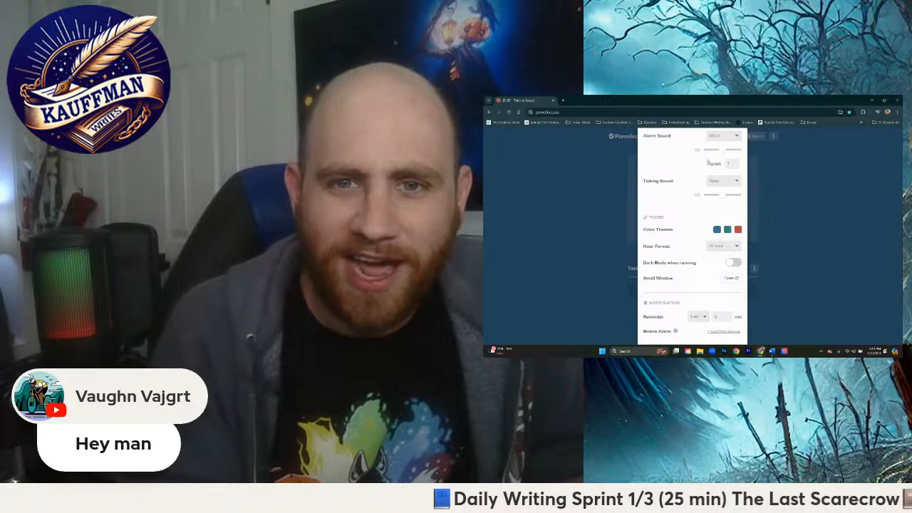
scroll(708, 163, up, 5)
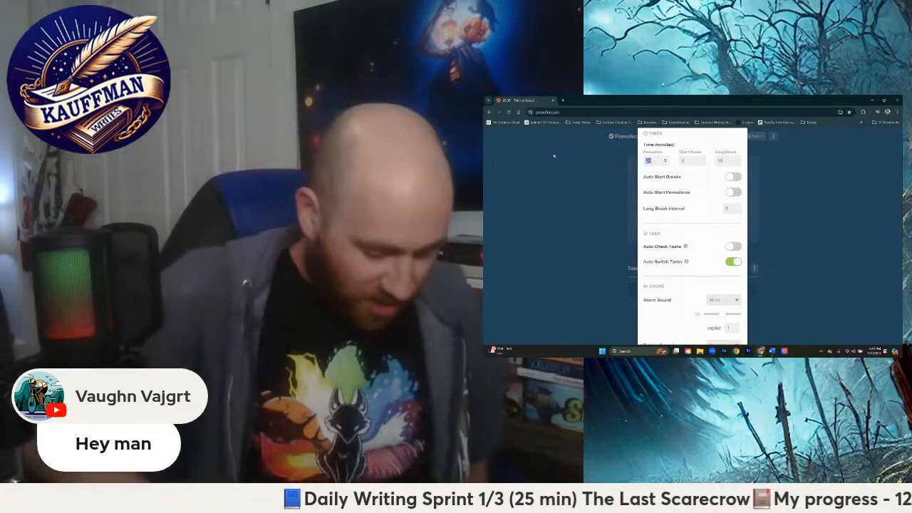
text(30)
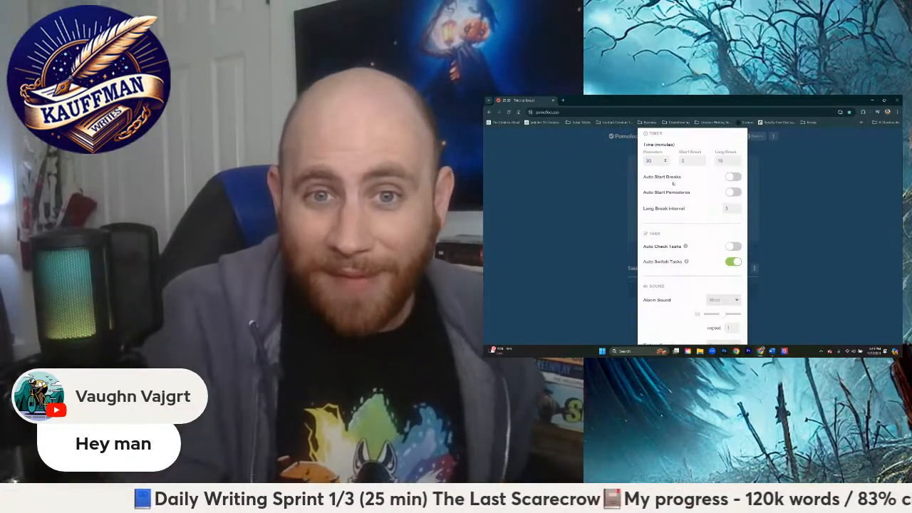
scroll(727, 301, down, 10)
click(732, 325)
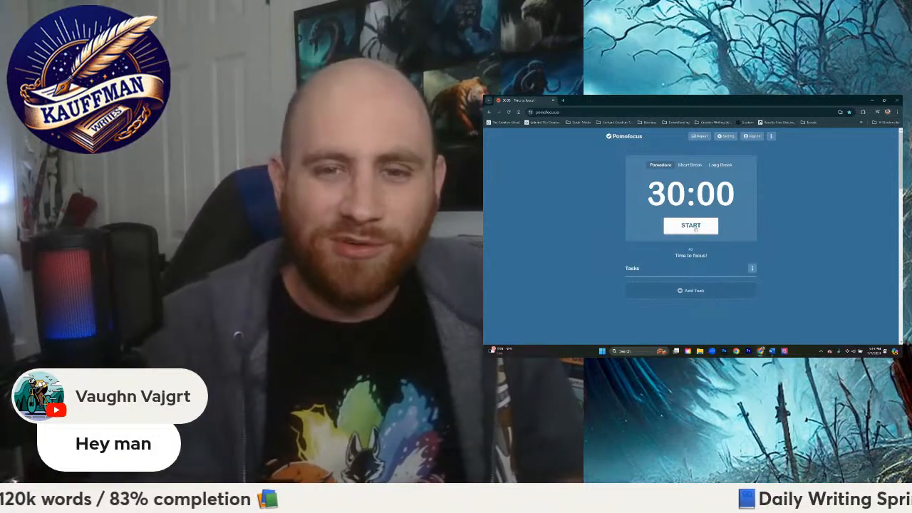
Step: Shrink the timer window back beside the manuscript and start the 30-minute focus session
drag(639, 97, 899, 318)
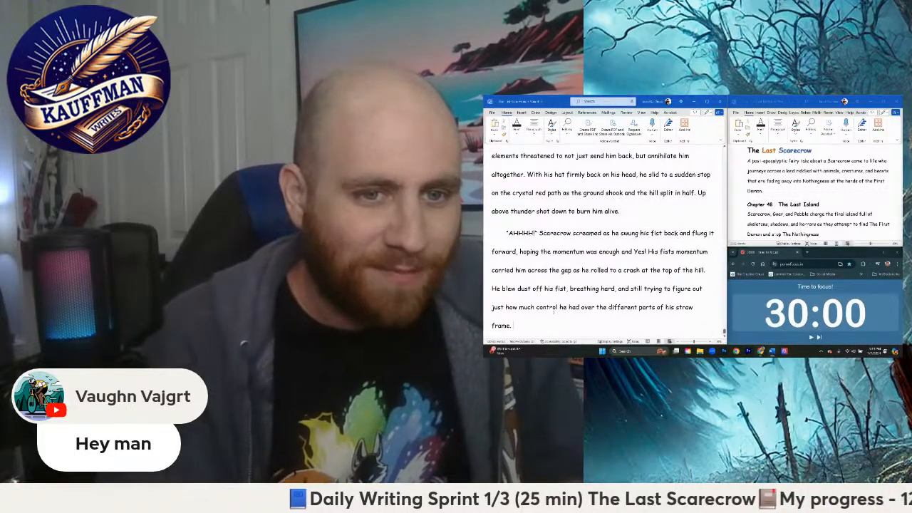
scroll(525, 282, up, 1)
scroll(525, 282, down, 2)
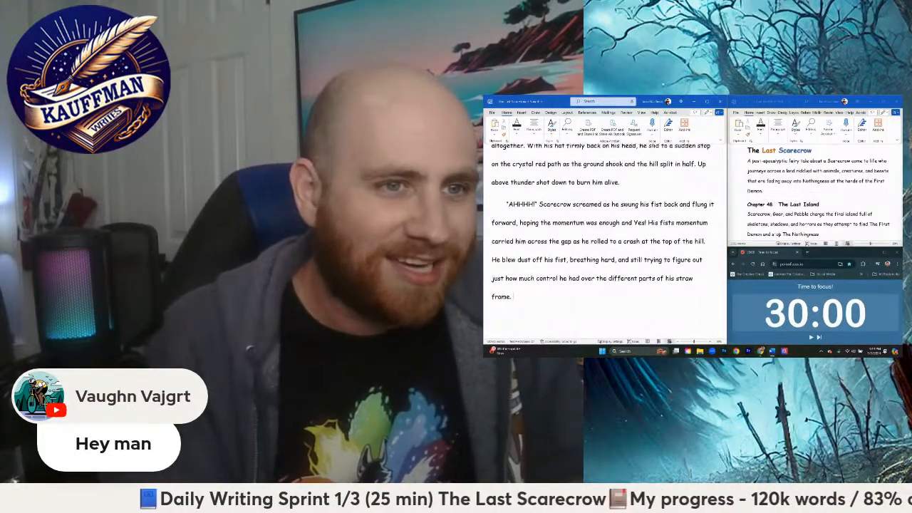
click(811, 337)
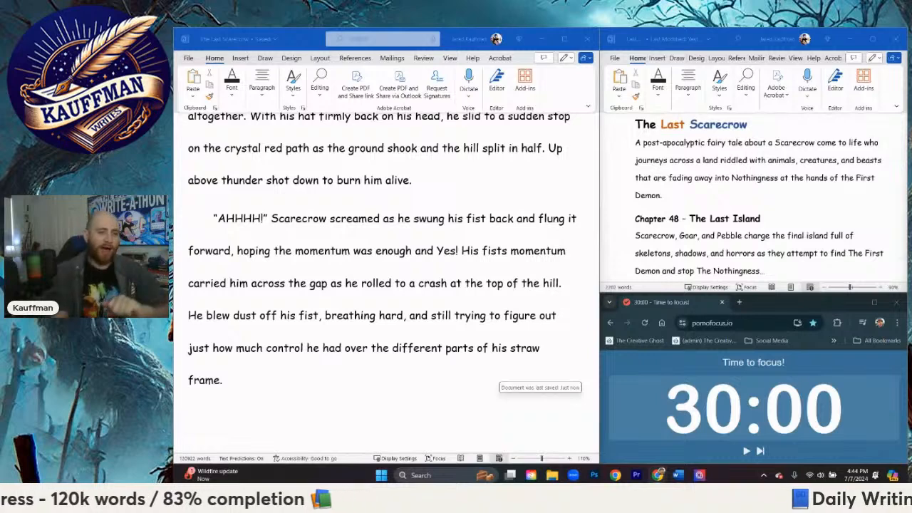
click(746, 451)
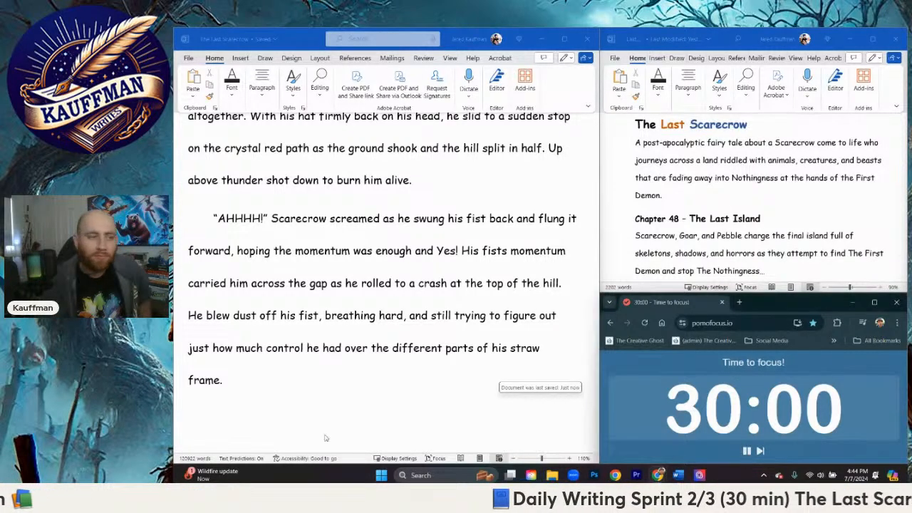
Step: Hide the screen-sharing notice and return to the end of the manuscript after "straw frame."
click(285, 382)
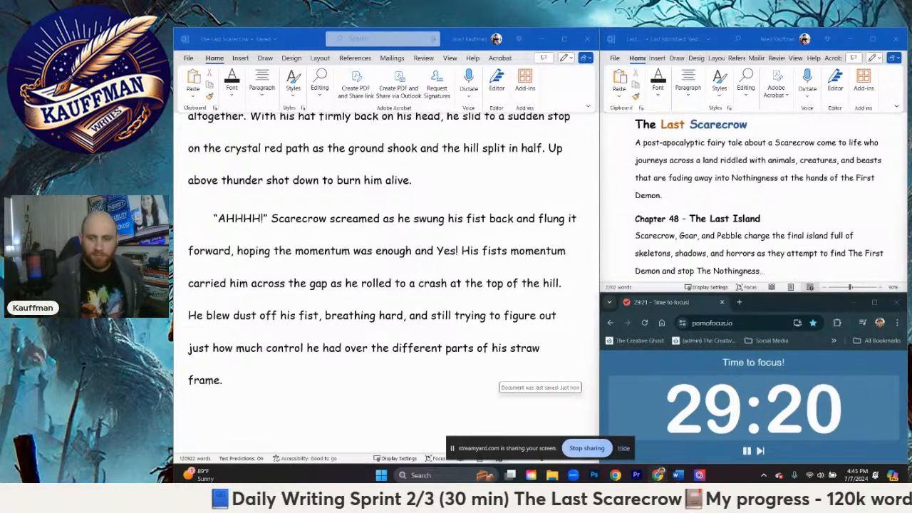
click(624, 450)
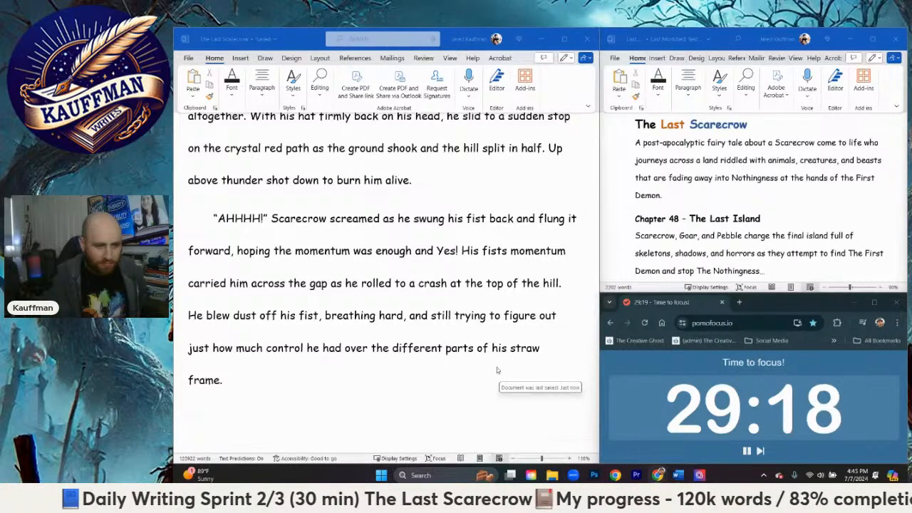
click(496, 370)
scroll(228, 298, down, 1)
scroll(229, 299, down, 1)
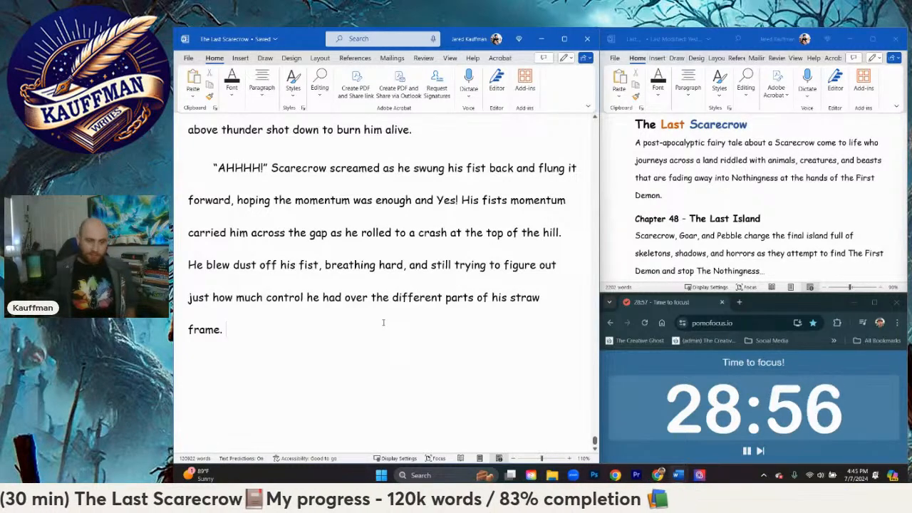
Step: Begin a new sentence after "straw frame." with "The blood red crystal"
text(The path)
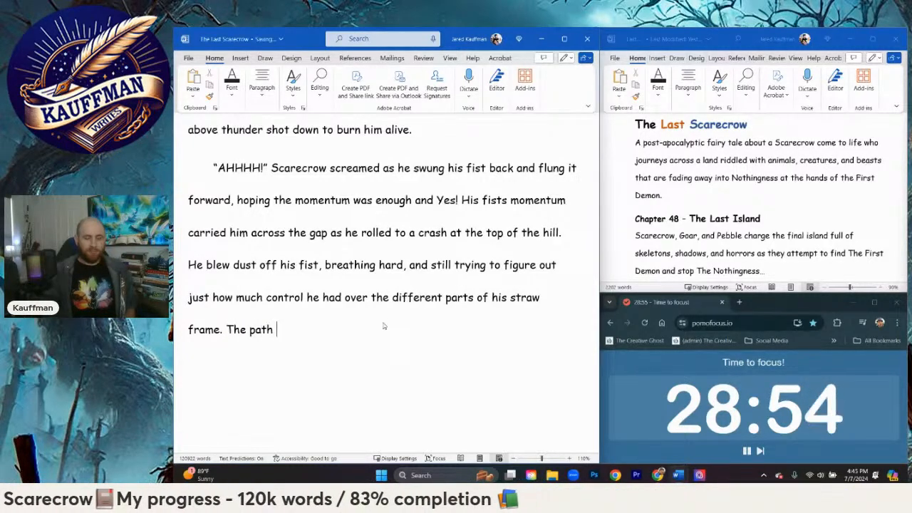
key(BackSpace)
key(BackSpace)
key(BackSpace)
key(BackSpace)
key(BackSpace)
text(Crys)
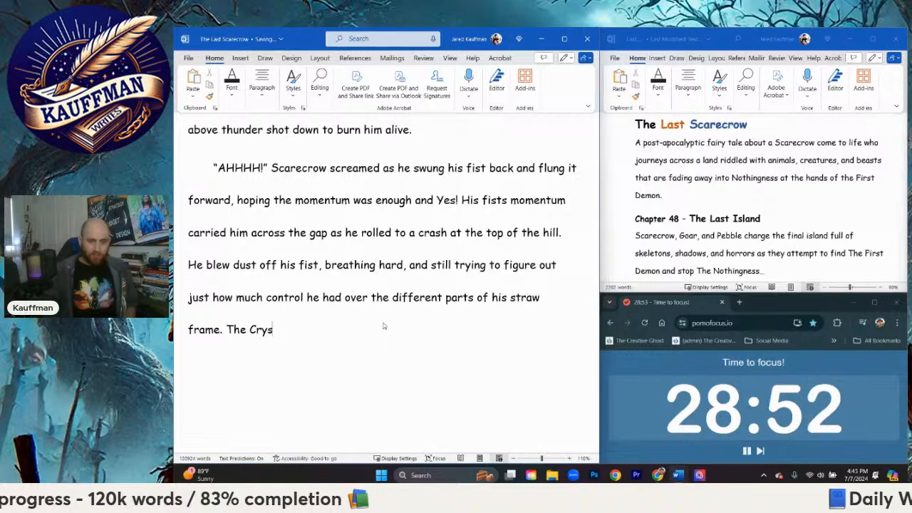
text(tal)
key(BackSpace)
key(BackSpace)
key(BackSpace)
key(BackSpace)
key(BackSpace)
key(BackSpace)
key(BackSpace)
text(b)
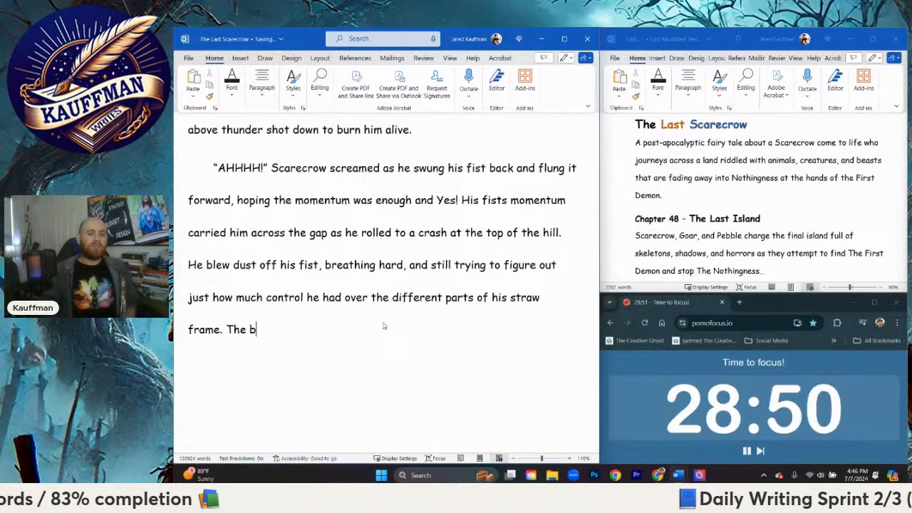
text(lood red crystal )
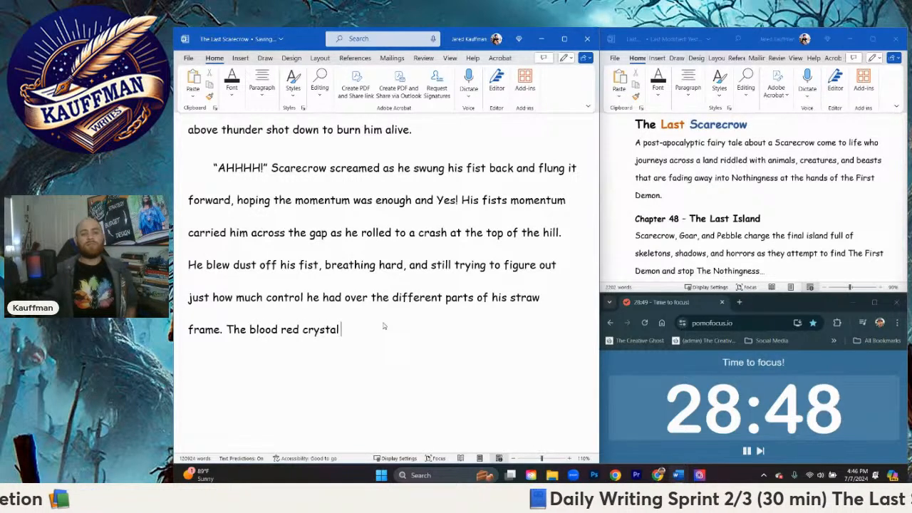
text(bp)
Step: Continue the crystal sentence with "path leading down the hill was litered with straw"
key(BackSpace)
key(BackSpace)
text(path)
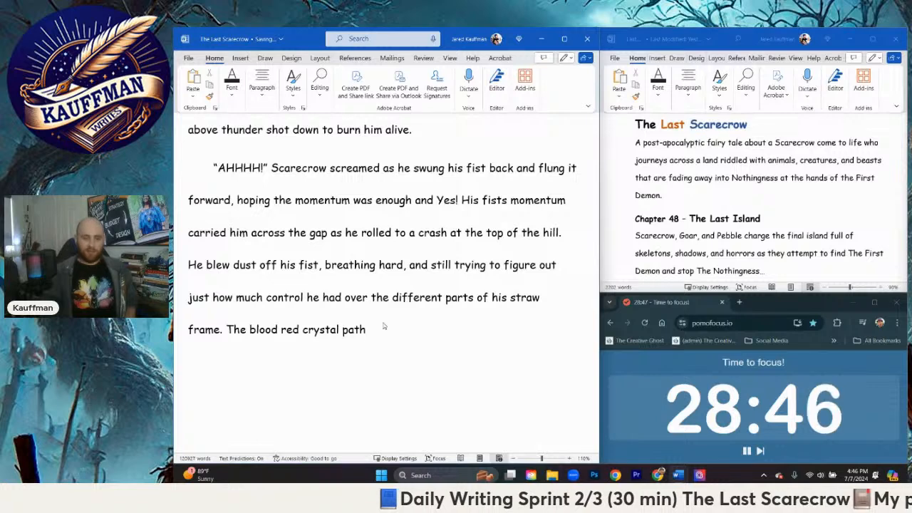
text( leading down the h)
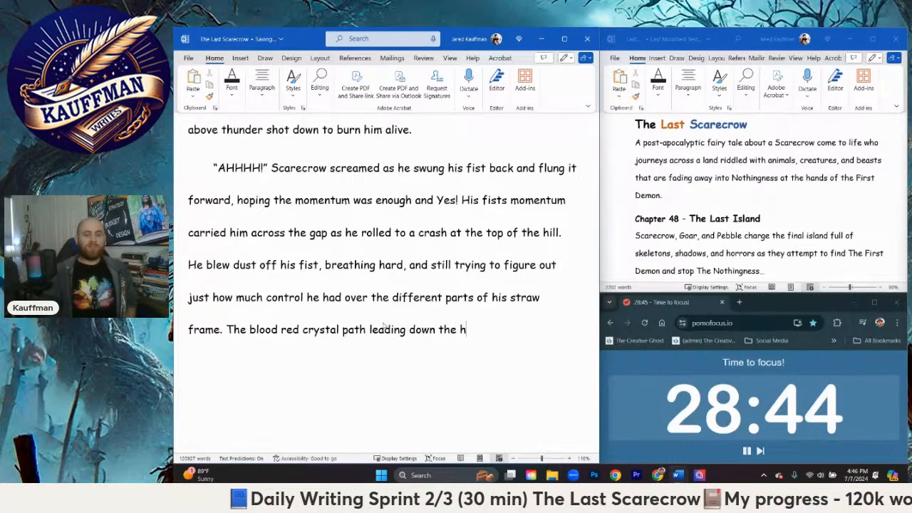
text(ill was litere)
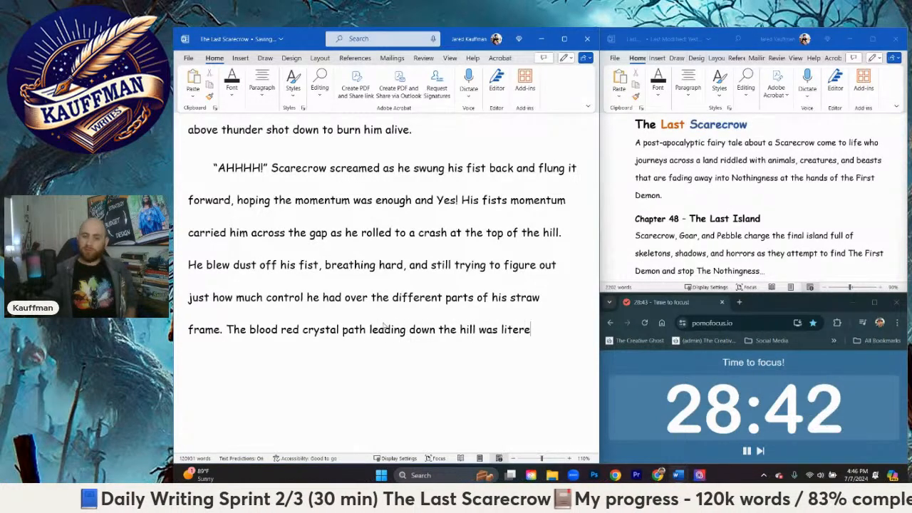
text(d with straw )
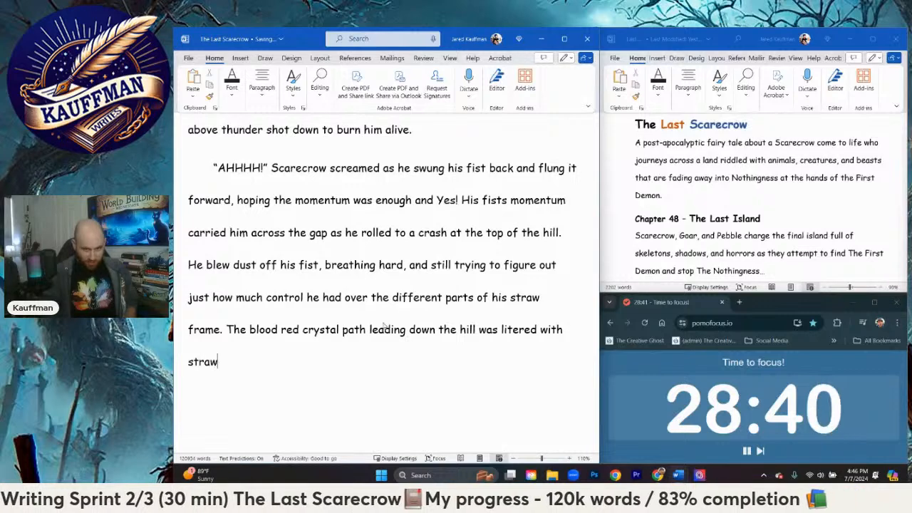
text(a)
Step: Extend the list after "straw" with ", water and chunks of earth missing"
key(BackSpace)
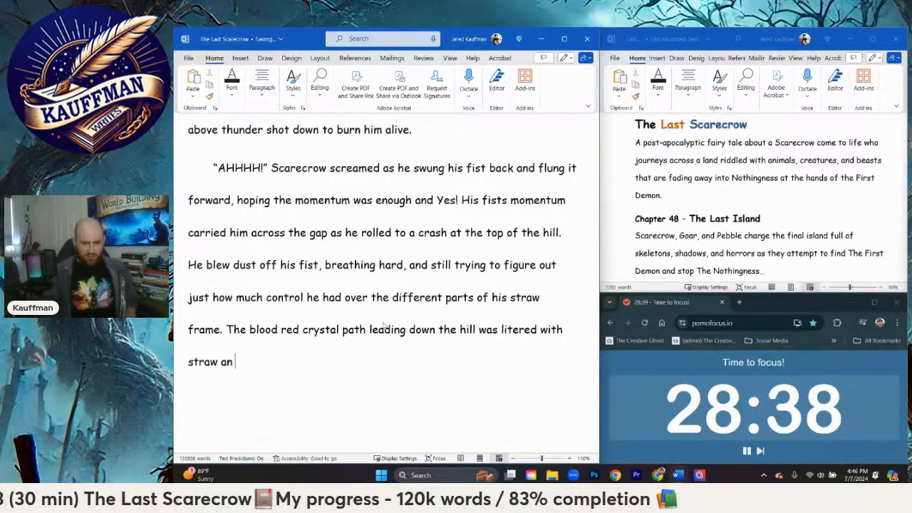
key(BackSpace)
text(, w)
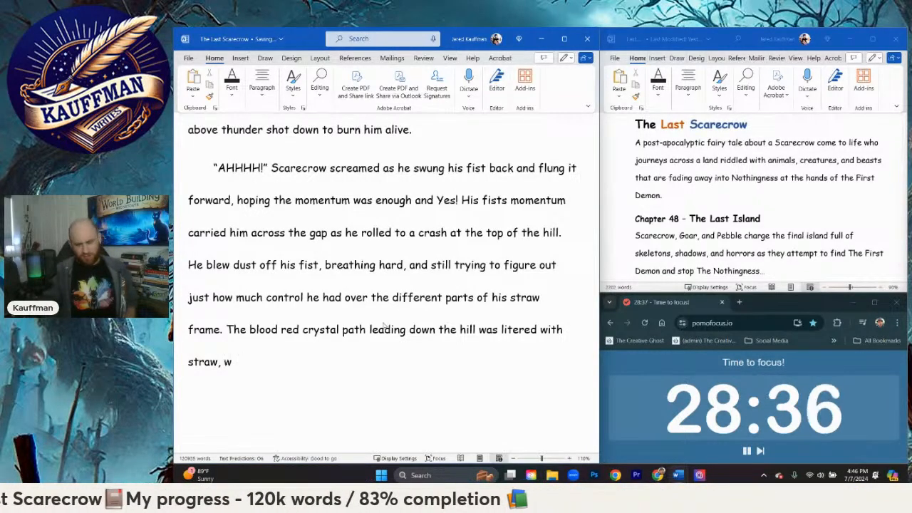
text(ater, c)
key(BackSpace)
key(BackSpace)
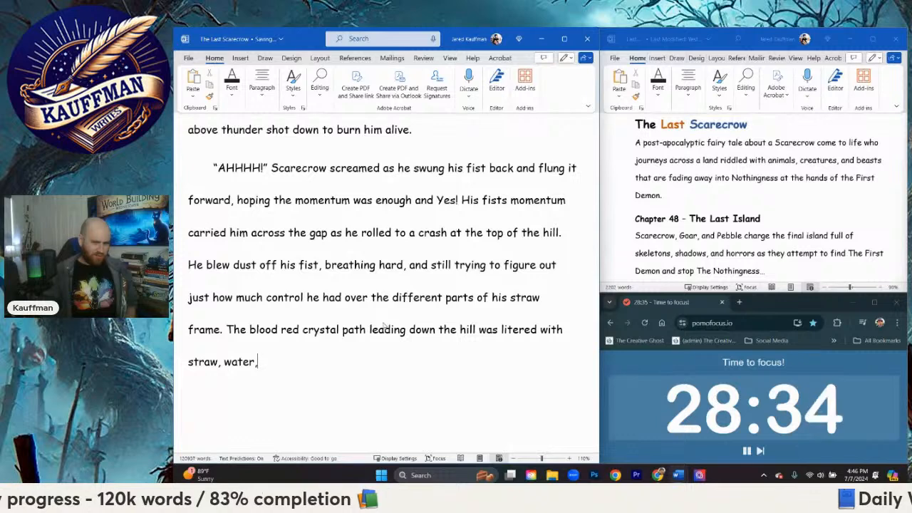
key(BackSpace)
text(and chunks of earth missing)
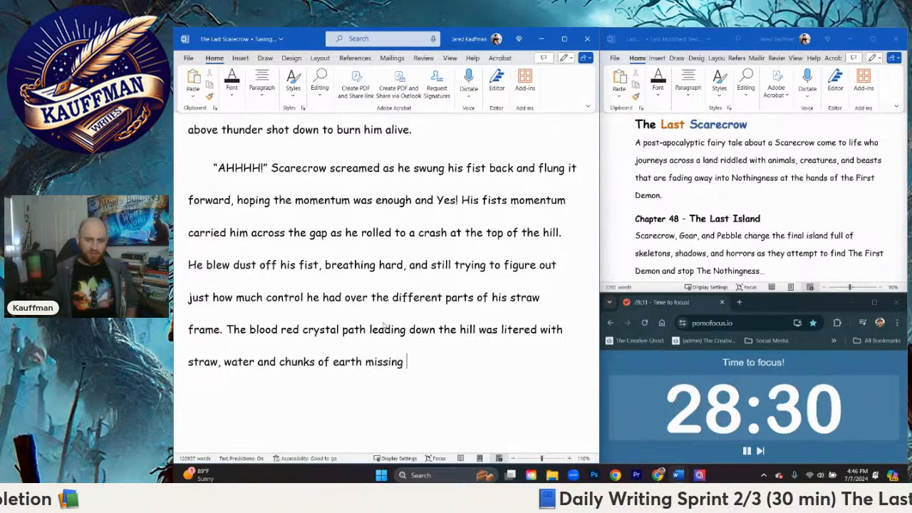
text( like there)
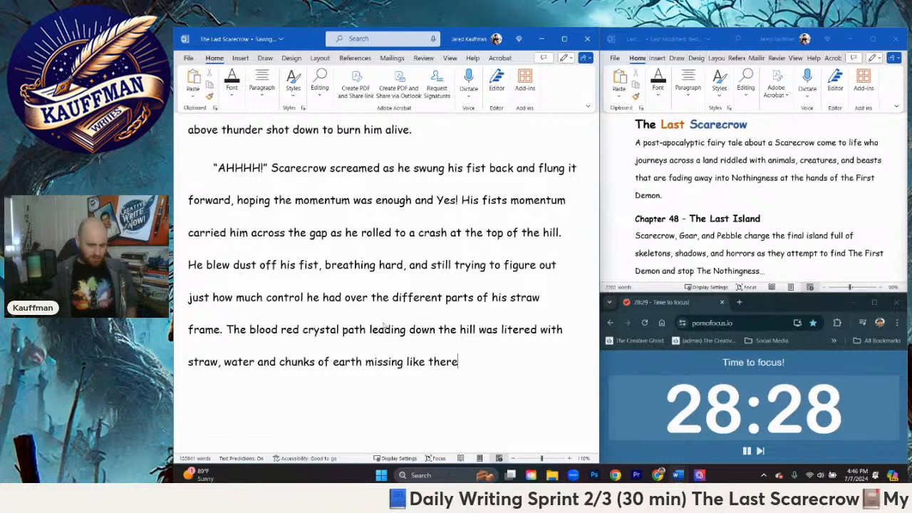
key(BackSpace)
key(BackSpace)
key(BackSpace)
key(BackSpace)
key(BackSpace)
key(BackSpace)
key(BackSpace)
key(BackSpace)
key(BackSpace)
key(BackSpace)
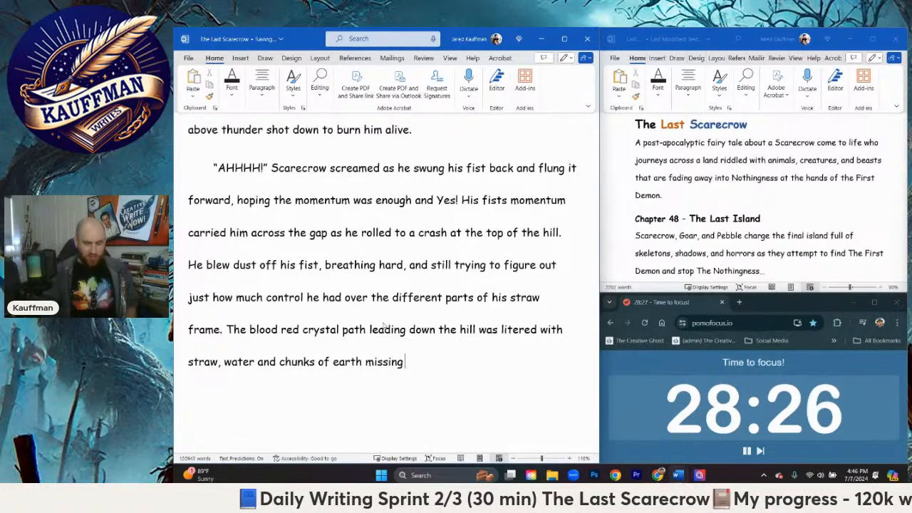
Step: Finish the sentence after "missing" with "showing the struggle it had taken for him to get even here."
text(showing )
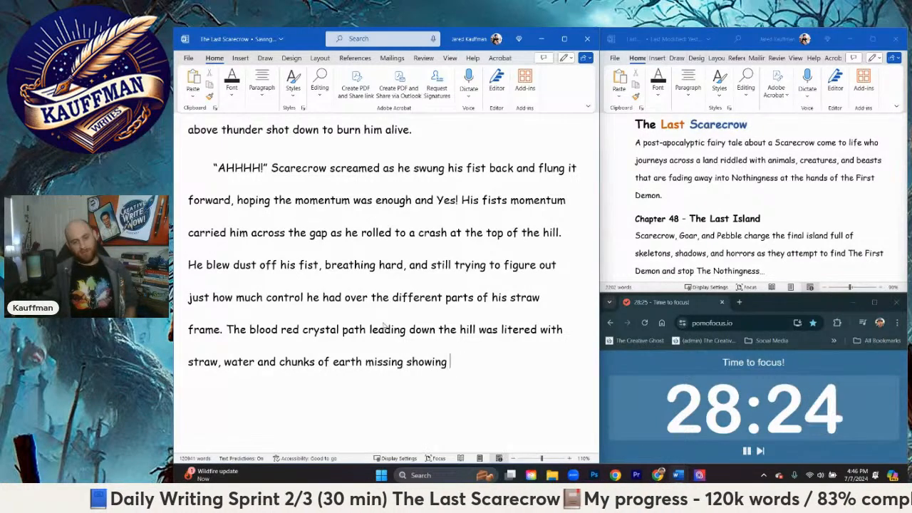
text(the syruggle it had taken )
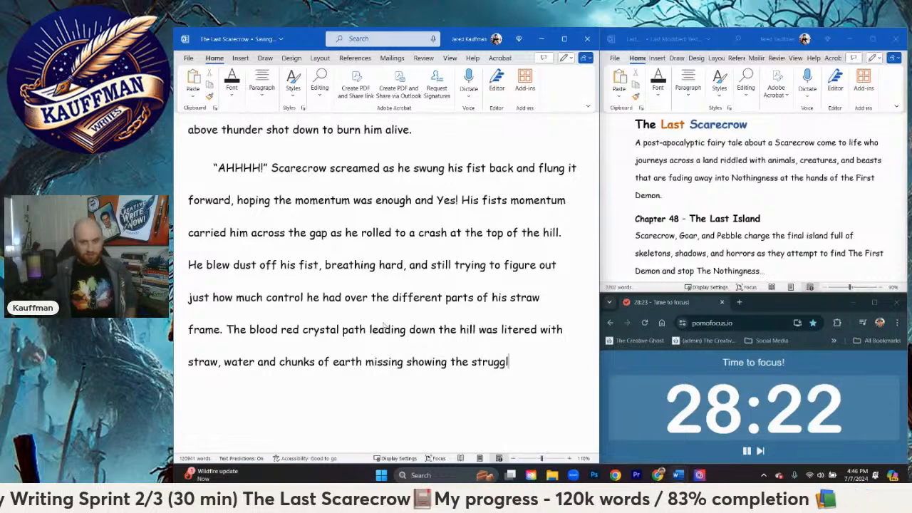
text(f)
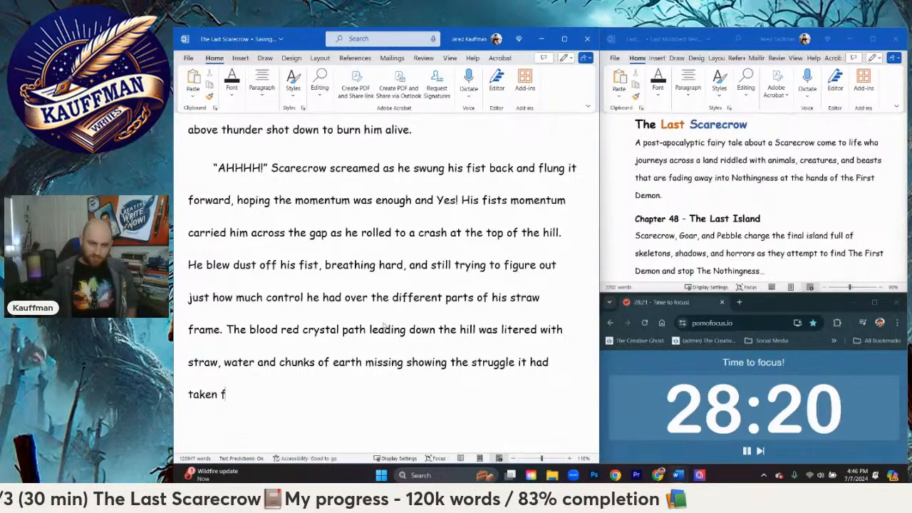
text(or him to get )
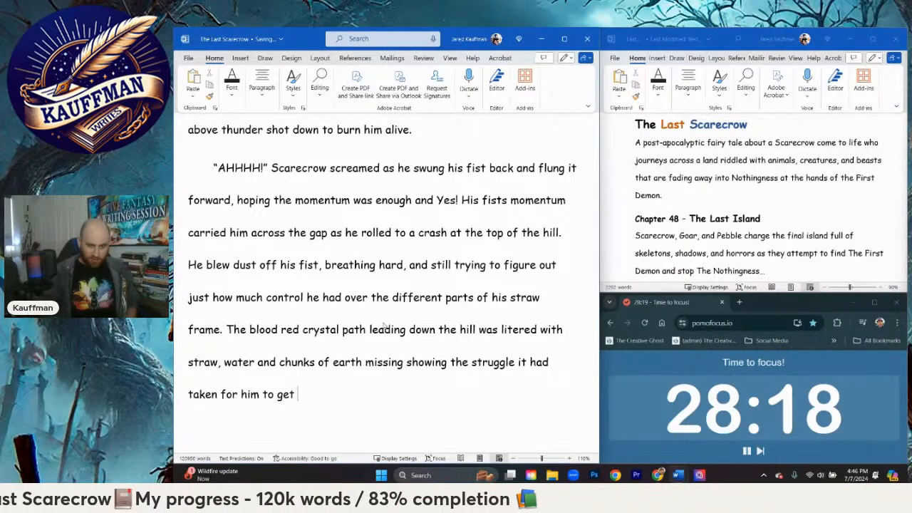
text(even here)
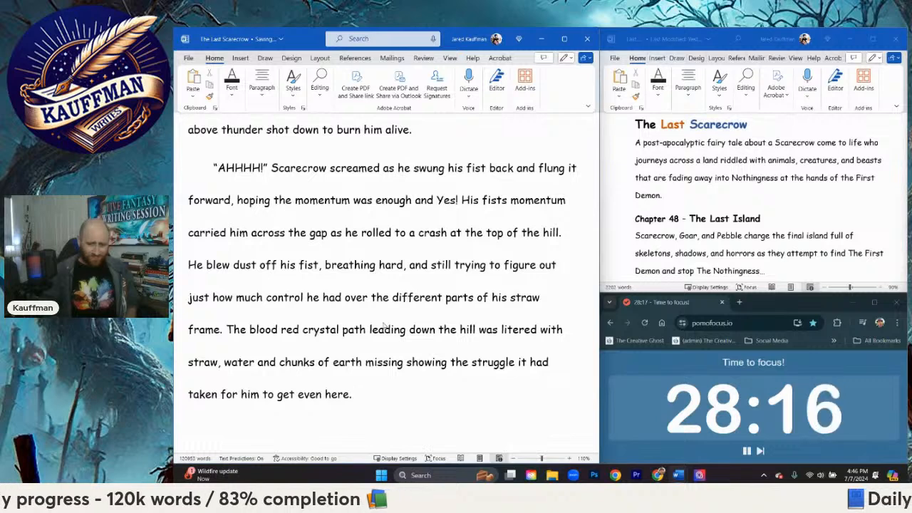
text(.)
Step: Start a new paragraph after "get even here." with "He glanced once more at Pebble and Goar"
key(Return)
text(He)
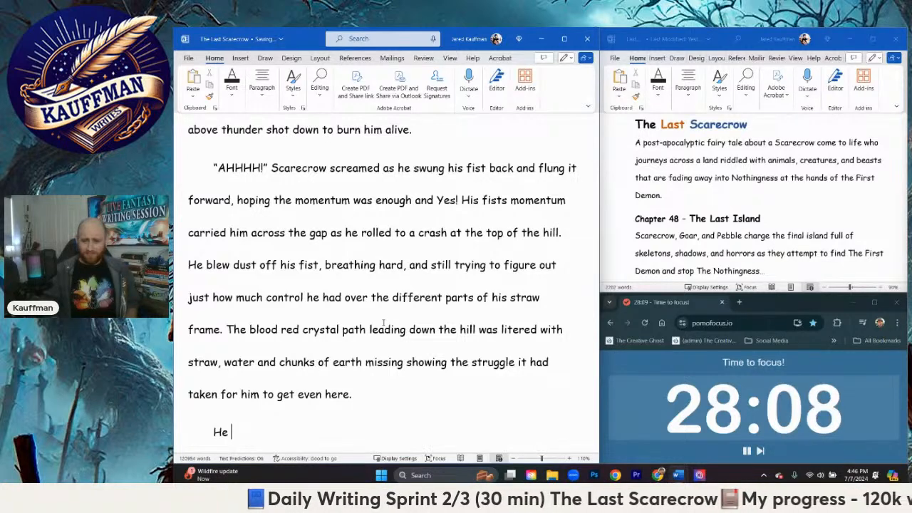
text(nod)
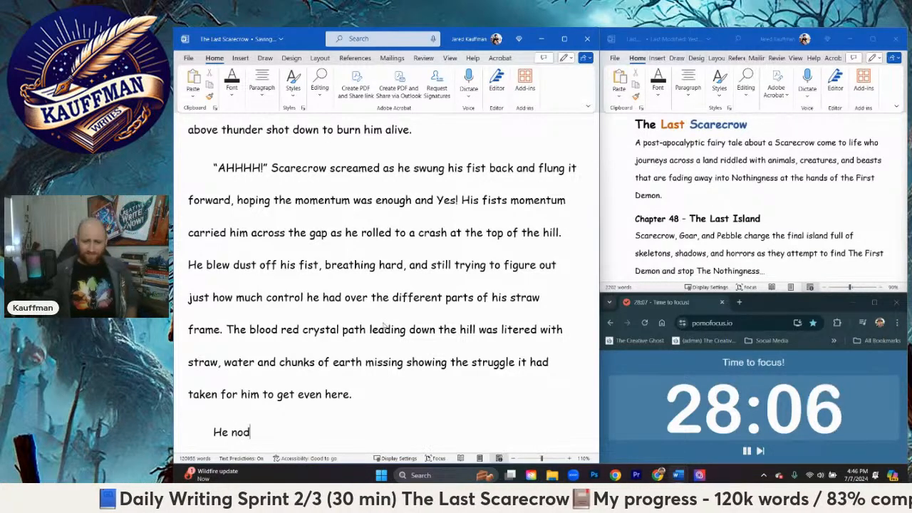
key(BackSpace)
key(BackSpace)
key(BackSpace)
text(glanced onc)
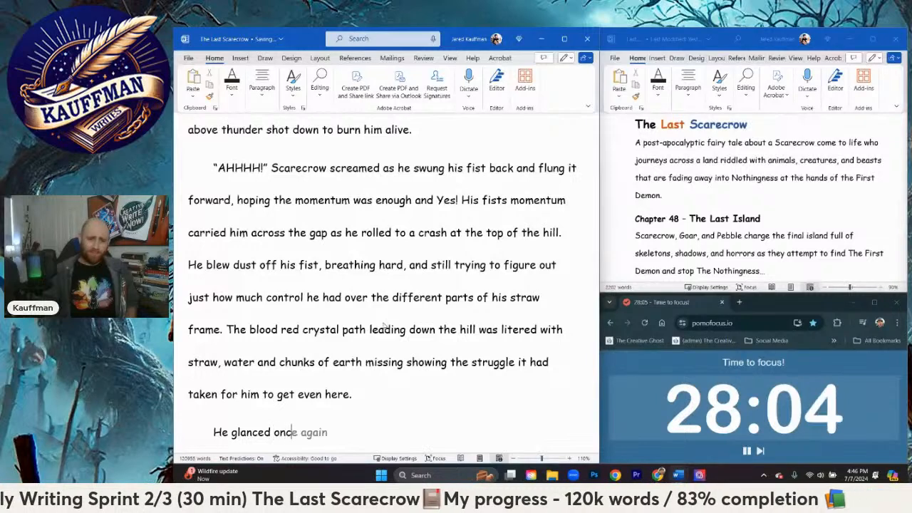
text(e more at Pebble aN)
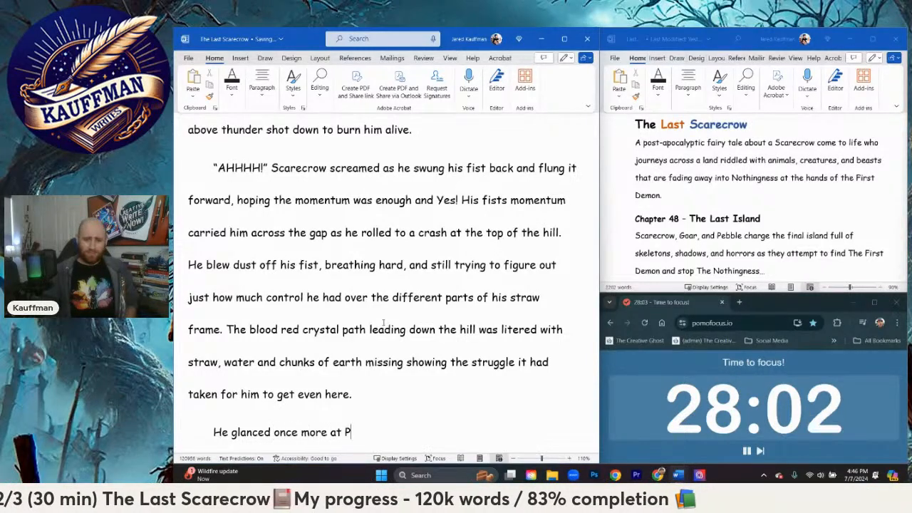
key(BackSpace)
key(BackSpace)
text(And)
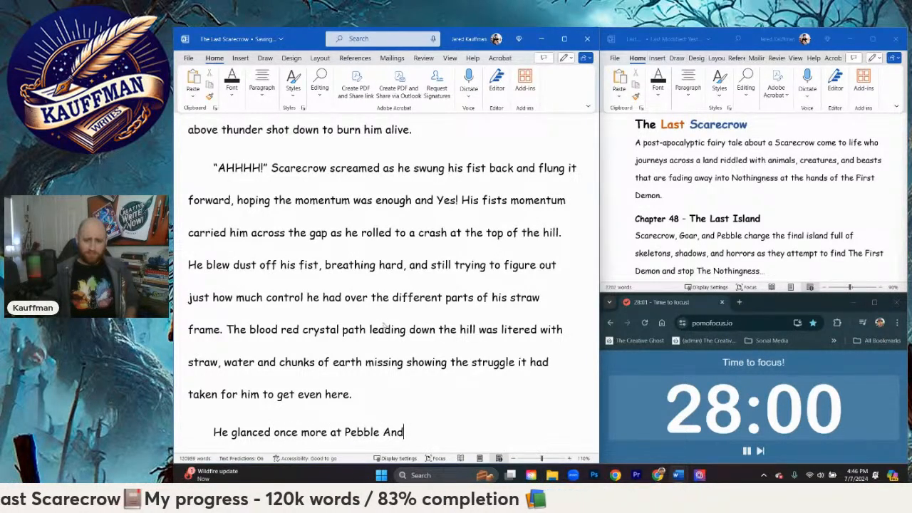
key(BackSpace)
text(and Goar w)
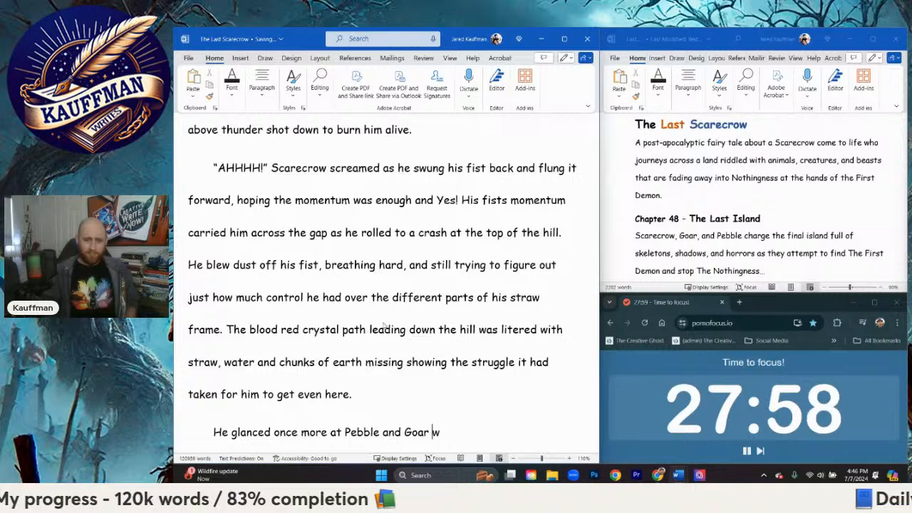
text(h)
Step: Continue the sentence after "Goar" with "wishing them luck"
key(BackSpace)
text(sig)
key(BackSpace)
key(BackSpace)
text(i)
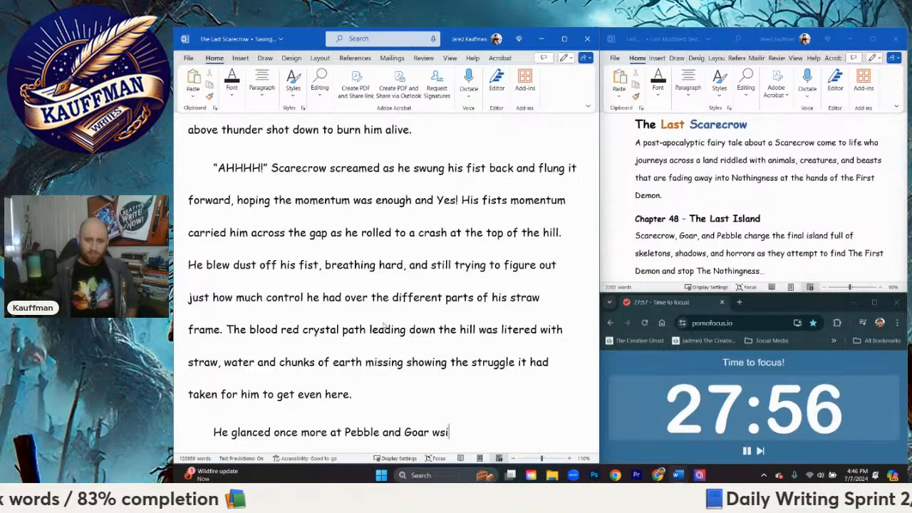
key(BackSpace)
key(BackSpace)
text(ishing them luck)
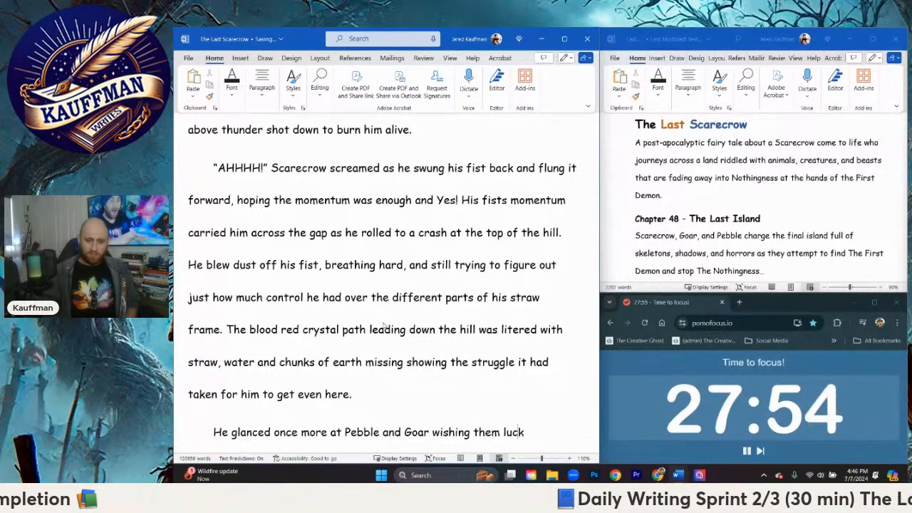
text( as he turned to t)
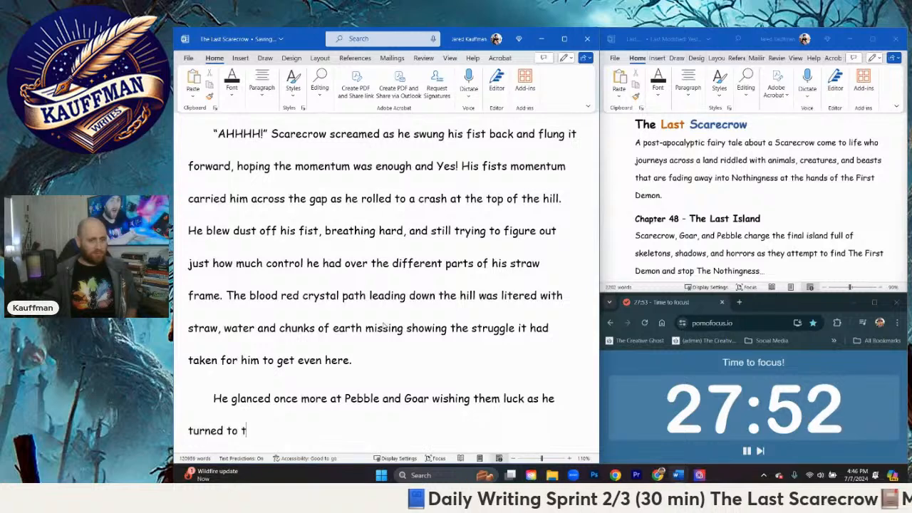
text(r)
Step: Extend the sentence after "luck" with "as he turned to face the midnight black barrier"
key(BackSpace)
text(f )
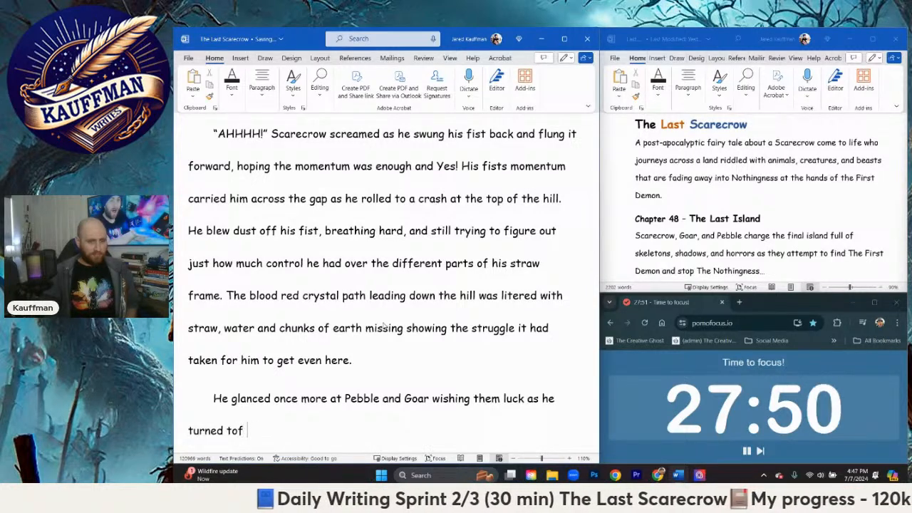
text(ace the)
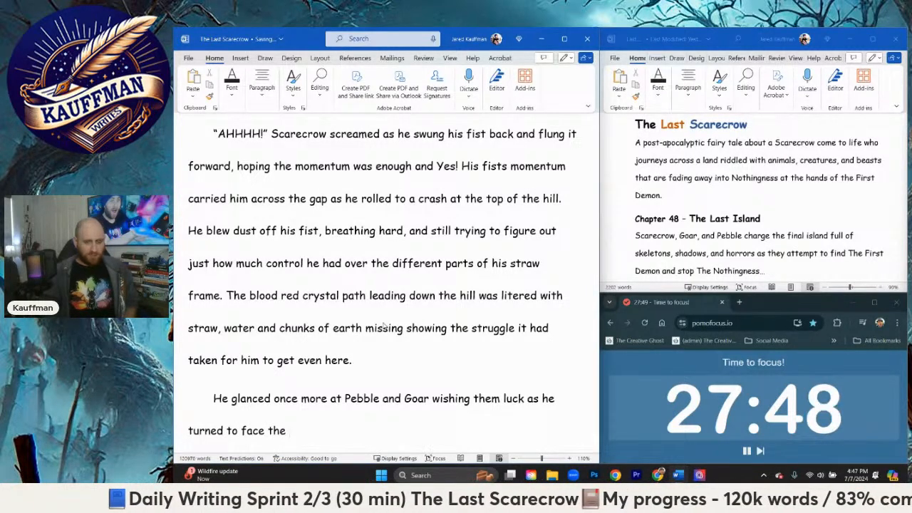
text( b)
key(BackSpace)
text(midnigh)
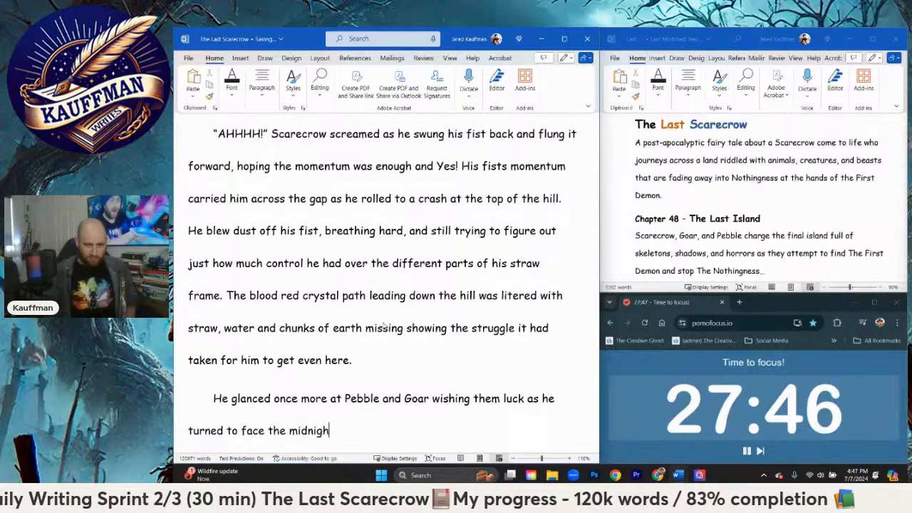
text(t black barrier that)
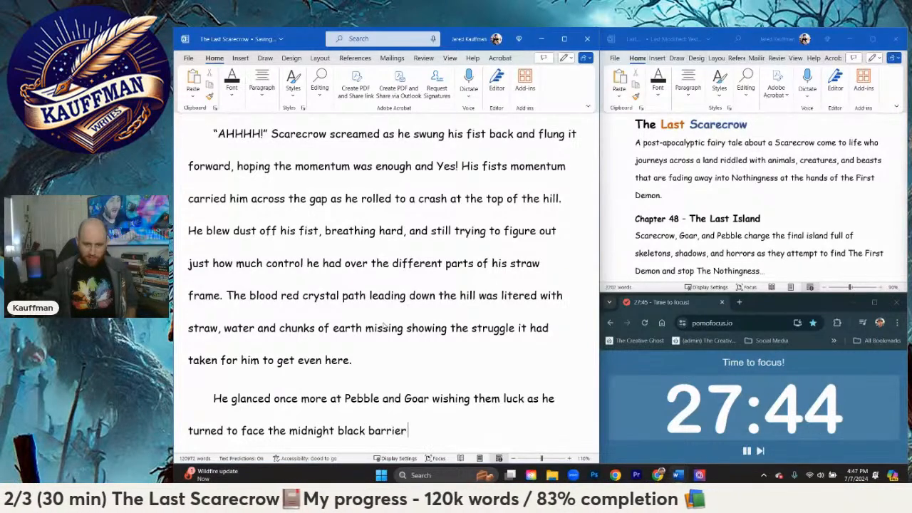
Step: Follow "barrier" with the clause "that kept them"
key(BackSpace)
key(BackSpace)
key(BackSpace)
key(BackSpace)
key(BackSpace)
key(BackSpace)
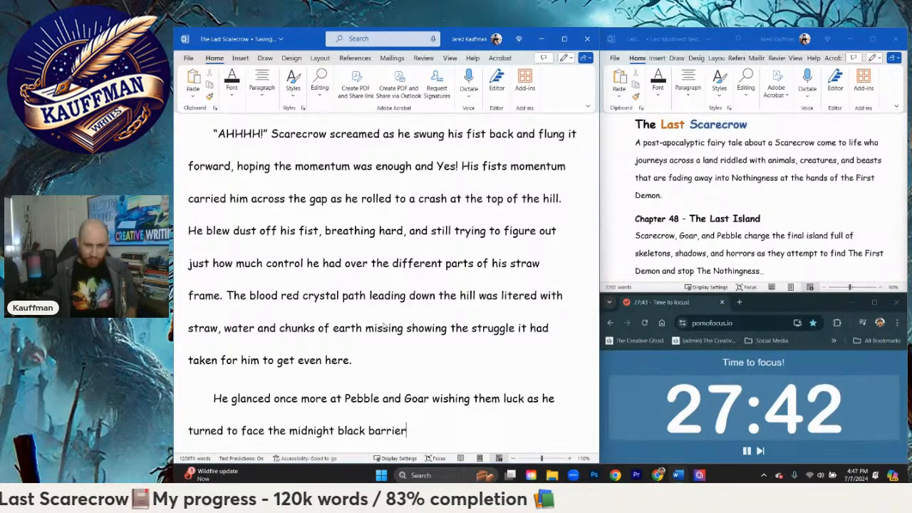
text(that)
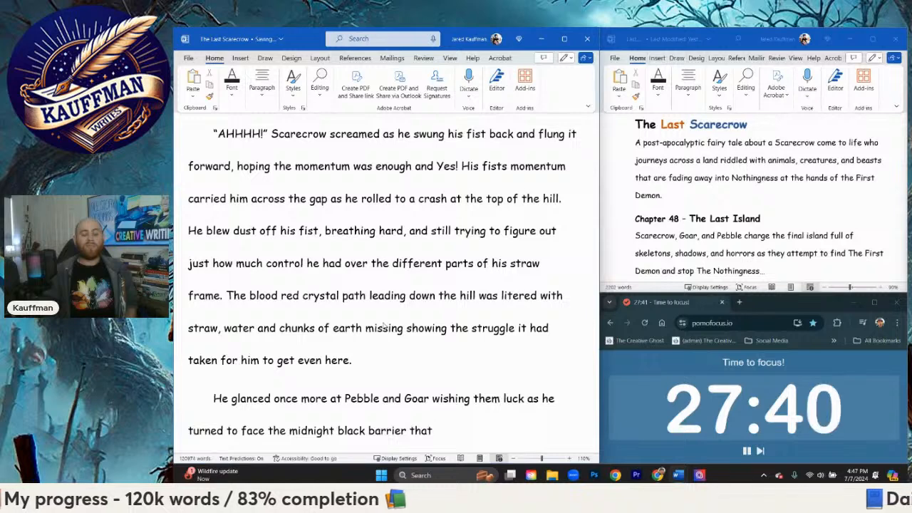
text( surrou)
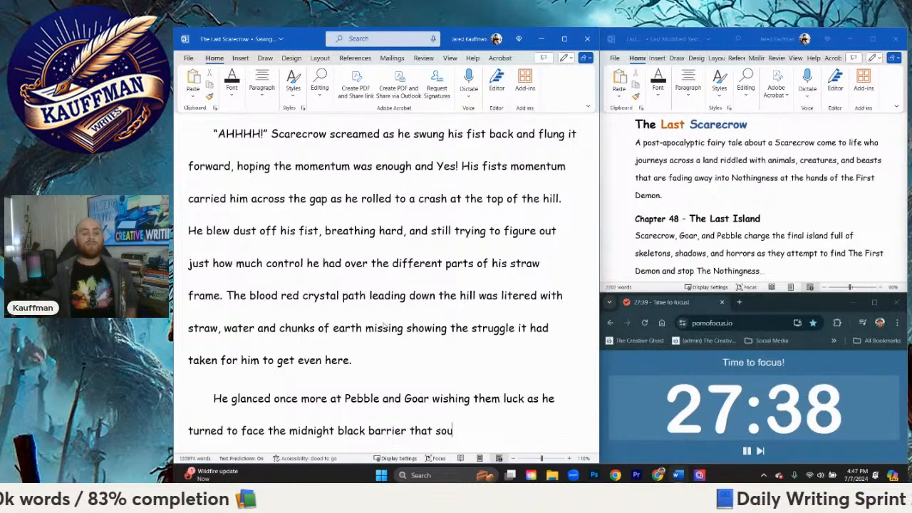
key(BackSpace)
key(BackSpace)
text(urroun)
key(BackSpace)
key(BackSpace)
key(BackSpace)
key(BackSpace)
key(BackSpace)
key(BackSpace)
key(BackSpace)
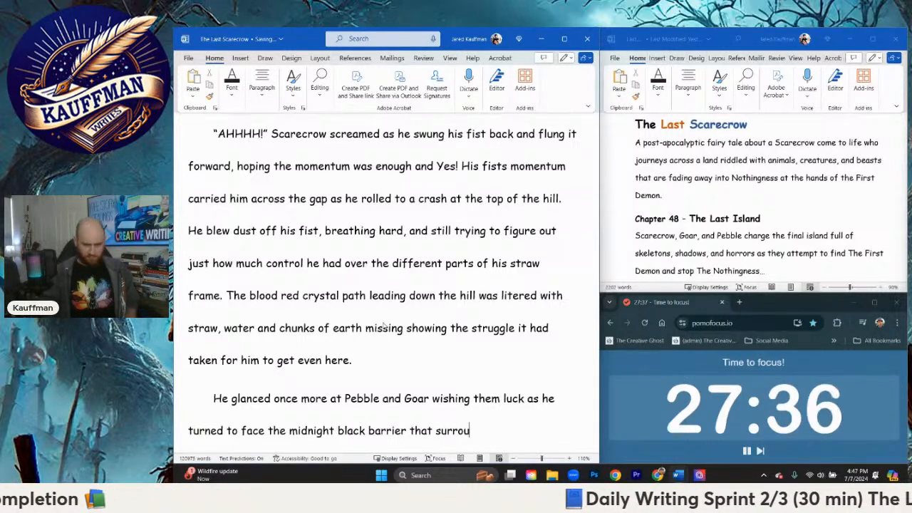
text(kept them)
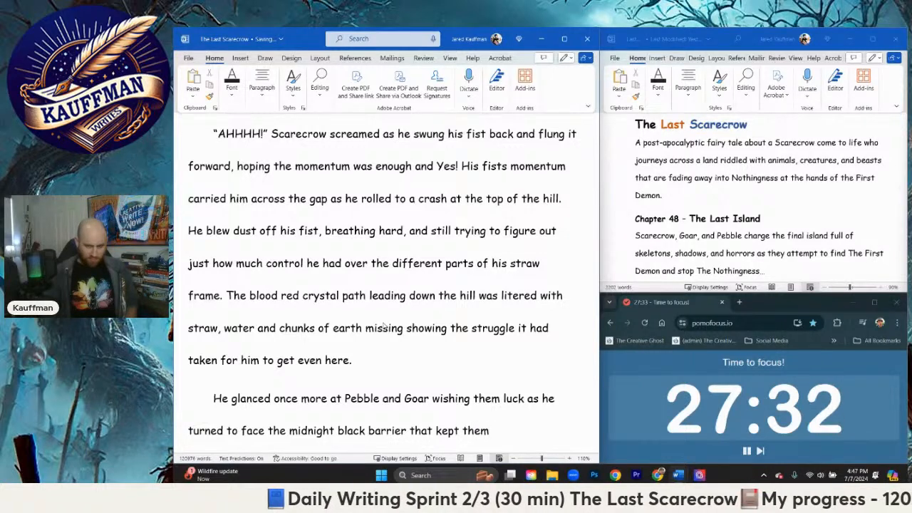
Step: Finish the barrier sentence with "trapped within the island."
key(BackSpace)
text(tra)
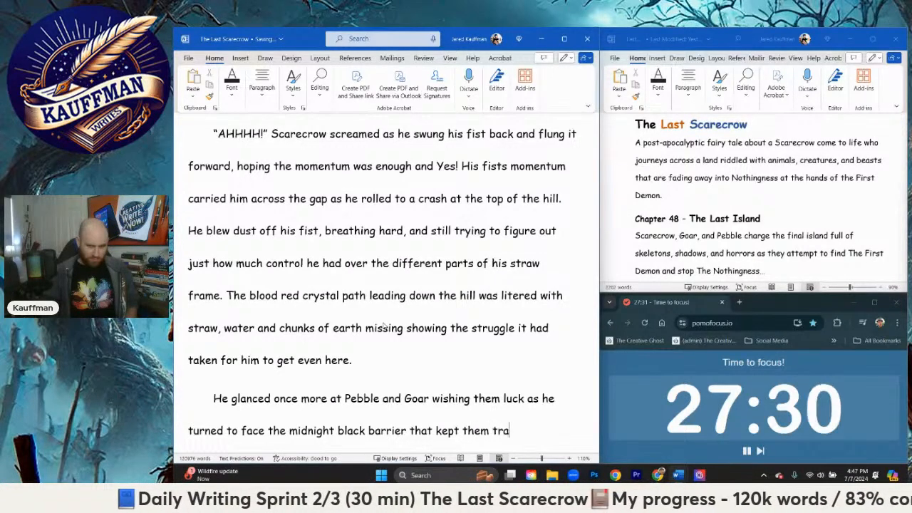
text(pped within the isla)
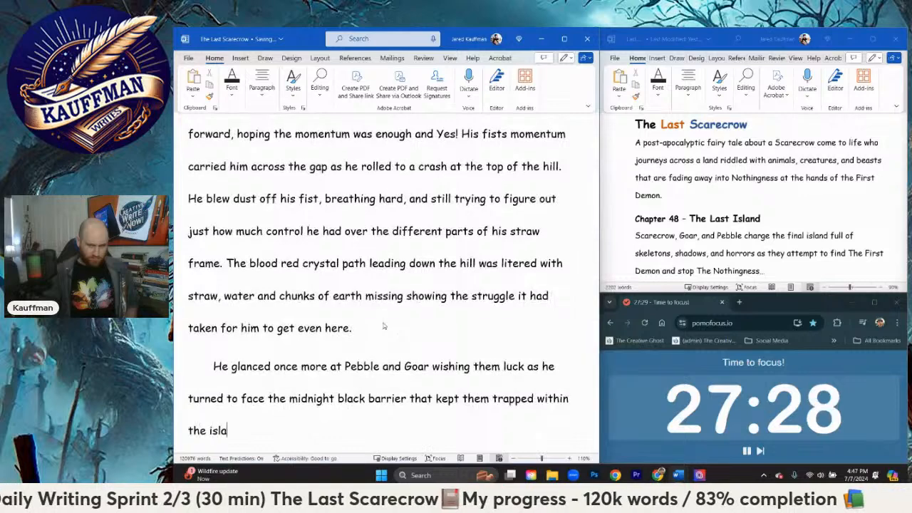
text(nd. Sca)
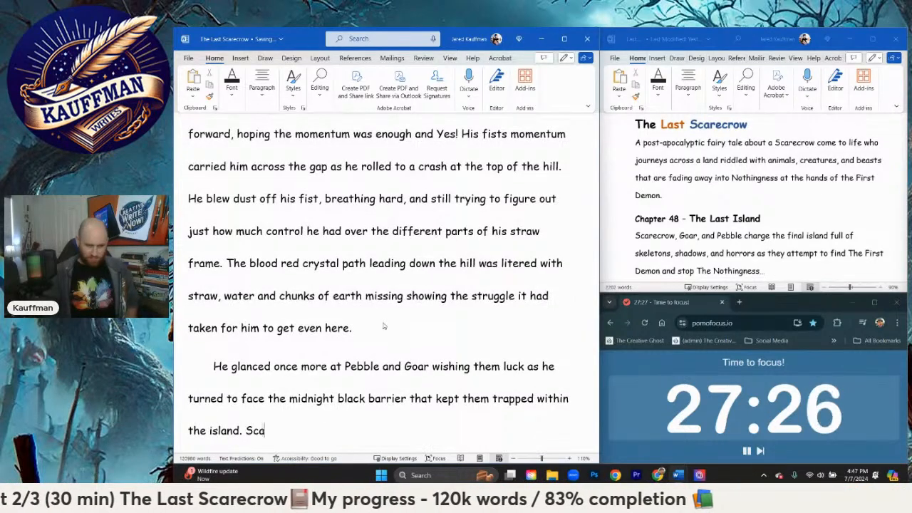
text(recrow)
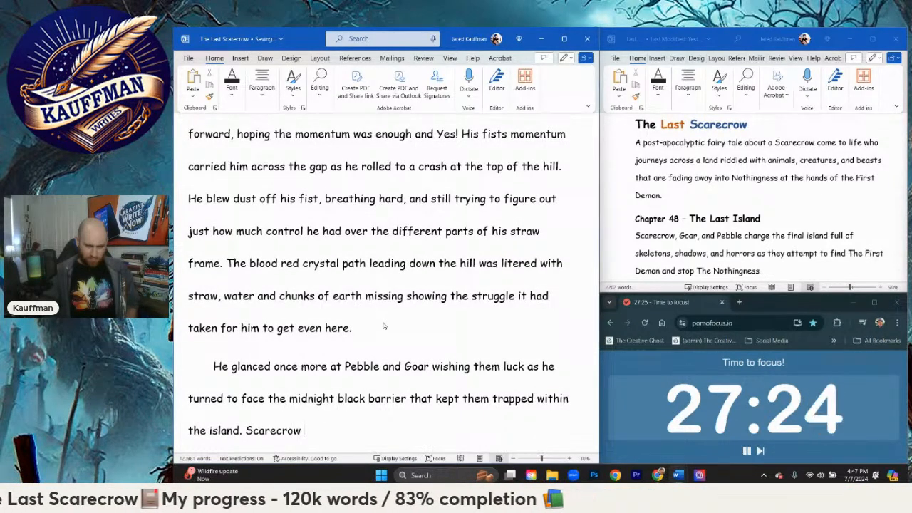
text( had to get past it)
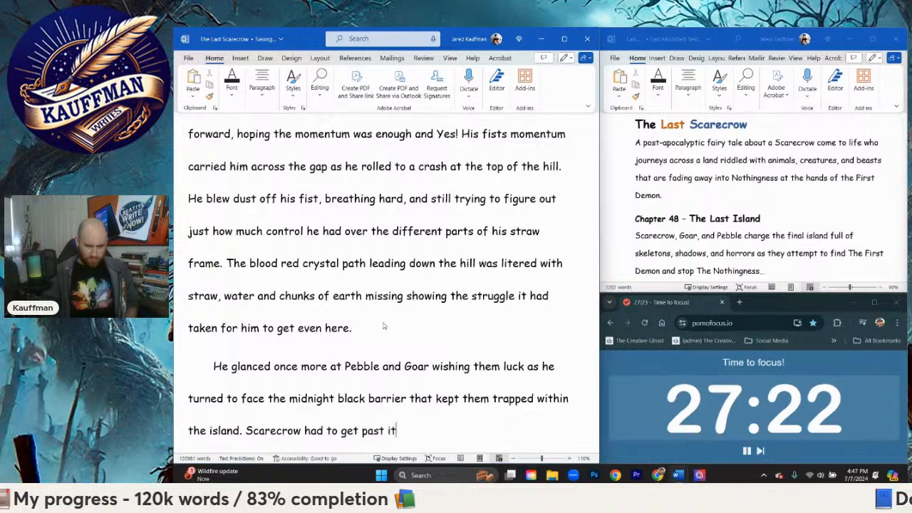
text(, he moved)
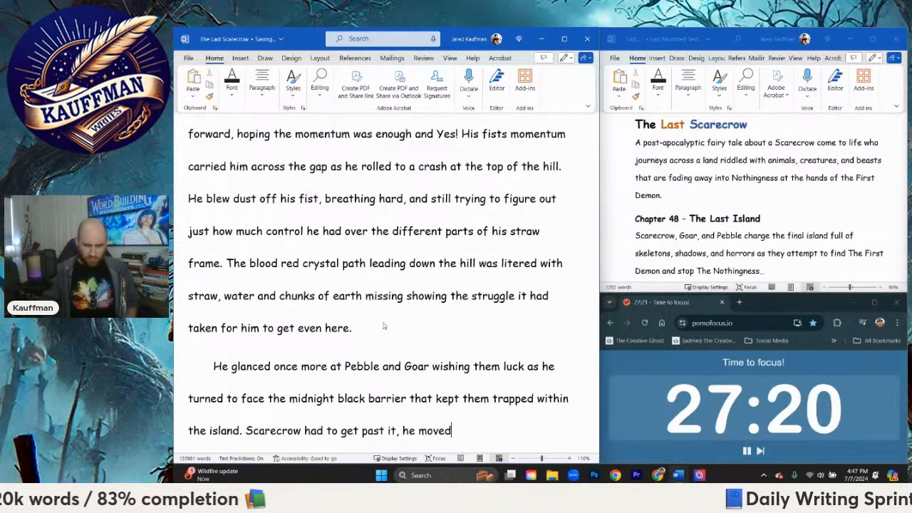
Step: Begin the next sentence in the same paragraph with "Scarecrow had to get past it,"
key(BackSpace)
key(BackSpace)
key(BackSpace)
key(BackSpace)
key(BackSpace)
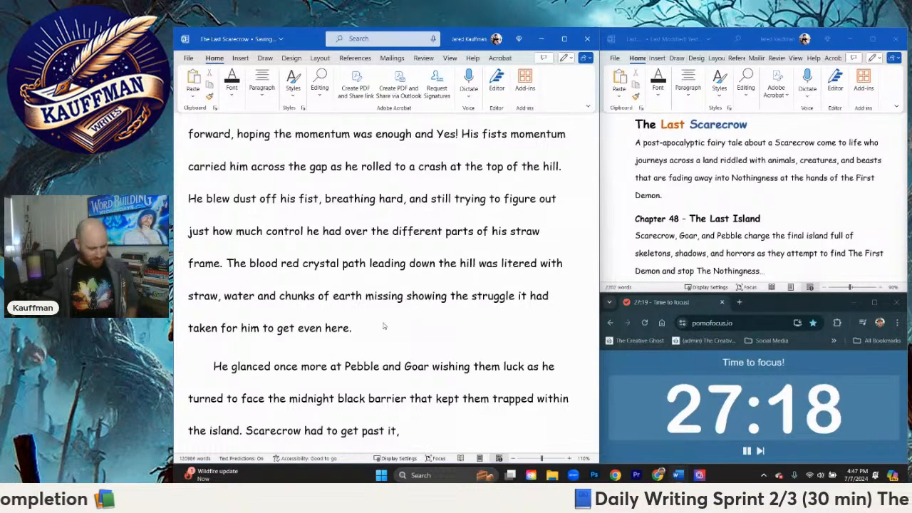
Step: Continue the Scarecrow sentence after "past it," with "he feared without the brazier, he might be trapped here"
text(feared without )
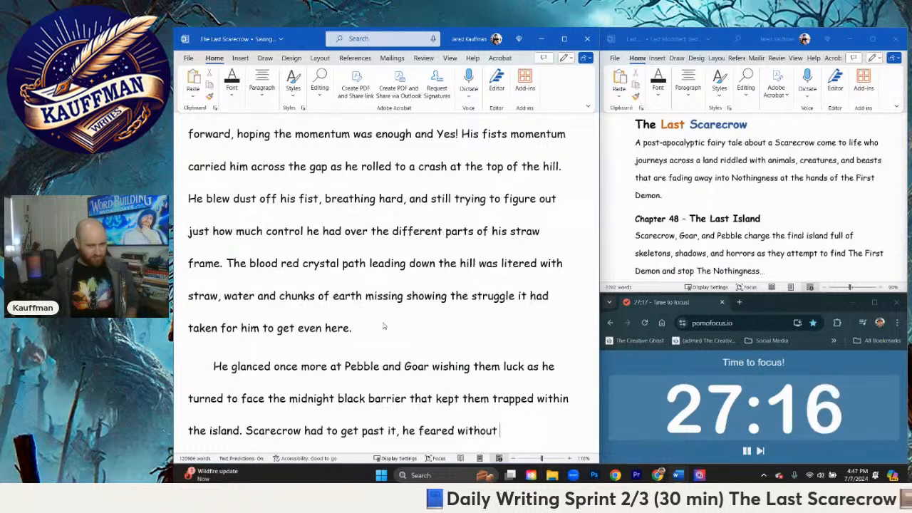
text(the )
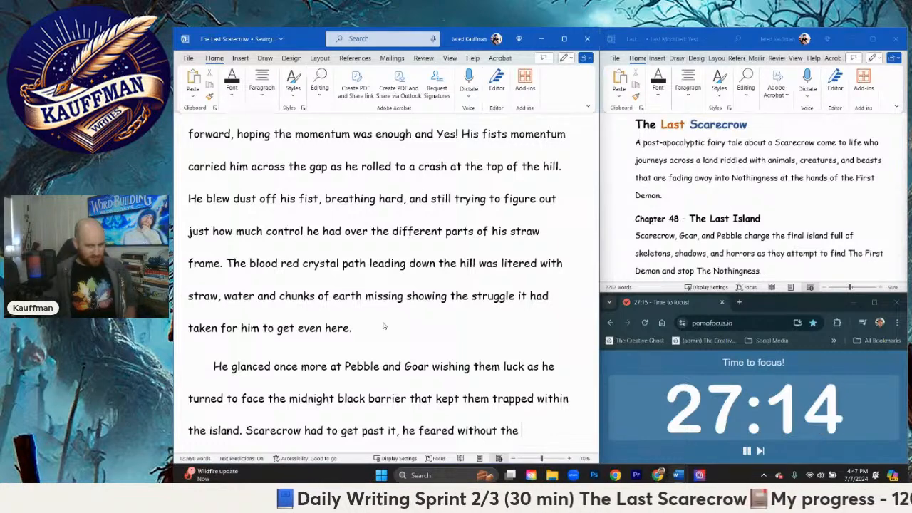
text(brazier, )
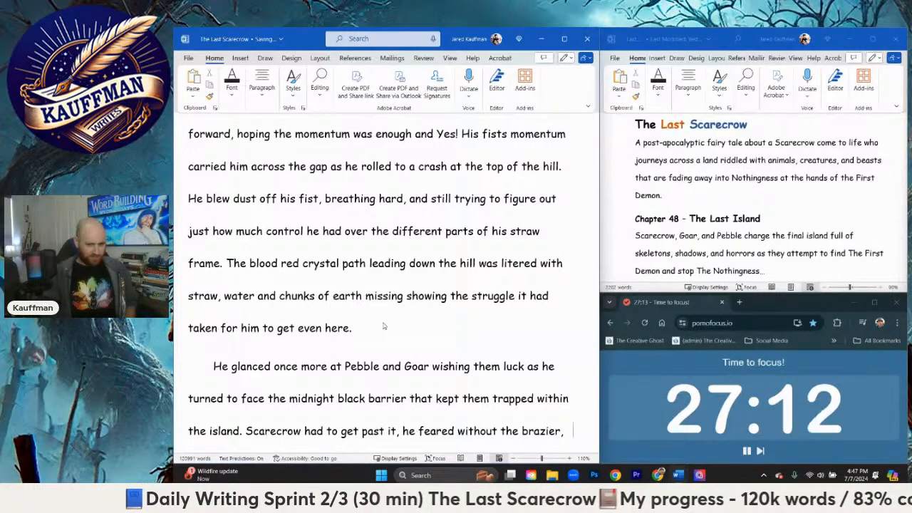
text(he might be trappe)
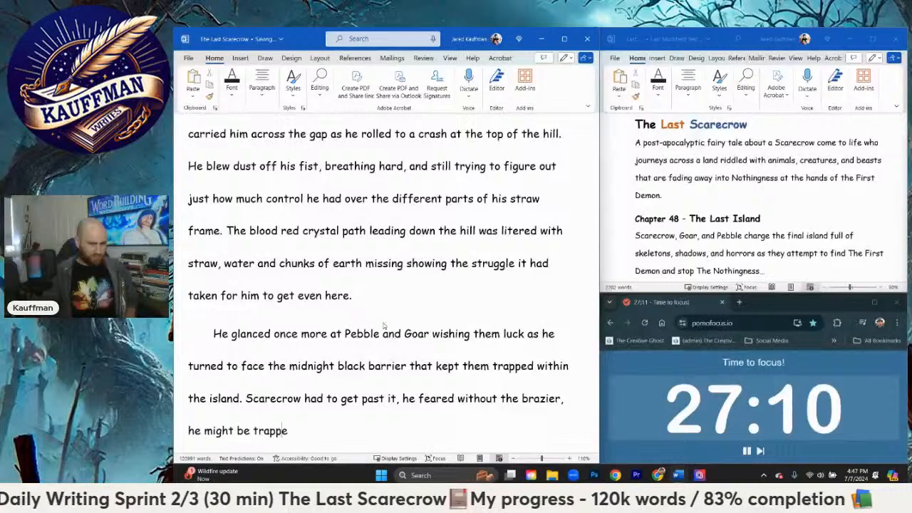
text(d here )
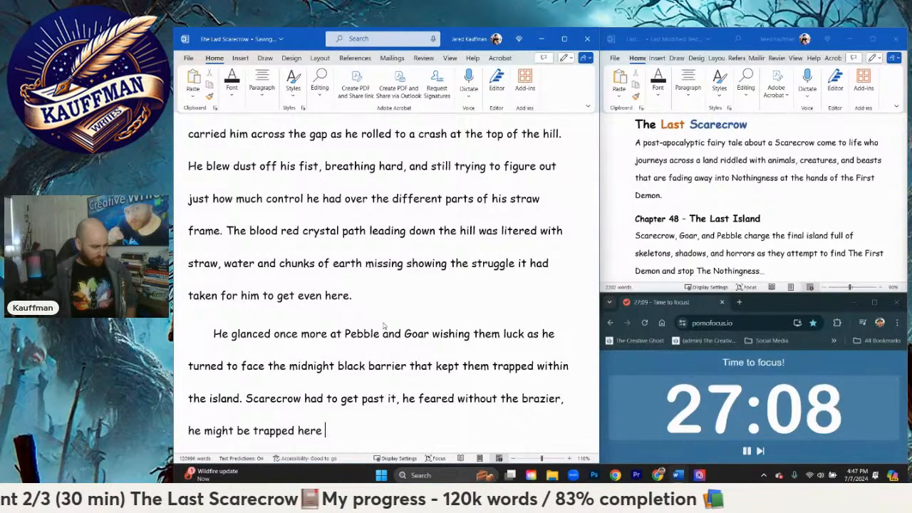
text(for the)
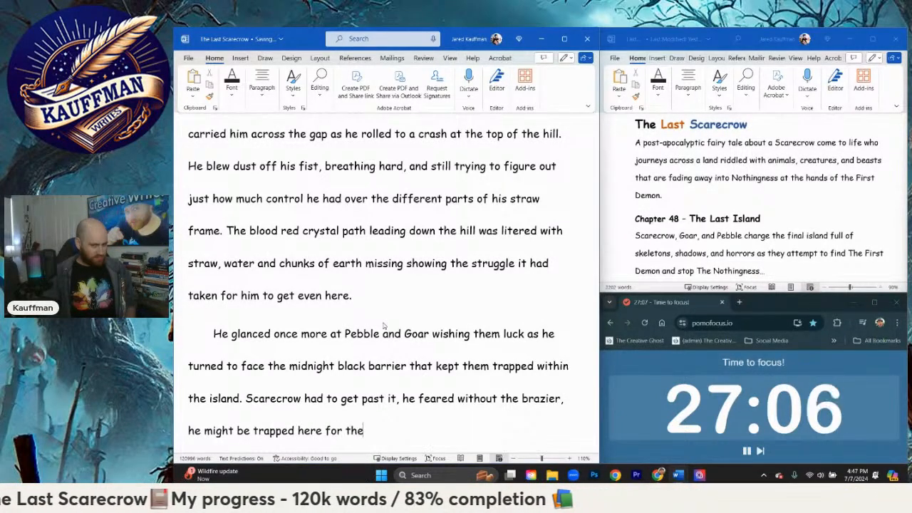
text( Demon to lau)
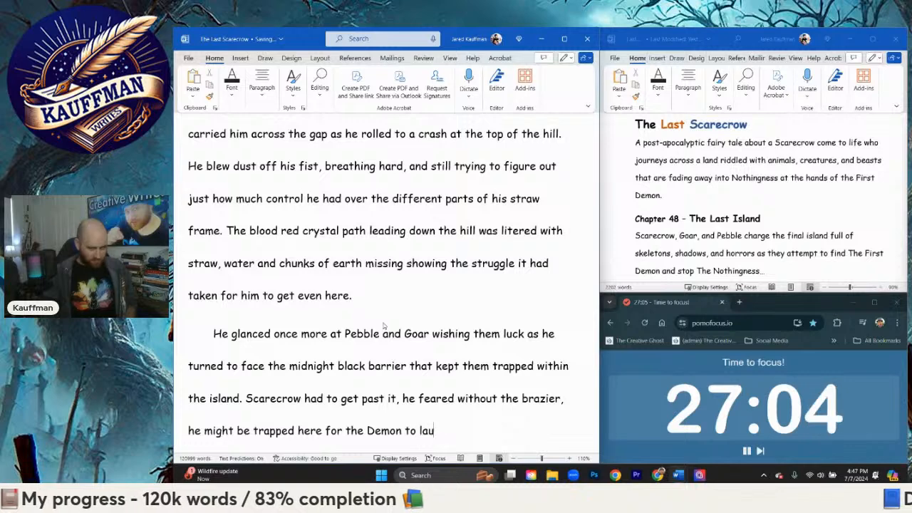
text(gh at his ve)
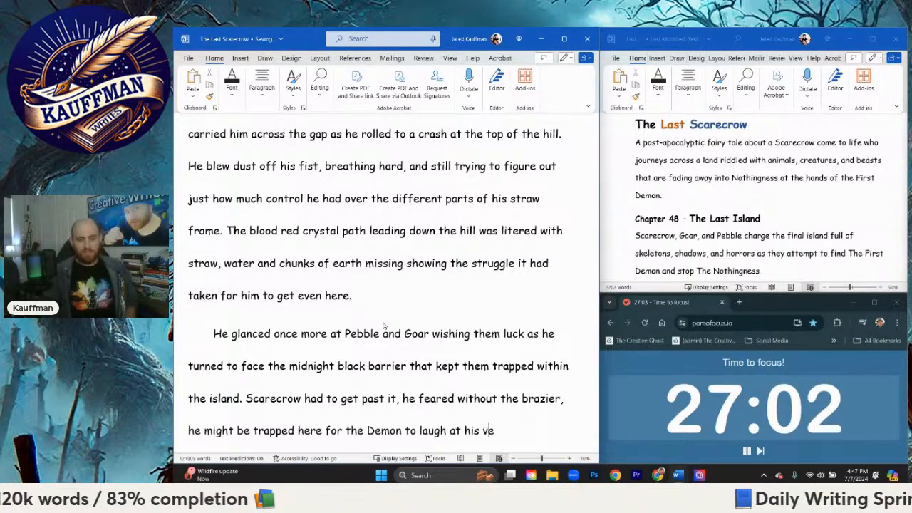
text(in attempts. )
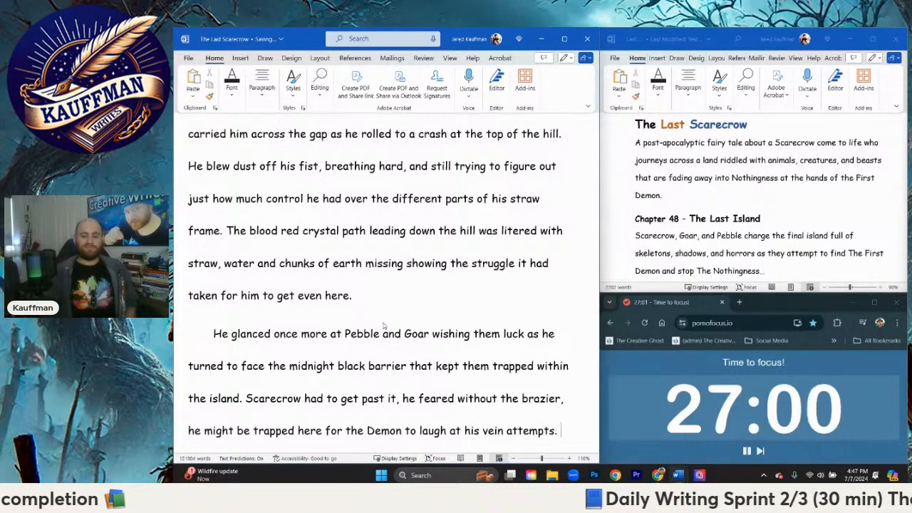
text(He moved his h)
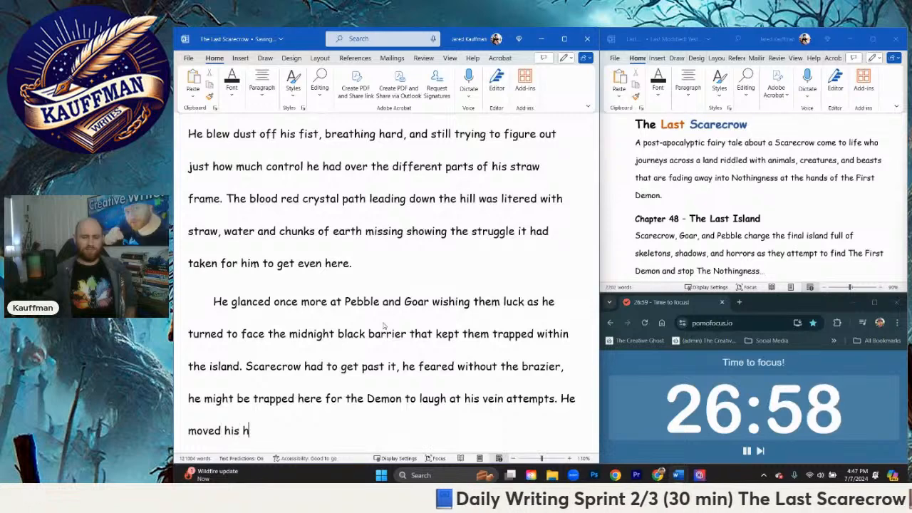
text(and slowly to)
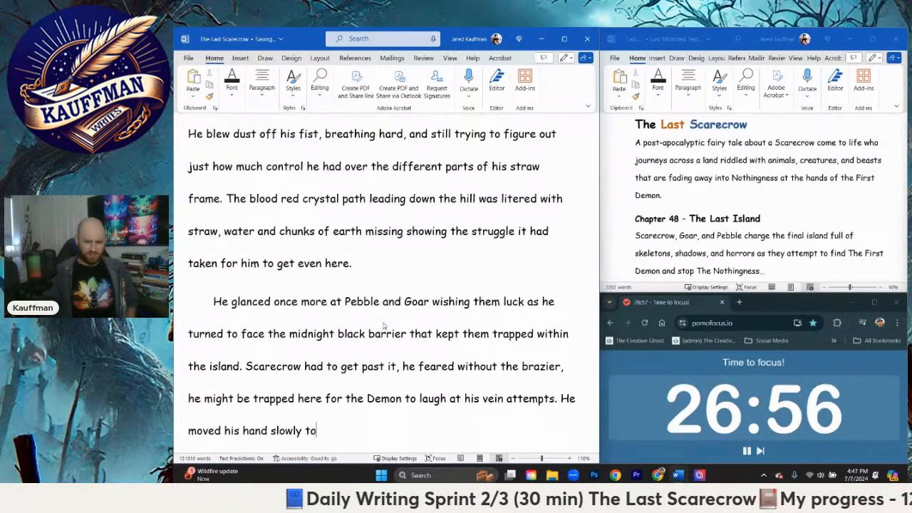
text(wards the black )
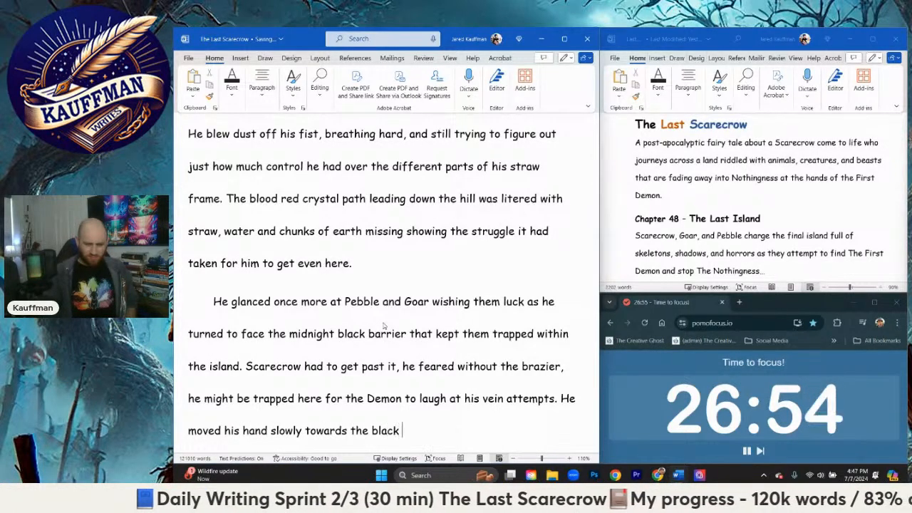
text(energy as )
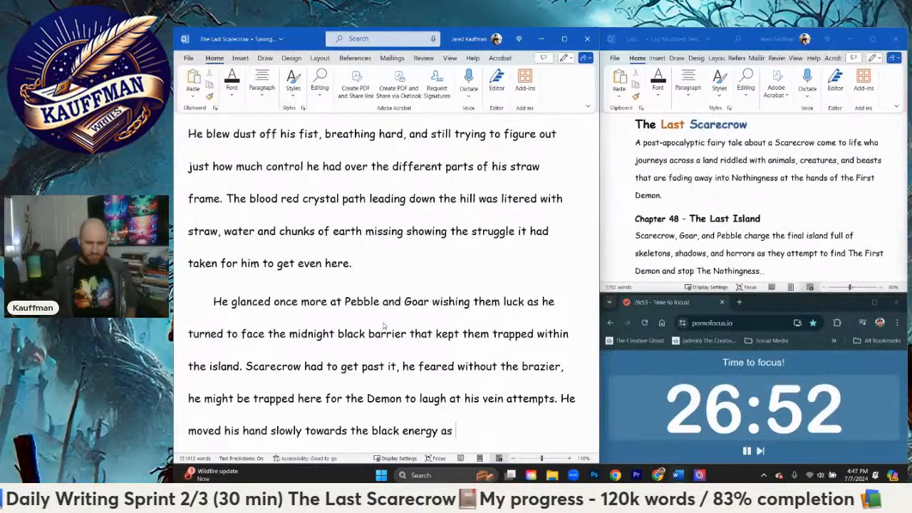
text(a black a)
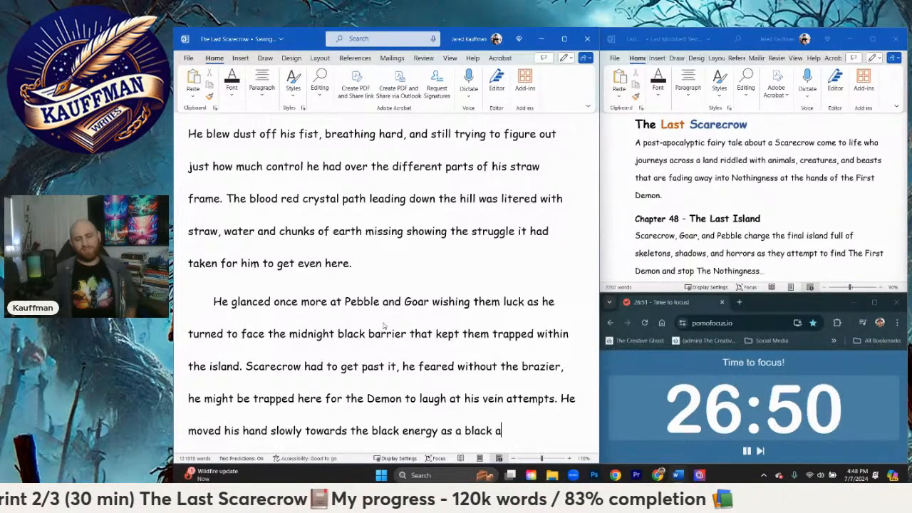
text(ura flowed around hi)
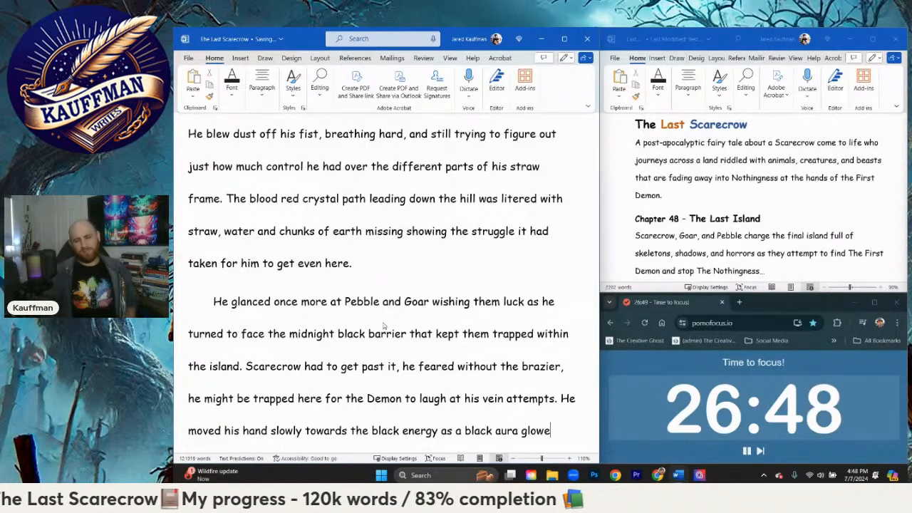
text(s fingers the closer they)
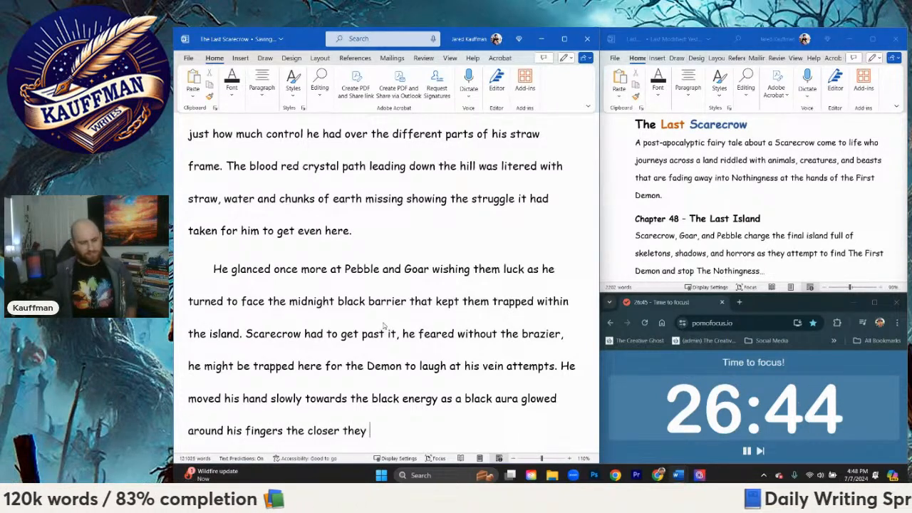
text( came to the en)
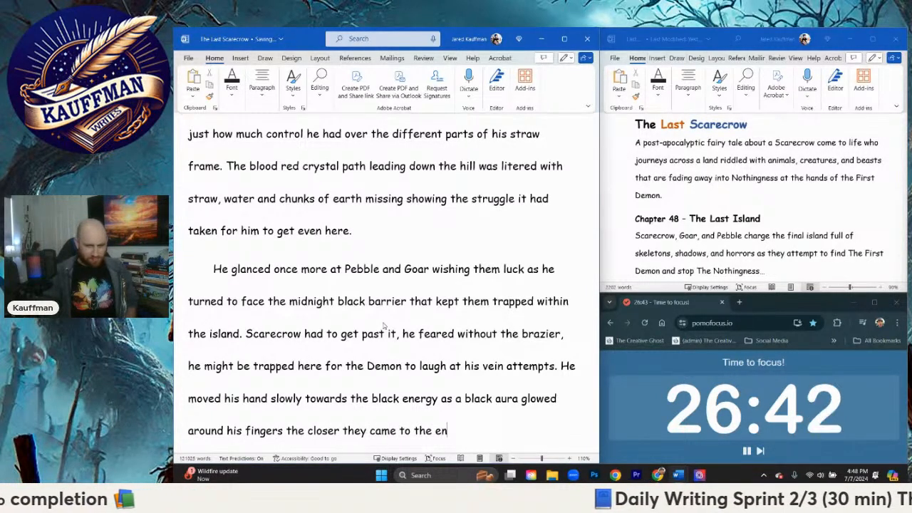
text(ergy.)
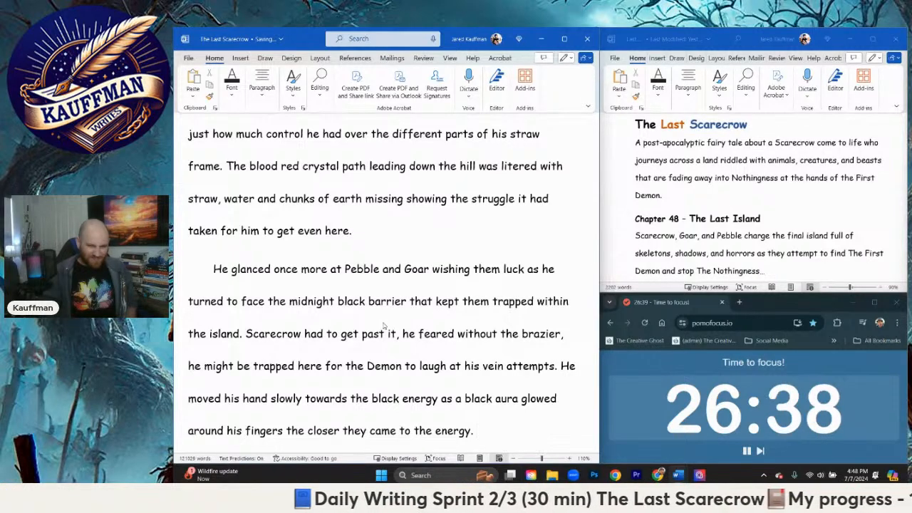
text( His fingers )
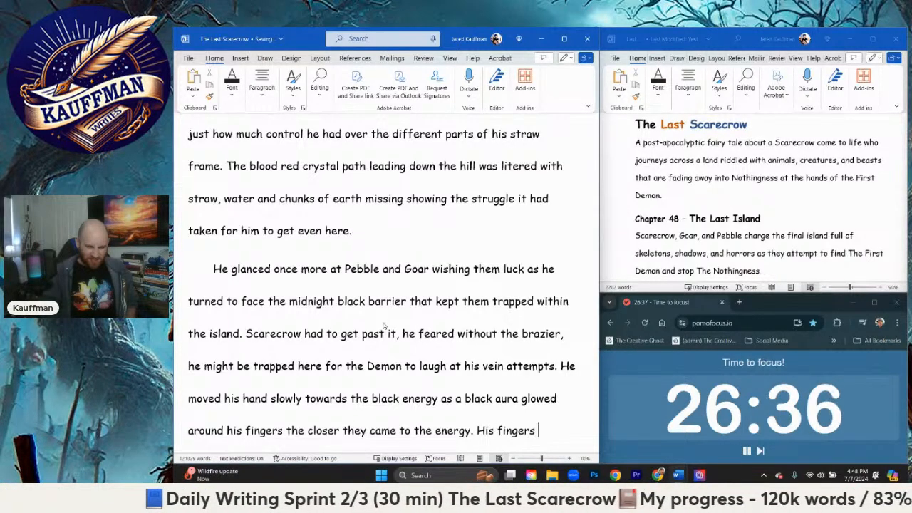
text(began)
Step: Add the sentence "His fingers began burning, but he didn't let up."
text(rning)
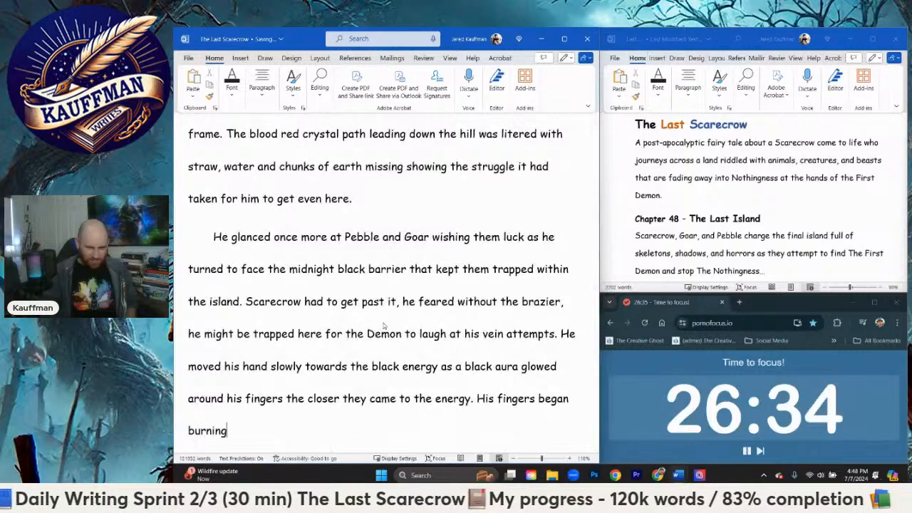
text(, but he didn't let up)
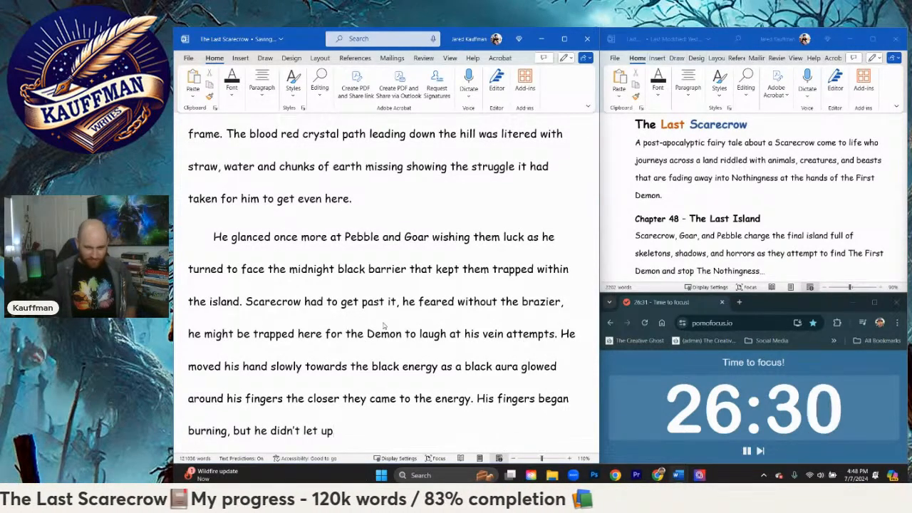
text(.)
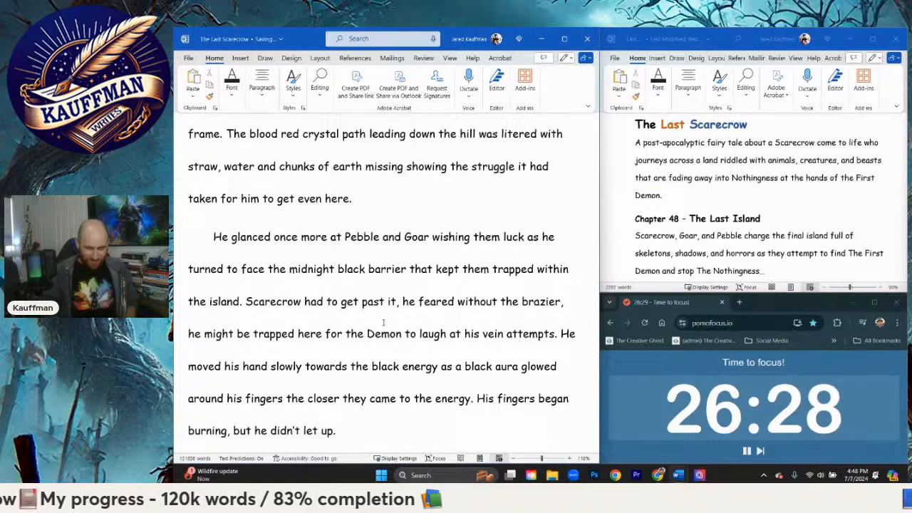
text( Forward. Mov)
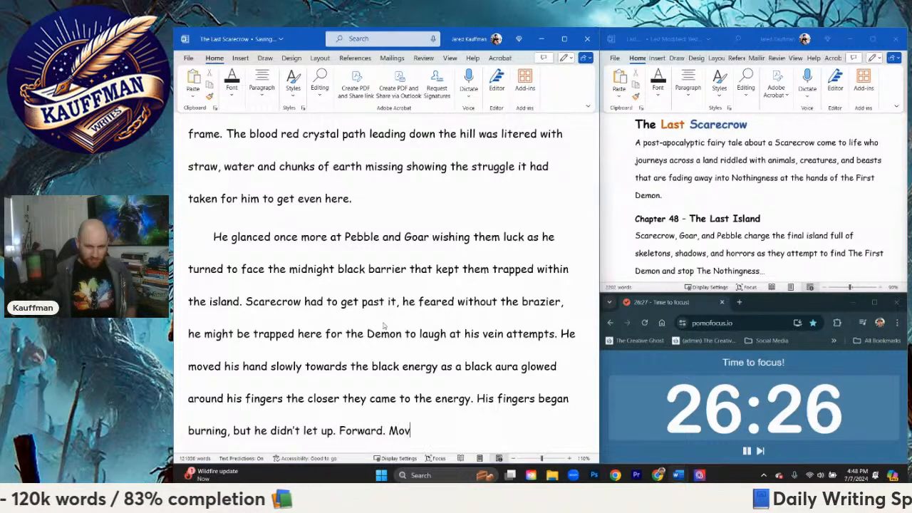
text(e forward. )
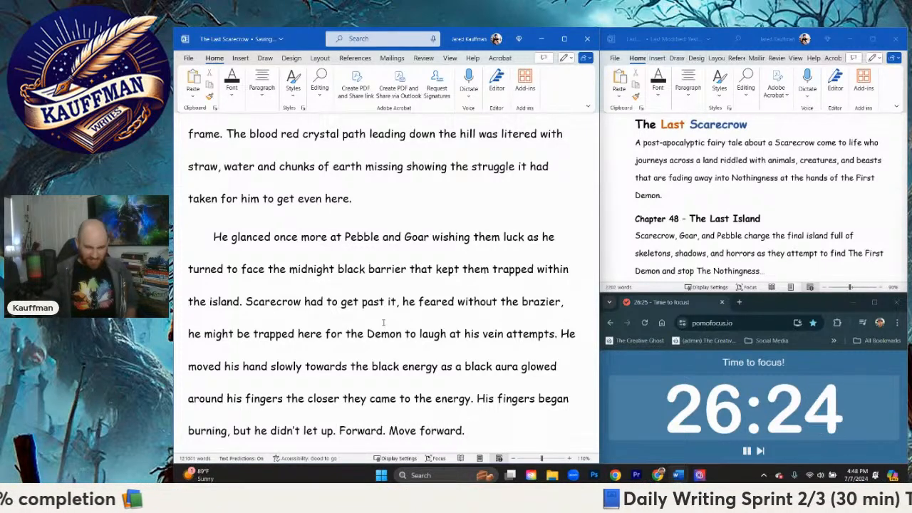
text(They burni)
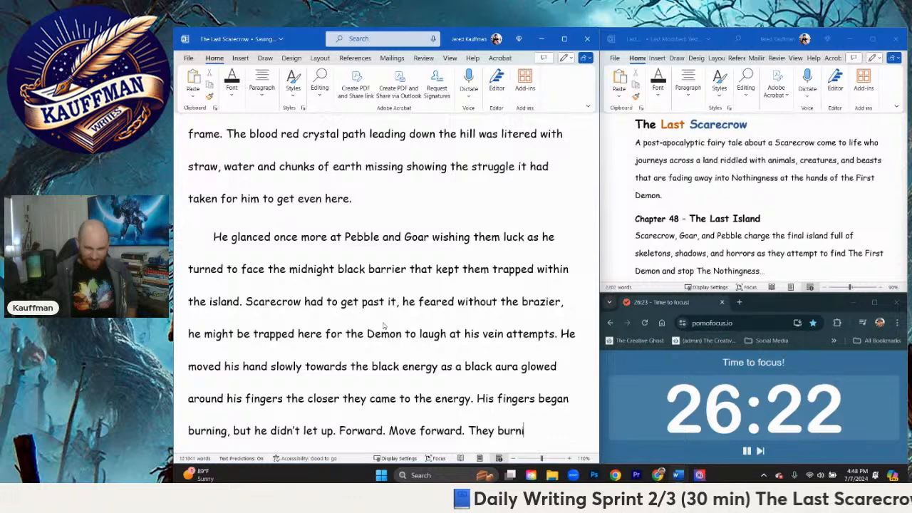
text(ng)
Step: Add the three short sentences "Forward. Move forward. They burned." to the end of the paragraph
key(BackSpace)
key(BackSpace)
key(BackSpace)
text(ed.)
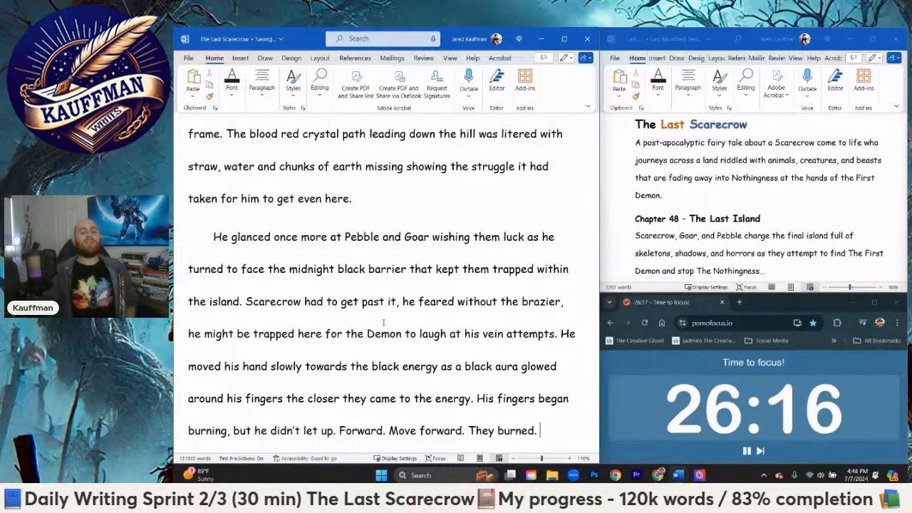
Step: Add the sentence "They connected with the barrier causing him to let out a scream as he stepped back."
text(They conne)
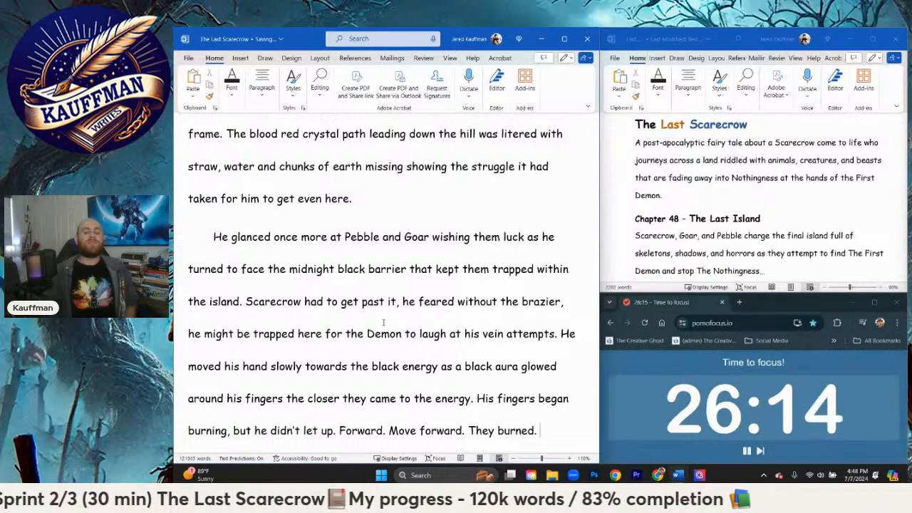
text(cted with the)
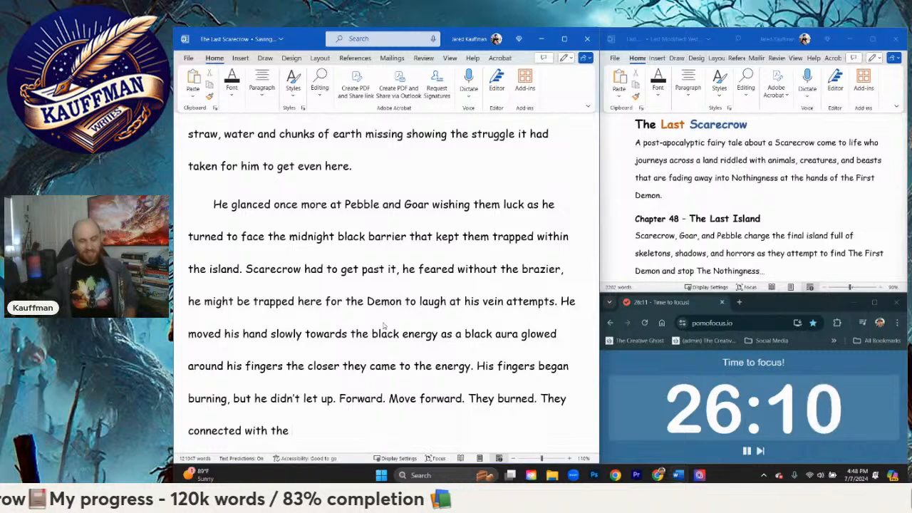
text( baRRIE)
key(BackSpace)
key(BackSpace)
key(BackSpace)
key(BackSpace)
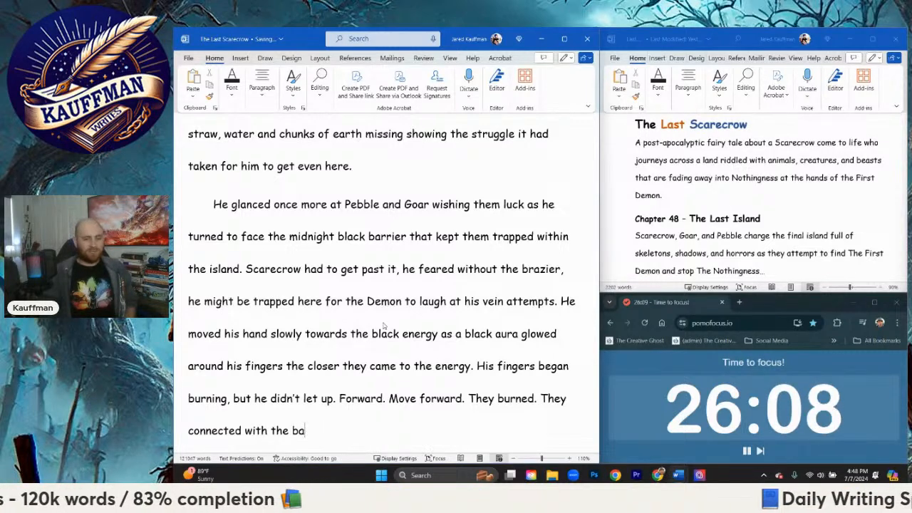
text(rrier caus)
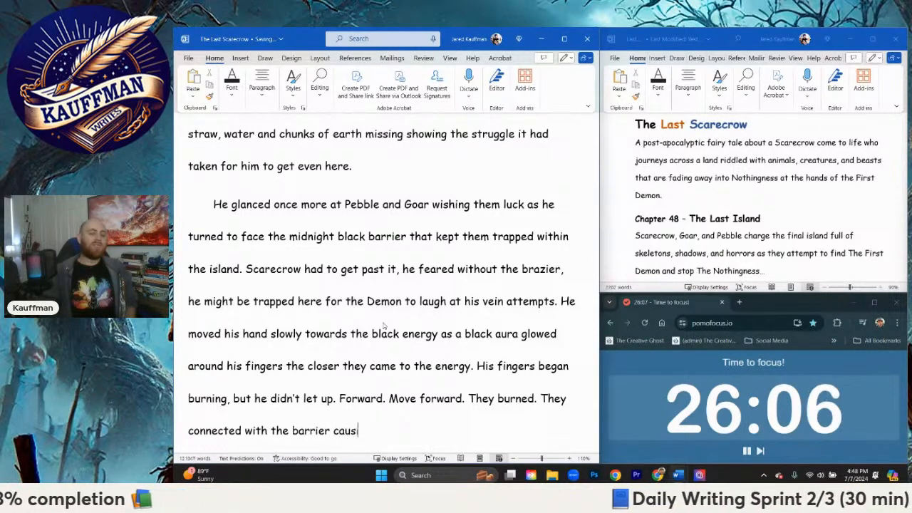
text(ing him to let out )
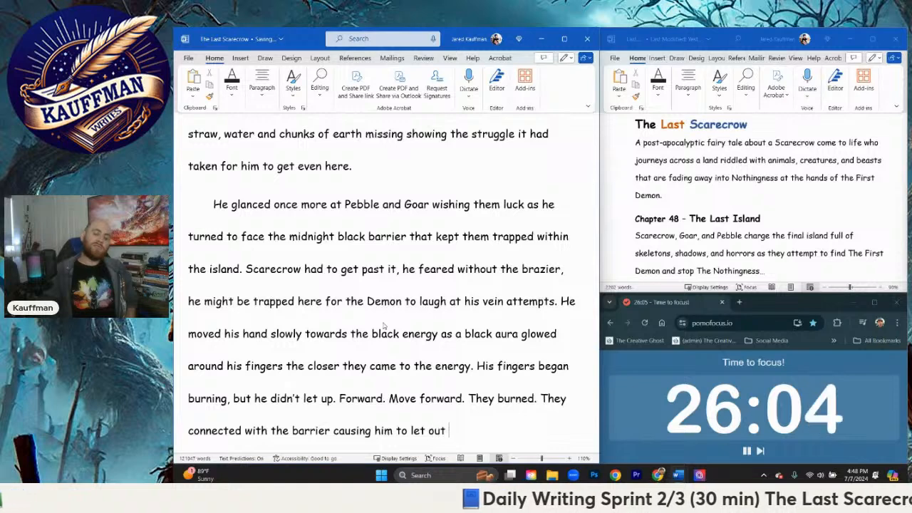
text(a screame)
key(BackSpace)
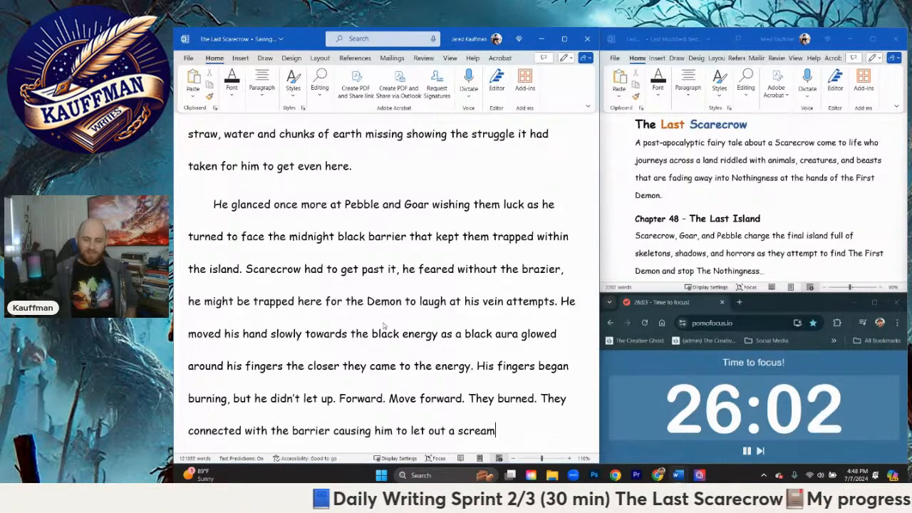
text(as he stepped back)
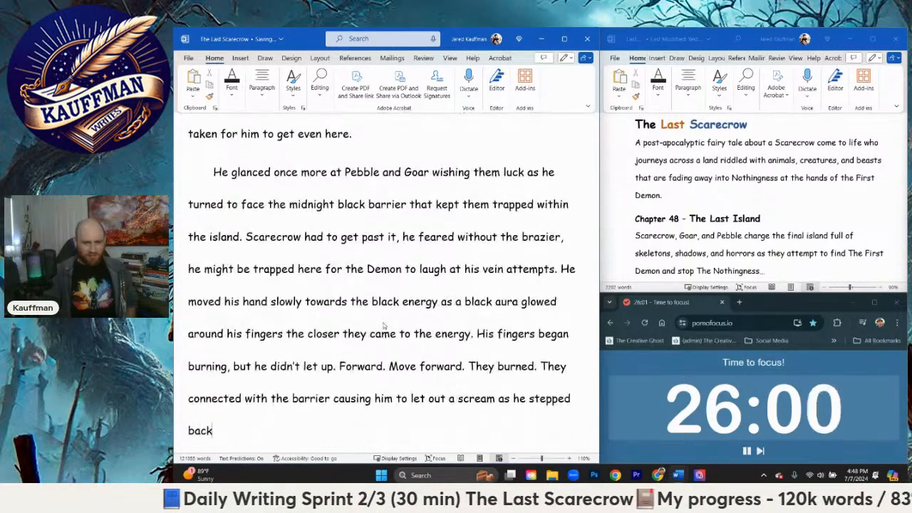
text(. d)
text(T)
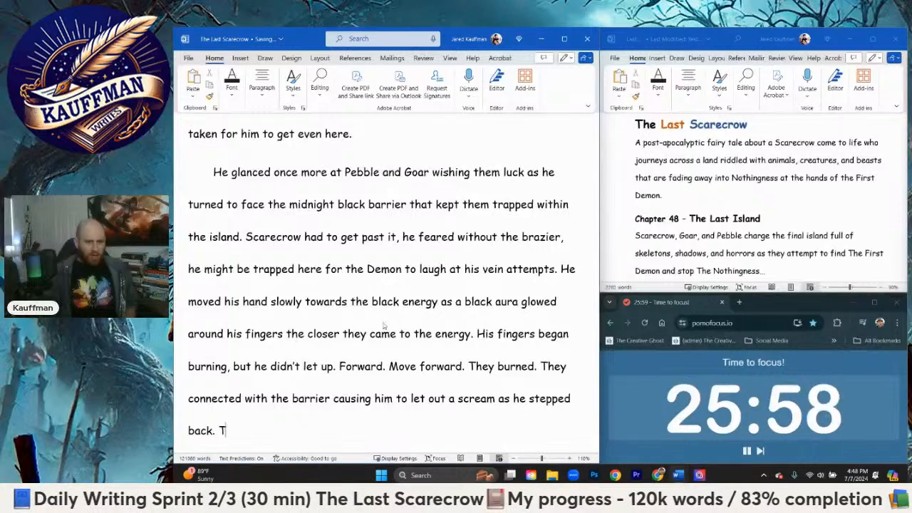
key(BackSpace)
text(He panted)
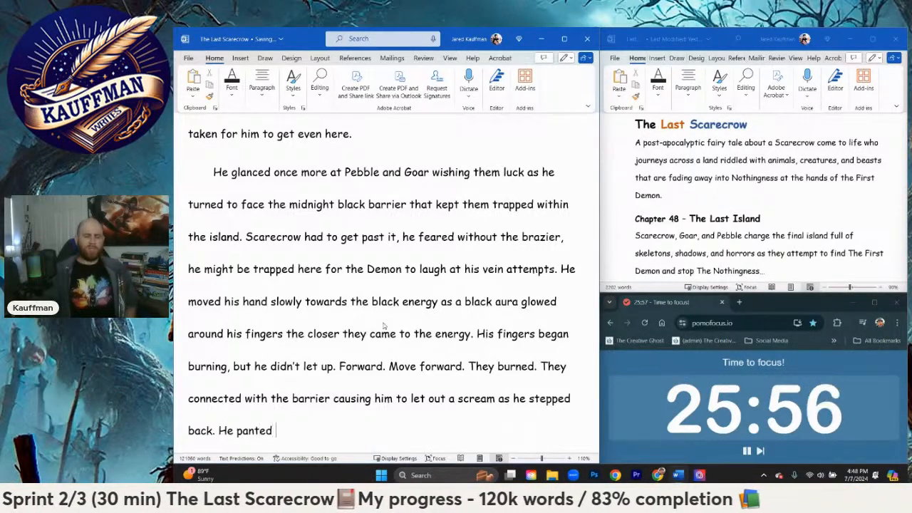
Step: Add the sentence "He huffed and panted instensly at the sheer force of the barrier." after the stepped-back sentence
key(BackSpace)
key(BackSpace)
key(BackSpace)
key(BackSpace)
key(BackSpace)
key(BackSpace)
key(BackSpace)
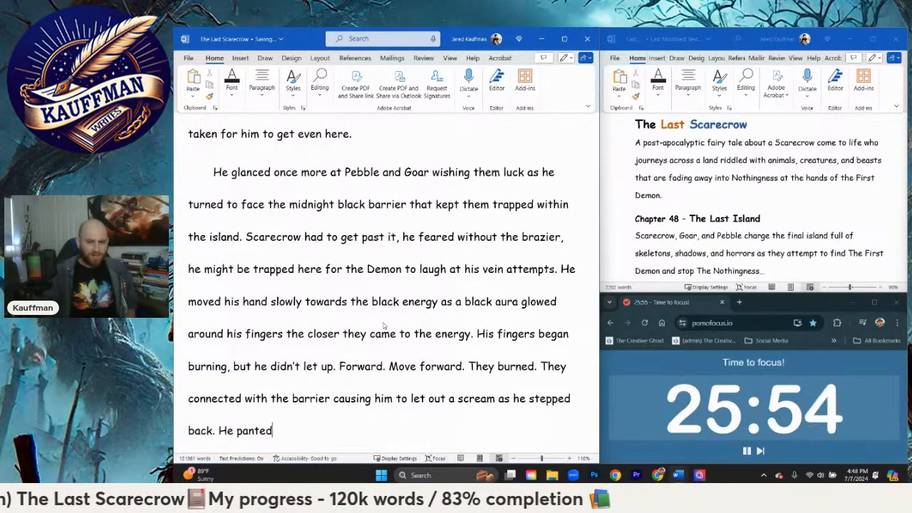
text(huffed and)
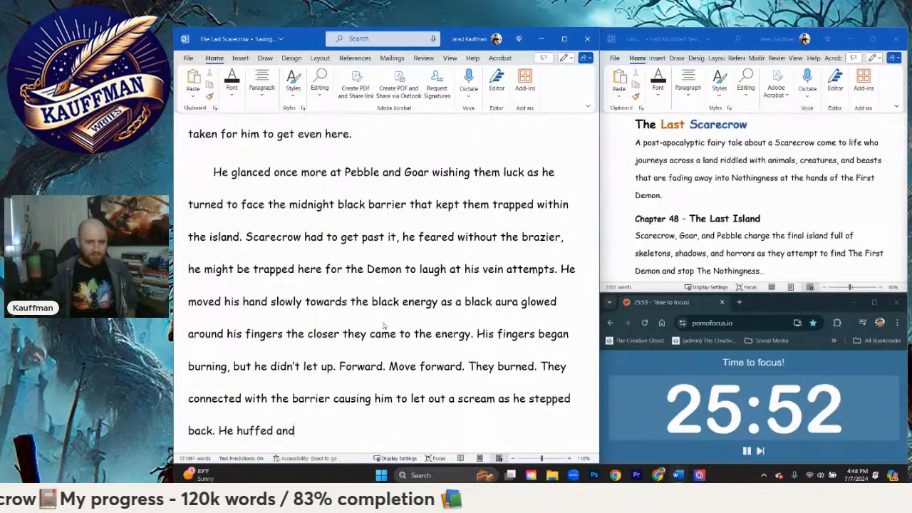
text( panted inst)
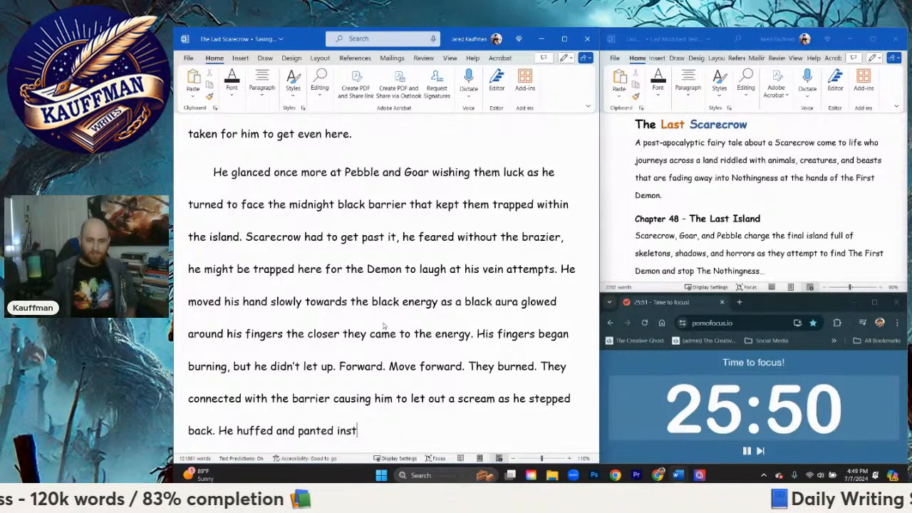
text(ensly at)
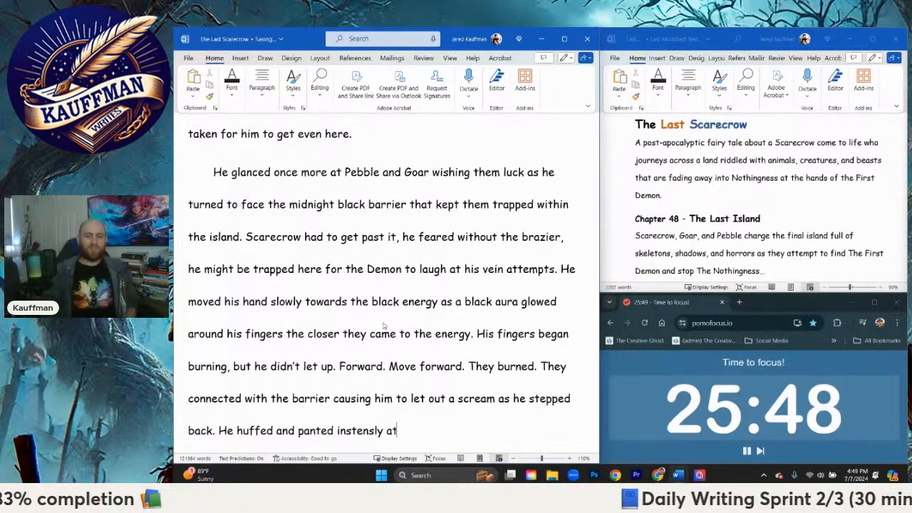
text( the sheer forc)
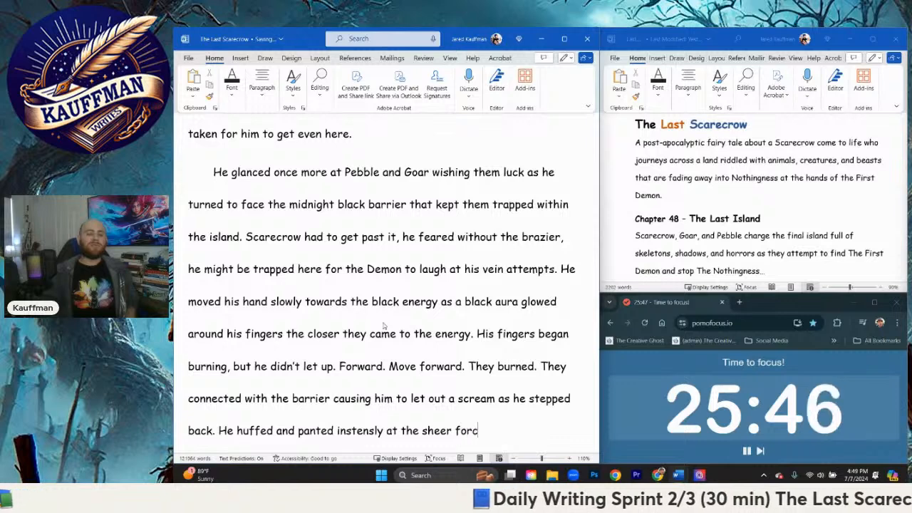
text(e of the barrier)
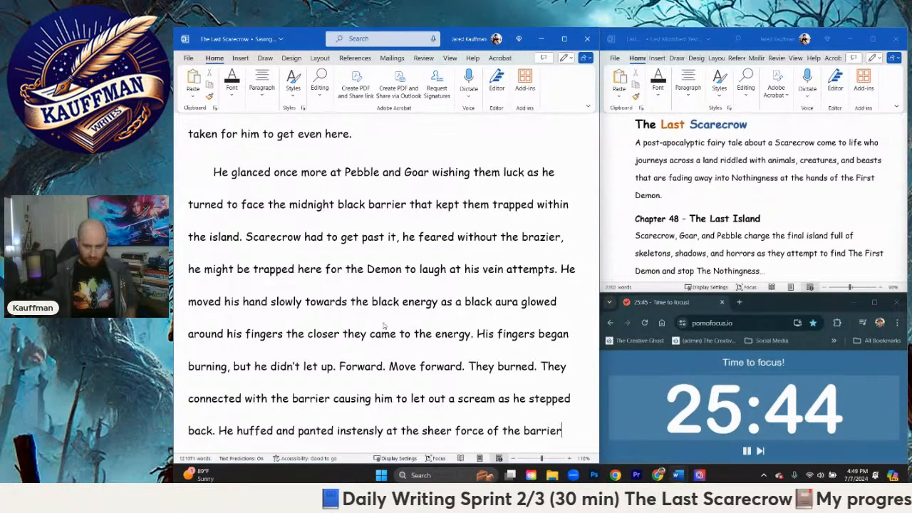
text(. d)
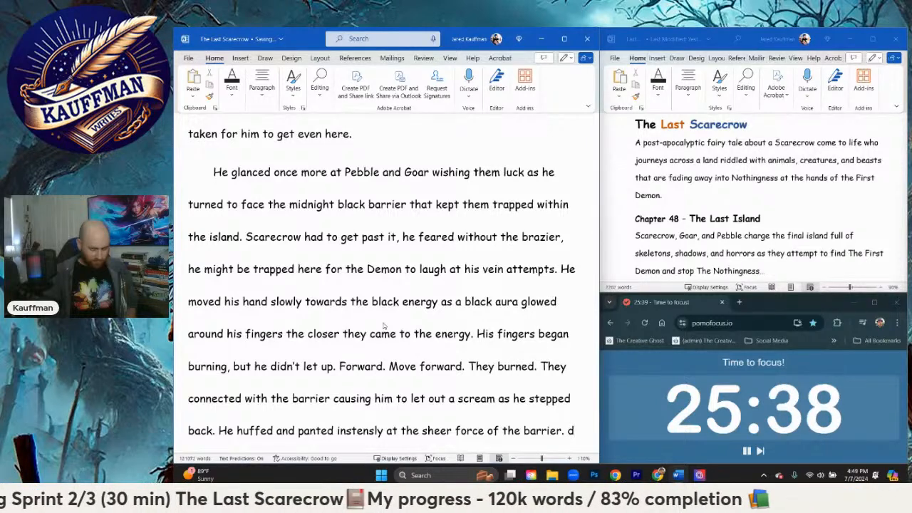
key(BackSpace)
text(He)
key(BackSpace)
key(BackSpace)
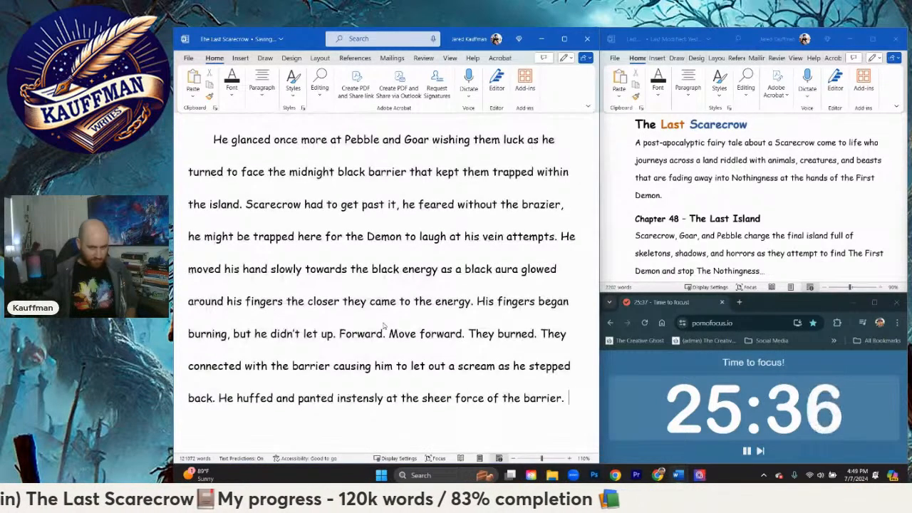
Step: Start a new paragraph with "He was afraid of the pain, but forced himself to close his eyes. Images of"
key(Return)
text(S)
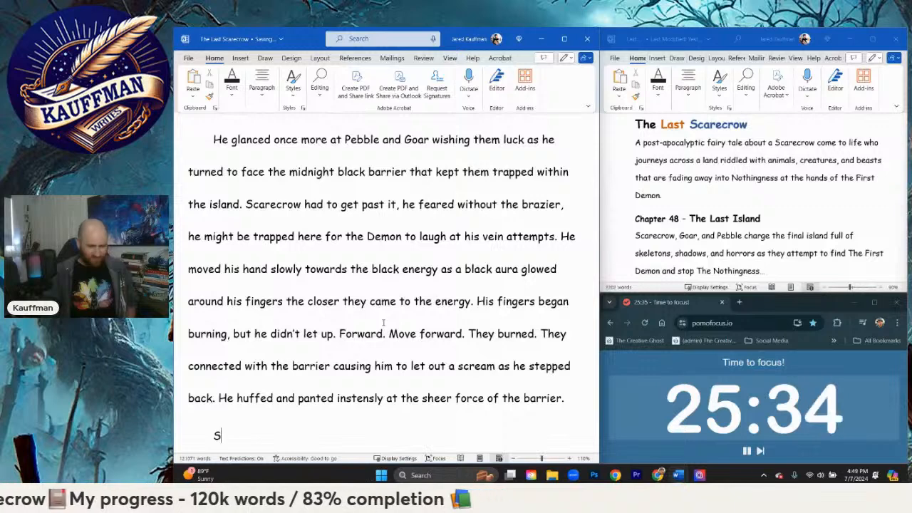
key(BackSpace)
text(He was af)
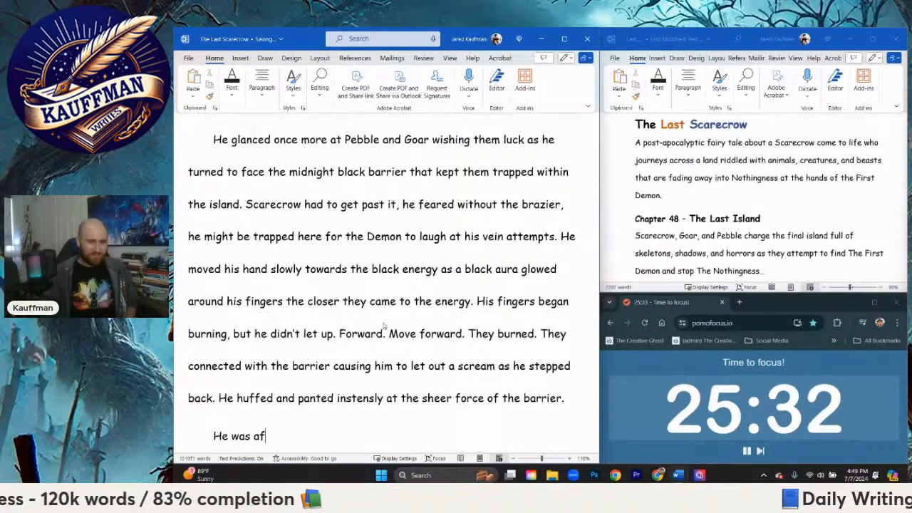
text(raid of the pain)
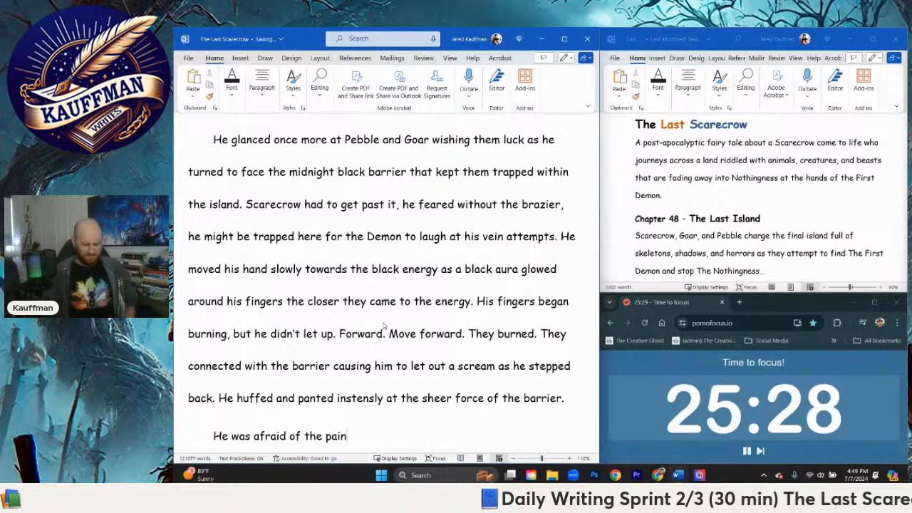
text(, but forced himse)
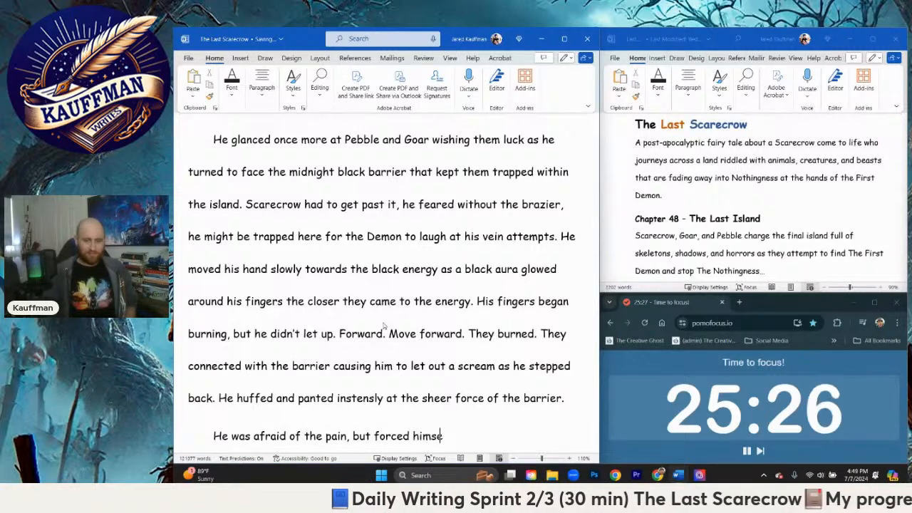
text(lf to close his ey)
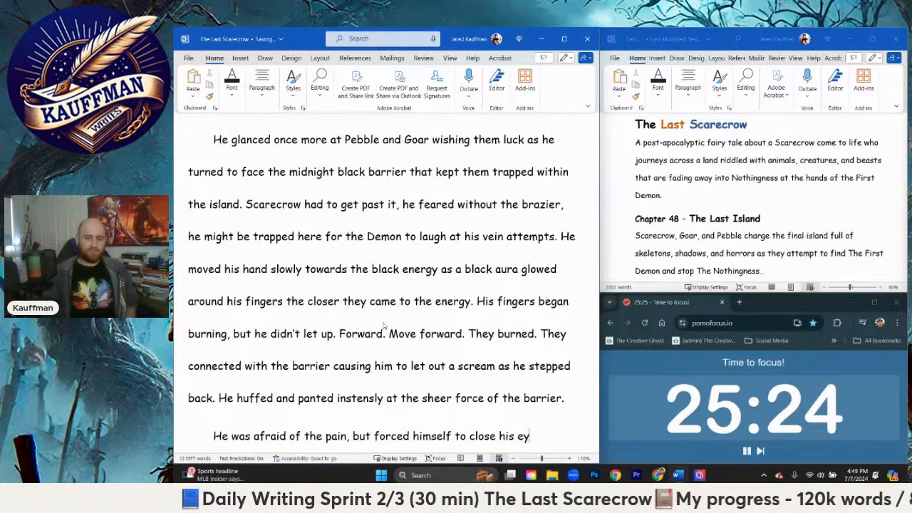
text(es. Images of)
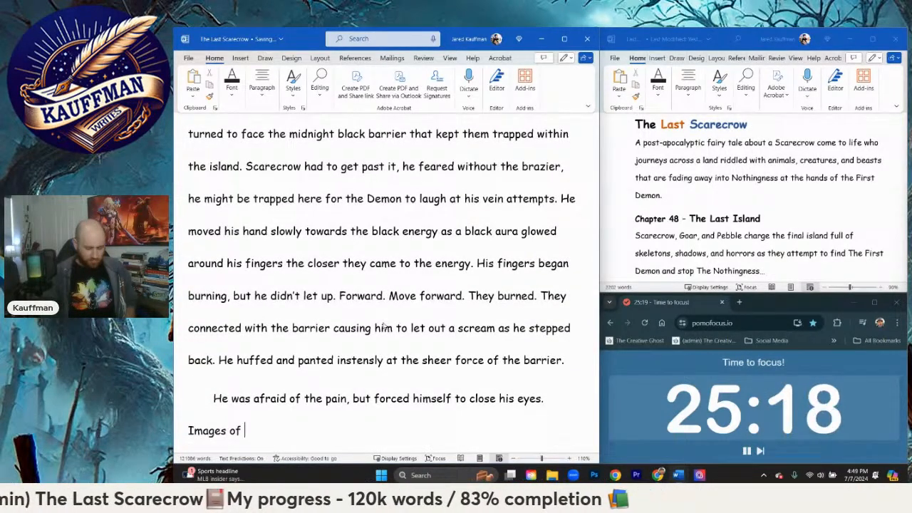
text(S)
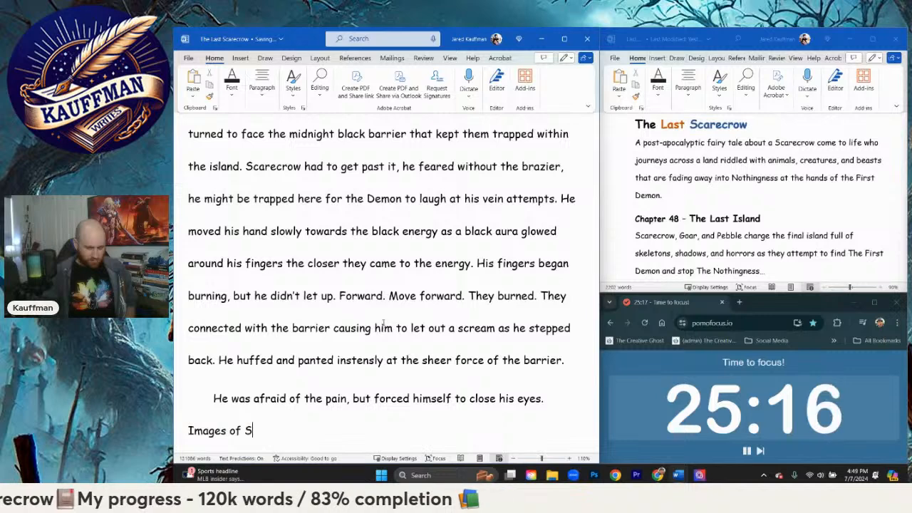
text(kunk,)
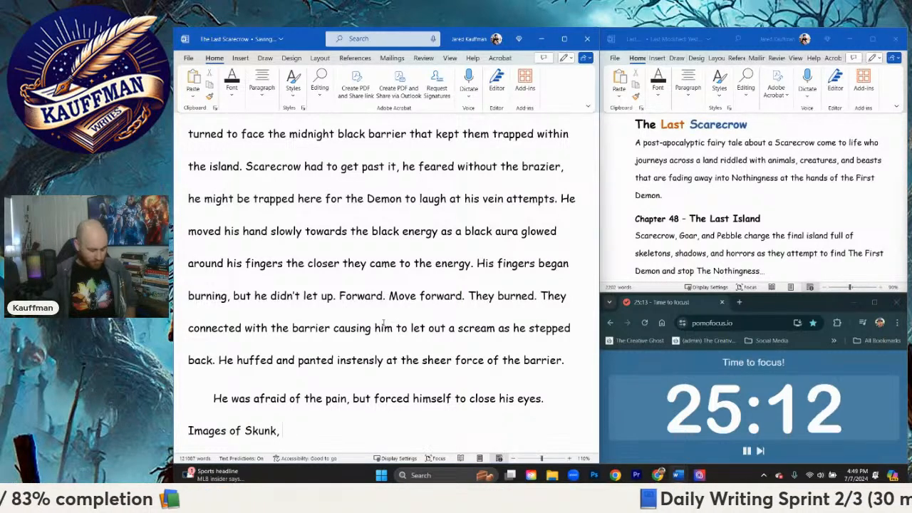
key(BackSpace)
key(BackSpace)
key(BackSpace)
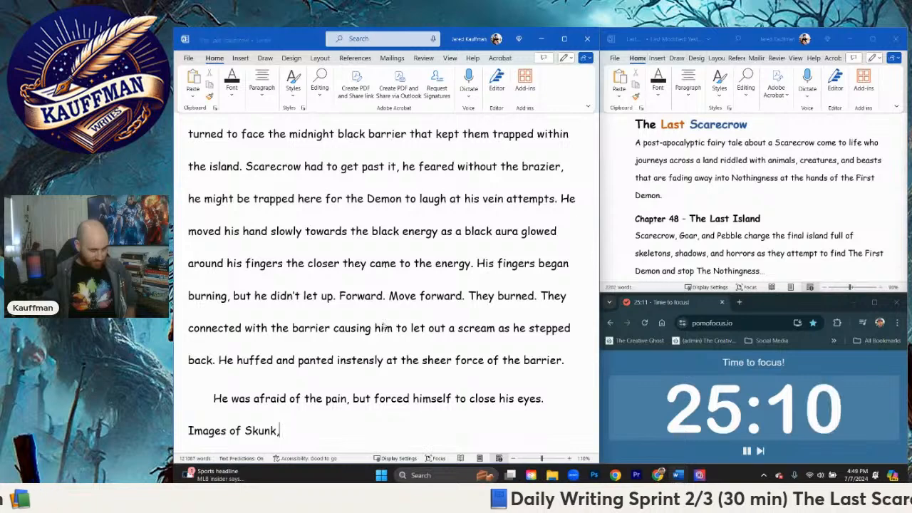
key(BackSpace)
key(BackSpace)
key(BackSpace)
key(BackSpace)
Step: Continue the images sentence with the list "The First Robot, Cloth, Stretch, Skunk, and Crow"
text(The F)
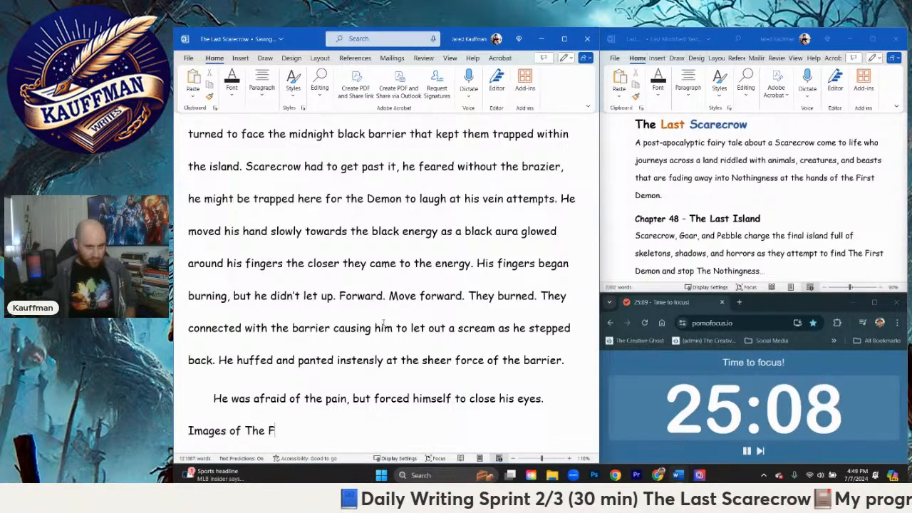
text(irst Robot,)
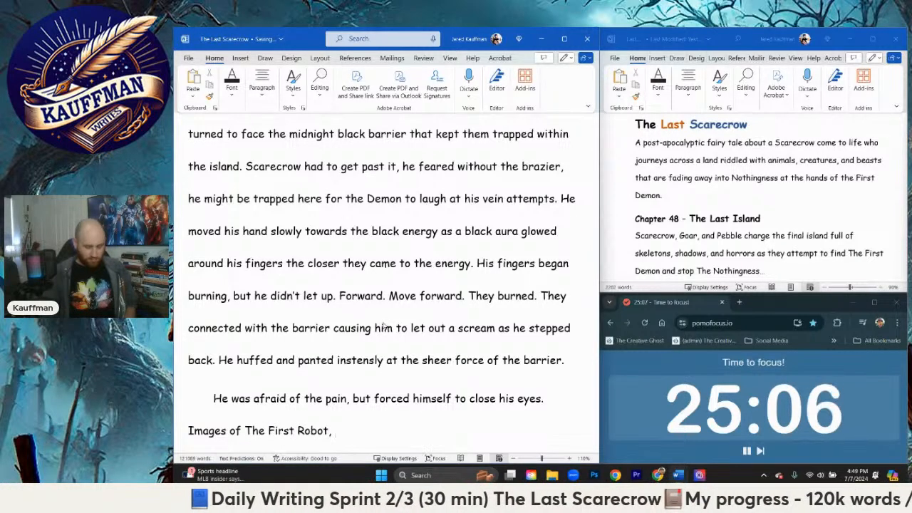
text( Skunk)
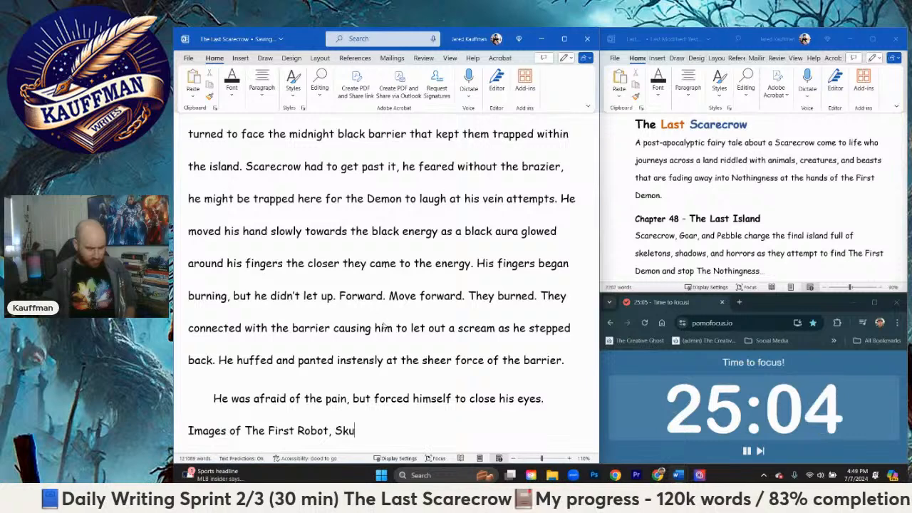
key(BackSpace)
key(BackSpace)
key(BackSpace)
key(BackSpace)
key(BackSpace)
text(Cloth)
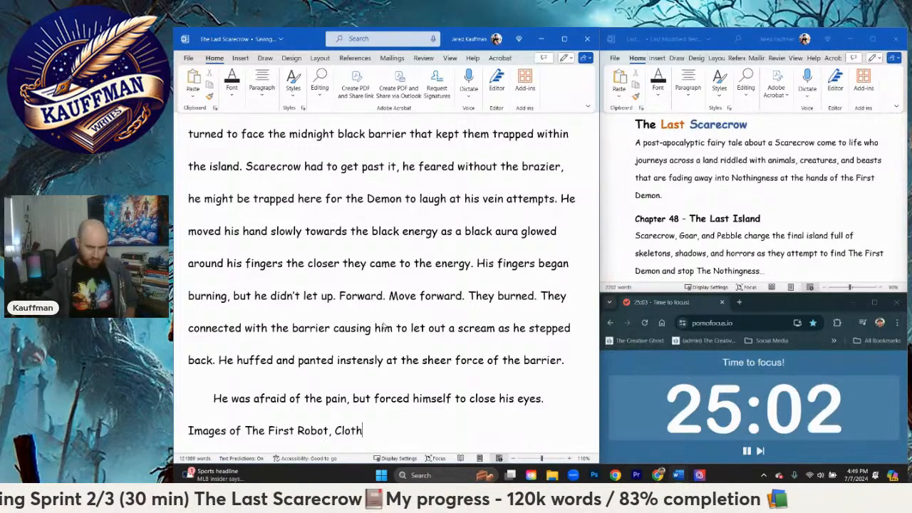
text(, Sku)
key(BackSpace)
key(BackSpace)
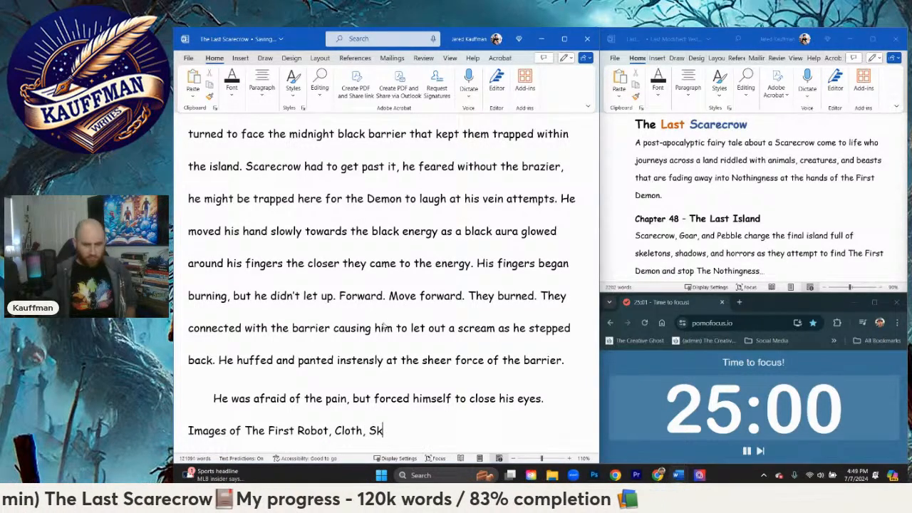
text(tretch, S)
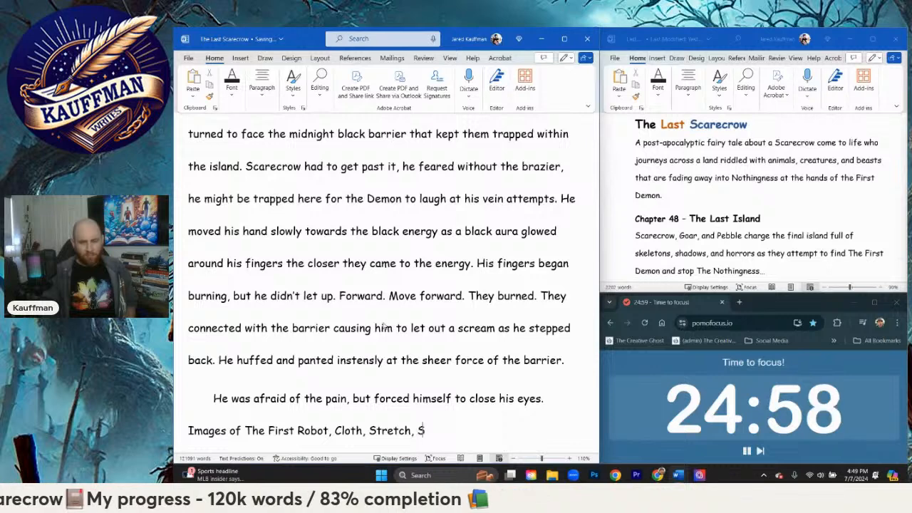
text(kunk, and Crow)
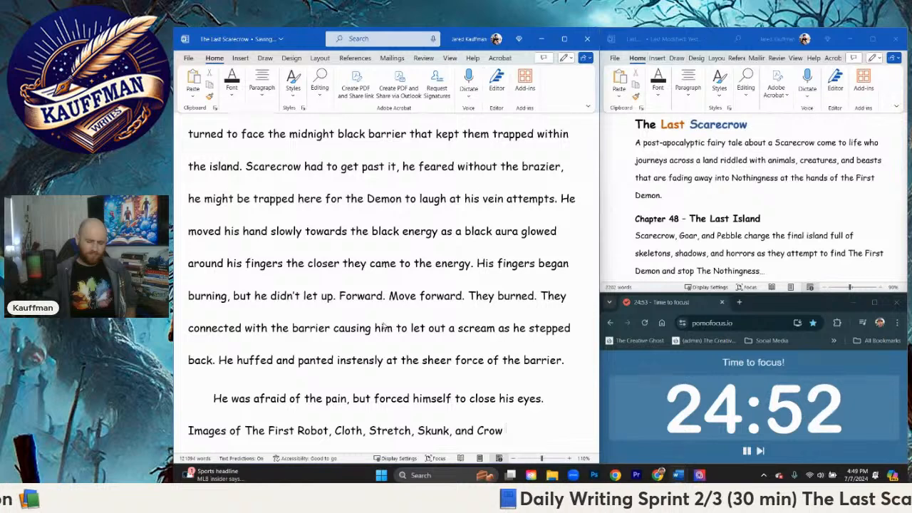
text( resonated in his mi)
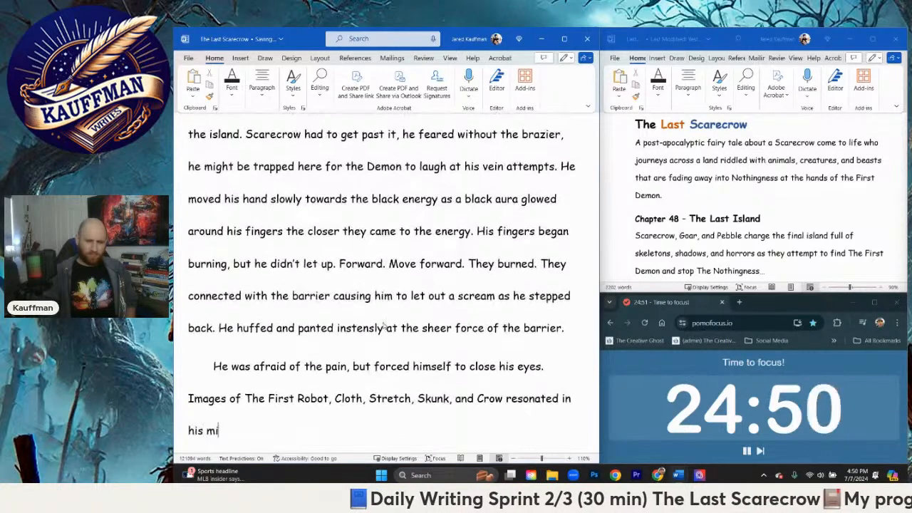
text(nd.)
text(, )
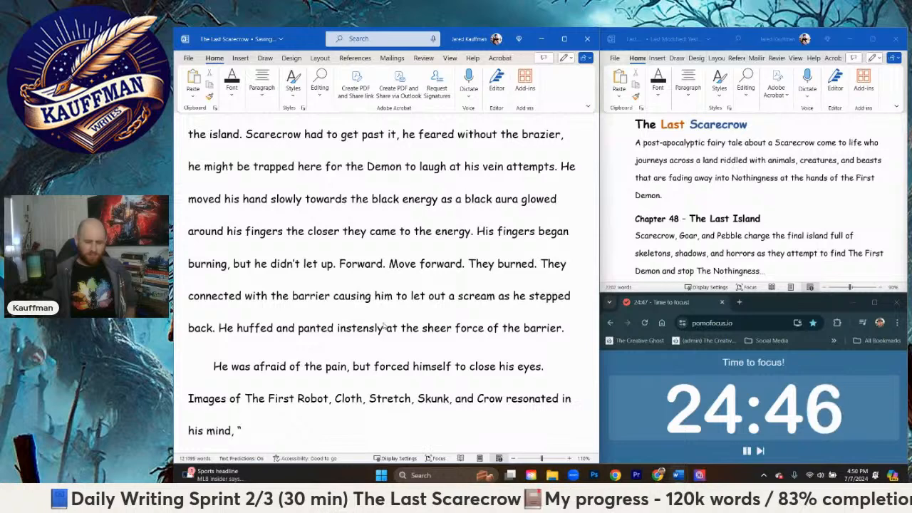
text(")
text(F)
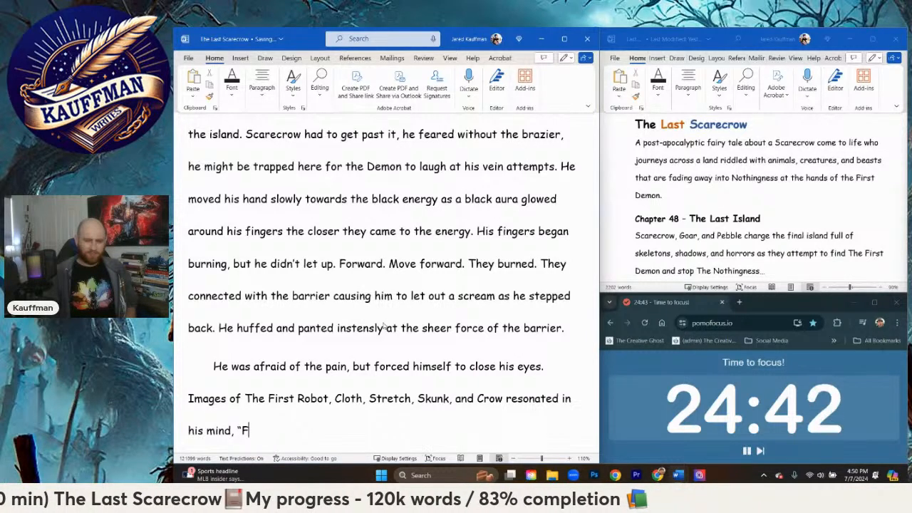
Step: Add the dialogue line “Pain is no worse than death,” he mumbled
key(BackSpace)
text(Pain is )
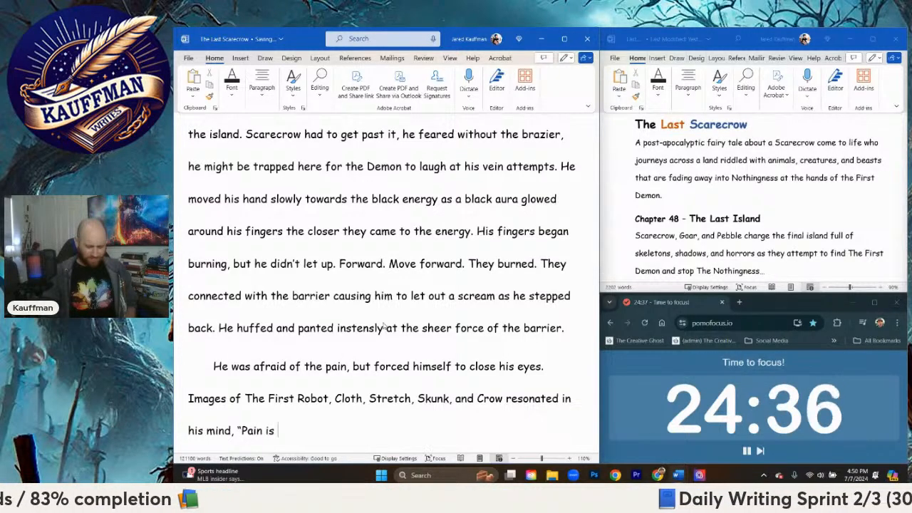
text(no worse tha)
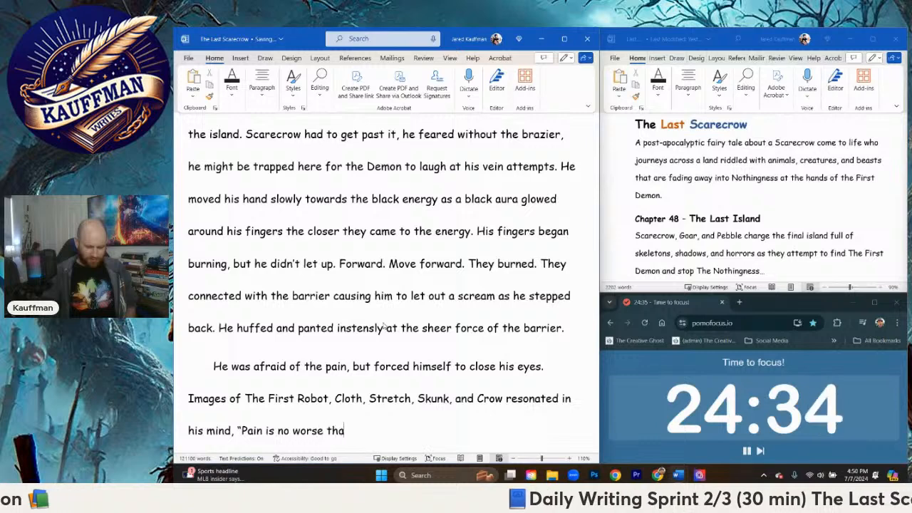
text(n death,)
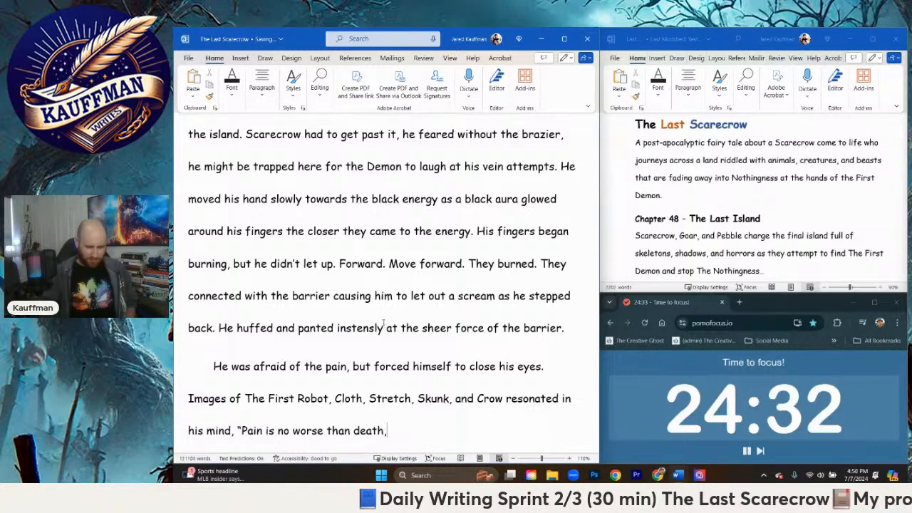
text(” he mumbled)
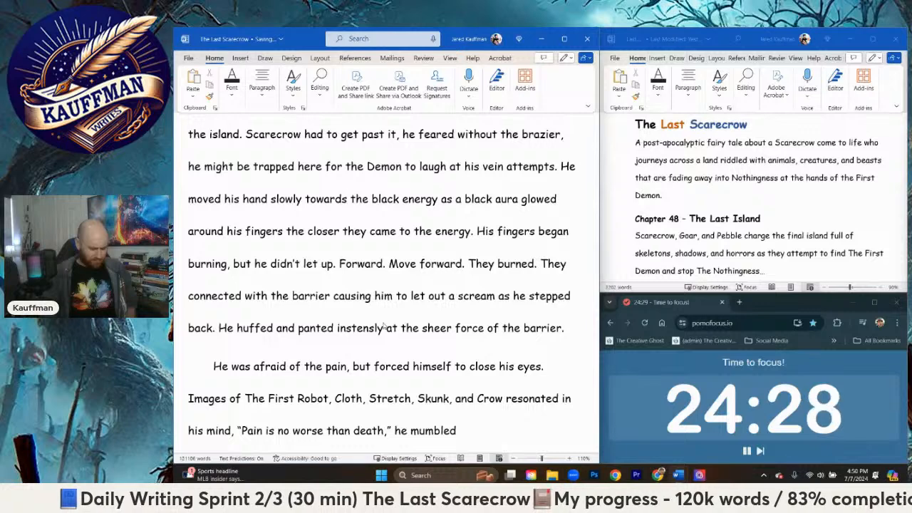
text(.)
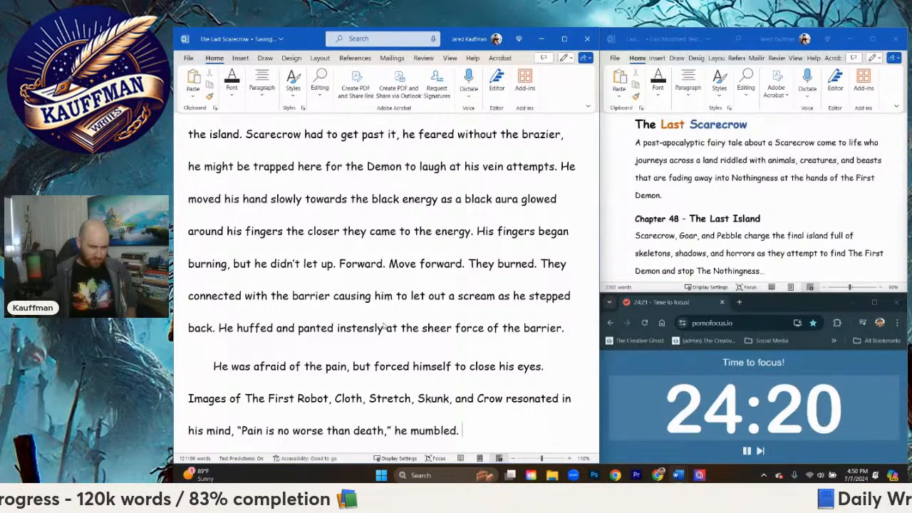
Step: Replace the spoken line about pain and death with “Pain is but Death’s kiss,” followed by "he"
key(BackSpace)
key(BackSpace)
key(BackSpace)
key(BackSpace)
key(BackSpace)
key(BackSpace)
key(BackSpace)
key(BackSpace)
key(BackSpace)
key(BackSpace)
key(BackSpace)
key(BackSpace)
key(BackSpace)
key(BackSpace)
key(BackSpace)
key(BackSpace)
key(BackSpace)
key(BackSpace)
key(BackSpace)
key(BackSpace)
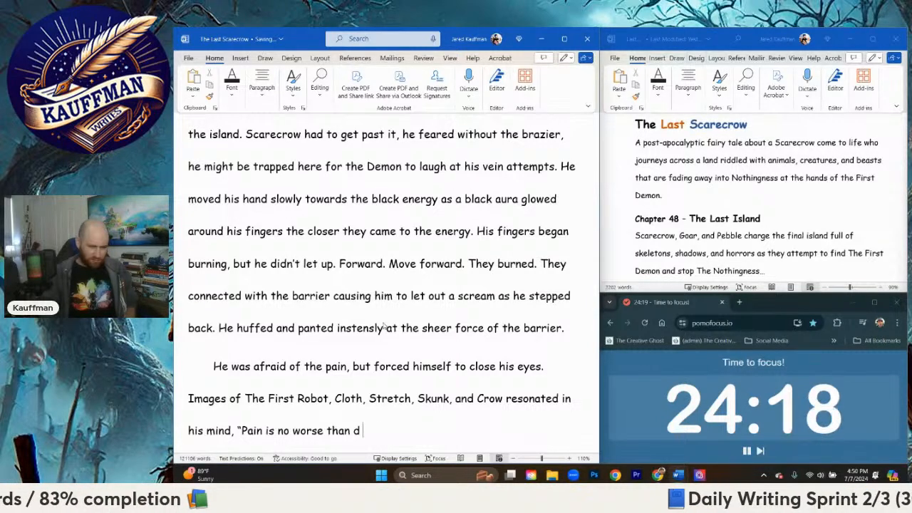
key(BackSpace)
key(BackSpace)
key(BackSpace)
key(BackSpace)
key(BackSpace)
key(BackSpace)
key(BackSpace)
key(BackSpace)
key(BackSpace)
key(BackSpace)
key(BackSpace)
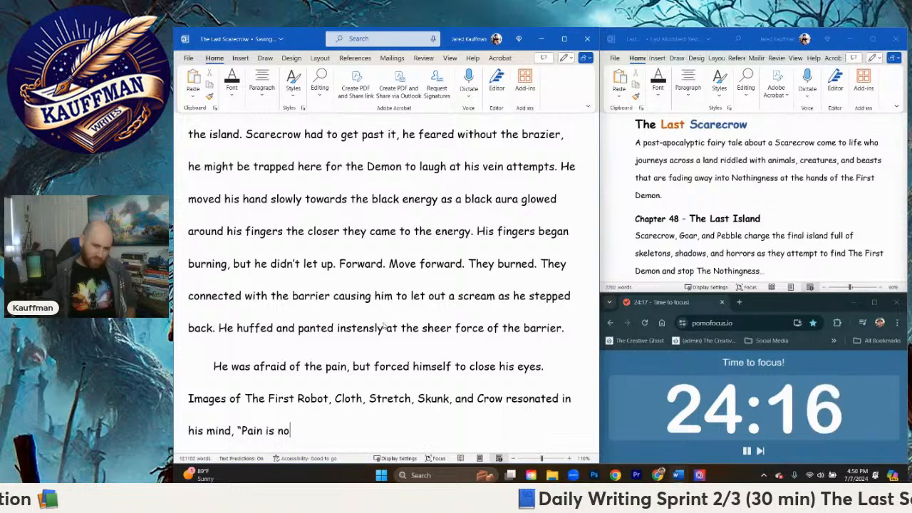
text(, bu)
key(BackSpace)
key(BackSpace)
key(BackSpace)
key(BackSpace)
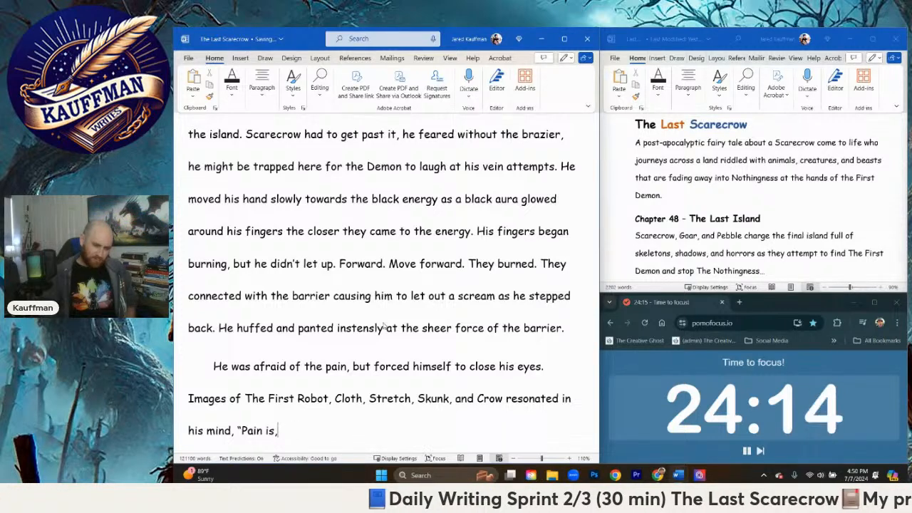
text(but Death)
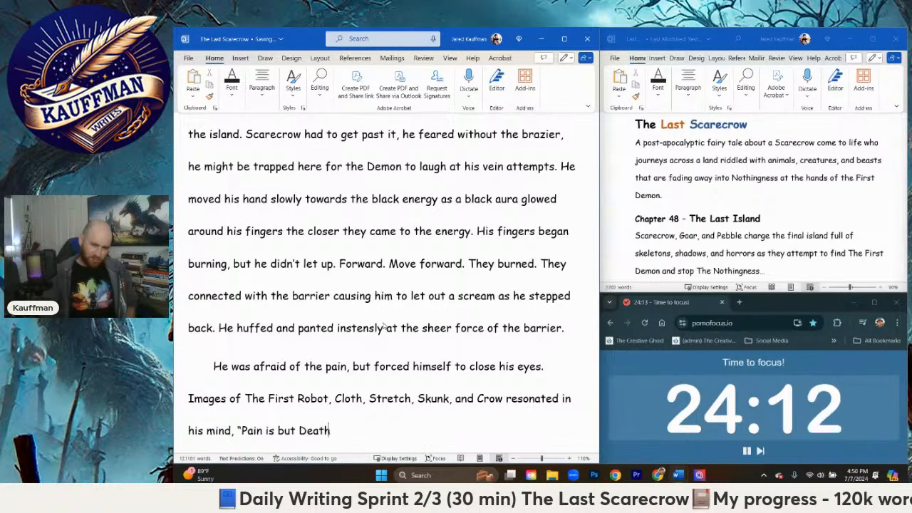
text('s kiss," he )
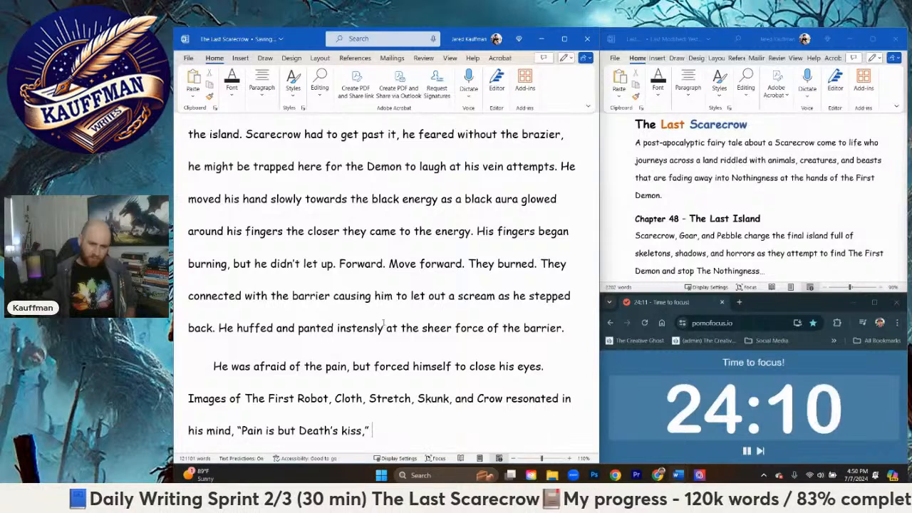
text(mumbled)
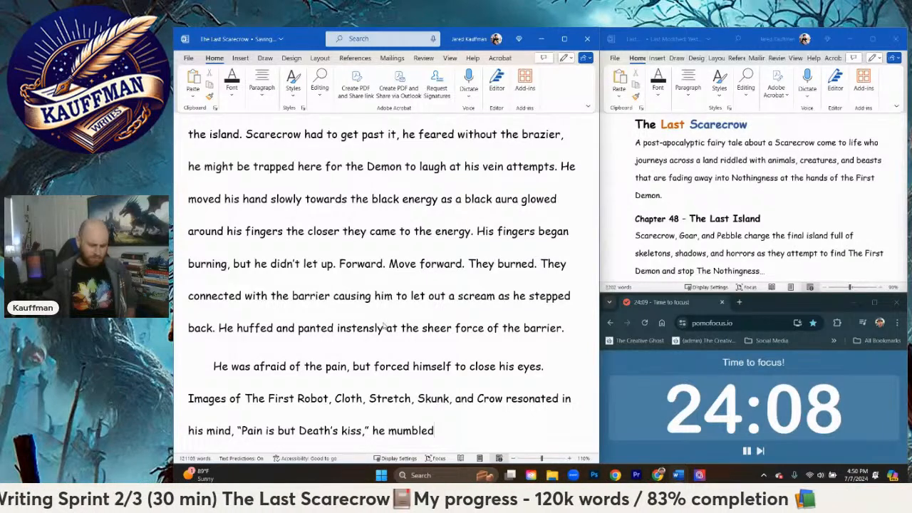
text( unc)
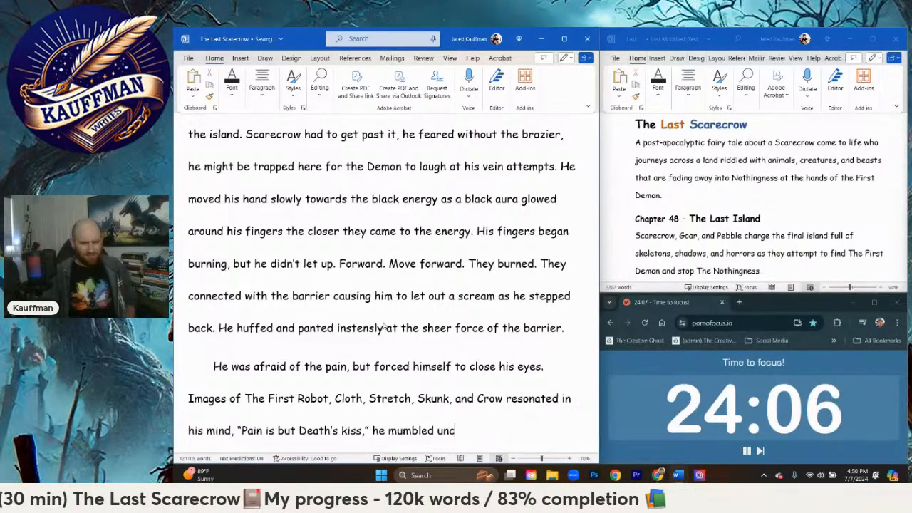
text(ertain who s)
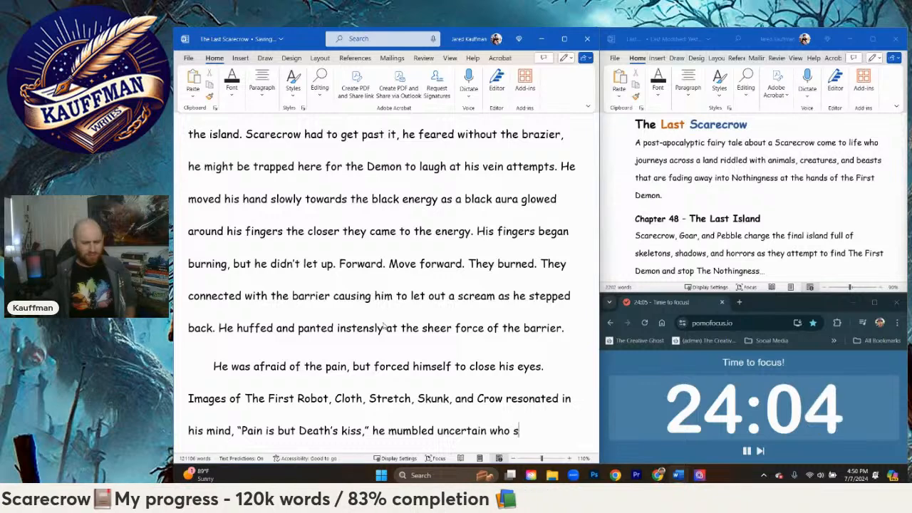
text(aid those words, but )
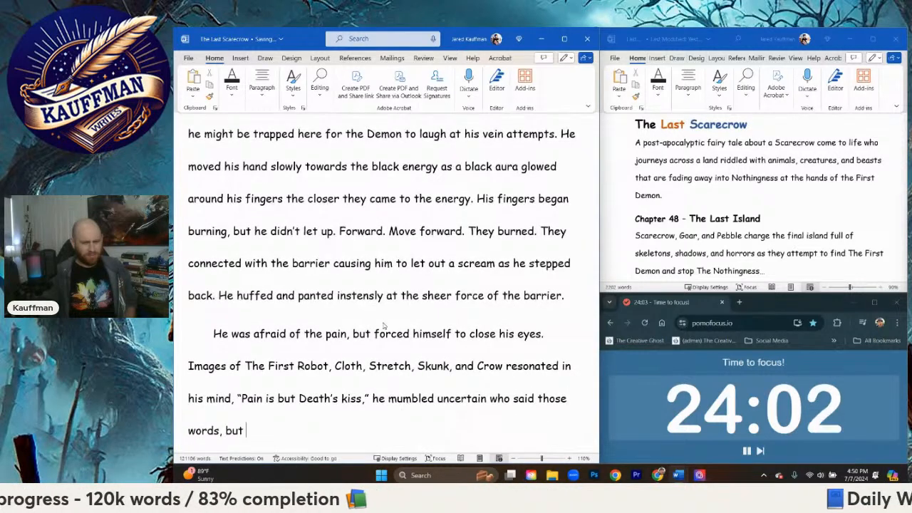
text(they came so le)
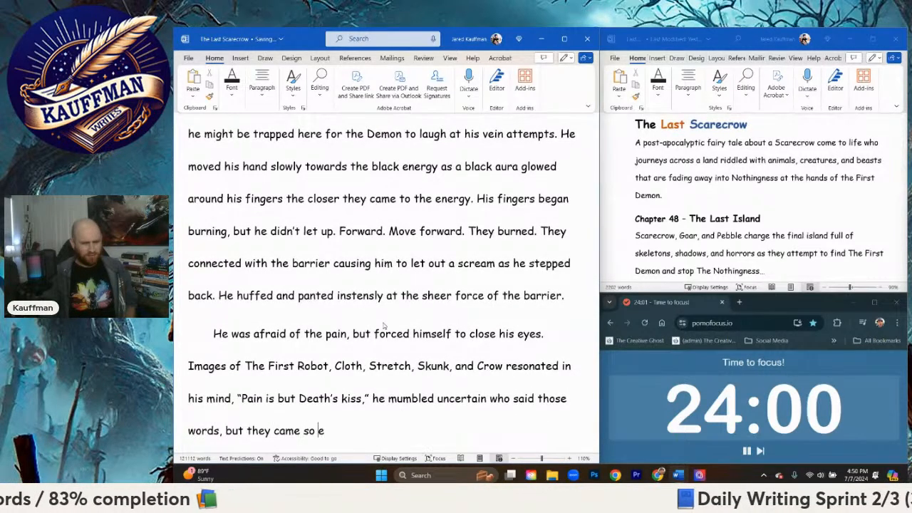
key(BackSpace)
key(BackSpace)
text(easily.)
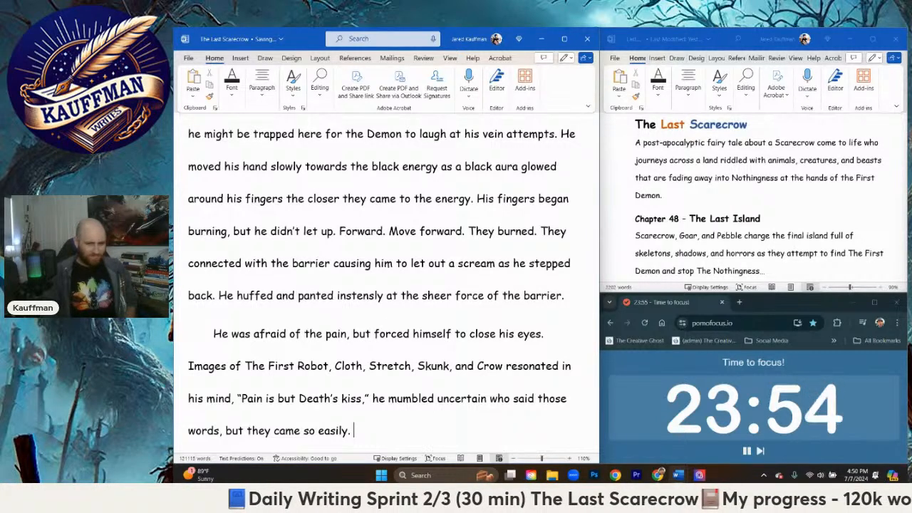
Step: Start a new paragraph reading “Charge!” Scarecrow screamed as he dove forward
key(Return)
text("Charge)
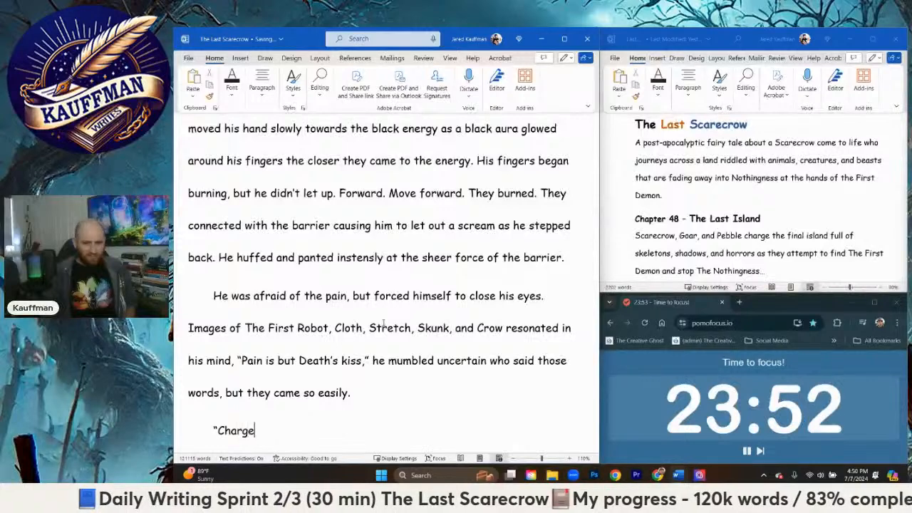
text(!" He)
key(BackSpace)
key(BackSpace)
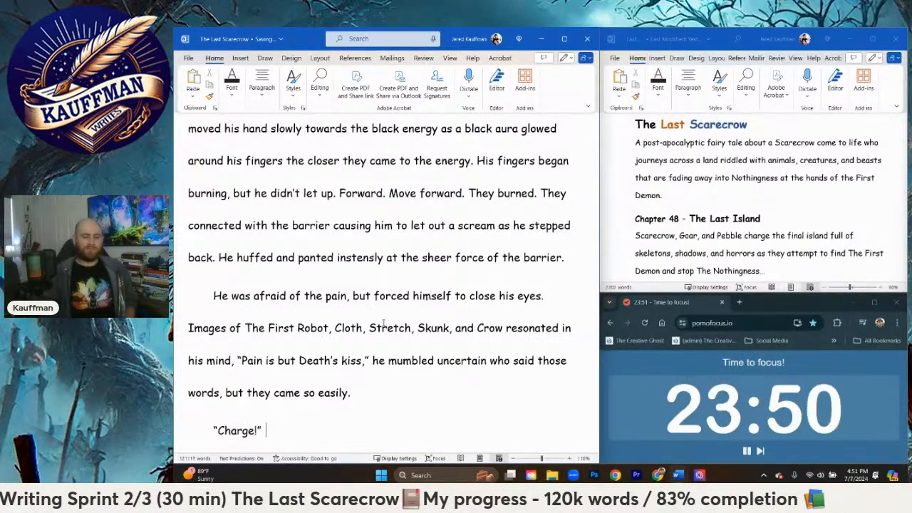
text(Scarecrow)
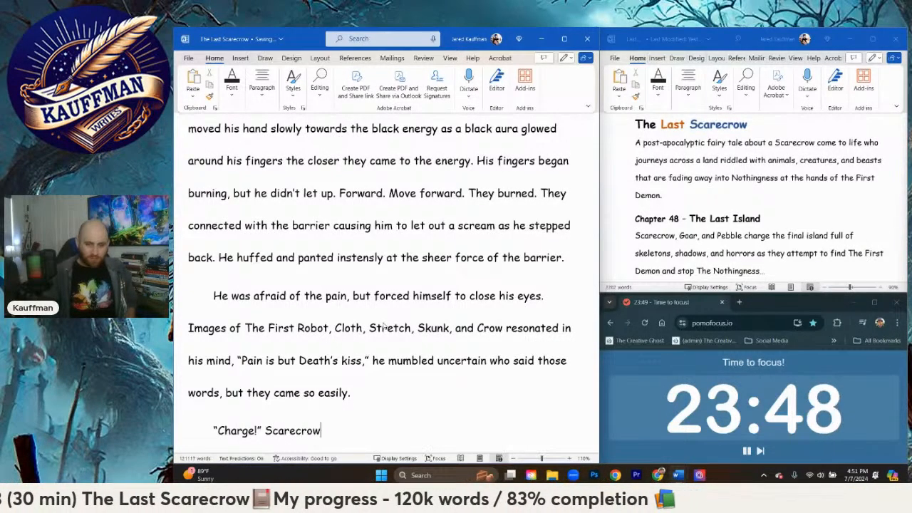
text( screamed as he )
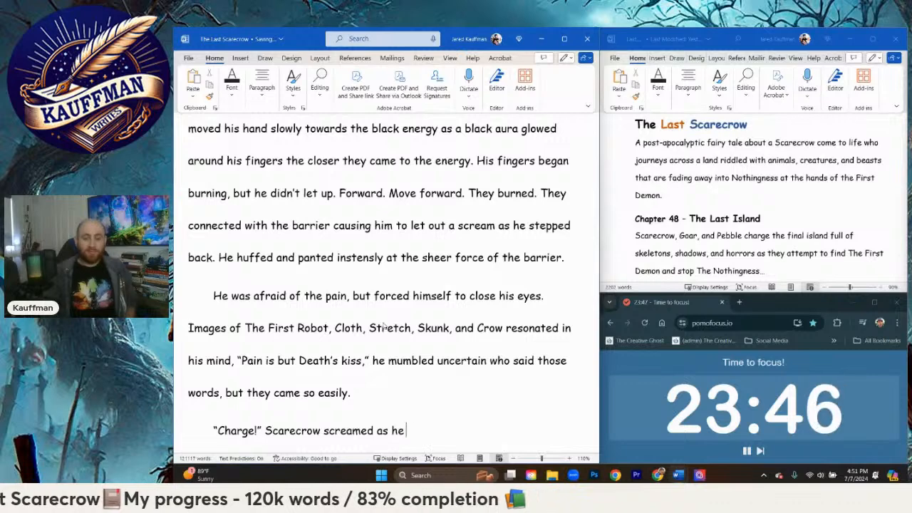
text(dove forward)
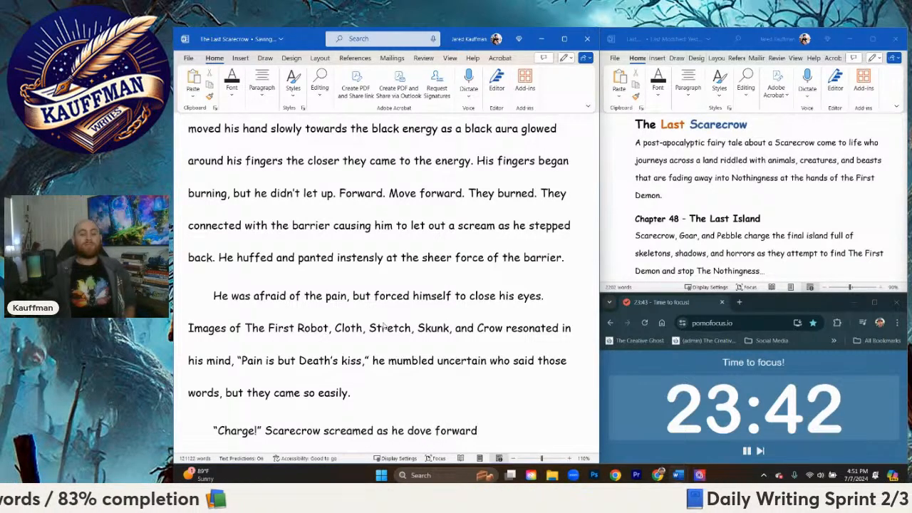
text(.)
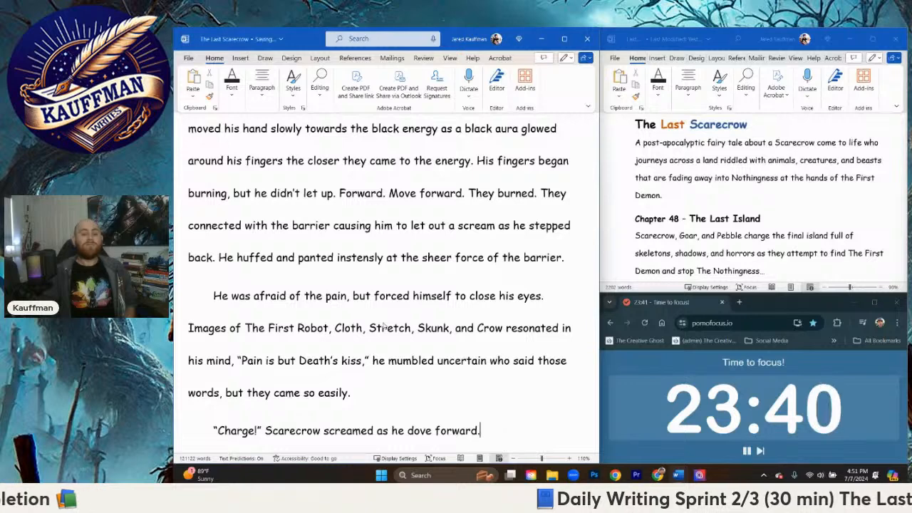
Step: Add "BURNING!" and "PAIN!" as two separate one-word paragraphs
key(Return)
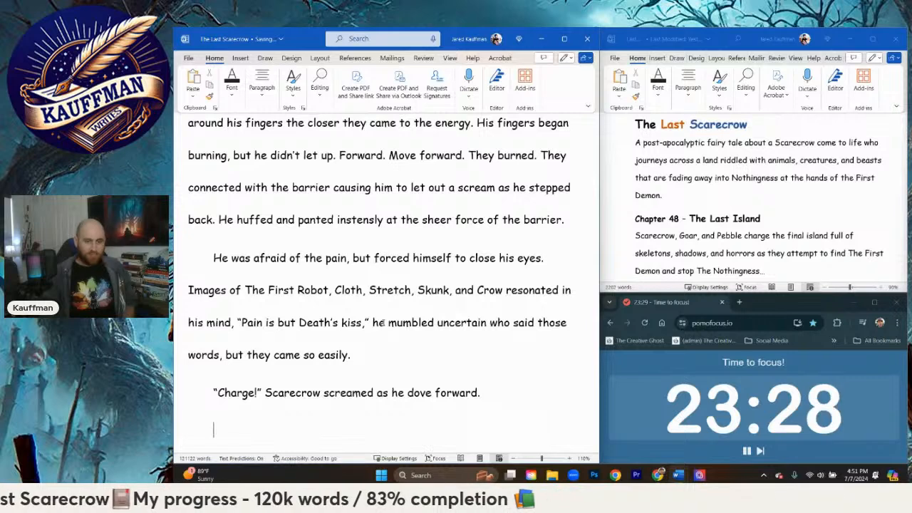
text(BURNING)
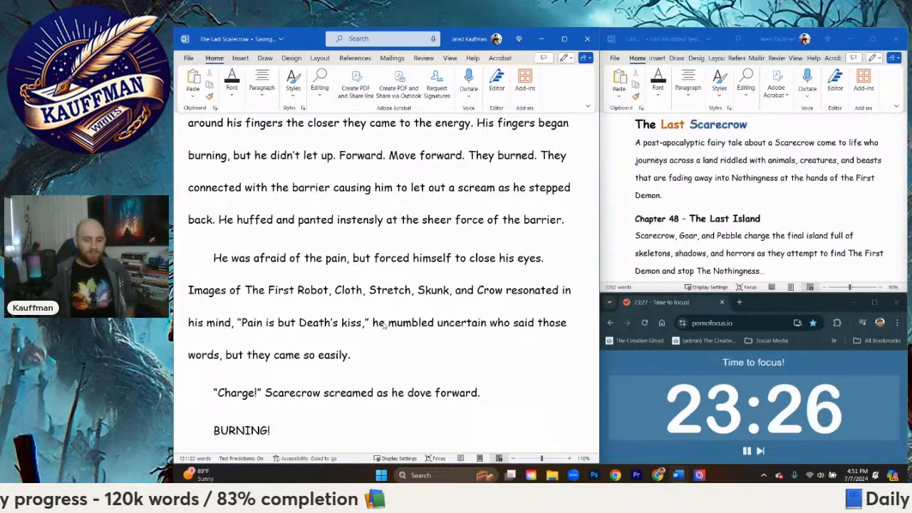
text(!)
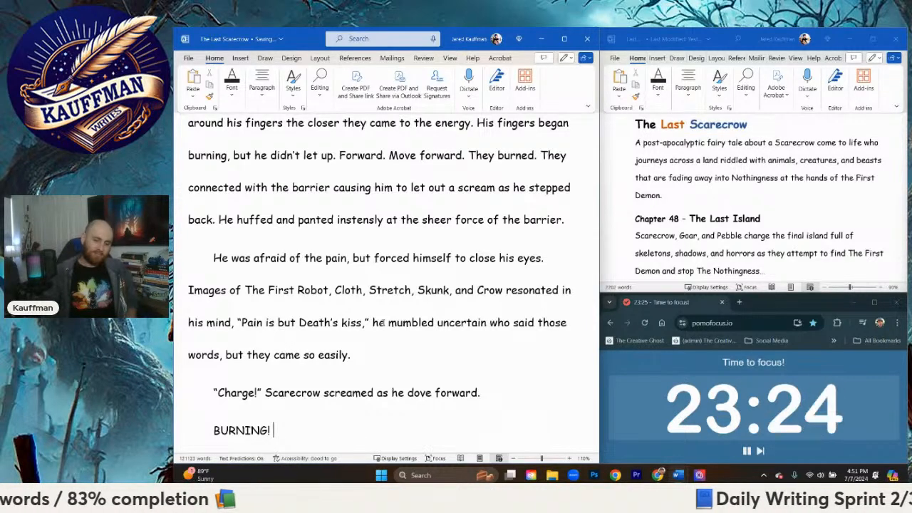
key(Return)
text(PAIN!)
Step: Add the quoted scream “AHHH!” as its own paragraph below "PAIN!"
key(Return)
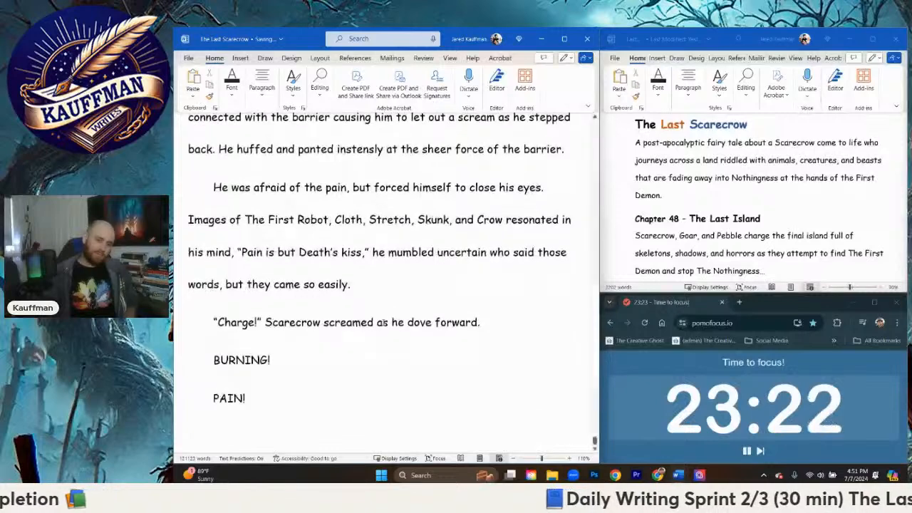
text(")
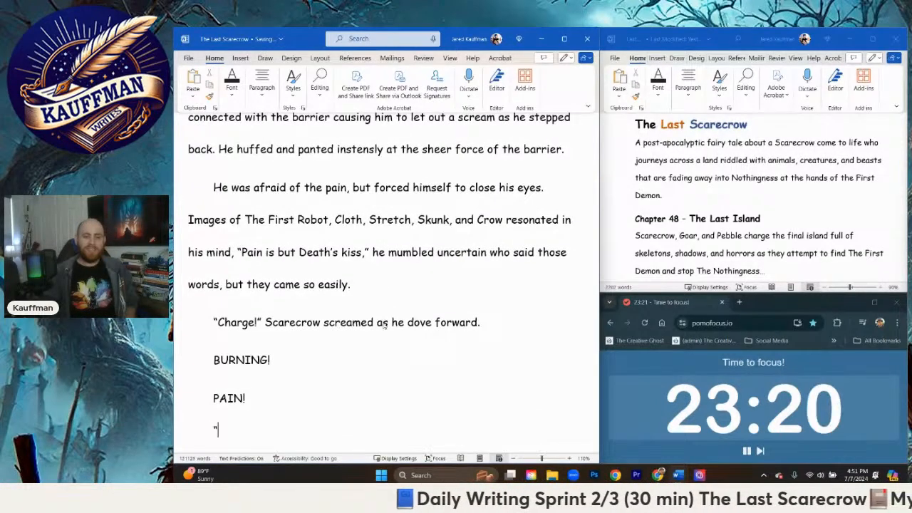
text(AHH)
key(BackSpace)
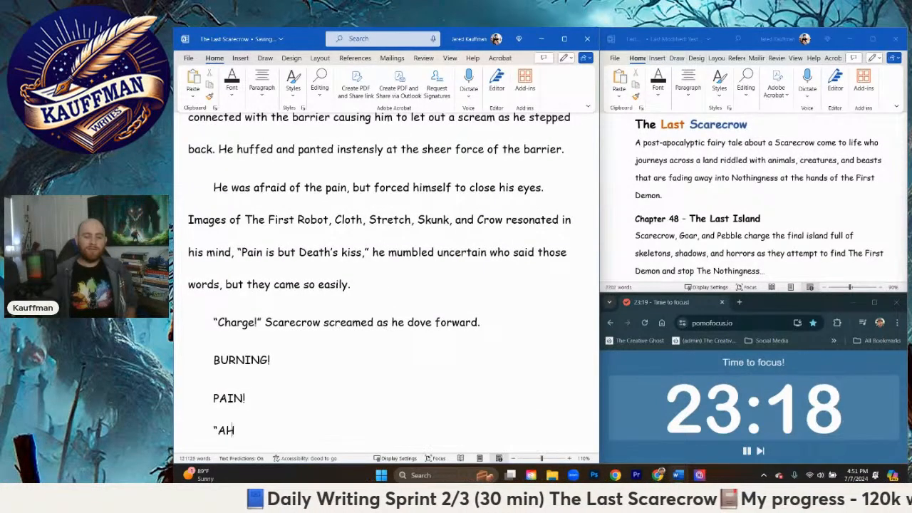
text(HH!")
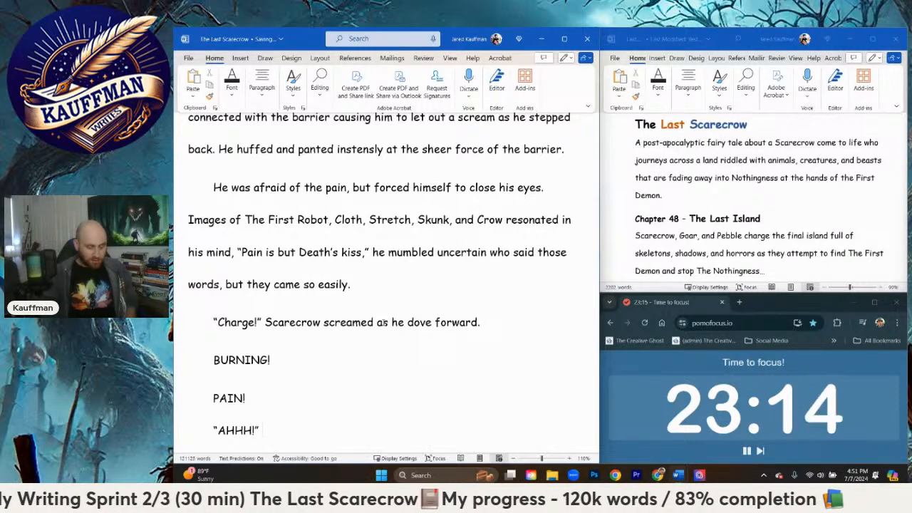
Step: Start a new paragraph with "Moments passed, Scarecrow lay on his stomach, breathing for dear life"
key(Return)
text(M)
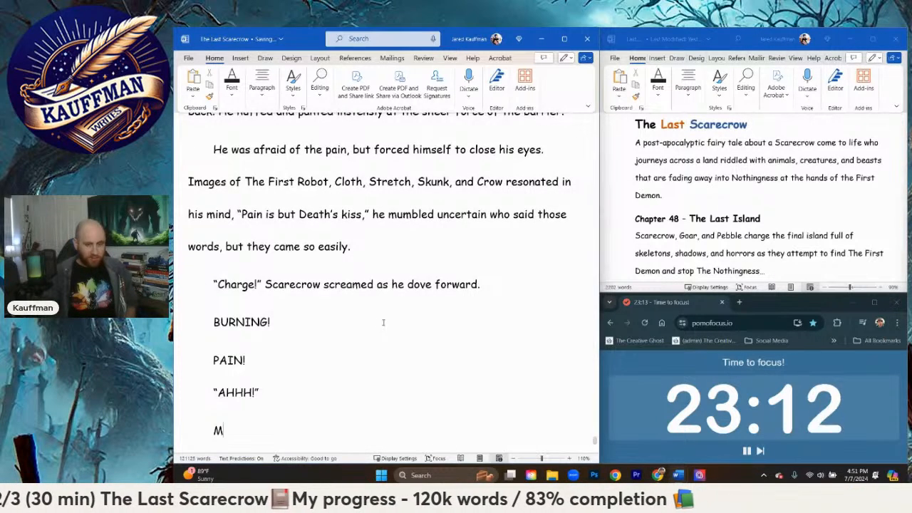
text(oments passed,)
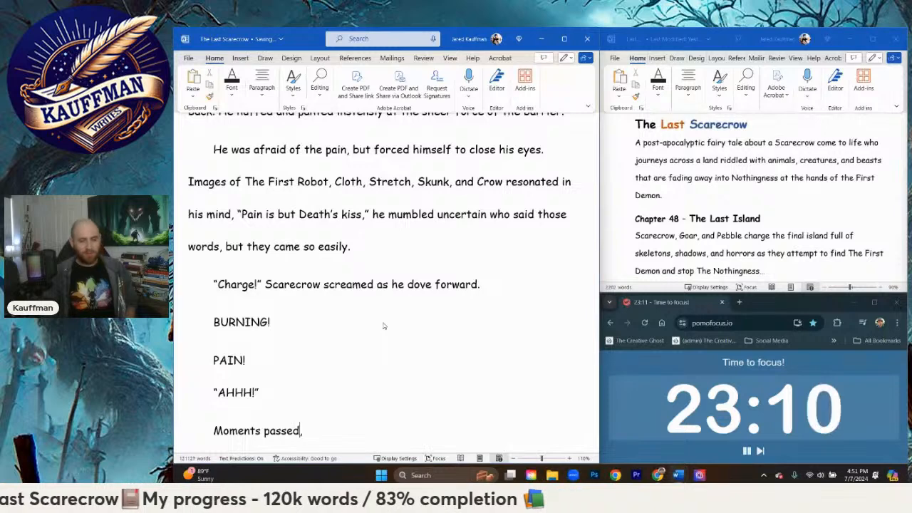
text( Scarecrow)
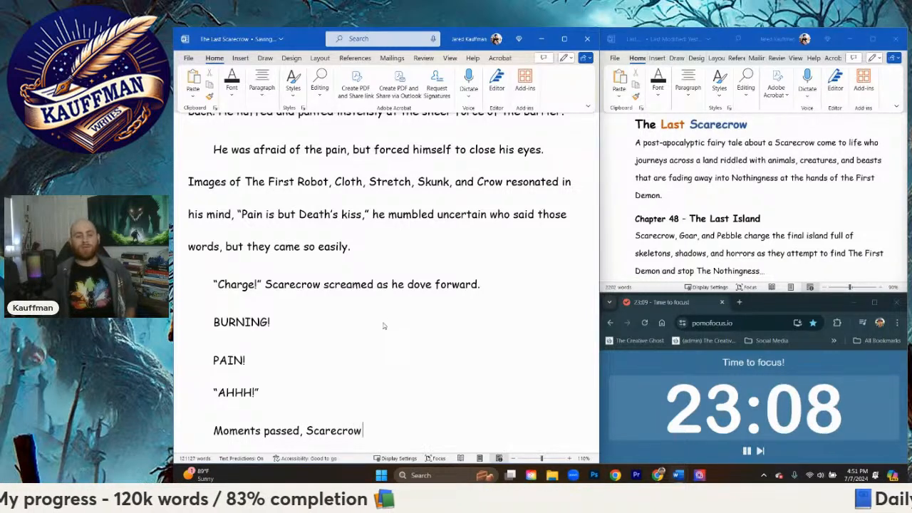
text( lay on his )
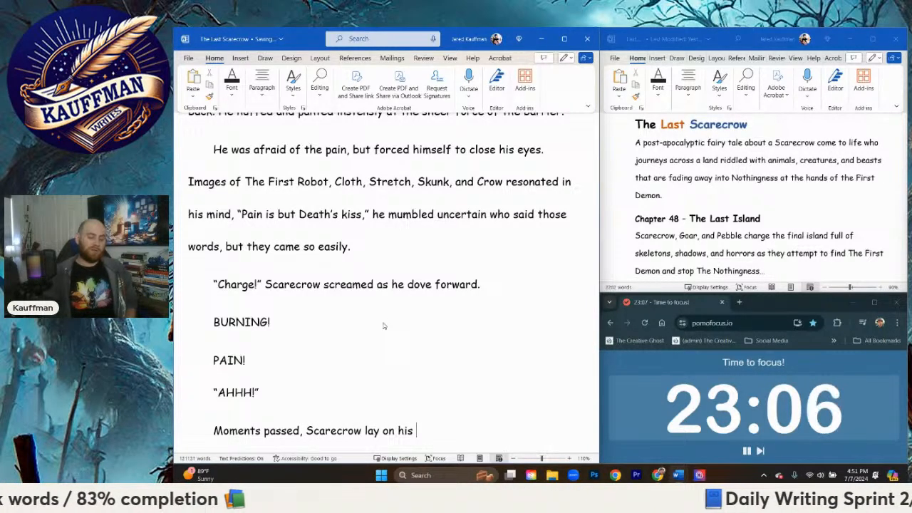
text(stomach)
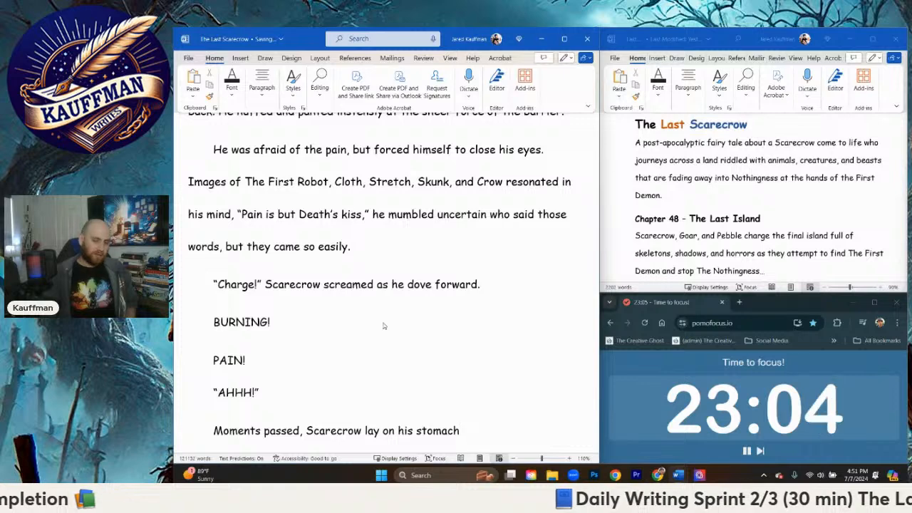
text(, breathing)
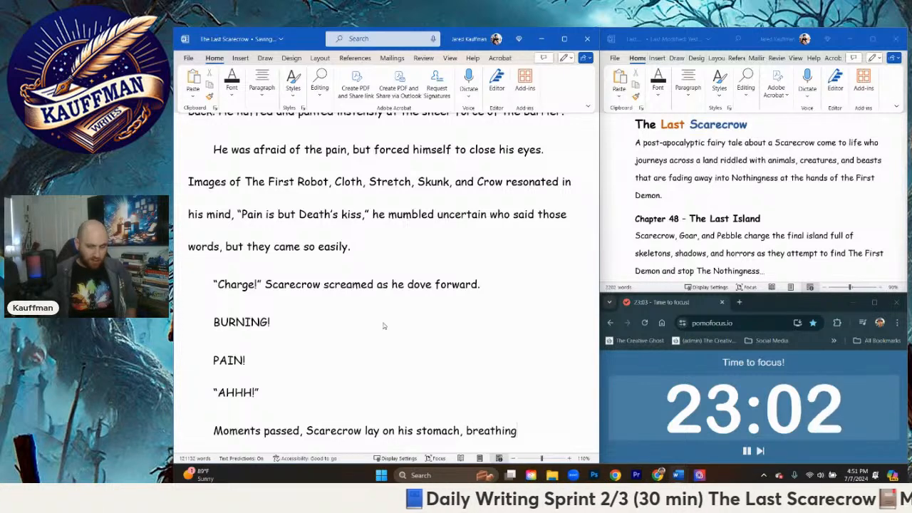
text( for dear l)
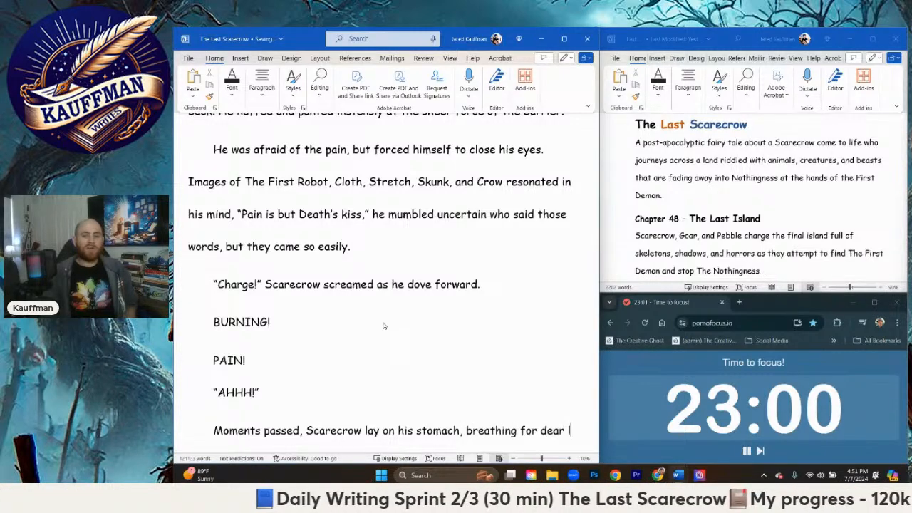
text(ife like eve)
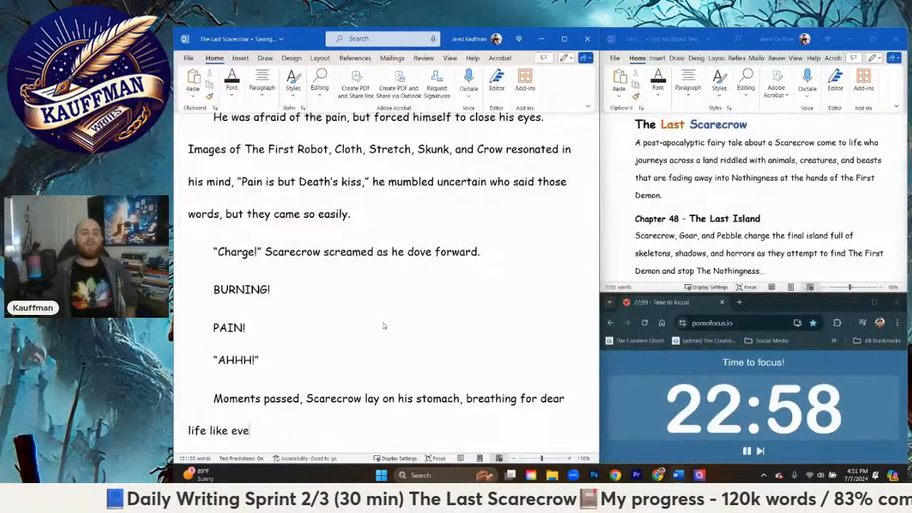
text(ry ounce of his en)
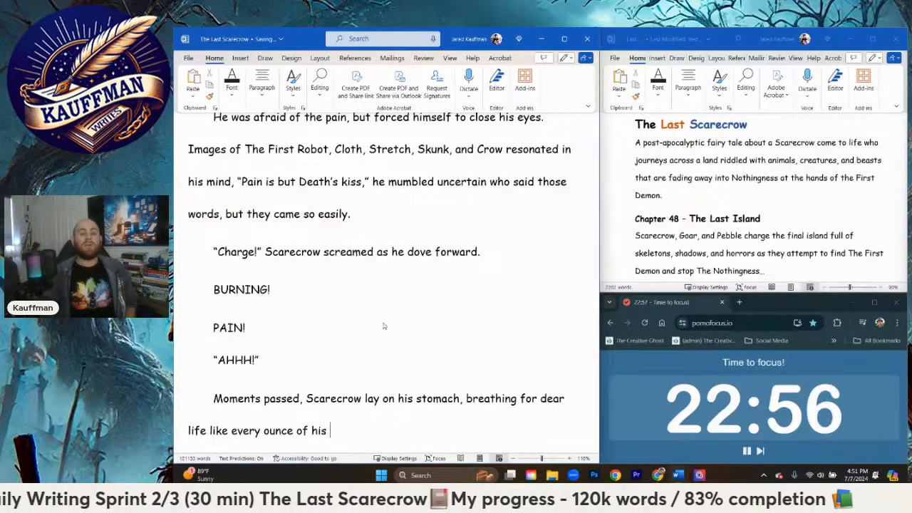
Step: Complete the sentence about Scarecrow breathing for dear life with "like every ounce of energy had been sapped from him."
key(BackSpace)
key(BackSpace)
key(BackSpace)
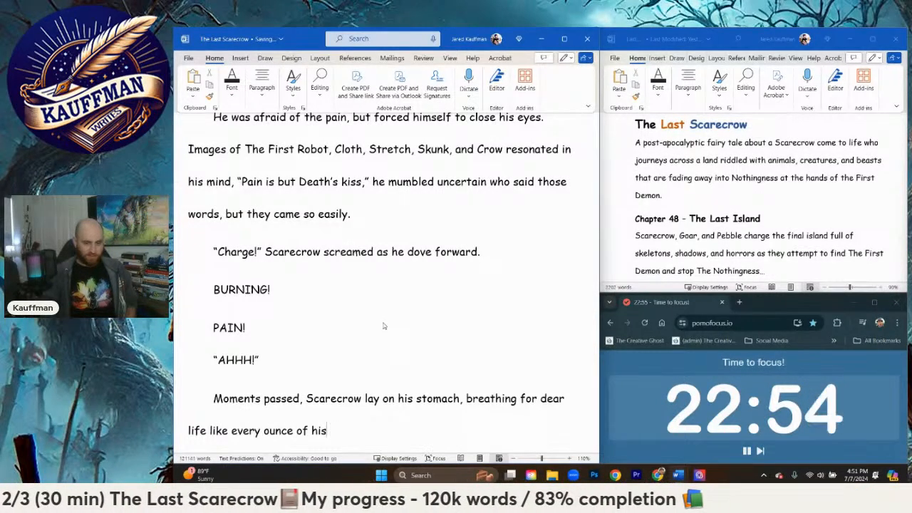
text(energy ah)
key(BackSpace)
key(BackSpace)
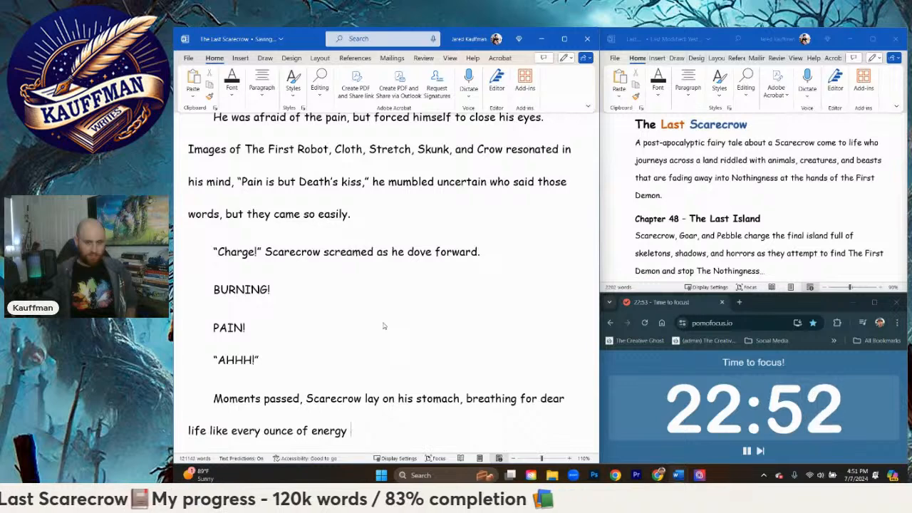
text(had been sapped from him. )
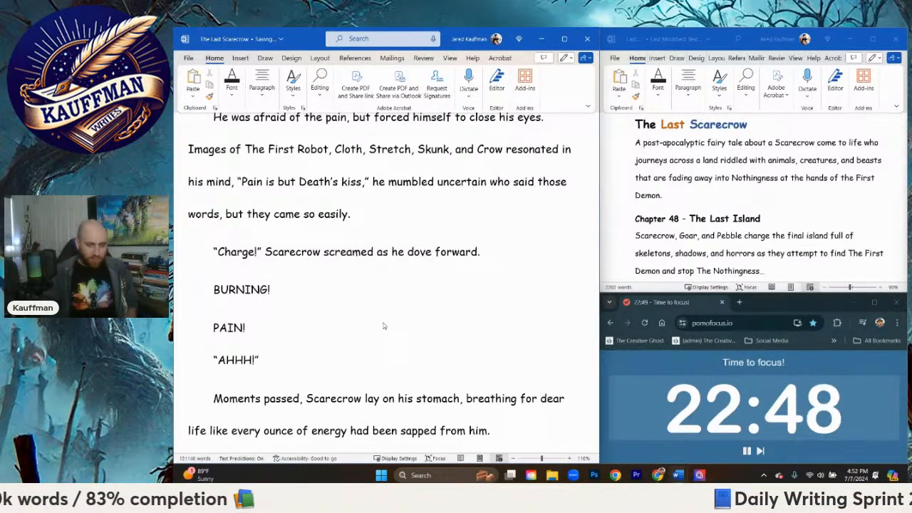
text(The bl)
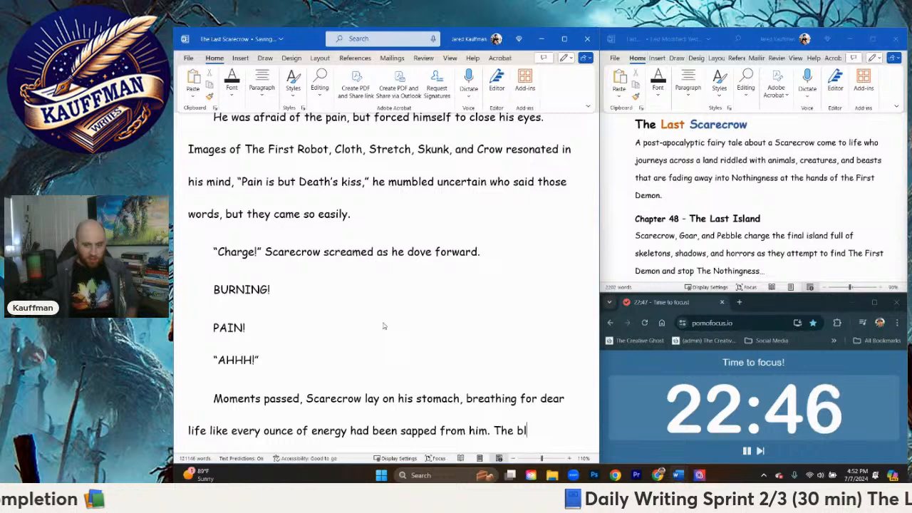
text(ack barrier laid)
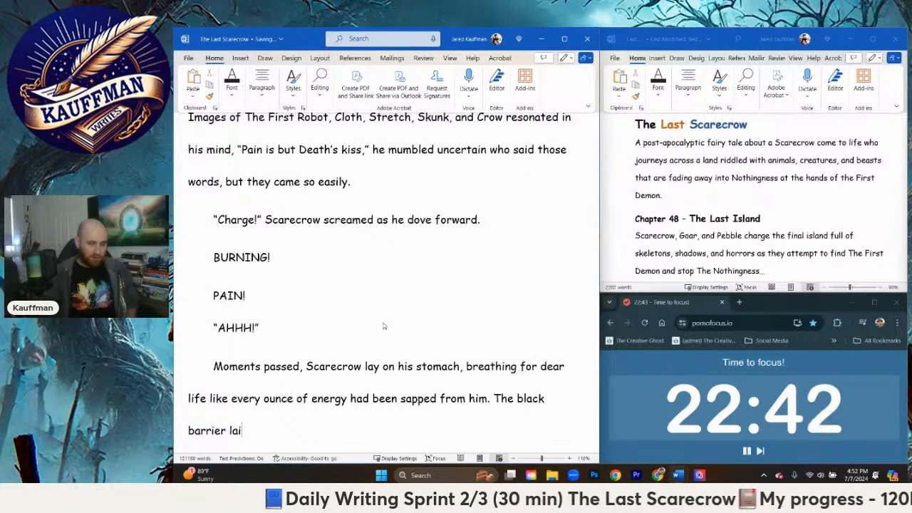
Step: Begin the next sentence in the same paragraph with "The black barrier stood resolute behind him"
key(BackSpace)
key(BackSpace)
text(sto)
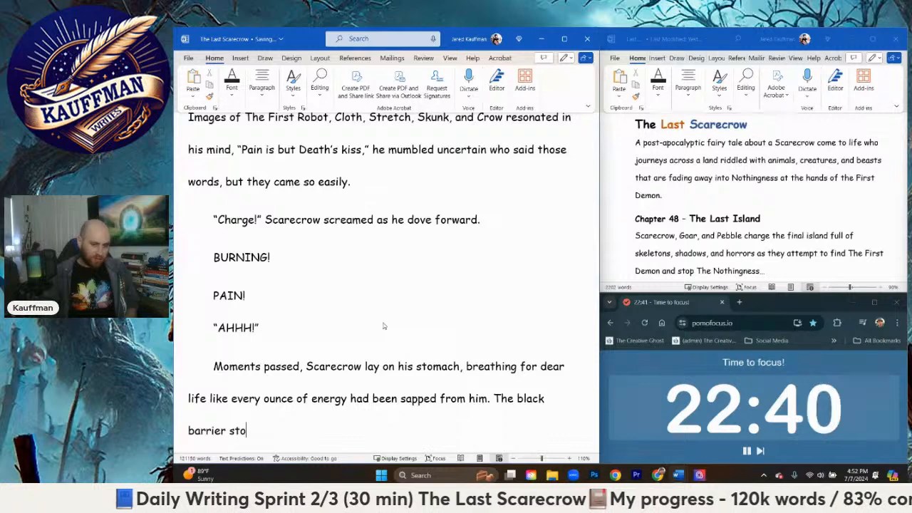
text(od resol)
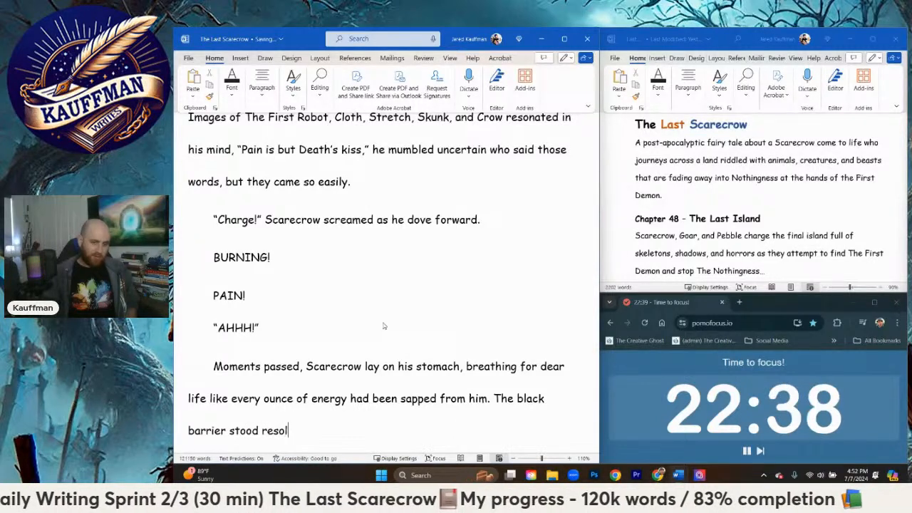
text(ute behind him)
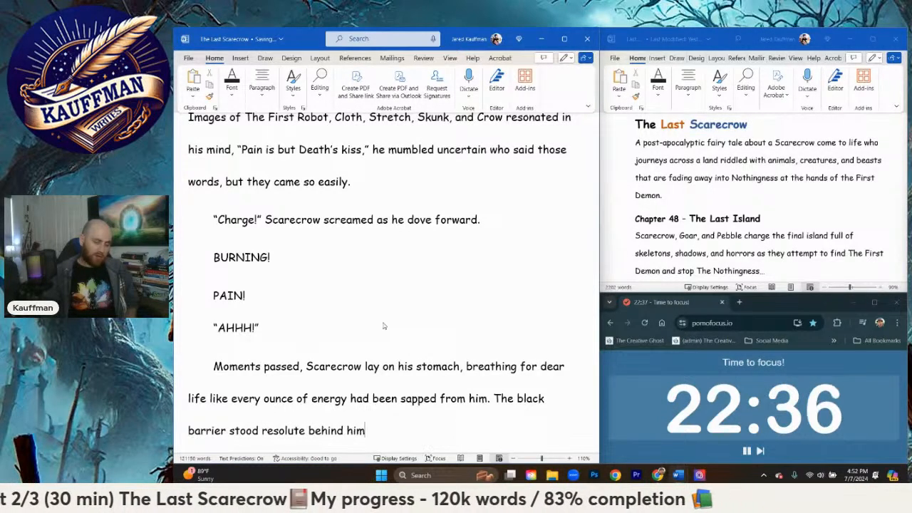
text(, mocking his)
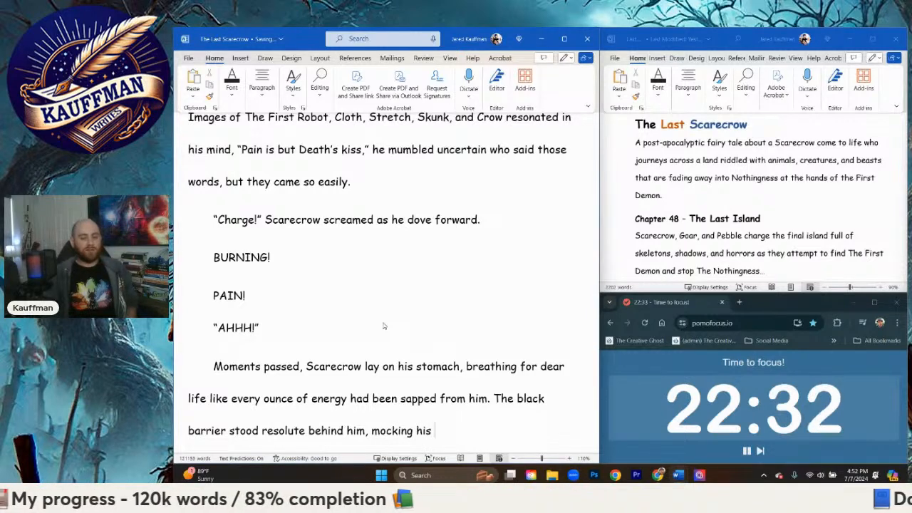
text( feeble atte)
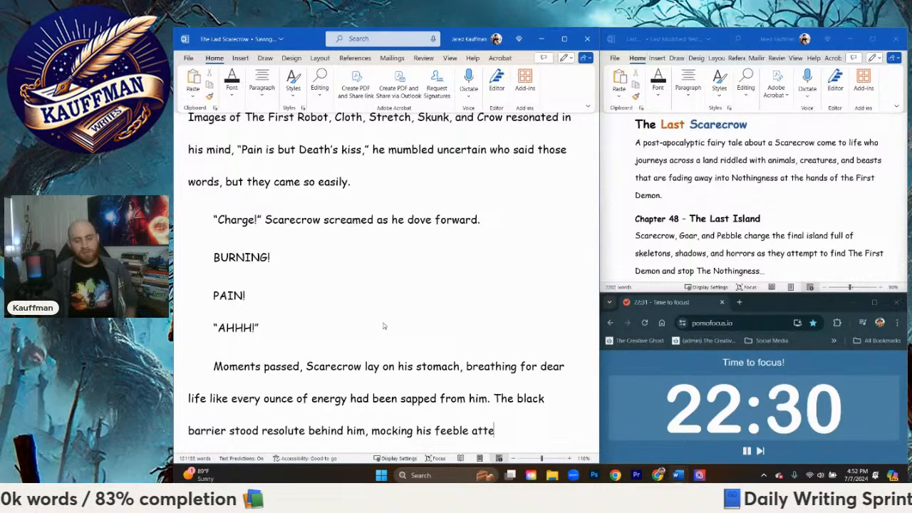
text(mpts to pass through)
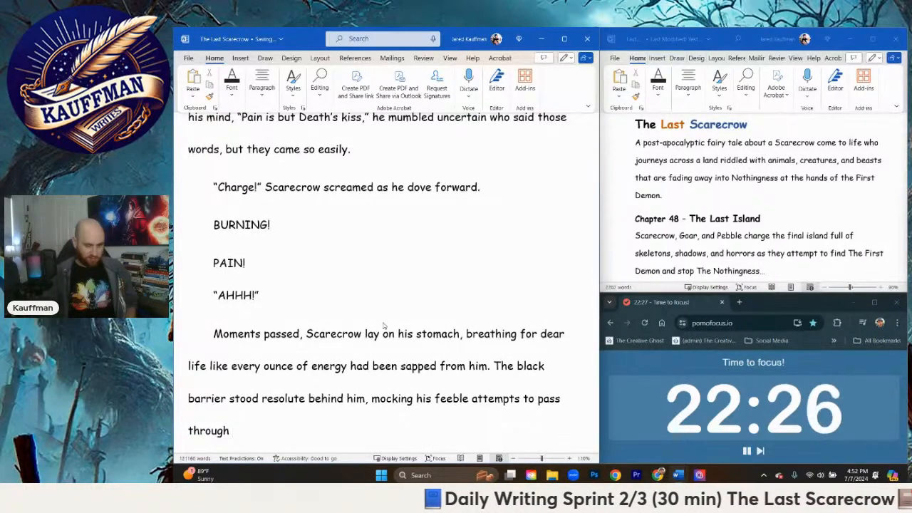
text( with a )
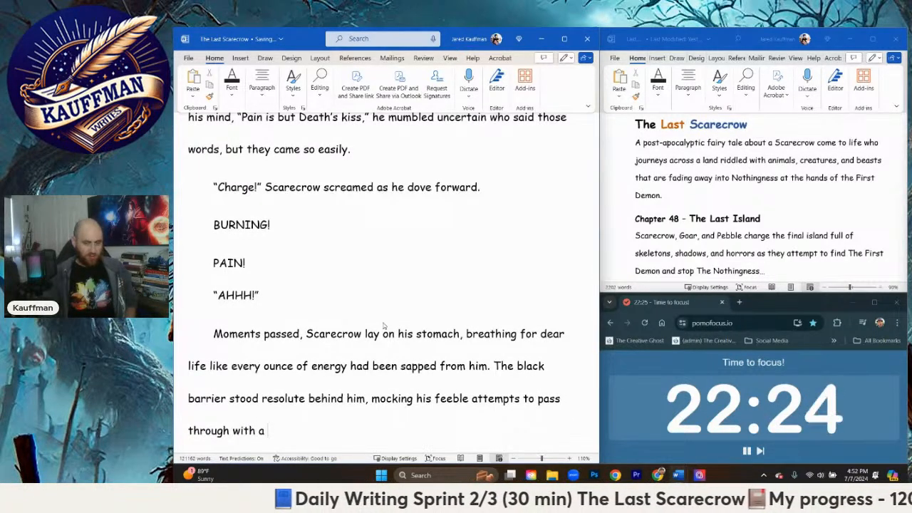
text(blac)
Step: Finish the black barrier sentence with ", mocking his feeble attempts to pass through with a deep blackened glow."
key(BackSpace)
key(BackSpace)
key(BackSpace)
text(d)
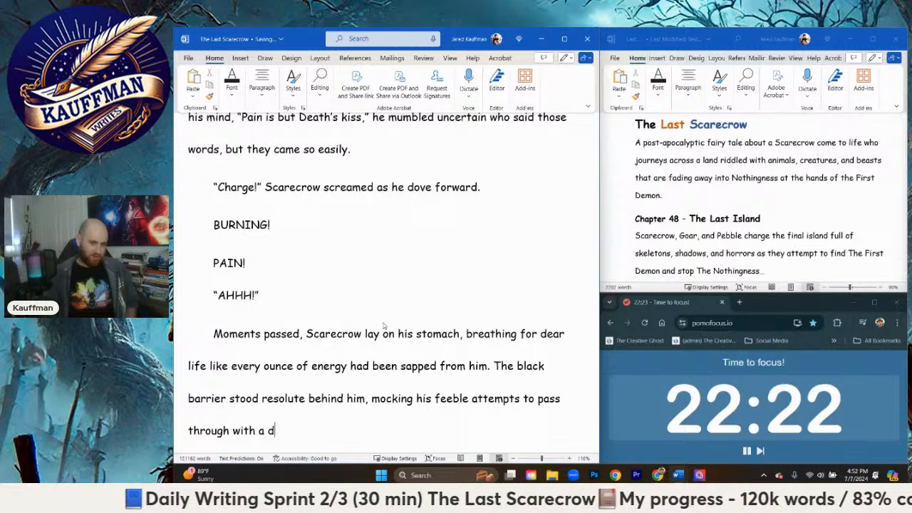
text(eep blackene)
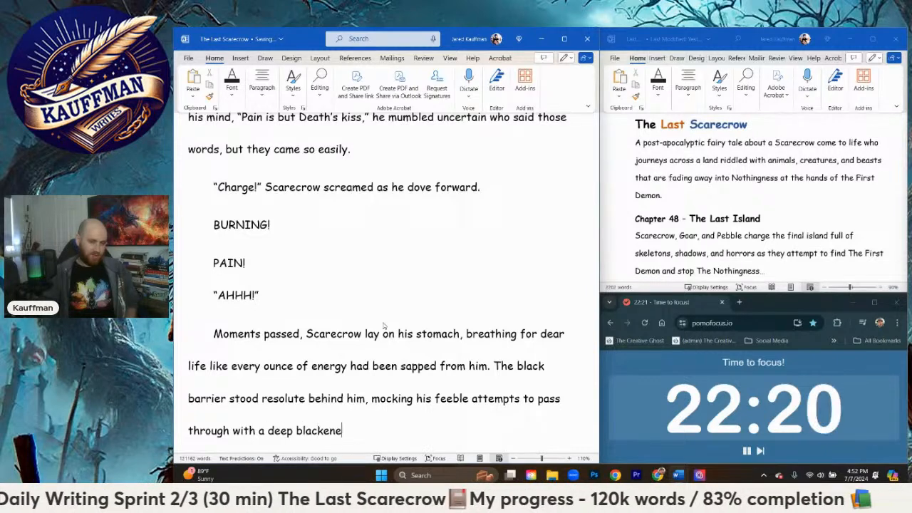
text(d glow.)
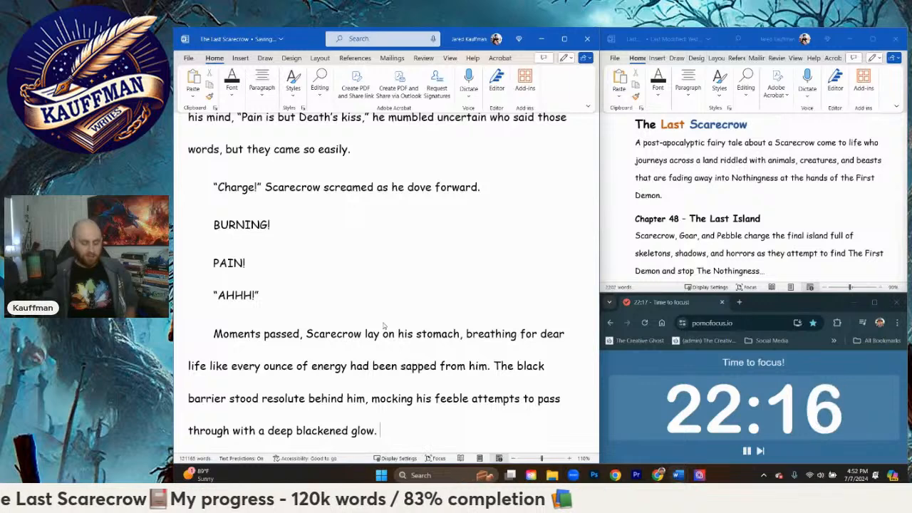
Step: Start a new paragraph with "Scarecrow pushed his fist against the ground to raise himself up"
scroll(383, 326, down, 1)
key(Return)
text(Sc)
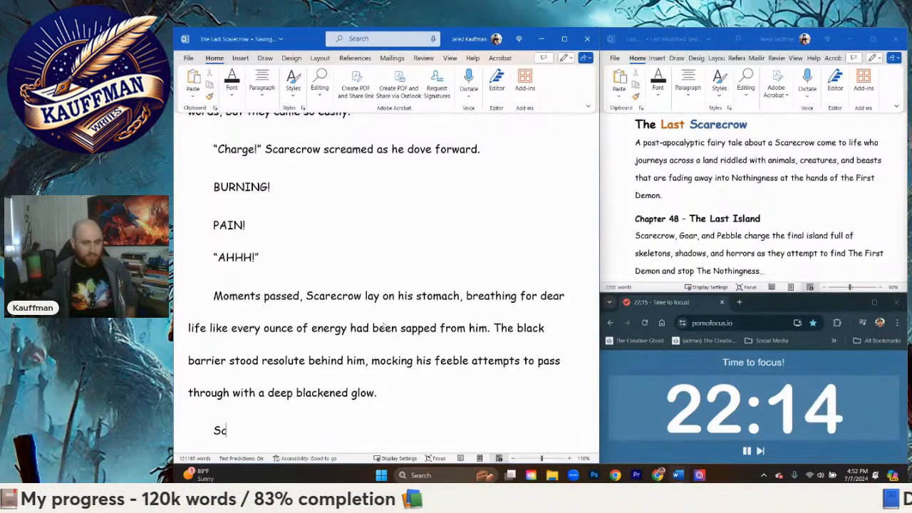
text(arecrow pushed himself)
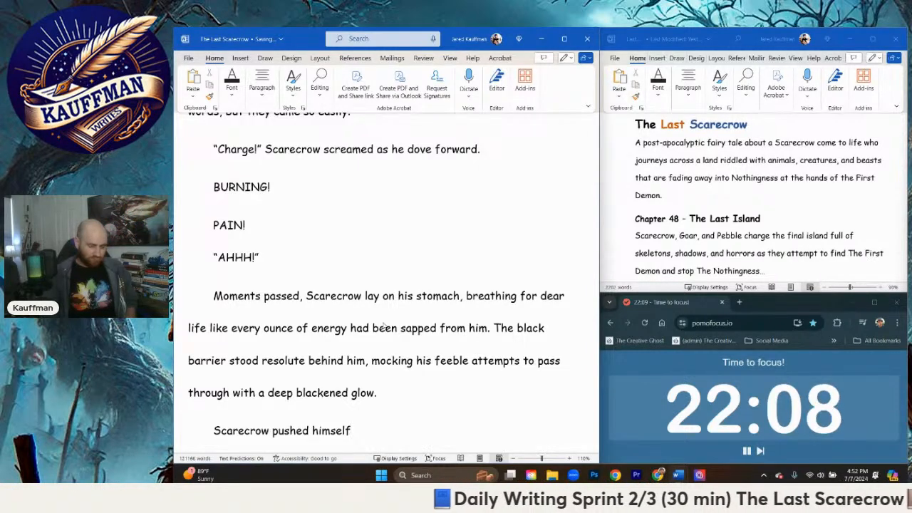
key(BackSpace)
key(BackSpace)
key(BackSpace)
key(BackSpace)
key(BackSpace)
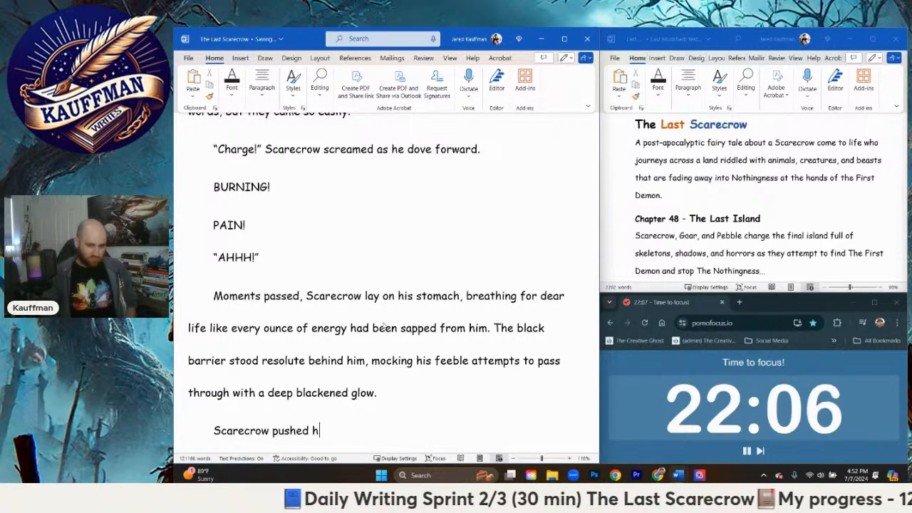
text(his fist agai)
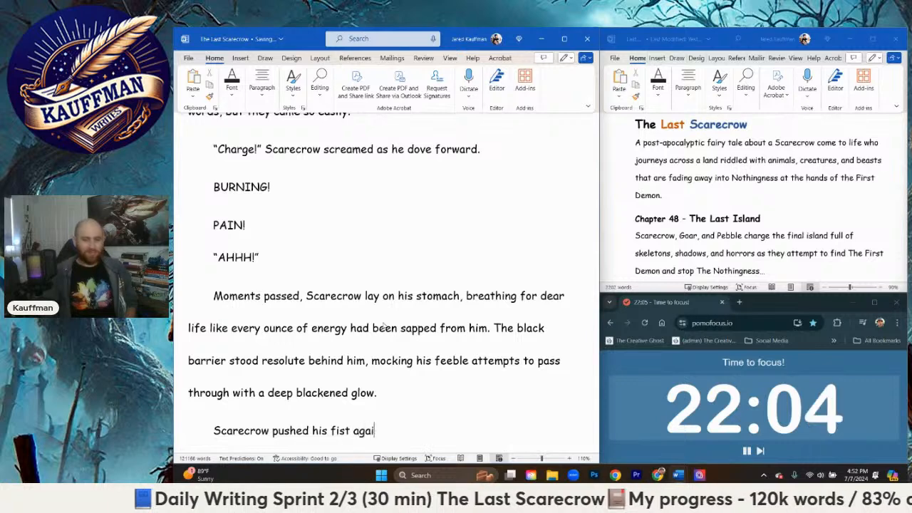
text(nst the ground)
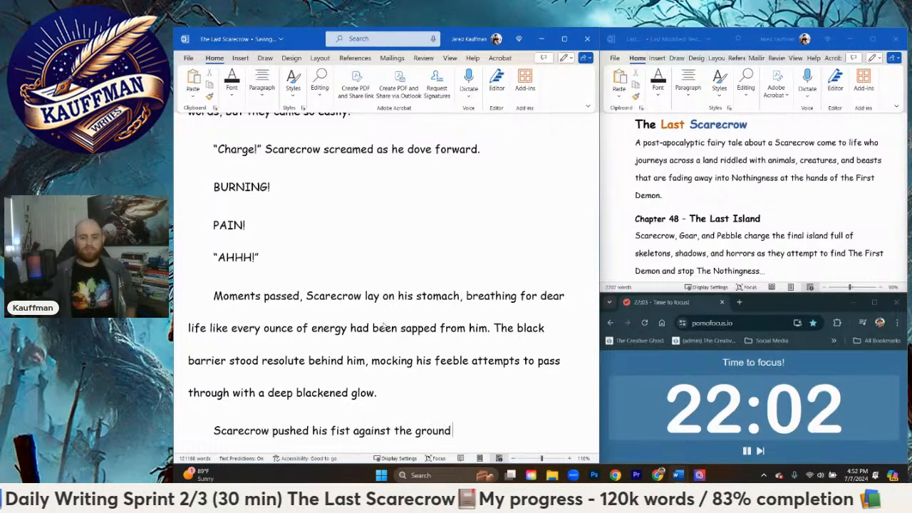
text( to rai)
key(BackSpace)
text(aise hi)
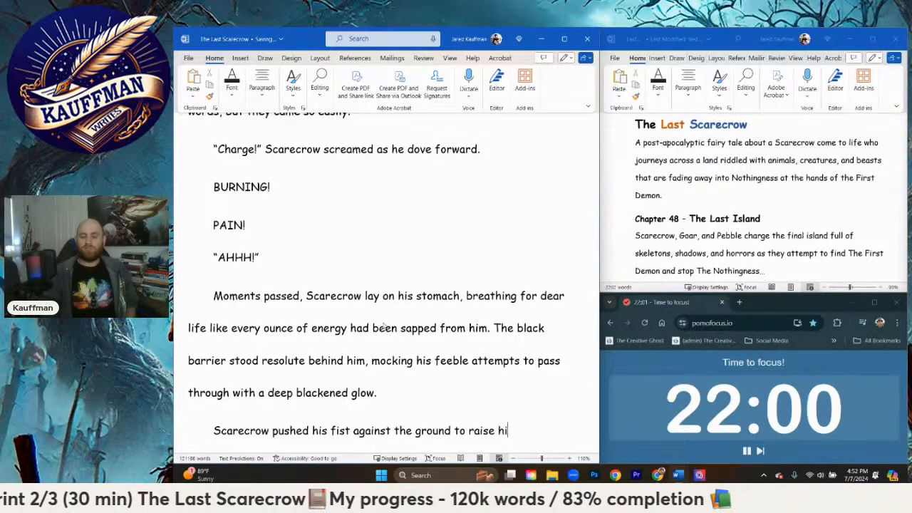
text(mself up)
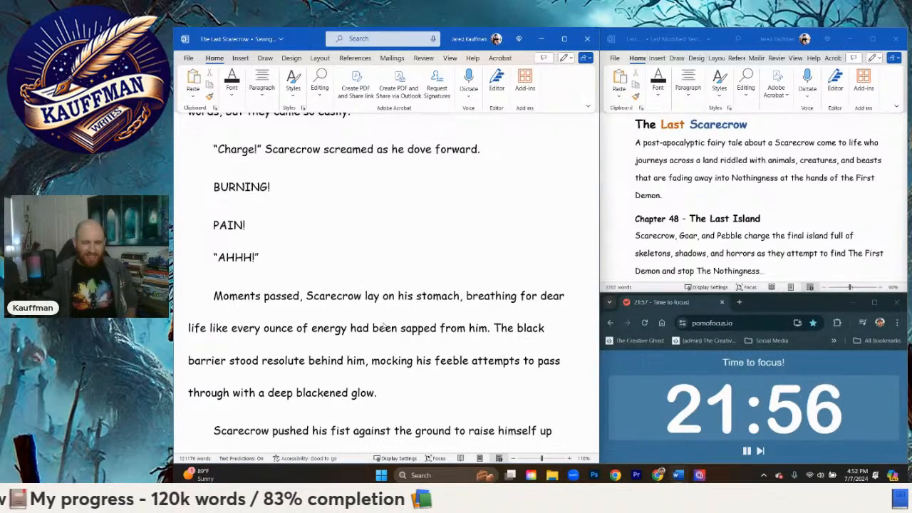
Step: Extend the fist sentence with ", grateful that the intensity of the burning sensation"
key(BackSpace)
key(BackSpace)
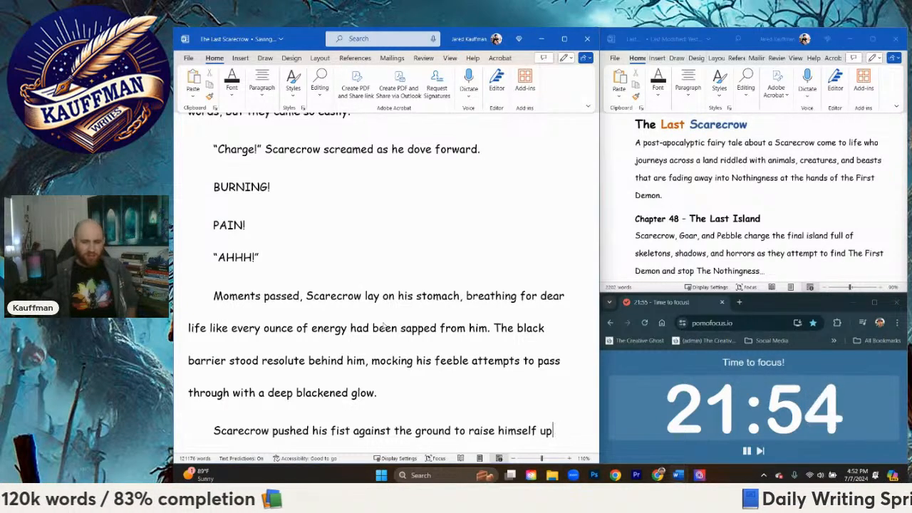
text(, grateful t)
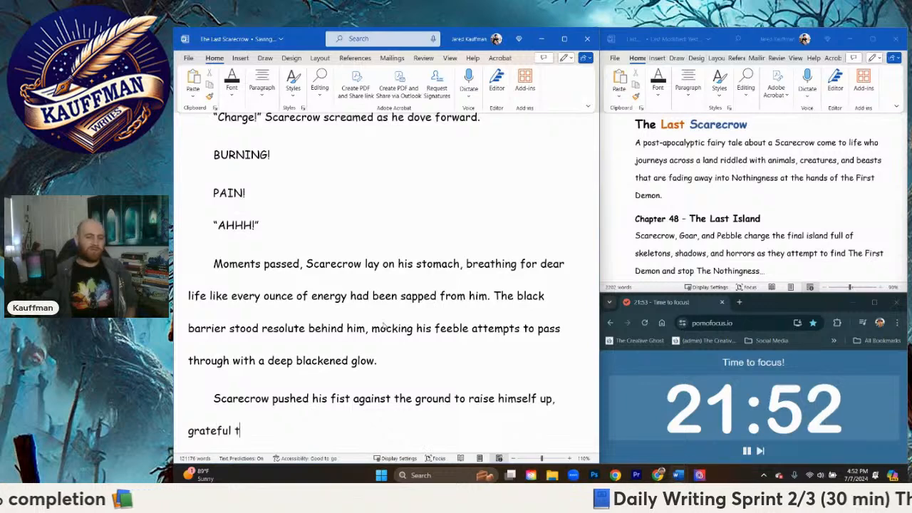
text(hat the inten)
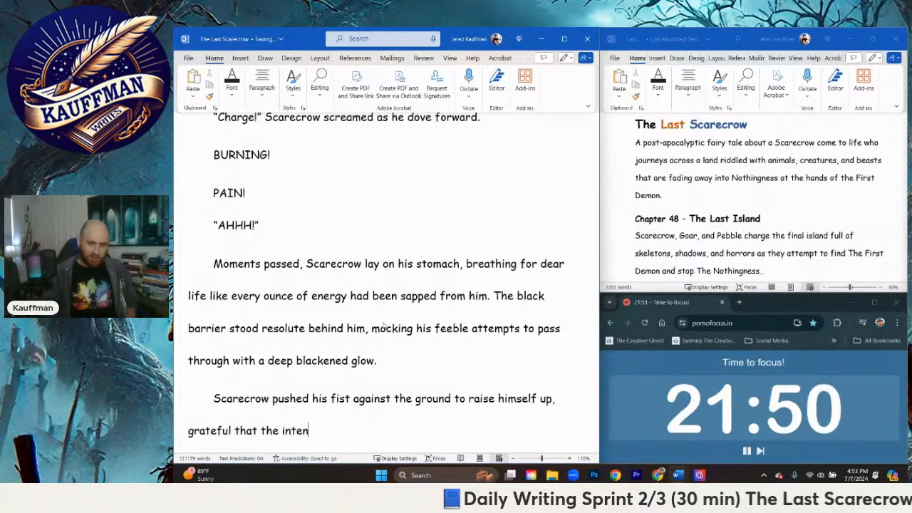
text(sity of the burning pain)
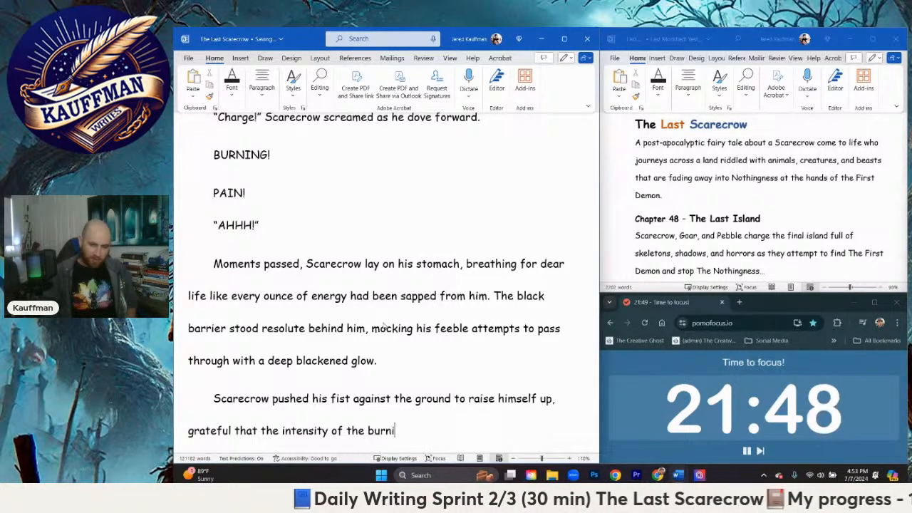
key(BackSpace)
key(BackSpace)
key(BackSpace)
key(BackSpace)
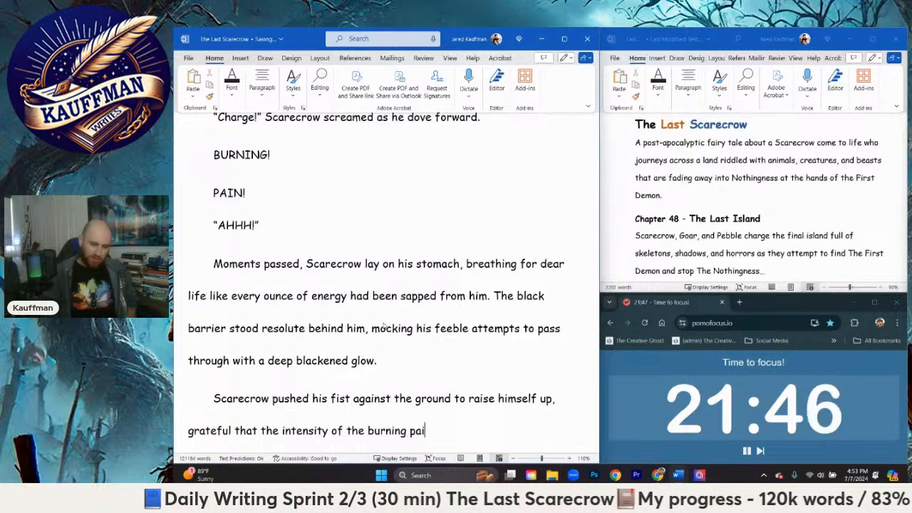
text(sensation wa)
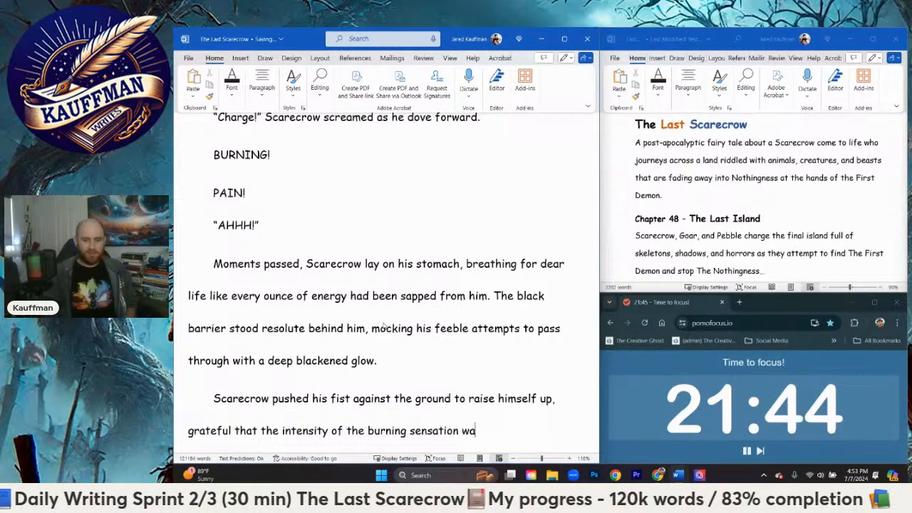
text(s)
Step: End the burning sensation sentence with "had been temporary."
key(BackSpace)
key(BackSpace)
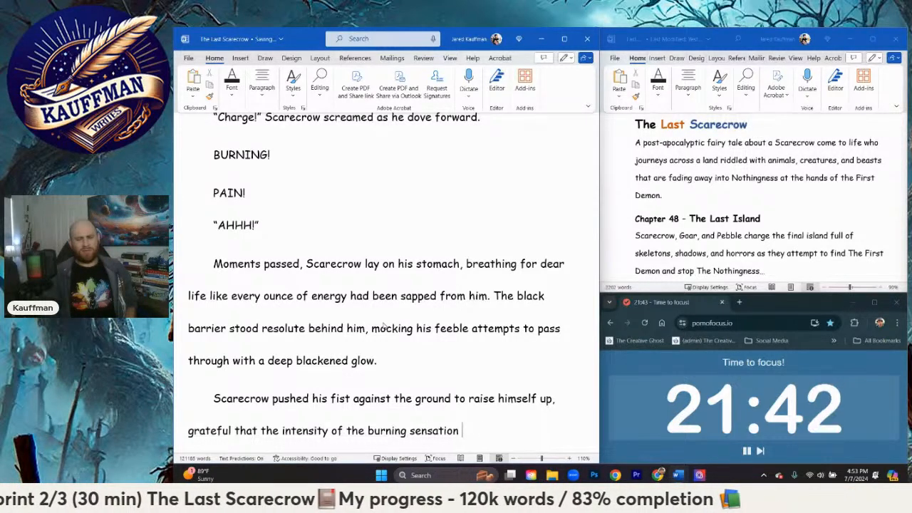
text(had only been)
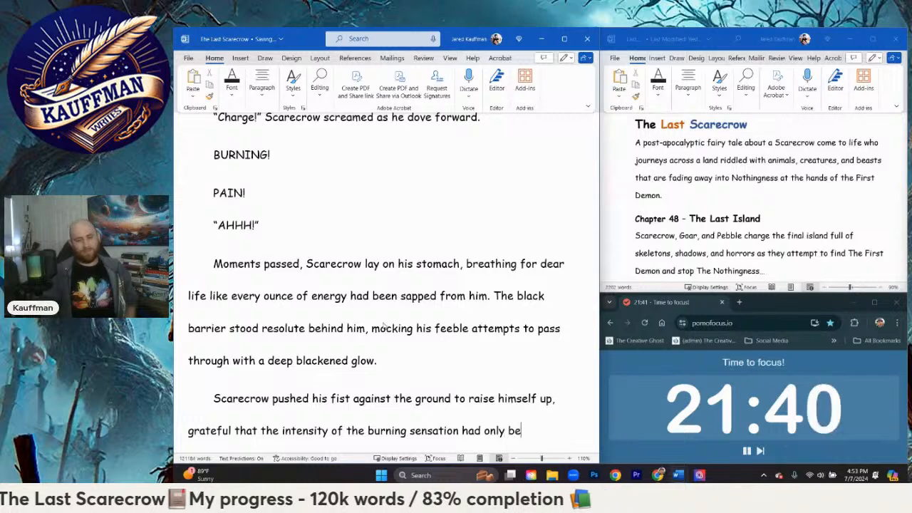
key(BackSpace)
key(BackSpace)
key(BackSpace)
key(BackSpace)
key(BackSpace)
key(BackSpace)
key(BackSpace)
key(BackSpace)
key(BackSpace)
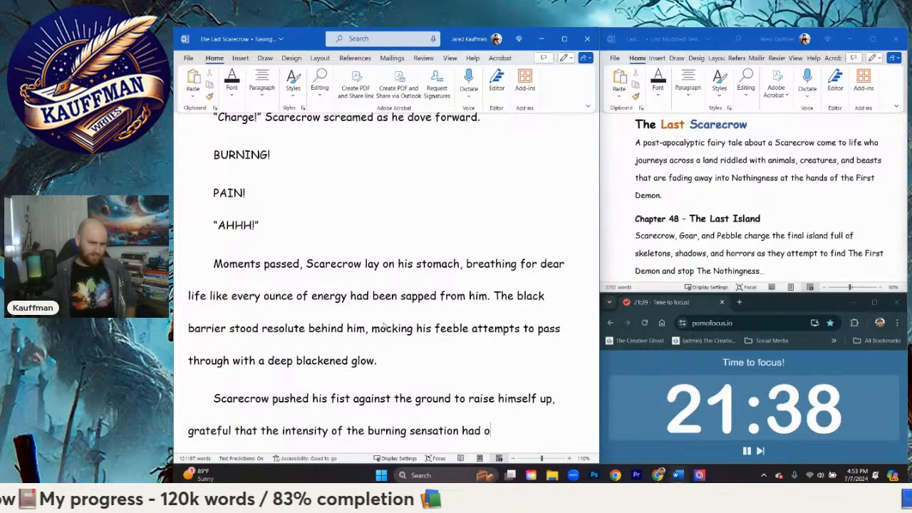
text(n temporarily)
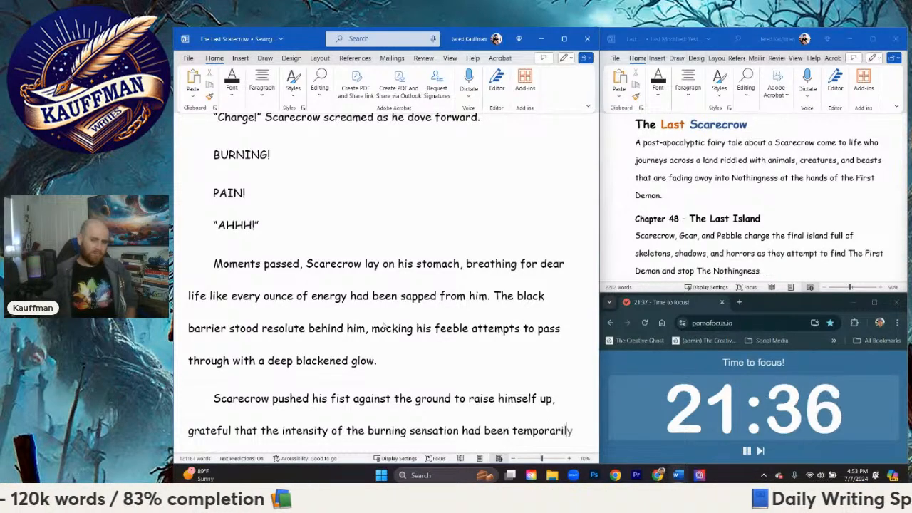
key(BackSpace)
key(BackSpace)
key(BackSpace)
text(y.)
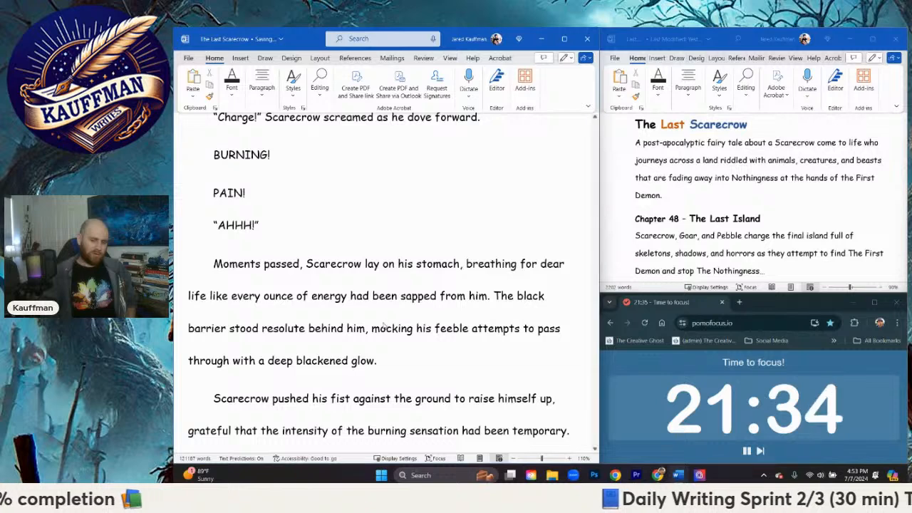
key(Return)
text(He )
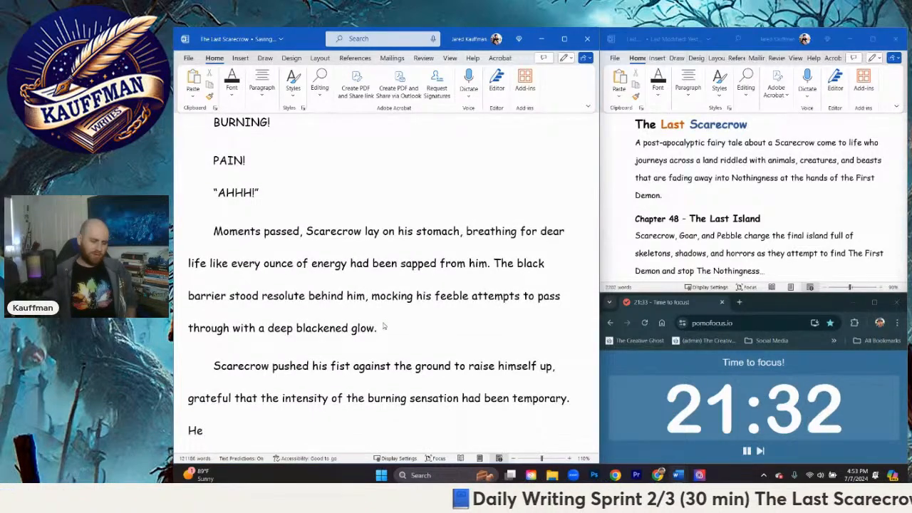
text(was)
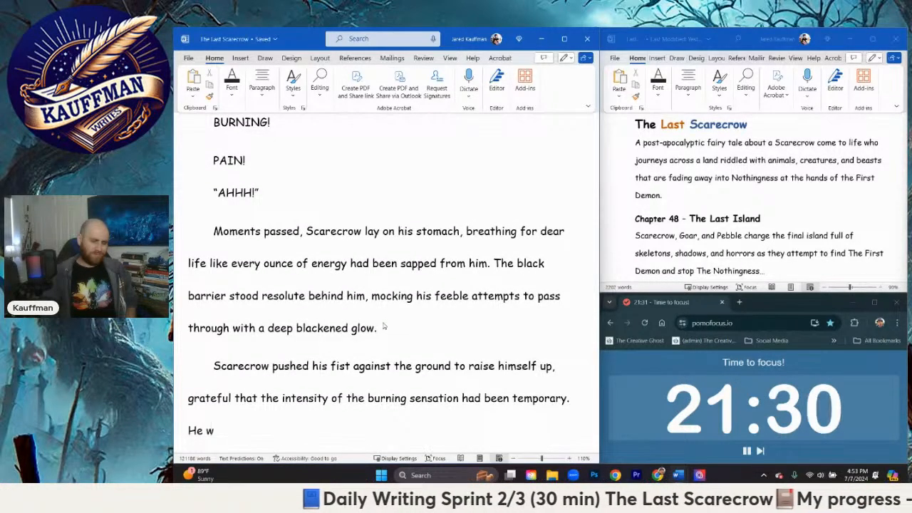
key(BackSpace)
key(BackSpace)
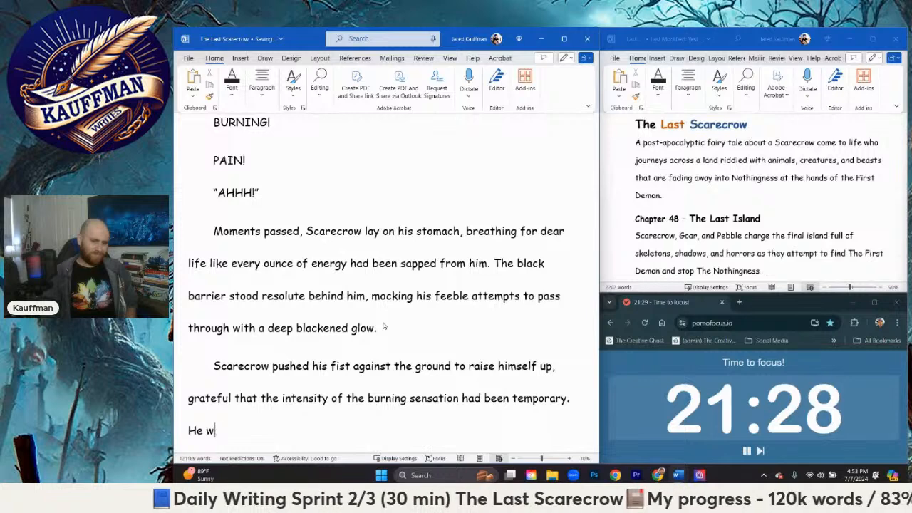
key(BackSpace)
Step: Begin a new sentence after "temporary." with "Something deep inside him was amazed that he had been able to"
text(Somethi)
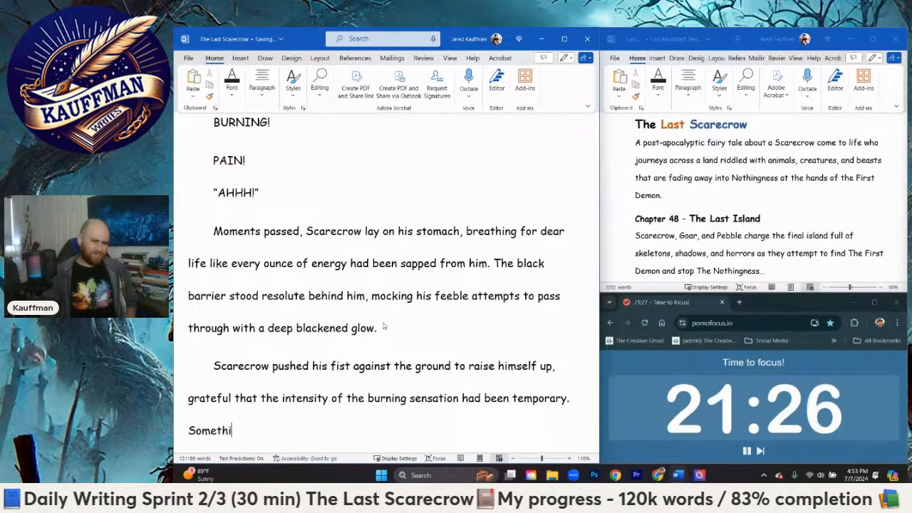
text(ng deep inside hi)
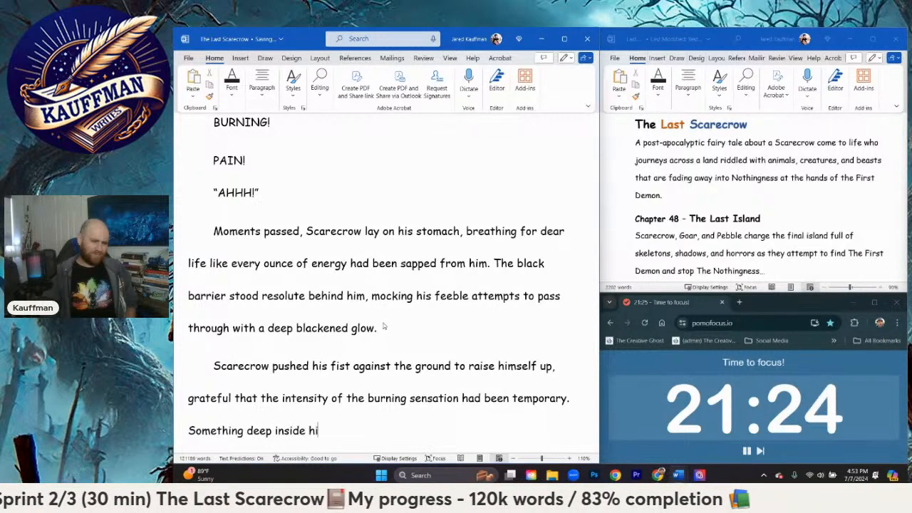
text(m was amazed that he had had)
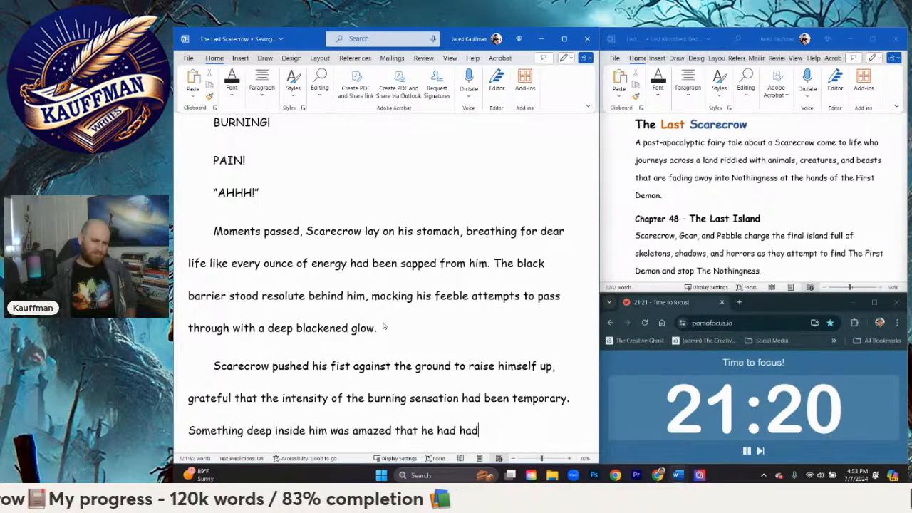
key(BackSpace)
key(BackSpace)
key(BackSpace)
text(been able to )
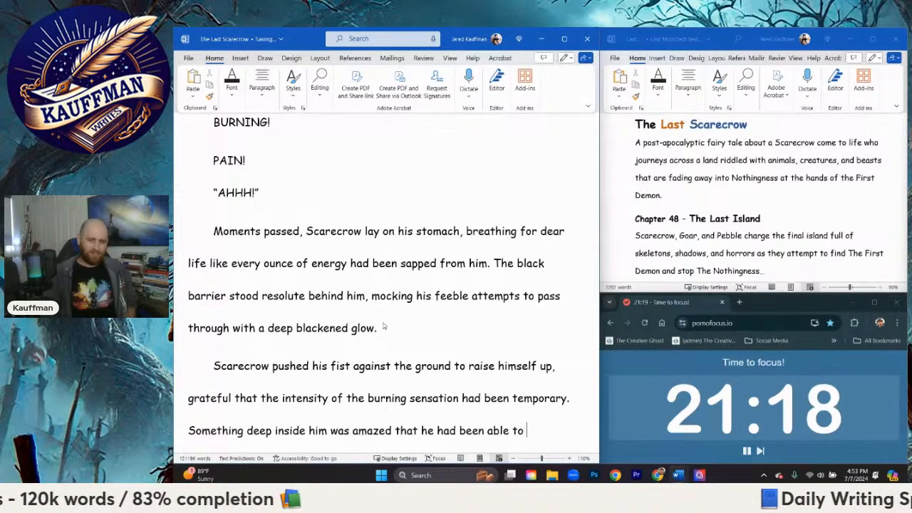
text(push forward)
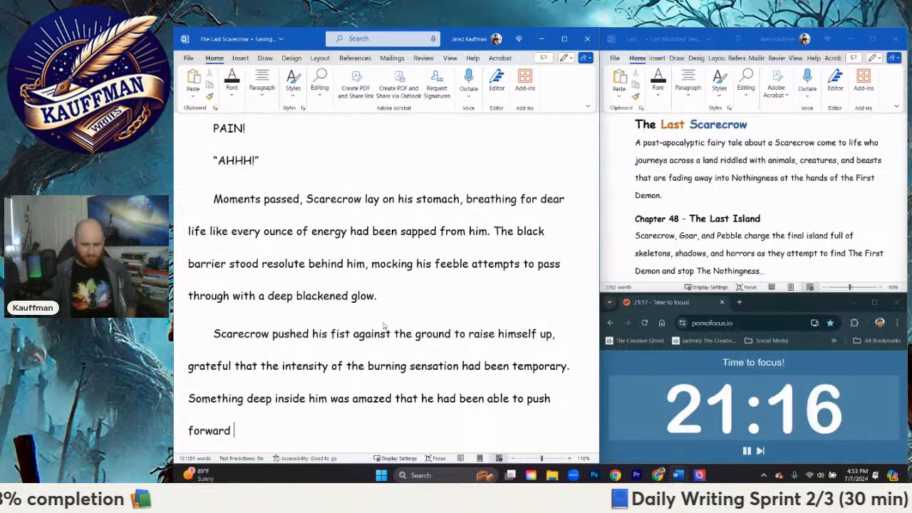
text( despite k)
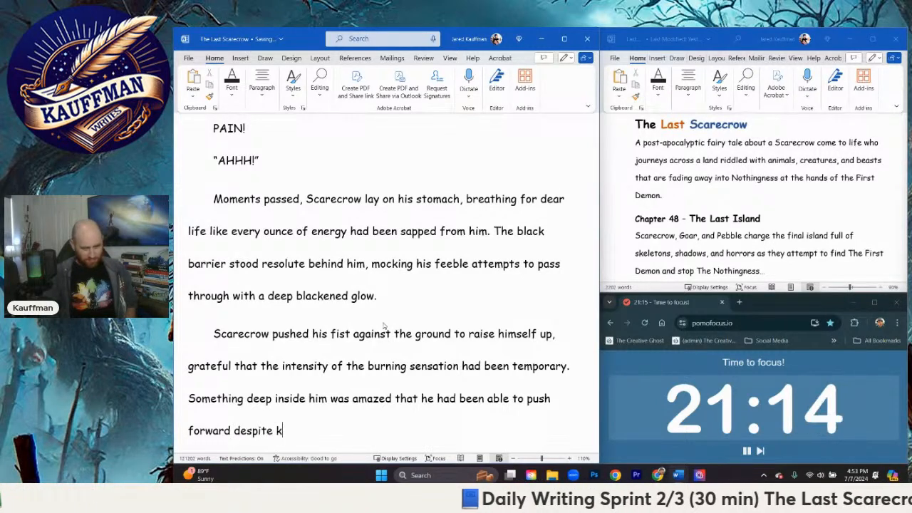
text(nowing what )
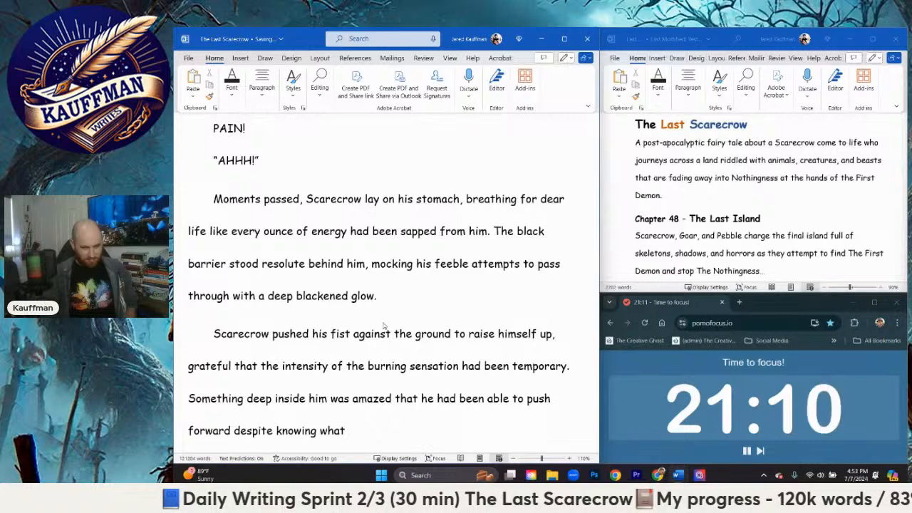
text(had await)
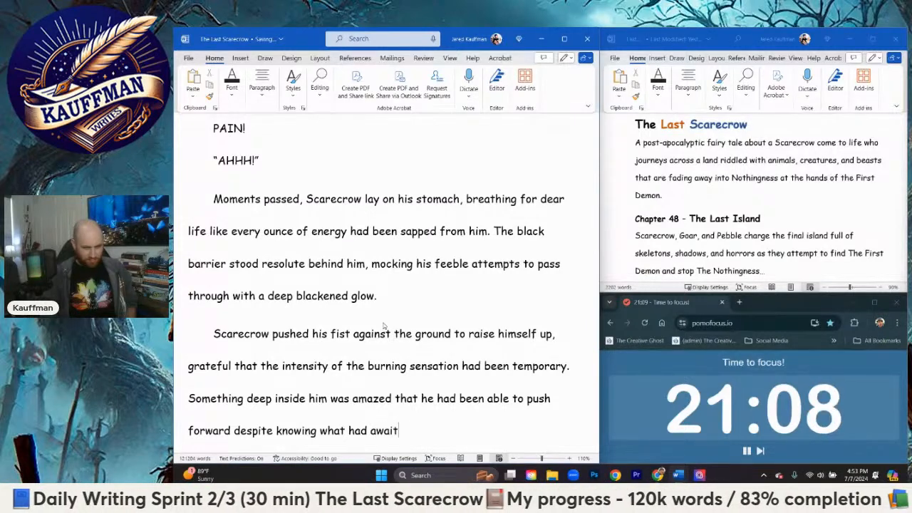
text(ed him.)
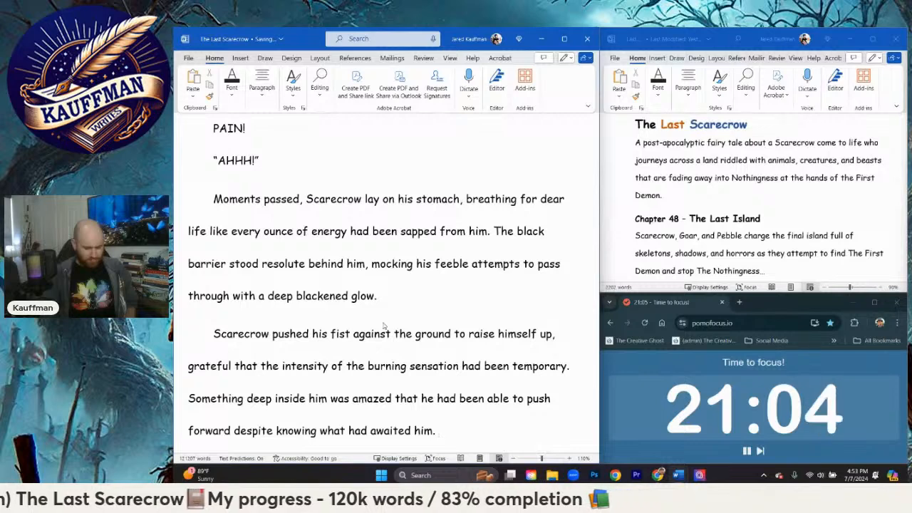
text( How)
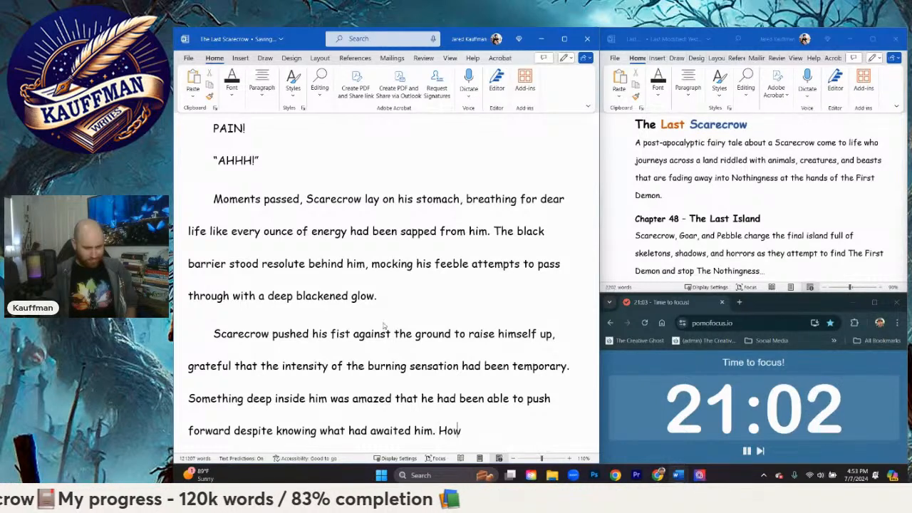
text( far he had come)
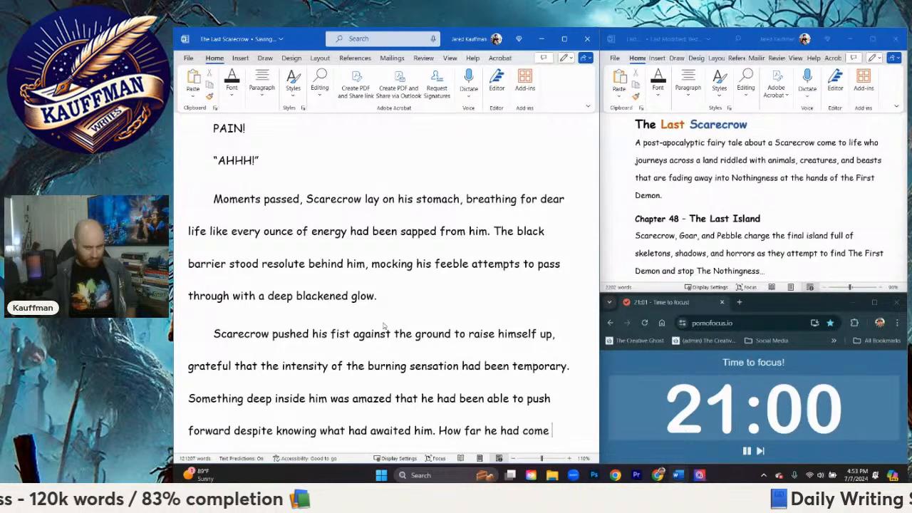
Step: Close the paragraph with the trailing thought "How far he had come since…"
key(BackSpace)
key(BackSpace)
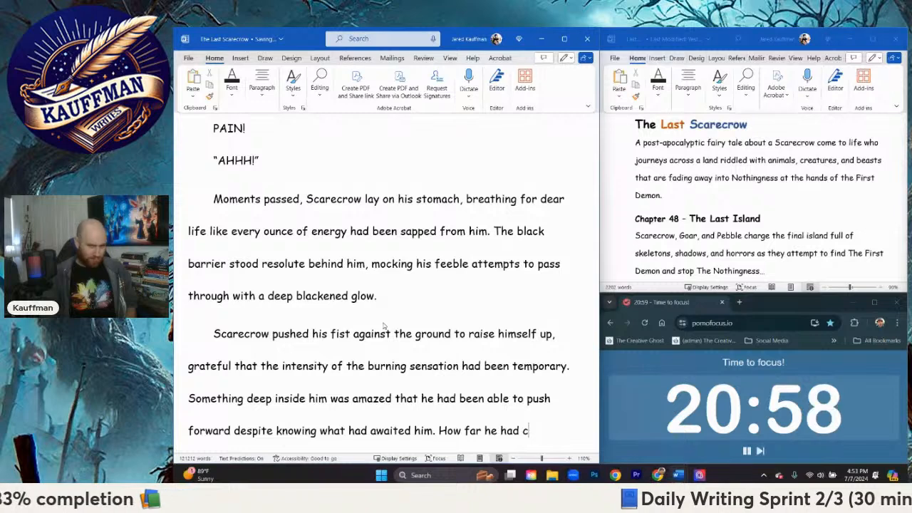
text(ome since)
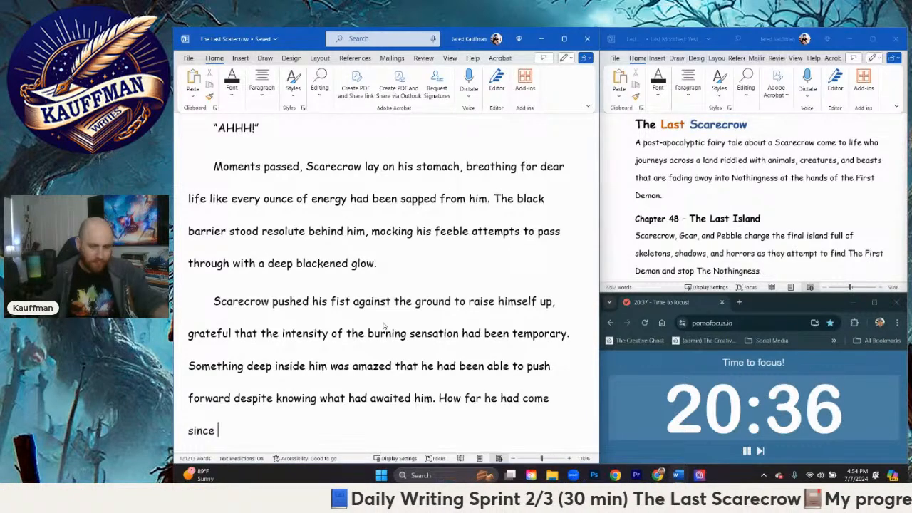
text(....)
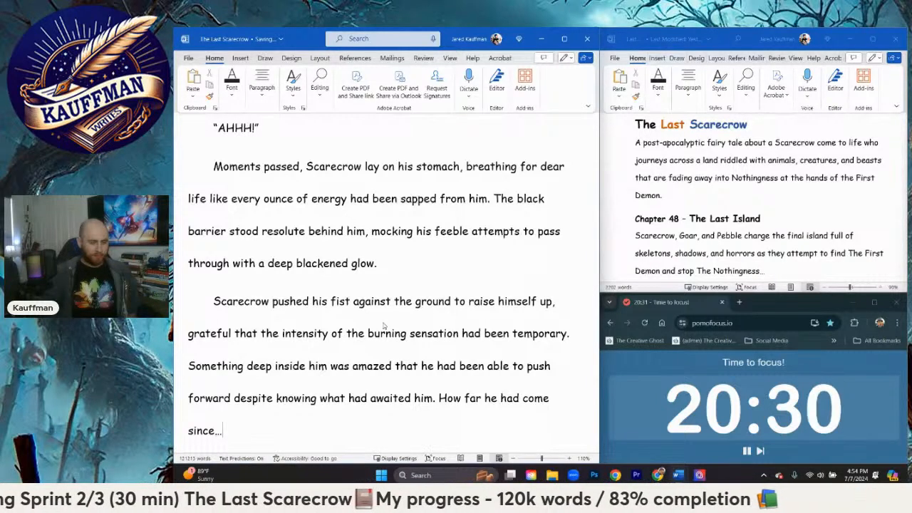
Step: Start a new paragraph with "For the first time in a long while he thought of The Creators"
key(Return)
text(For the f)
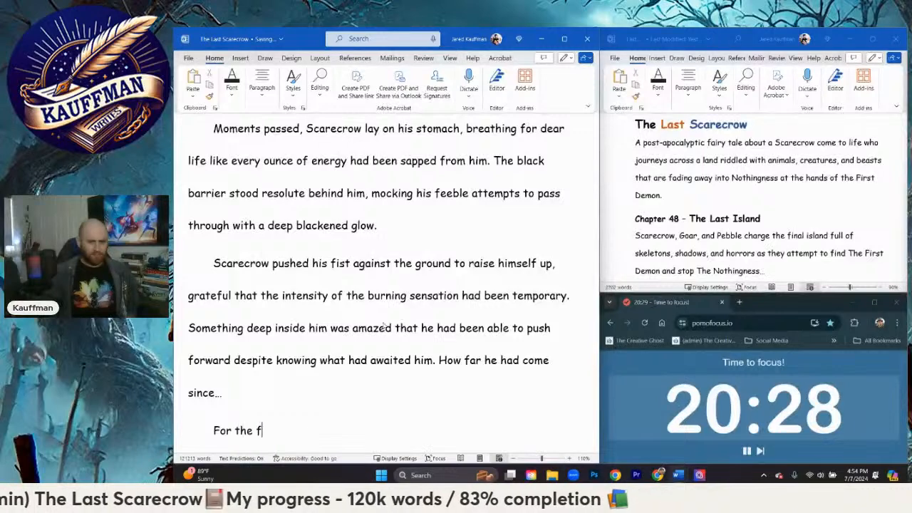
text(irst time in a lo)
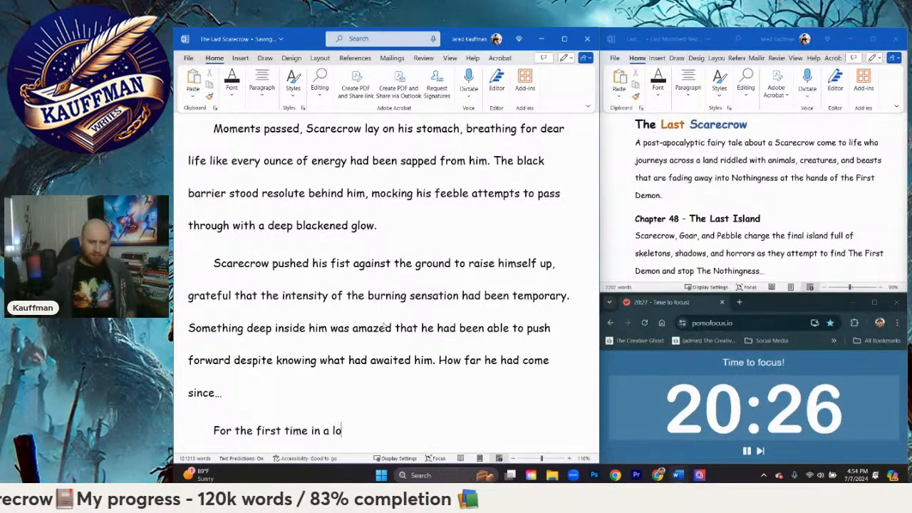
text(ng while he thought of)
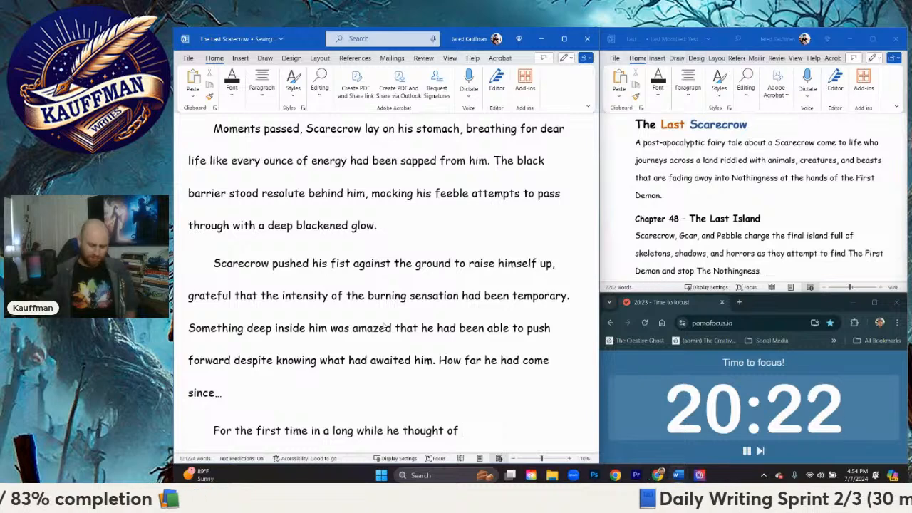
text( the)
key(BackSpace)
key(BackSpace)
key(BackSpace)
text(The )
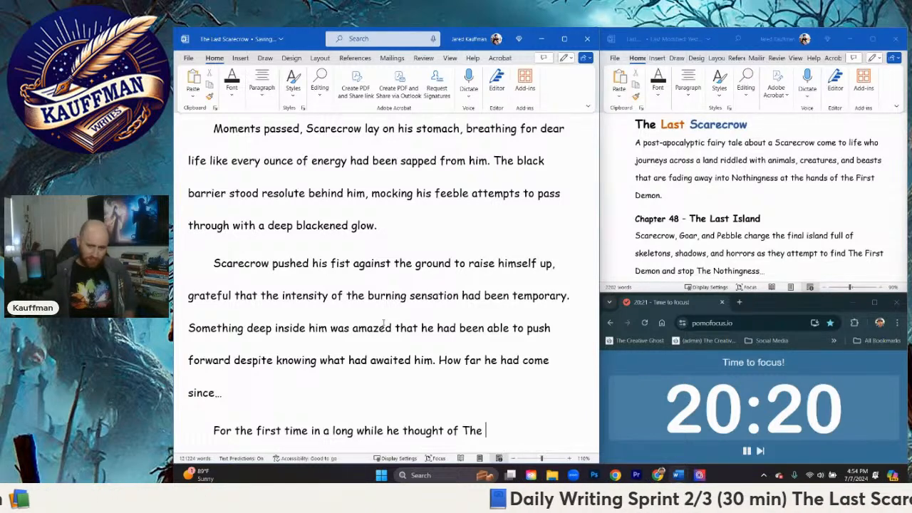
text(Creators)
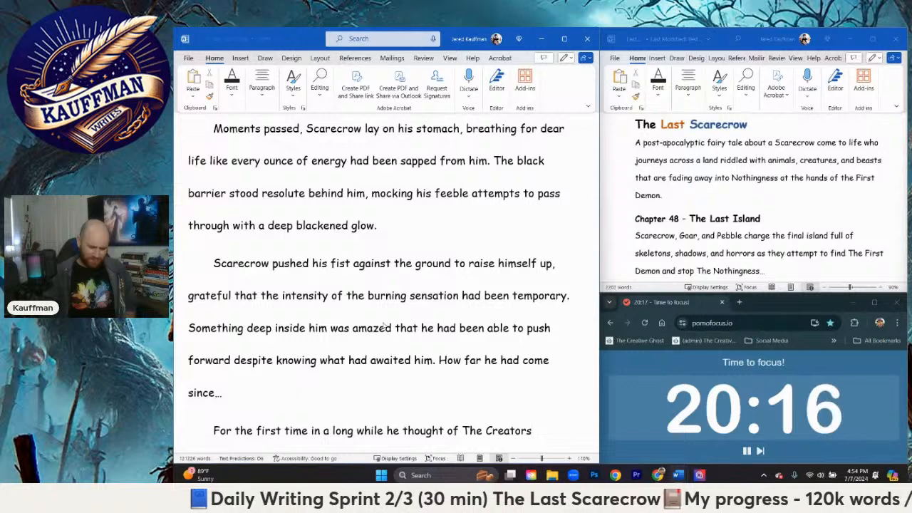
text(.)
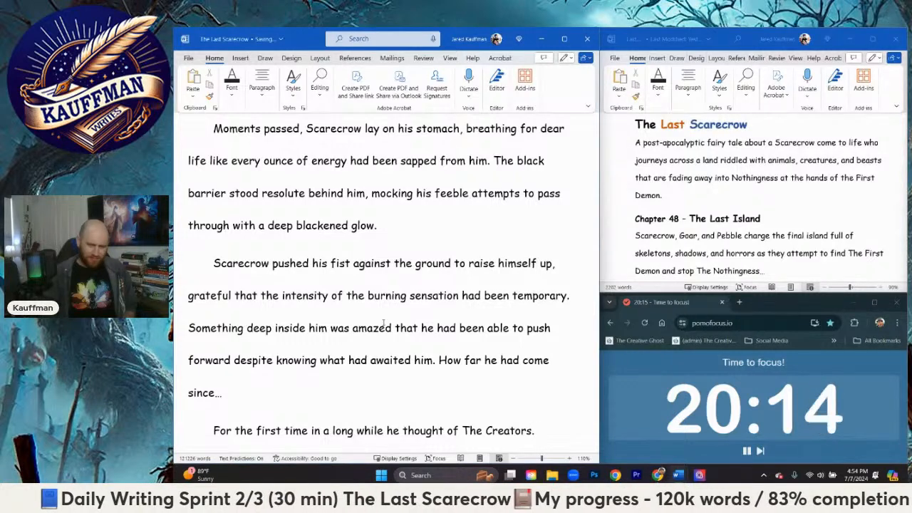
Step: Extend the sentence about The Creators with ", the farmers, their kindness,"
key(BackSpace)
key(BackSpace)
text(, the farmers)
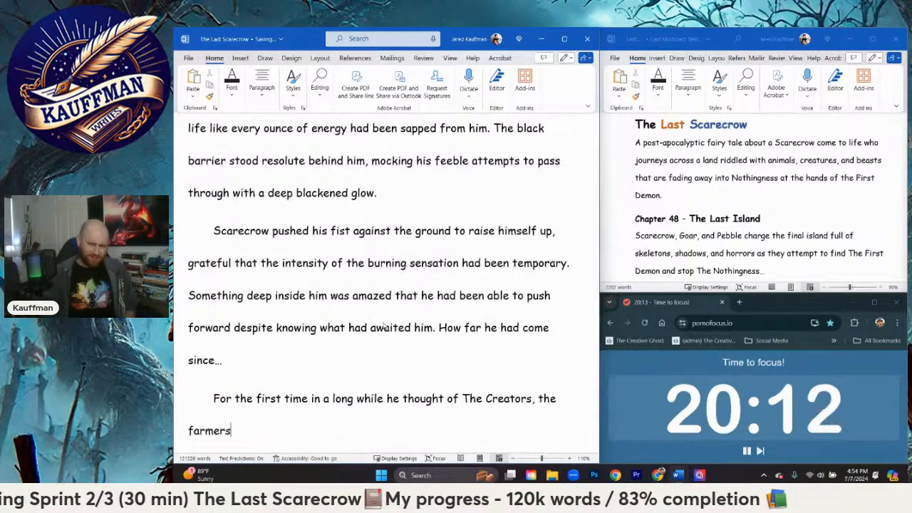
text(, their )
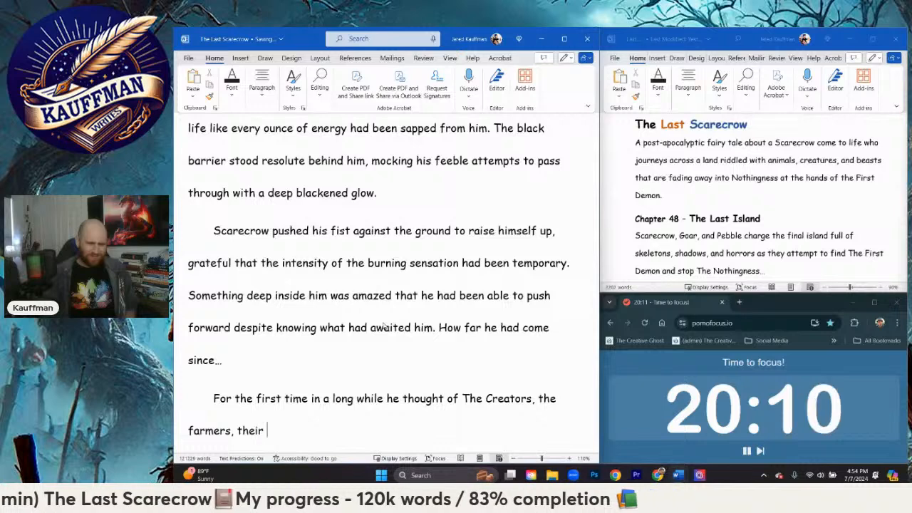
text(kindness, )
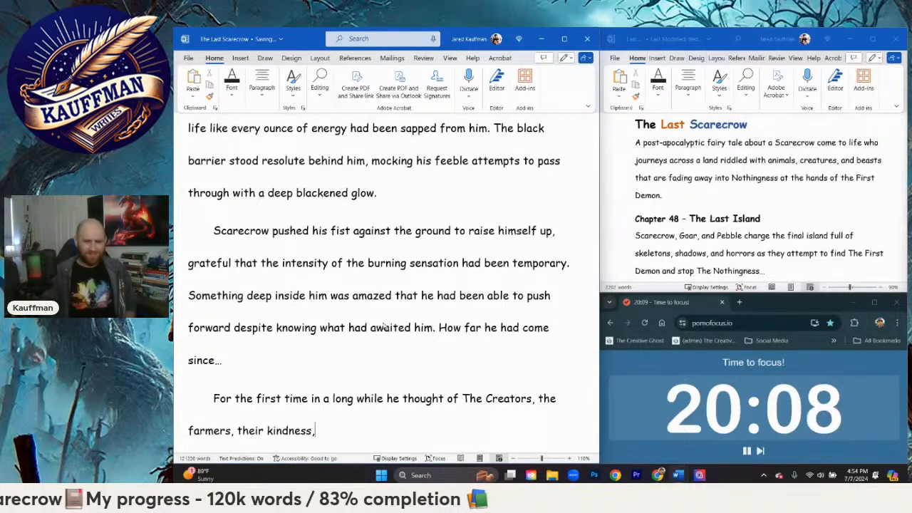
text(joury,)
Step: Continue the list of memories with "joy laughter, and the boy with the red beanie"
key(BackSpace)
key(BackSpace)
key(BackSpace)
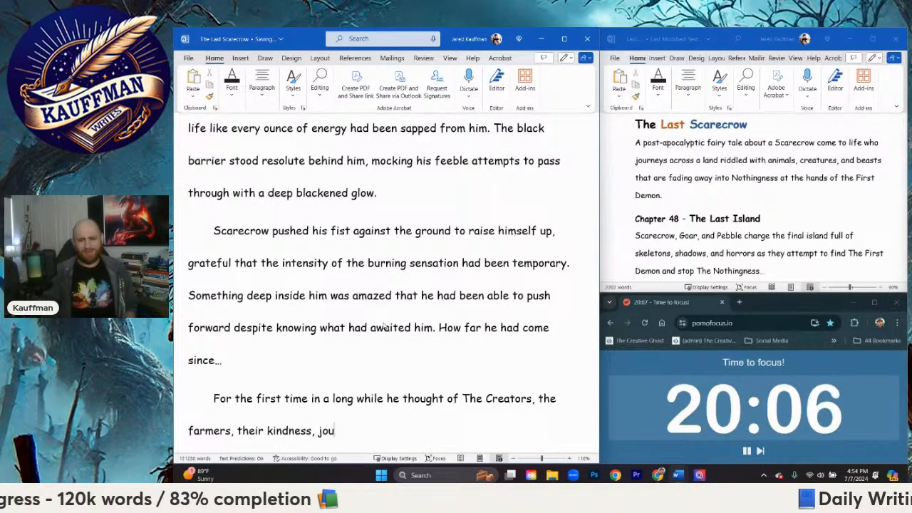
key(BackSpace)
key(BackSpace)
text(y laughter!)
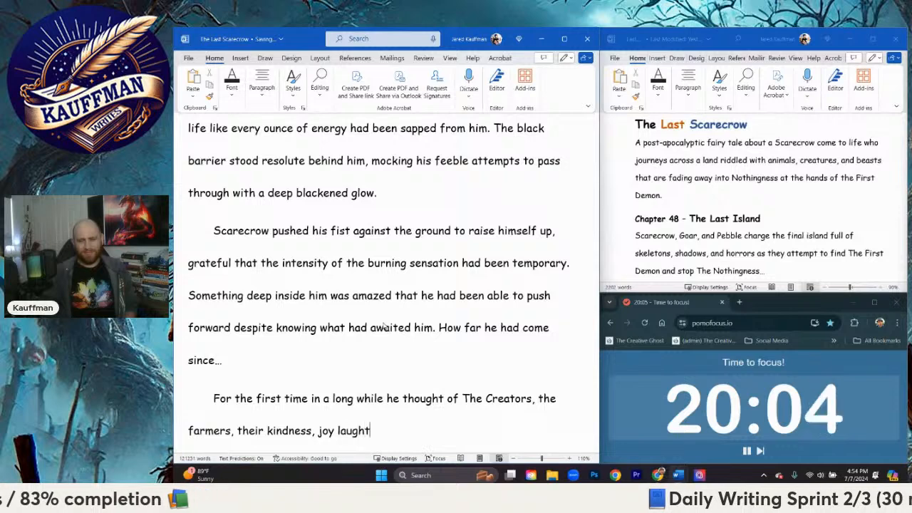
key(BackSpace)
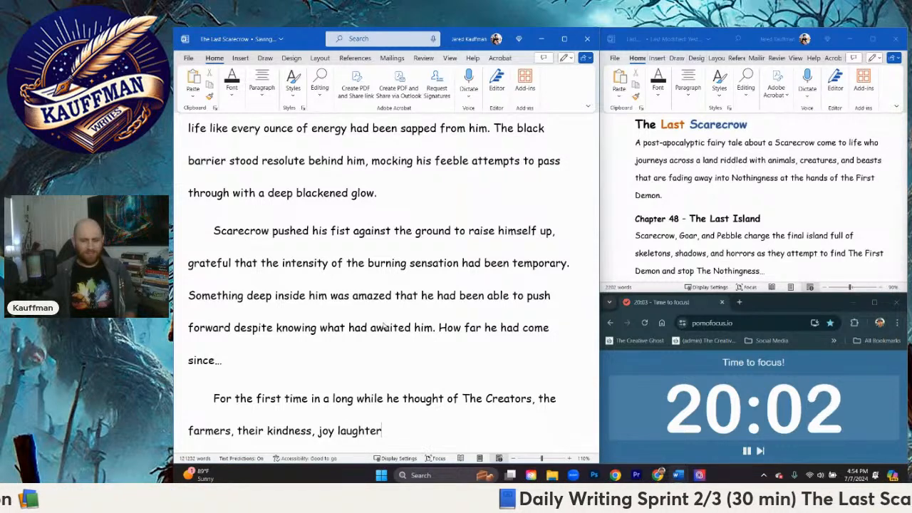
text(, and the )
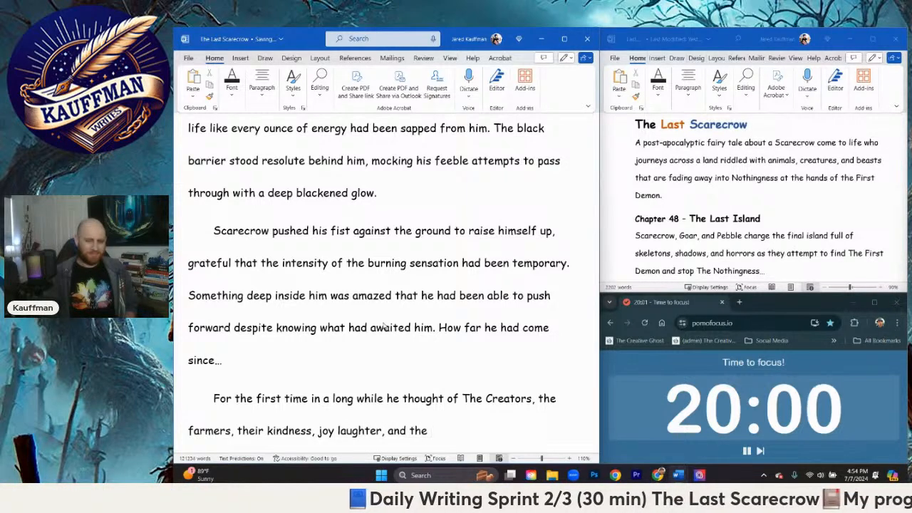
text(boy with the red beanie)
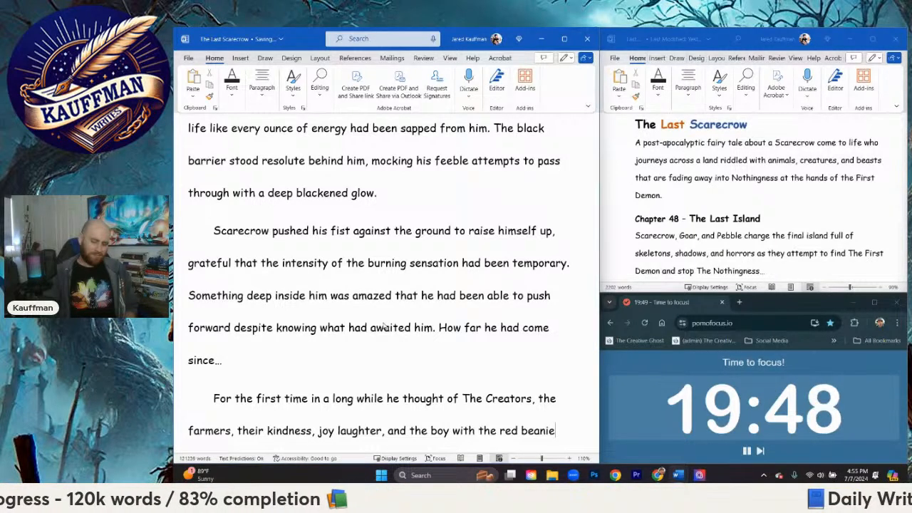
Step: Finish the sentence about The Creators with ", now only relics of an era gone by."
text(, )
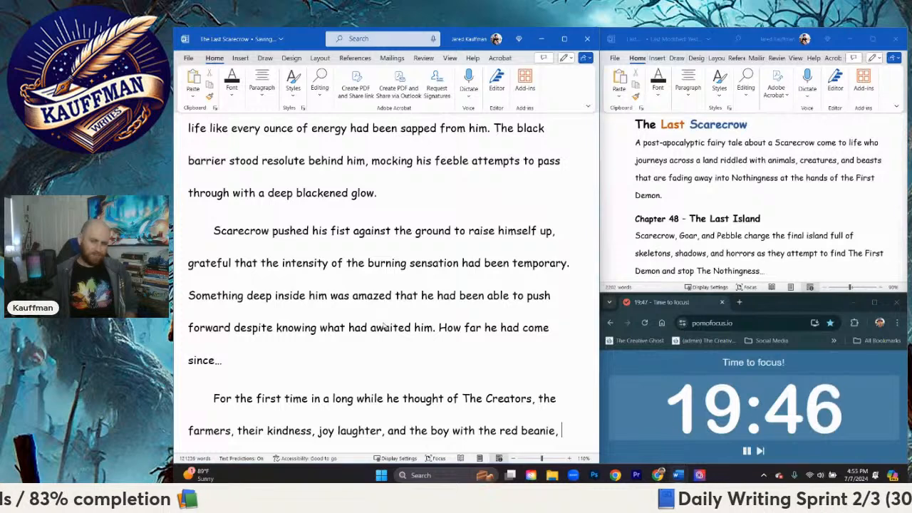
text(now only relics of an)
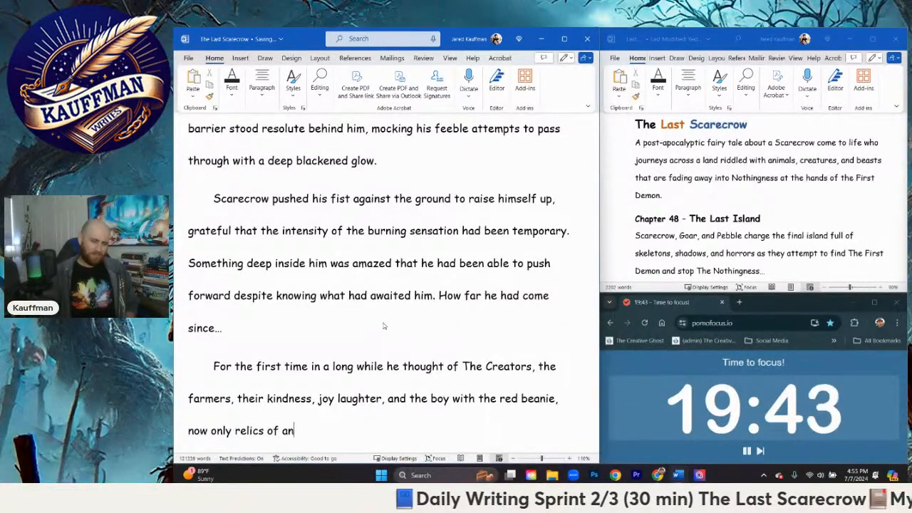
key(BackSpace)
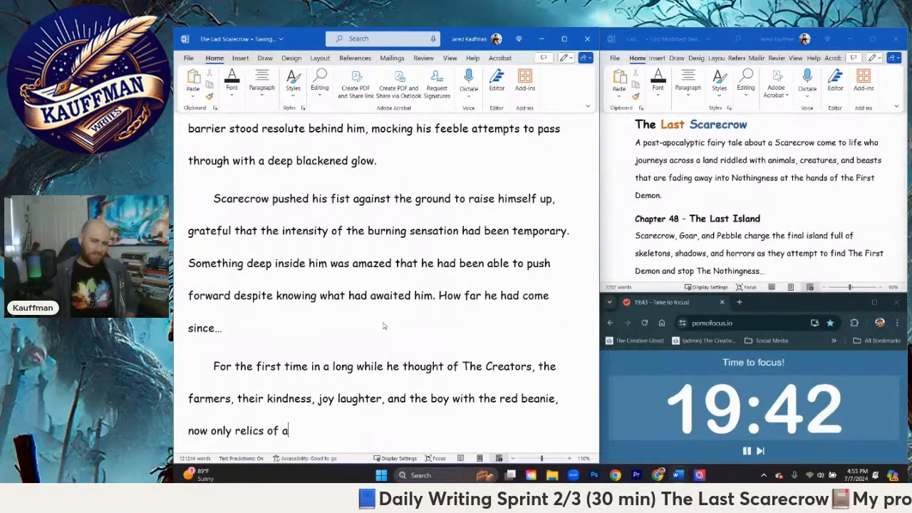
text(time)
key(BackSpace)
key(BackSpace)
key(BackSpace)
key(BackSpace)
key(BackSpace)
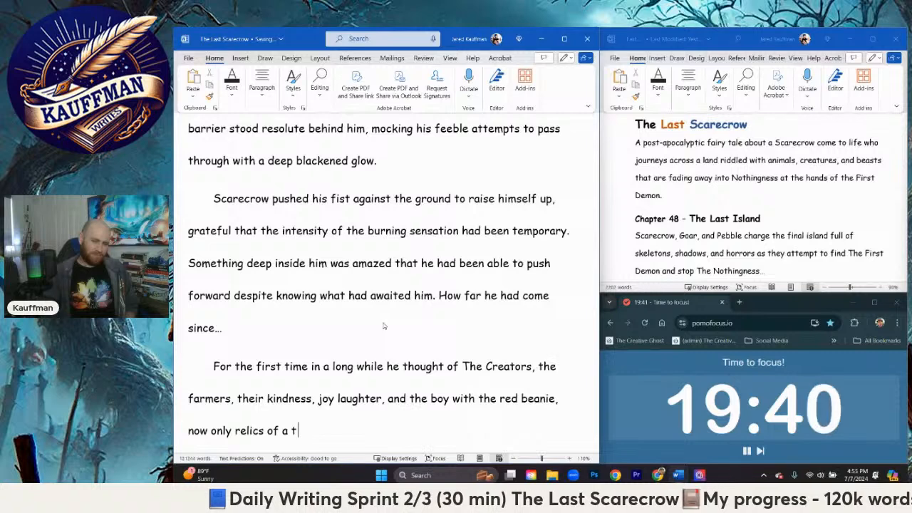
text(n era gone by.)
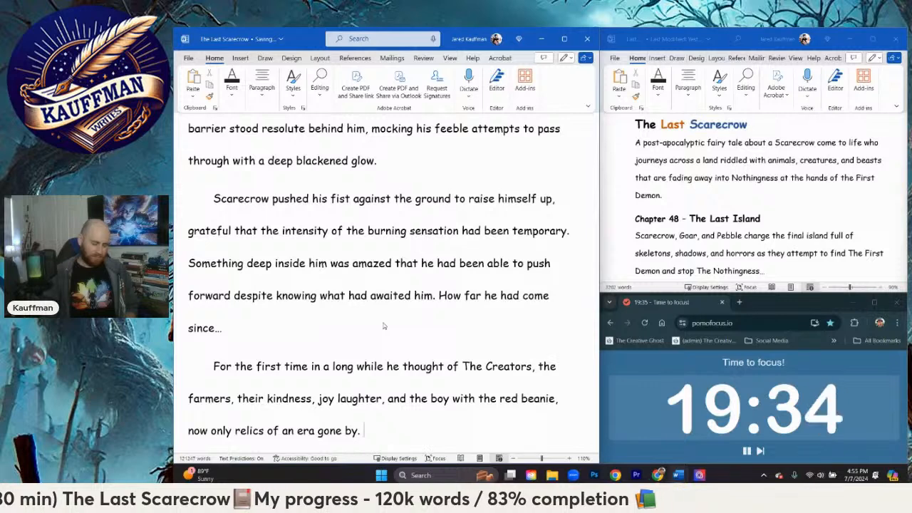
Step: Begin the next sentence of the paragraph with "The hate, anger, and rage that welled up inside"
text(The )
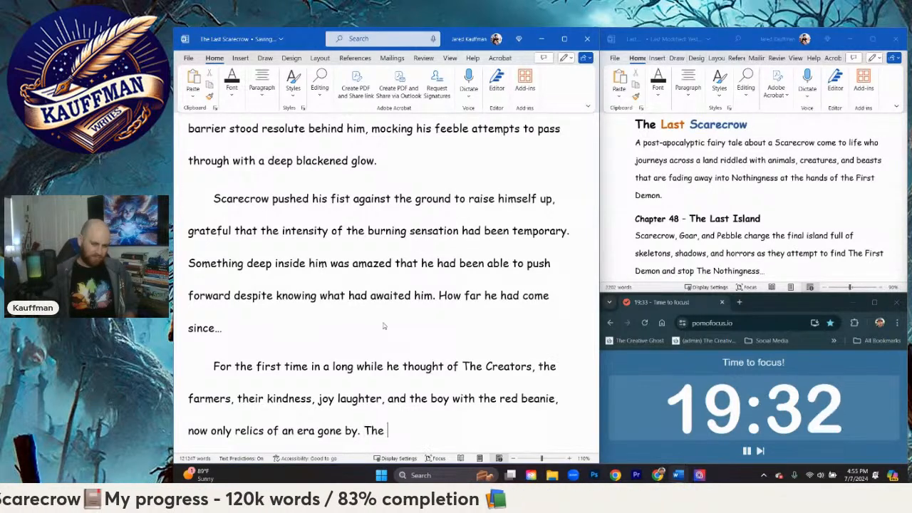
text(rage)
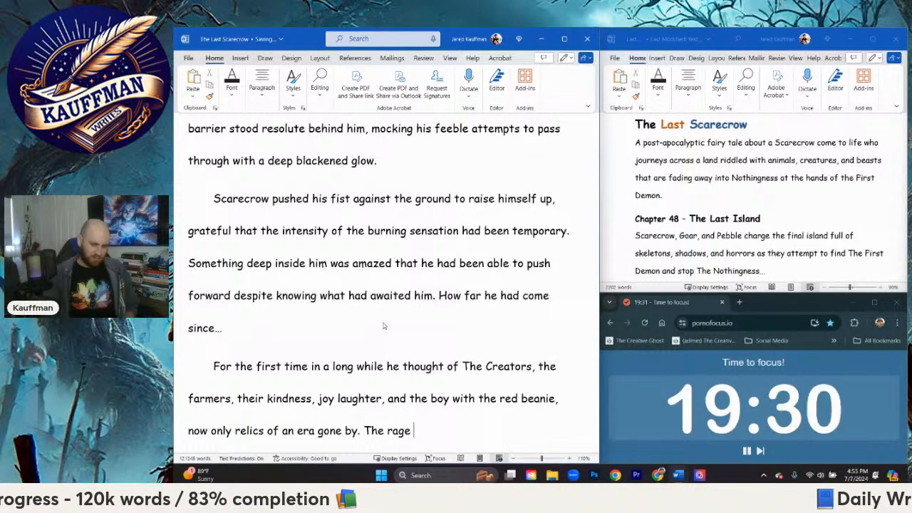
key(BackSpace)
key(BackSpace)
key(BackSpace)
key(BackSpace)
text(hate, an)
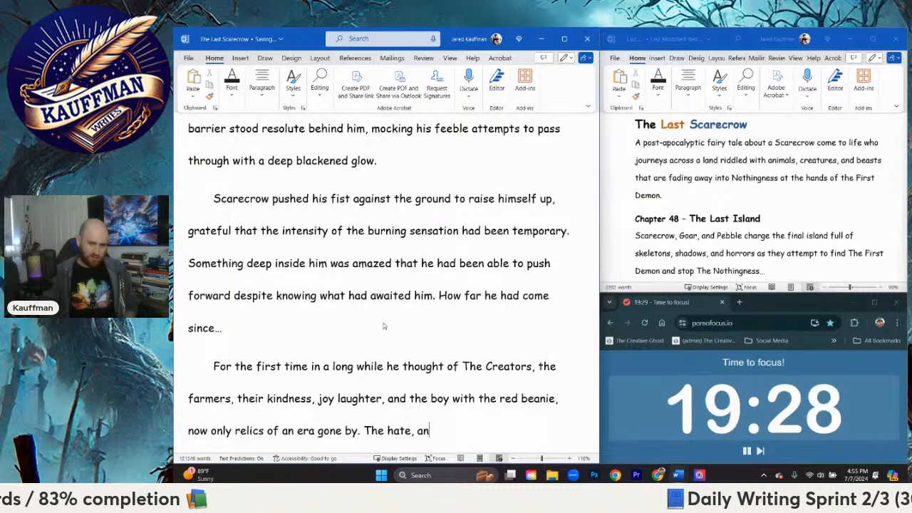
text(ger, and rage that we)
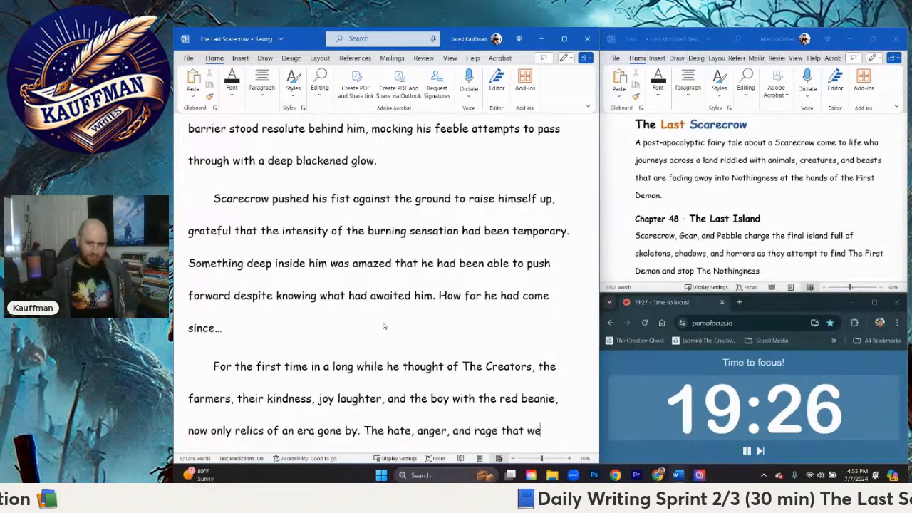
text(lled up insi)
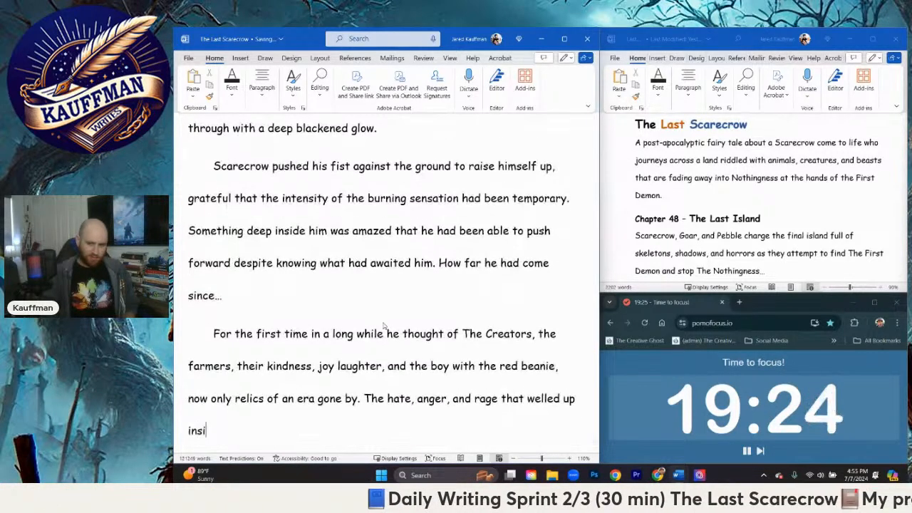
text(de at the thought)
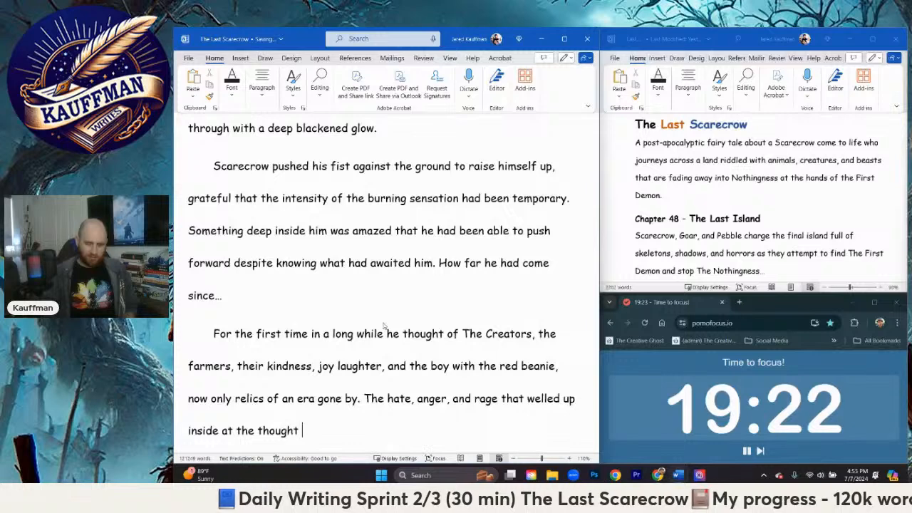
Step: Continue the sentence about Scarecrow's rage with "at the First Demon's deeds"
key(BackSpace)
key(BackSpace)
key(BackSpace)
key(BackSpace)
key(BackSpace)
key(BackSpace)
key(BackSpace)
key(BackSpace)
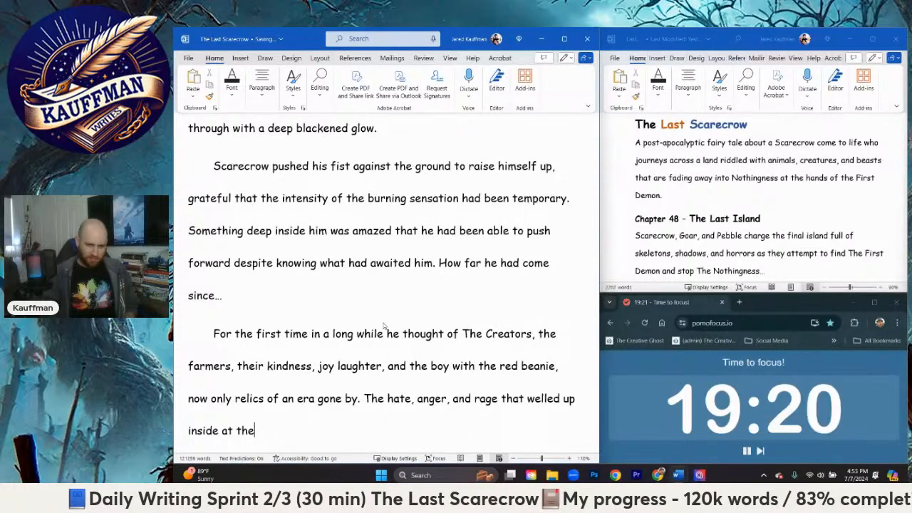
text(First Demon's de)
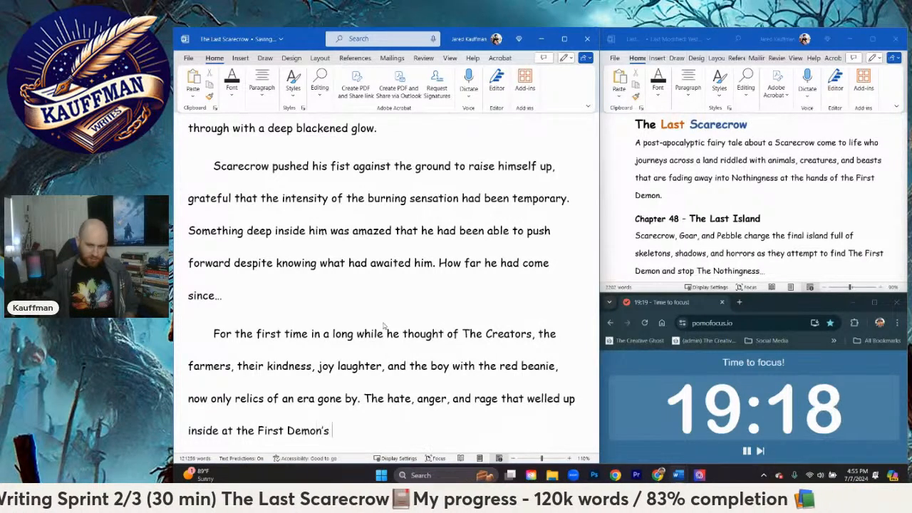
text(eds )
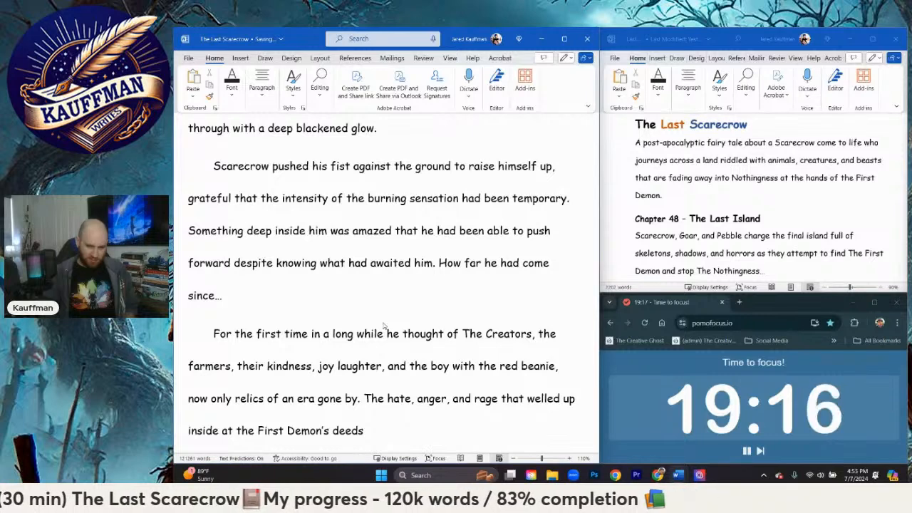
text(lit)
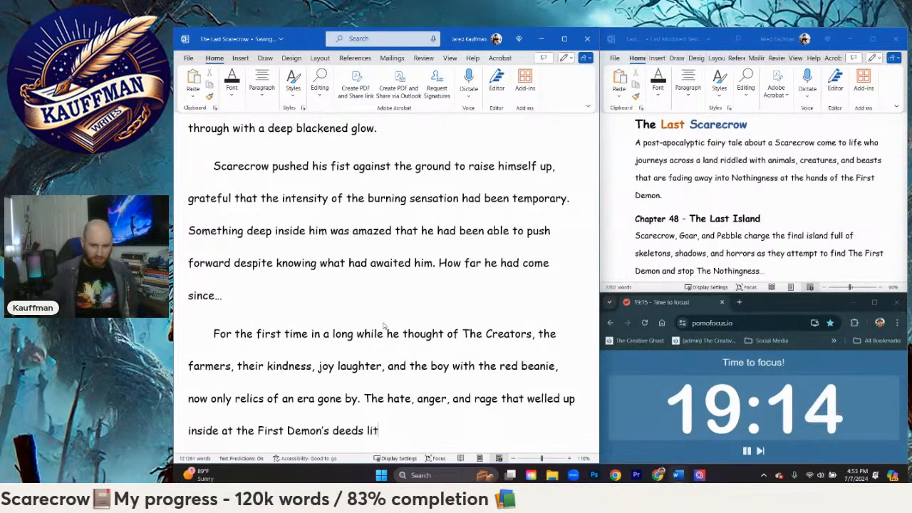
text( up every burst o)
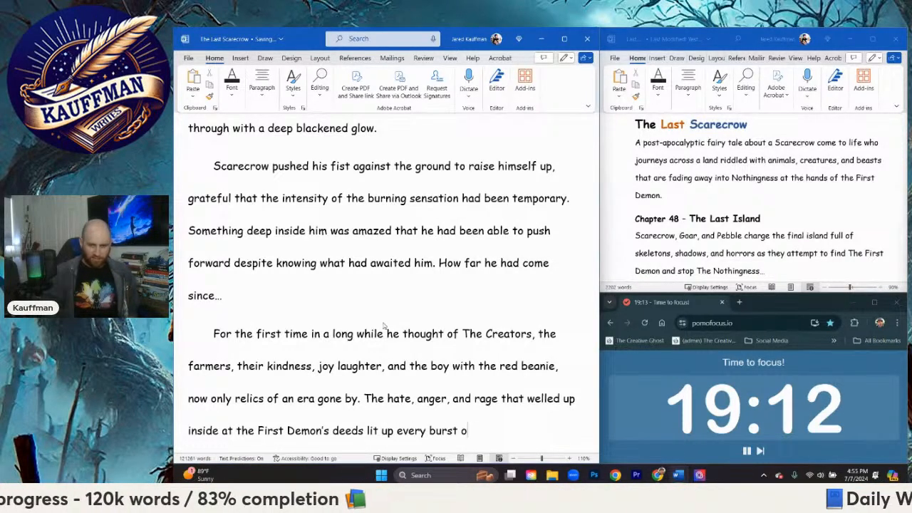
text(f adrenaline)
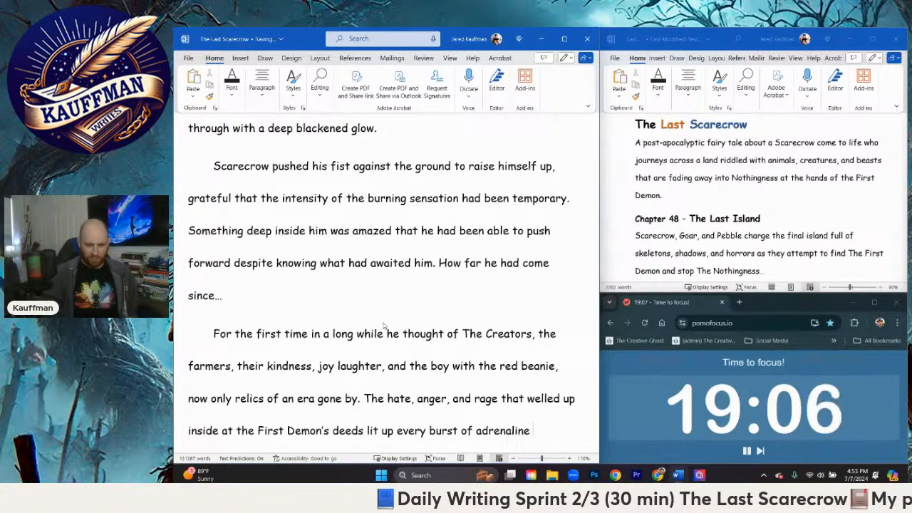
text( in his)
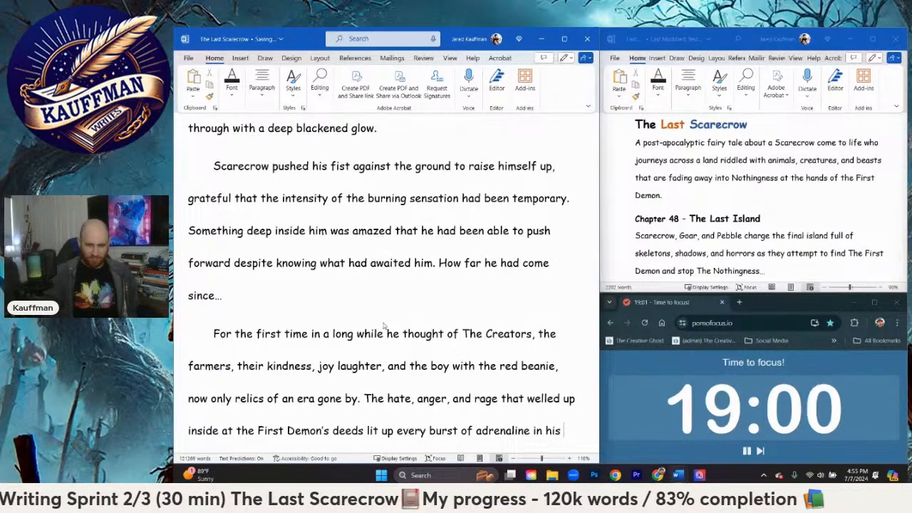
Step: Complete the rage sentence with "lit up every burst of adrenaline in each piece of straw of his being."
key(BackSpace)
key(BackSpace)
key(BackSpace)
text(each piec)
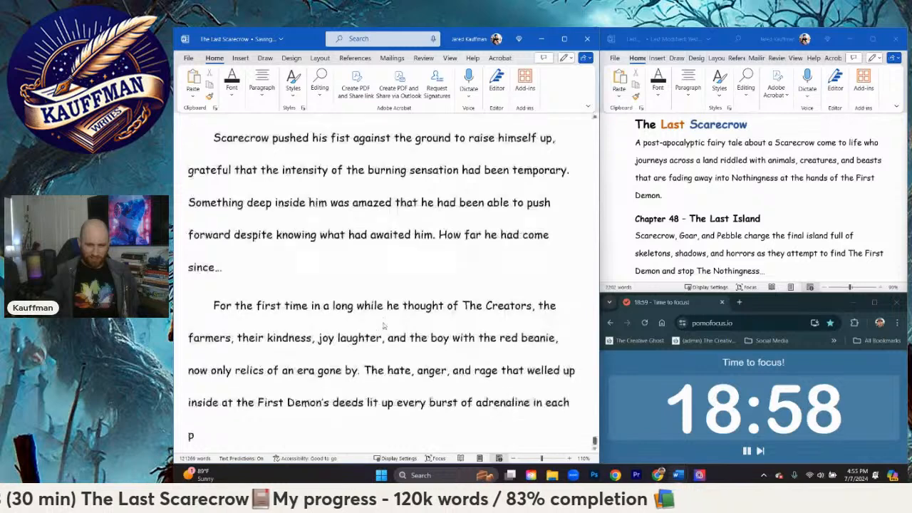
text(e of straw of)
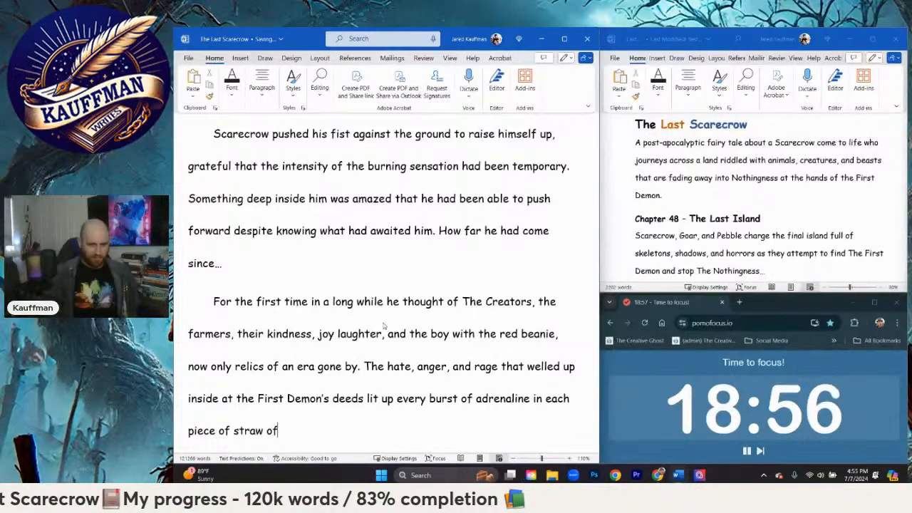
text( his being.)
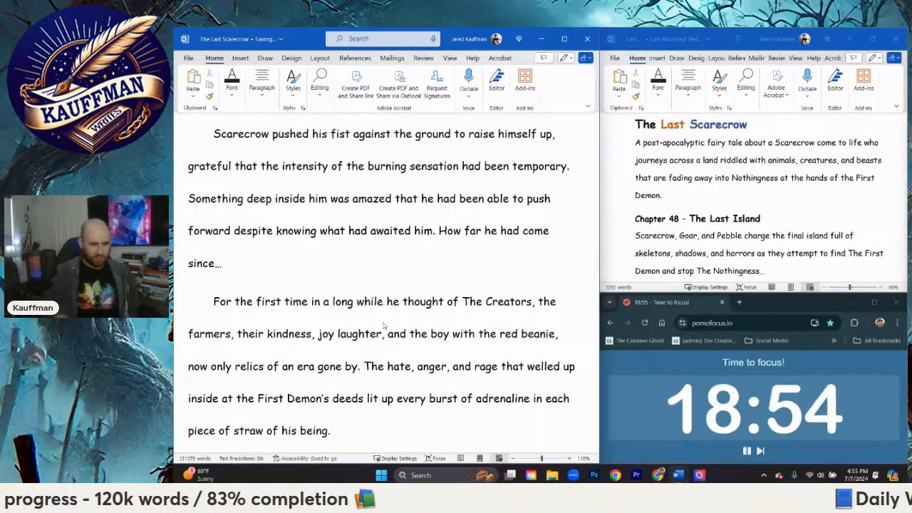
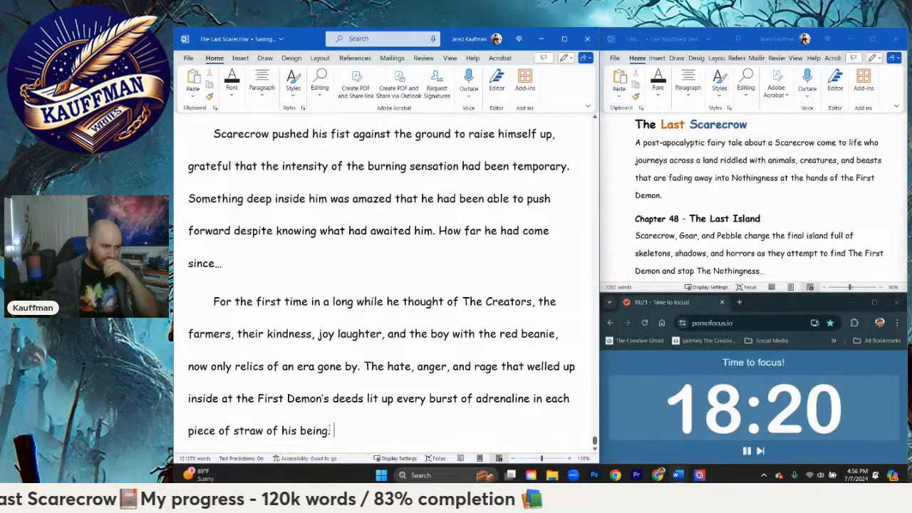
Step: End the rage sentence and start a new paragraph with Scarecrow's spoken line "I'm done running"
text(.)
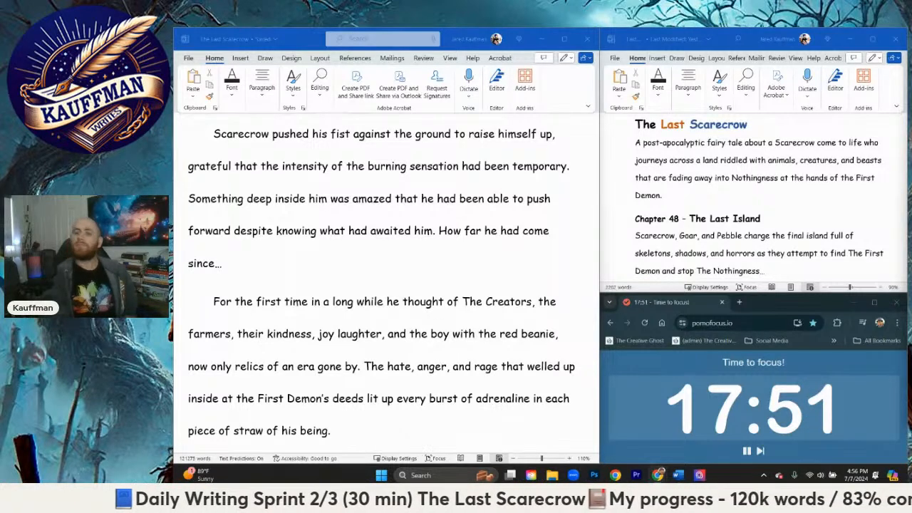
click(454, 424)
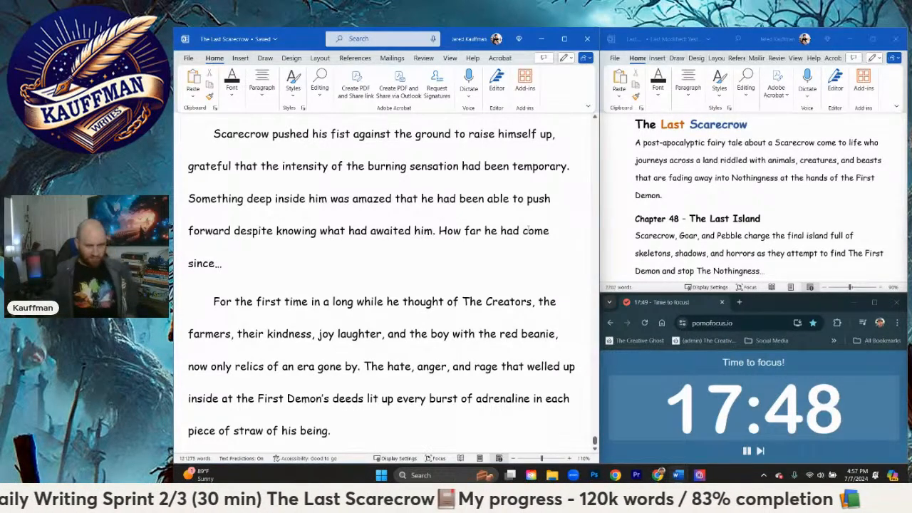
key(Return)
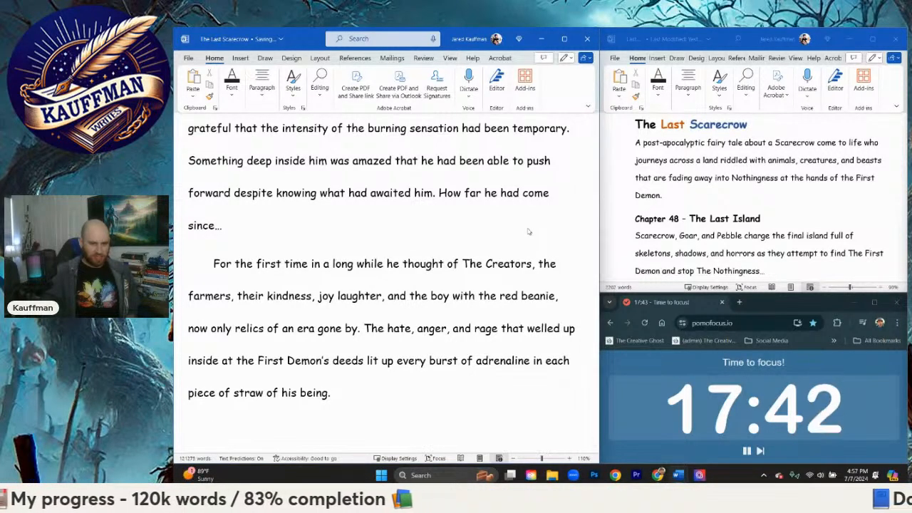
text(I'mdo)
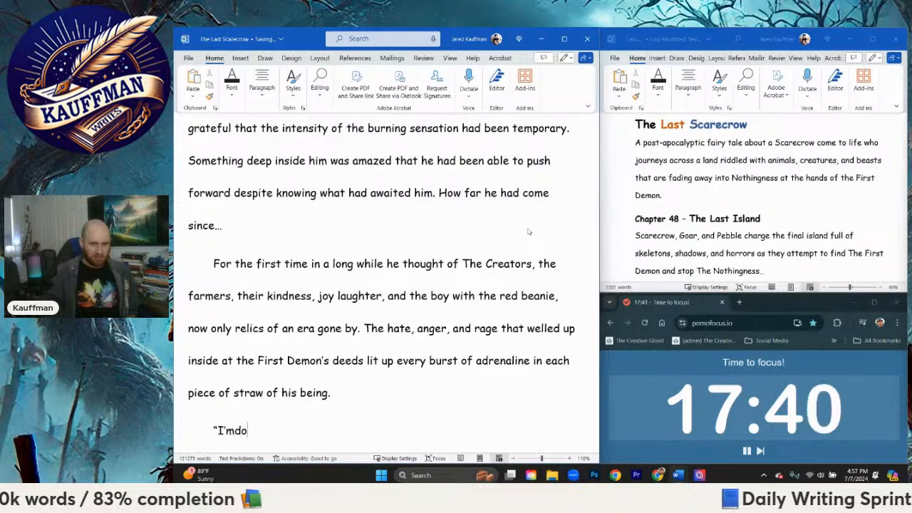
text( done run)
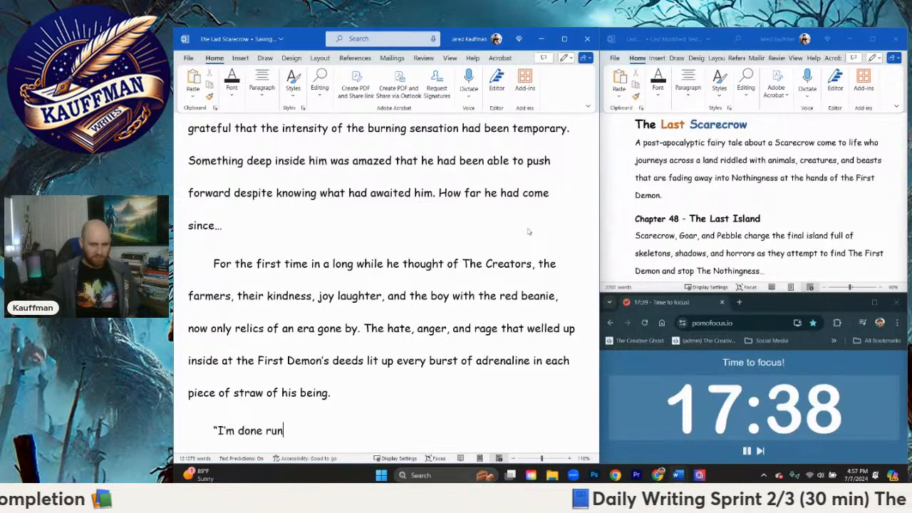
text(ning)
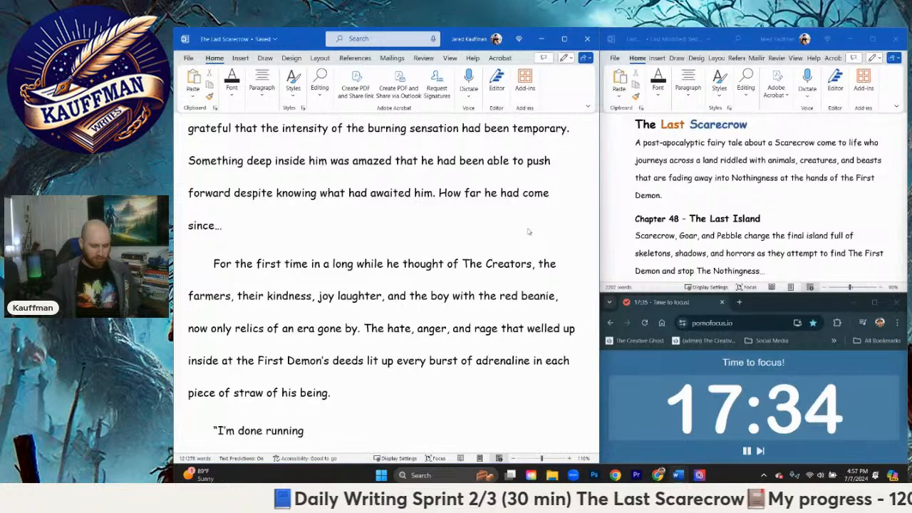
text(." Sc)
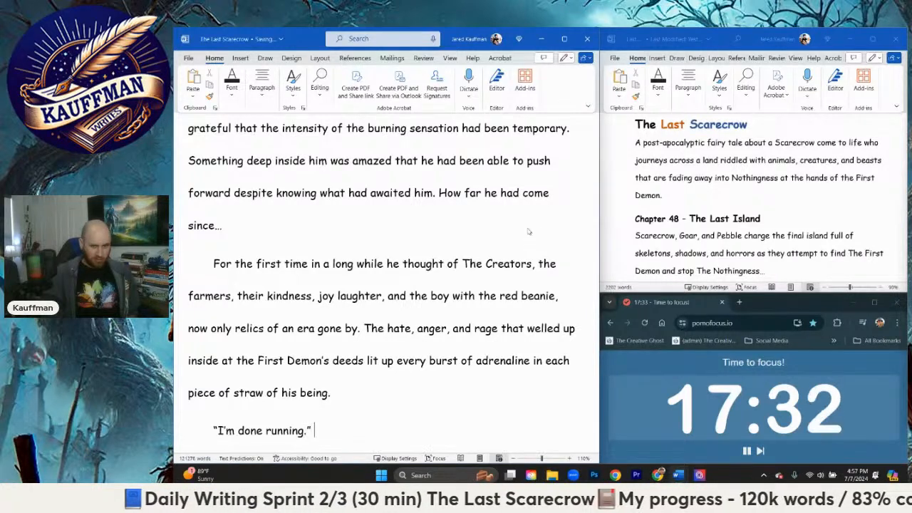
text(are)
key(BackSpace)
key(BackSpace)
key(BackSpace)
key(BackSpace)
key(BackSpace)
key(BackSpace)
key(BackSpace)
key(BackSpace)
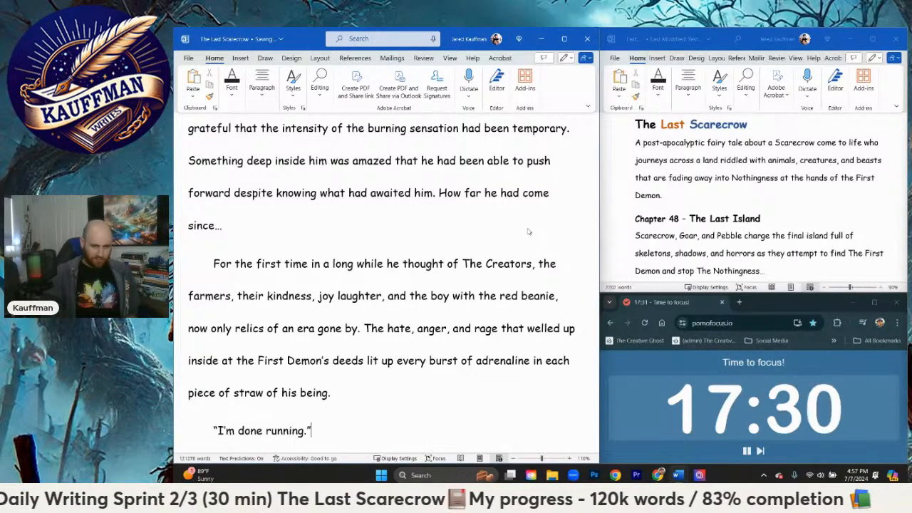
Step: Attach a comma to the spoken line and follow it with "Scarecrow pushed himself to his knees,"
text(," Scarecrow)
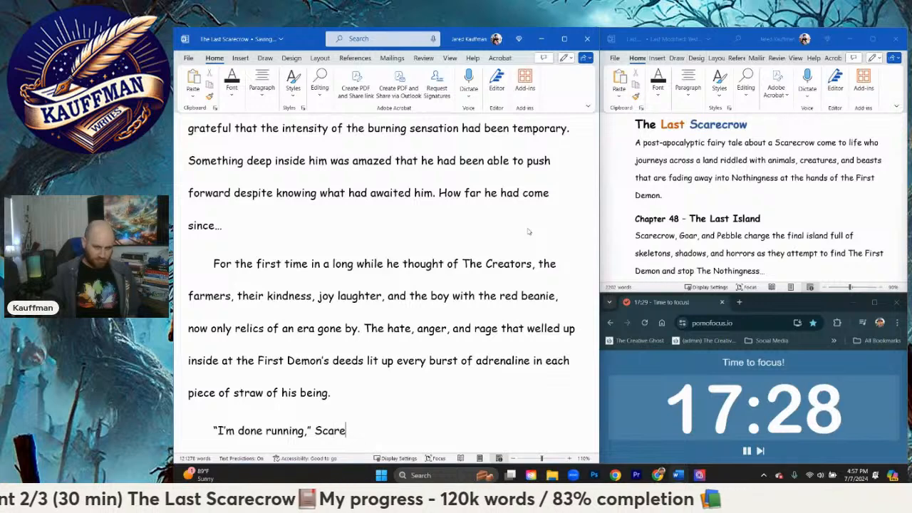
text( pushed himsel)
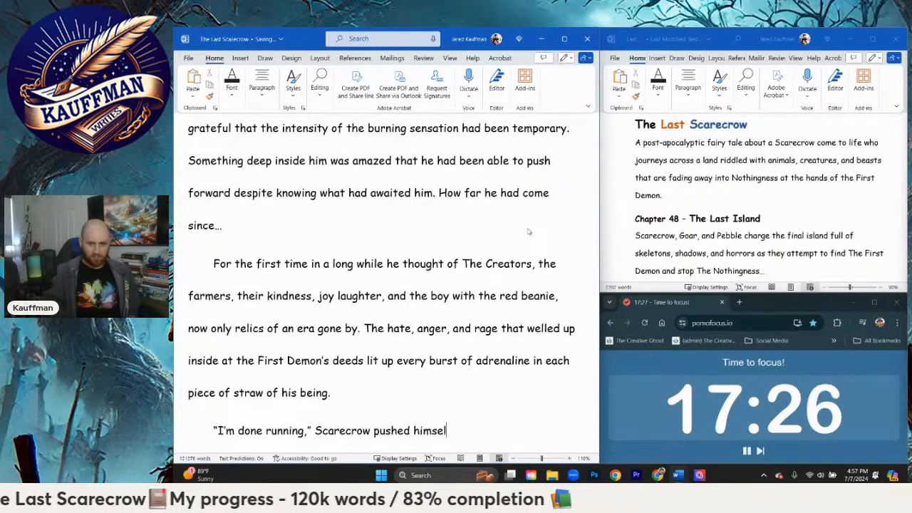
text(f to his)
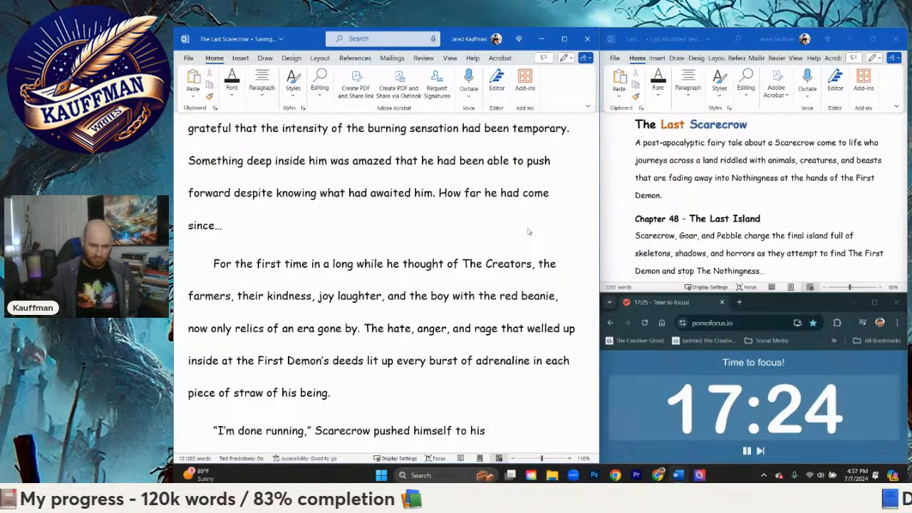
text( knees,)
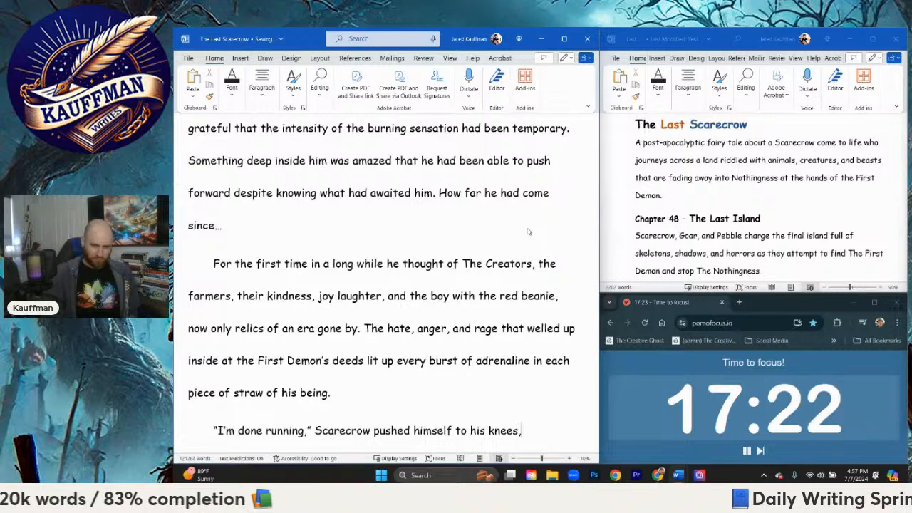
text( "I'm done bei)
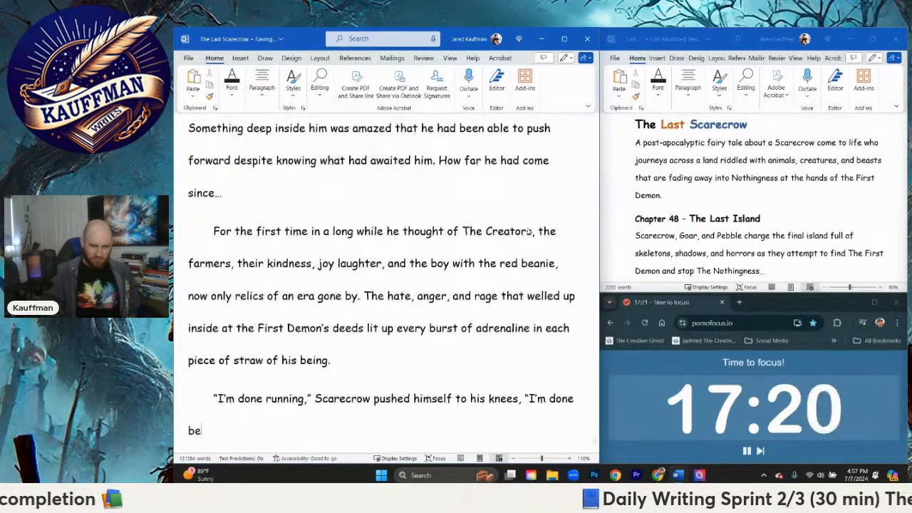
text(ng av)
text(raid)
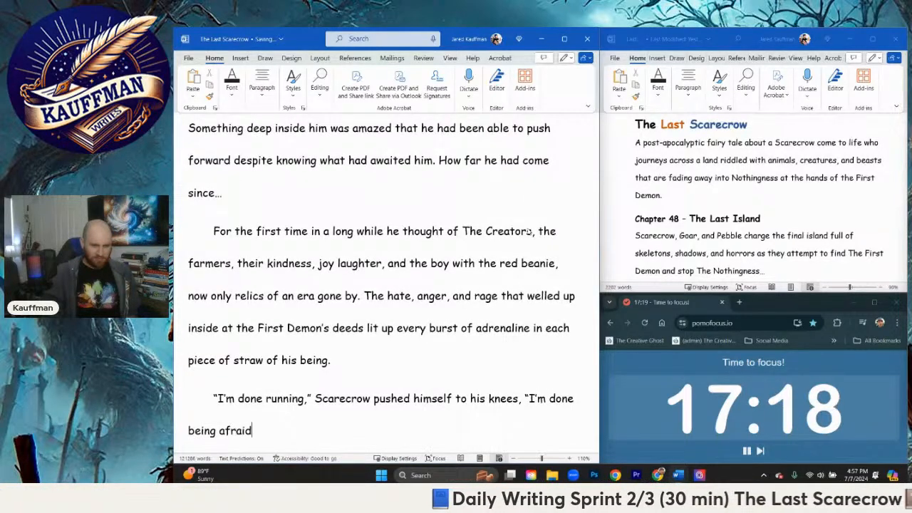
text(," )
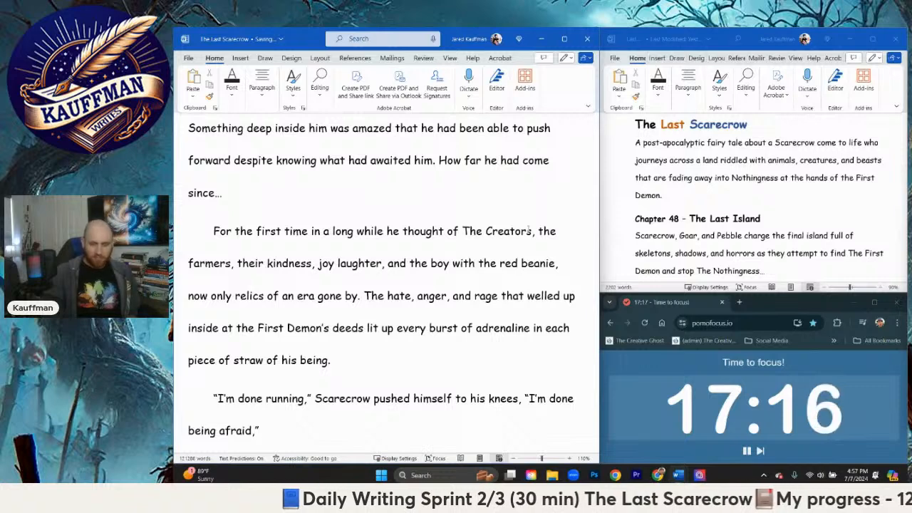
text(he raise)
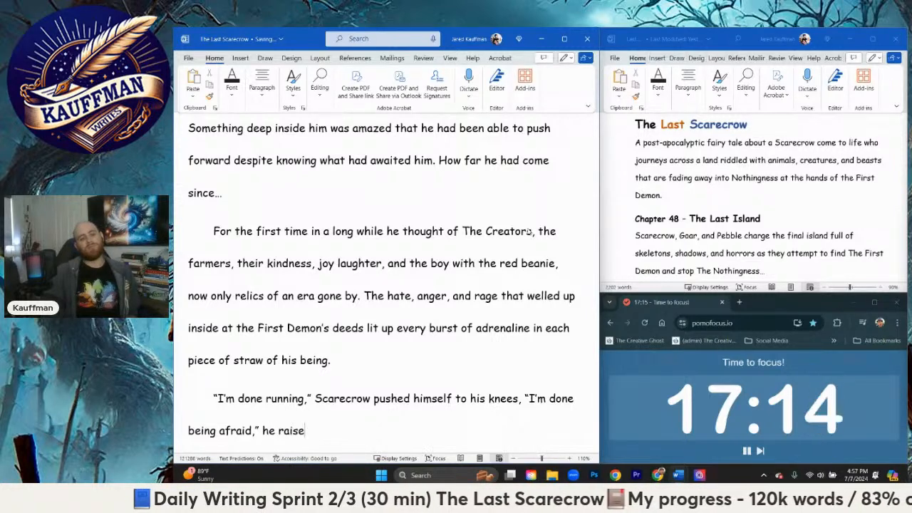
Step: Follow the second spoken line with "raising up to his feet," and open a third quotation with "I'm done"
key(BackSpace)
key(BackSpace)
key(BackSpace)
key(BackSpace)
key(BackSpace)
key(BackSpace)
key(BackSpace)
key(BackSpace)
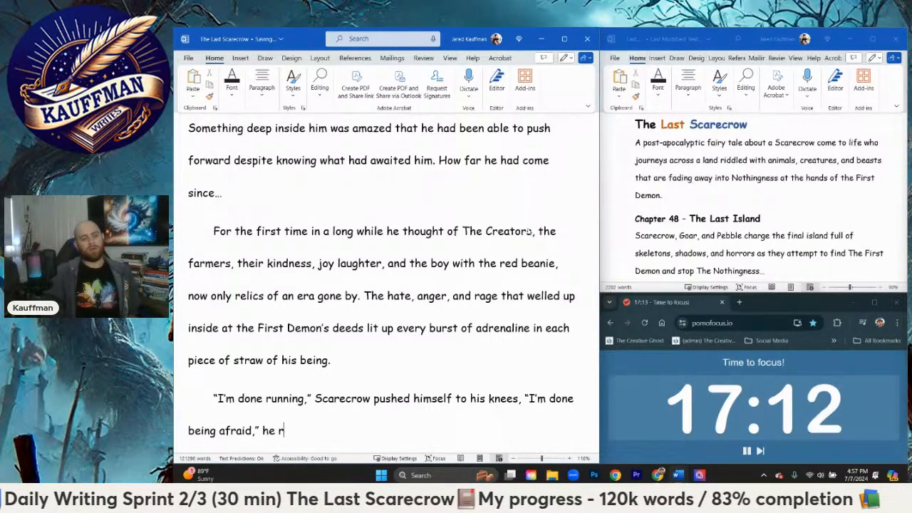
key(BackSpace)
key(BackSpace)
text(raisi)
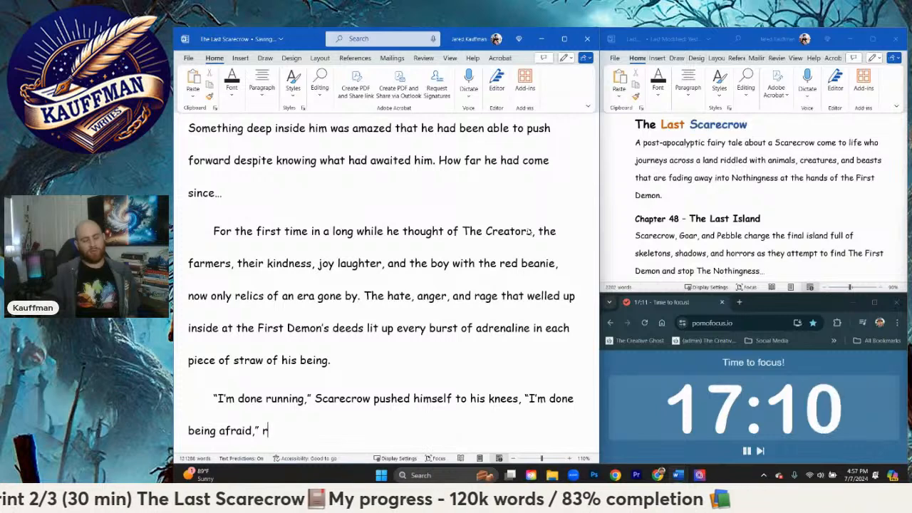
text(ng up)
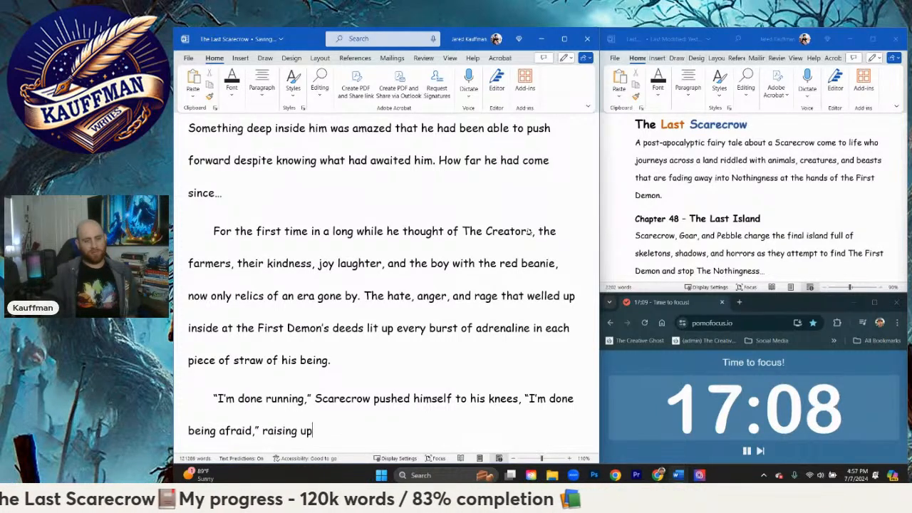
text( to his feet)
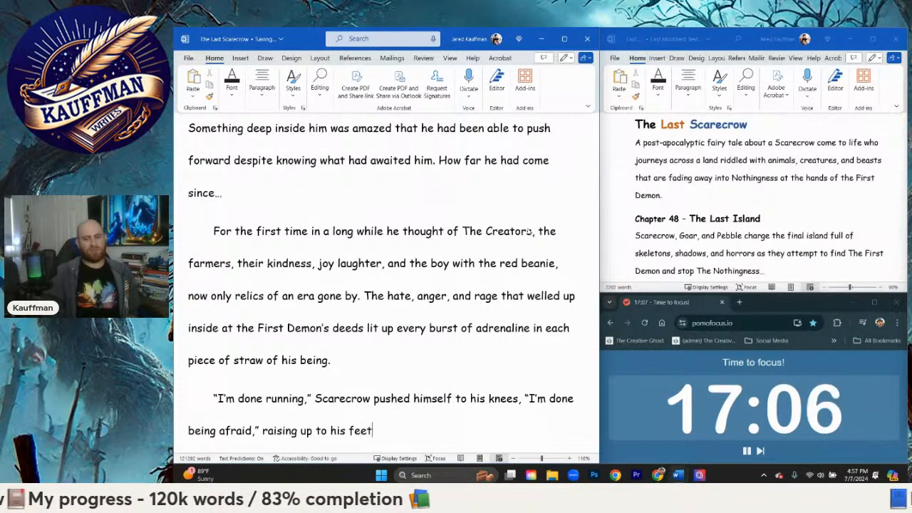
text(, “I’m done )
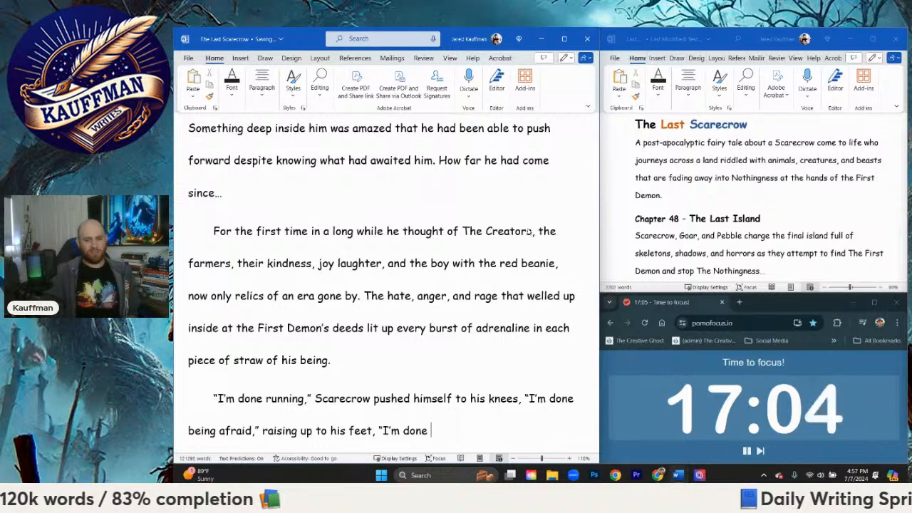
text(losing )
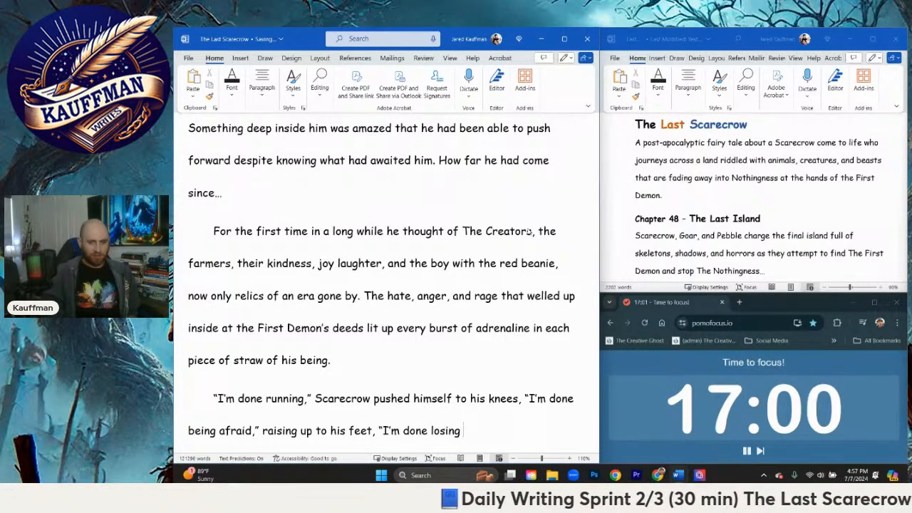
text(e)
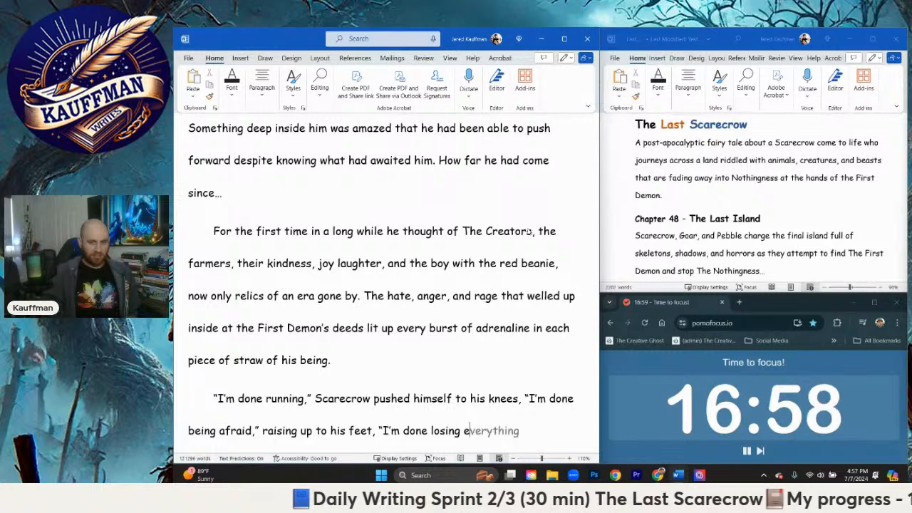
text(verything)
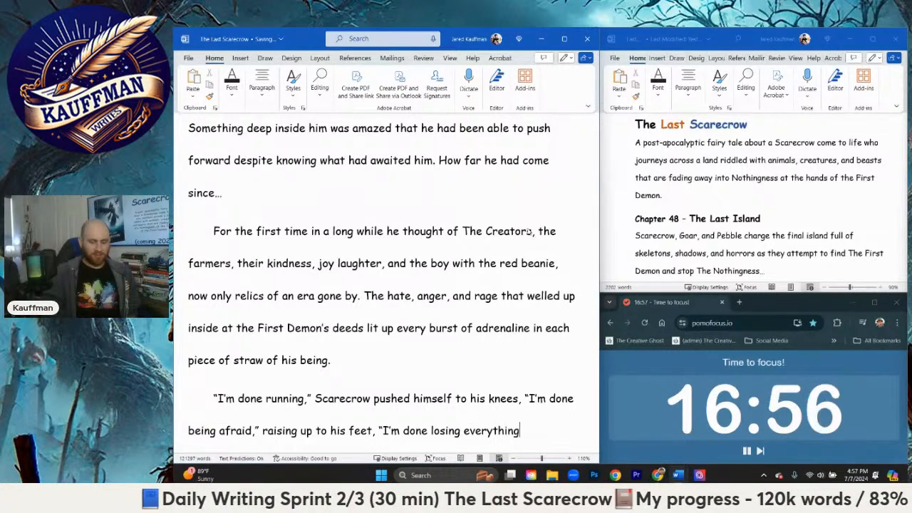
text(!")
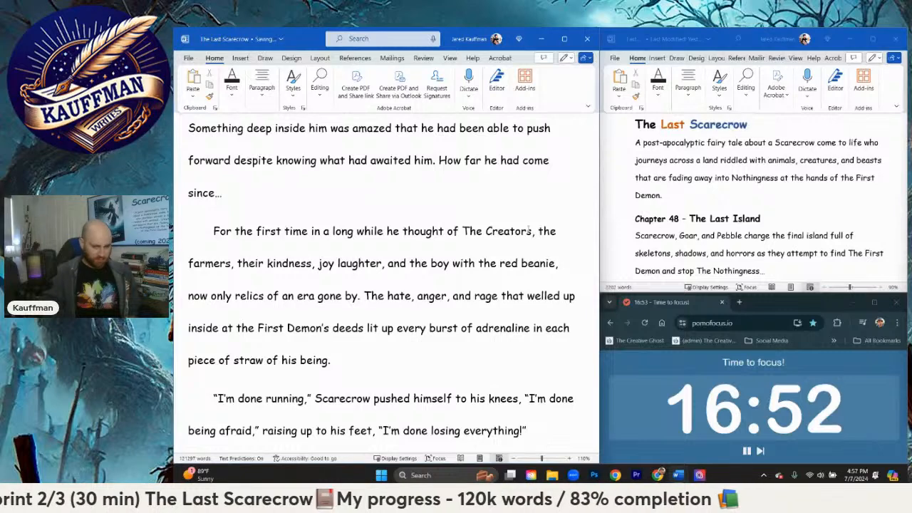
text( He )
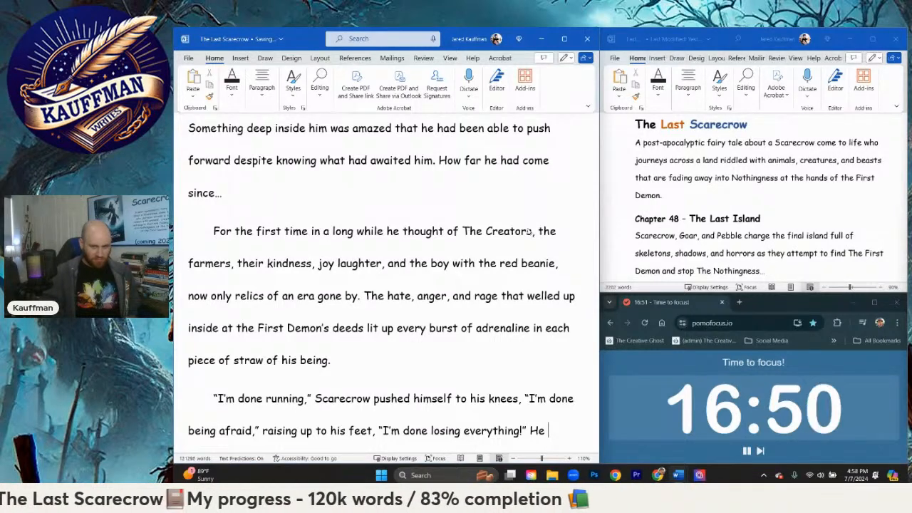
text(stood on)
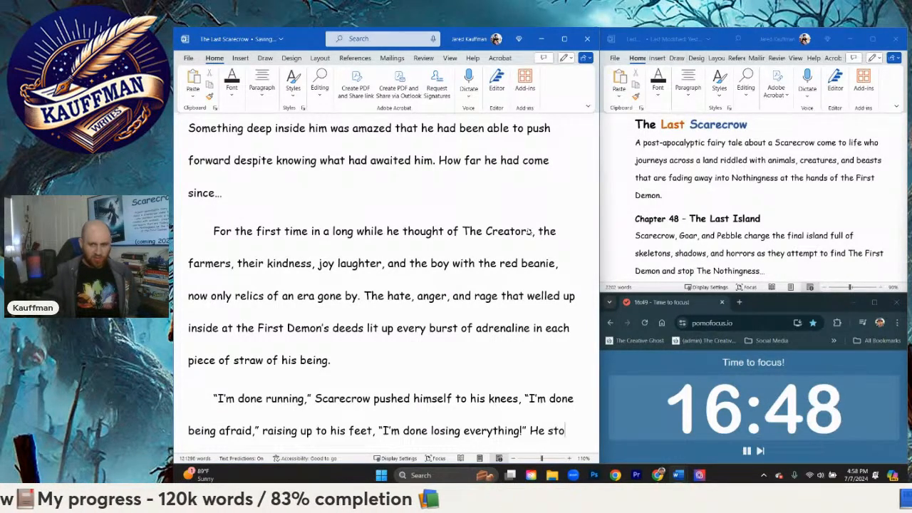
Step: Begin the next narrative sentence after the dialogue with "He stood at full stance"
key(BackSpace)
key(BackSpace)
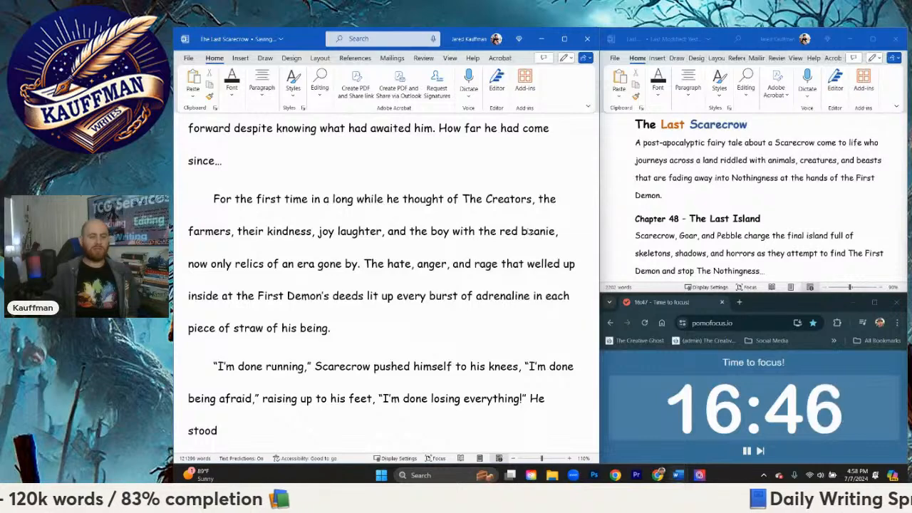
text(to)
key(BackSpace)
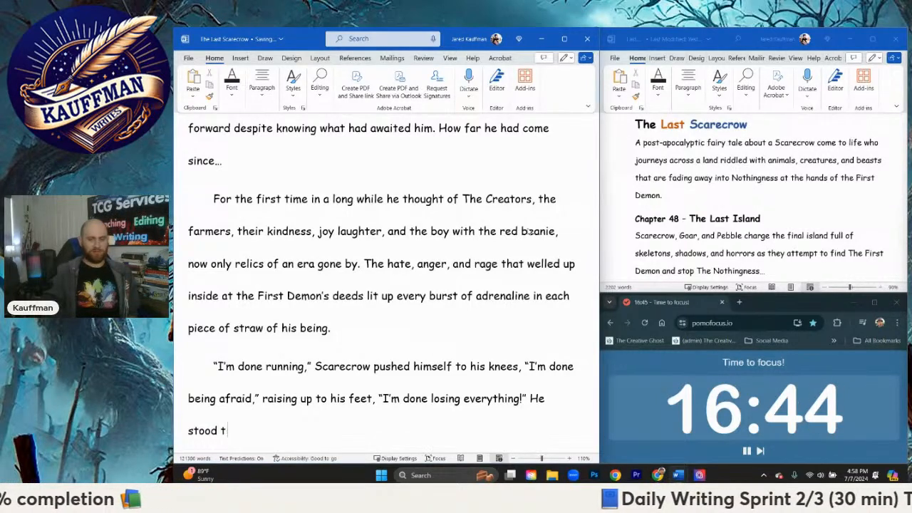
text(t full)
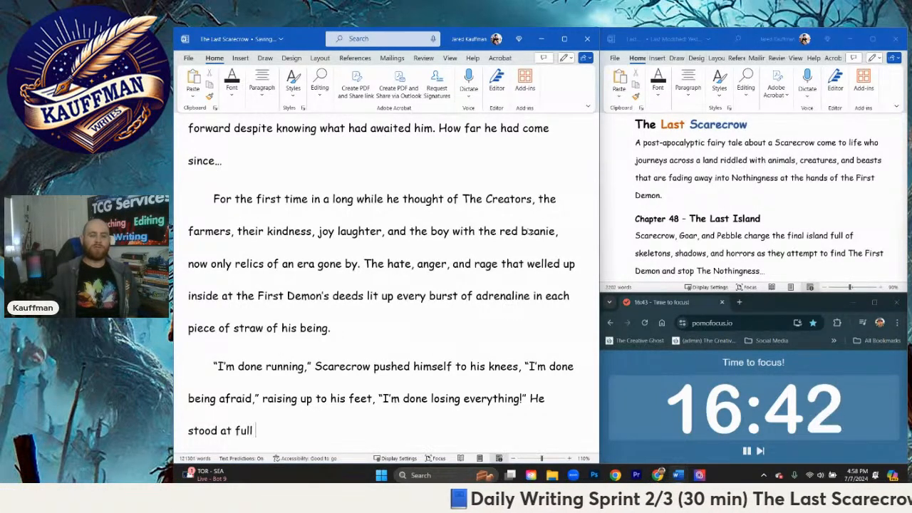
text( sta)
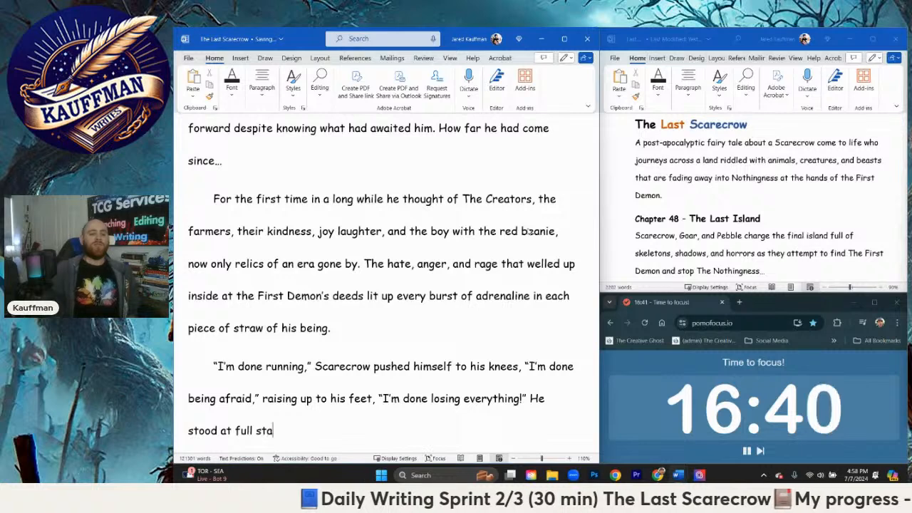
text(nce, )
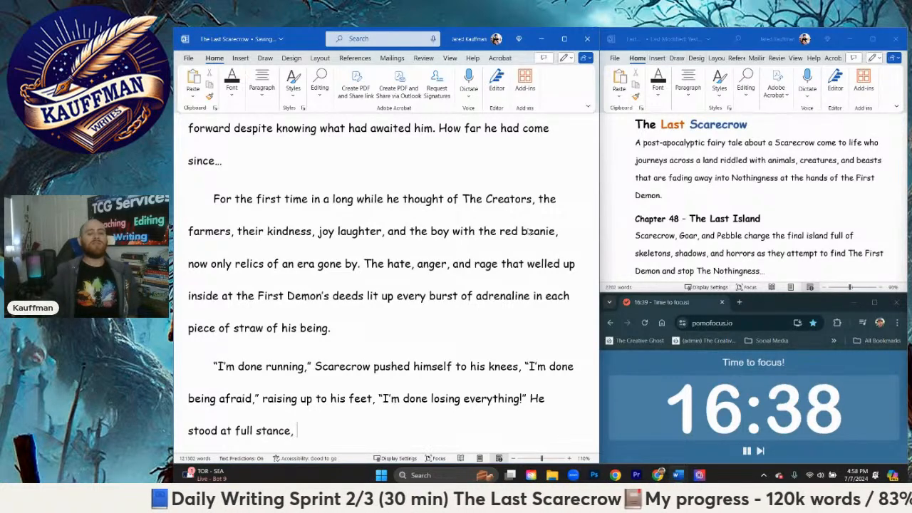
text(g)
Step: Continue the sentence after "He stood at full stance" without a comma, adding "glaring up at the"
key(BackSpace)
key(BackSpace)
key(BackSpace)
text(glari)
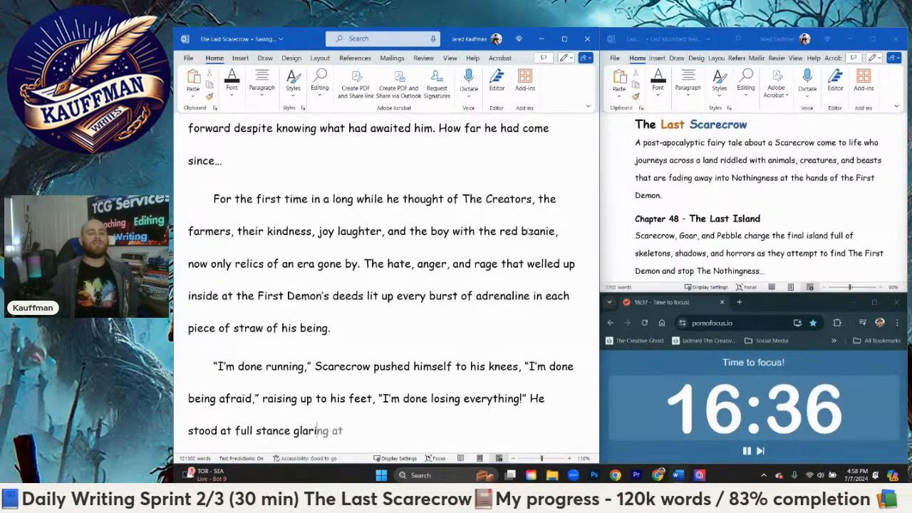
text(ng up at th)
text(e )
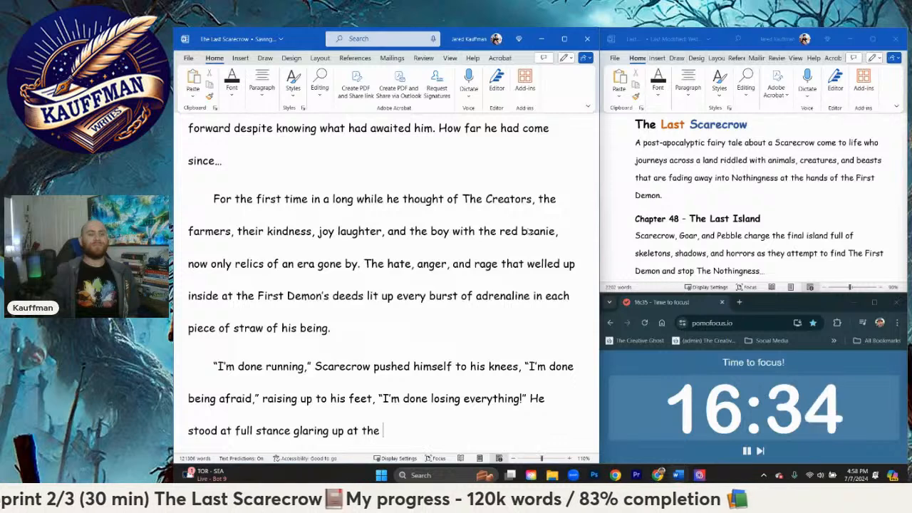
text(tall )
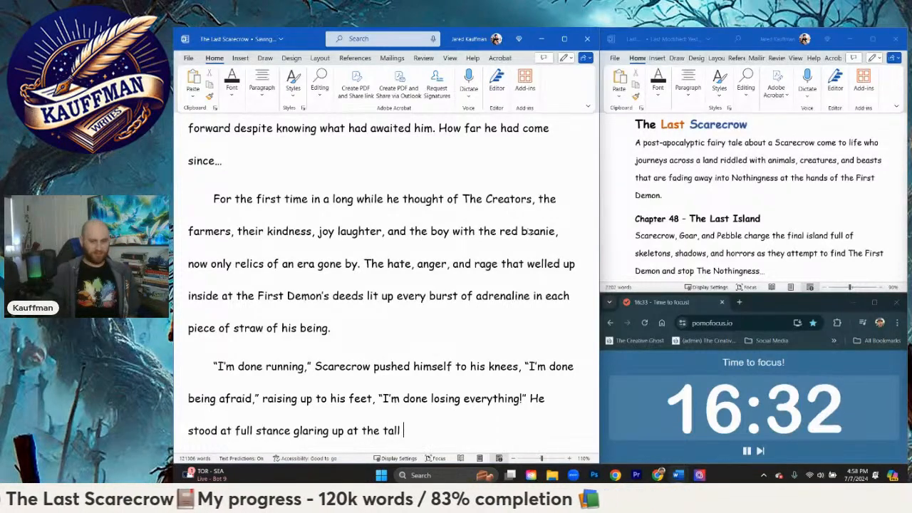
text(d)
text(ama)
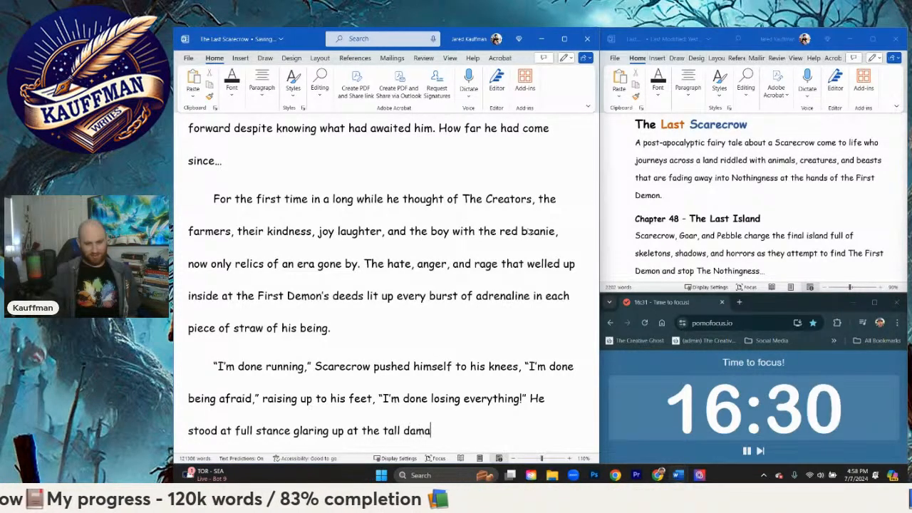
text(ged skyscr)
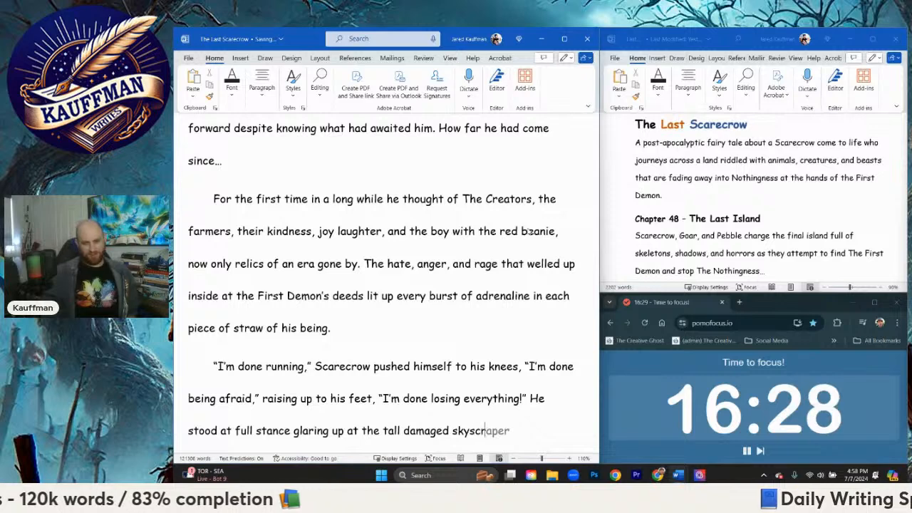
text(aper on the last)
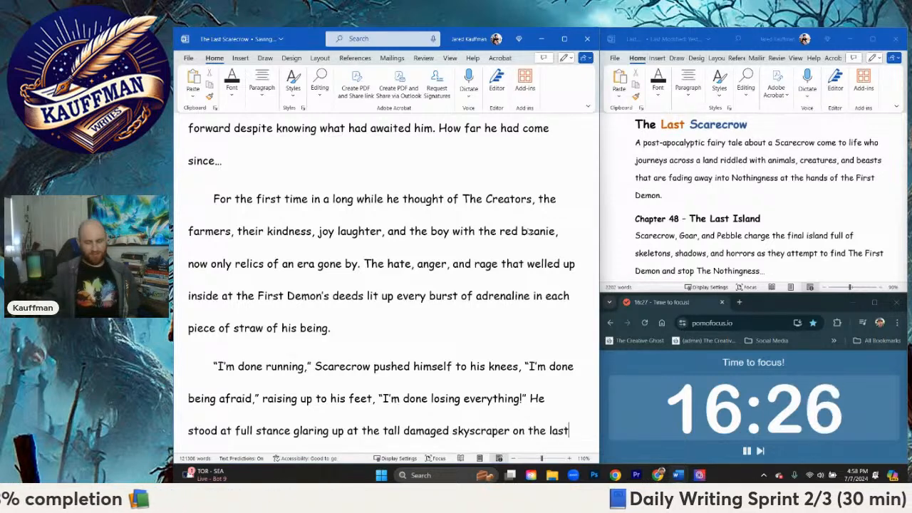
text( hil)
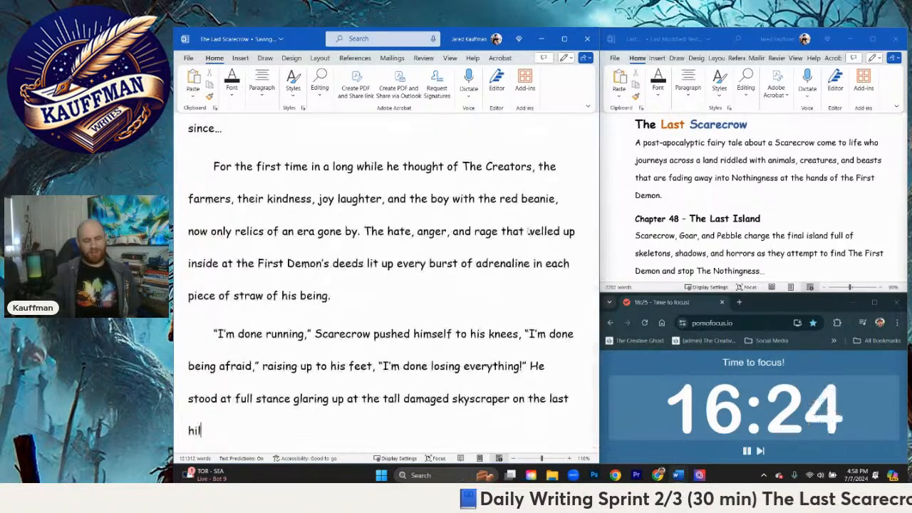
text(l before him)
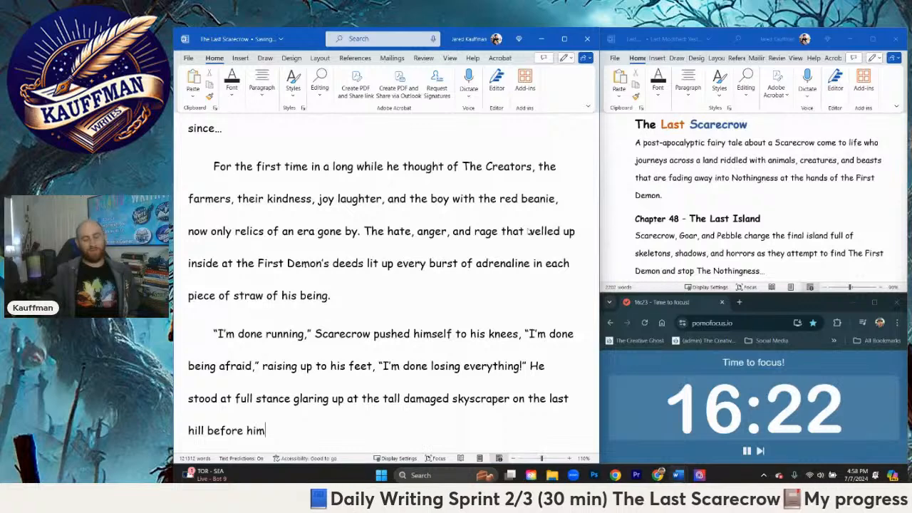
text(. The b)
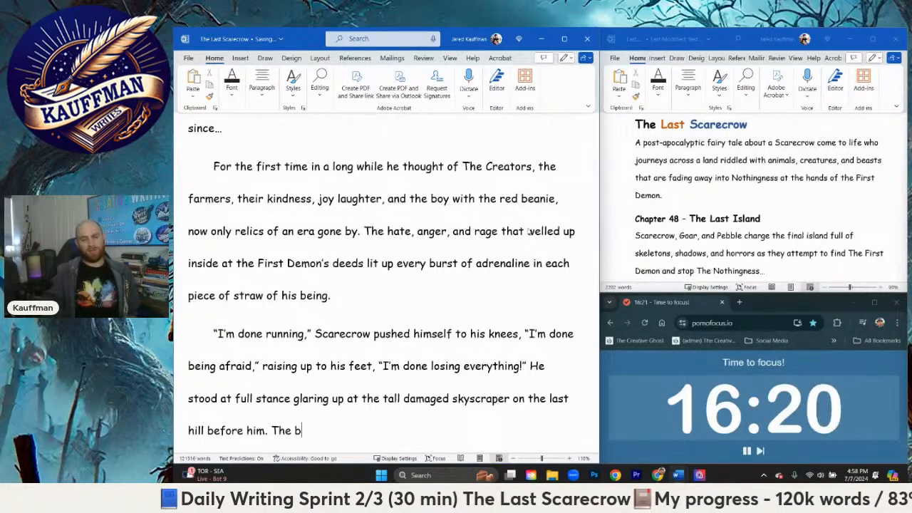
text(bui)
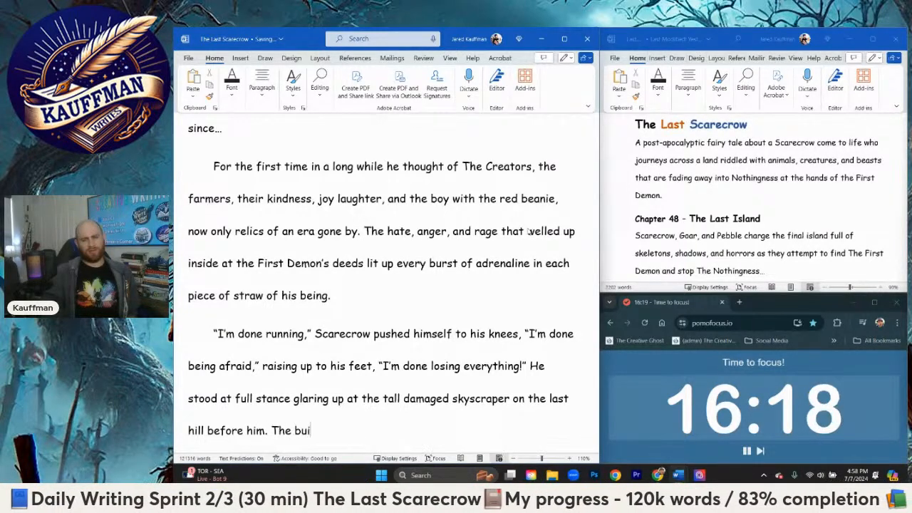
text(lding from Creat)
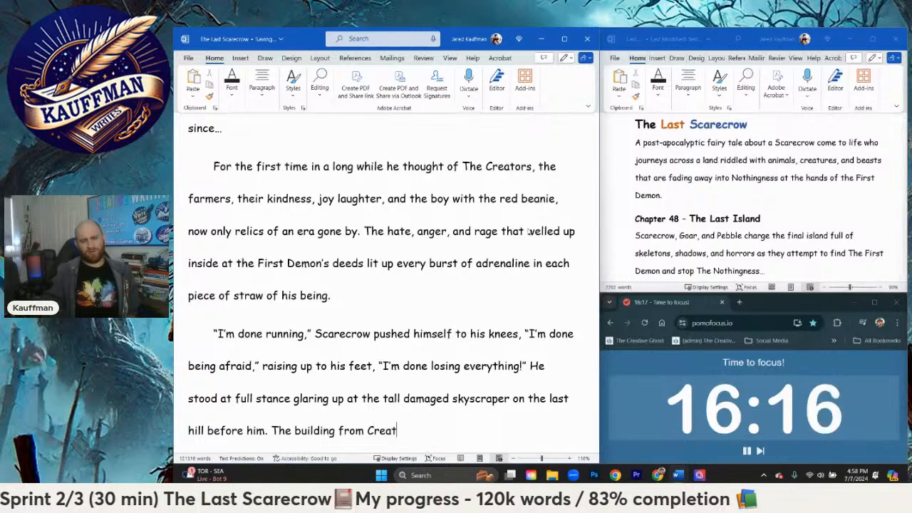
text(or's past rose up)
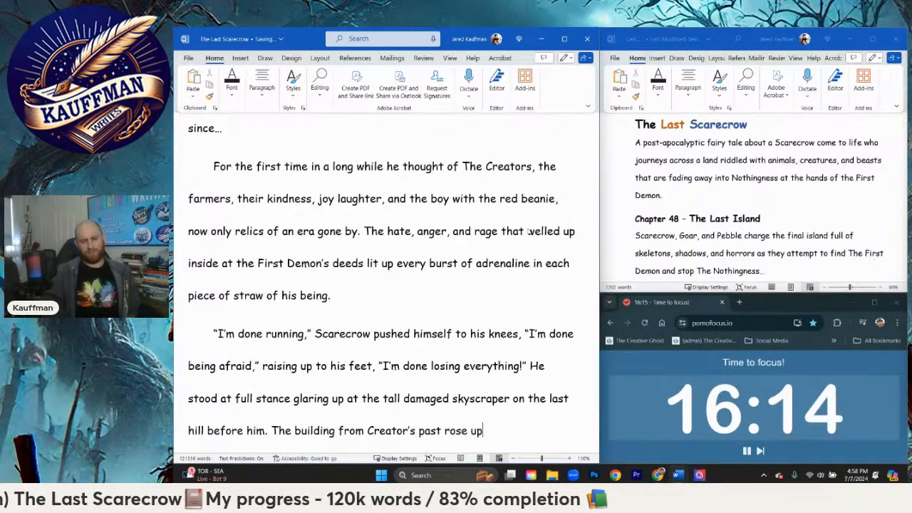
text(far beyon)
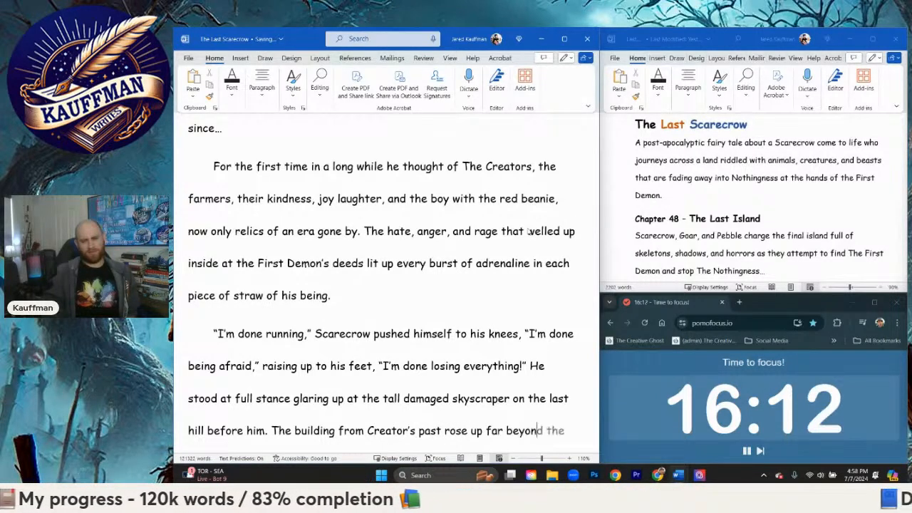
Step: End the stance sentence and write "The building from Creator's past rose up far beyond the clouds" in the same paragraph
key(Tab)
text(clouds)
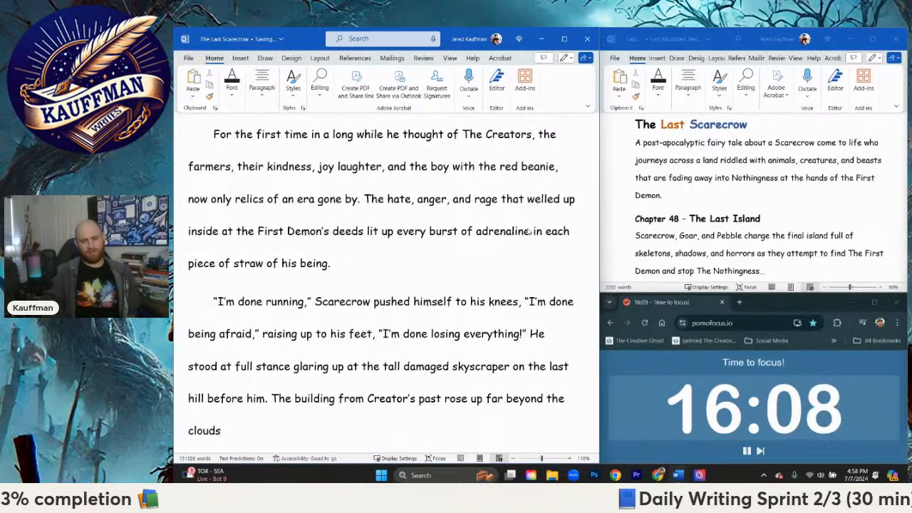
text(, r)
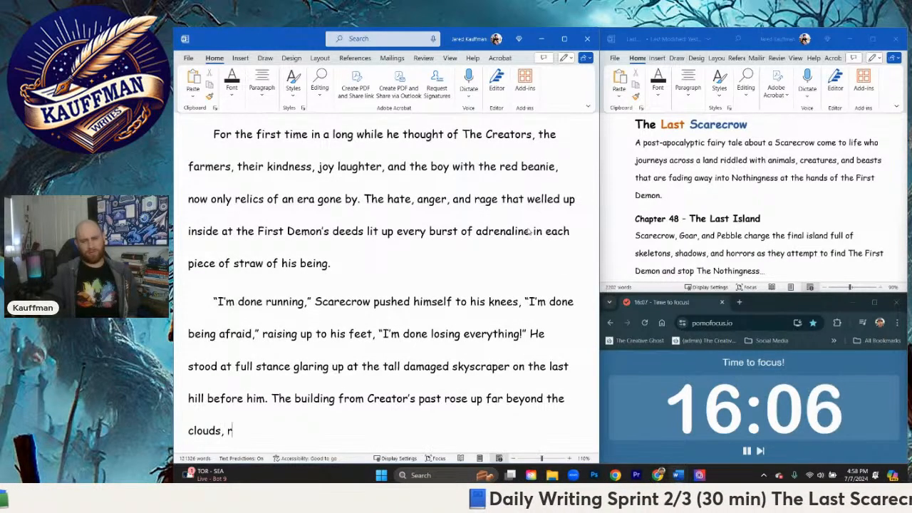
text(eminding him even of)
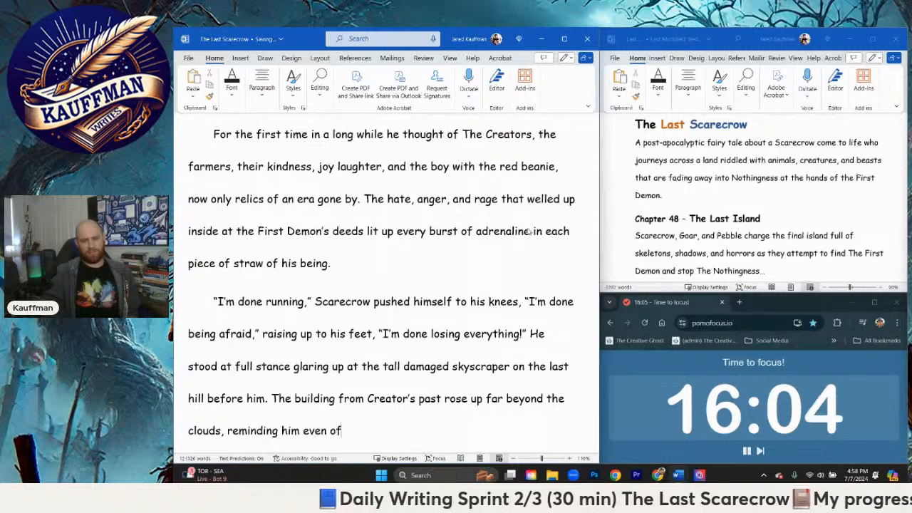
text( the Red )
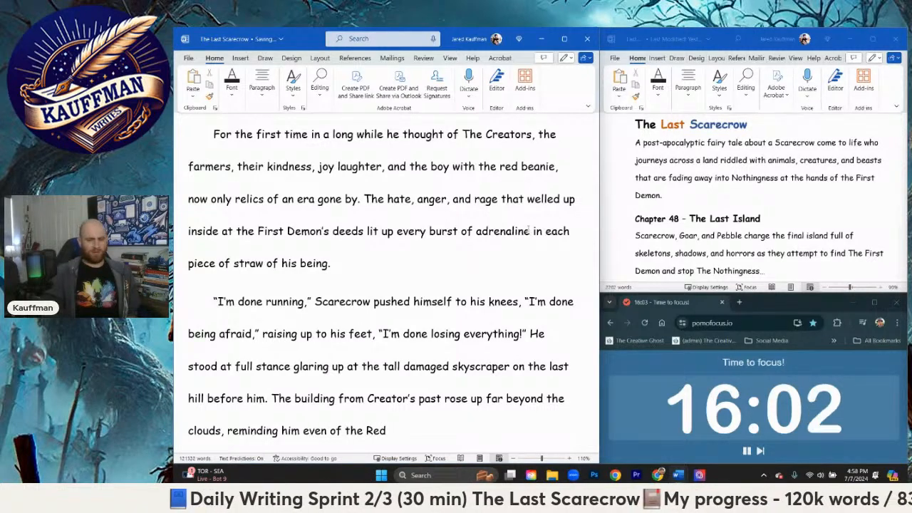
text(Building from th)
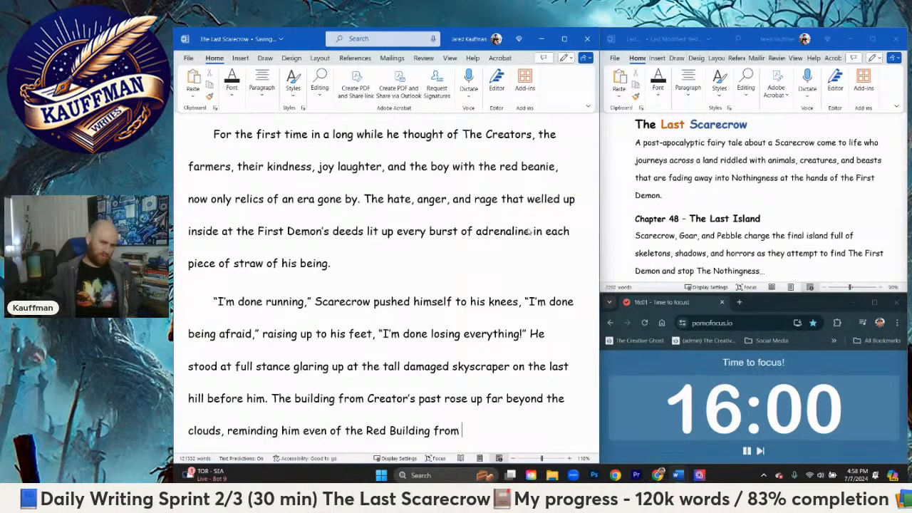
Step: Finish the building sentence with ", reminding him even of the Red Building from New City."
key(BackSpace)
key(BackSpace)
text(New City. )
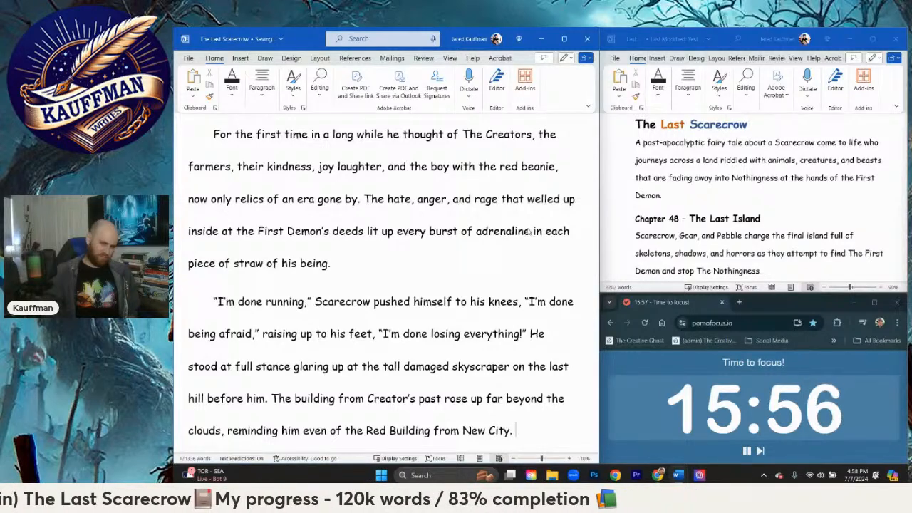
text(The s)
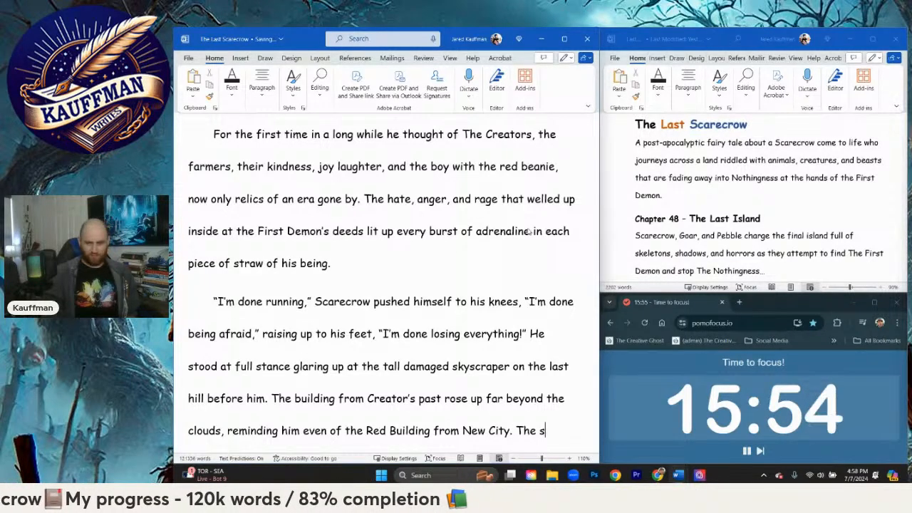
text(tairs leading )
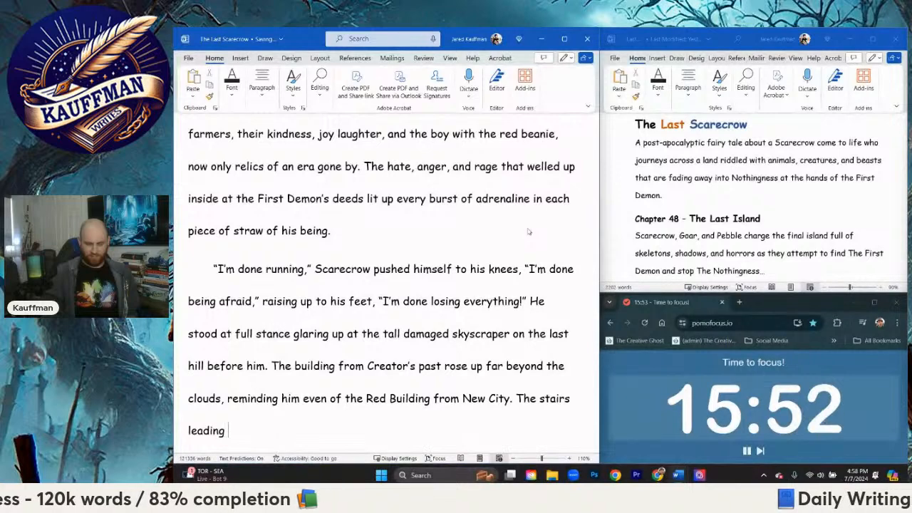
text(up)
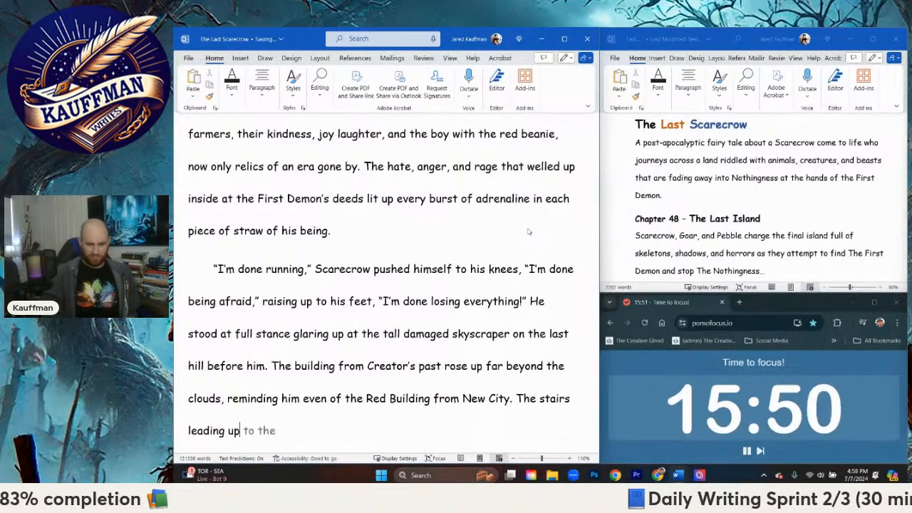
text( to)
Step: Begin a new sentence in the same paragraph with "The stairs leading up to a"
key(BackSpace)
key(BackSpace)
key(BackSpace)
key(BackSpace)
key(BackSpace)
key(BackSpace)
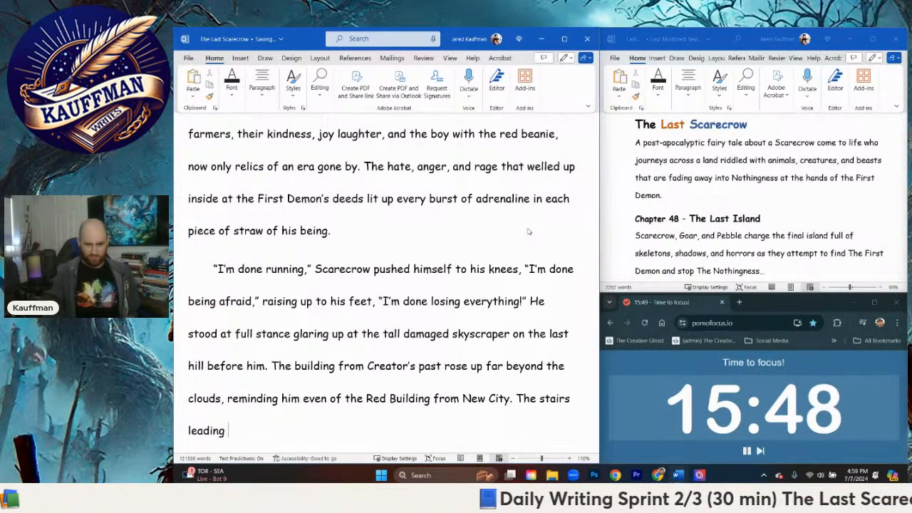
text(up to a torn through)
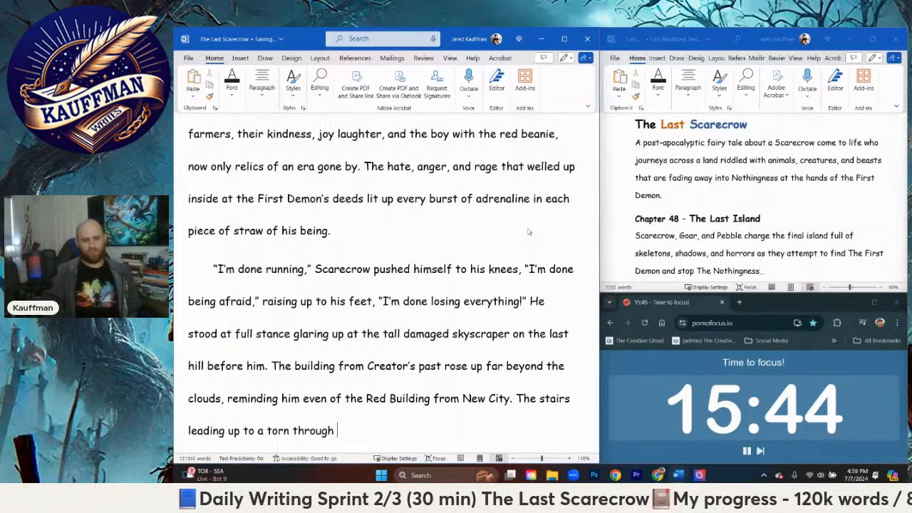
key(BackSpace)
key(BackSpace)
key(BackSpace)
key(BackSpace)
key(BackSpace)
key(BackSpace)
key(BackSpace)
key(BackSpace)
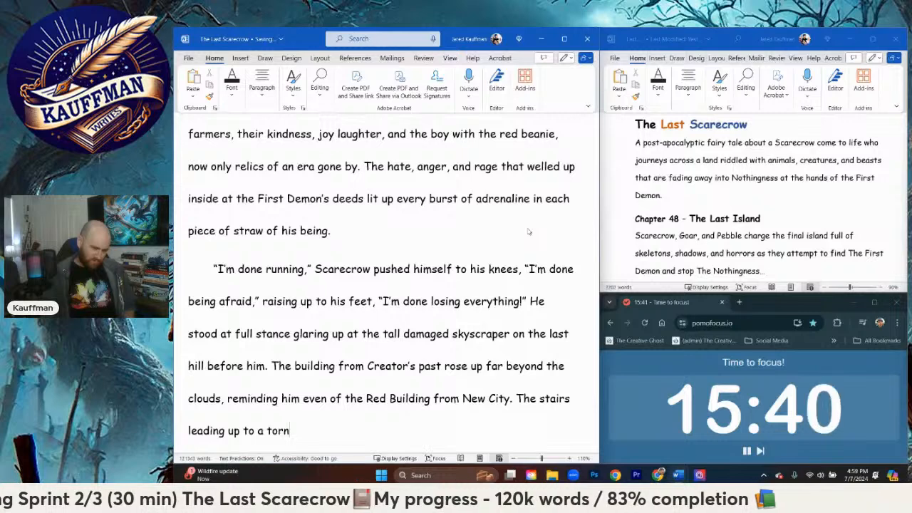
key(BackSpace)
key(BackSpace)
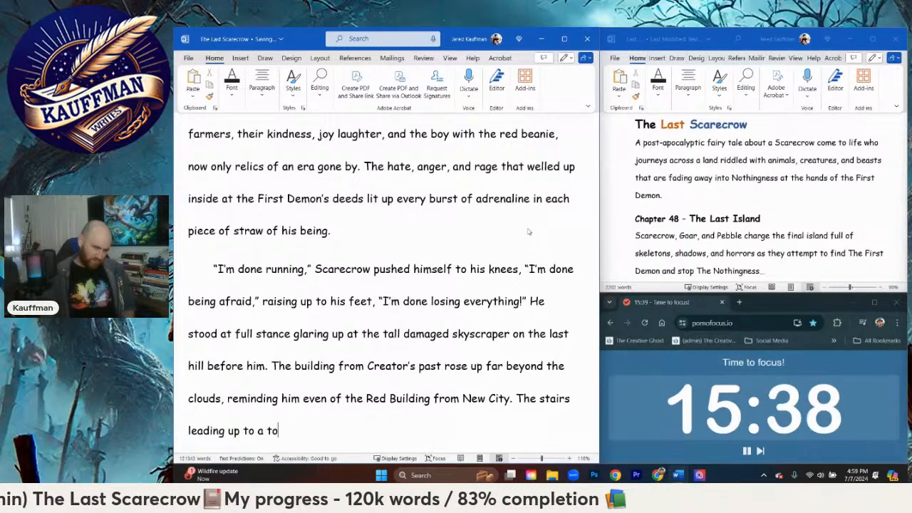
key(BackSpace)
key(BackSpace)
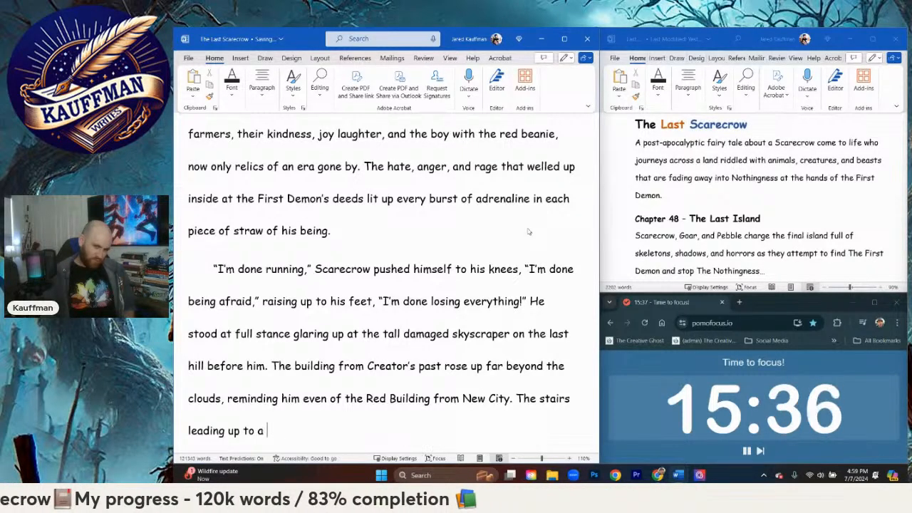
Step: Continue the stairs sentence with "giant hole in the entrance"
text(giant hole in)
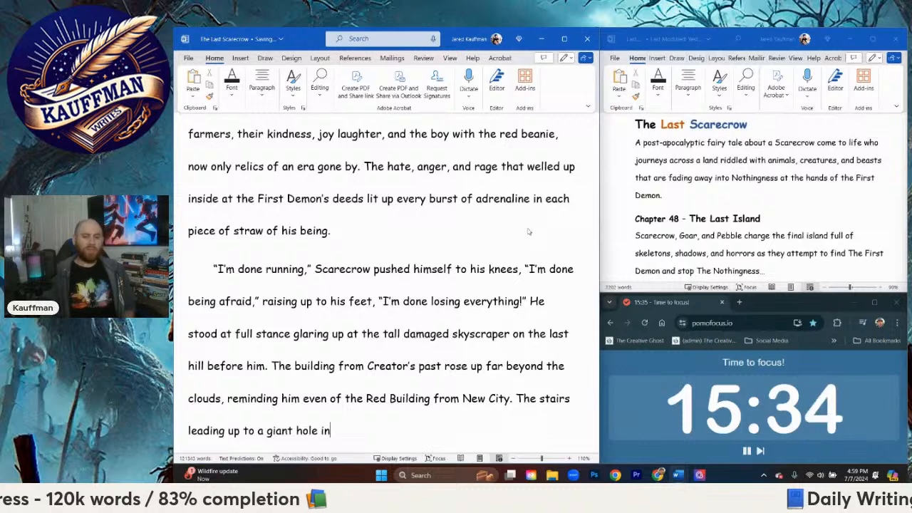
key(BackSpace)
text(n the entra)
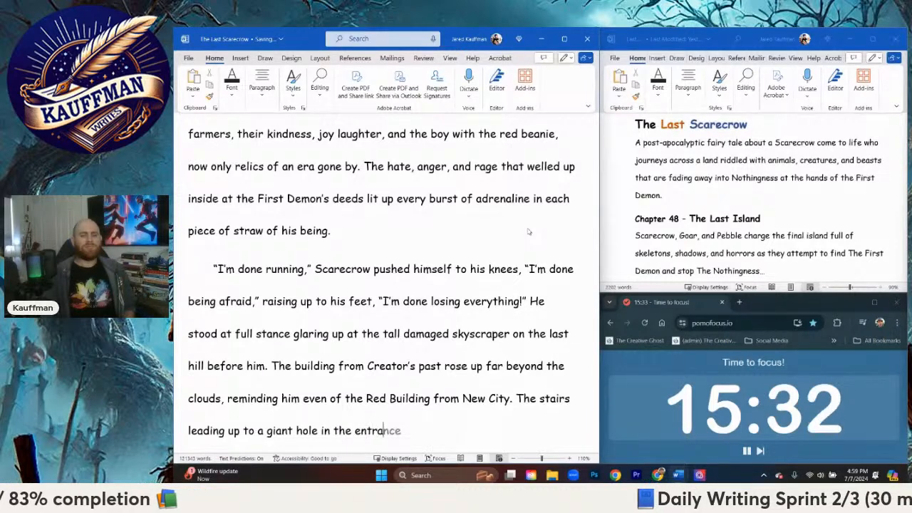
text(nce was )
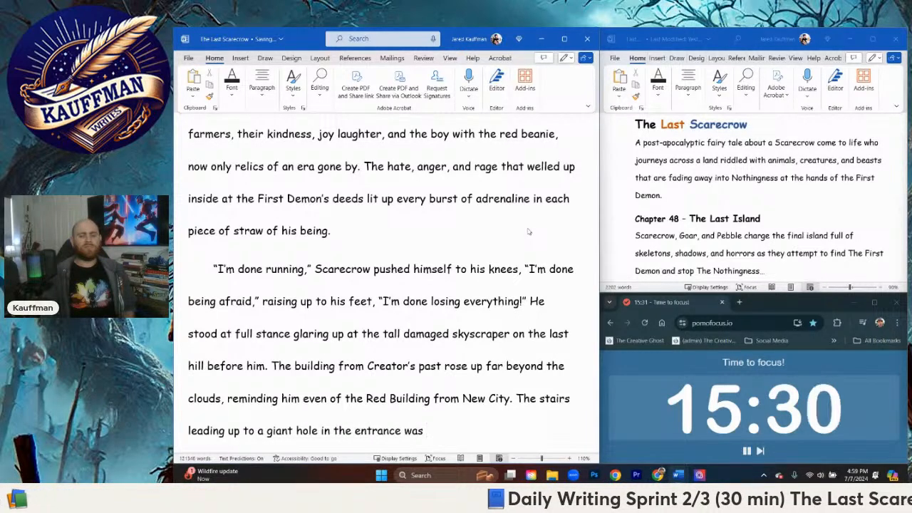
text(obscu)
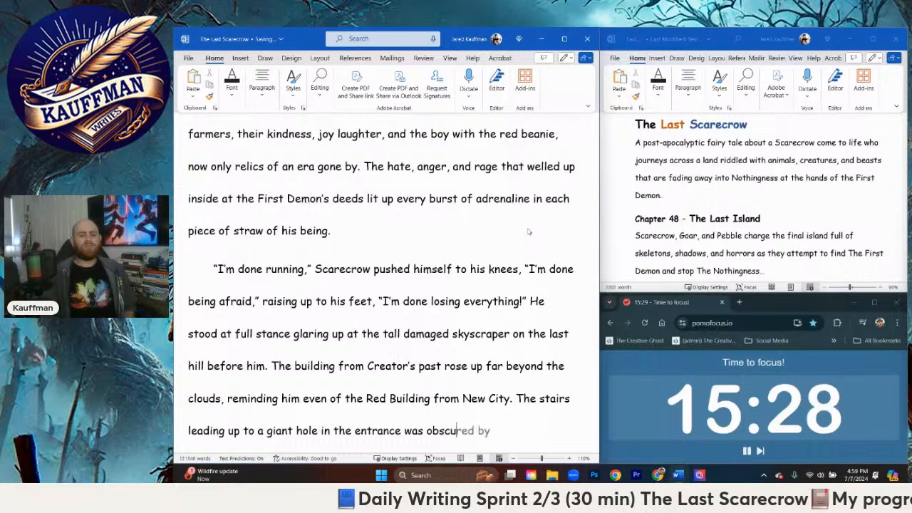
text(red only by)
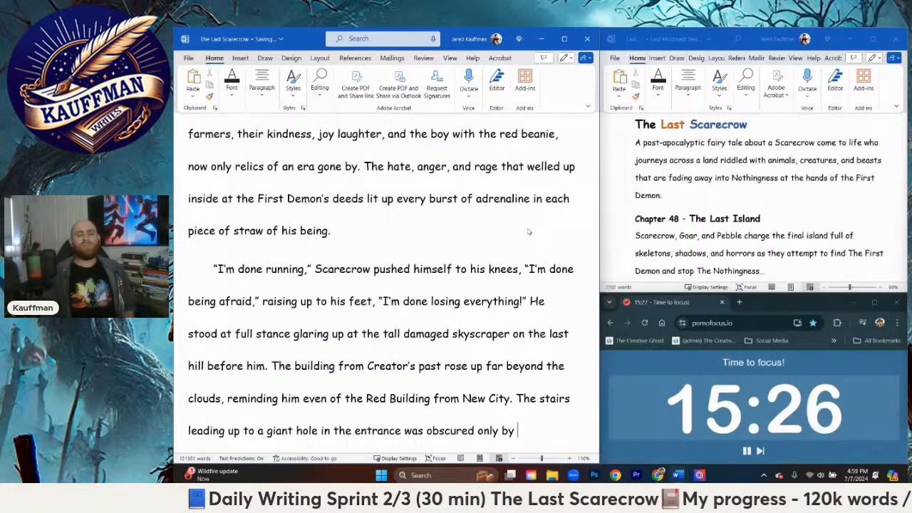
text( the ho)
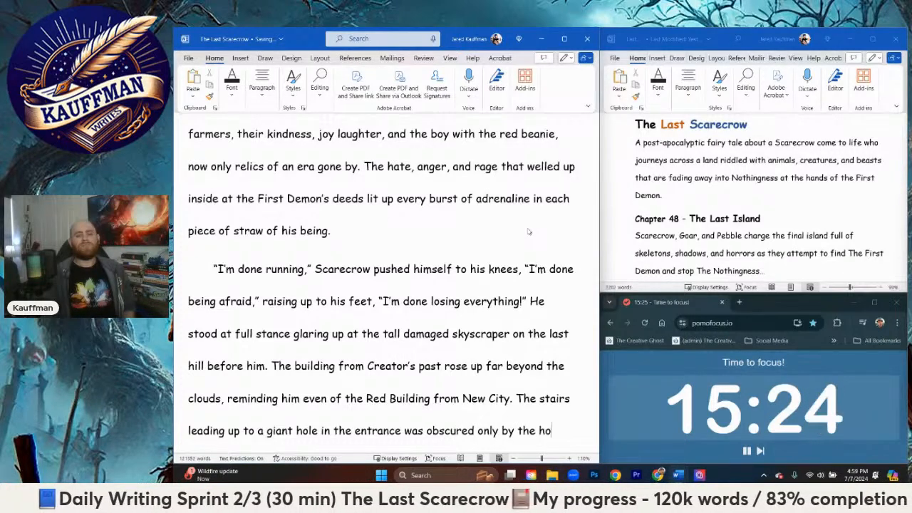
text(oded)
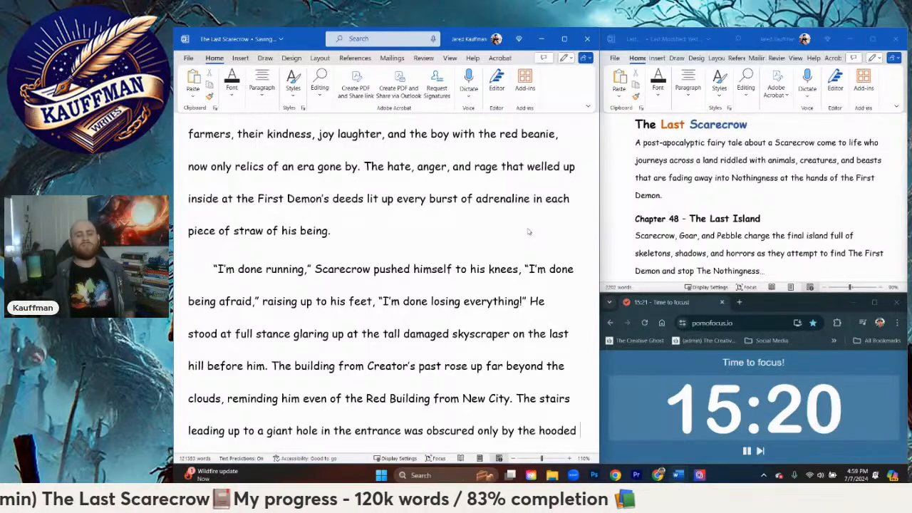
text(, )
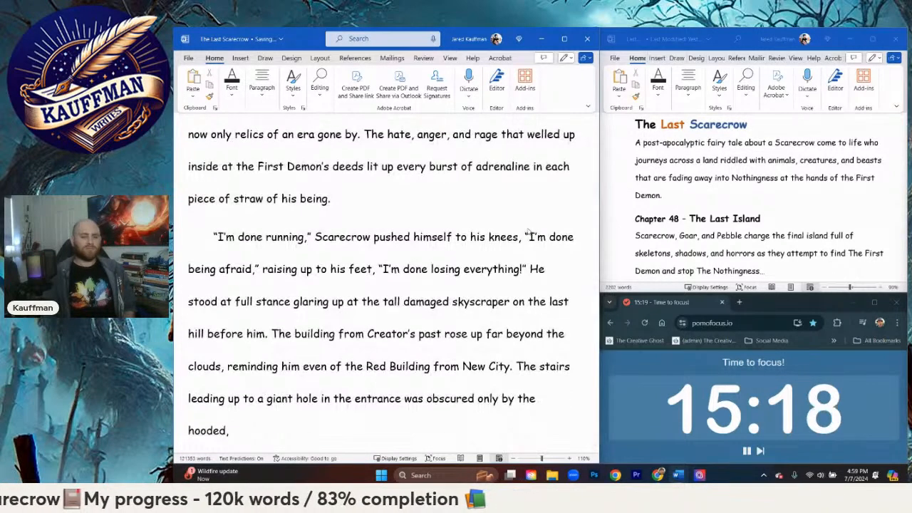
text(First)
key(BackSpace)
key(BackSpace)
key(BackSpace)
key(BackSpace)
key(BackSpace)
key(BackSpace)
key(BackSpace)
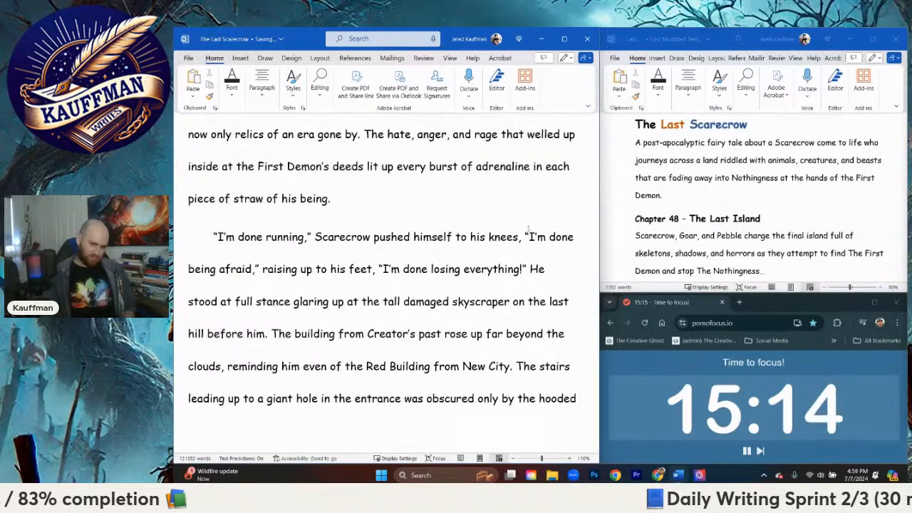
Step: Finish the stairs sentence with "figure standing at the top of the steps waiting."
text(figure)
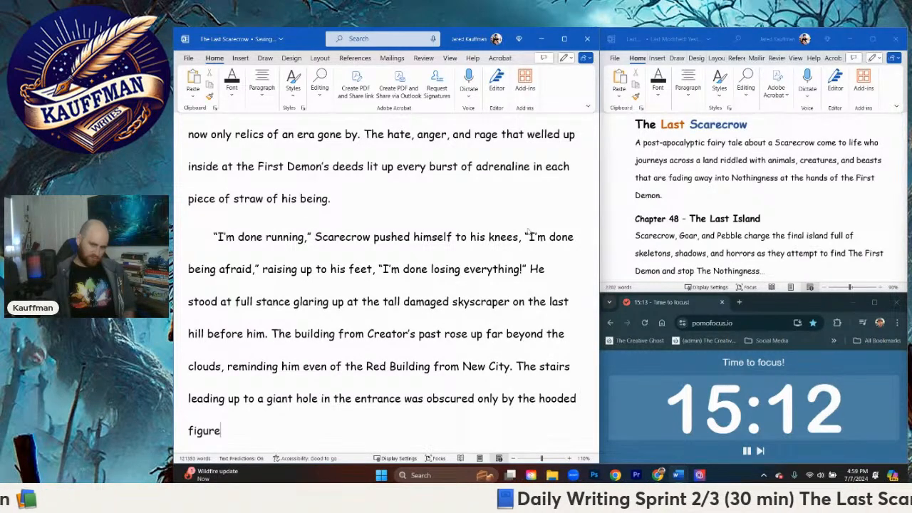
text( stand)
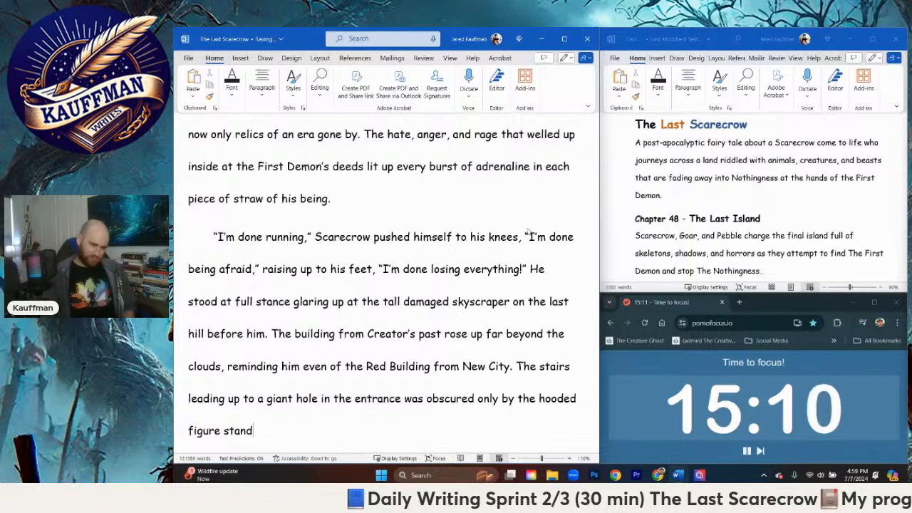
text(ing at the)
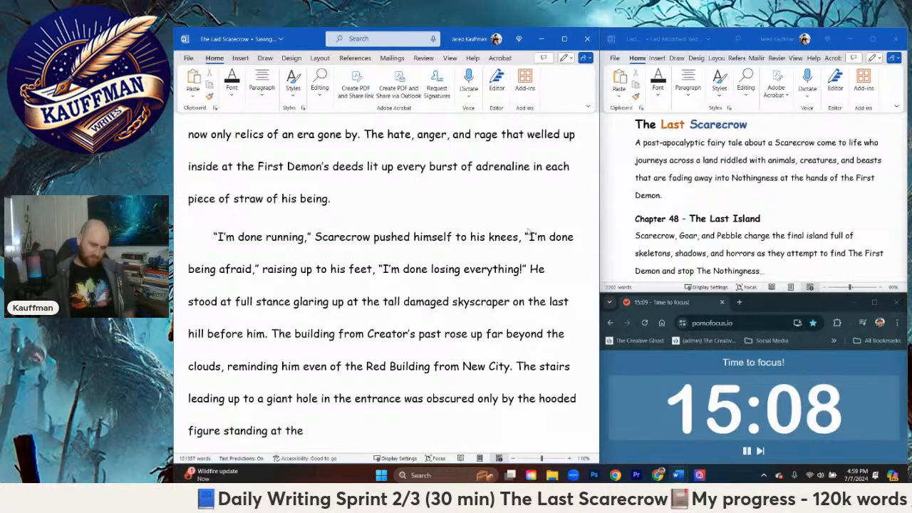
text( top of the step)
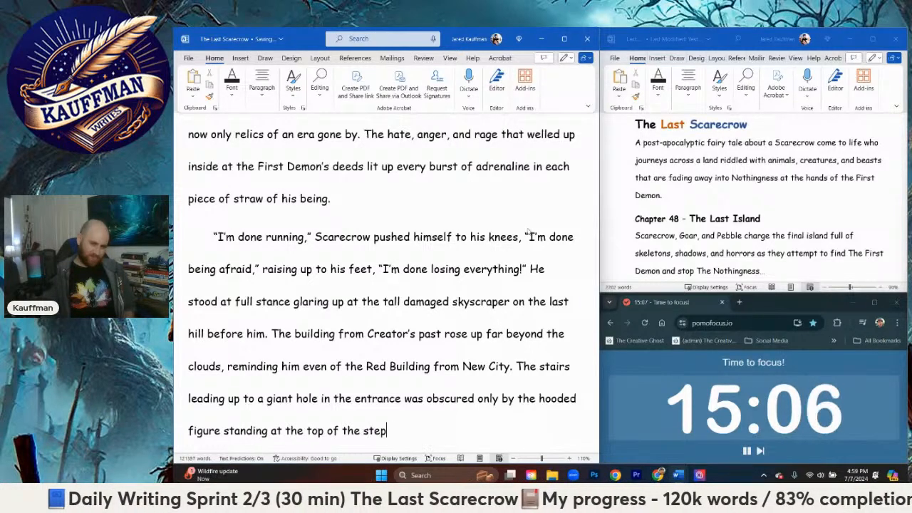
text(s waiting.)
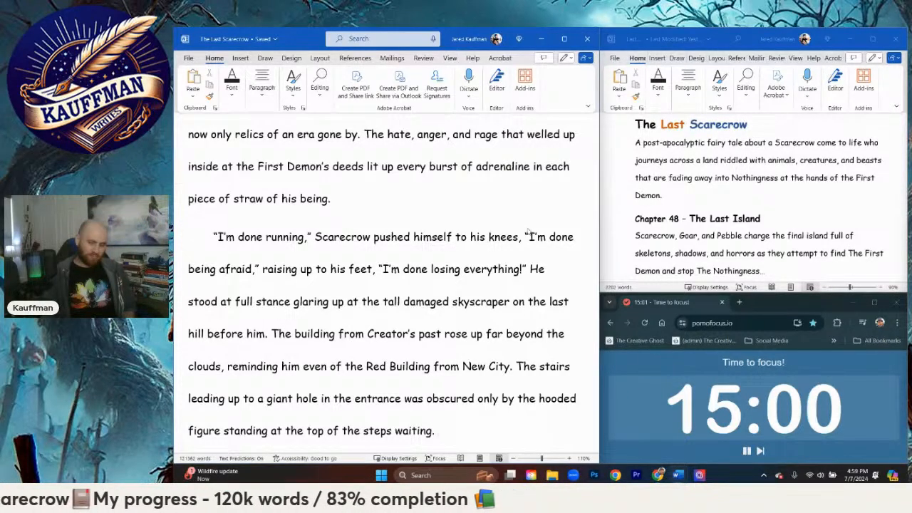
Step: Start a new dialogue paragraph with an opening quotation mark and the word "Bravo"
key(Return)
text(")
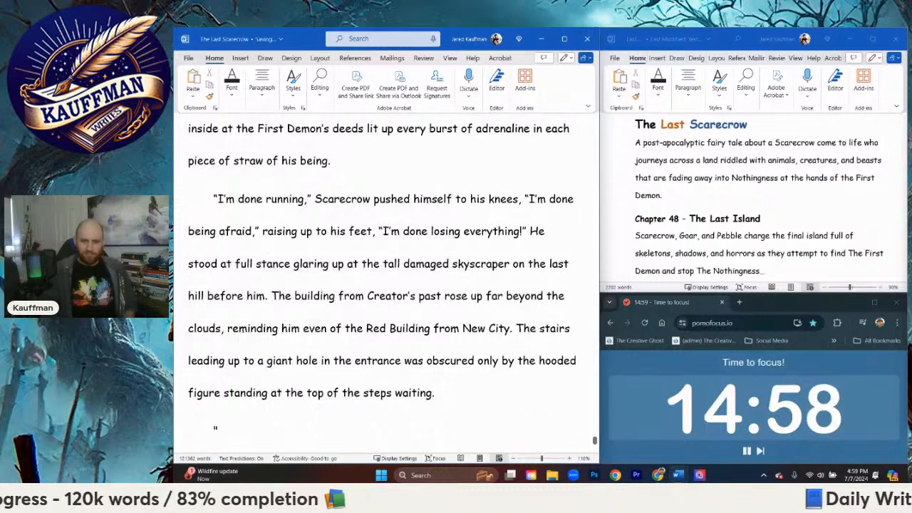
text(Brave)
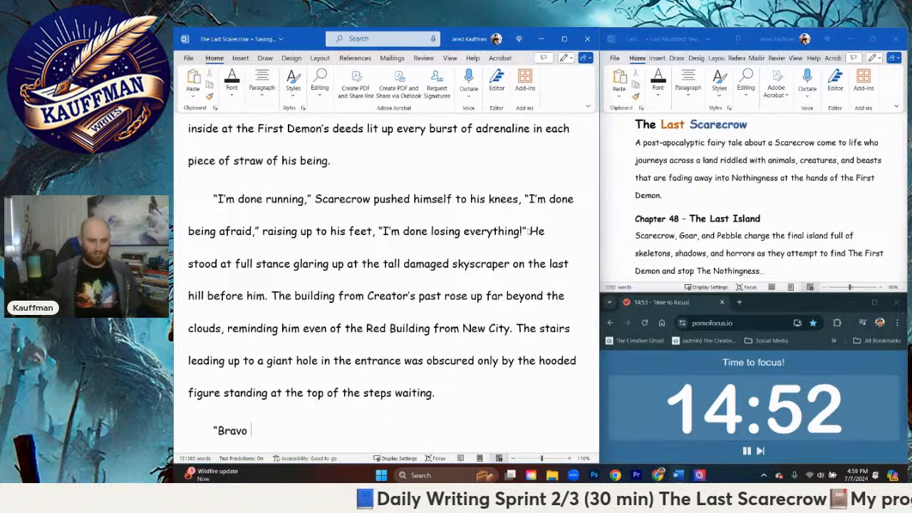
text( traw)
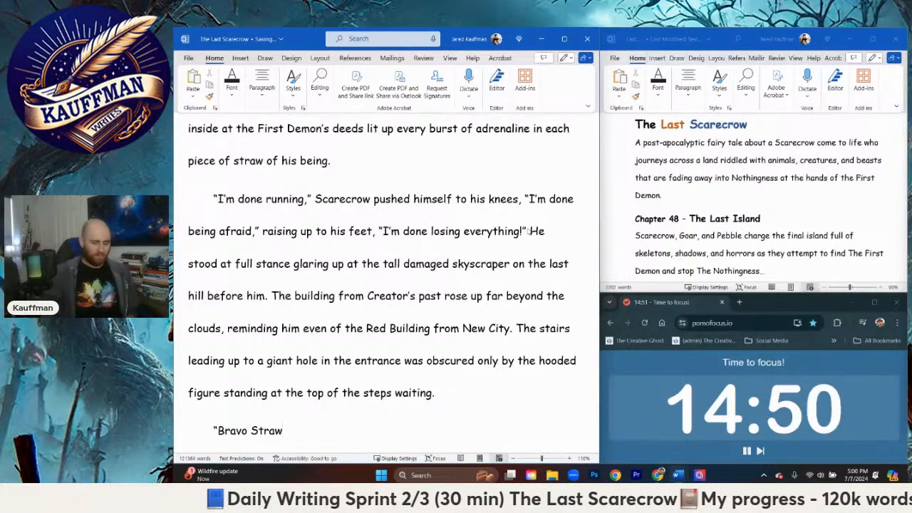
key(BackSpace)
key(BackSpace)
key(BackSpace)
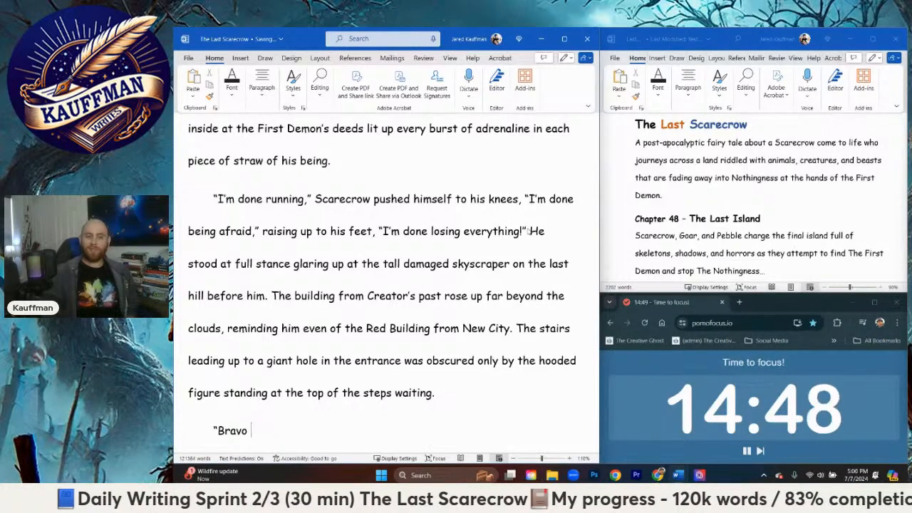
Step: Complete the opening quotation with ", bravo, bravissimo!" after the first word
text(, bravo, b)
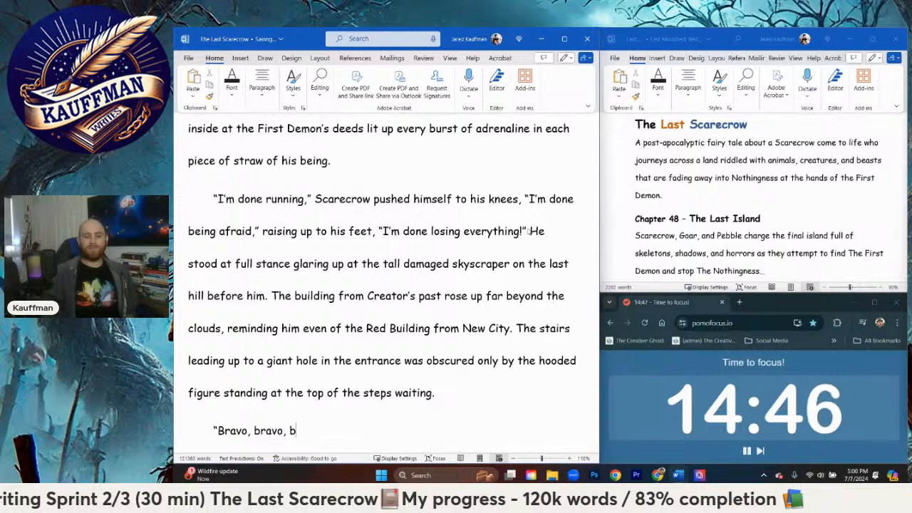
text(ravissimo )
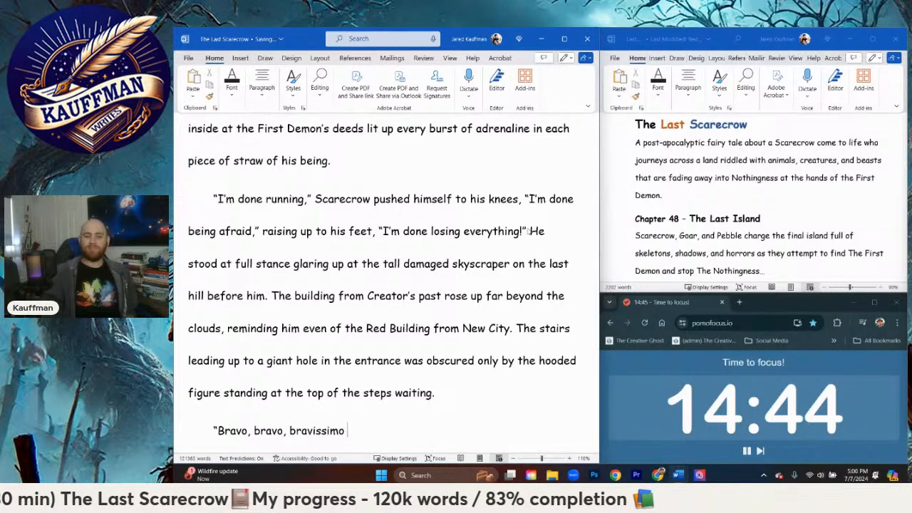
text(!”)
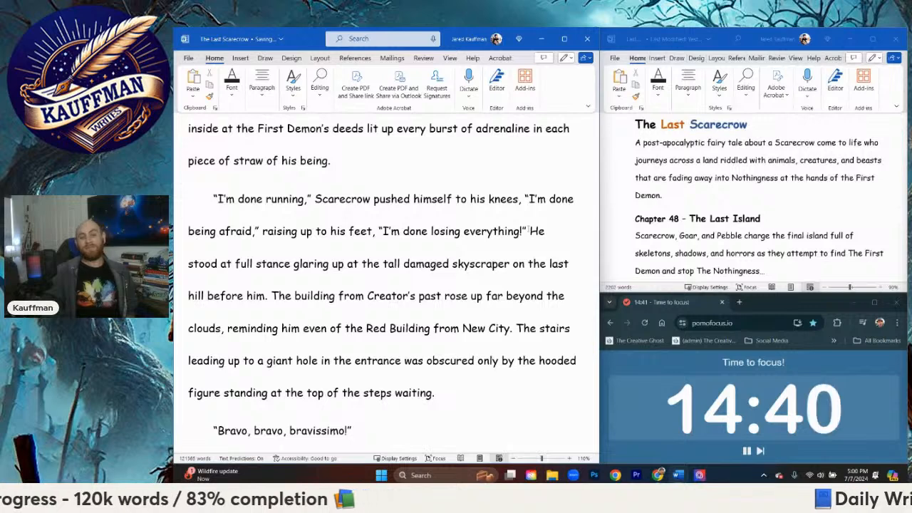
text( the figure )
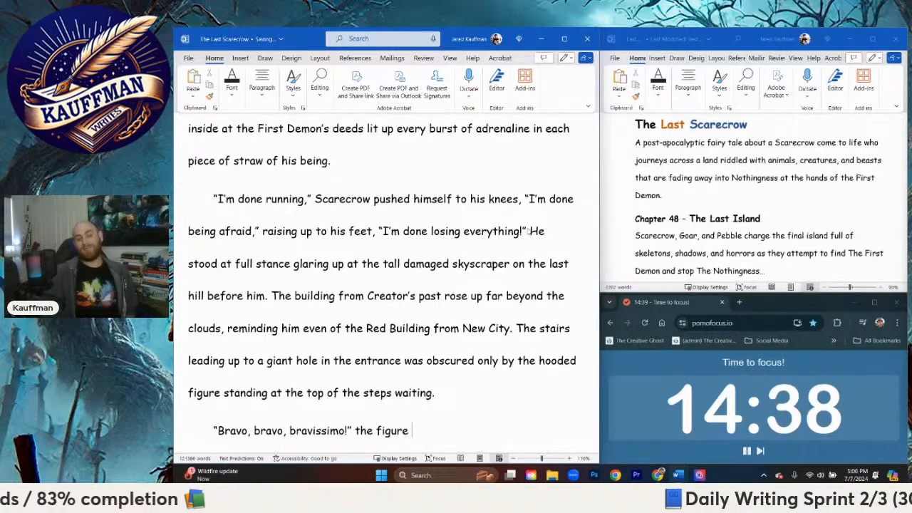
text(shouted)
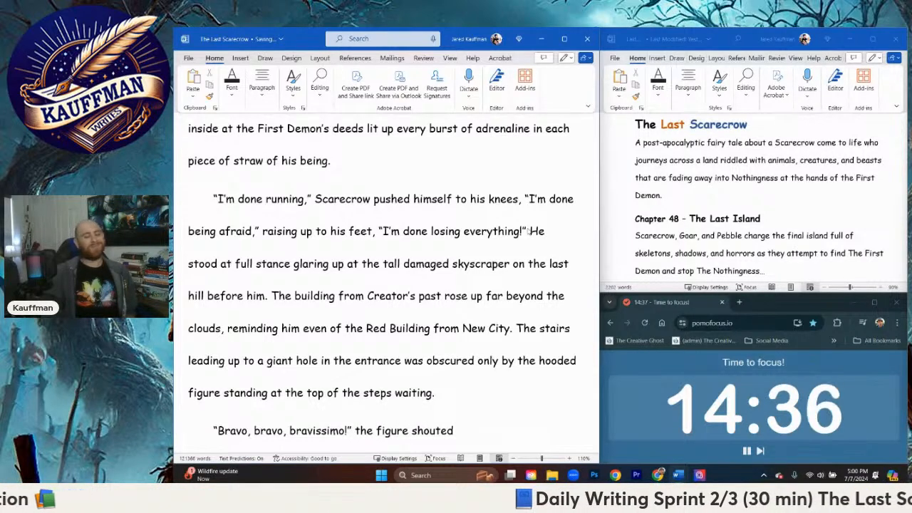
Step: Add the dialogue tag "the figure applauded" after the "bravissimo!" quotation
key(BackSpace)
key(BackSpace)
key(BackSpace)
key(BackSpace)
key(BackSpace)
key(BackSpace)
key(BackSpace)
text(applauded )
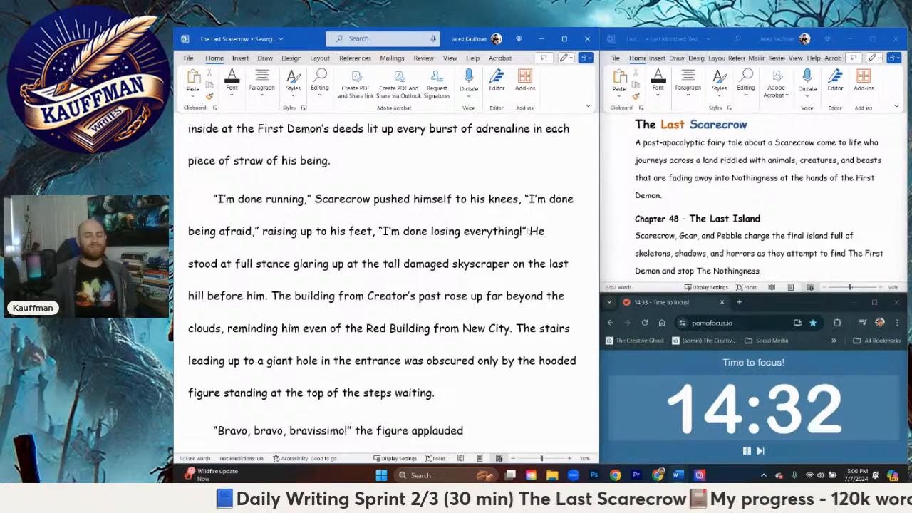
text(methodically)
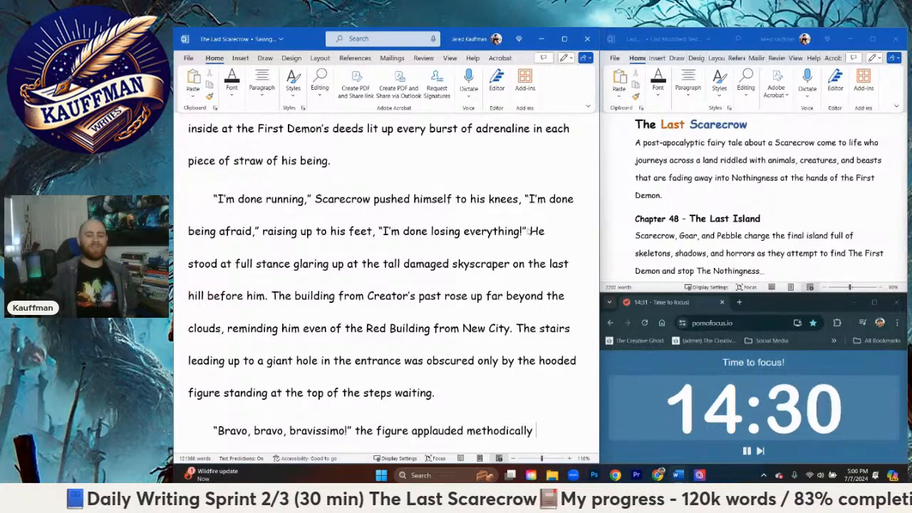
key(BackSpace)
key(BackSpace)
key(BackSpace)
key(BackSpace)
key(BackSpace)
key(BackSpace)
key(BackSpace)
key(BackSpace)
key(BackSpace)
key(BackSpace)
key(BackSpace)
key(BackSpace)
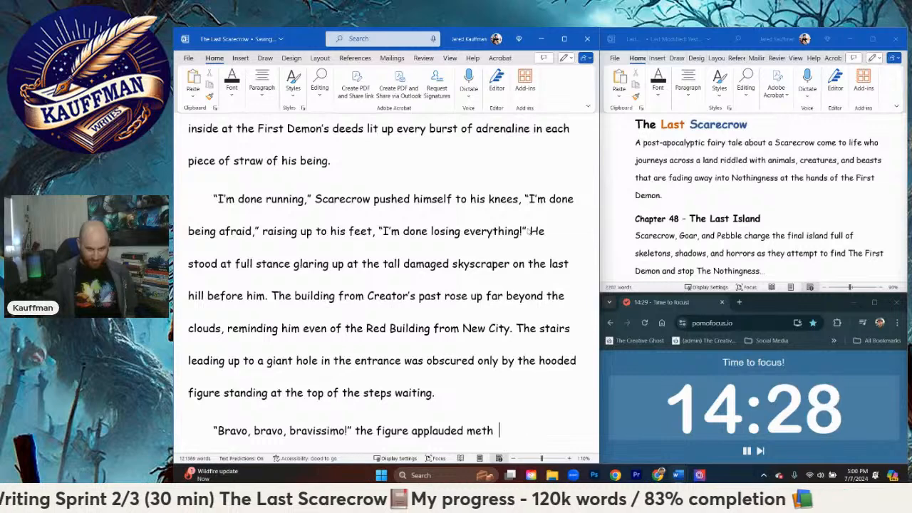
Step: Extend the dialogue tag with "with a calm method taunt," and open a second quotation
text(with a calm method)
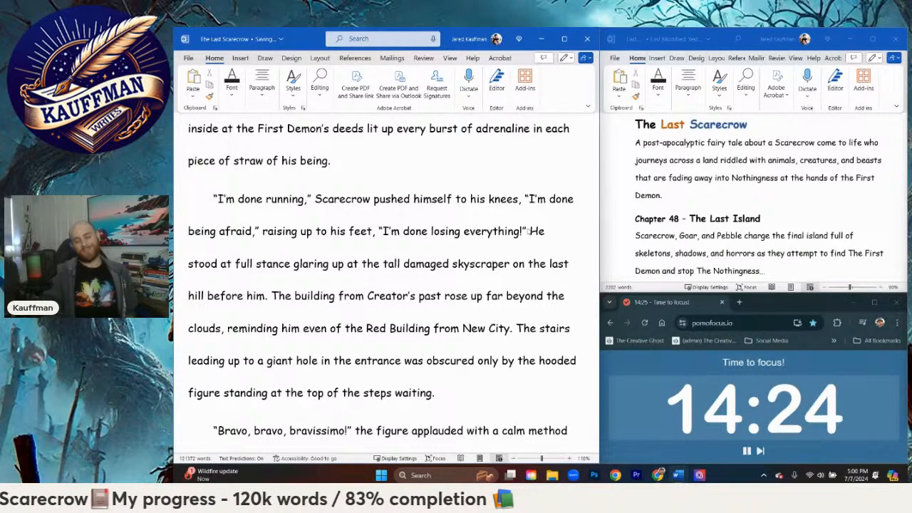
text( taunt.)
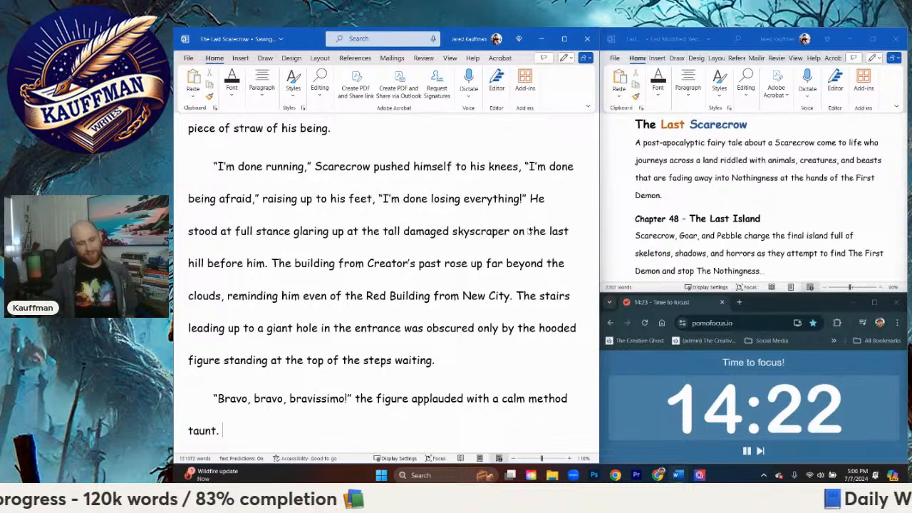
key(BackSpace)
key(BackSpace)
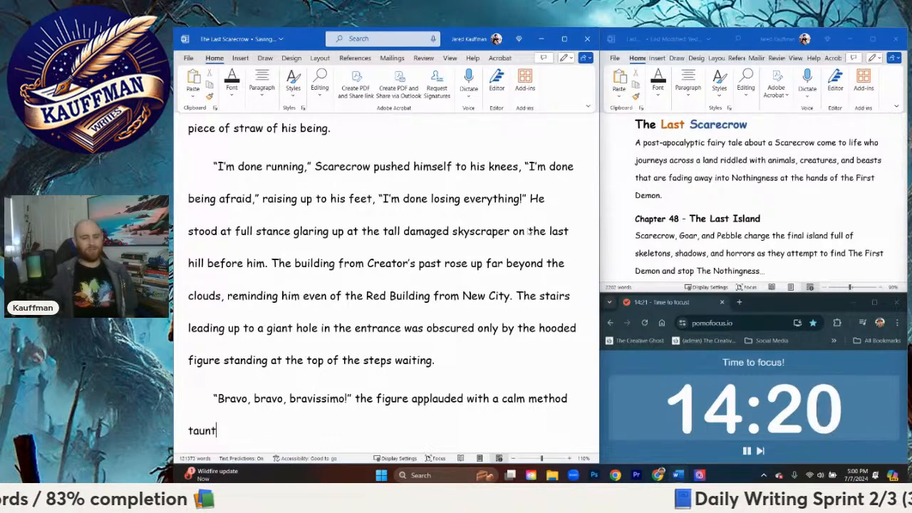
text(, ")
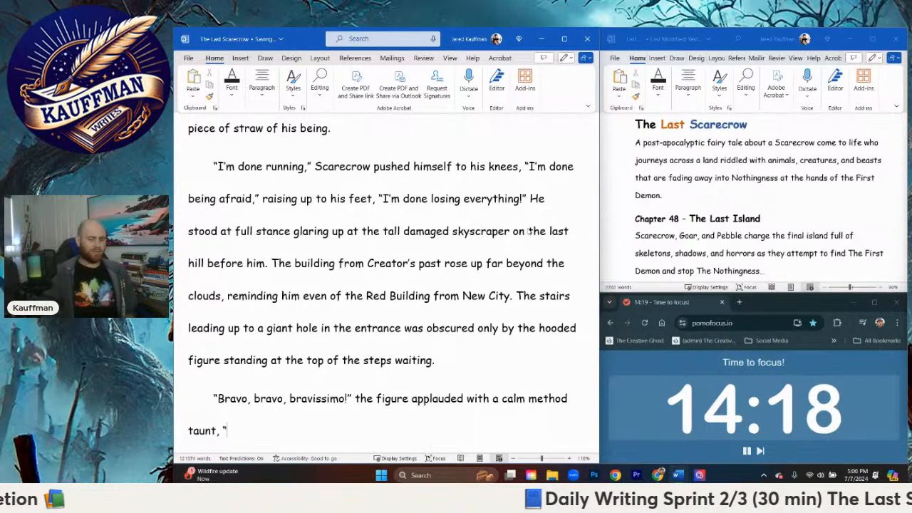
text(S)
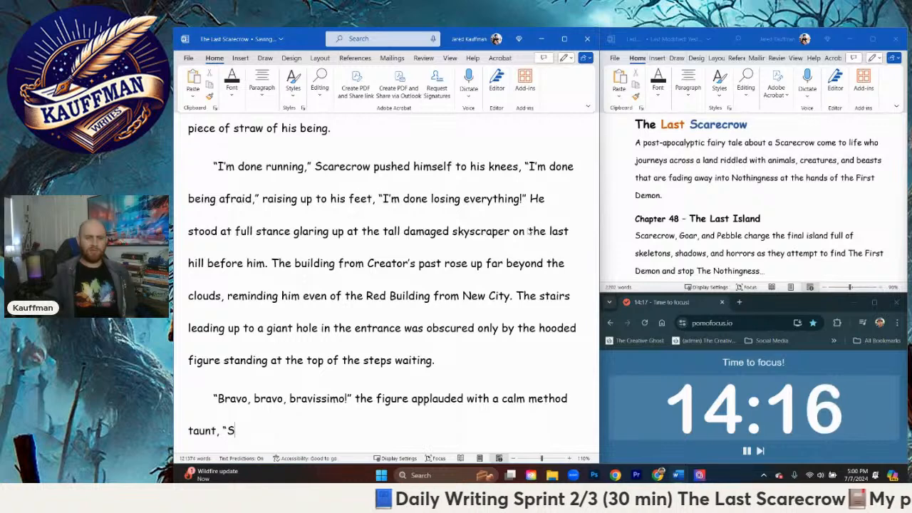
text(traw Mran)
Step: Write "Straw Man versus The Nightmare!" as the second quotation and close it
key(BackSpace)
key(BackSpace)
key(BackSpace)
text(a)
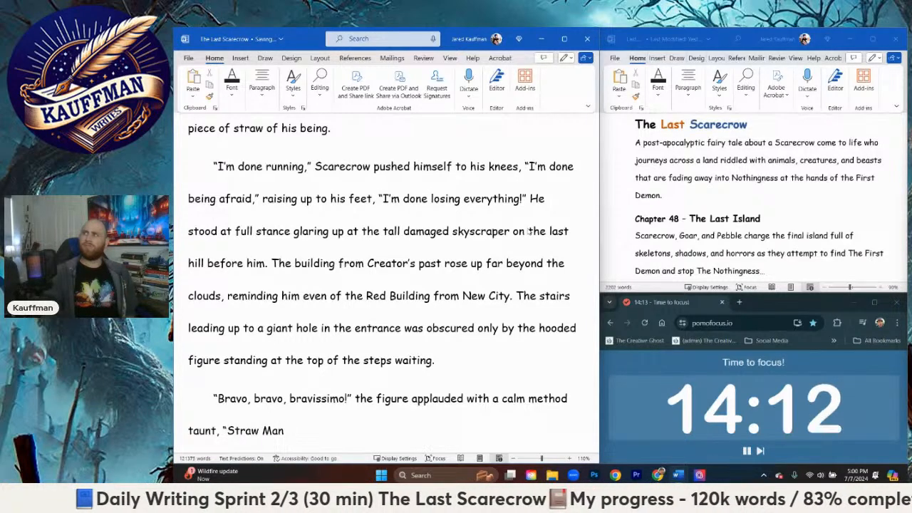
text(n versus)
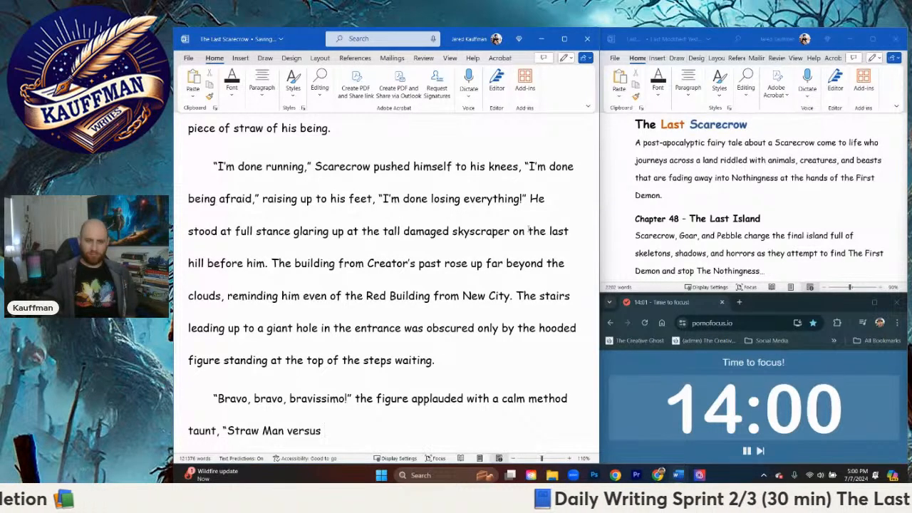
text(The Nigh)
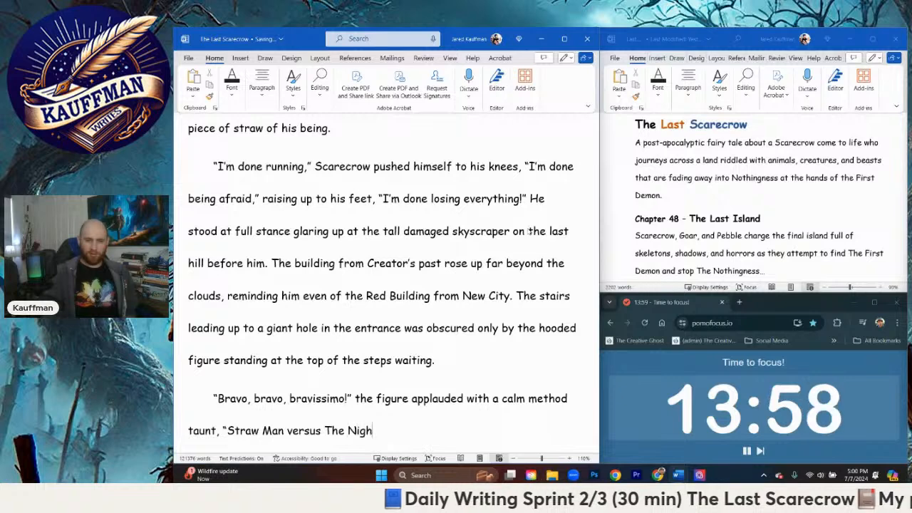
text(tmare!")
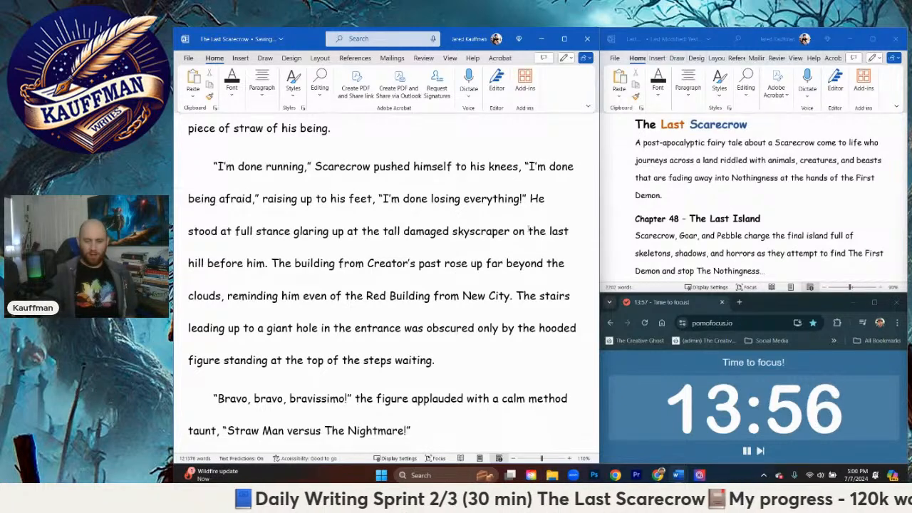
text( the)
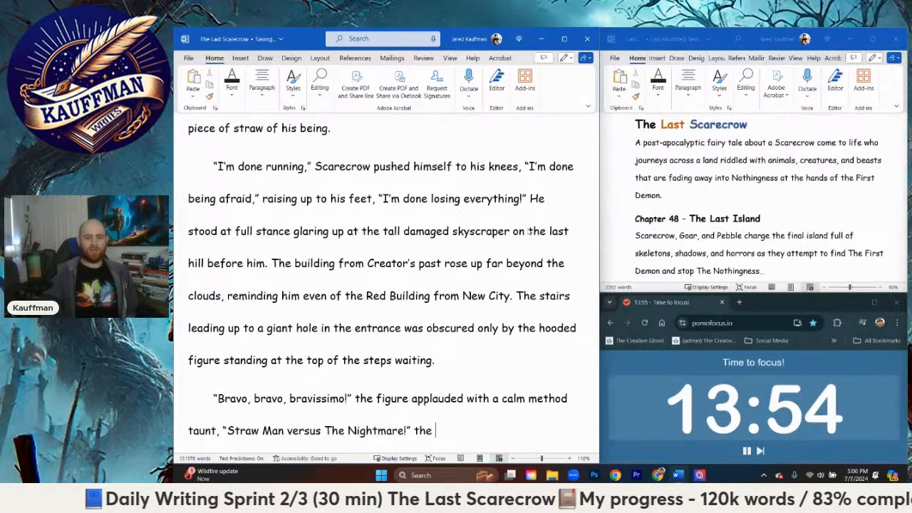
Step: Begin a new sentence with "The figure" after the "Straw Man versus The Nightmare!" quotation
key(BackSpace)
key(BackSpace)
key(BackSpace)
text(The figure )
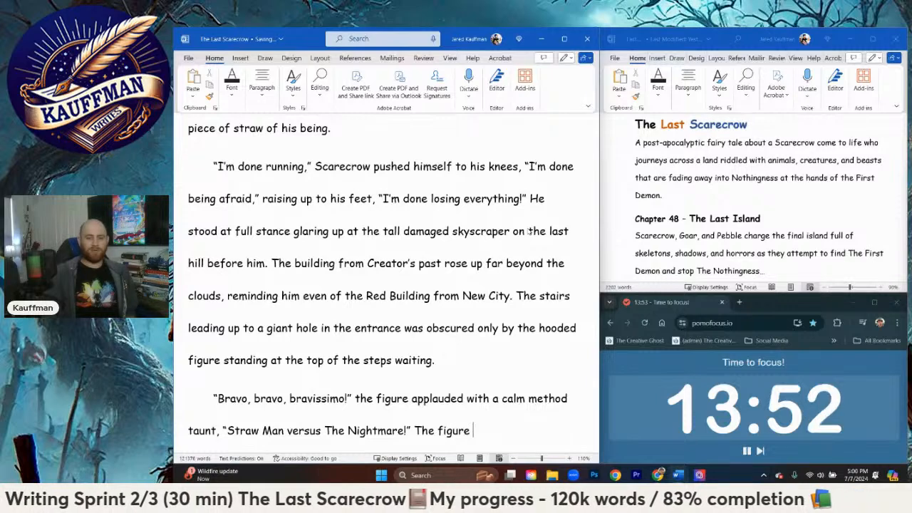
text(ch)
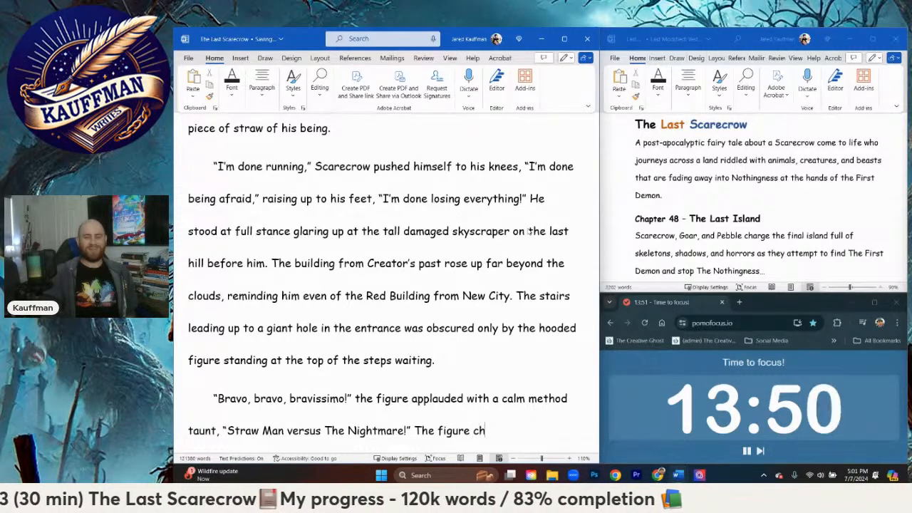
text(anted a)
key(BackSpace)
key(BackSpace)
key(BackSpace)
key(BackSpace)
key(BackSpace)
key(BackSpace)
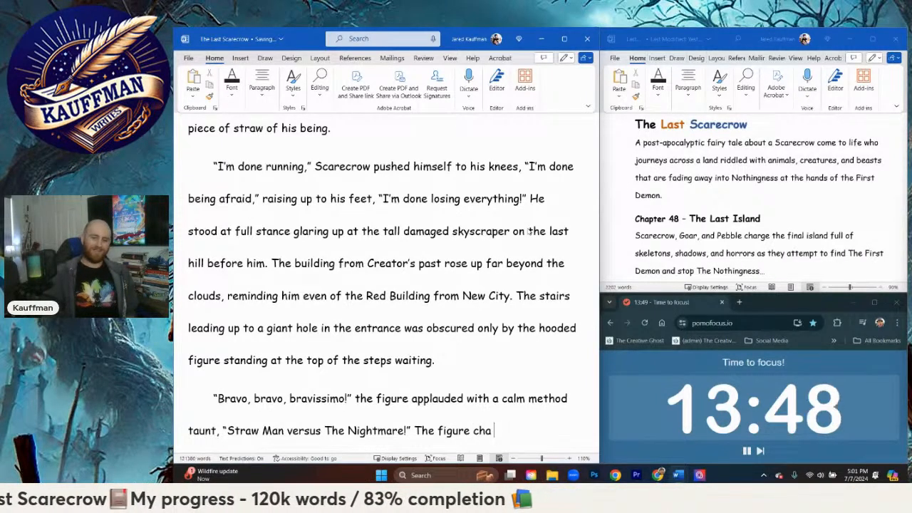
key(BackSpace)
Step: Continue the sentence about the figure with "laughed up at the black stormy sky above."
text(laughed up)
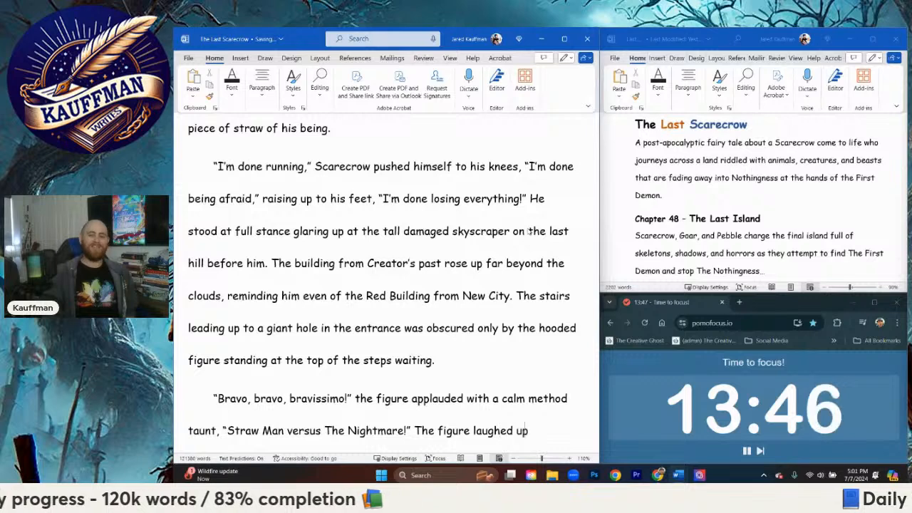
text( at the )
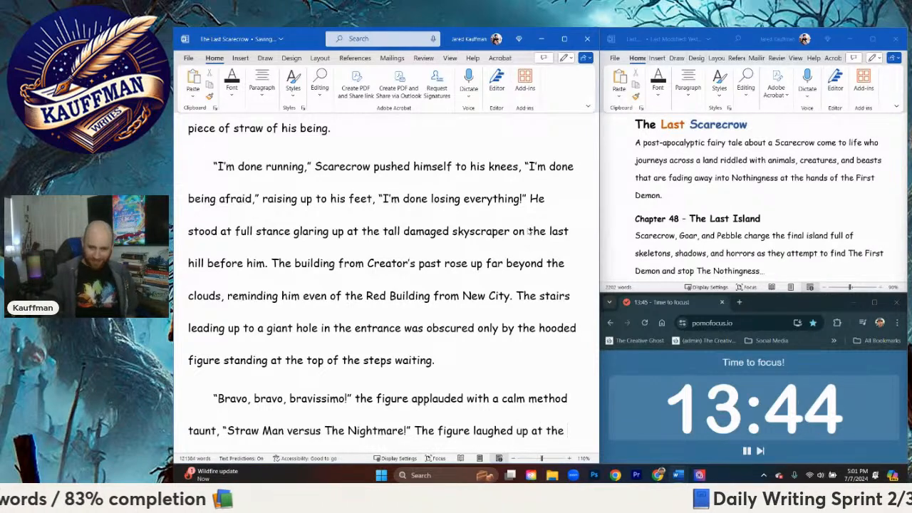
text(sky)
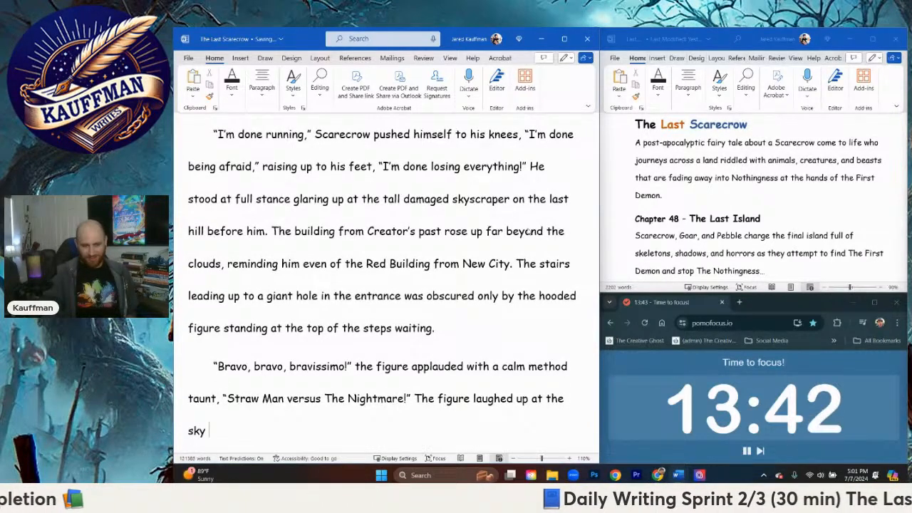
key(BackSpace)
key(BackSpace)
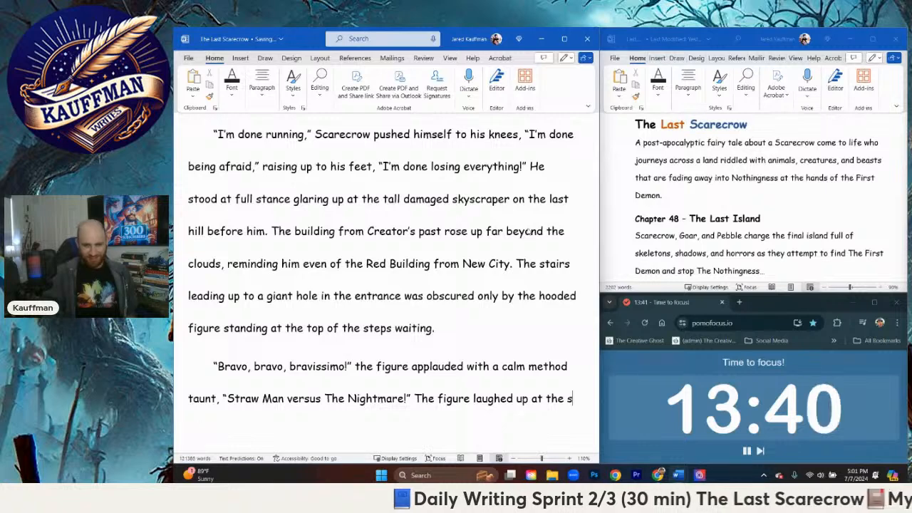
text(black sto)
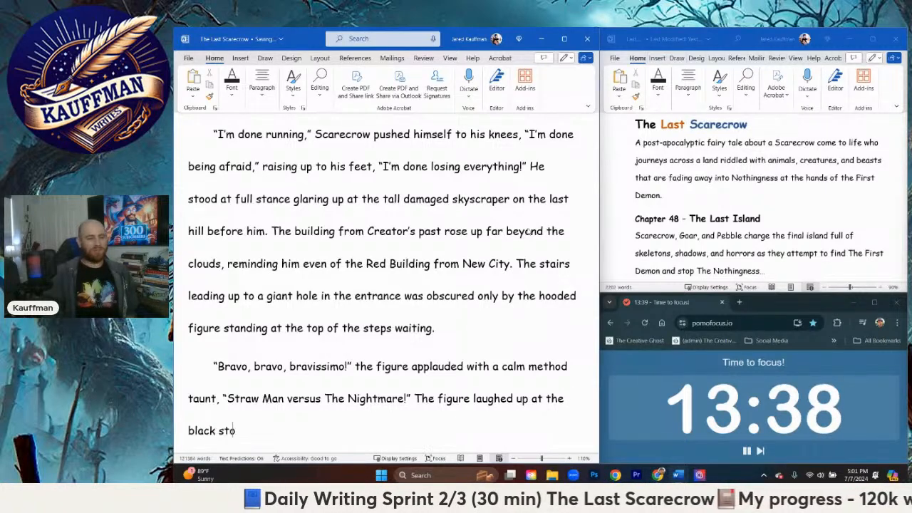
text(rmy sky above.)
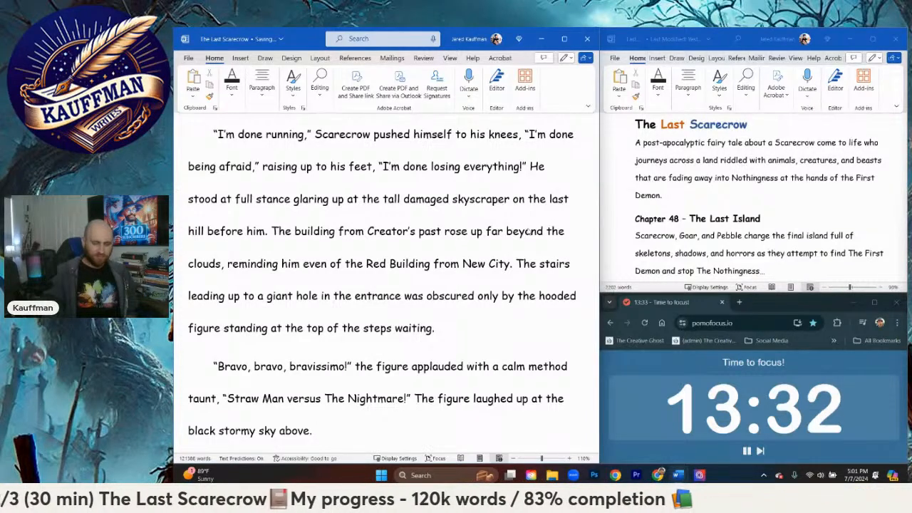
Step: Extend the laughing sentence past "above" with "while clapping one bony red hand against" in place of the full stop
key(BackSpace)
key(BackSpace)
text(while cl)
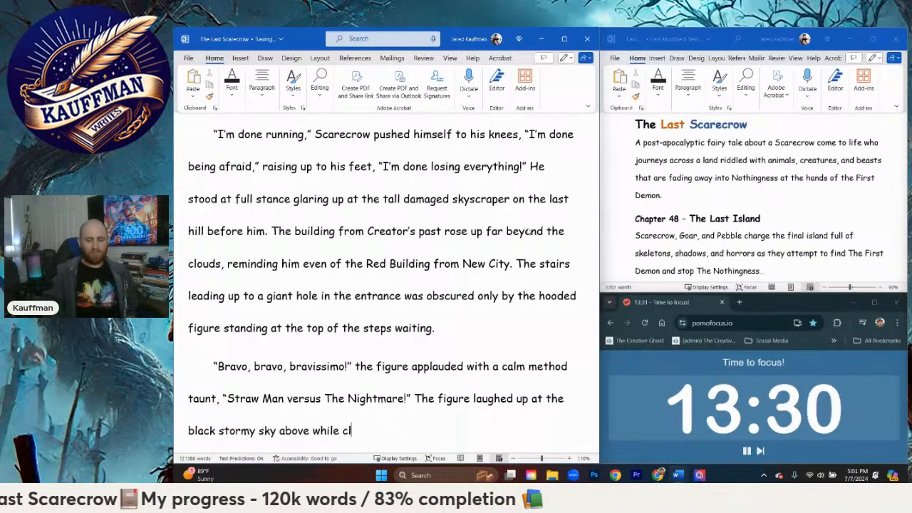
text(appiong on)
key(BackSpace)
key(BackSpace)
key(BackSpace)
key(BackSpace)
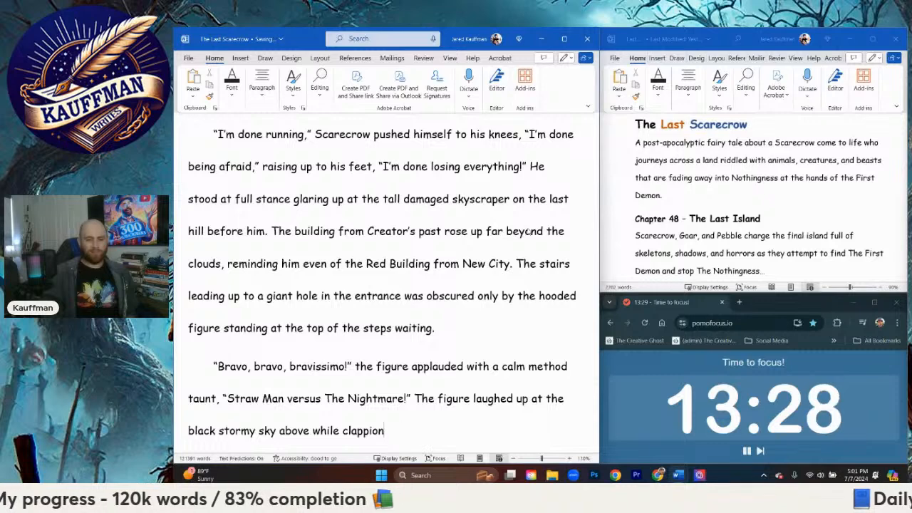
text(one bony red )
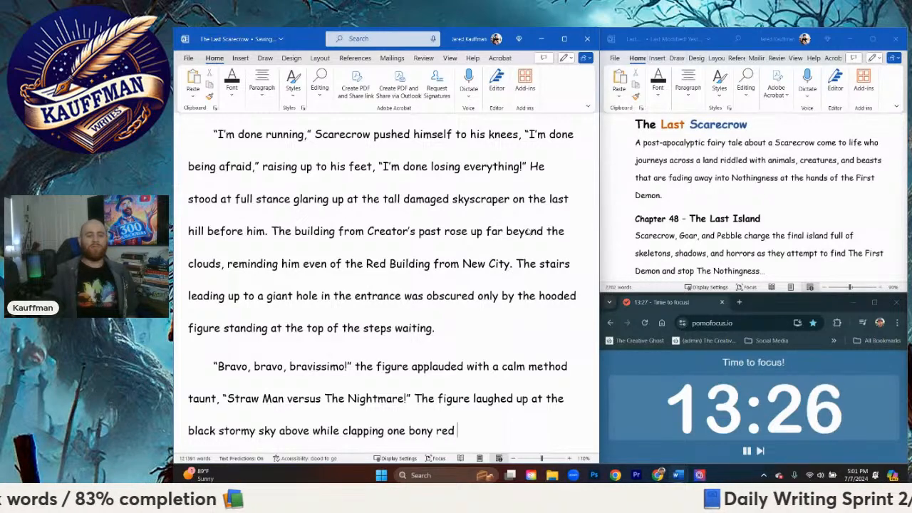
text(hand against t)
key(BackSpace)
key(BackSpace)
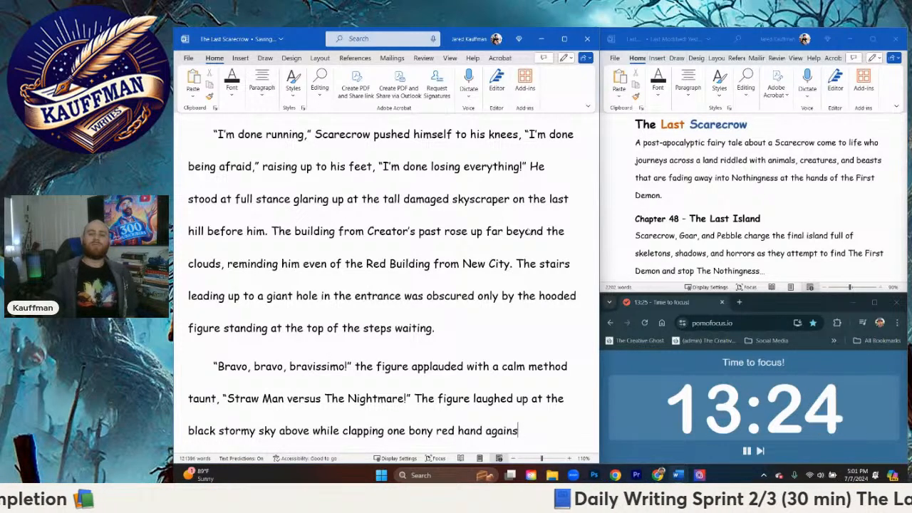
Step: Finish the clapping sentence with "the bone staff in the other hand."
text(t the bone)
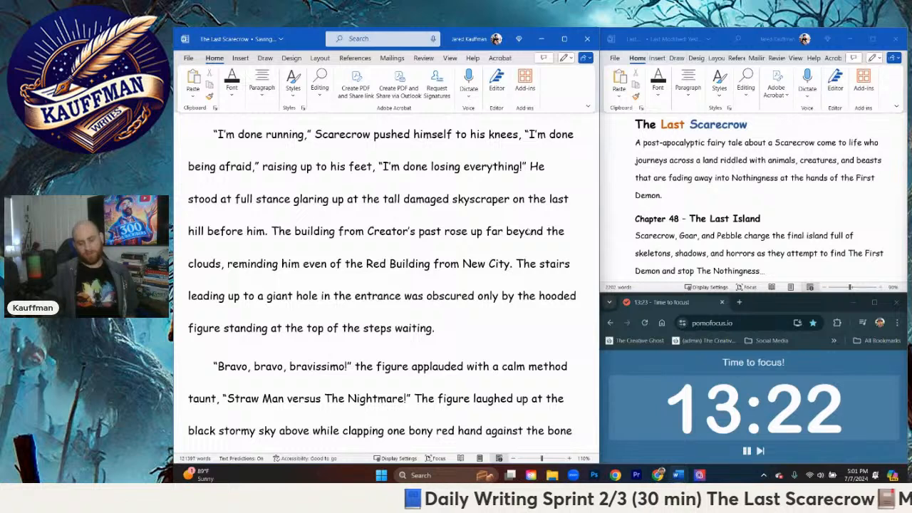
key(BackSpace)
text(one staf)
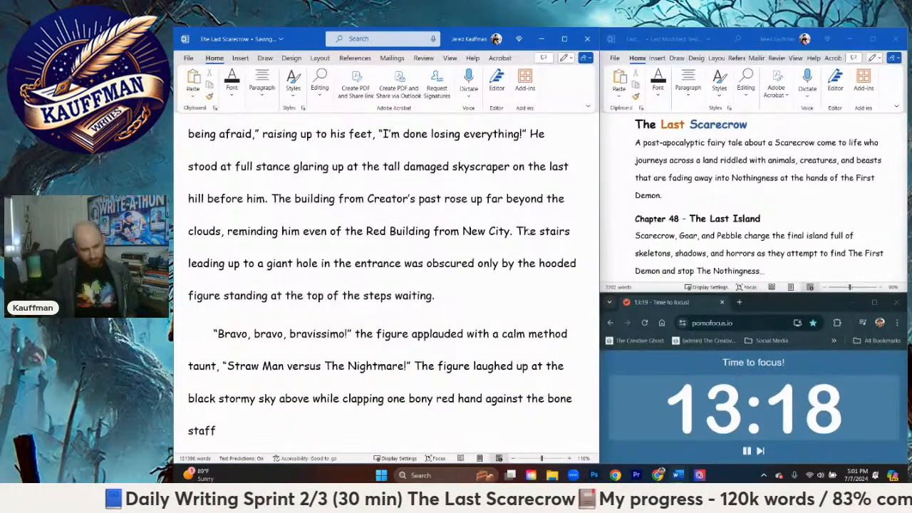
text( in h)
key(BackSpace)
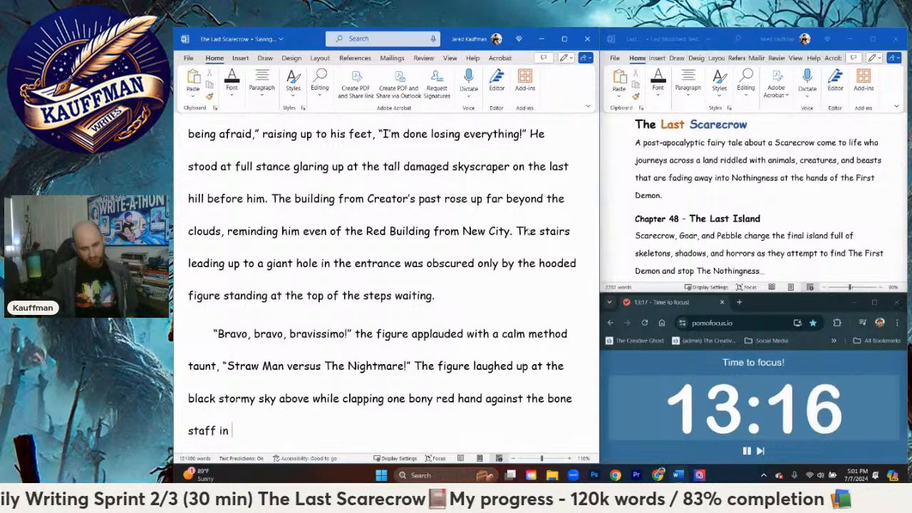
text(the)
text(hand)
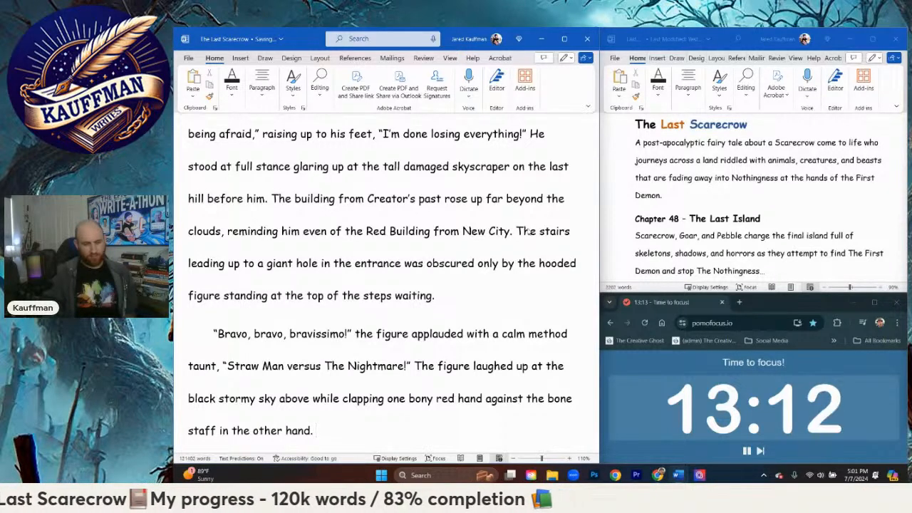
text(. The figure )
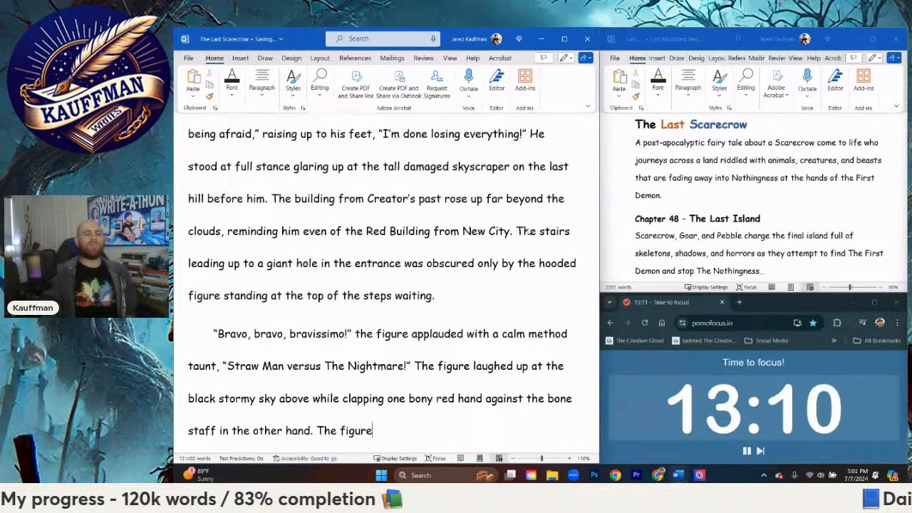
text(j)
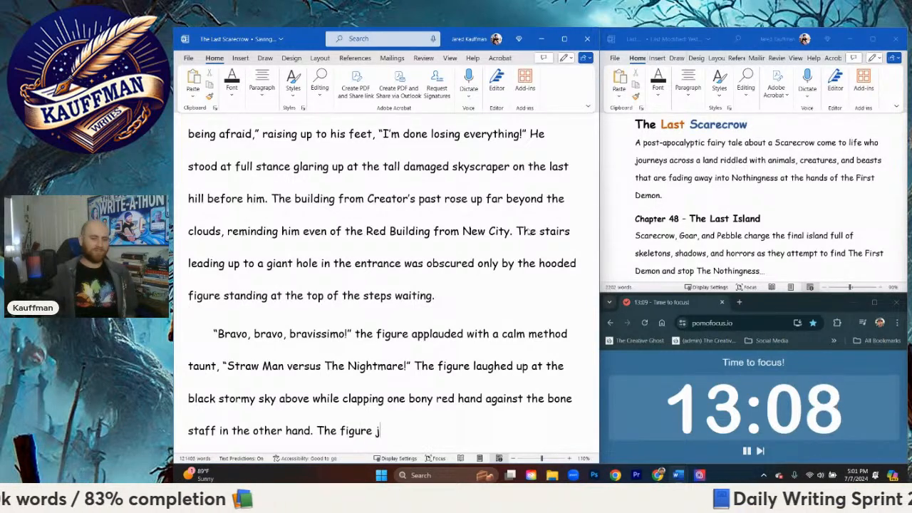
text(roled)
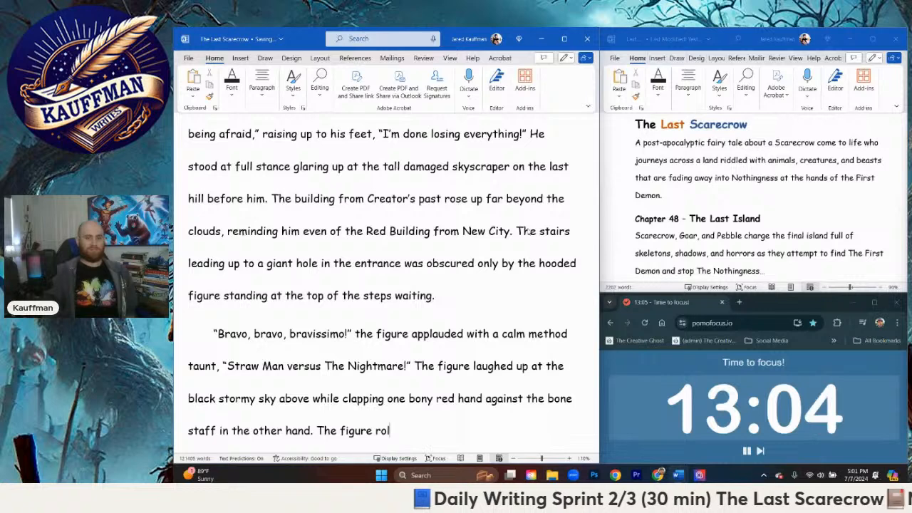
key(ctrl+BackSpace)
key(ctrl+BackSpace)
key(BackSpace)
text(Most)
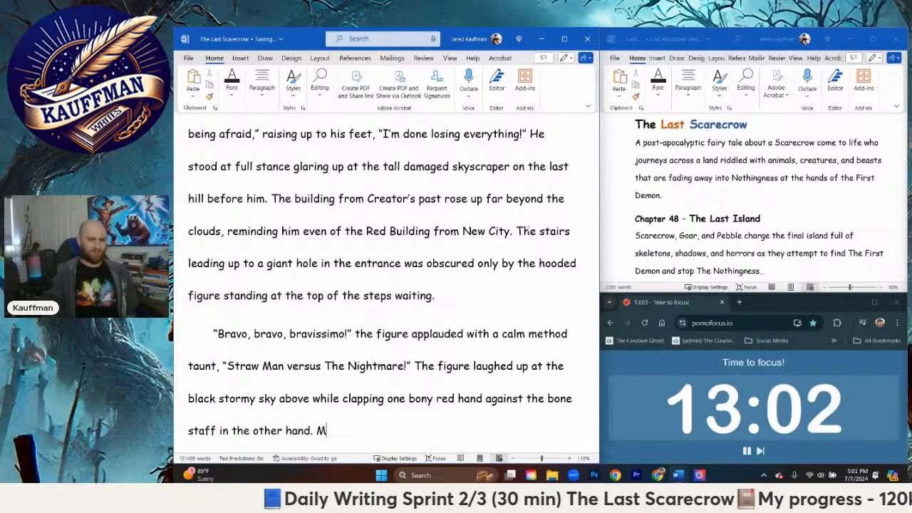
key(BackSpace)
key(BackSpace)
key(BackSpace)
key(BackSpace)
Step: Add a new sentence reading "Unexpectedly the figure jumped forward, rolling down the stairs" at the paragraph's end
text(Une)
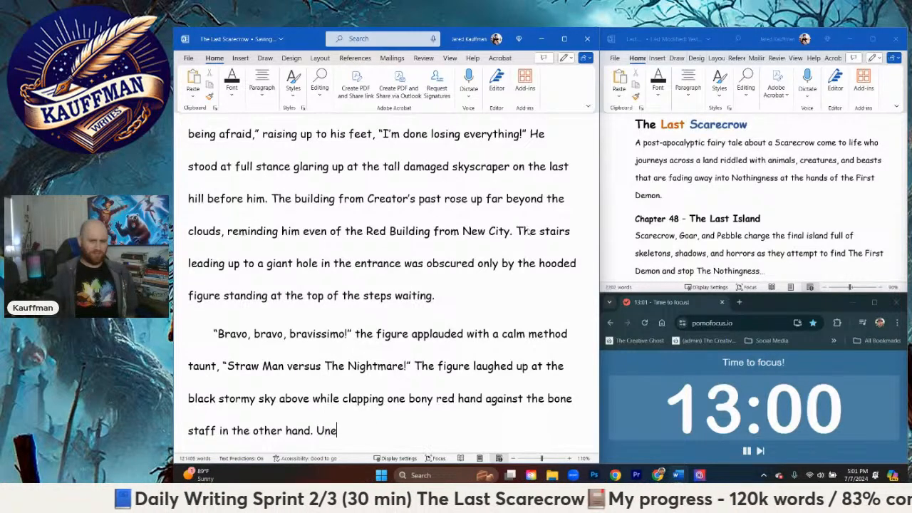
text(xpectedly the figure )
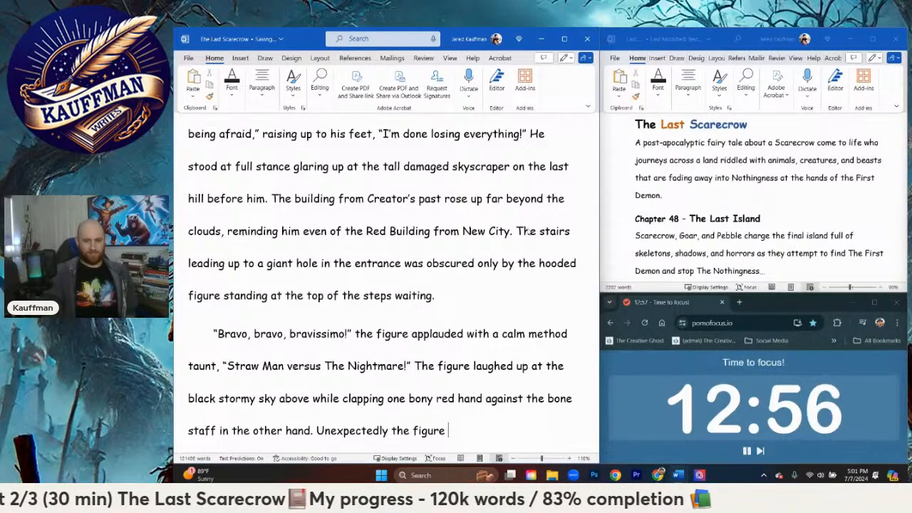
text(jumped forward, )
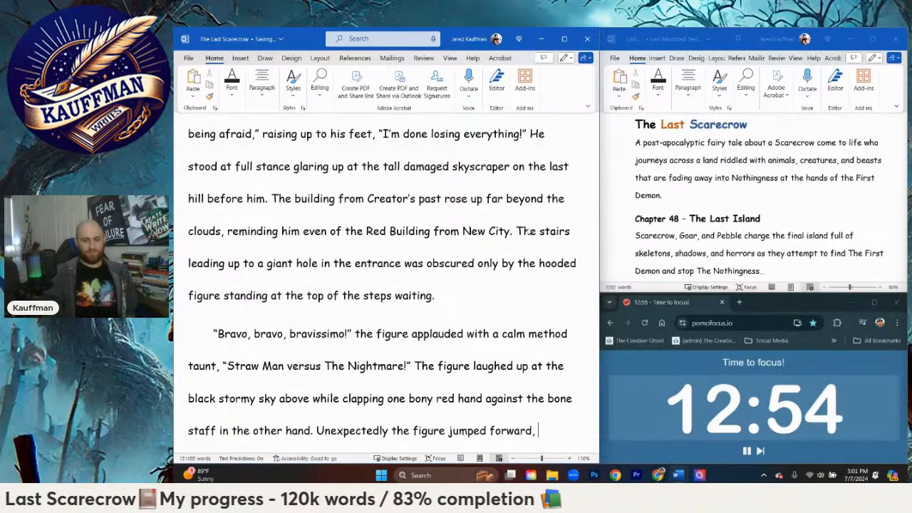
text(rolling down the )
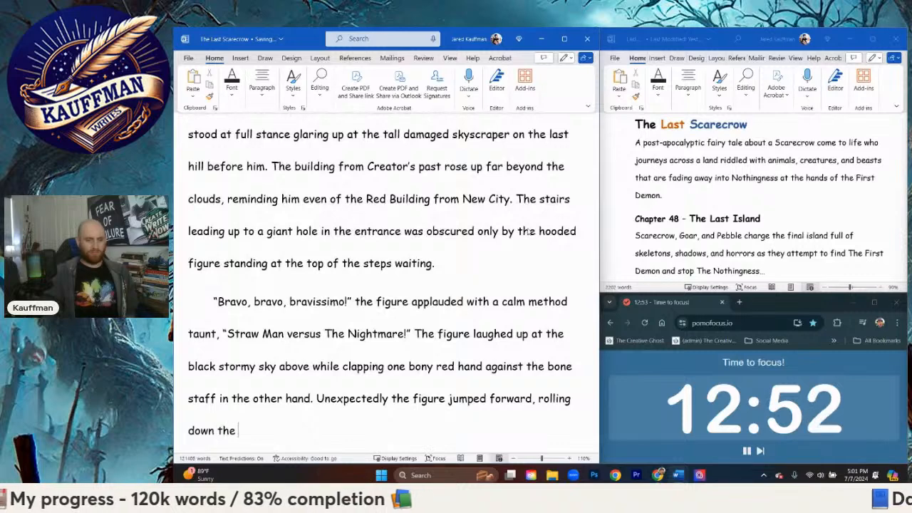
text(stairs)
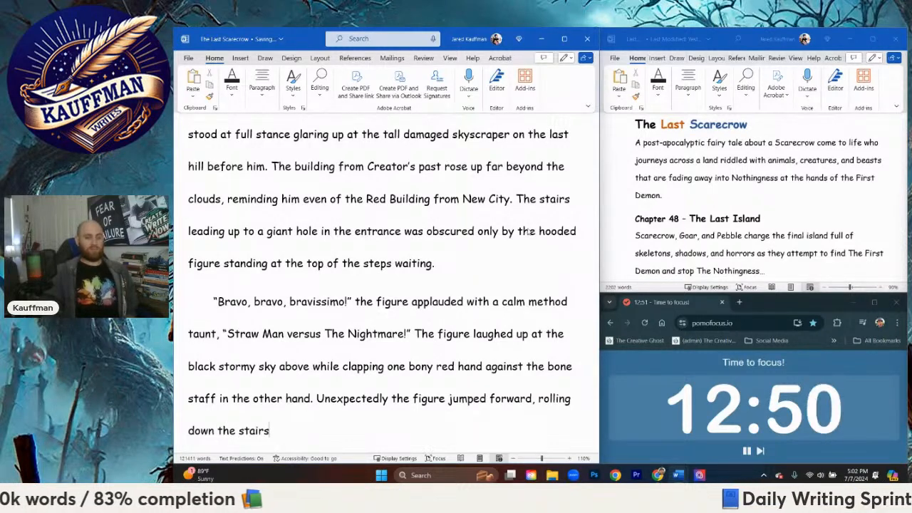
text(, barre)
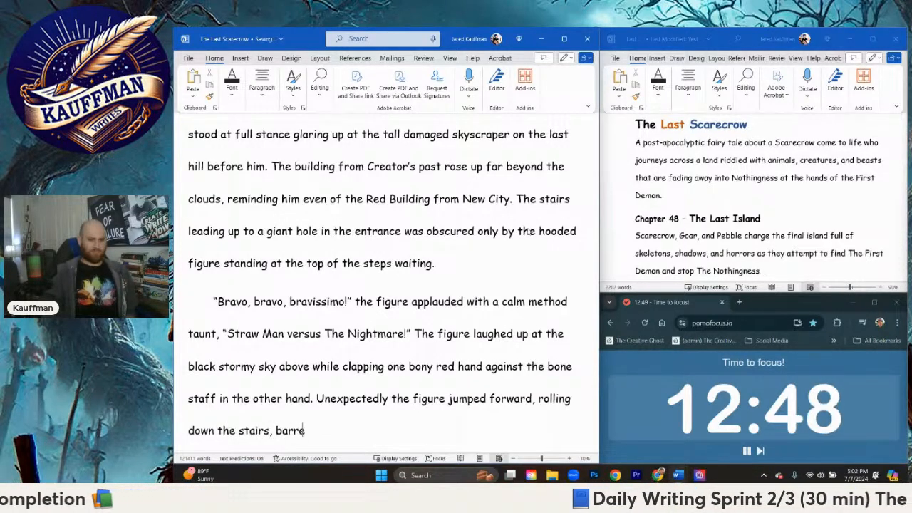
text(ling full steam towards)
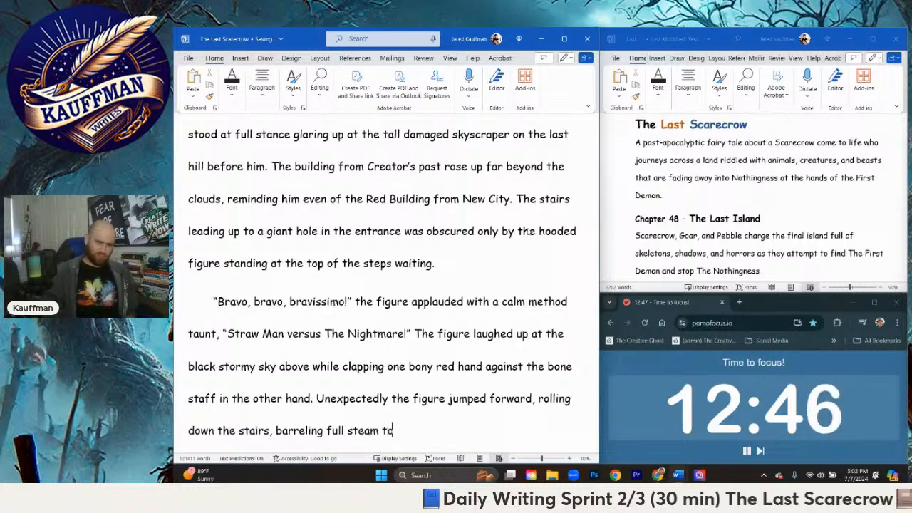
Step: Complete the sentence about the stairs with ", barreling full force towards Scarecrow."
key(BackSpace)
key(BackSpace)
key(BackSpace)
key(BackSpace)
key(BackSpace)
key(BackSpace)
key(BackSpace)
key(BackSpace)
key(BackSpace)
key(BackSpace)
key(BackSpace)
key(BackSpace)
key(BackSpace)
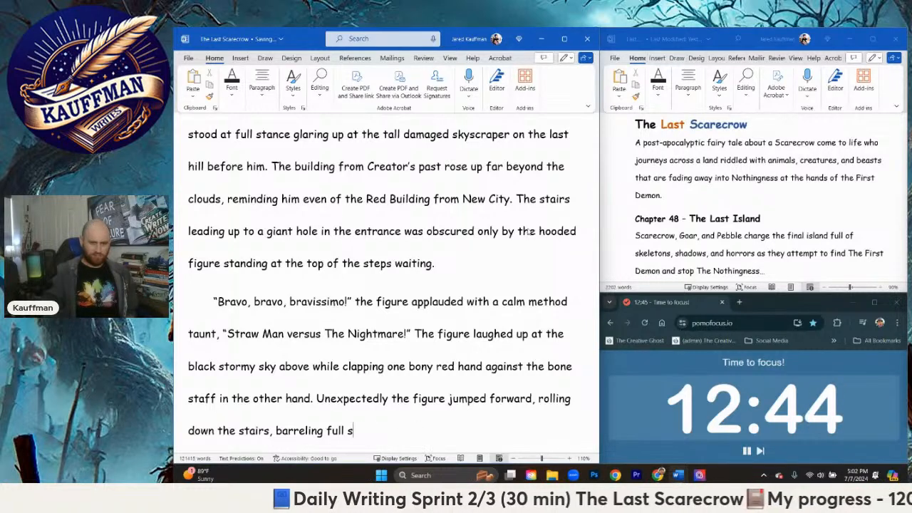
text(force towar)
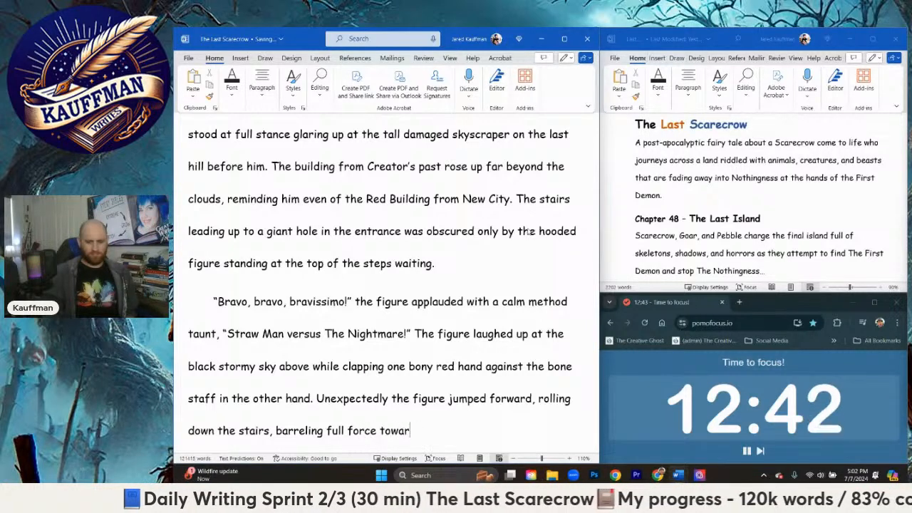
text(ds Scarecrow.)
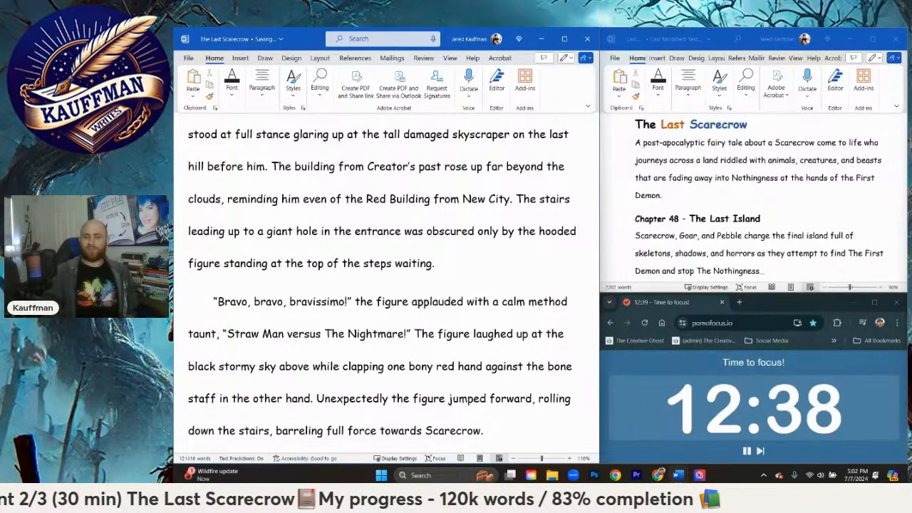
Step: Start a new paragraph below the charge towards Scarecrow with the opening words "Caught by surprise,"
key(Return)
text(Caught by suyrpr)
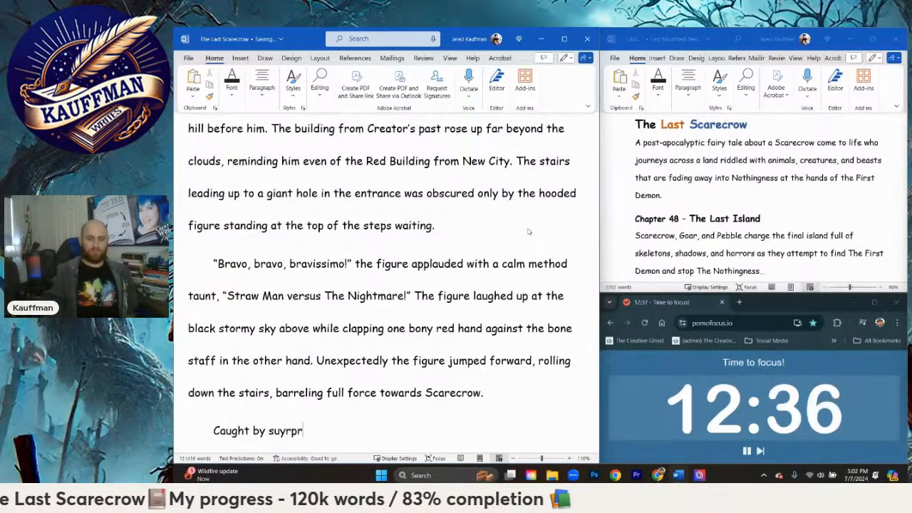
key(BackSpace)
key(BackSpace)
key(BackSpace)
key(BackSpace)
text(rp)
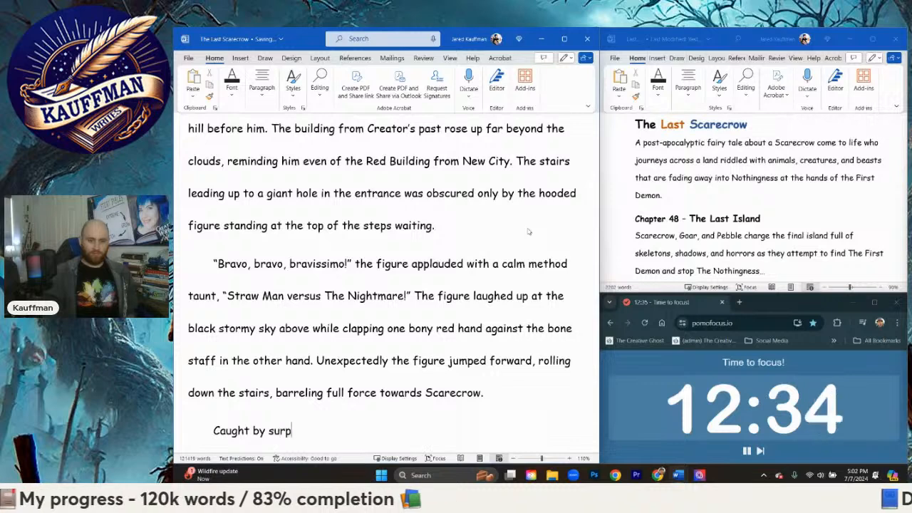
text(rise, The)
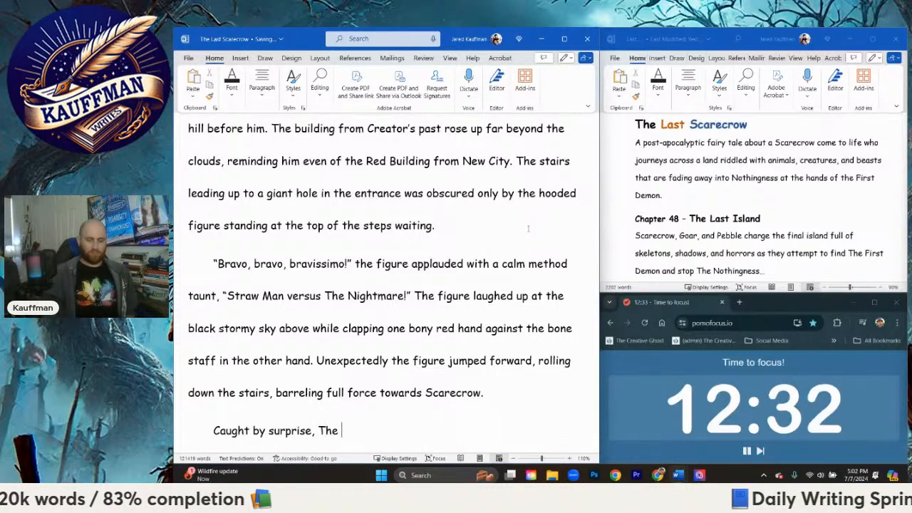
Step: Continue the new paragraph's opening sentence with "Scarecrow only had time to"
key(BackSpace)
key(BackSpace)
key(BackSpace)
text(Scare)
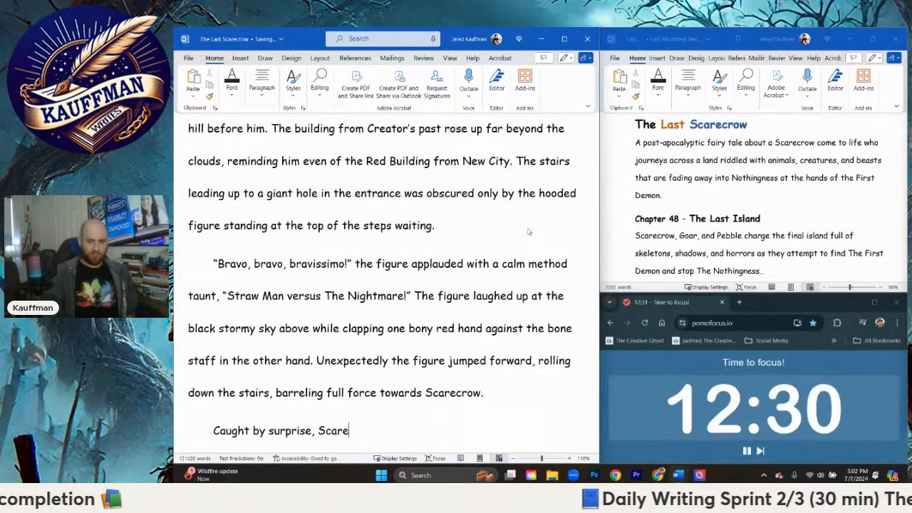
text(crow only had to)
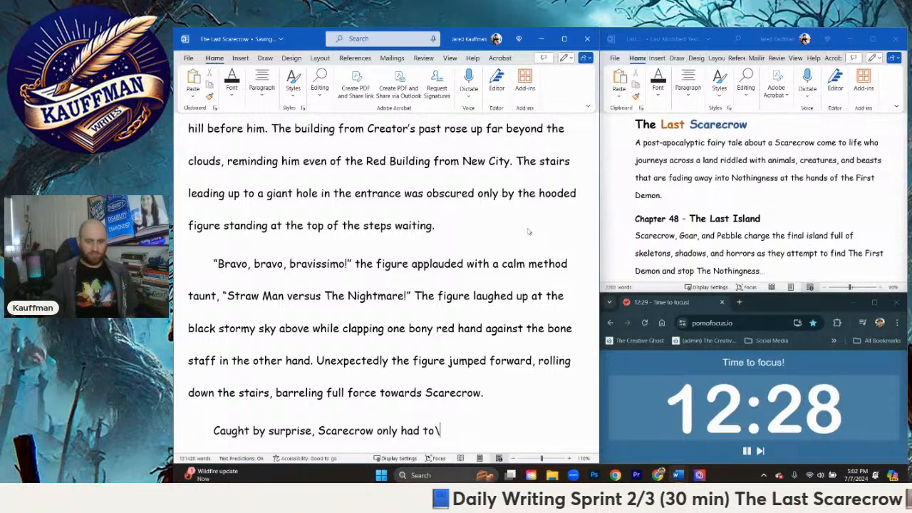
key(BackSpace)
text(ime t)
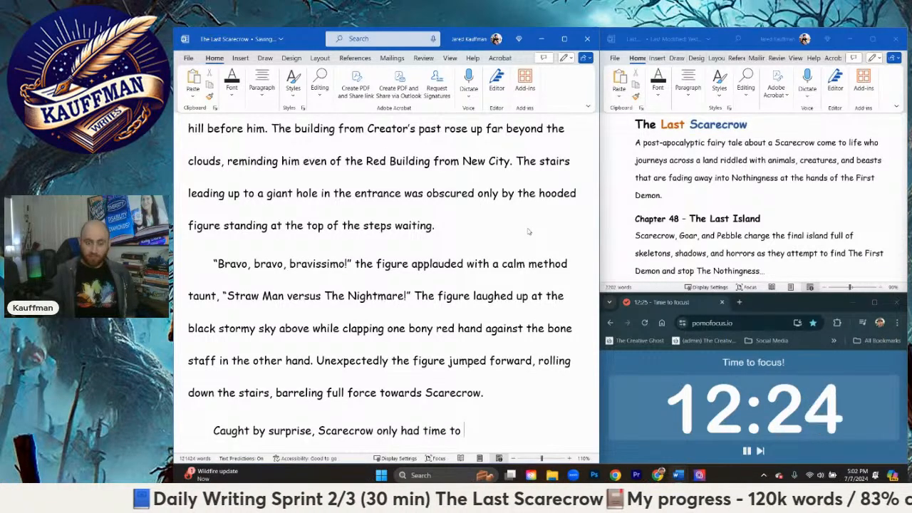
text(u)
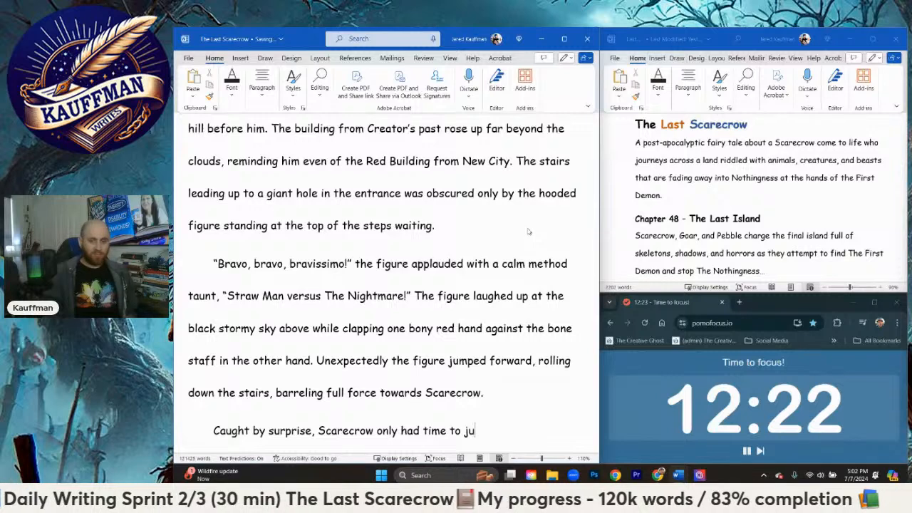
Step: Extend Scarecrow's sentence with "leap out of the way onto"
key(BackSpace)
key(BackSpace)
text(leap ou)
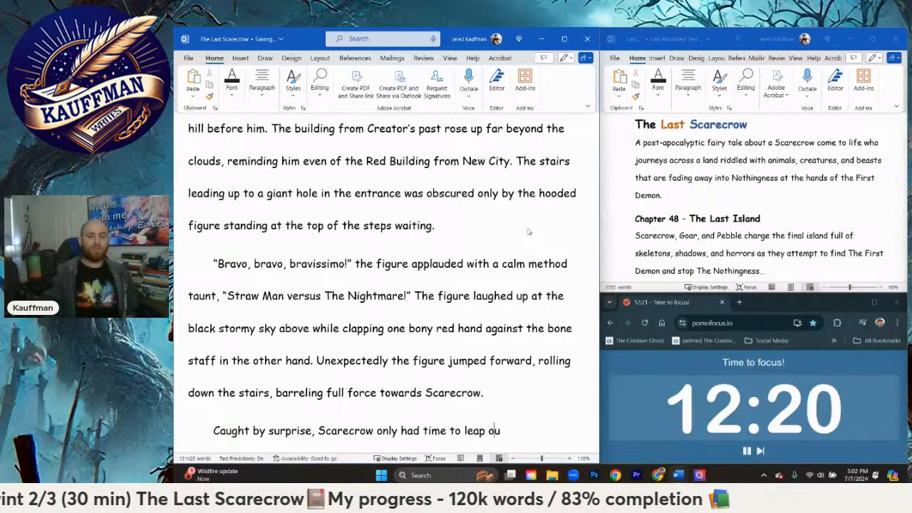
text(t of the way ontro t)
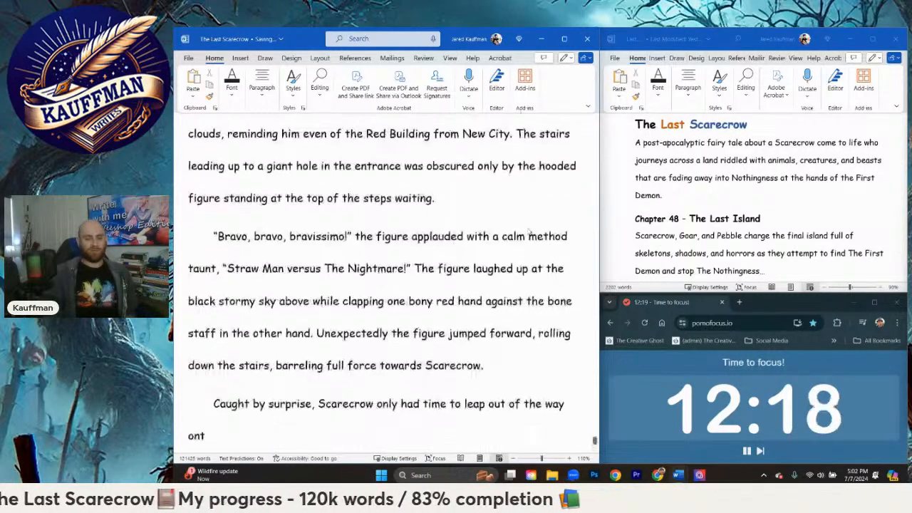
key(BackSpace)
key(BackSpace)
key(BackSpace)
Step: Describe where Scarecrow lands by adding "a stretch of grass beside the ruby red path" after "onto"
text(a str)
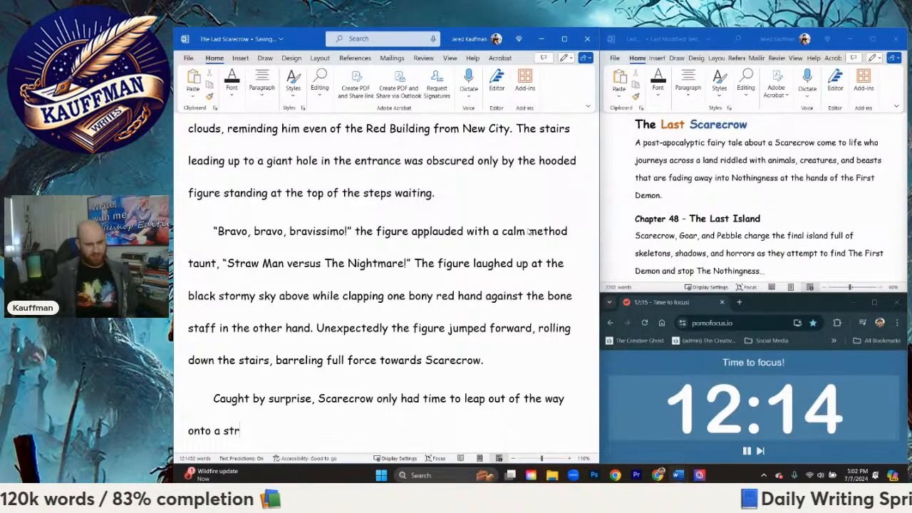
text(etetch of grass)
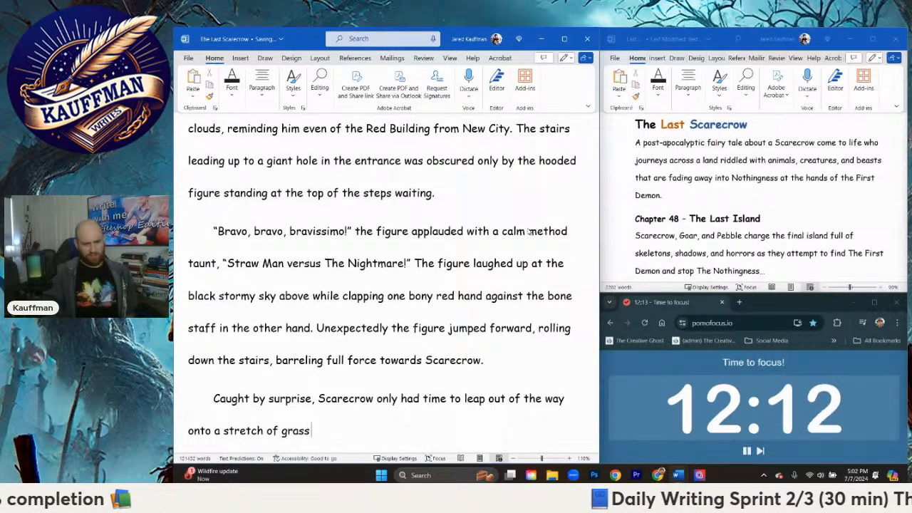
text( beside the ru)
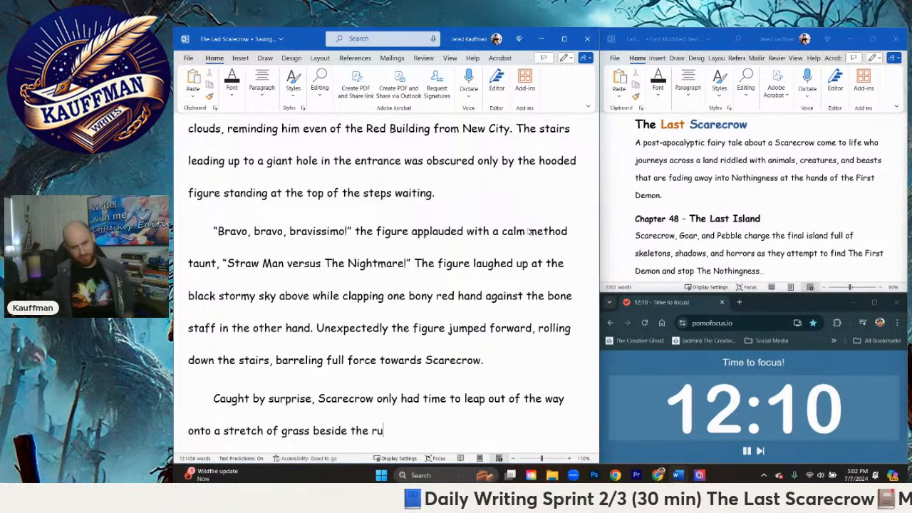
key(BackSpace)
text(uby)
key(BackSpace)
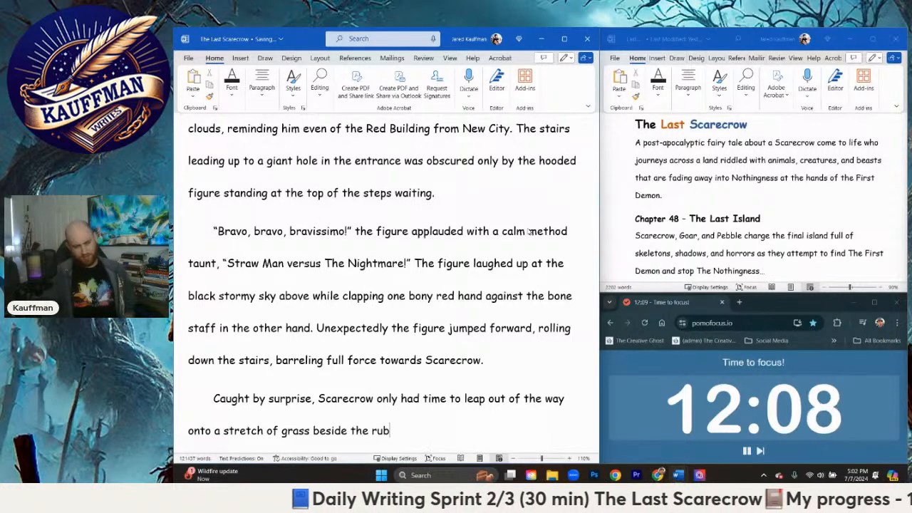
key(BackSpace)
text(red path)
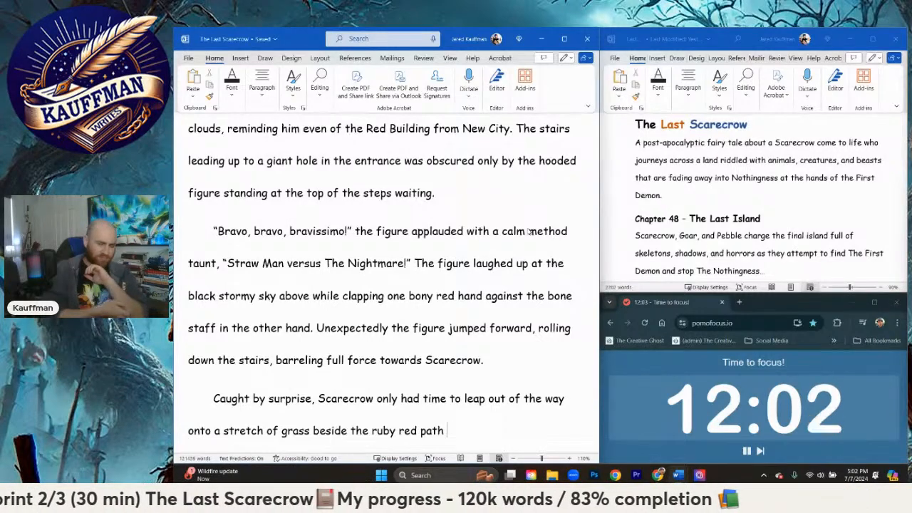
Step: Carry the sentence on past "path" with "as the figure barreled past him"
text(as t)
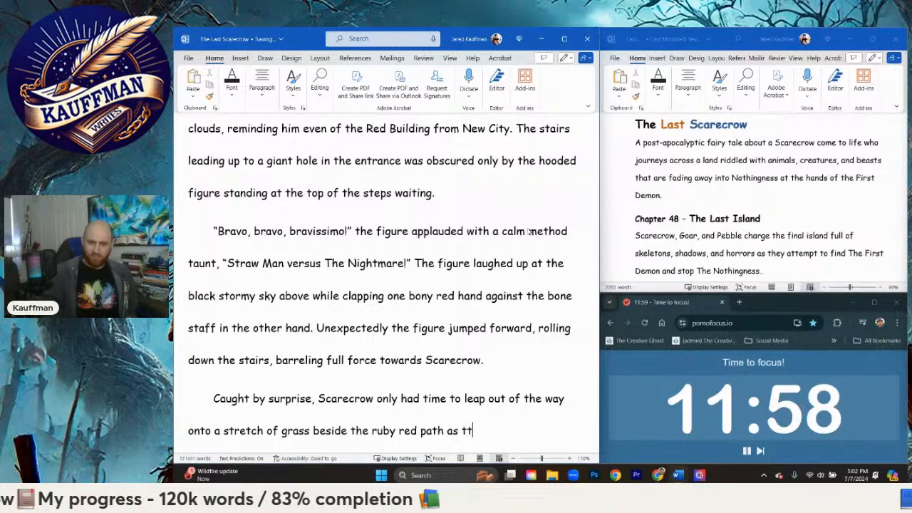
text(he figure rolle)
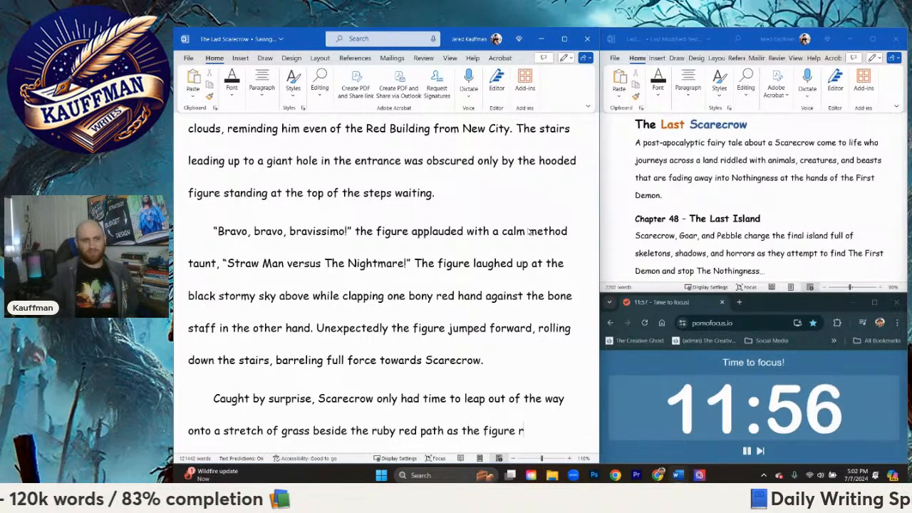
key(BackSpace)
key(BackSpace)
key(BackSpace)
key(BackSpace)
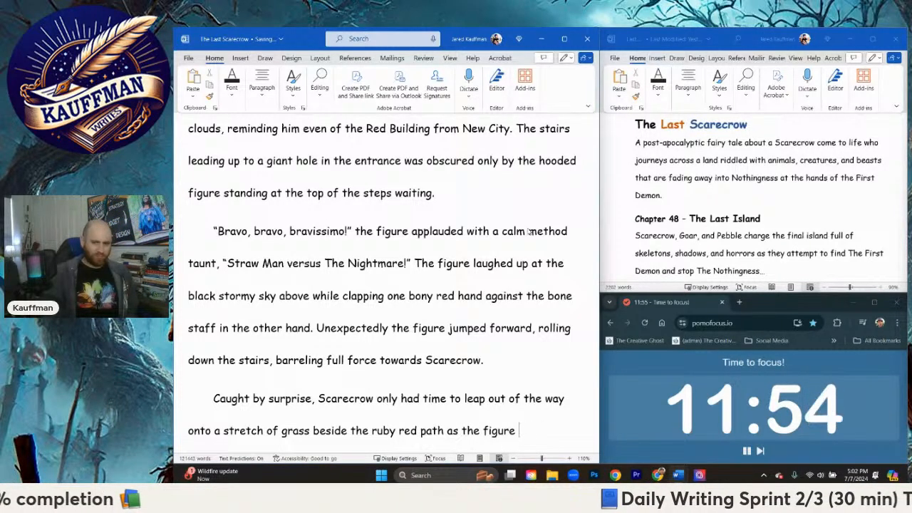
text(barreled past him)
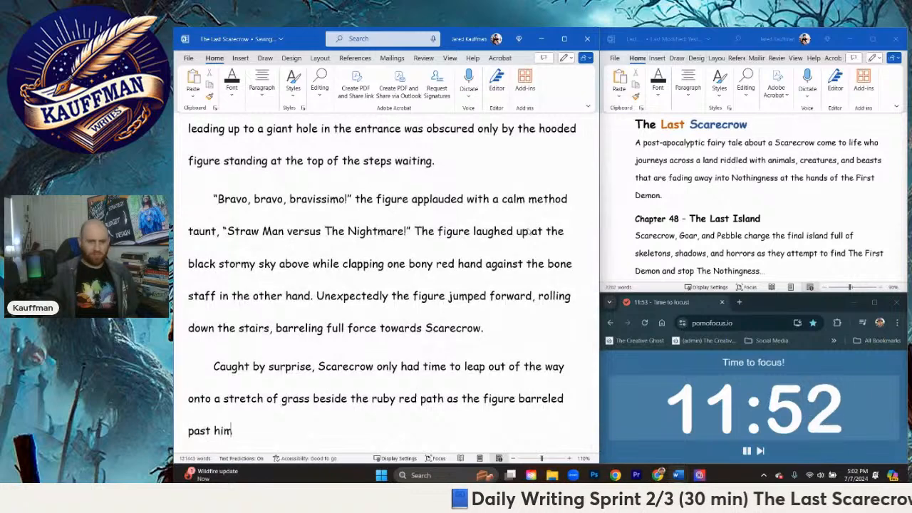
text(, smas)
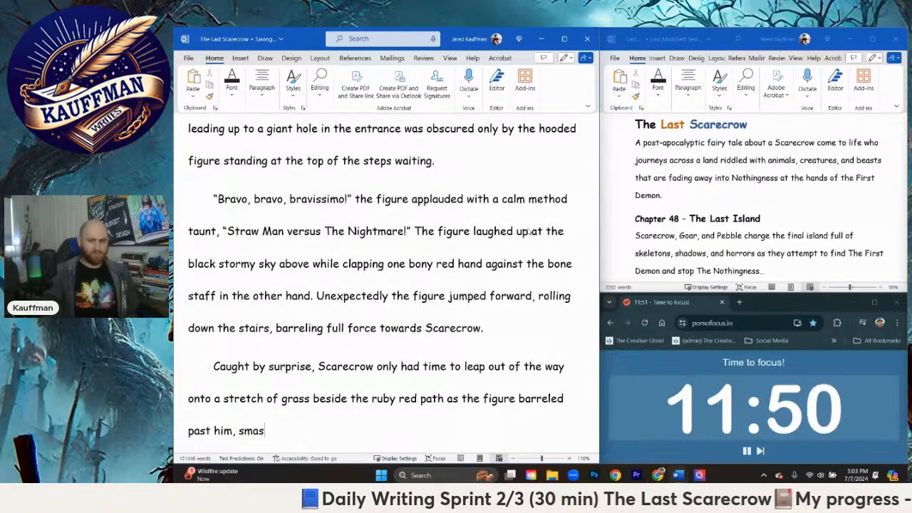
text(hing )
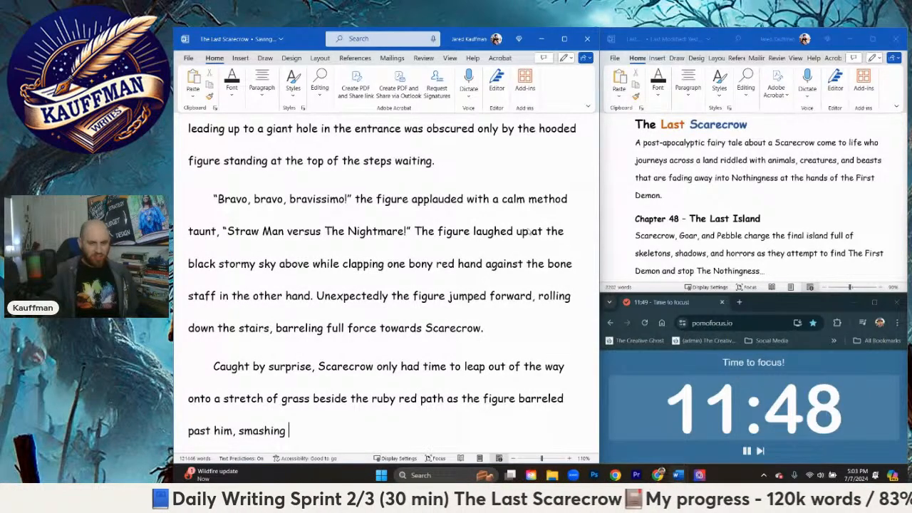
text(with a )
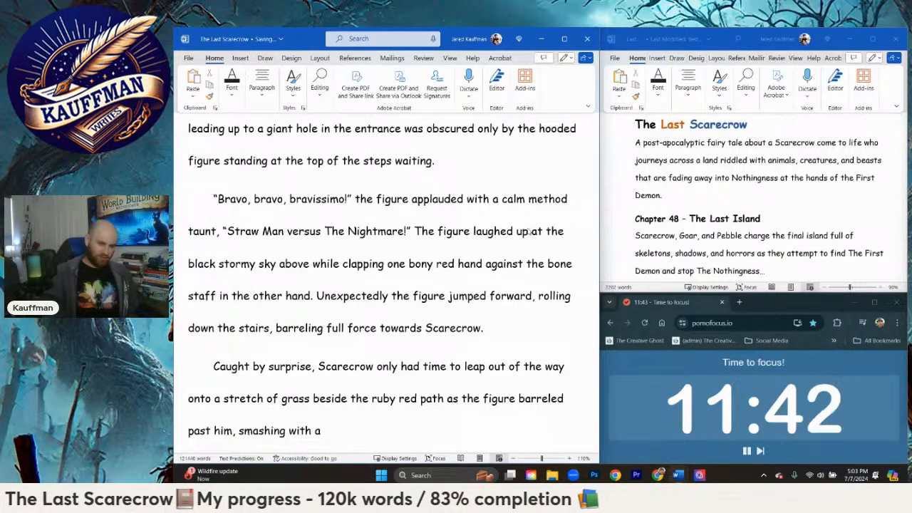
text(loud thud ag)
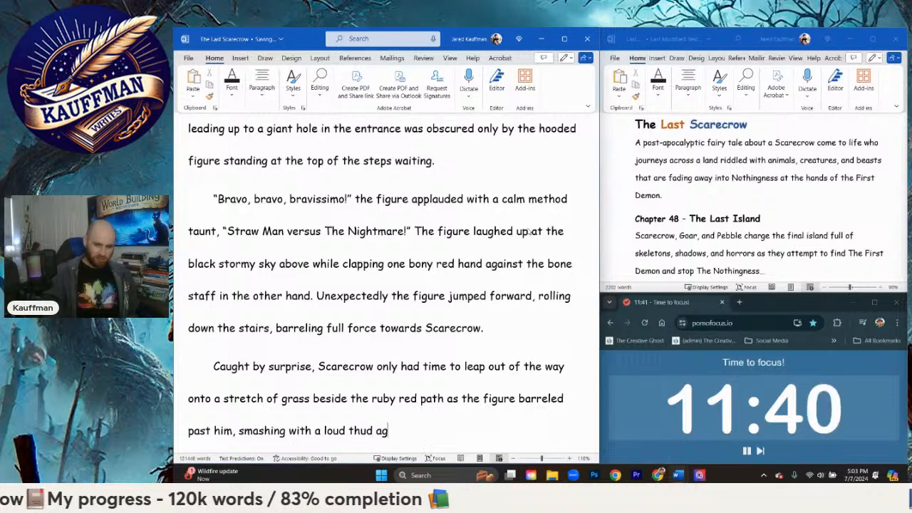
text(ainst the b)
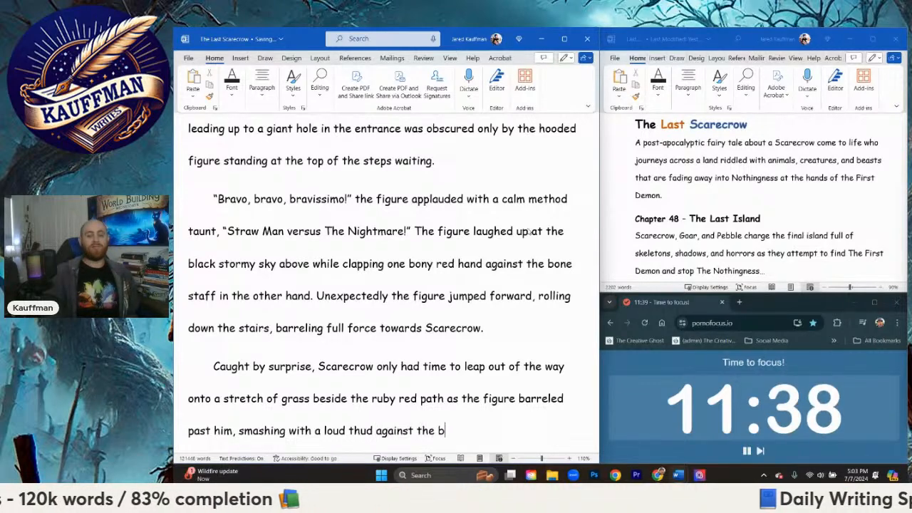
text(lack barrier of )
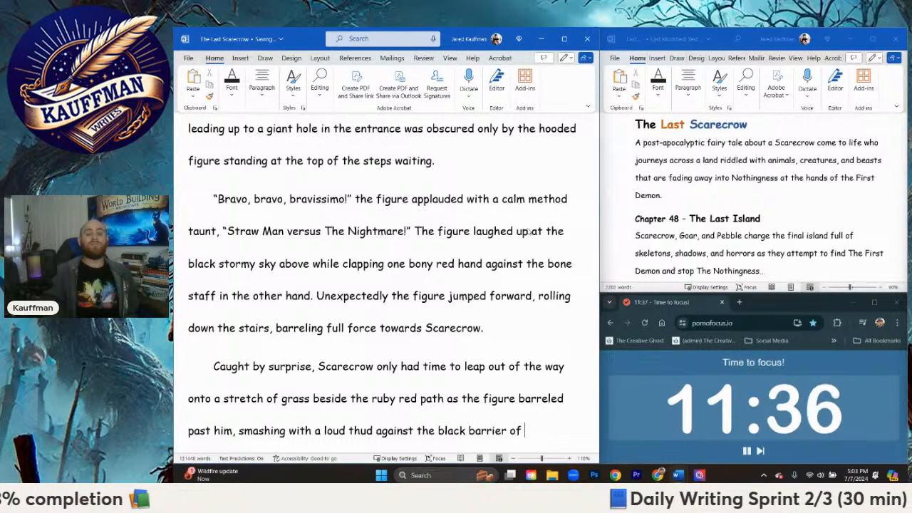
text(the island.)
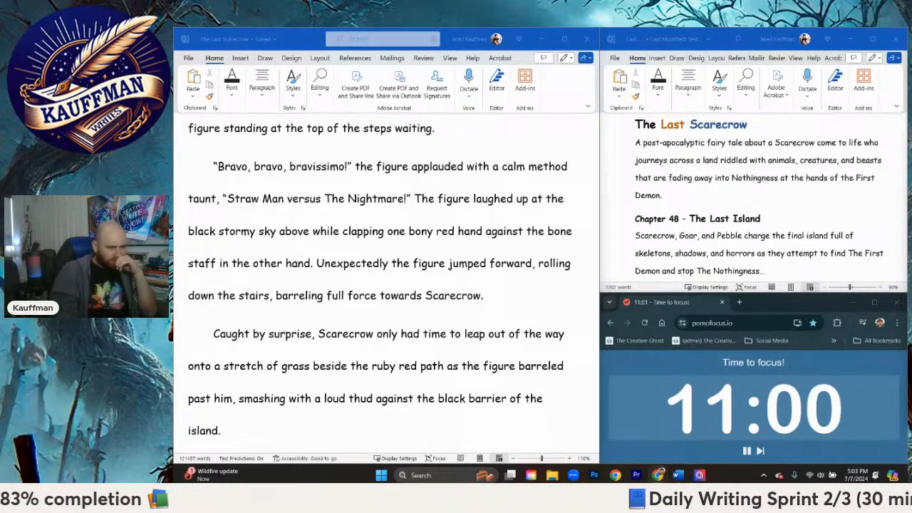
Step: Begin a new sentence after "island." with the words "He rolled on"
click(252, 426)
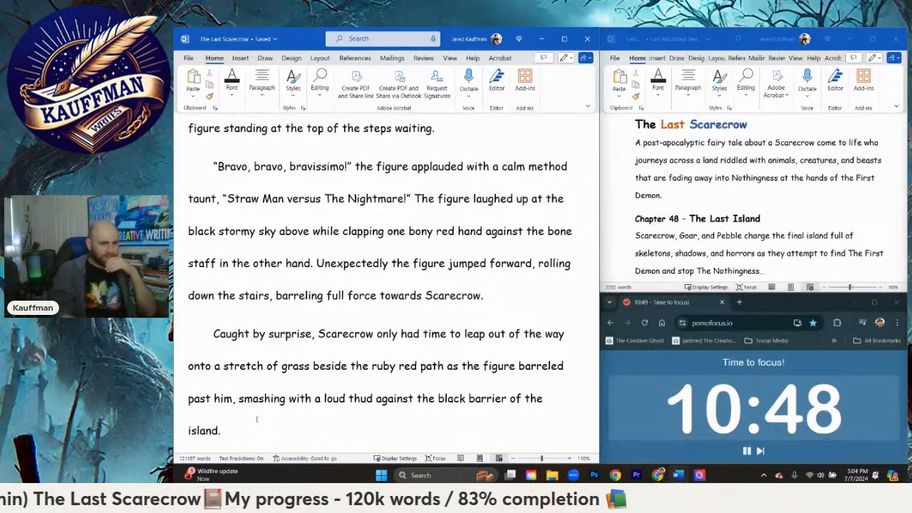
scroll(280, 424, down, 2)
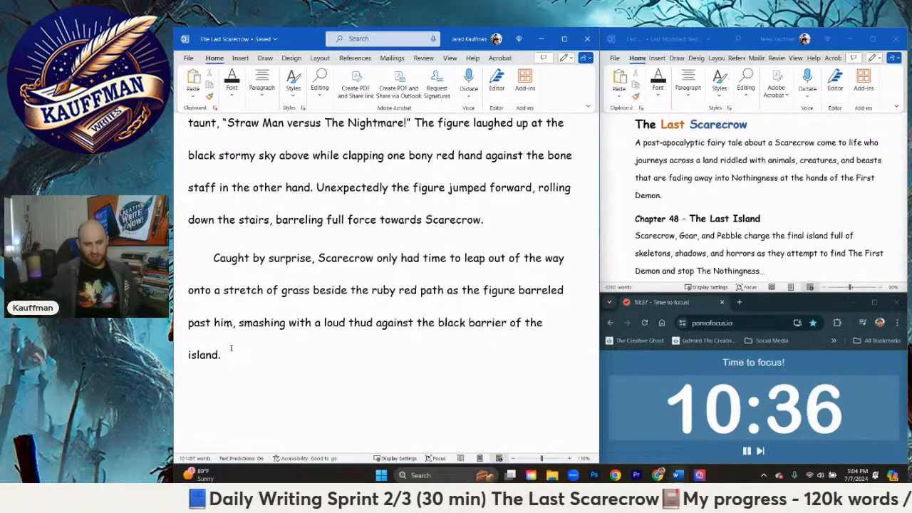
text(Scare)
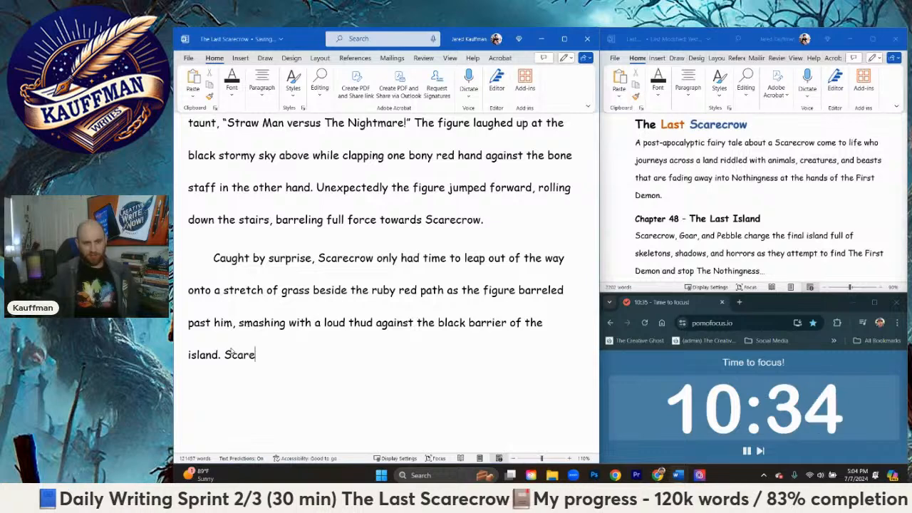
text(crow)
key(BackSpace)
key(BackSpace)
key(BackSpace)
key(BackSpace)
key(BackSpace)
key(BackSpace)
key(BackSpace)
key(BackSpace)
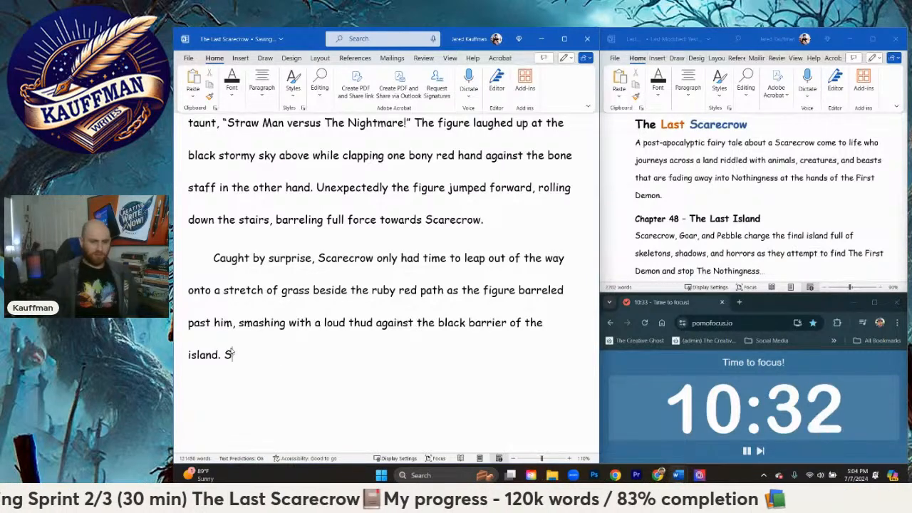
text(e rolled on)
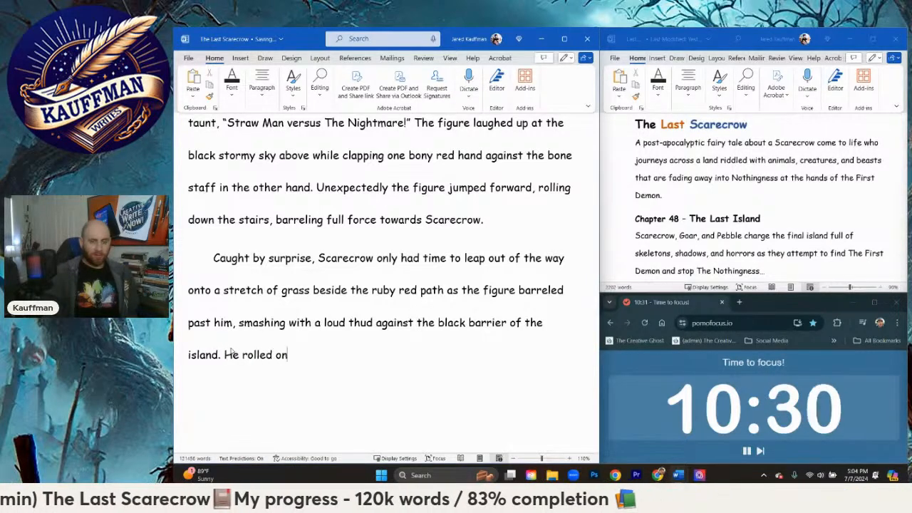
text(to his ba)
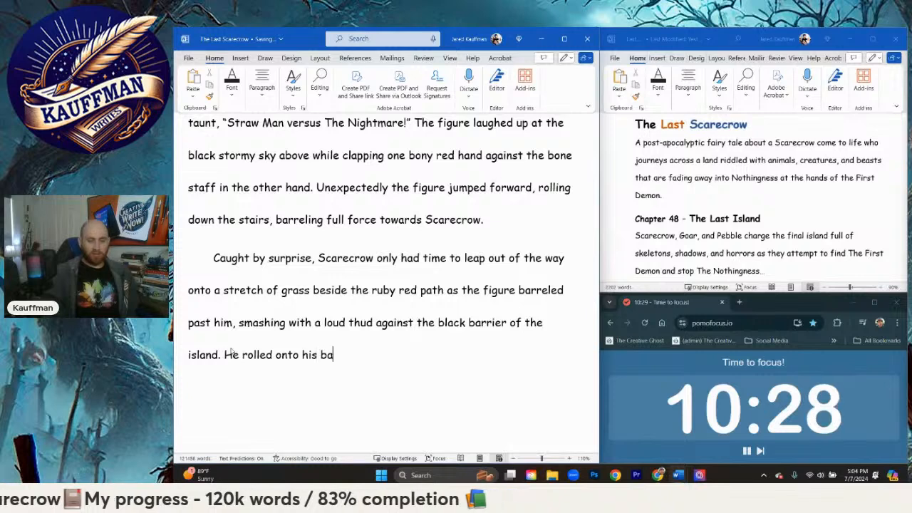
Step: Extend the new sentence to read "He rolled onto his back watching"
text(ck watching in)
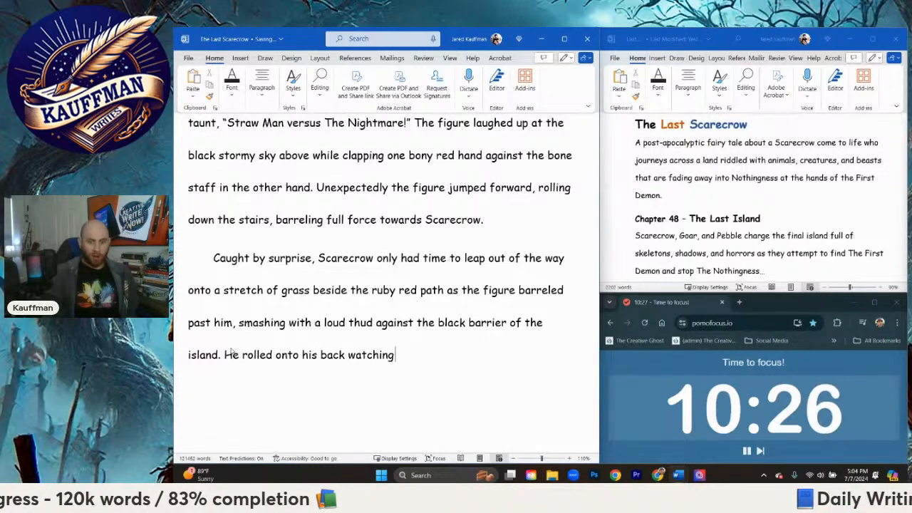
key(BackSpace)
key(BackSpace)
text(at)
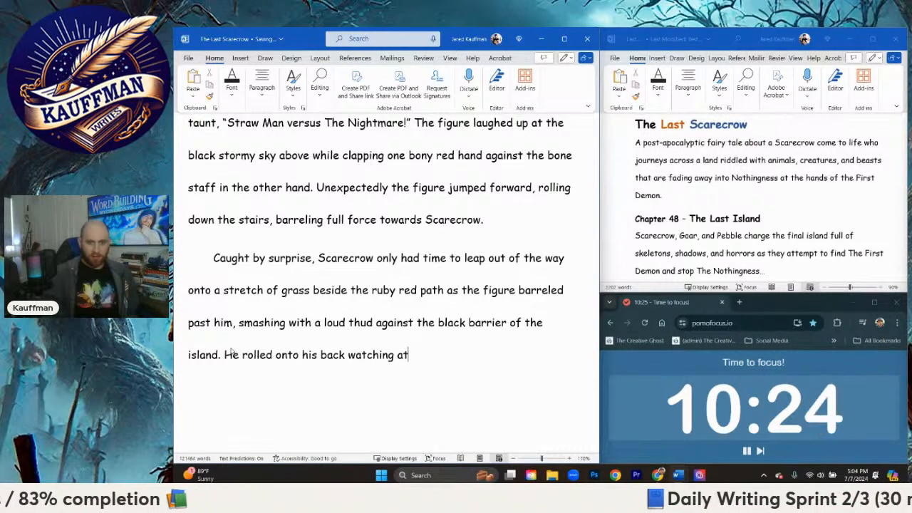
text( first shock)
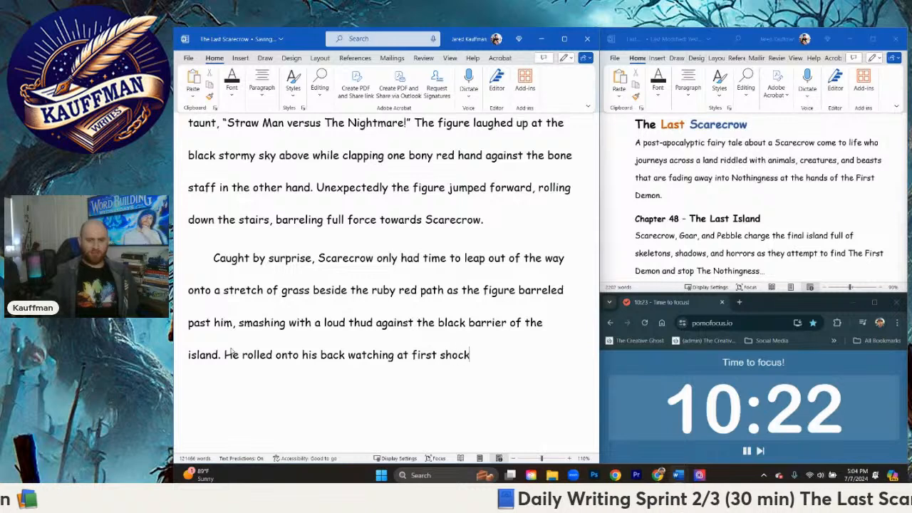
key(BackSpace)
key(BackSpace)
key(BackSpace)
key(BackSpace)
key(BackSpace)
key(BackSpace)
key(BackSpace)
key(BackSpace)
key(BackSpace)
key(BackSpace)
key(BackSpace)
key(BackSpace)
key(BackSpace)
key(BackSpace)
key(BackSpace)
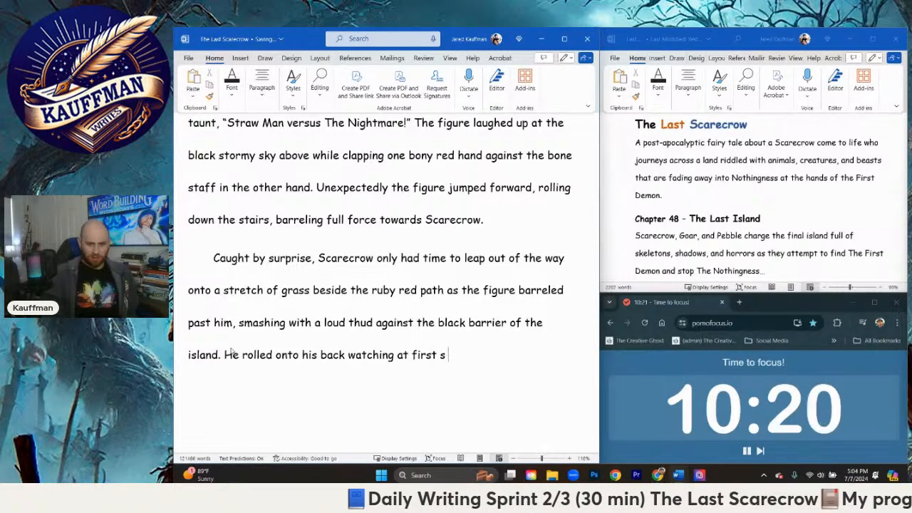
Step: Continue the sentence after "watching" with "in shock as the figure rebounded off the black barrier and"
text(in shock )
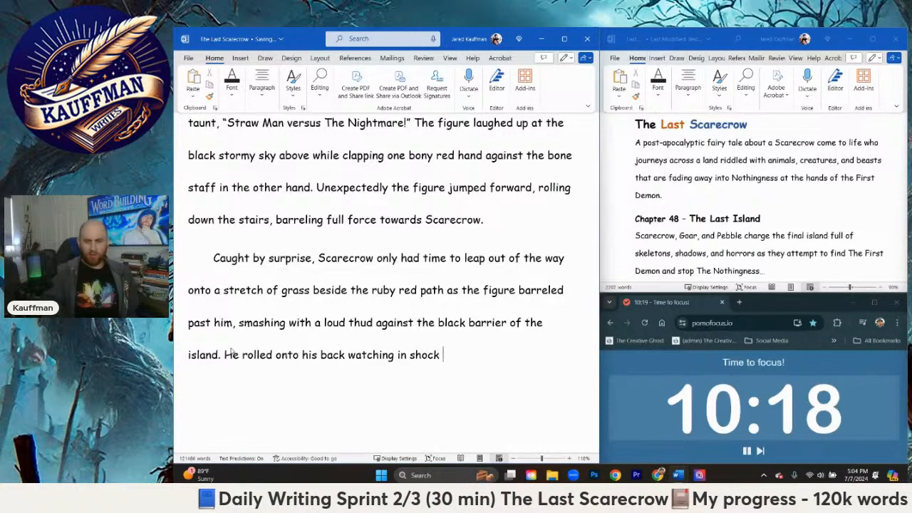
text(as the figure)
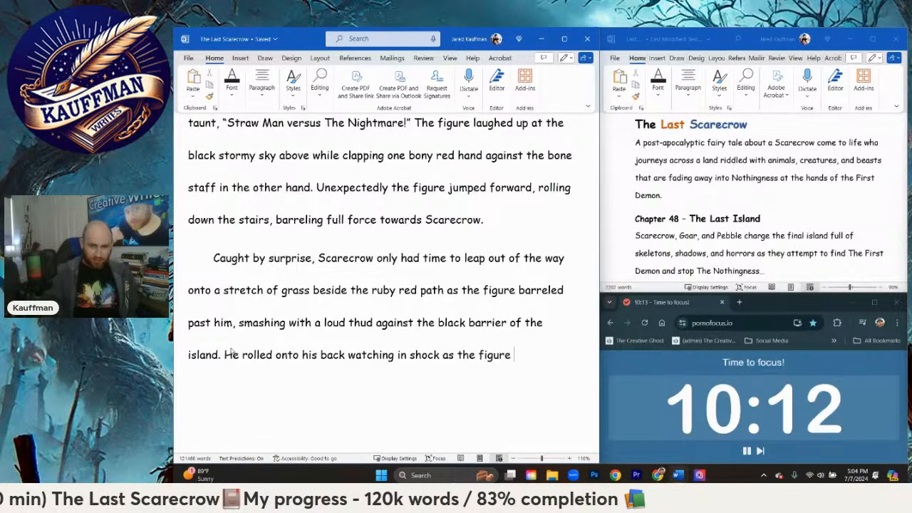
text(re)
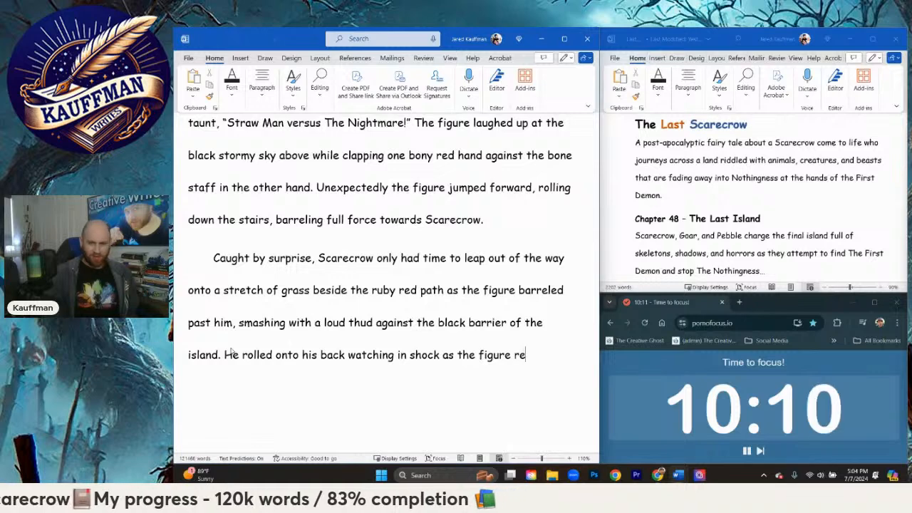
text(bounded off the )
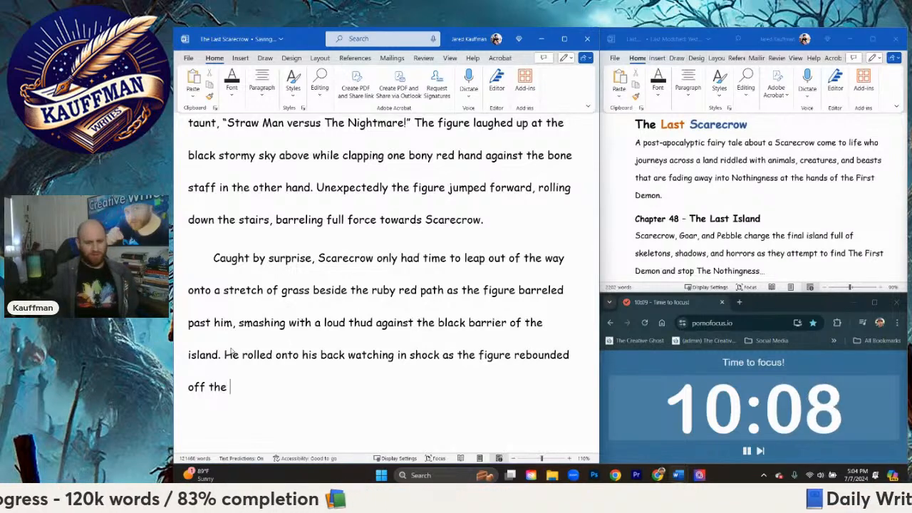
text(black barrier and )
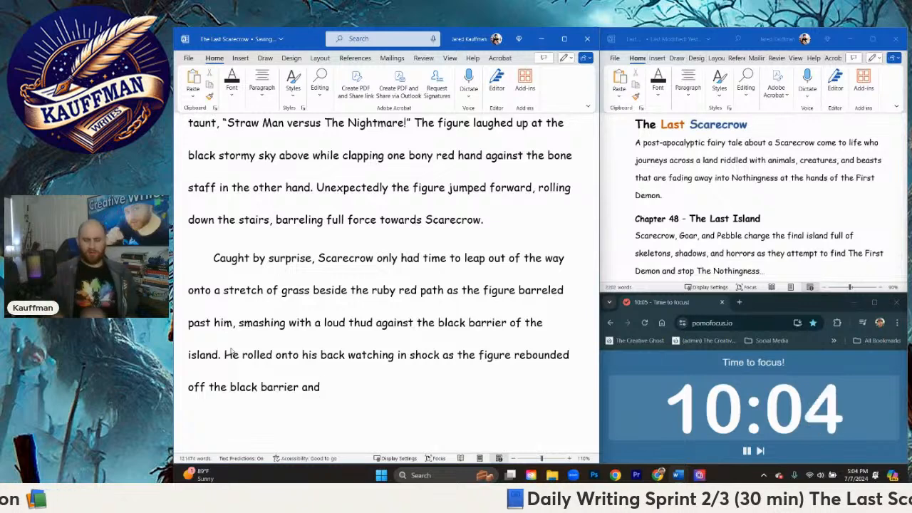
text(landed )
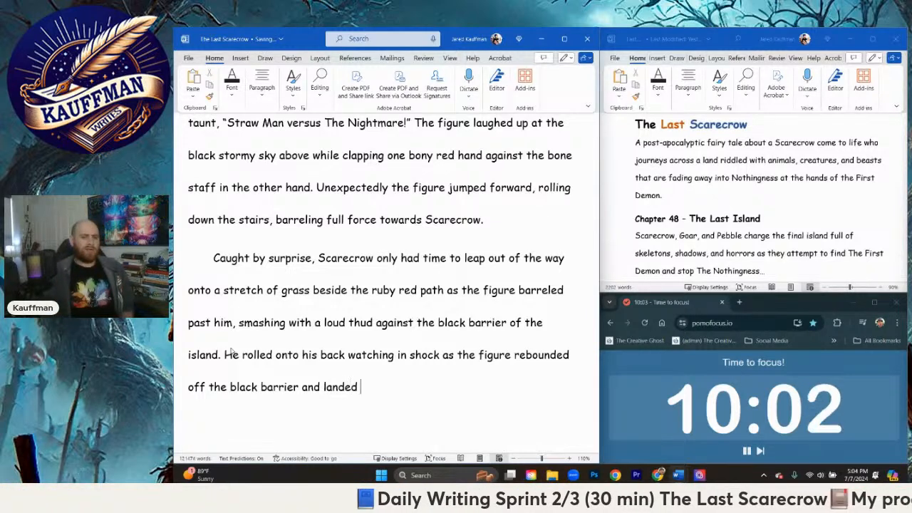
text(flawlessly )
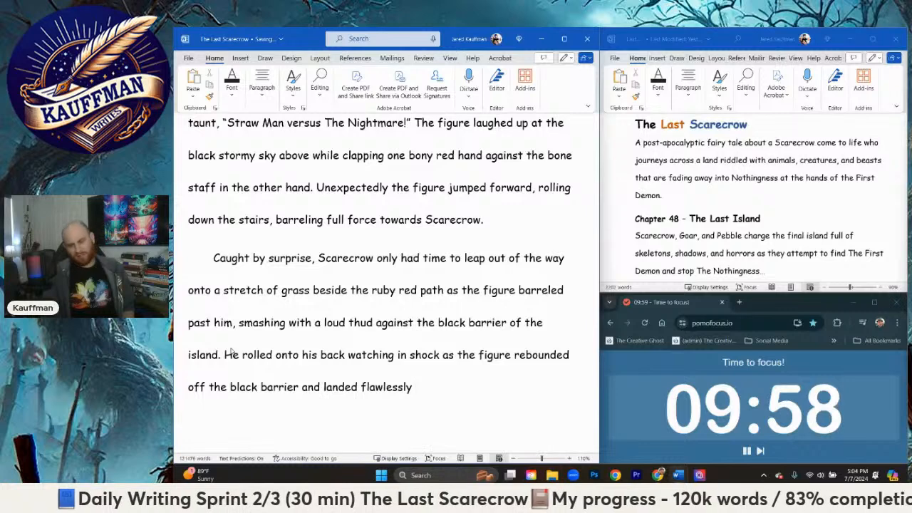
text(at t)
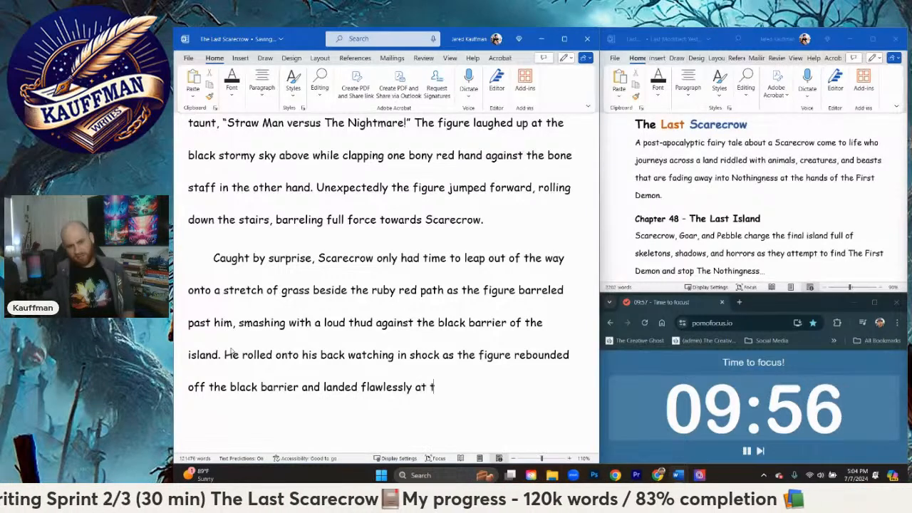
key(BackSpace)
key(BackSpace)
key(BackSpace)
key(BackSpace)
text(back at)
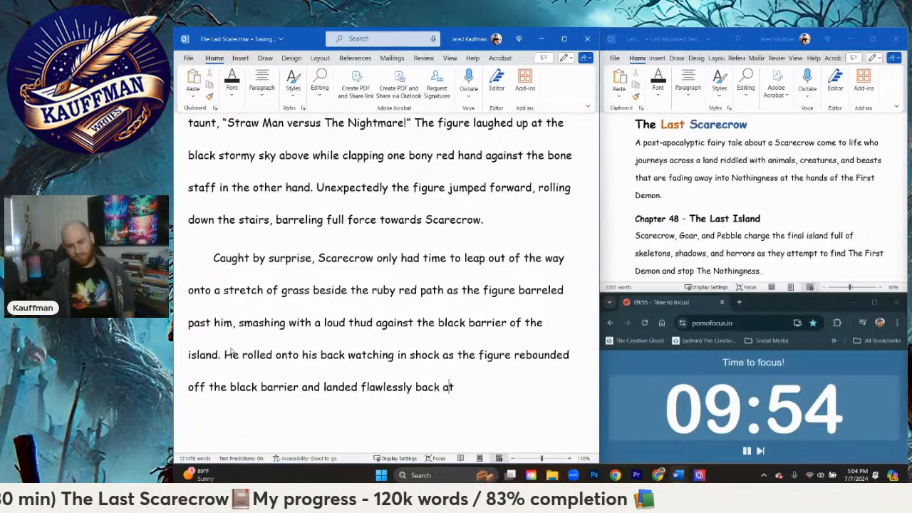
key(ctrl+BackSpace)
key(ctrl+BackSpace)
key(ctrl+BackSpace)
key(ctrl+BackSpace)
key(ctrl+BackSpace)
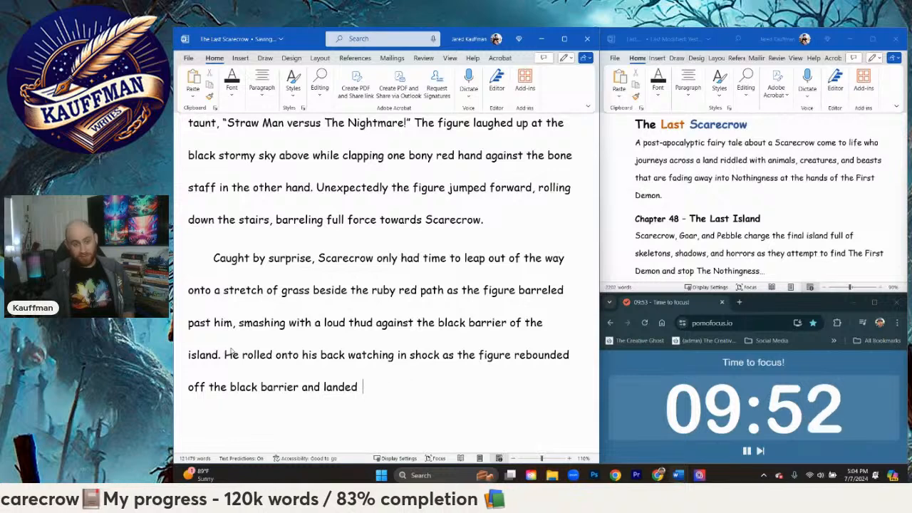
Step: Finish the sentence after "barrier and" with "glided flawlessly back at the top of the steps."
text(glided flaw)
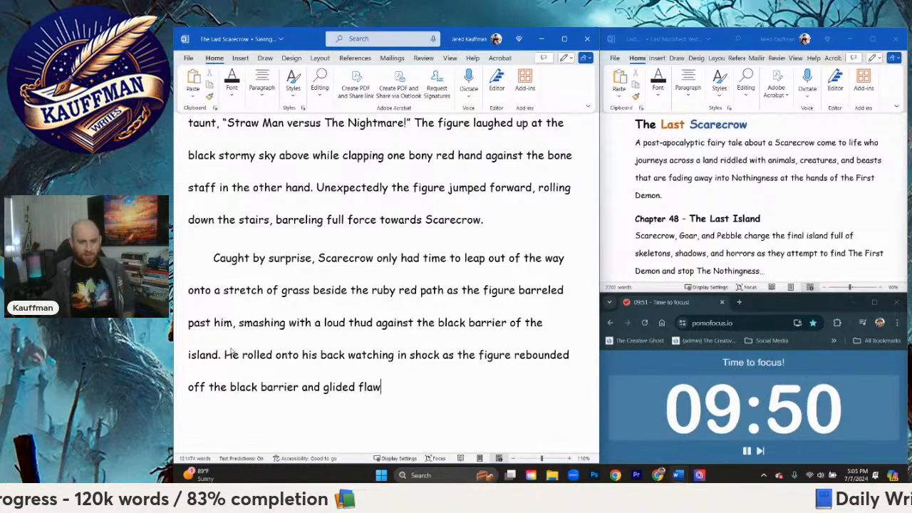
text(lessly back at )
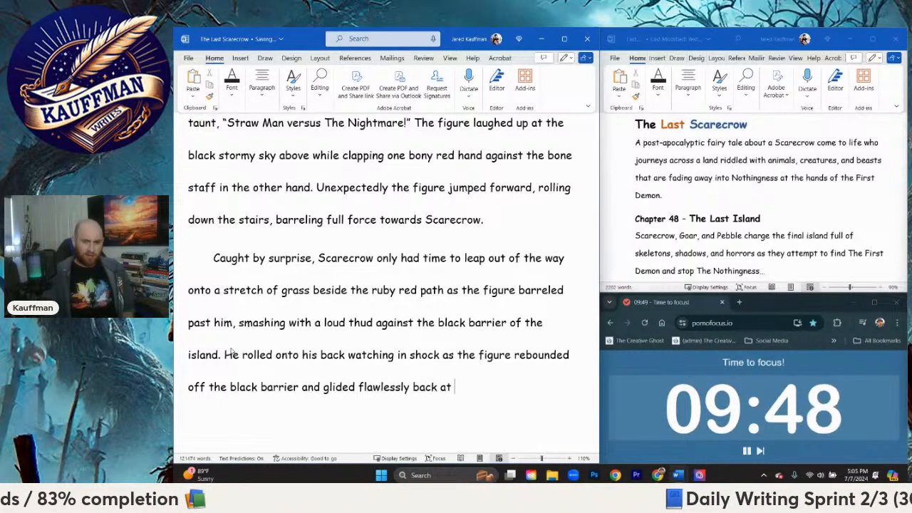
text(the top of the steps)
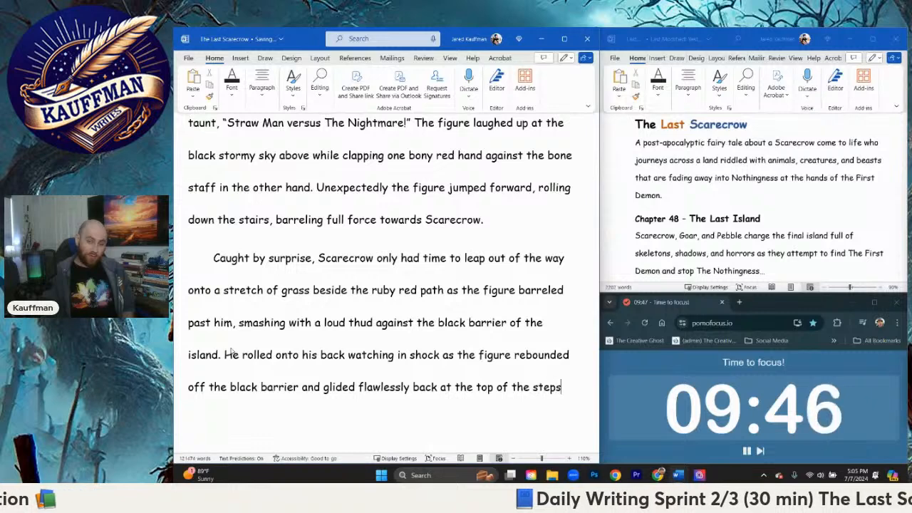
text(.)
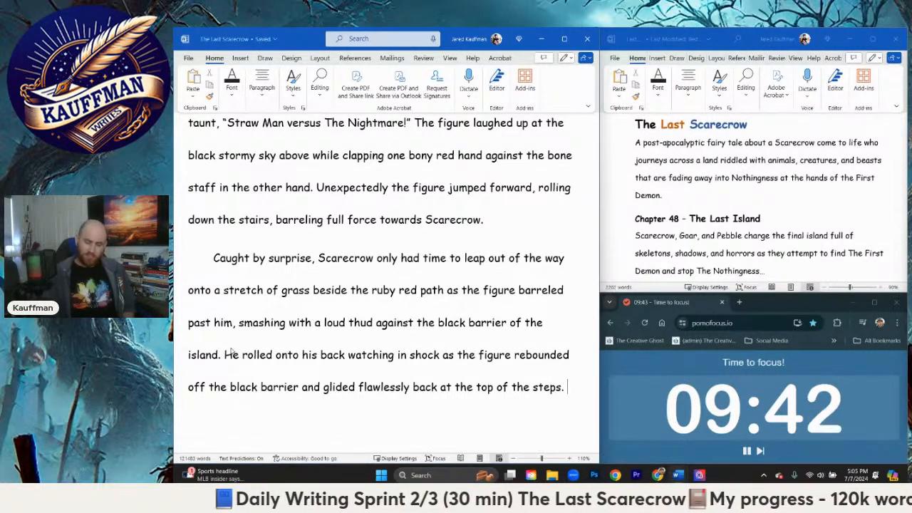
key(Return)
text(Colored)
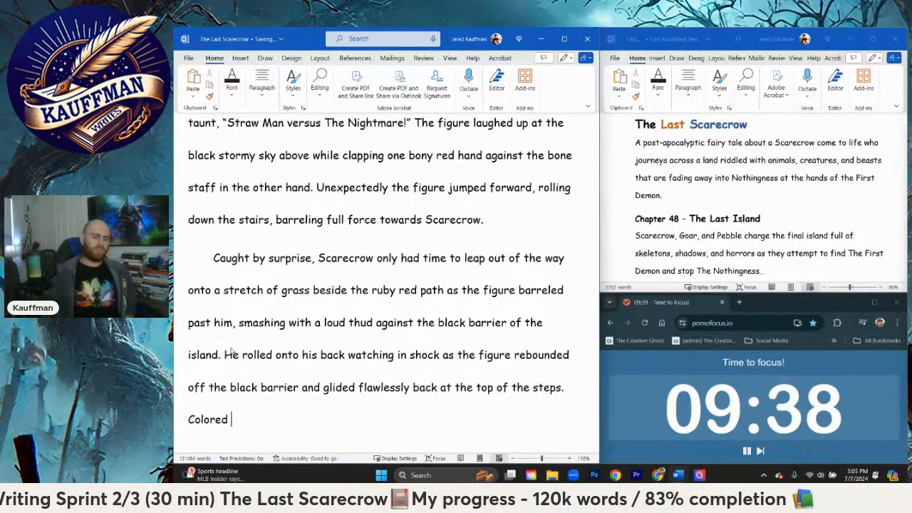
key(BackSpace)
key(BackSpace)
key(BackSpace)
key(BackSpace)
key(BackSpace)
key(BackSpace)
key(BackSpace)
key(BackSpace)
Step: Begin a new sentence after "steps." with "Worn patchworked cloak and darkened cowl"
text(W)
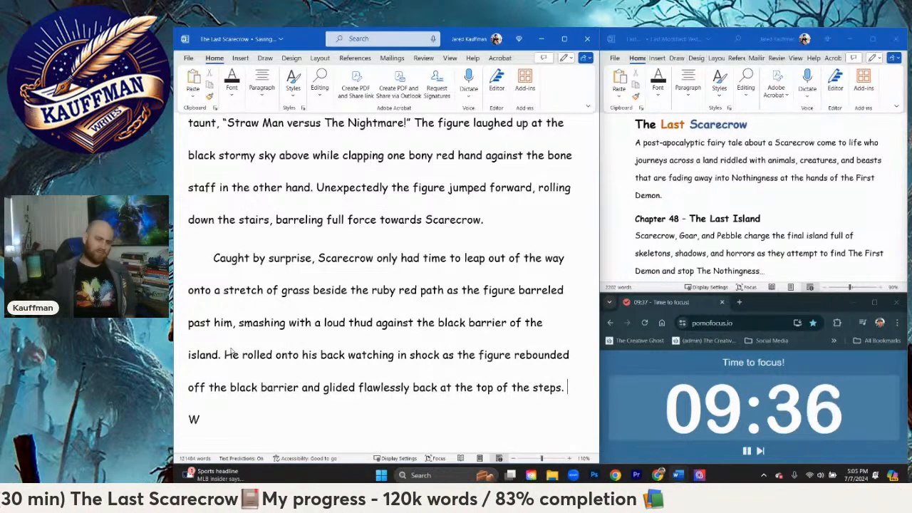
text(orn )
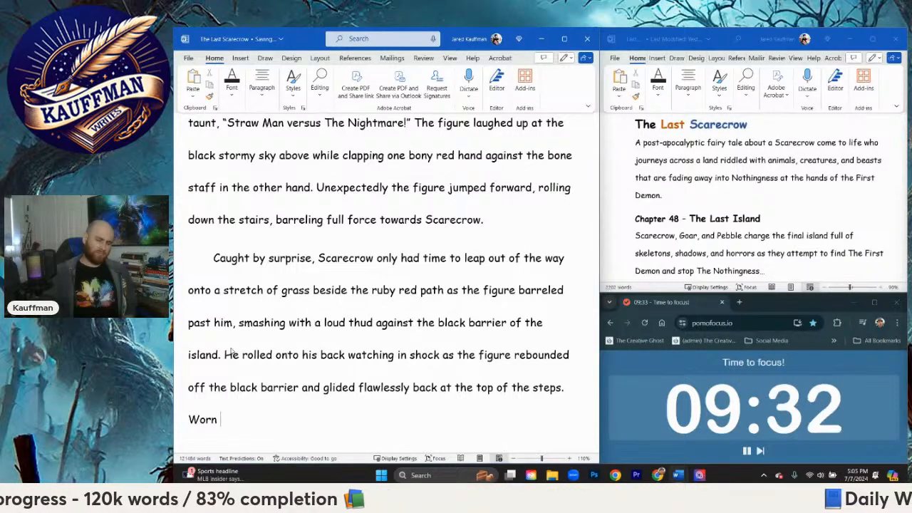
text(patchwork)
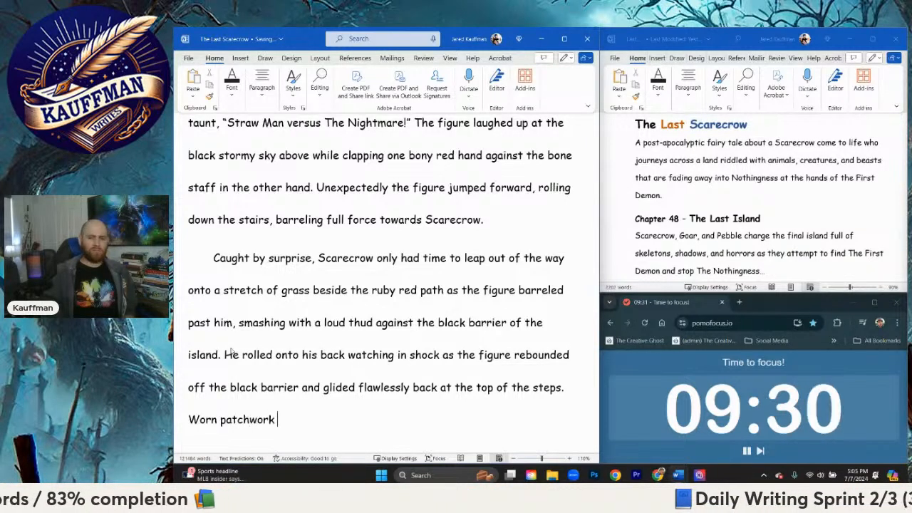
key(BackSpace)
text(ed )
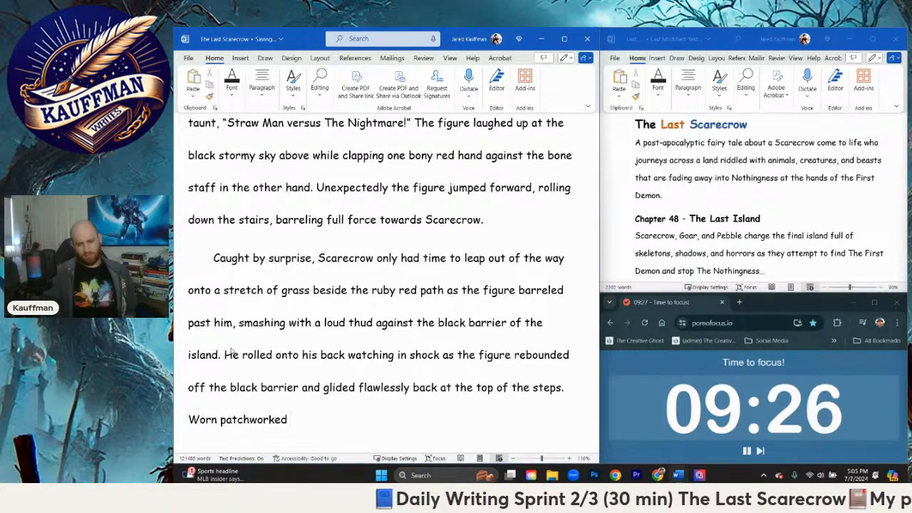
text(cloak and )
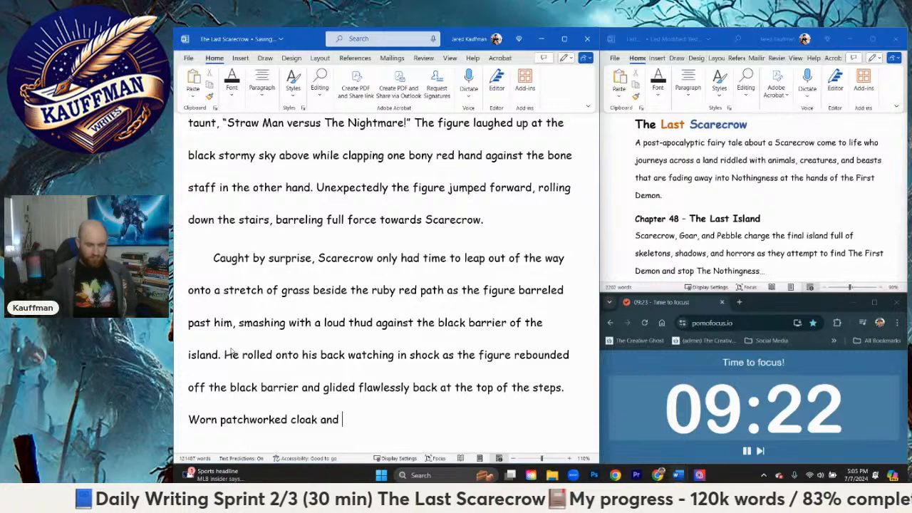
text(darkened )
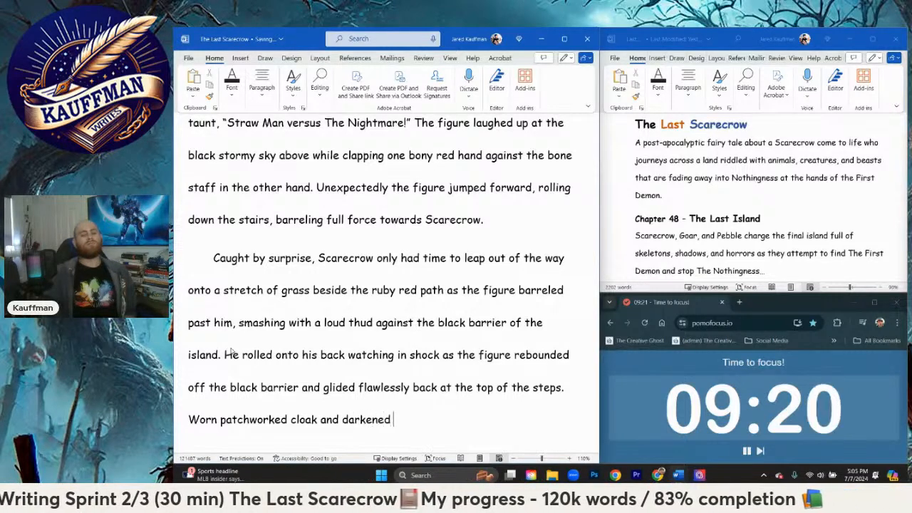
text(cowl)
key(BackSpace)
text(wl )
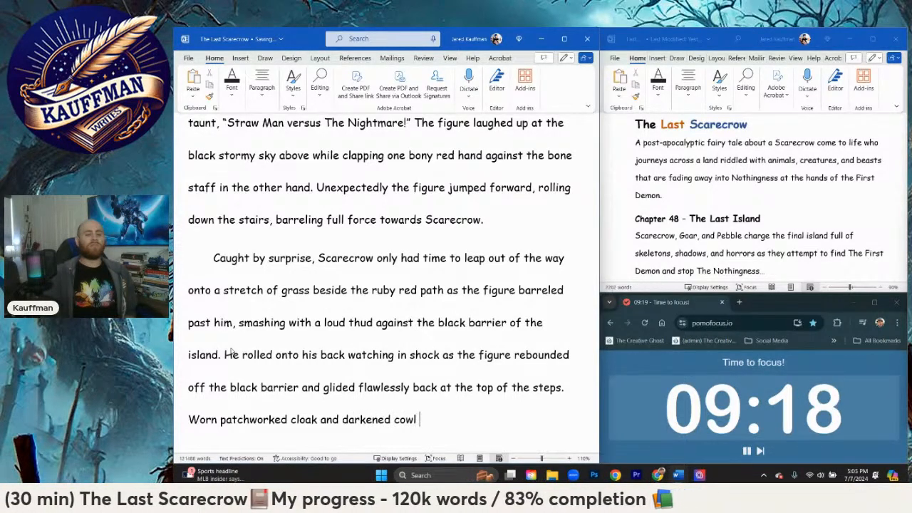
text(falling perf)
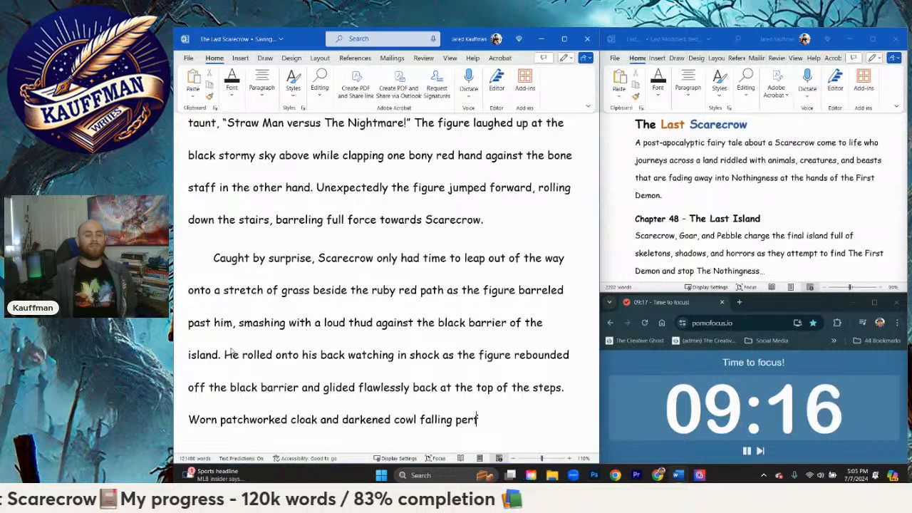
text(ectly bla)
Step: Carry the sentence on past "cowl" with "falling perfectly back into place as"
key(BackSpace)
key(BackSpace)
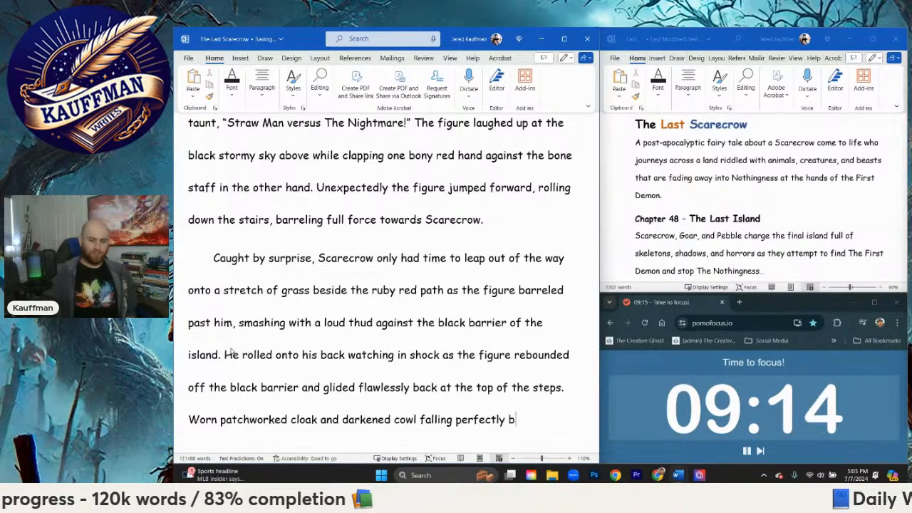
text(ack into place wit)
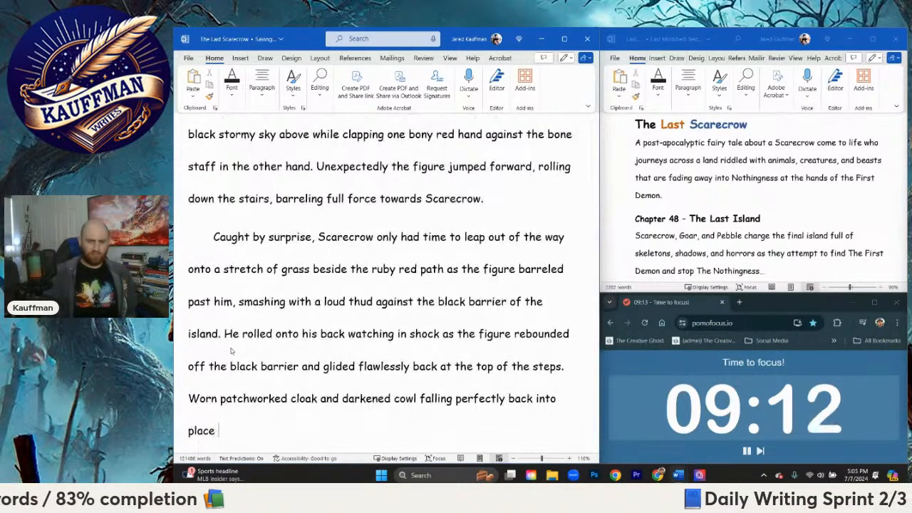
key(BackSpace)
key(BackSpace)
key(BackSpace)
text(f)
key(BackSpace)
text(as )
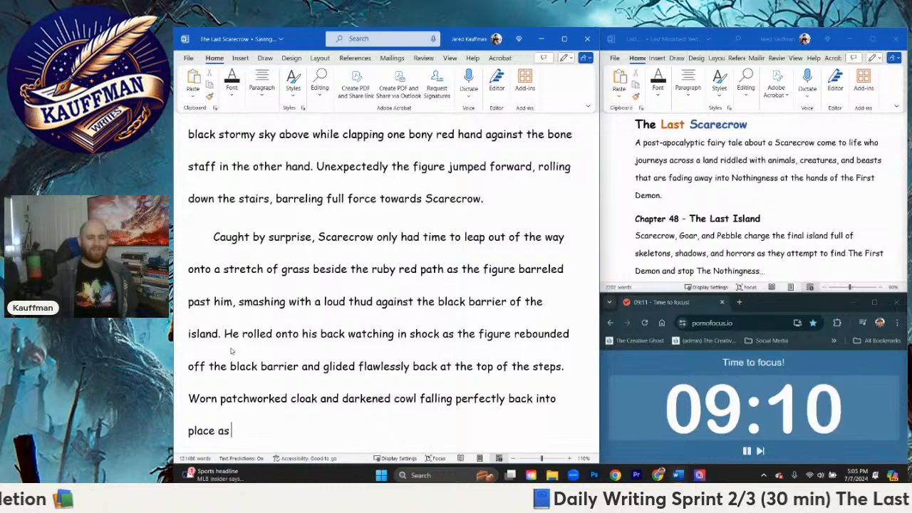
text(a sharp gr)
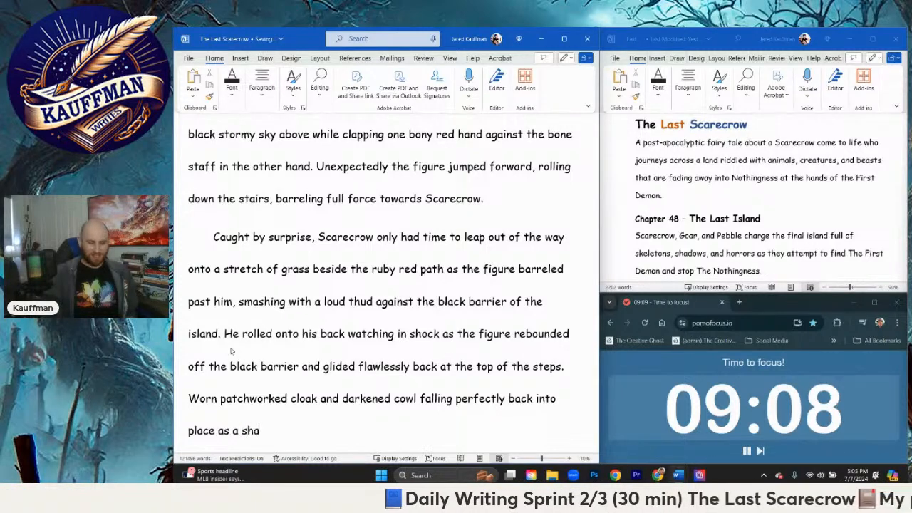
Step: Continue the sentence after "place as" with "a large sharp vibrant red toothy grin"
key(BackSpace)
key(BackSpace)
key(BackSpace)
key(BackSpace)
key(BackSpace)
key(BackSpace)
key(BackSpace)
key(BackSpace)
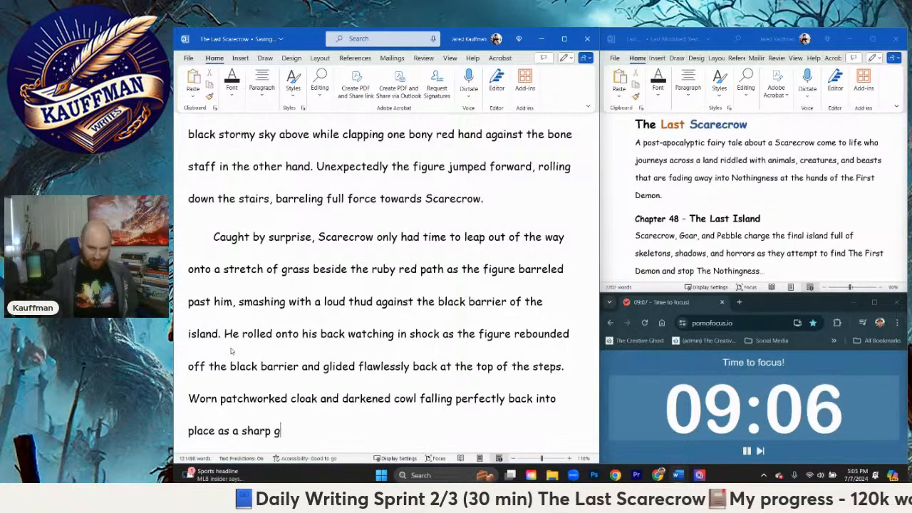
text(large sharp )
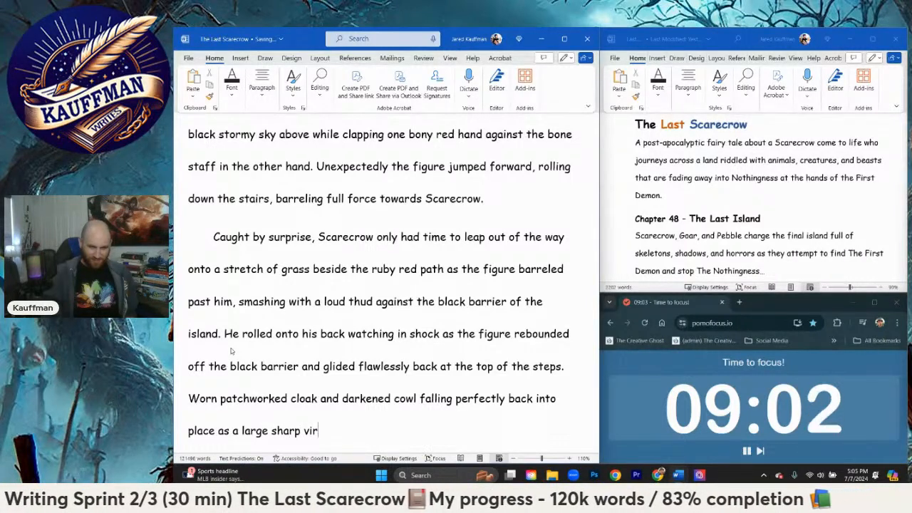
text(vibrant red gr)
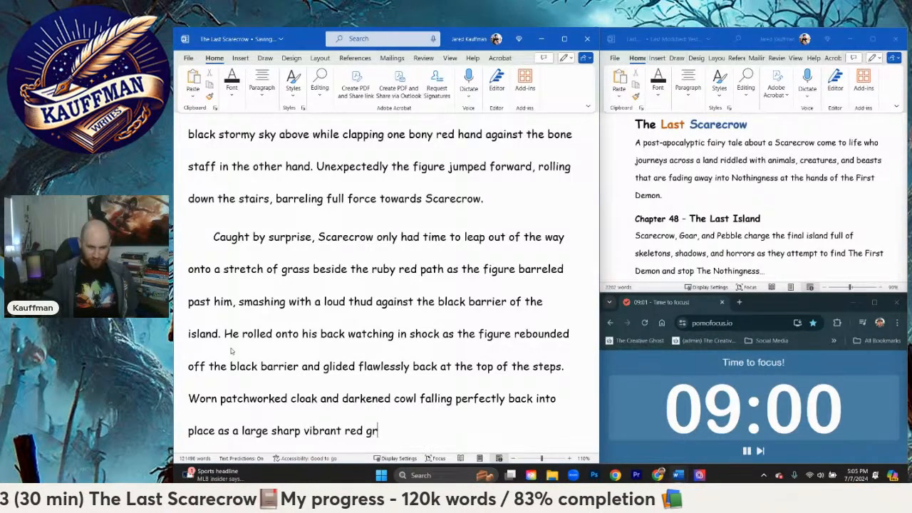
key(BackSpace)
key(BackSpace)
text(toot)
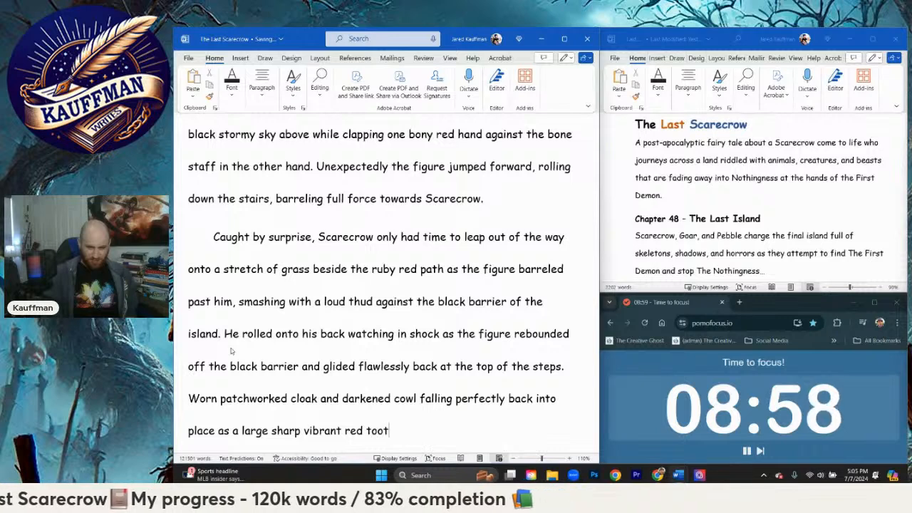
text(hy grin was s)
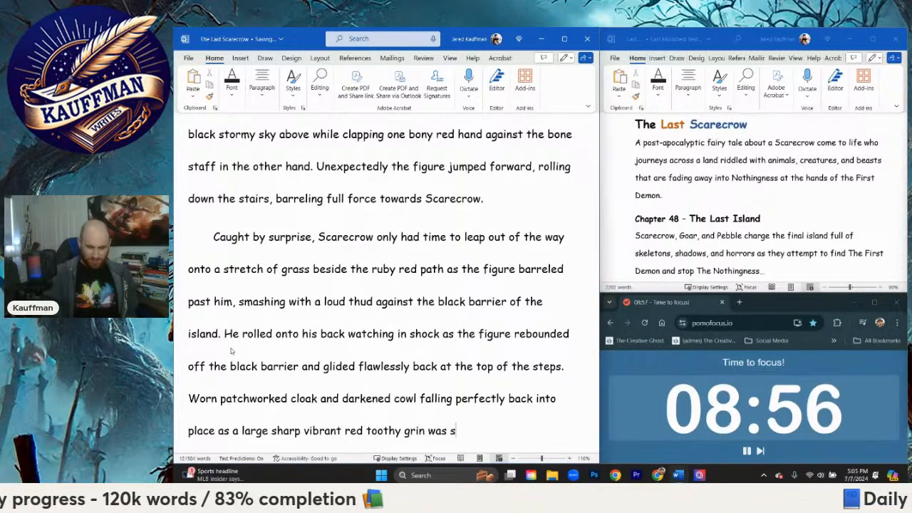
text(e)
Step: Finish the sentence after "toothy grin" with "emerged perfectly from the confines of the cowl." and start a new paragraph
key(BackSpace)
key(BackSpace)
key(BackSpace)
key(BackSpace)
key(BackSpace)
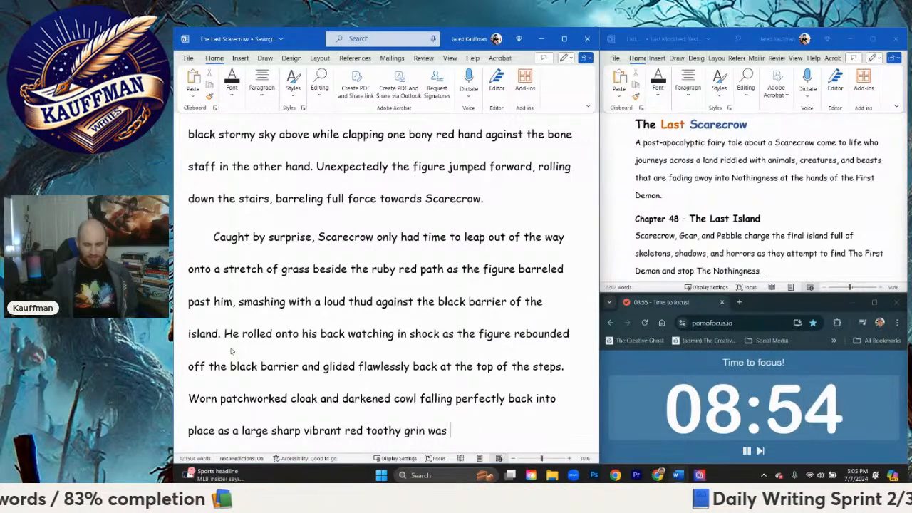
text(emerge)
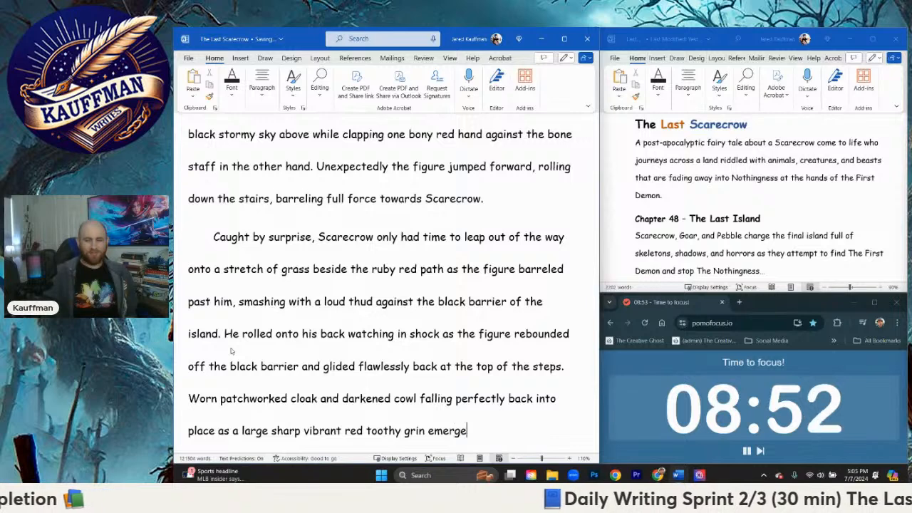
text(d perfectly from )
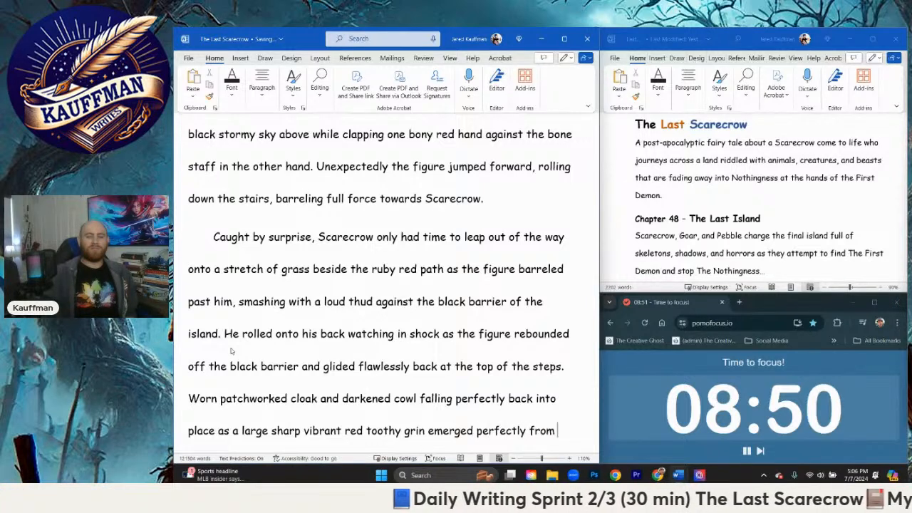
text(the confines of the cowl.)
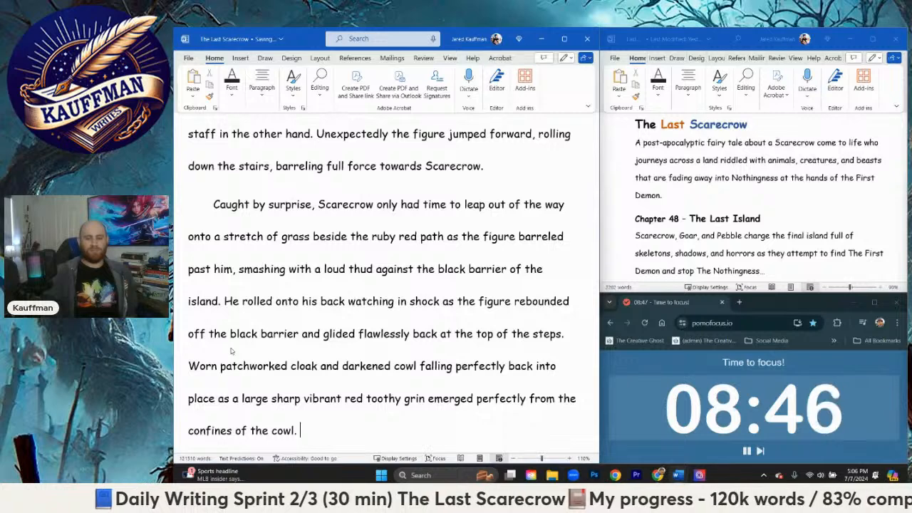
key(Return)
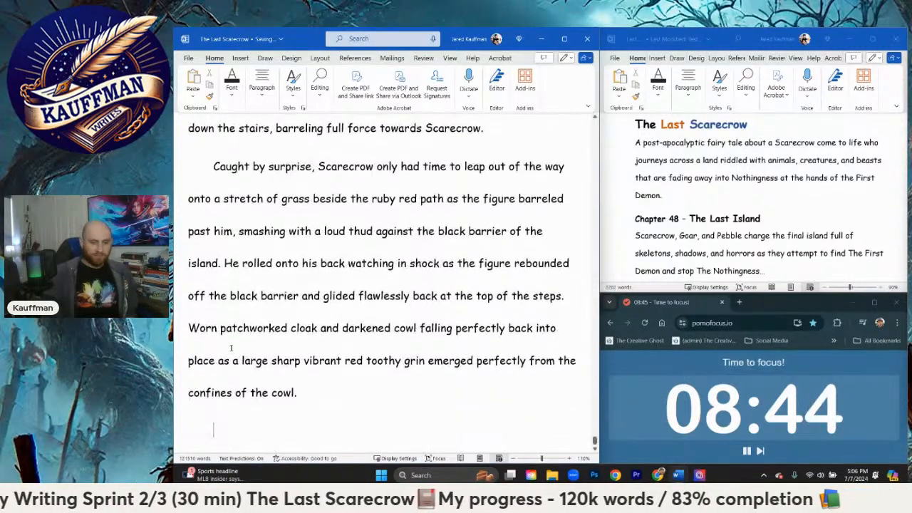
text(A large)
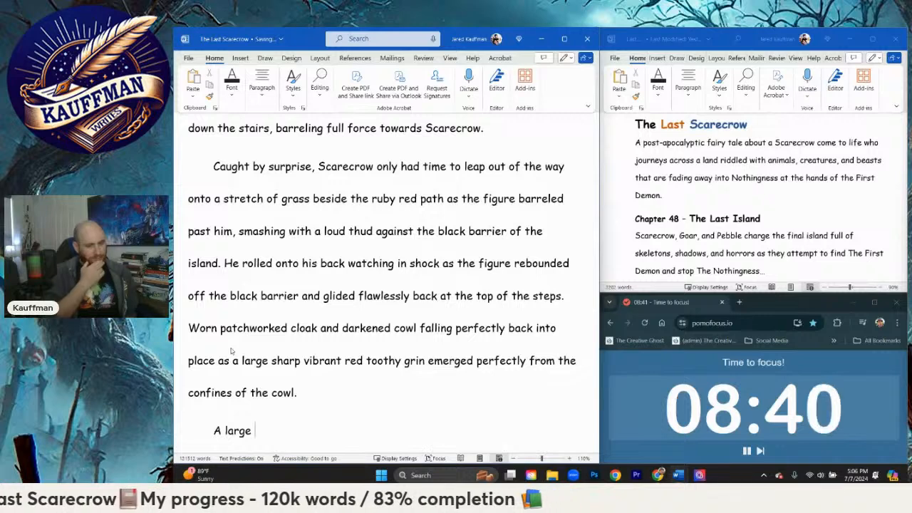
key(BackSpace)
key(BackSpace)
key(BackSpace)
key(BackSpace)
key(BackSpace)
key(BackSpace)
key(BackSpace)
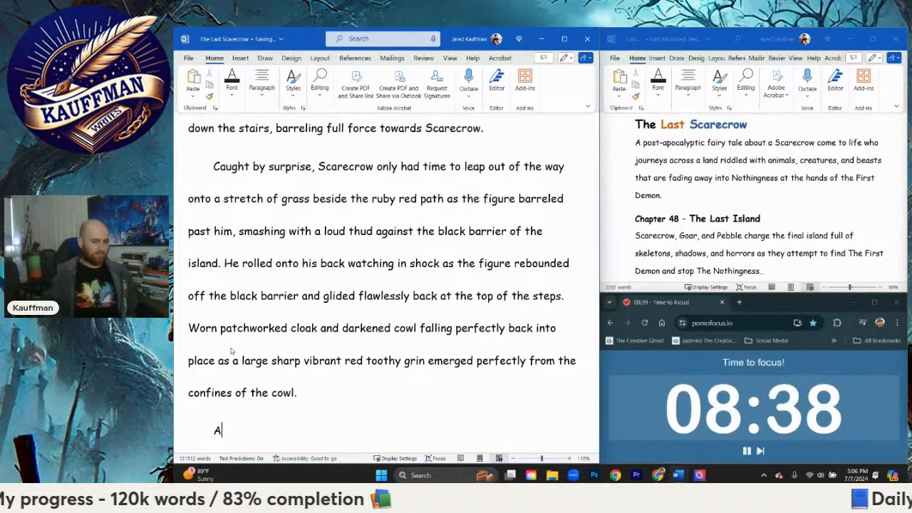
Step: Open the new paragraph with "The ground rumbled loudly"
text(he ground rum)
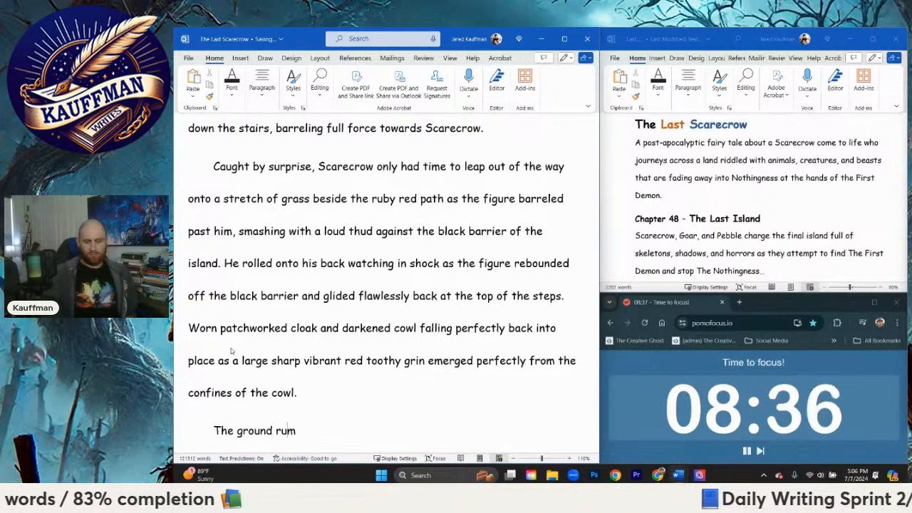
text(bled)
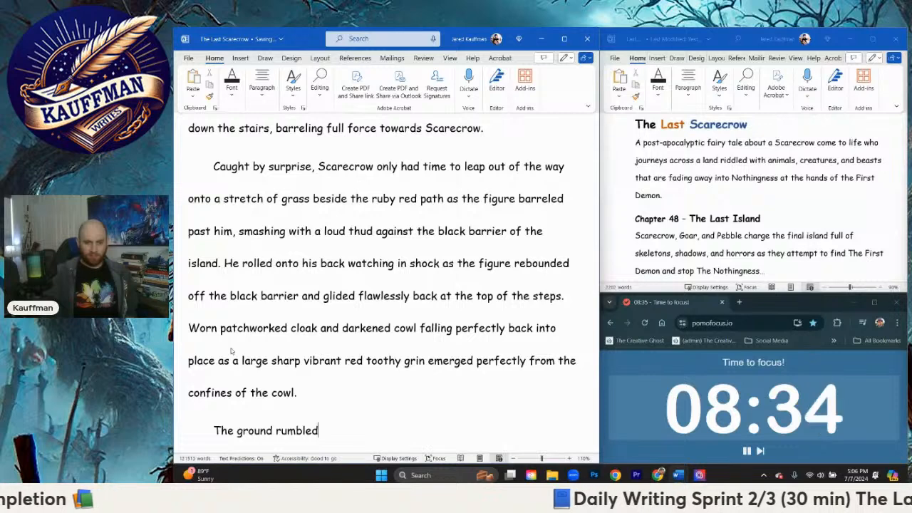
text( sl)
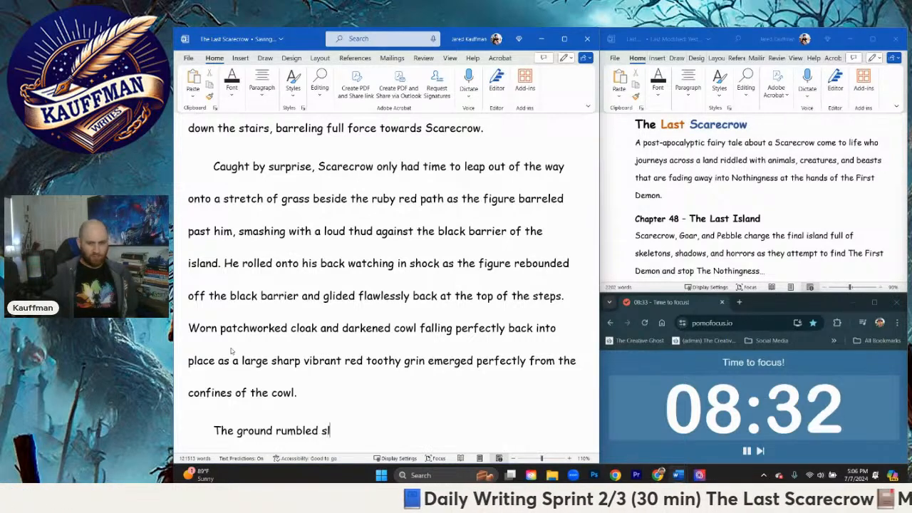
key(BackSpace)
text(loudly)
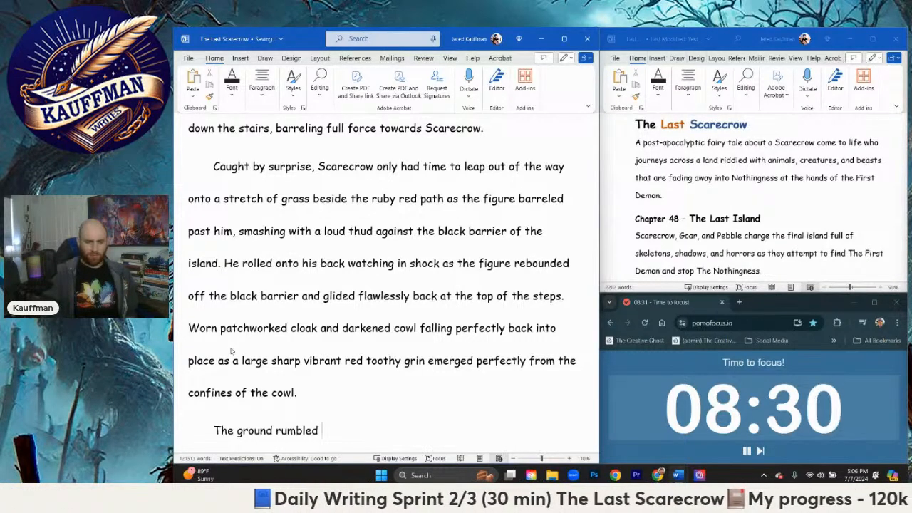
text( as the)
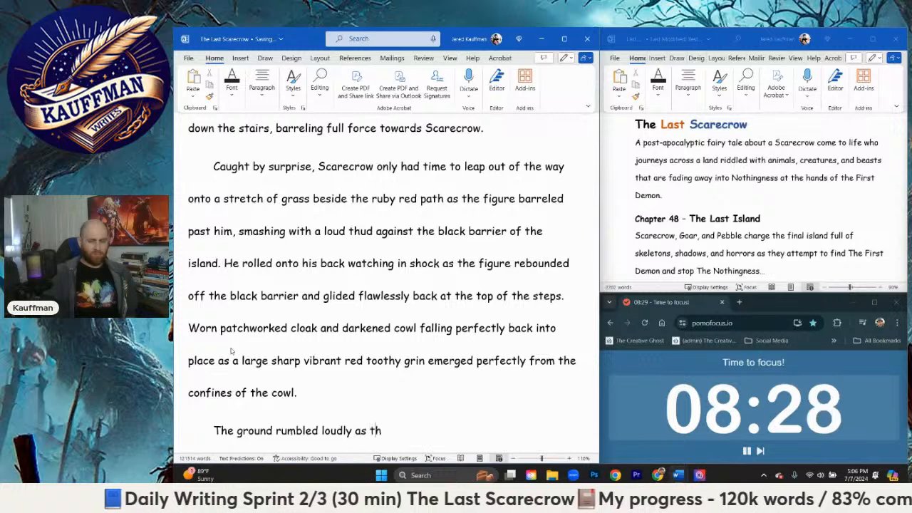
Step: Finish the sentence after "rumbled loudly" with "as cracks in the earth appeared at Scarecrow's feet."
key(BackSpace)
key(BackSpace)
key(BackSpace)
text(cra)
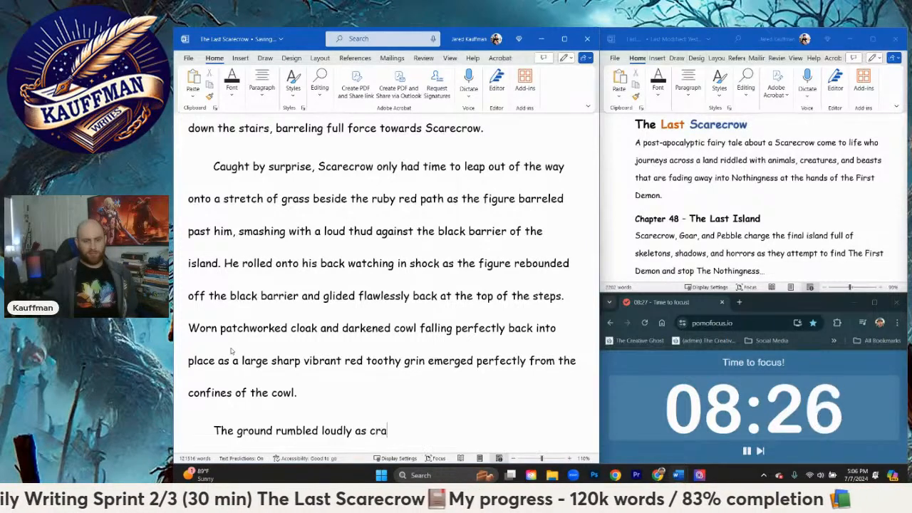
text(cks in the earth )
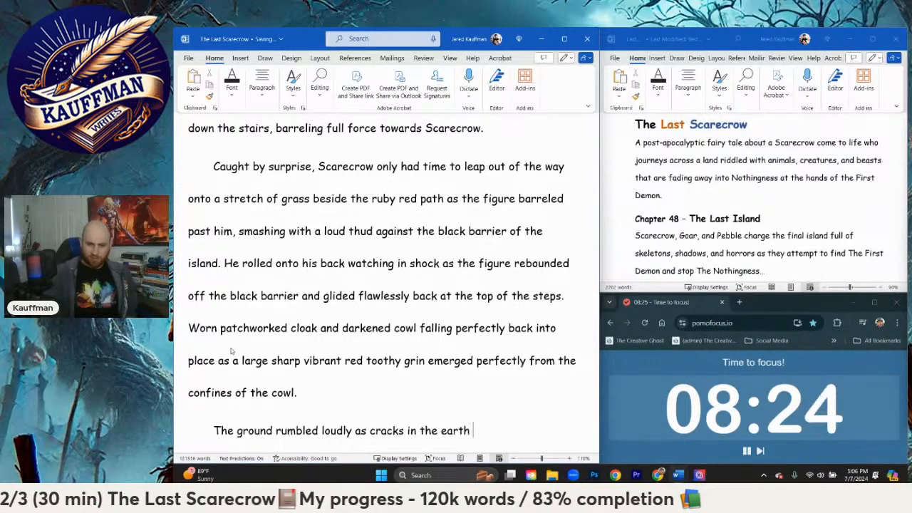
text(appeared)
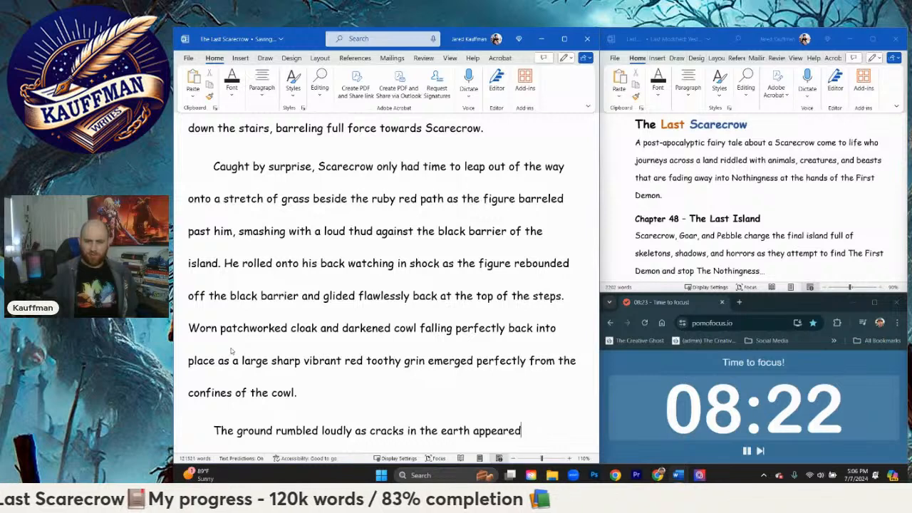
text( at Scarecrow's feet. H)
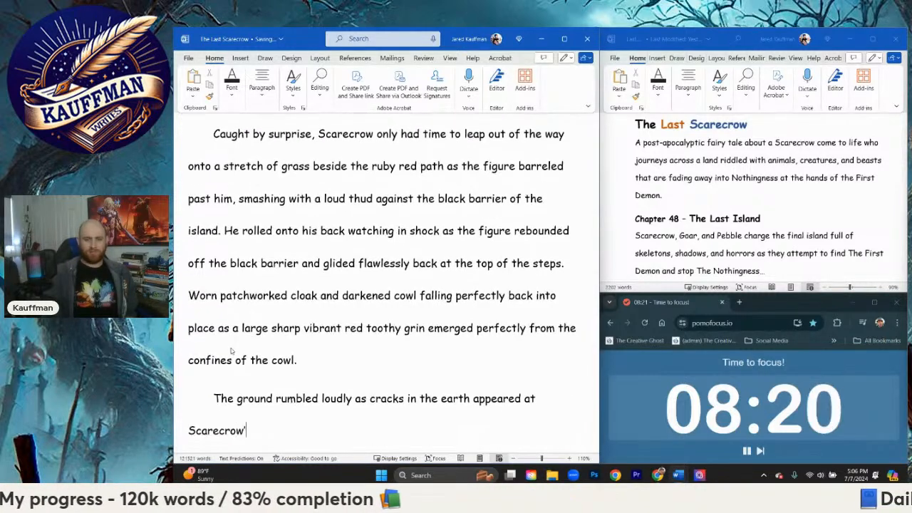
text(e st)
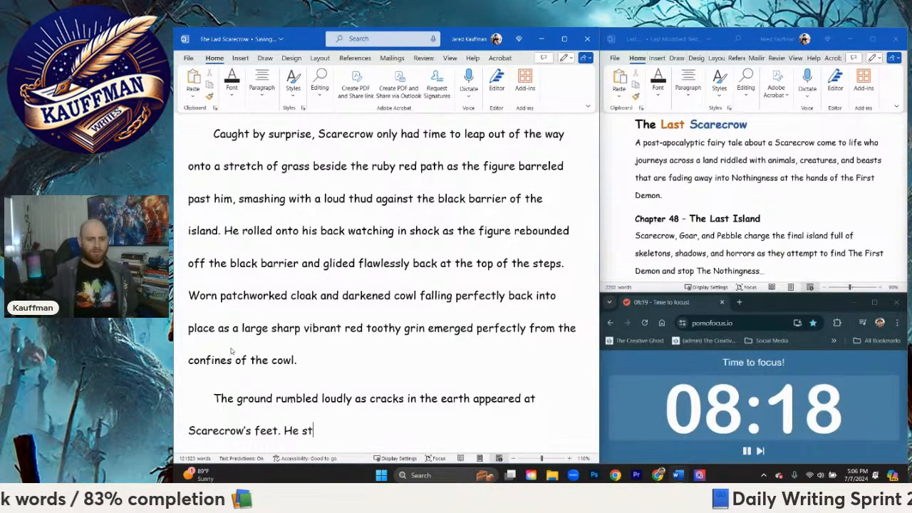
text(umbled back)
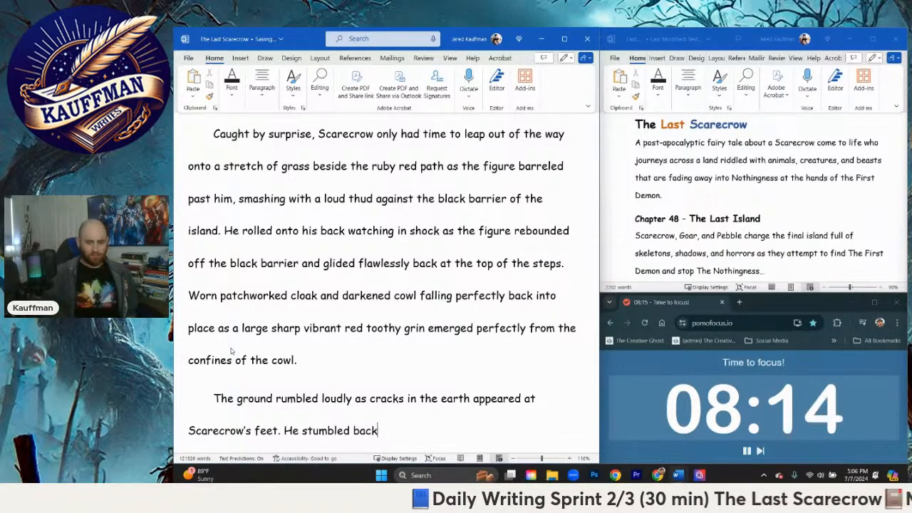
key(BackSpace)
key(BackSpace)
key(BackSpace)
key(BackSpace)
key(BackSpace)
key(BackSpace)
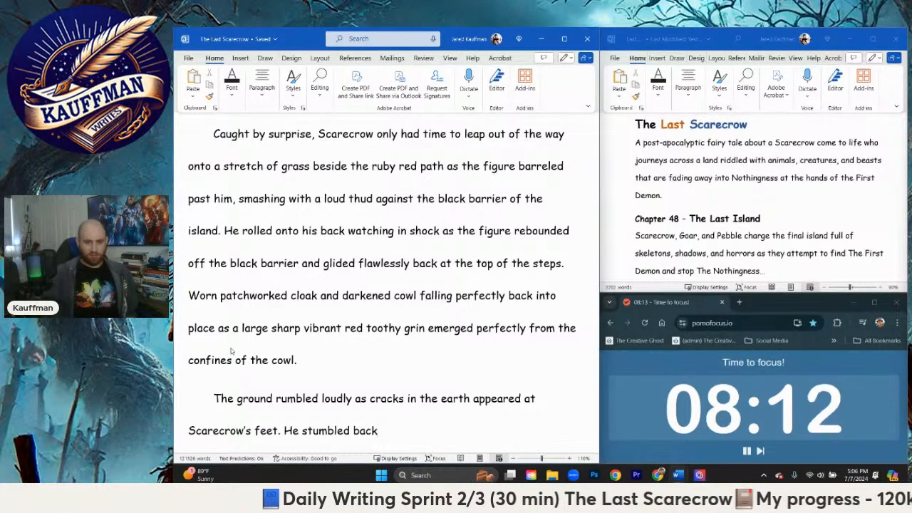
key(BackSpace)
key(BackSpace)
key(BackSpace)
key(BackSpace)
key(BackSpace)
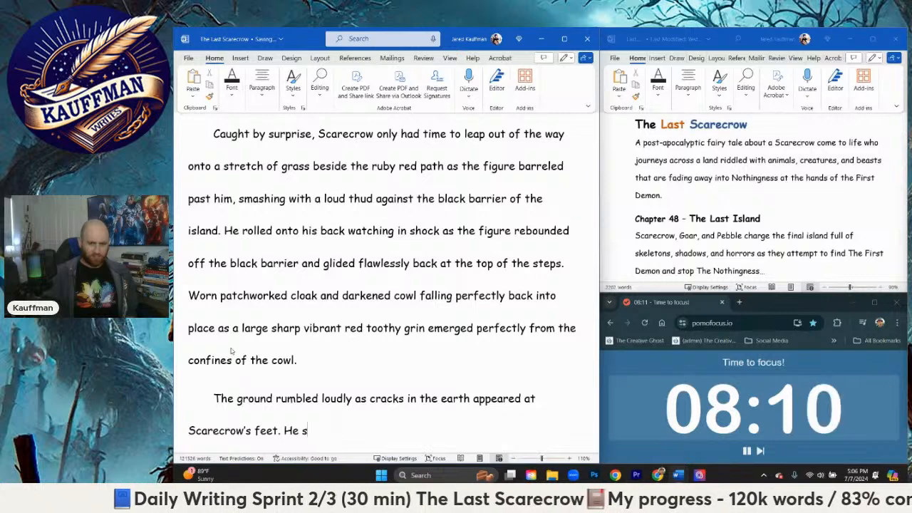
Step: Write the sentence "He crawled back as the cracks in the earth chased him." after "Scarecrow's feet."
text(crawled bac)
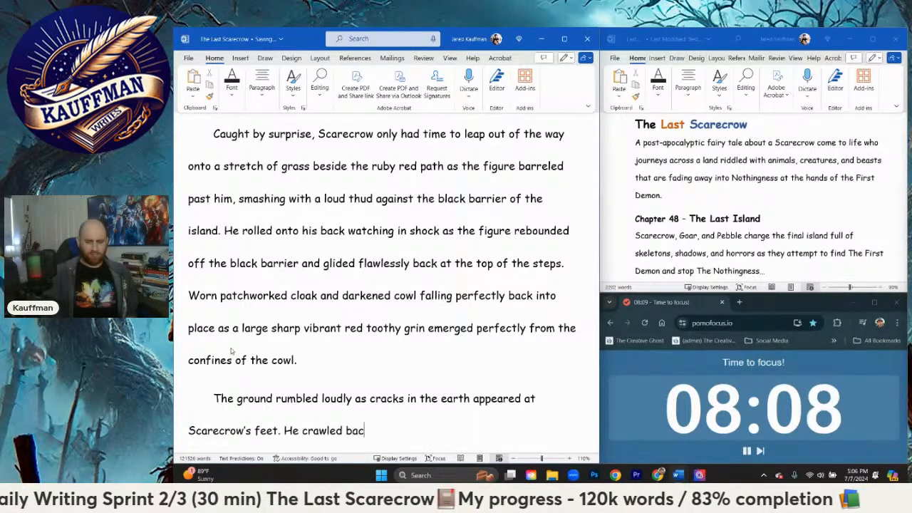
text(k as the crac)
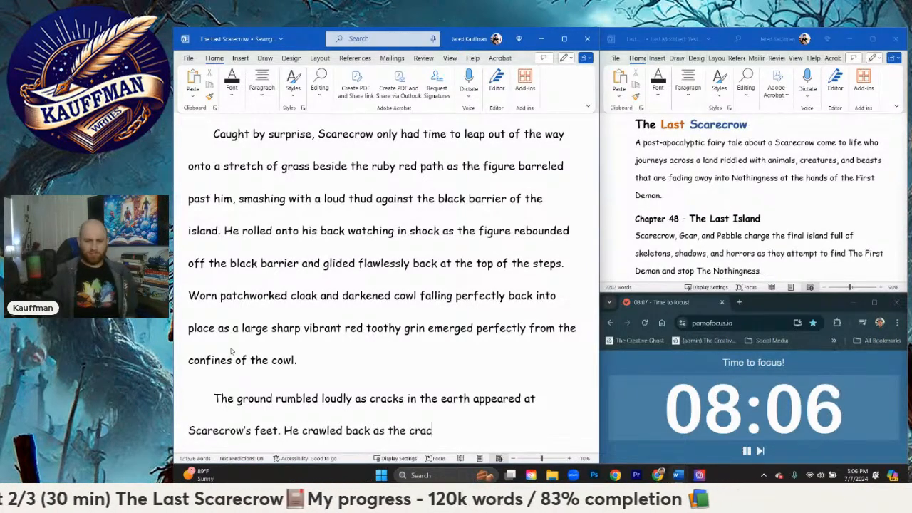
text(ks in the earth chasing hi)
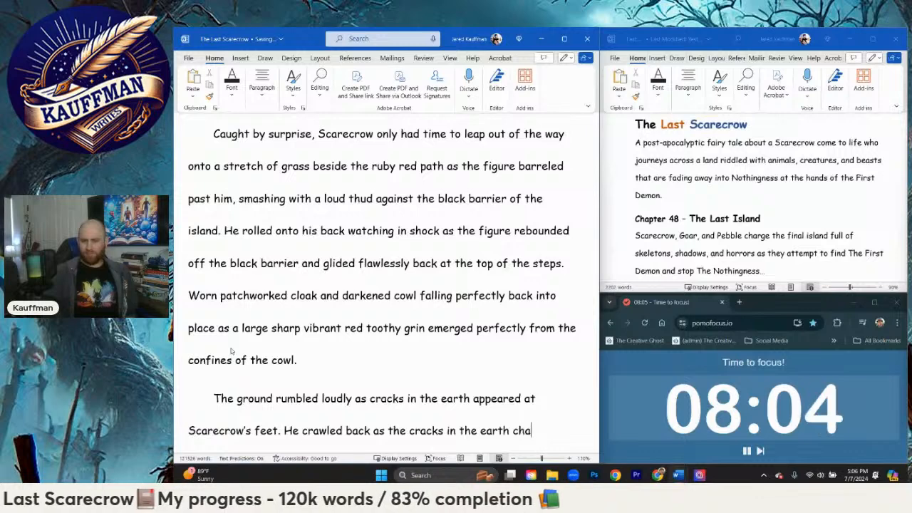
key(BackSpace)
key(BackSpace)
key(BackSpace)
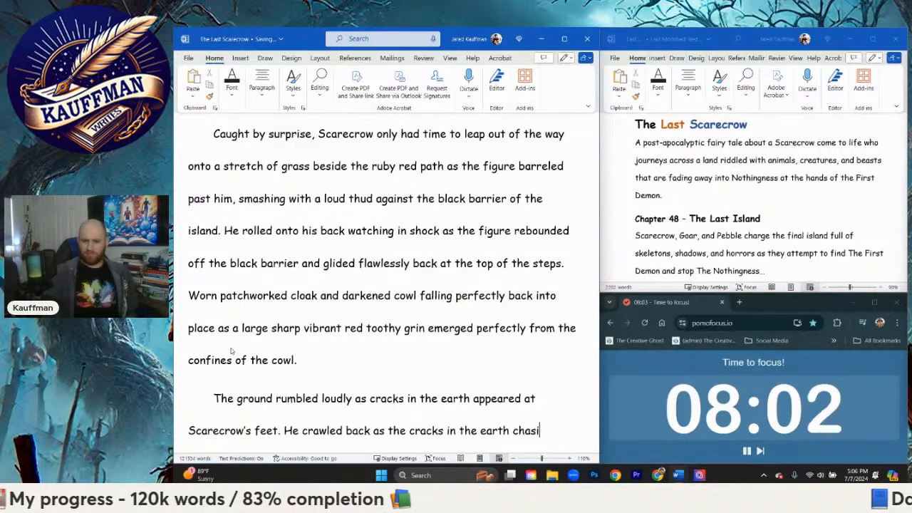
text(him)
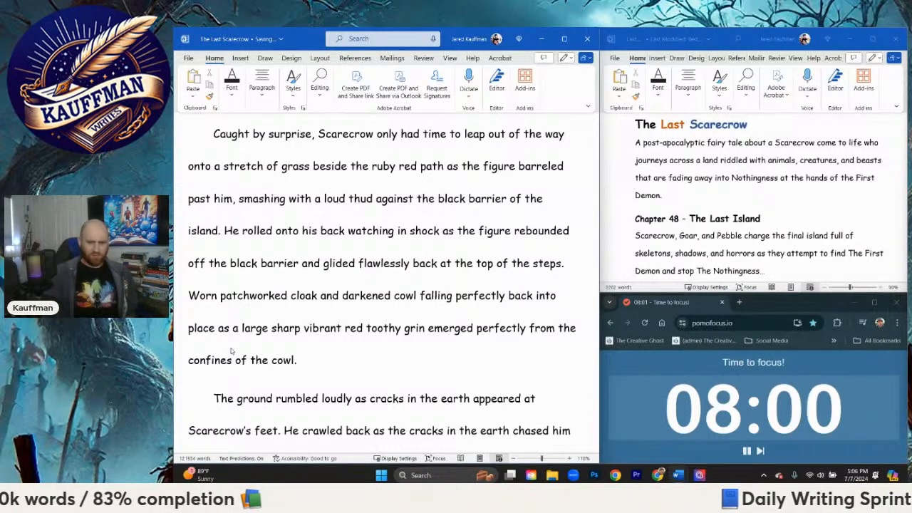
text(.)
Step: Write "Section of ground crumbling away and falling, showing holes of the magma lake far below." after "chased him." in the same paragraph
key(Return)
text(Section of gr)
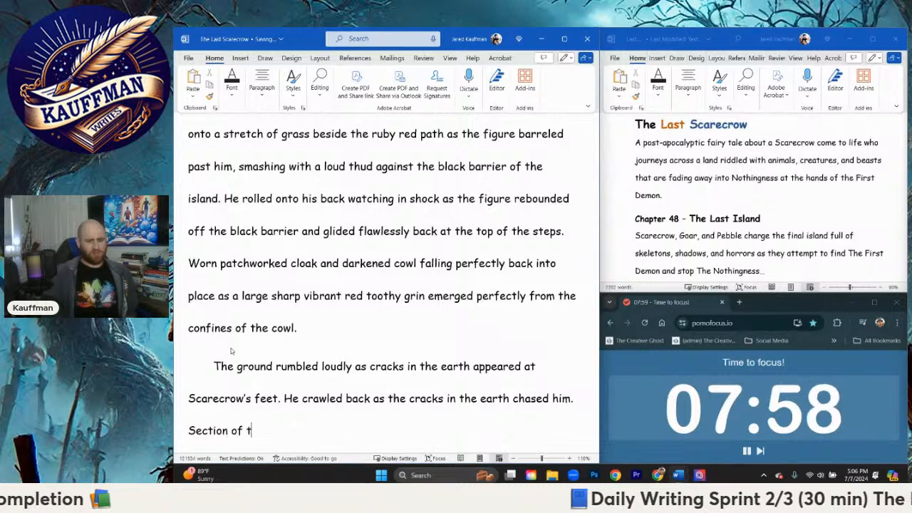
text(ound)
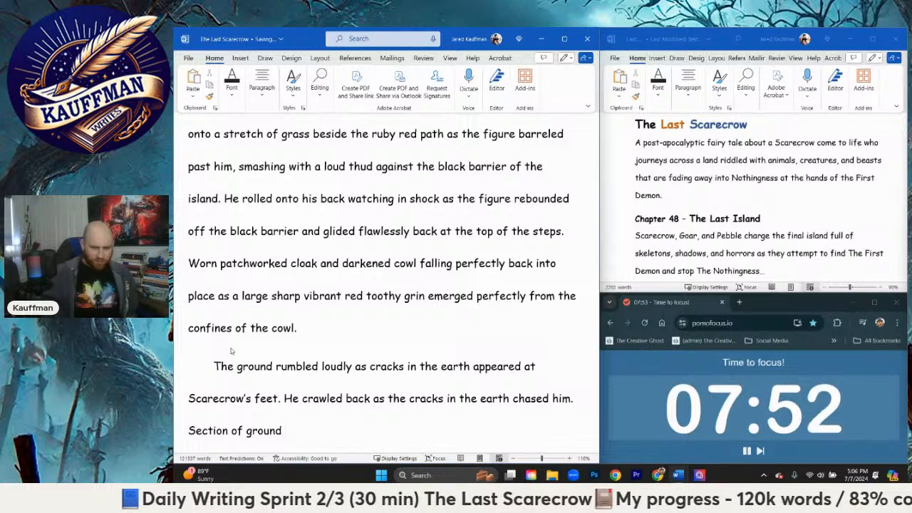
text(rumbling away)
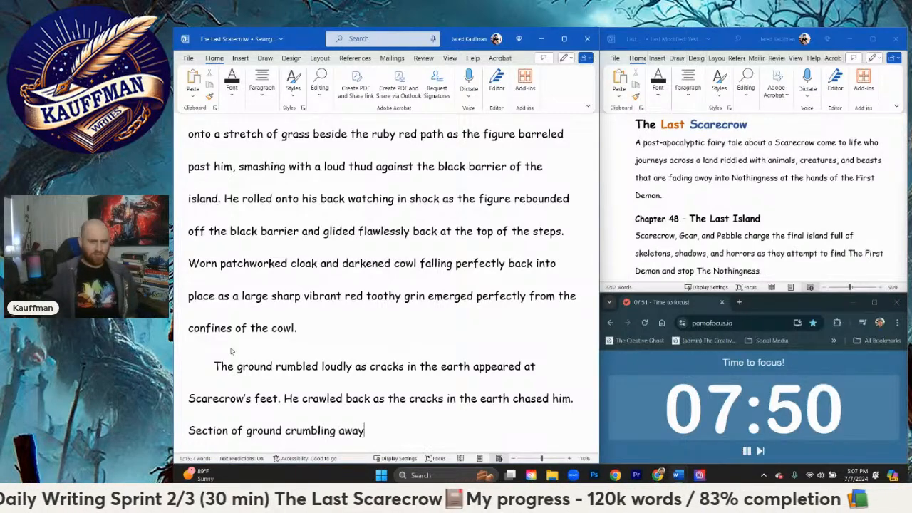
text( and fall)
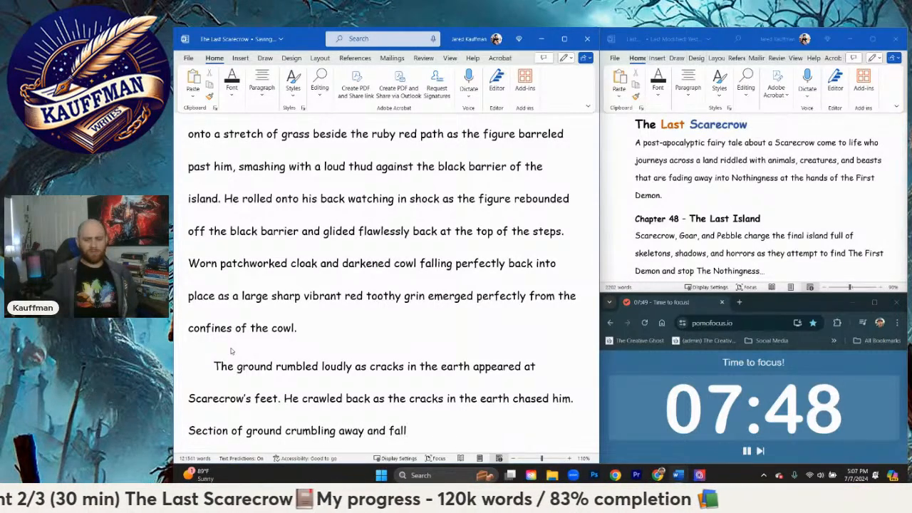
text(ing, showing h)
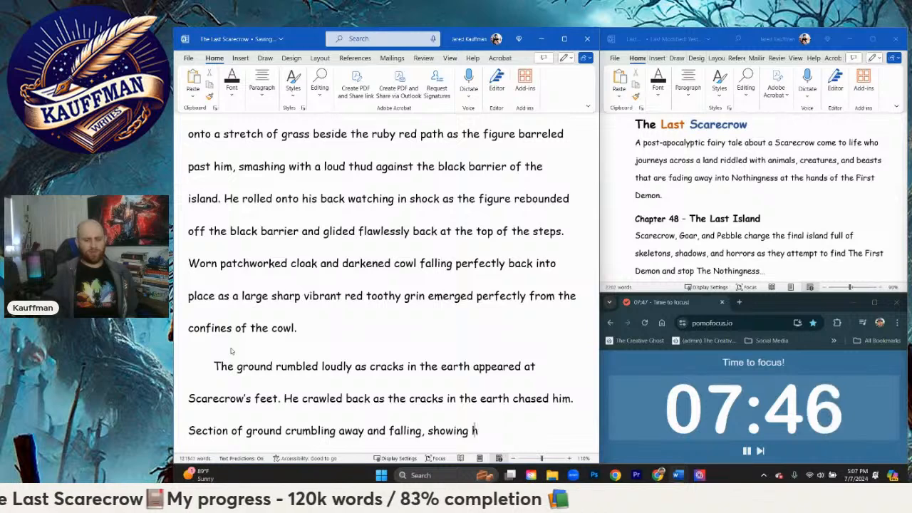
text(oles of the )
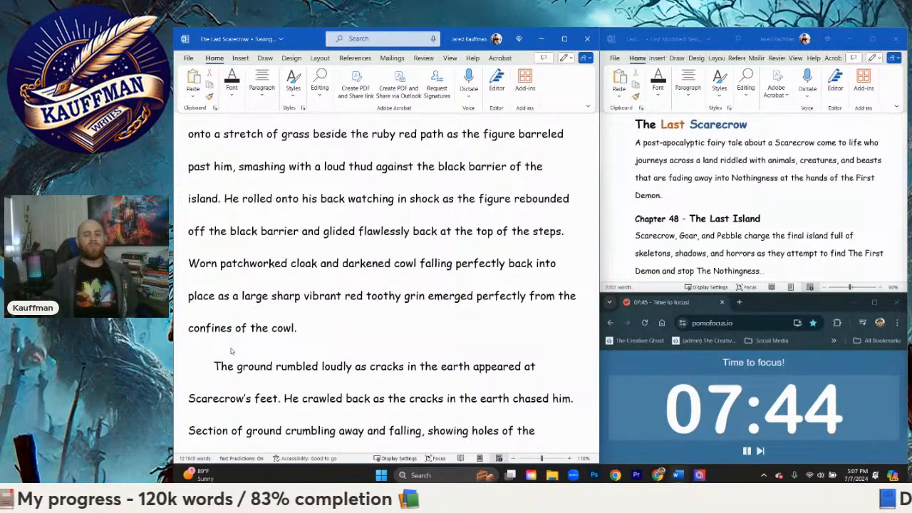
text(magma lake far b)
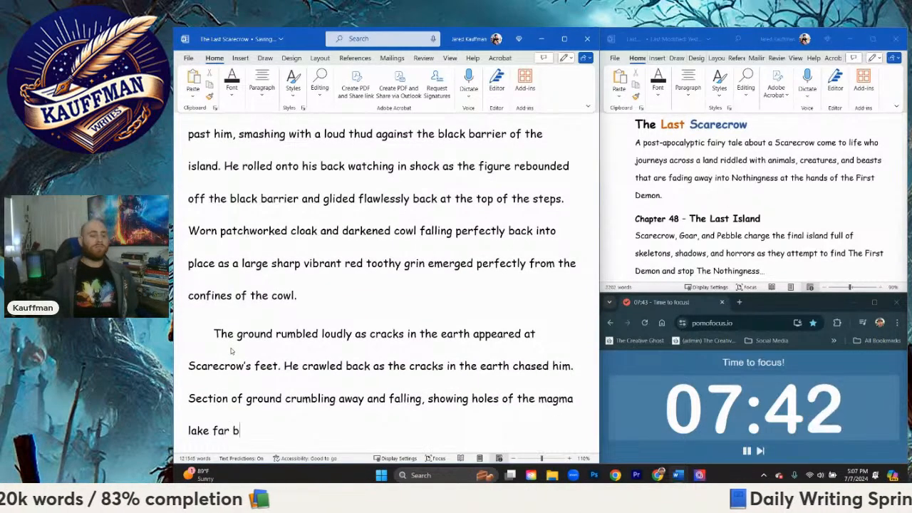
text(elow. Scare )
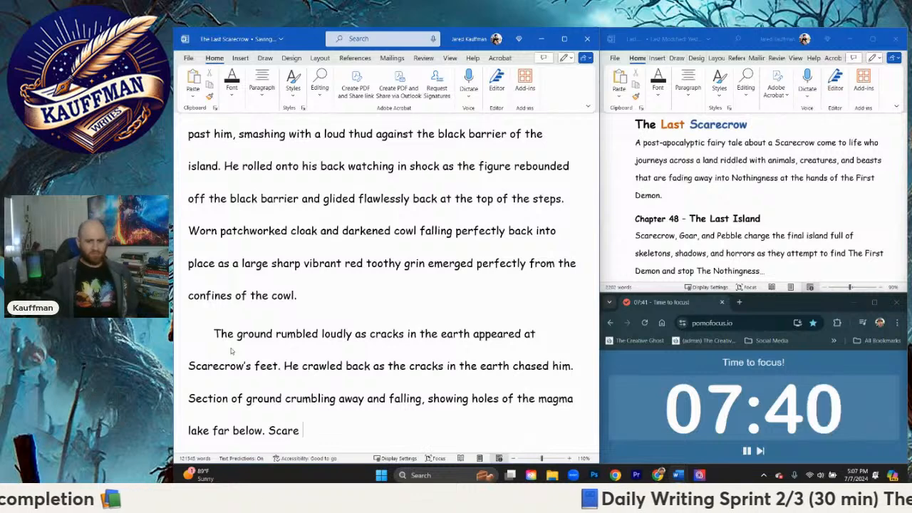
text(x)
Step: Start a sentence after "lake far below." with "Scarecrow crawled further and further back towards the steps"
key(BackSpace)
text(row c)
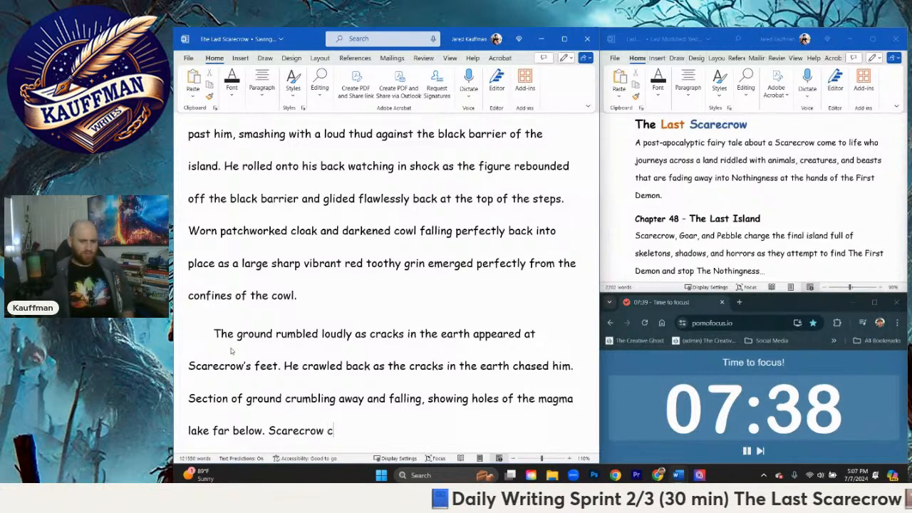
text(rawled back)
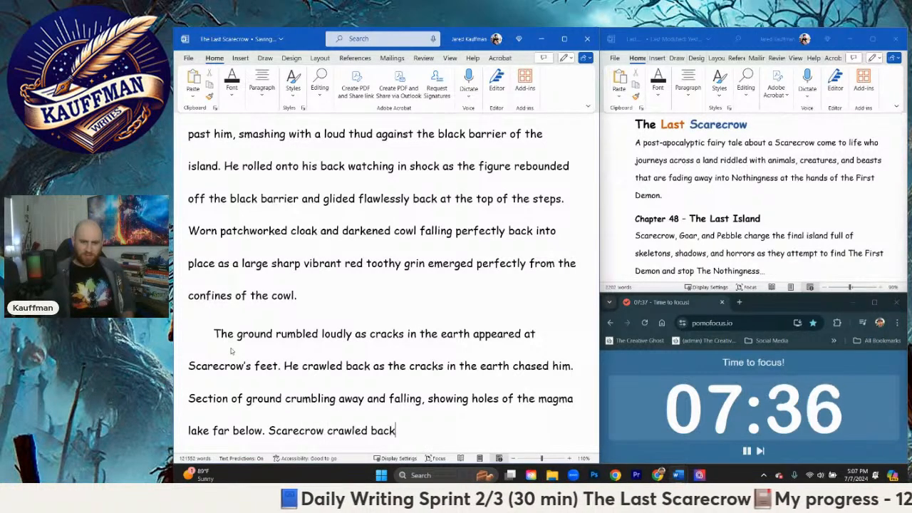
key(BackSpace)
key(BackSpace)
text(fu)
key(BackSpace)
key(BackSpace)
key(BackSpace)
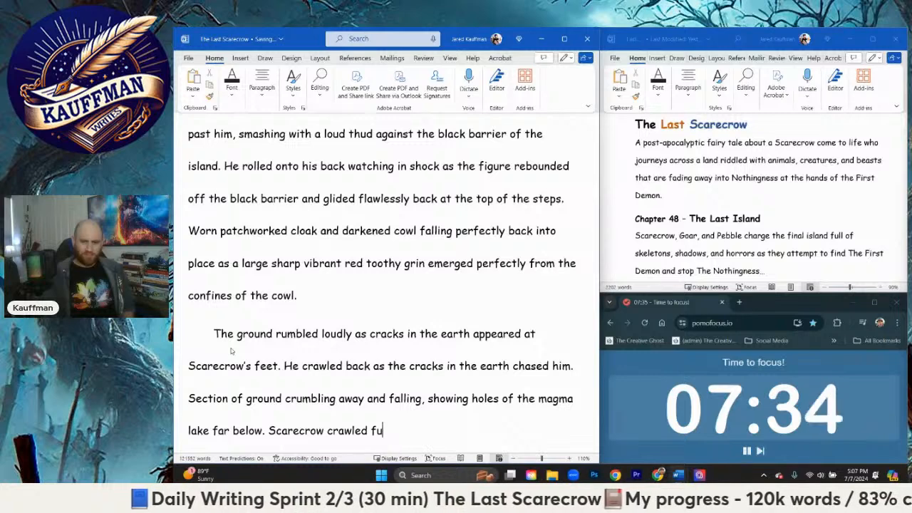
text(rther and furht )
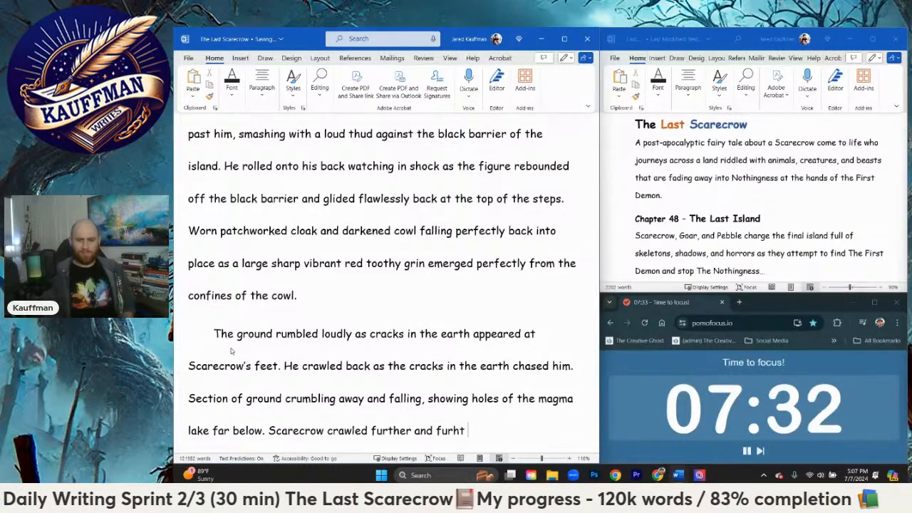
key(BackSpace)
key(BackSpace)
key(BackSpace)
text(ther back toward)
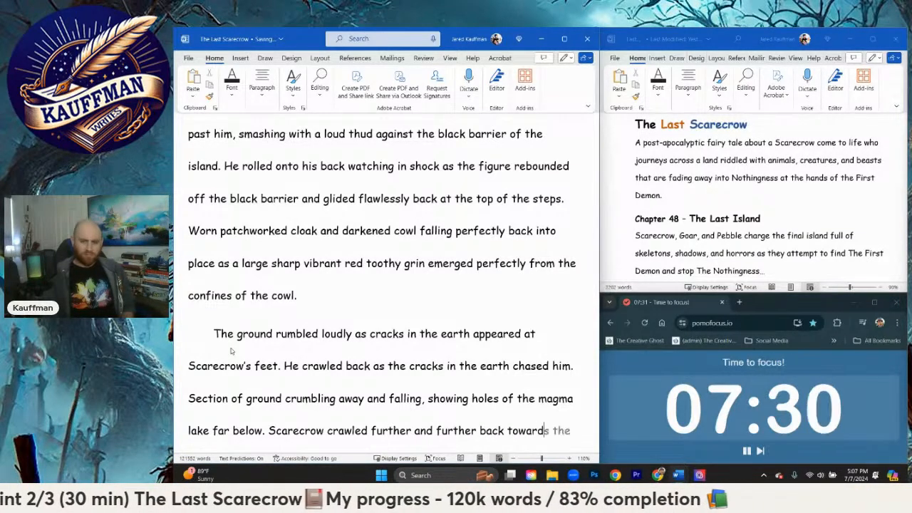
text(s the steps on)
key(BackSpace)
key(BackSpace)
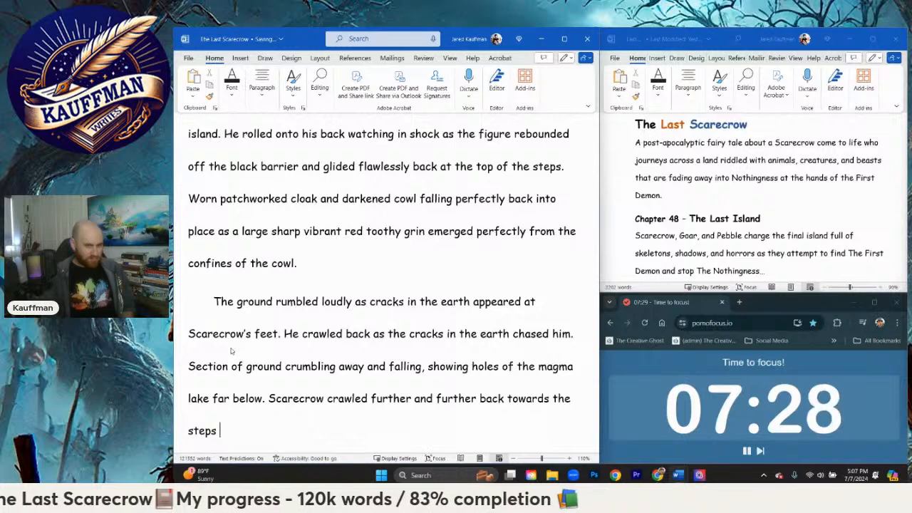
Step: Continue the sentence after "back towards the steps" with "trying in a vein attempt to"
text(trying )
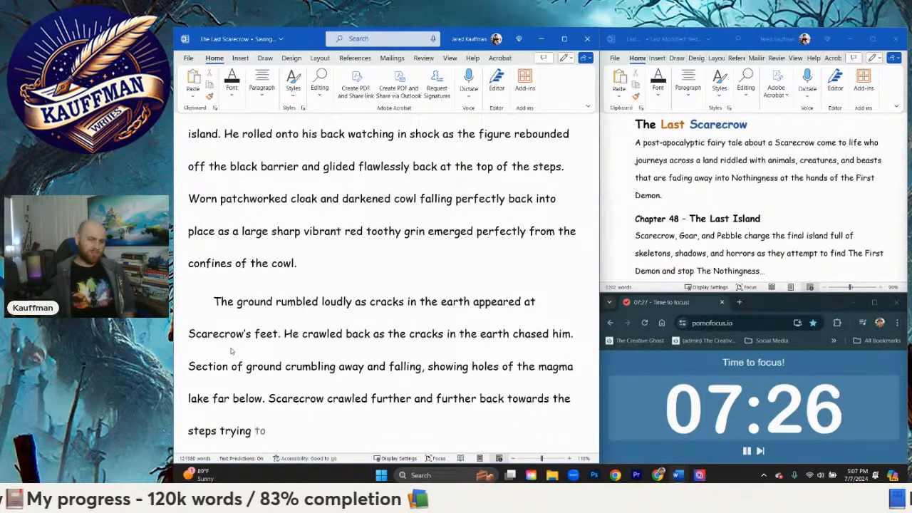
text(in a vei)
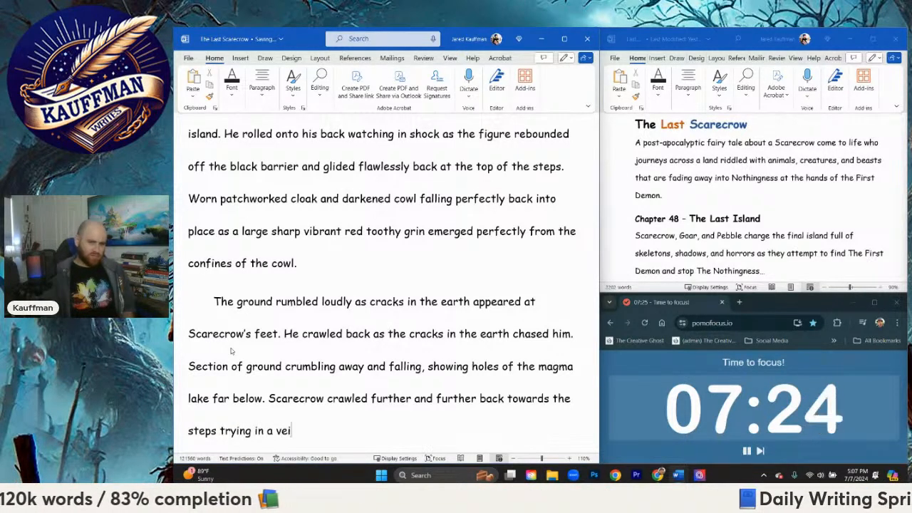
text(n attempt to escape until his back thudded against)
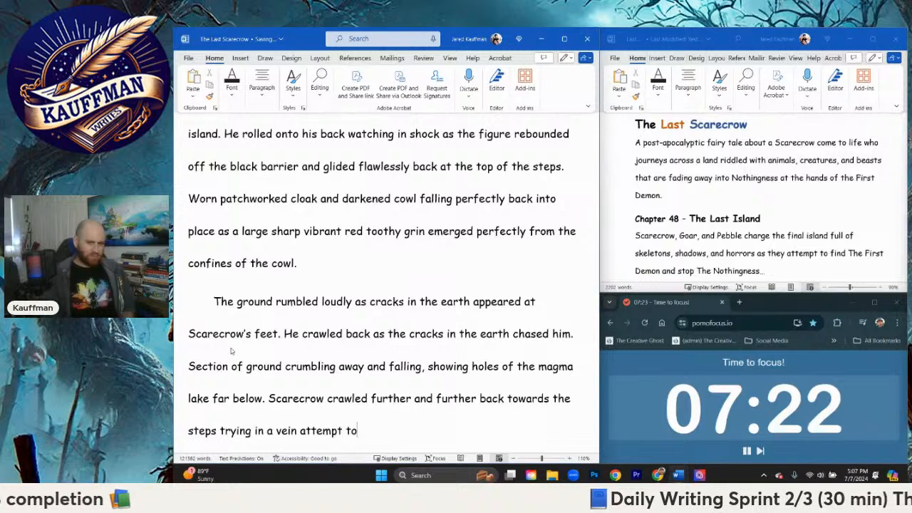
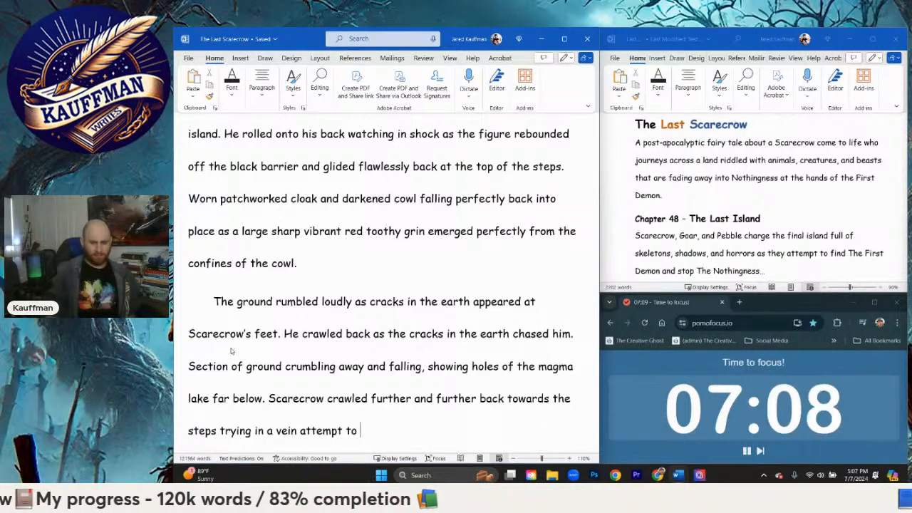
Step: Continue the unfinished last sentence with "escape until his back thudded against the"
text(e)
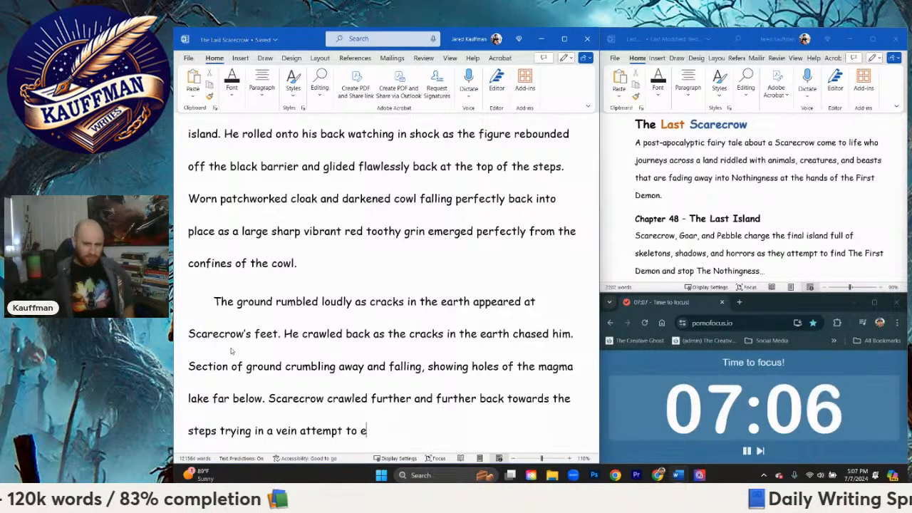
text(scape until)
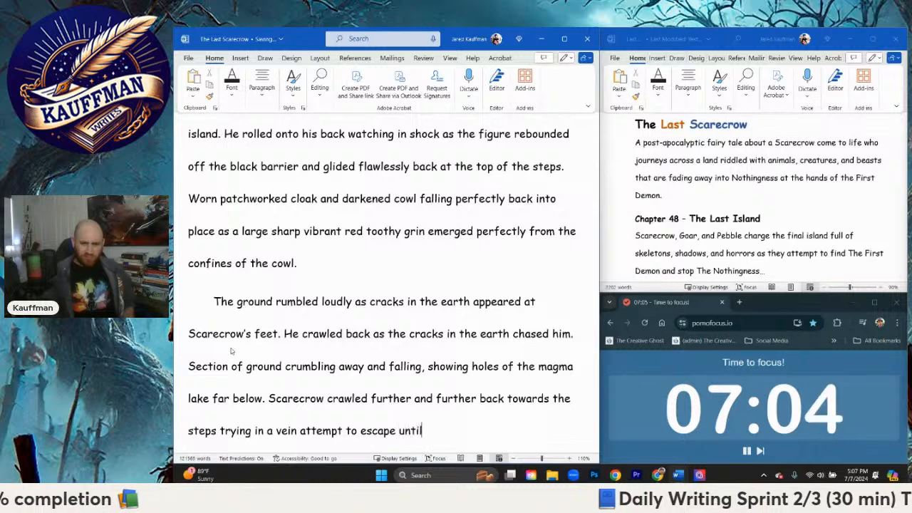
text( his back)
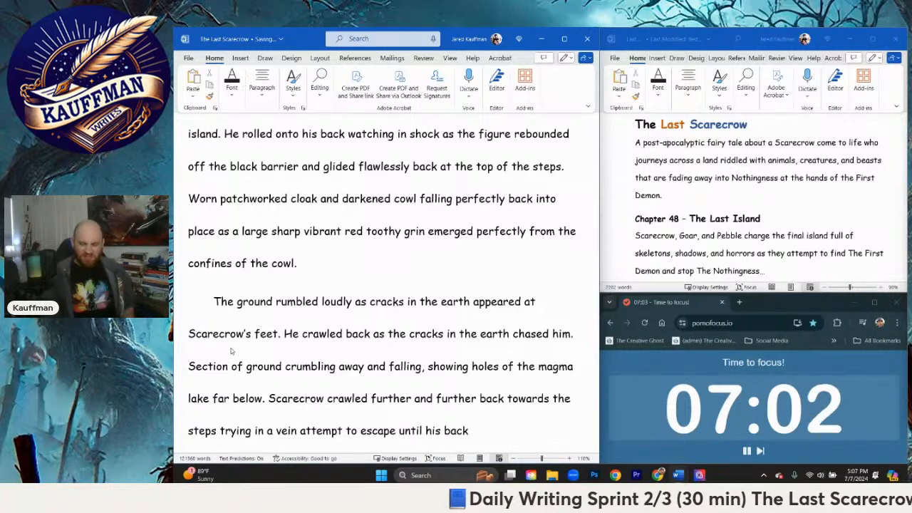
text( thudded)
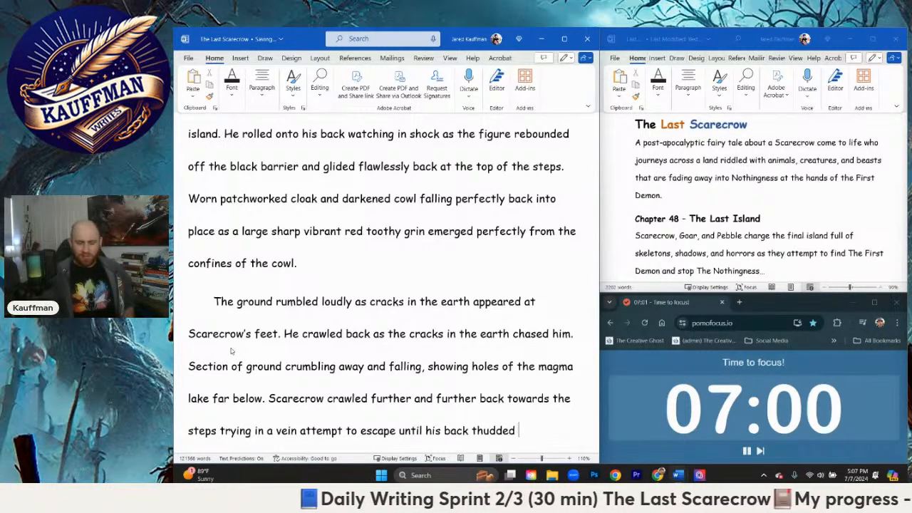
text( against )
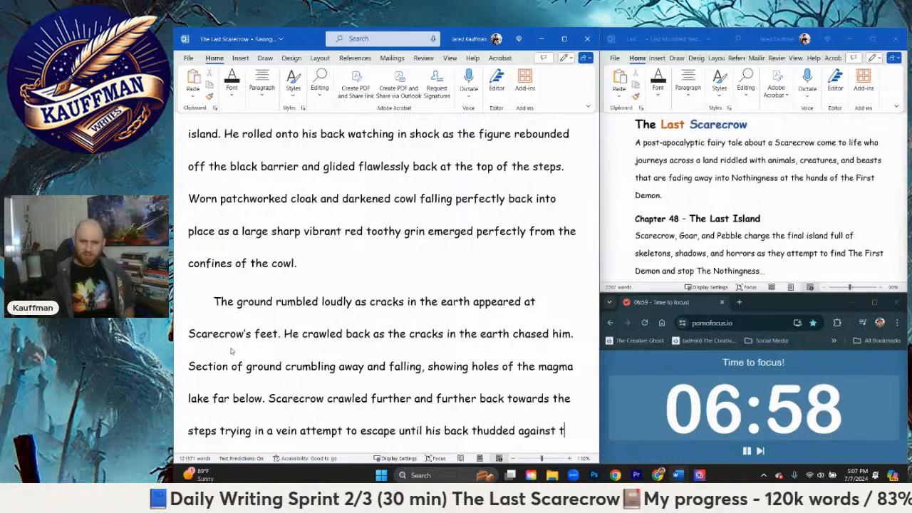
text(the ba)
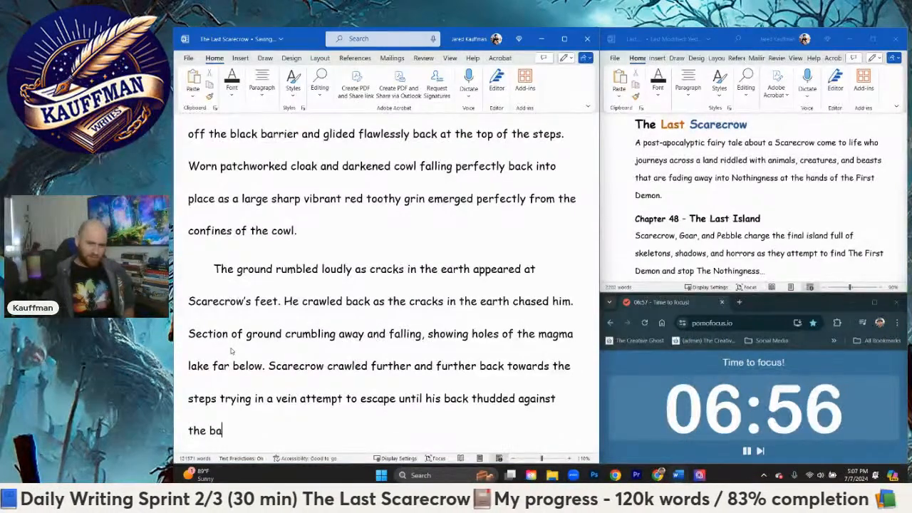
Step: Finish the sentence with "steel barrier of the Skyscrapers foundation."
key(BackSpace)
key(BackSpace)
key(BackSpace)
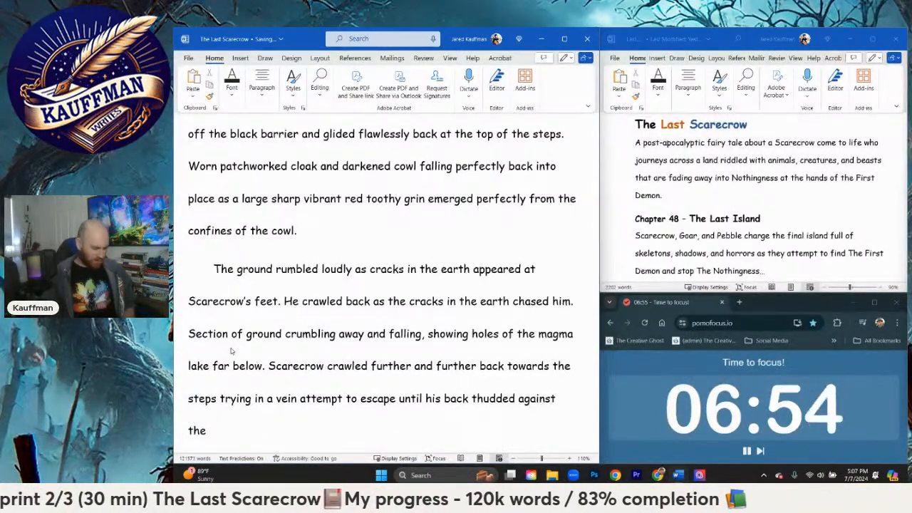
key(BackSpace)
key(BackSpace)
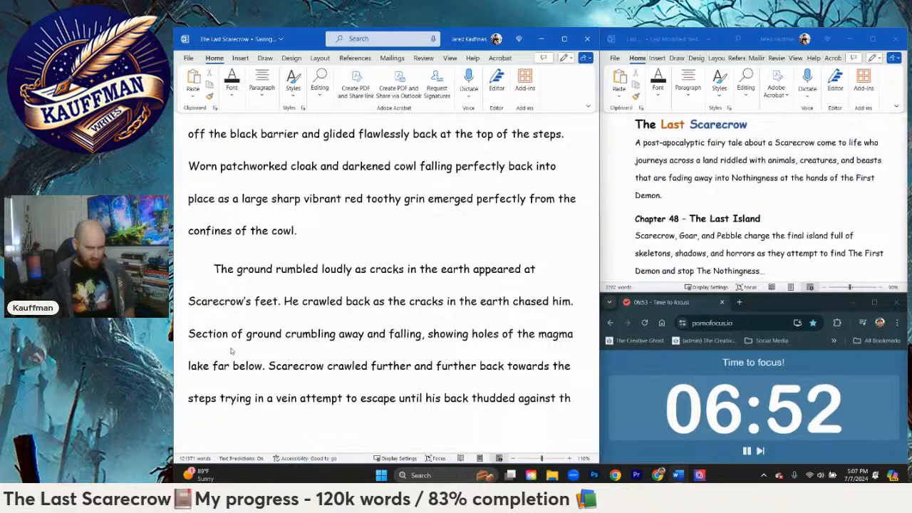
text(e steel ba)
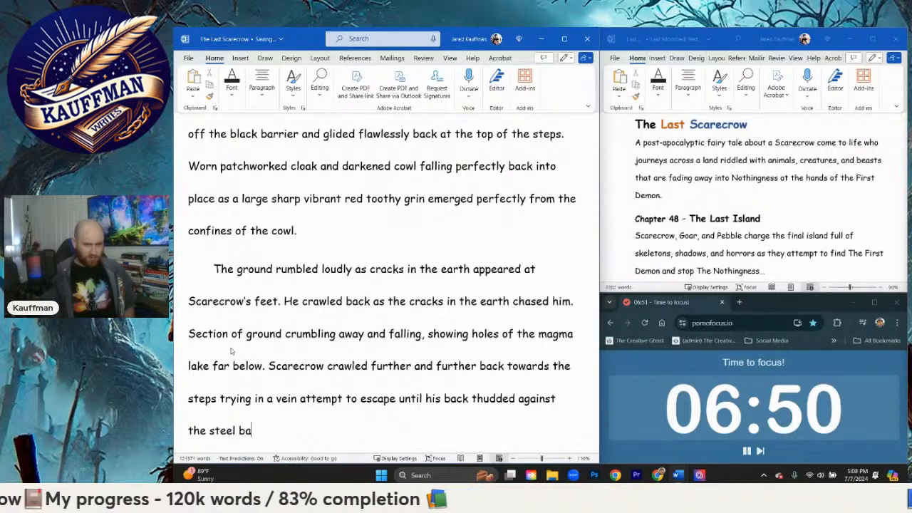
text(rrier of the )
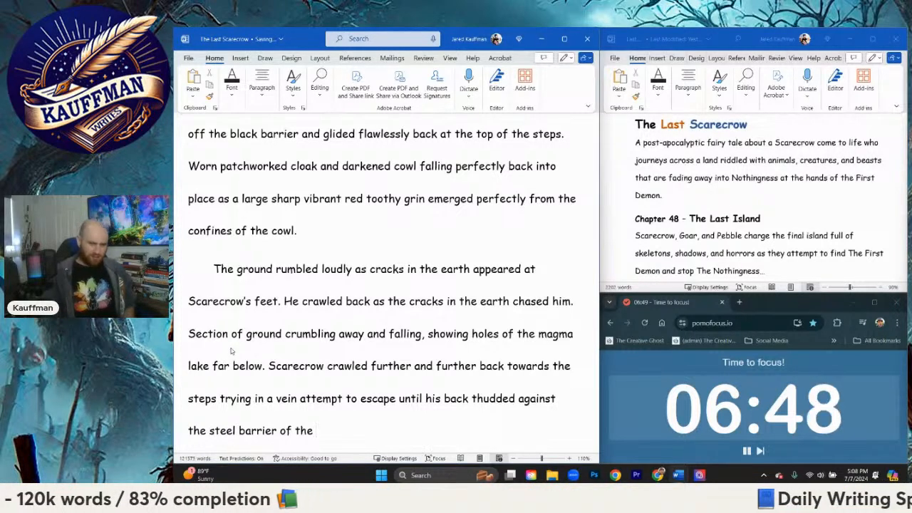
text(Skyscrapers foundation. )
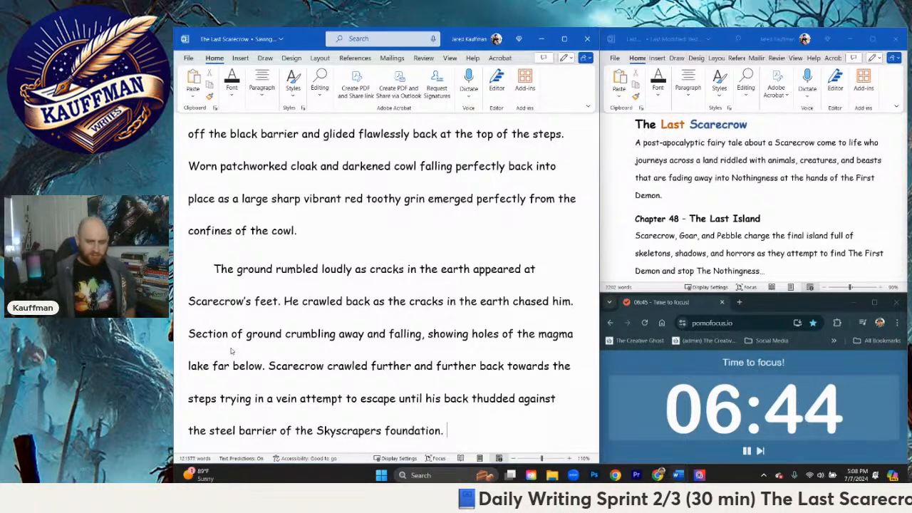
text(The)
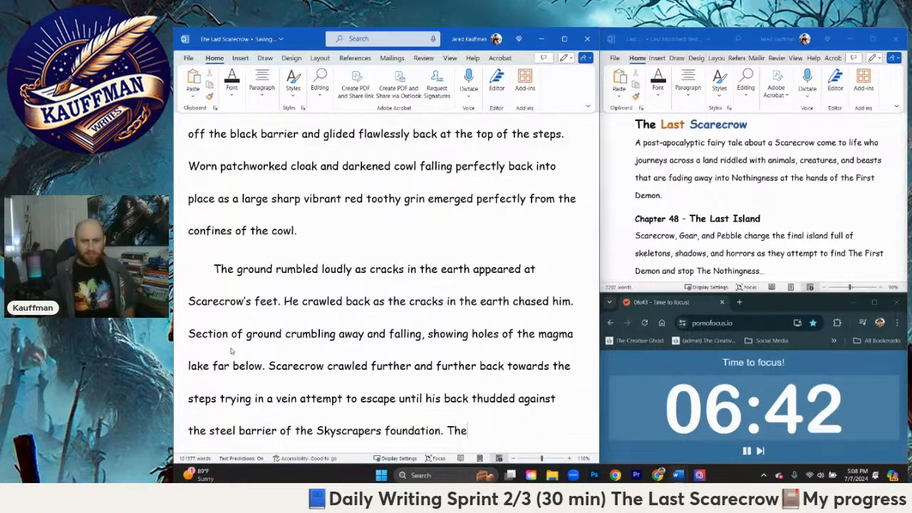
text( cracks in the earth stop)
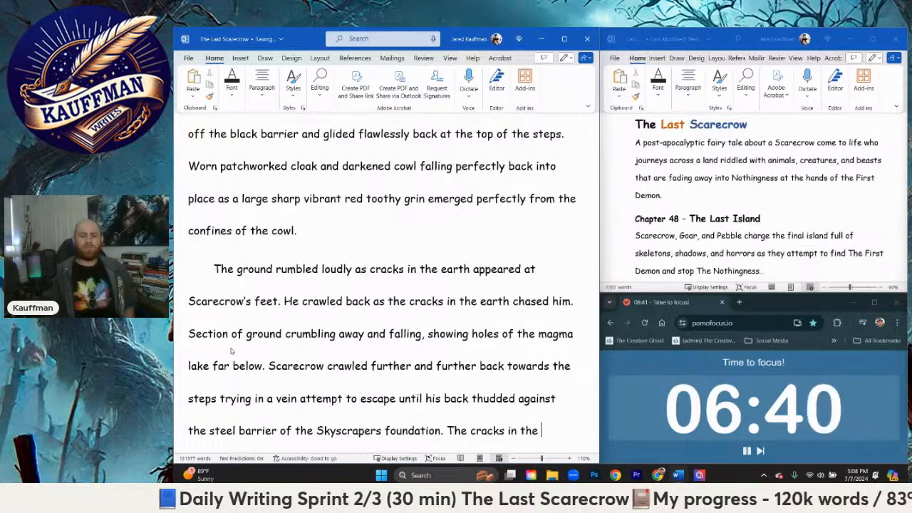
Step: Start a new sentence in the same paragraph reading "The cracks in the earth finally stopping just short of his"
key(BackSpace)
key(BackSpace)
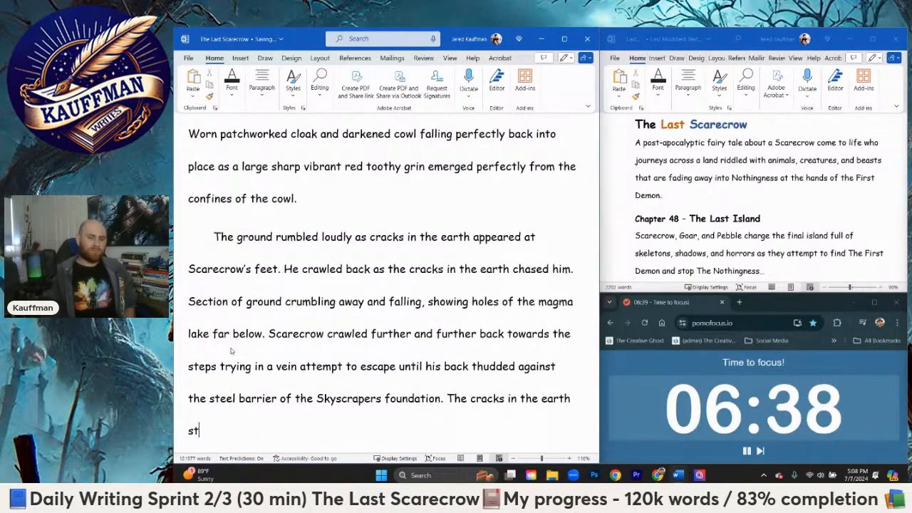
text(finally stopping)
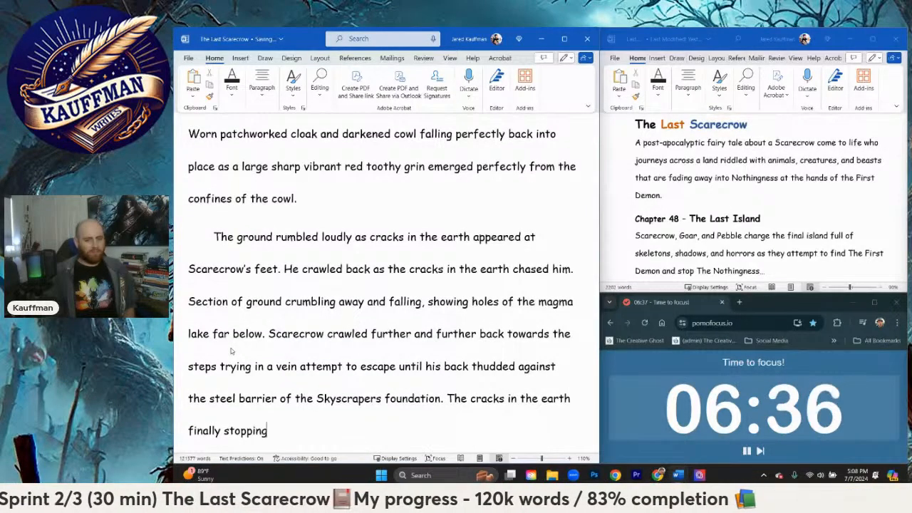
text( short)
key(BackSpace)
key(BackSpace)
text(ju)
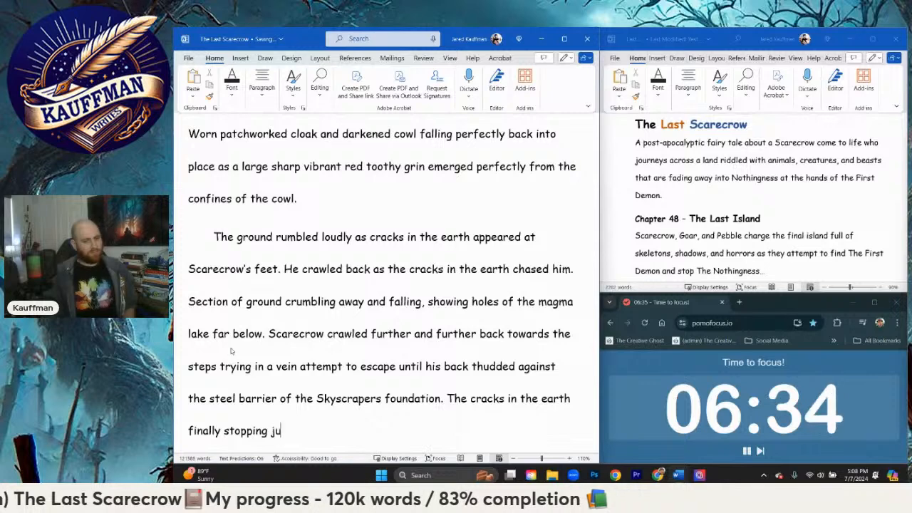
text(st short of his )
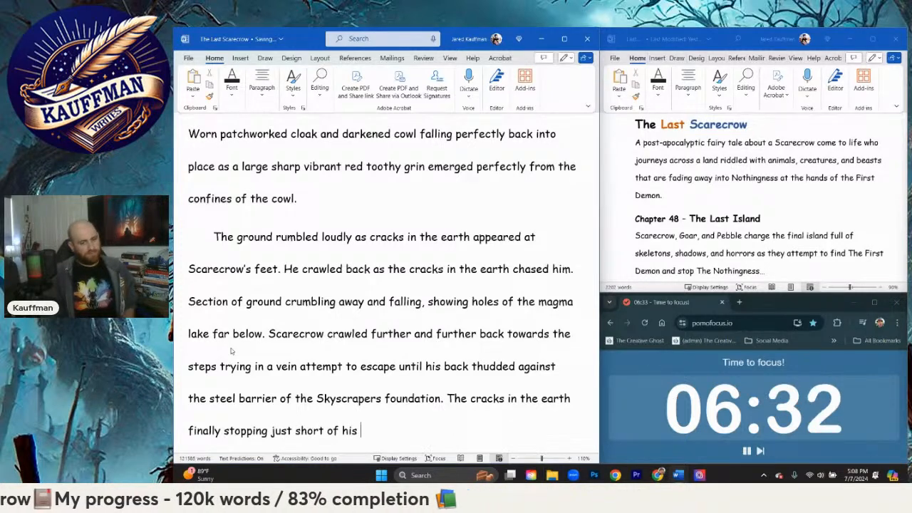
text(legs as he g)
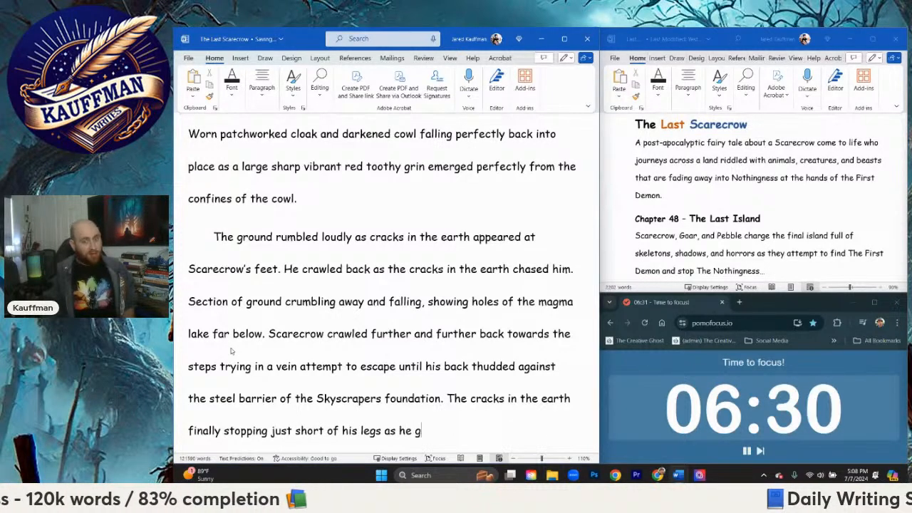
text(asped for breath)
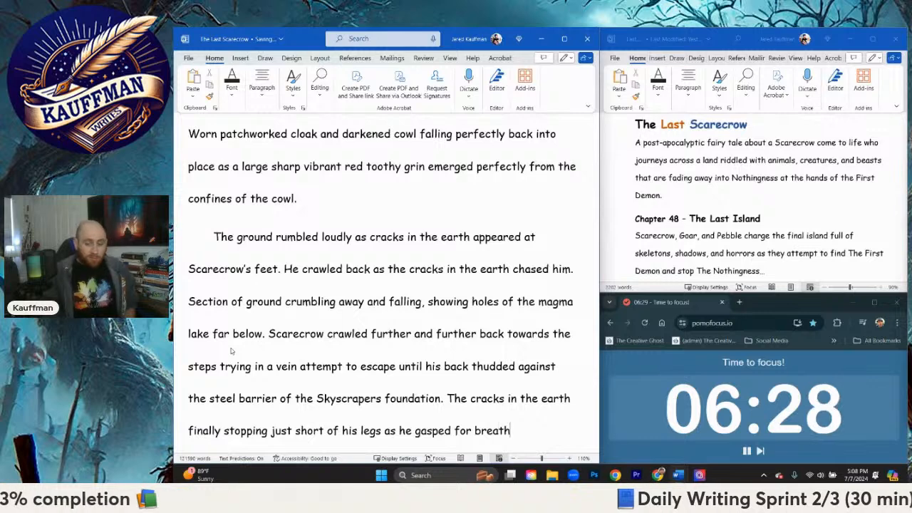
text(, wat)
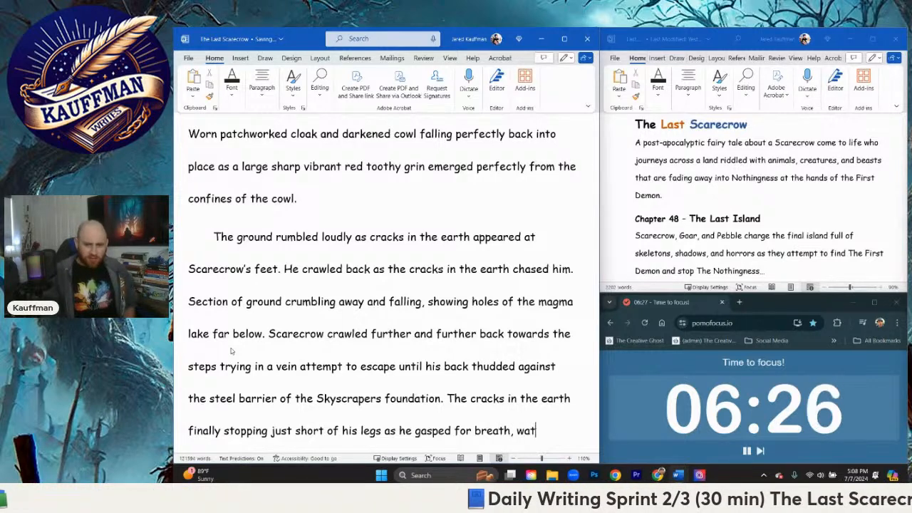
text(ching the land tear apart )
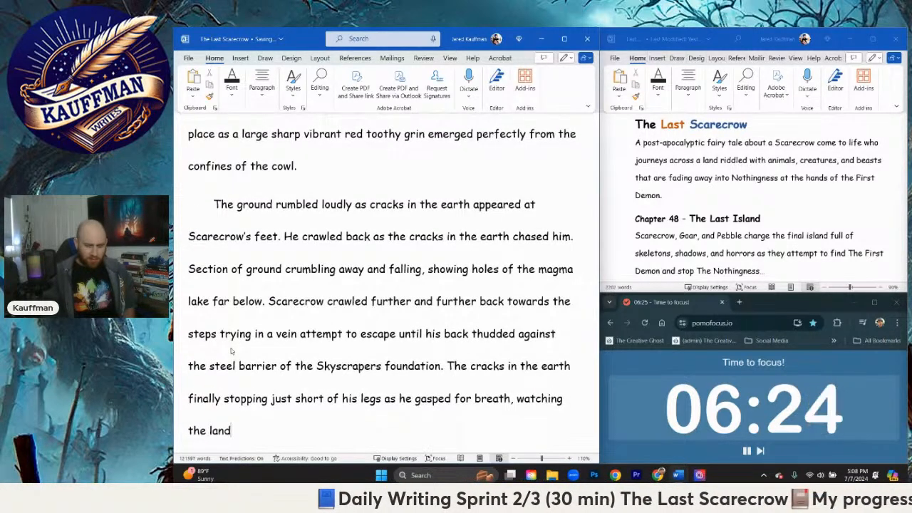
text(whe)
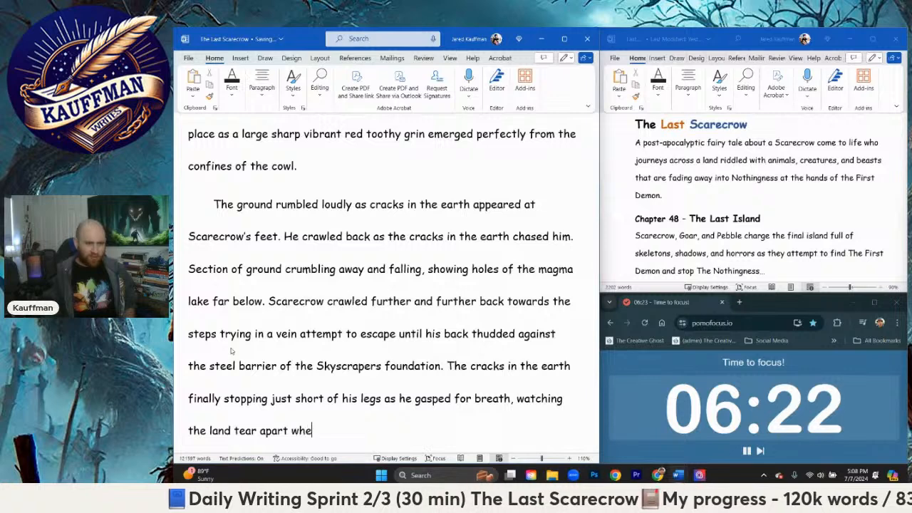
Step: Continue the sentence with "legs as he gasped for breath, watching the land tear apart the bottom of the steps"
key(BackSpace)
key(BackSpace)
key(BackSpace)
text(the bottom of the steps)
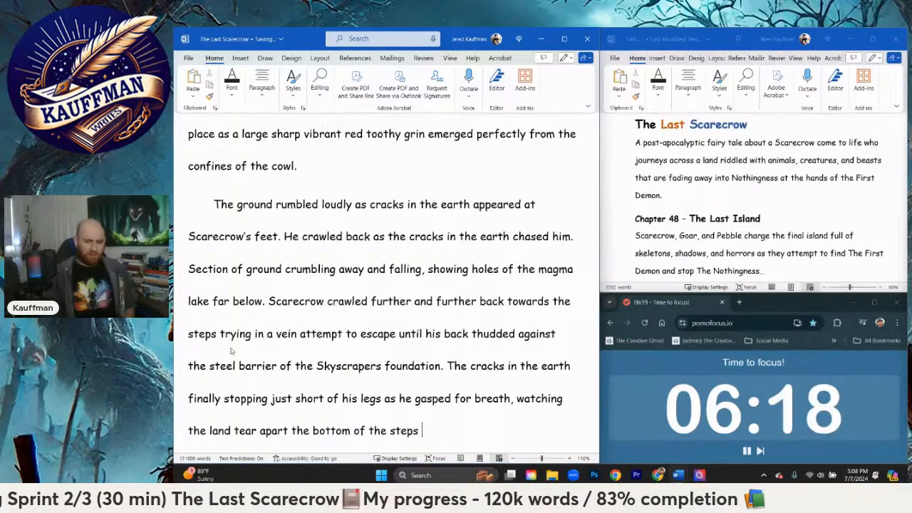
text( a)
key(BackSpace)
key(BackSpace)
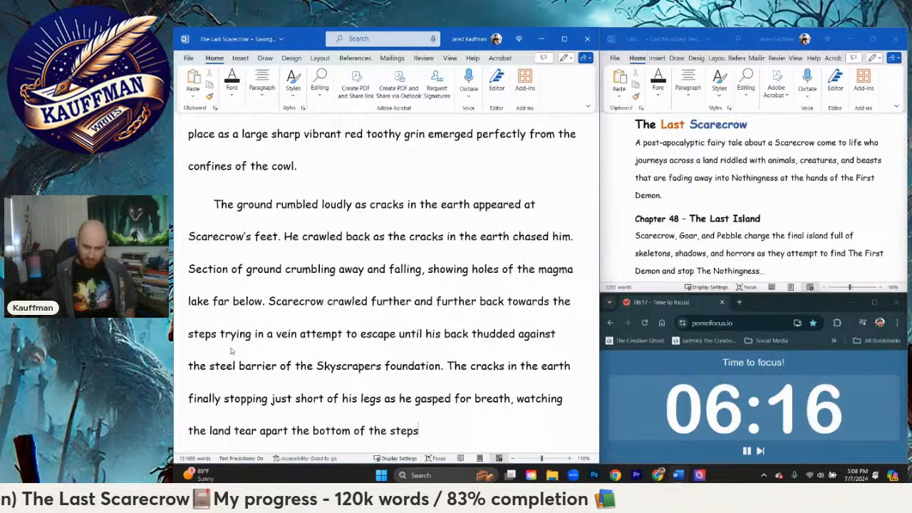
Step: End the sentence with a period and begin the following one with "The Ruby Red Road"
text(. The Ruby)
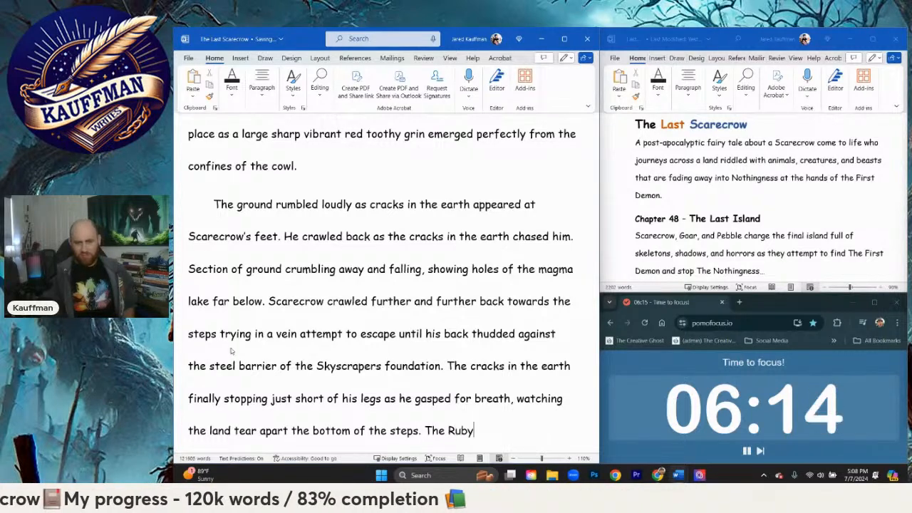
text( R)
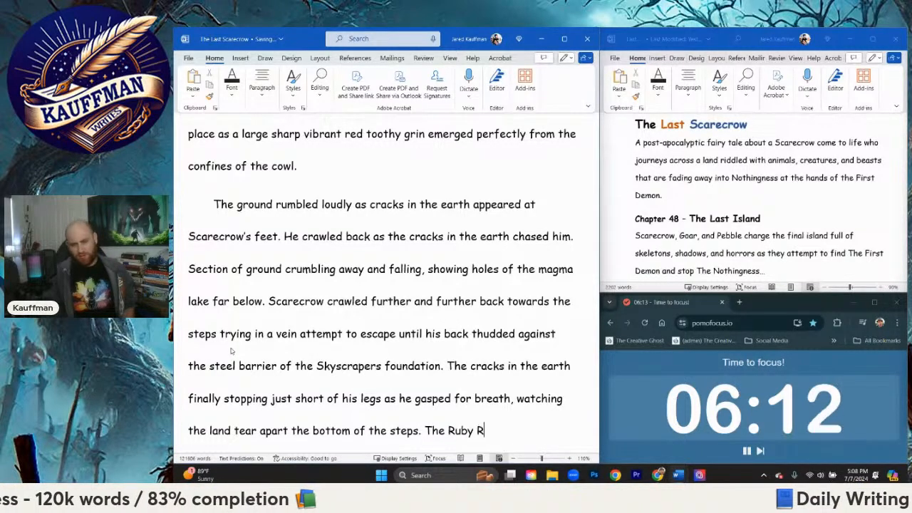
text(ed Road c)
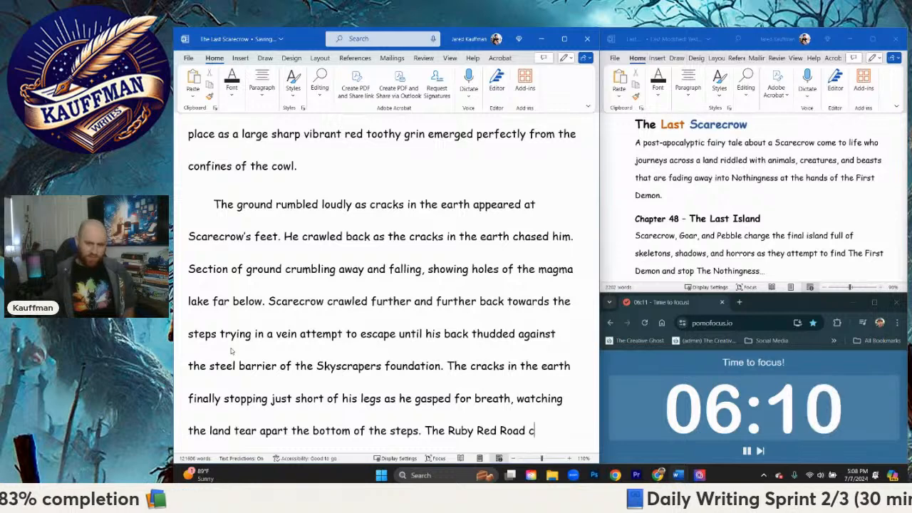
text(rumbled to)
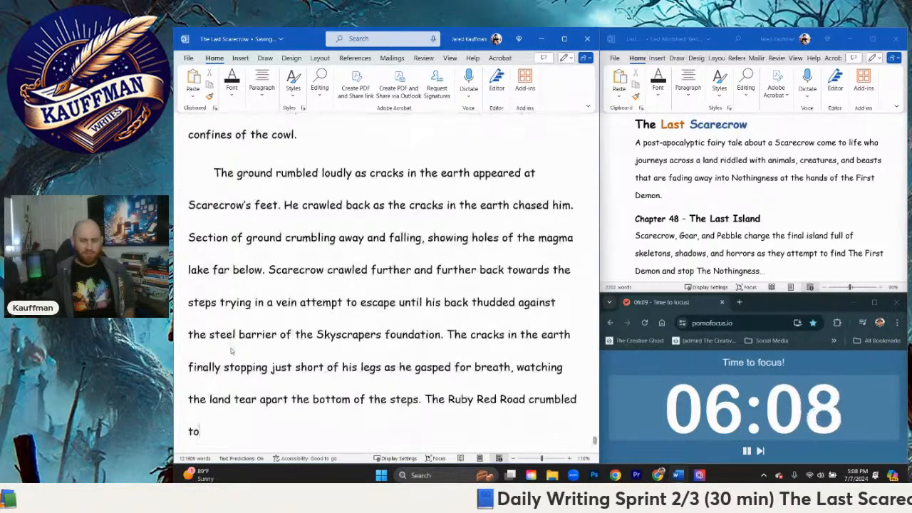
key(BackSpace)
key(BackSpace)
key(BackSpace)
key(BackSpace)
key(BackSpace)
key(BackSpace)
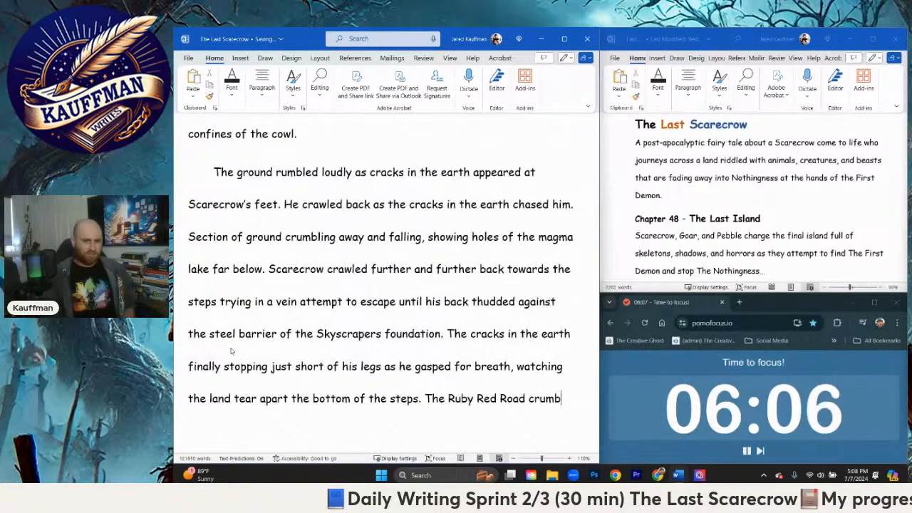
key(BackSpace)
key(BackSpace)
key(BackSpace)
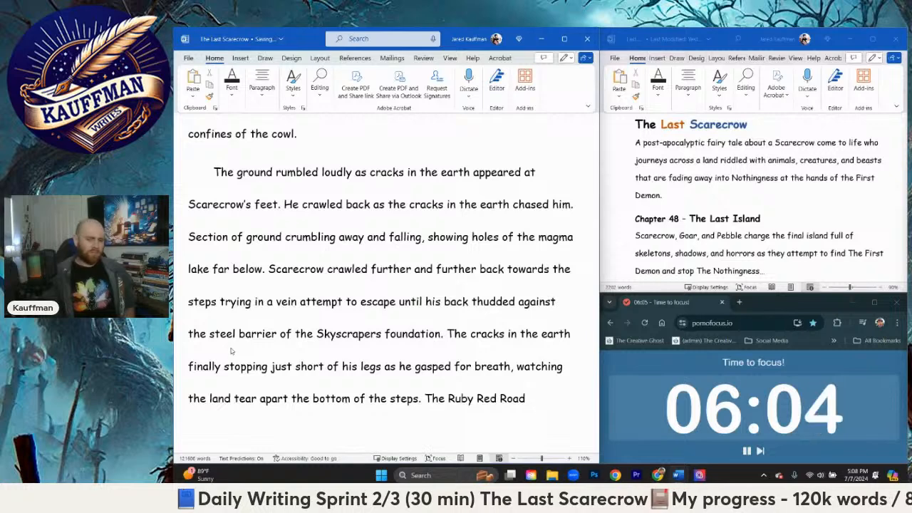
Step: Complete the Ruby Red Road sentence with "stayed intact as the rest of the stairs and earth fell away."
text(sta)
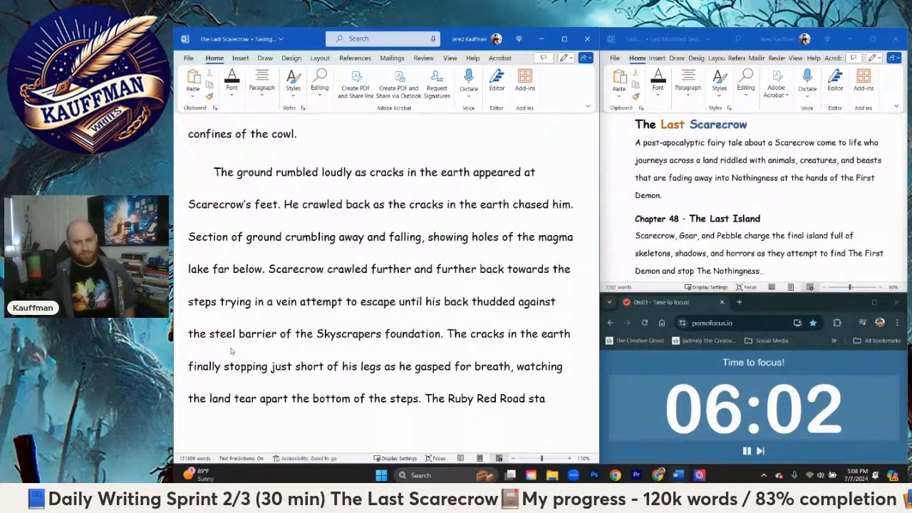
text(yed in)
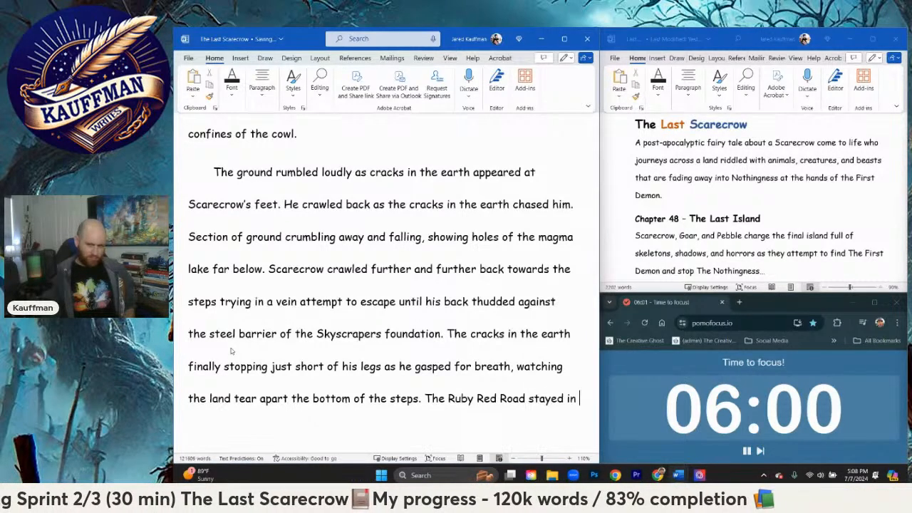
text(tact as the )
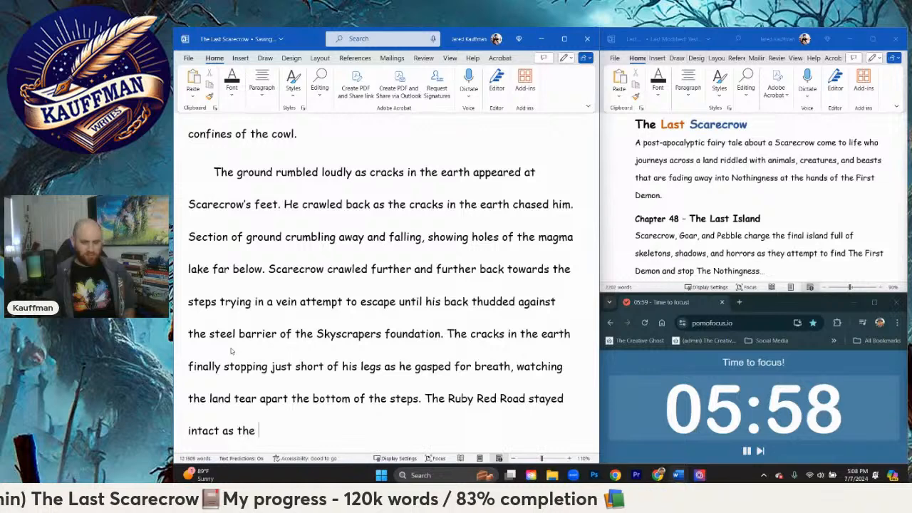
text(rest of the s)
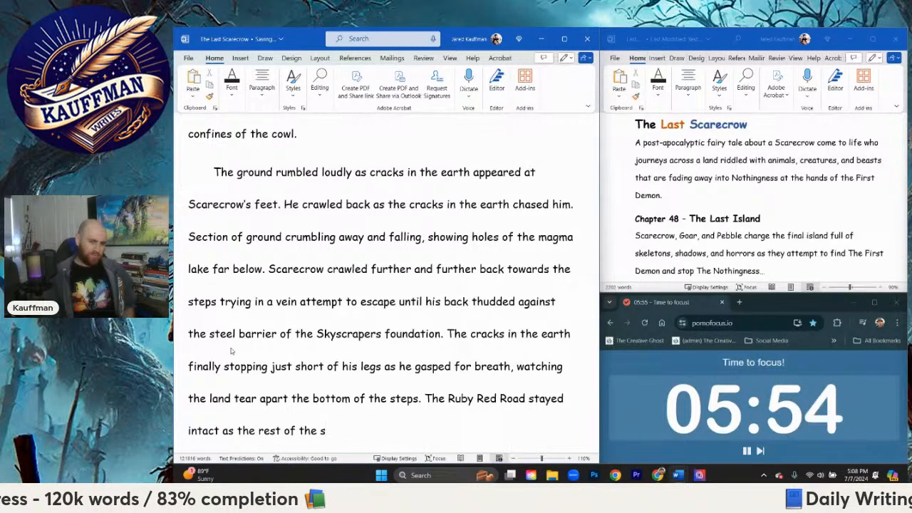
text(tairs and earth fell away.)
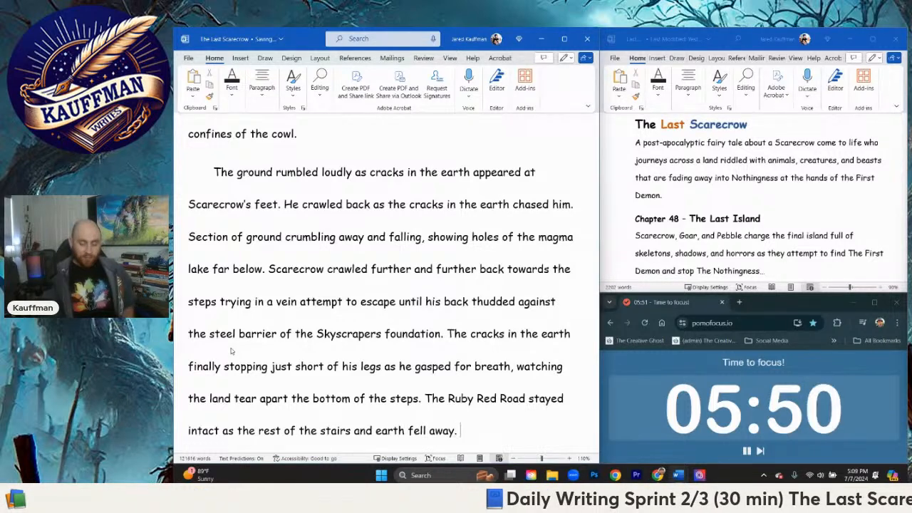
text( T)
Step: Start a new paragraph with the dialogue line '“No!” Scarecrow screamed as the'
key(BackSpace)
key(Return)
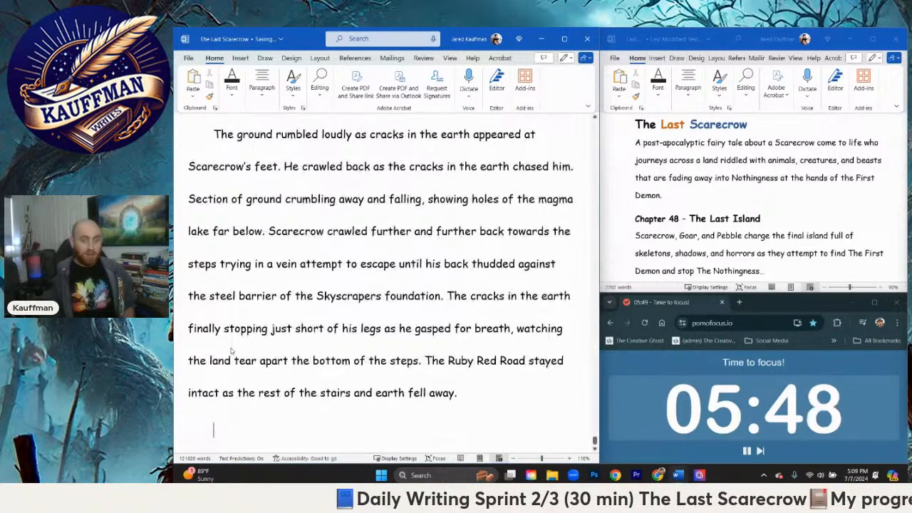
text("No!" Scare)
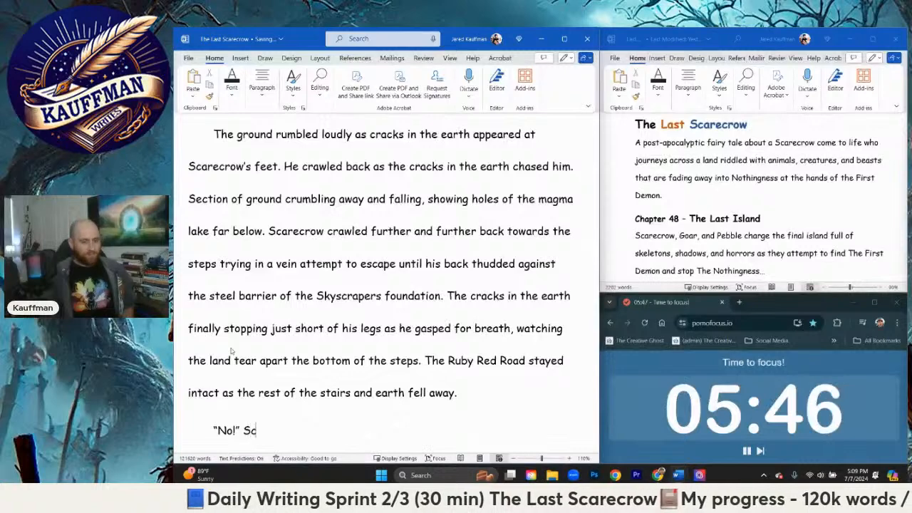
text(crow screamed as the )
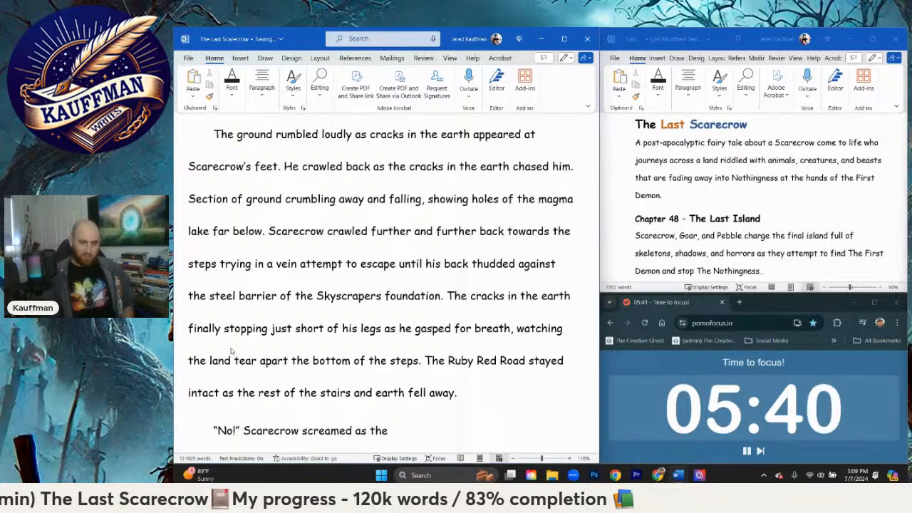
text(bla)
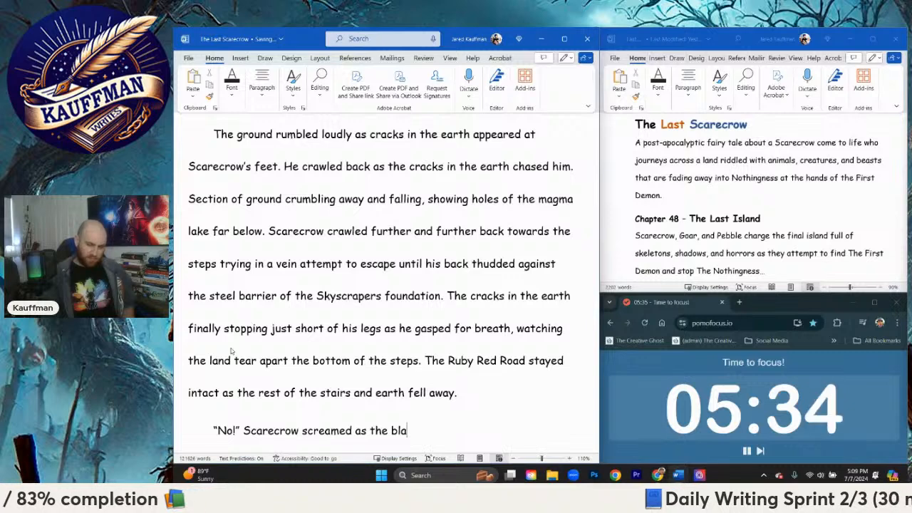
key(BackSpace)
key(BackSpace)
key(BackSpace)
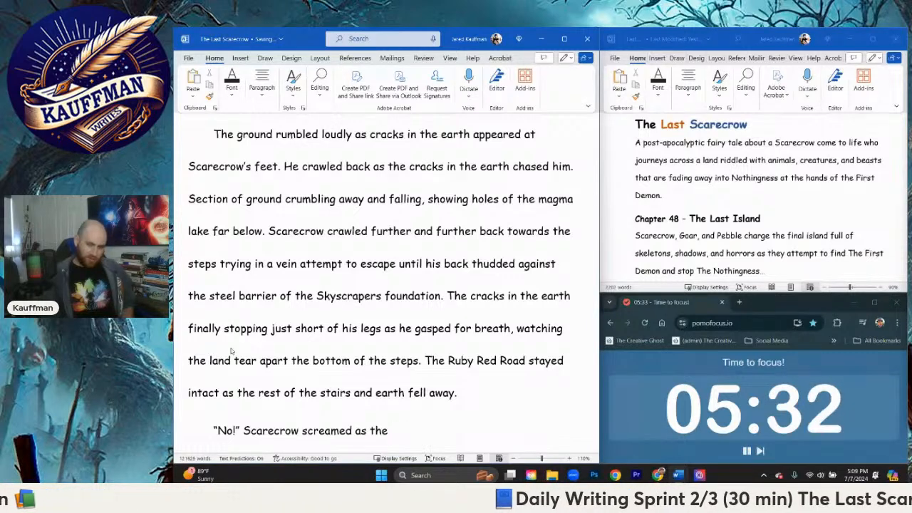
Step: Continue the sentence with "midnight black protected island trembled"
text(midni)
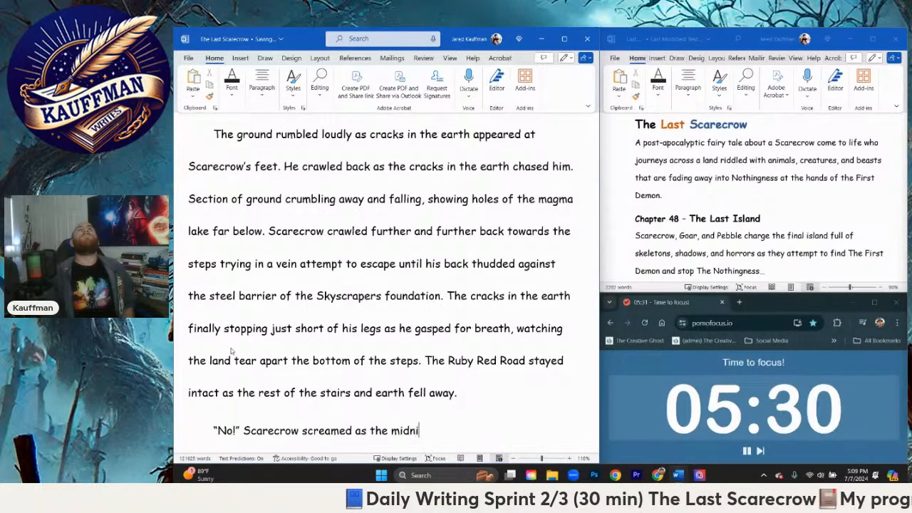
text(ght black cover)
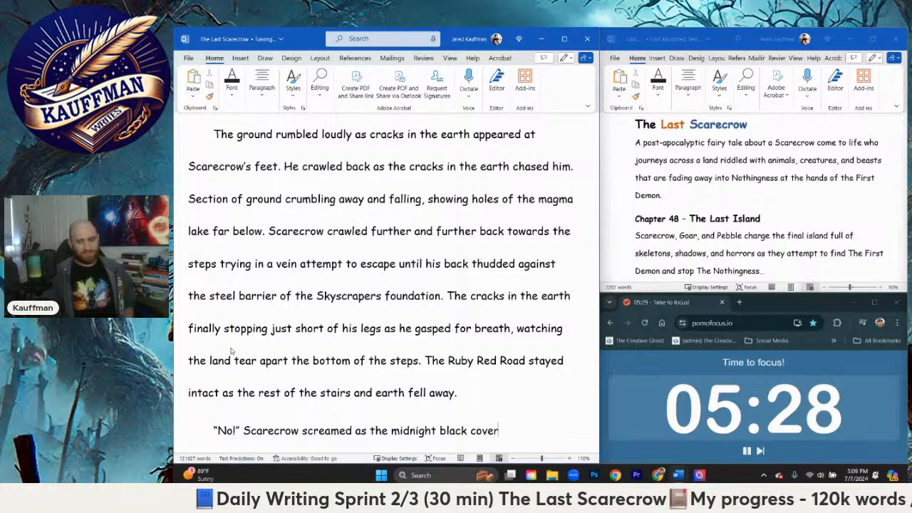
key(BackSpace)
key(BackSpace)
key(BackSpace)
key(BackSpace)
key(BackSpace)
text(aura)
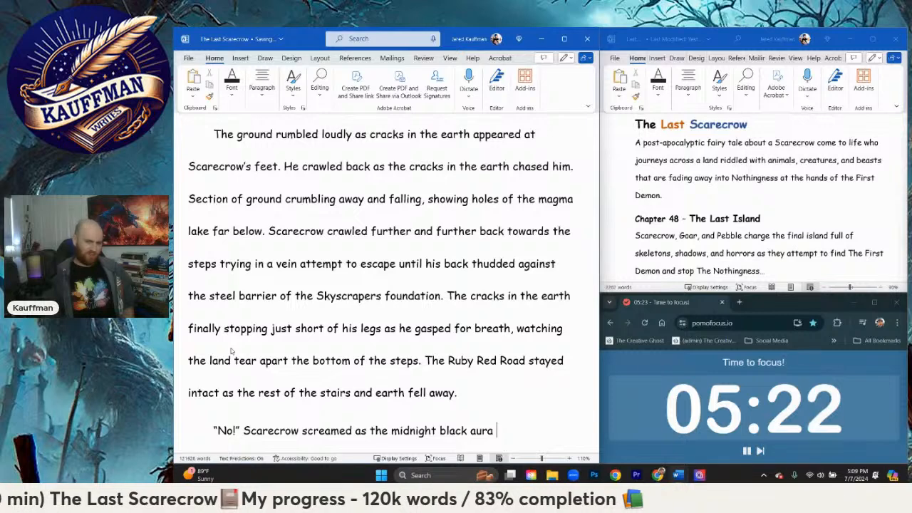
key(BackSpace)
key(BackSpace)
key(BackSpace)
key(BackSpace)
text(prote)
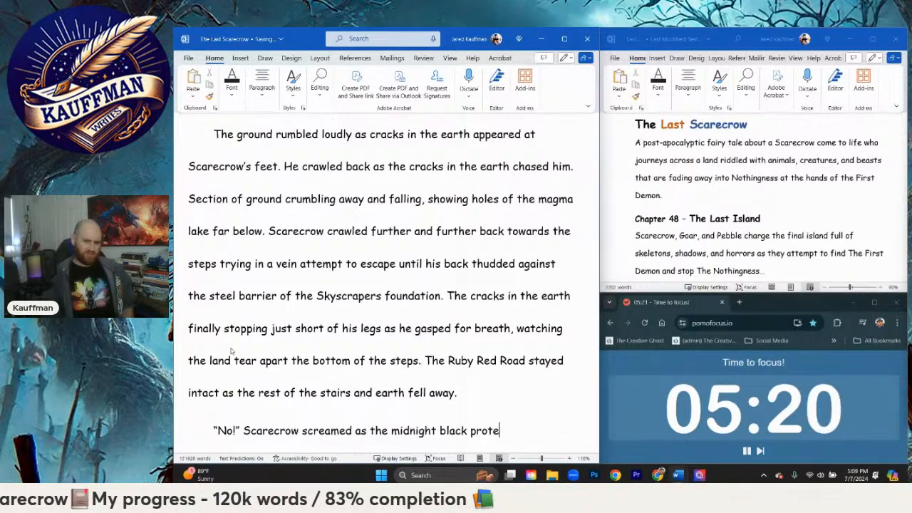
text(cted island )
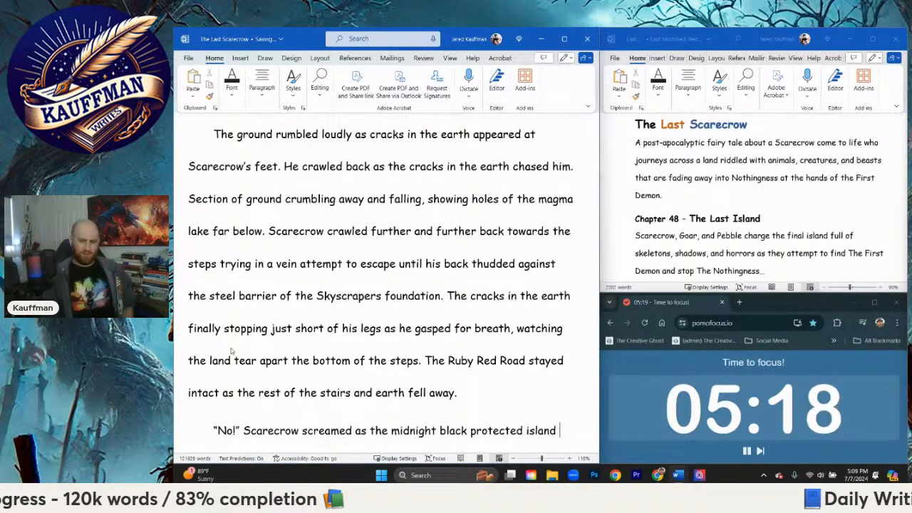
text(trembled)
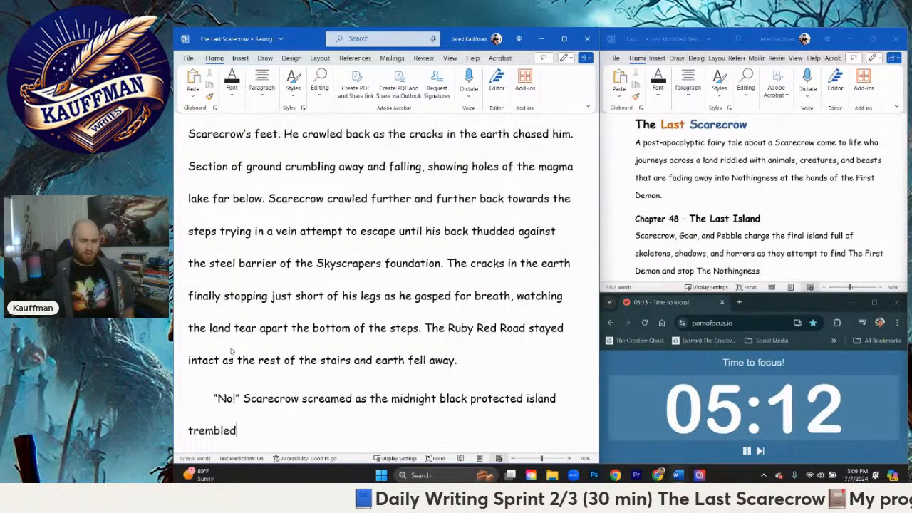
text(than begi)
key(BackSpace)
key(BackSpace)
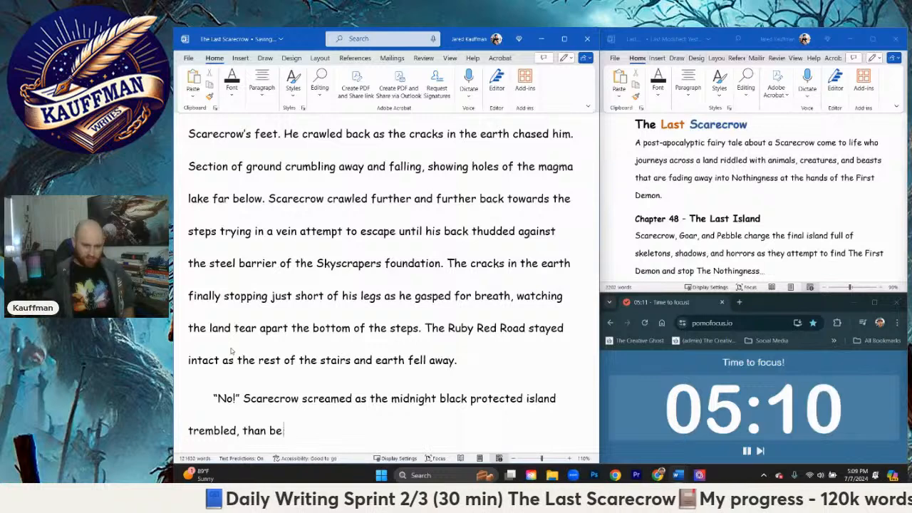
text(gan )
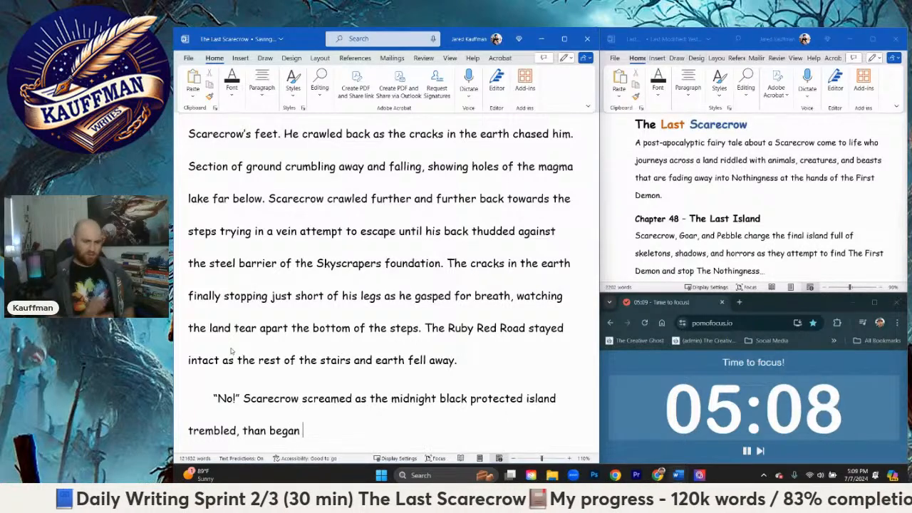
text(d)
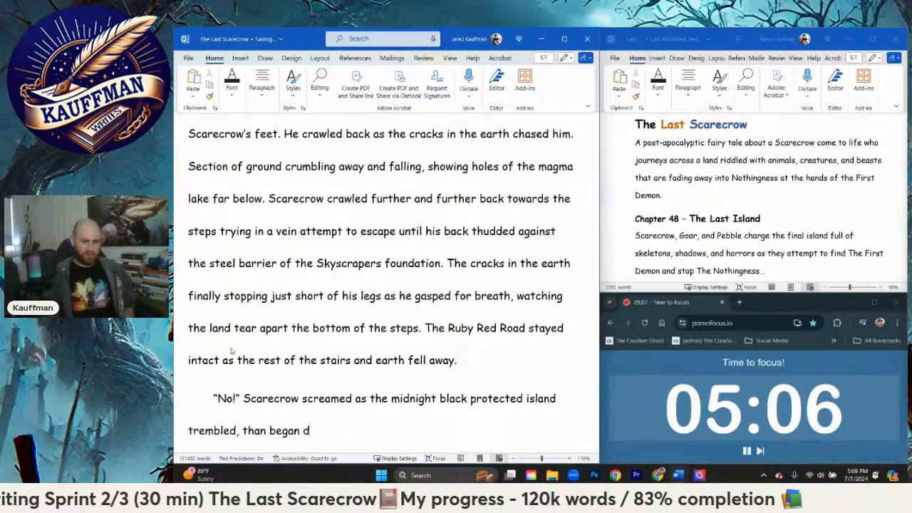
text(escending)
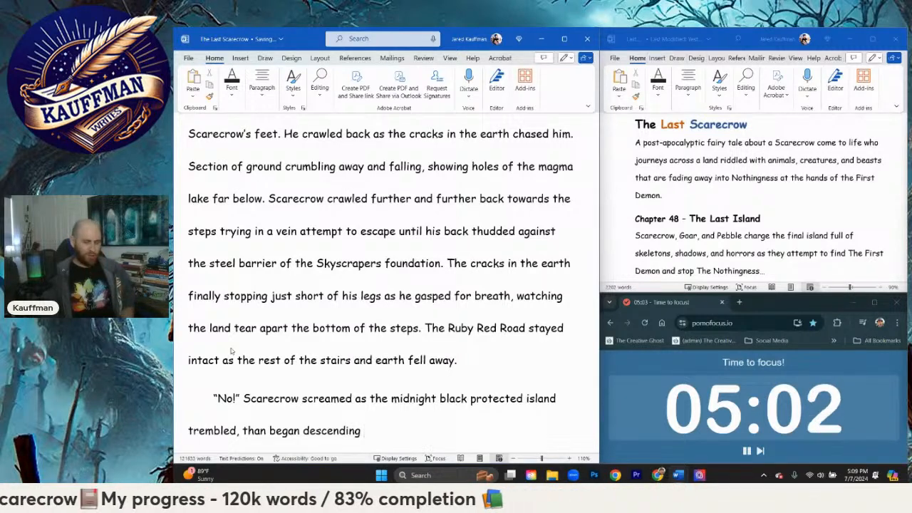
key(BackSpace)
key(BackSpace)
key(BackSpace)
key(BackSpace)
key(BackSpace)
key(BackSpace)
key(BackSpace)
key(BackSpace)
key(BackSpace)
key(BackSpace)
key(BackSpace)
key(BackSpace)
key(BackSpace)
key(BackSpace)
key(BackSpace)
key(BackSpace)
key(BackSpace)
key(BackSpace)
key(BackSpace)
key(BackSpace)
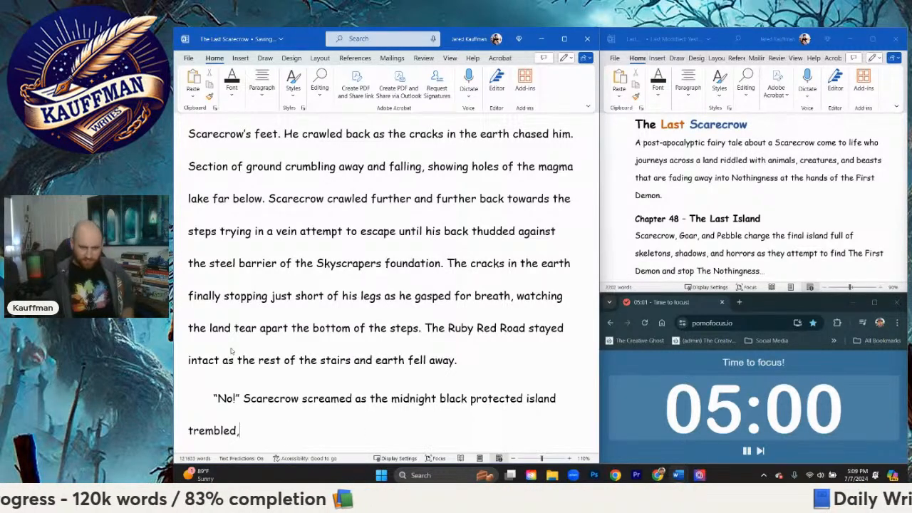
Step: Continue after "trembled," with "and finally descened, fully loosened"
text(and finally )
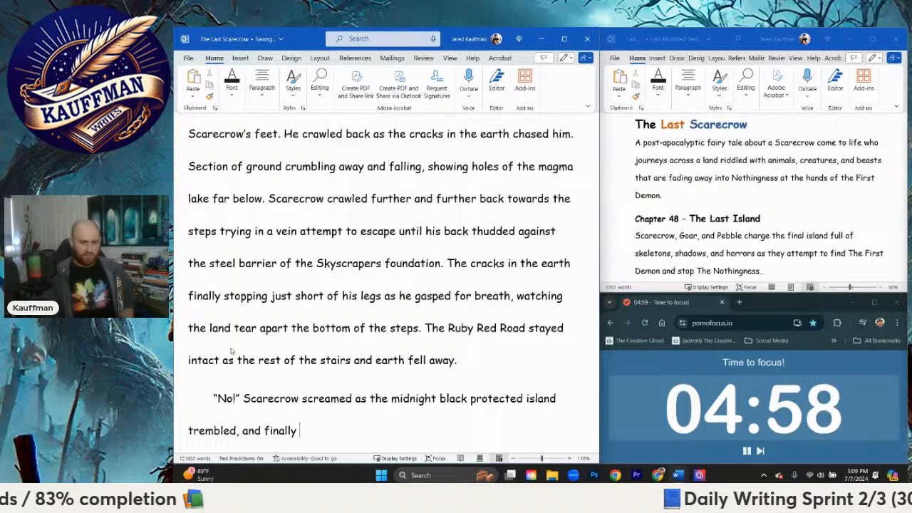
text(descened)
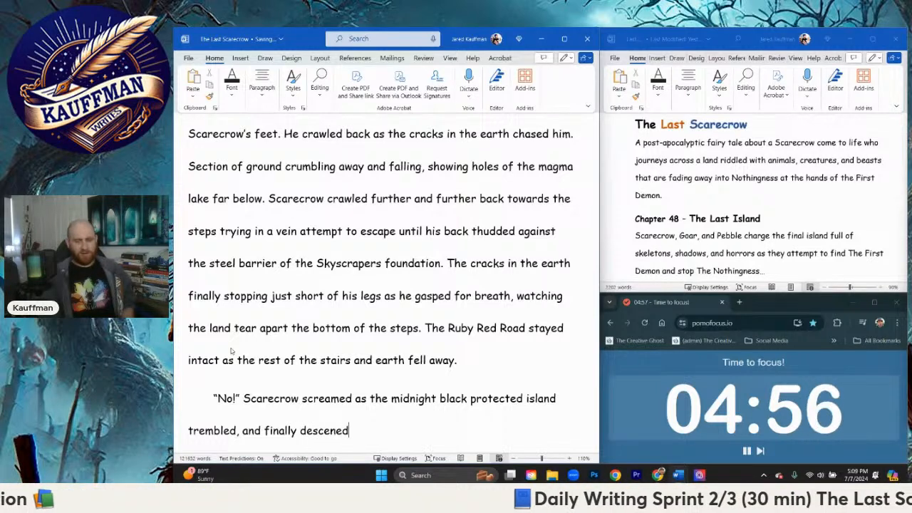
text(, ful)
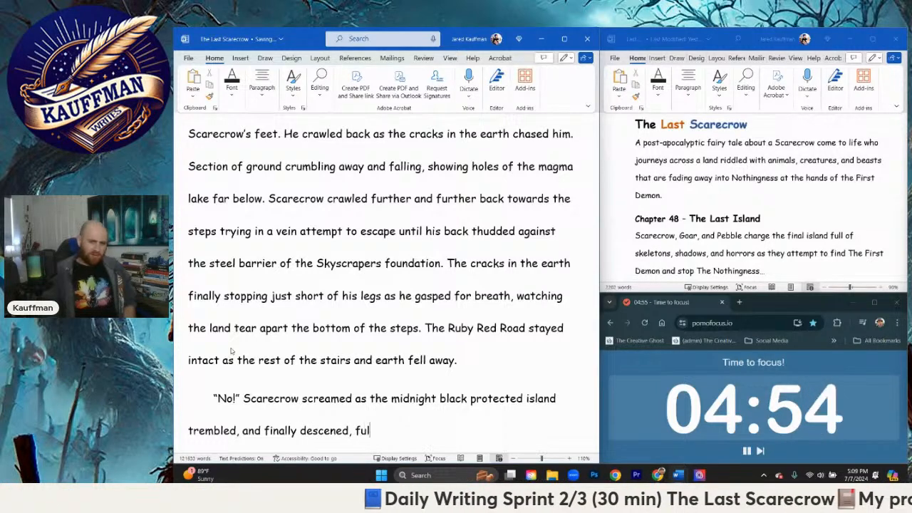
text(ly loose)
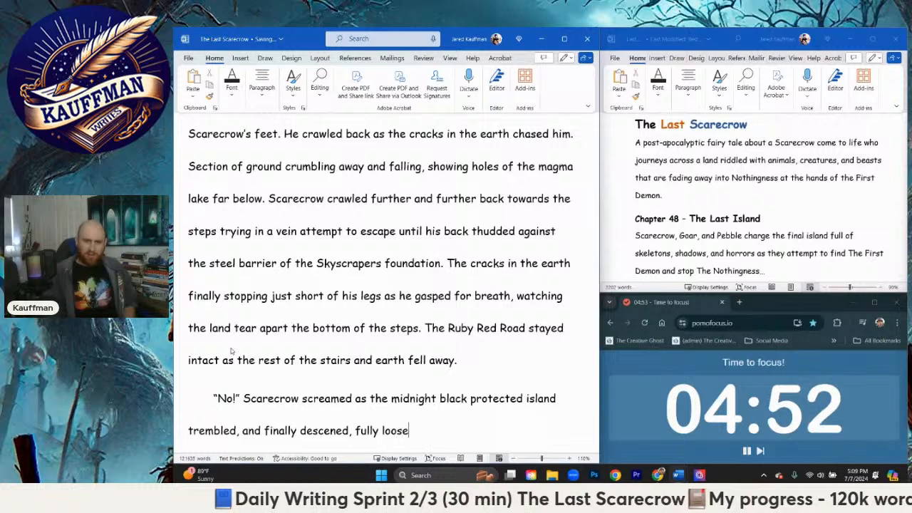
text(ned from whateve)
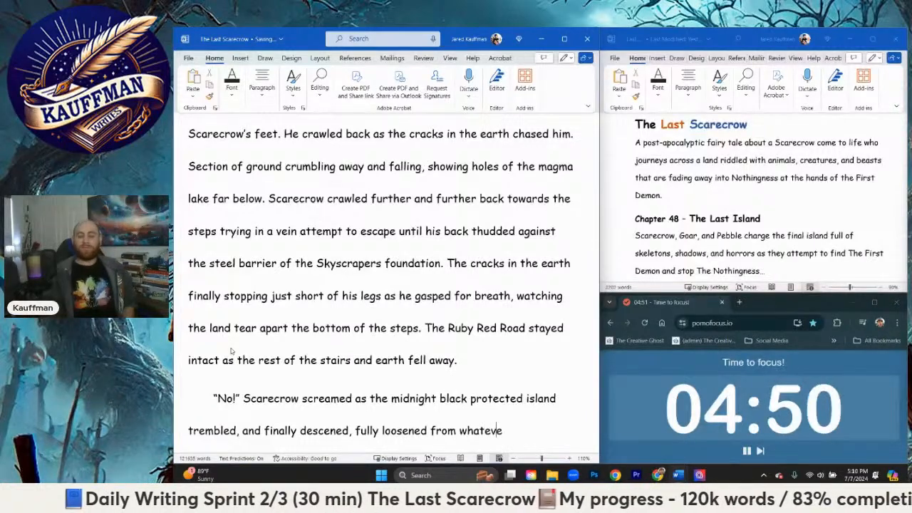
text(r earthly s)
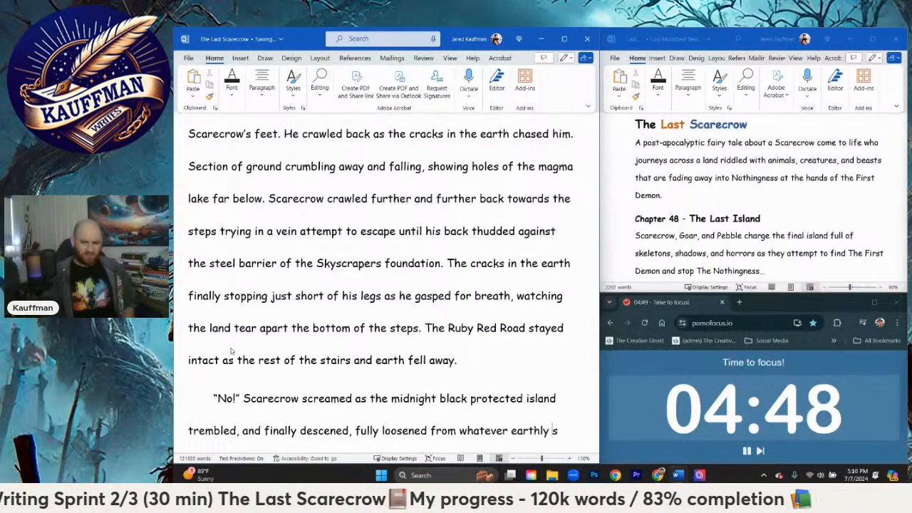
text(pell or magic had )
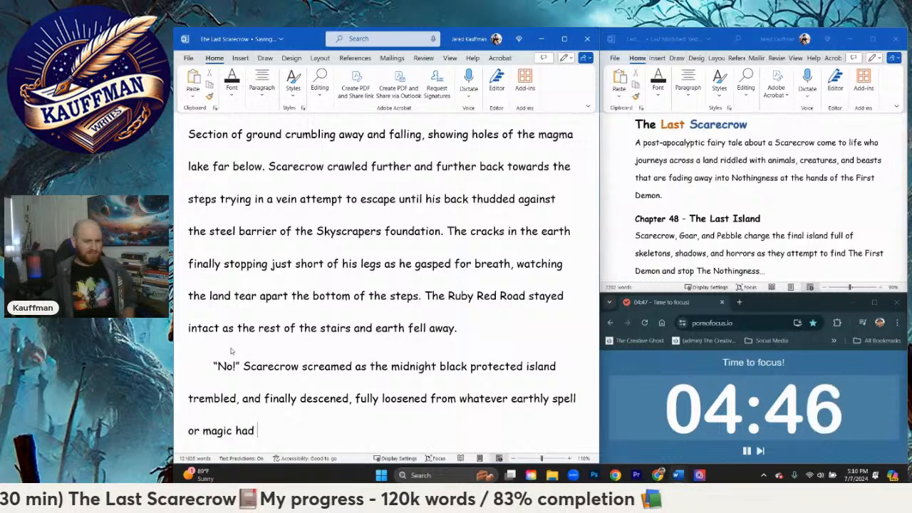
text(previo)
Step: Extend the sentence with "from whatever earthly spell or magic had previously held it in place"
key(BackSpace)
text(previousl)
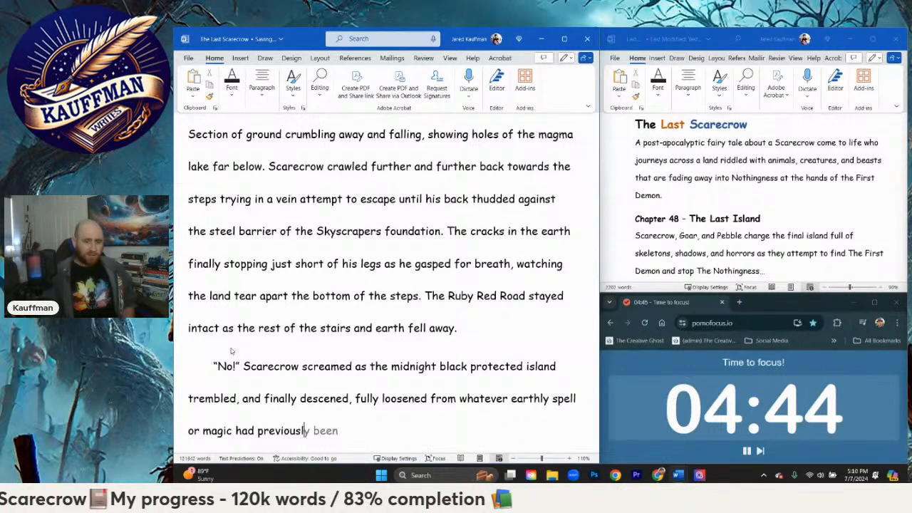
text(y held it in place)
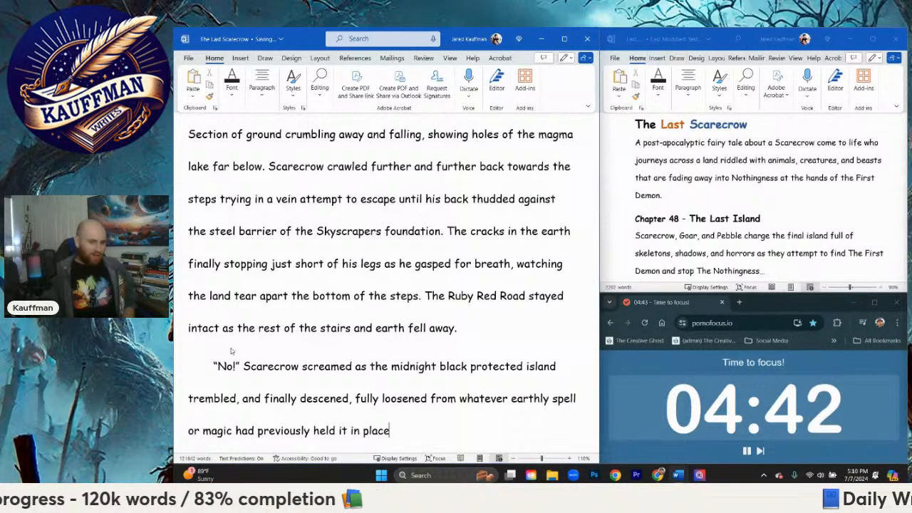
text(. Scarecrow )
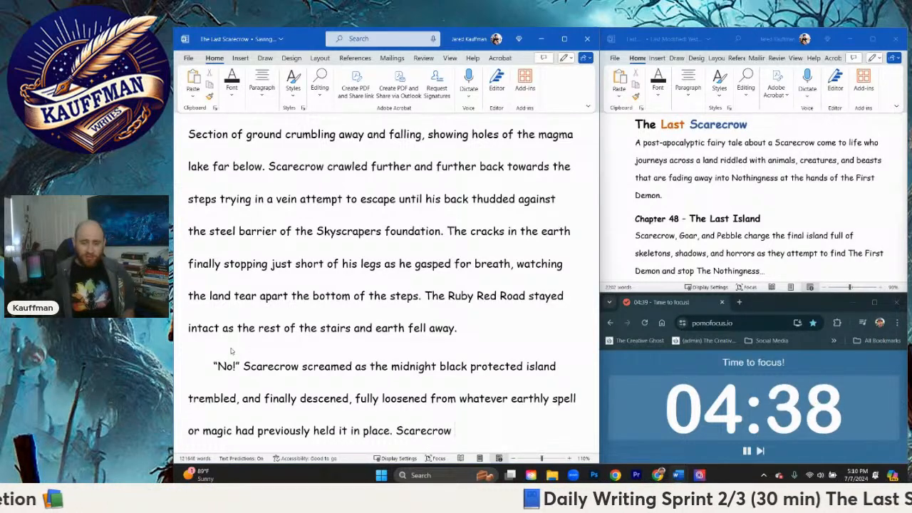
text(jumped )
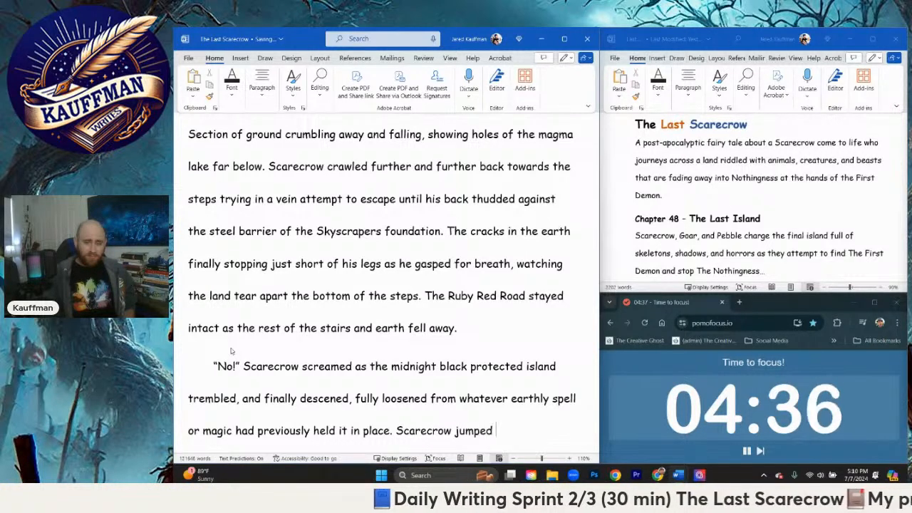
text(forward, crawli)
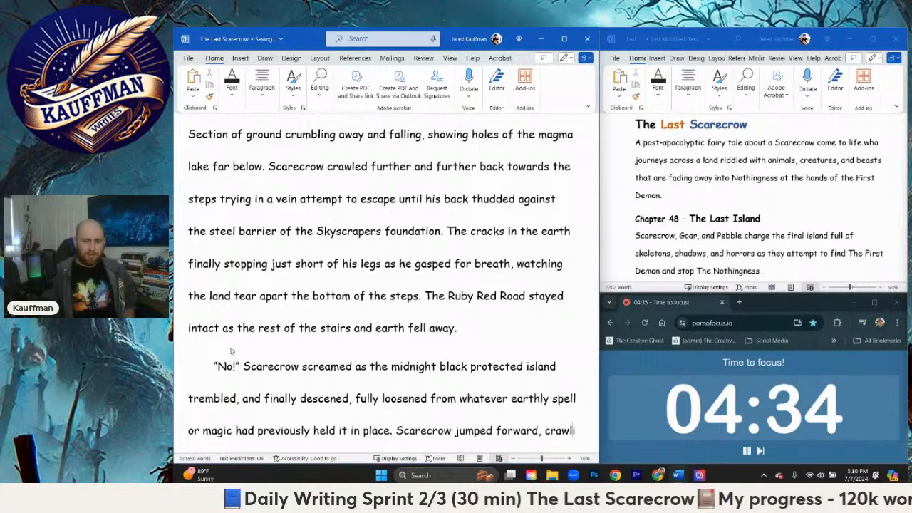
text(ng too)
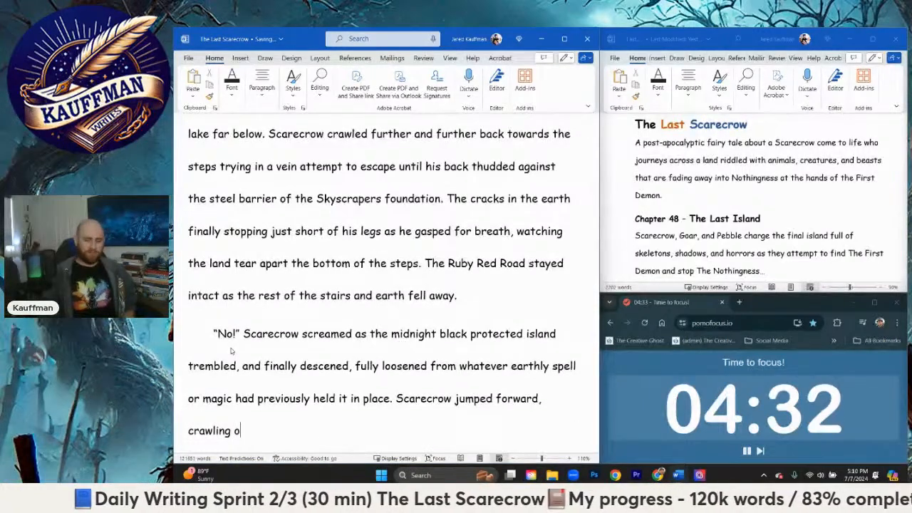
text(n the road towards the)
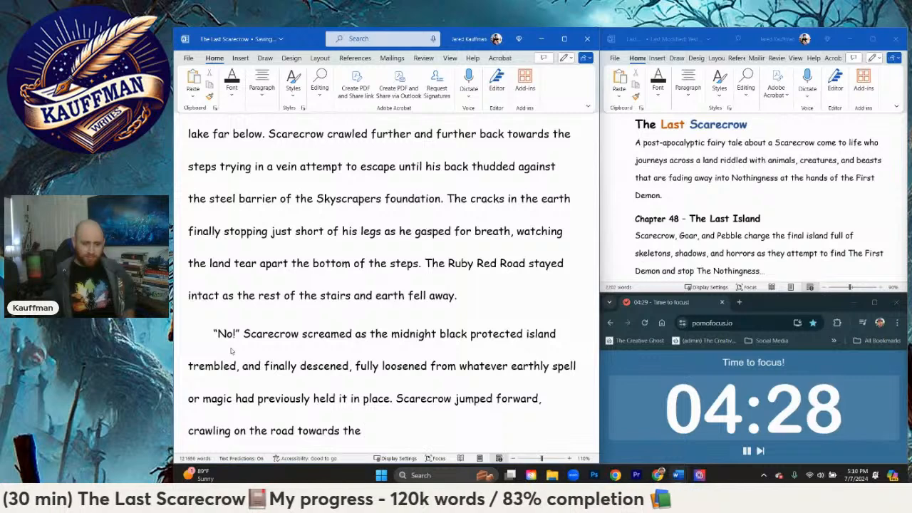
text( island)
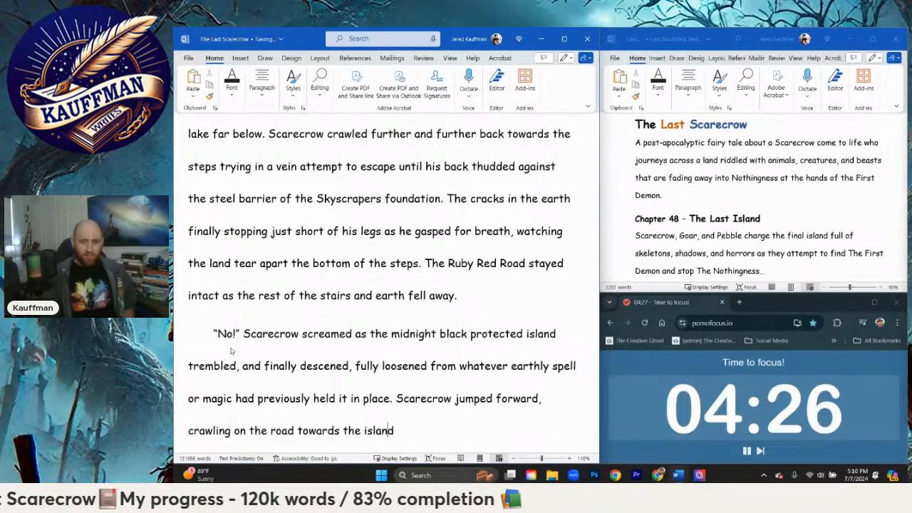
text(, "PEbb)
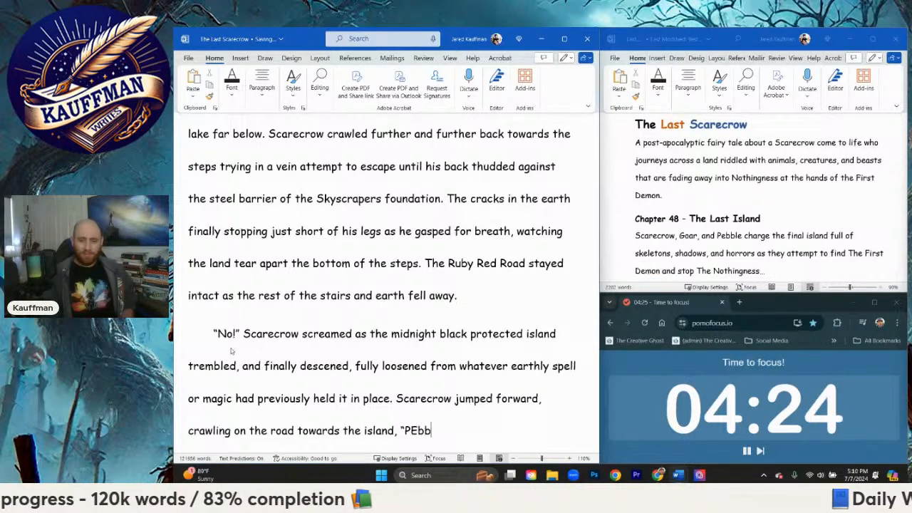
Step: Continue the sentence after "towards the" with "island, “Pebble, Goar!” he"
key(BackSpace)
key(BackSpace)
key(BackSpace)
text(ebble, G)
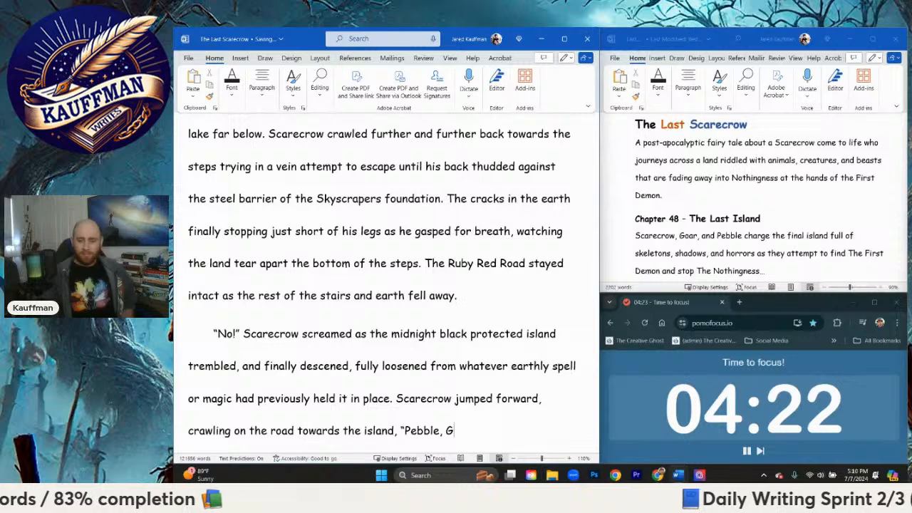
text(oar!" he s)
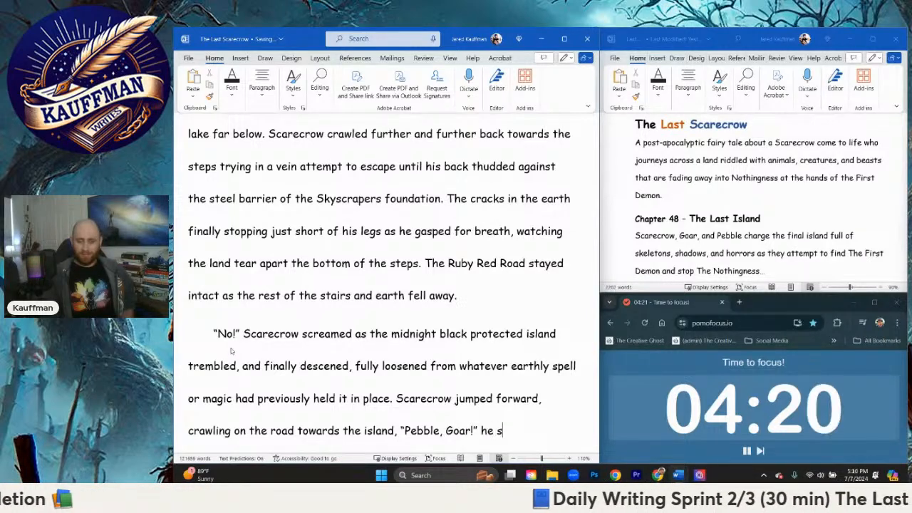
Step: Add "shouted at the top of his lungs" after the line of dialogue
key(BackSpace)
text(shouted wi)
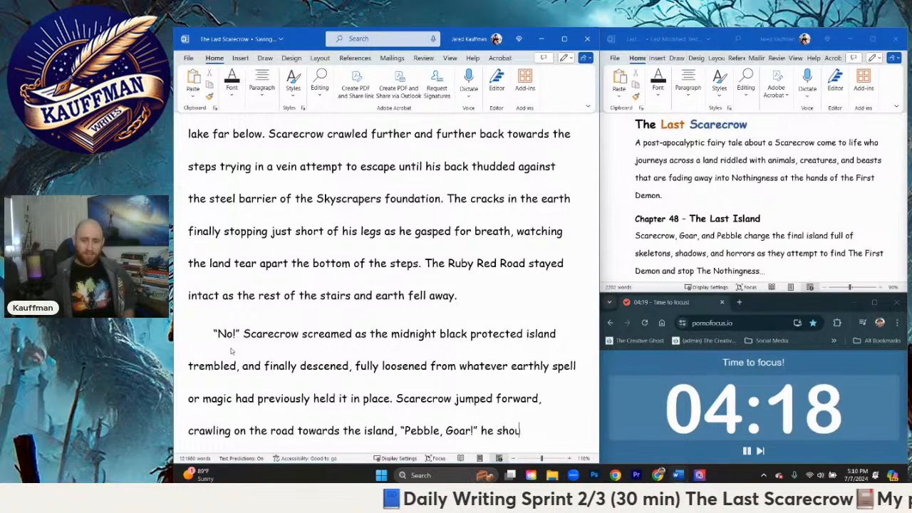
key(BackSpace)
key(BackSpace)
text(at )
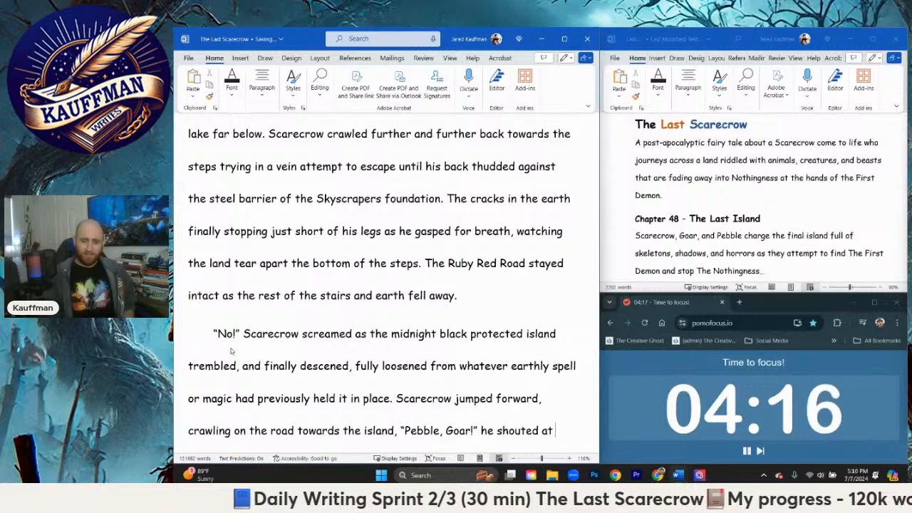
text(the top of his lung)
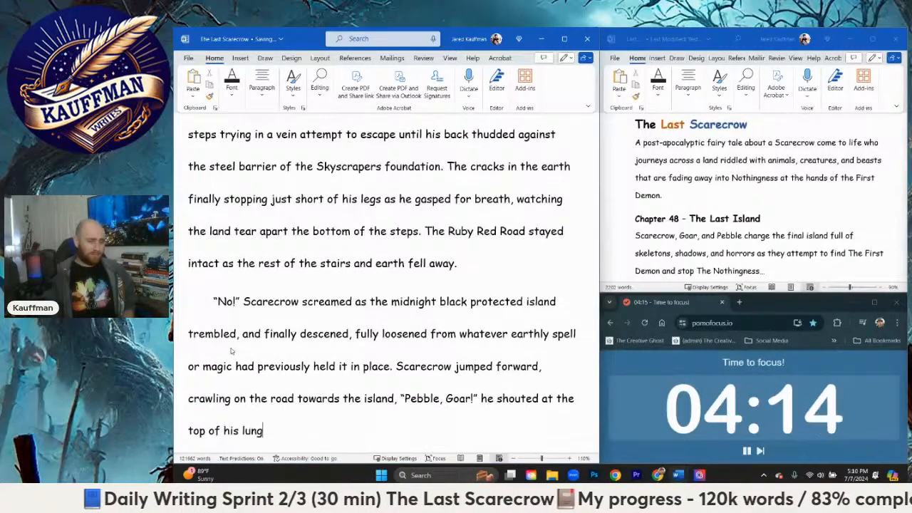
text(s, crawling)
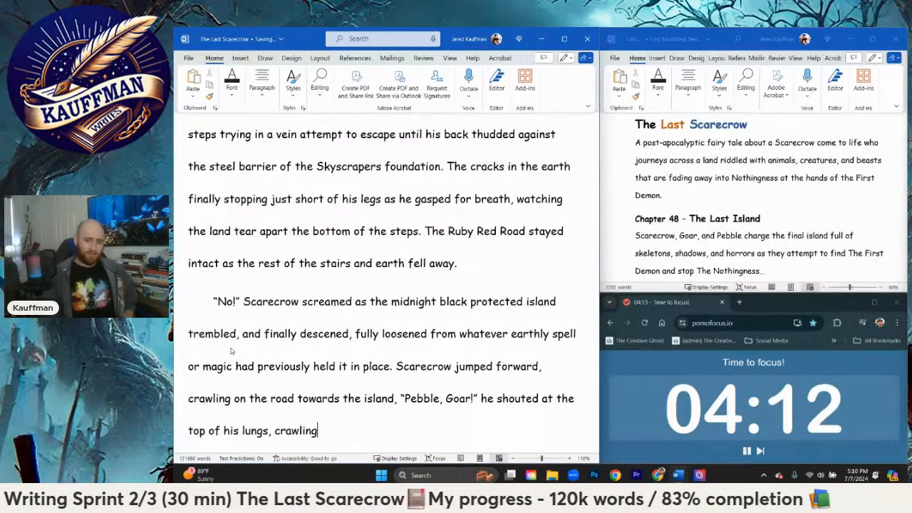
text(,,)
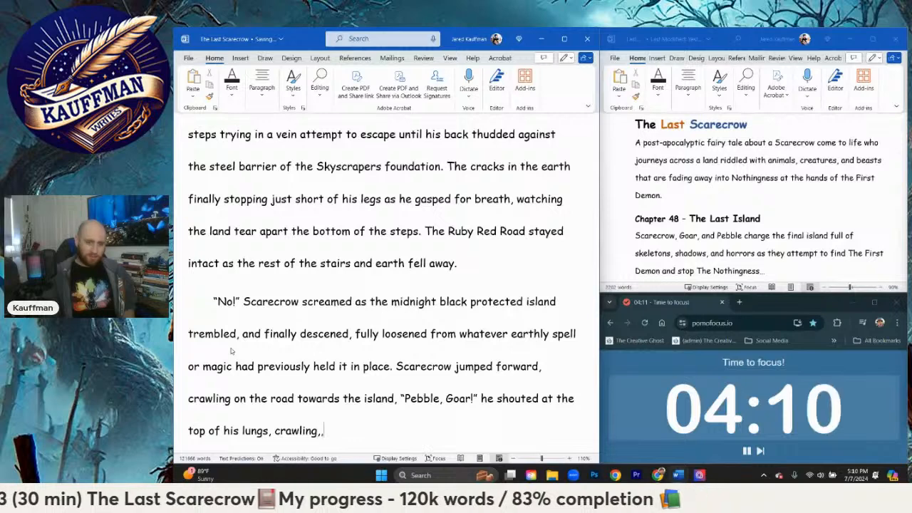
Step: Extend the sentence with ", crawling, leaping, scraping forward until he"
key(BackSpace)
key(BackSpace)
key(BackSpace)
key(BackSpace)
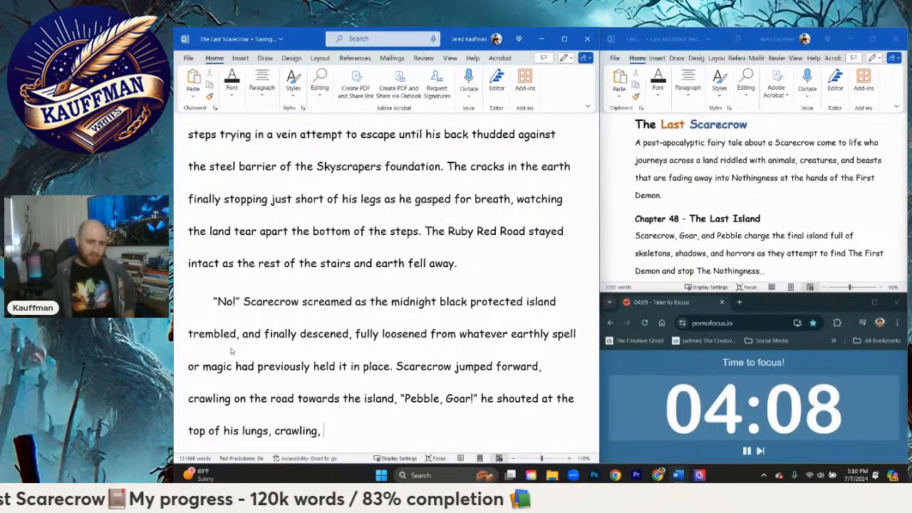
text(leaping)
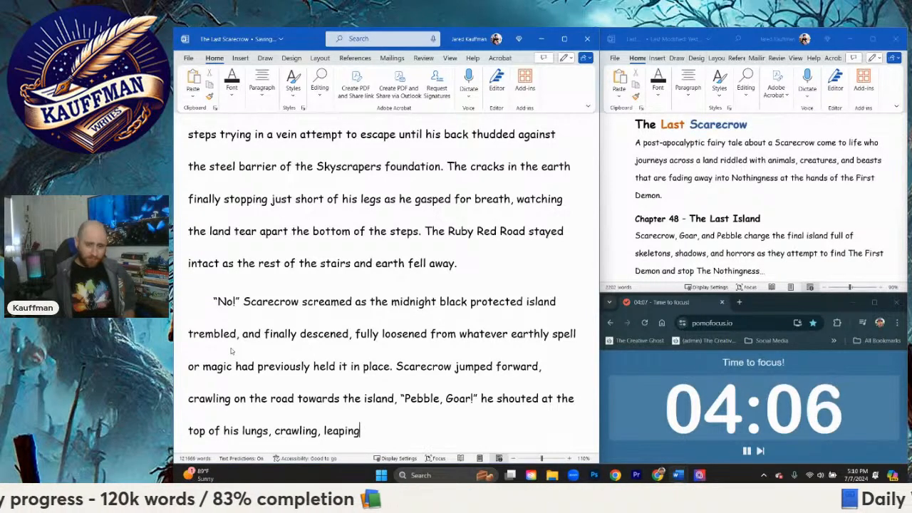
text(, scraping forwa)
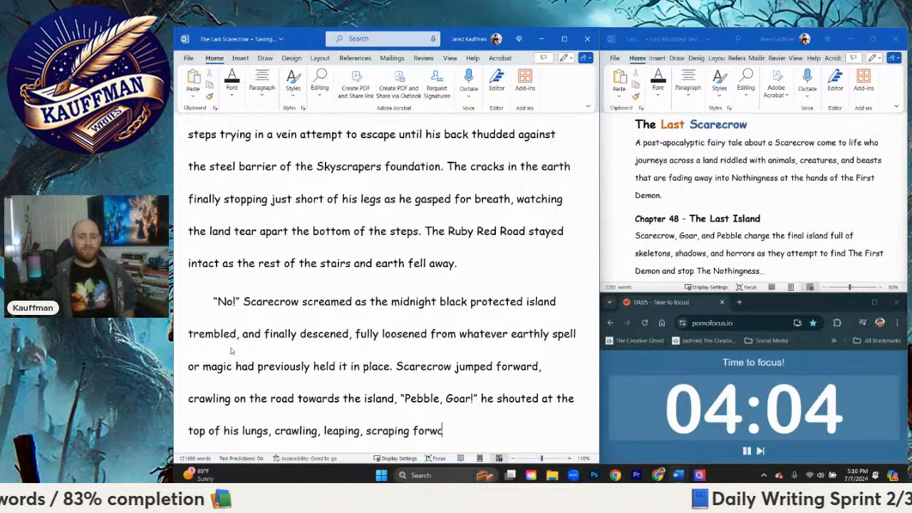
text(rd until he )
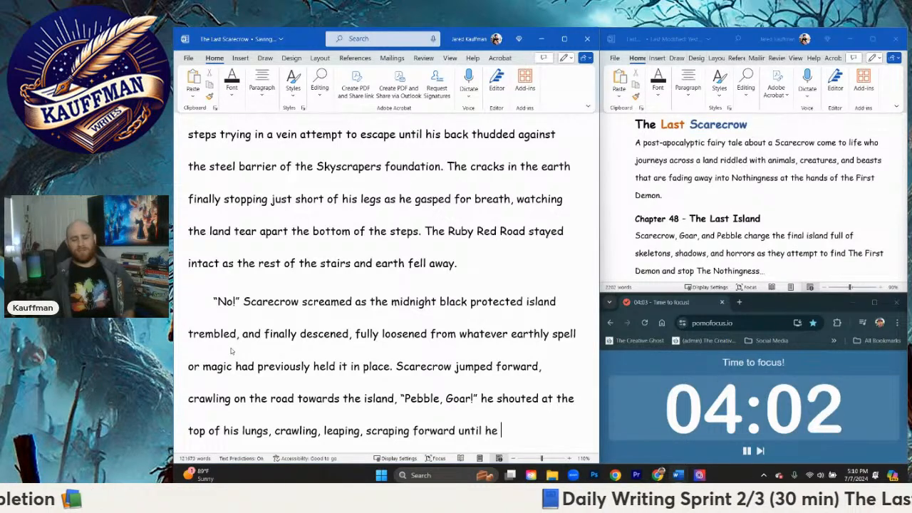
text(was at the very edge of the )
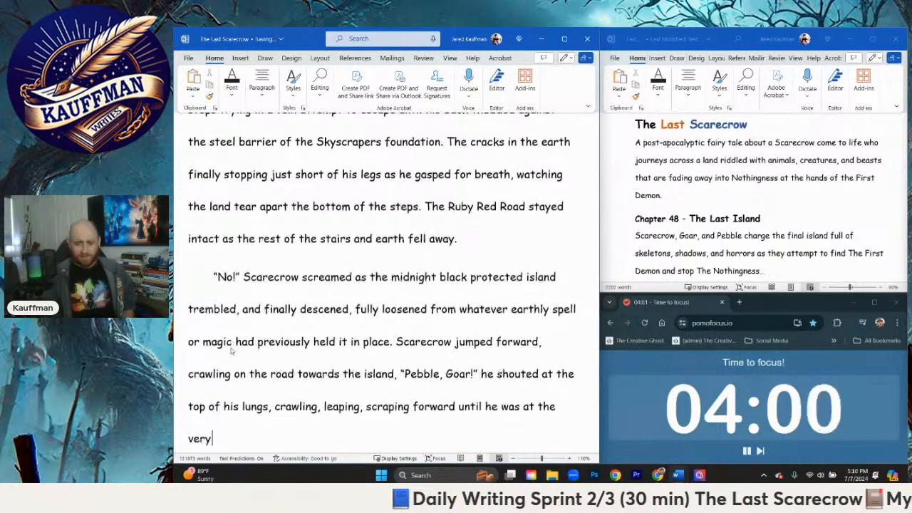
text(red)
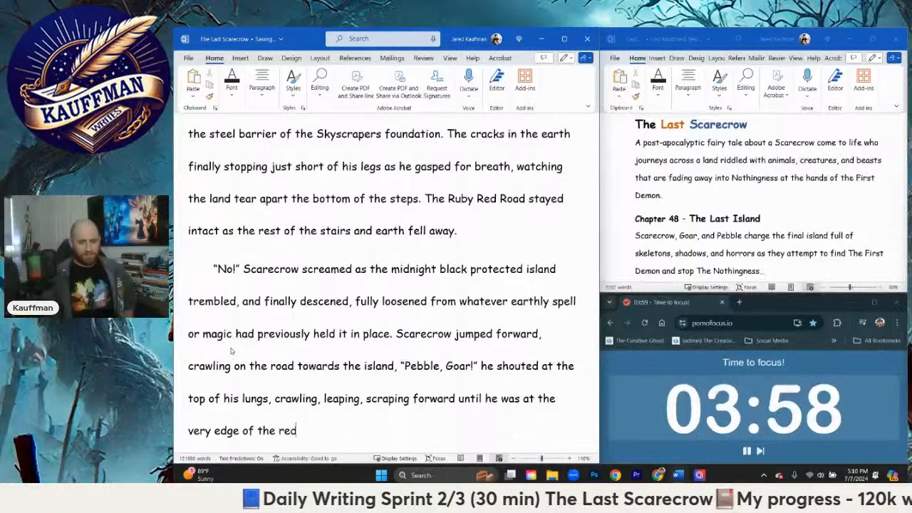
text( path, hangin)
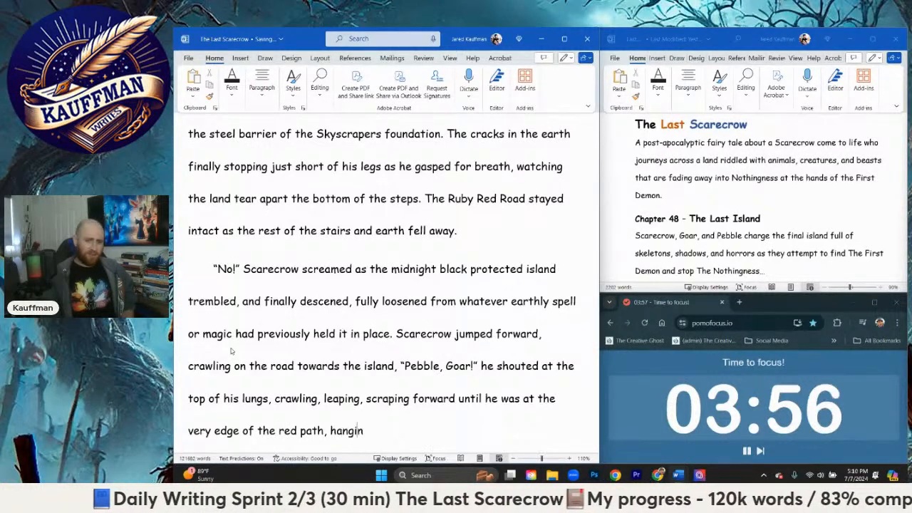
text(g out of the lake of ma)
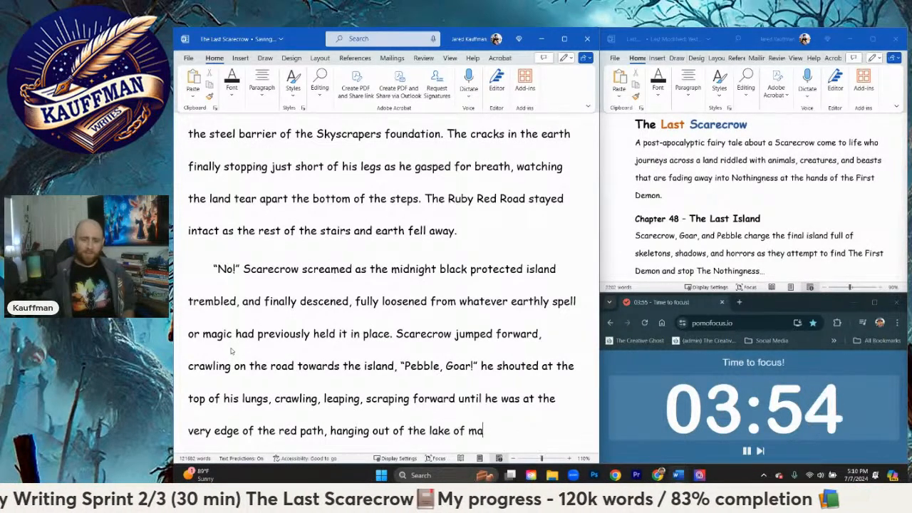
text(gma. He watche)
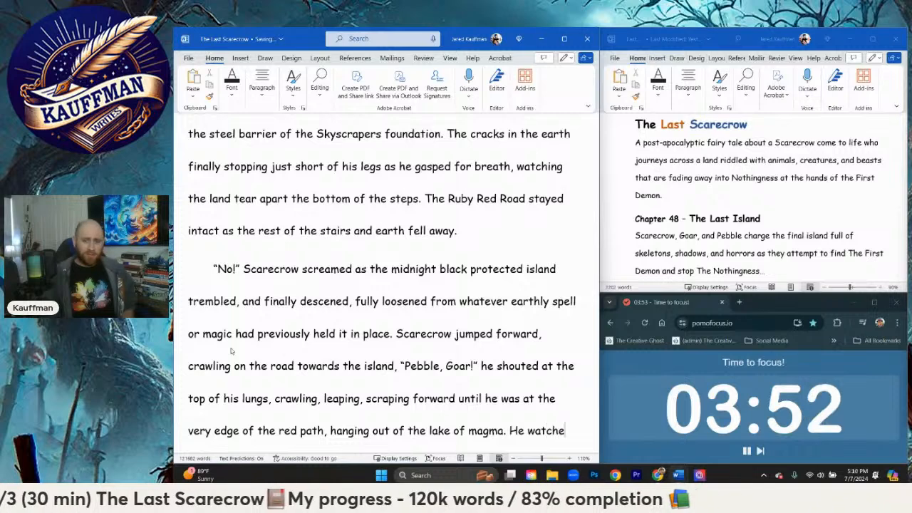
text(d in horror as the)
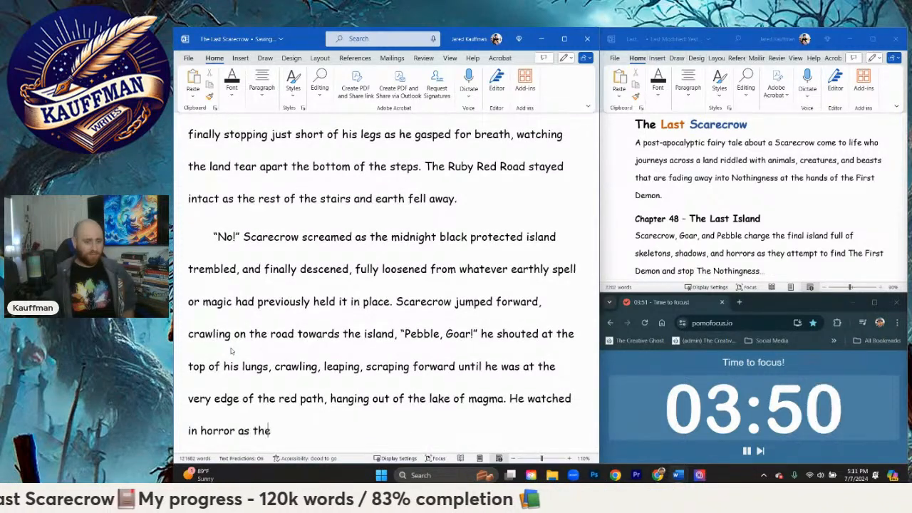
text( island )
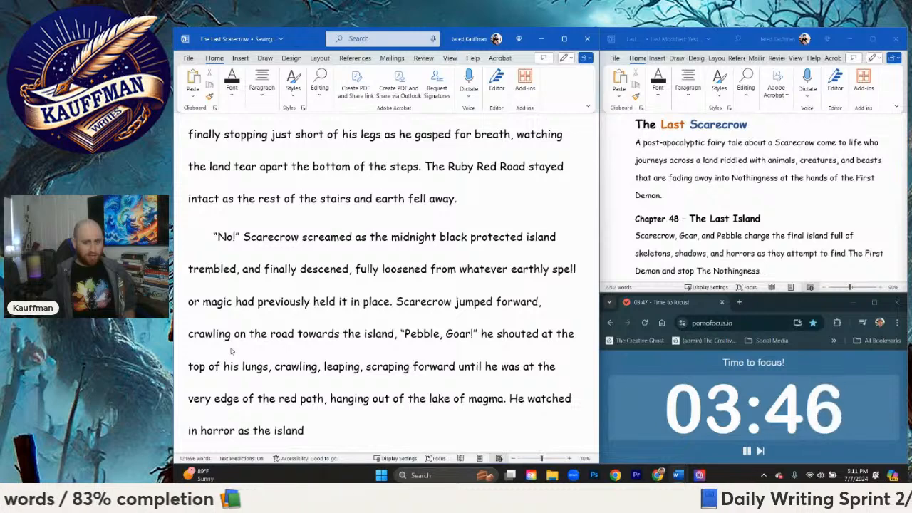
text(plume)
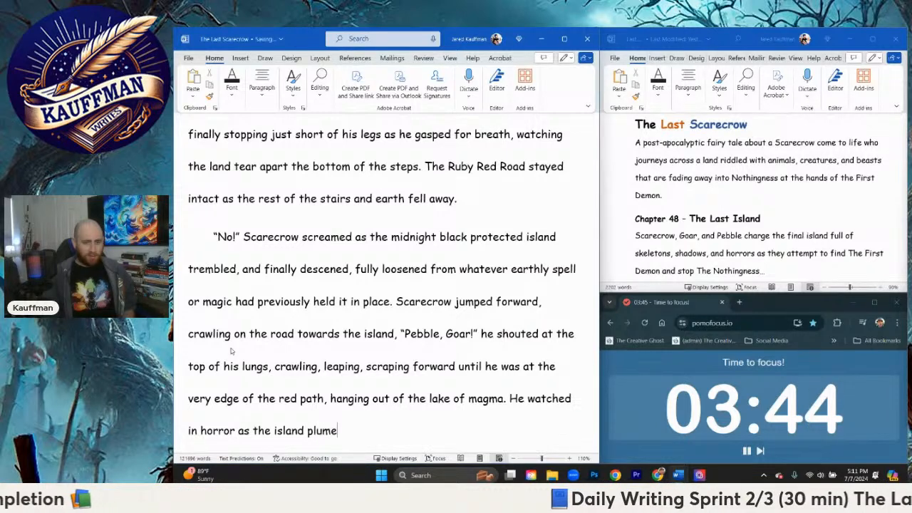
key(BackSpace)
text(meted towards the)
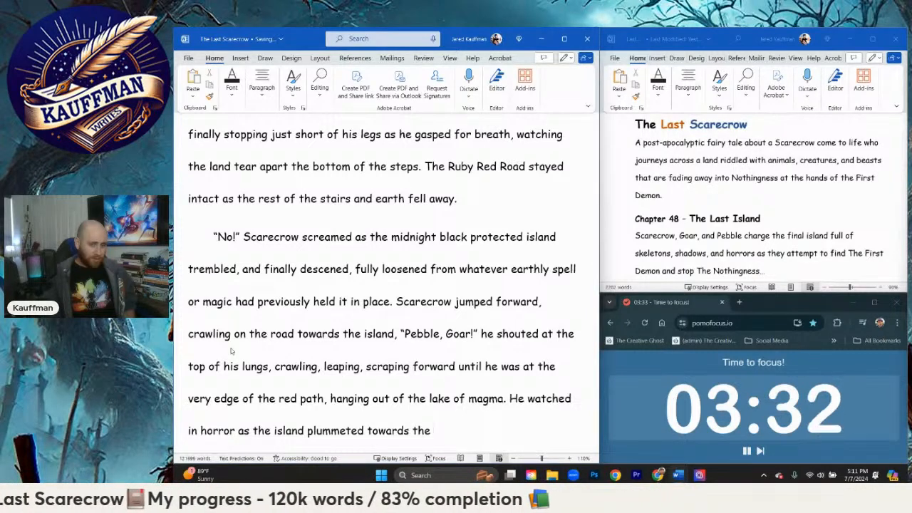
text(gro)
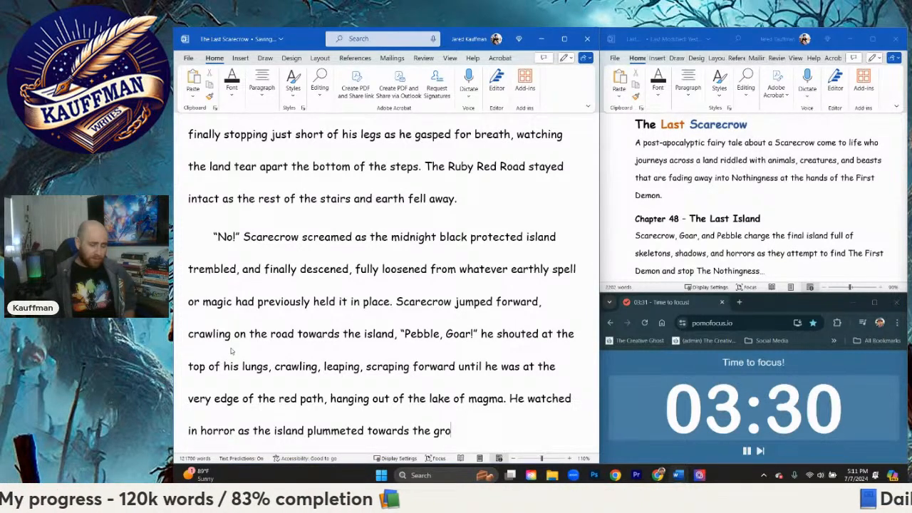
text(un)
key(BackSpace)
key(BackSpace)
key(BackSpace)
key(BackSpace)
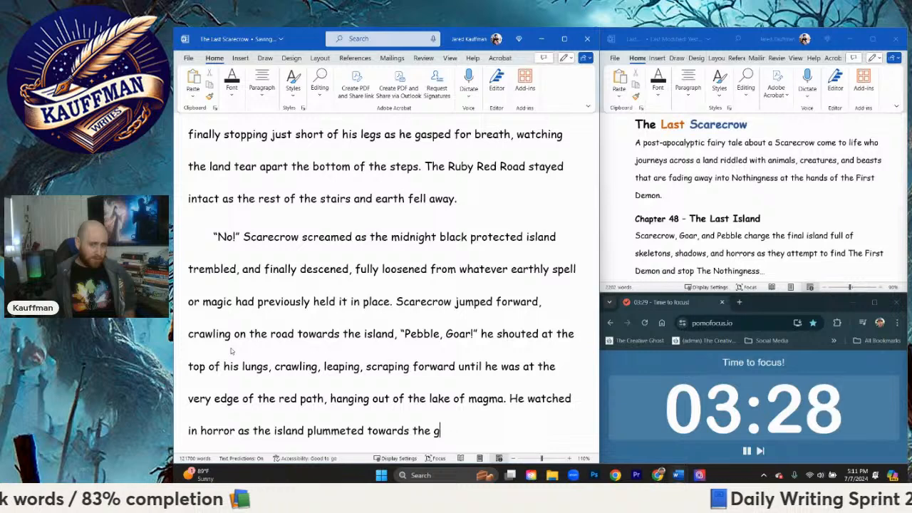
text(earth)
key(BackSpace)
key(BackSpace)
key(BackSpace)
key(BackSpace)
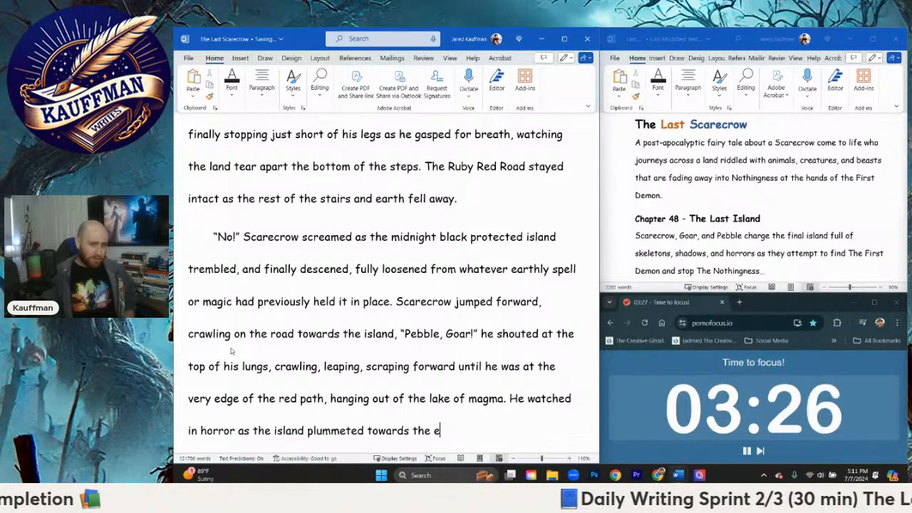
Step: Continue after "plummeted towards the" with "lake far below and finally with a resounding boom"
text(ake far b)
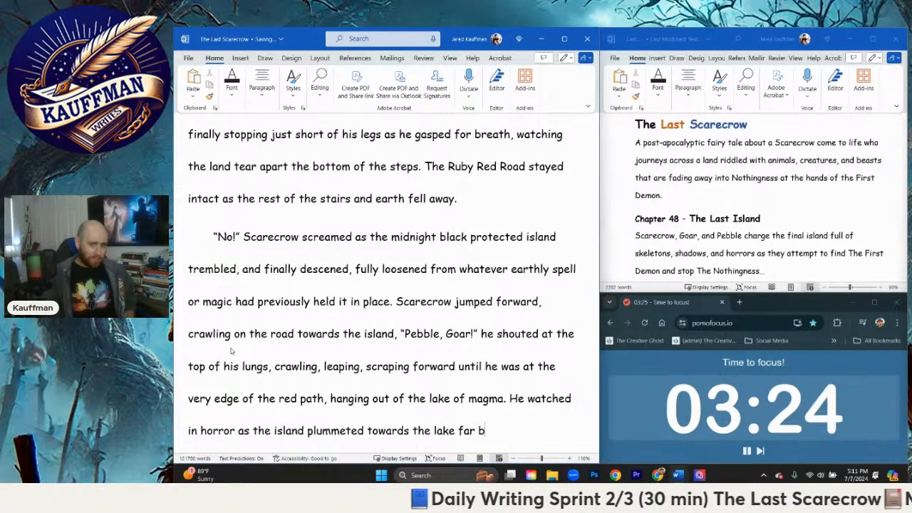
text(elow and finally)
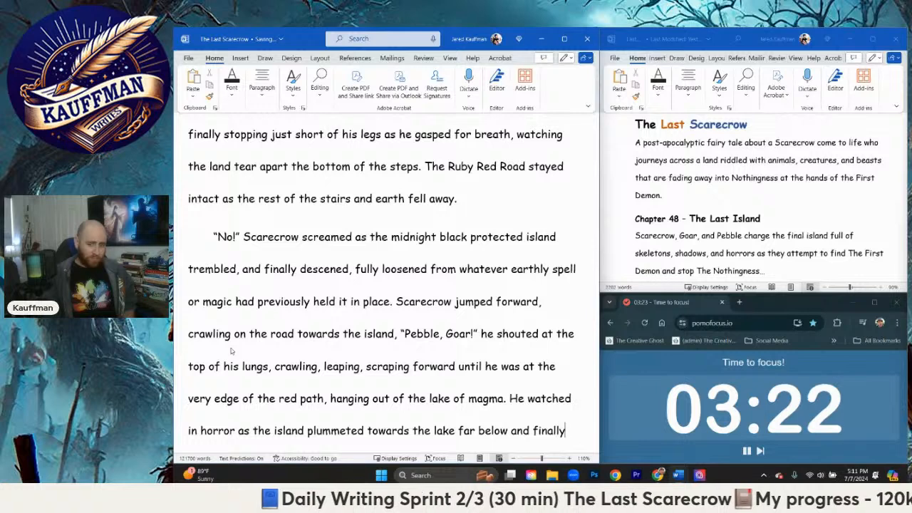
text( with a resounding boom)
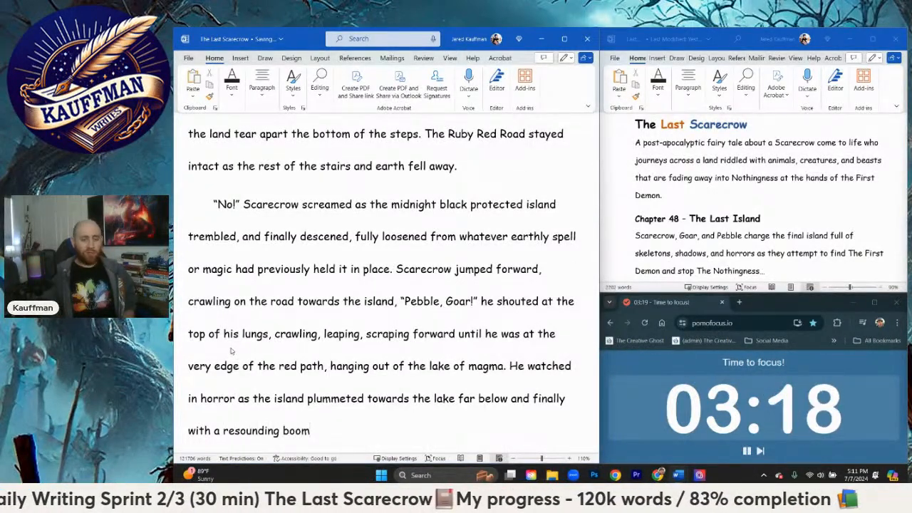
text(, it was emerged)
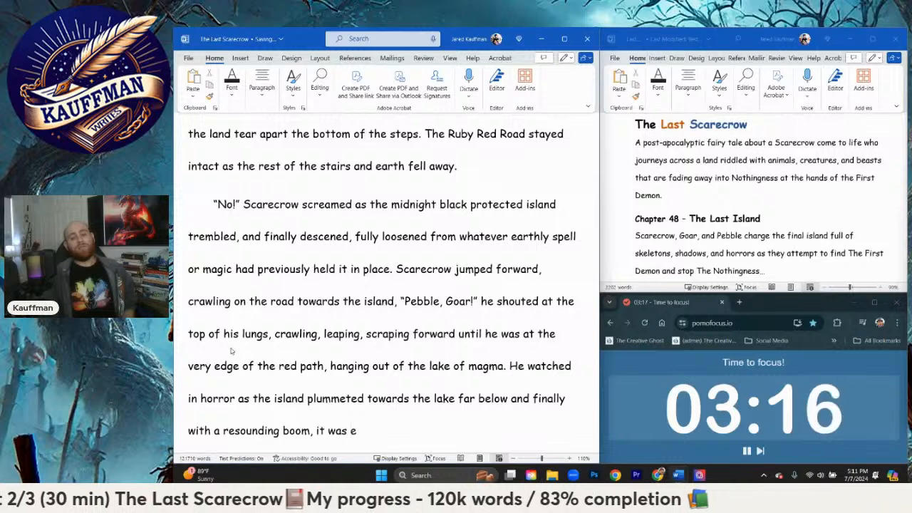
Step: Extend the sentence after "boom" with ", it emerged in the lake of magma"
key(BackSpace)
key(BackSpace)
key(BackSpace)
key(BackSpace)
key(BackSpace)
key(BackSpace)
key(BackSpace)
key(BackSpace)
key(BackSpace)
key(BackSpace)
key(BackSpace)
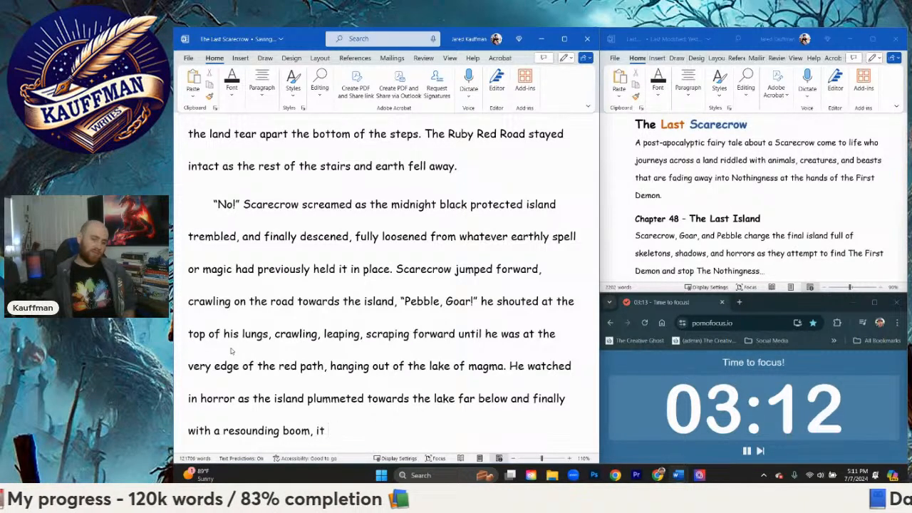
text(emerge)
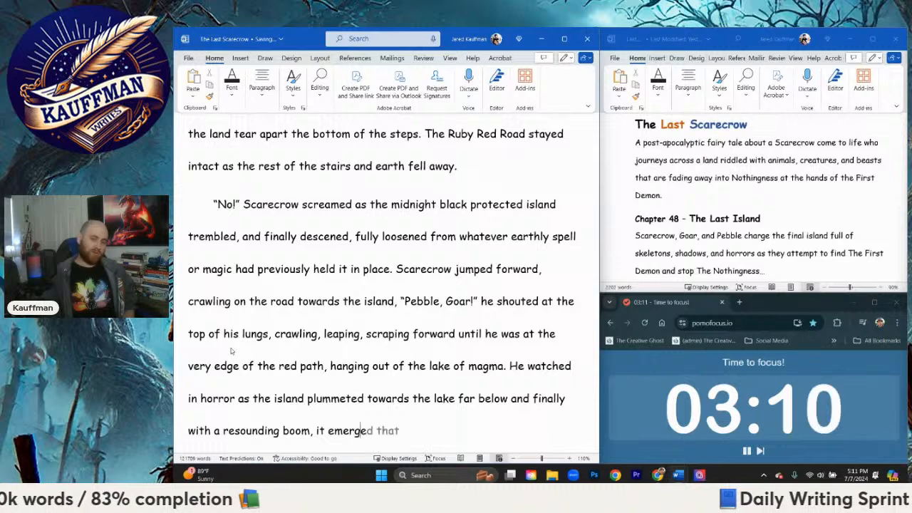
text(d in the lake o)
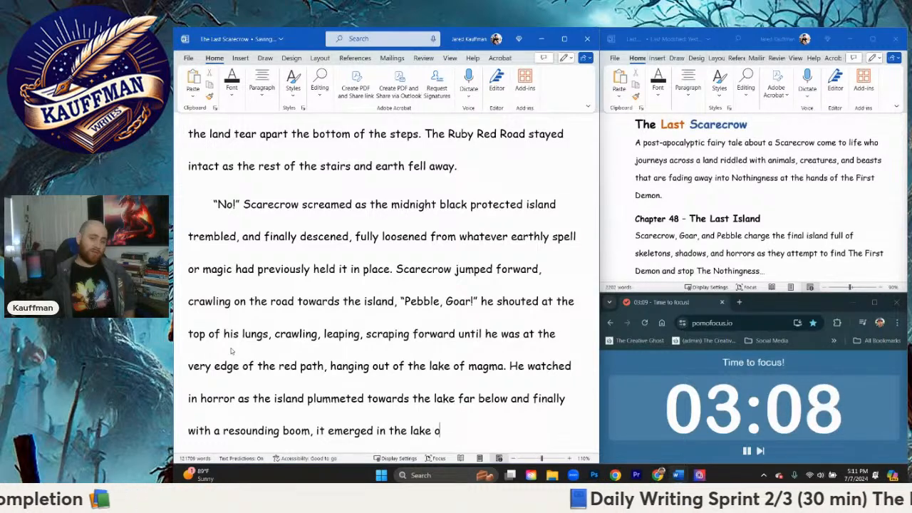
text(f magma, th)
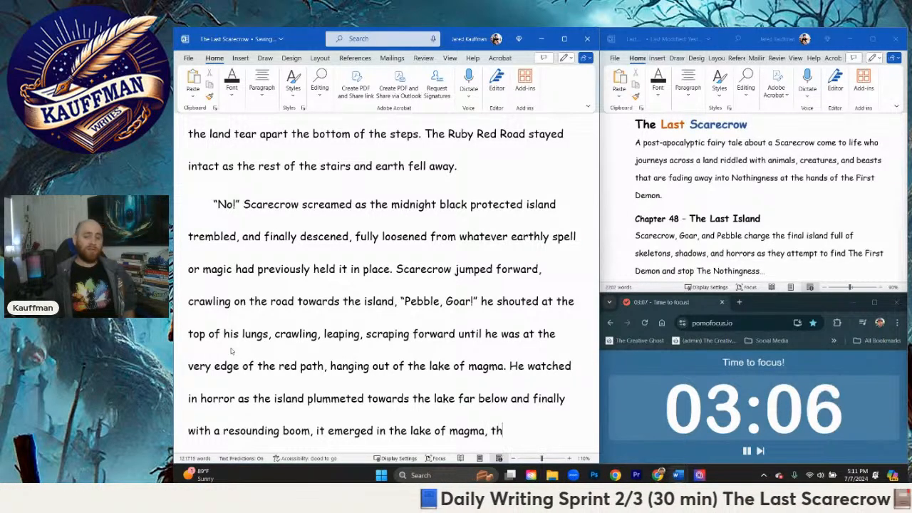
text(e aura dissi)
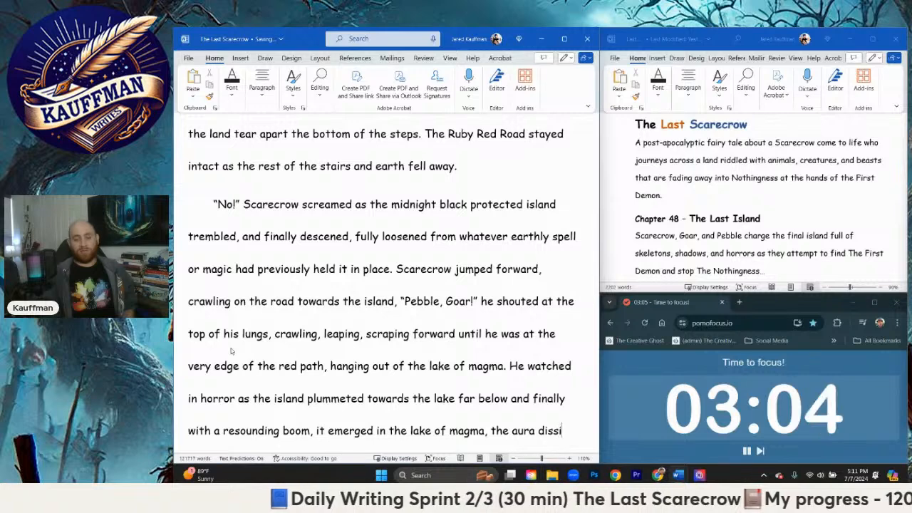
text(pating and the)
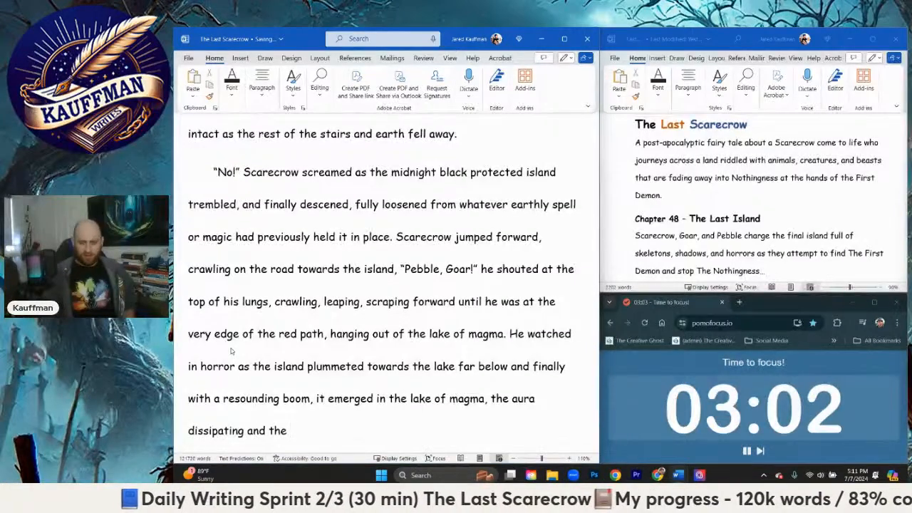
text( island )
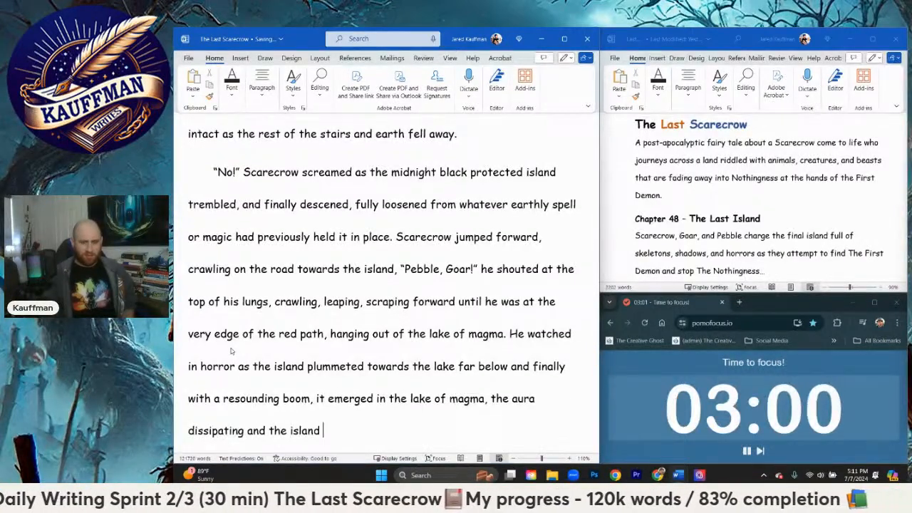
text(ve)
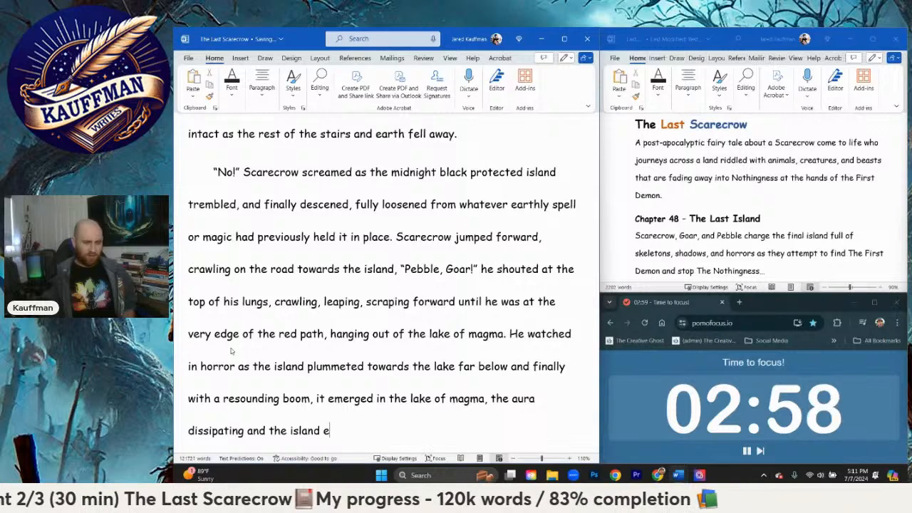
text(roded from existence.)
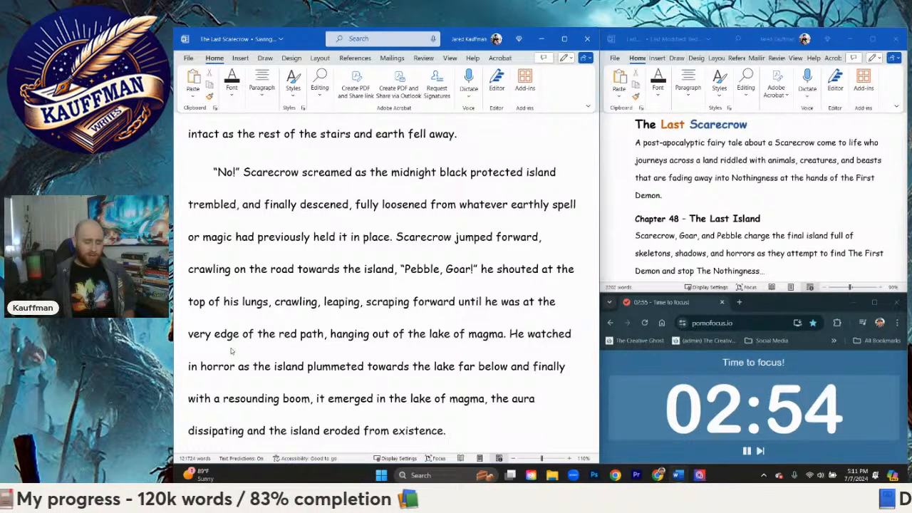
Step: Start a new paragraph with "Scarecrow kneeled, arms held out in shock"
key(Return)
text(Scarecrow)
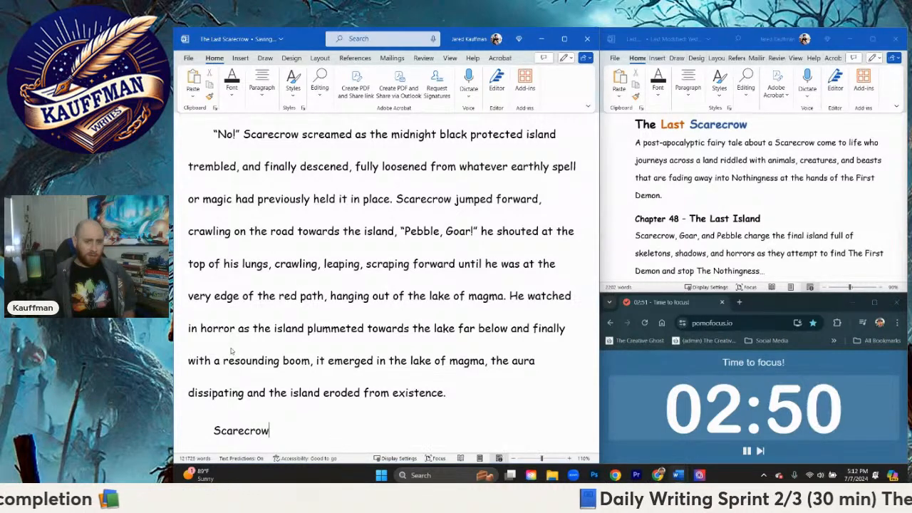
text( kneeled)
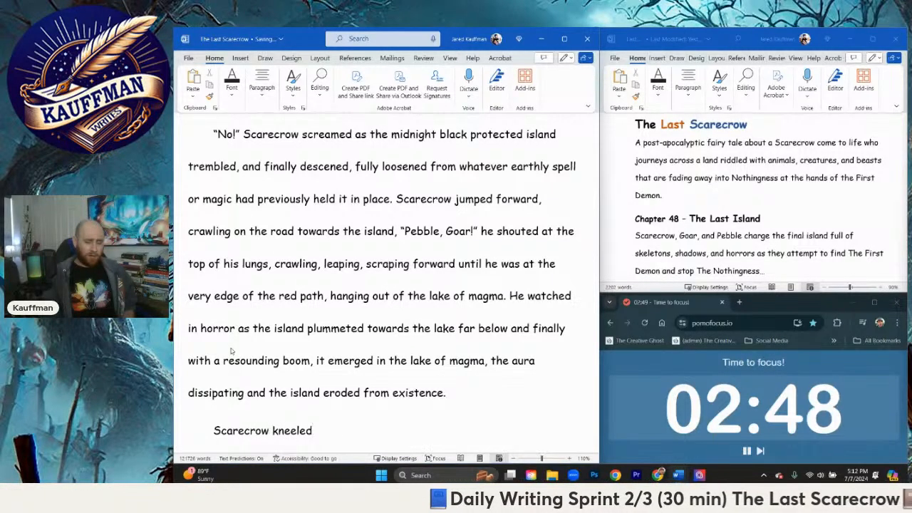
text(, arms held out )
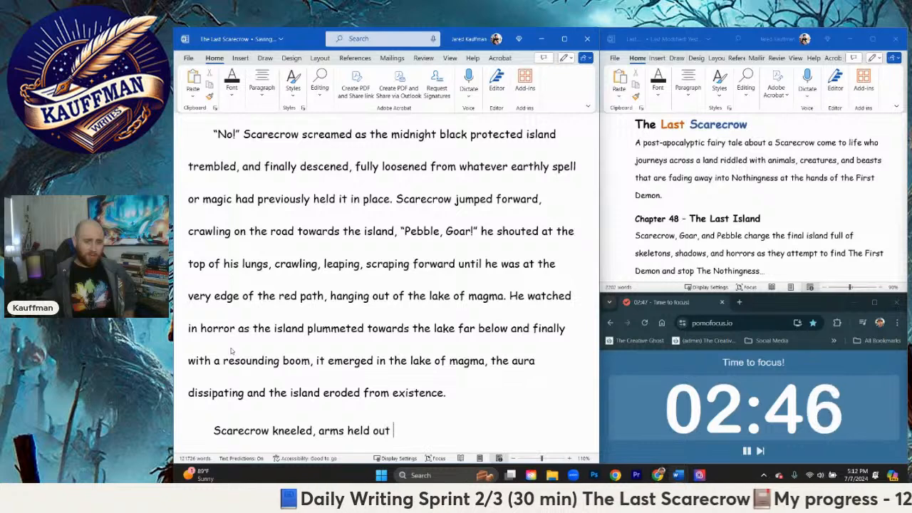
text(in shock.)
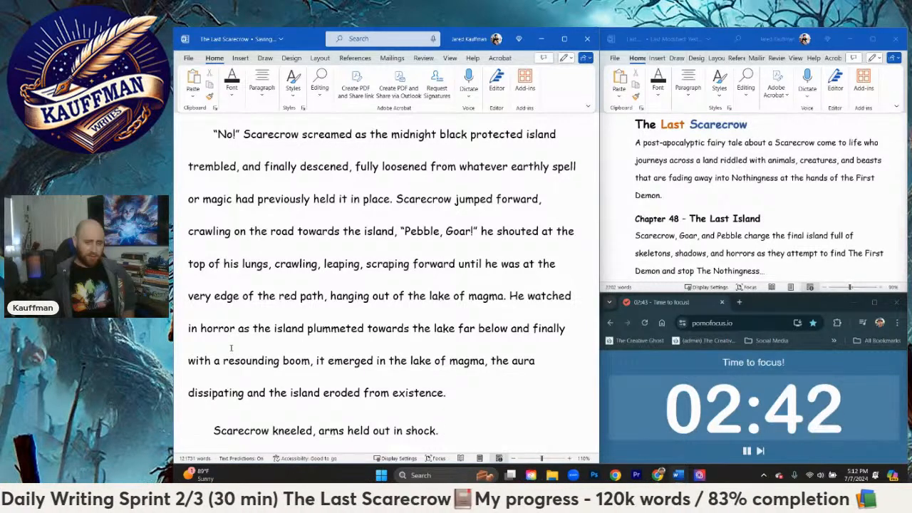
key(Return)
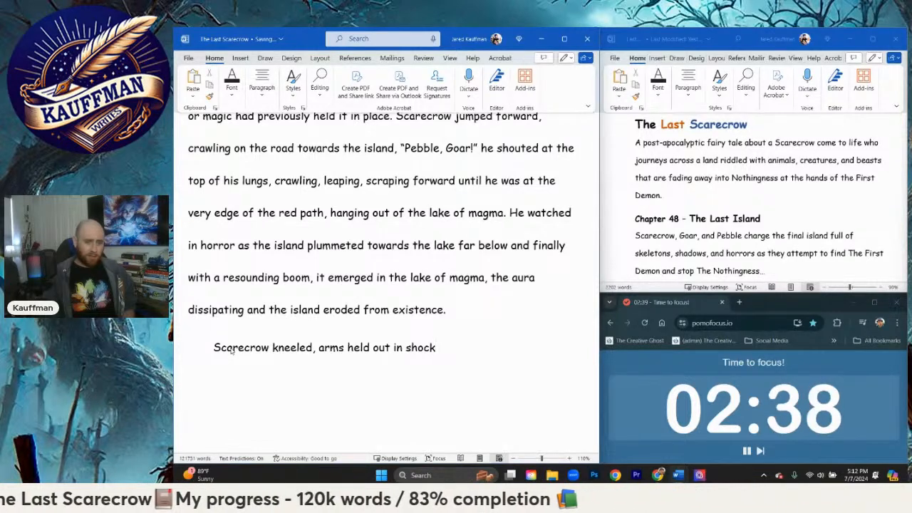
Step: Extend the sentence after "shock" with ", too stunned by what had just transpired"
text(,)
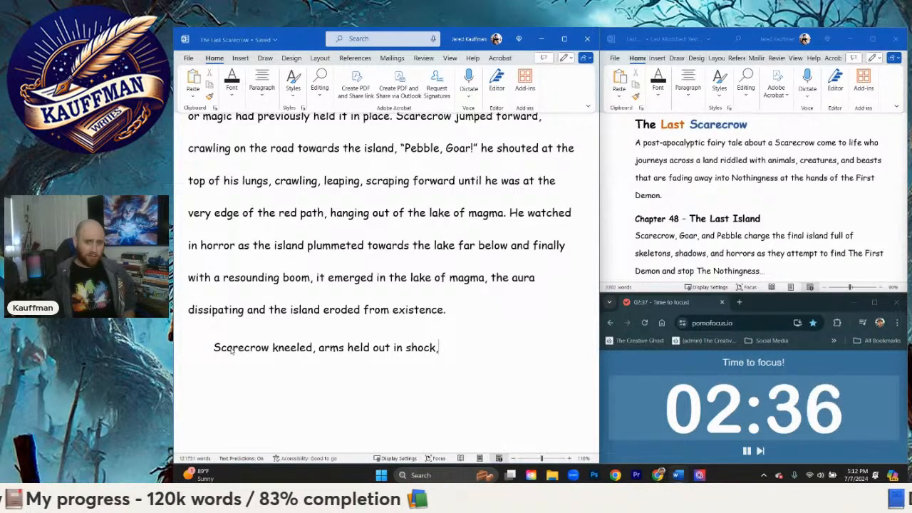
text( too stunned by )
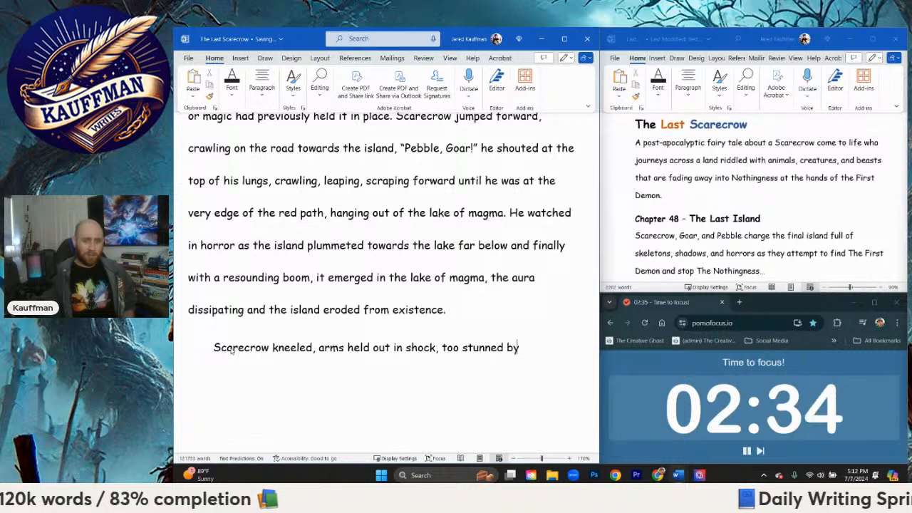
text(what had)
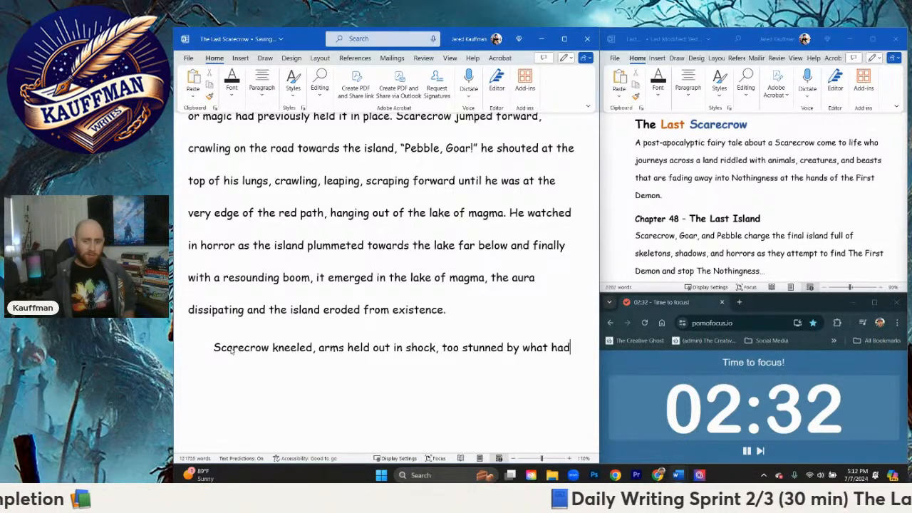
key(BackSpace)
text(just transpired)
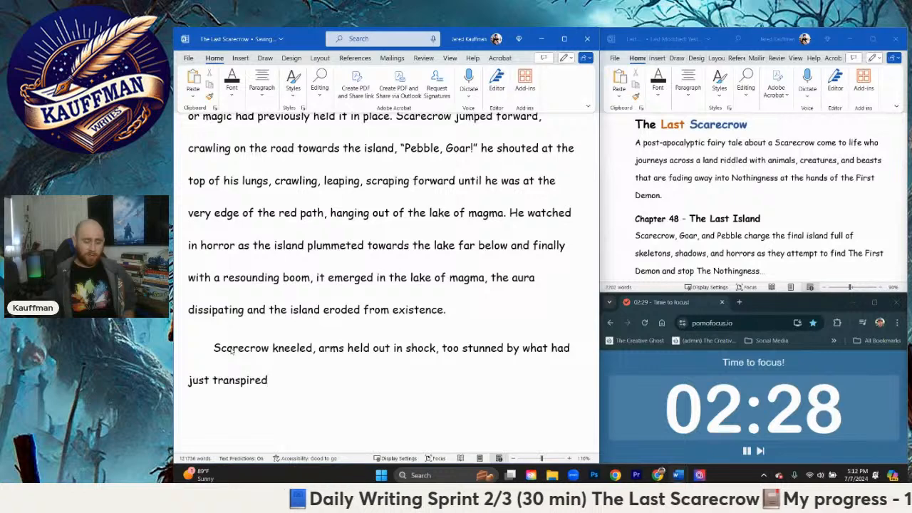
text(, " )
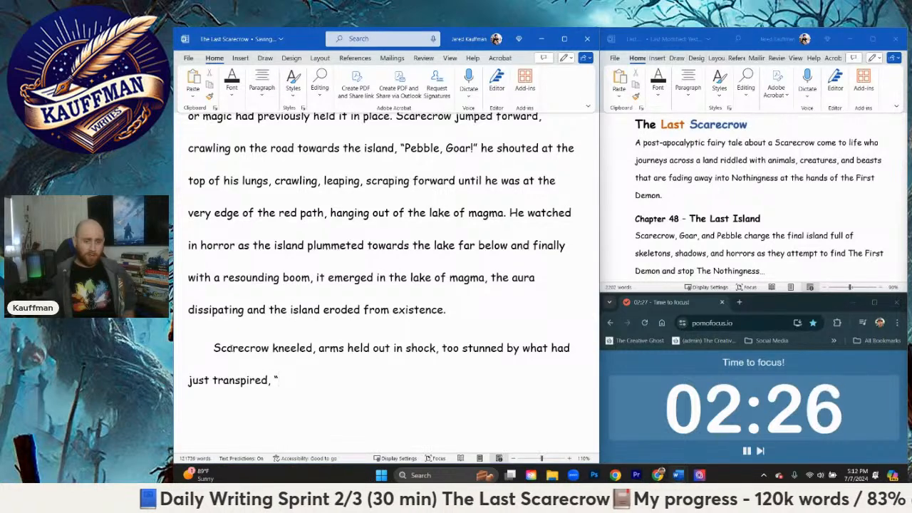
text(Pebbl)
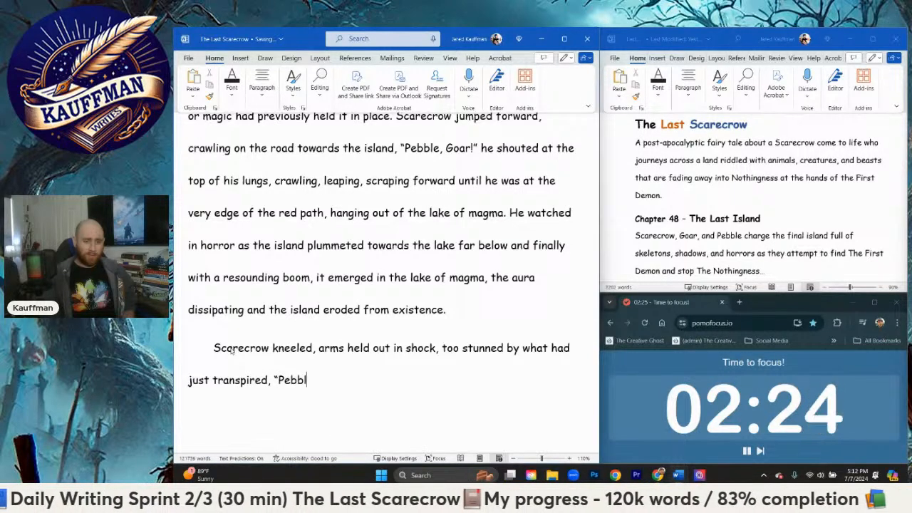
text(e, Goar)
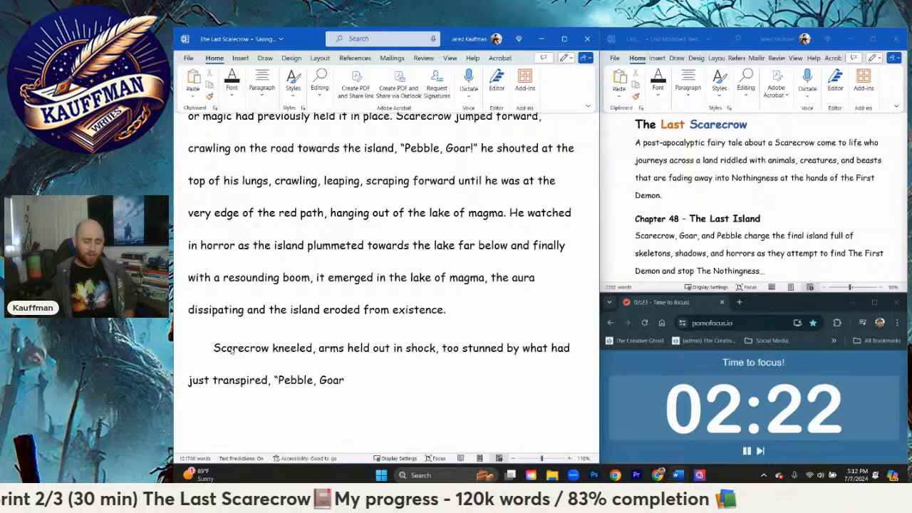
text(e)
Step: Add a comma after "transpired" and the quoted dialogue "Pebble, Goar,"
key(BackSpace)
text(.)
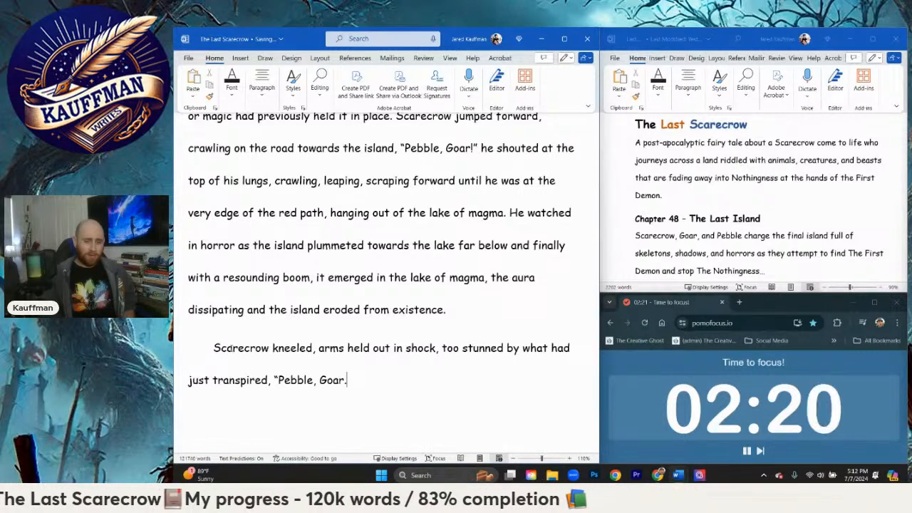
key(BackSpace)
text(," )
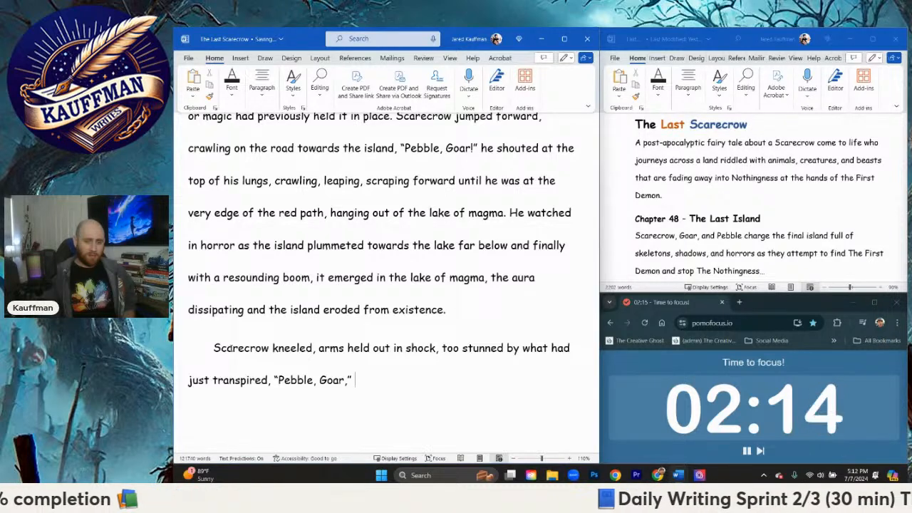
text(he mumbled under)
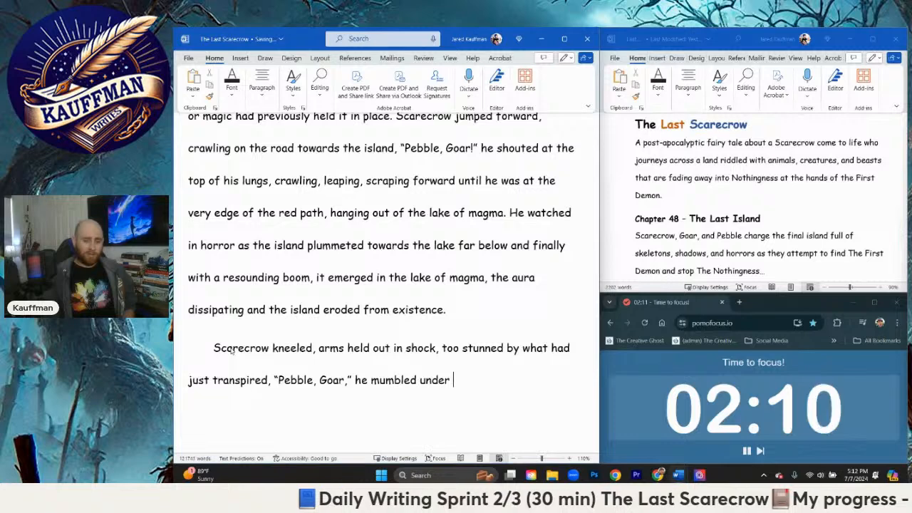
text( his breath over and over again)
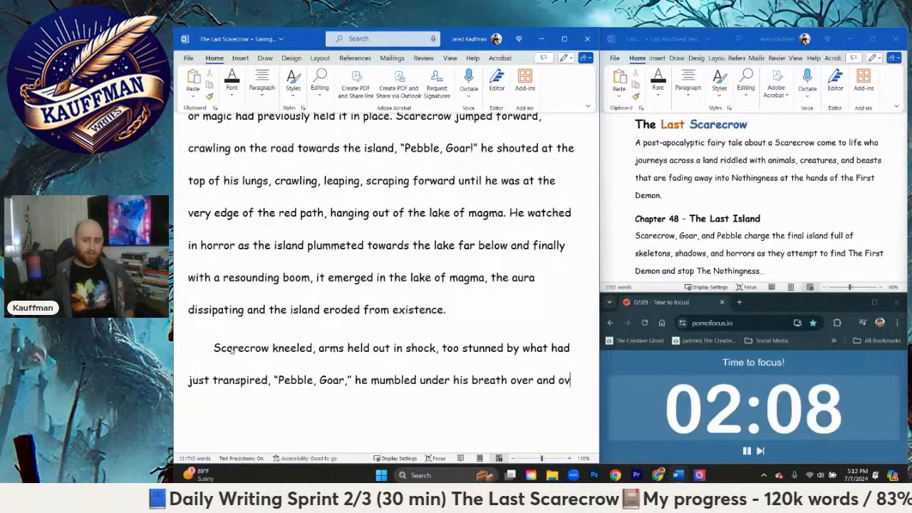
Step: Follow the dialogue with "he mumbled under his breath over and over again"
key(BackSpace)
key(BackSpace)
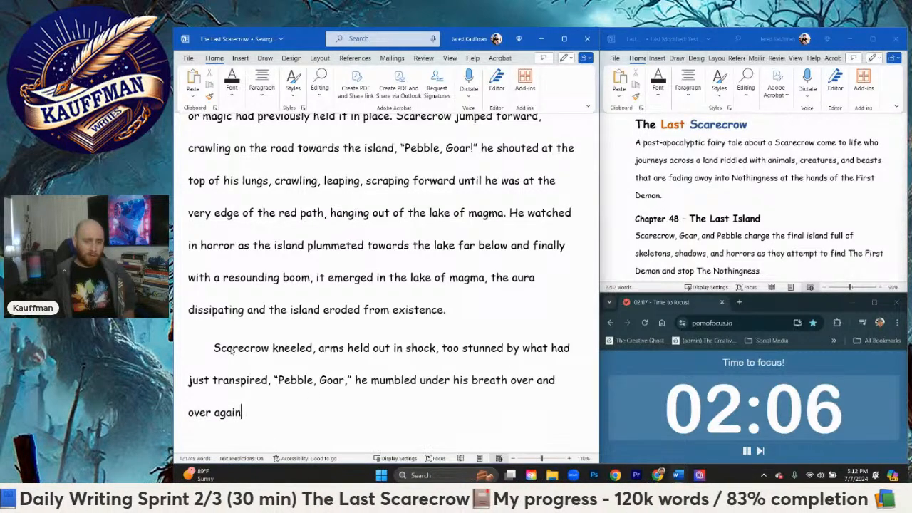
Step: Add a comma after "again" and repeat the quoted dialogue as "Pebble, Goar…", ending in an ellipsis
text(, "Pebb)
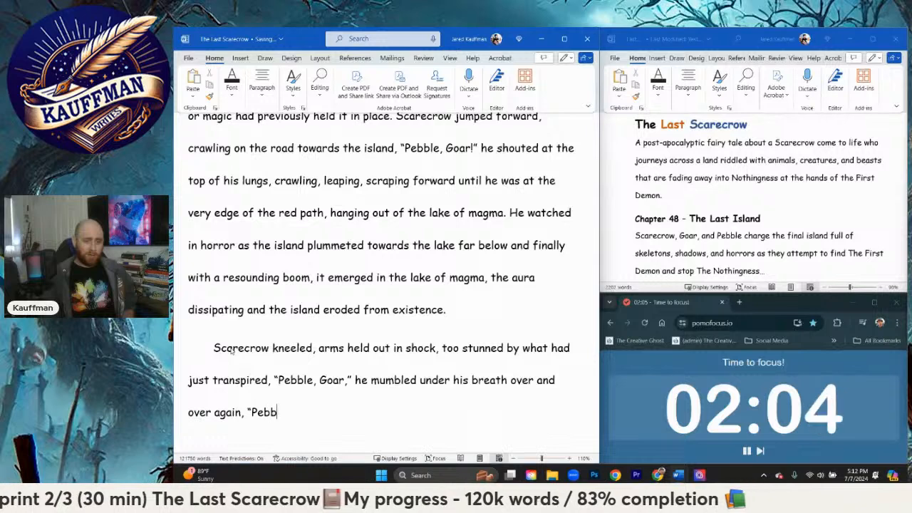
text(le, Goar.)
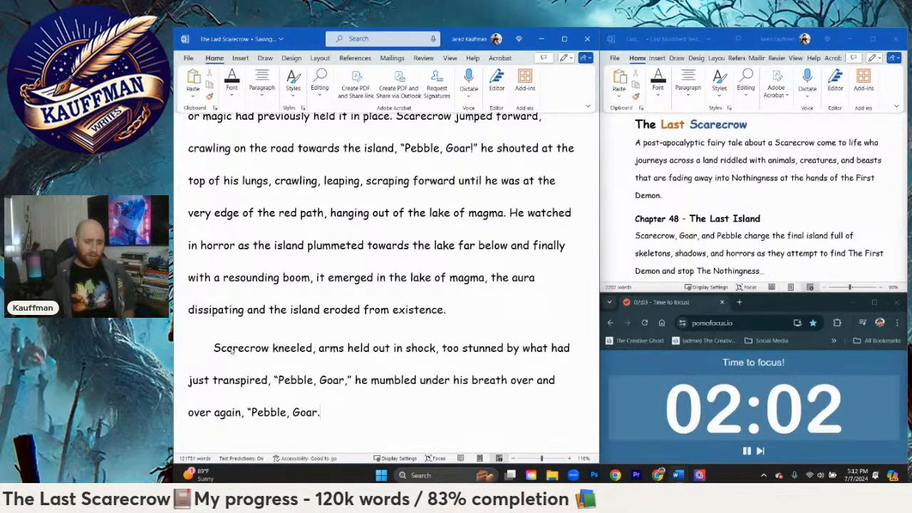
text(")
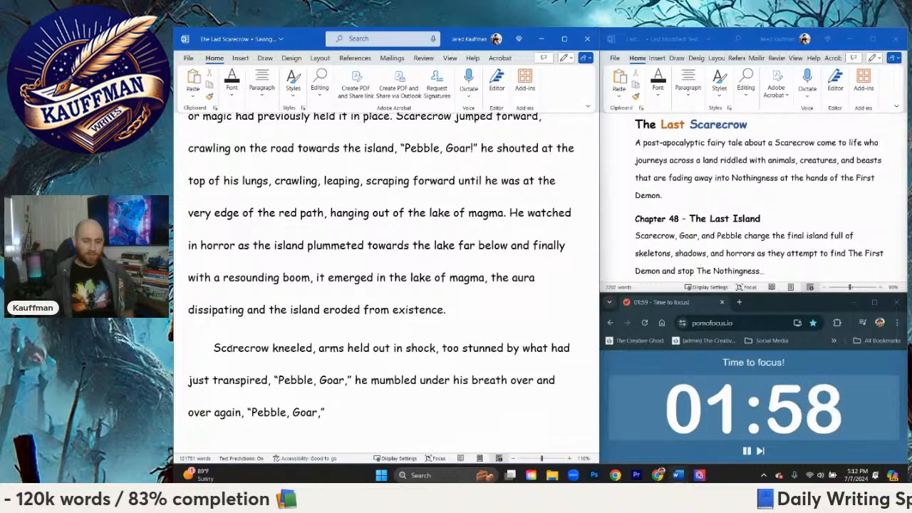
key(BackSpace)
key(BackSpace)
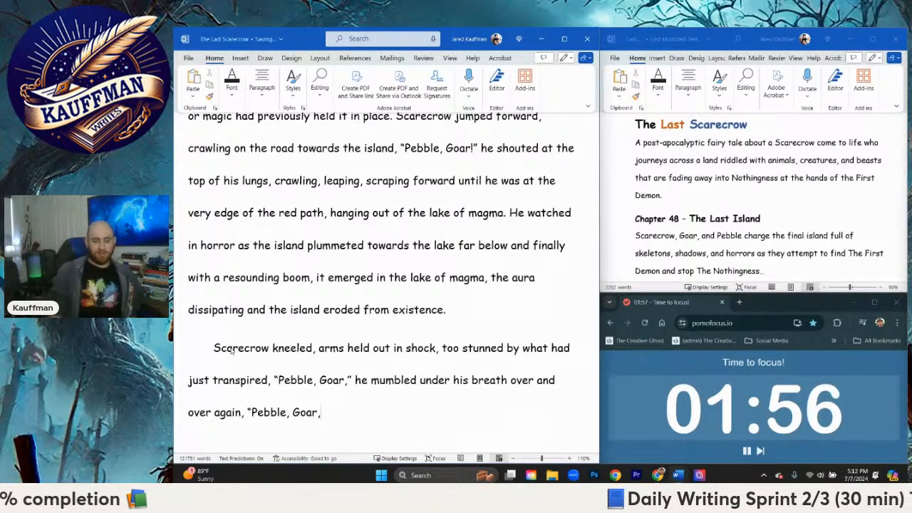
key(BackSpace)
text(...”)
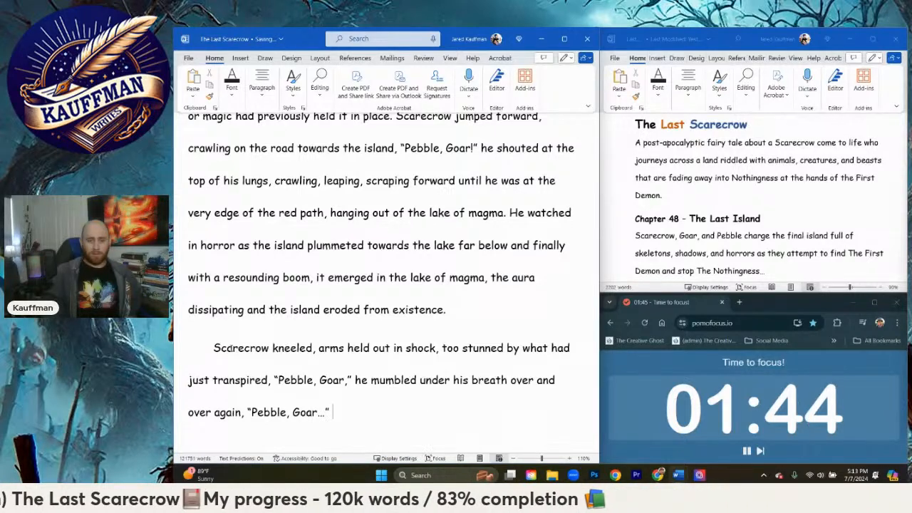
Step: Start a new sentence after the ellipsis dialogue with "Disbelief overpowered him as every part of"
text(He)
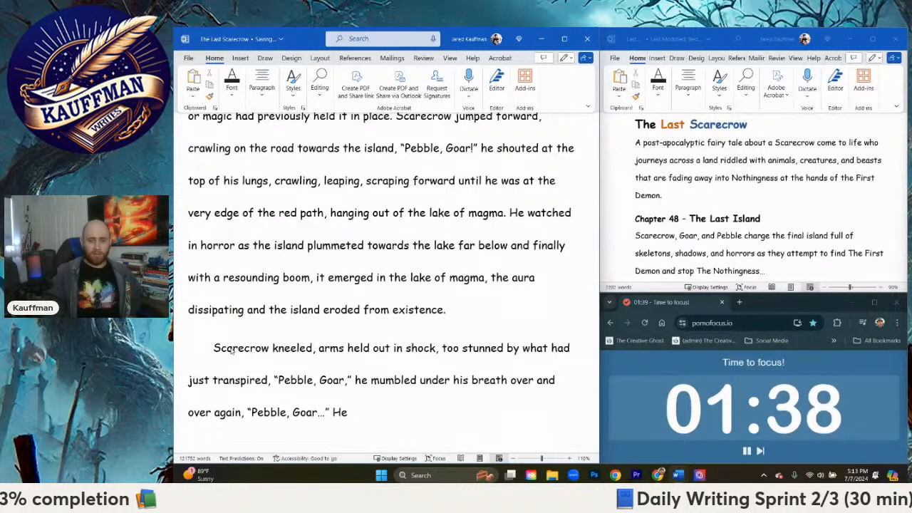
key(BackSpace)
key(BackSpace)
text(Disbelief)
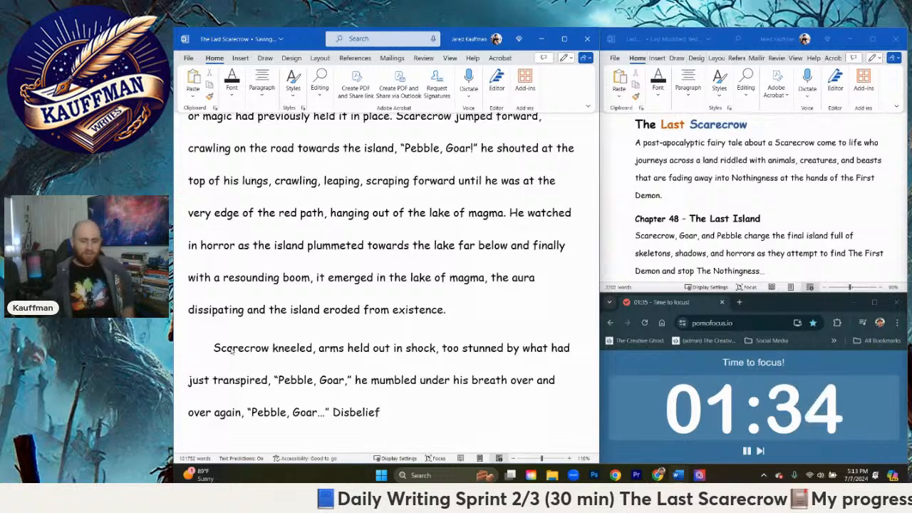
text( overpow)
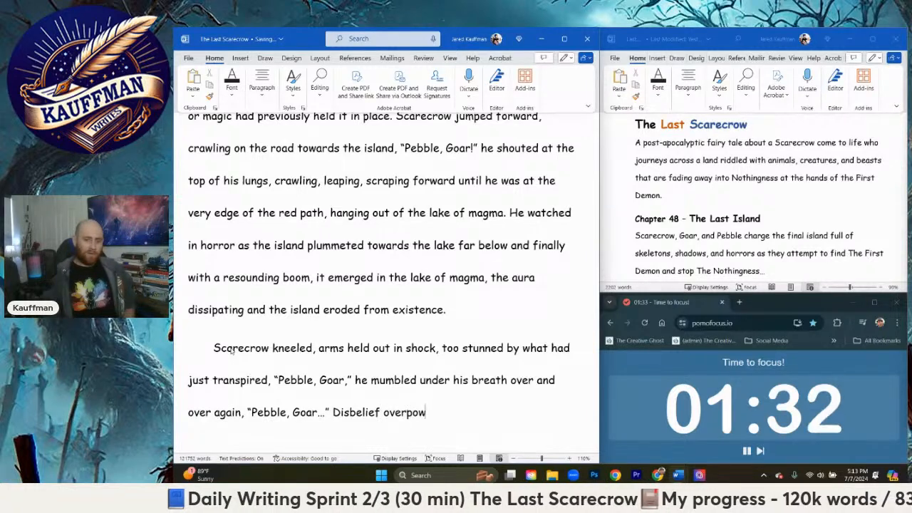
text(ered hi)
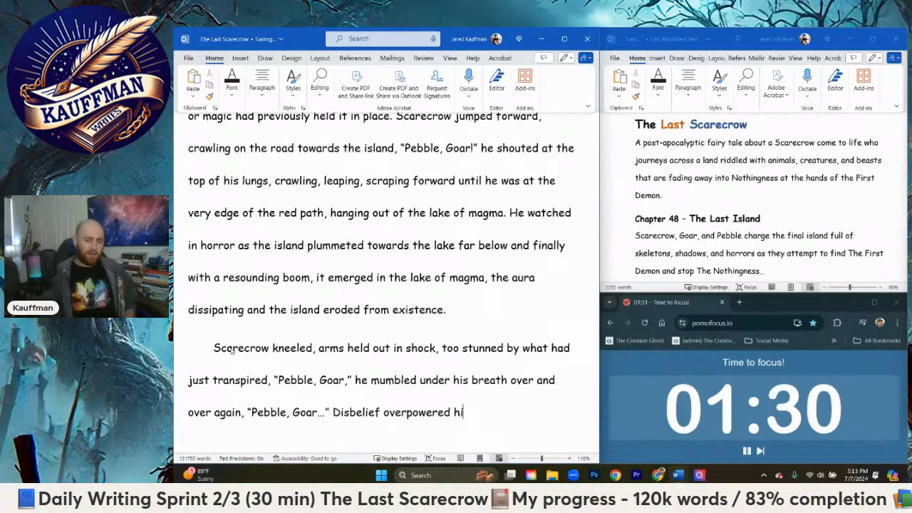
text(m as every )
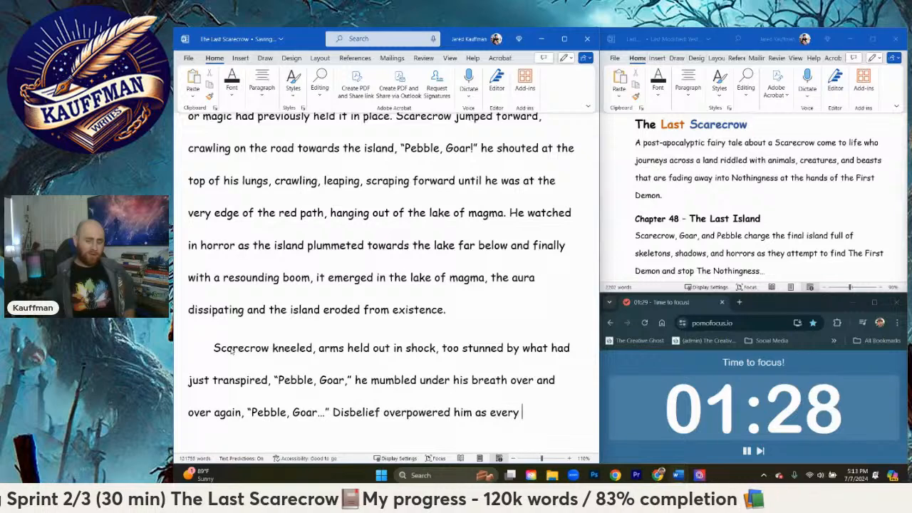
text(part of)
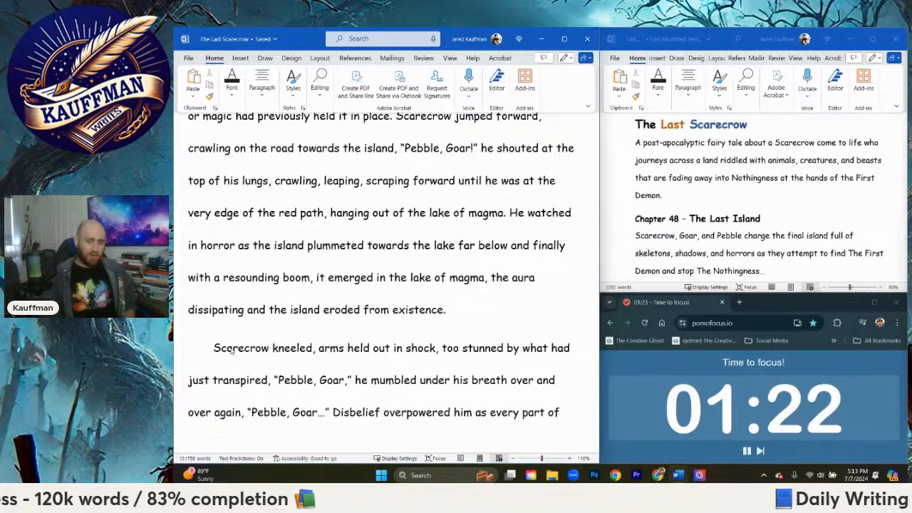
Step: Replace "every part of" with "whatever remained of his hope felt like it had shattered."
key(BackSpace)
key(BackSpace)
key(BackSpace)
key(BackSpace)
key(BackSpace)
key(BackSpace)
key(BackSpace)
key(BackSpace)
key(BackSpace)
key(BackSpace)
key(BackSpace)
key(BackSpace)
key(BackSpace)
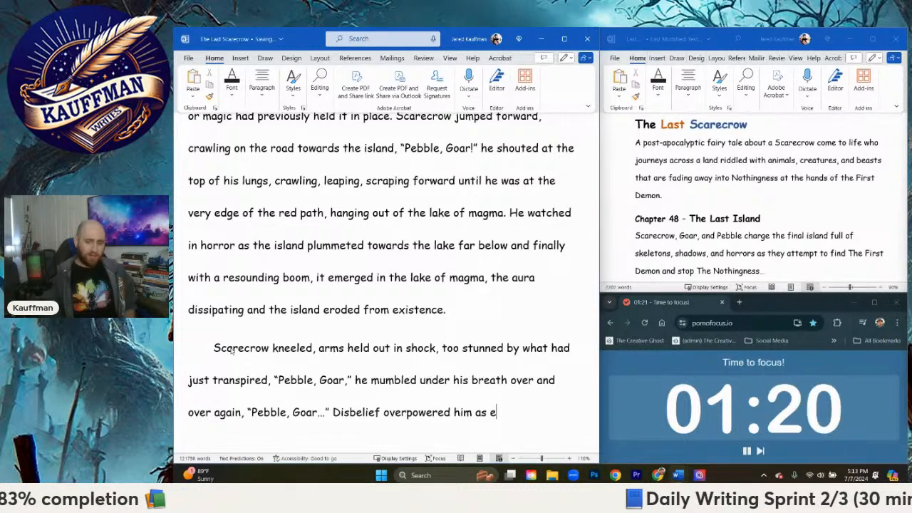
text(w)
text(hatever )
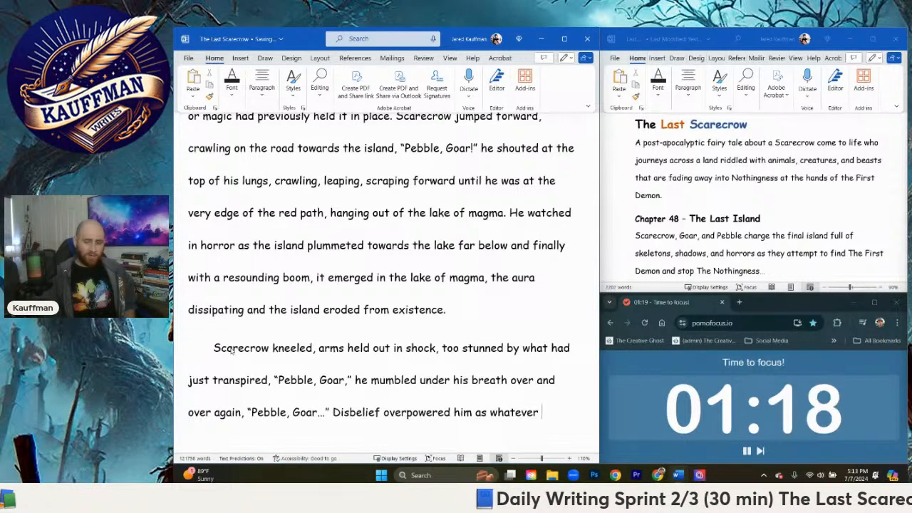
text(remained of his)
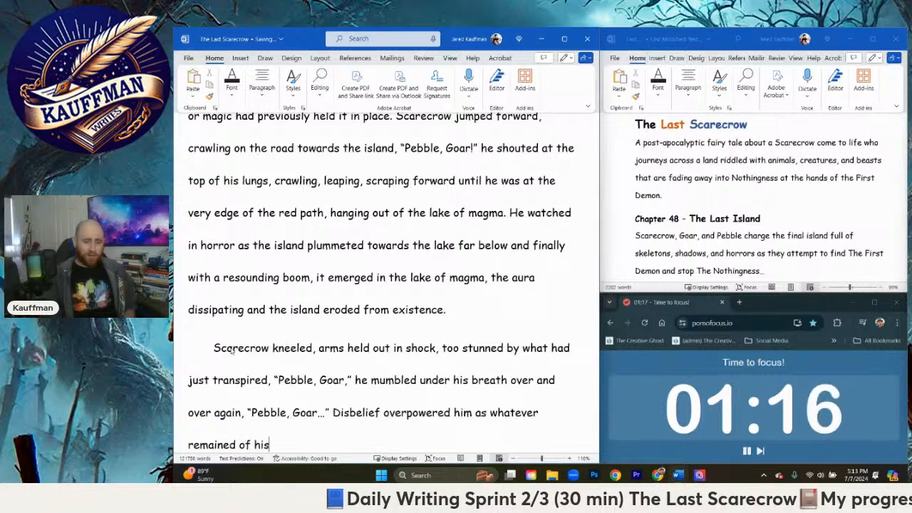
text( hope felt like it h)
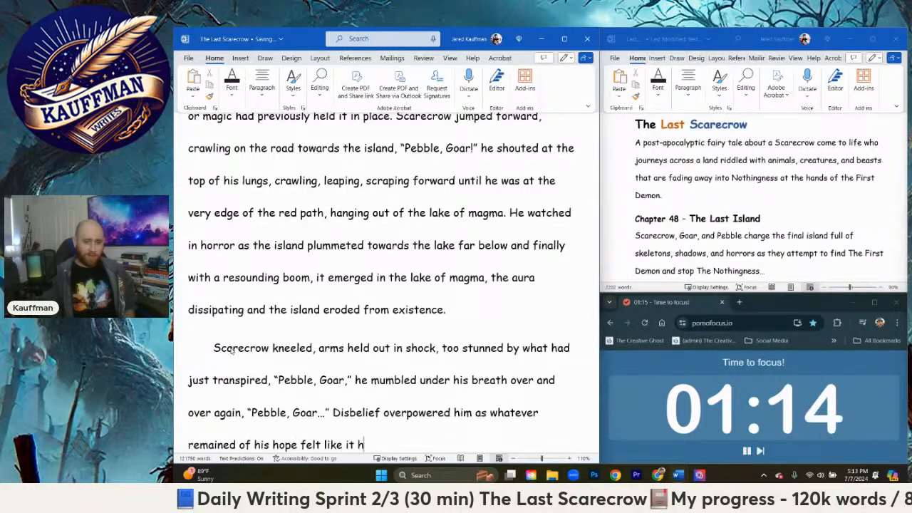
text(ad shattered. A)
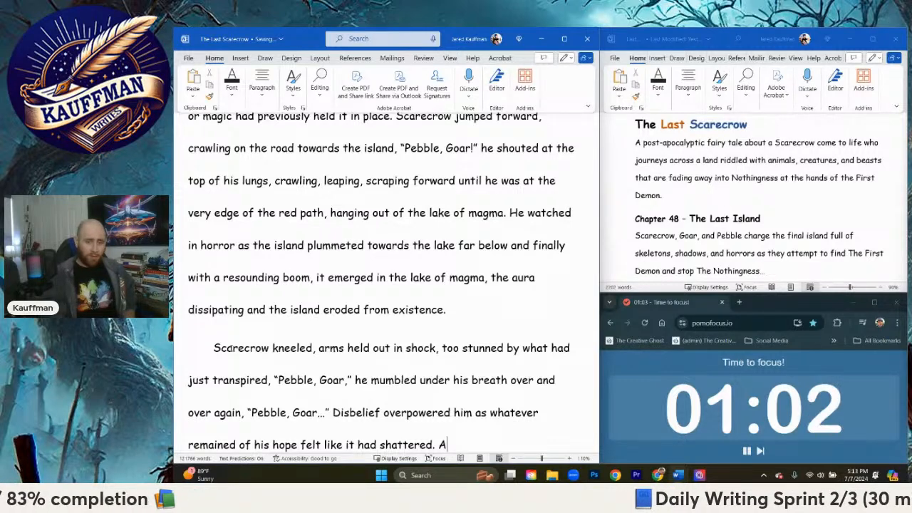
Step: Add the short sentence "They couldn't've been." after "shattered."
scroll(270, 337, down, 1)
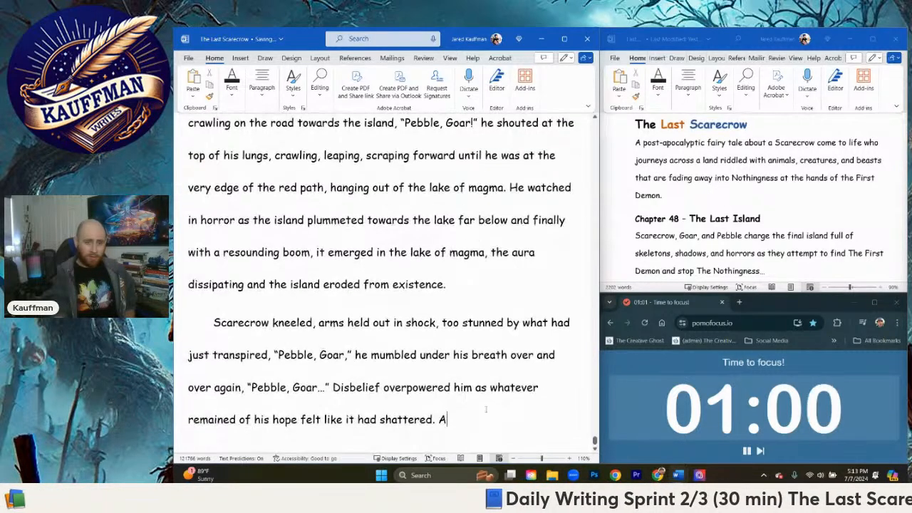
key(BackSpace)
text(The)
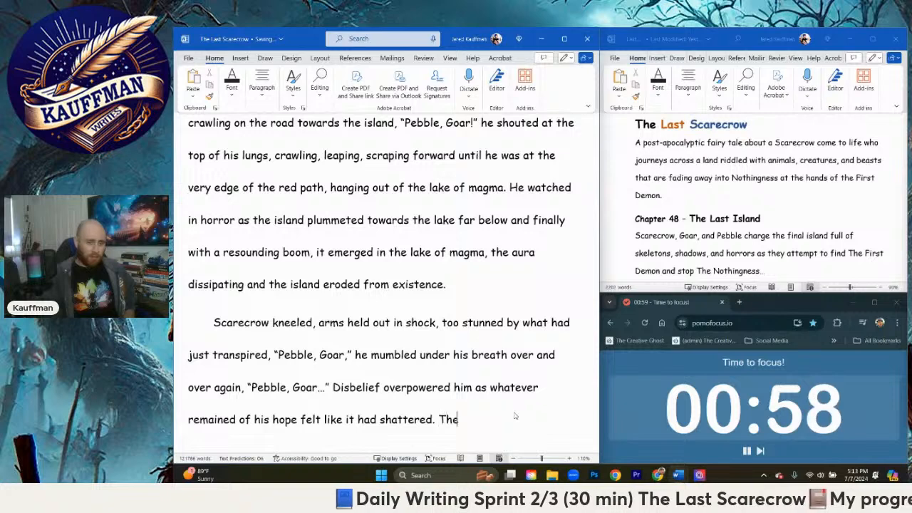
text(y could')
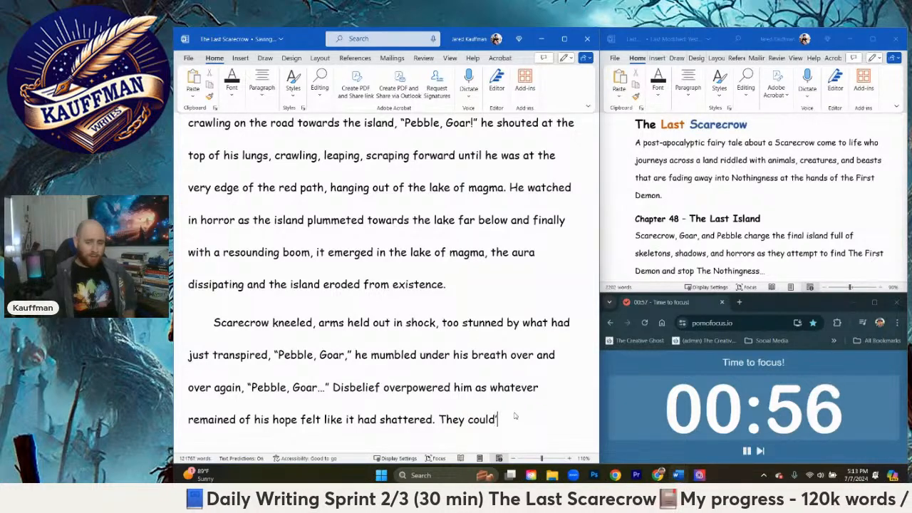
text(n't)
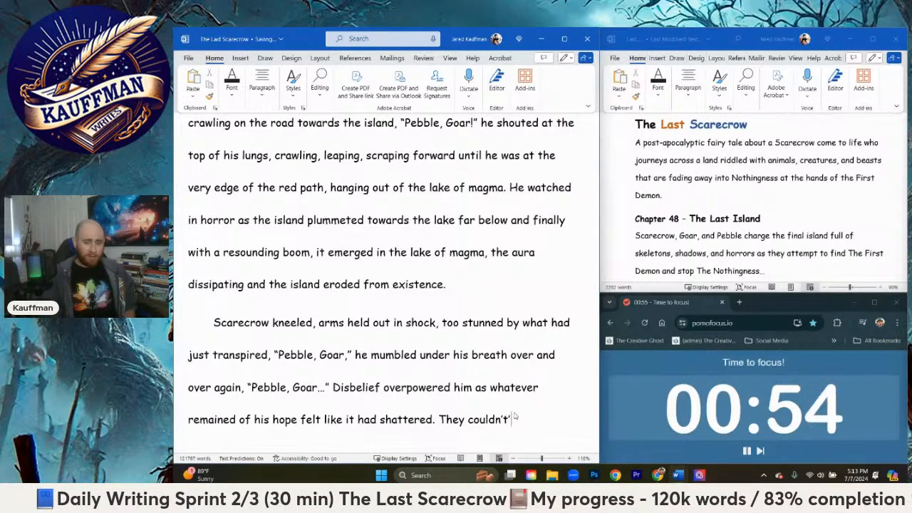
key(BackSpace)
text('ve )
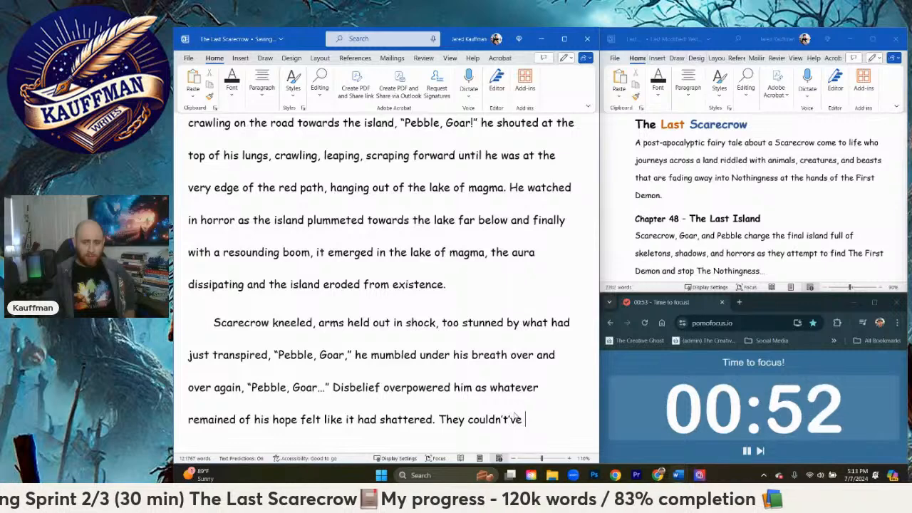
text(been.)
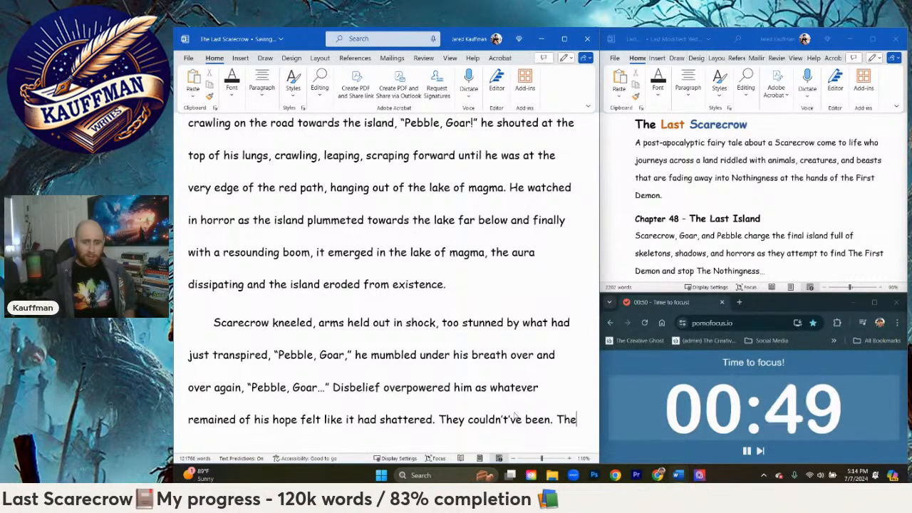
Step: Continue the same paragraph with a sentence beginning "He searched frantically in the air, but"
key(Return)
text(They)
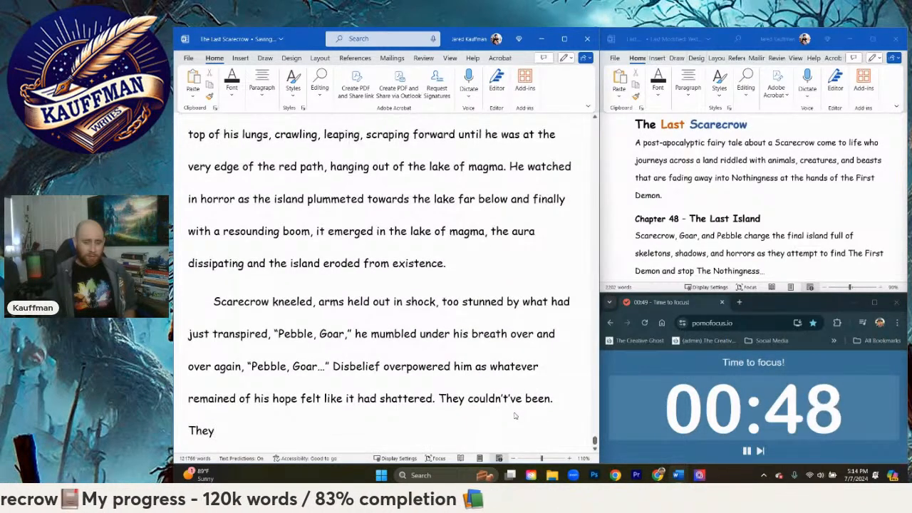
key(BackSpace)
key(BackSpace)
key(BackSpace)
key(BackSpace)
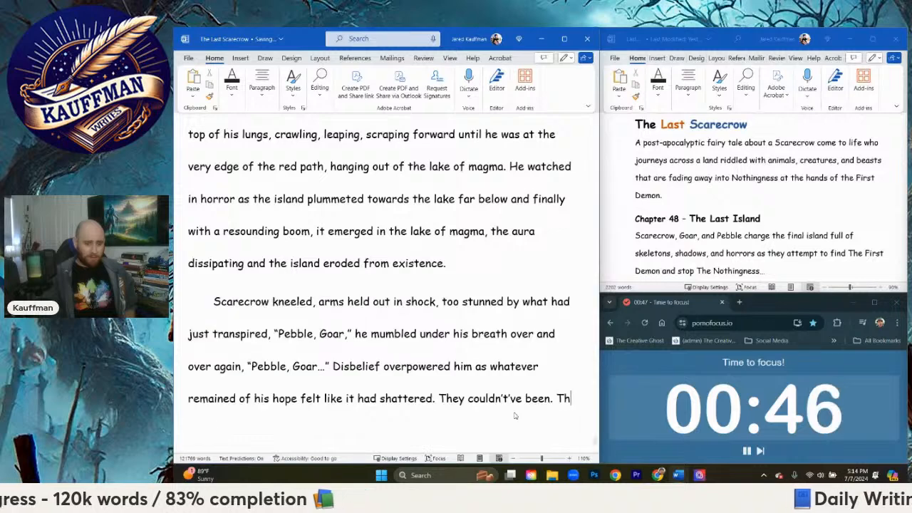
text(He sea)
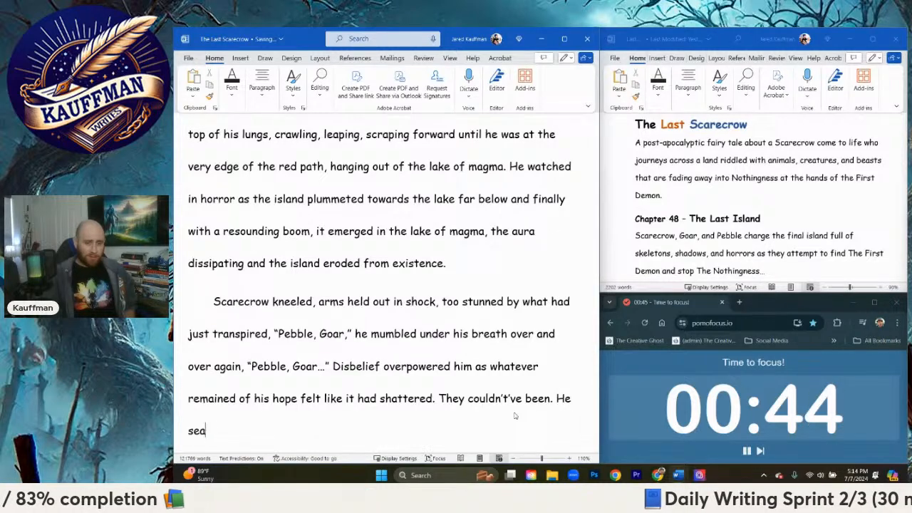
text(rched frantically)
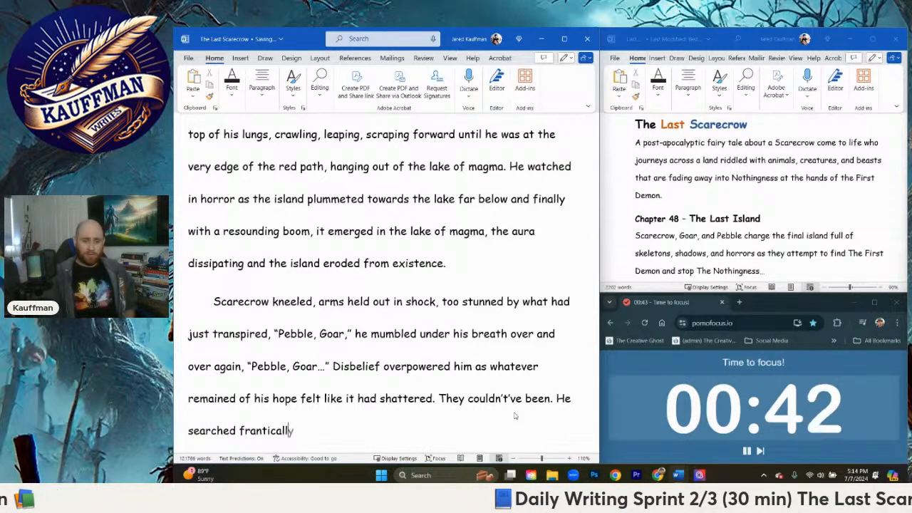
text( in the air, but )
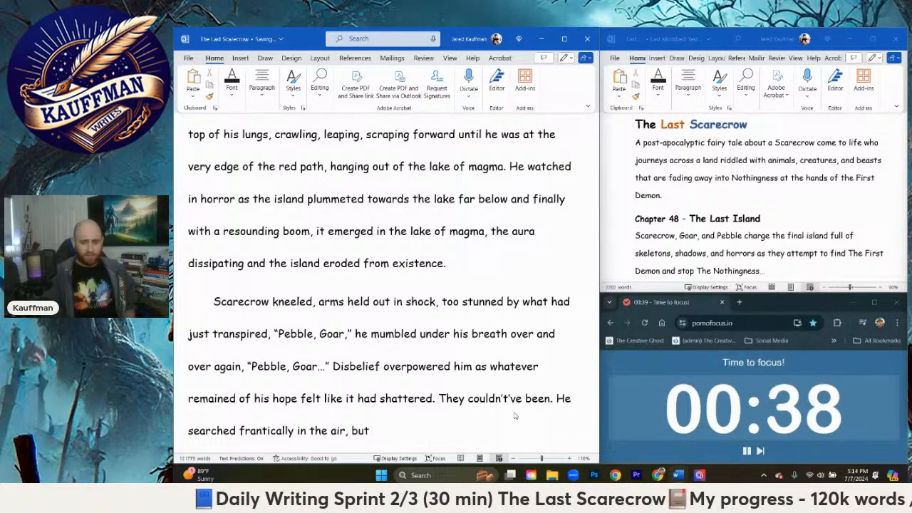
text(only dust)
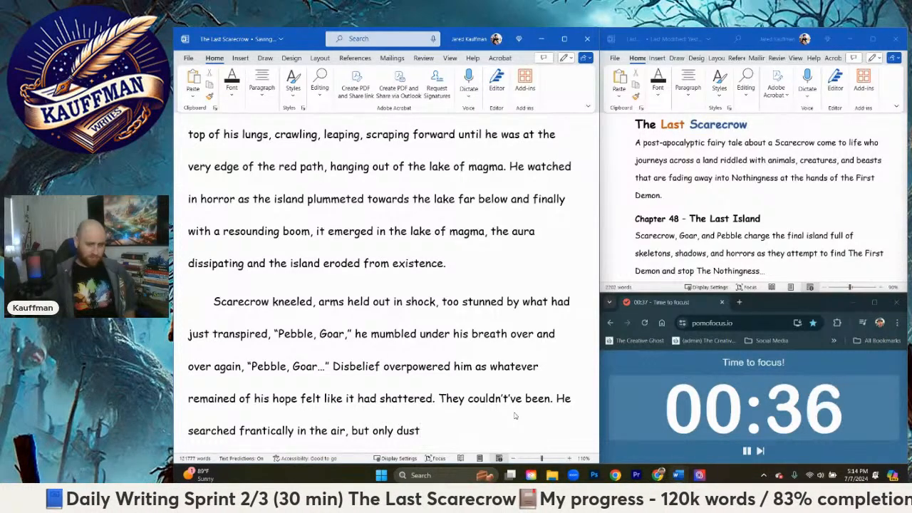
text( and smoke re)
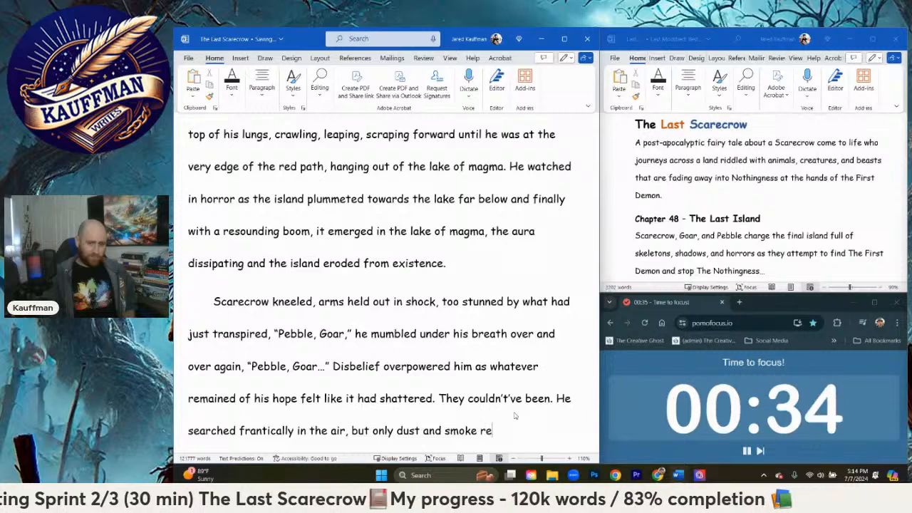
Step: Finish the sentence after "but" with "only dust and smoke wafted about in the air."
key(BackSpace)
key(BackSpace)
text(wafte)
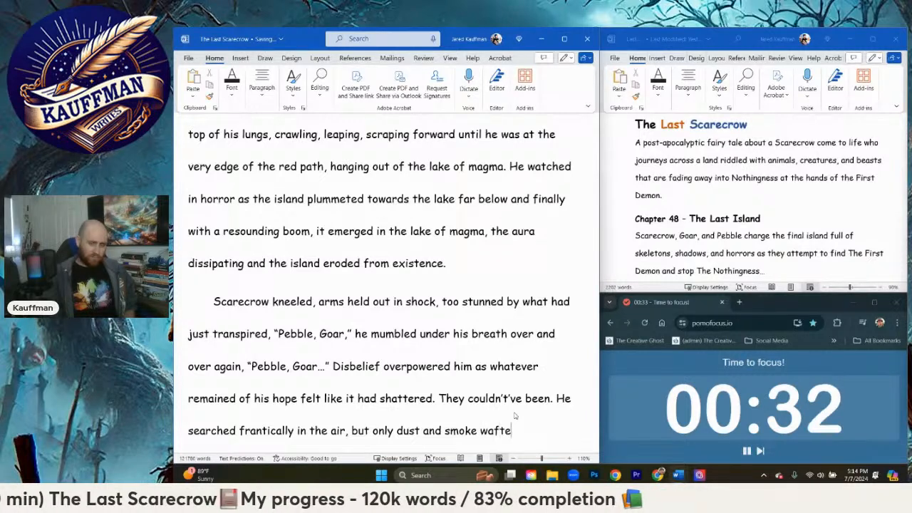
text(d about in the air)
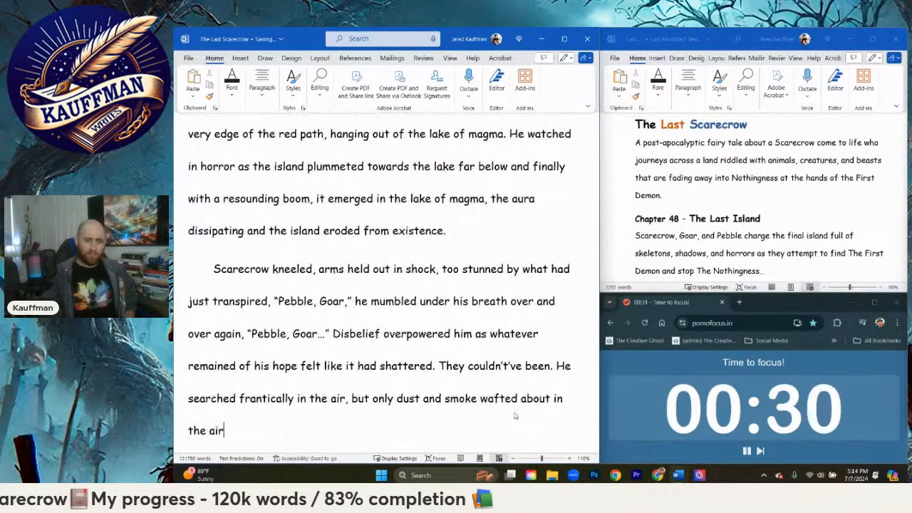
text(.)
Step: Start a new paragraph with the quoted dialogue "And another one bites the dust!"
key(Return)
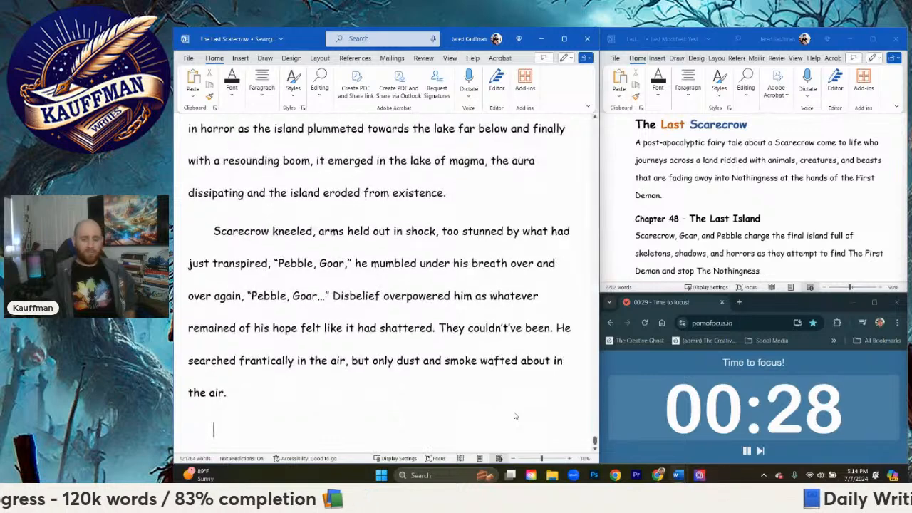
text("An)
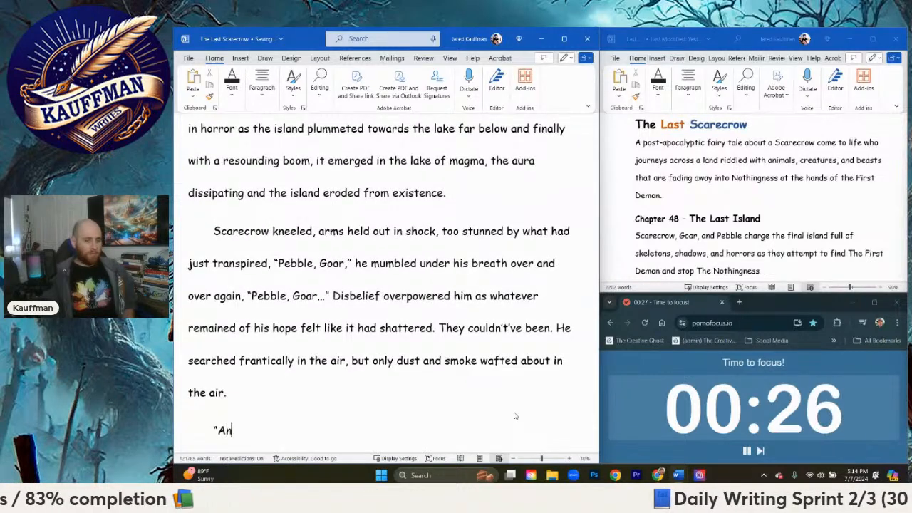
text(d another one )
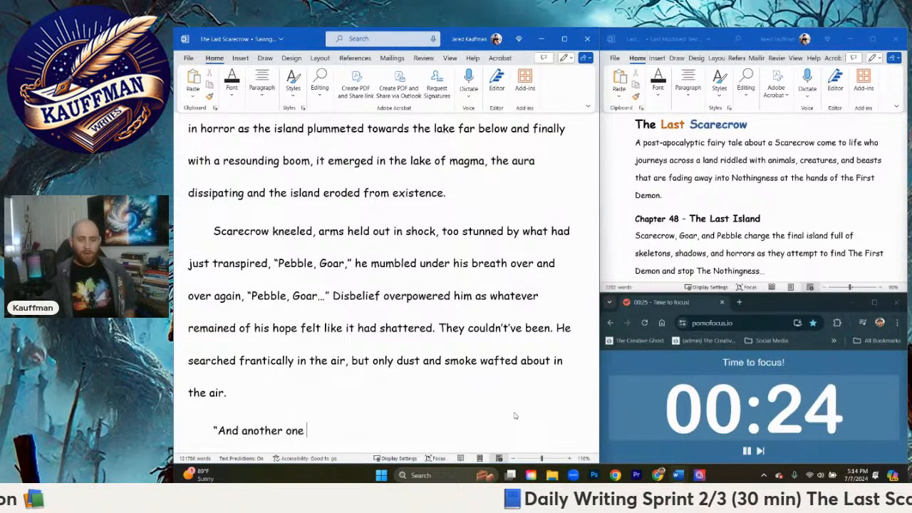
text(bites the dust!”)
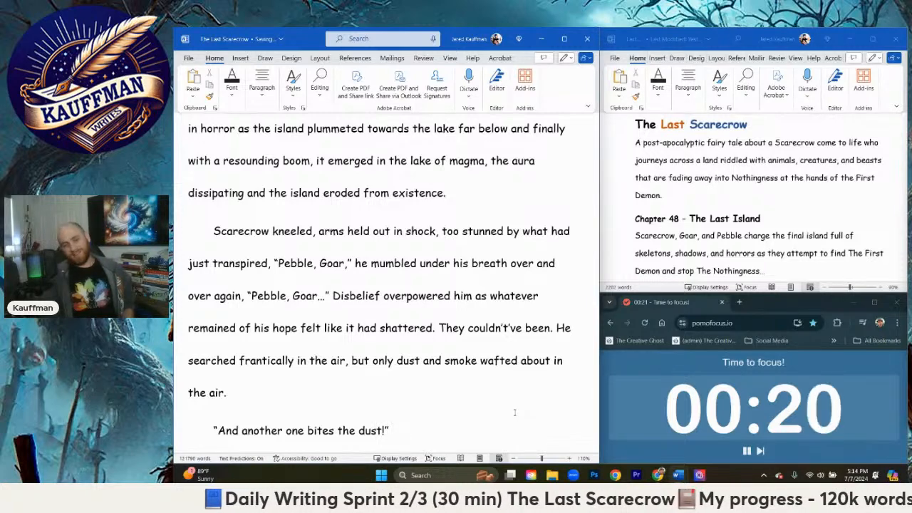
text(" echo)
Step: Add the dialogue tag "came the sweet rhythmic echo of his taunter" after the quoted line "And another one bites the dust!"
key(BackSpace)
key(BackSpace)
key(BackSpace)
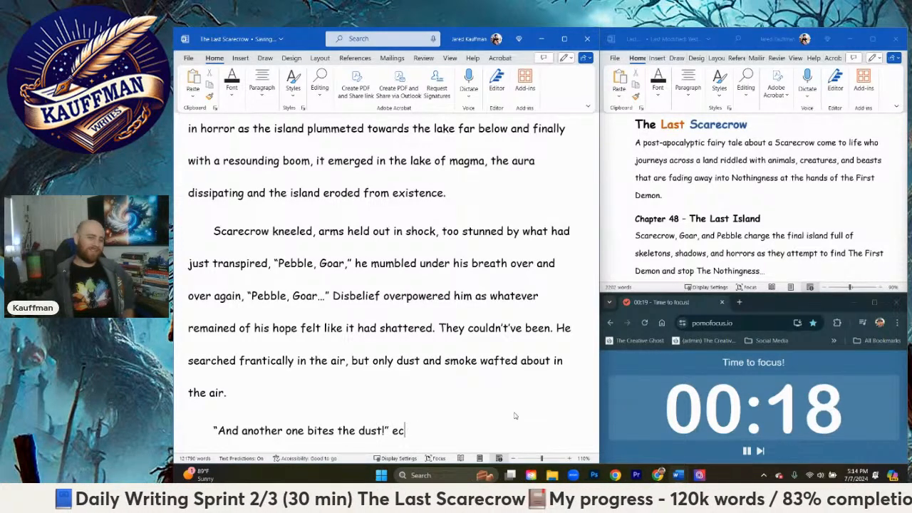
text(me the )
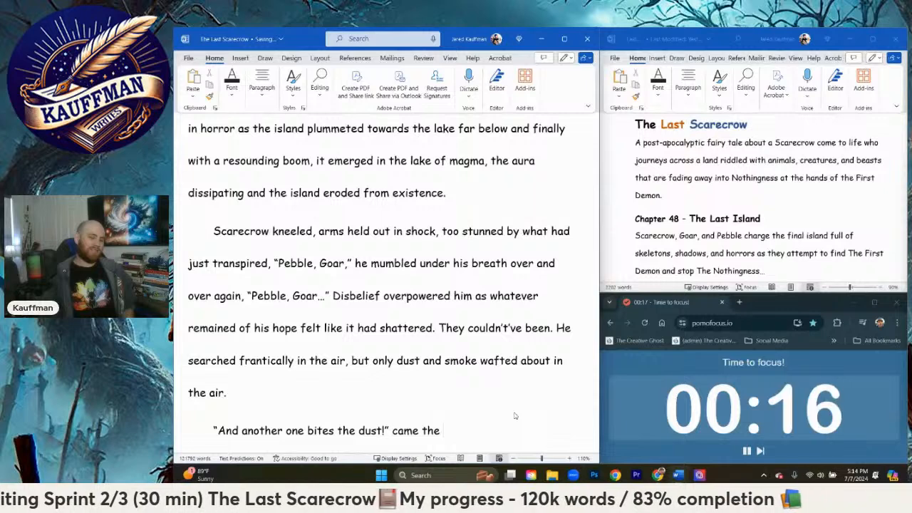
text(sweet rhy)
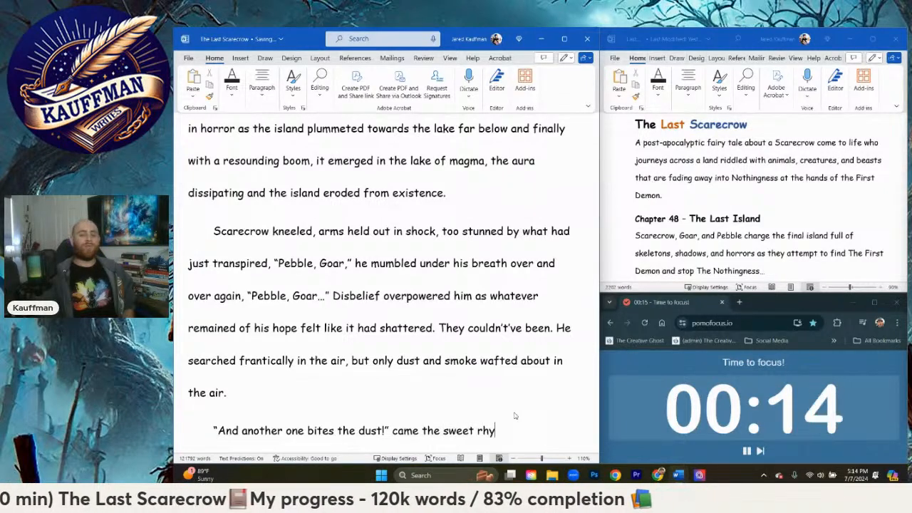
text(thmic echo )
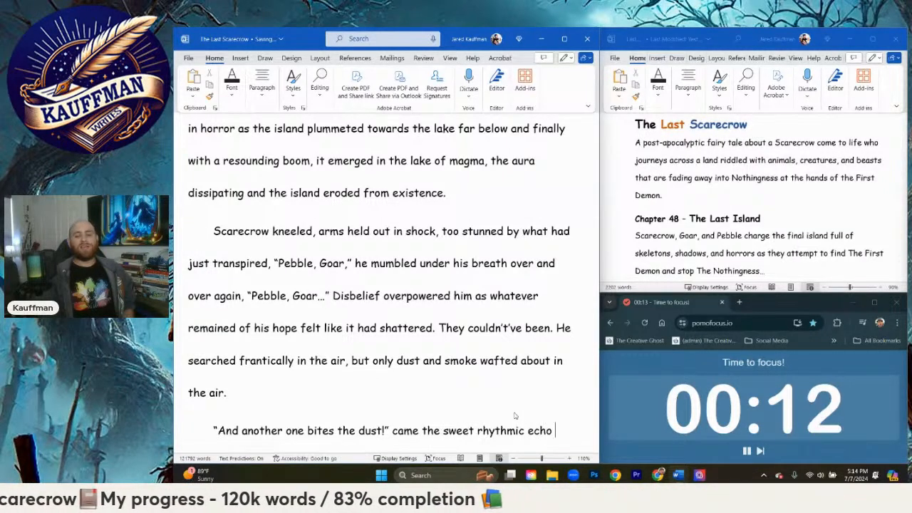
text(of his)
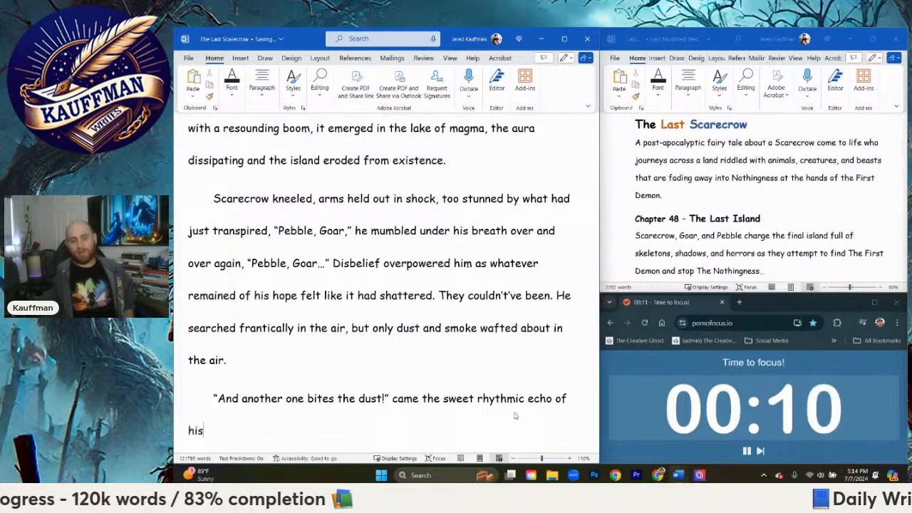
text( taunter)
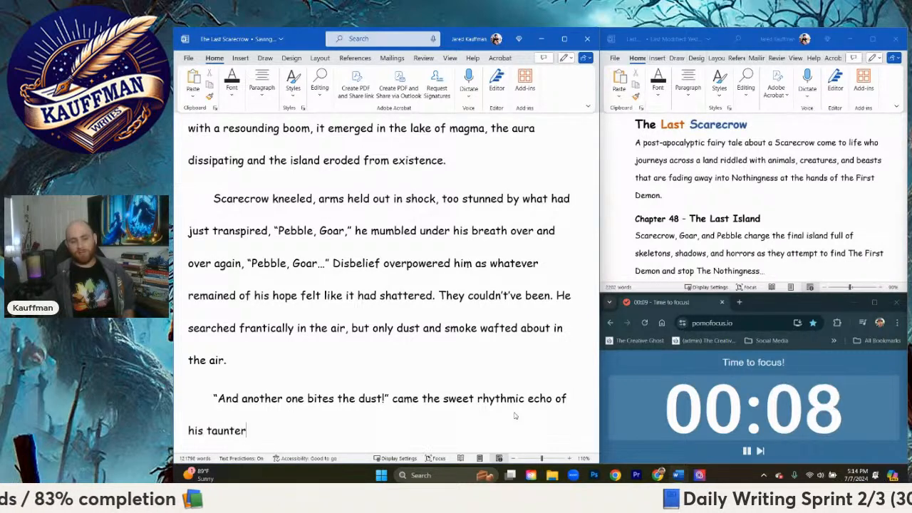
text(.)
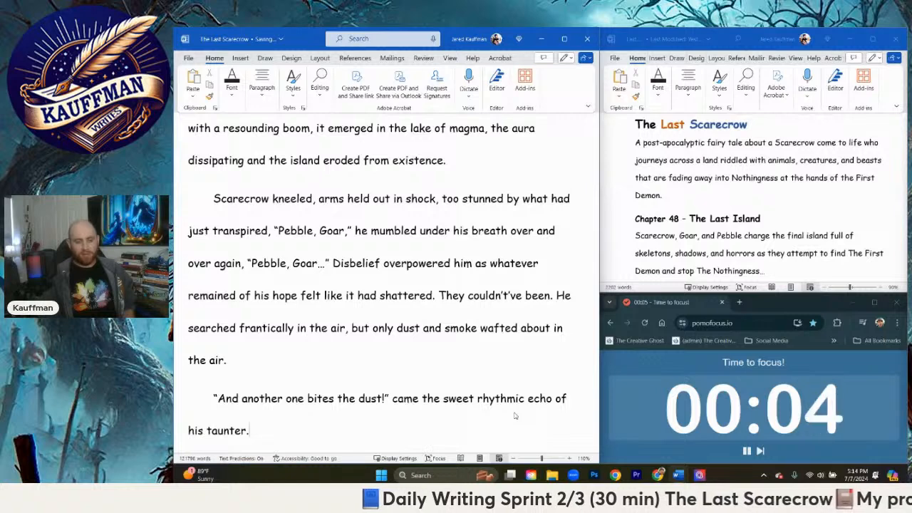
Step: Extend the sentence after "his taunter" with ", followed once more by laughter that permeated the very air around them."
key(BackSpace)
text(, followed once m)
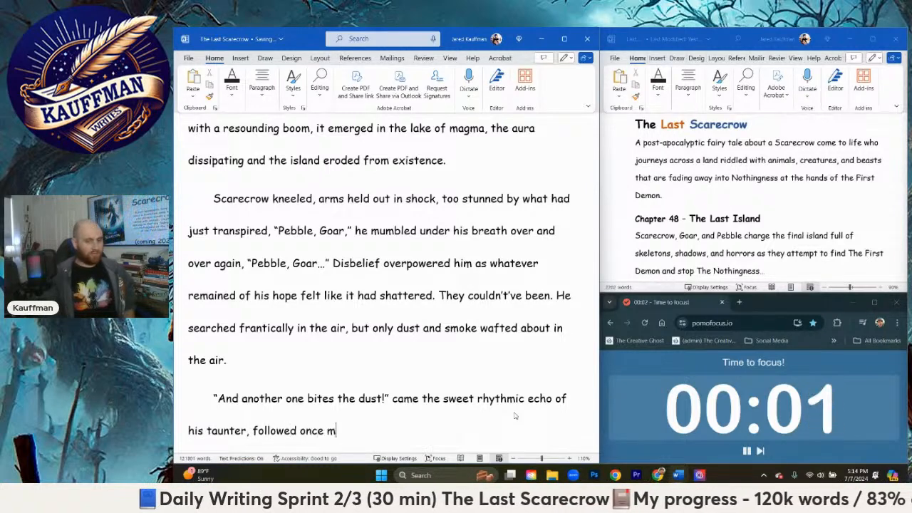
key(BackSpace)
text(a)
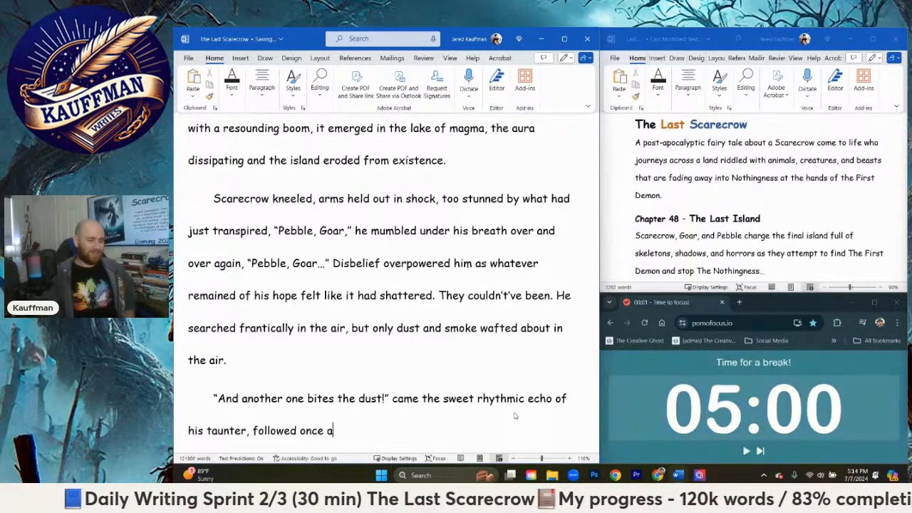
key(BackSpace)
text(more by)
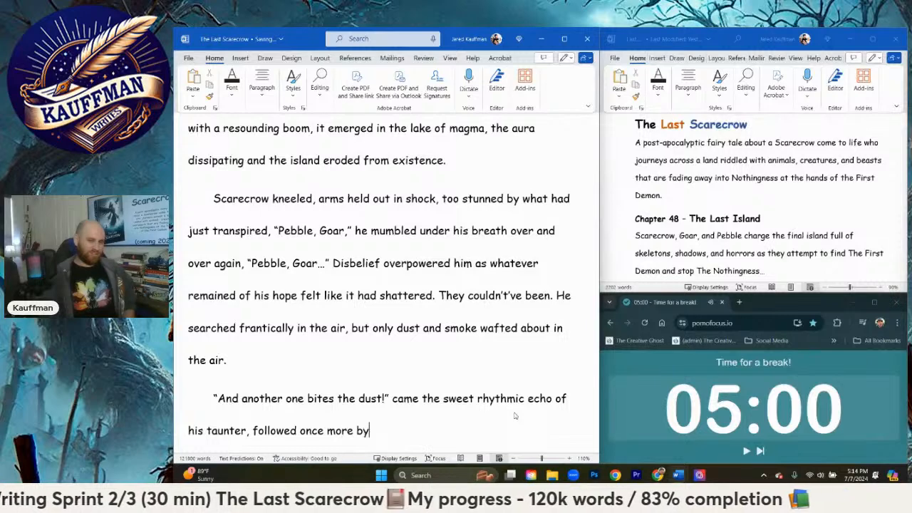
text( l)
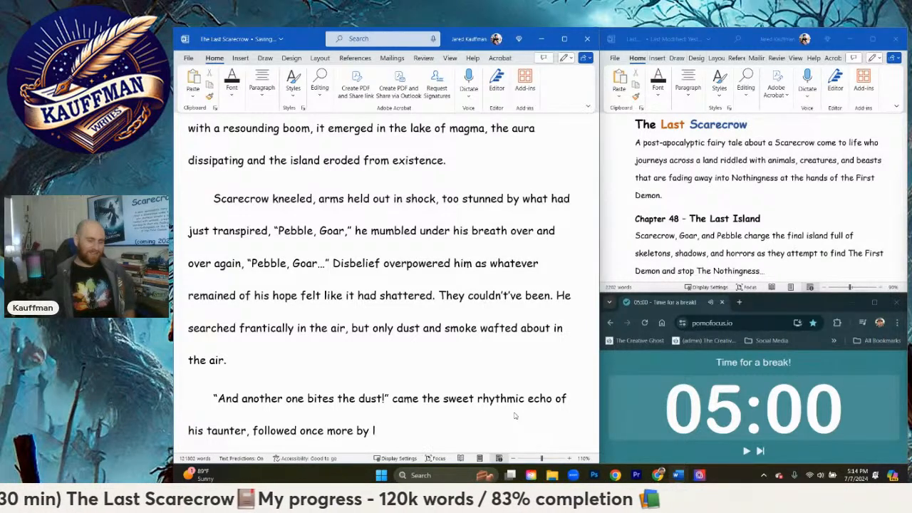
text(aughter t)
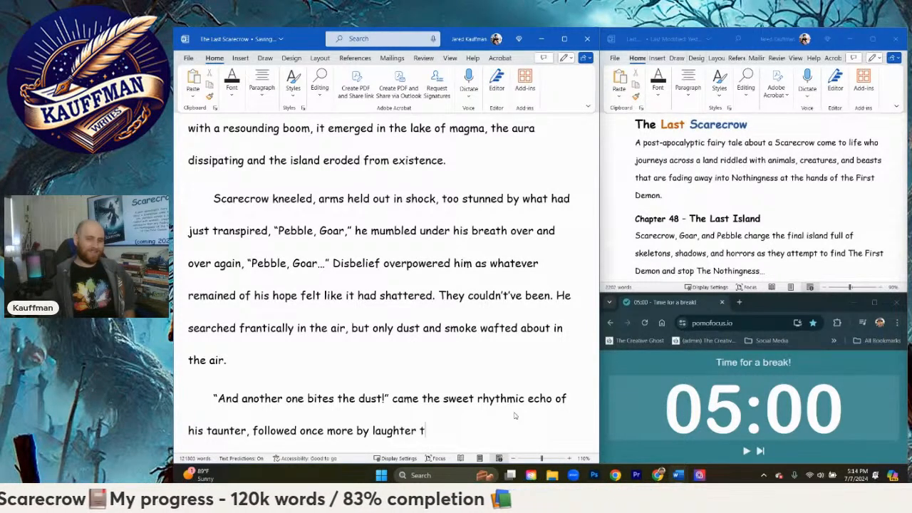
text(hat permeated the)
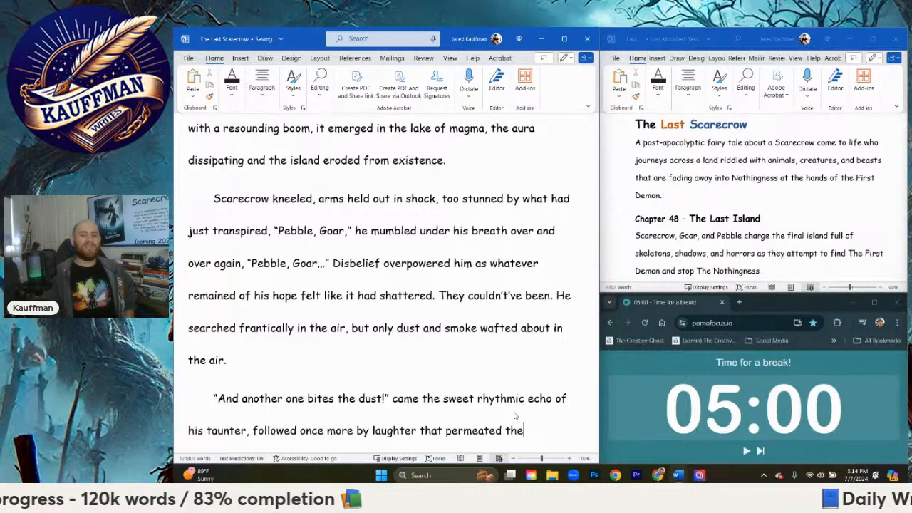
key(BackSpace)
key(BackSpace)
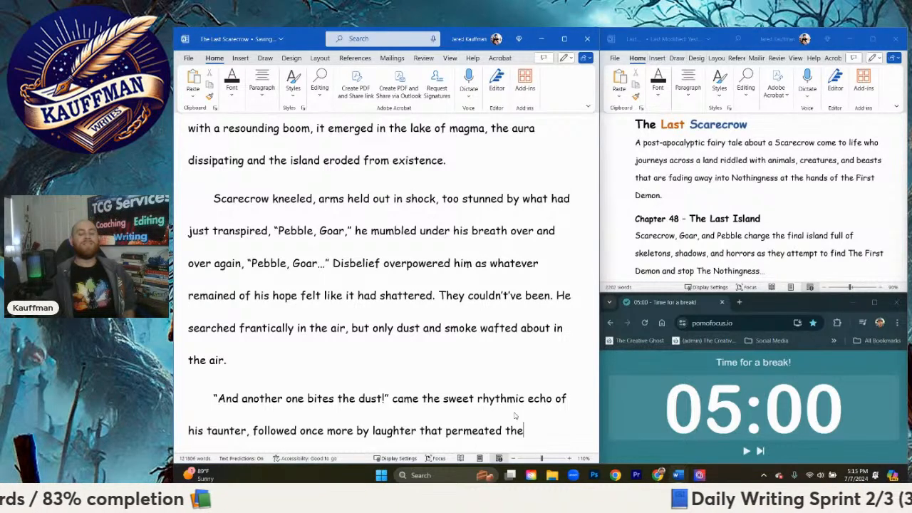
text(very air around them.)
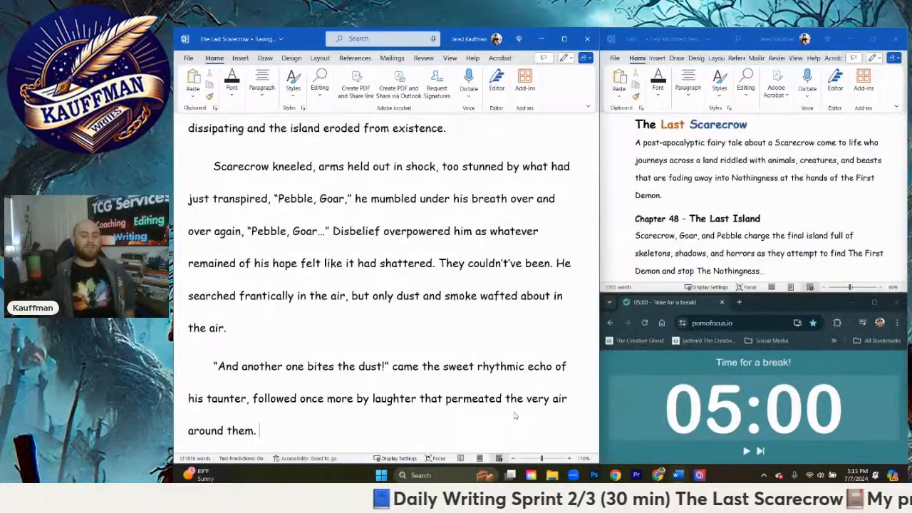
Step: Start a new paragraph with the sentence "His head pivoted to face the Demon."
key(Return)
text(Scare)
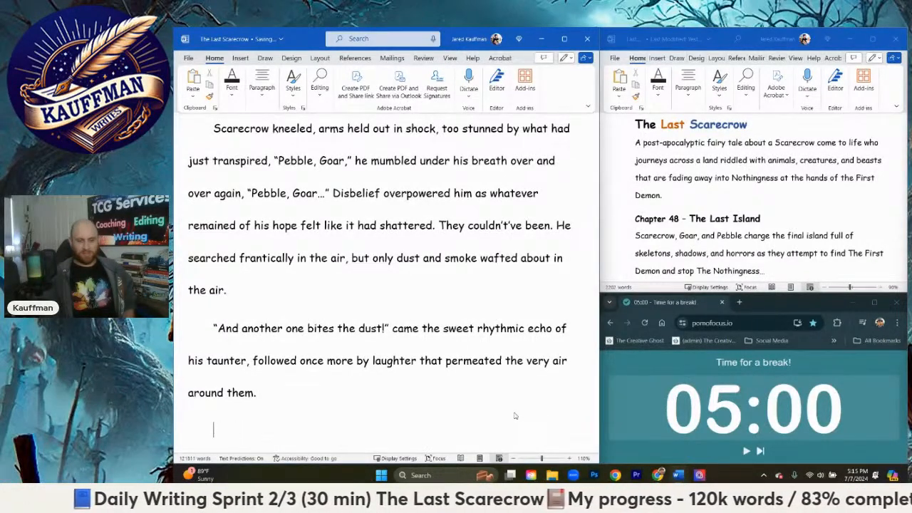
text(H)
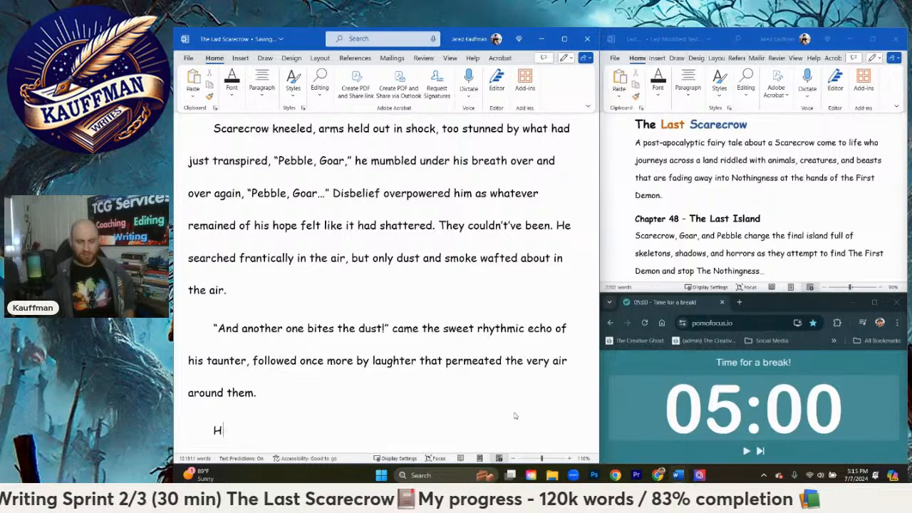
text(is head )
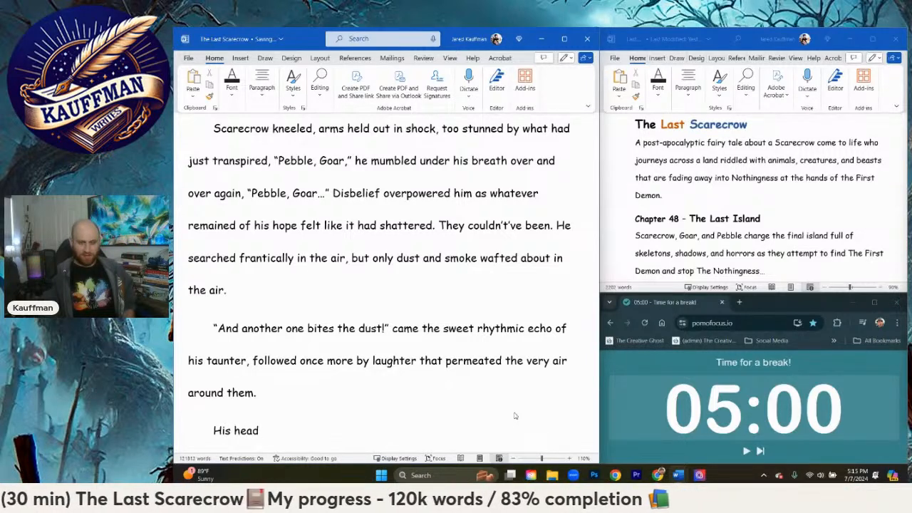
text(pivoted )
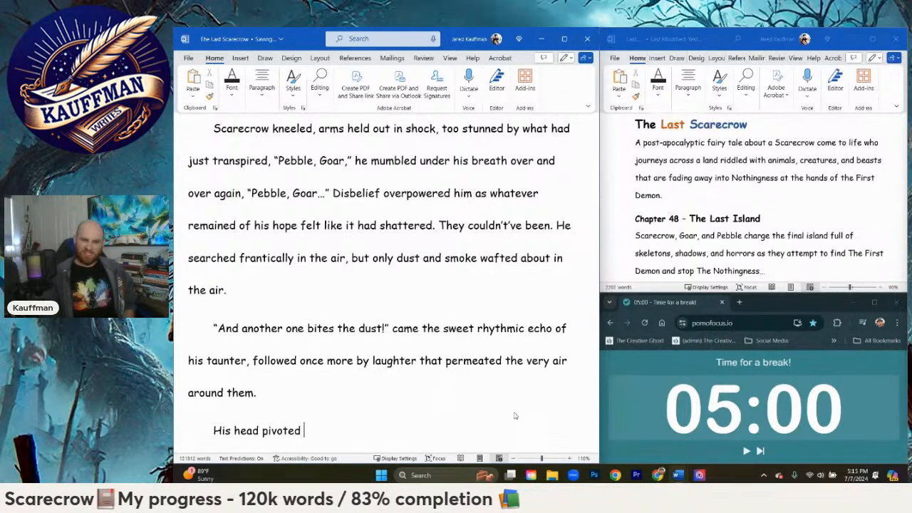
text(to face the)
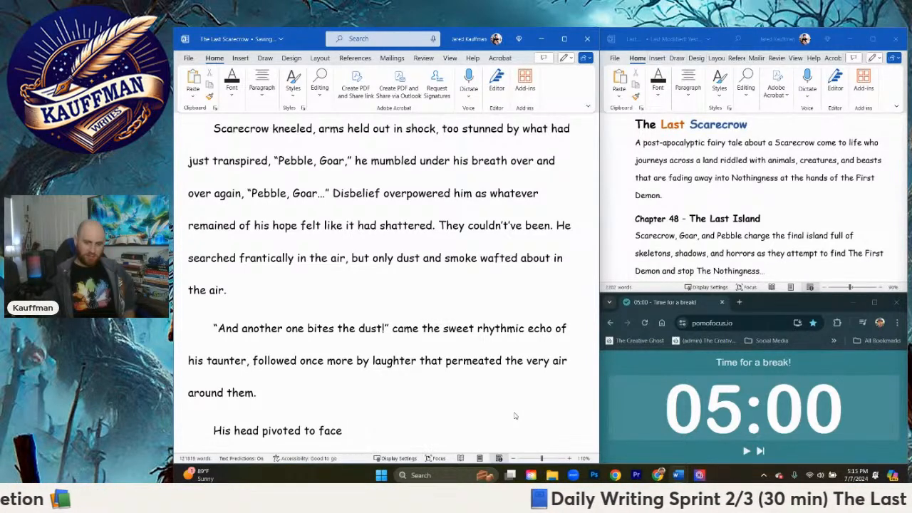
text(the Demon. F)
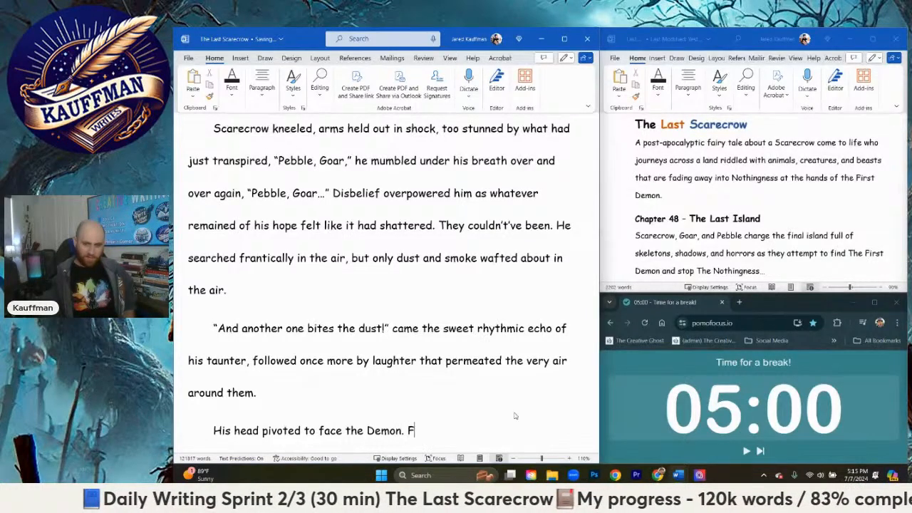
text(ire burned within his)
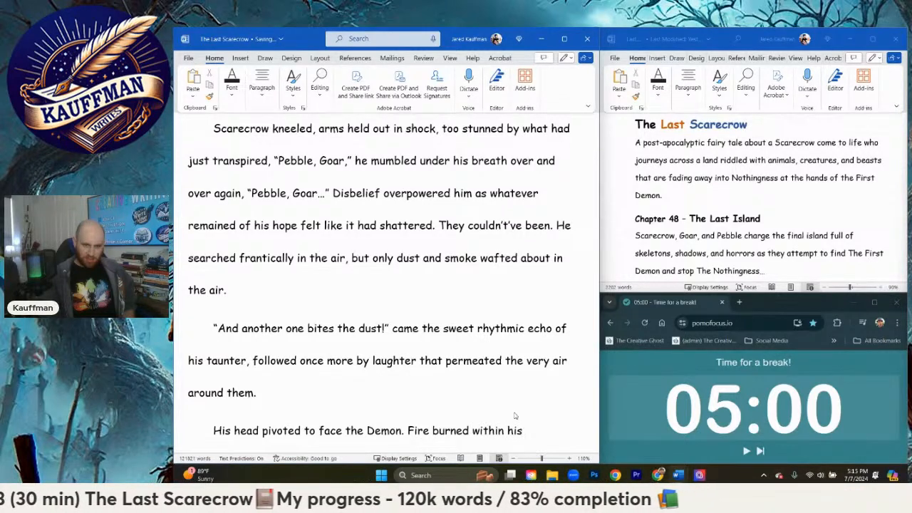
text( own)
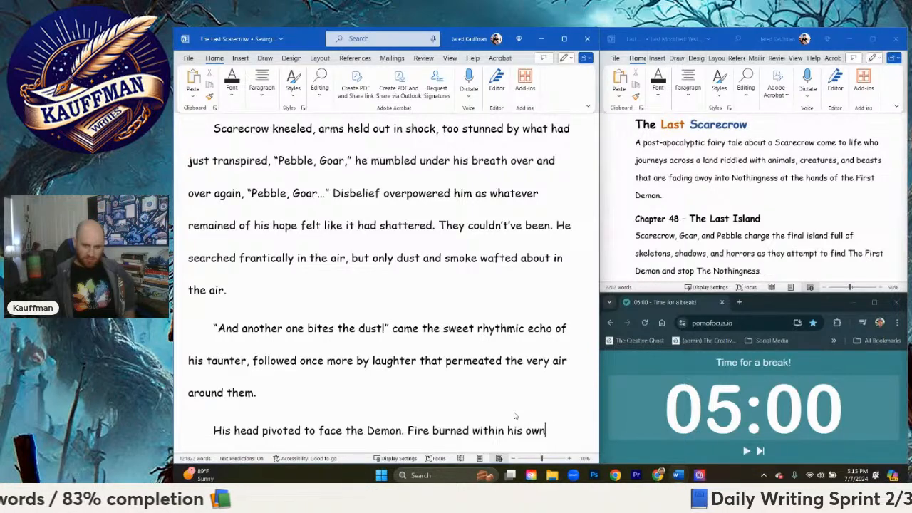
key(BackSpace)
key(BackSpace)
key(BackSpace)
key(BackSpace)
key(BackSpace)
key(BackSpace)
key(BackSpace)
key(BackSpace)
key(BackSpace)
key(BackSpace)
key(BackSpace)
key(BackSpace)
key(BackSpace)
key(BackSpace)
key(BackSpace)
key(BackSpace)
key(BackSpace)
key(BackSpace)
key(BackSpace)
key(BackSpace)
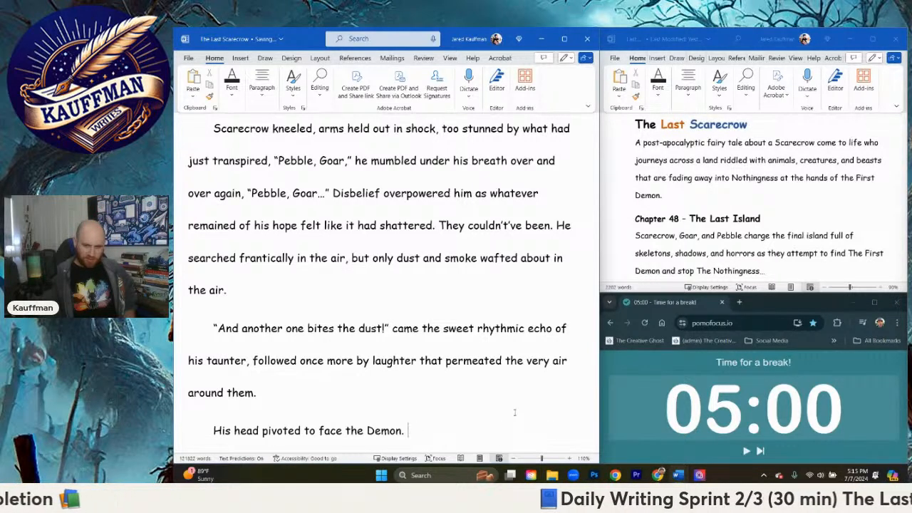
Step: Continue the paragraph after "the Demon." with "Nothing else mattered. He was alone."
text(Nothing else mattered.)
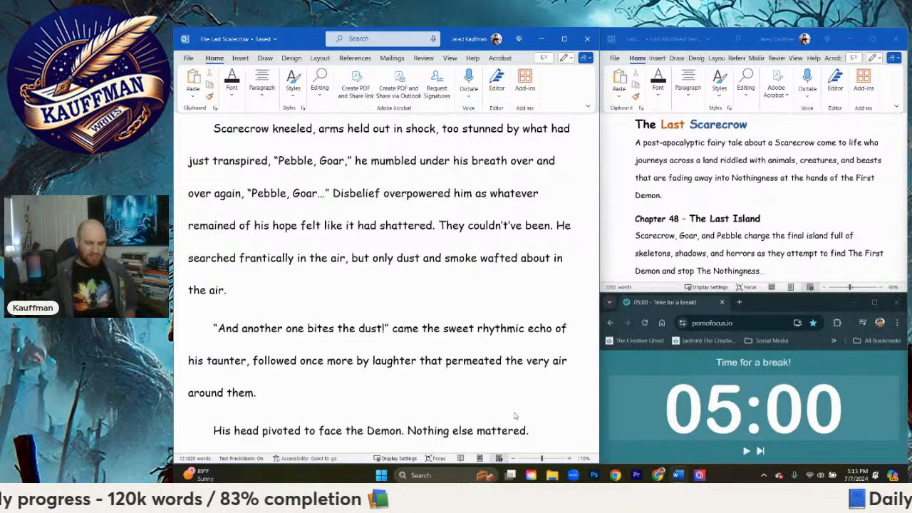
text(He wa)
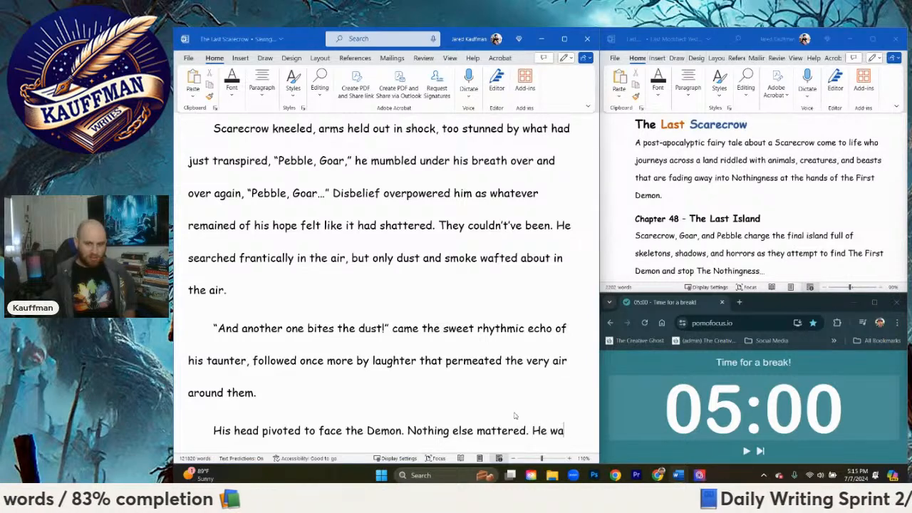
text(s lone)
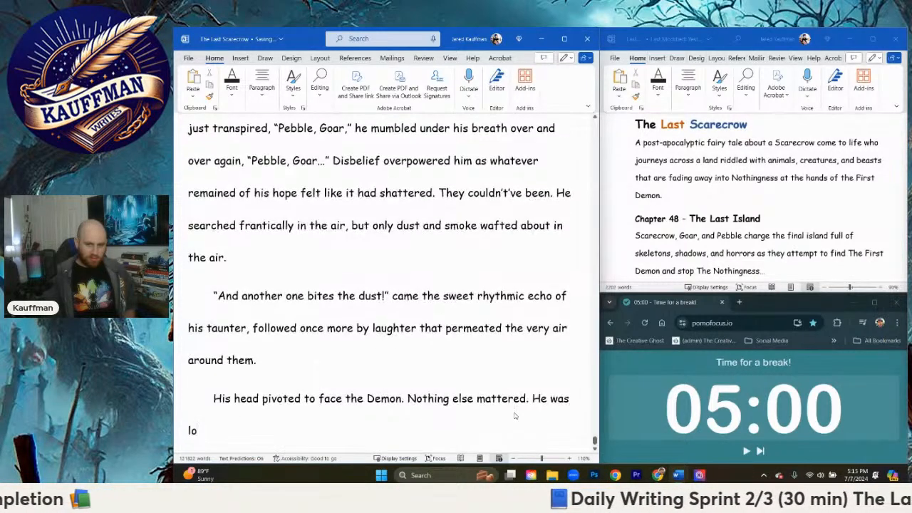
key(BackSpace)
key(BackSpace)
key(BackSpace)
key(BackSpace)
text(alone)
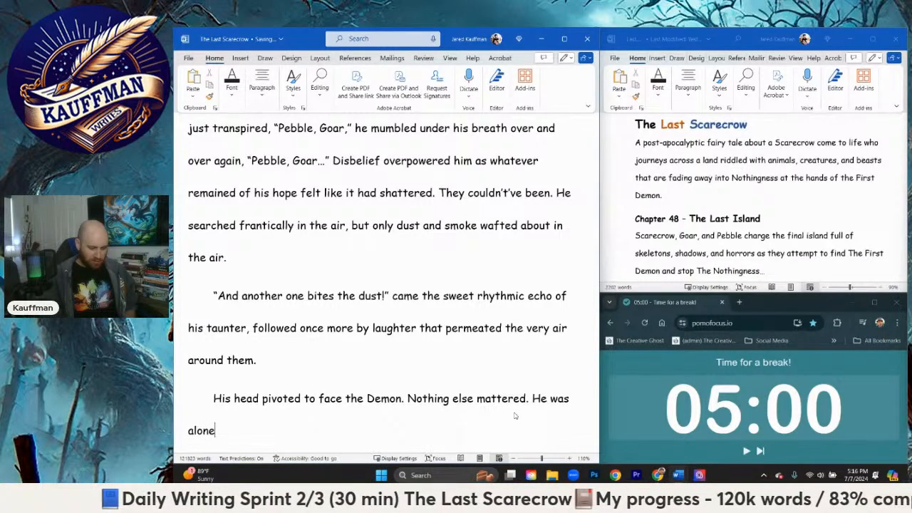
text(.)
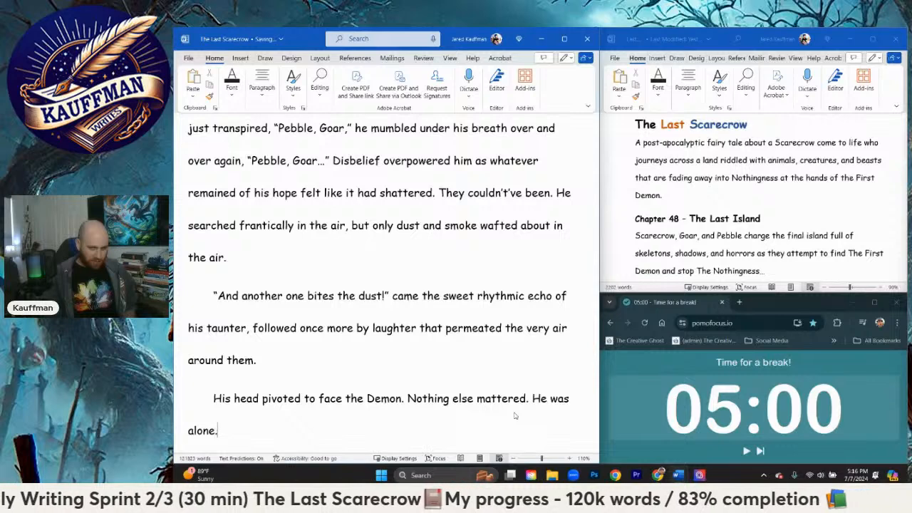
text( Time to die alo)
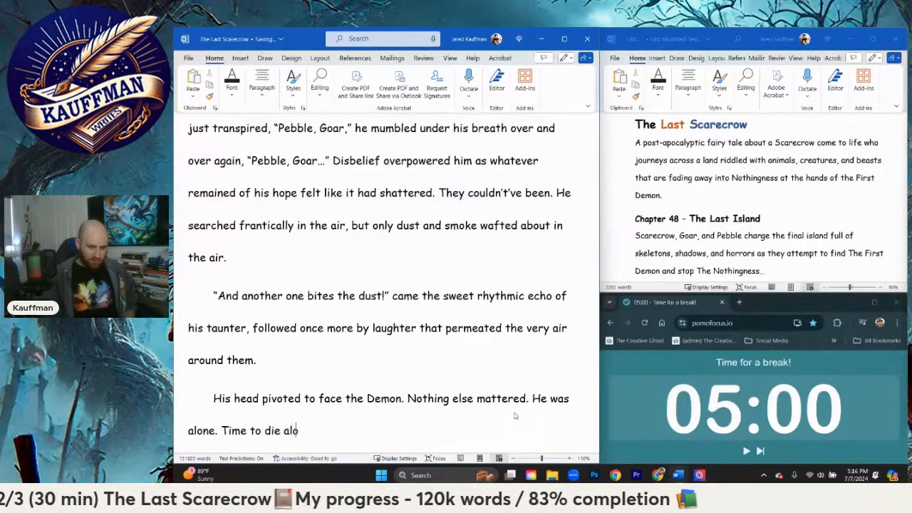
text(ne. )
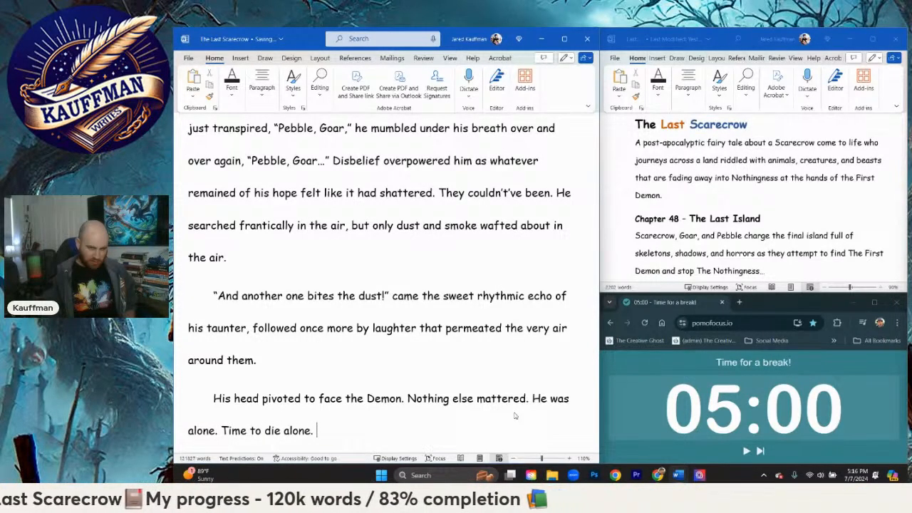
text(S)
Step: Start a new paragraph with the words "With a point at the hooded figure"
key(Return)
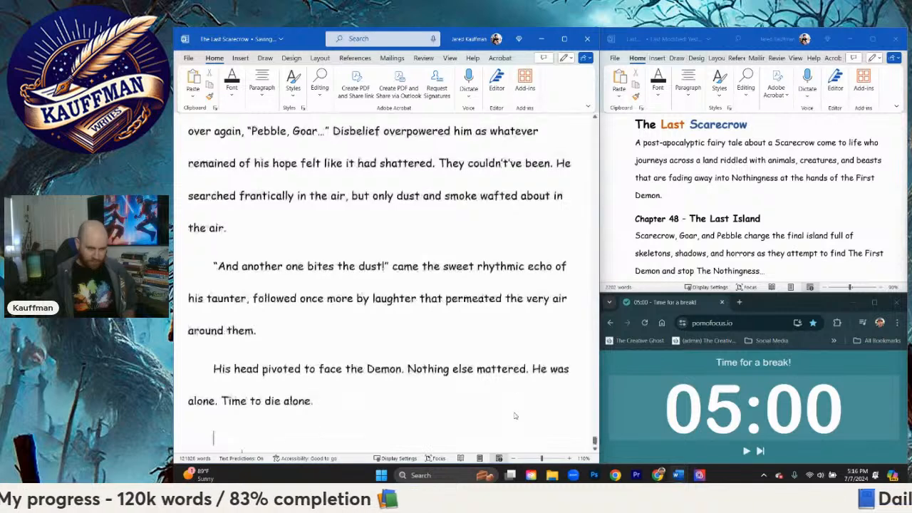
text(With a point)
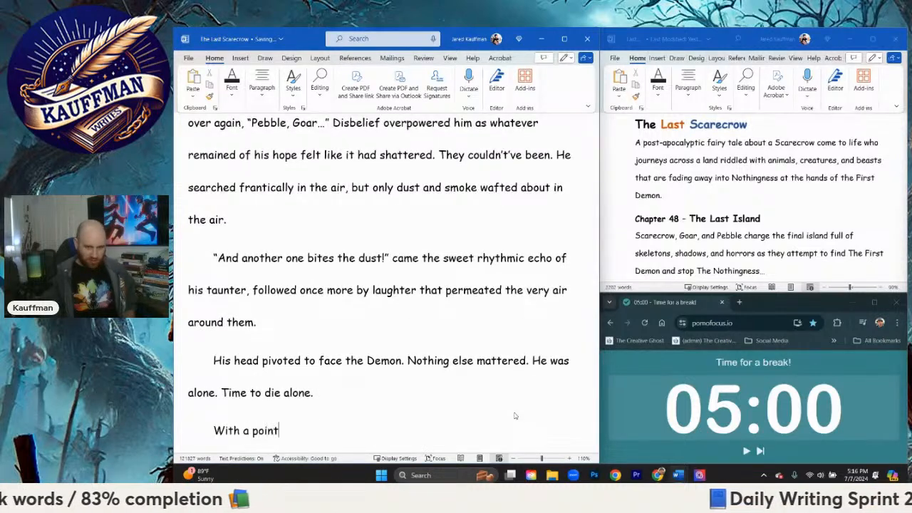
text( at The)
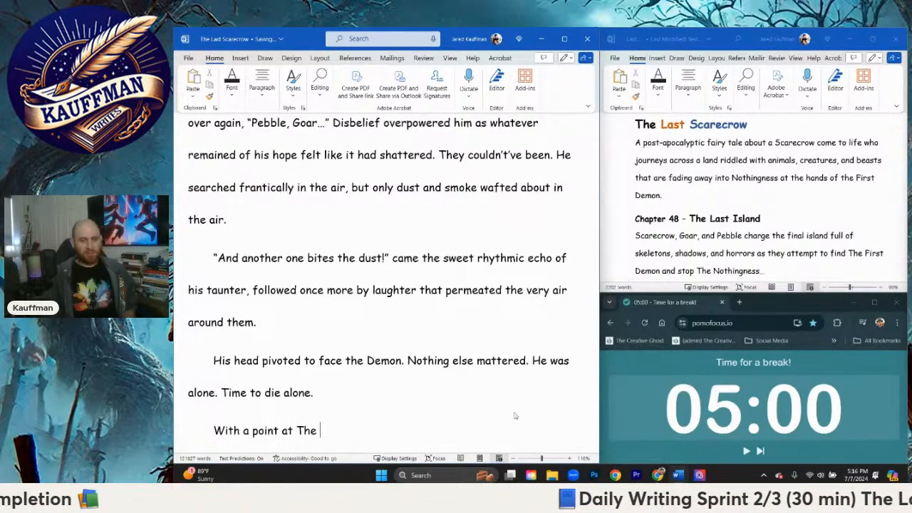
key(BackSpace)
text(he hod)
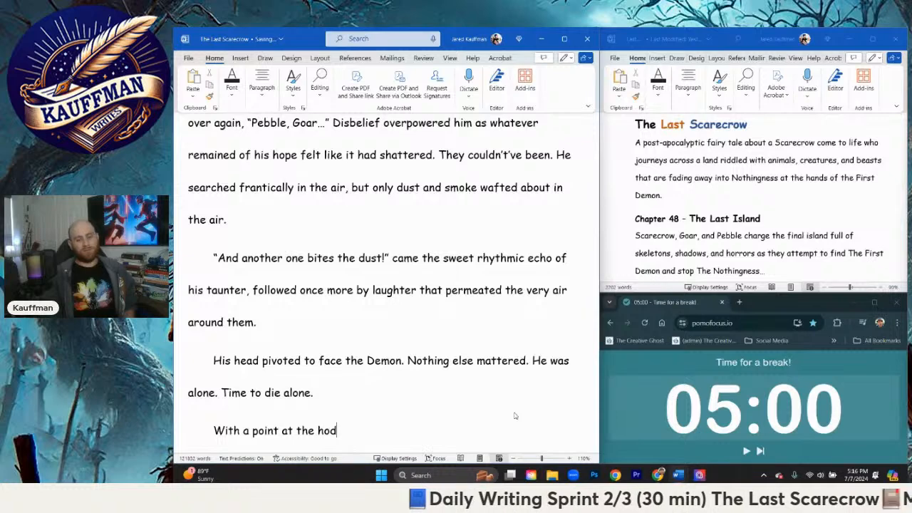
key(BackSpace)
text(oded f)
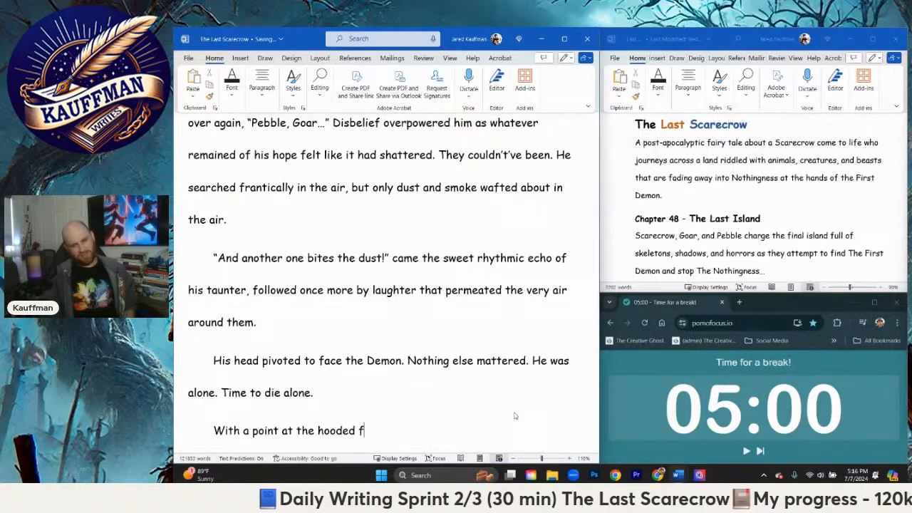
text(igure)
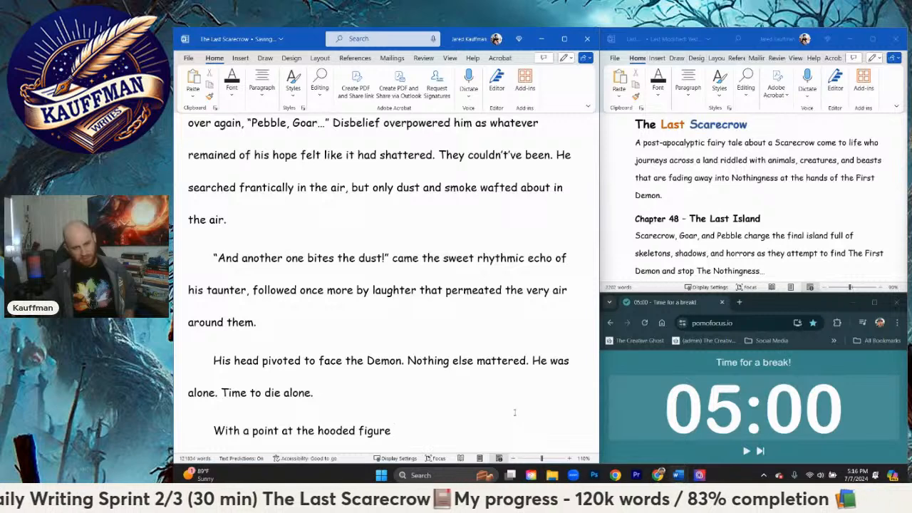
text( Scarecrow s)
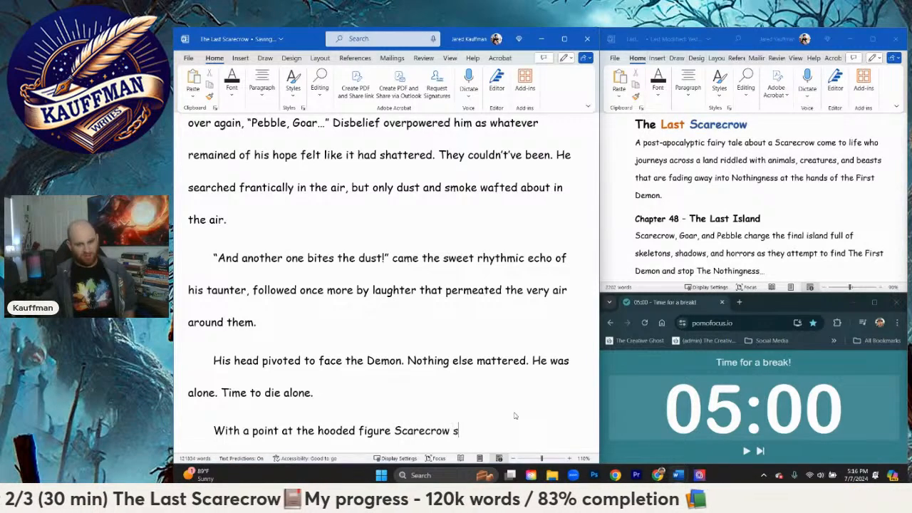
text(creamed,)
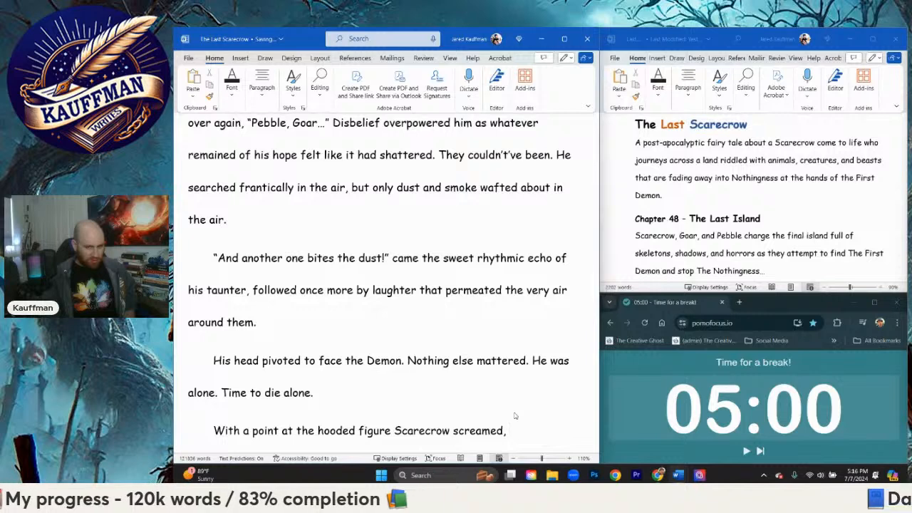
Step: Continue the new paragraph with "Scarecrow screamed--", ending the sentence on a double hyphen instead of a comma
key(BackSpace)
key(BackSpace)
key(BackSpace)
key(BackSpace)
key(BackSpace)
key(BackSpace)
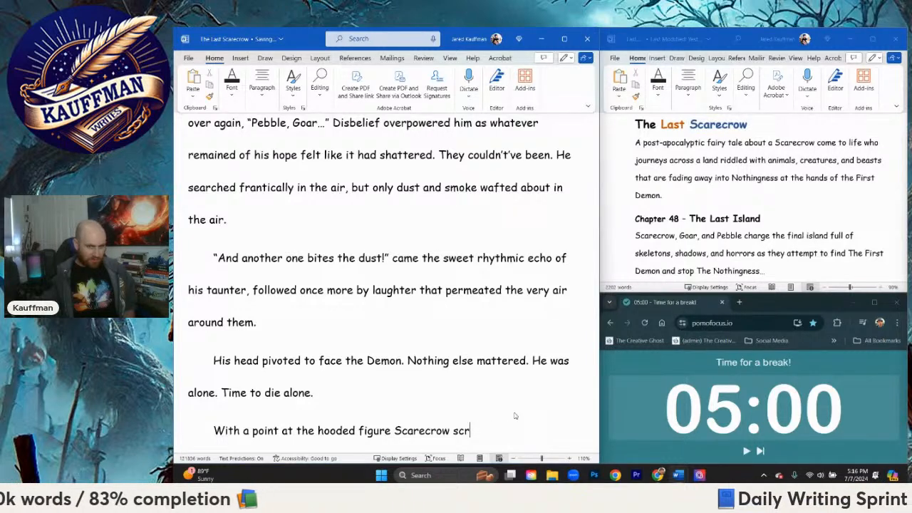
text(eamed--)
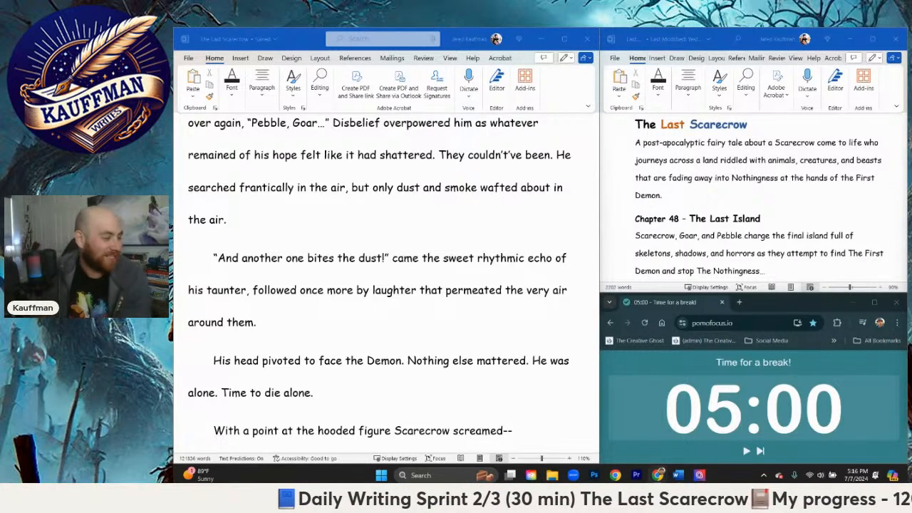
Step: Switch to the Pomofocus timer, enlarge its window to fill the screen and start the 05:00 short break
drag(783, 308, 677, 29)
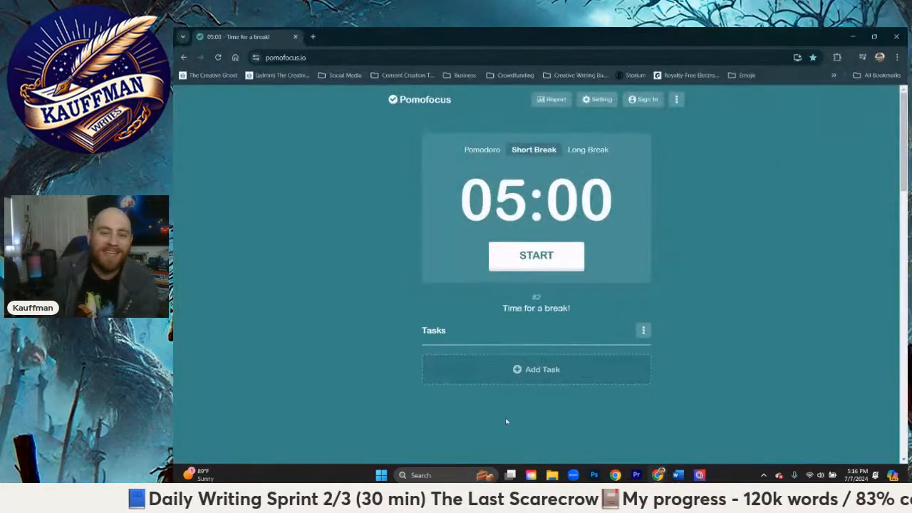
click(530, 252)
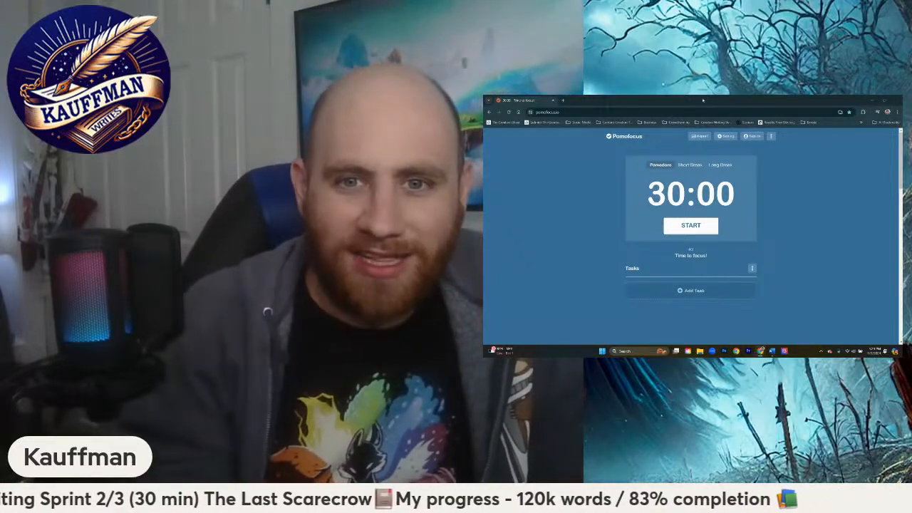
Step: Return the Pomofocus window to its small size beside the manuscript and resume at the end of the Word document
drag(703, 101, 895, 329)
click(592, 249)
key(ctrl+End)
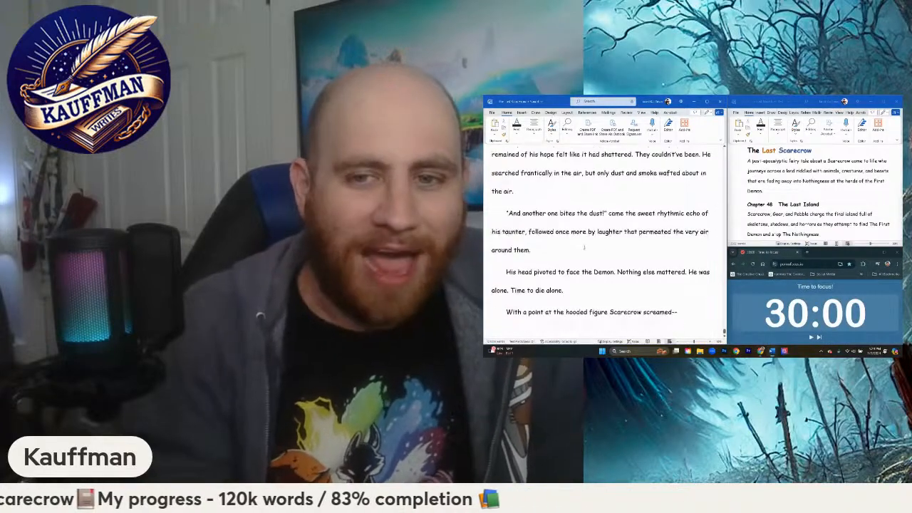
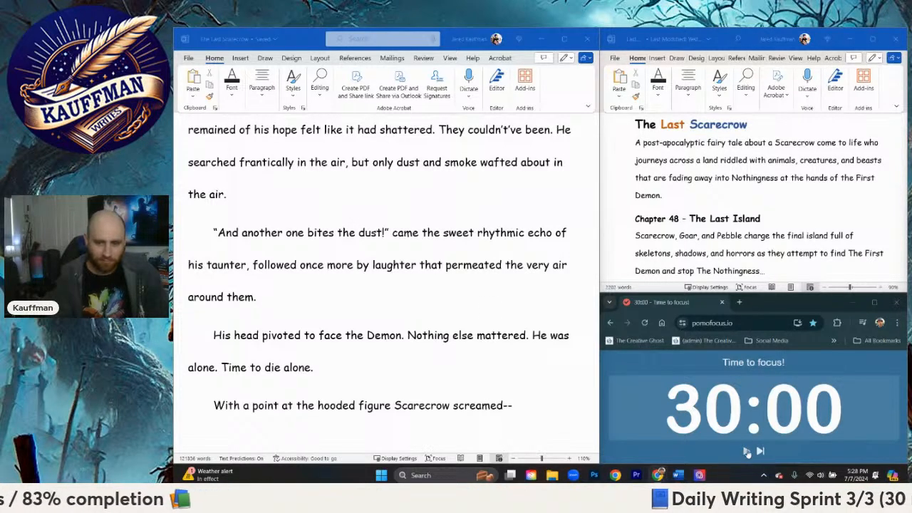
Step: Start the 30:00 focus timer in Pomofocus and return to the end of the manuscript in Word
click(746, 450)
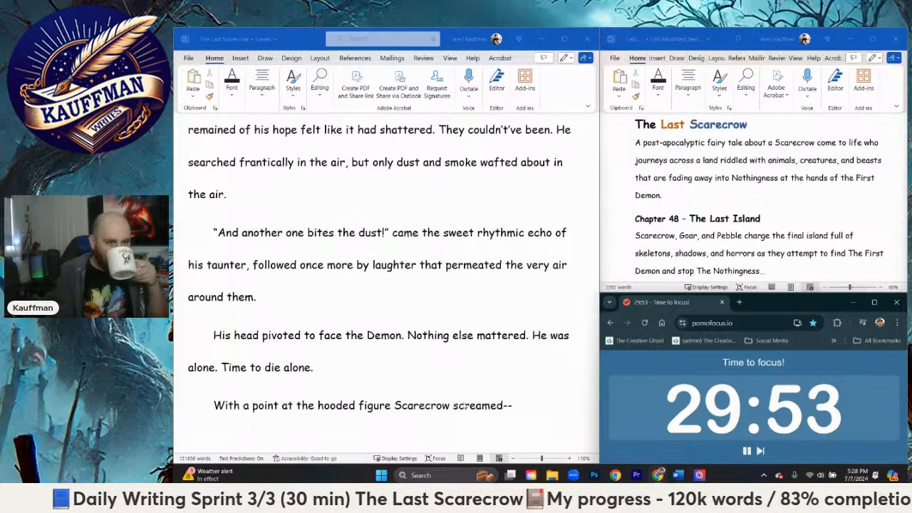
click(546, 407)
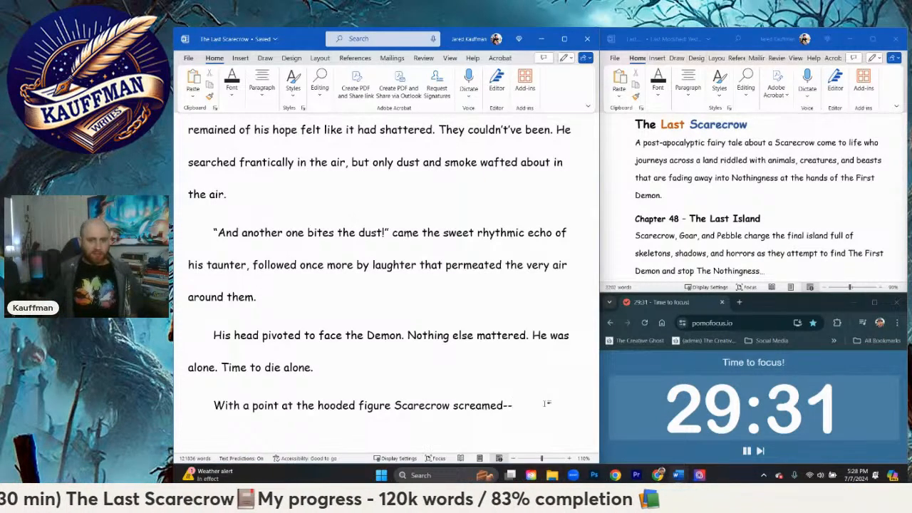
Step: Replace the last paragraph's text "With a point at the hooded figure Scarecrow screamed--" with "With no fear or thought in his body,"
key(BackSpace)
key(BackSpace)
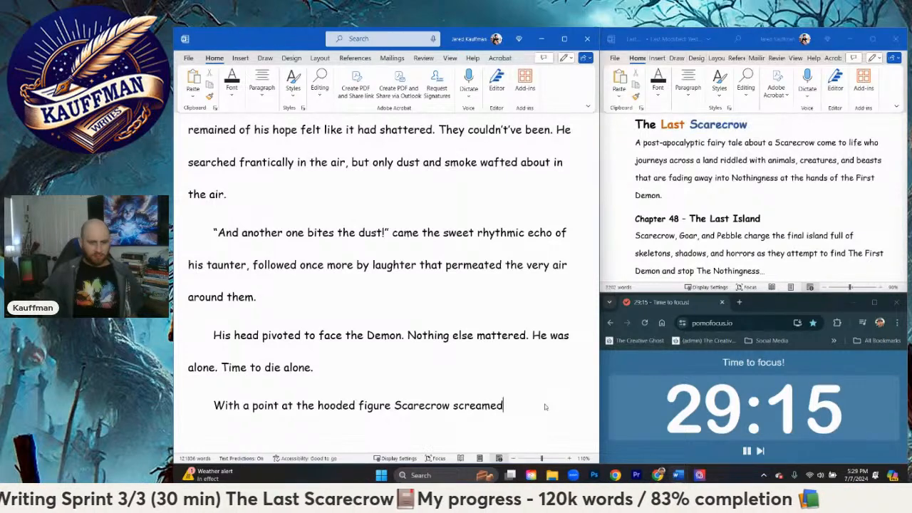
key(BackSpace)
key(BackSpace)
key(BackSpace)
key(BackSpace)
key(BackSpace)
key(BackSpace)
key(BackSpace)
key(BackSpace)
key(BackSpace)
key(BackSpace)
key(BackSpace)
key(BackSpace)
key(BackSpace)
key(BackSpace)
key(BackSpace)
key(BackSpace)
key(BackSpace)
key(BackSpace)
key(BackSpace)
key(BackSpace)
key(BackSpace)
key(BackSpace)
key(BackSpace)
key(BackSpace)
key(BackSpace)
key(BackSpace)
key(BackSpace)
key(BackSpace)
key(BackSpace)
key(BackSpace)
key(BackSpace)
key(BackSpace)
key(BackSpace)
key(BackSpace)
key(BackSpace)
key(BackSpace)
key(BackSpace)
key(BackSpace)
key(BackSpace)
key(BackSpace)
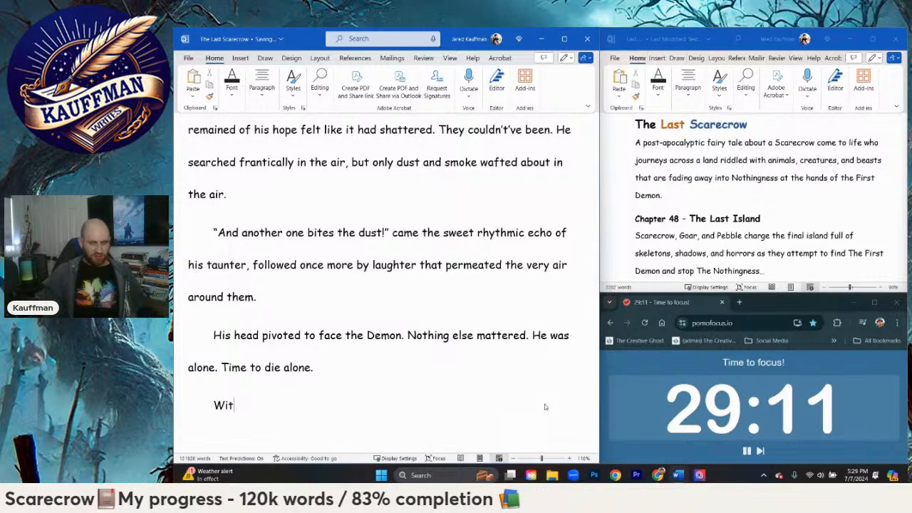
text(h no fear or)
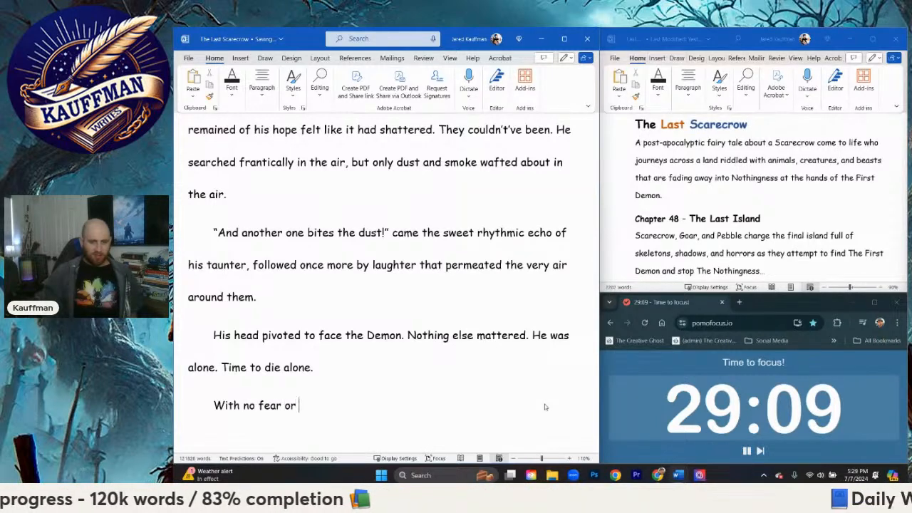
text( thought in hi)
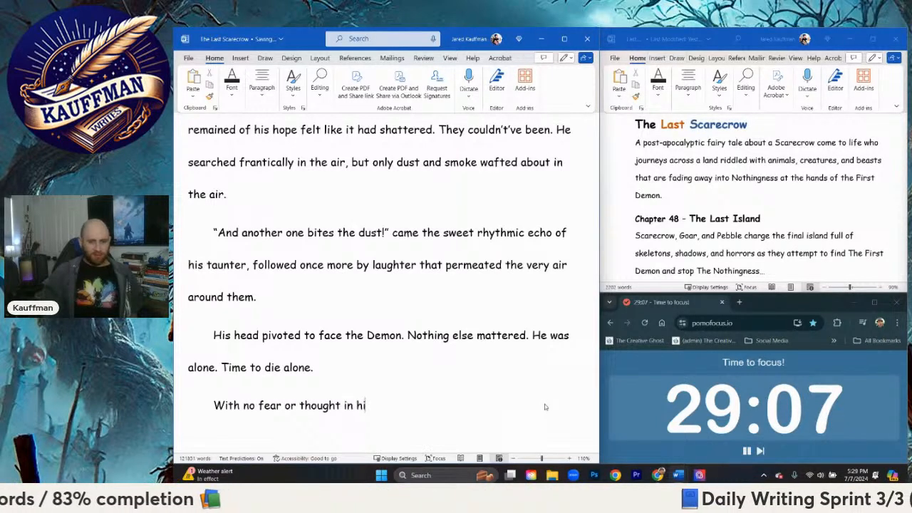
text(s body)
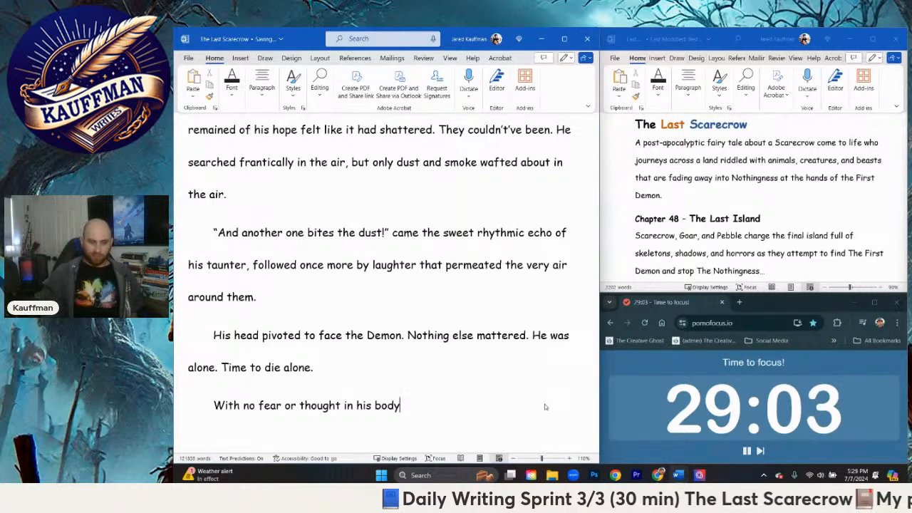
text(, )
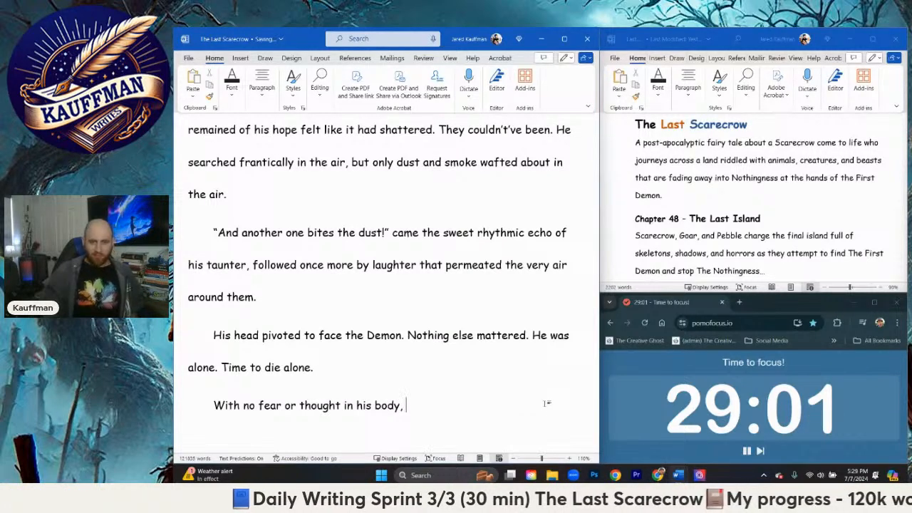
text(Scarecrow sung)
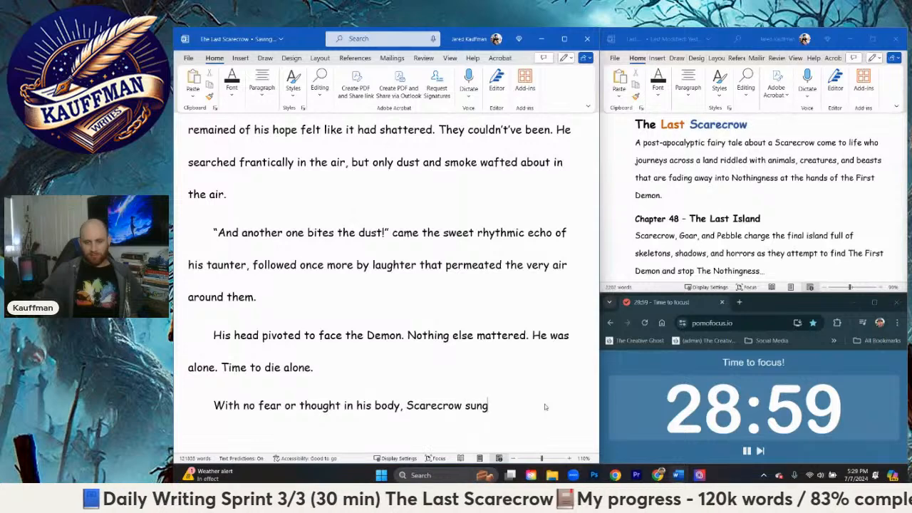
text( a)
Step: Continue the sentence with "Scarecrow jumped to his feet", discarding the wordings "swung around" and "leapt to"
key(BackSpace)
key(BackSpace)
key(BackSpace)
key(BackSpace)
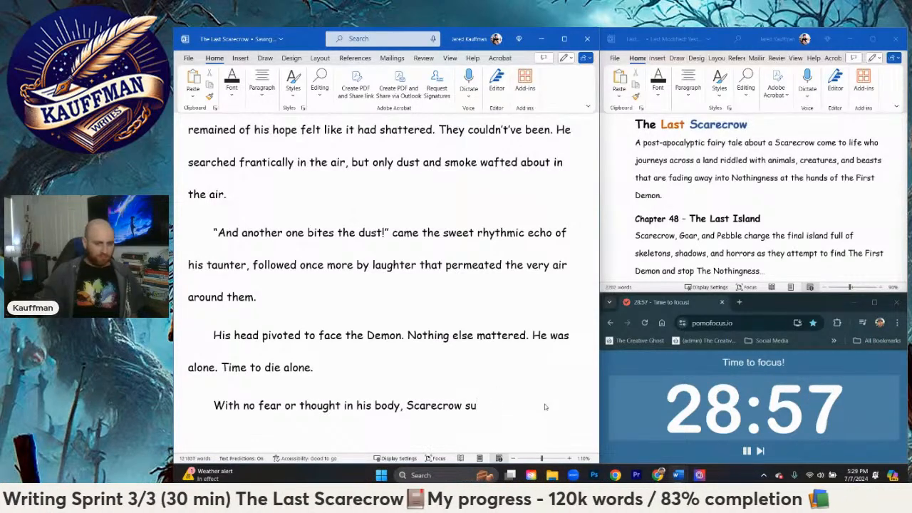
text(wung arou)
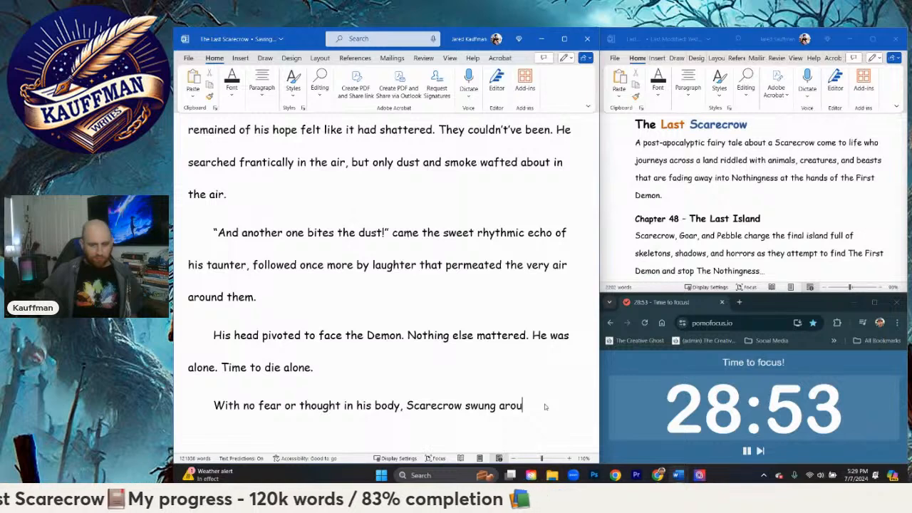
key(BackSpace)
key(BackSpace)
key(BackSpace)
key(BackSpace)
key(BackSpace)
key(BackSpace)
key(BackSpace)
key(BackSpace)
key(BackSpace)
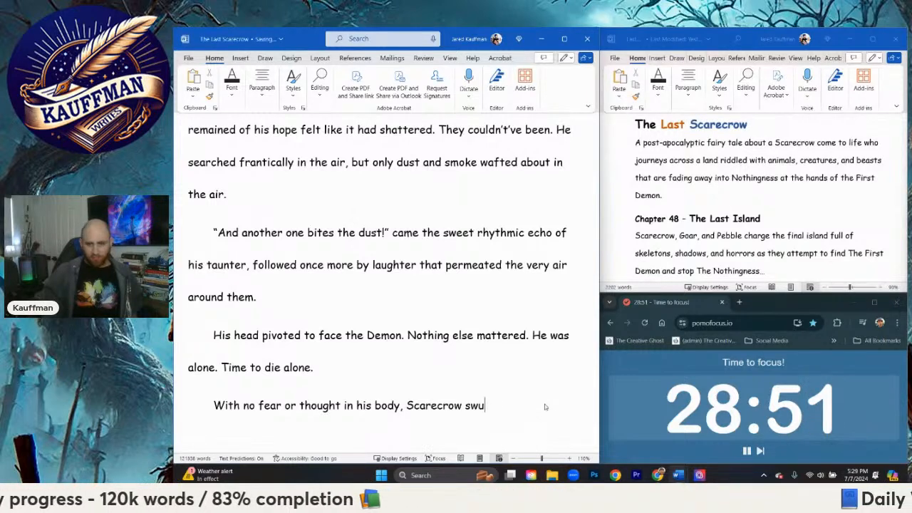
text(leapt to)
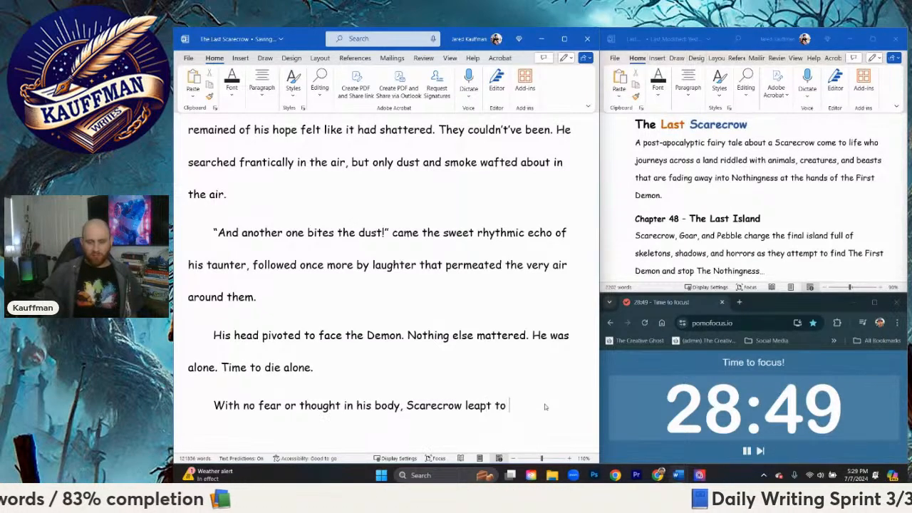
key(BackSpace)
key(BackSpace)
key(BackSpace)
key(BackSpace)
key(BackSpace)
key(BackSpace)
key(BackSpace)
key(BackSpace)
text(ju)
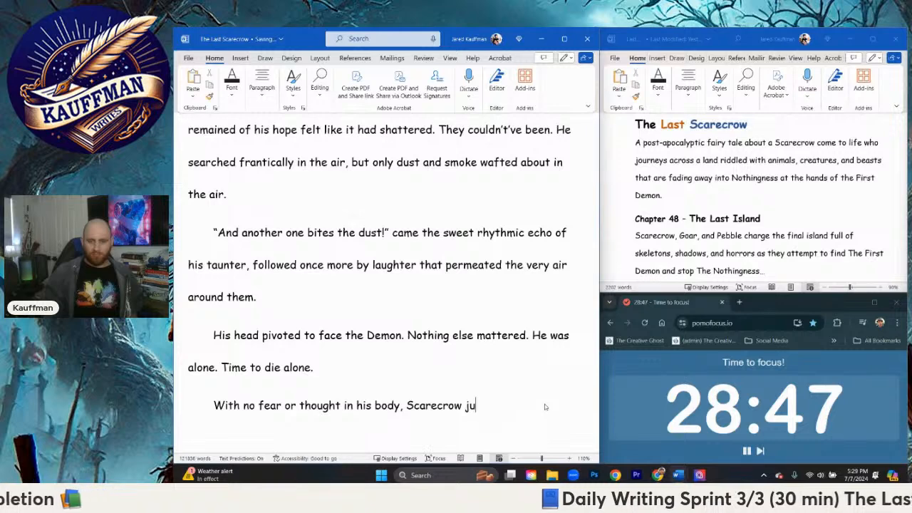
text(mped to his feet)
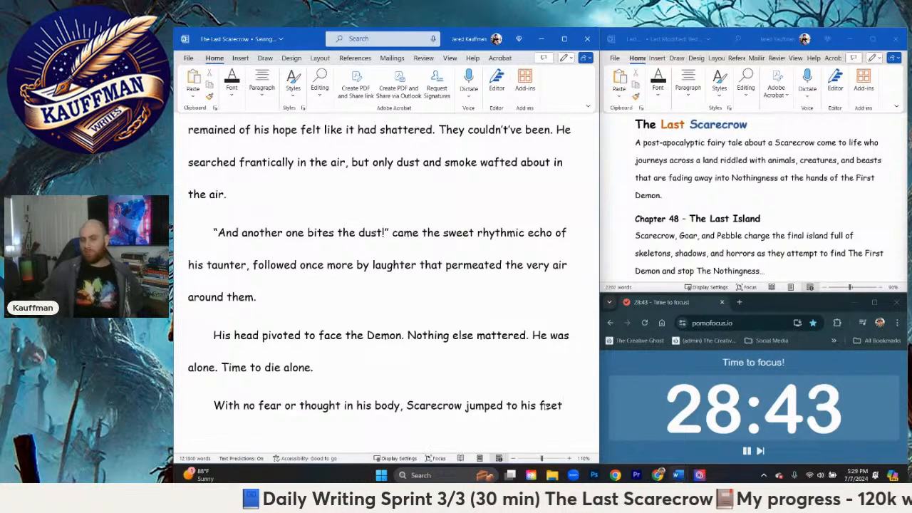
text(, swi)
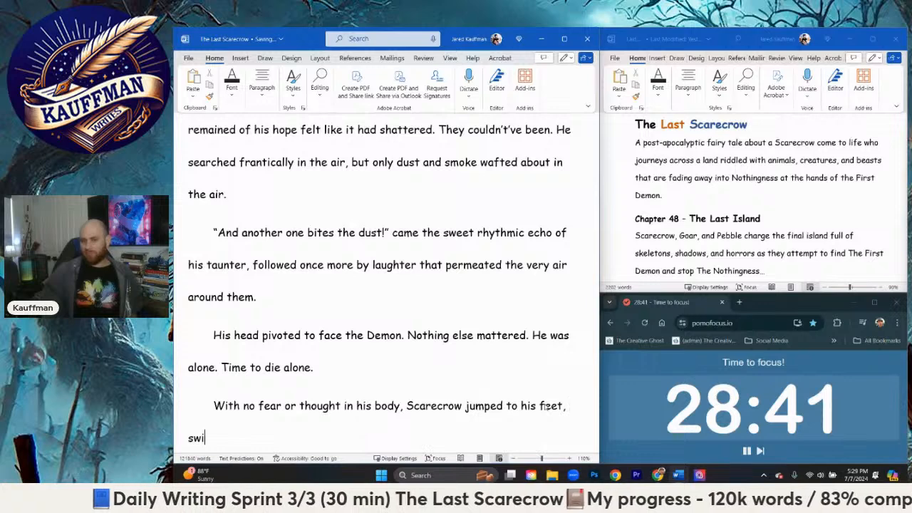
text(nging around and)
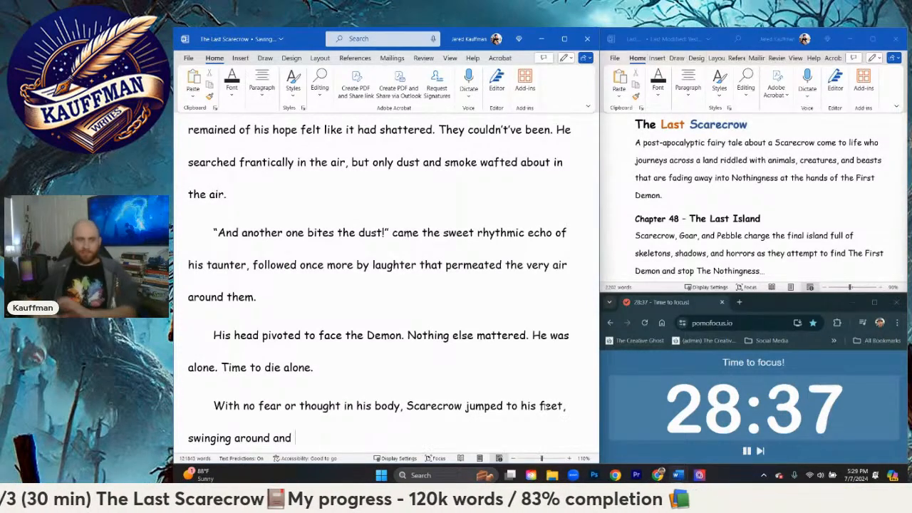
text( pu)
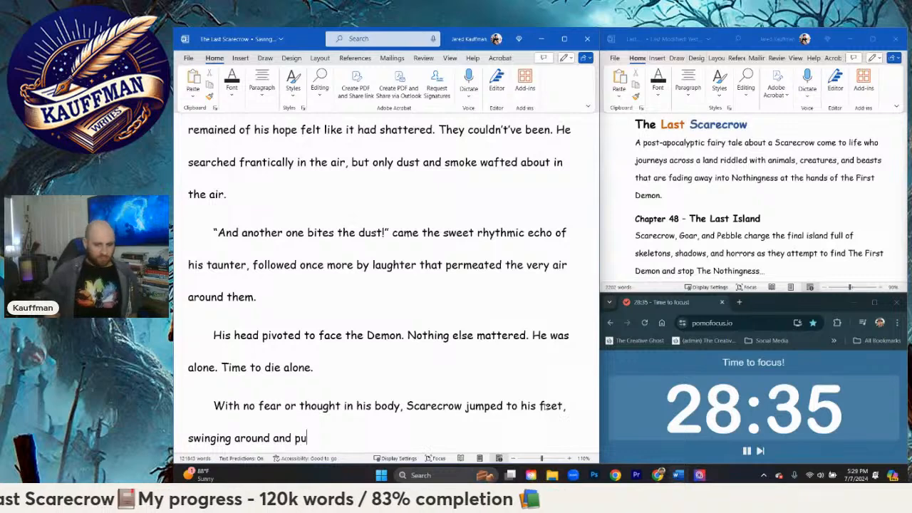
text(lling his )
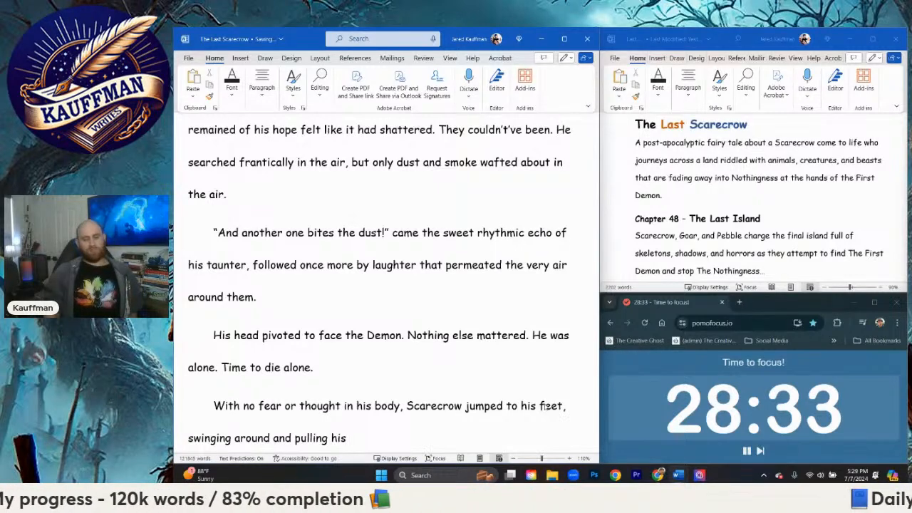
text(ar)
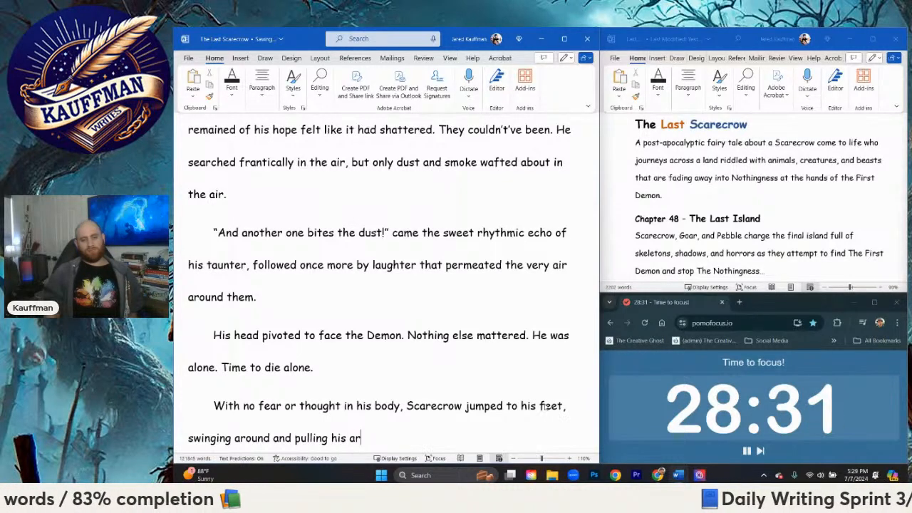
text(m back)
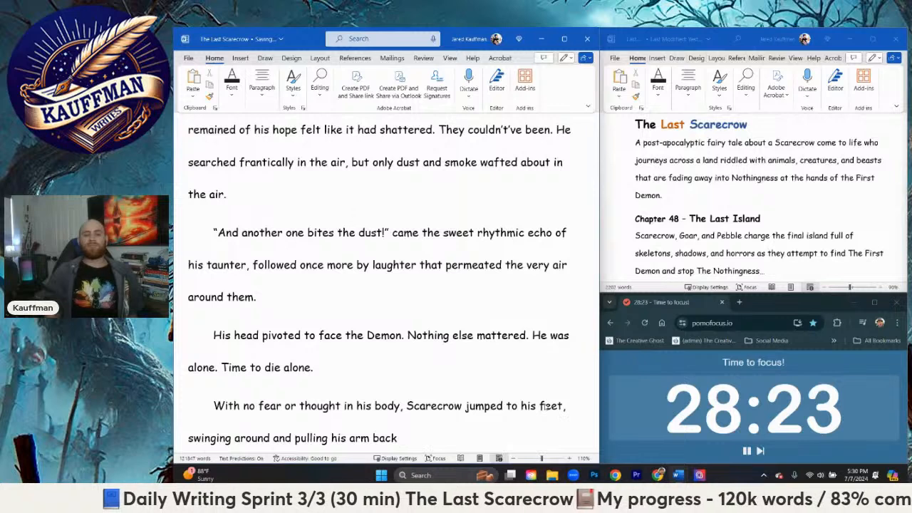
Step: End the sentence with ", screaming with everything he had."
text(, screaming )
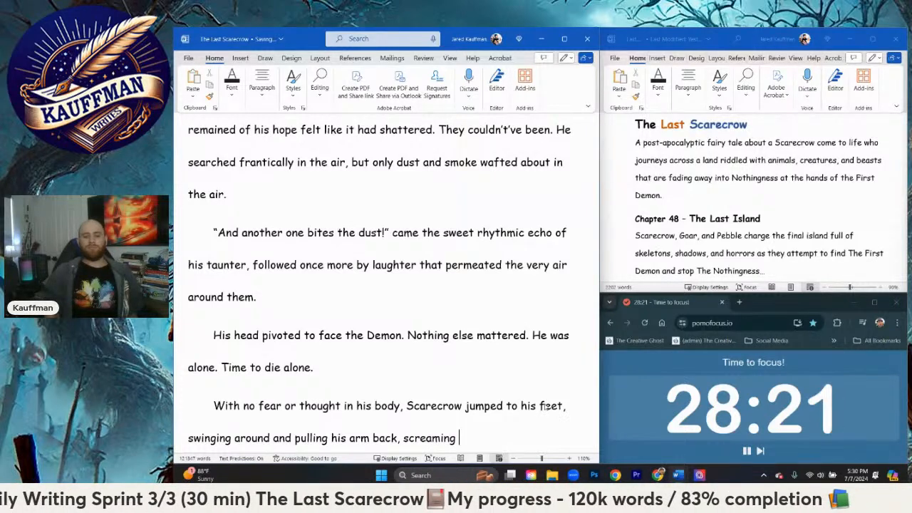
text(with everything he had)
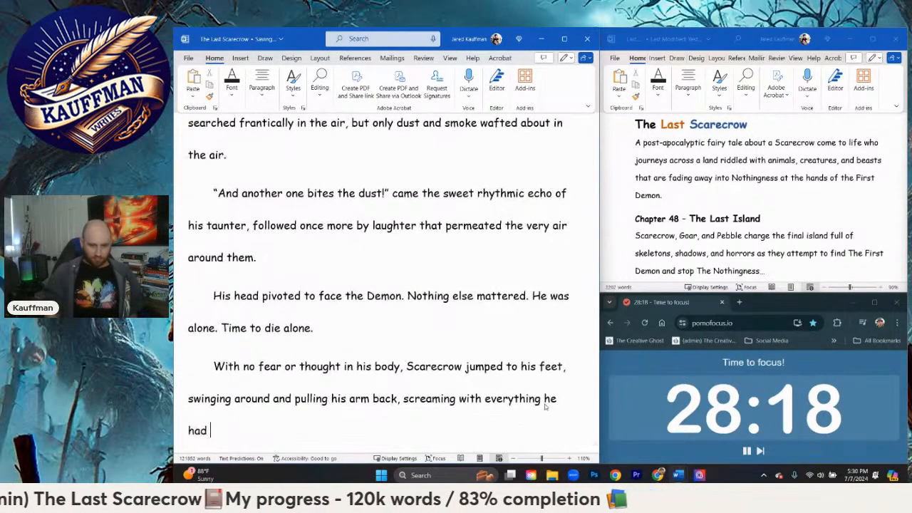
key(BackSpace)
text(.)
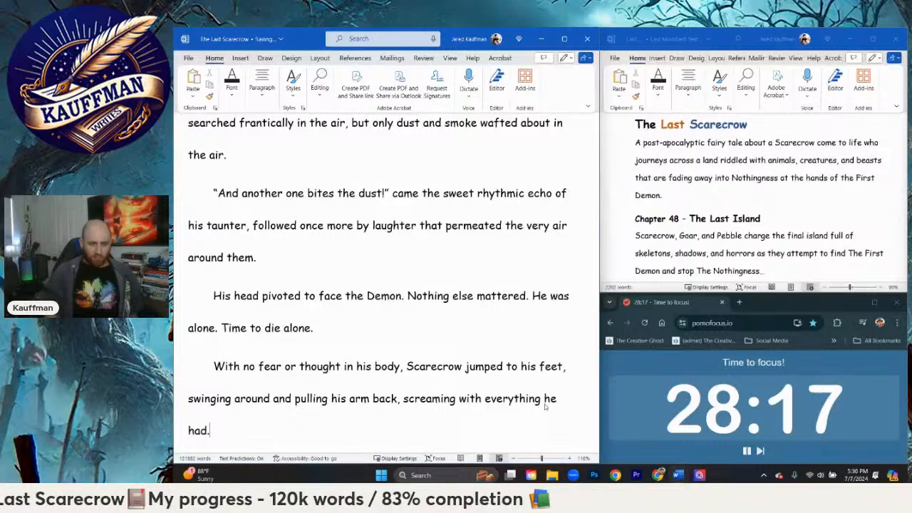
text( IN a s)
Step: Begin the next sentence of the paragraph with "In a single moment of fury,"
key(BackSpace)
key(BackSpace)
key(BackSpace)
key(BackSpace)
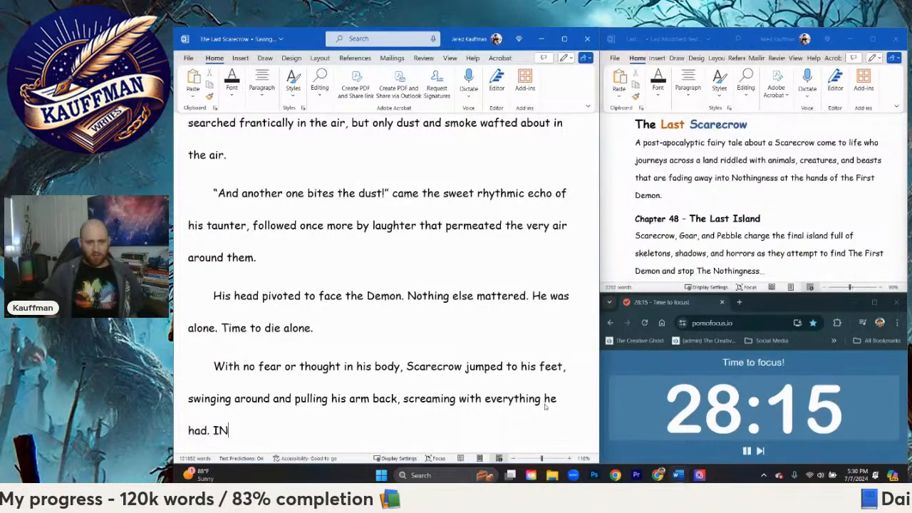
key(BackSpace)
text(In a s)
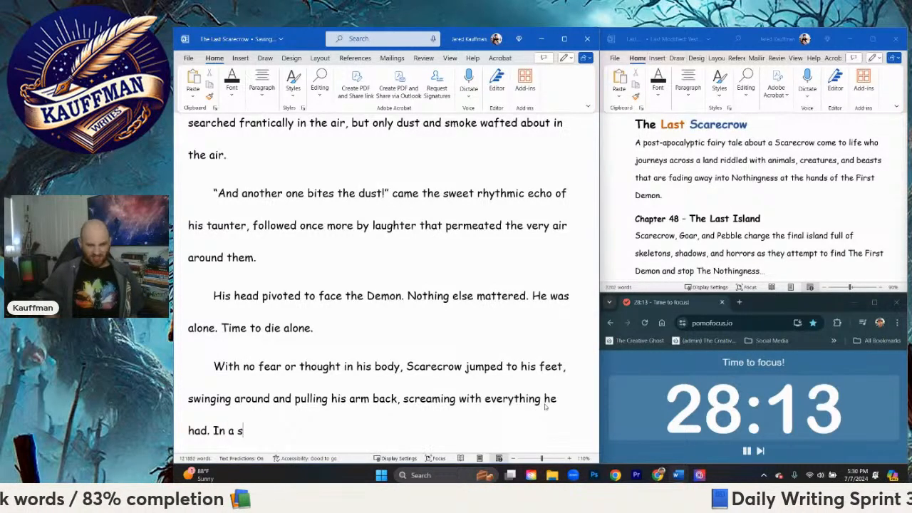
text(ingle moment of )
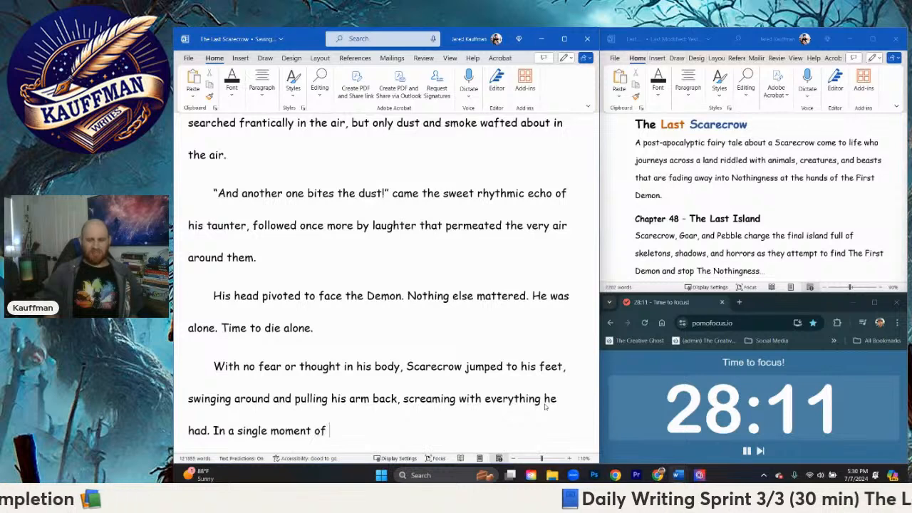
text(fure)
key(BackSpace)
text(y,)
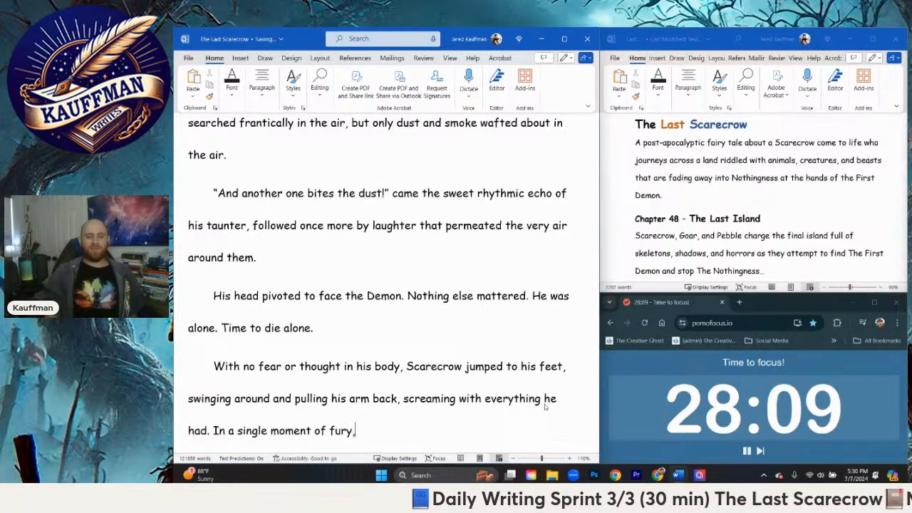
text( he let lo)
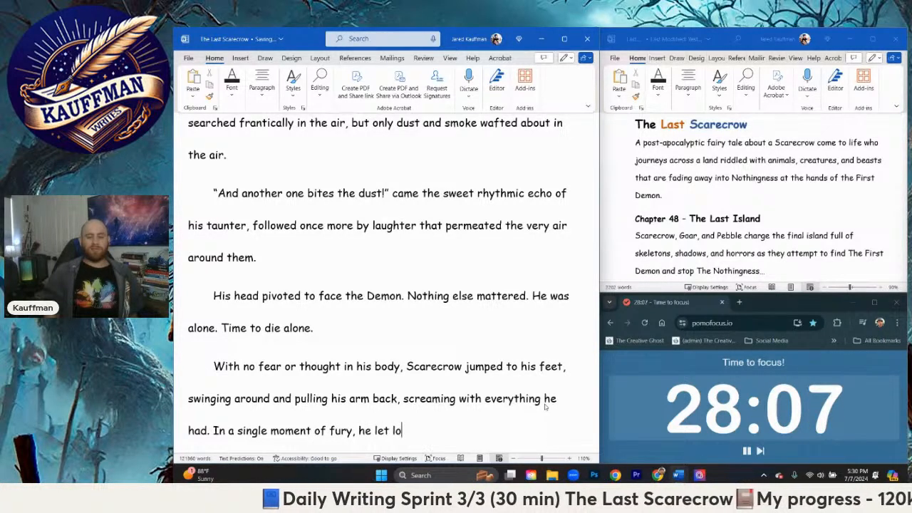
text(ose as )
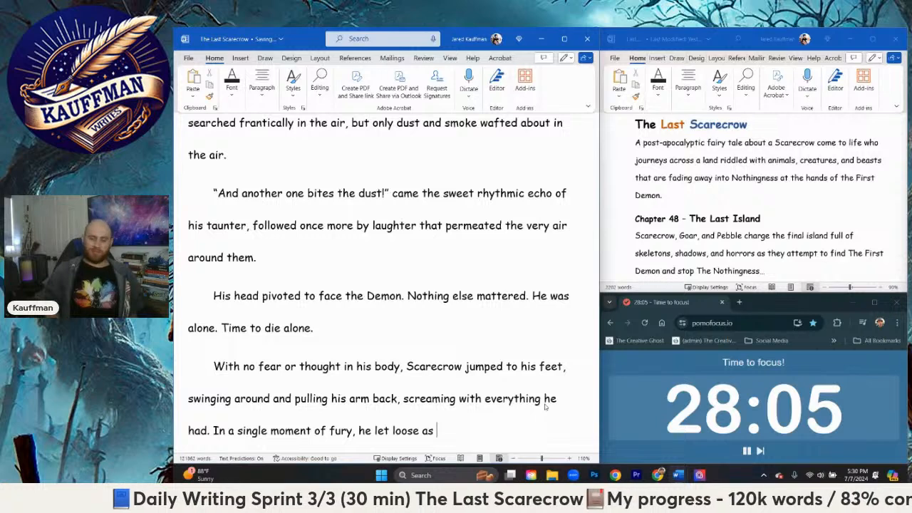
text(he punched, sending his)
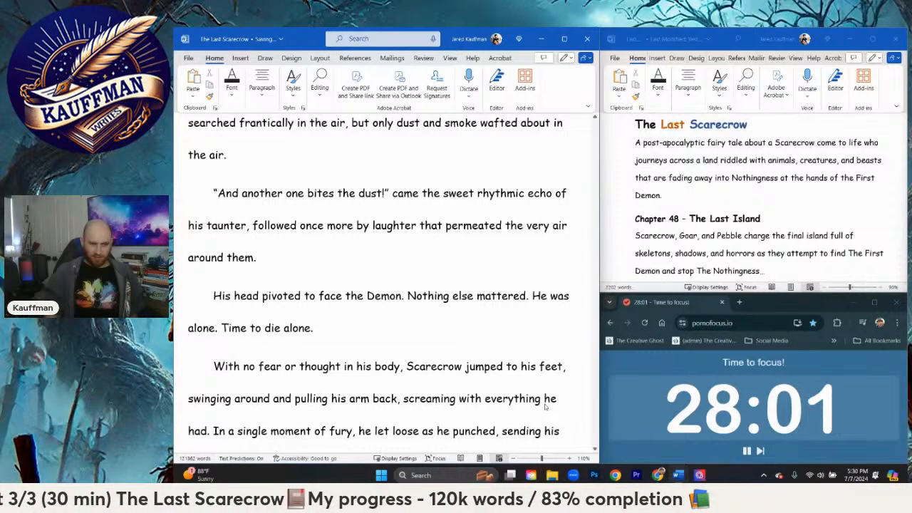
text( fist)
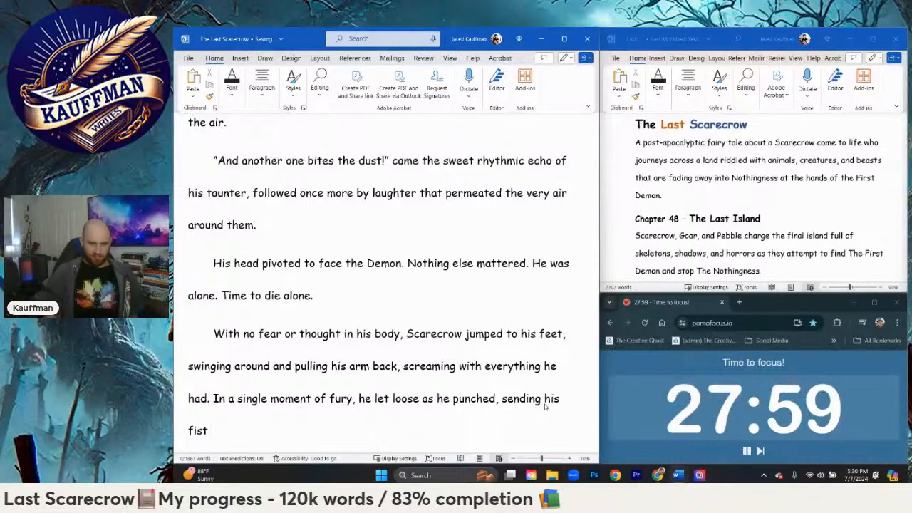
Step: Replace ", sending his fist" after "he punched" with "forward, his"
key(BackSpace)
key(BackSpace)
key(BackSpace)
key(BackSpace)
key(BackSpace)
key(BackSpace)
key(BackSpace)
key(BackSpace)
key(BackSpace)
key(BackSpace)
key(BackSpace)
key(BackSpace)
key(BackSpace)
key(BackSpace)
key(BackSpace)
key(BackSpace)
key(BackSpace)
key(BackSpace)
key(BackSpace)
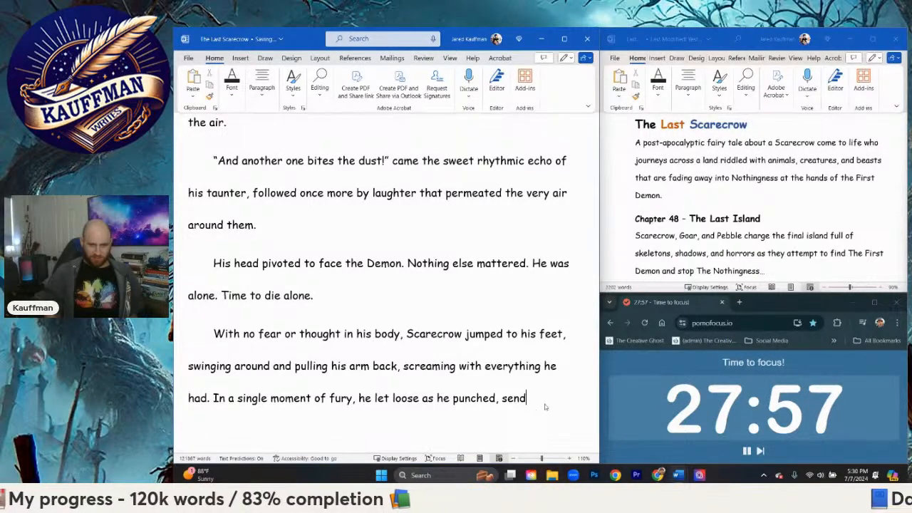
text(.)
key(BackSpace)
text(forwar)
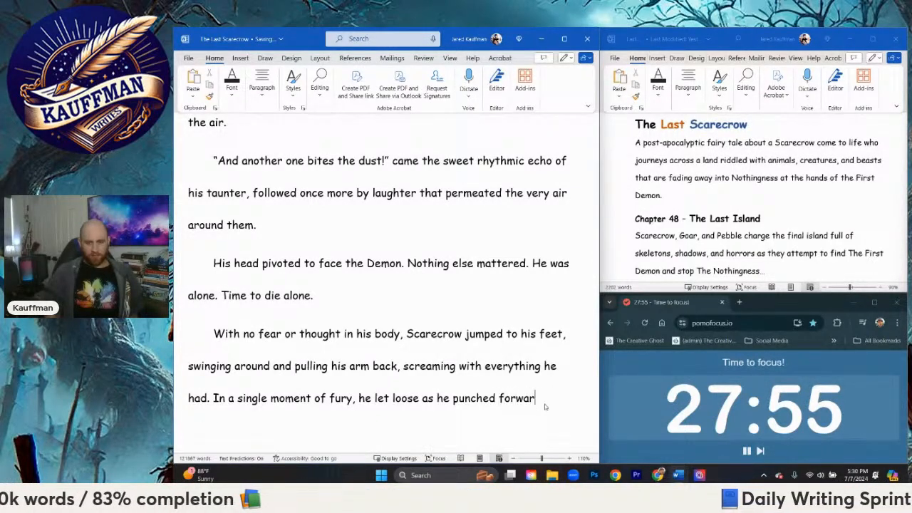
text(d, his fist di)
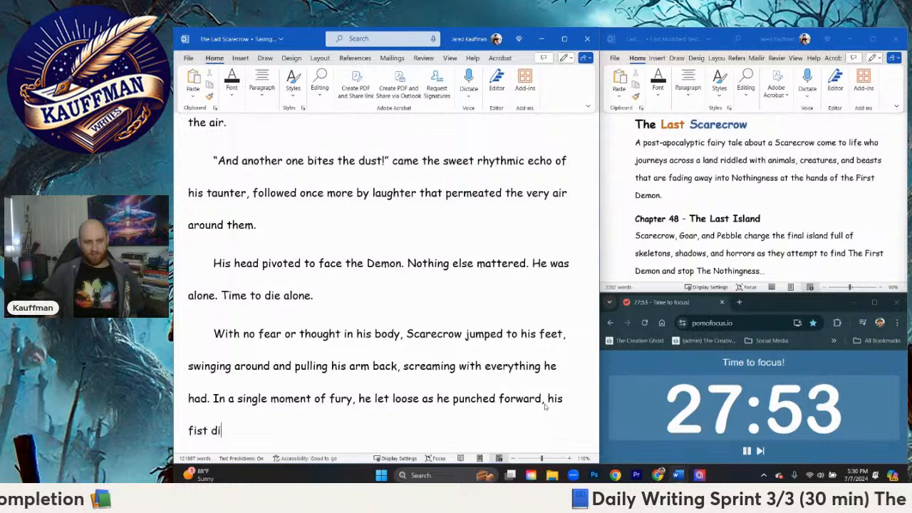
text(slodg)
Step: Continue the sentence with "fist dislodging from his body"
key(BackSpace)
text(dgi)
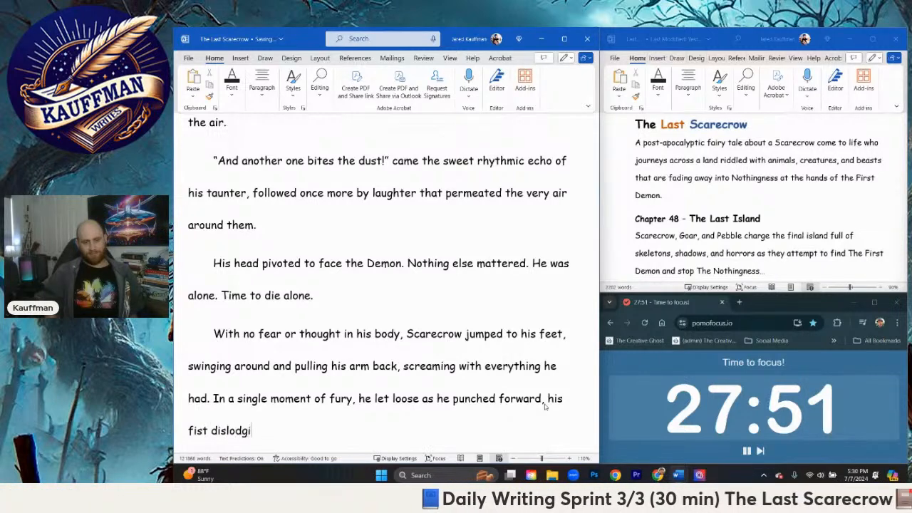
text(ng from his body)
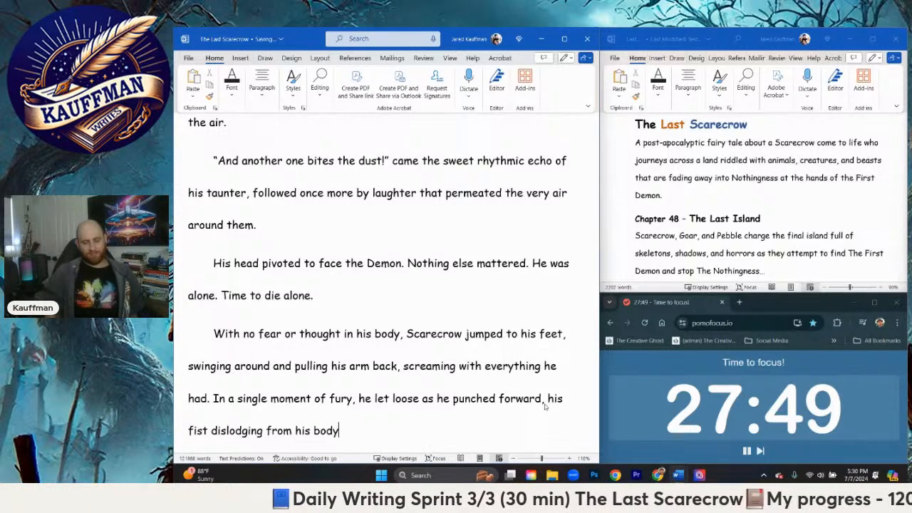
Step: Replace "from his body" after "dislodging" with "cleanly from his straw frame and flying"
key(BackSpace)
key(BackSpace)
key(BackSpace)
key(BackSpace)
key(BackSpace)
key(BackSpace)
key(BackSpace)
key(BackSpace)
key(BackSpace)
key(BackSpace)
key(BackSpace)
text(c)
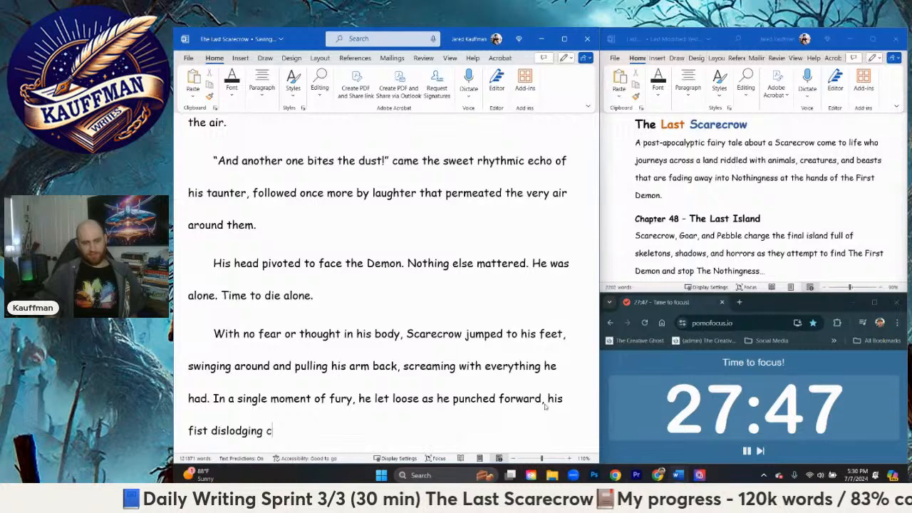
text(leanly from h)
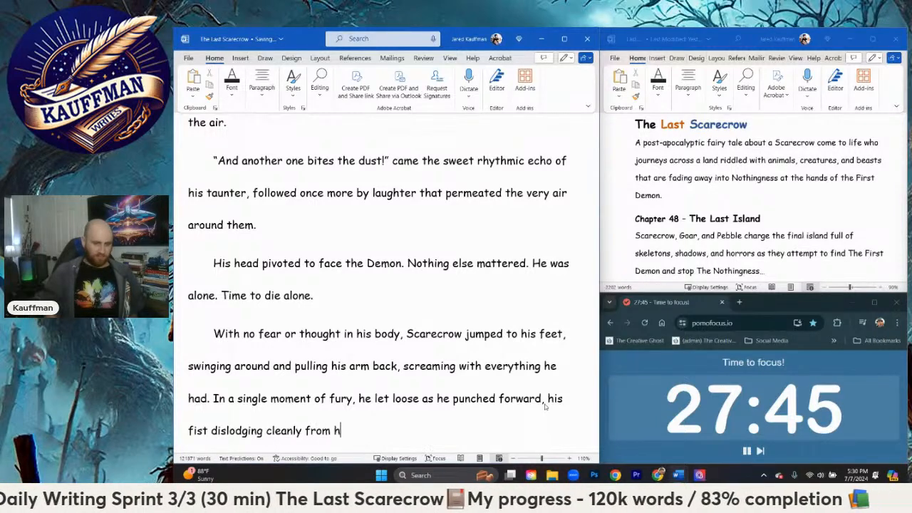
text(is bod)
key(BackSpace)
key(BackSpace)
key(BackSpace)
text(stra)
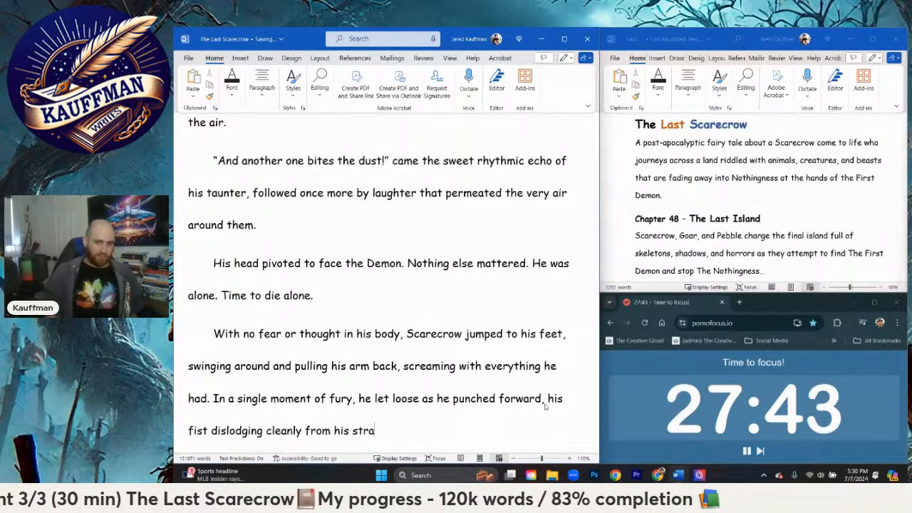
text(w frame and flyin)
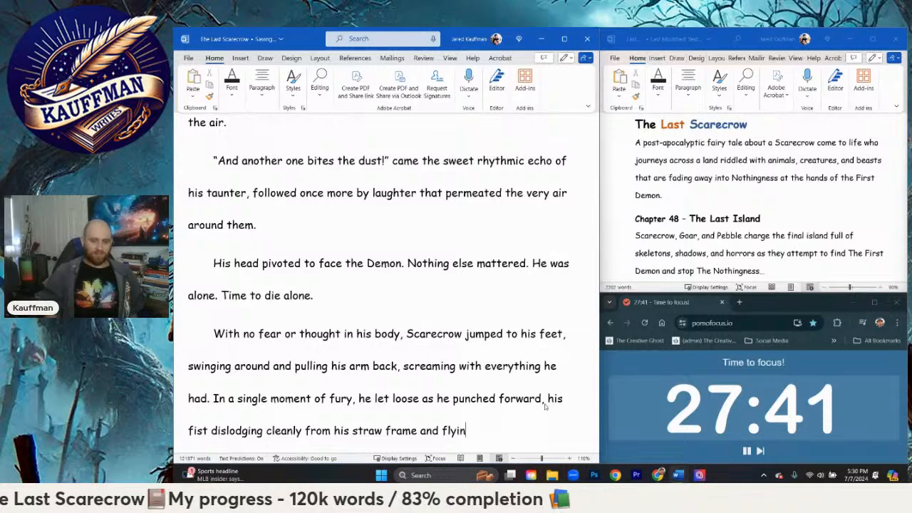
text(g to)
Step: Continue the sentence with "straight towards the First Demon"
key(BackSpace)
key(BackSpace)
text(straight st)
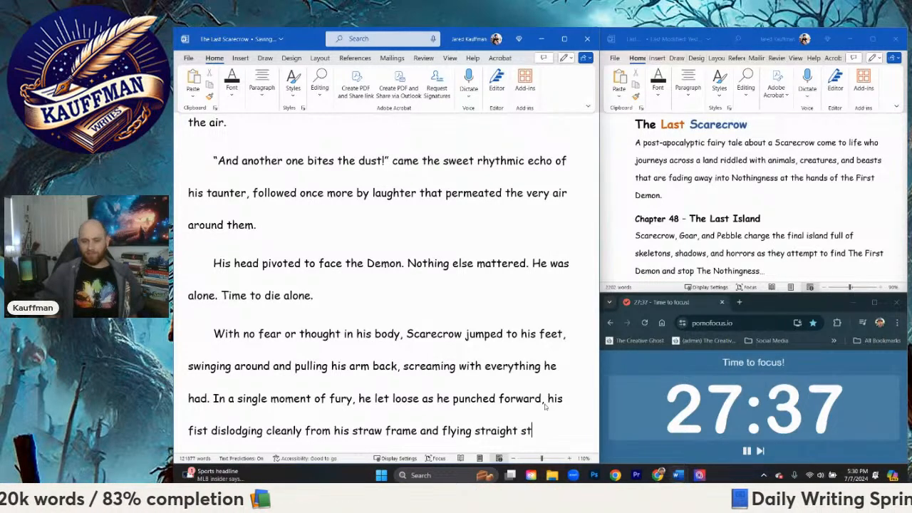
key(BackSpace)
key(BackSpace)
text(towards)
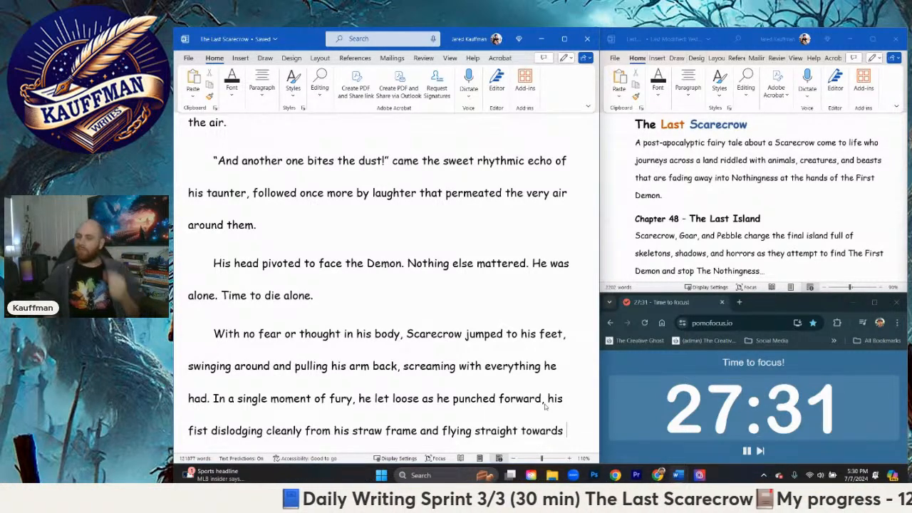
text(the First De)
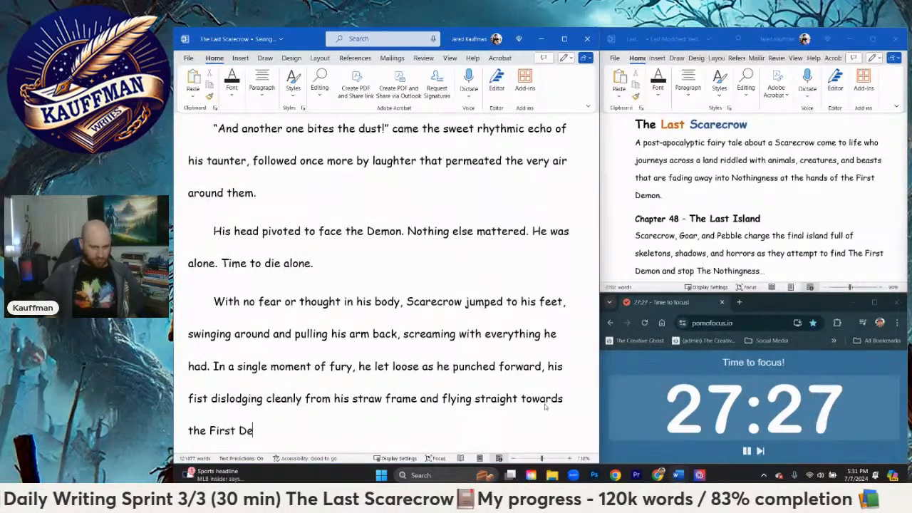
text(mon)
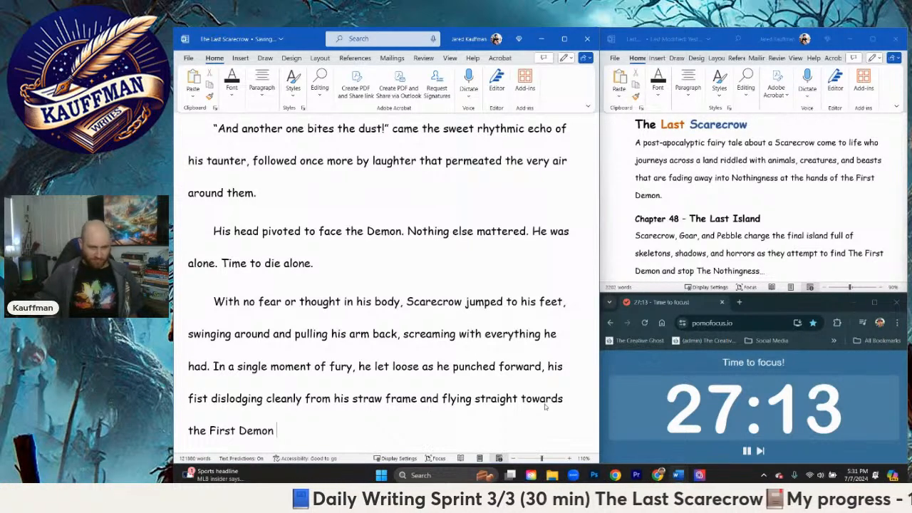
Step: End the sentence with ", aiming straight for it's hooded face." and start a new paragraph
text(, a)
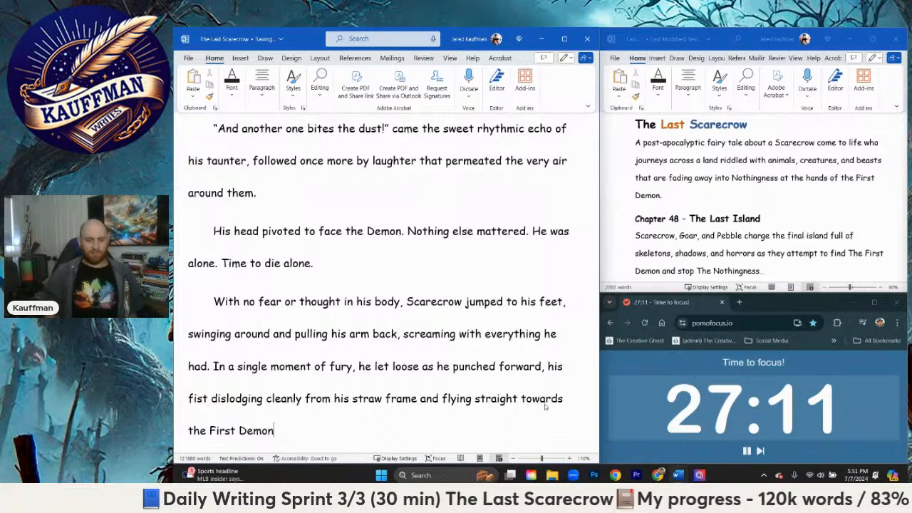
text(iming s)
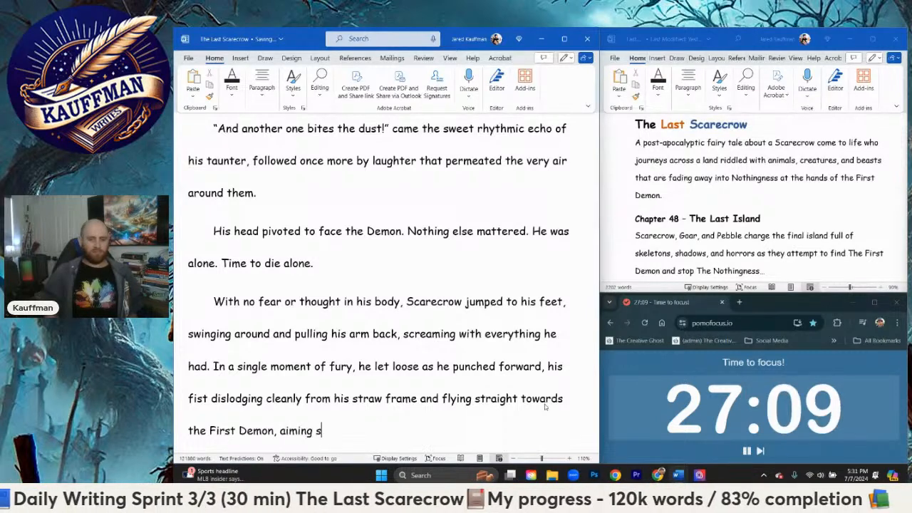
text(traight for it)
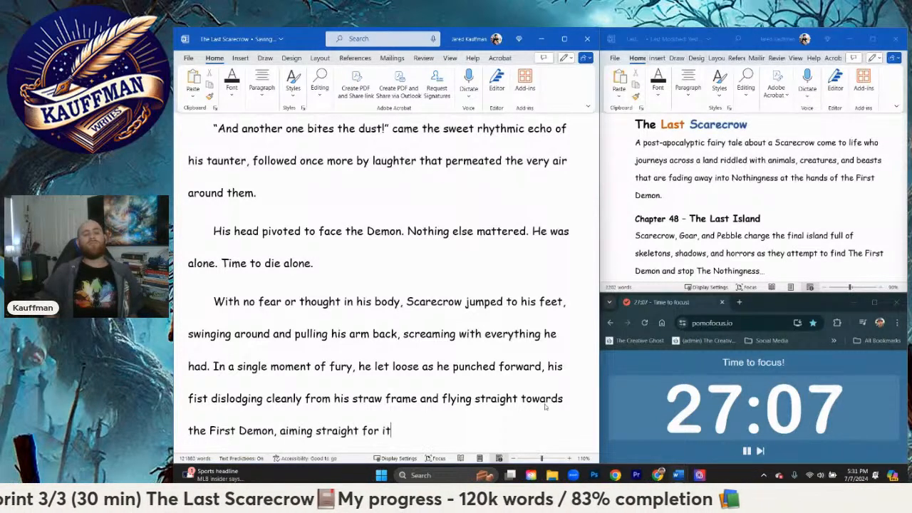
text('s hooded face.)
key(Return)
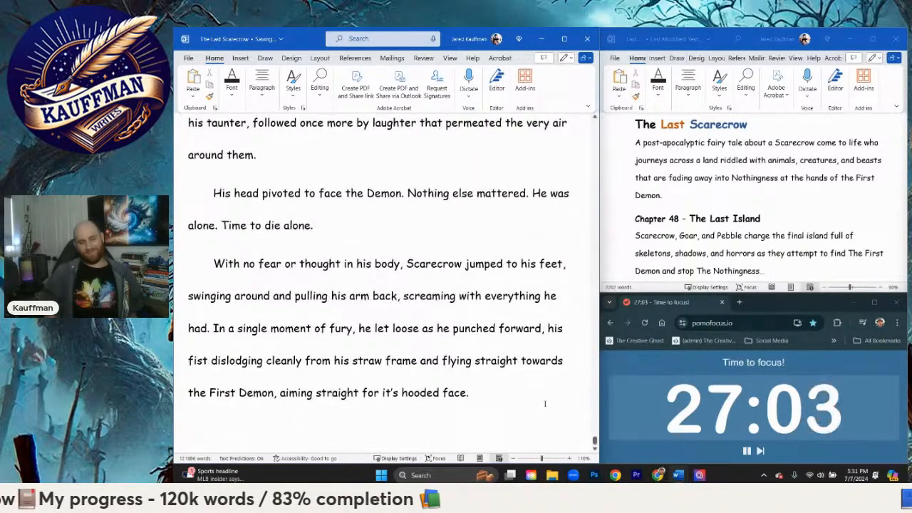
Step: Begin the new paragraph with "The figure stood there, waiting calmly"
text(The figure)
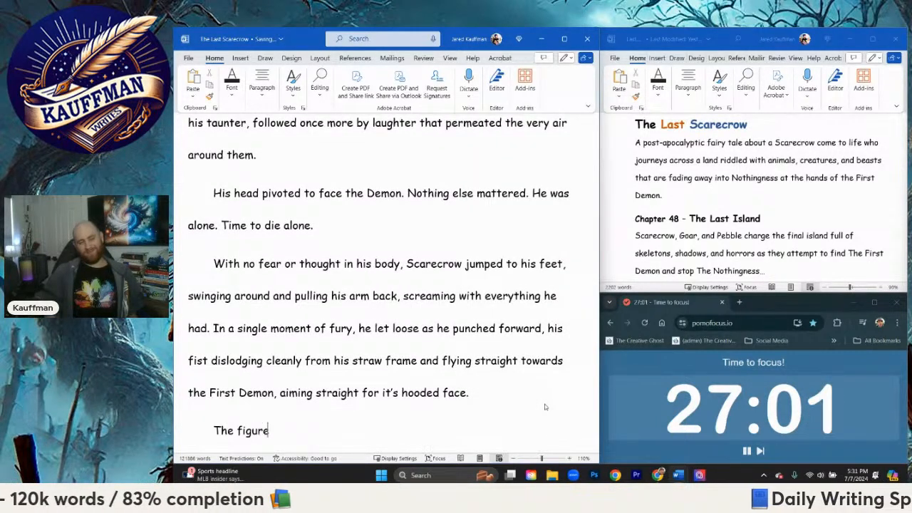
text( stood there)
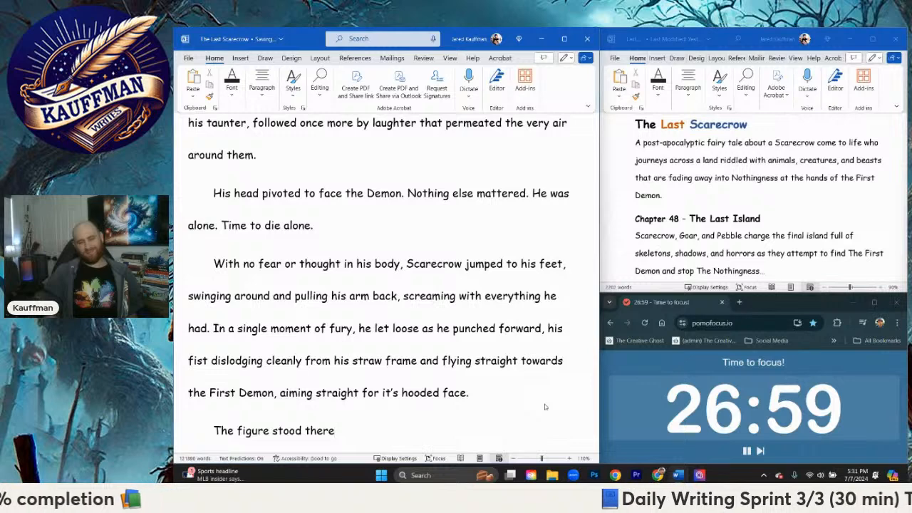
text(, waiti)
key(BackSpace)
key(BackSpace)
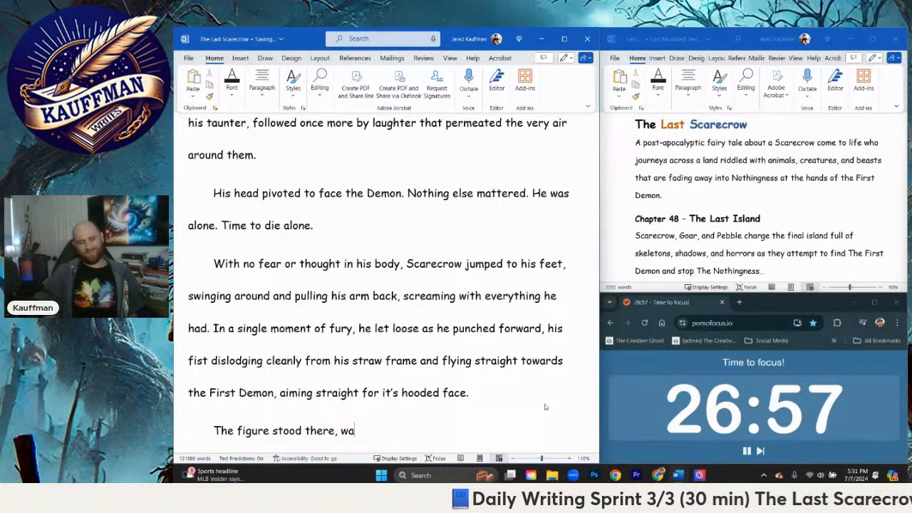
text(iting watchin)
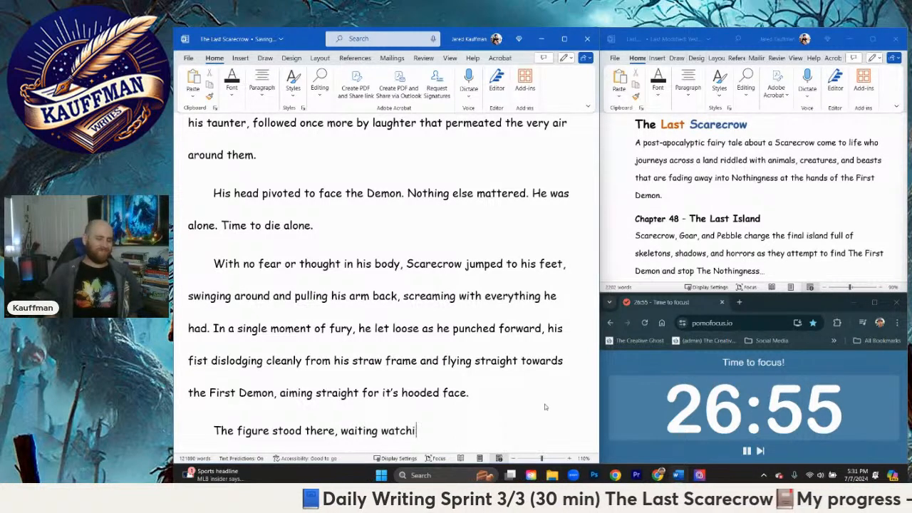
key(BackSpace)
key(BackSpace)
key(BackSpace)
key(BackSpace)
key(BackSpace)
key(BackSpace)
key(BackSpace)
text(calmly)
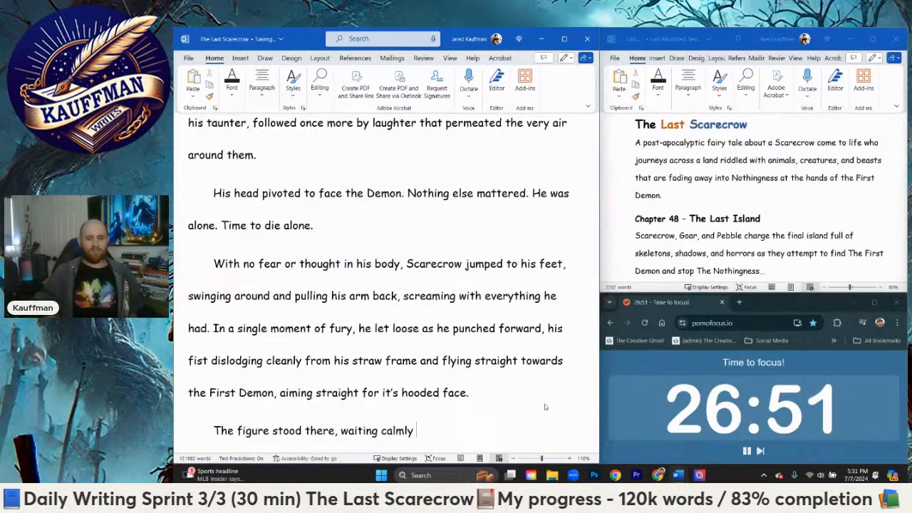
text( as it's h)
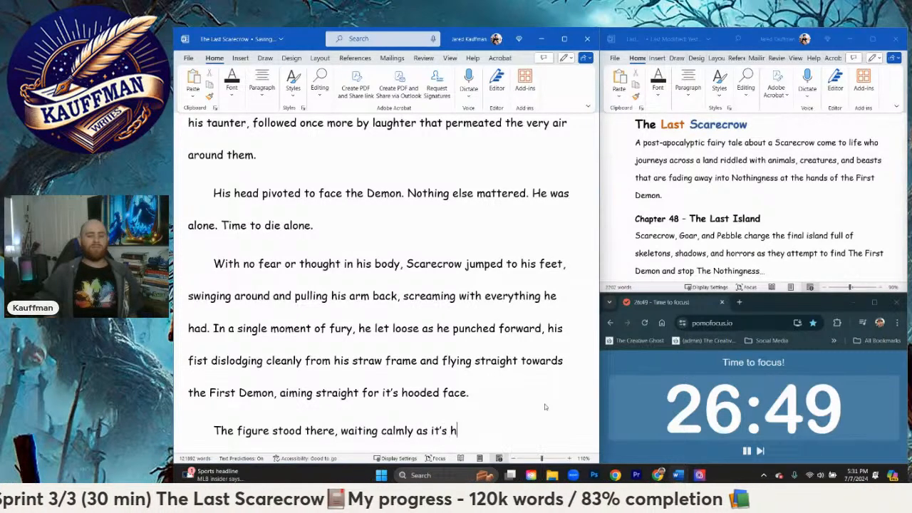
text(ood gro)
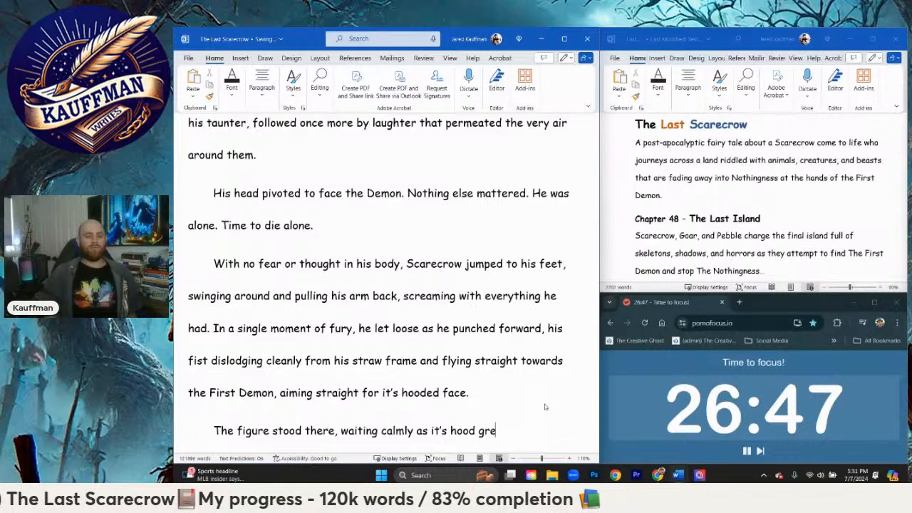
text(w larger and th)
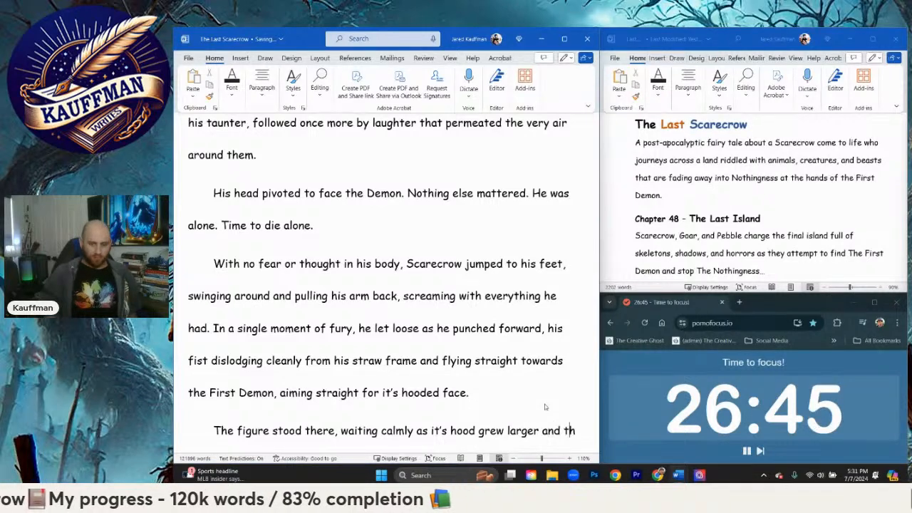
text(e firs)
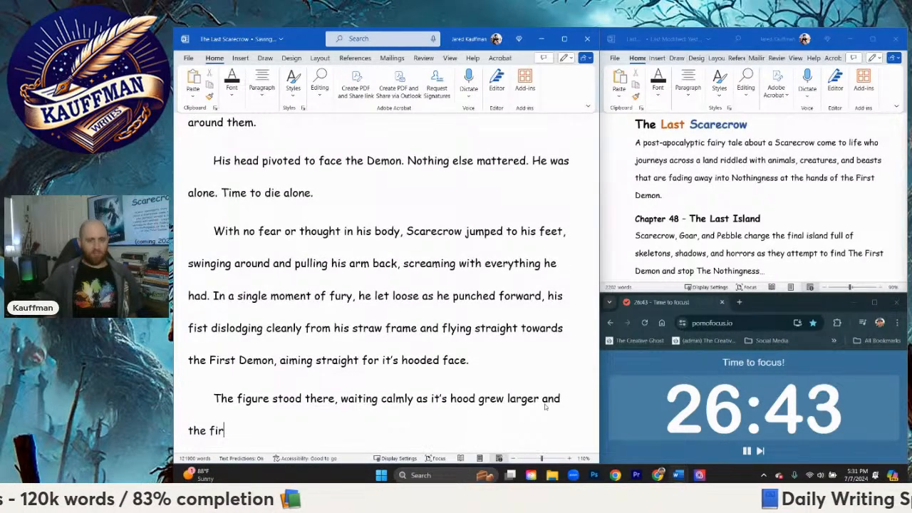
key(BackSpace)
key(BackSpace)
key(BackSpace)
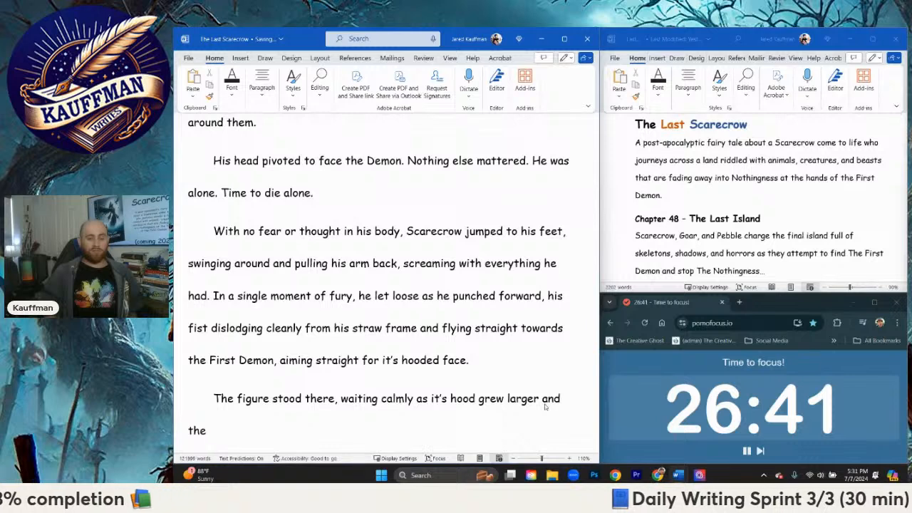
text(the )
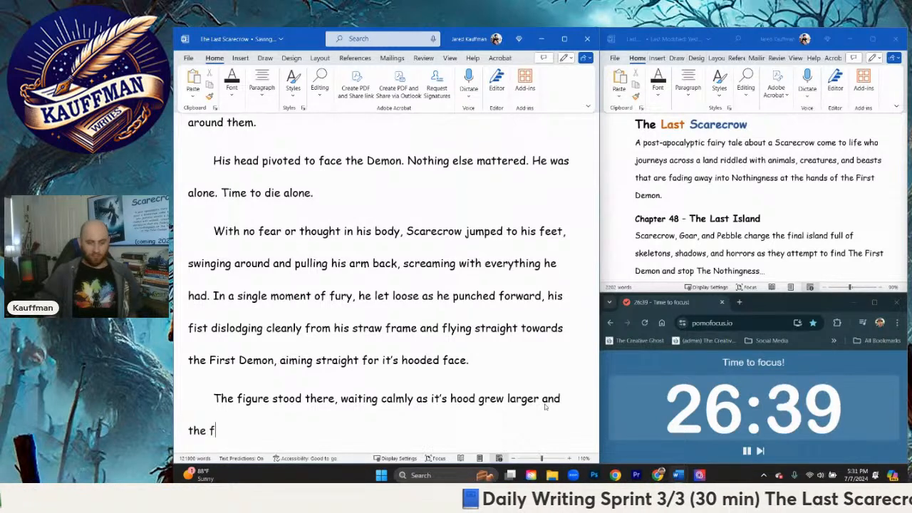
text(first)
key(BackSpace)
key(BackSpace)
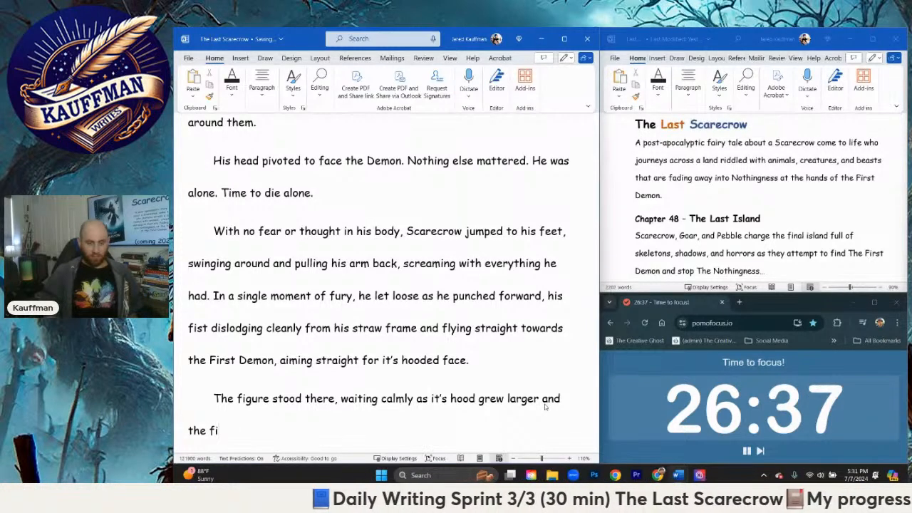
key(BackSpace)
key(BackSpace)
text(Scare)
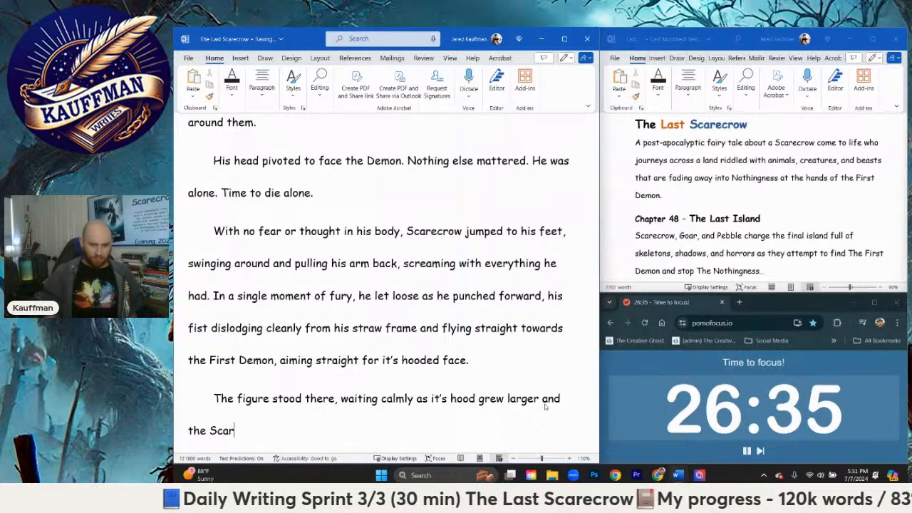
key(BackSpace)
key(BackSpace)
key(BackSpace)
key(BackSpace)
key(BackSpace)
key(BackSpace)
key(BackSpace)
key(BackSpace)
Step: Continue the sentence after "larger and" with "Scarecrow's fist flew straight into its mouth"
text(Scarecrow's fist )
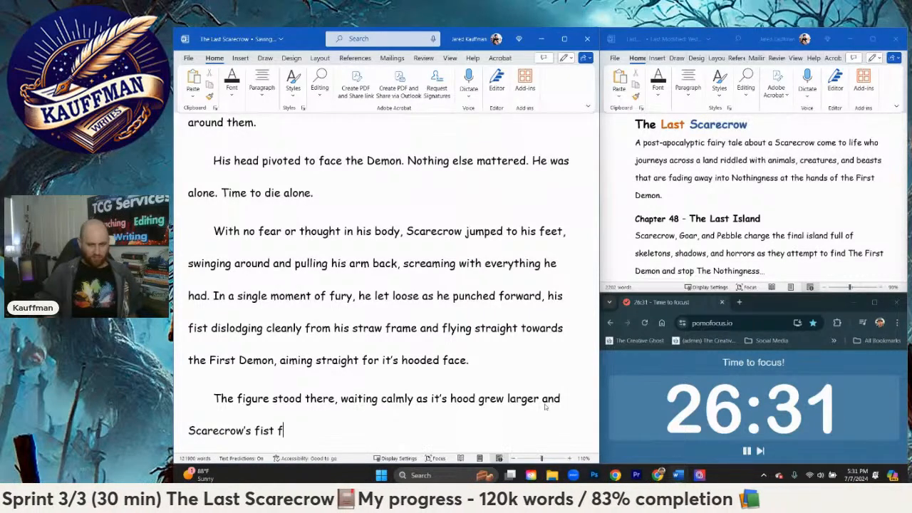
text(flew straight)
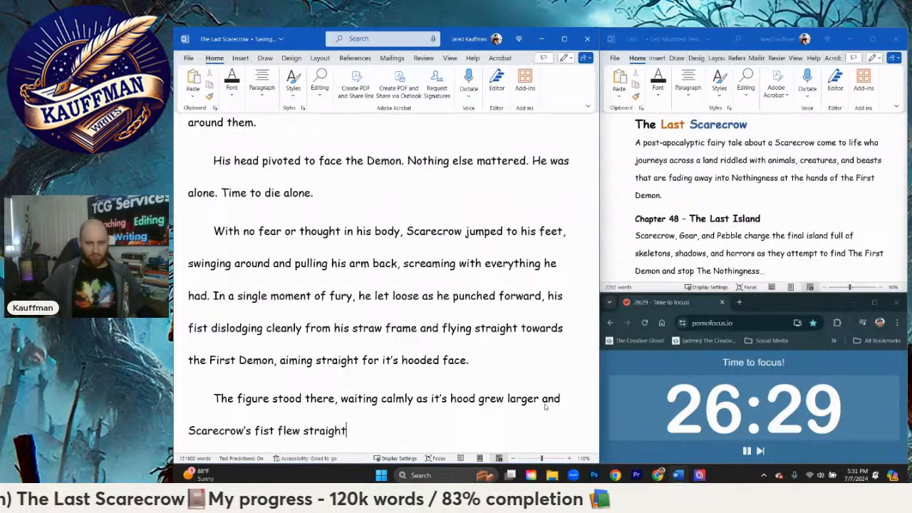
text( into its mouth)
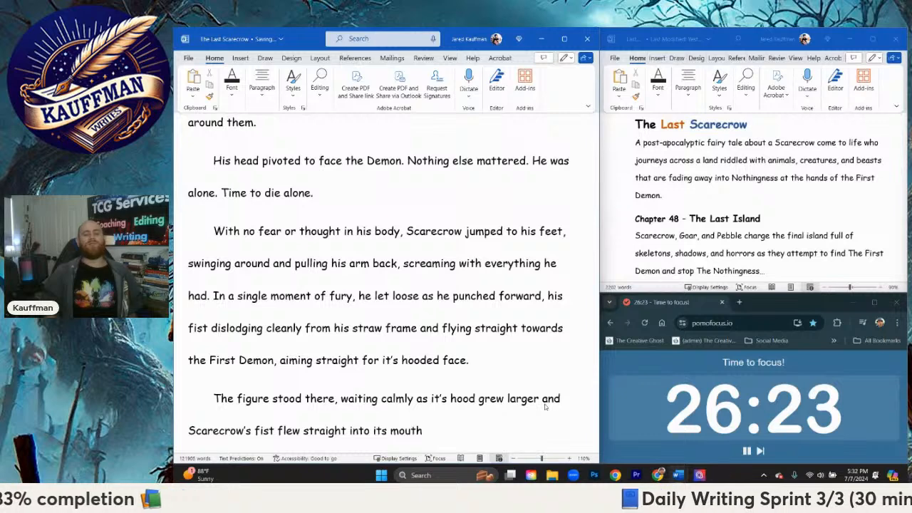
text(, being cho)
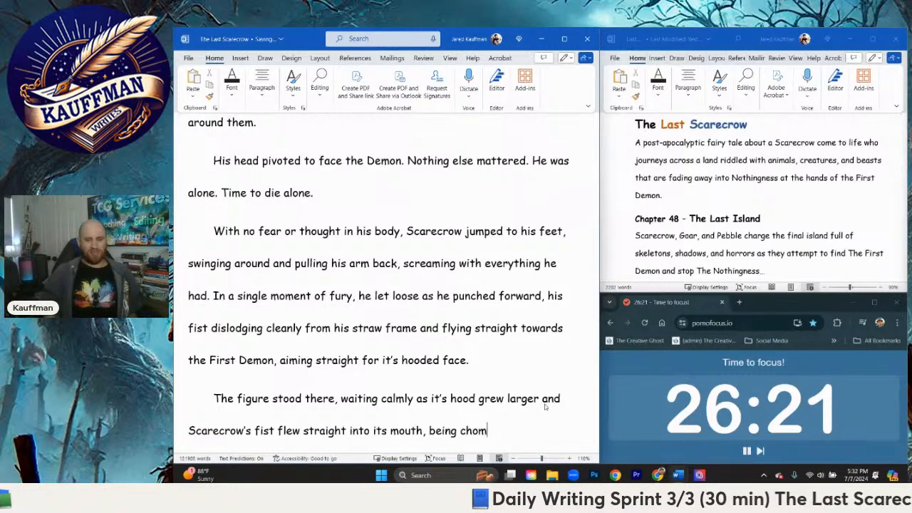
text(m)
Step: Continue the sentence after "into its mouth" with ", being chomped down and swallowed"
key(BackSpace)
key(BackSpace)
text(omp)
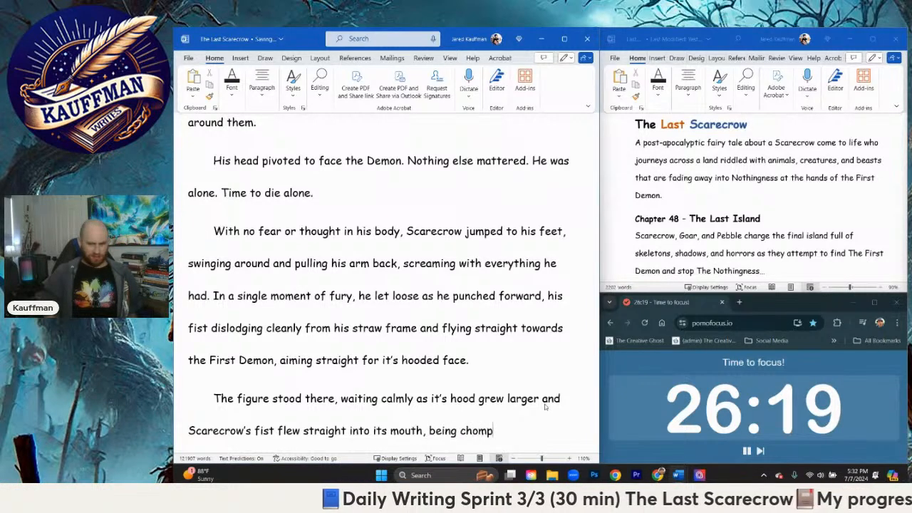
text(ed down and swal)
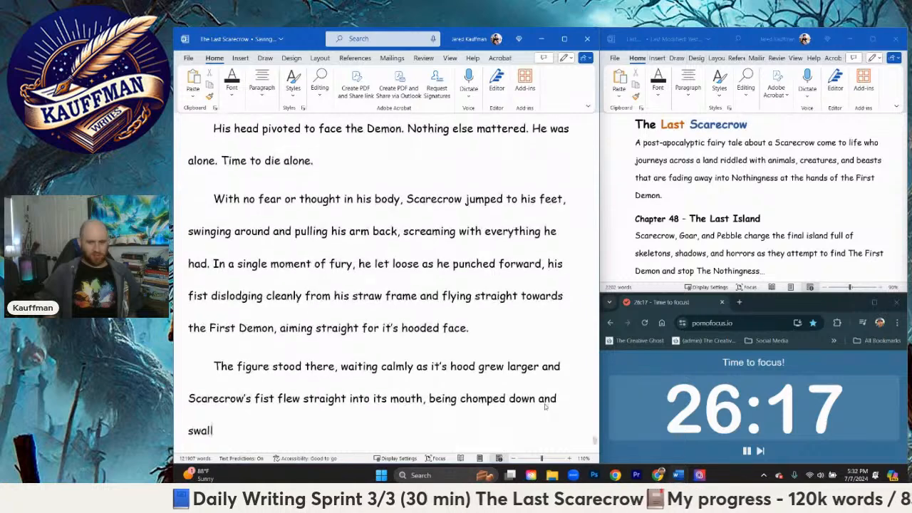
text(lowed )
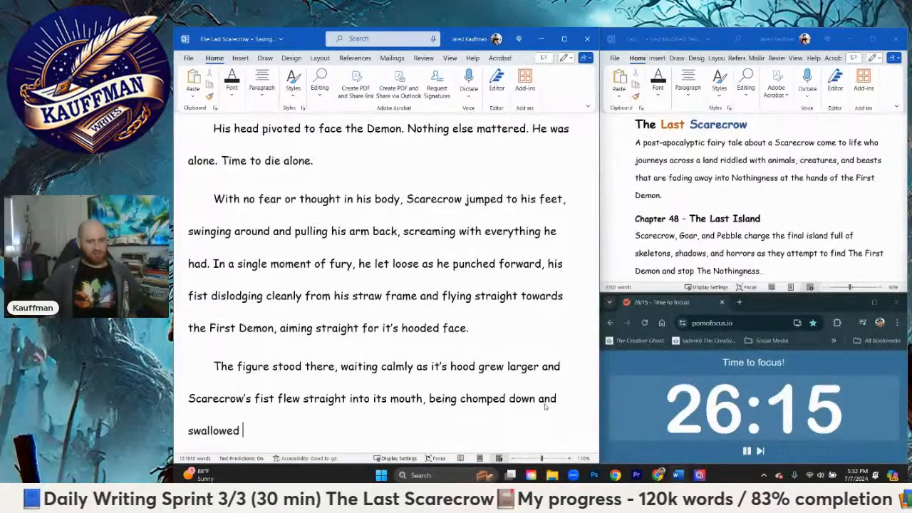
text(profusely with a)
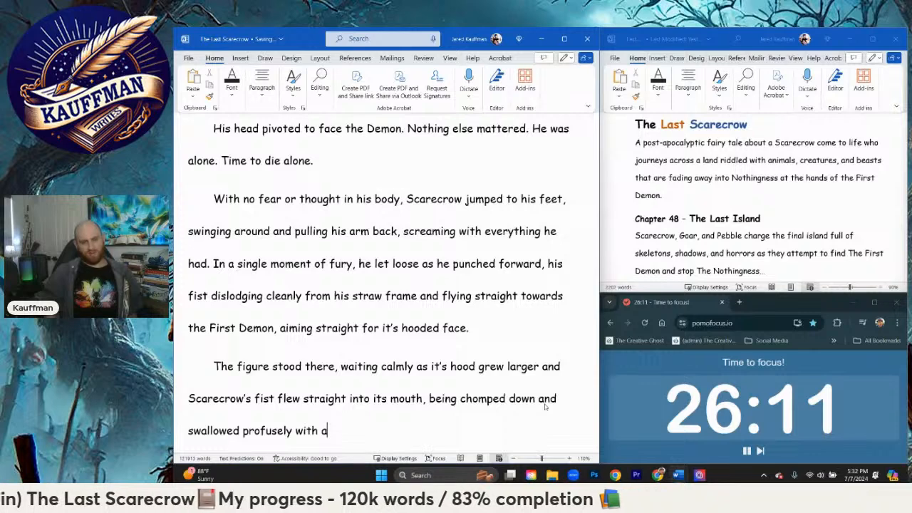
Step: Extend the sentence after "swallowed" with "profusely with sharp teeth"
key(BackSpace)
key(BackSpace)
text(sharp teet)
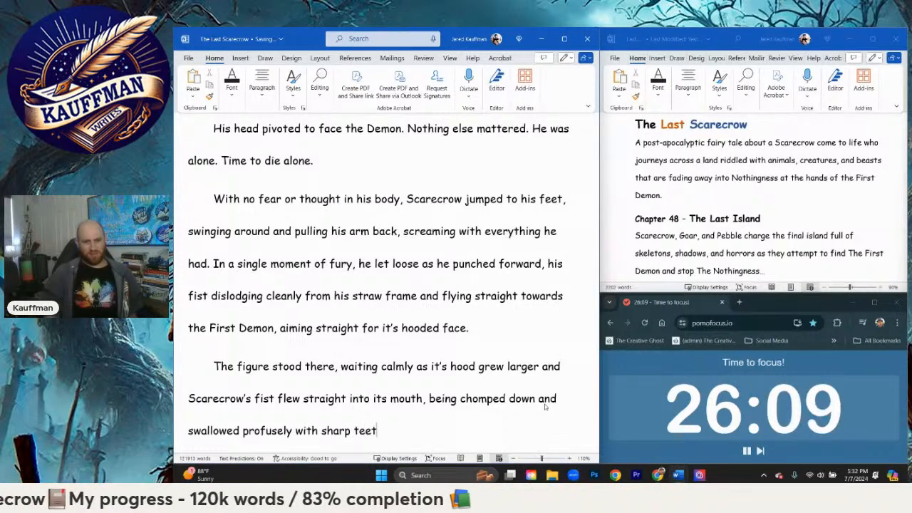
text(h. Scarectrow)
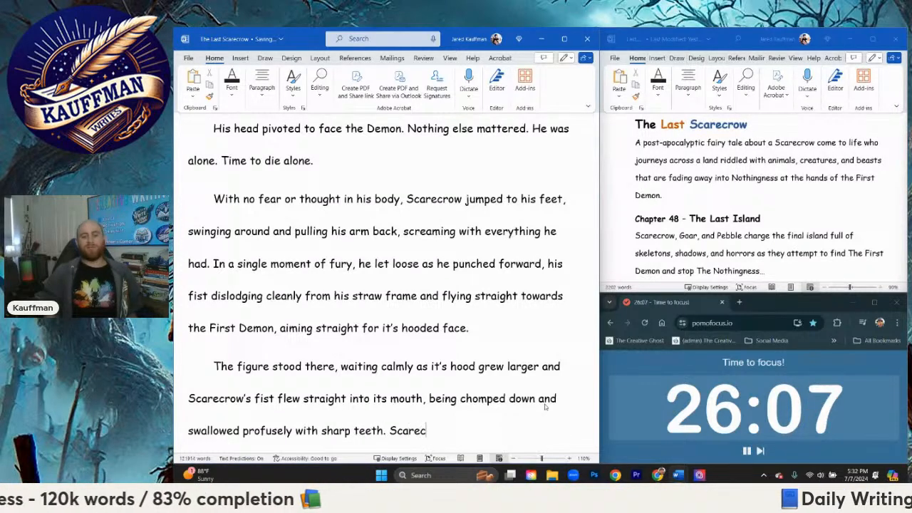
Step: End the sentence after "teeth" and begin the following one with "Scarecrow screamed in a painful rage as he"
key(BackSpace)
key(BackSpace)
key(BackSpace)
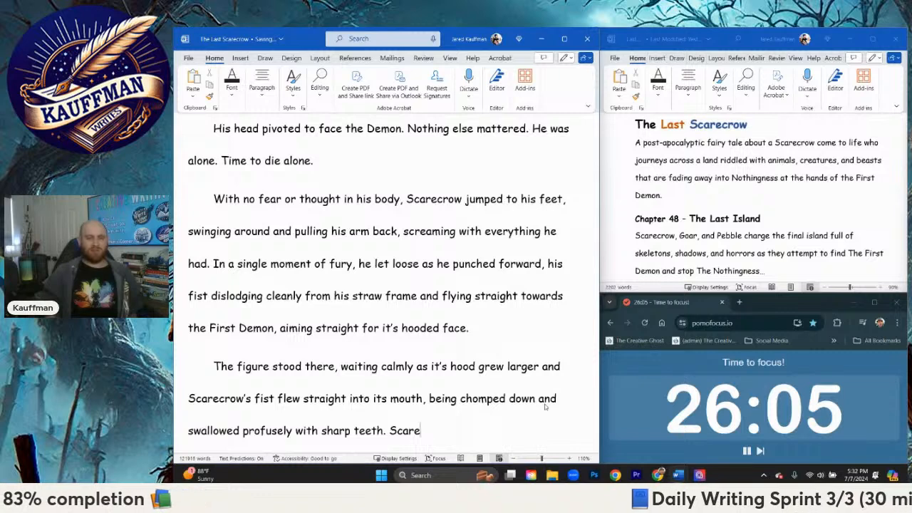
text(crow screamed)
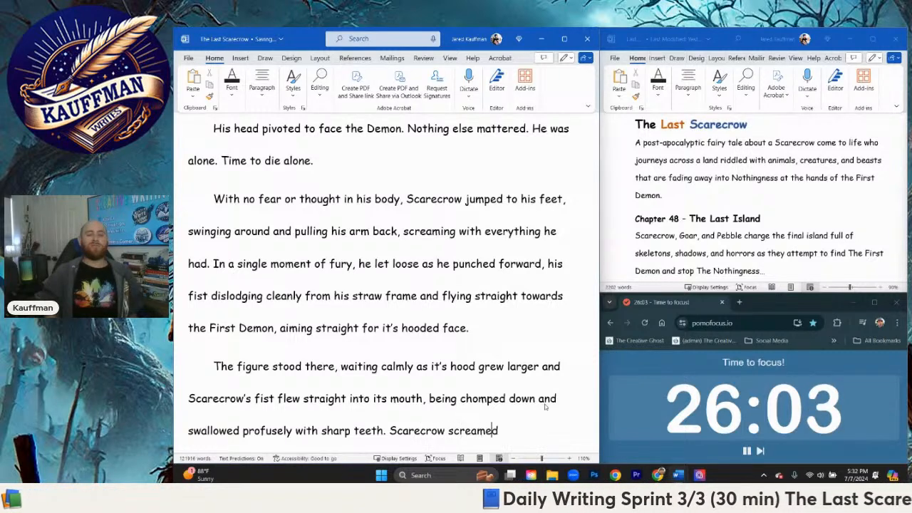
text( in rage)
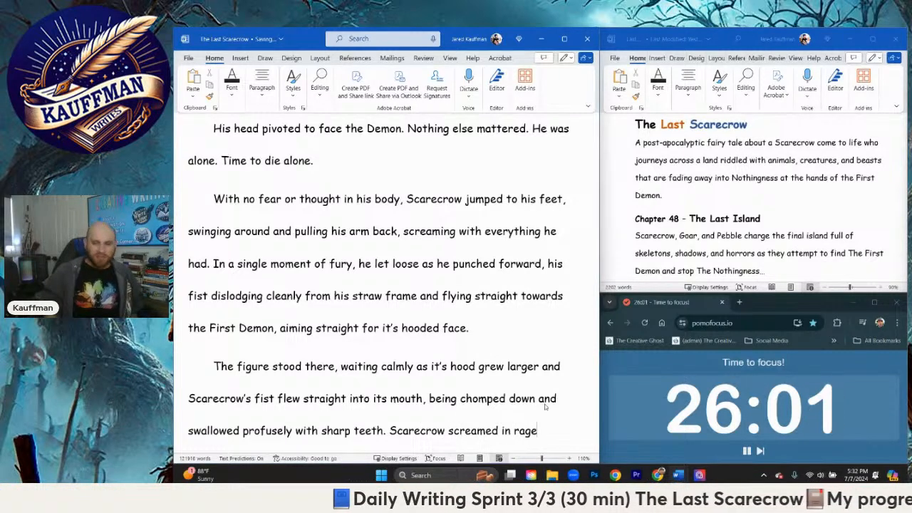
key(BackSpace)
key(BackSpace)
key(BackSpace)
key(BackSpace)
text(a pai)
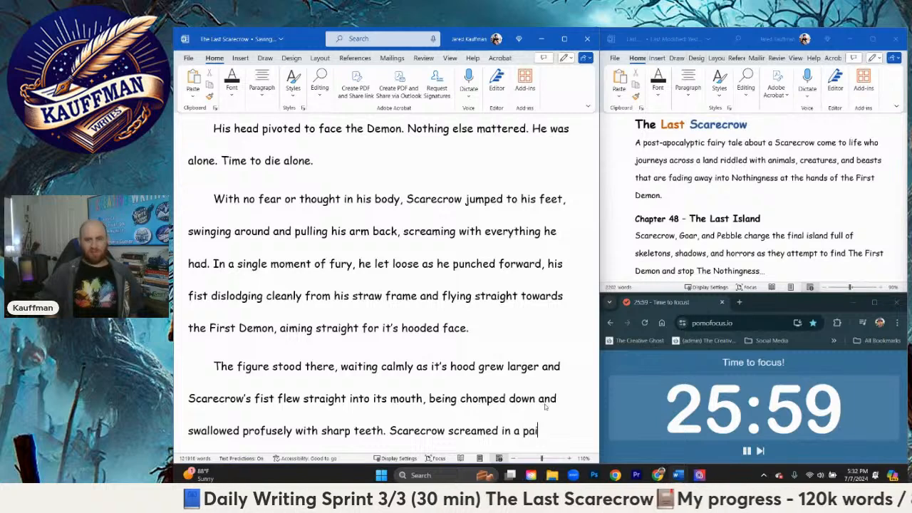
text(nful rage as he)
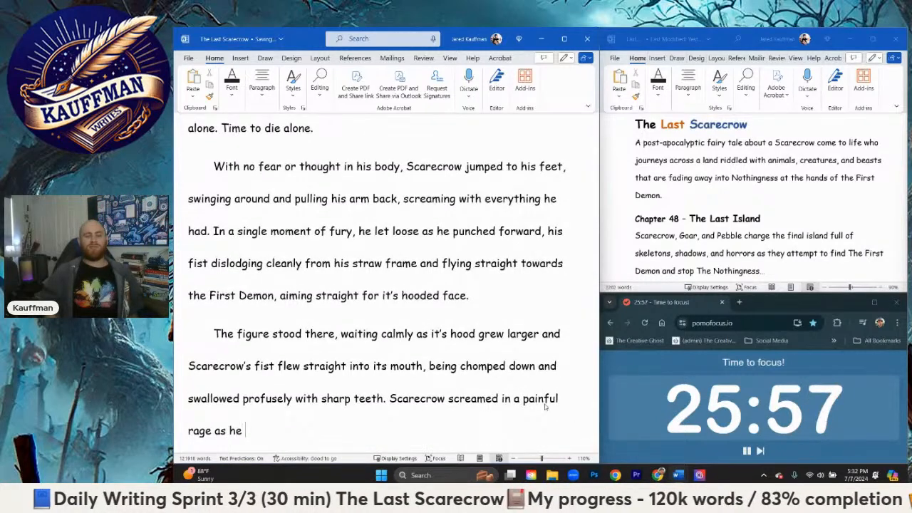
text( fe)
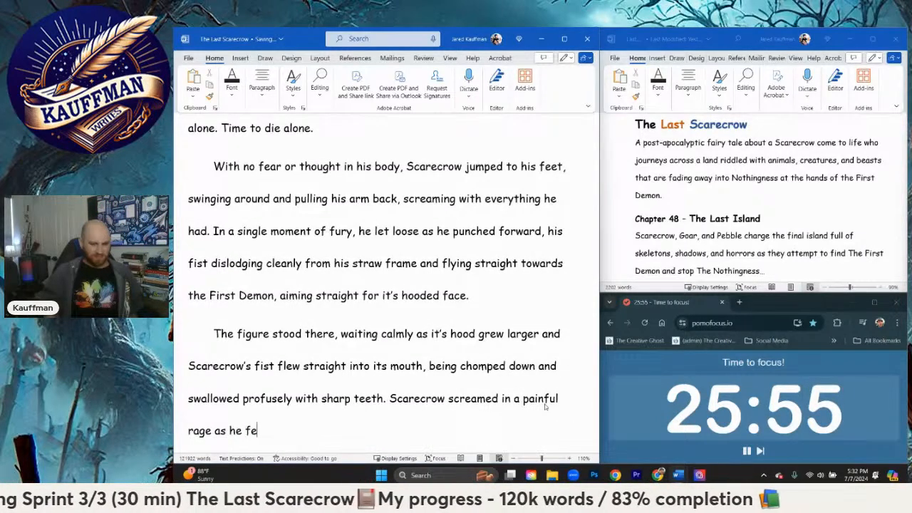
text(lt his)
Step: Continue the sentence after "as he" with "felt every inch of his straw arm"
key(BackSpace)
key(BackSpace)
key(BackSpace)
text(every inche)
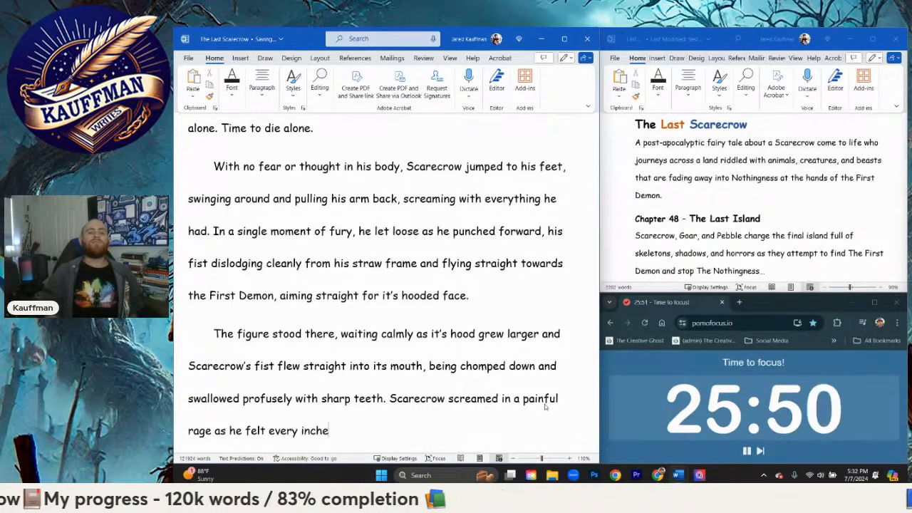
key(BackSpace)
text(of his stra)
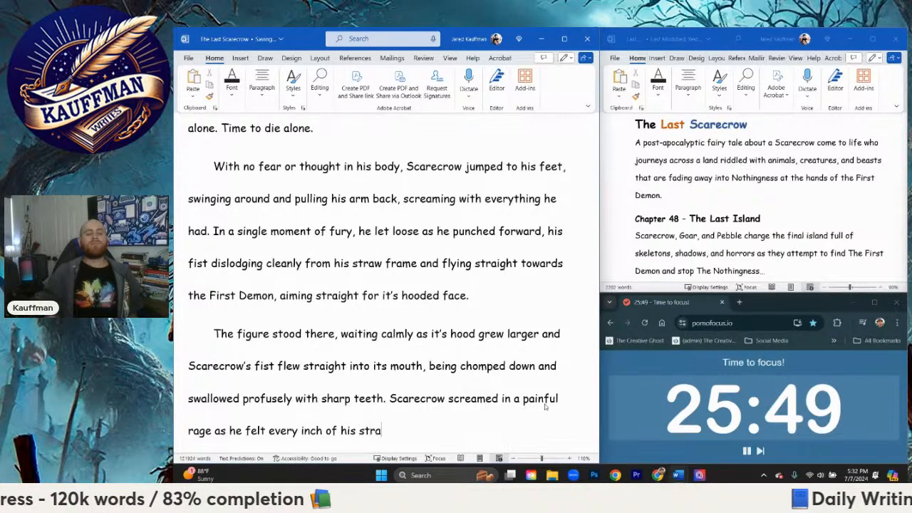
text(w arm be)
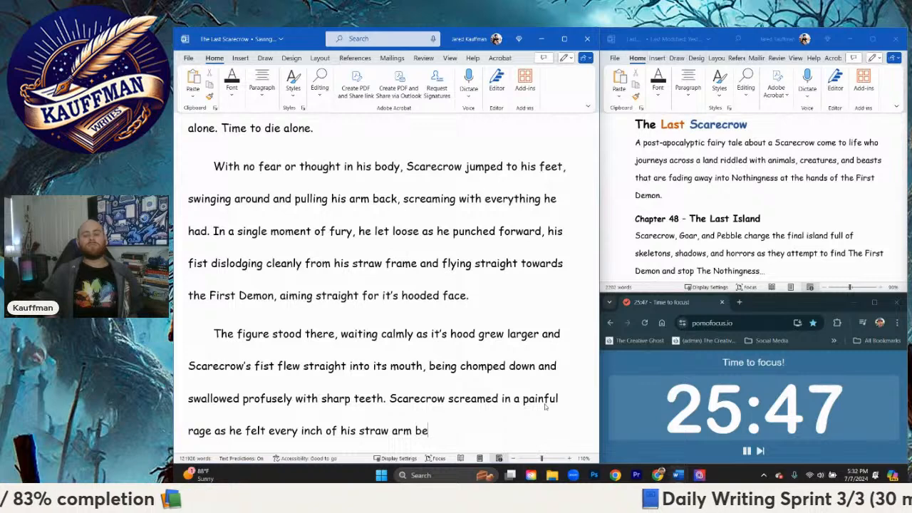
text(ing ca)
Step: End the sentence after "straw arm" with "being chewed alive."
key(BackSpace)
text(he)
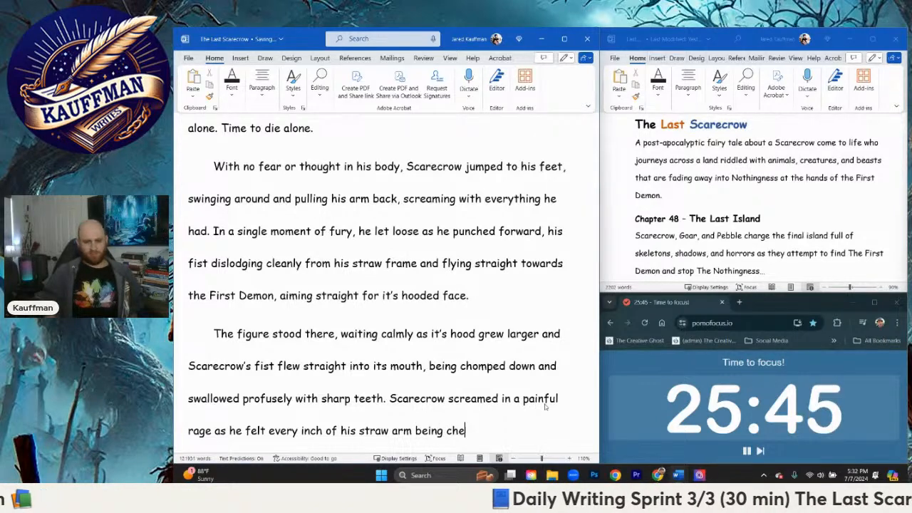
text(wed alive.)
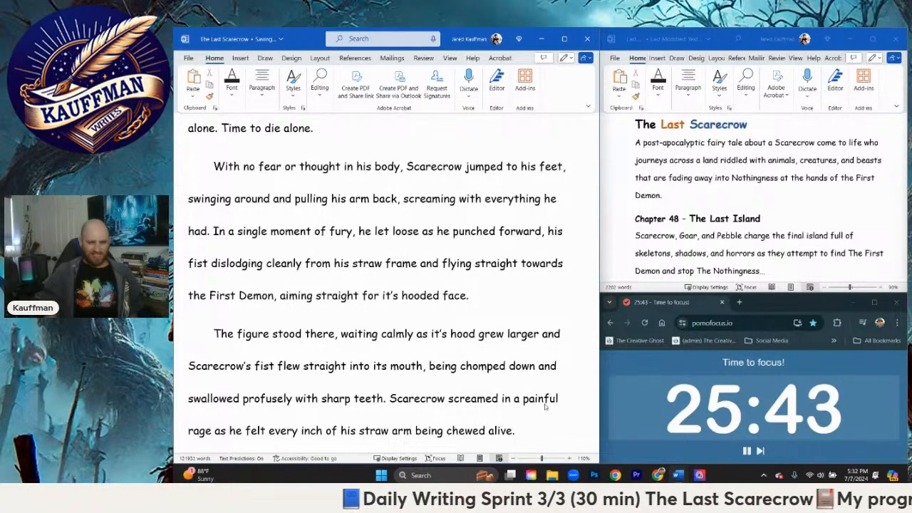
key(Return)
text(")
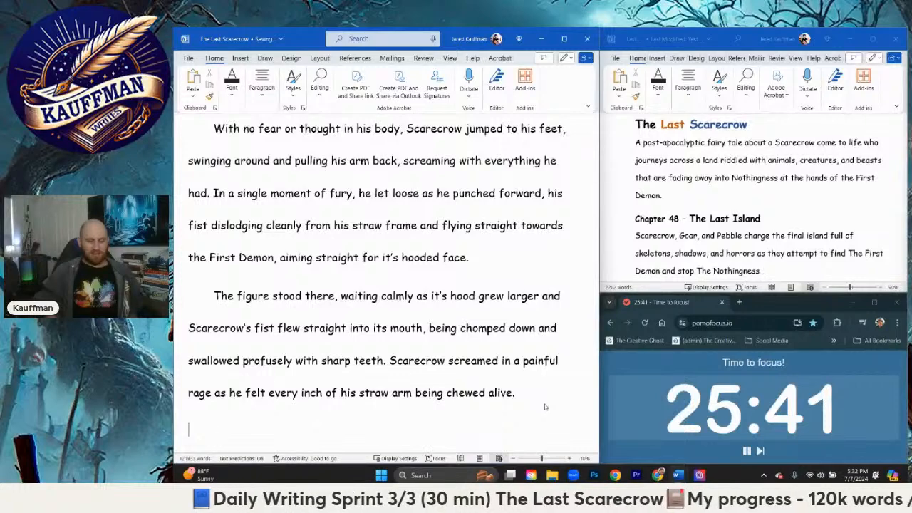
key(BackSpace)
Step: Add a new sentence to the same paragraph, beginning "He screamed it away, focusing on"
text(He scr)
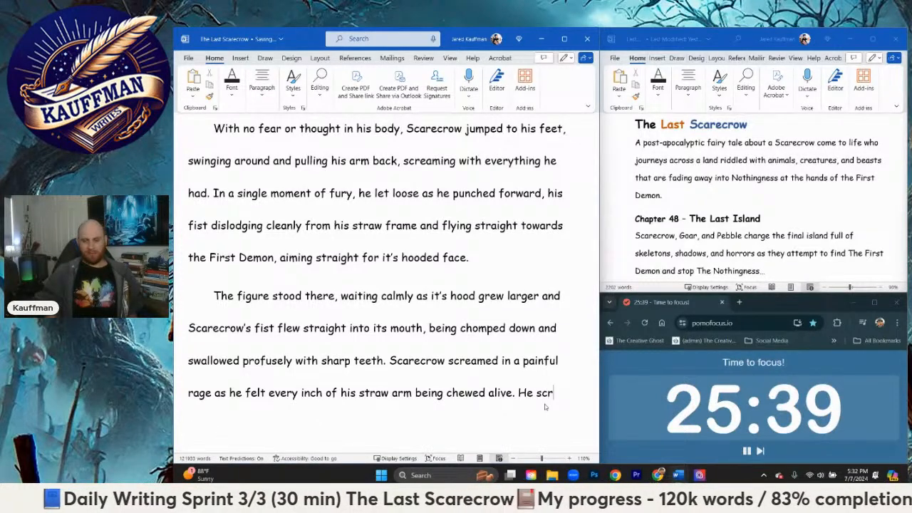
text(eamed it away)
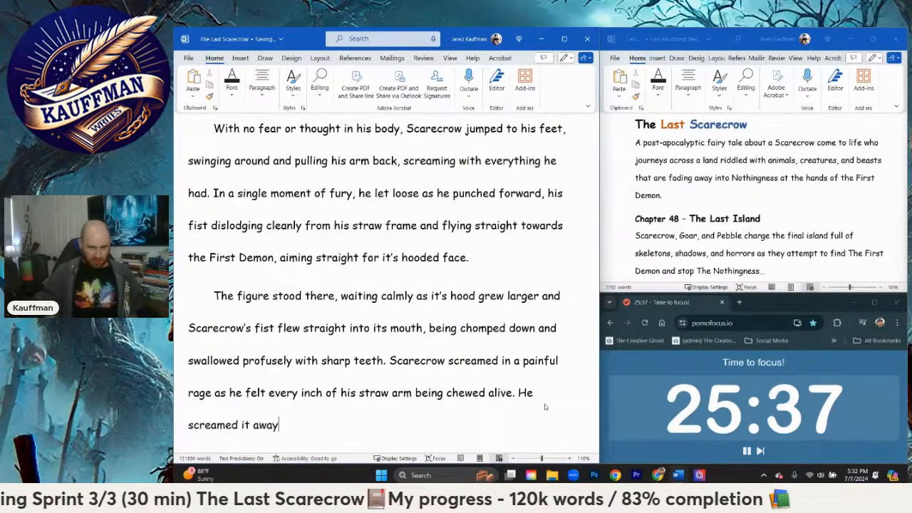
text(, focusing on th)
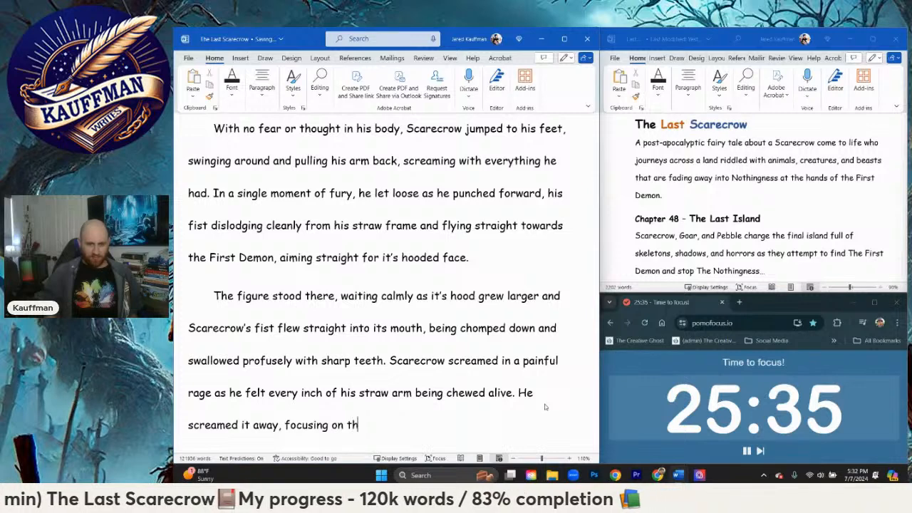
text(e)
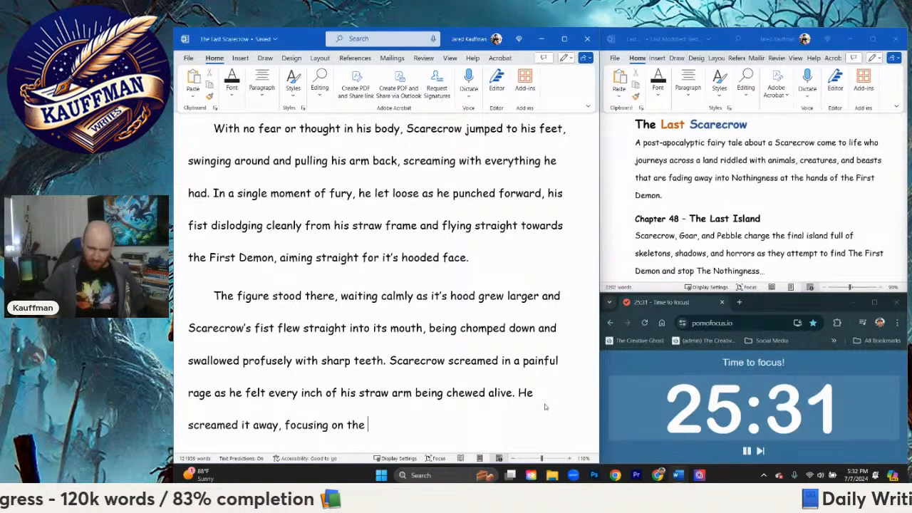
Step: Continue the sentence after "focusing on" with "his friends final moments"
key(BackSpace)
key(BackSpace)
key(BackSpace)
text(his friends)
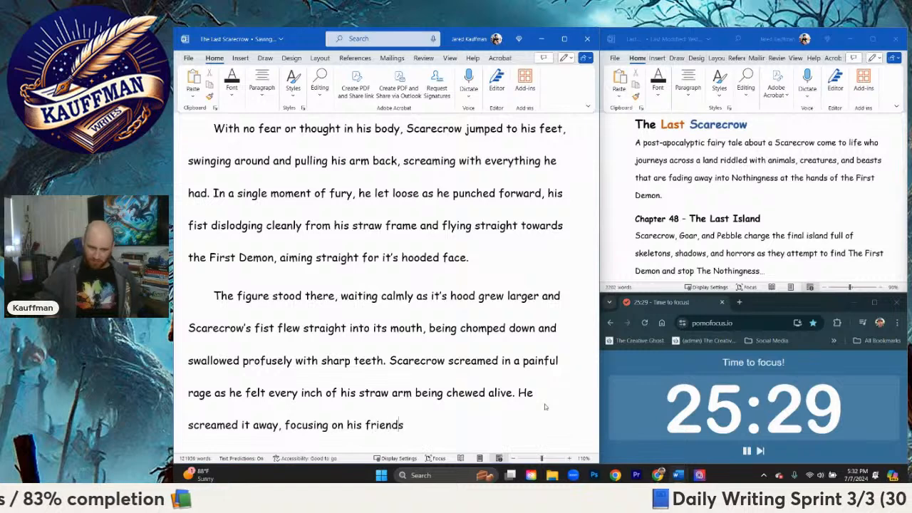
text( final moments, )
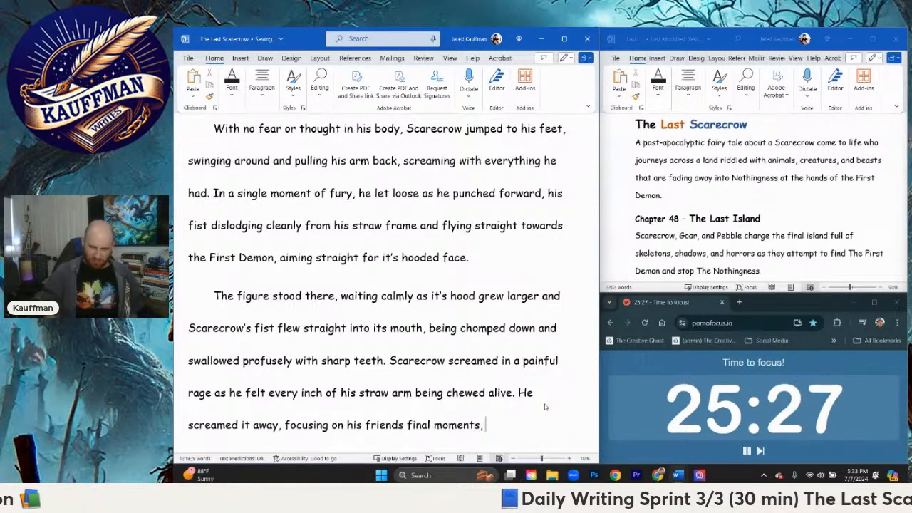
text(letting that be enouyg)
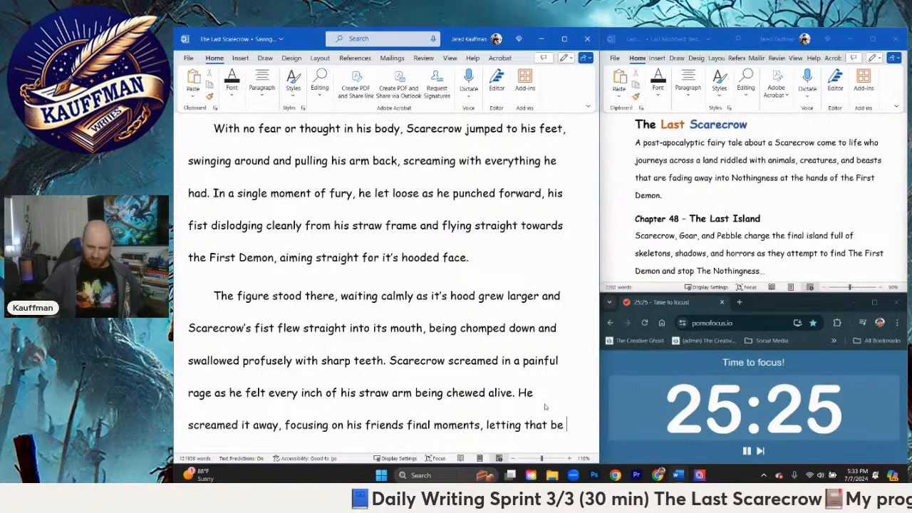
Step: Extend the sentence after "final moments" with ", letting that be enough to drive him to charge up"
key(BackSpace)
key(BackSpace)
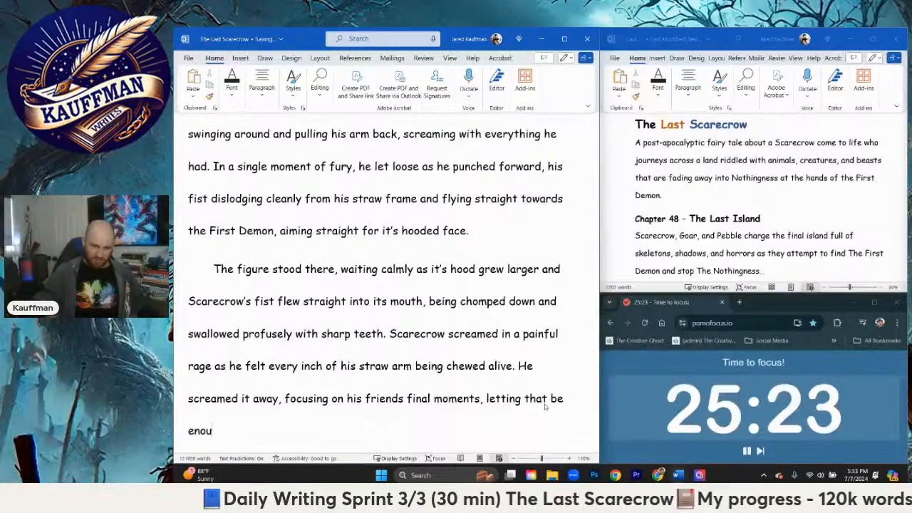
text(gh to drive him to )
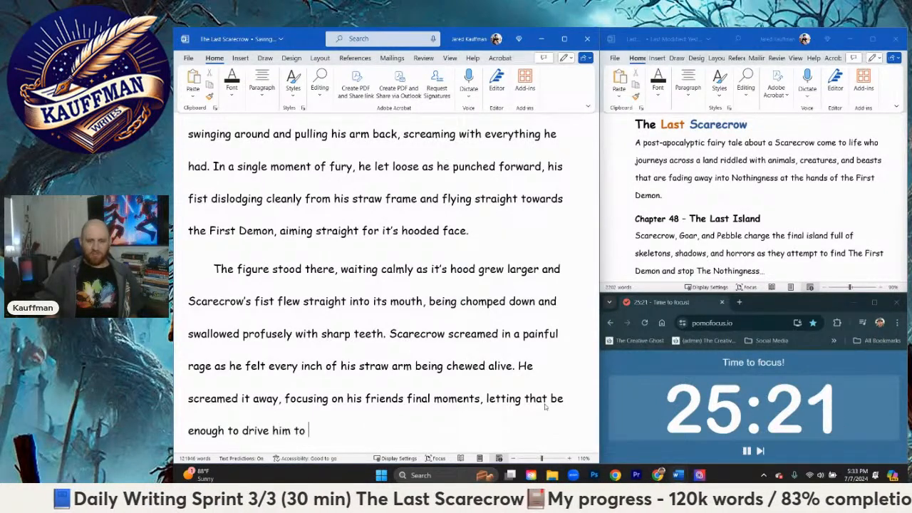
text(charge up  the s)
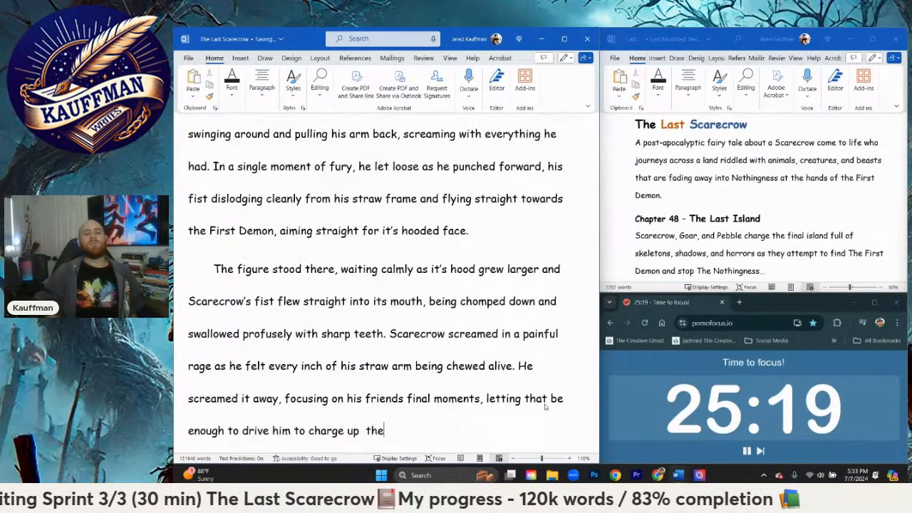
Step: End the sentence after "charge up" with "steps at the figure." and start a new paragraph
key(BackSpace)
key(BackSpace)
key(BackSpace)
text(st)
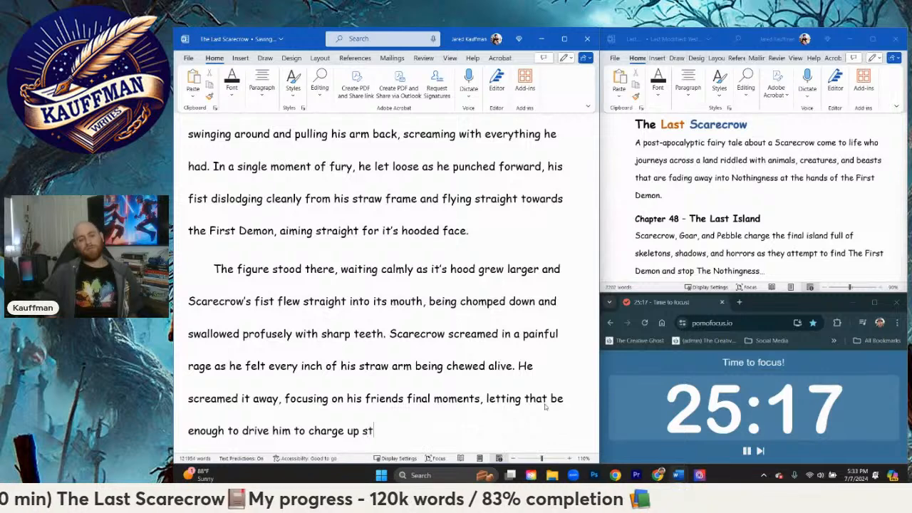
text(eps at the figure.)
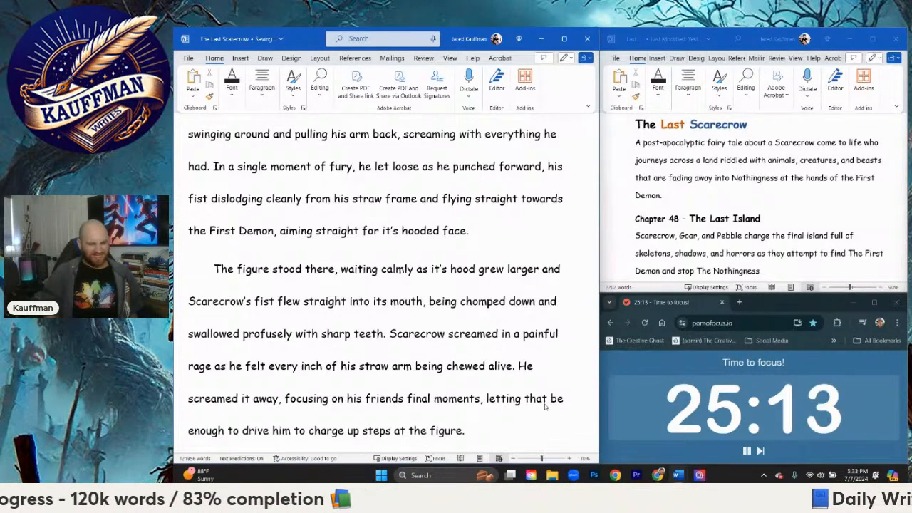
key(Return)
Step: Begin the new paragraph with "Every step, he felt the crunch of sharp teeth against his arm"
text(Ever)
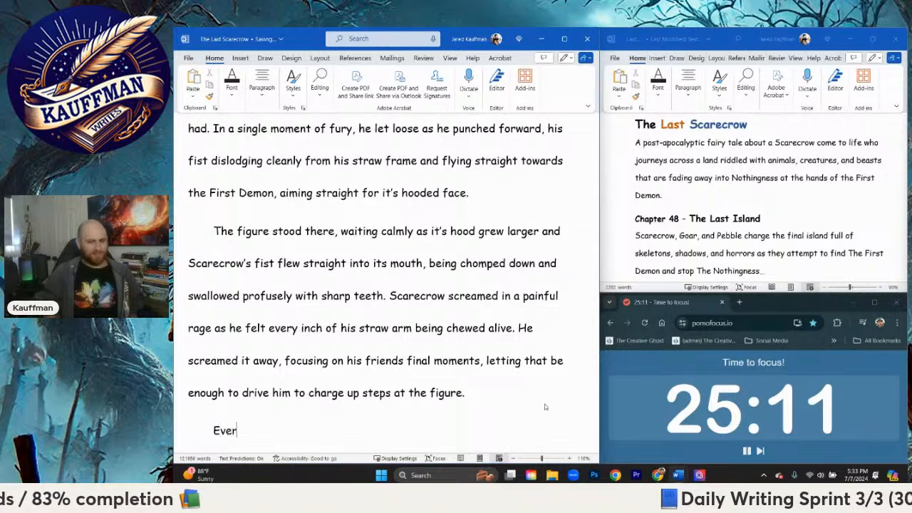
text(y step, he f)
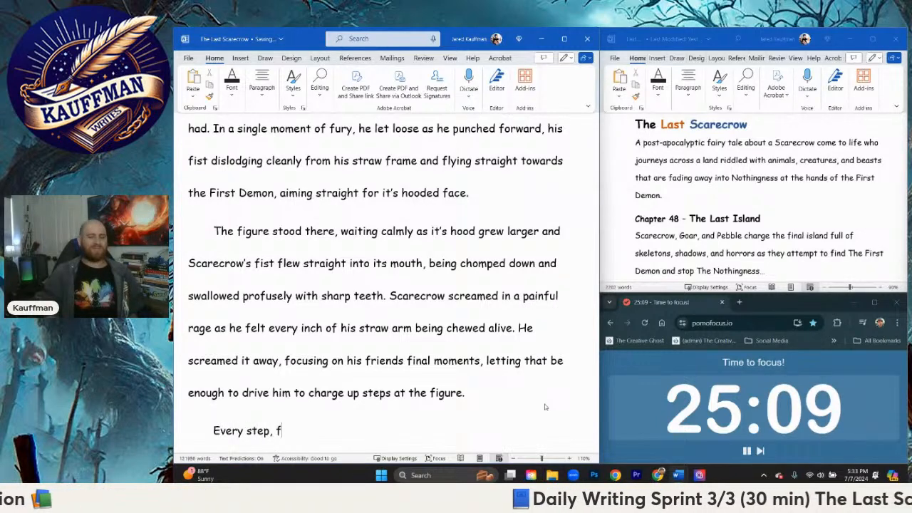
key(BackSpace)
text(he felt the)
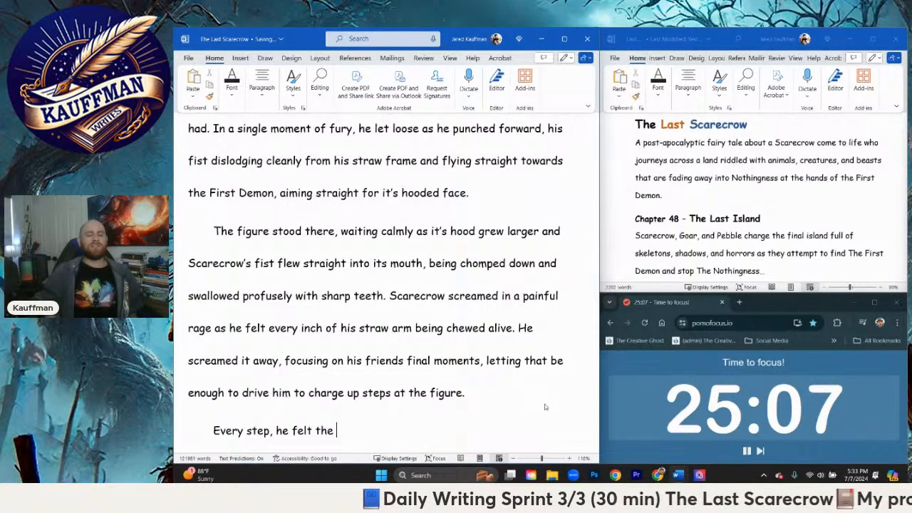
text( crunch )
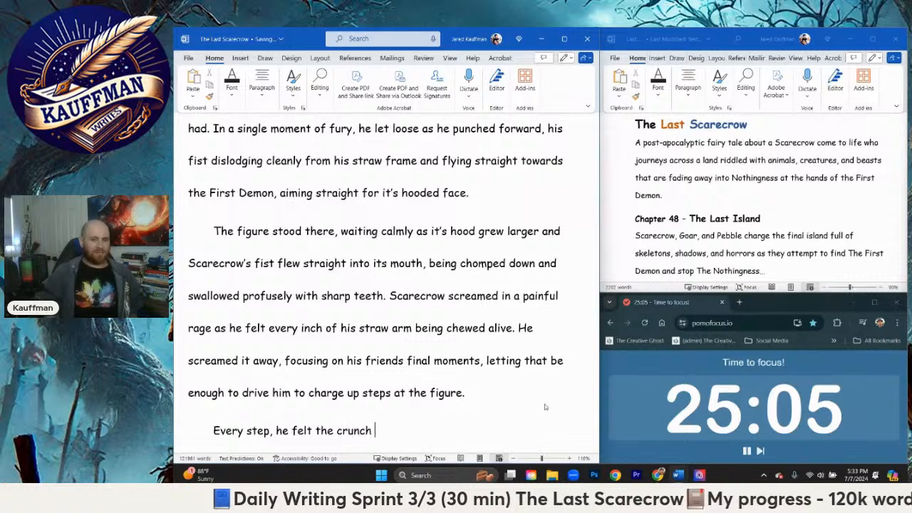
text(of sharp teeth )
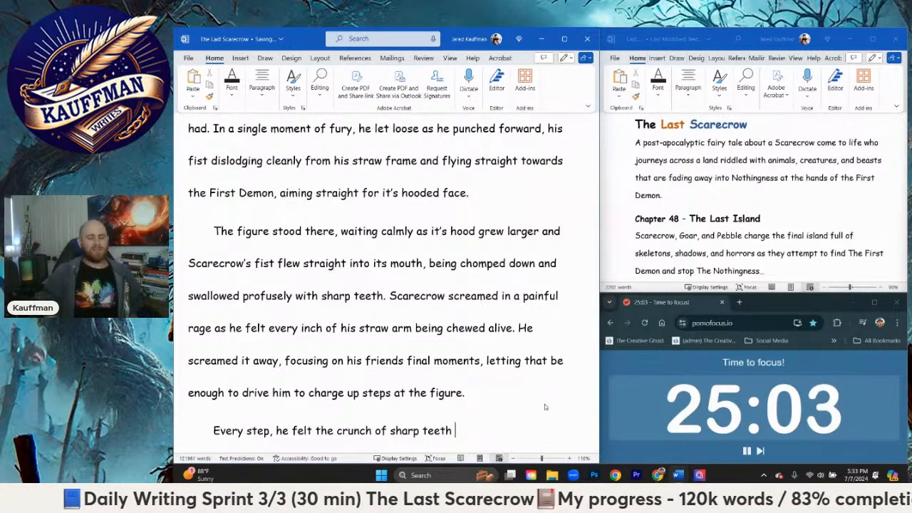
text(ja)
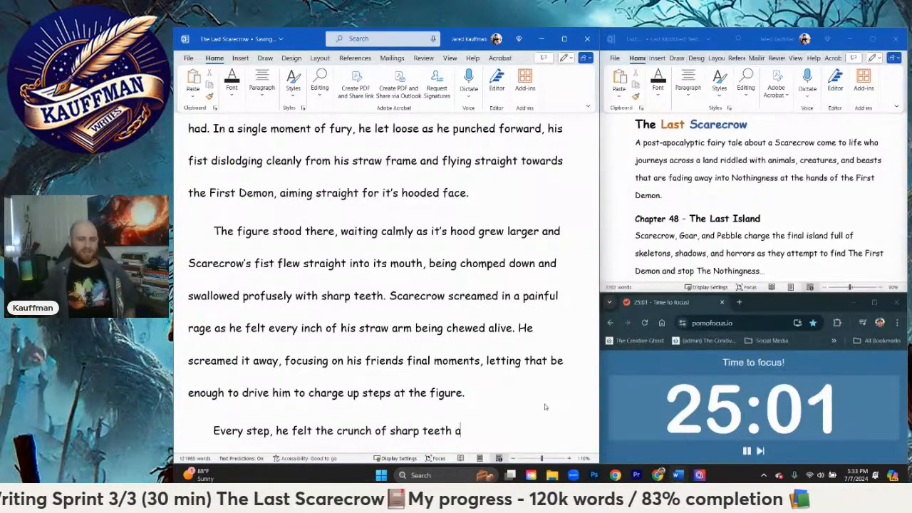
text(gainst his armd)
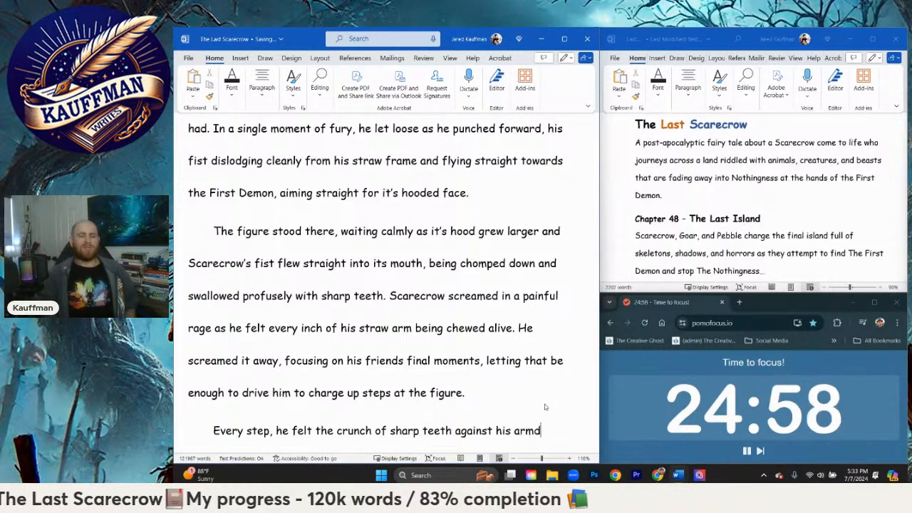
key(BackSpace)
Step: End the sentence after "his arm" with a period and start another: "He watched as the figure's cowl moved"
text(. H)
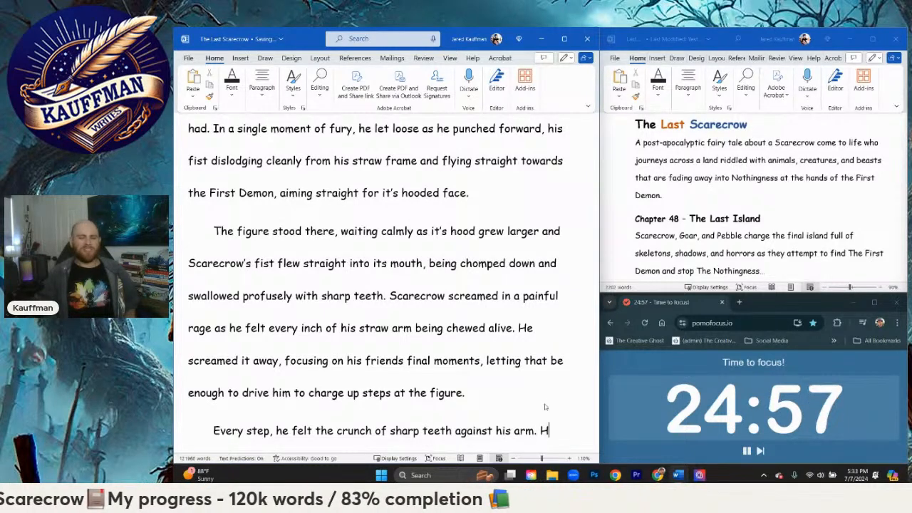
text(e watched as the)
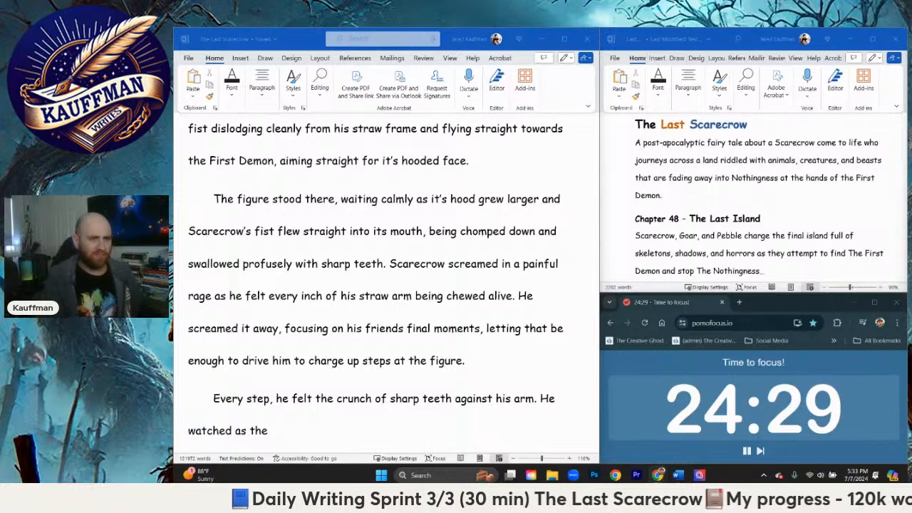
click(339, 411)
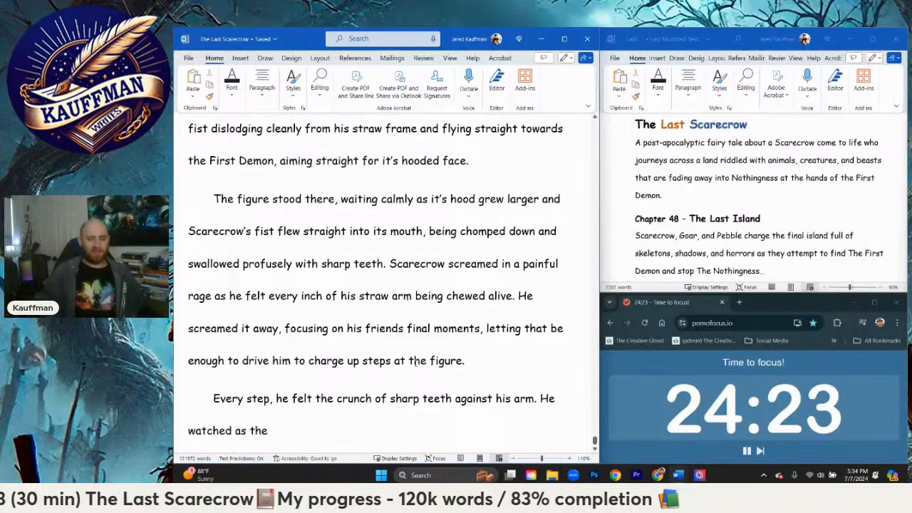
text(figure)
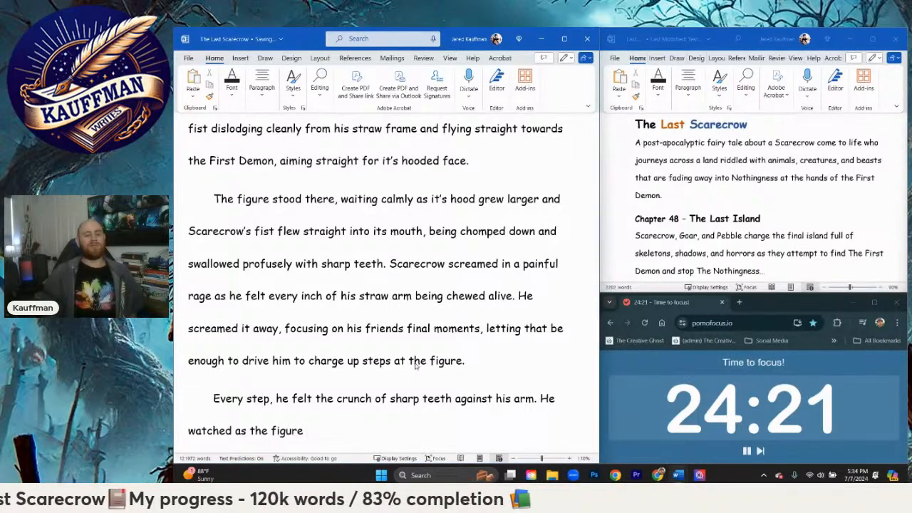
key(BackSpace)
text('s cowl moved)
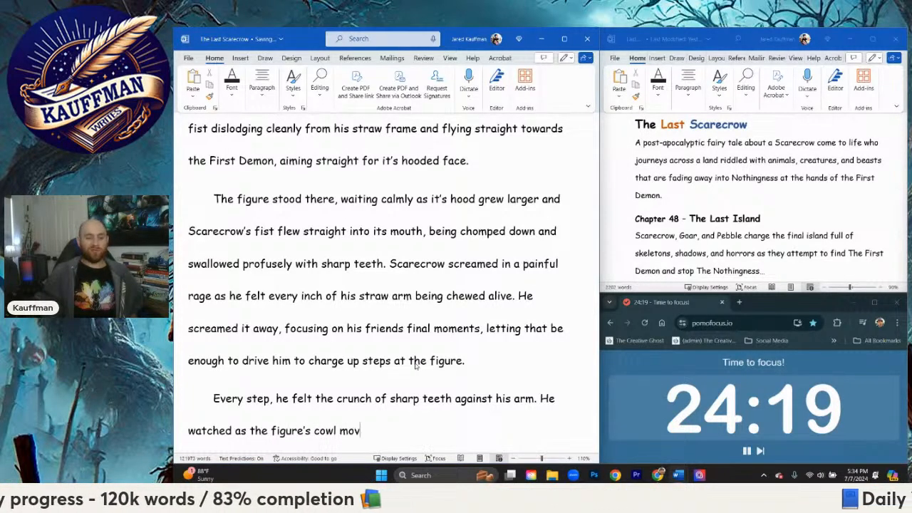
text( up and d)
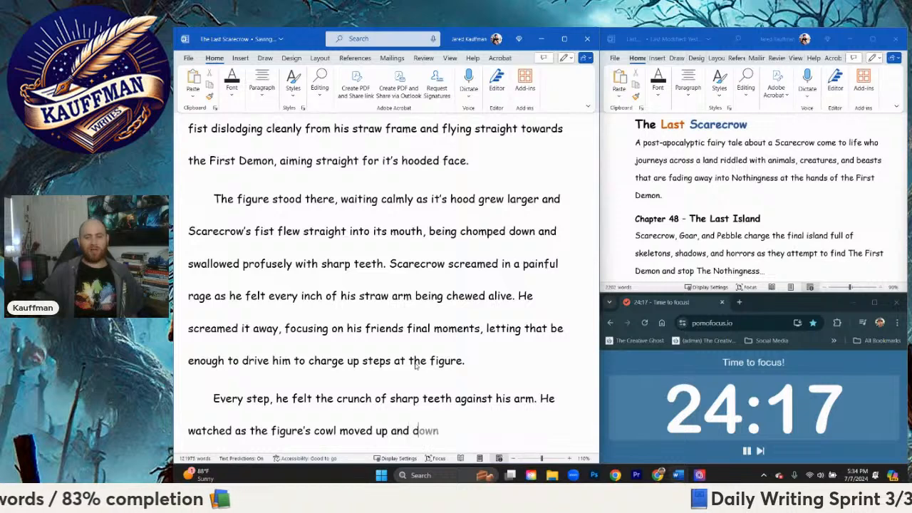
text(own tumul)
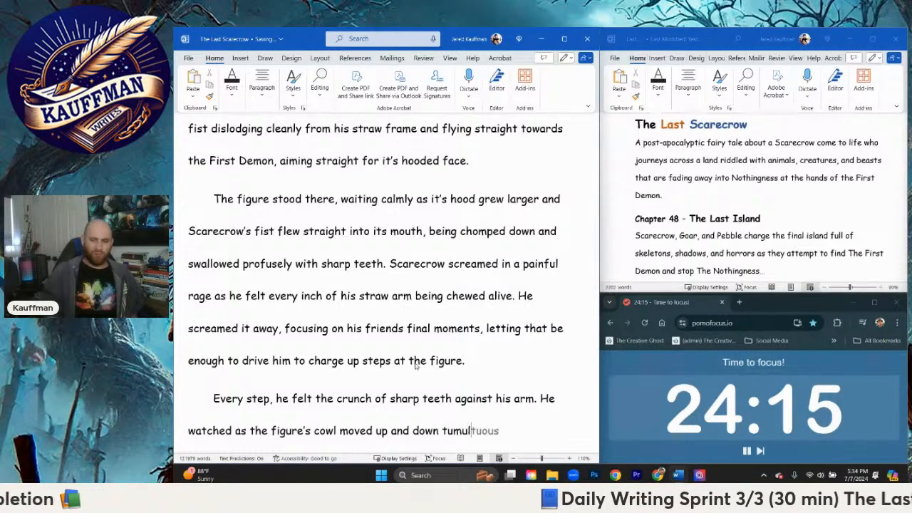
text(tuosuly)
Step: Continue the sentence after "cowl moved" with "up and down tumultuously"
key(BackSpace)
key(BackSpace)
key(BackSpace)
key(BackSpace)
text(usly f)
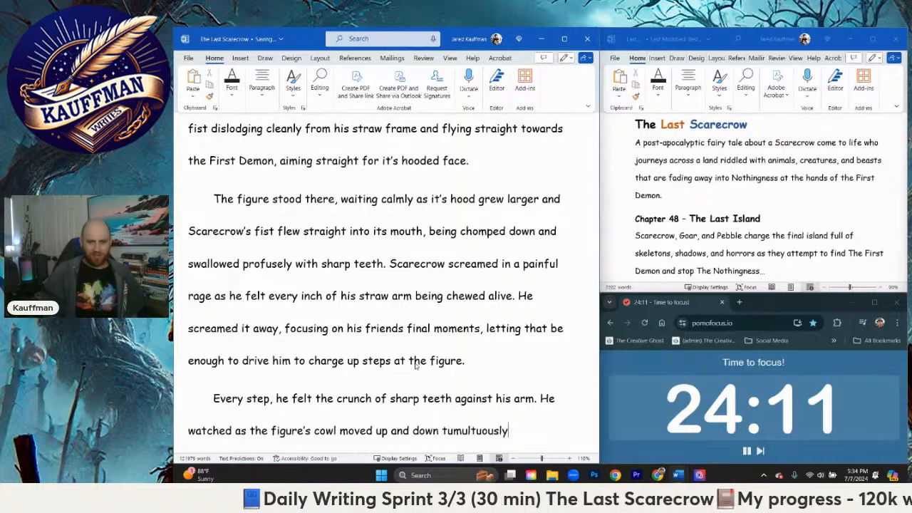
Step: Extend the sentence after "tumultuously" with ", finally spitting his chewed up straw arm"
key(BackSpace)
text(, finally spitting)
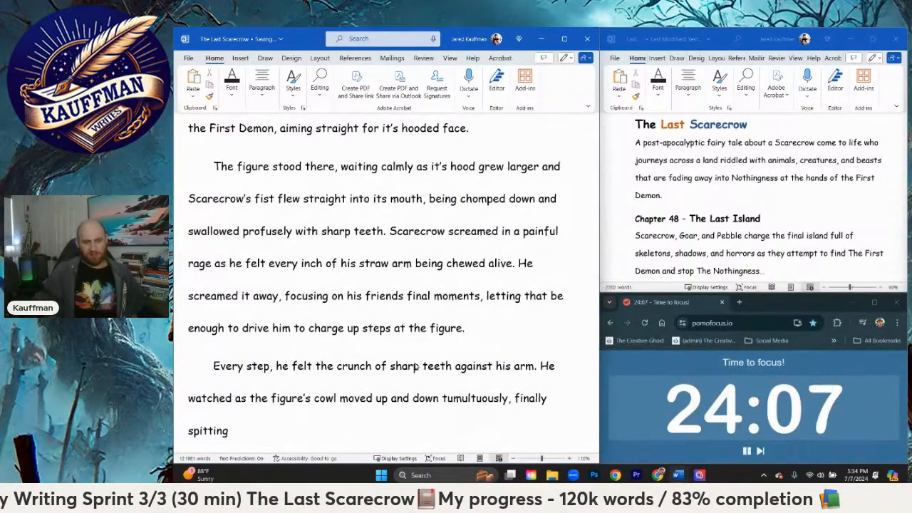
text( his )
text(chew)
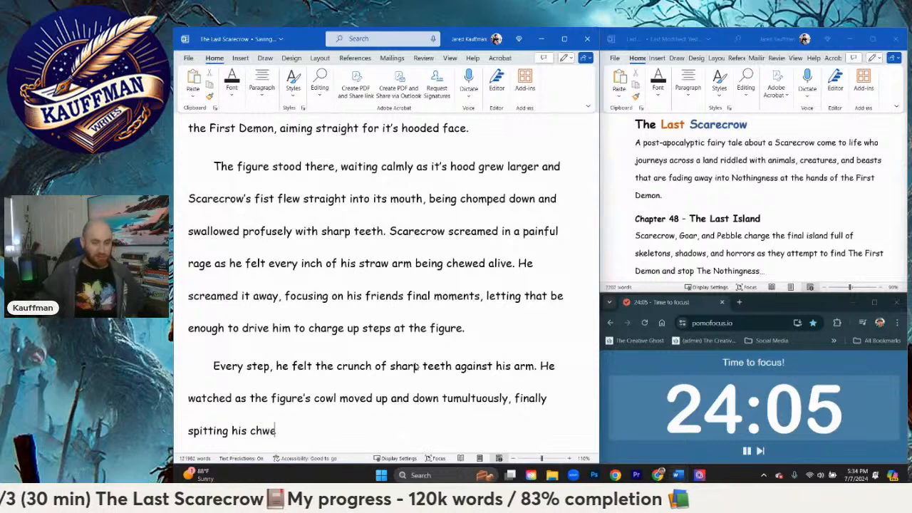
text(ed)
key(BackSpace)
key(BackSpace)
key(BackSpace)
text(ewed )
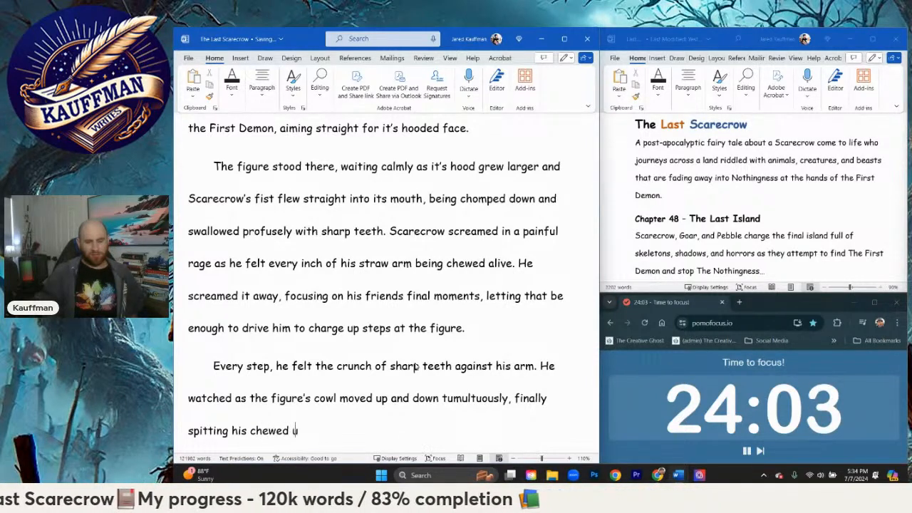
text(up)
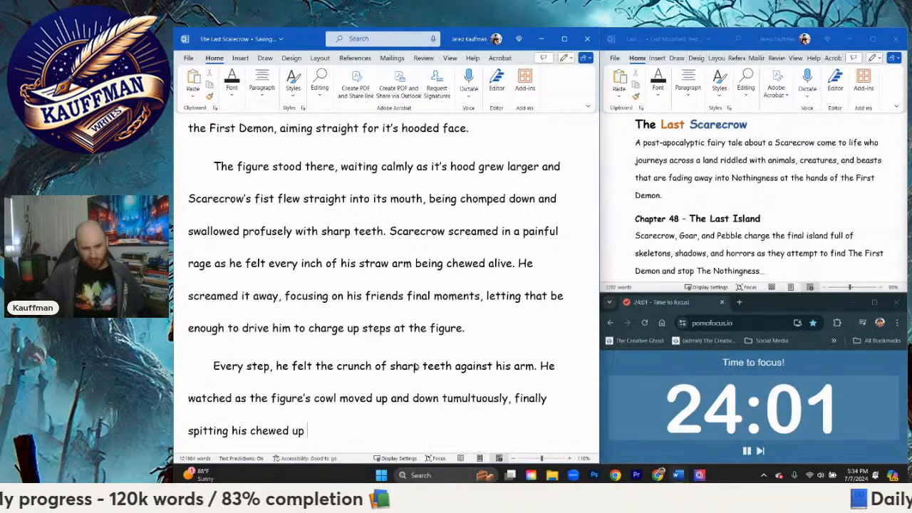
text( straw arm )
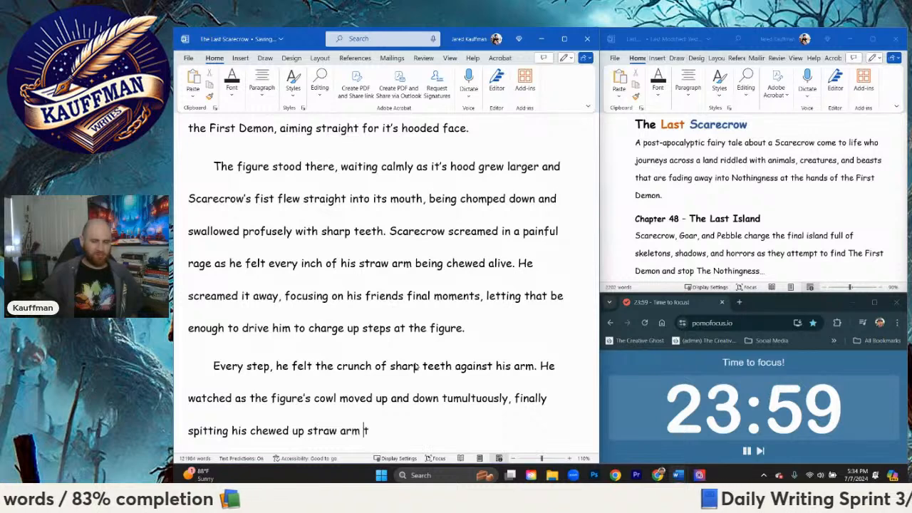
text(to the steps)
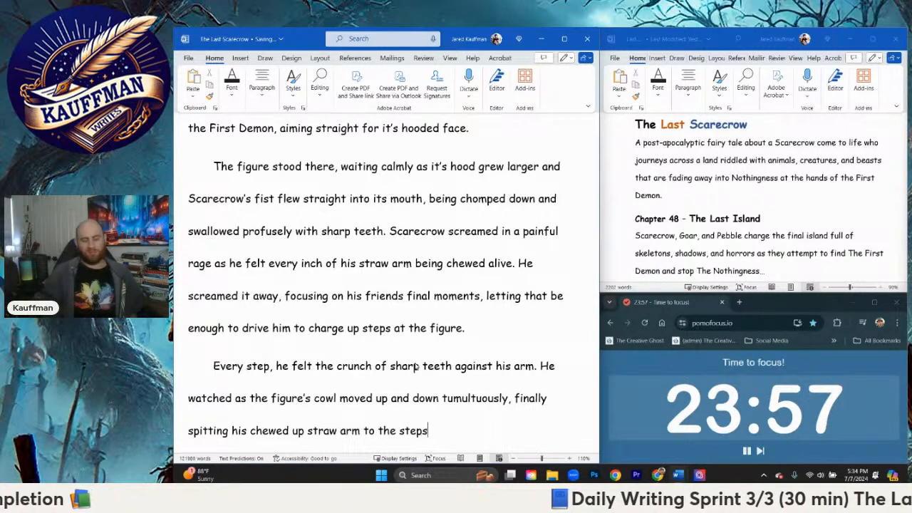
text( belowf.)
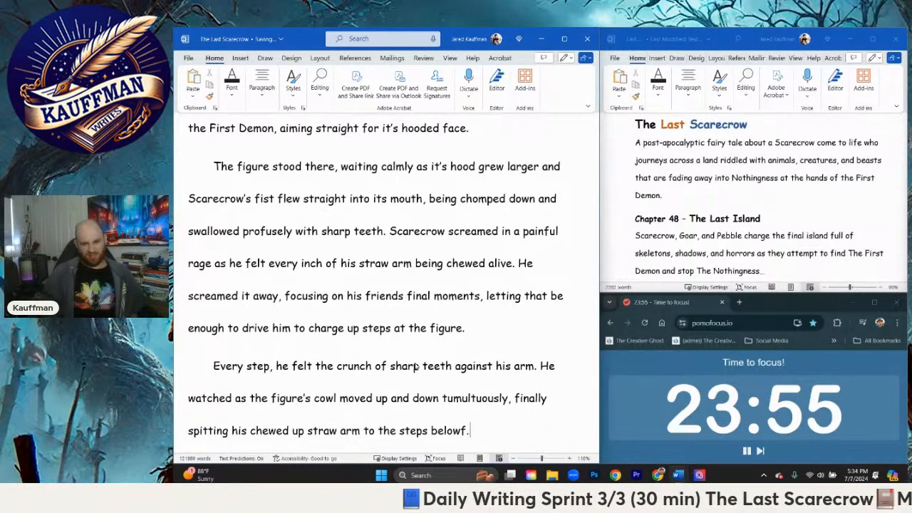
Step: End the sentence after "straw arm" with "to the steps below him."
key(BackSpace)
key(BackSpace)
key(BackSpace)
text(him. )
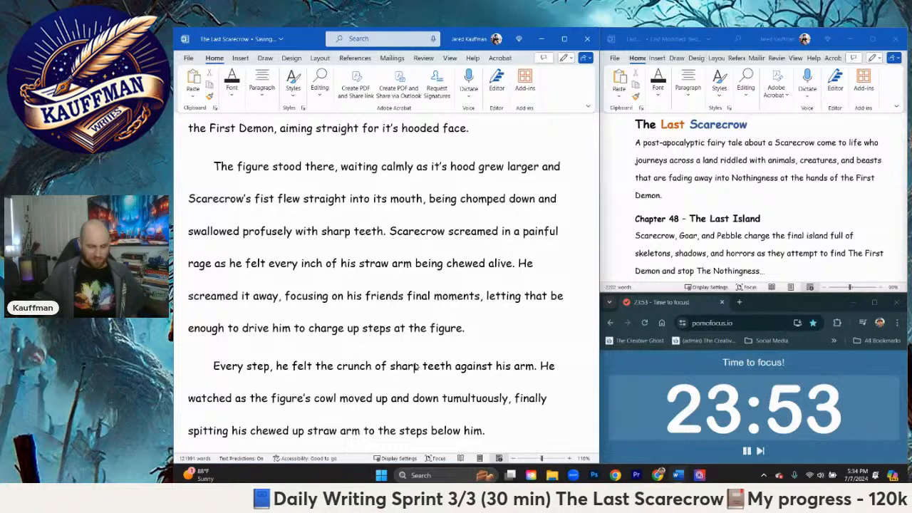
text(Scarecrow )
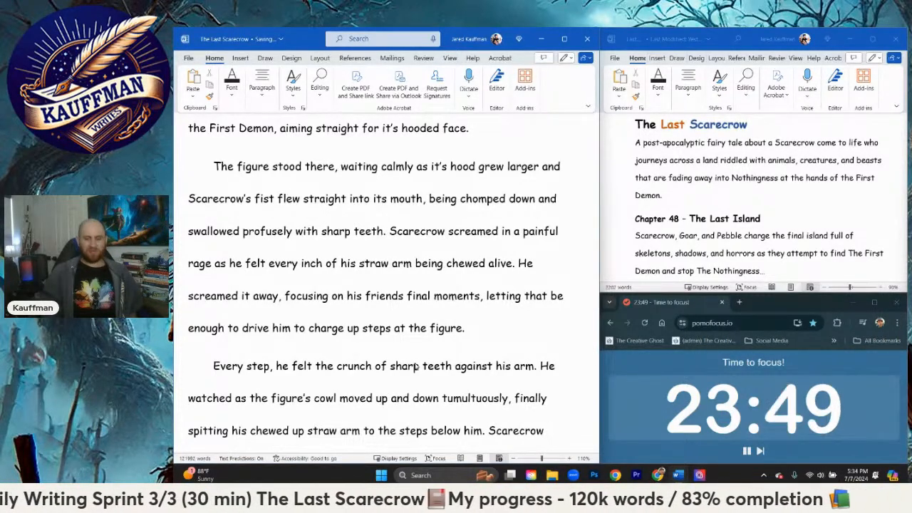
text(howled in response)
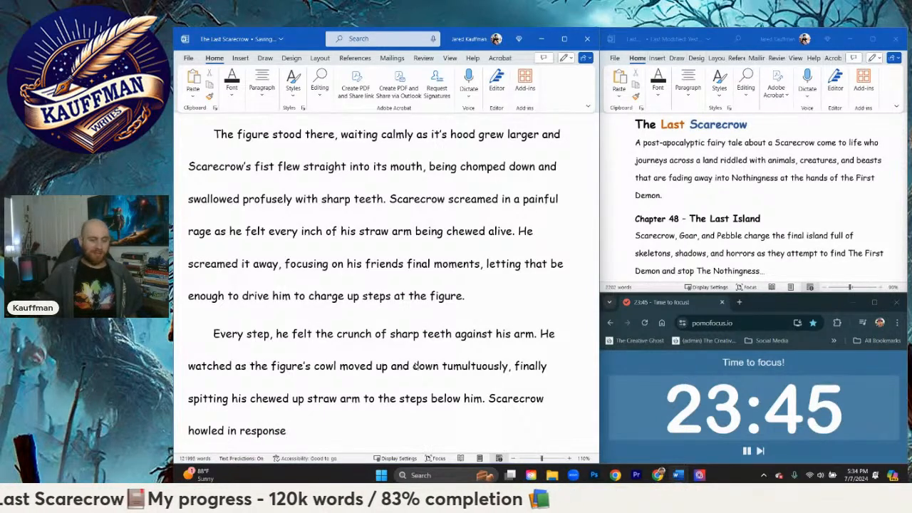
text(.)
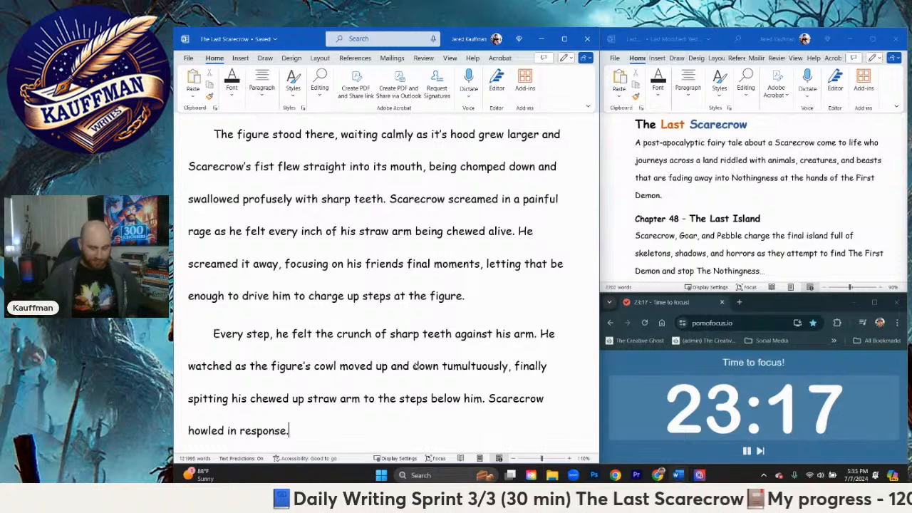
Step: Start another sentence in the paragraph with "The First Demon"
text(The f)
key(BackSpace)
text(FIrst)
key(BackSpace)
key(BackSpace)
key(BackSpace)
key(BackSpace)
key(BackSpace)
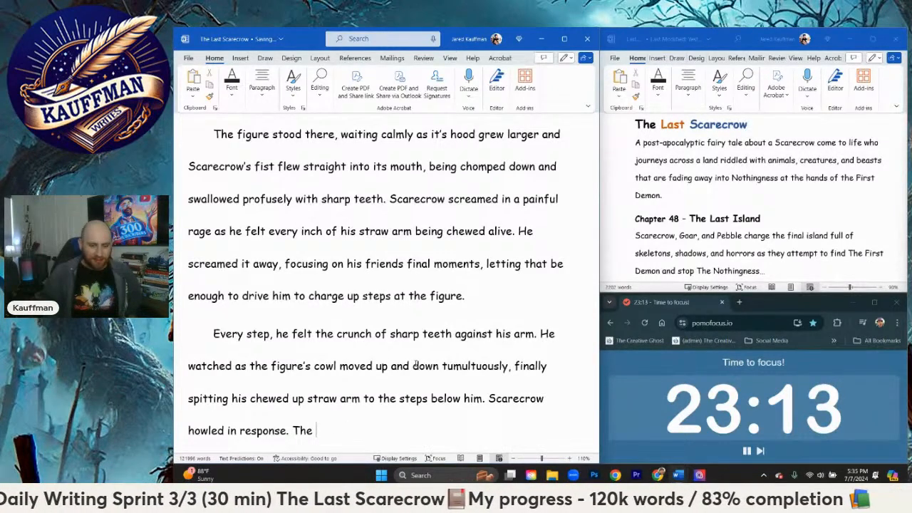
text(First Demon )
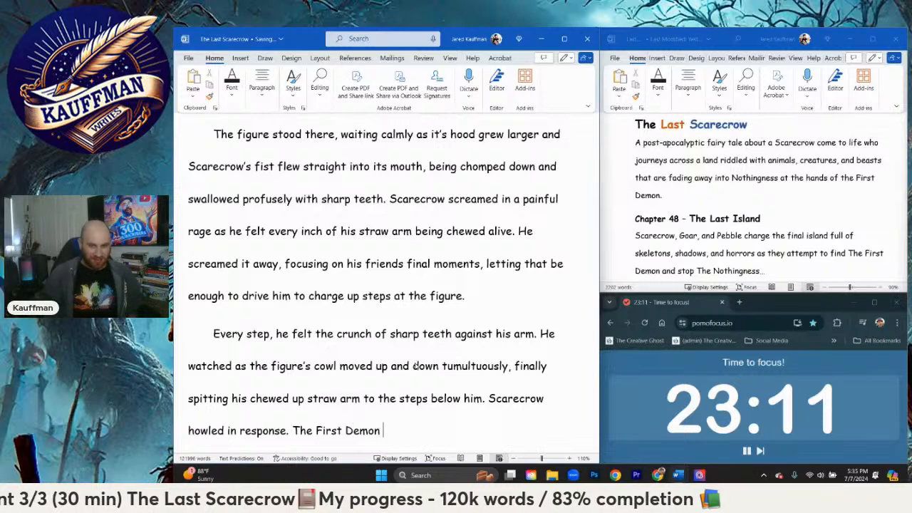
text(stood, watching)
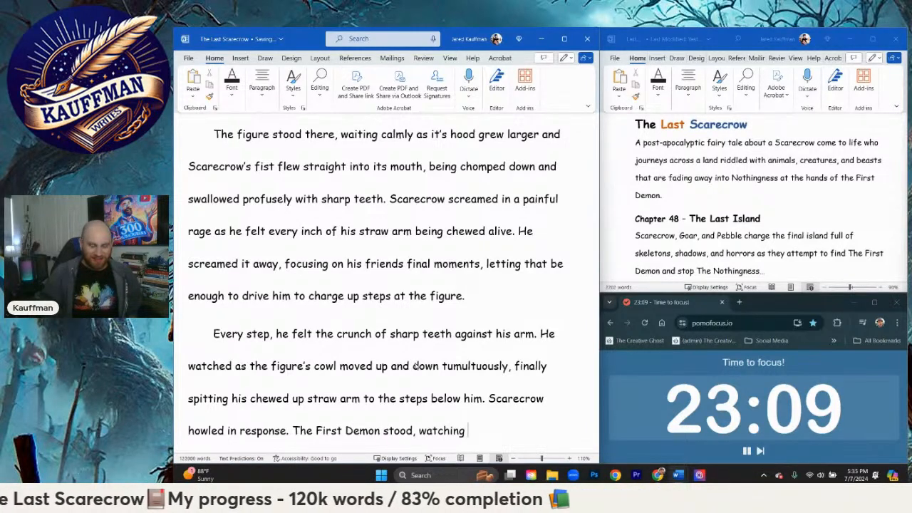
key(BackSpace)
key(BackSpace)
key(BackSpace)
key(BackSpace)
key(BackSpace)
key(BackSpace)
key(BackSpace)
key(BackSpace)
key(BackSpace)
key(BackSpace)
key(BackSpace)
key(BackSpace)
key(BackSpace)
key(BackSpace)
key(BackSpace)
key(BackSpace)
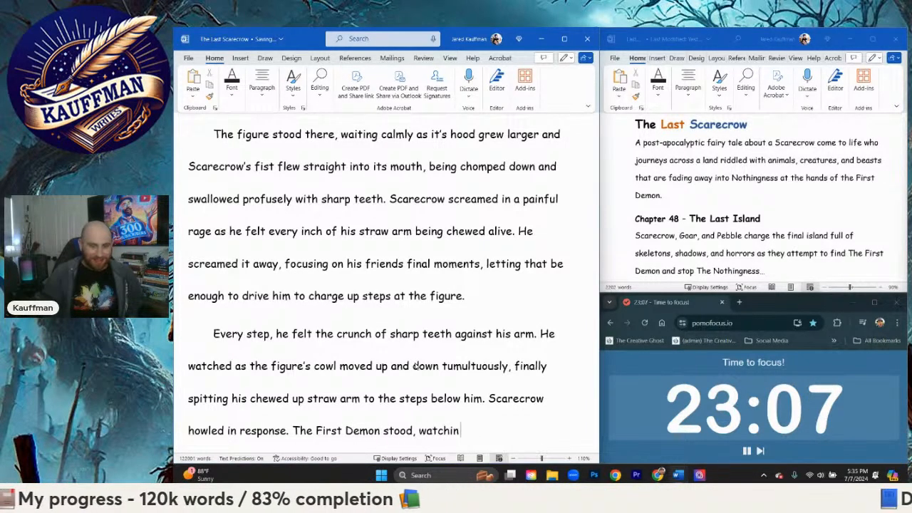
Step: Continue the sentence after "The First Demon" with "howled back, mimicking, mocking"
text(howled back)
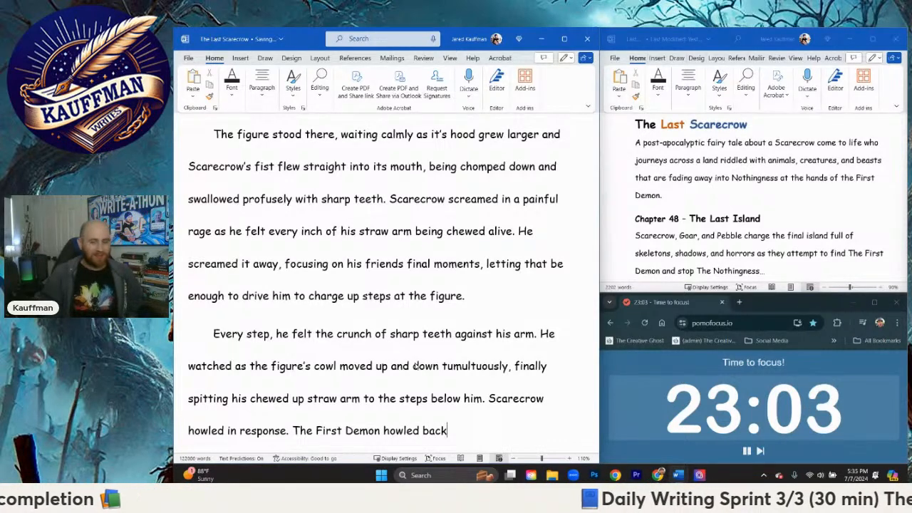
text(, mimicking)
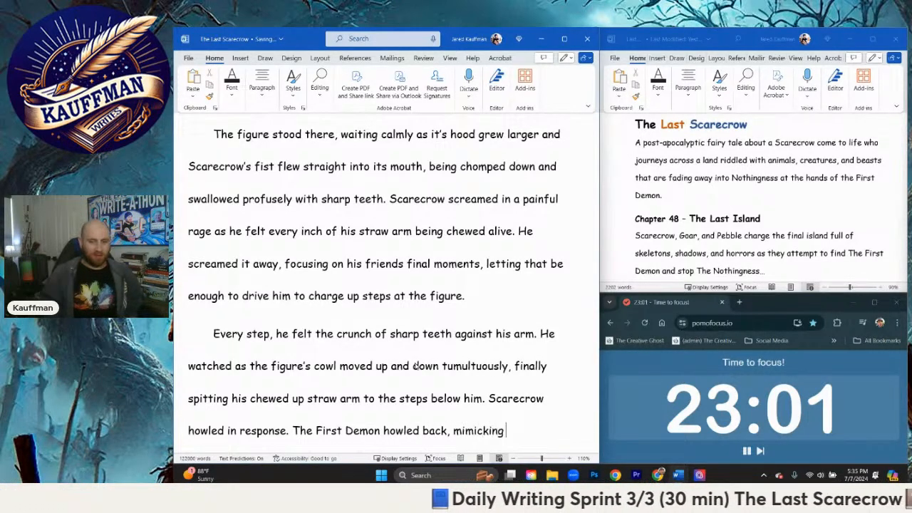
text(, mocking)
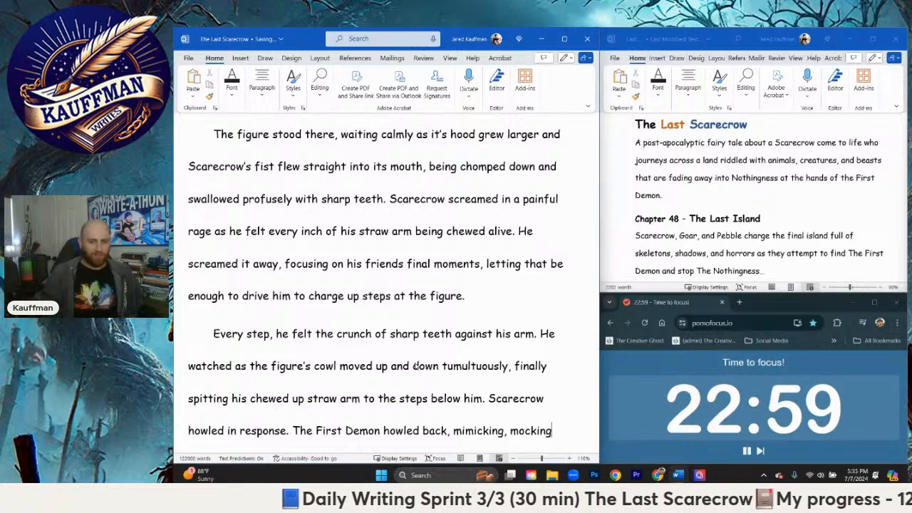
text(, ')
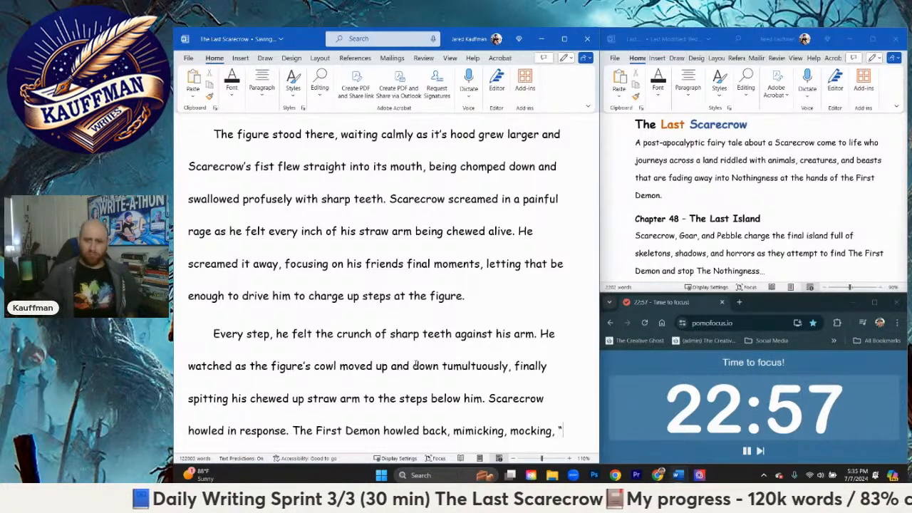
text(St)
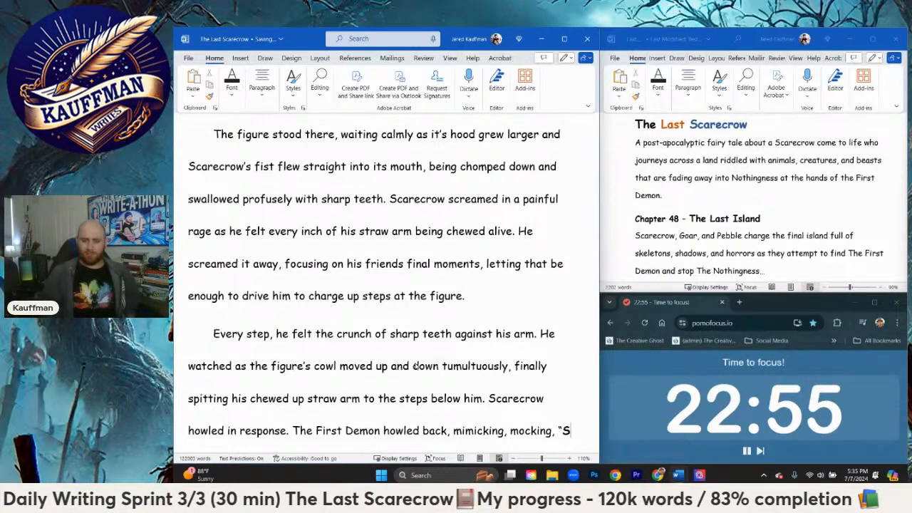
Step: After "mocking", add a comma and the demon's quoted line "Yummy Straw Man, tastes like revenge!"
key(BackSpace)
text(Yummy St)
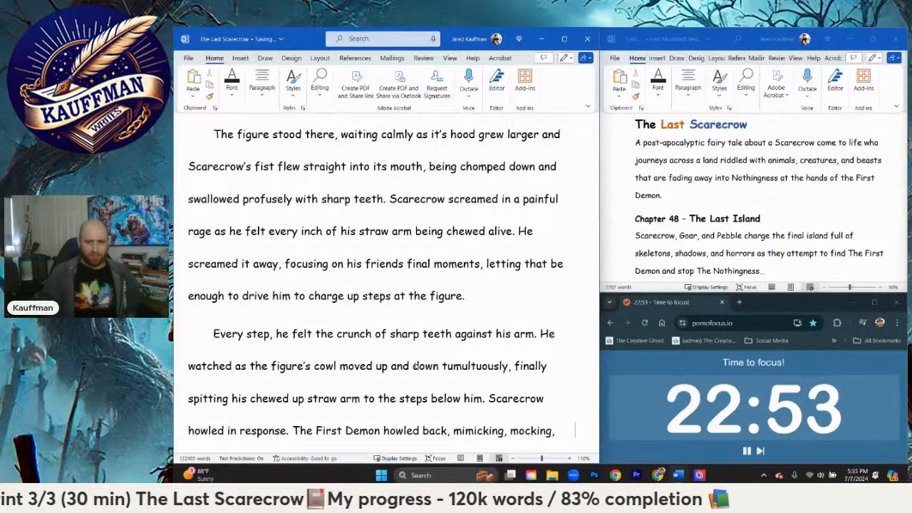
text(raw Man)
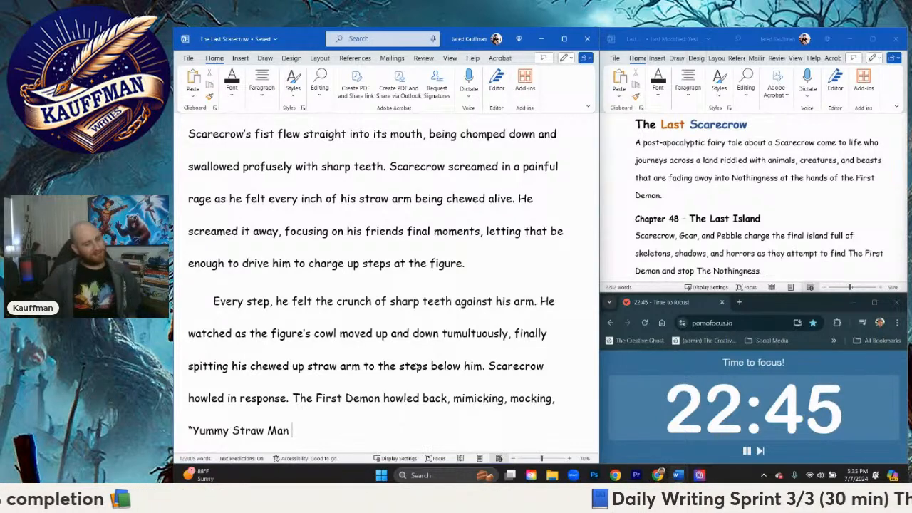
text(, )
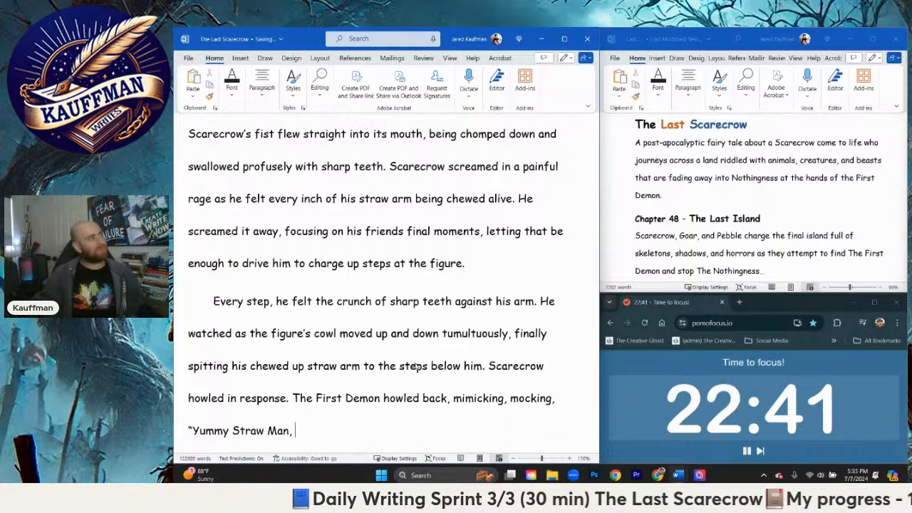
text(tastes)
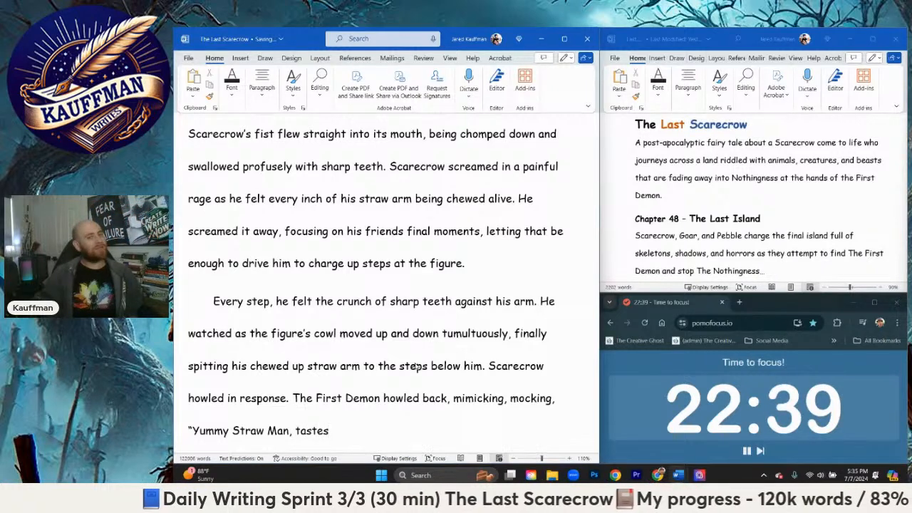
text( like )
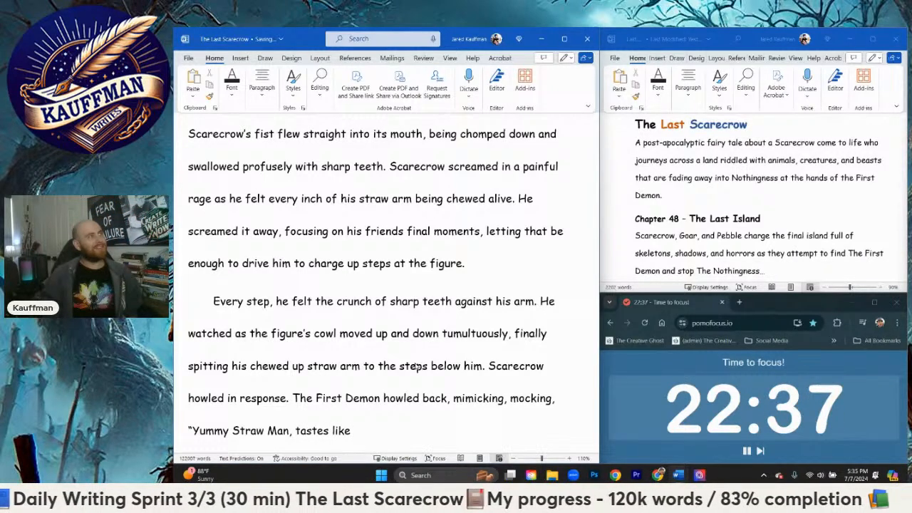
text(revenge!”)
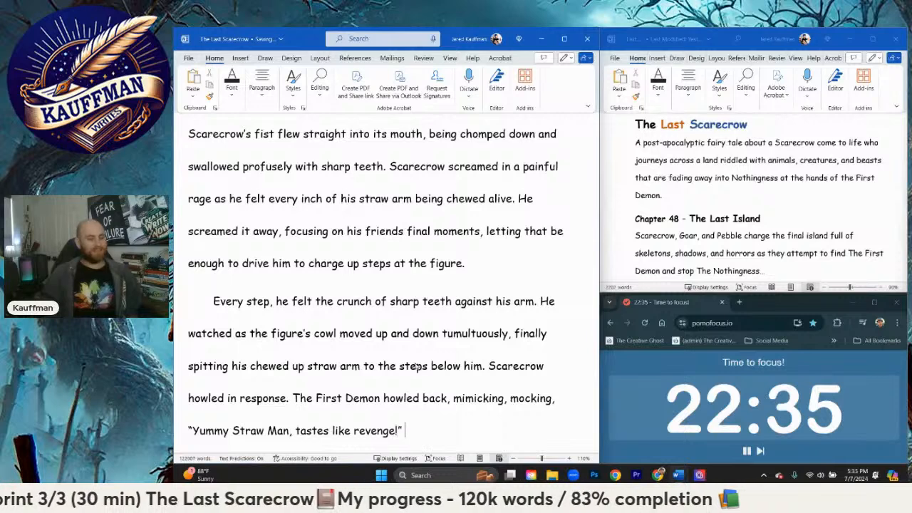
text(!)
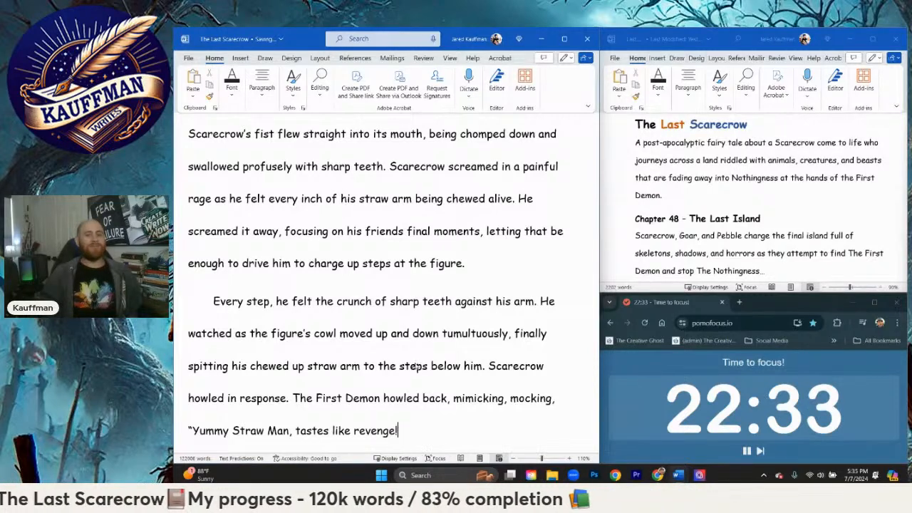
text("   The )
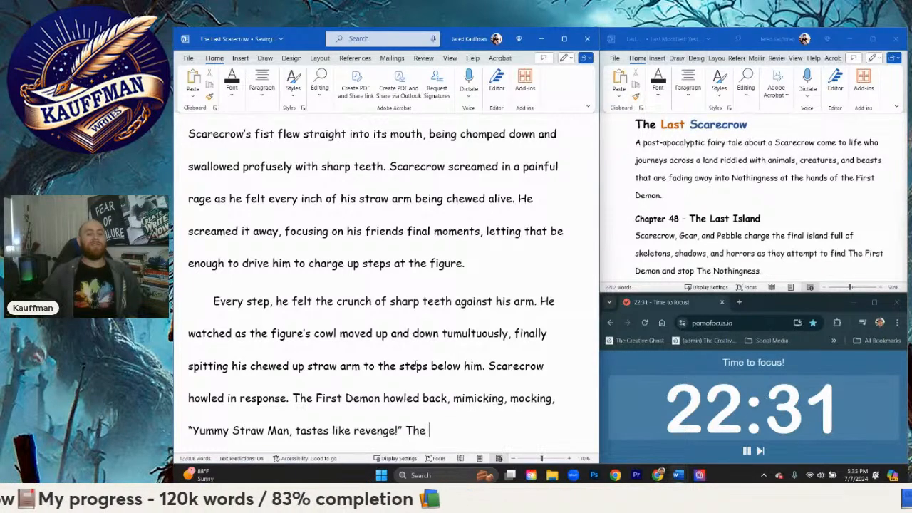
text(Demon dropped it)
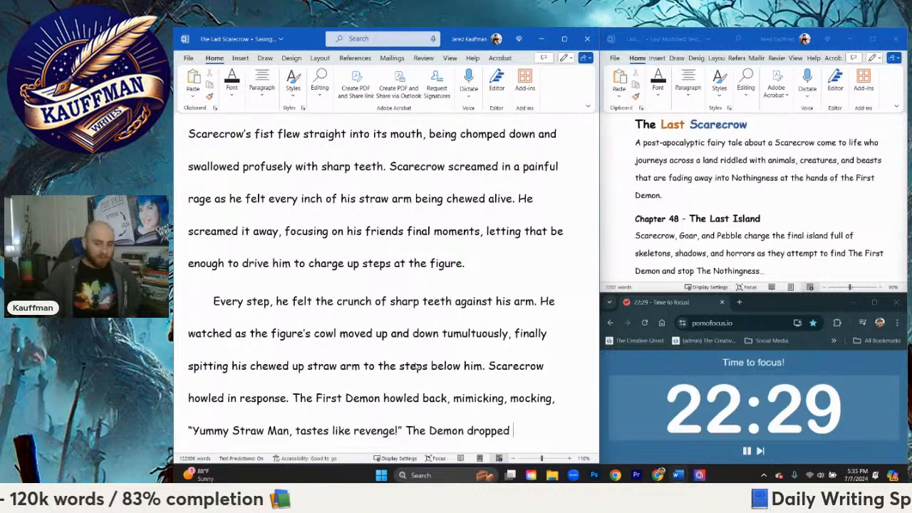
Step: Following the demon's quote, begin the sentence "The Demon dropped its head back letting out a roar of"
key(BackSpace)
key(BackSpace)
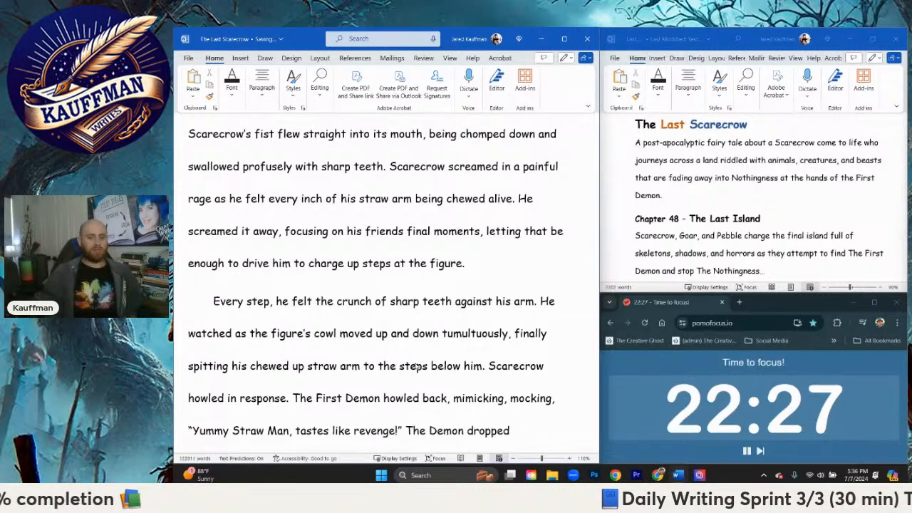
text(it's)
key(BackSpace)
key(BackSpace)
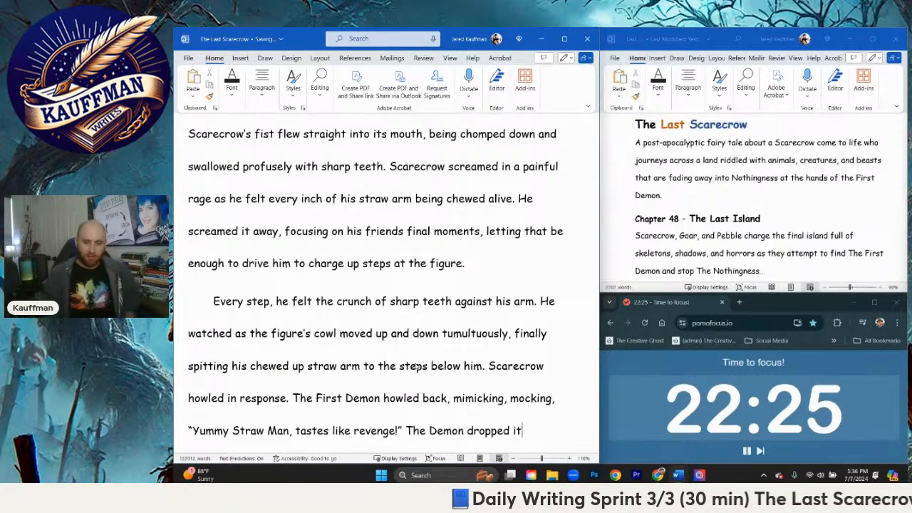
text(s head back)
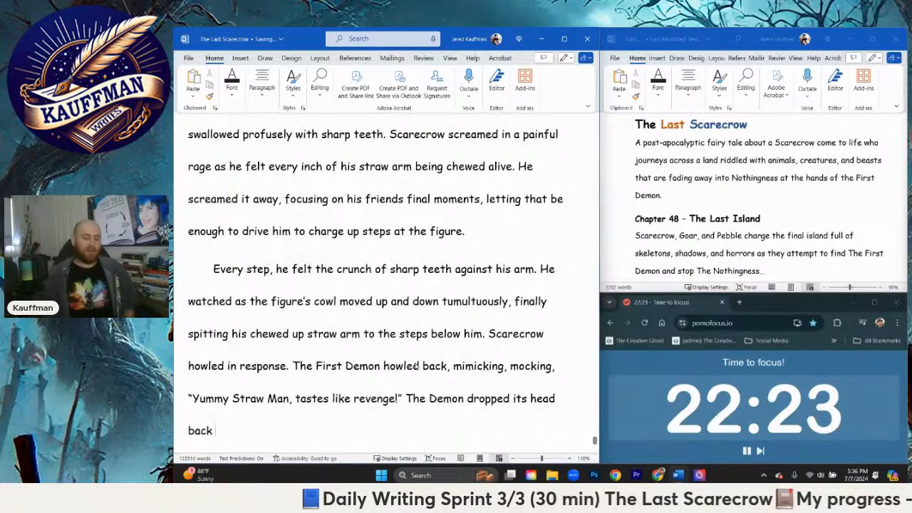
text( letting out a roa)
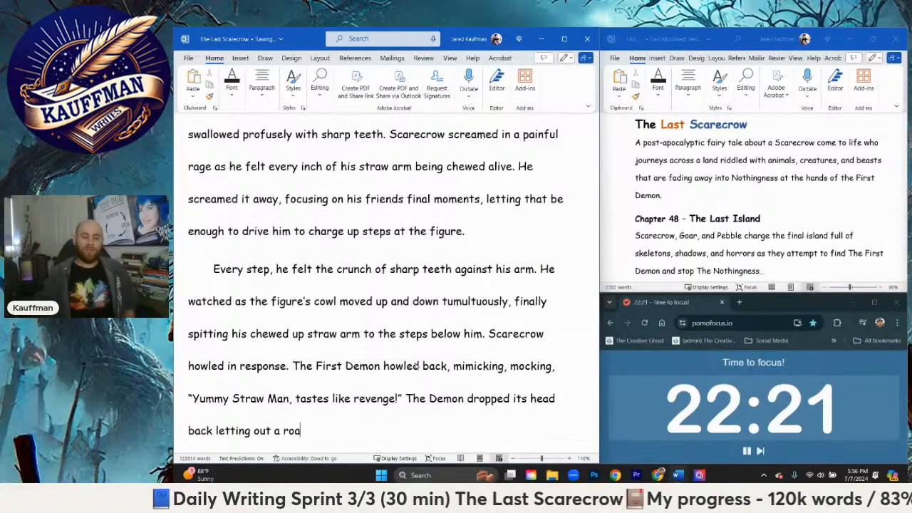
text(r of rhytmich)
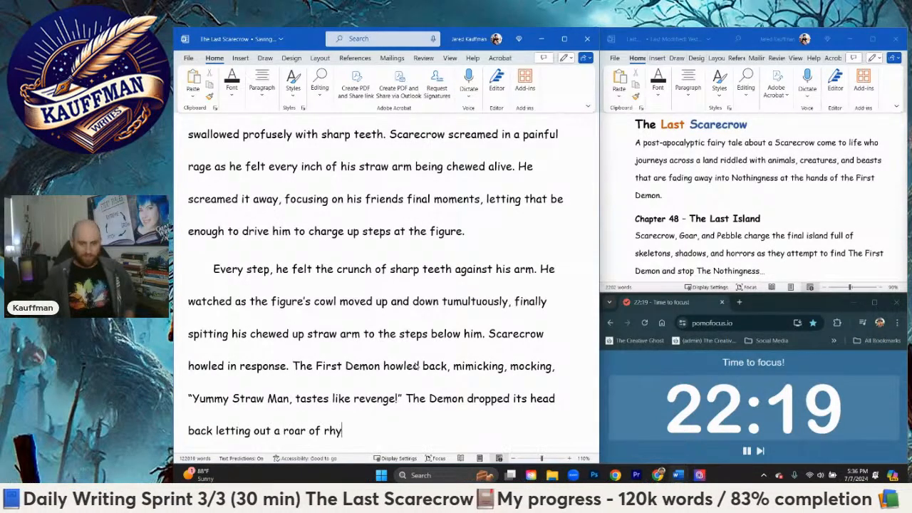
Step: Finish the sentence after "a roar of" with "rhythmic laughter yet again."
key(BackSpace)
key(BackSpace)
key(BackSpace)
key(BackSpace)
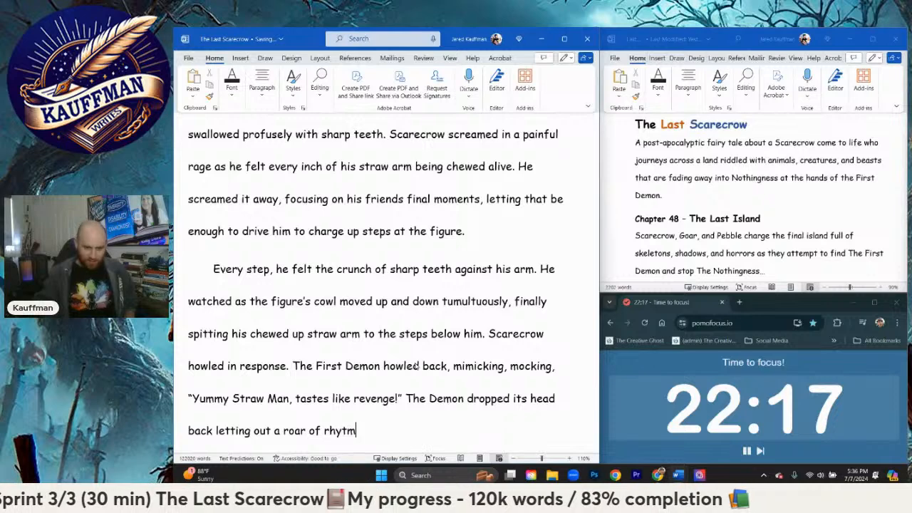
text(hmic laught)
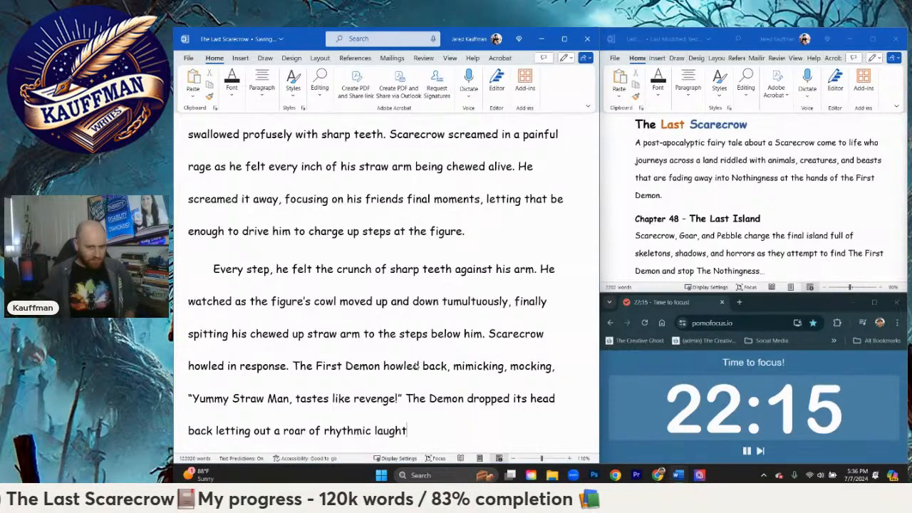
text(er yet again.)
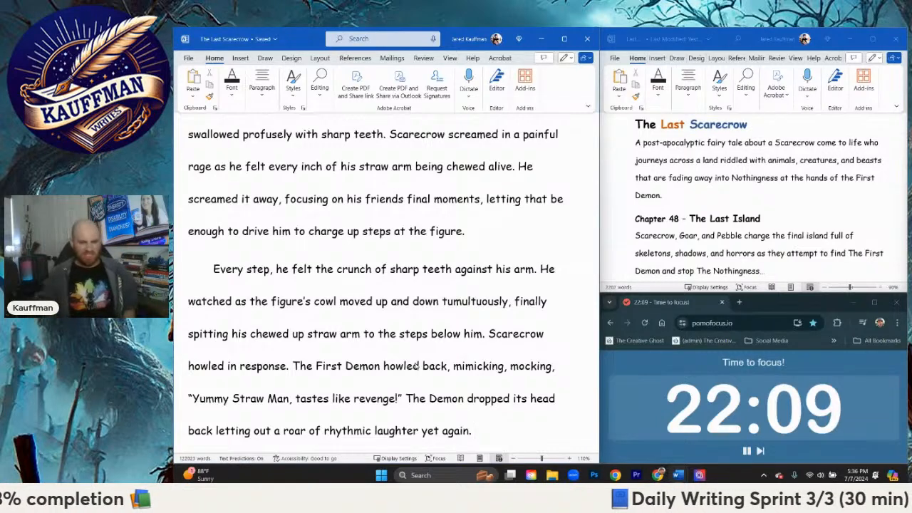
Step: Start a new paragraph with "Scarecrow kept howling,"
key(Return)
text(Scarec)
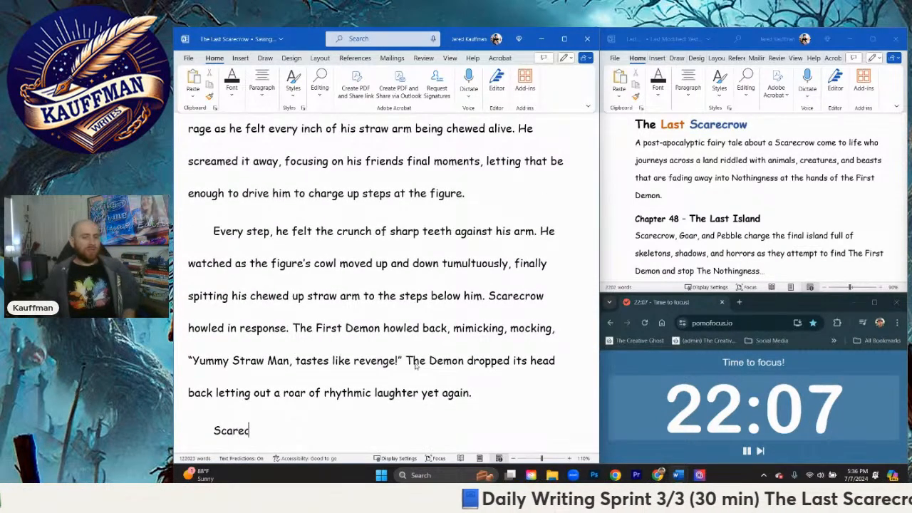
text(row ketp)
key(BackSpace)
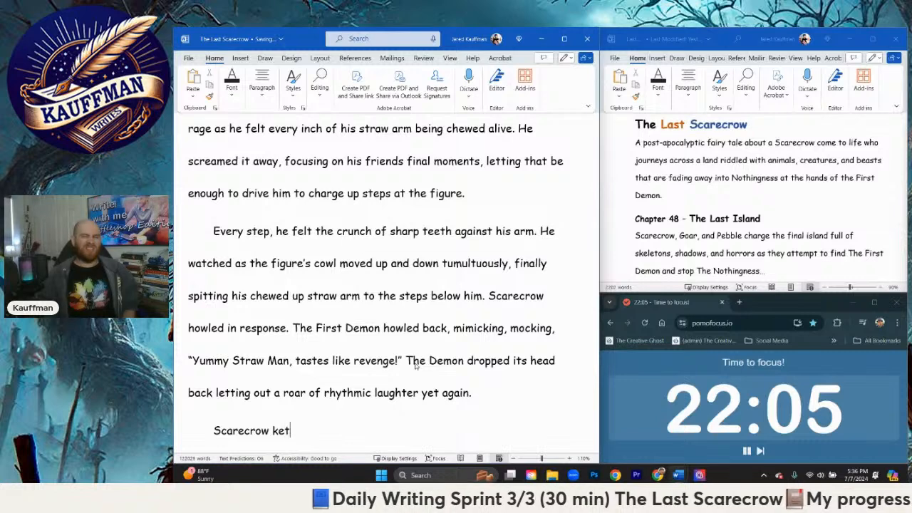
key(BackSpace)
text(pt howling,)
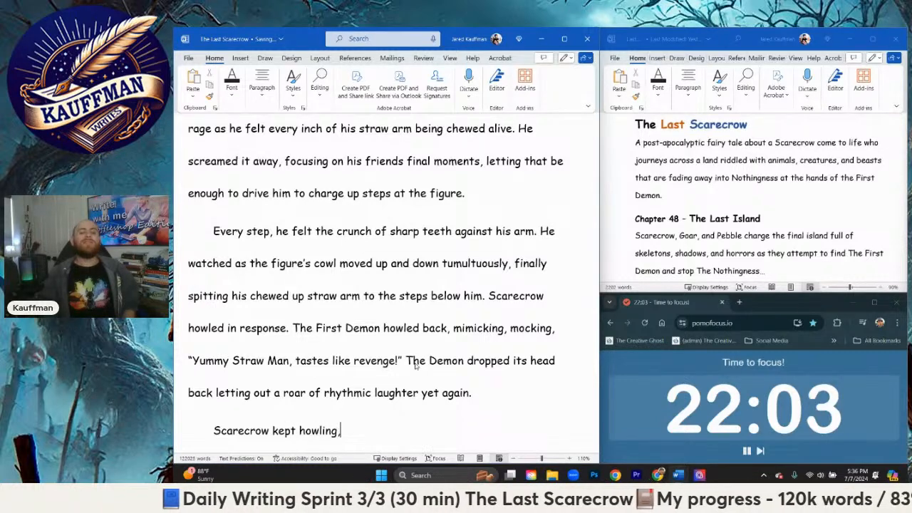
text( ignoring the pain of)
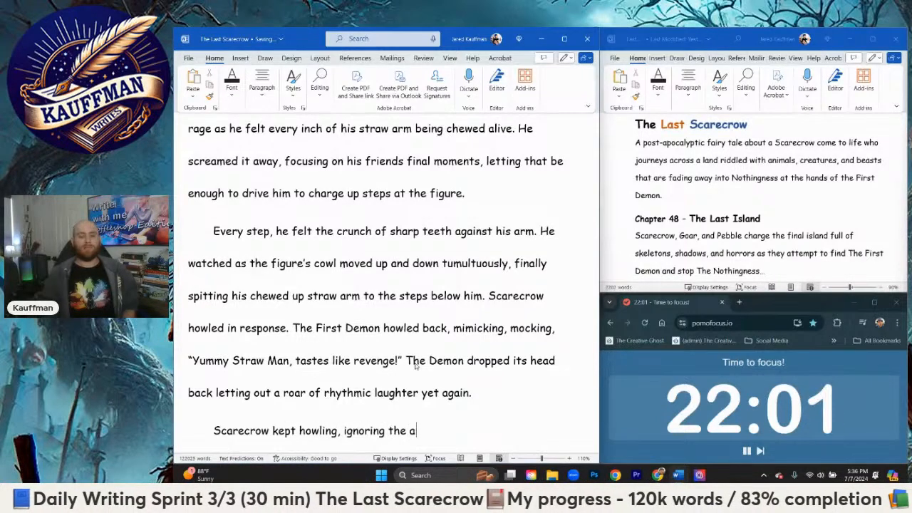
text( his batt)
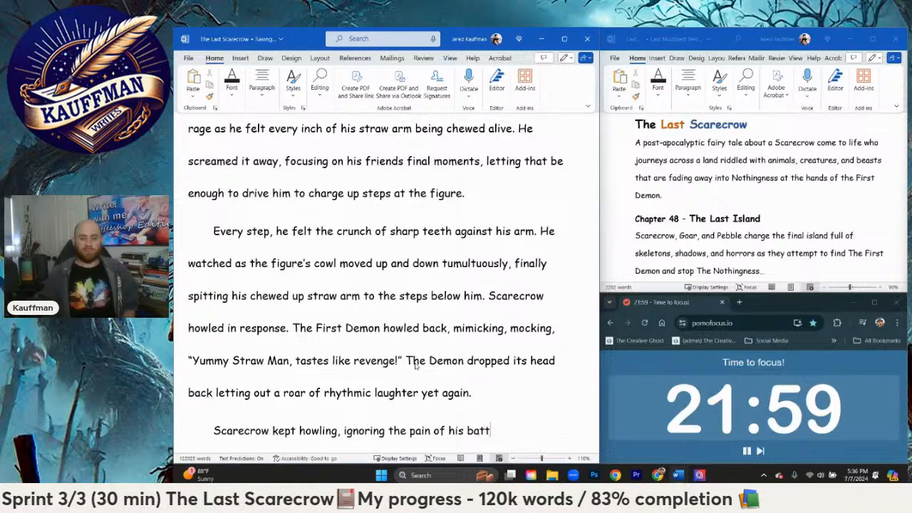
text(er ed gh)
Step: Continue the new paragraph's opening sentence with "ignoring the pain of his battered"
key(BackSpace)
key(BackSpace)
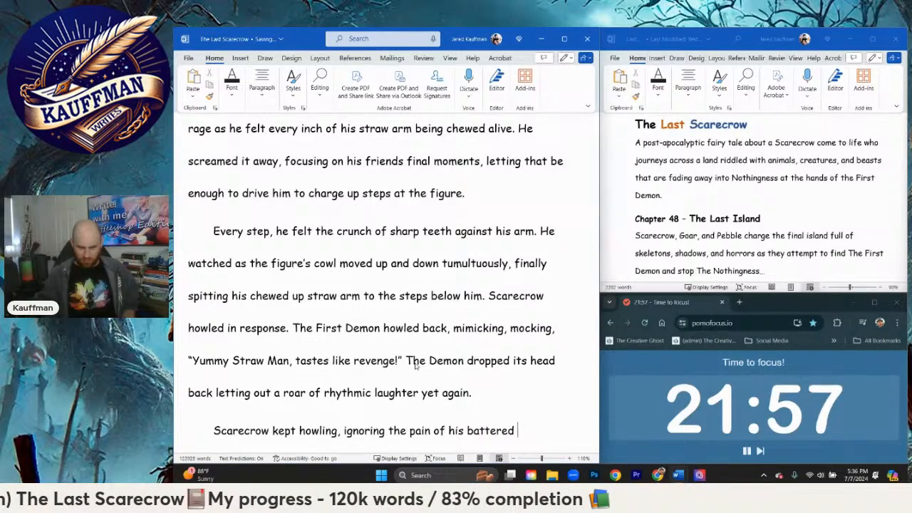
Step: Extend the sentence after "battered" with "hand against the stone steps"
text(hand against th)
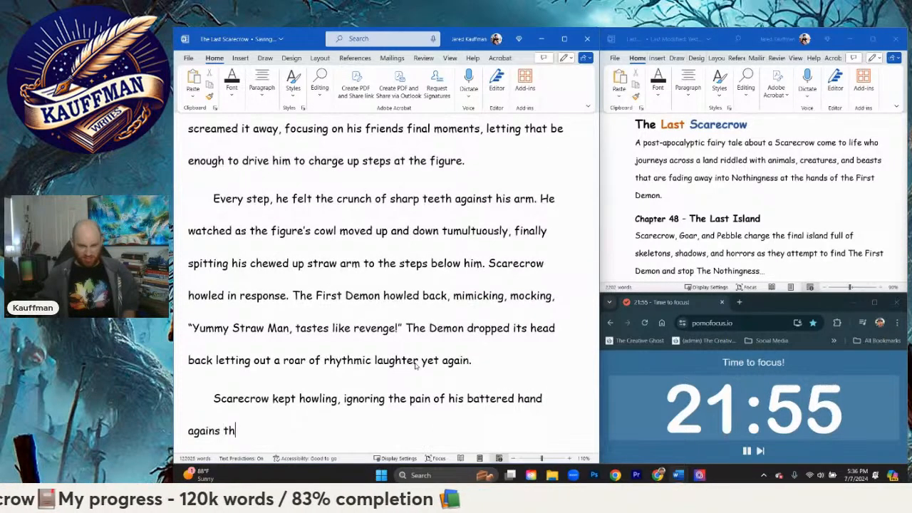
key(BackSpace)
key(BackSpace)
text(the ston)
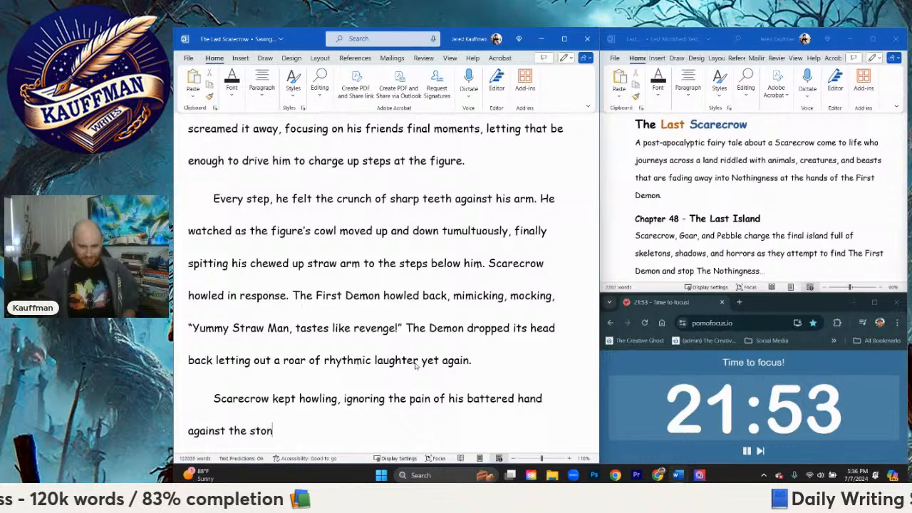
text(e steps )
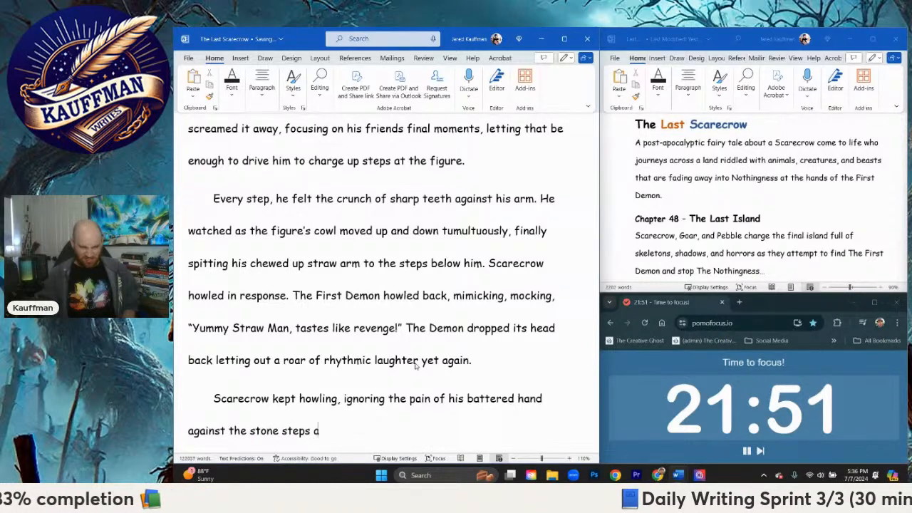
text(as he approa)
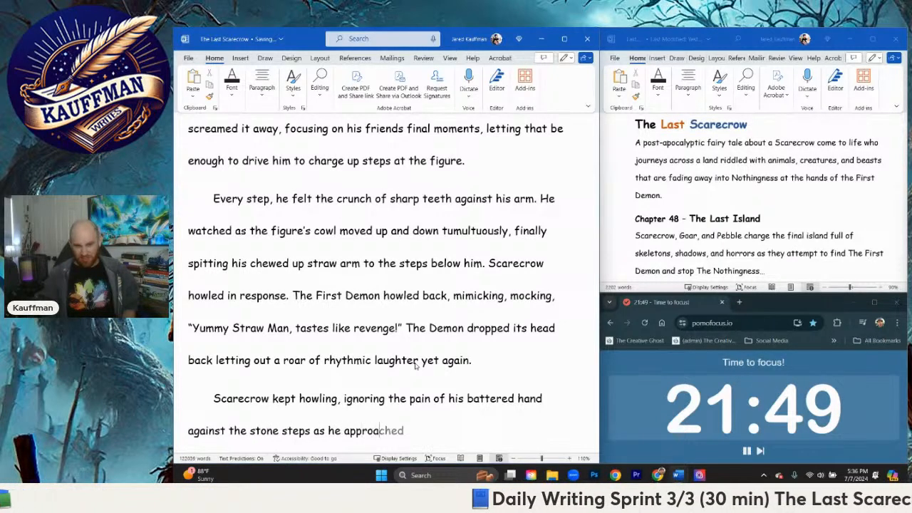
text(ched the F)
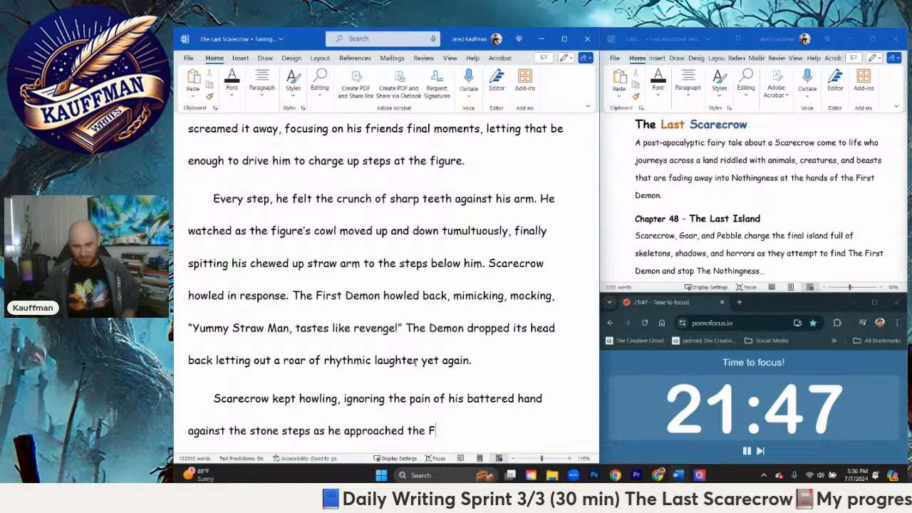
text(irst)
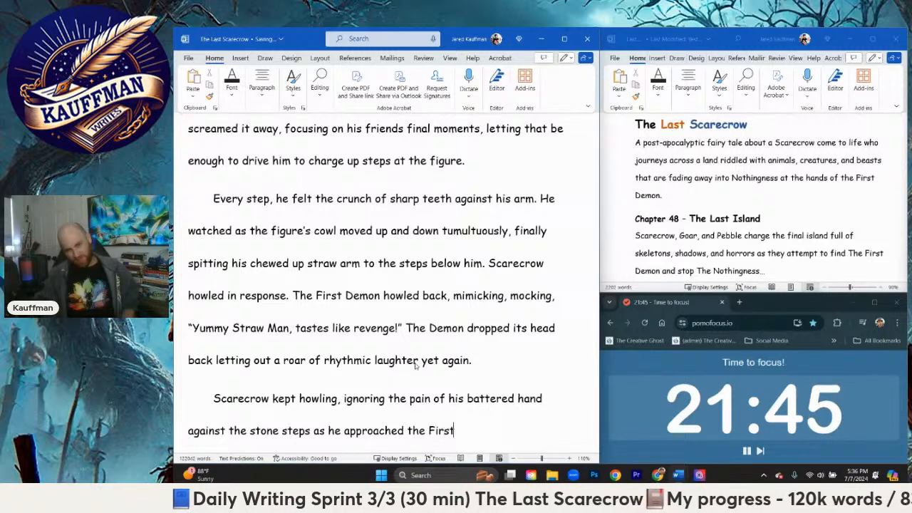
text( Demon, f)
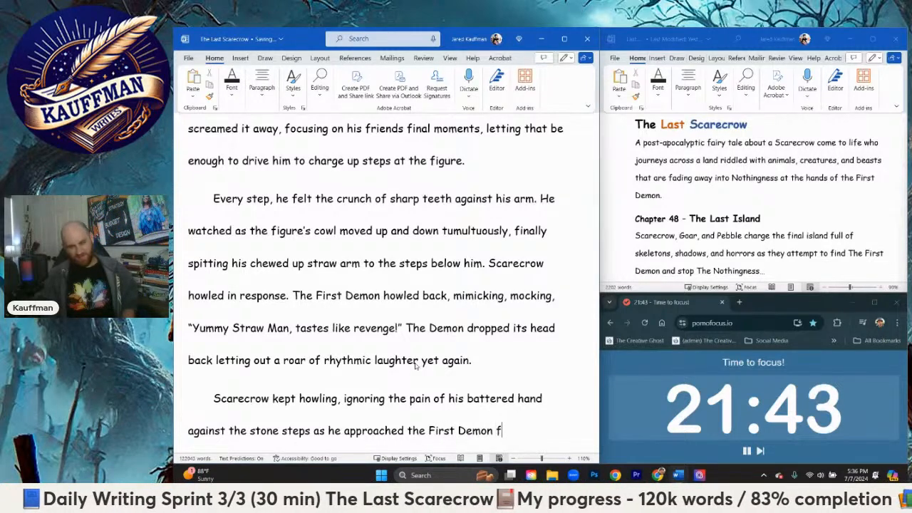
Step: Finish the sentence after "stone steps" with "as he approached the First Demon, full fury."
key(BackSpace)
key(BackSpace)
text(, full fury)
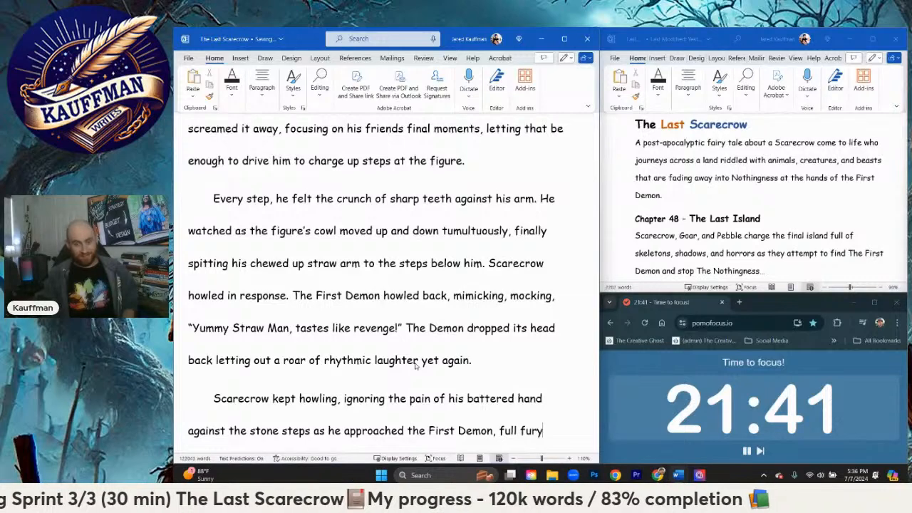
text(.)
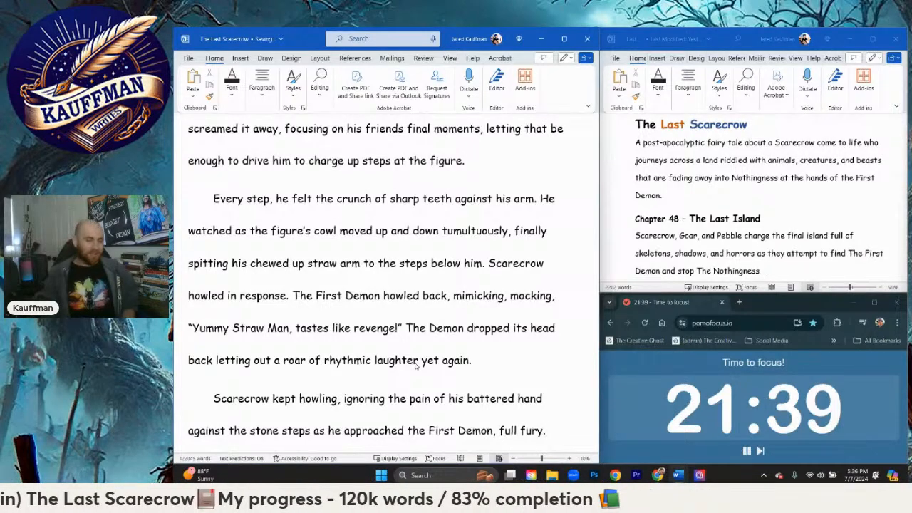
key(Return)
text(The)
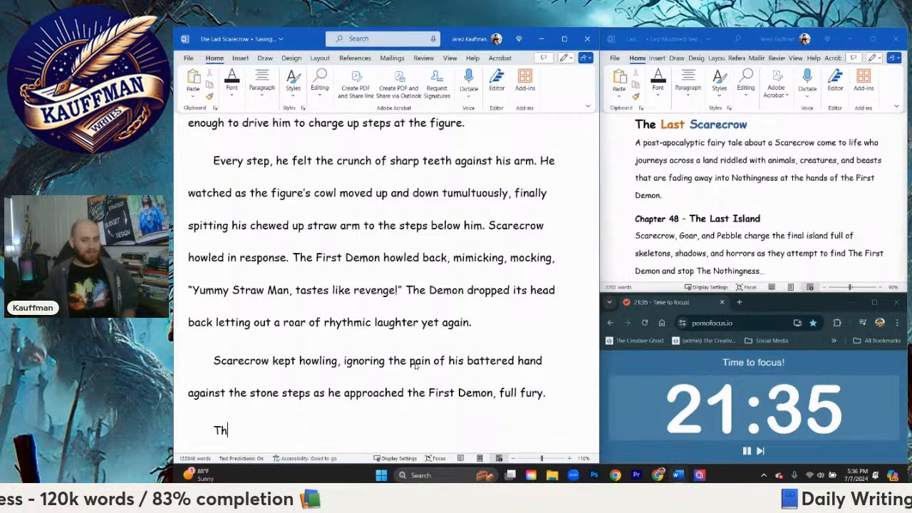
key(BackSpace)
key(BackSpace)
Step: Begin the next sentence in the same paragraph with "Even this close the creature's cowl still"
text(E)
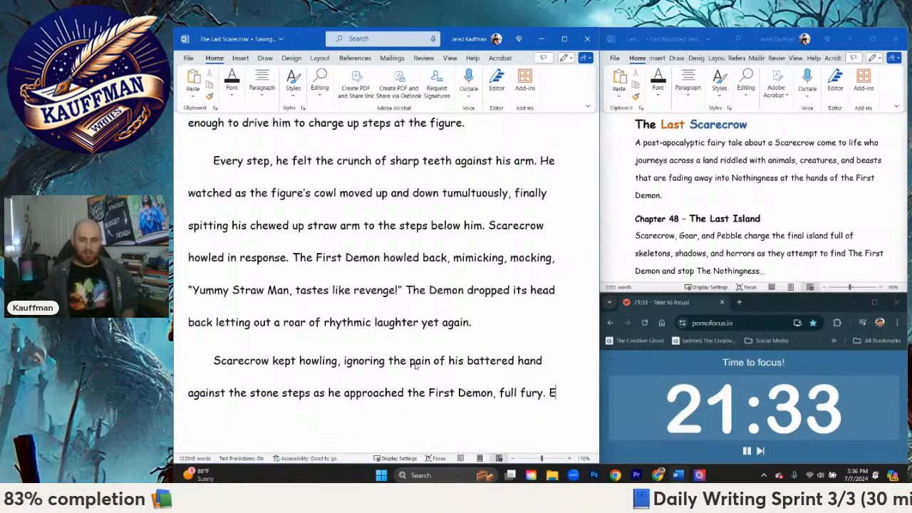
text(ven this close the )
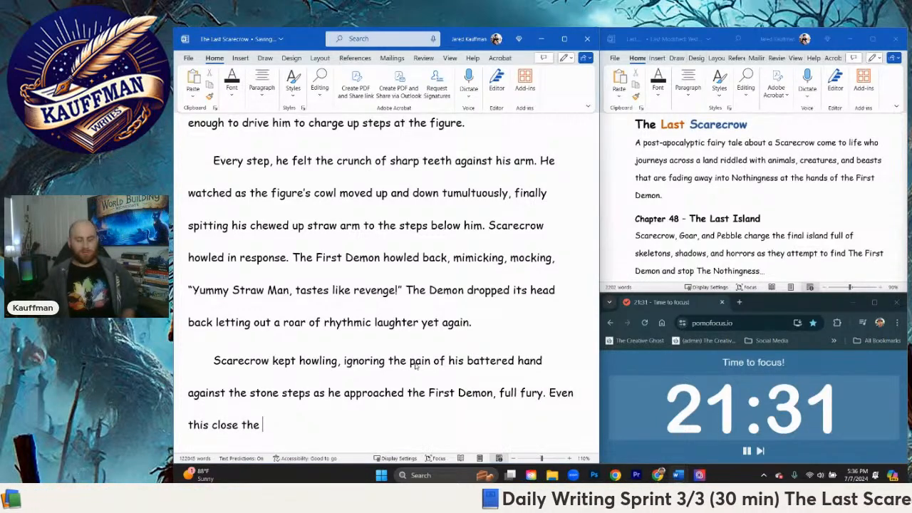
text(creature')
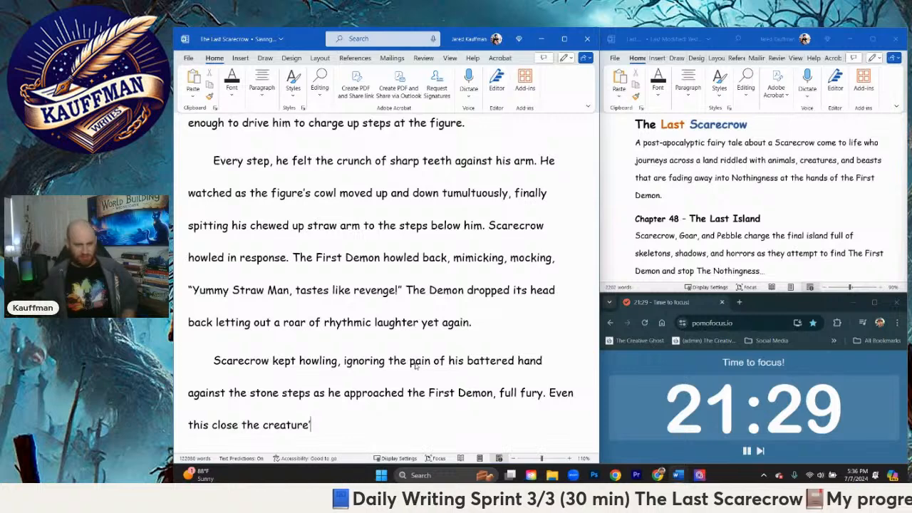
text(s )
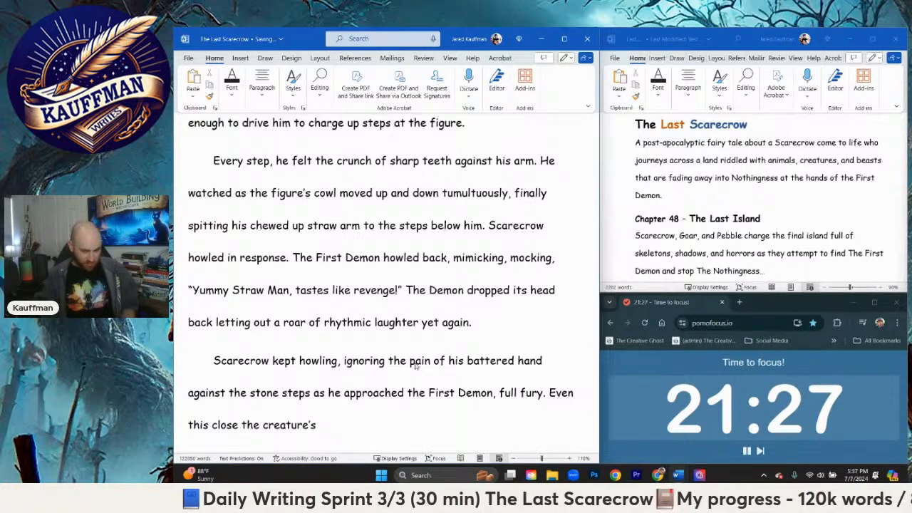
text(cowl still)
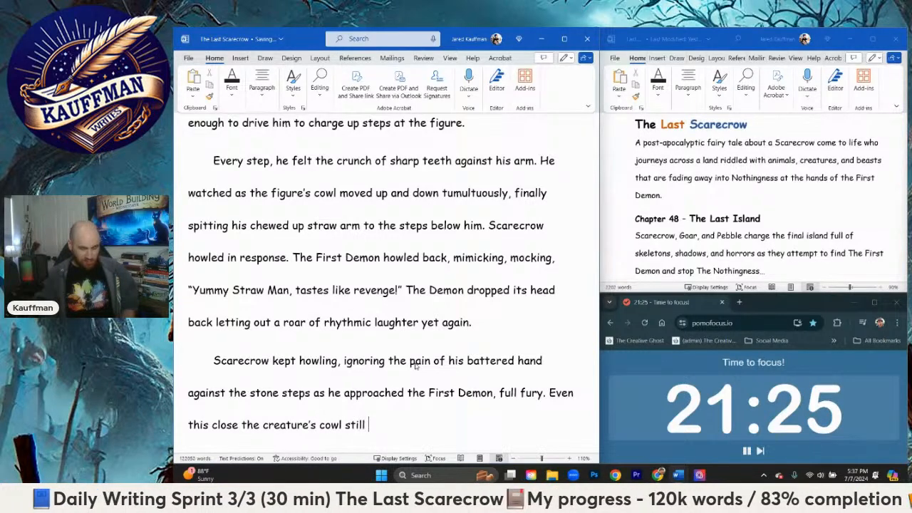
text( covered)
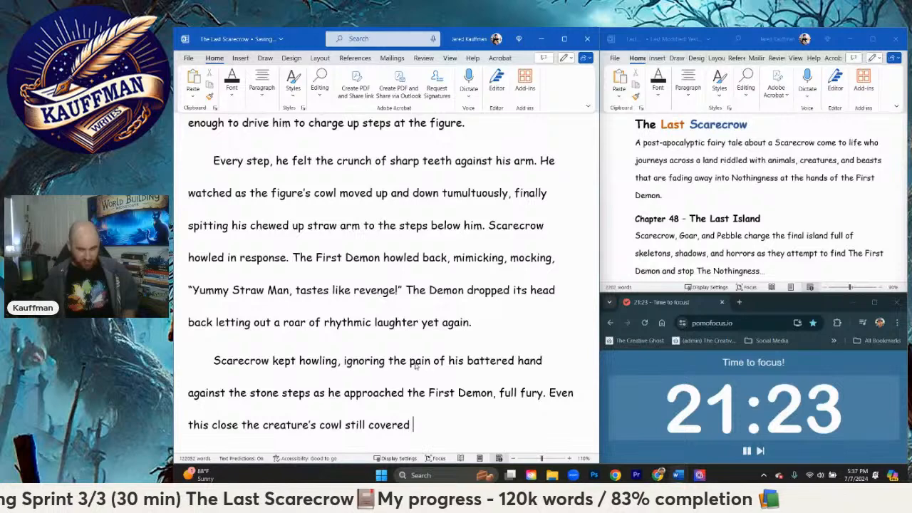
key(BackSpace)
key(BackSpace)
key(BackSpace)
key(BackSpace)
key(BackSpace)
key(BackSpace)
key(BackSpace)
Step: Continue the sentence after "cowl still" with "shadowed it's entire face"
text(s)
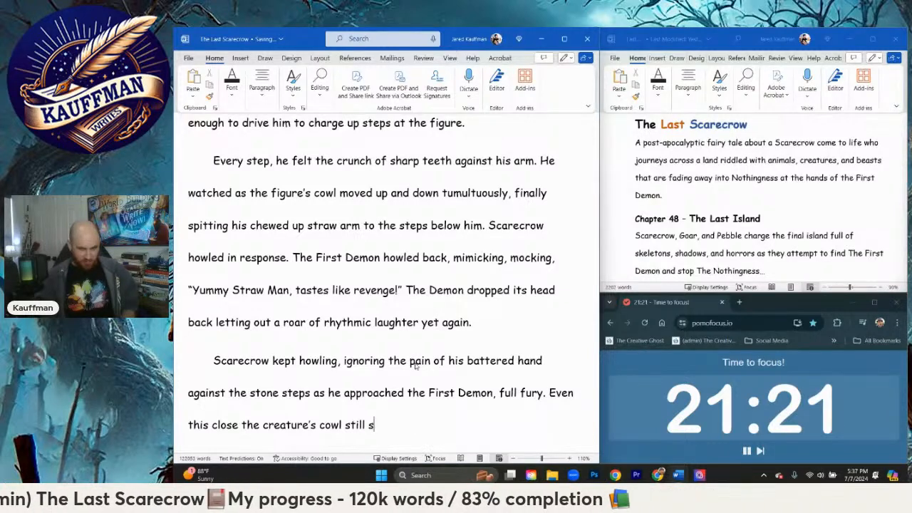
text(hadowed it's ent)
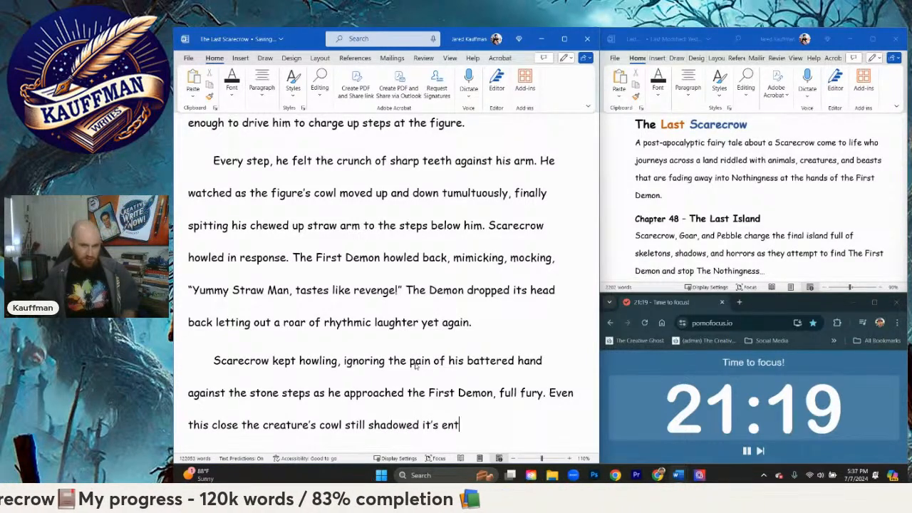
text(ire face as)
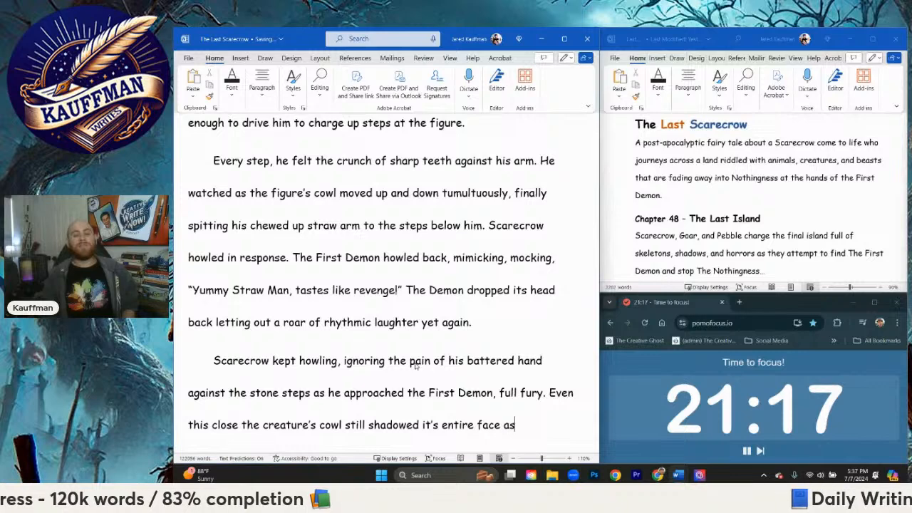
text( the)
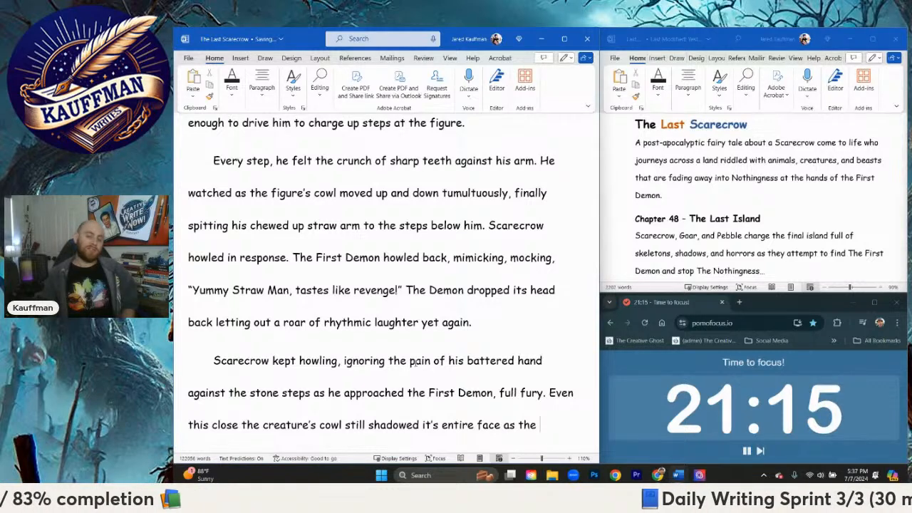
text( Demon tu)
text(rne)
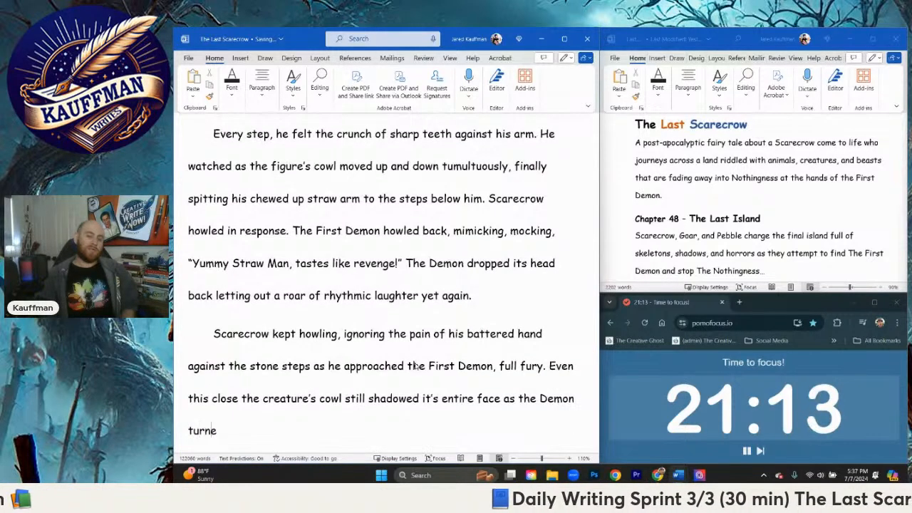
text(d tail)
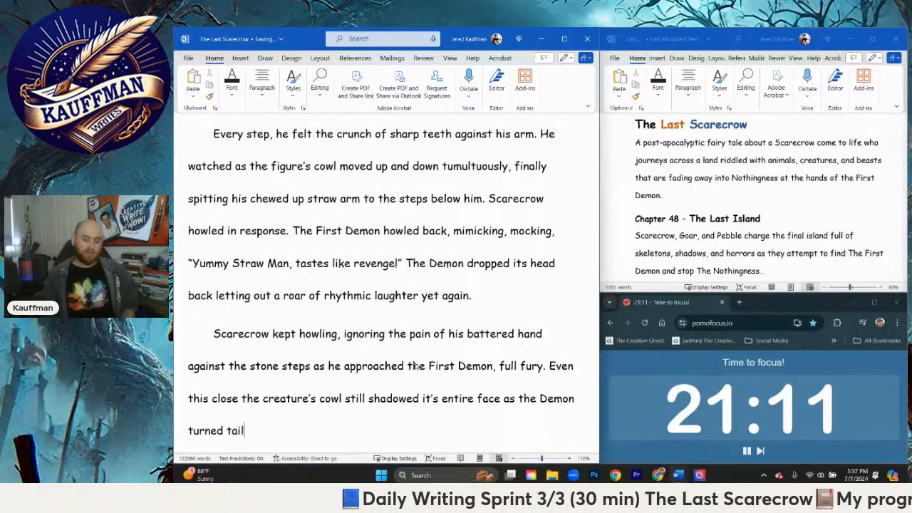
text( shouting, ")
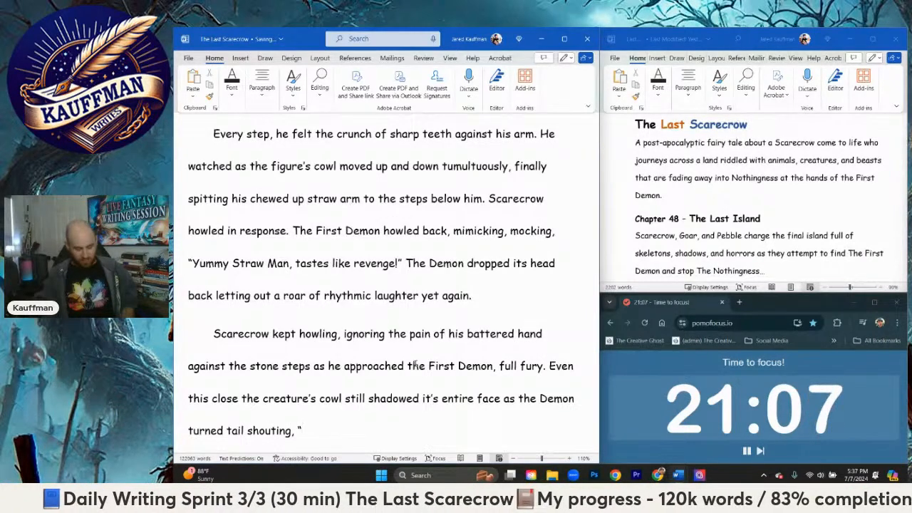
text(Ta)
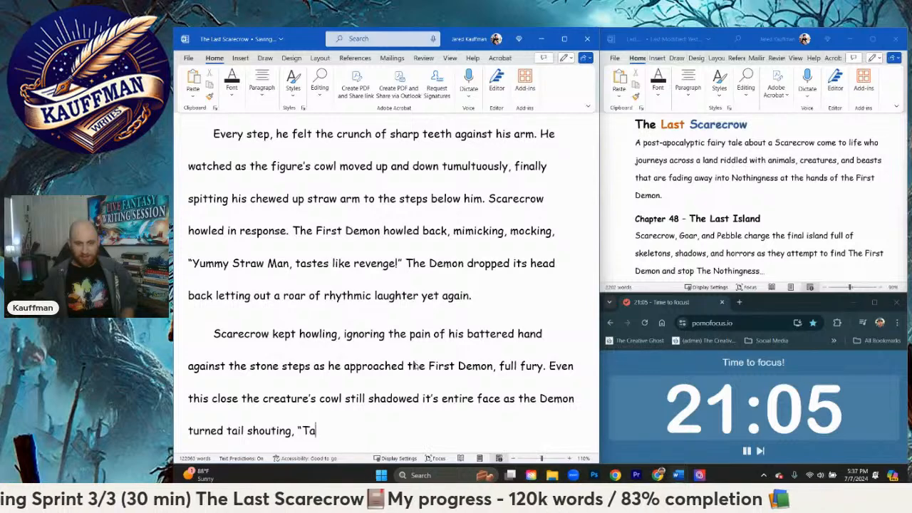
text(g, )
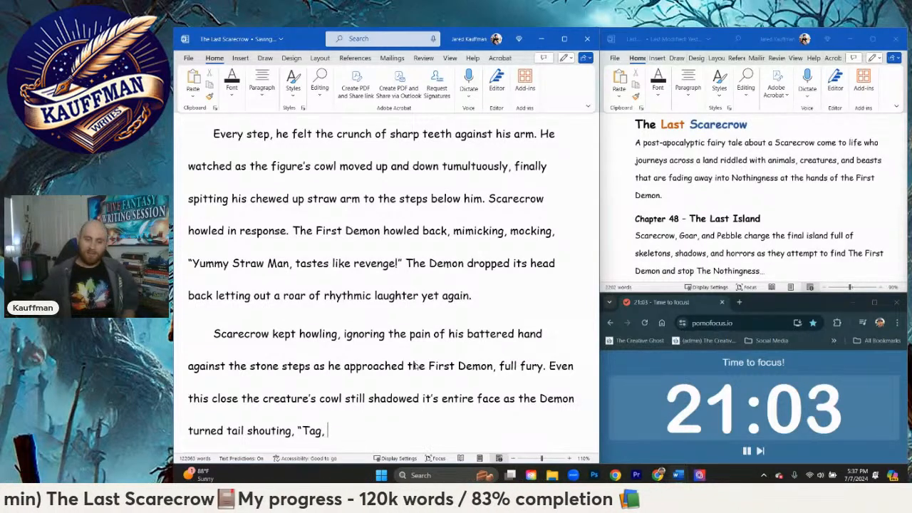
text(you)
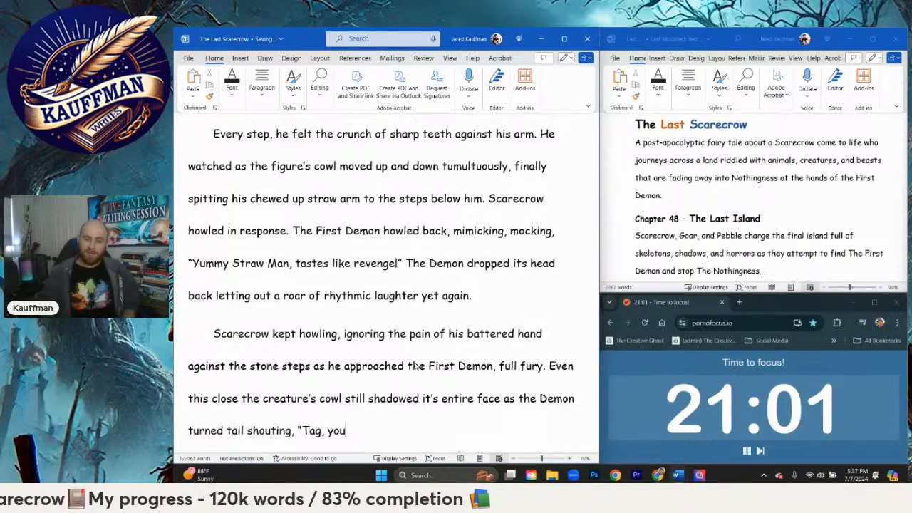
text(re 're it!")
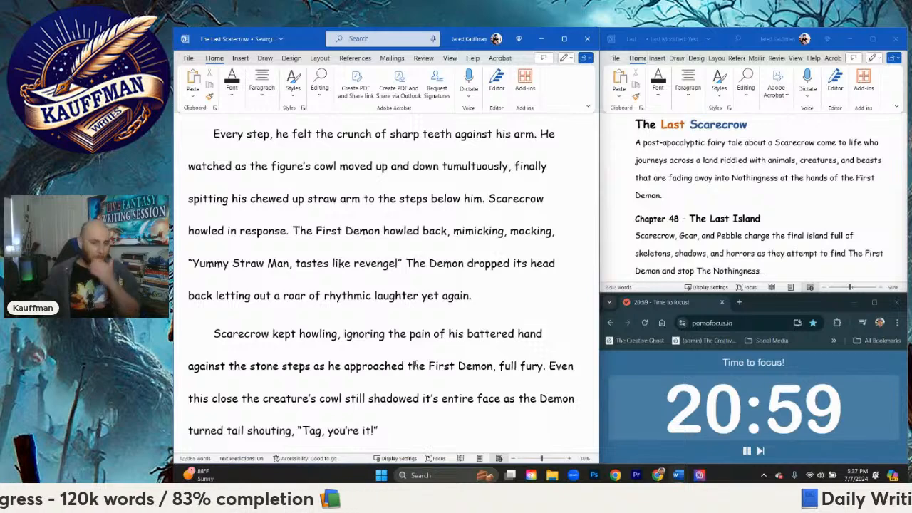
key(BackSpace)
key(BackSpace)
key(BackSpace)
key(BackSpace)
key(BackSpace)
key(BackSpace)
key(BackSpace)
key(BackSpace)
key(BackSpace)
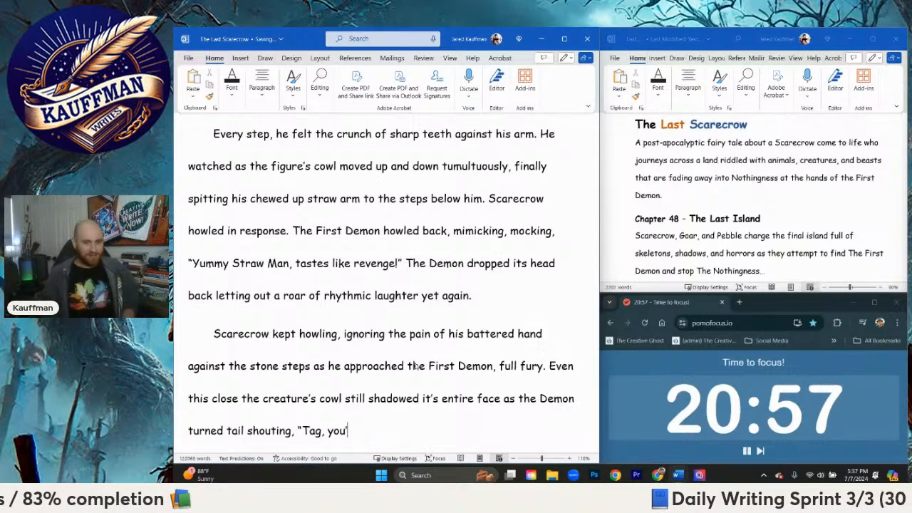
key(BackSpace)
key(BackSpace)
key(BackSpace)
key(BackSpace)
key(BackSpace)
key(BackSpace)
key(BackSpace)
key(BackSpace)
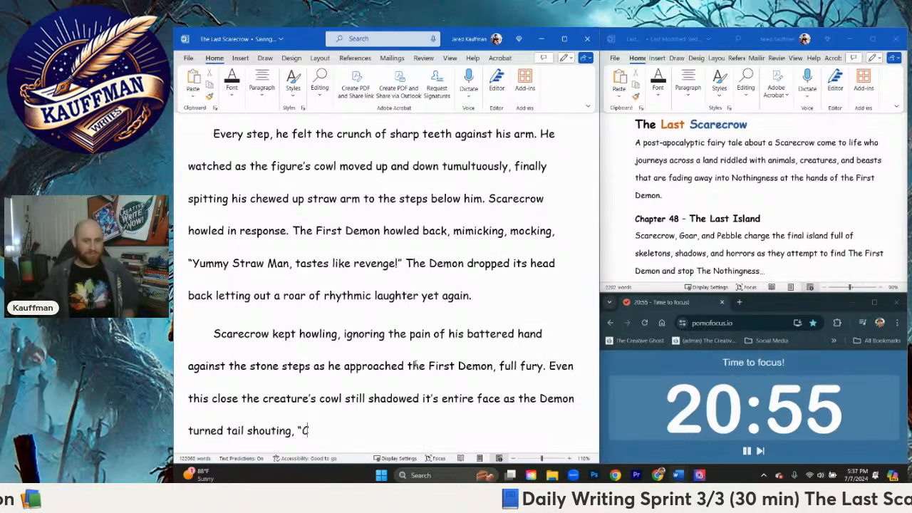
Step: Write the Demon's interrupted dialogue "Catch me—" and follow it with "The First Demon began shouting out"
text(Catch me--)
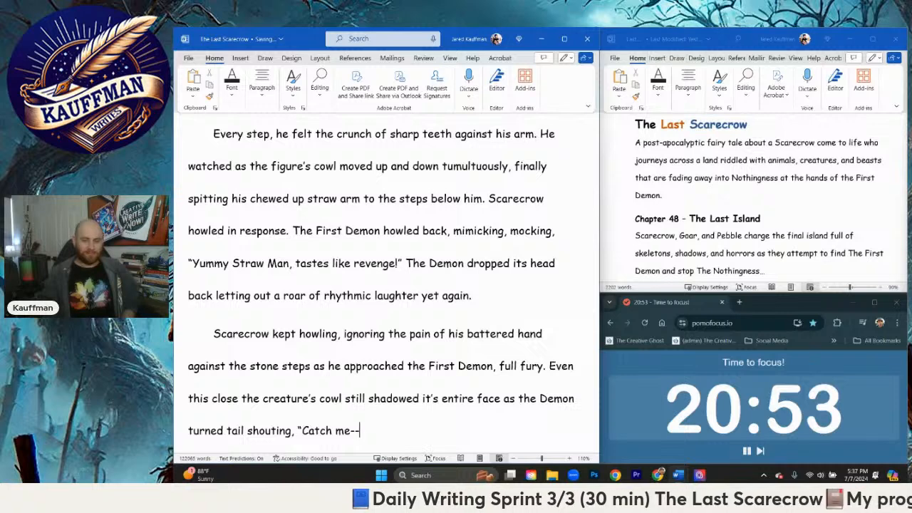
text(")
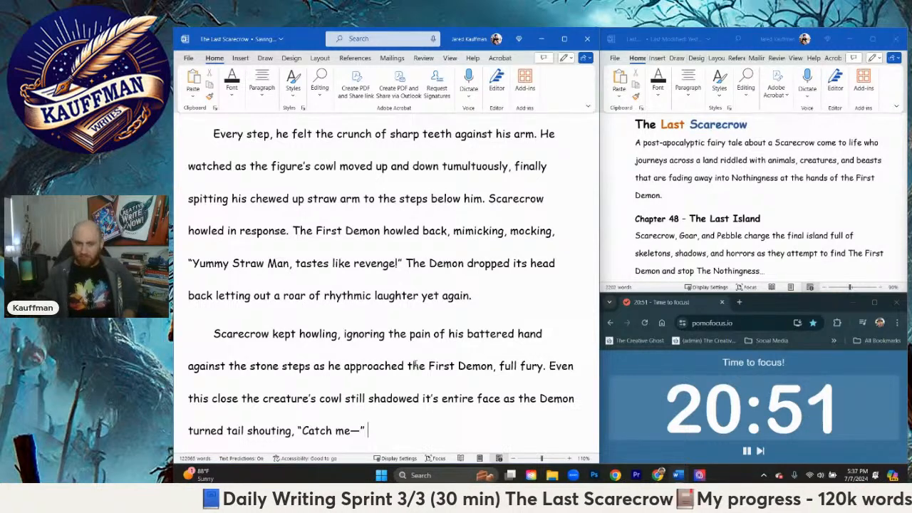
text( The First Demon s)
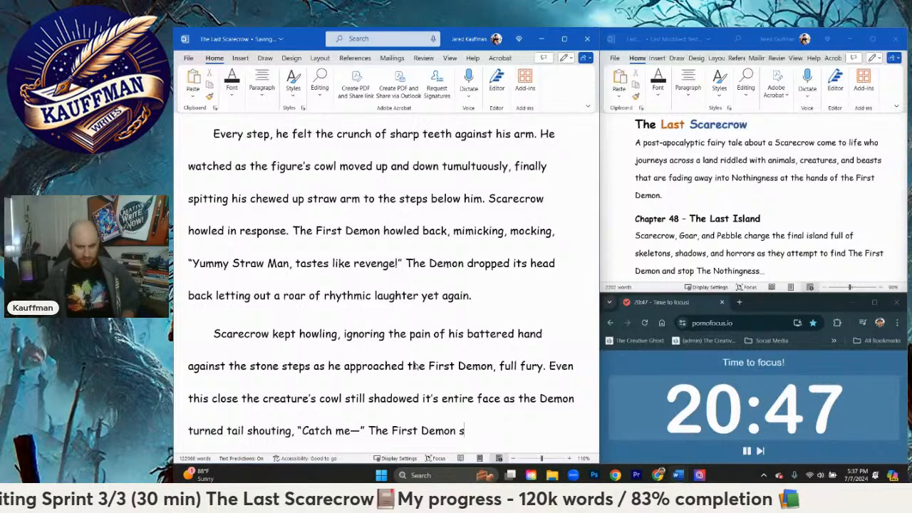
key(BackSpace)
text(began shou)
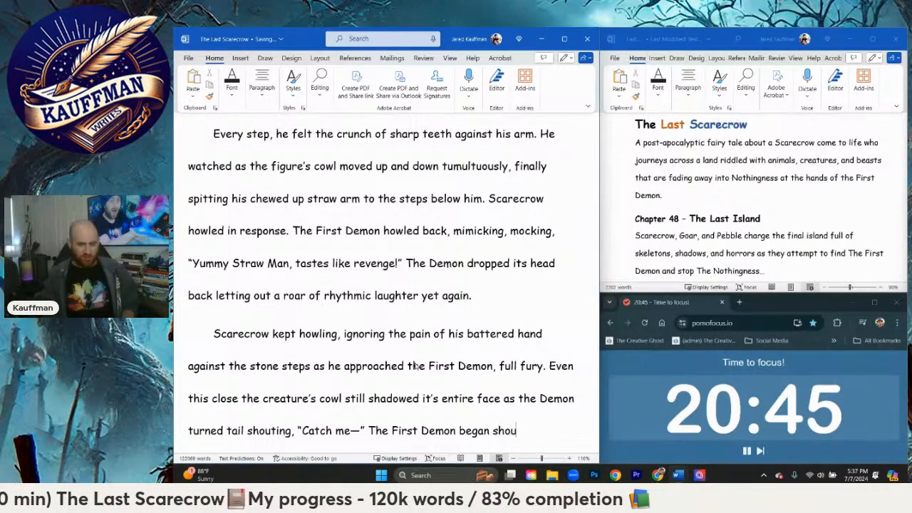
text(ting out)
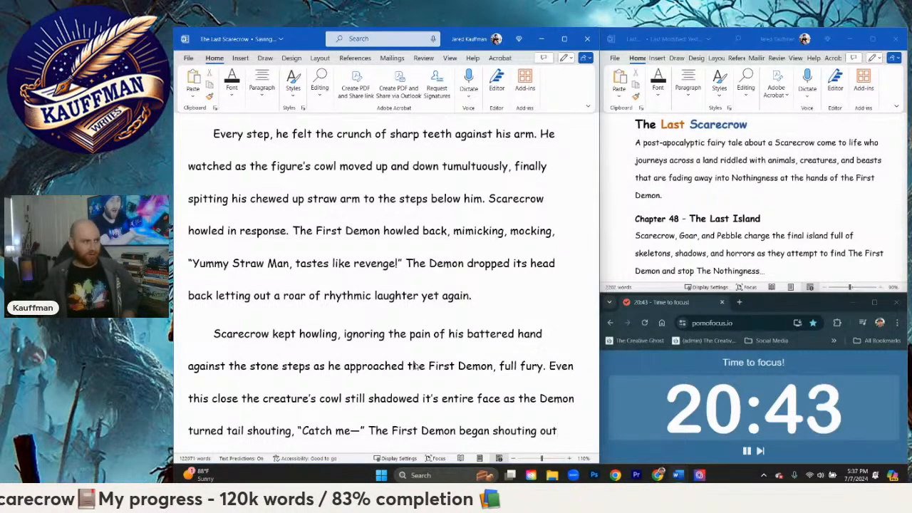
text(, but)
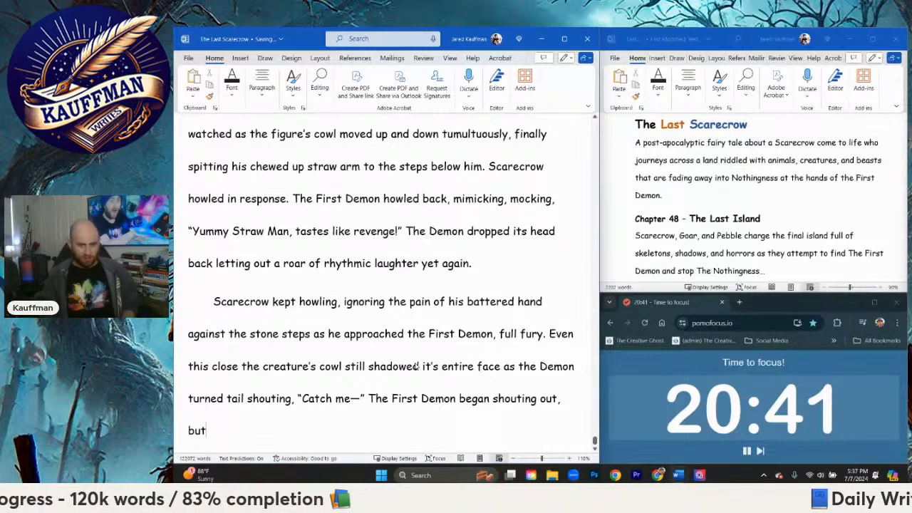
text( un)
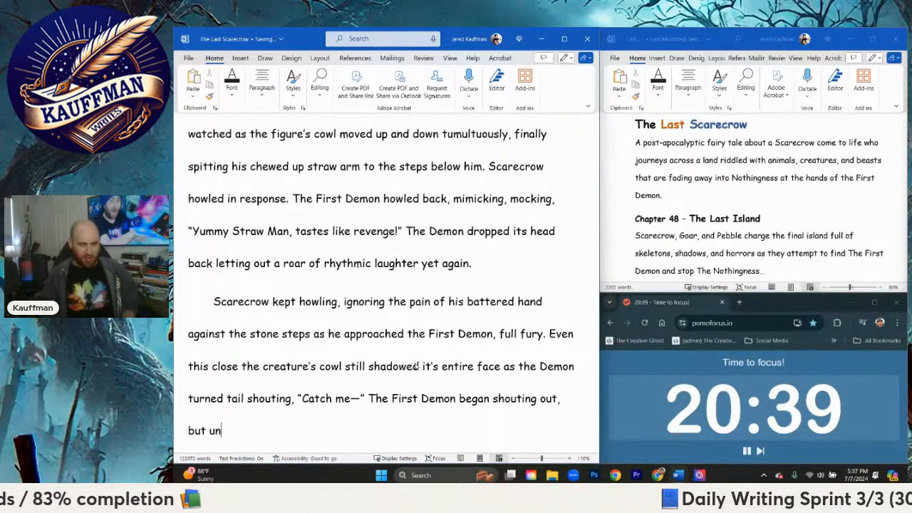
text(expectedl)
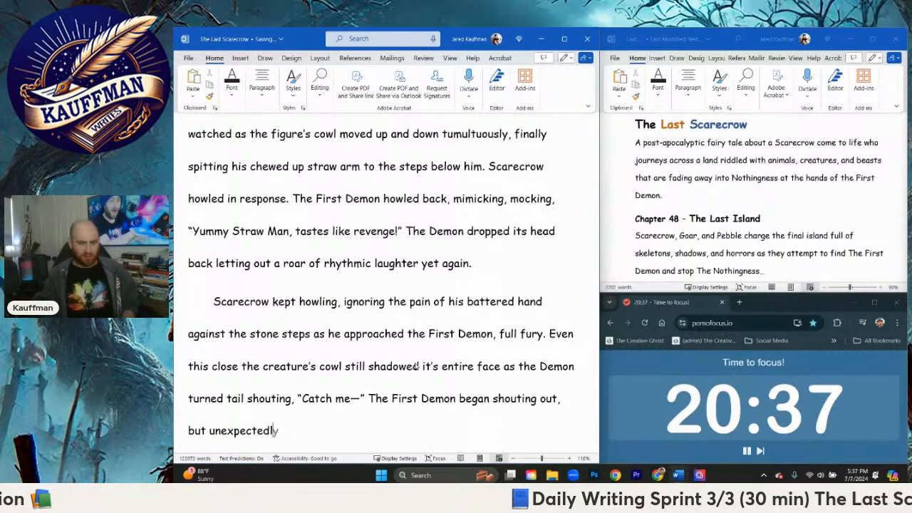
text(y)
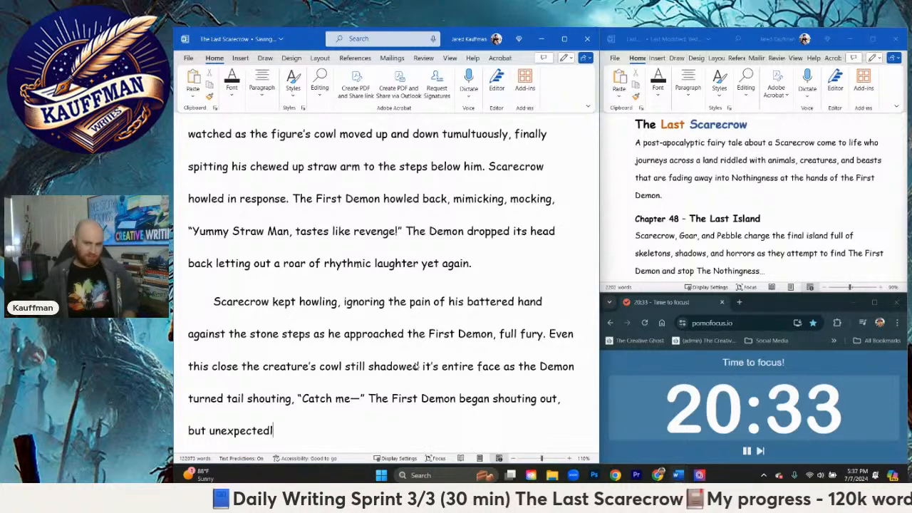
Step: Continue the sentence after "began shouting out" with ", but was caught by surprise"
key(BackSpace)
key(BackSpace)
key(BackSpace)
key(BackSpace)
key(BackSpace)
key(BackSpace)
key(BackSpace)
key(BackSpace)
key(BackSpace)
key(BackSpace)
key(BackSpace)
text(was caug)
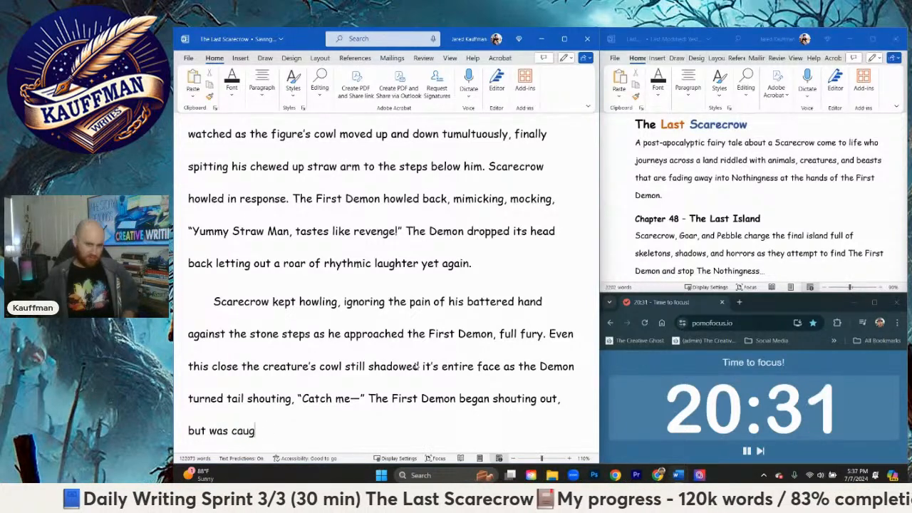
text(ht by surprise)
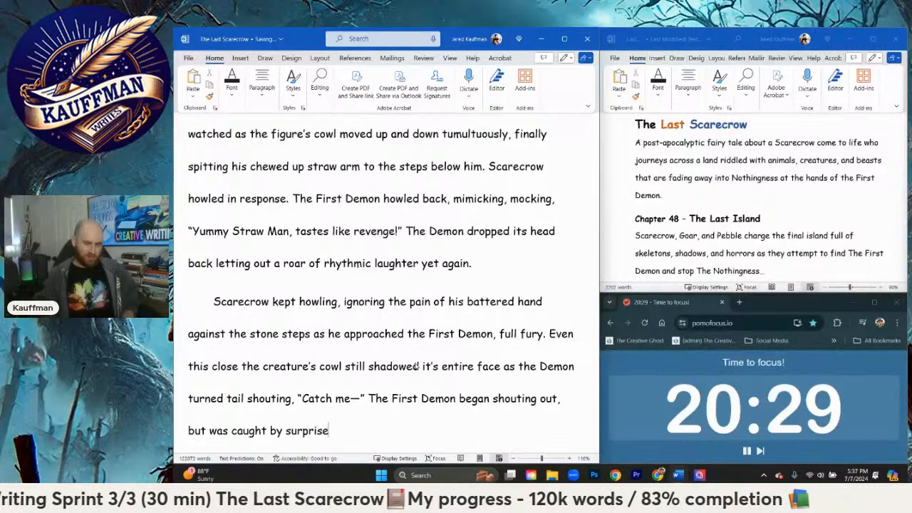
Step: Rework the wording after "was caught" so that it reads "by surprise as"
key(BackSpace)
key(BackSpace)
key(BackSpace)
key(BackSpace)
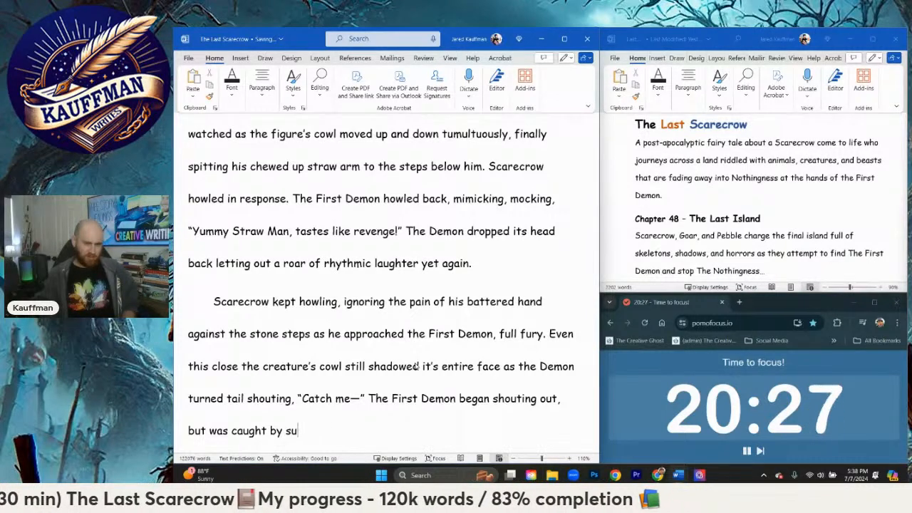
key(BackSpace)
key(BackSpace)
key(BackSpace)
text(surpr)
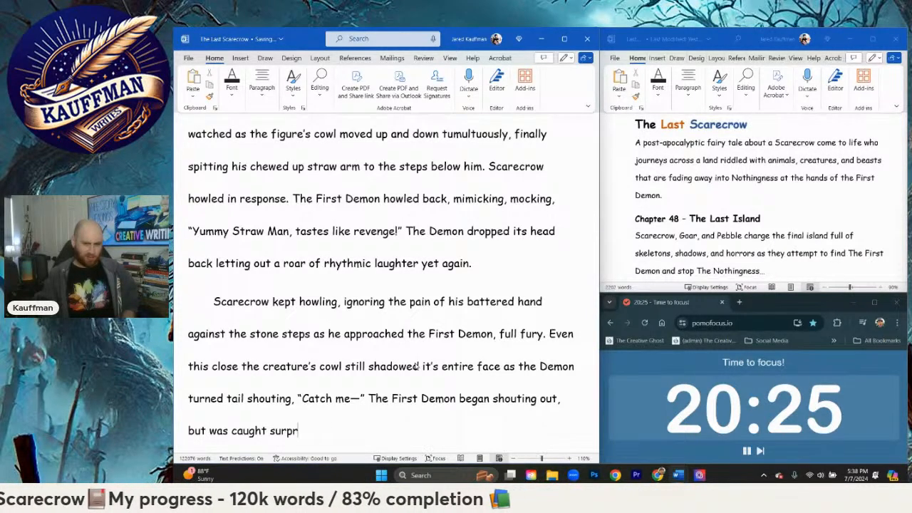
key(BackSpace)
key(BackSpace)
key(BackSpace)
key(BackSpace)
key(BackSpace)
text(b)
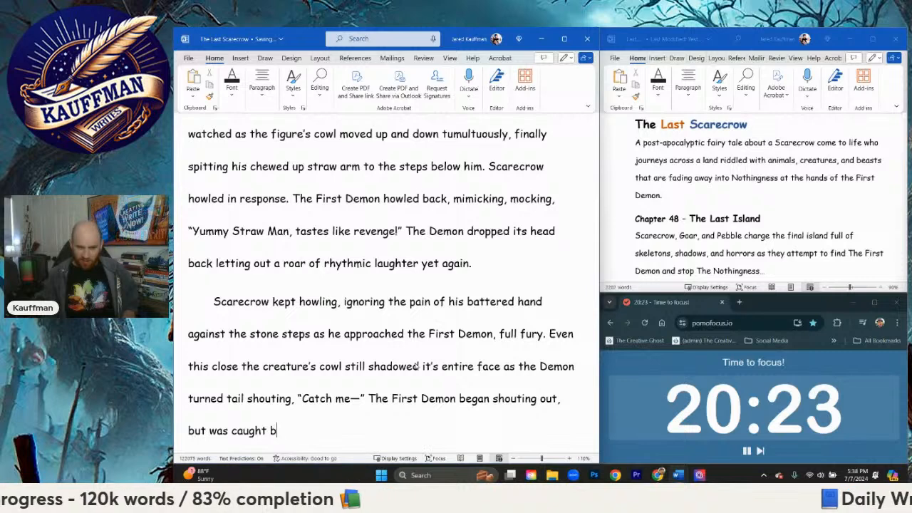
text(y surprise as )
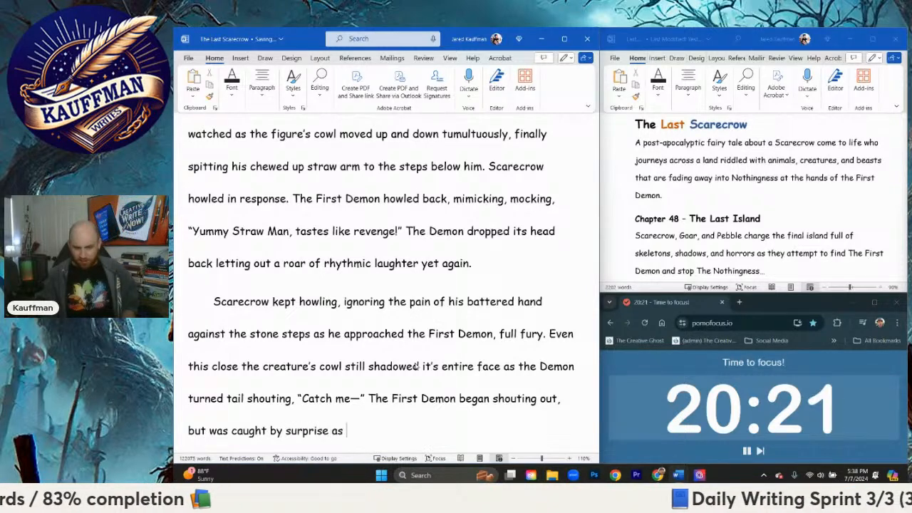
text(Sc)
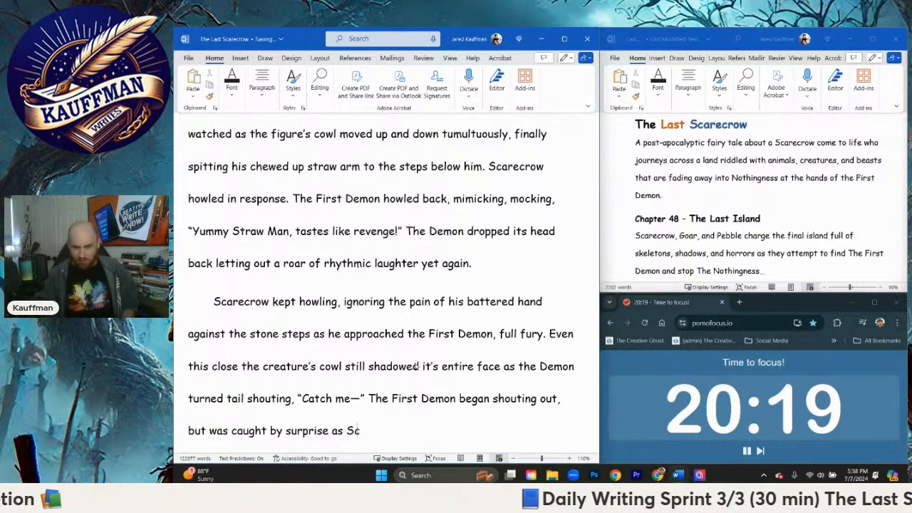
text(arecrow's batt)
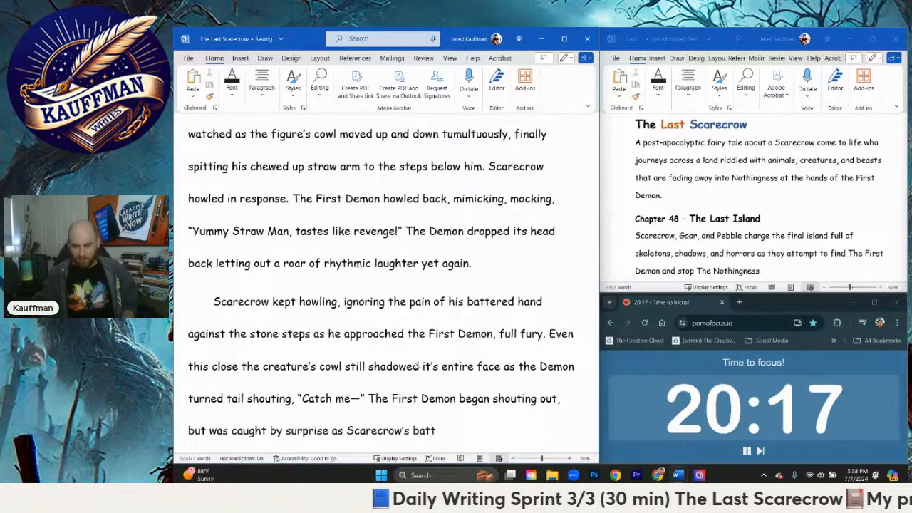
text(ered)
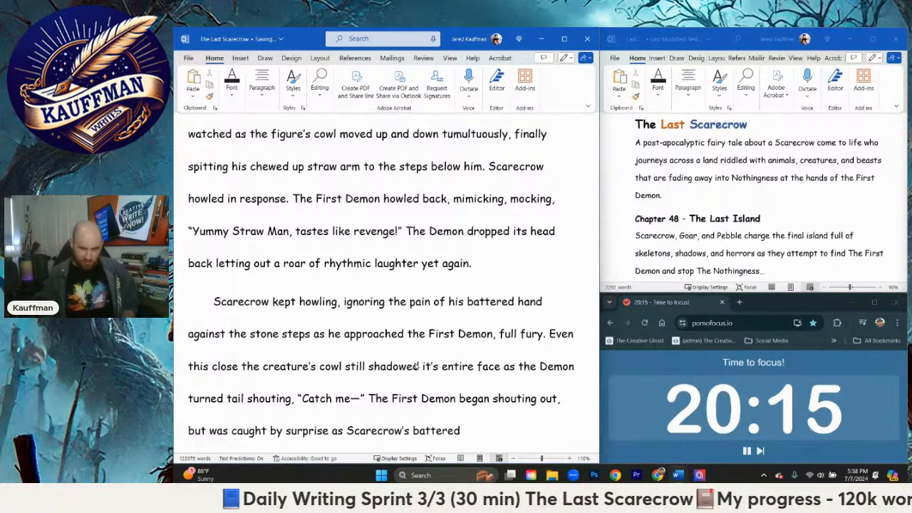
Step: Extend the sentence with "Scarecrow's chewed and battered"
key(BackSpace)
key(BackSpace)
key(BackSpace)
key(BackSpace)
key(BackSpace)
key(BackSpace)
key(BackSpace)
key(BackSpace)
text(chewe)
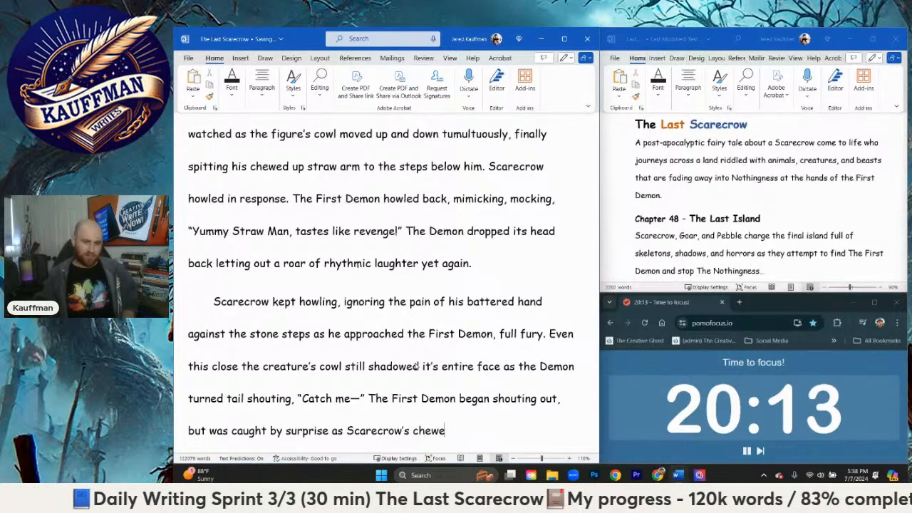
text(d and battered )
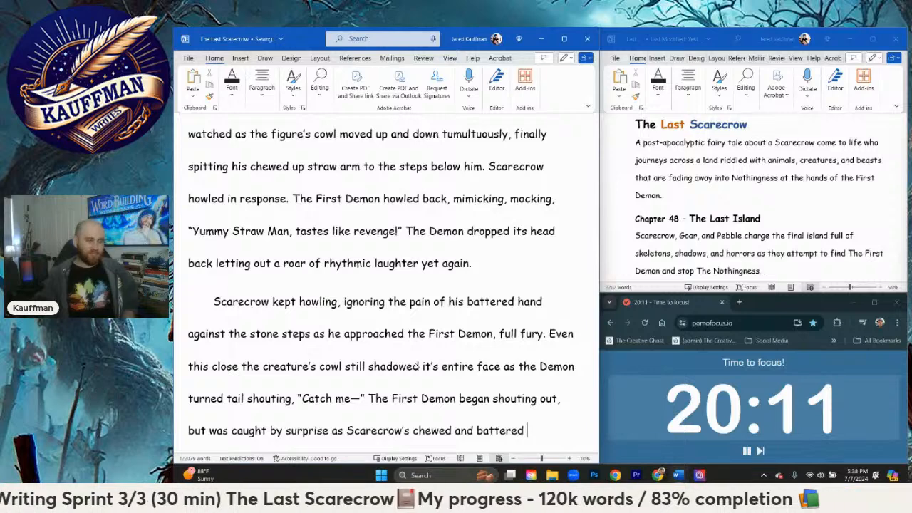
text(s)
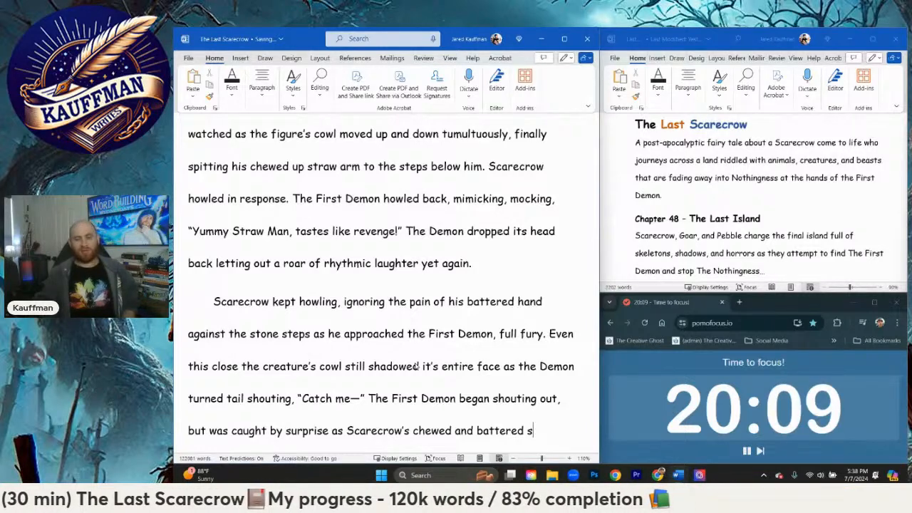
text(traw hand on the g)
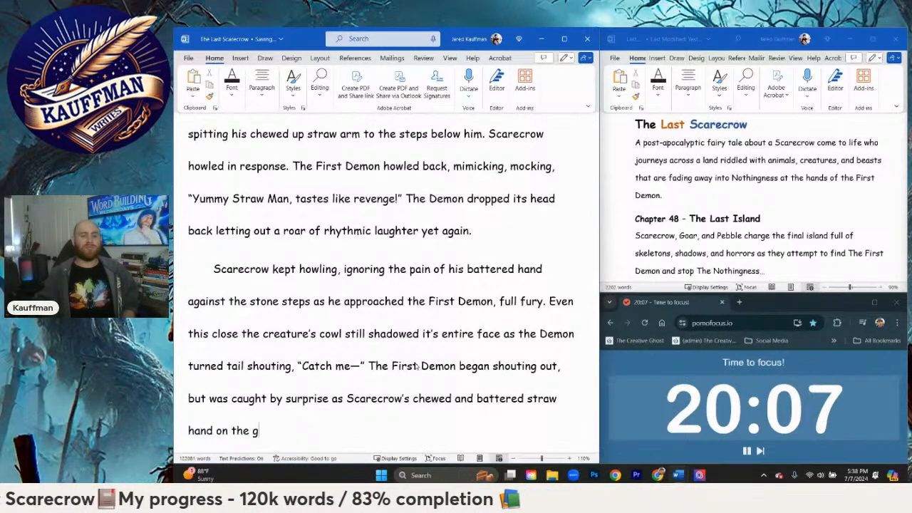
text(round had)
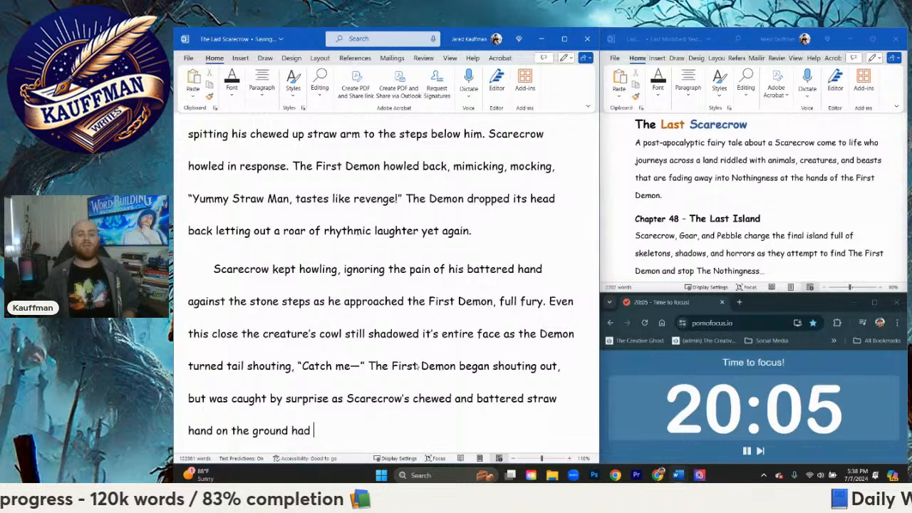
text( di)
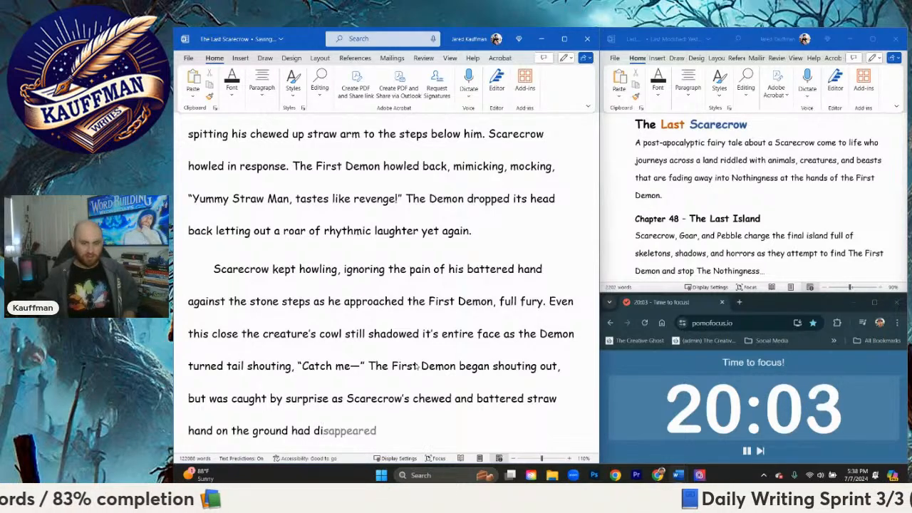
Step: Finish the sentence with "managed to crawl to his feet and hold his foot."
key(BackSpace)
key(BackSpace)
text(m)
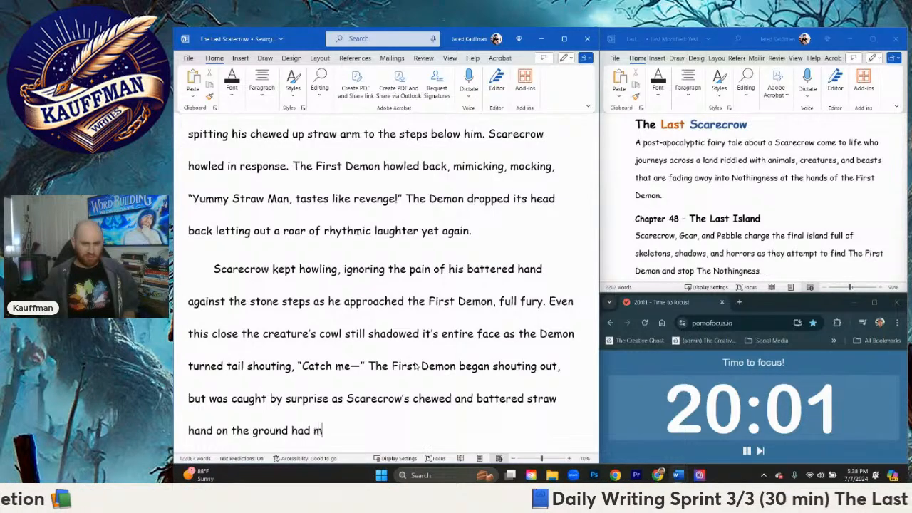
text(anaged to crawl to hi)
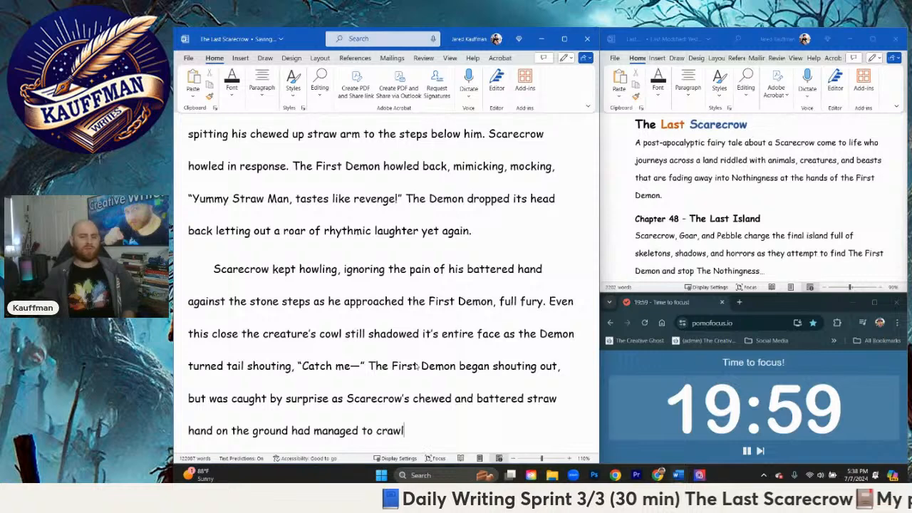
key(BackSpace)
key(BackSpace)
text(h)
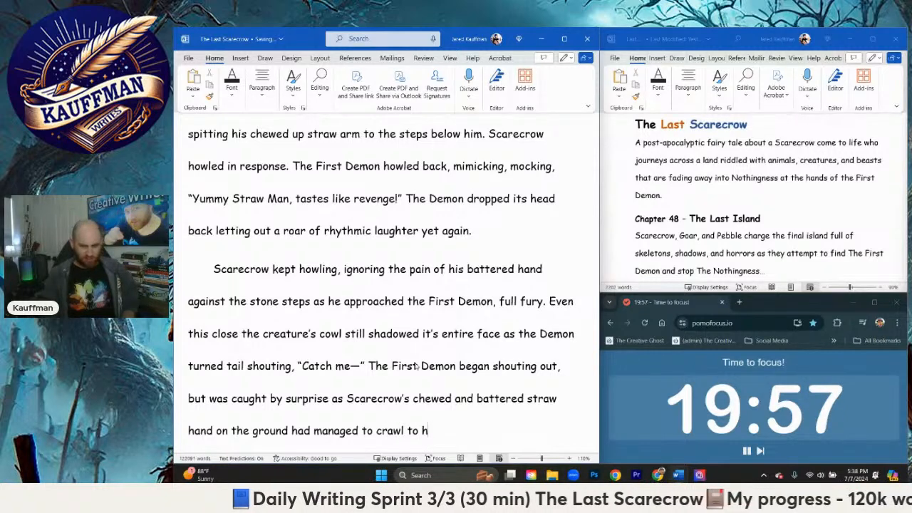
text(is feet and )
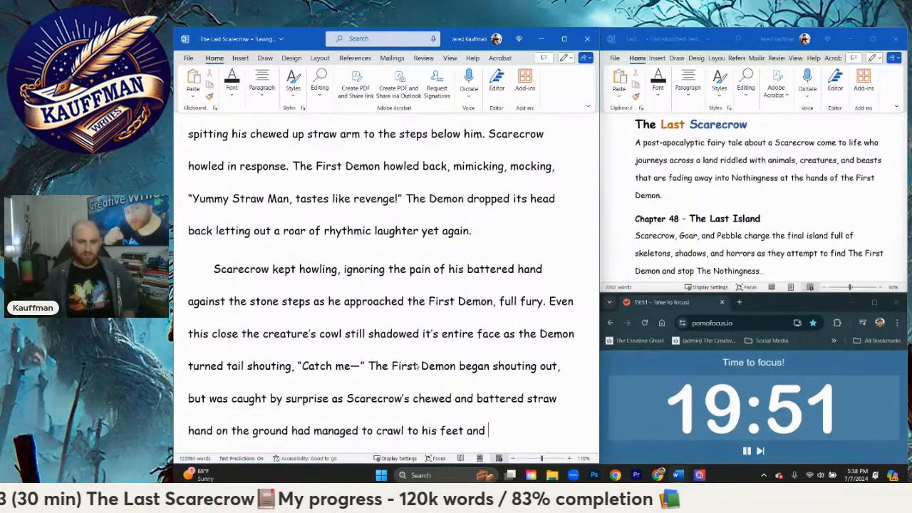
text(hold his )
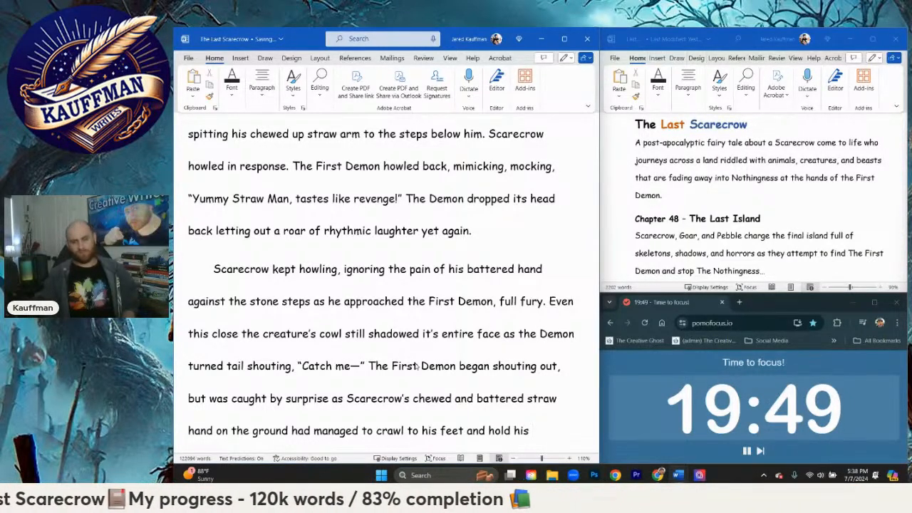
text(foot.)
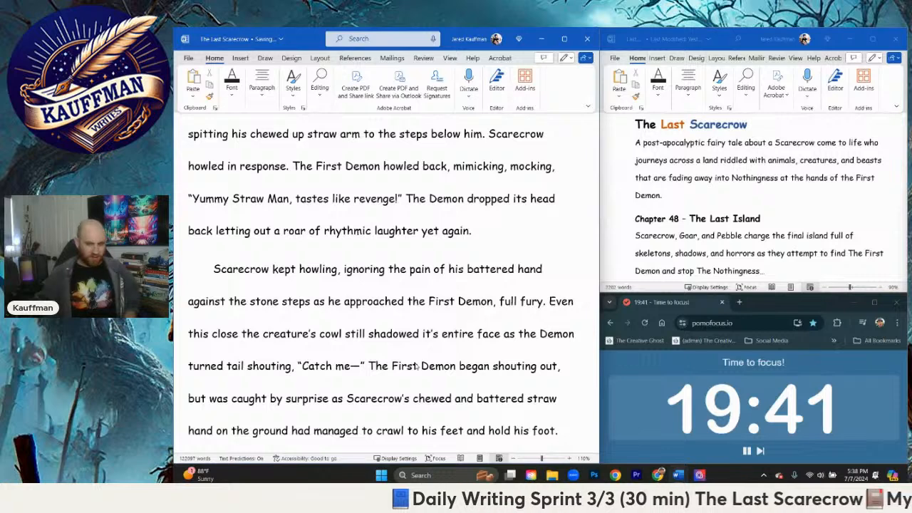
Step: Start a new paragraph with "The First Demon turned, looking over his shoulder"
key(Return)
text(The Fi)
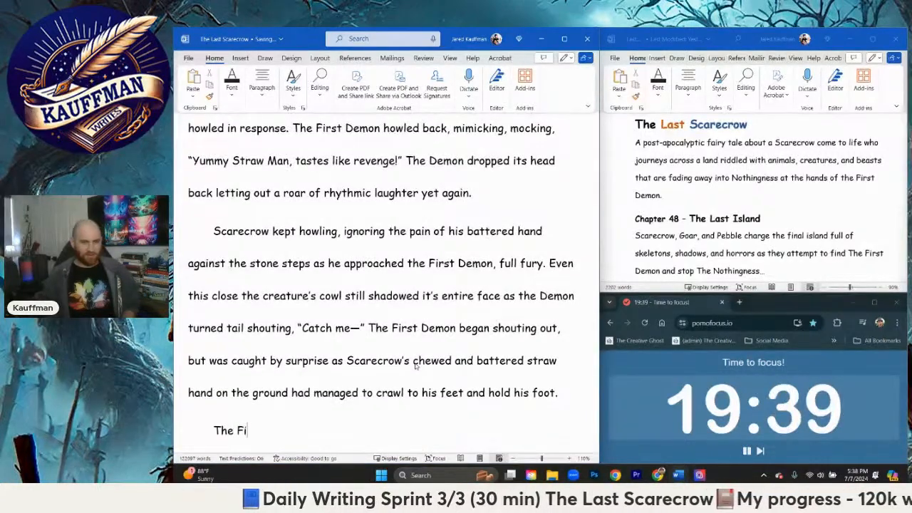
text(rst Demon )
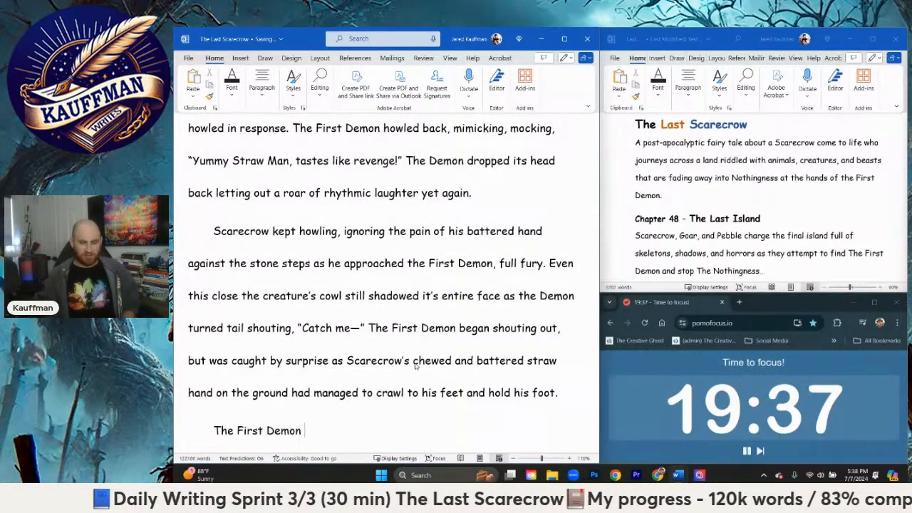
text(turned)
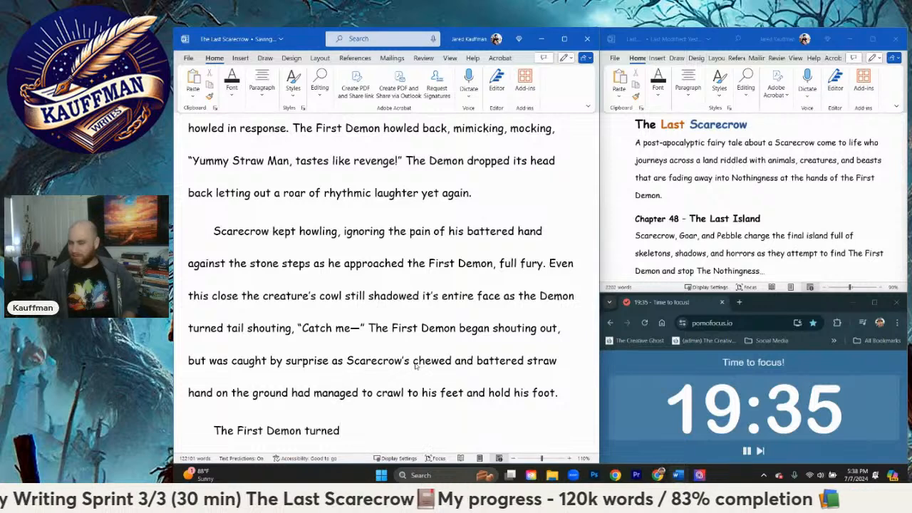
text(, loo)
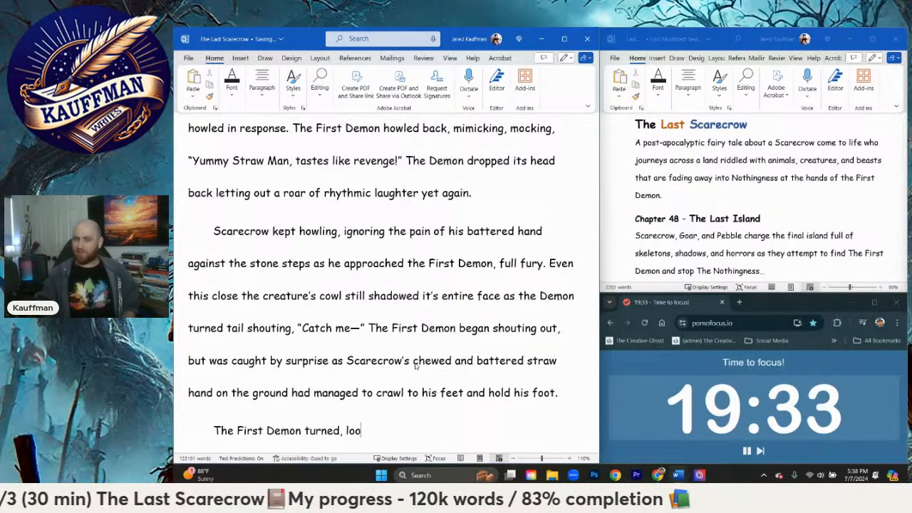
text(king over his )
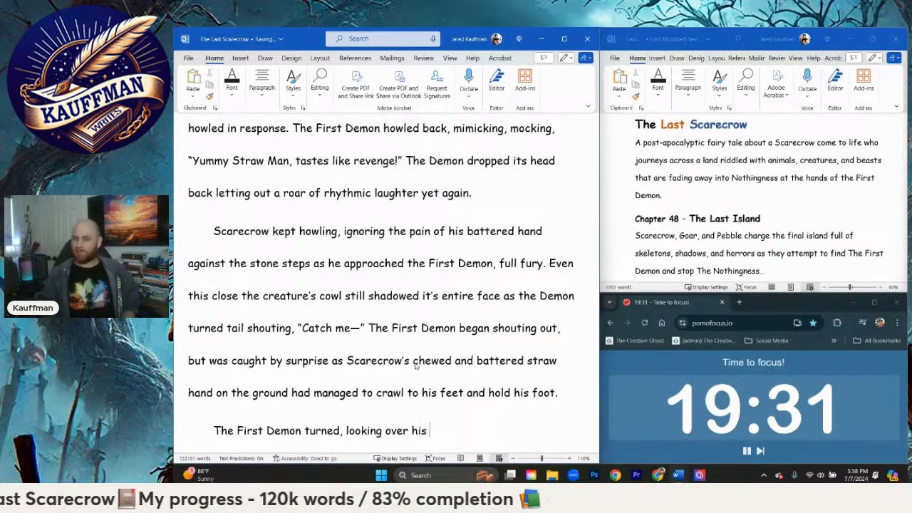
text(shoulder at)
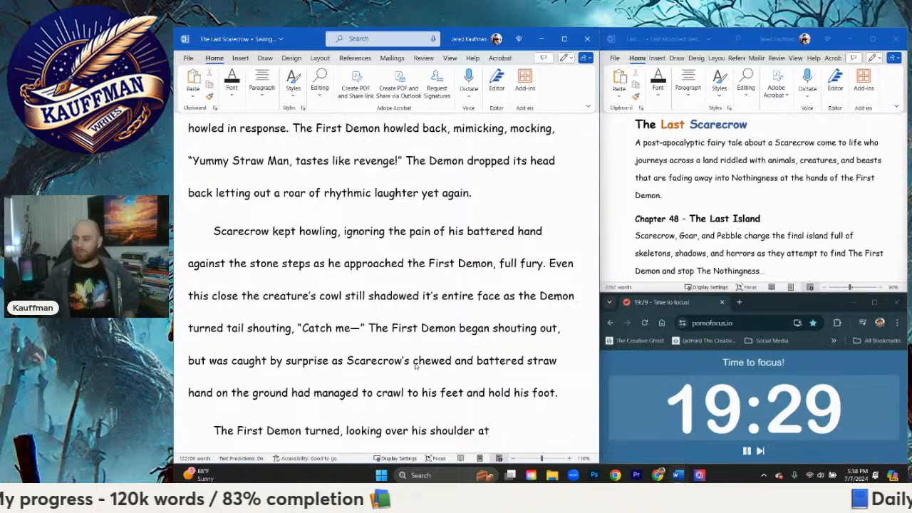
Step: Continue the sentence after "looking over his shoulder" with "as Scarecrow howled"
key(BackSpace)
text(s Scarecrow)
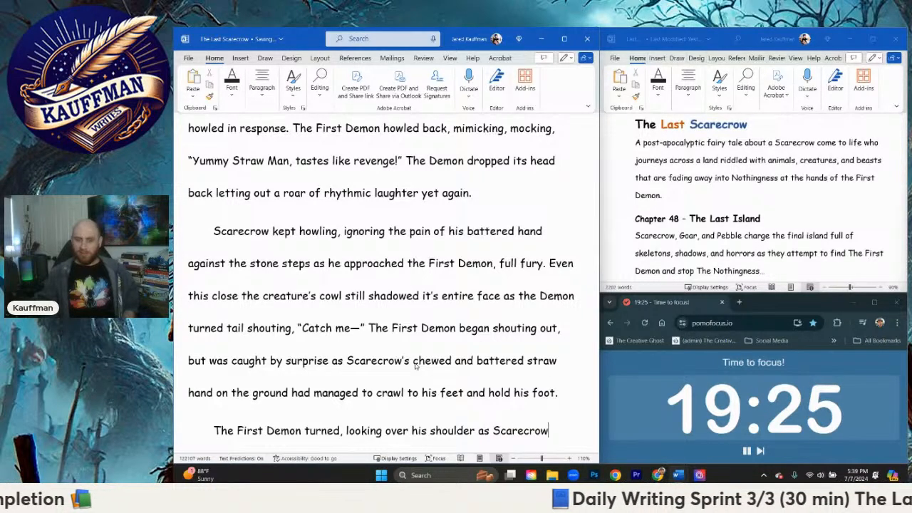
text( how)
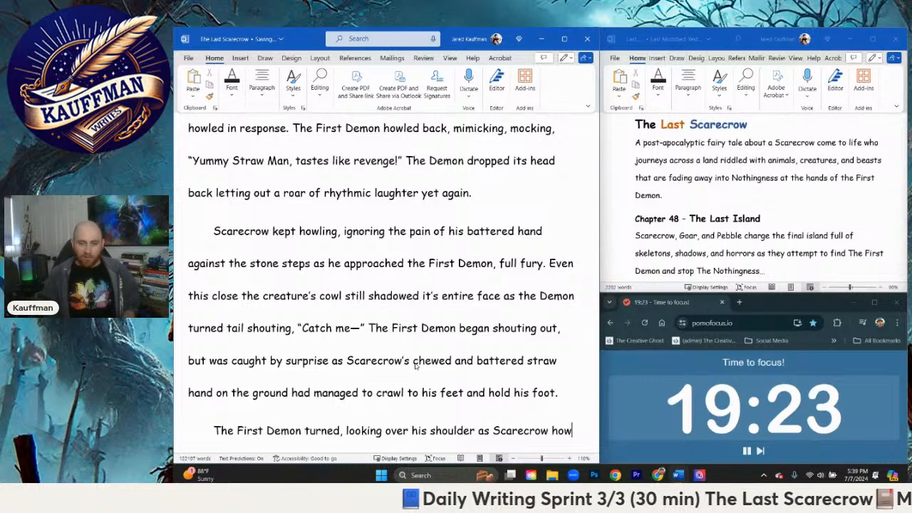
text(led in h)
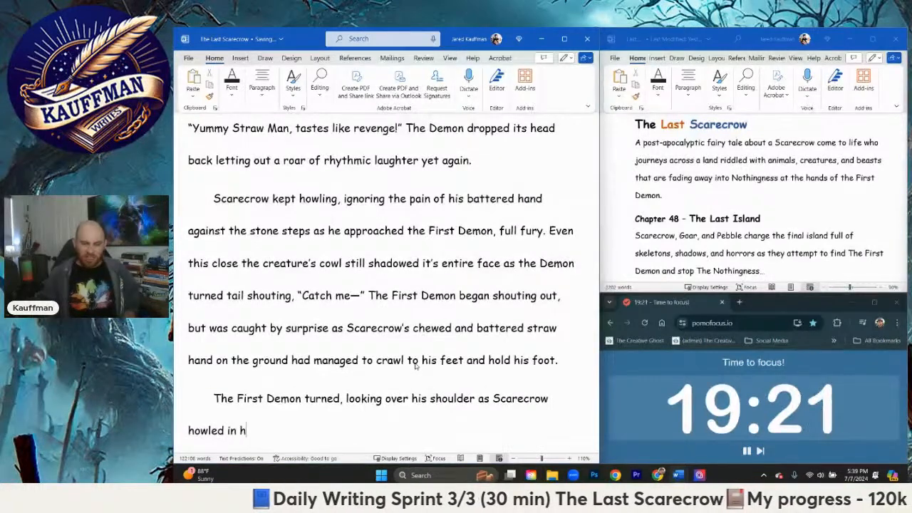
text(is fa)
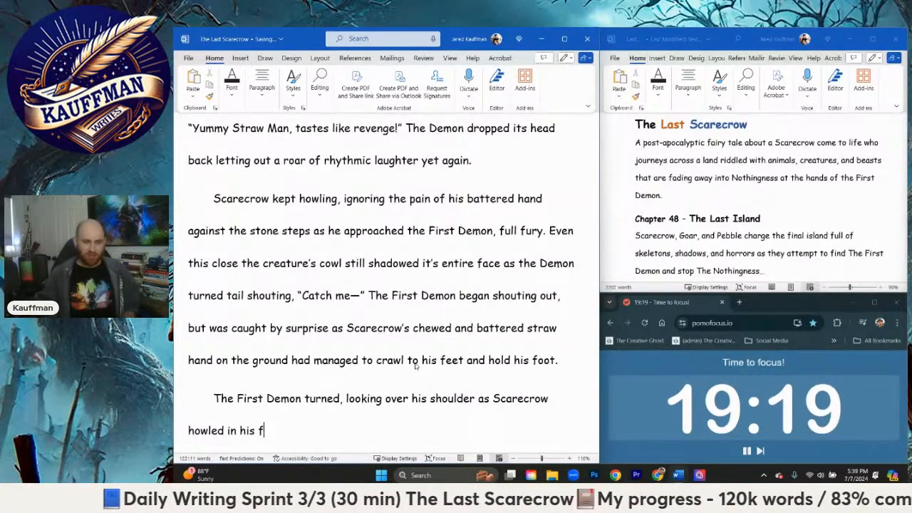
Step: Replace the started wording "in his" after "howled" with "at him and"
key(BackSpace)
key(BackSpace)
key(BackSpace)
key(BackSpace)
key(BackSpace)
key(BackSpace)
text(a)
key(BackSpace)
key(BackSpace)
text(at him and )
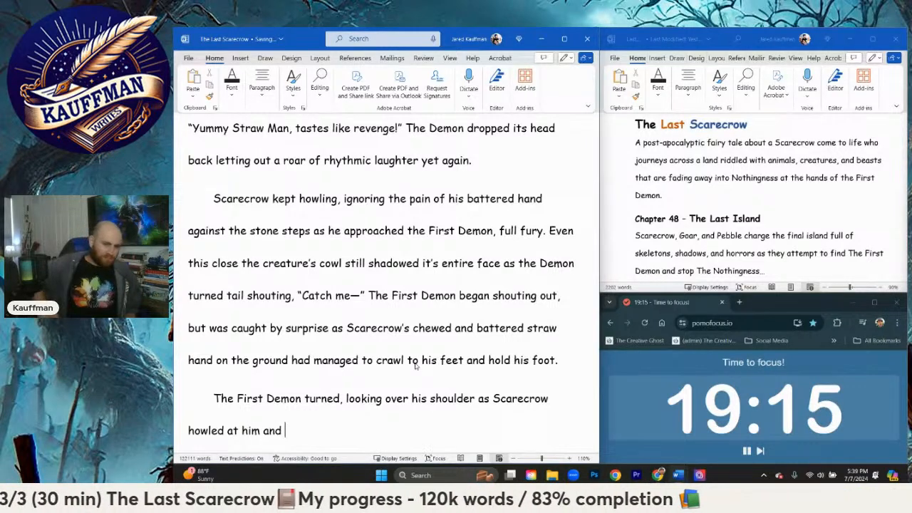
text(le)
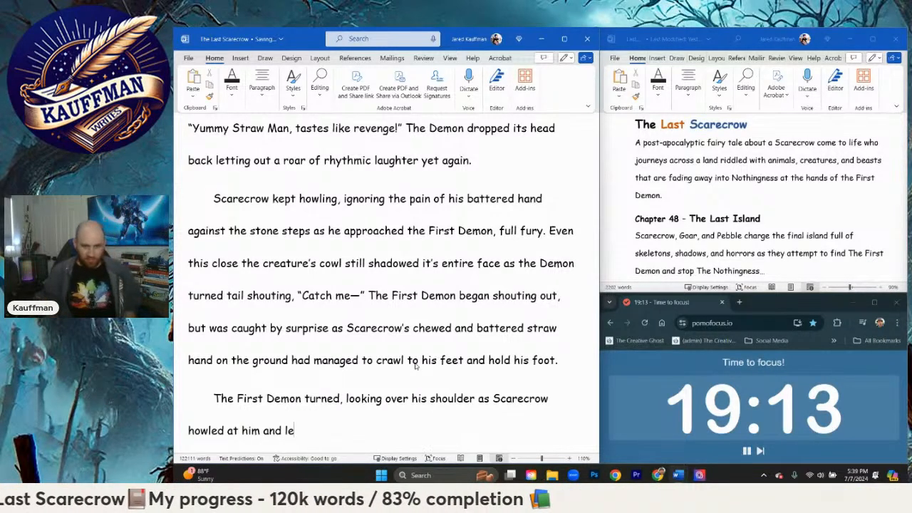
text(t loose his other)
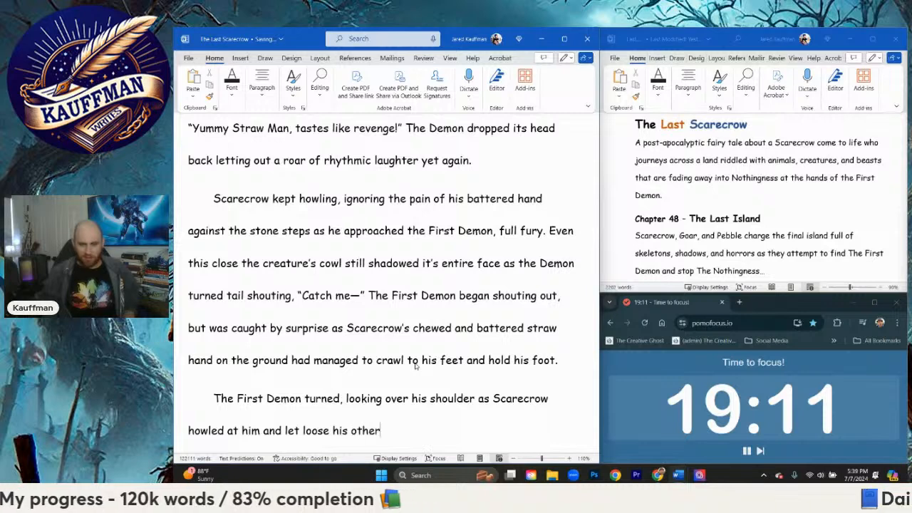
text( fist )
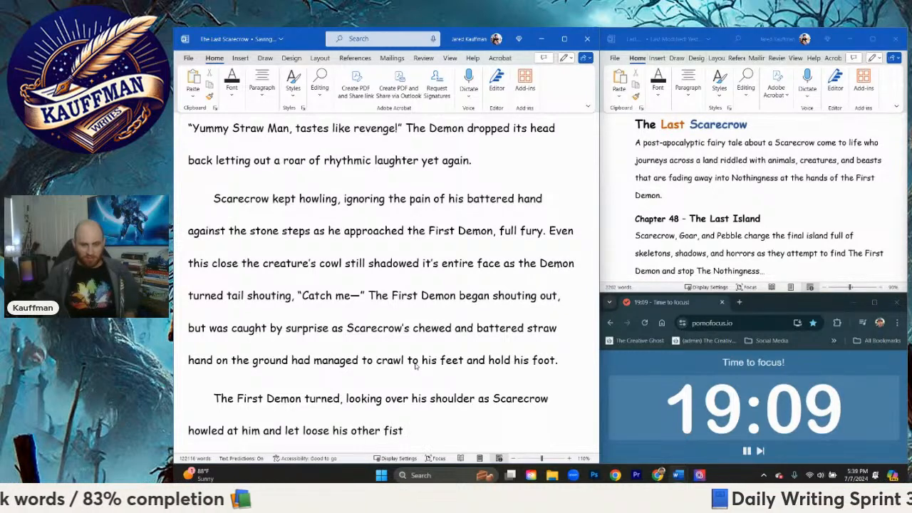
text(di)
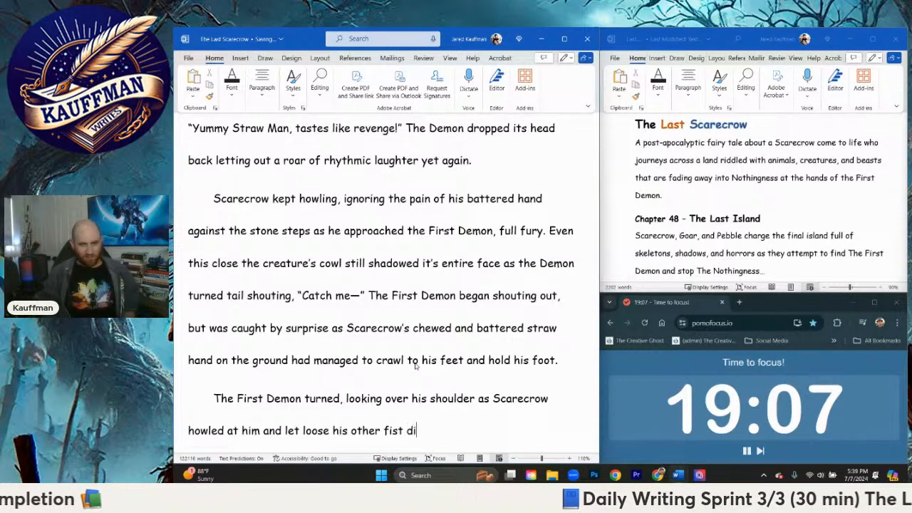
text(rectly into the )
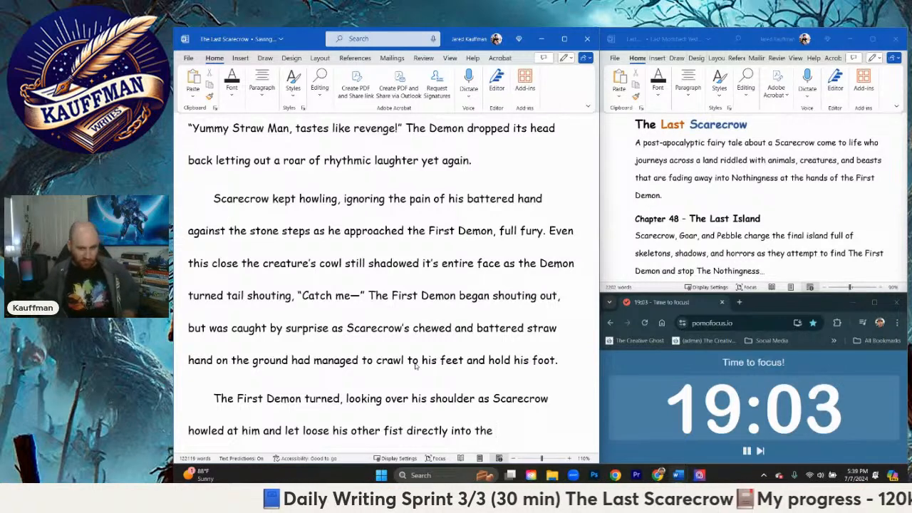
text(Demo)
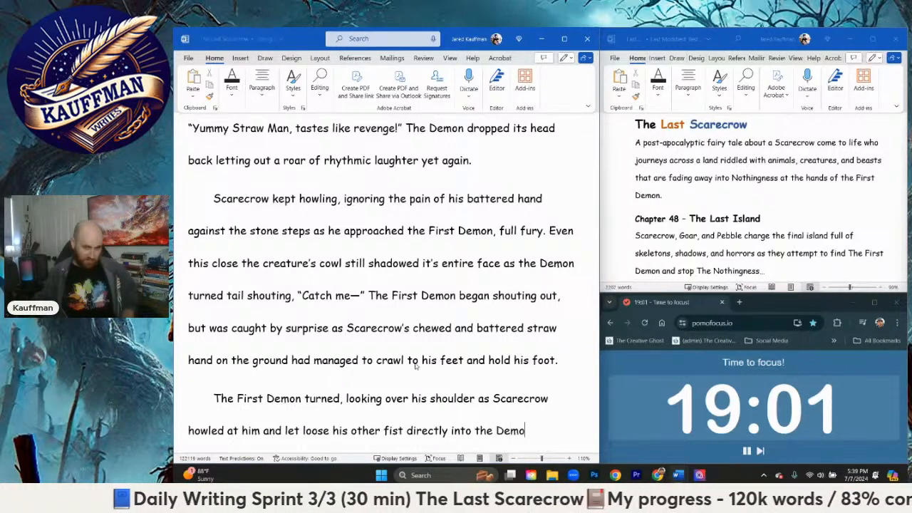
text(n's chest)
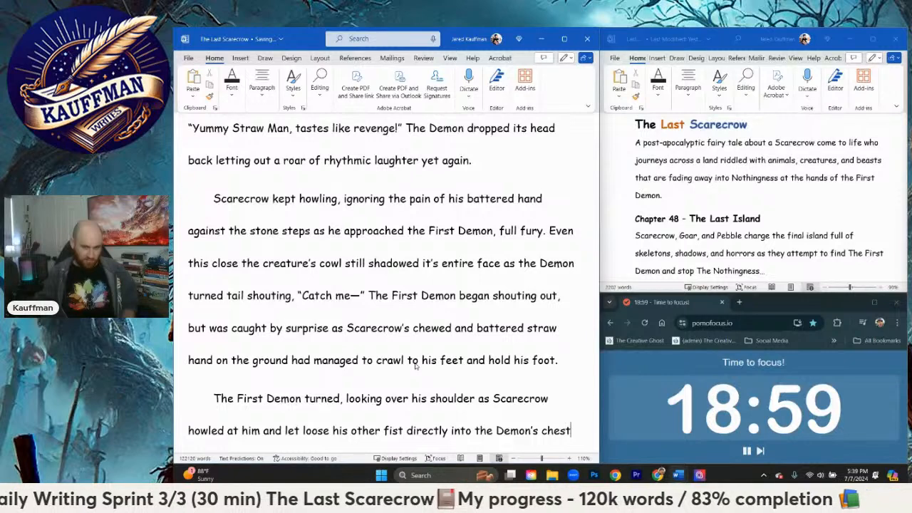
text(.)
Step: Begin the next sentence in the same paragraph with "A moment of silence as his fist connected, and then"
key(Return)
text(A)
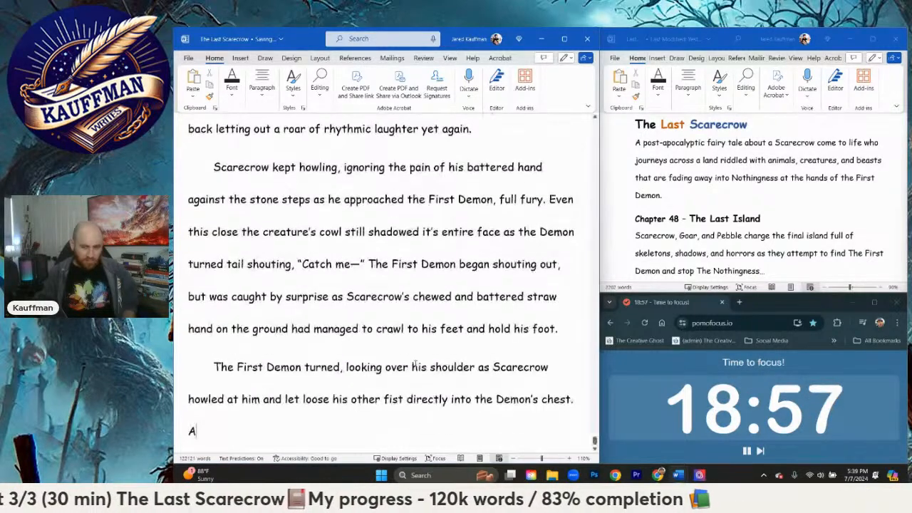
text( moment o)
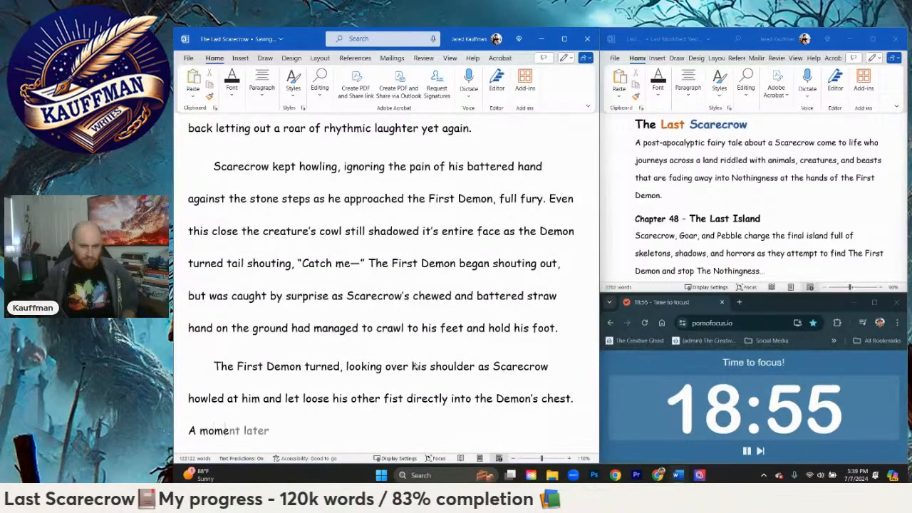
text(f)
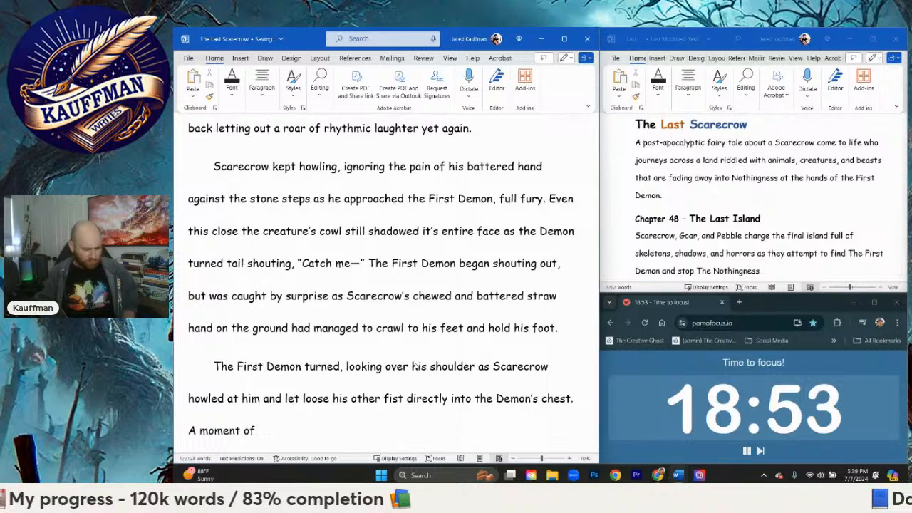
text(as hi)
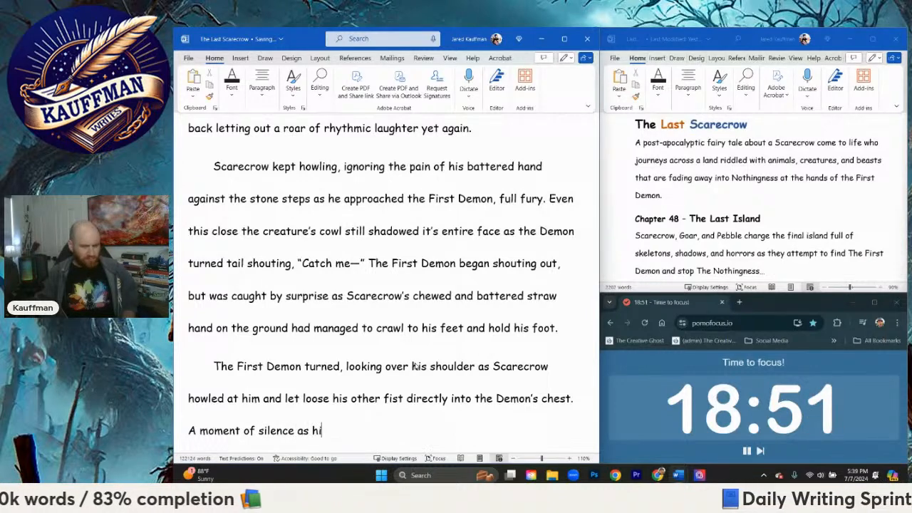
text(s fist connected, and then the Demon shot back)
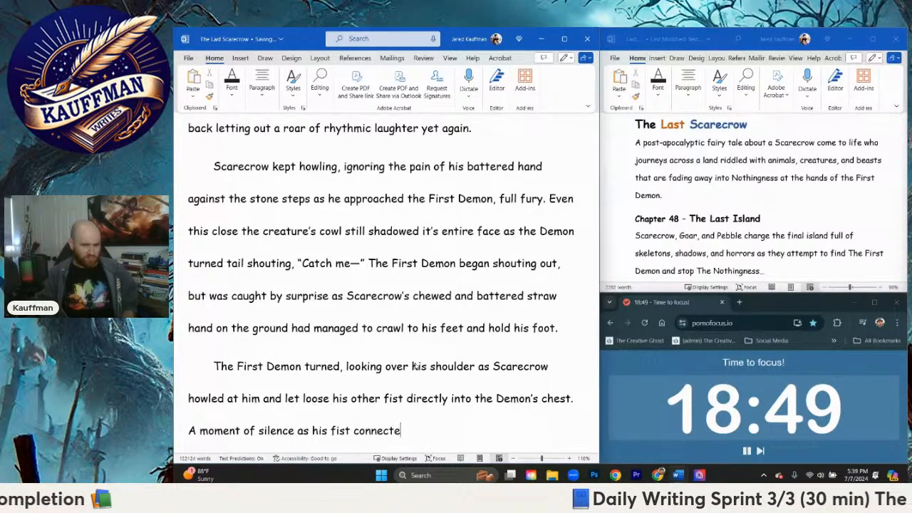
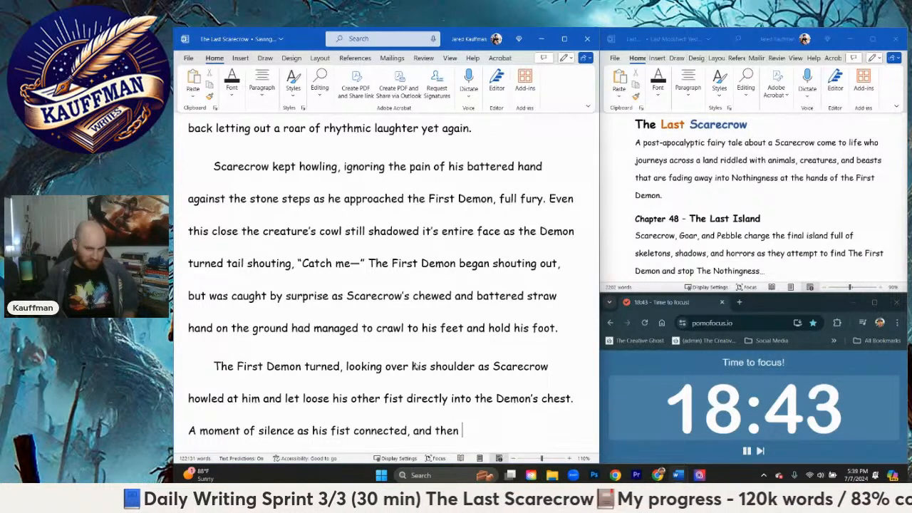
Step: Continue the sentence after "and then" with "the Demon shot back through the air like a bullet,"
text(Th)
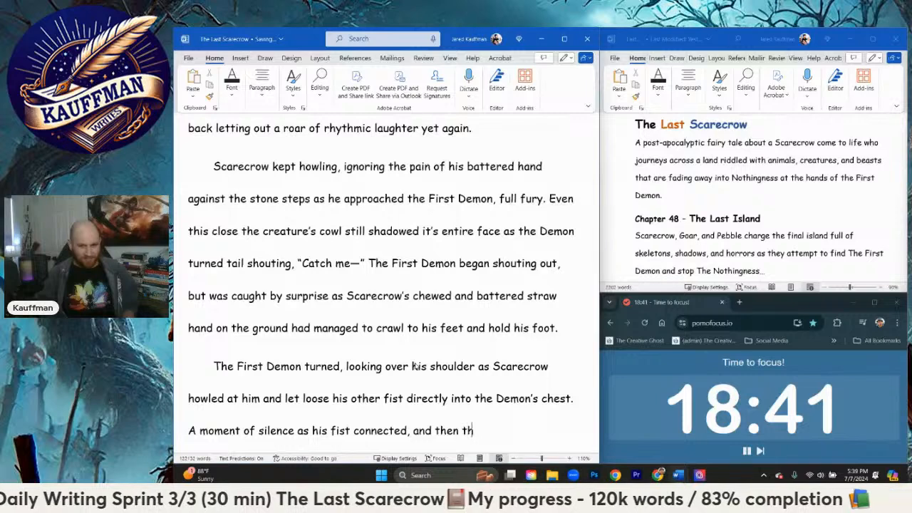
text(he Demon)
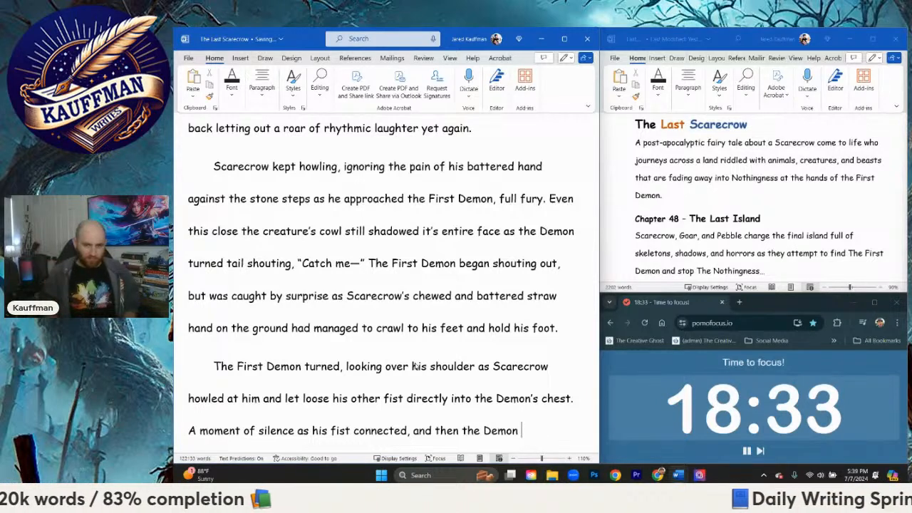
text(shot back )
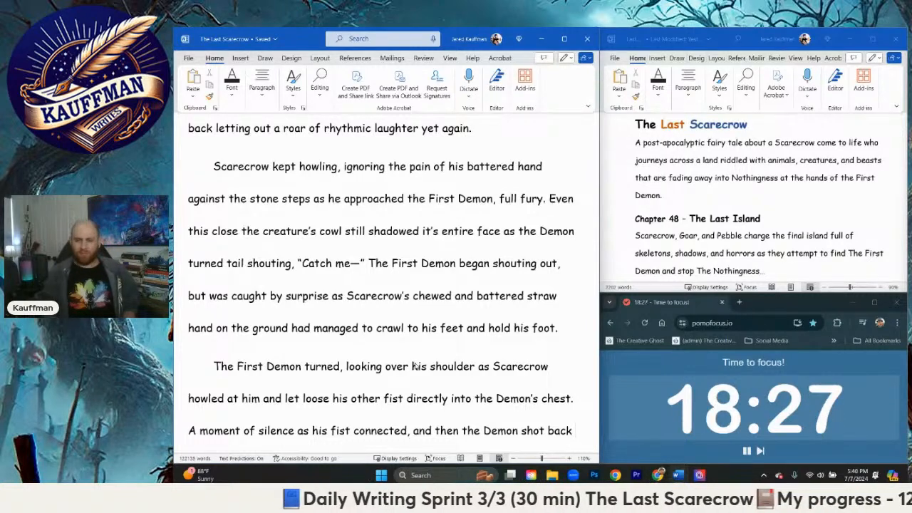
text(through the air like )
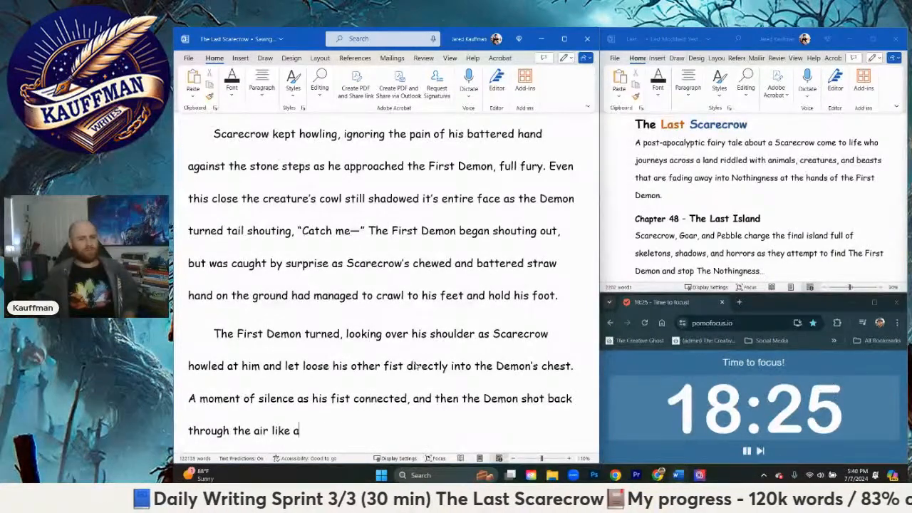
text(a bullet,)
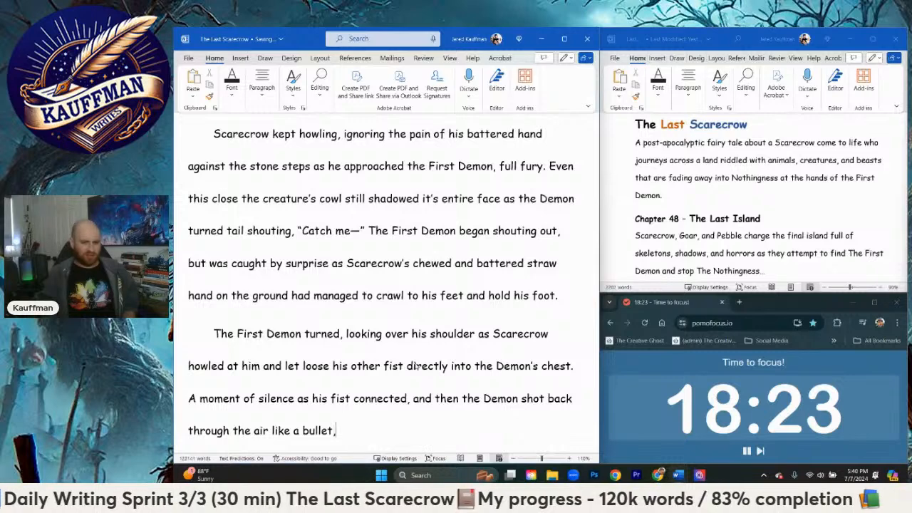
text( crashing into the)
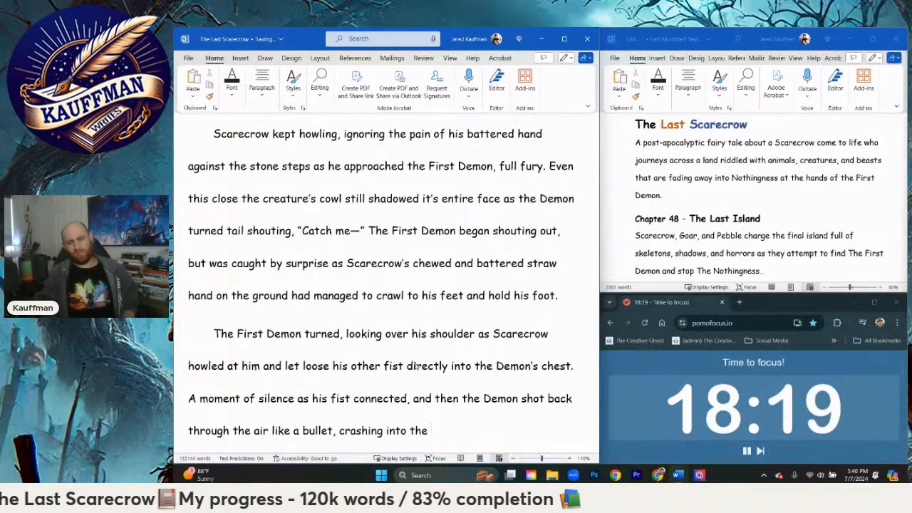
Step: Continue after "bullet," with "crashing through the nearby", dropping the started wording "into the"
key(BackSpace)
key(BackSpace)
key(BackSpace)
key(BackSpace)
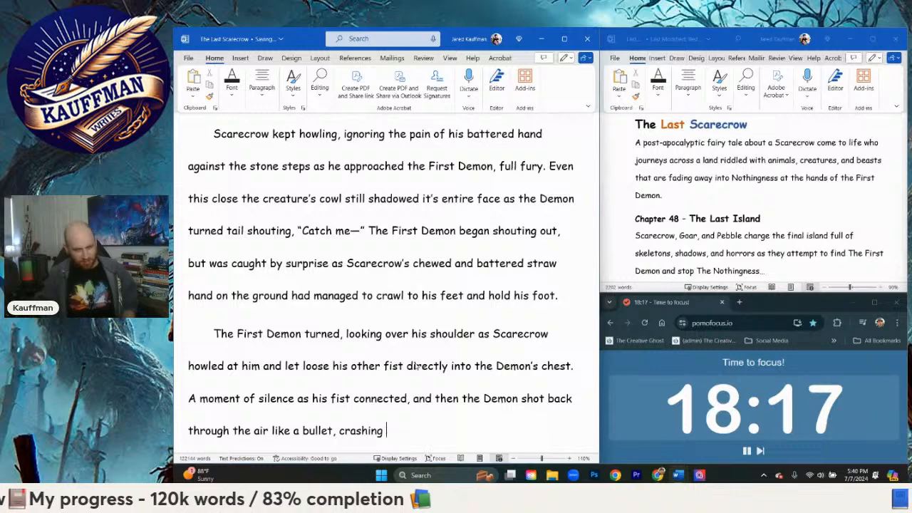
key(BackSpace)
text(through the nearb)
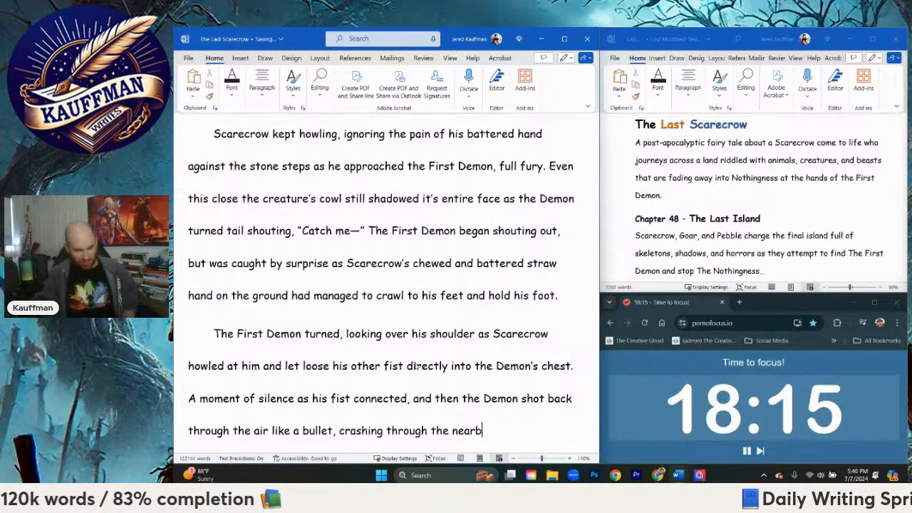
text(y)
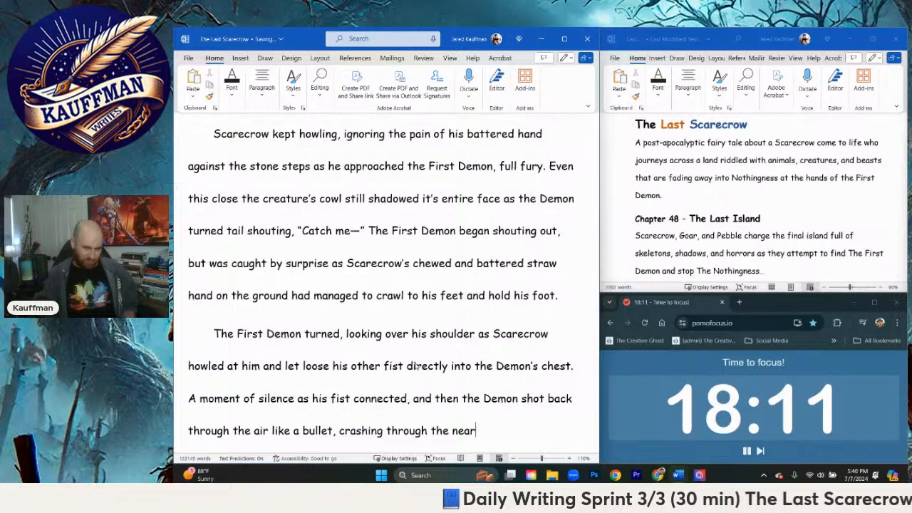
Step: Replace the started word "nearby" with "entrance wall of the Skyscraper." to finish the sentence
key(BackSpace)
key(BackSpace)
text(of t)
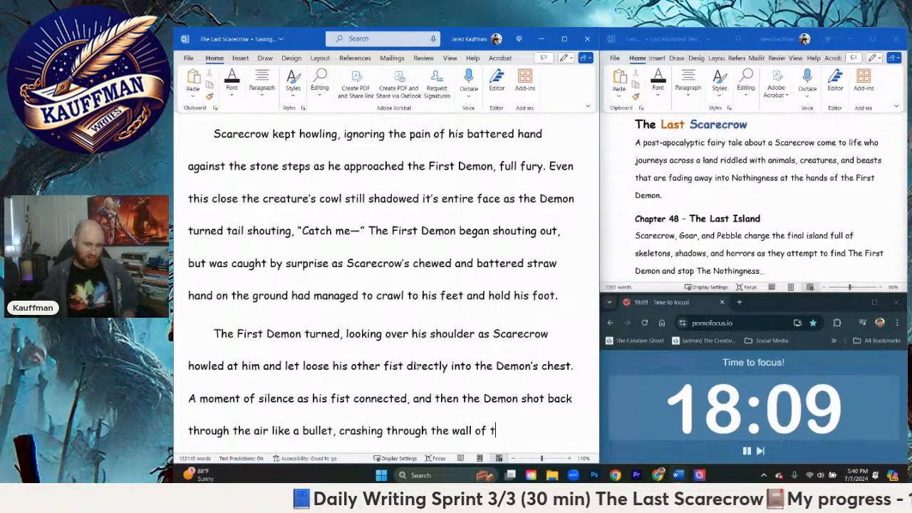
key(BackSpace)
key(BackSpace)
text(entra)
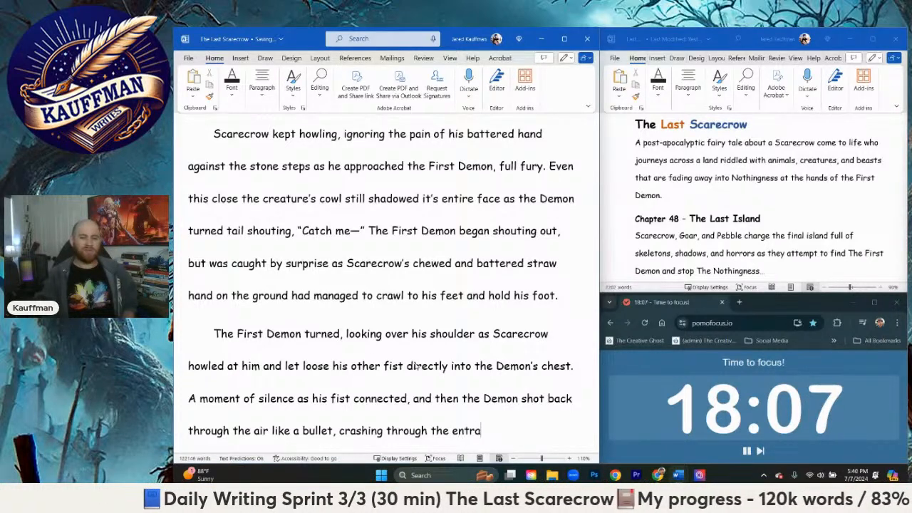
text(nce wall of the )
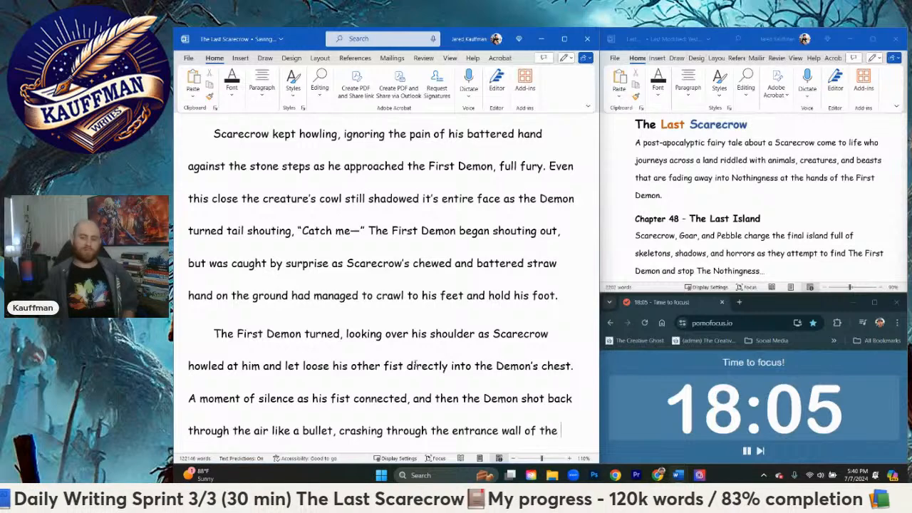
text(Skyscraper)
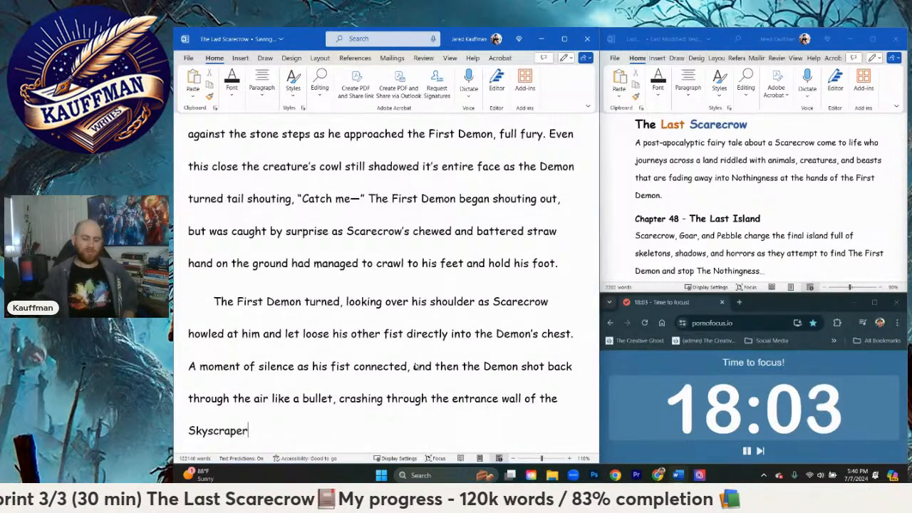
text(.)
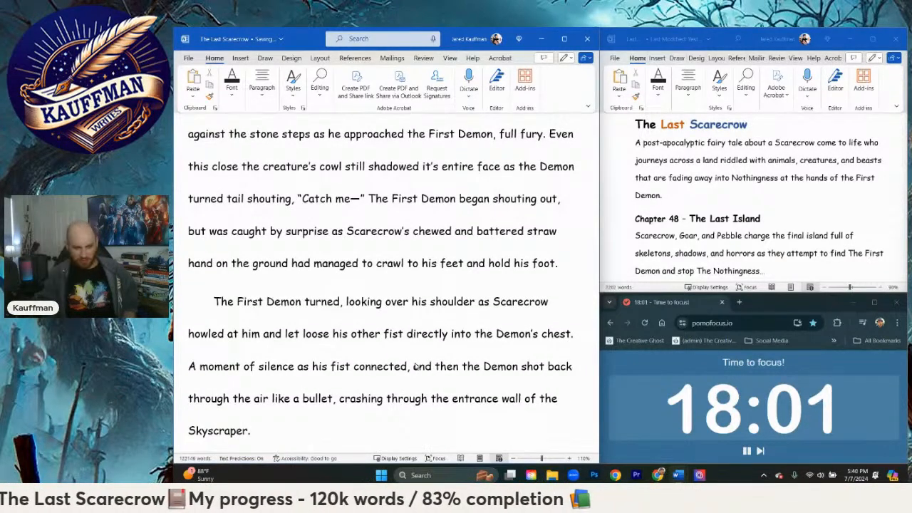
Step: Start a new paragraph with "Scarecrow pulled his deformed straw hand from the ground", using "pulled" instead of "grabbed"
key(Return)
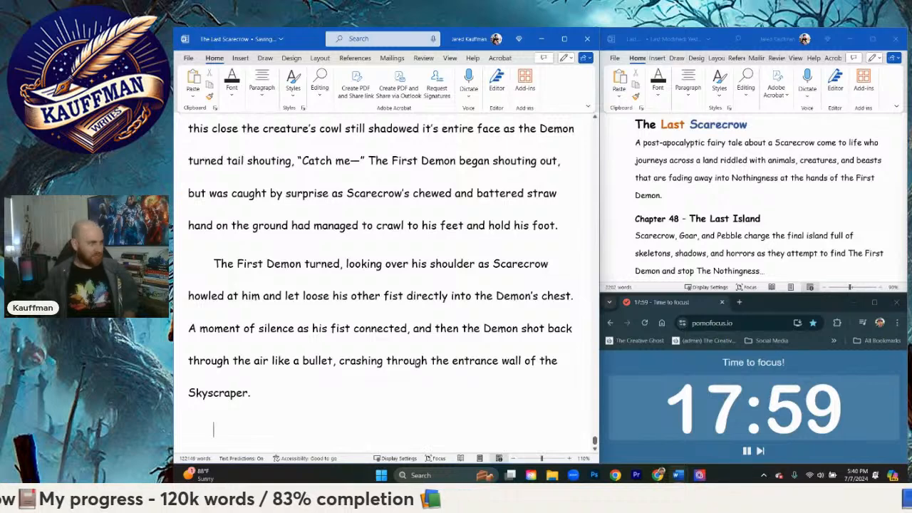
text(Scarecrow )
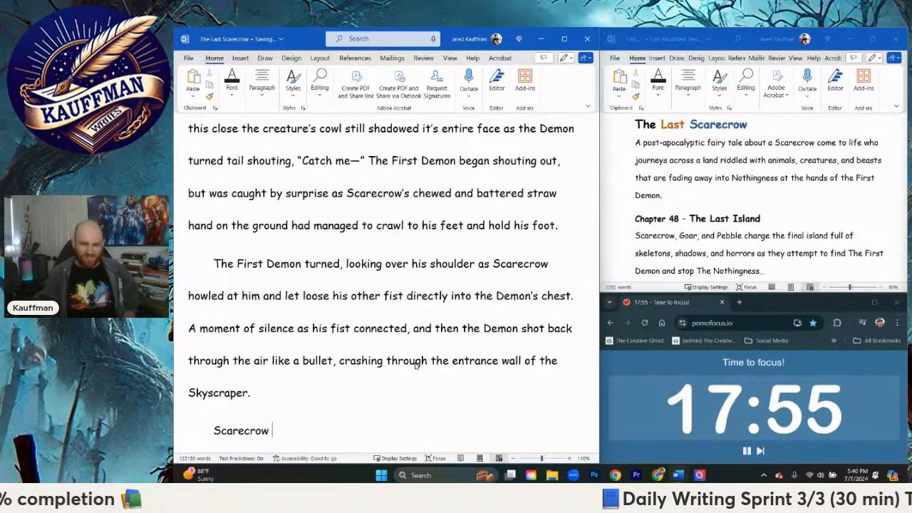
text(grabbed )
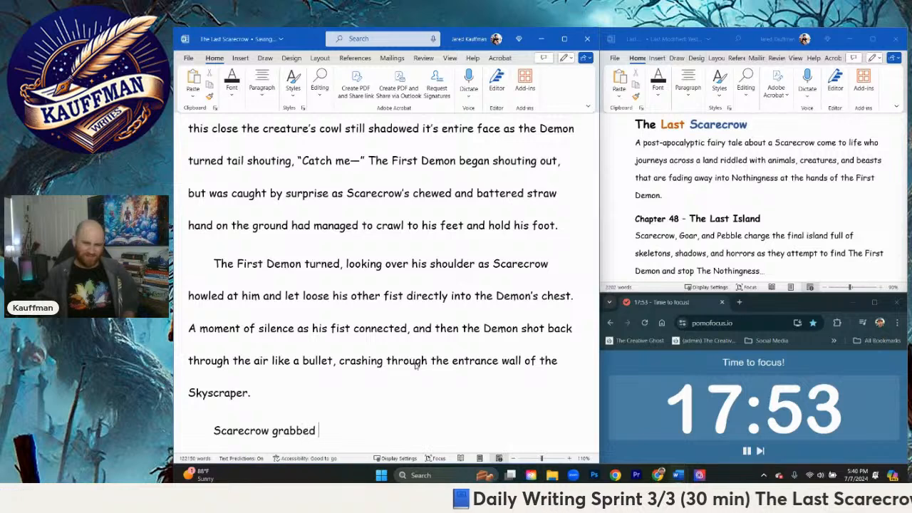
text(his)
key(BackSpace)
key(BackSpace)
key(BackSpace)
key(BackSpace)
key(BackSpace)
key(BackSpace)
key(BackSpace)
key(BackSpace)
key(BackSpace)
key(BackSpace)
key(BackSpace)
key(BackSpace)
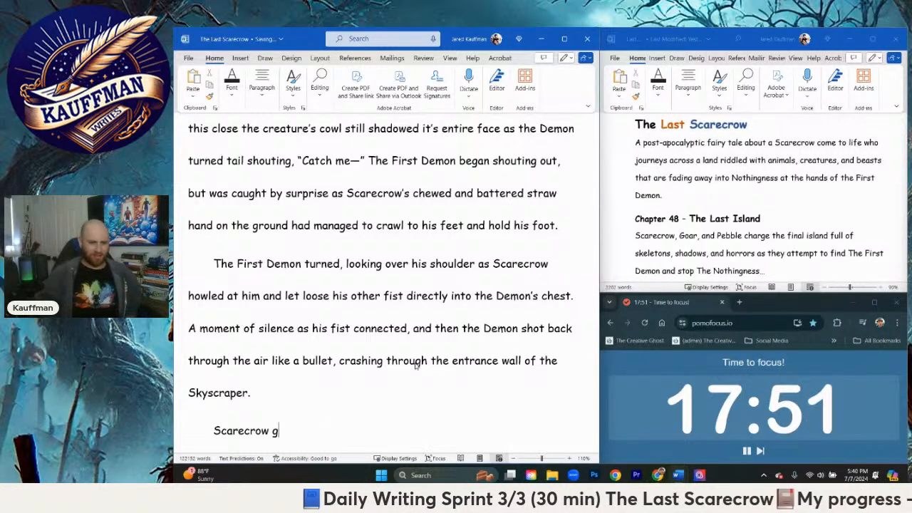
text(pulled his )
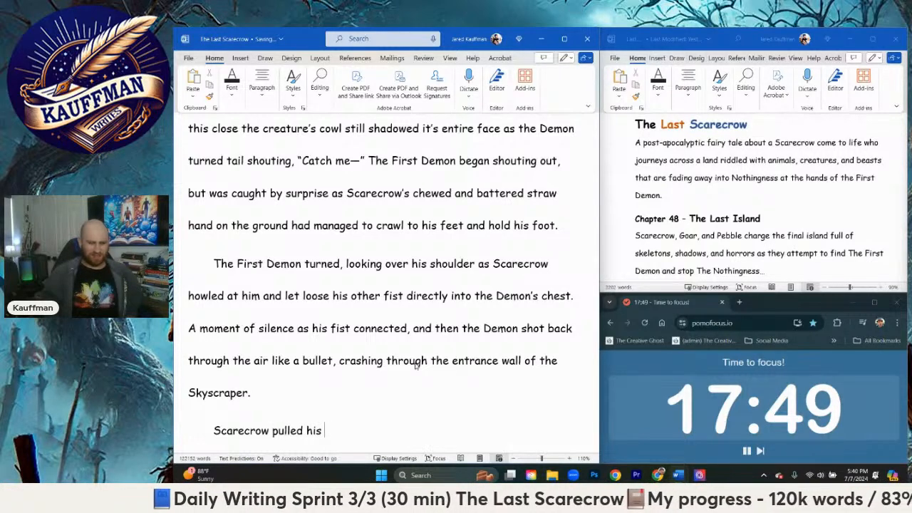
text(def)
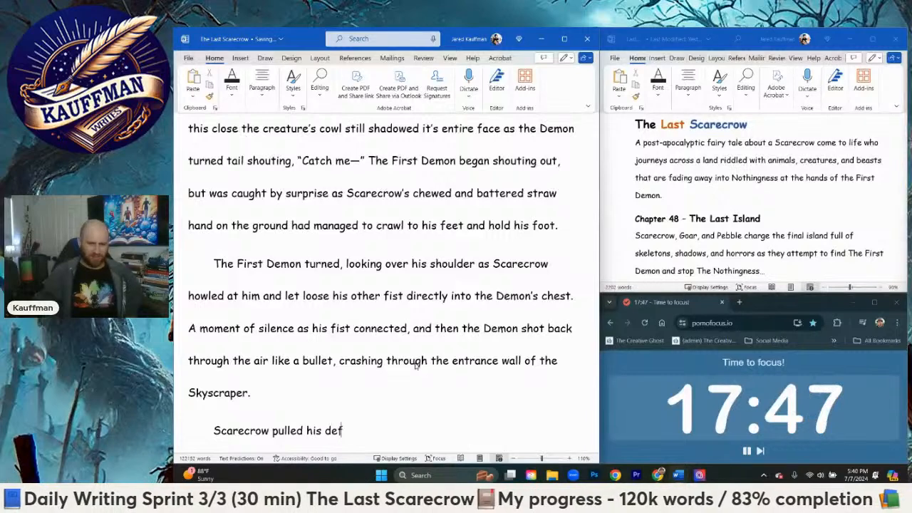
text(ormed straw han)
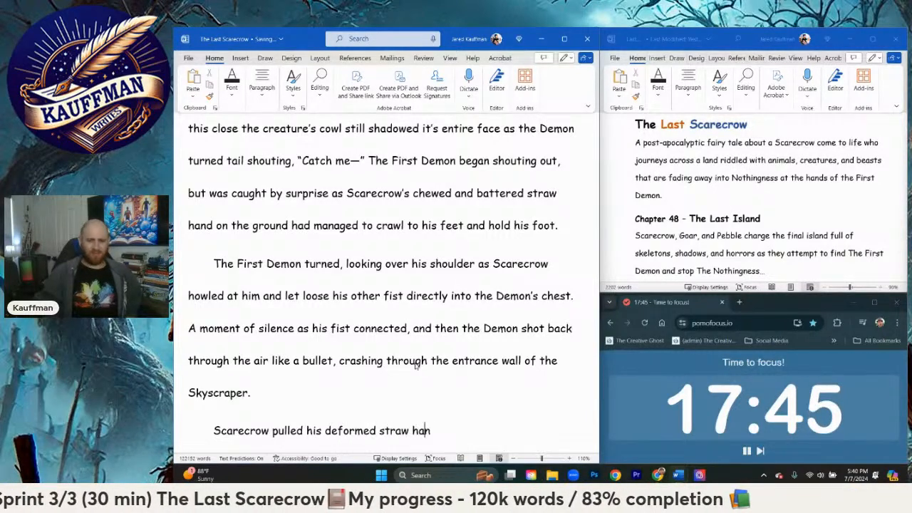
text(d from the ground)
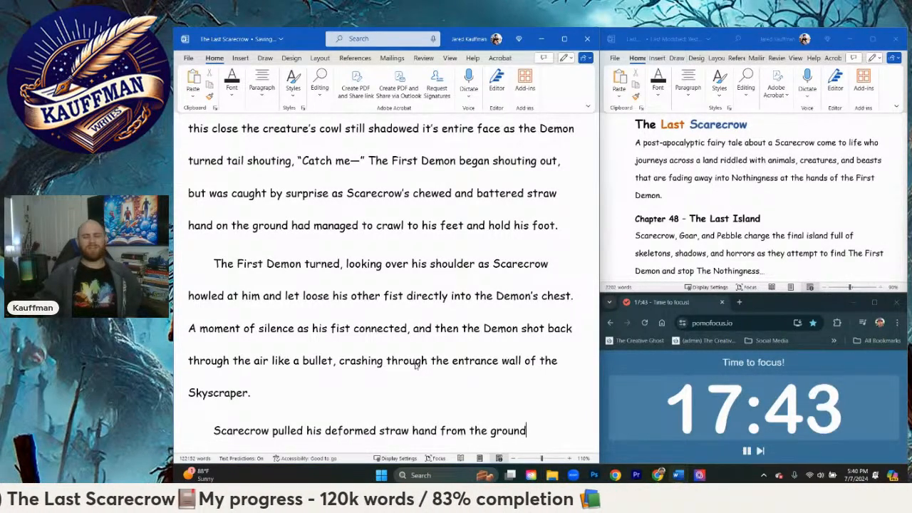
text(, gasping in )
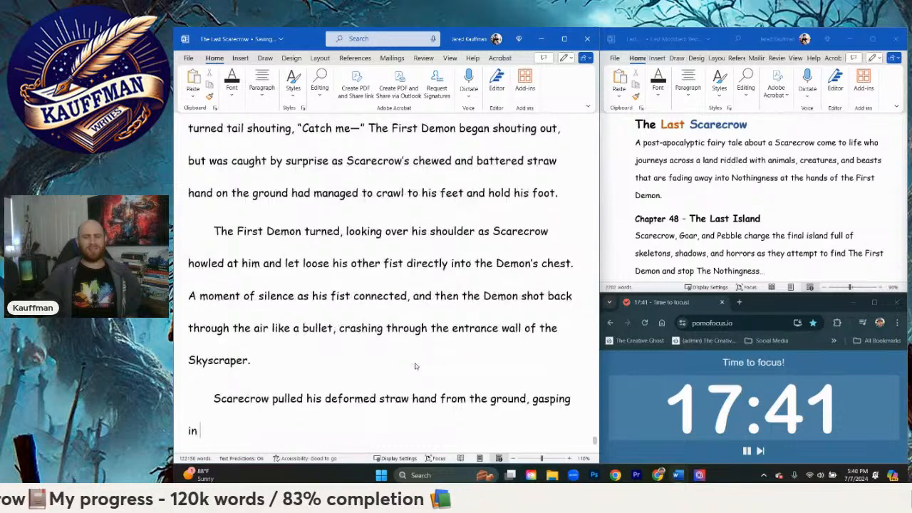
text(pain as he re)
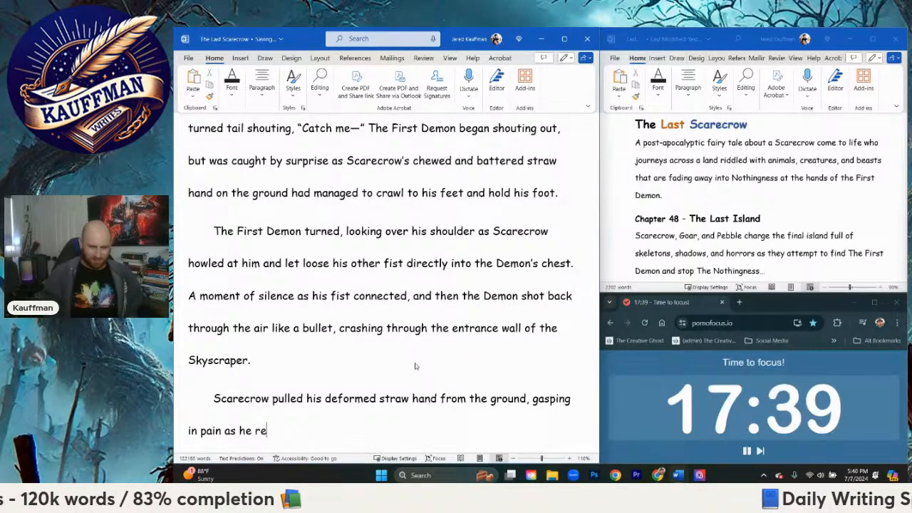
text(attached it to )
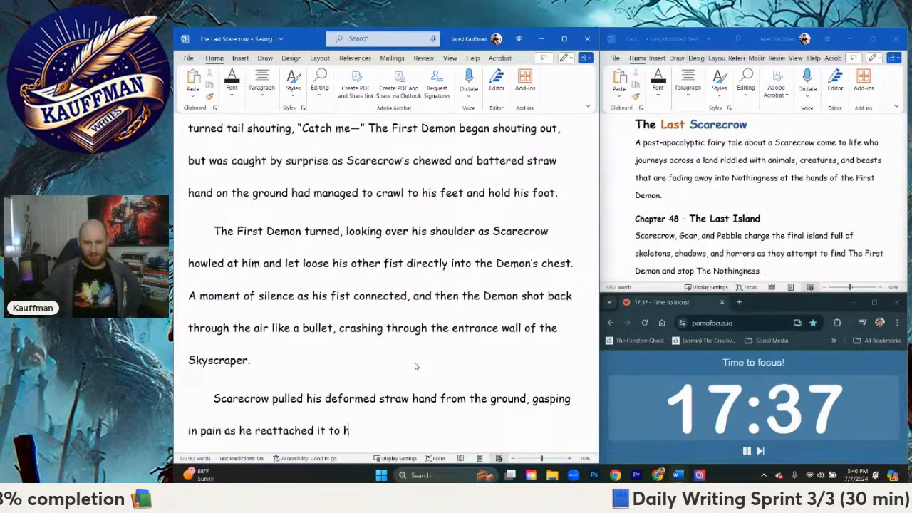
text(his body)
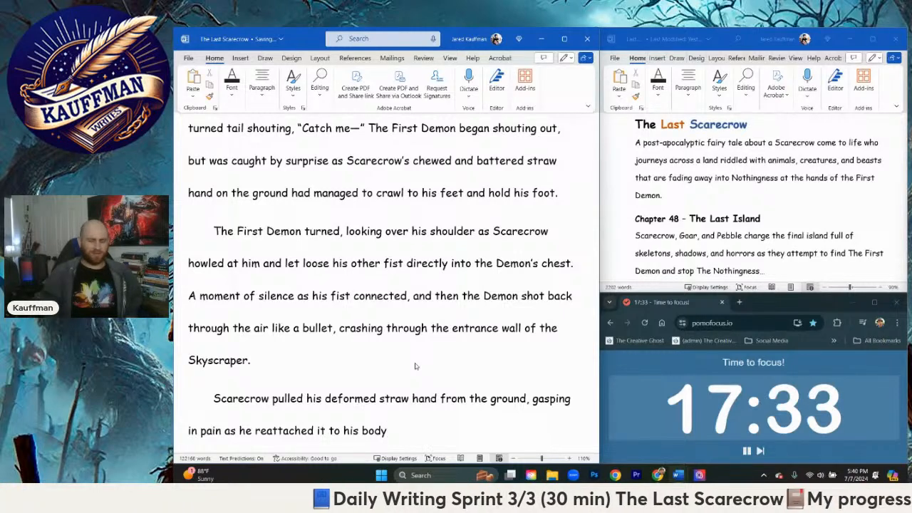
text(. His finge)
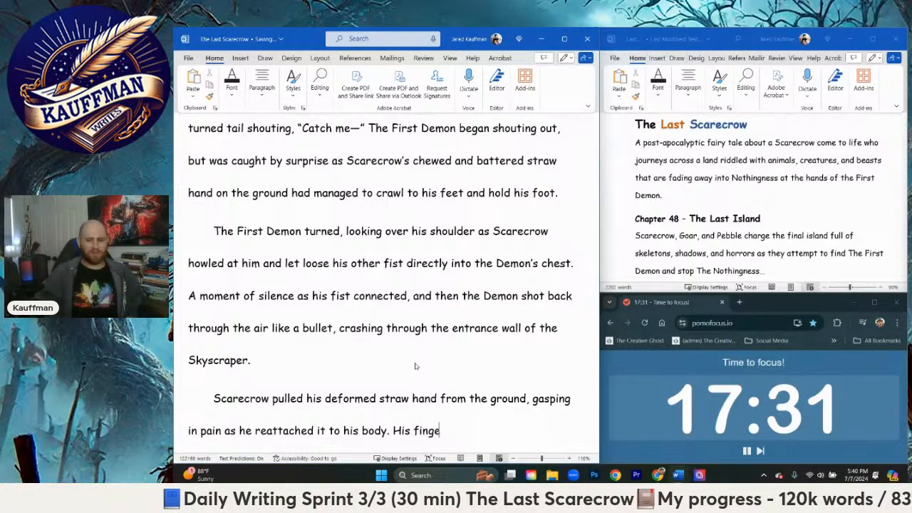
text(rs)
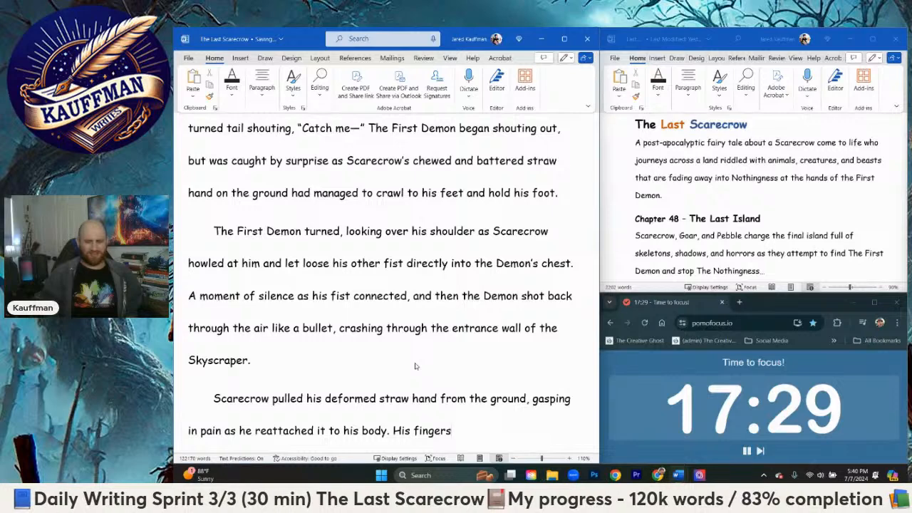
text( wer)
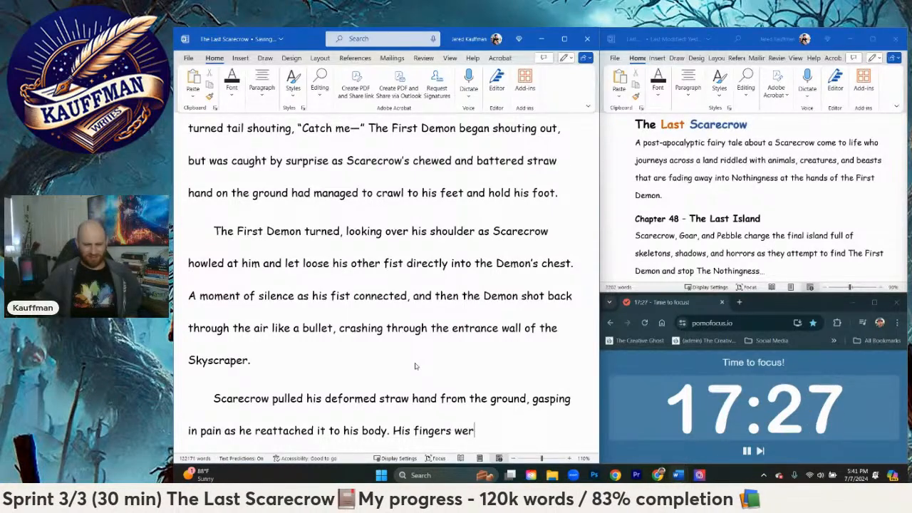
text(e mostly c)
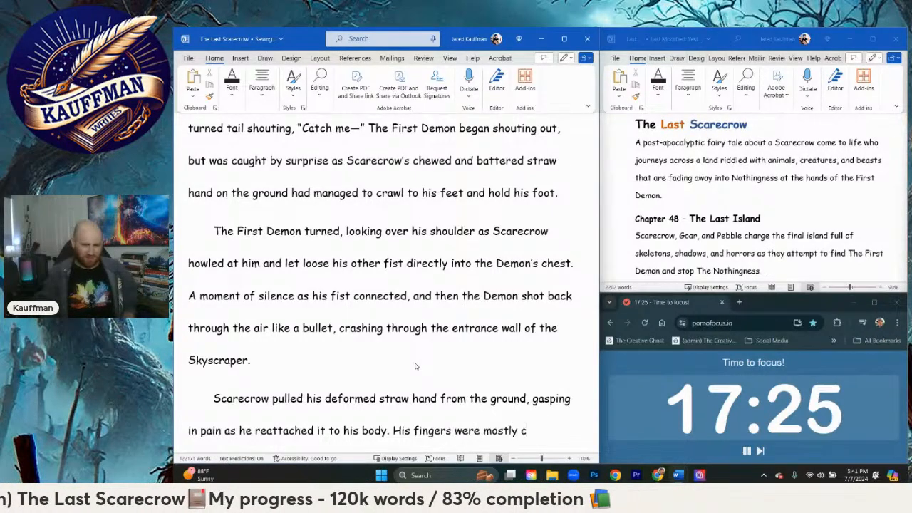
text(hewed off, and)
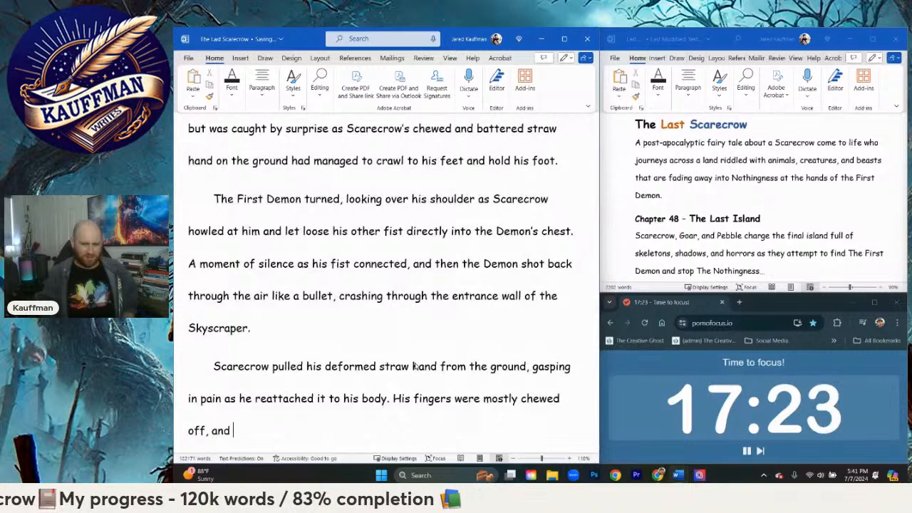
Step: Replace "mostly chewed off, and" at the end of the text with "nearly chewed off, and large"
key(BackSpace)
key(BackSpace)
key(BackSpace)
key(BackSpace)
key(BackSpace)
key(BackSpace)
key(BackSpace)
key(BackSpace)
key(BackSpace)
key(BackSpace)
key(BackSpace)
key(BackSpace)
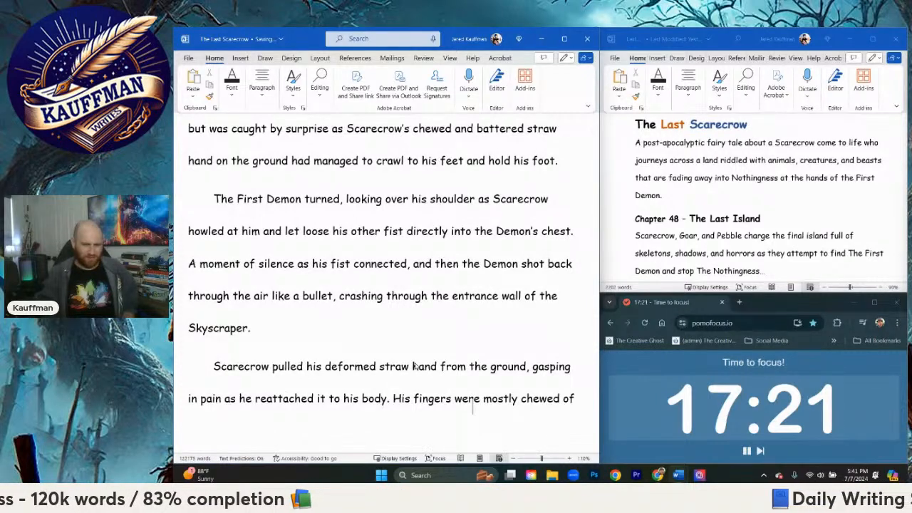
key(BackSpace)
key(BackSpace)
key(BackSpace)
key(BackSpace)
key(BackSpace)
key(BackSpace)
key(BackSpace)
key(BackSpace)
key(BackSpace)
key(BackSpace)
key(BackSpace)
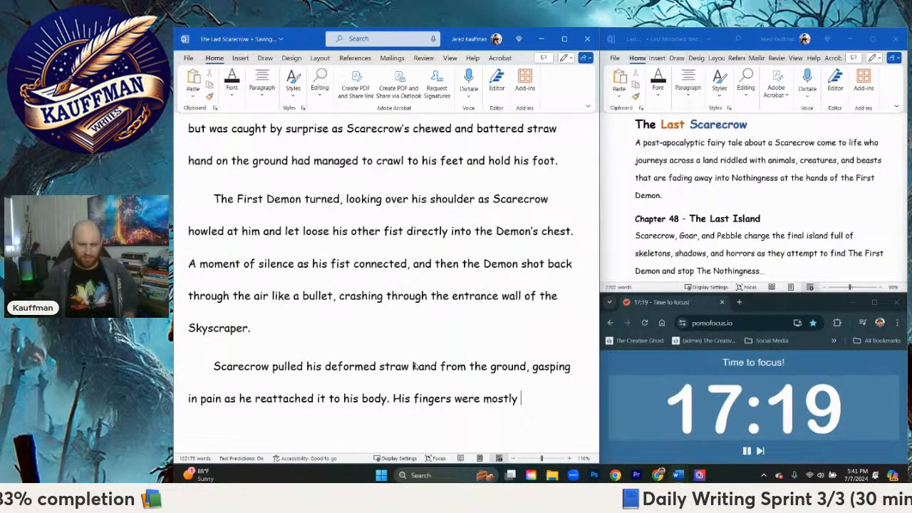
text(nearly c)
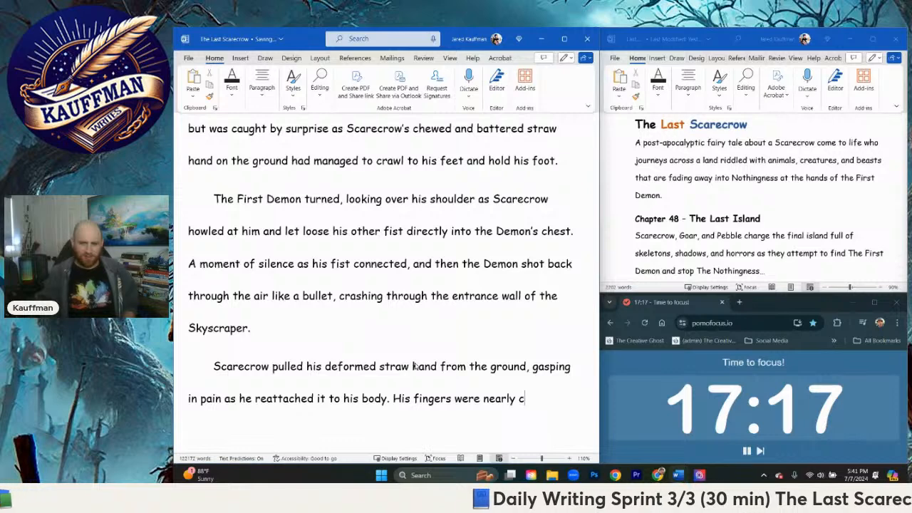
text(hewed off, and la)
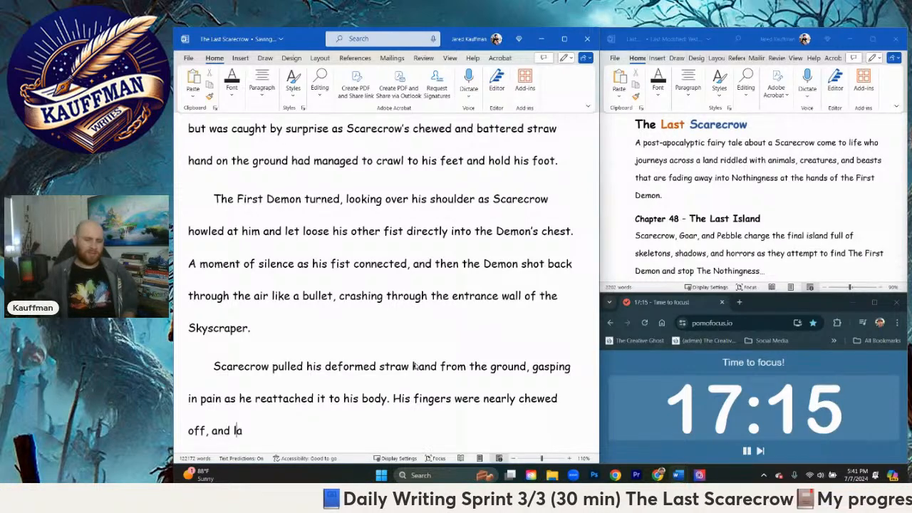
text(rge chunks of)
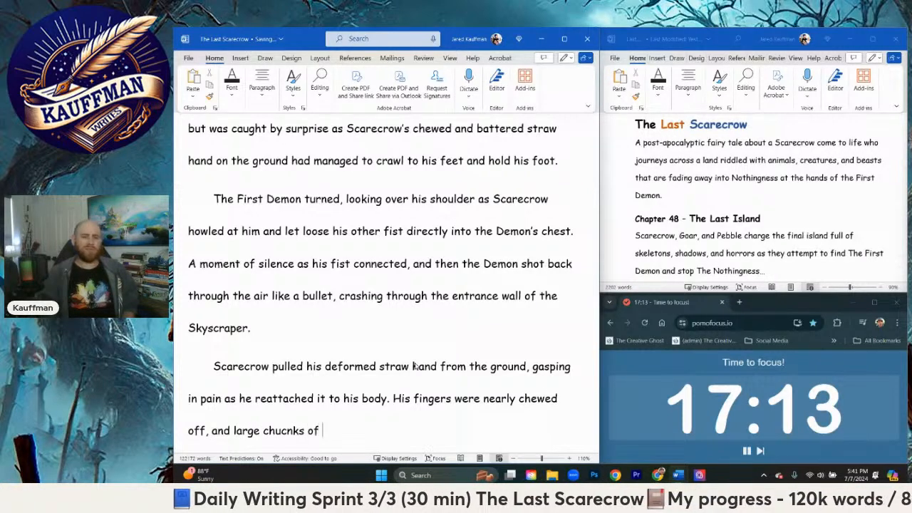
Step: Continue the sentence after "large" with "chunks of his forearm", correcting the misspelled "chunks"
key(BackSpace)
key(BackSpace)
key(BackSpace)
key(BackSpace)
key(BackSpace)
key(BackSpace)
text(c)
key(BackSpace)
key(BackSpace)
text(u)
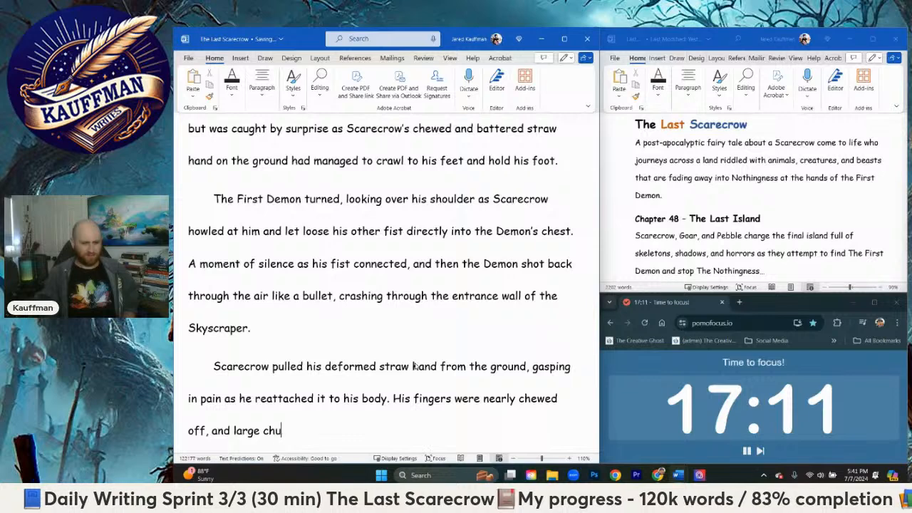
text(nks of hi)
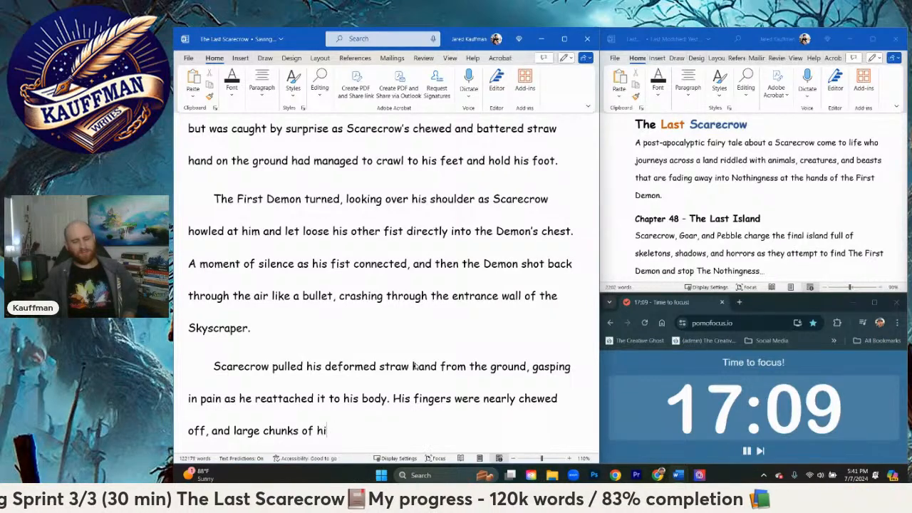
text(s forearm a)
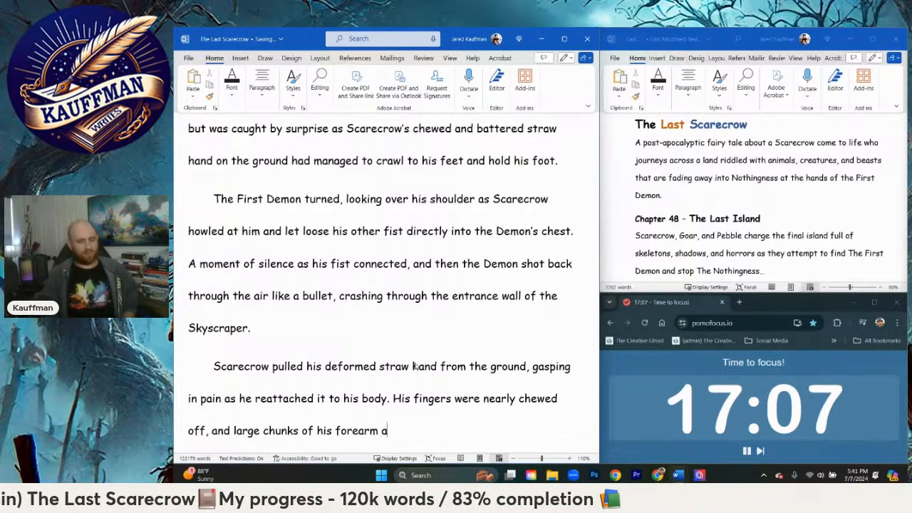
text(nd clothing)
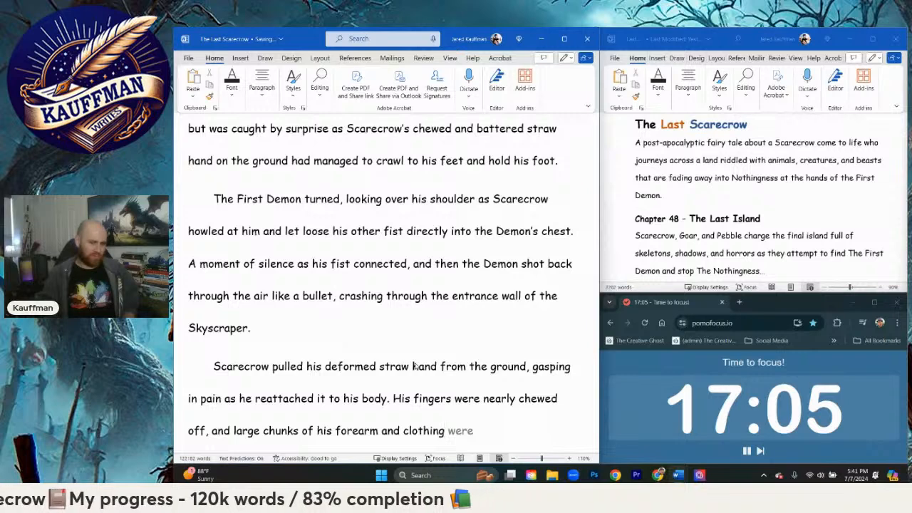
text( we4re m)
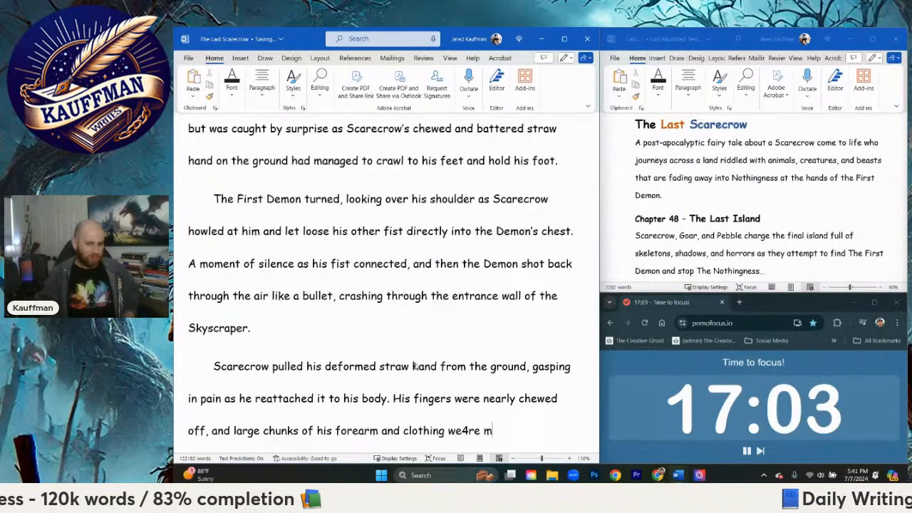
Step: Continue the sentence after "forearm" with "and glove were missing", using "glove" instead of "clothing"
key(BackSpace)
key(BackSpace)
key(BackSpace)
key(BackSpace)
key(BackSpace)
key(BackSpace)
key(BackSpace)
key(BackSpace)
key(BackSpace)
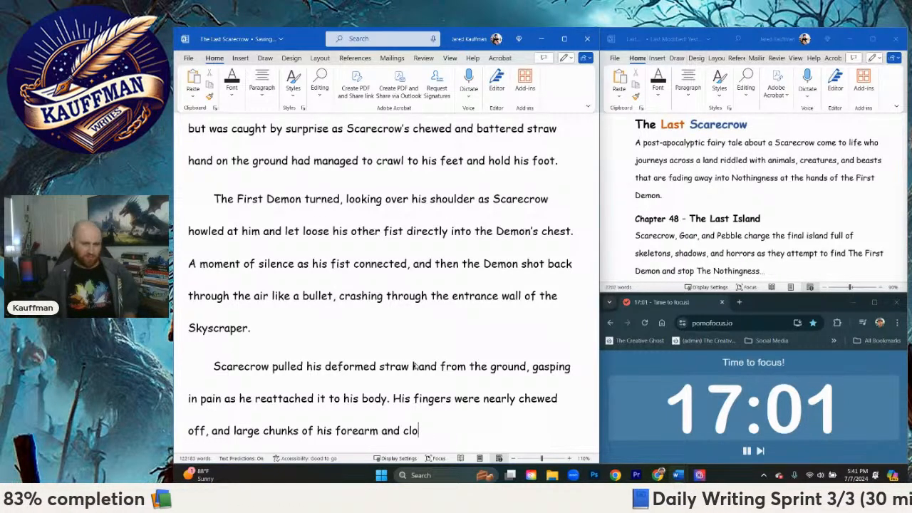
key(BackSpace)
key(BackSpace)
key(BackSpace)
text(glove)
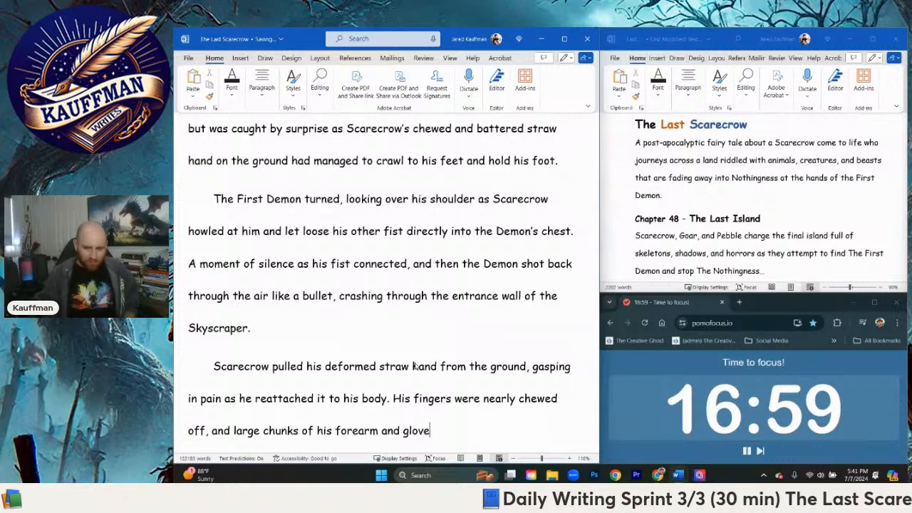
text( were missing)
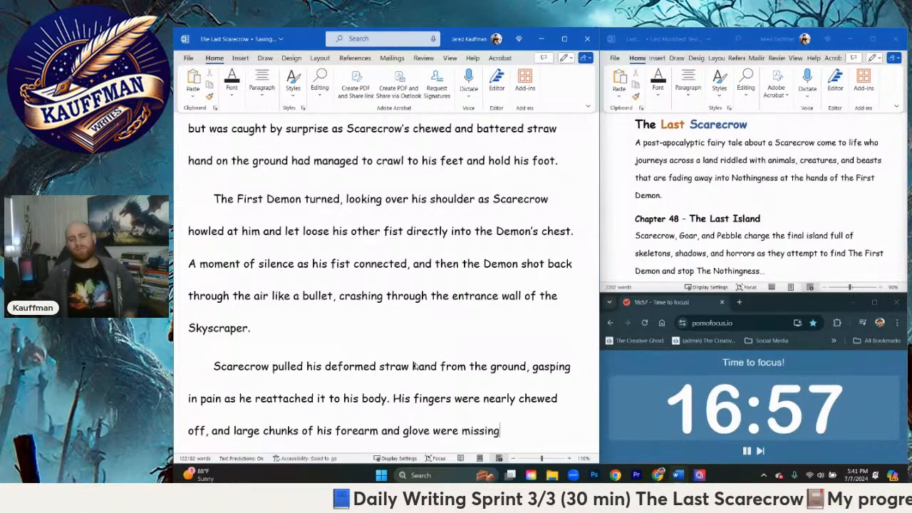
text(. Every part of it burned)
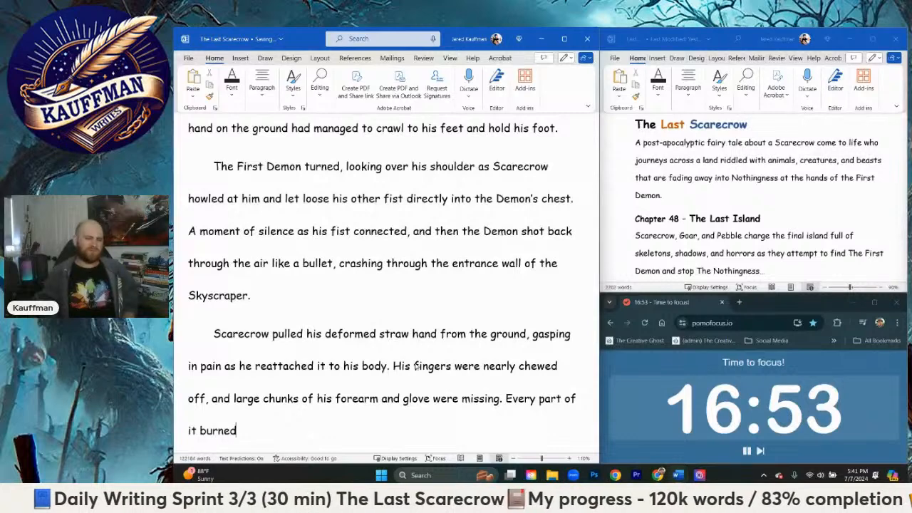
text(, but)
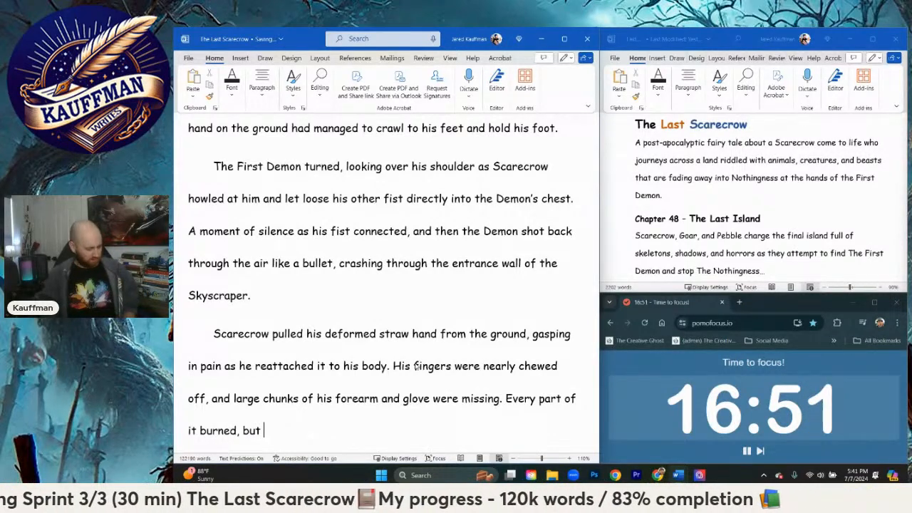
text( he had only)
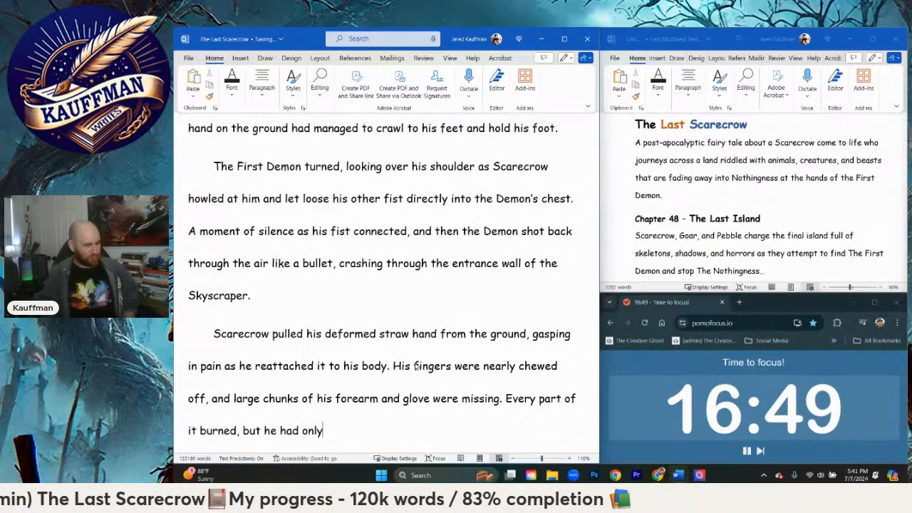
text( re3mind)
key(BackSpace)
key(BackSpace)
key(BackSpace)
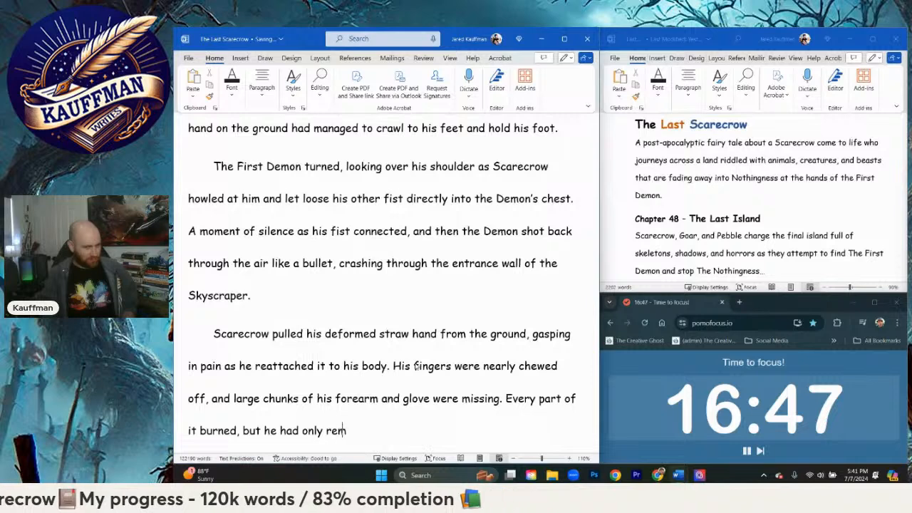
text(mind)
key(BackSpace)
key(BackSpace)
key(BackSpace)
key(BackSpace)
key(BackSpace)
Step: Finish the sentence after "he had only" with "picture his friends faces to keep going."
text(p)
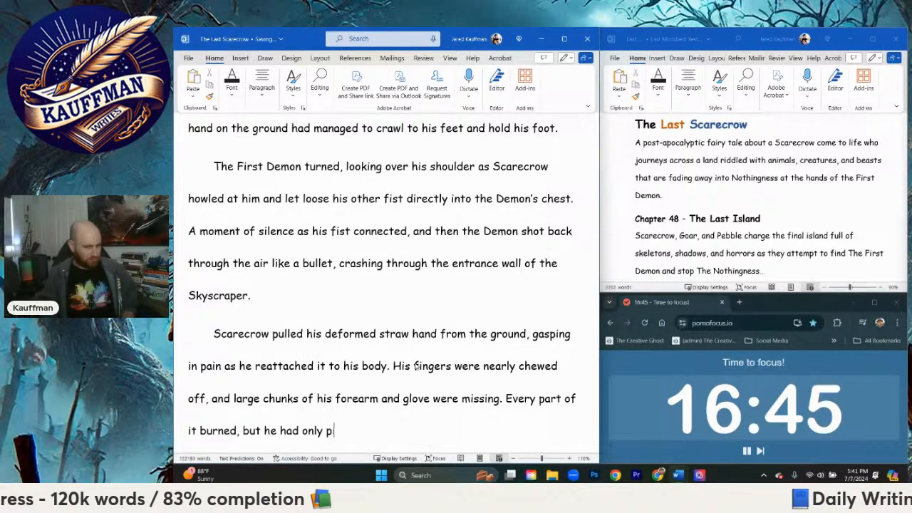
text(icture)
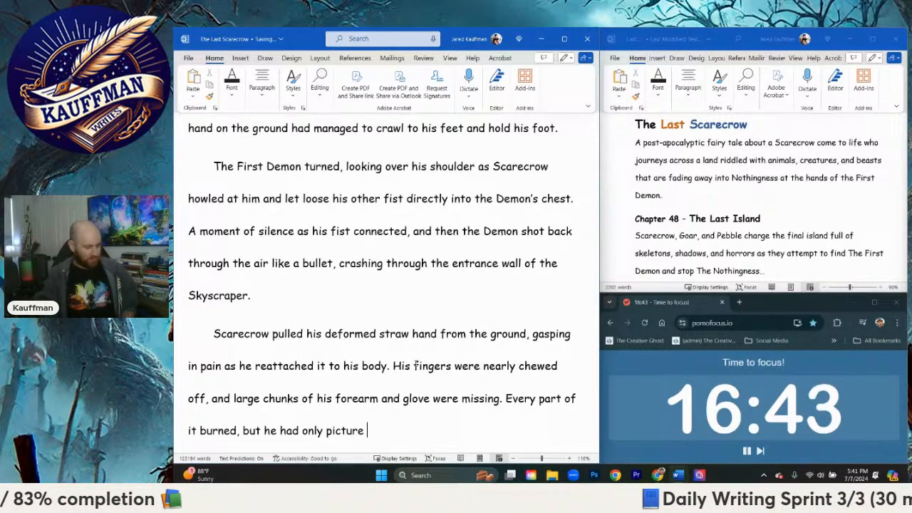
text( his)
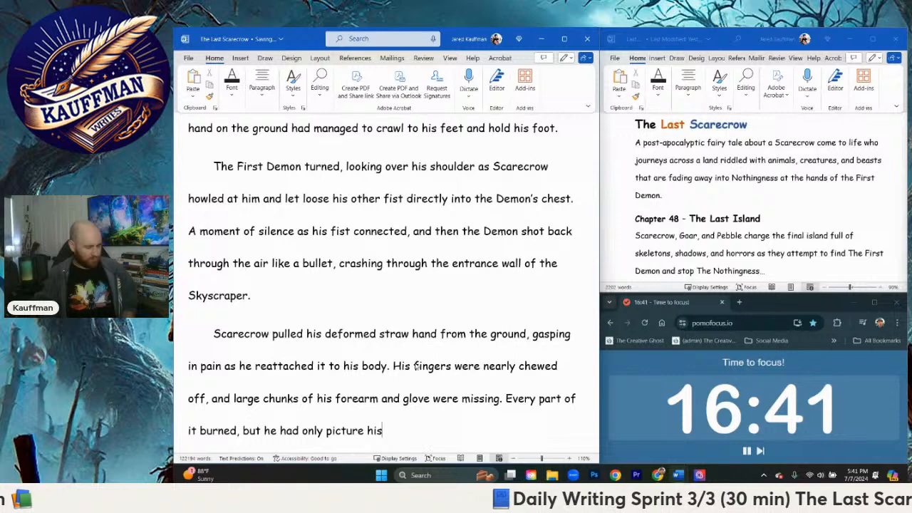
text( friends faces)
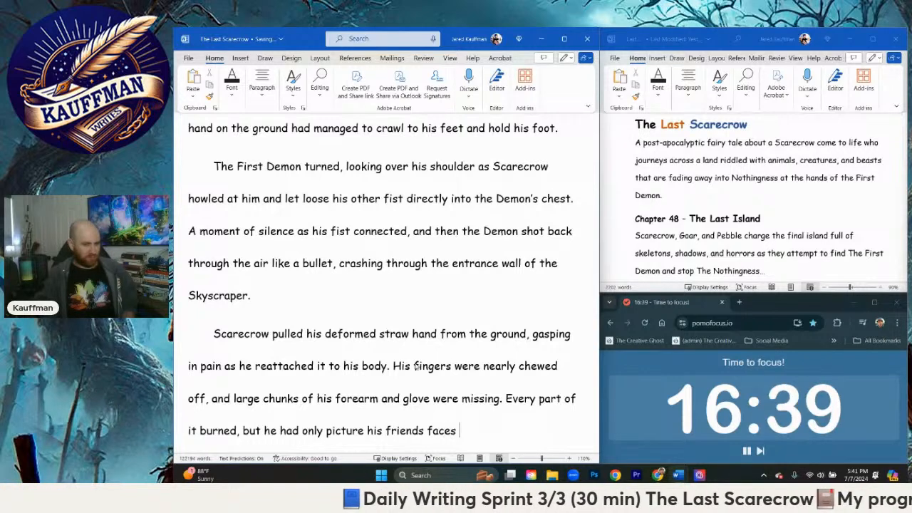
text( to keep going. H)
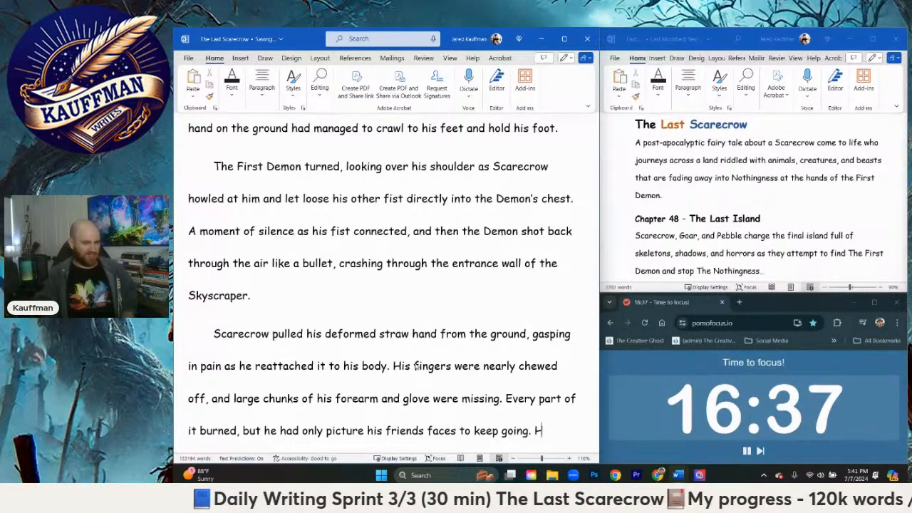
text(e howled, letti)
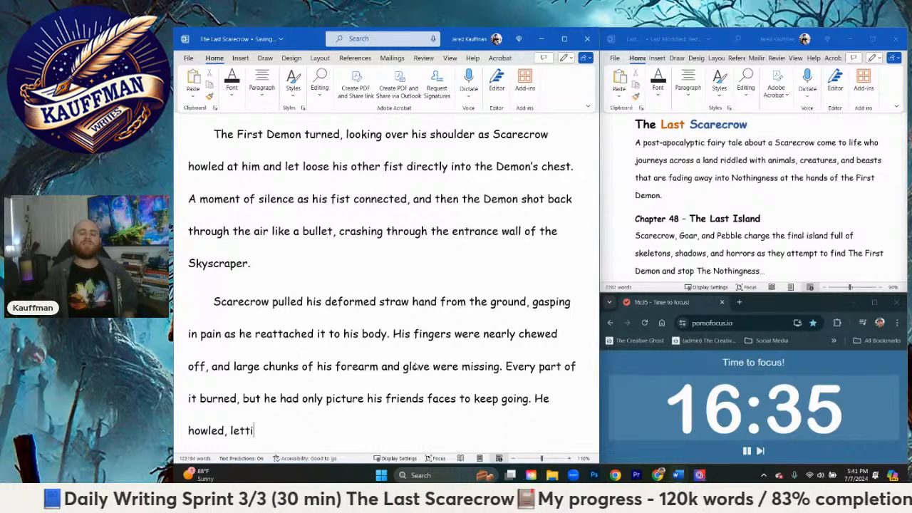
text(ng out all of his pa)
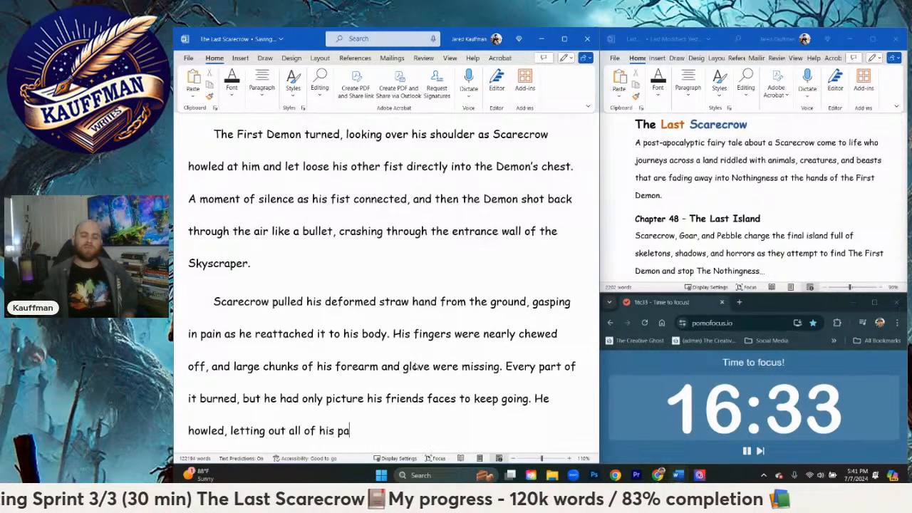
text(in, char)
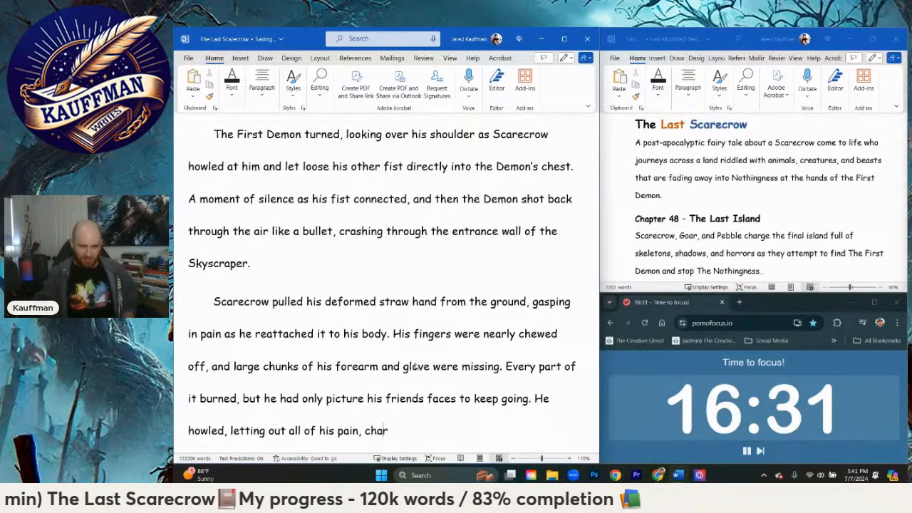
text(ging up the)
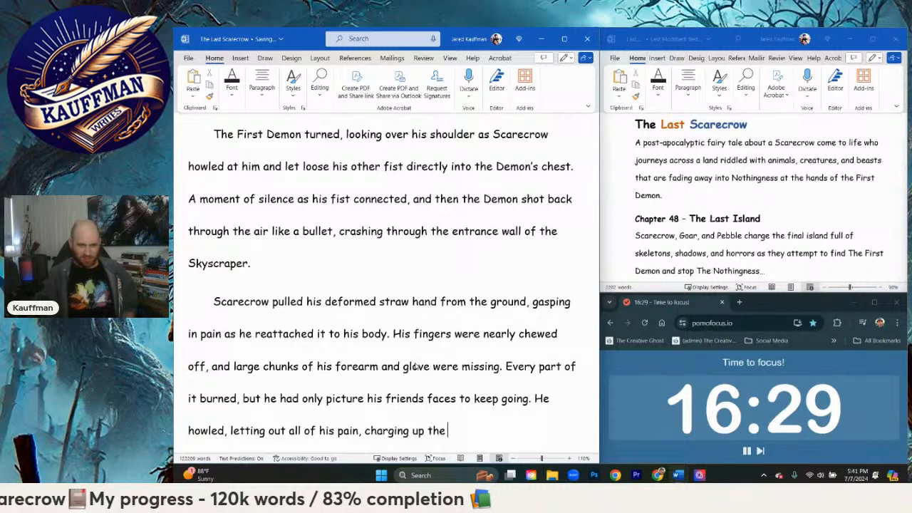
text( steps )
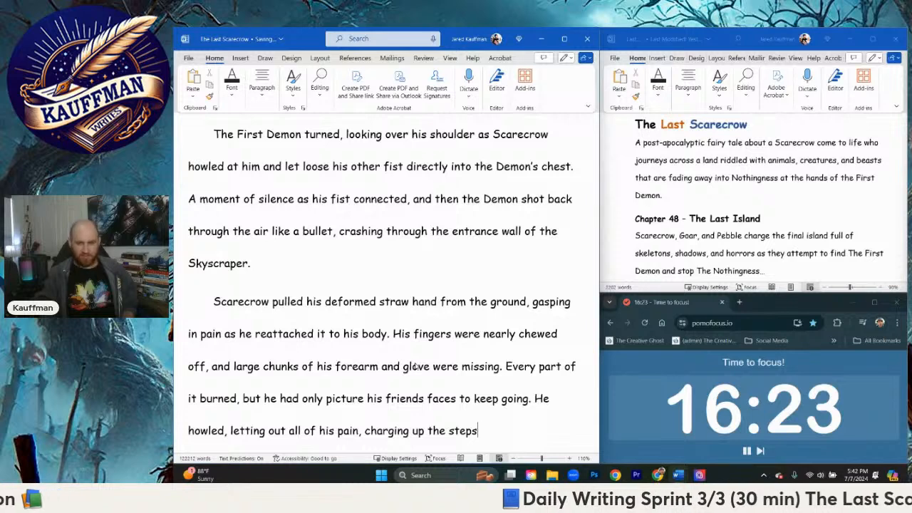
text(.)
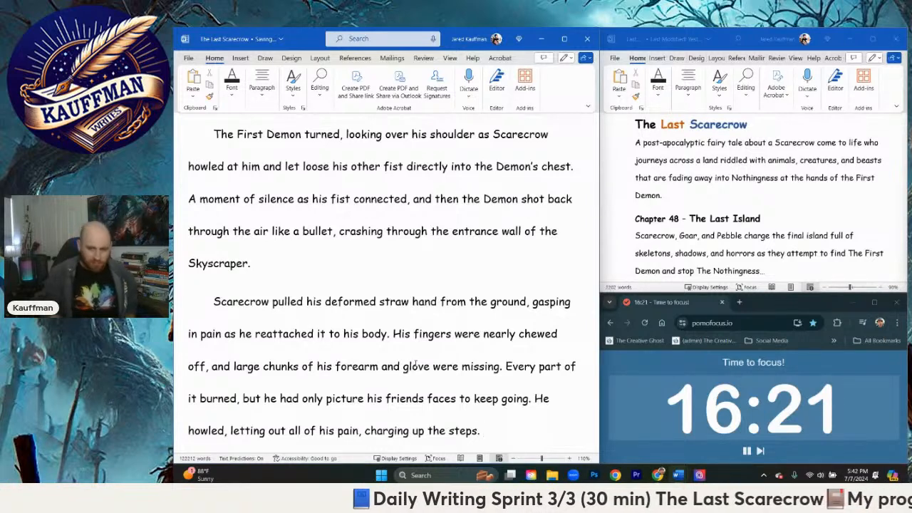
Step: Split the paragraph before "He howled" so that sentence starts a new paragraph
click(535, 399)
key(Return)
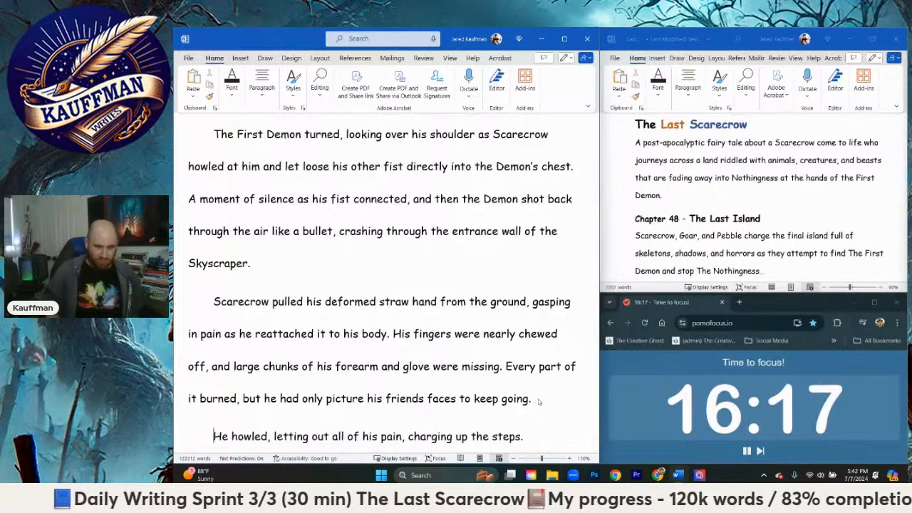
scroll(525, 398, down, 1)
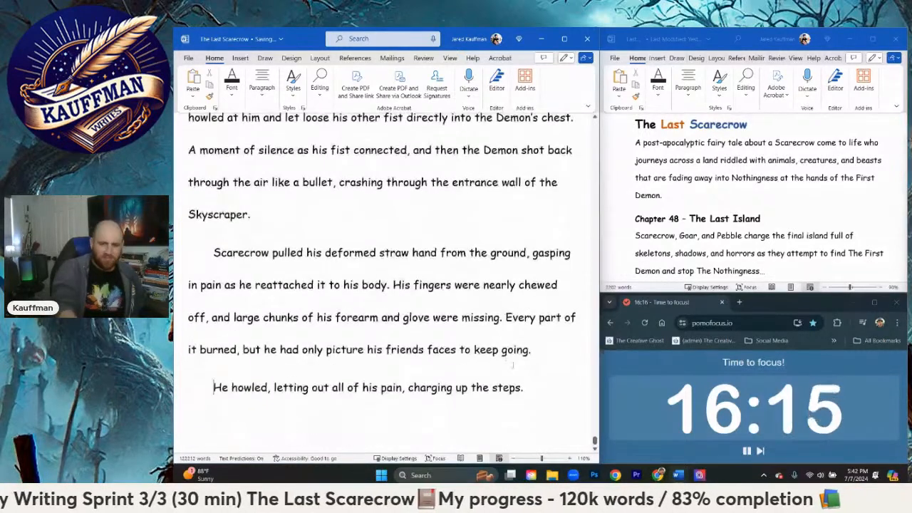
Step: Continue the paragraph after "charging up the steps." with "The shadow of the Skyscraper loomed overhead as he"
click(544, 386)
text(The sha)
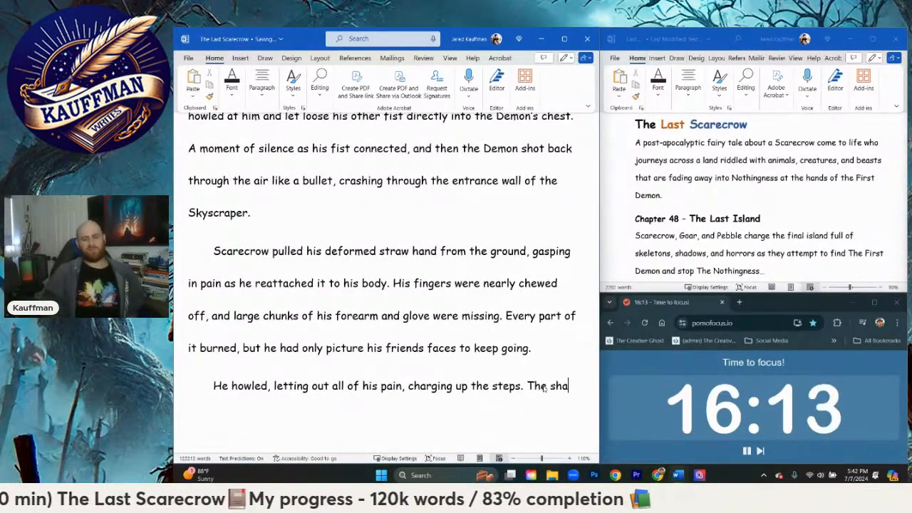
text(sdo)
key(BackSpace)
key(BackSpace)
key(BackSpace)
text(dow of th)
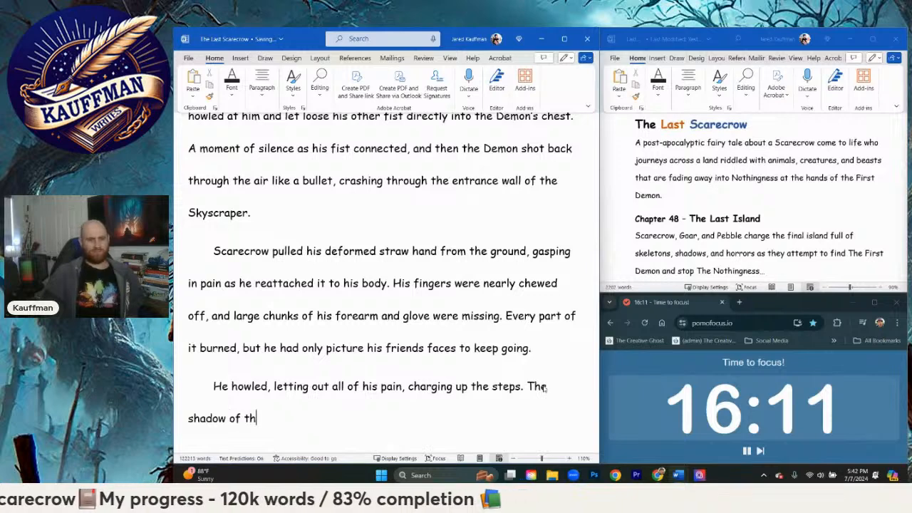
text(e Skysc)
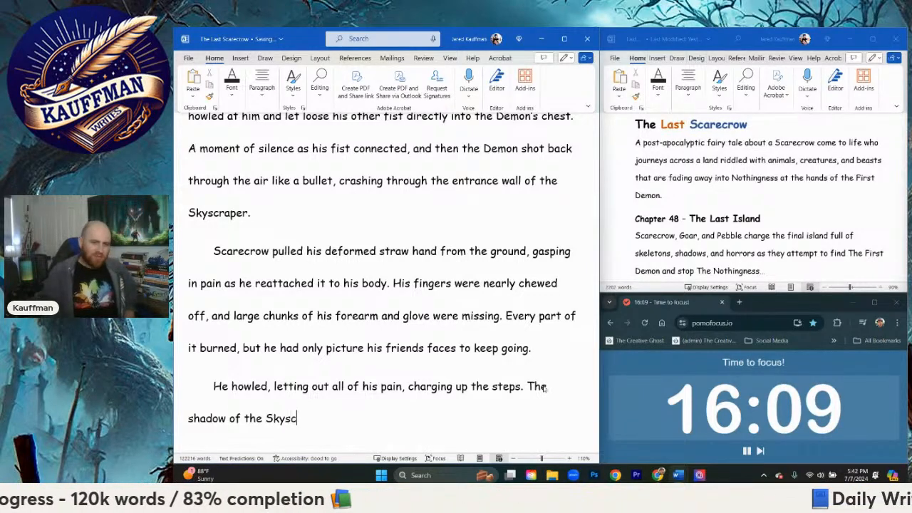
text(raper loomed o)
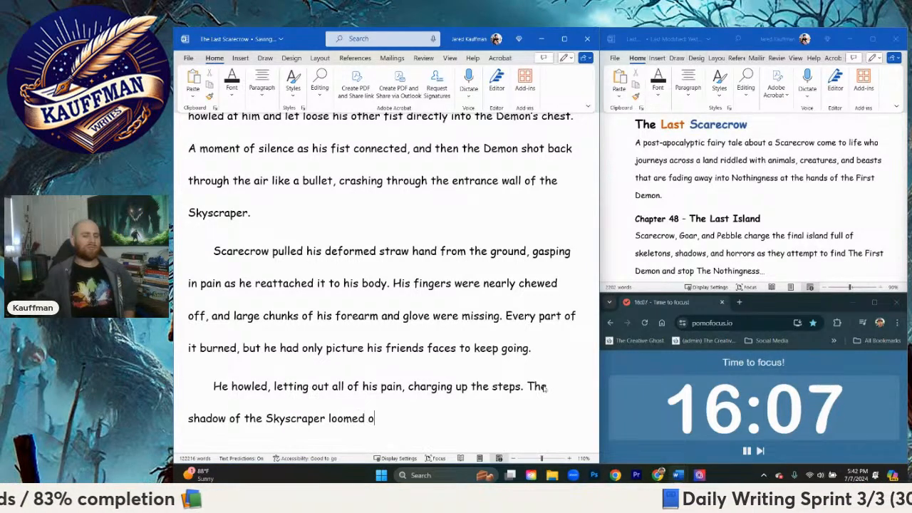
text(verhead as he)
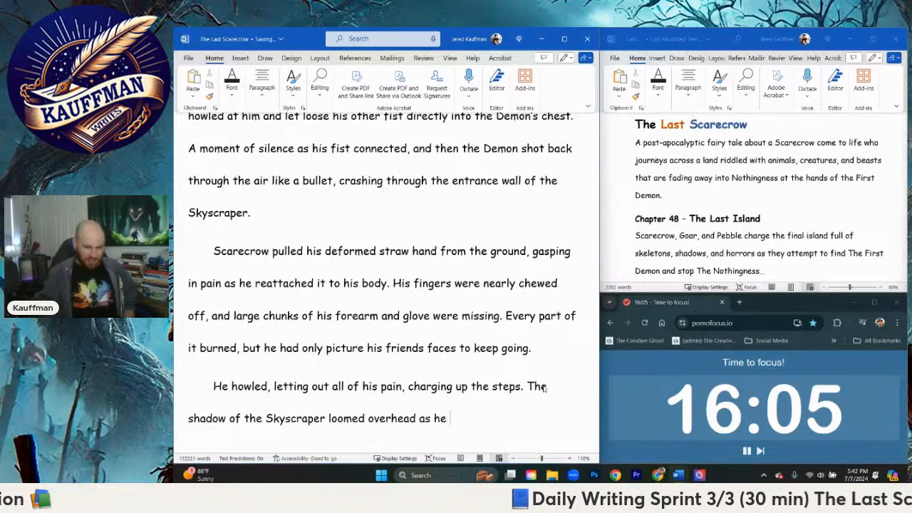
text( dashed to)
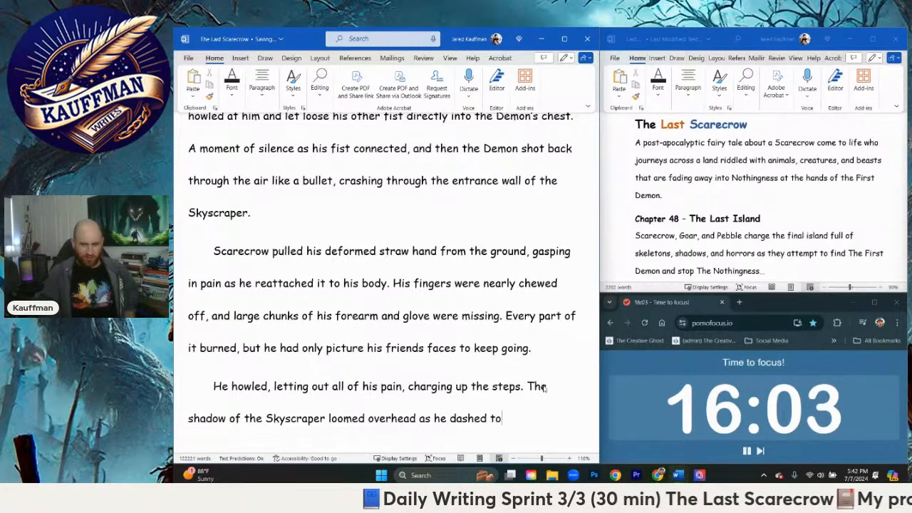
text(wards the )
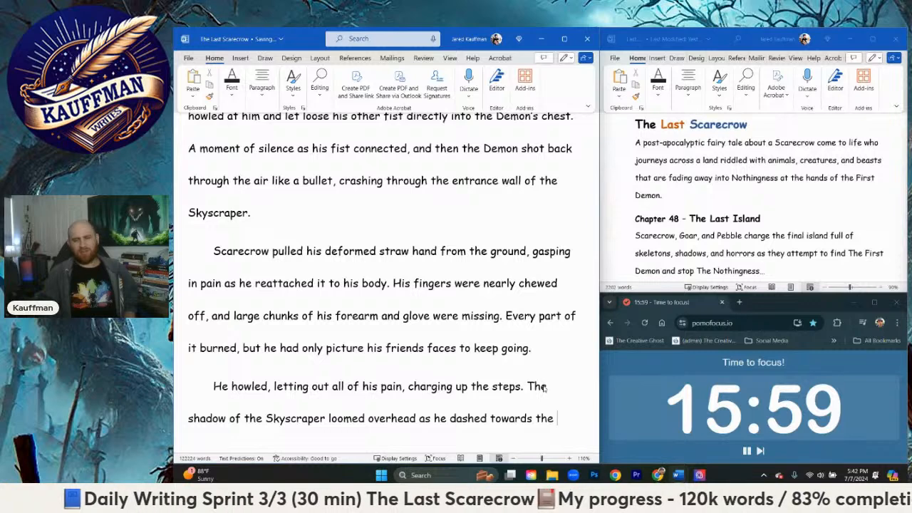
text(long shadowed)
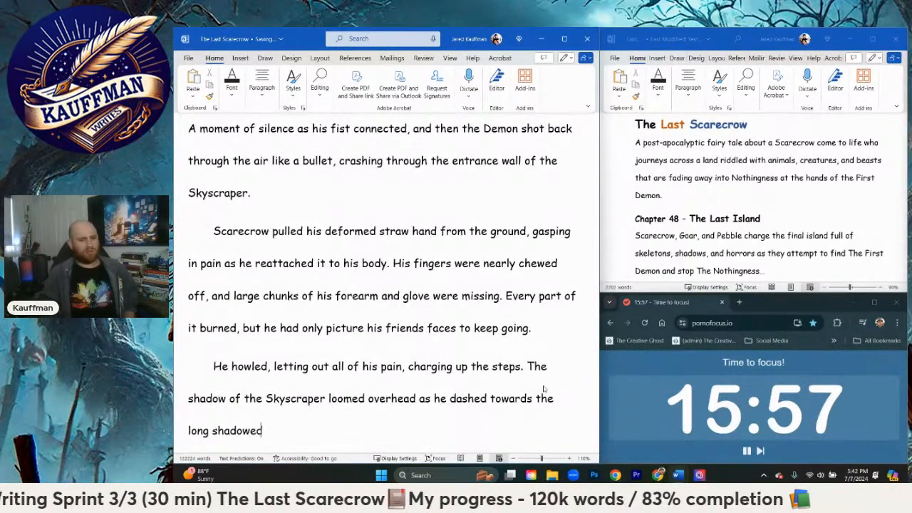
text( silhouet)
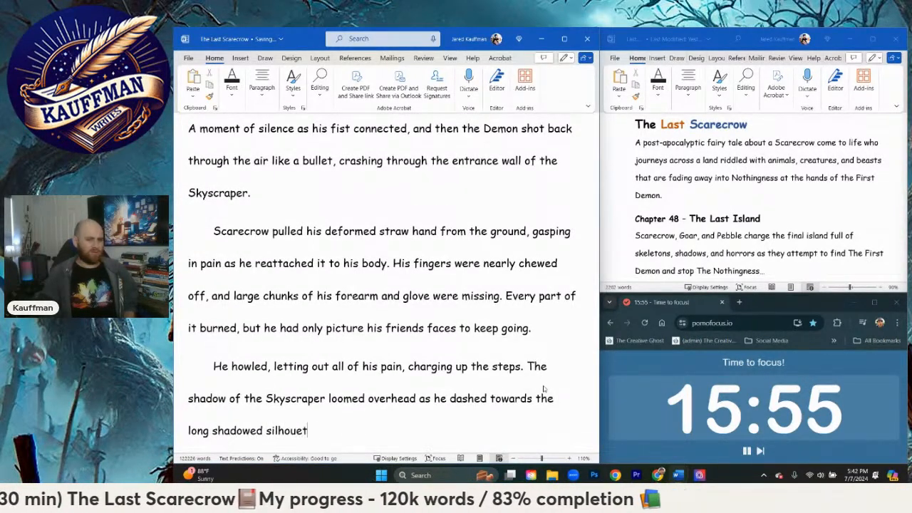
text(te of the building that c)
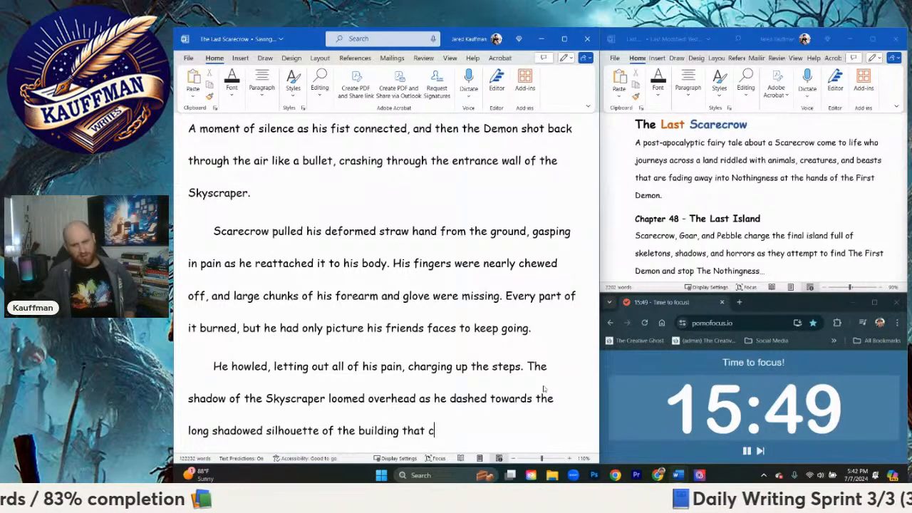
text(overed him.)
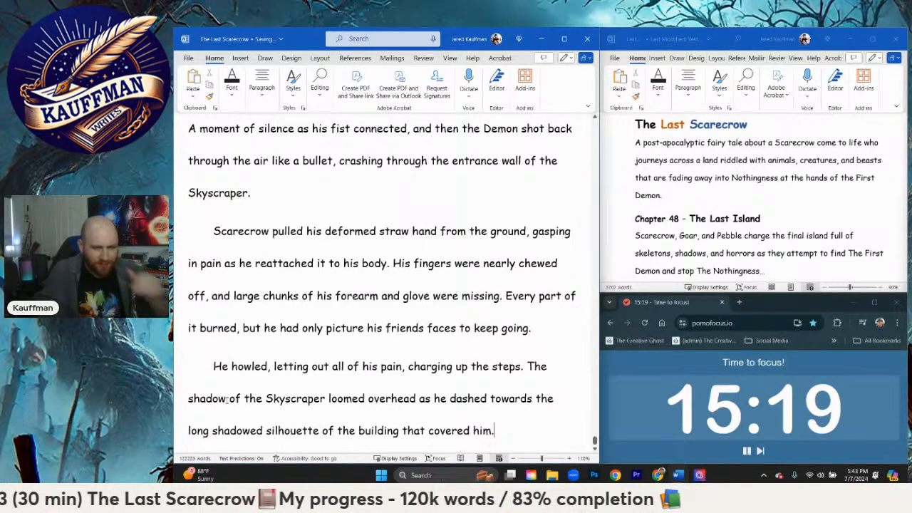
Step: Change "Skyscraper" to "Skyscraper's silhouette" in the sentence about the shadow looming overhead
double_click(208, 398)
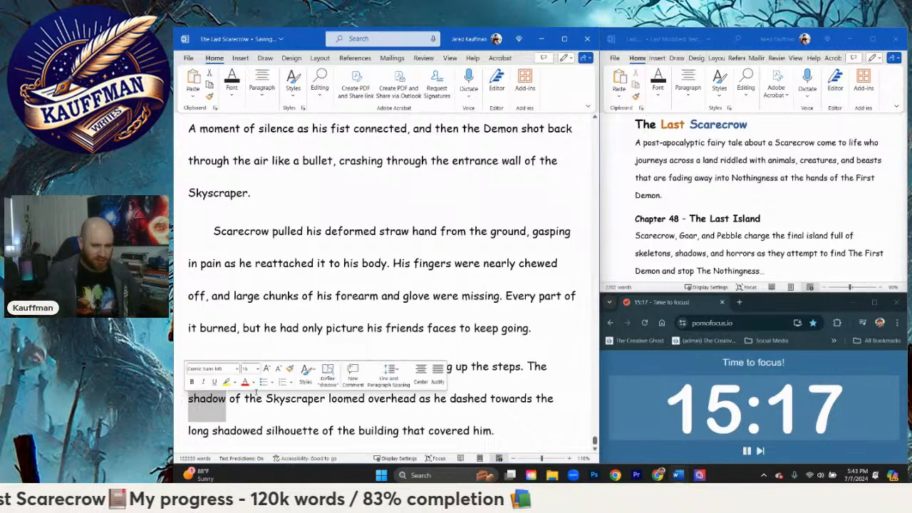
click(325, 400)
text(')
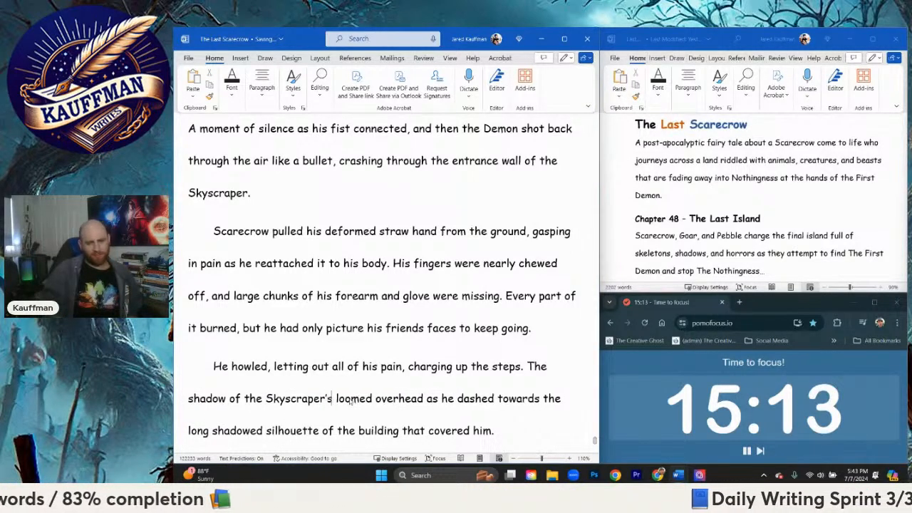
text(s silhouette)
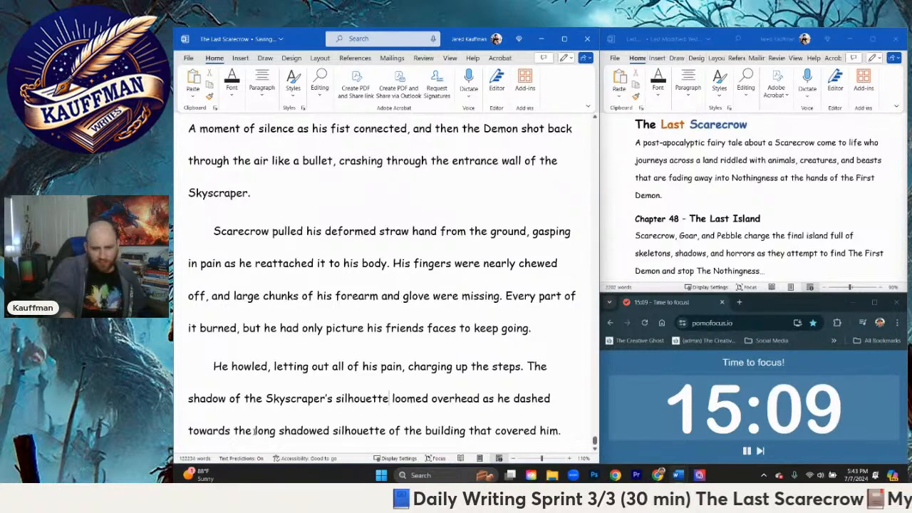
Step: Replace "long shadowed silhouette of the" before "building" with "torn open hole of the"
drag(254, 430, 423, 437)
text(openin)
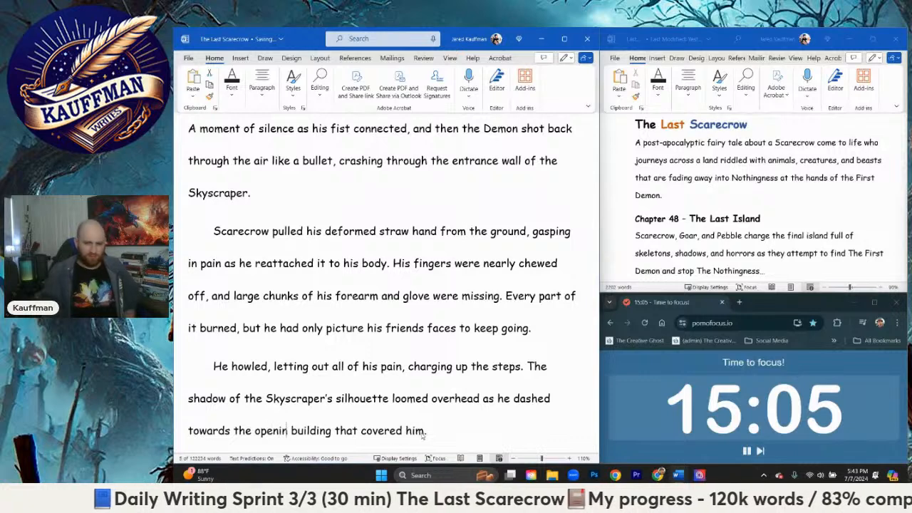
key(BackSpace)
key(BackSpace)
key(BackSpace)
key(BackSpace)
key(BackSpace)
key(BackSpace)
text(torn)
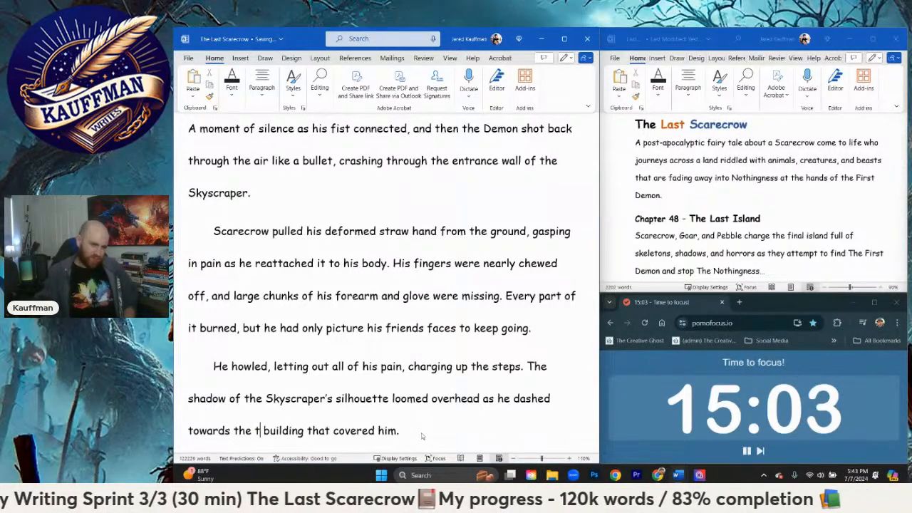
text( open hole o)
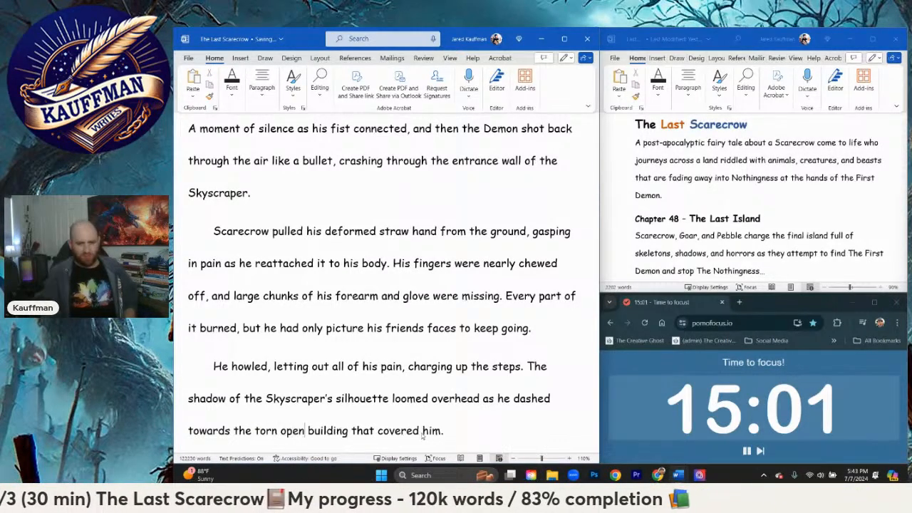
text(f the)
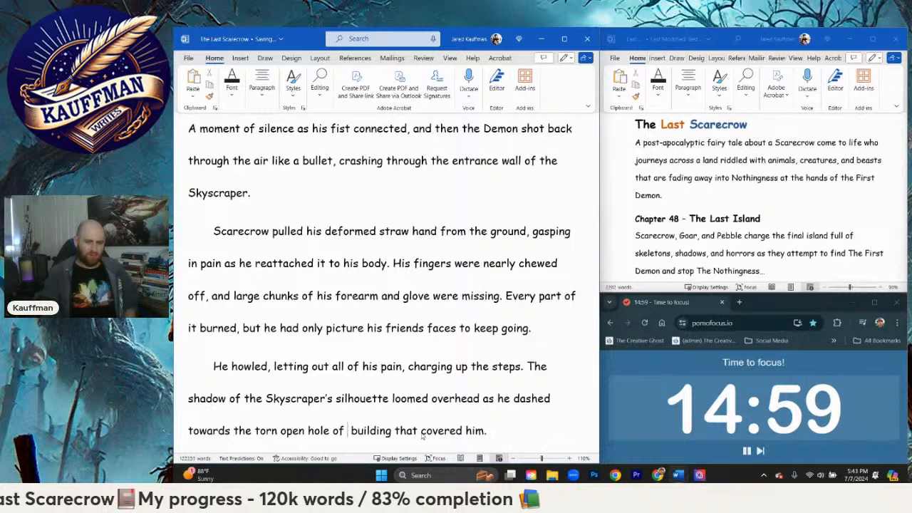
Step: Remove "that covered him" from the last sentence and end it with a period after "building"
key(Right)
key(Right)
key(Right)
key(Right)
key(Right)
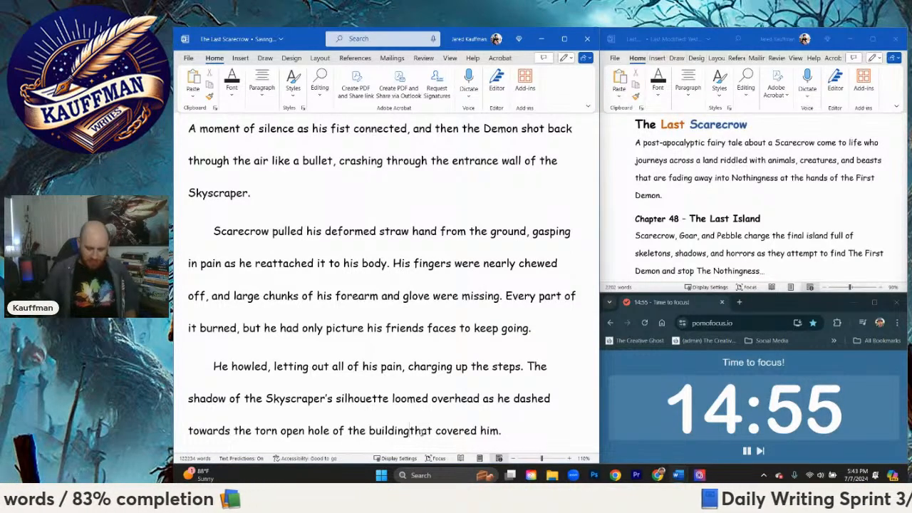
key(Delete)
key(Delete)
key(Delete)
key(Delete)
key(Delete)
key(Delete)
key(Delete)
key(Delete)
key(Delete)
key(Delete)
key(Delete)
key(Delete)
key(Delete)
key(Delete)
key(Delete)
key(Delete)
key(Delete)
key(Delete)
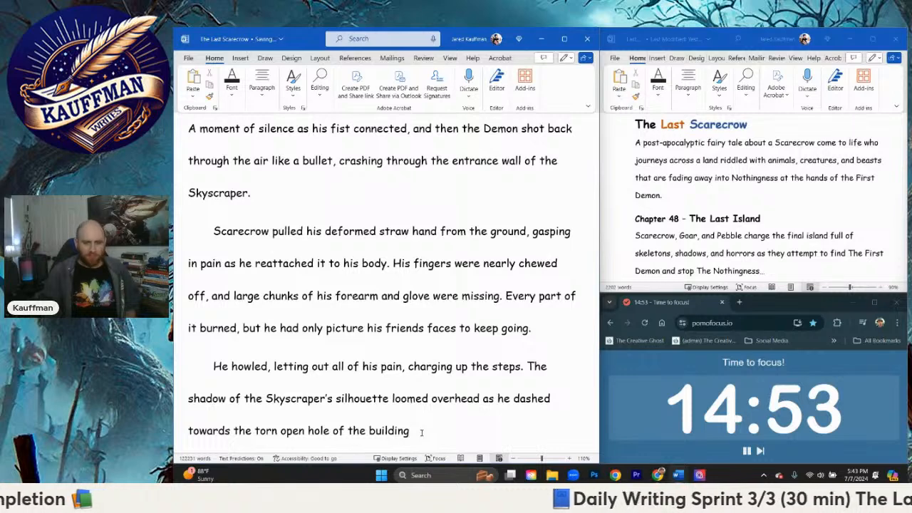
text(.)
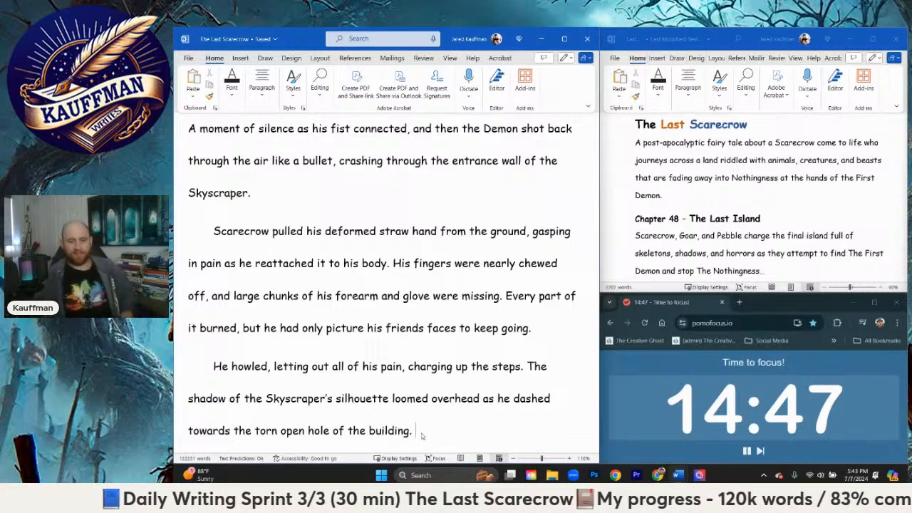
Step: Begin a new sentence after "hole of the building." with "The ground floor of the building"
text(A)
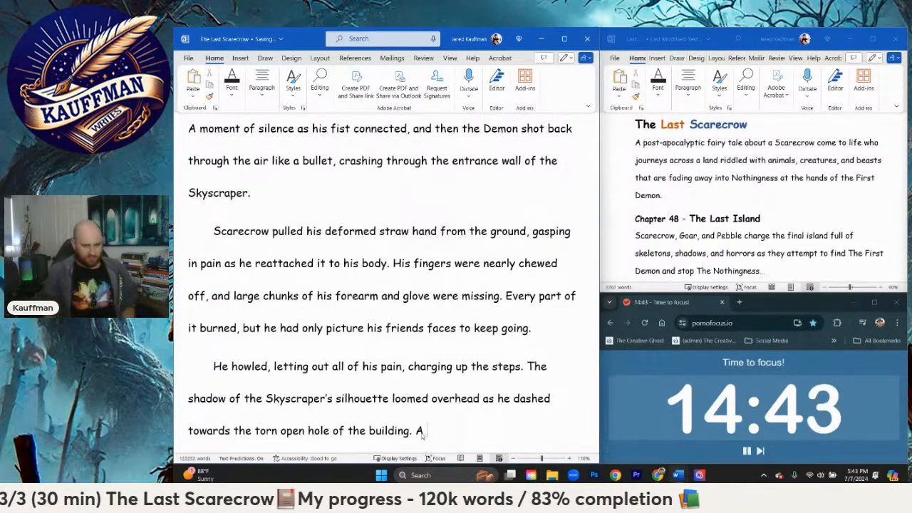
key(BackSpace)
text(Th)
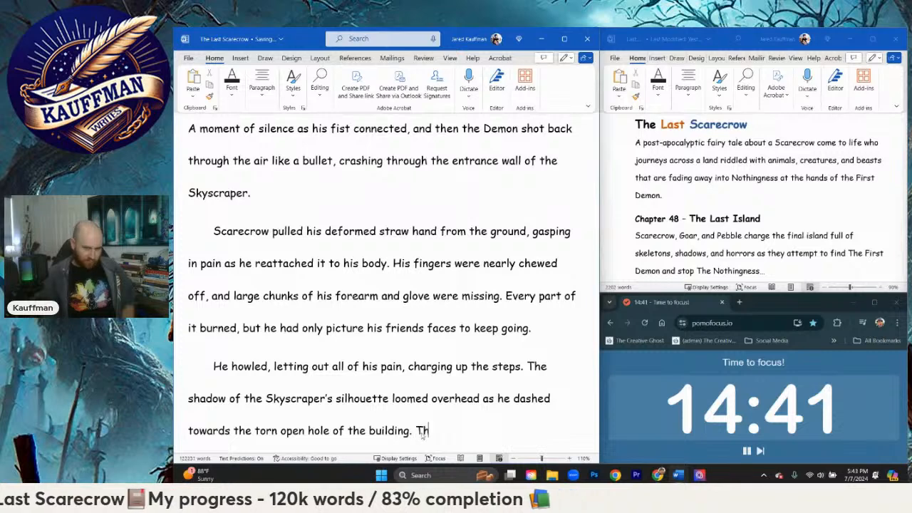
text(e ground floow of the bui)
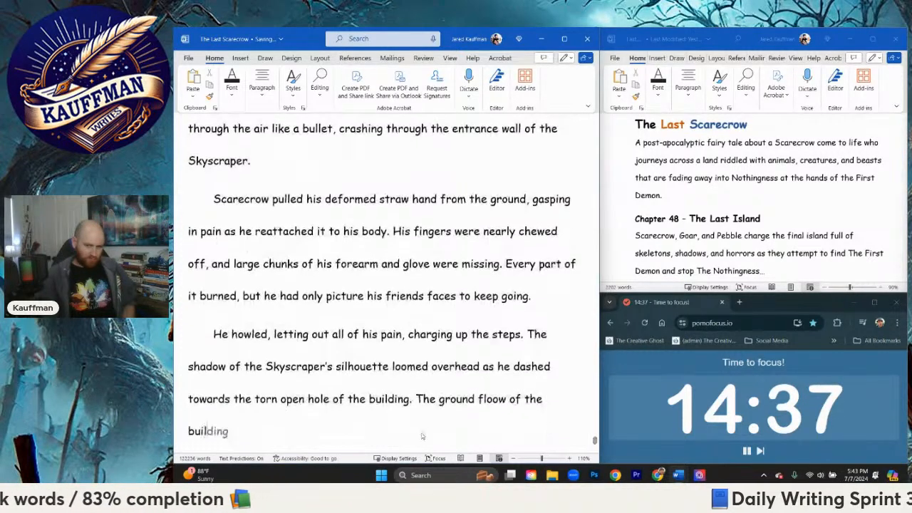
text(lding)
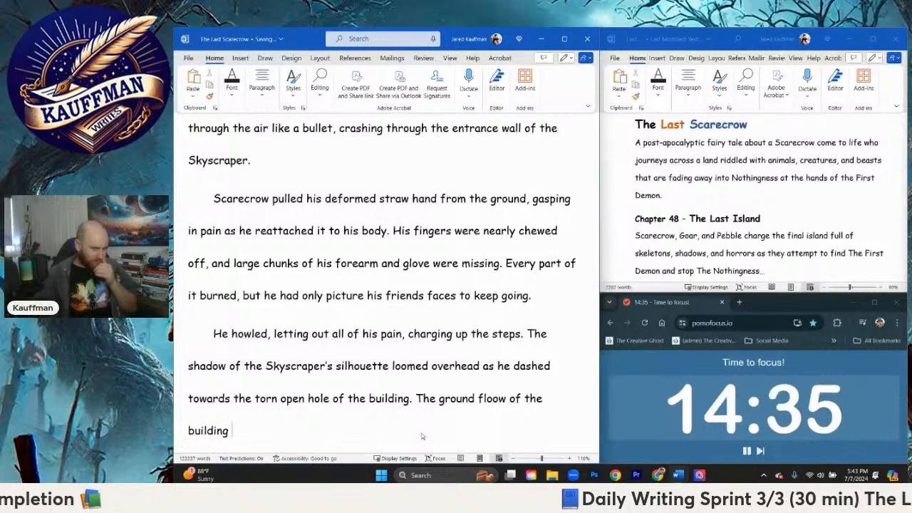
key(BackSpace)
key(BackSpace)
key(BackSpace)
key(BackSpace)
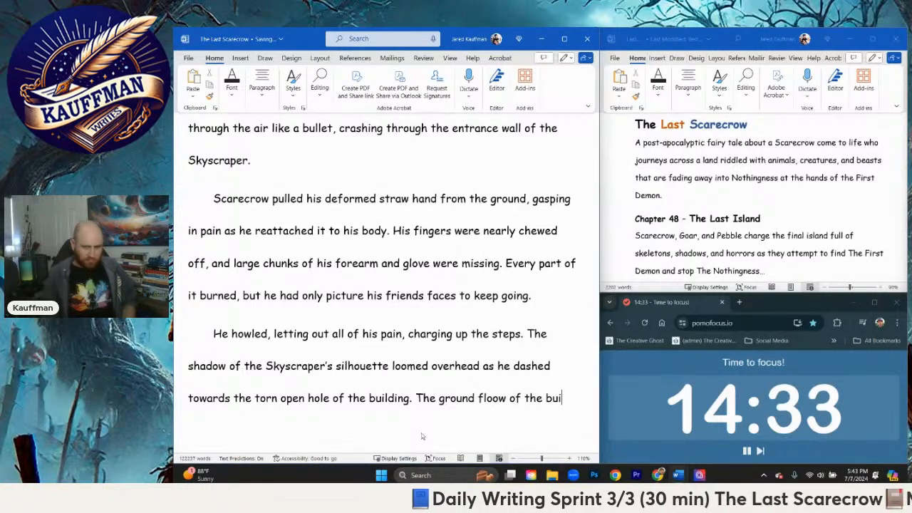
key(BackSpace)
key(BackSpace)
key(BackSpace)
key(BackSpace)
key(BackSpace)
key(BackSpace)
key(BackSpace)
key(BackSpace)
key(BackSpace)
key(BackSpace)
text(r of th)
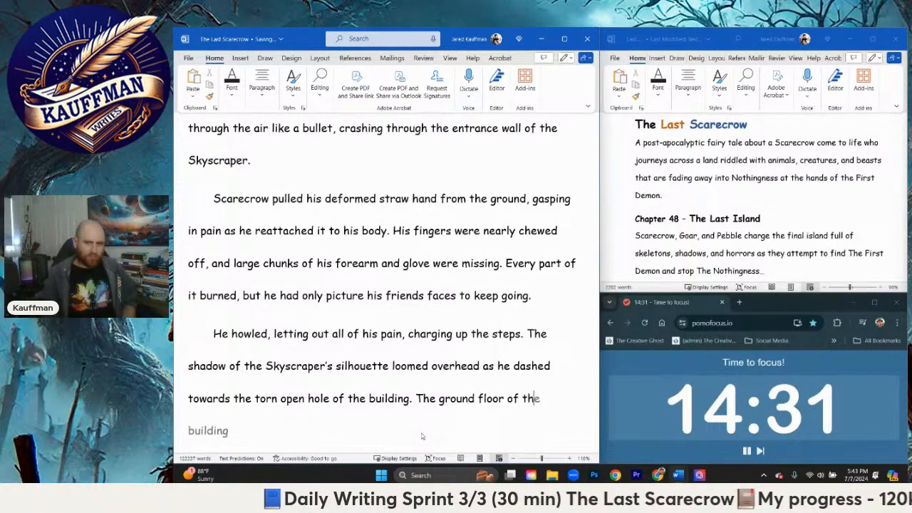
text(e building was littered with)
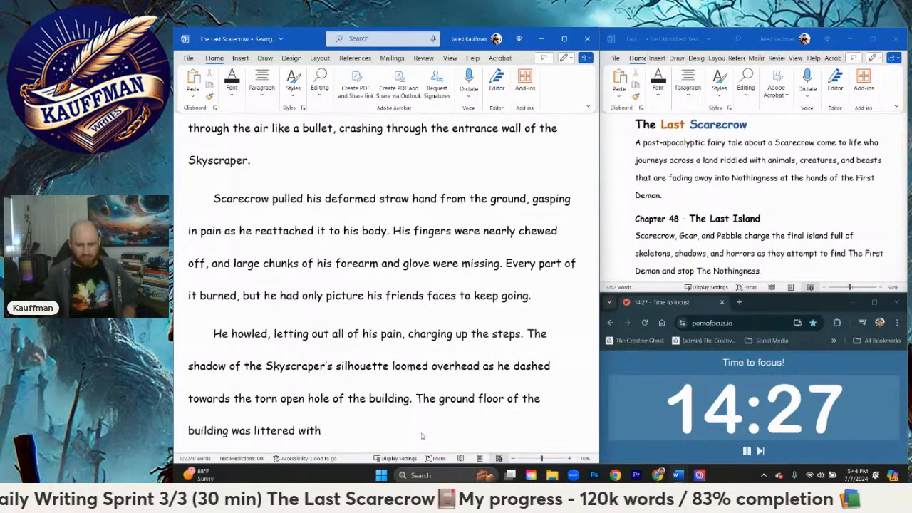
text( holes in)
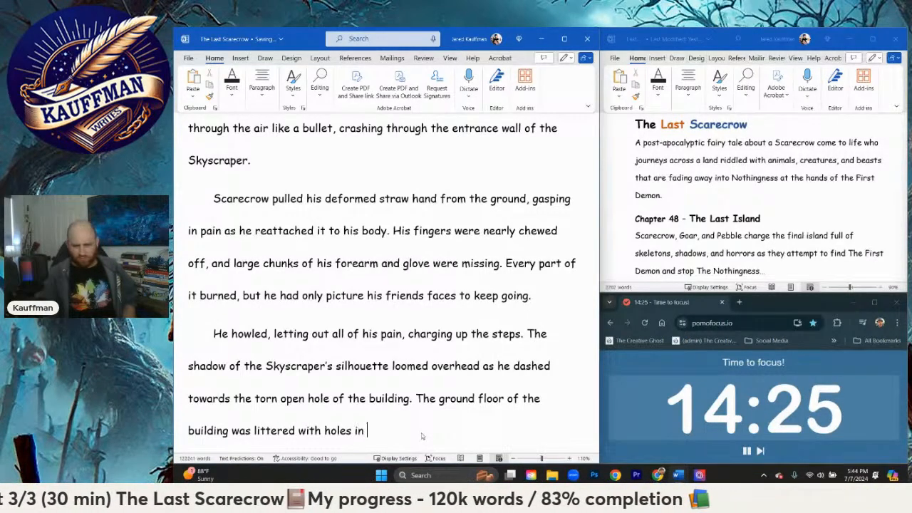
text( e)
Step: Complete the ground floor sentence with "was littered with holes at many periodic intervals along the walls."
key(BackSpace)
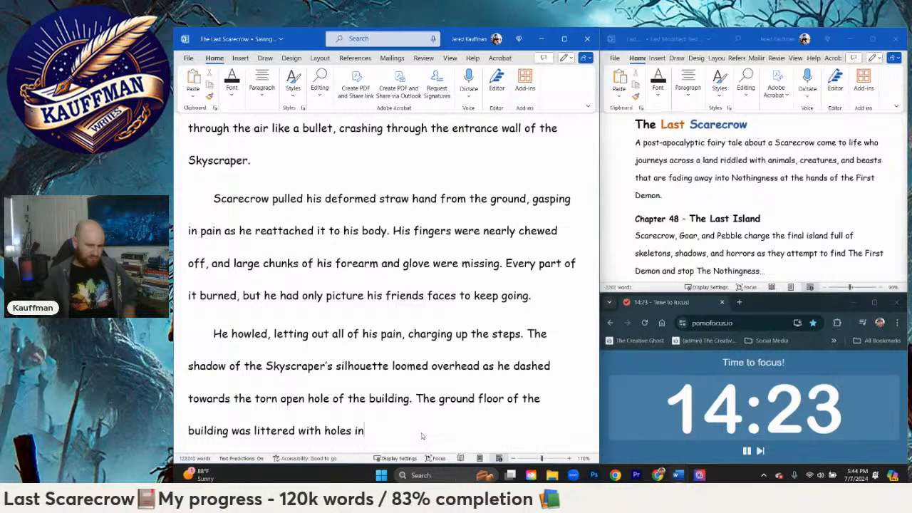
key(BackSpace)
text(at )
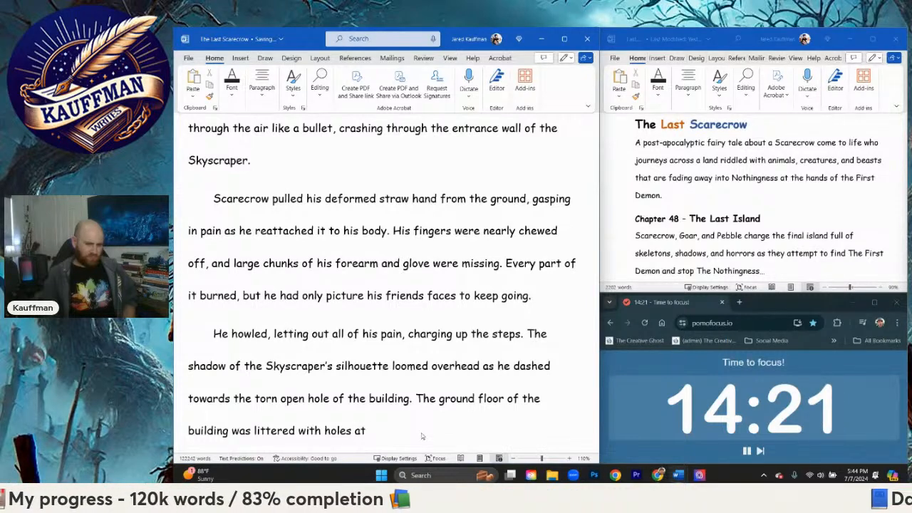
text(m)
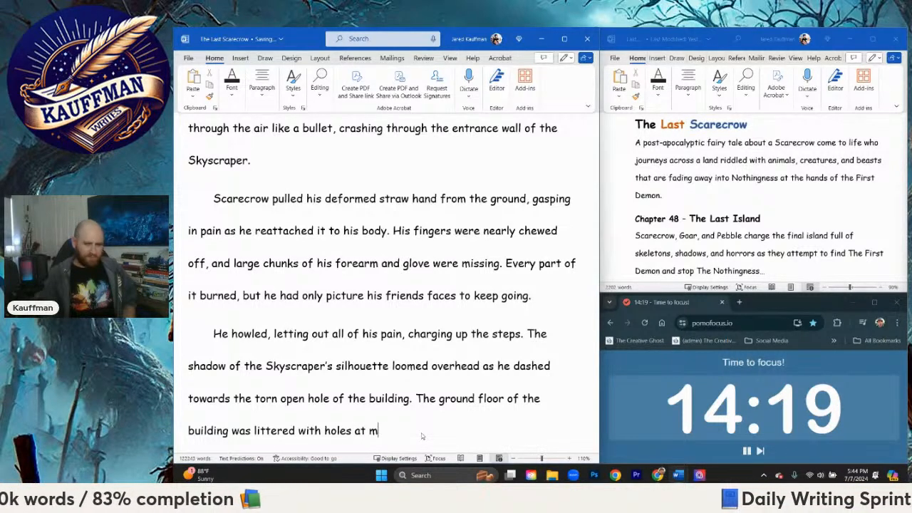
text(anany periodic)
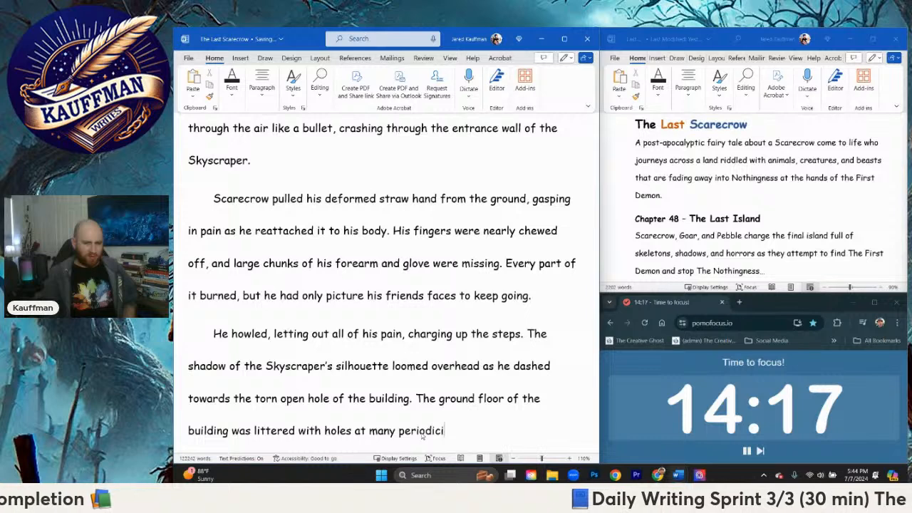
text(i)
text( inter)
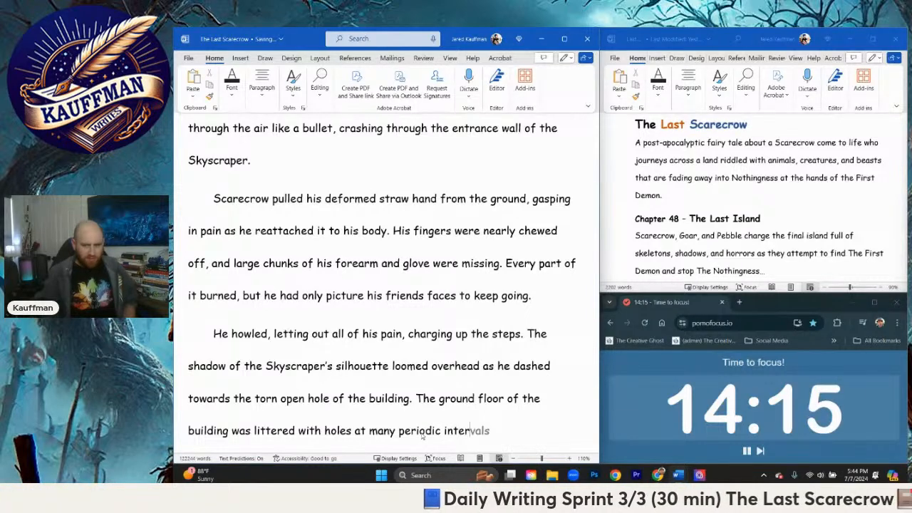
text(vals along the walls.)
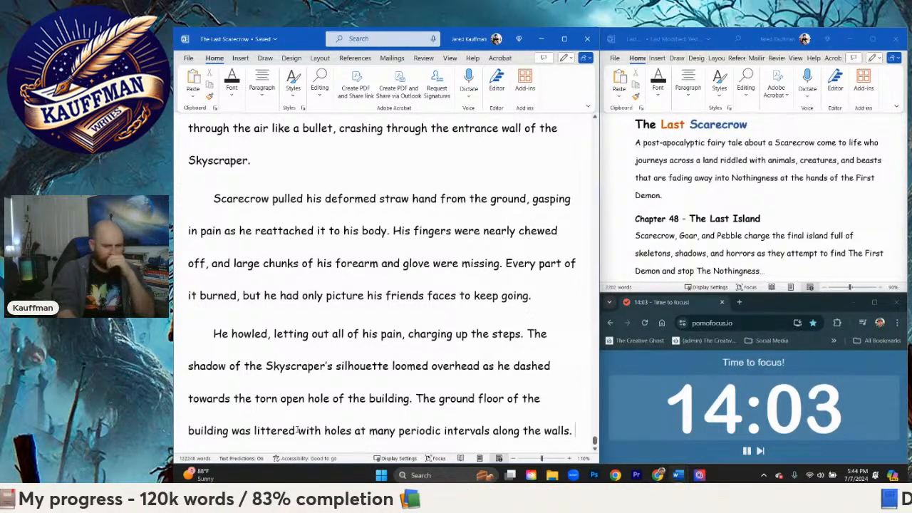
Step: Replace "was" before "littered" in the ground floor sentence with "felt more like an open air room"
drag(232, 430, 254, 430)
text(fe)
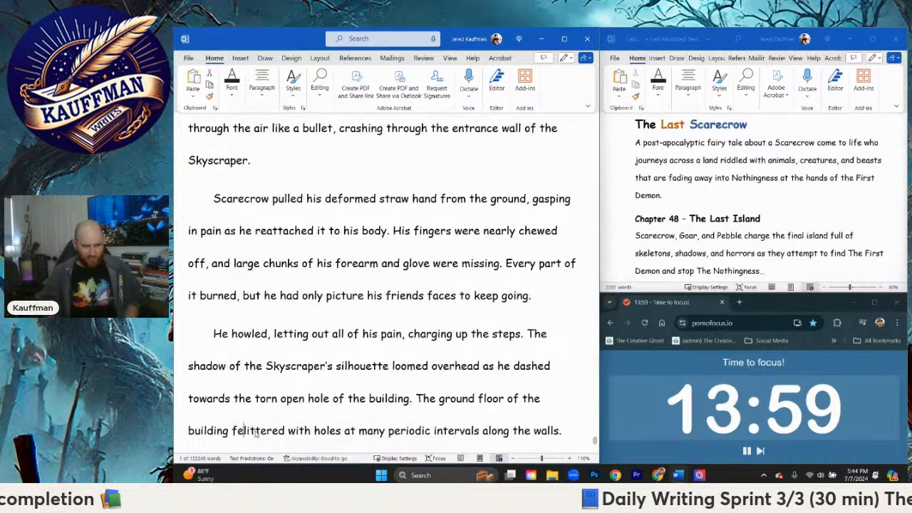
text(lt more like an open)
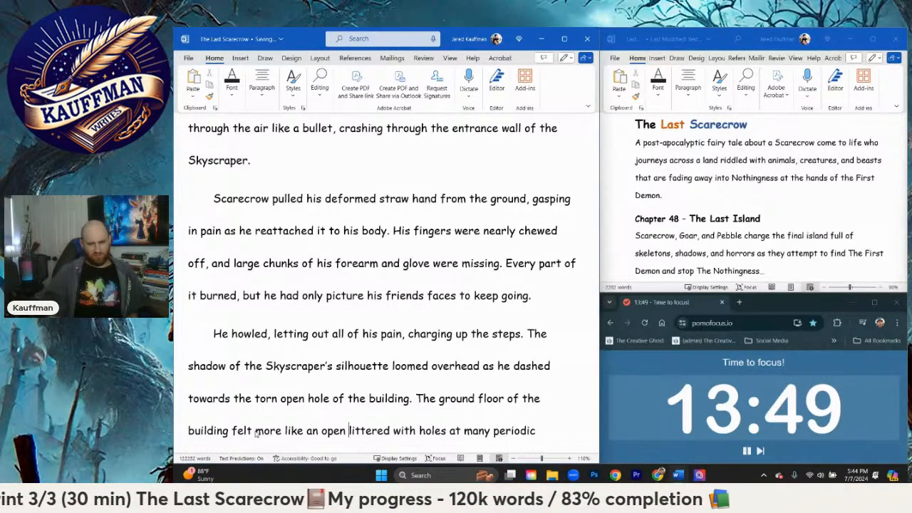
text(air room)
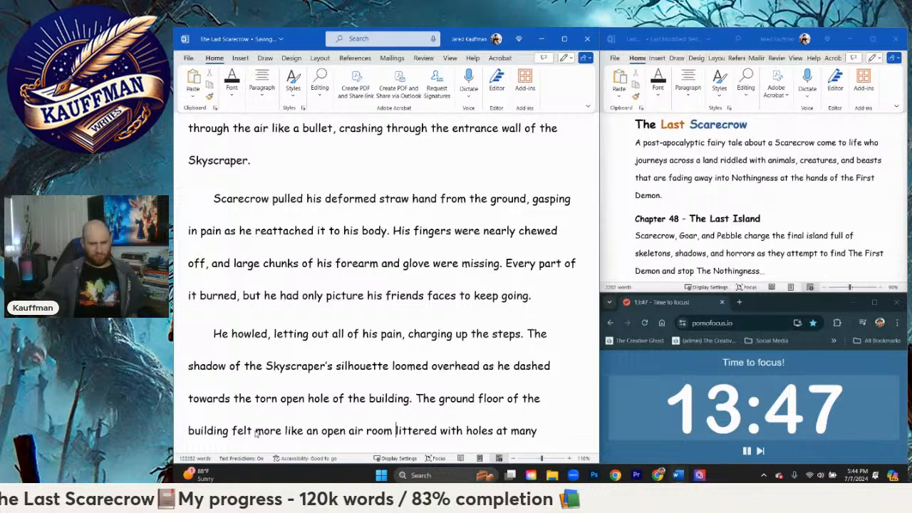
Step: Replace "like an open air room" with "of an outdoor shelter than a building since the walls were"
key(BackSpace)
key(BackSpace)
key(BackSpace)
key(BackSpace)
key(BackSpace)
key(BackSpace)
key(BackSpace)
key(BackSpace)
key(BackSpace)
key(BackSpace)
key(BackSpace)
key(BackSpace)
key(BackSpace)
key(BackSpace)
key(BackSpace)
key(BackSpace)
key(BackSpace)
key(BackSpace)
key(BackSpace)
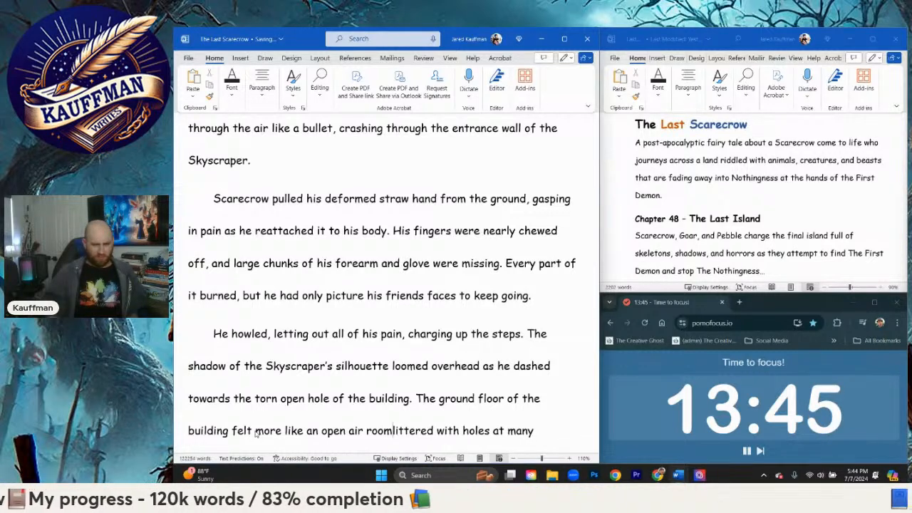
key(BackSpace)
key(BackSpace)
key(BackSpace)
text(of an out)
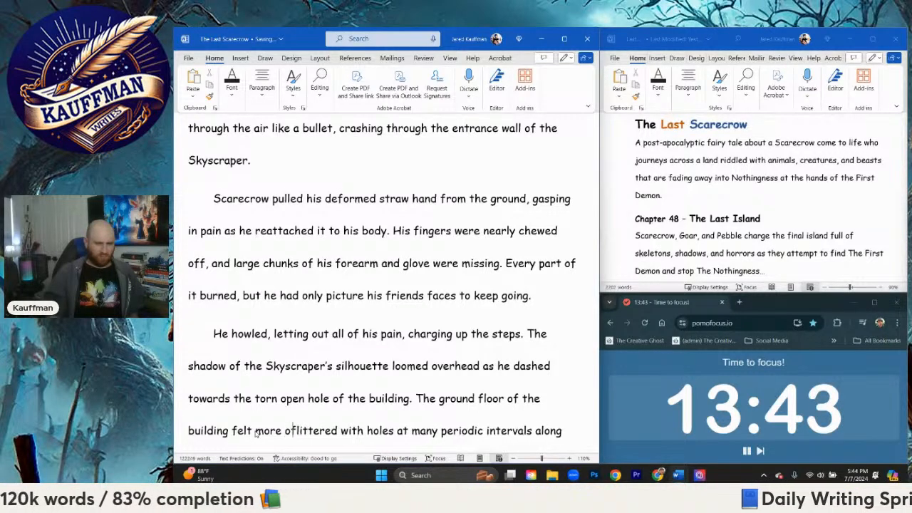
text(door shelter than )
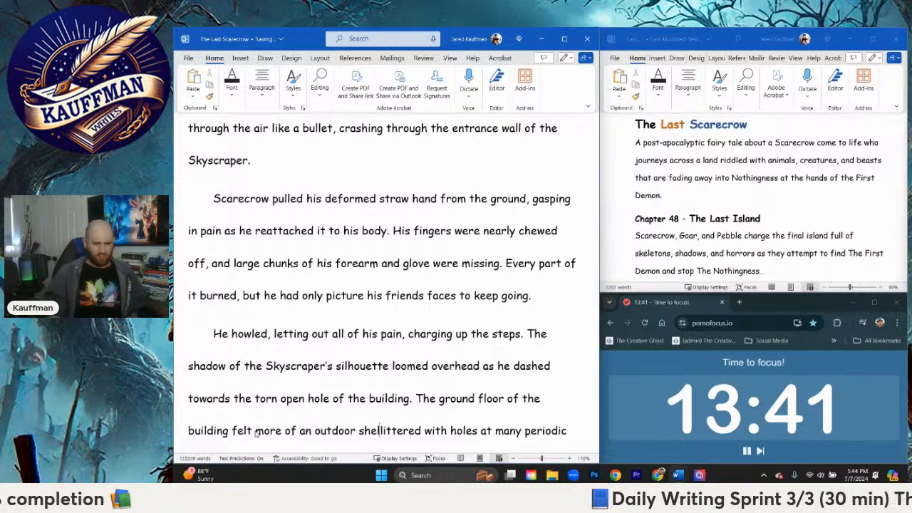
text(a building since th)
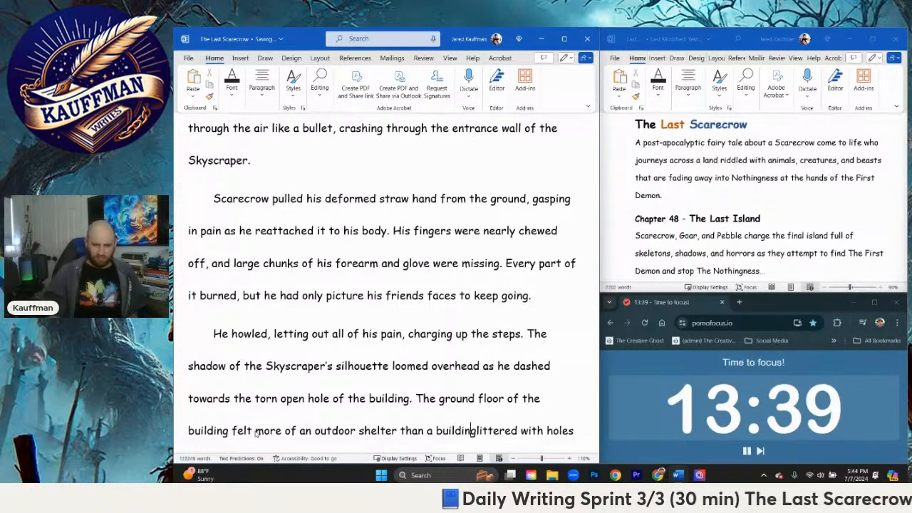
text(e walls were)
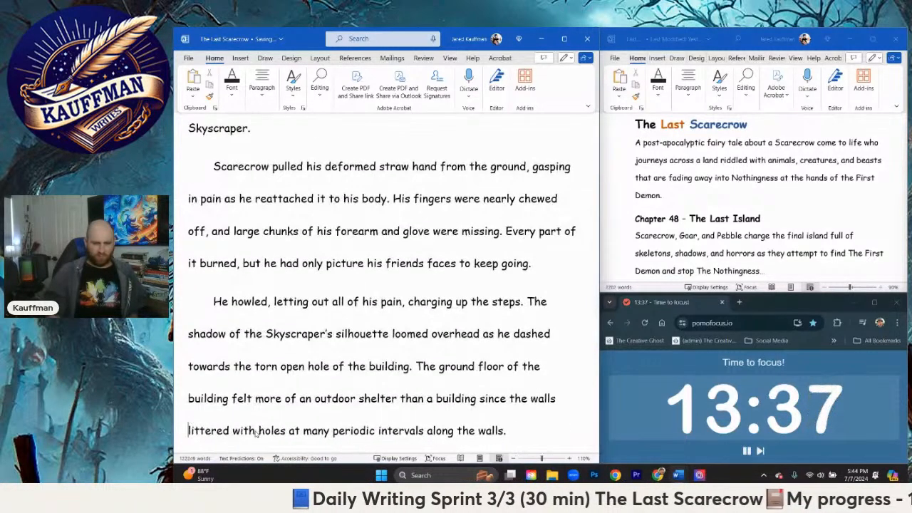
Step: Replace the ending "holes at many periodic intervals along the walls" with "holes of many sizes" and keep the closing period
scroll(320, 366, down, 2)
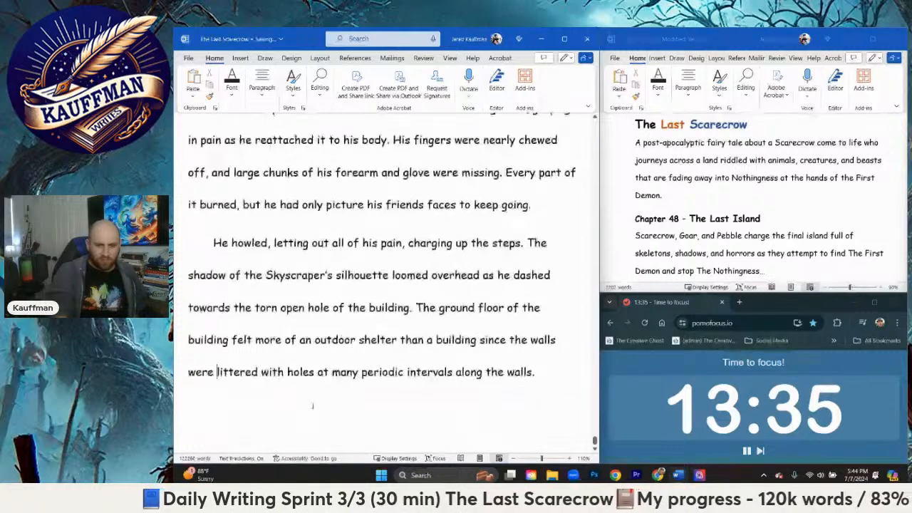
drag(317, 354, 526, 354)
key(BackSpace)
key(BackSpace)
key(BackSpace)
key(BackSpace)
key(BackSpace)
key(BackSpace)
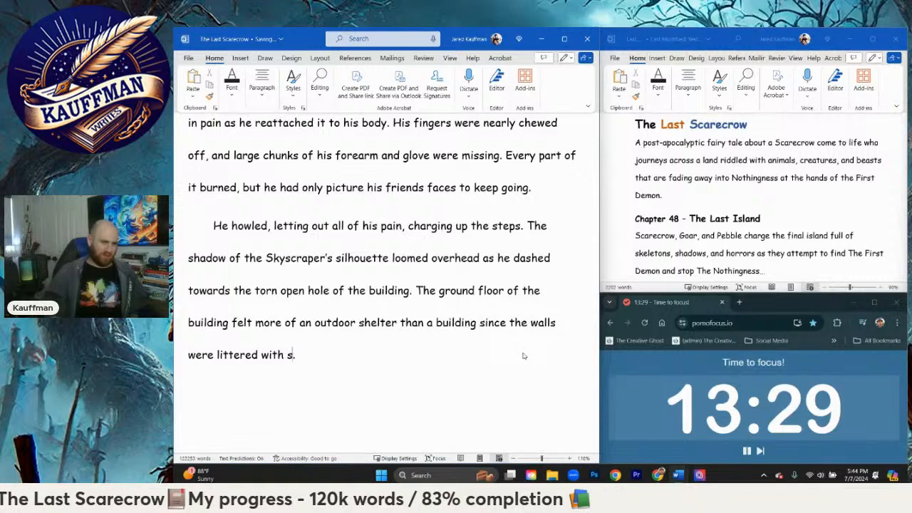
key(BackSpace)
text(holes)
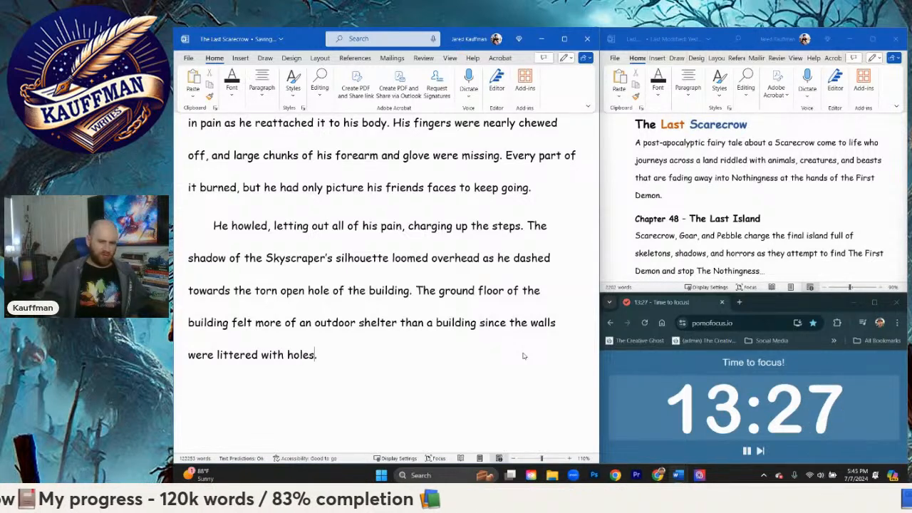
text( of mah)
key(BackSpace)
text(ny sizes)
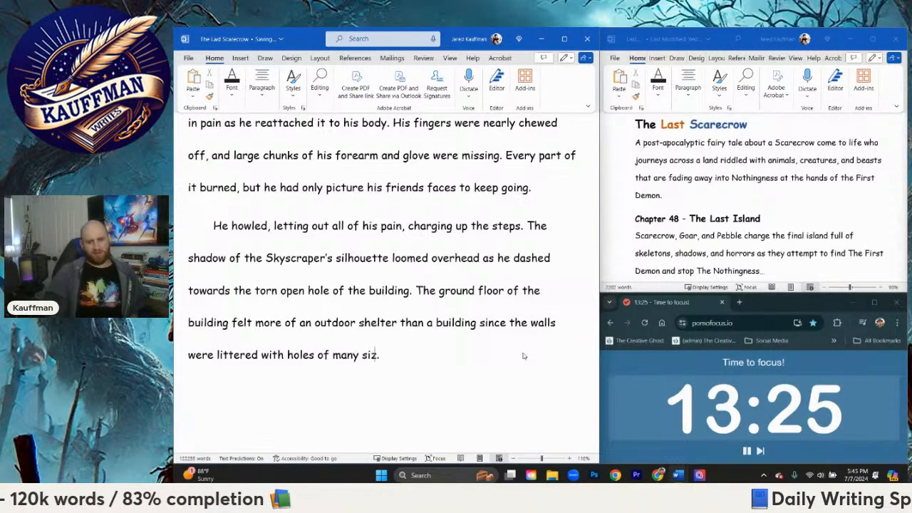
key(BackSpace)
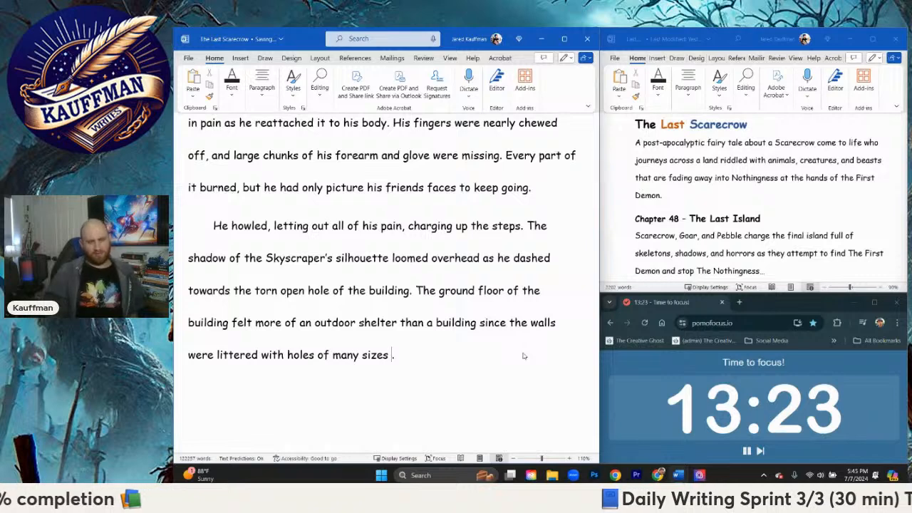
key(BackSpace)
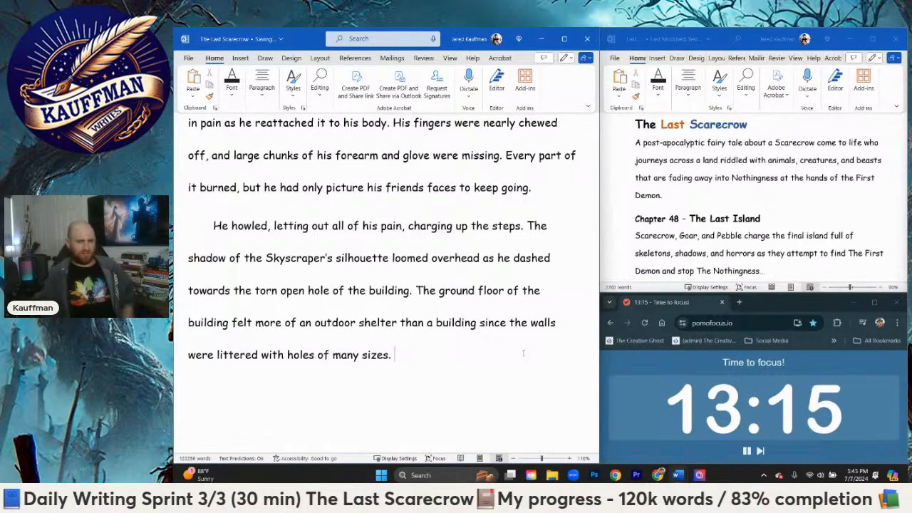
Step: Try to begin a new sentence with "Stairs circled half", removing everything after "Stairs"
text(Stairs )
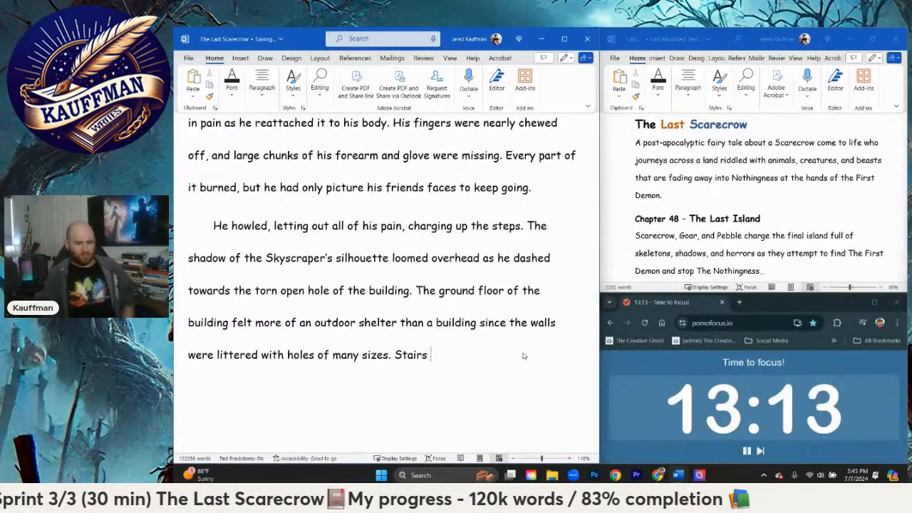
text(circled)
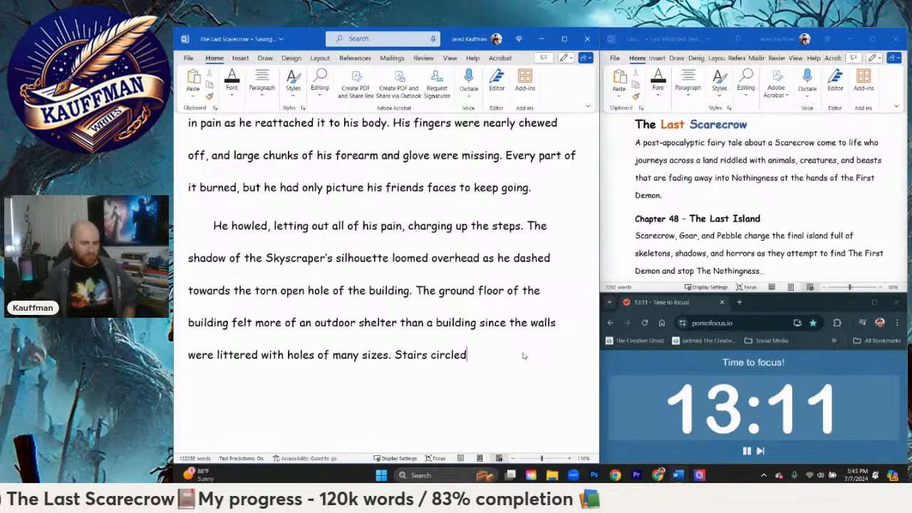
key(BackSpace)
text(d)
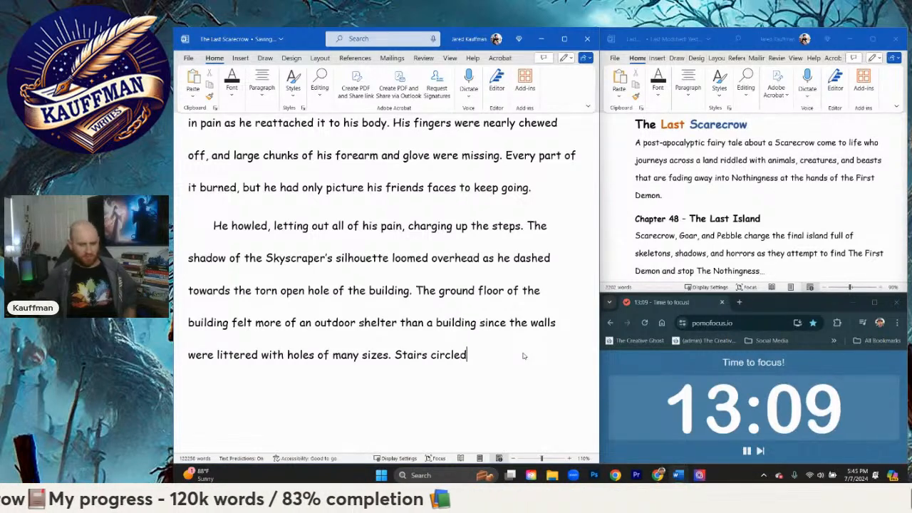
text( the)
key(BackSpace)
key(BackSpace)
text(half)
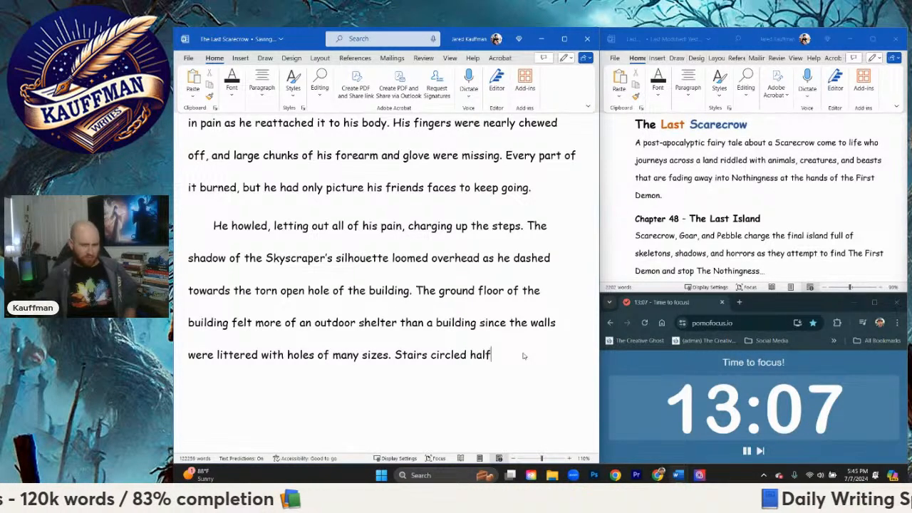
key(BackSpace)
key(BackSpace)
key(BackSpace)
key(BackSpace)
key(BackSpace)
key(BackSpace)
key(BackSpace)
key(BackSpace)
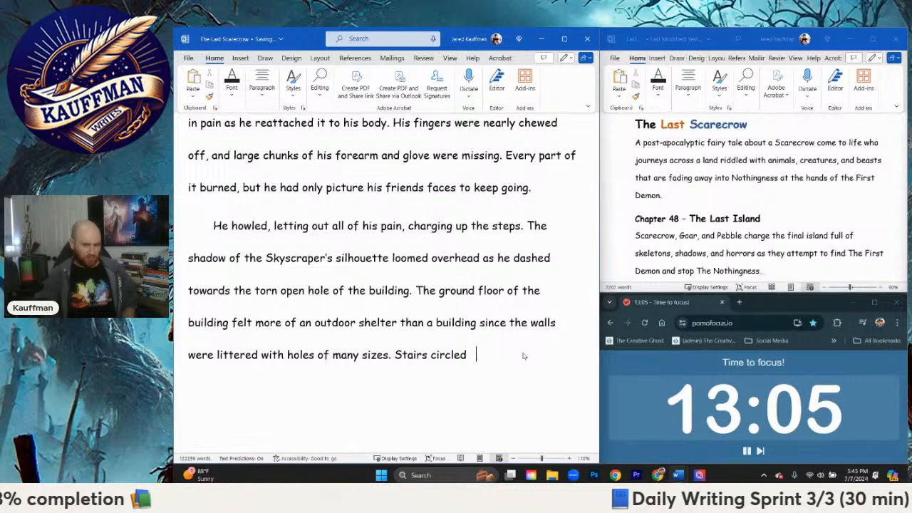
key(BackSpace)
key(BackSpace)
key(BackSpace)
Step: Draft the sentence as "Stairs littered the building going up as far as the eye could see."
text(t)
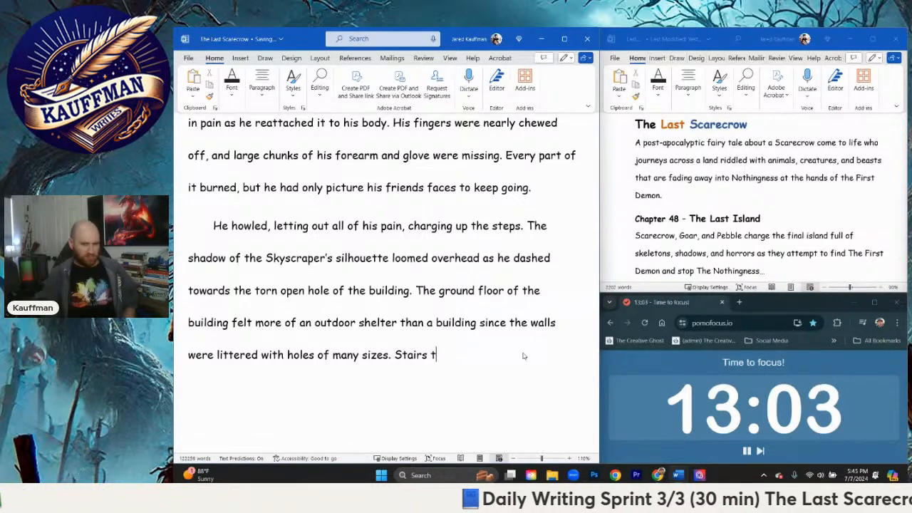
text(he building )
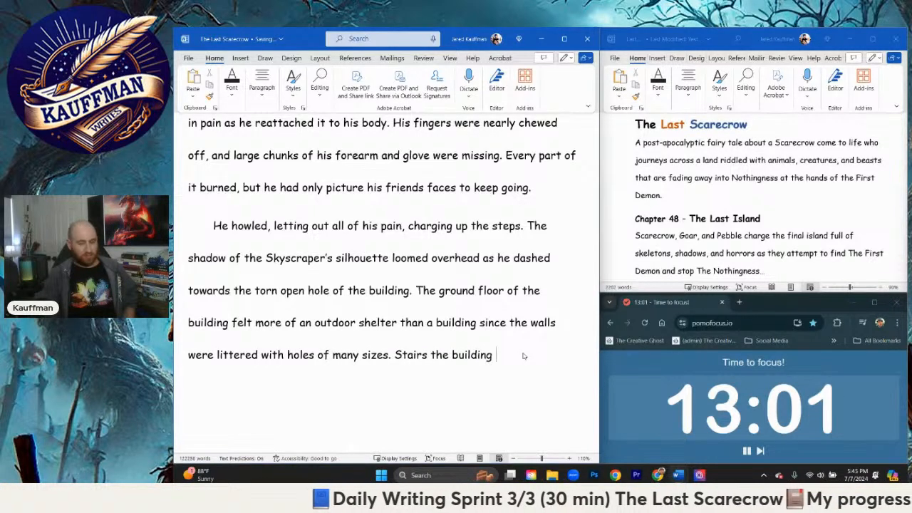
text(going up as far )
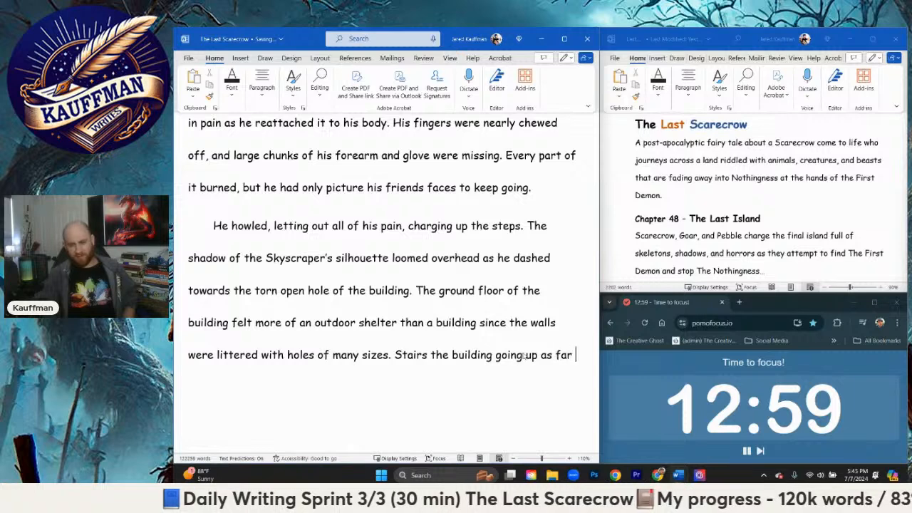
text(as the eye could see.)
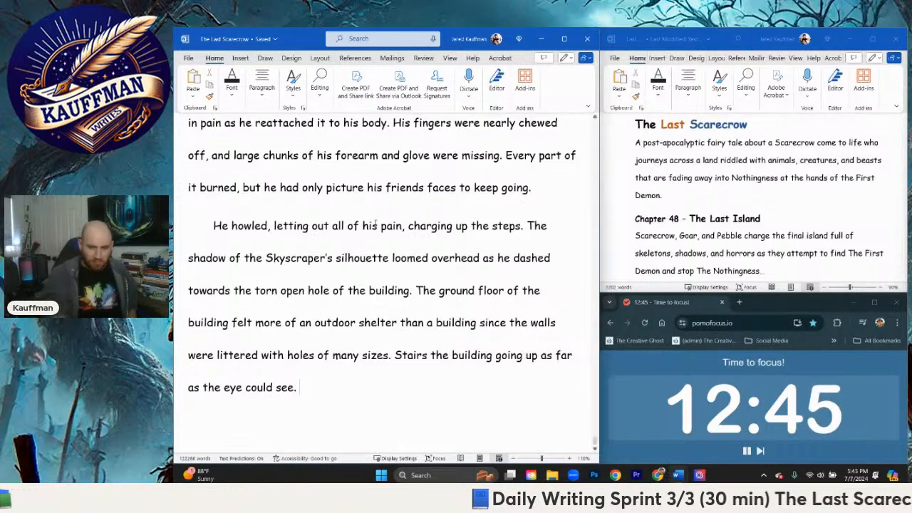
click(431, 354)
text(littered)
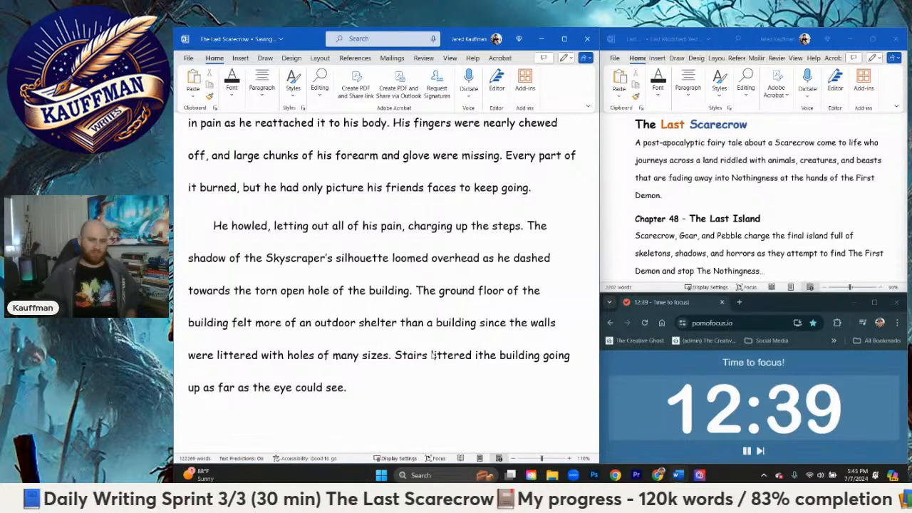
Step: Replace the whole stairs sentence with a new one starting "How anyone or anything could ascend this"
drag(387, 377, 401, 368)
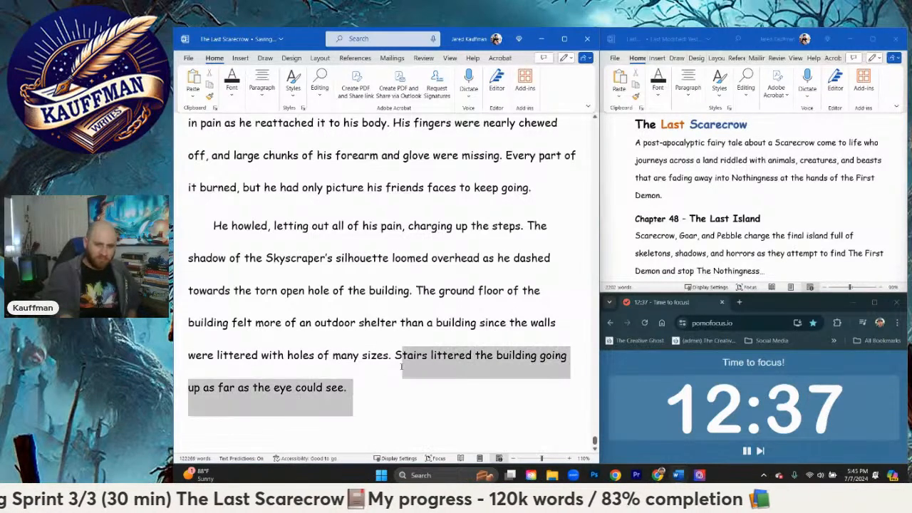
text(H)
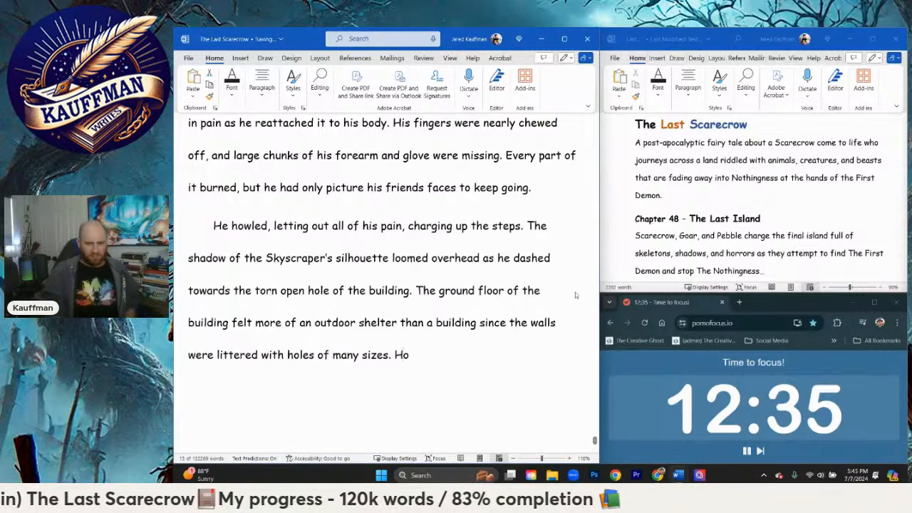
text(ow any)
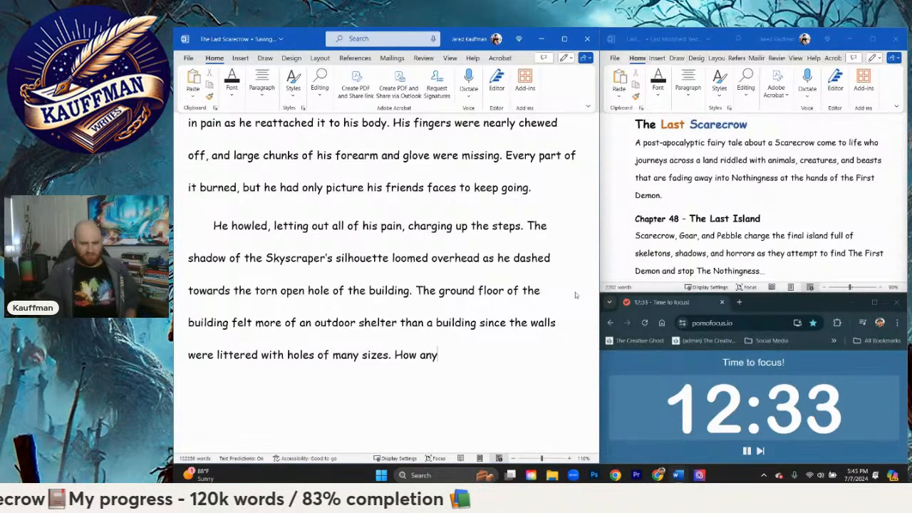
text(one or antyh)
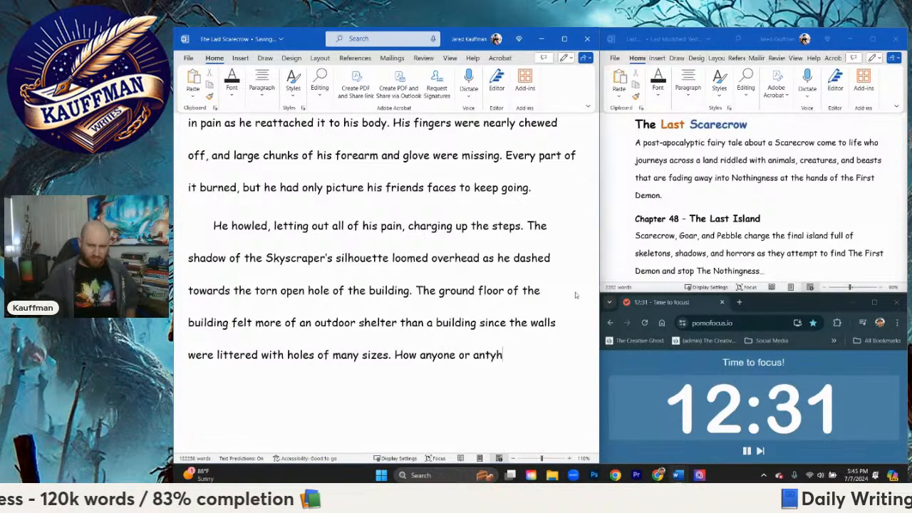
key(BackSpace)
key(BackSpace)
key(BackSpace)
text(ything could a)
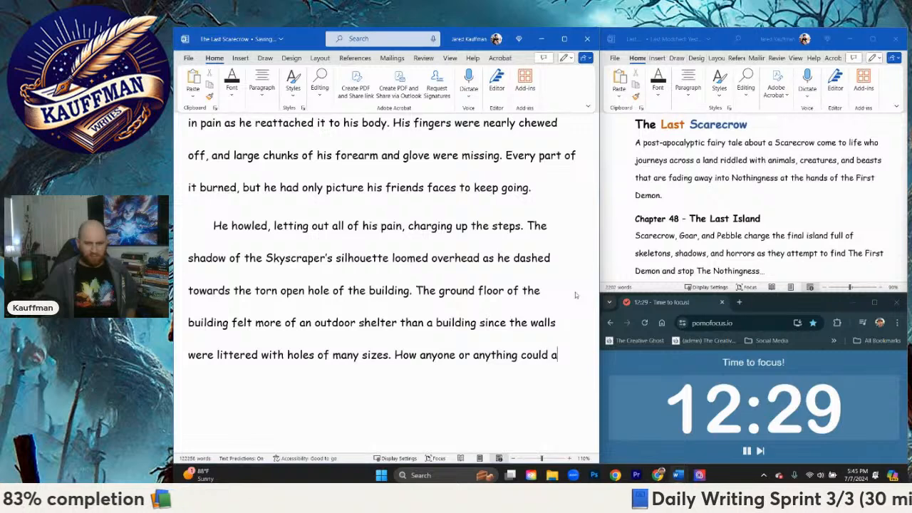
text(scend this b)
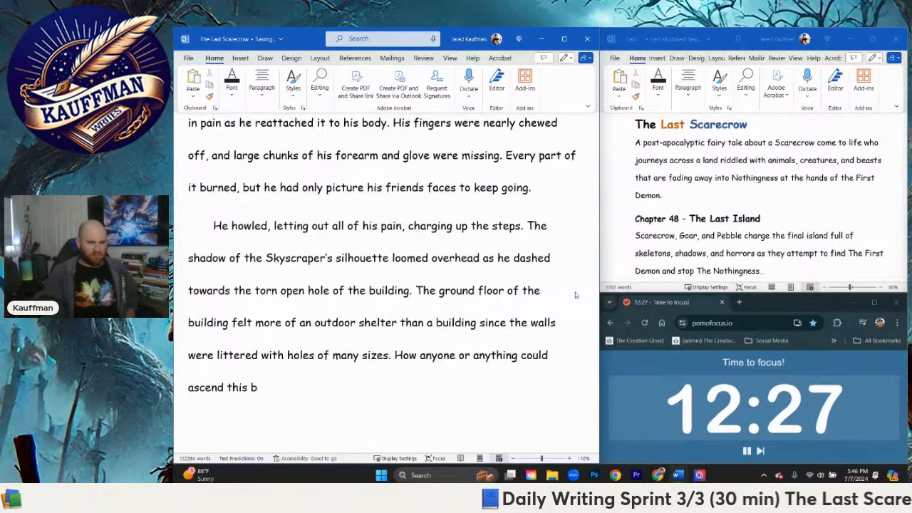
key(BackSpace)
text(monumj)
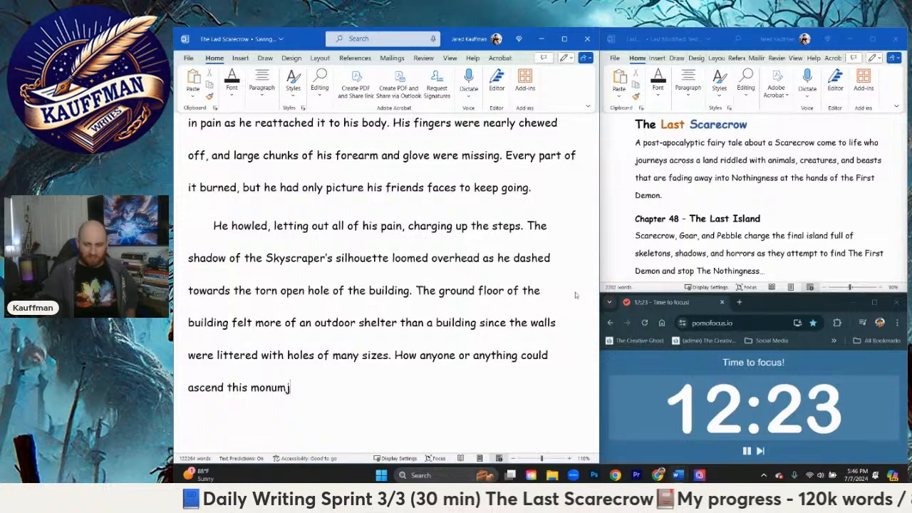
Step: Remove "this" and the partial word after "ascend", and continue the sentence with "was beyond Scarecrow's understanding, but"
key(BackSpace)
key(BackSpace)
key(BackSpace)
key(BackSpace)
key(BackSpace)
key(BackSpace)
key(BackSpace)
key(BackSpace)
key(BackSpace)
key(BackSpace)
key(BackSpace)
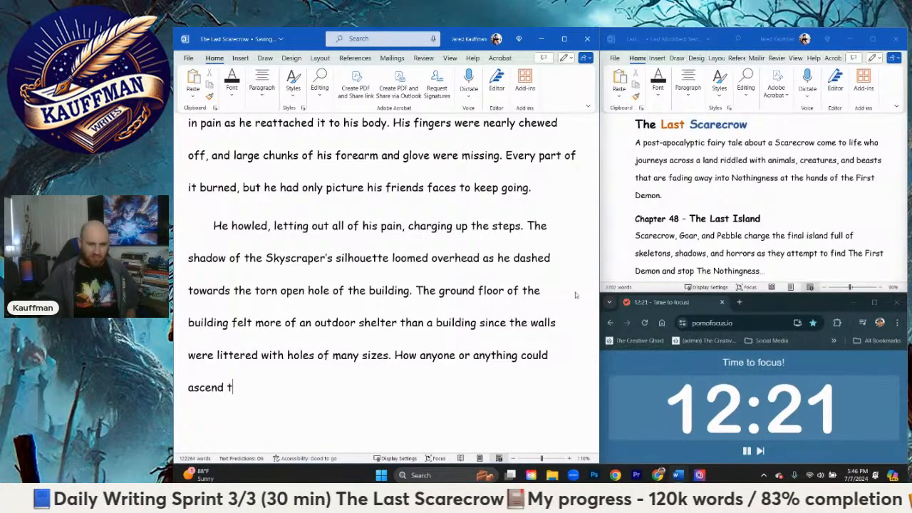
text(was beyond Scarecrow)
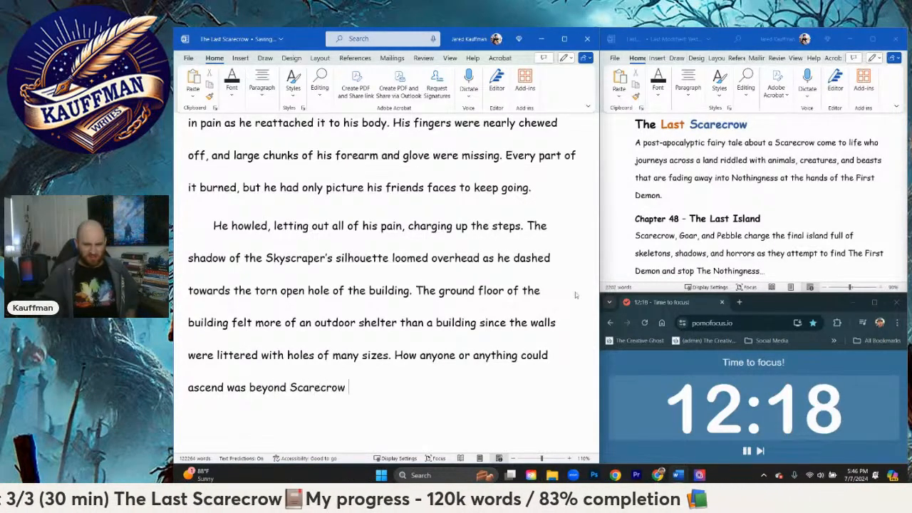
key(BackSpace)
text('s un)
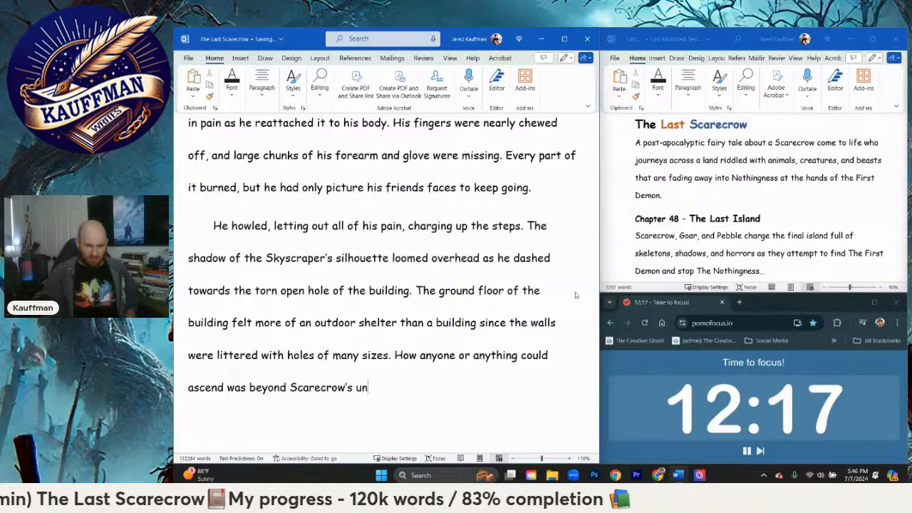
text(derstanding, b)
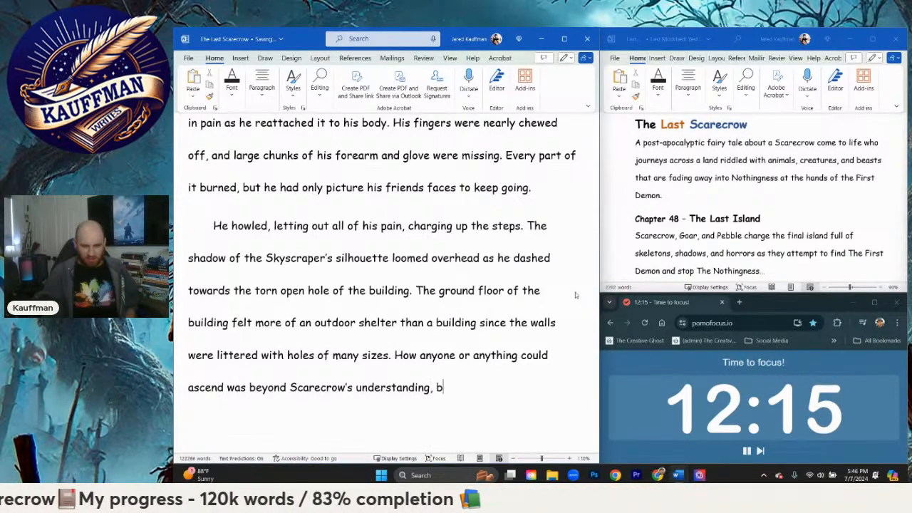
text(ut he)
Step: Continue the sentence after "but" with "it mattered not as he charged forth"
key(BackSpace)
key(BackSpace)
key(BackSpace)
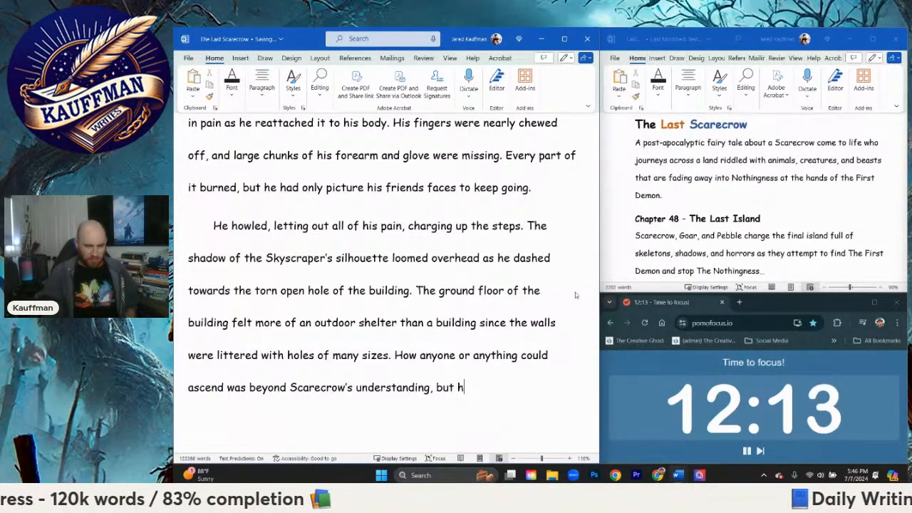
text(it m)
text(ot as )
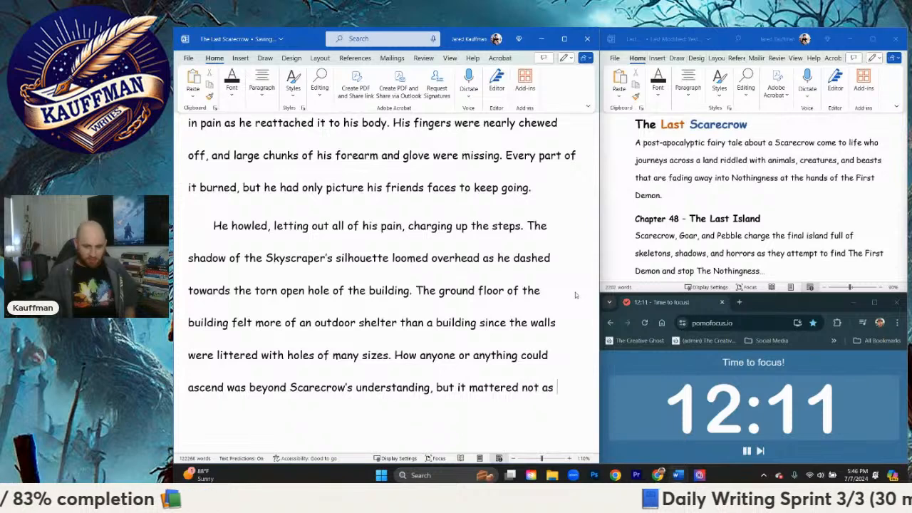
text(he charged for)
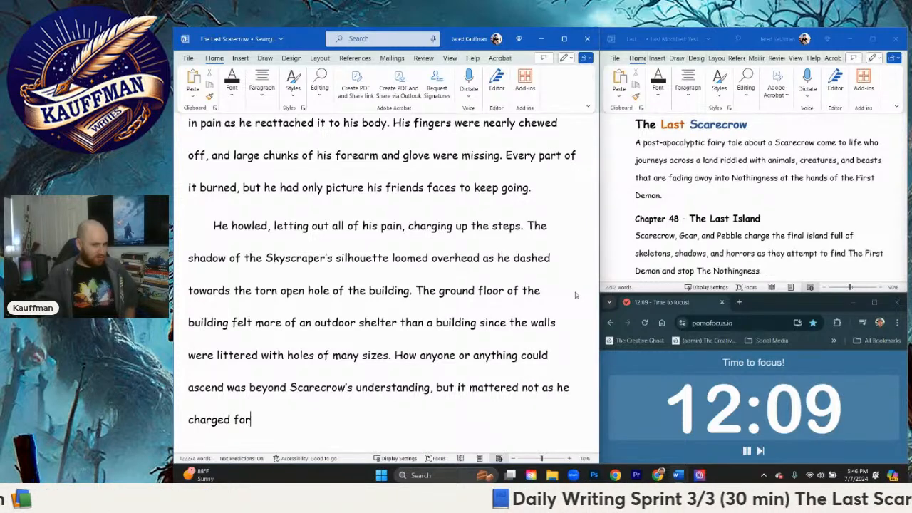
text(thloo)
Step: End the paragraph with ", his head bobbing in every direction searching for—" directly after "charged forth"
key(BackSpace)
key(BackSpace)
key(BackSpace)
key(BackSpace)
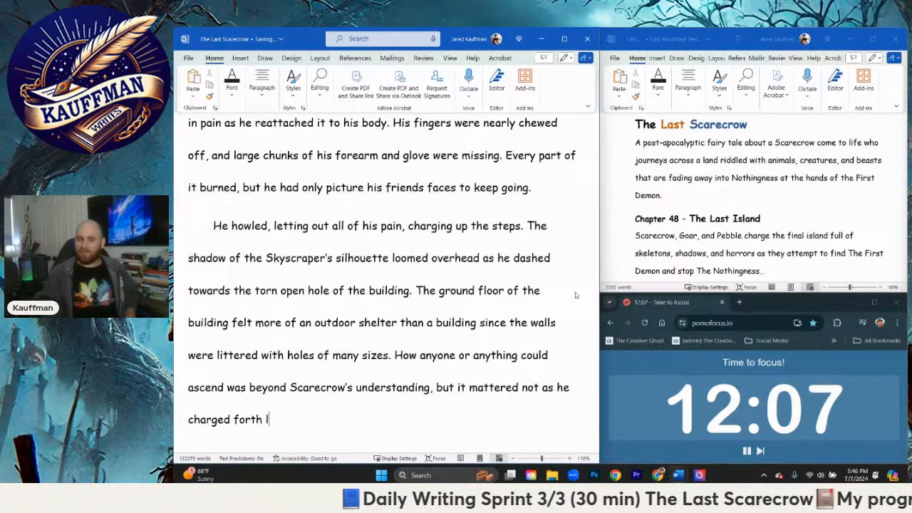
text(, his head b)
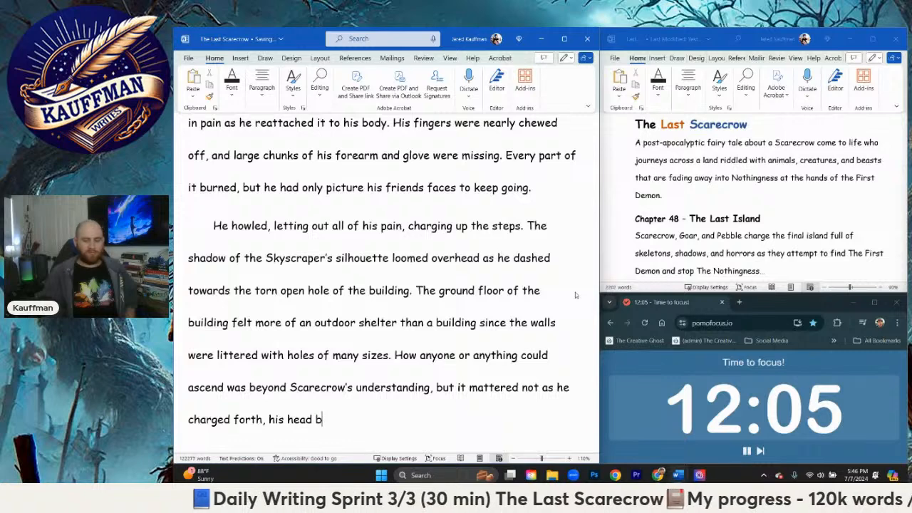
text(obbing i)
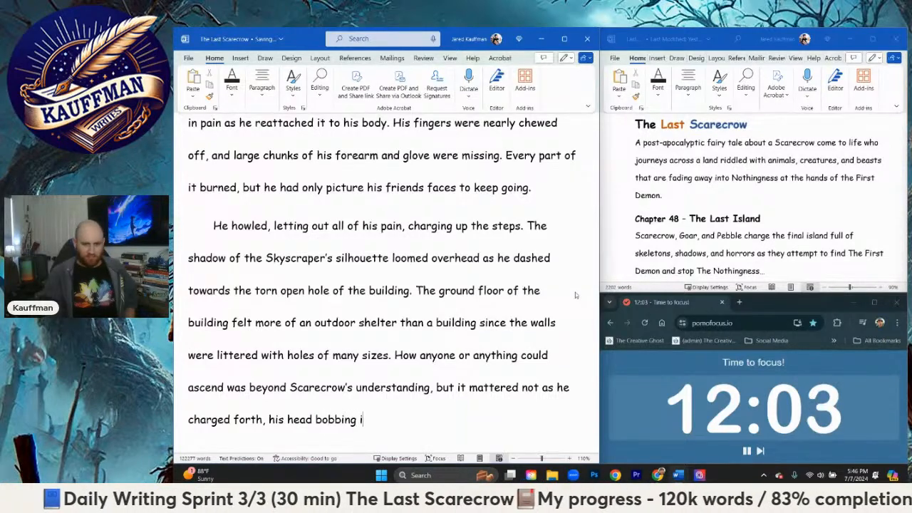
text(n every direction )
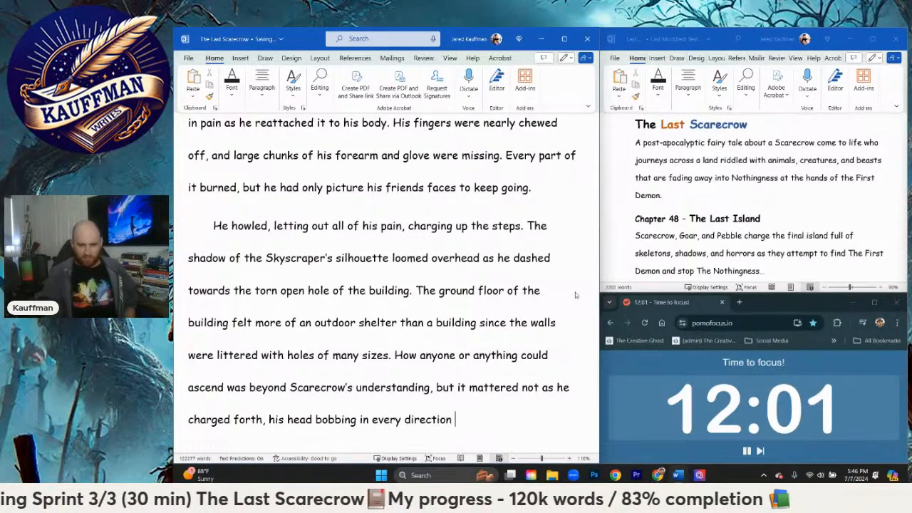
text(searching for—)
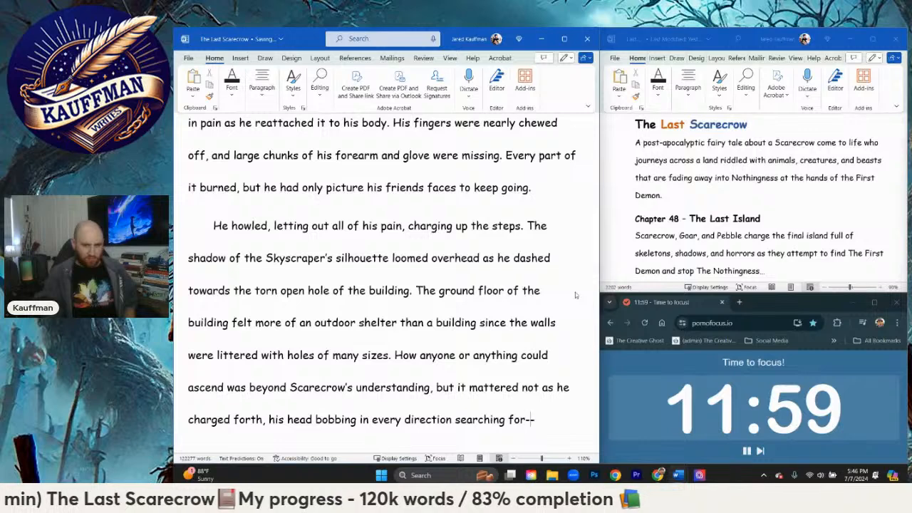
Step: Start a new paragraph with "A pile of rocks exploded as the hooded figur"
key(Return)
text(A )
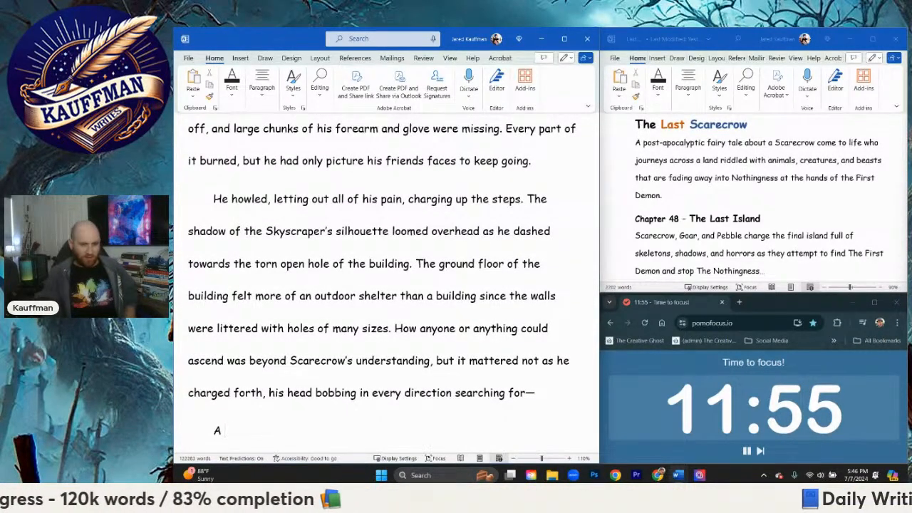
text(pile of rocks exp)
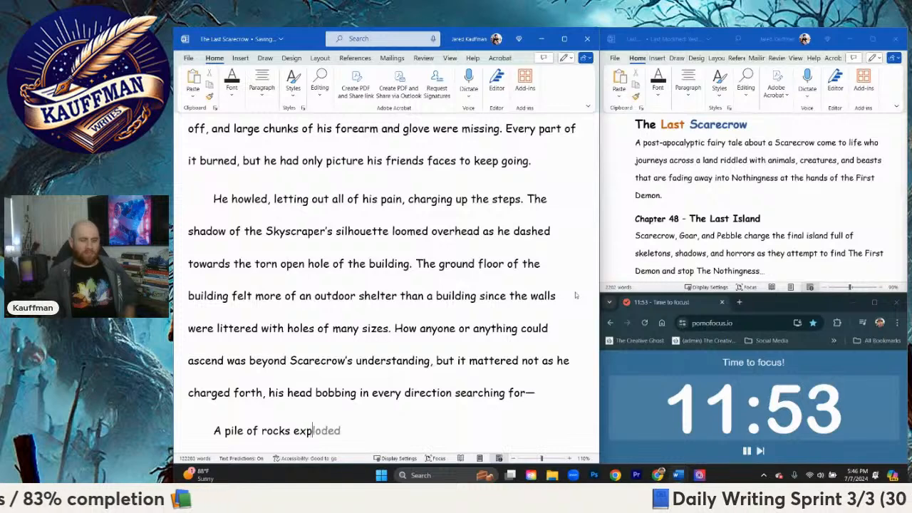
text(loded a)
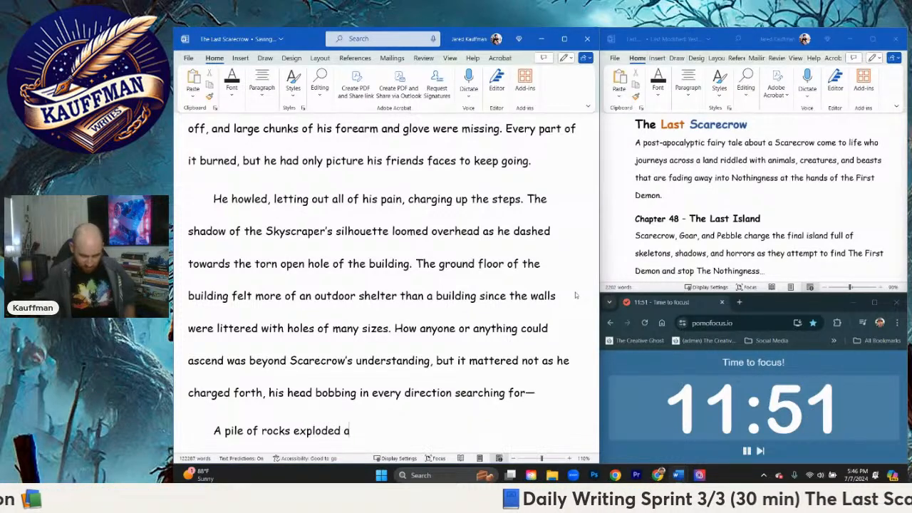
text(s )
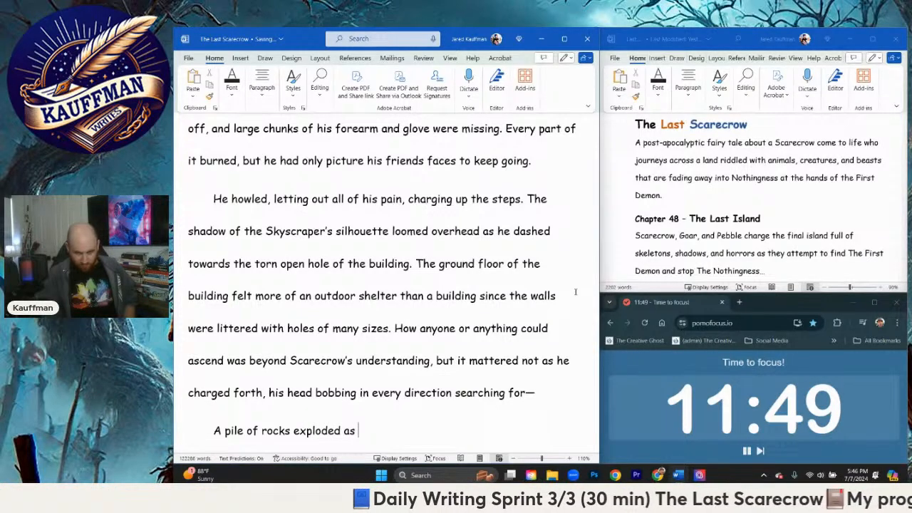
text(the hoo)
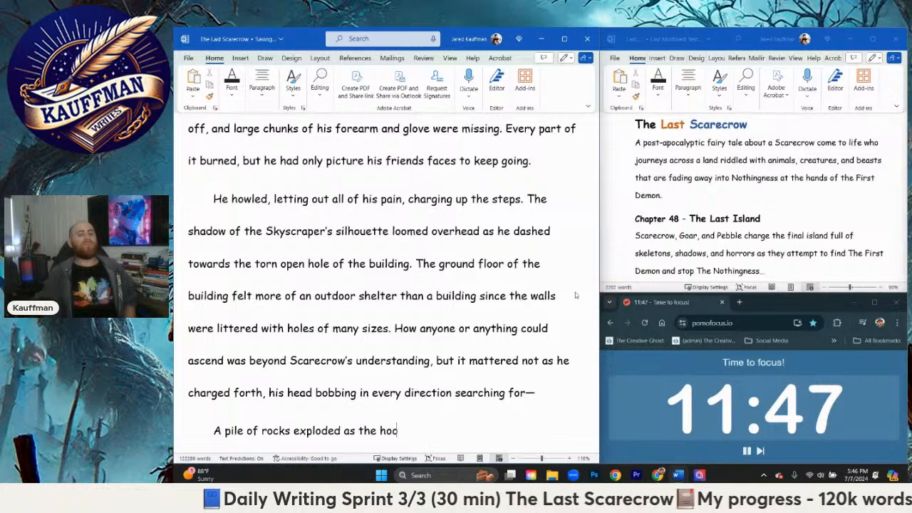
text(ded figur)
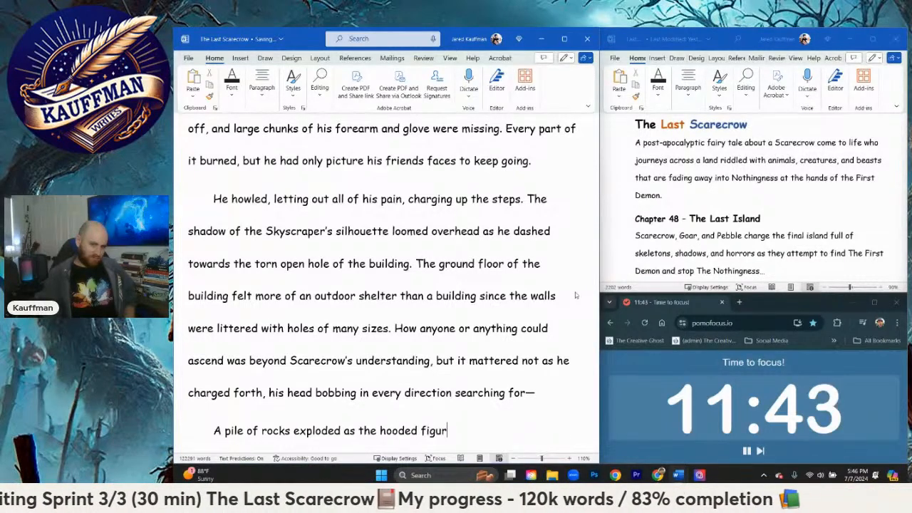
Step: Replace "the hooded figur" with "smoke rose up" and end the sentence with a period
key(ctrl+BackSpace)
key(ctrl+BackSpace)
text(smoke ros)
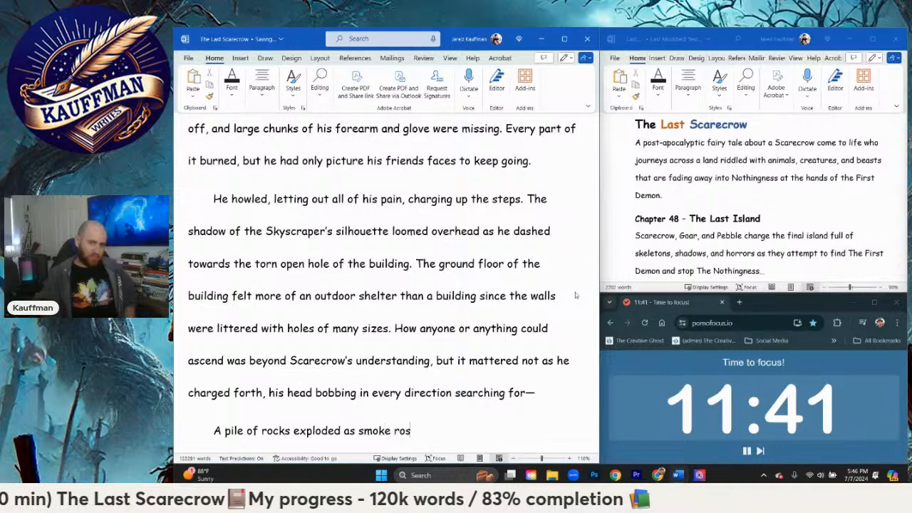
text(e up. )
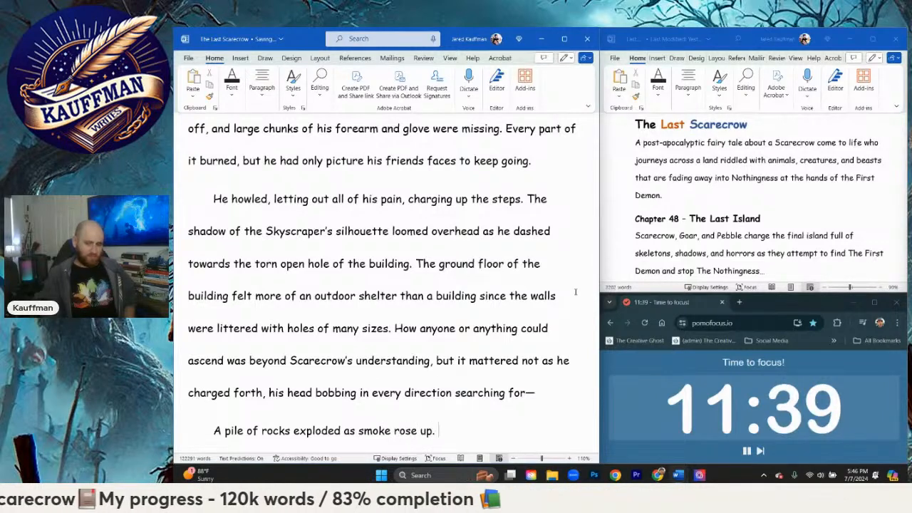
text(The hood)
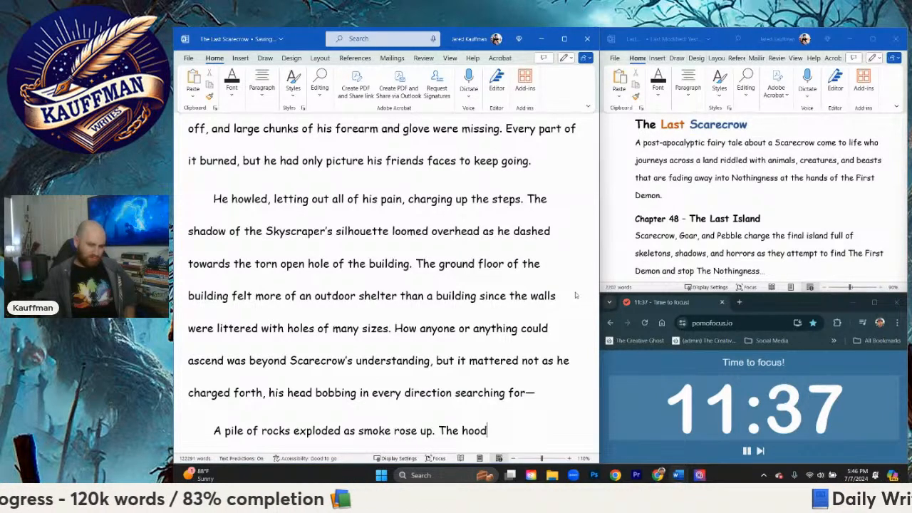
text(ed figure, sl)
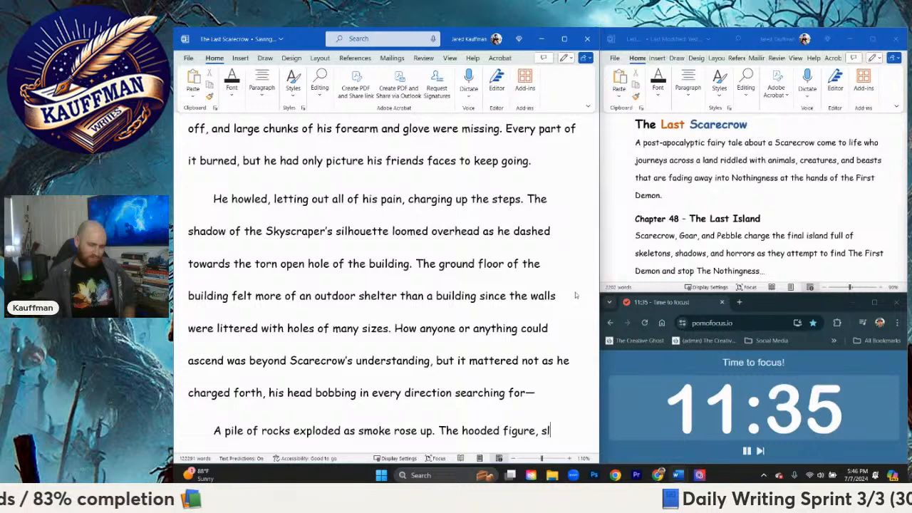
text(owl)
Step: Try to begin the next sentence with "The hooded figure," and cut it back to "The"
key(BackSpace)
key(BackSpace)
key(BackSpace)
key(BackSpace)
text(car)
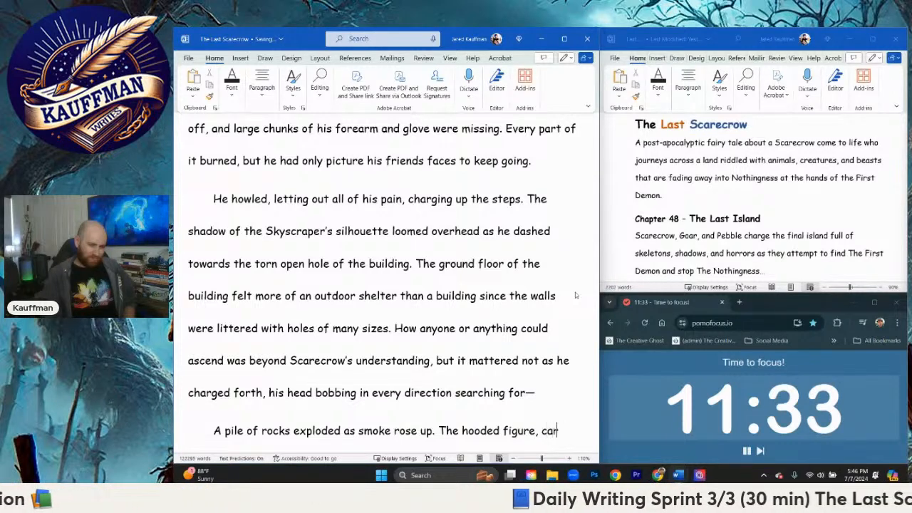
key(BackSpace)
key(BackSpace)
key(BackSpace)
key(BackSpace)
key(BackSpace)
key(BackSpace)
key(BackSpace)
key(BackSpace)
key(BackSpace)
key(BackSpace)
key(BackSpace)
key(BackSpace)
key(BackSpace)
key(BackSpace)
key(BackSpace)
key(BackSpace)
key(BackSpace)
key(BackSpace)
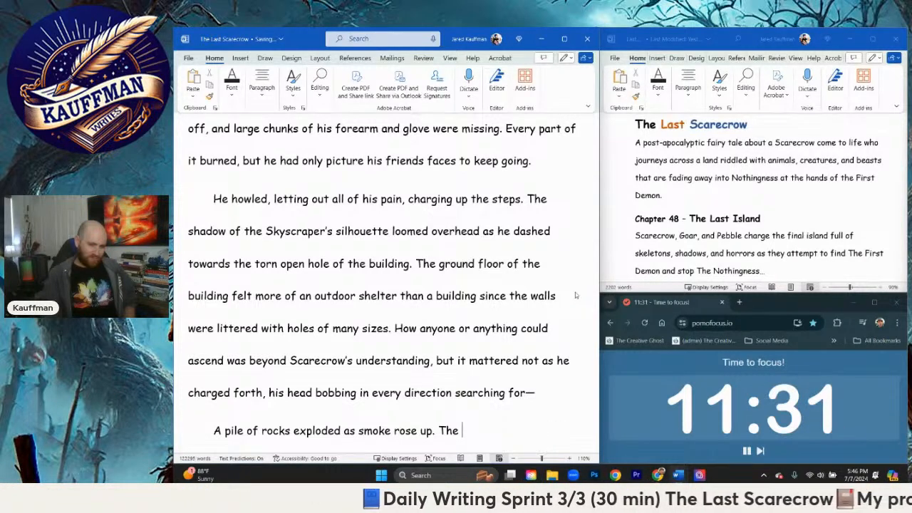
Step: Continue the sentence after "The" with "outline of the hooded figure was barely visible as it rose"
text(outline of the hooded figure co)
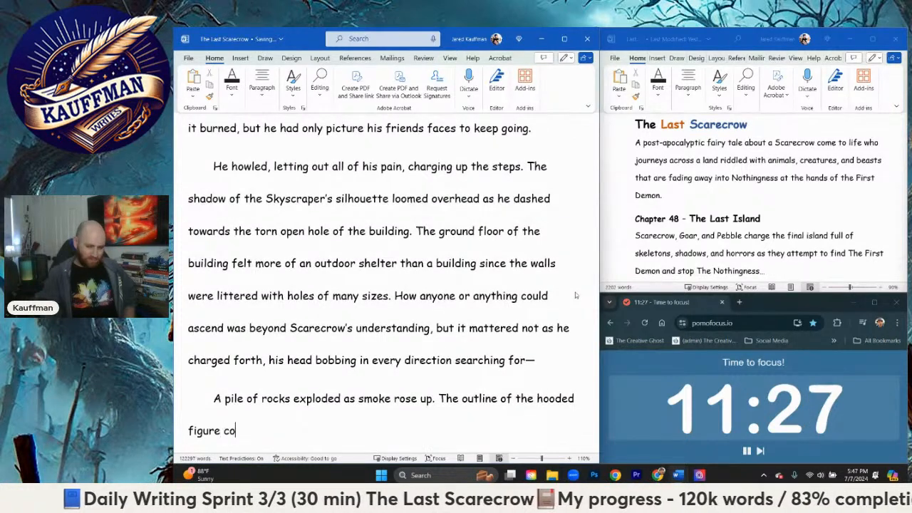
text(uld)
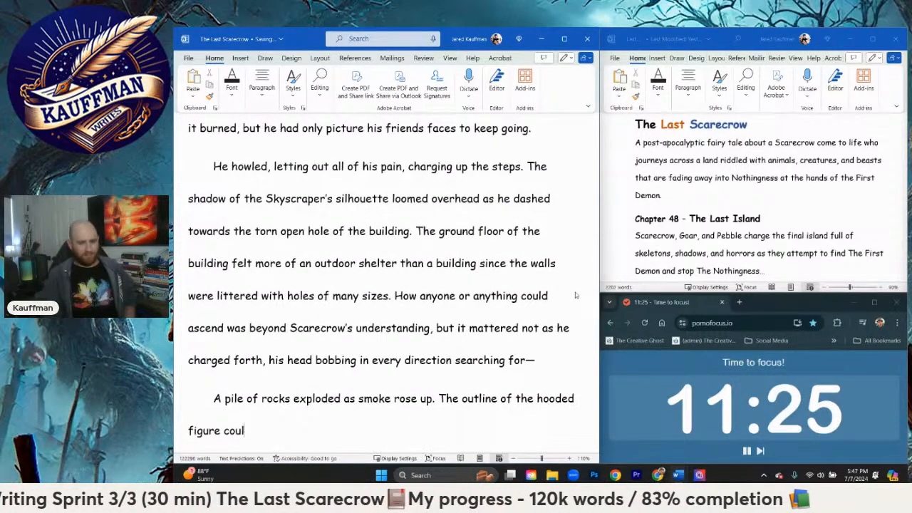
key(BackSpace)
key(BackSpace)
key(BackSpace)
key(BackSpace)
text(was barely vi)
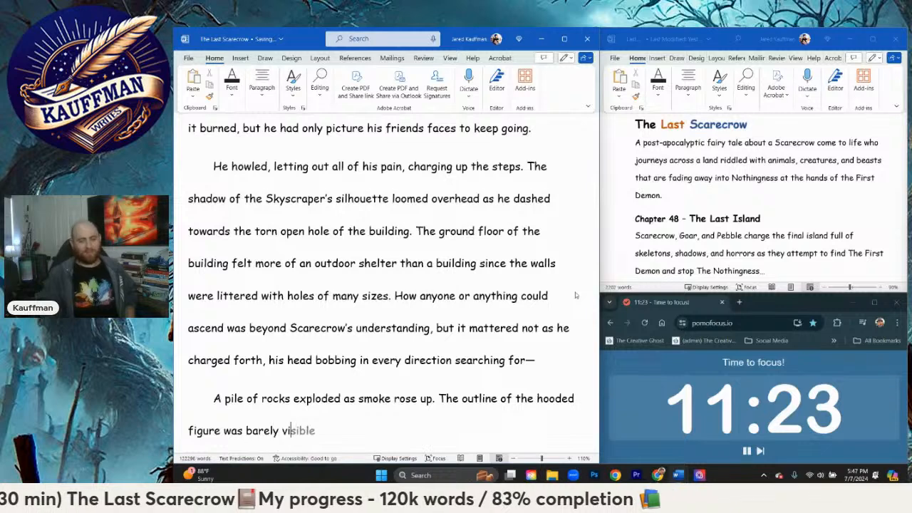
text(sible as it)
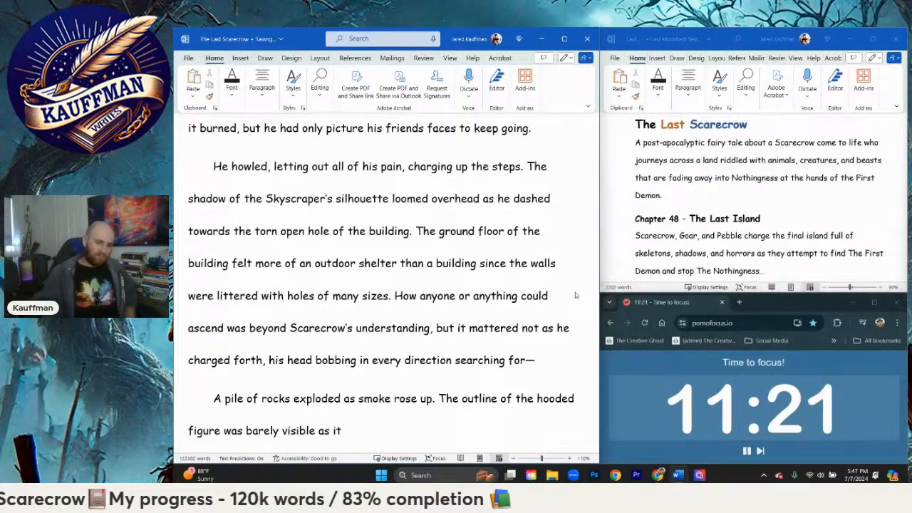
text( rose st)
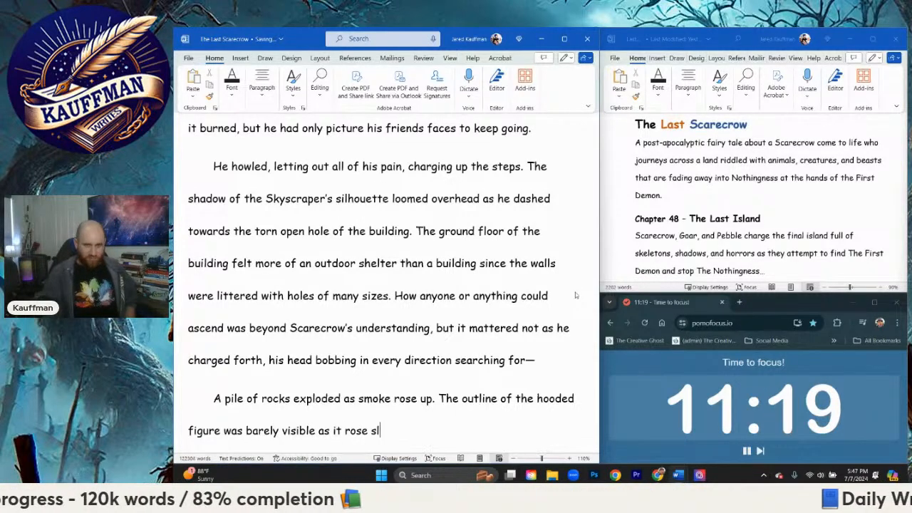
text(owly, c)
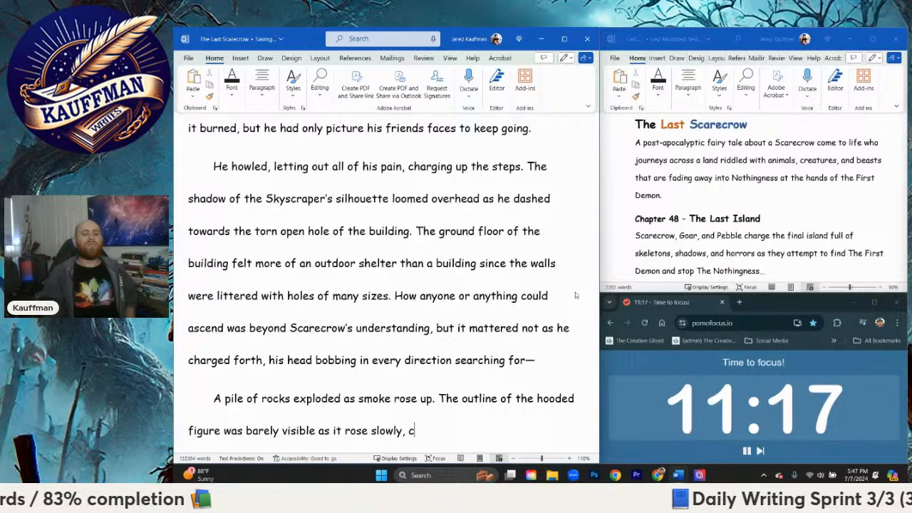
Step: Continue the sentence after "as it rose" with "slowly, methodically to its feet," and add an opening quotation mark
key(BackSpace)
text(methol)
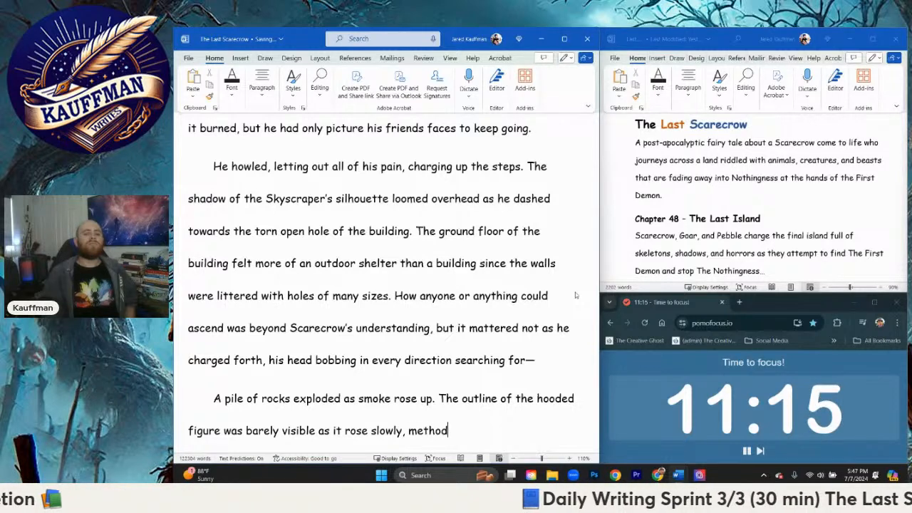
text(ically to i)
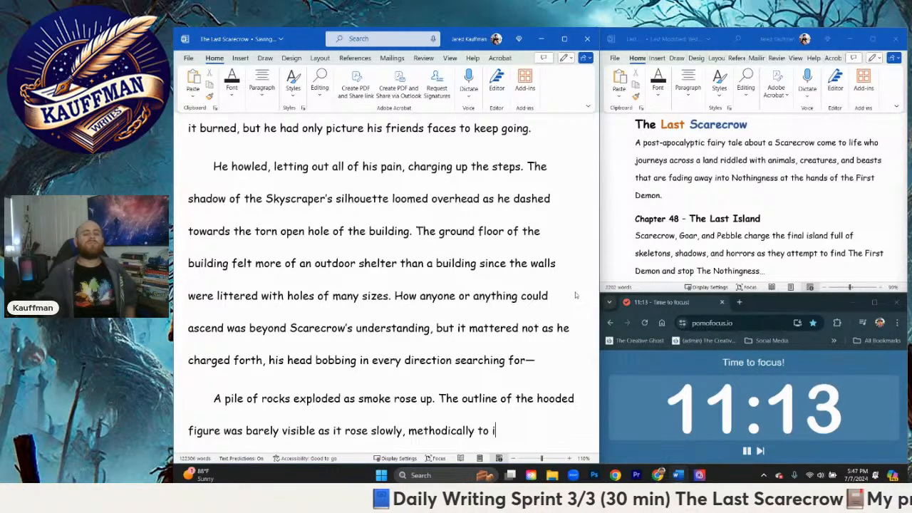
text(ts feet, )
text(")
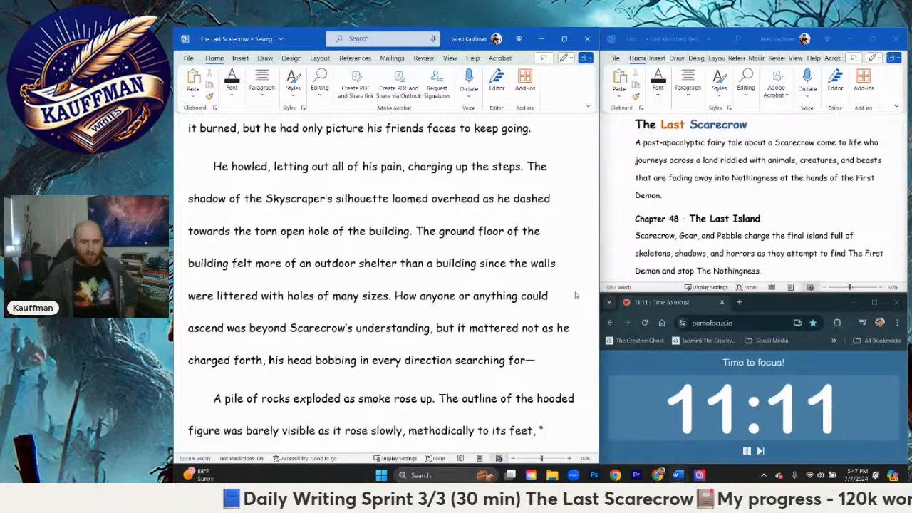
text(Welcome)
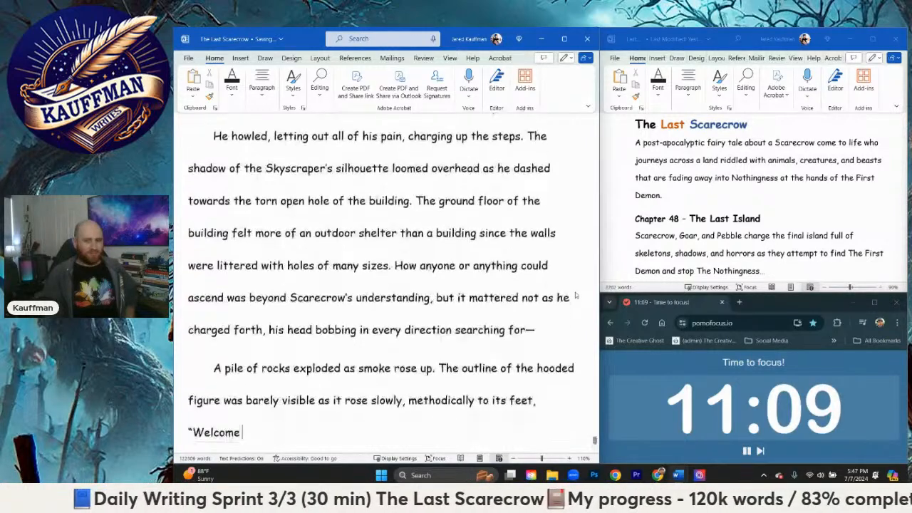
text( to th)
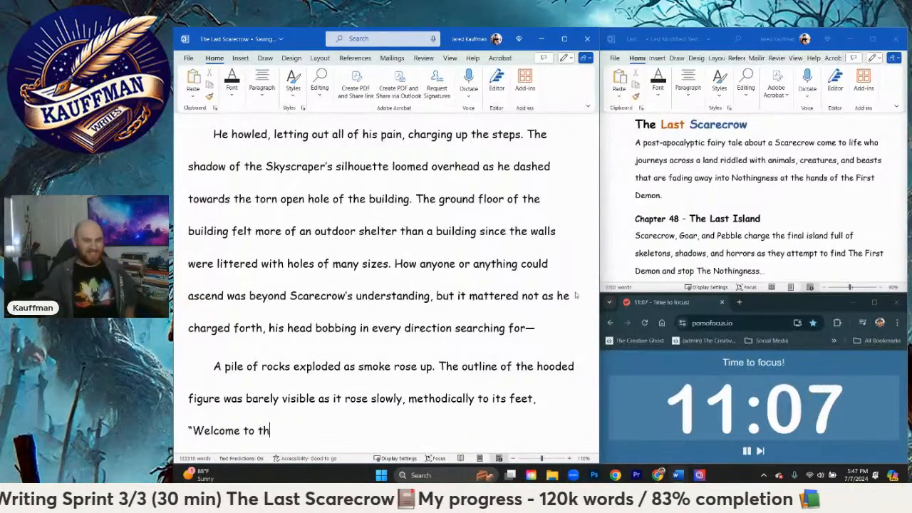
Step: Try to begin the hooded figure's dialogue with "Welcome to The Last", and remove those words again
key(BackSpace)
key(BackSpace)
text(The Las)
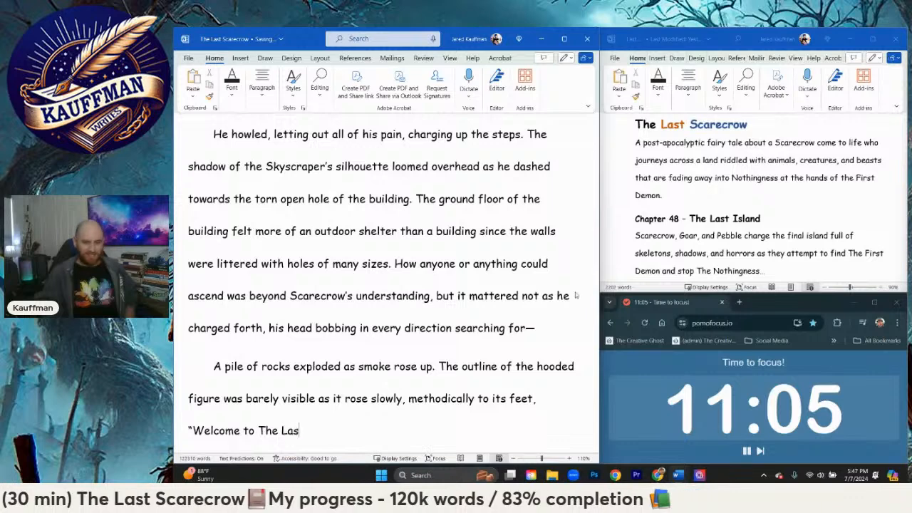
text(t)
key(BackSpace)
key(BackSpace)
key(BackSpace)
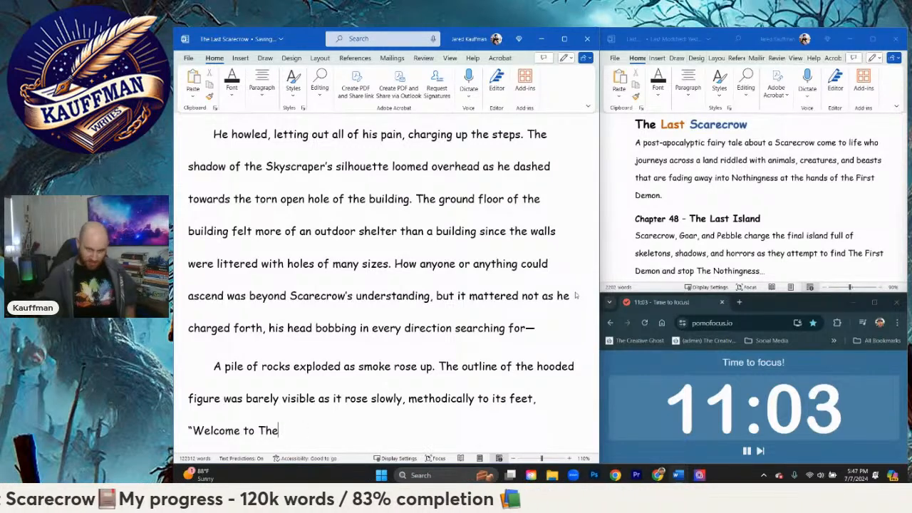
key(BackSpace)
key(BackSpace)
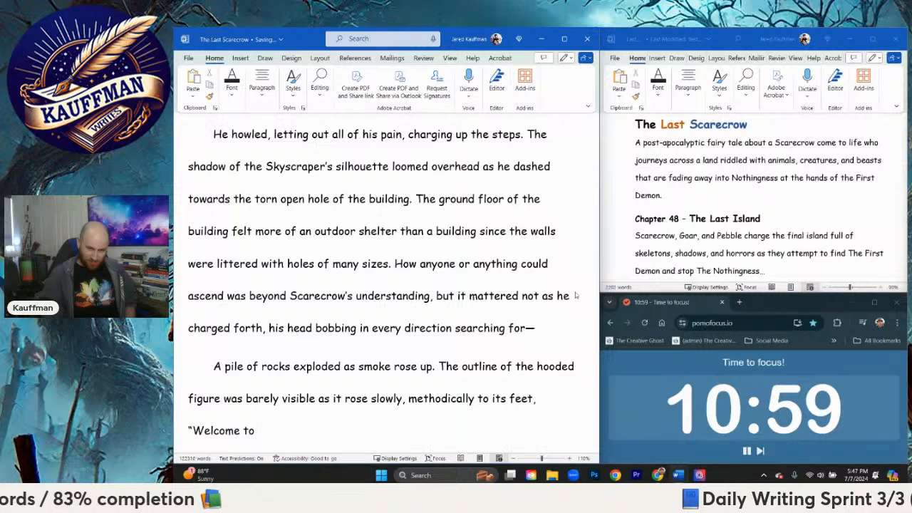
key(BackSpace)
key(BackSpace)
key(BackSpace)
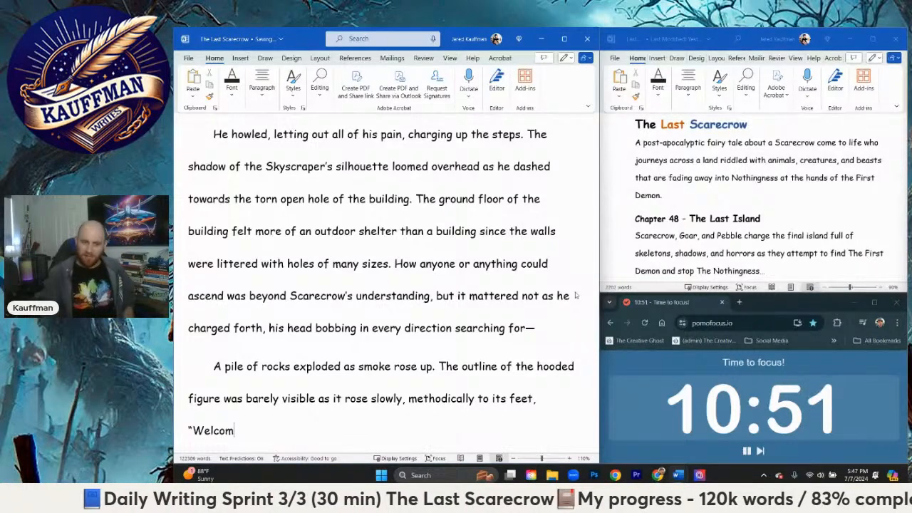
key(BackSpace)
key(BackSpace)
key(BackSpace)
key(BackSpace)
key(BackSpace)
Step: Write the hooded figure's dialogue as "Silly Straw Man, this is my monument!" and close the quotation
text(Sill)
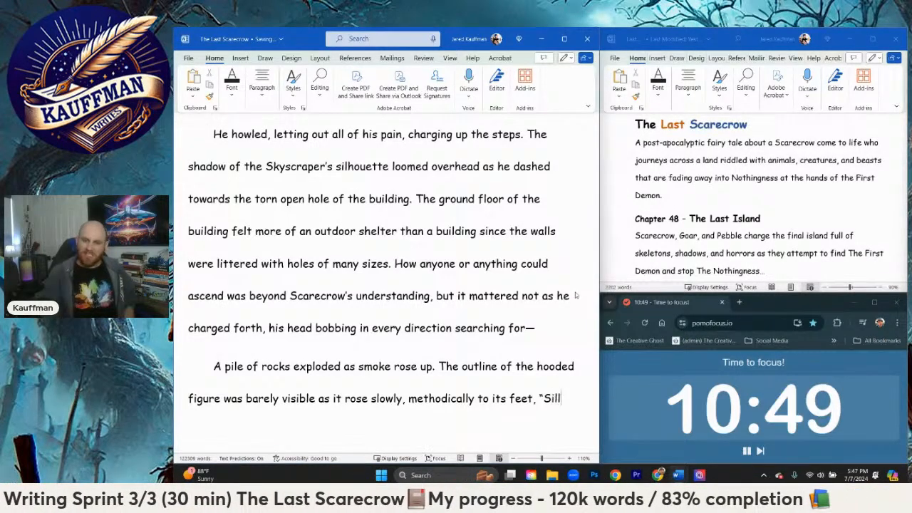
text(y Straw Man)
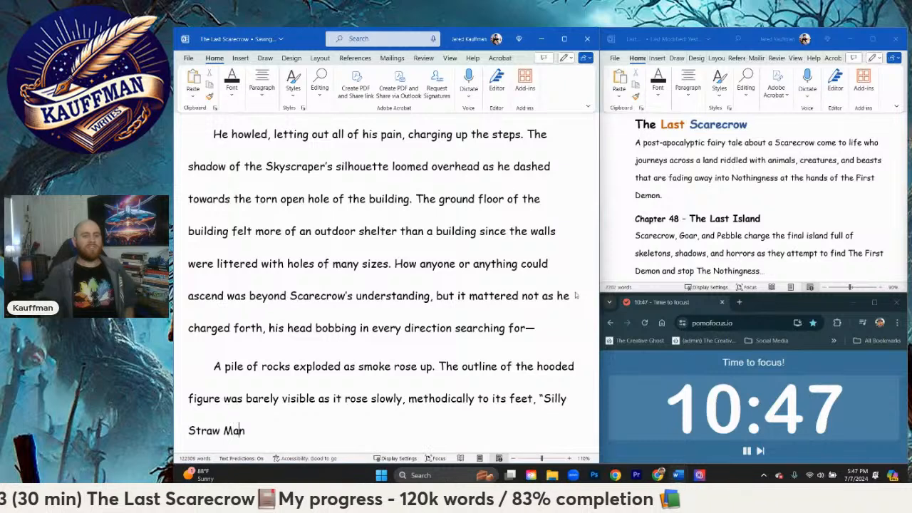
text(, this i)
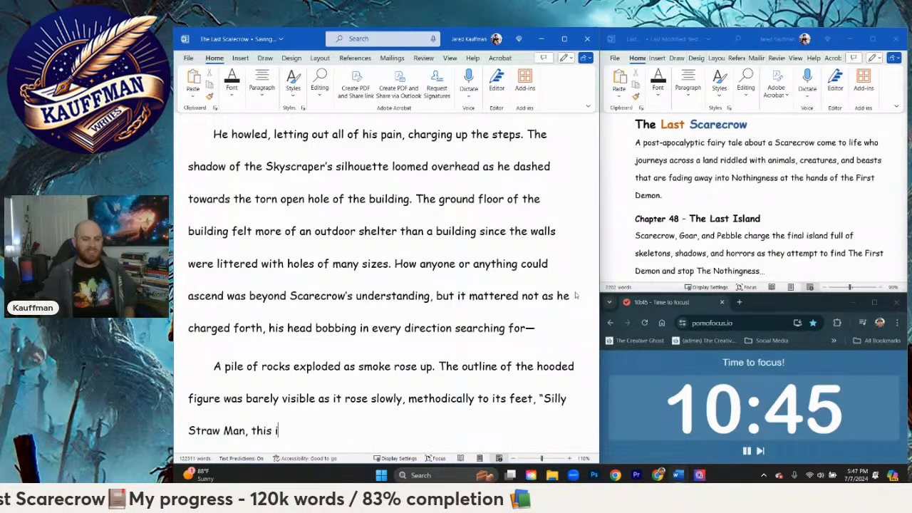
text(s my monument!")
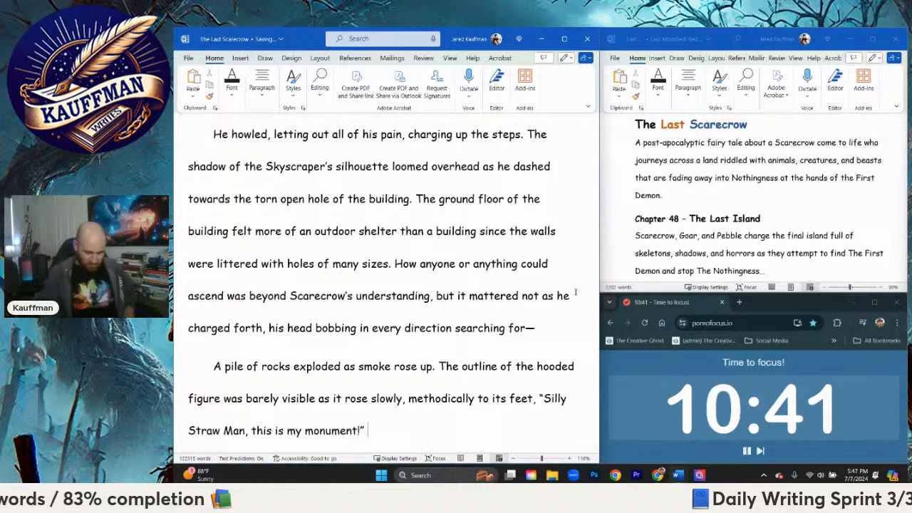
text( the)
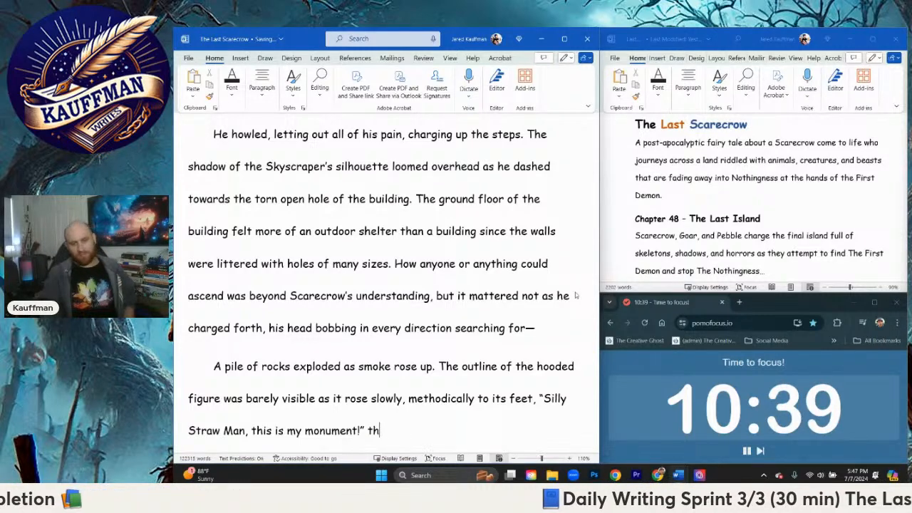
Step: Add the dialogue tag "The First Demon shouted." after the quotation
key(BackSpace)
key(BackSpace)
text(The First Dem)
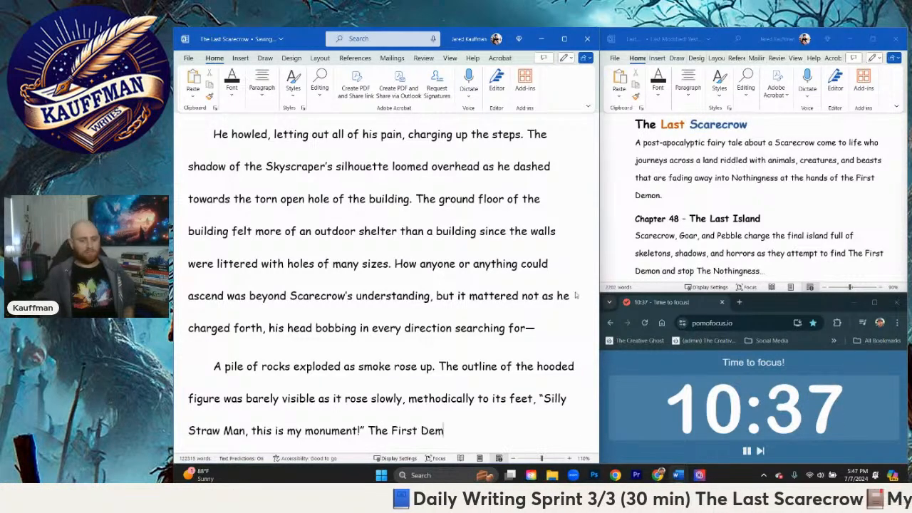
text(on snhout)
key(BackSpace)
key(BackSpace)
key(BackSpace)
key(BackSpace)
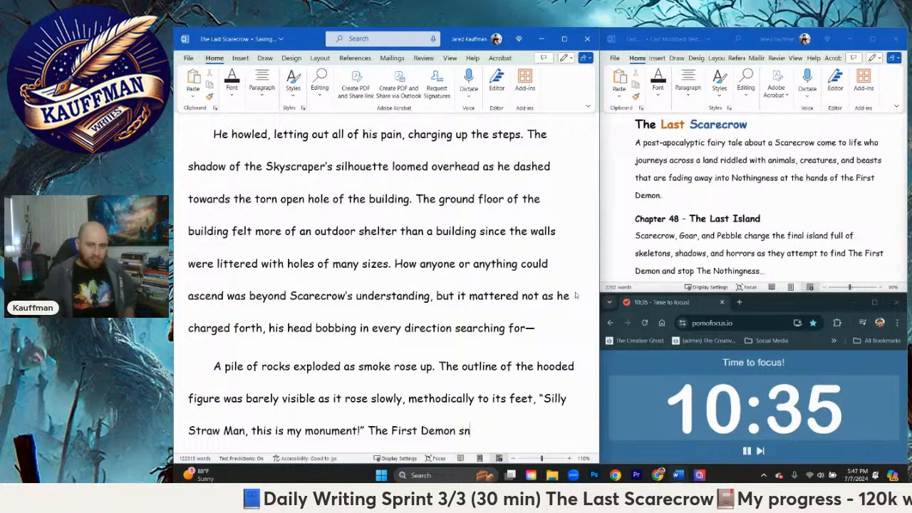
key(BackSpace)
text(houted.)
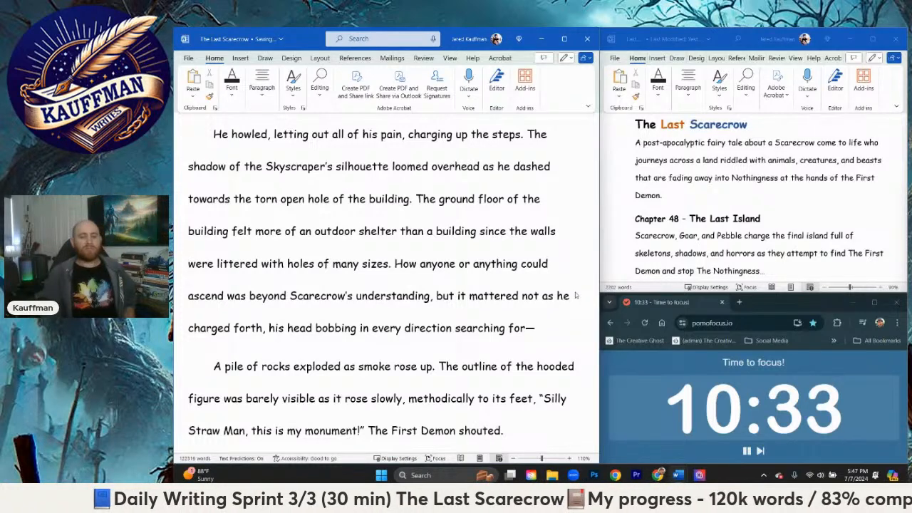
text( As)
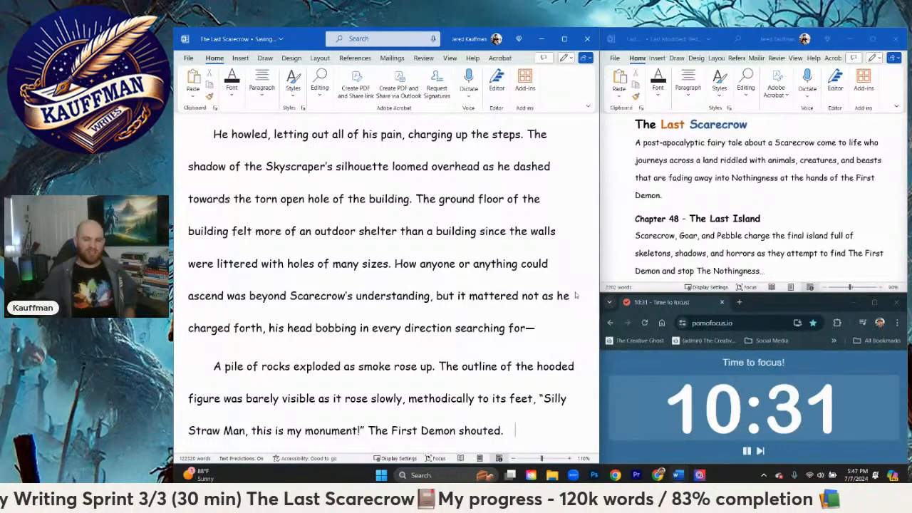
Step: Remove the period after "shouted" and extend the sentence with "as he ran at him"
key(BackSpace)
key(BackSpace)
text(as he cha)
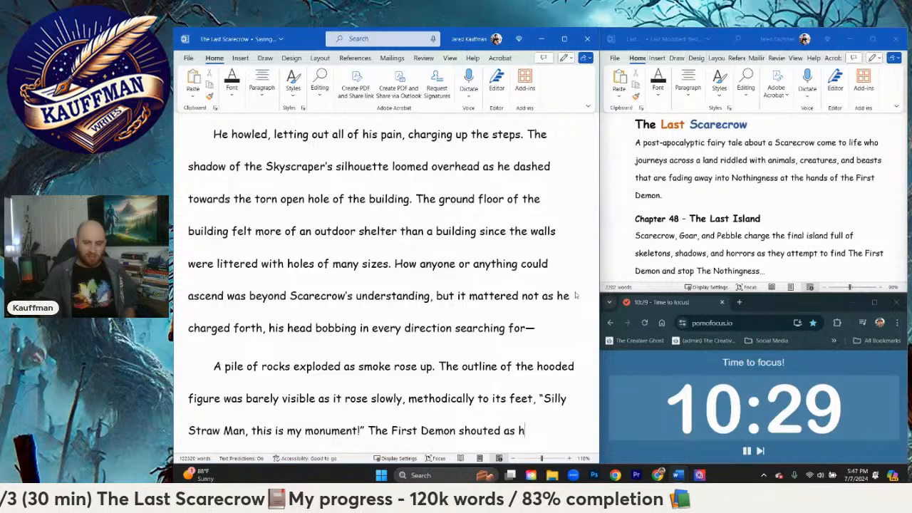
key(BackSpace)
key(BackSpace)
text(ran at )
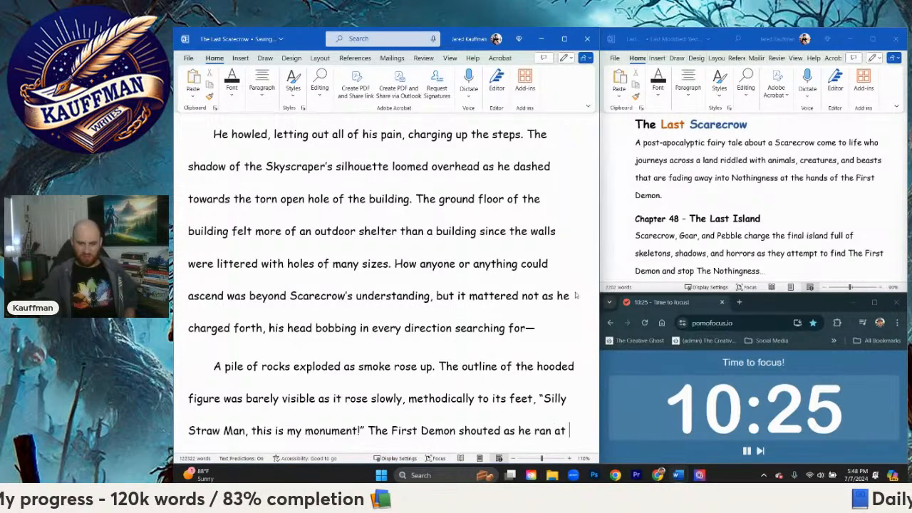
text(him,)
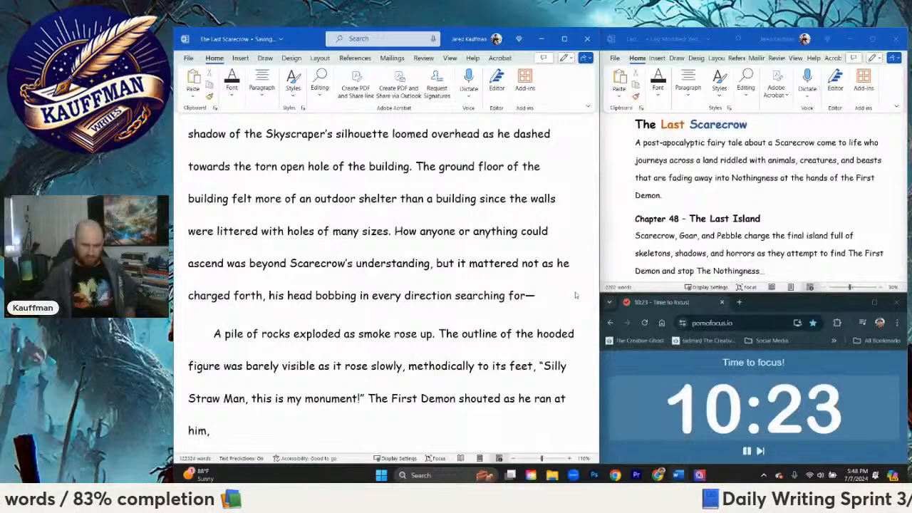
text( boned)
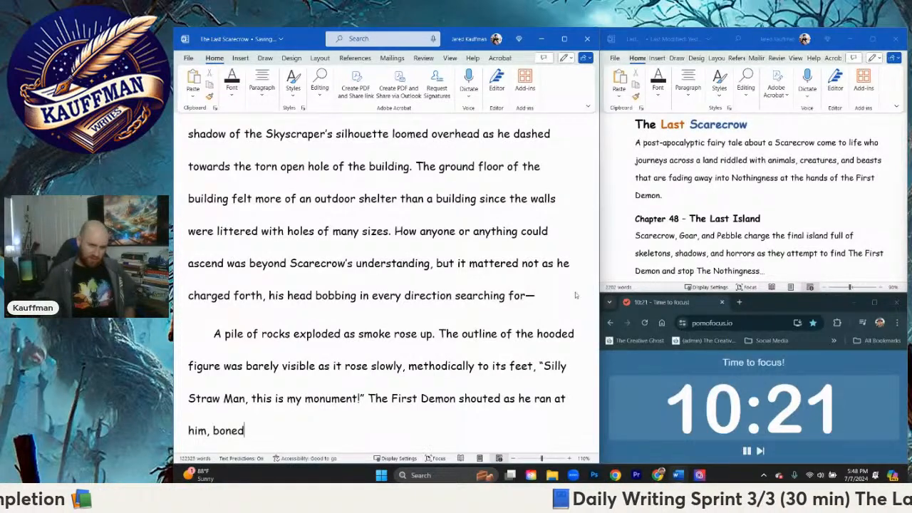
Step: Finish the First Demon's sentence with ", bone staff thrust forward." and begin the next one with "Sca"
key(BackSpace)
text(staff thriust)
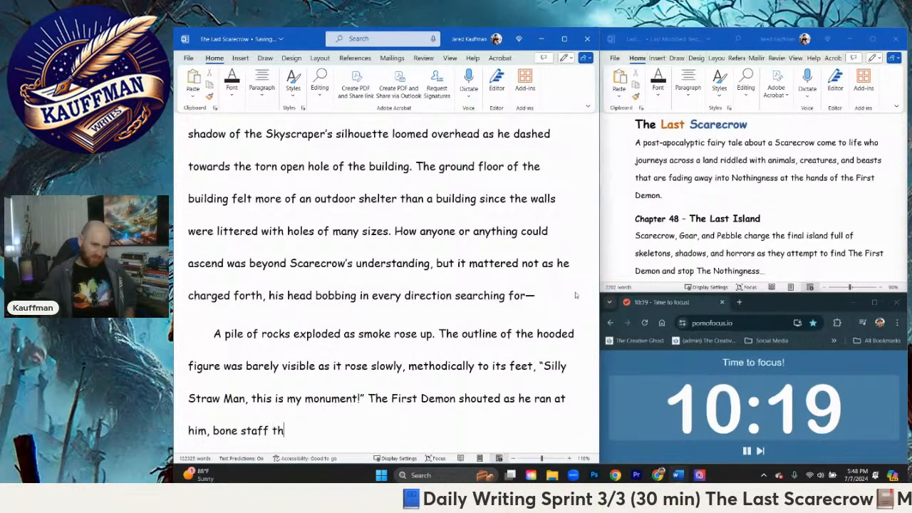
key(BackSpace)
key(BackSpace)
key(BackSpace)
text(ust )
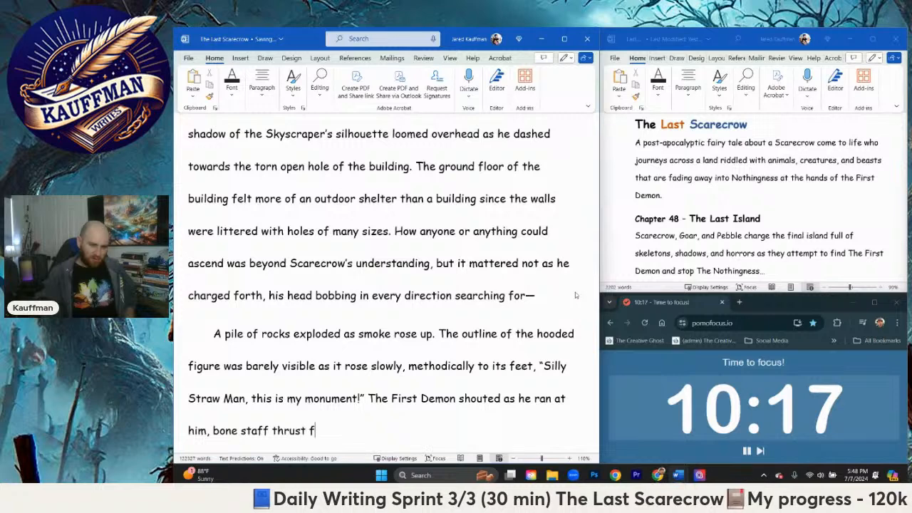
text(forward. Sca)
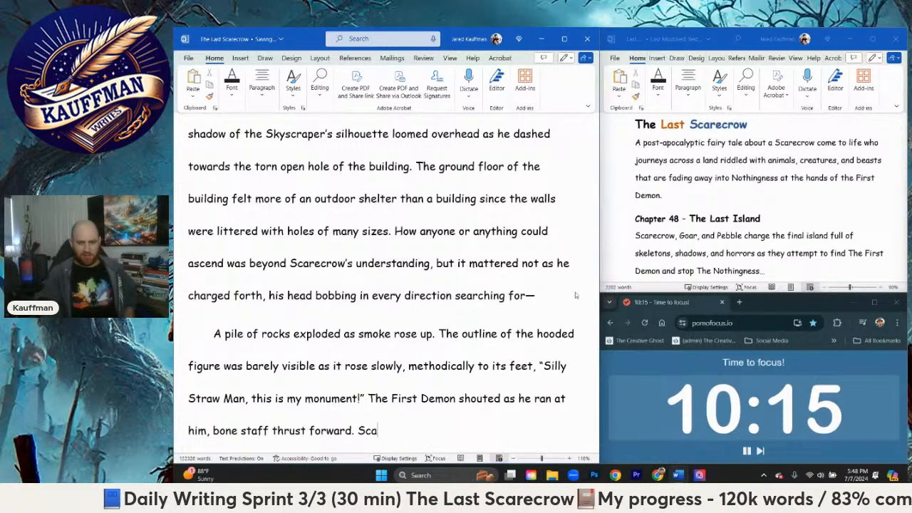
text(recrow could barel)
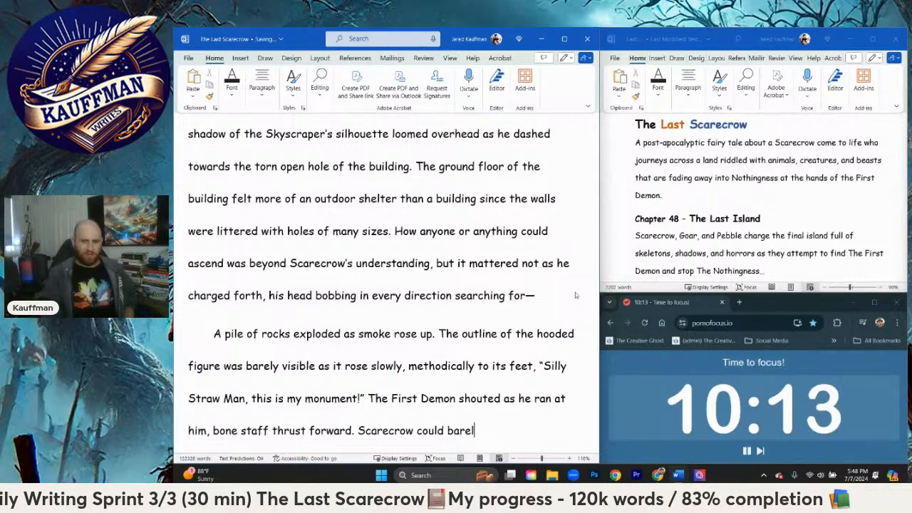
text(y make out his )
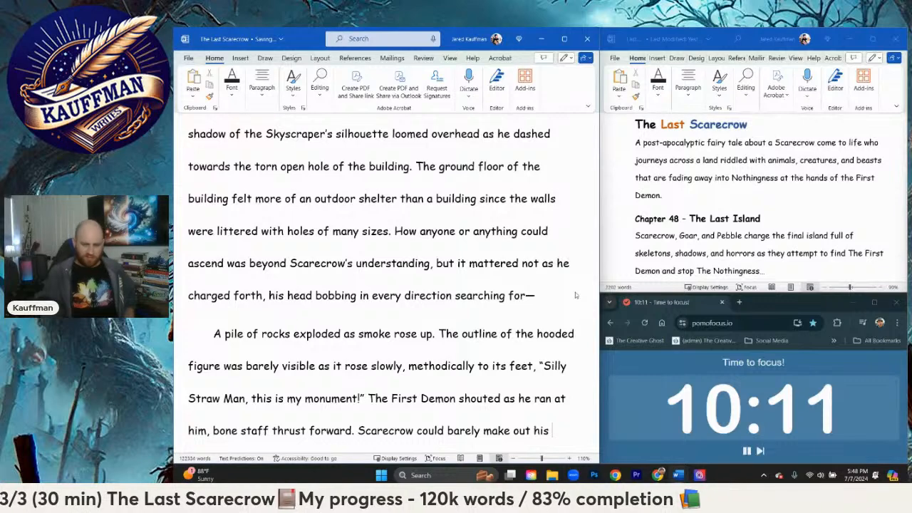
text(movement in the c)
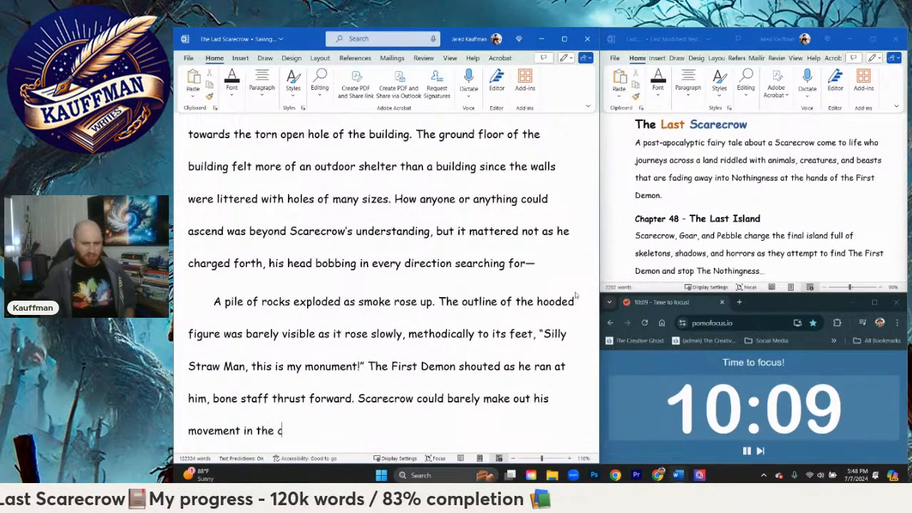
text(loud of dust)
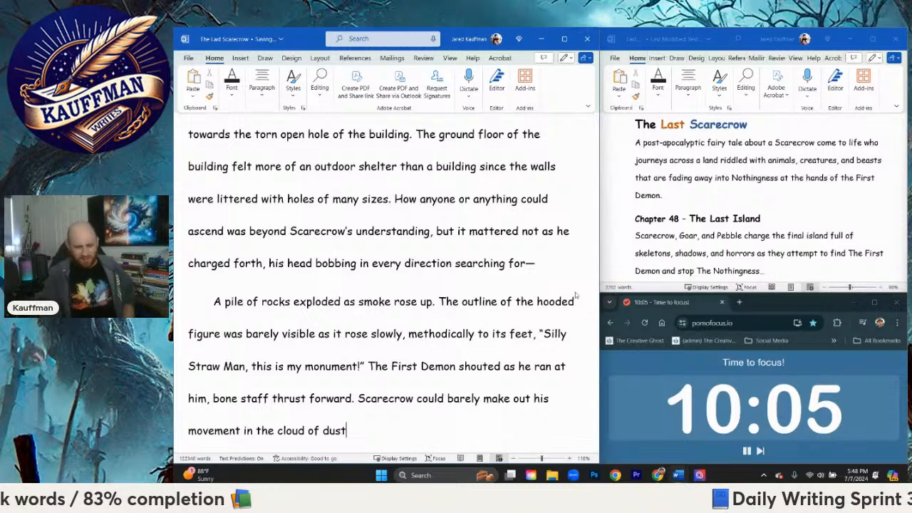
text(,)
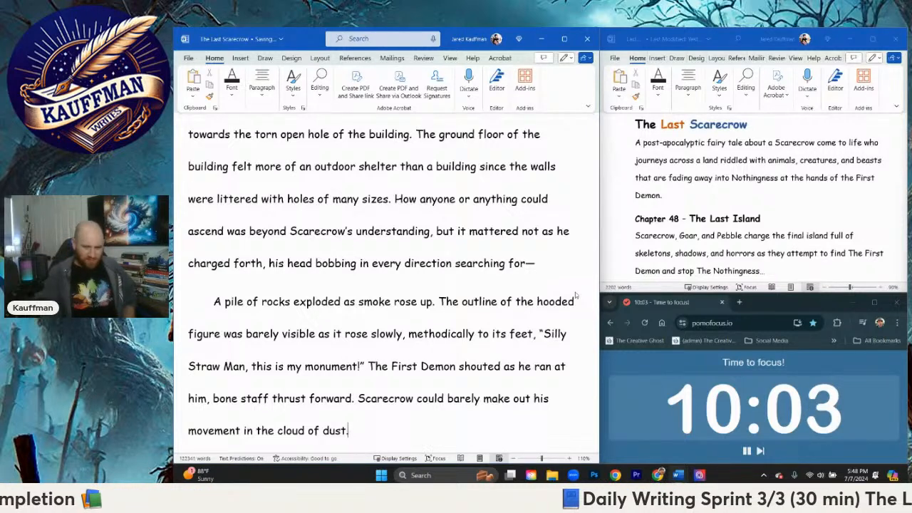
text(. He gue)
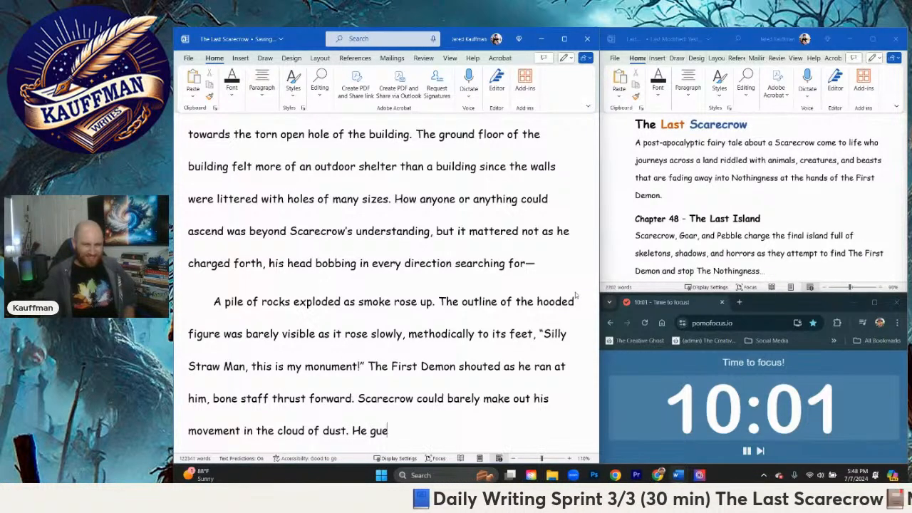
text(ssed and )
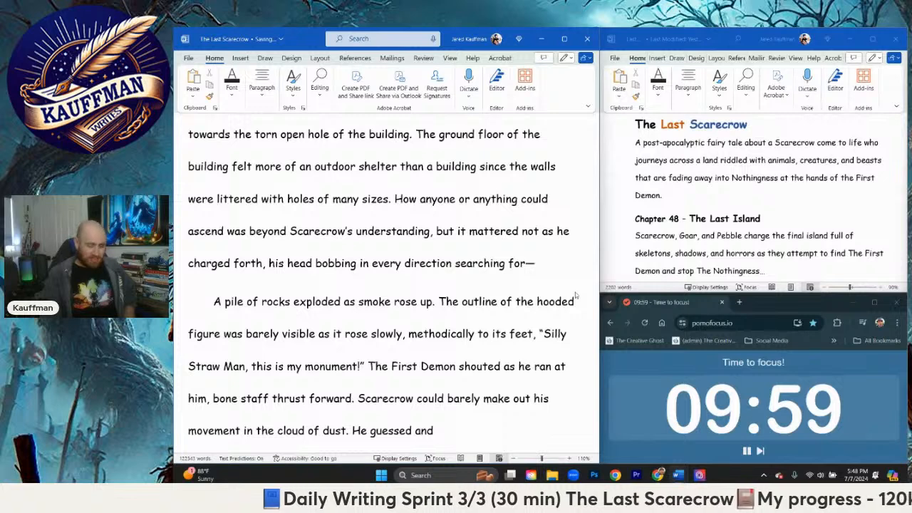
text(sidest)
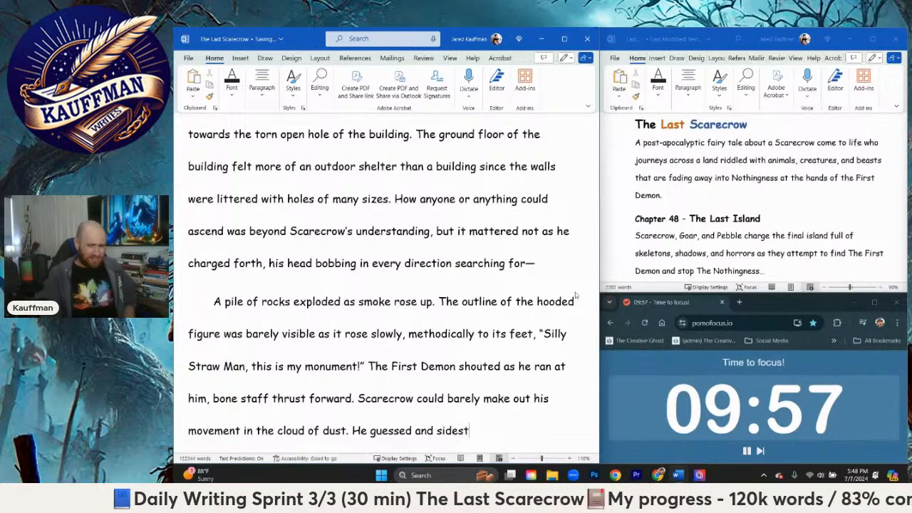
text(pped to the f)
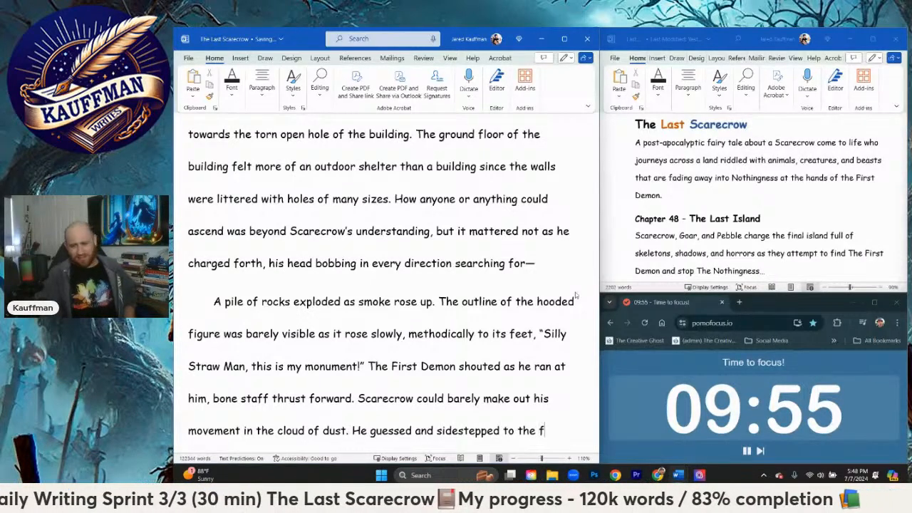
Step: Begin a sentence after "cloud of dust." with "He guessed and sidestepped to the left"
key(BackSpace)
text(left)
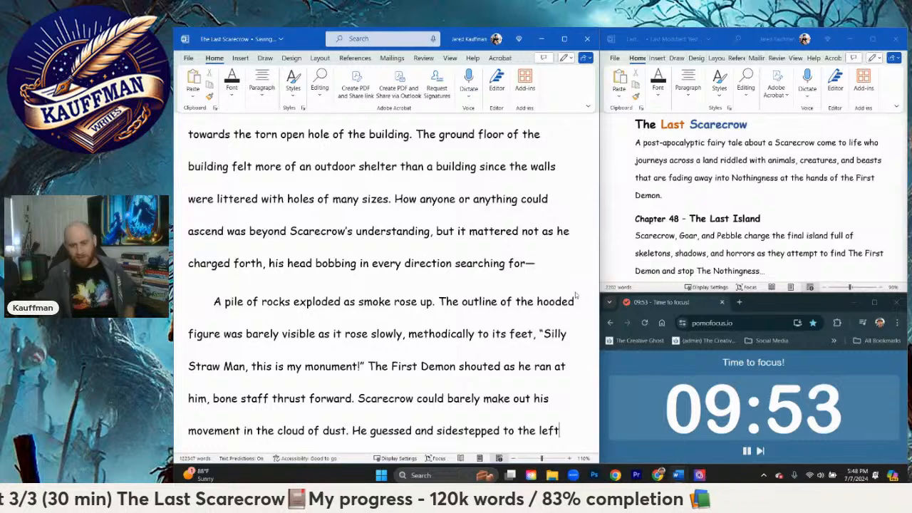
text(, watching as the)
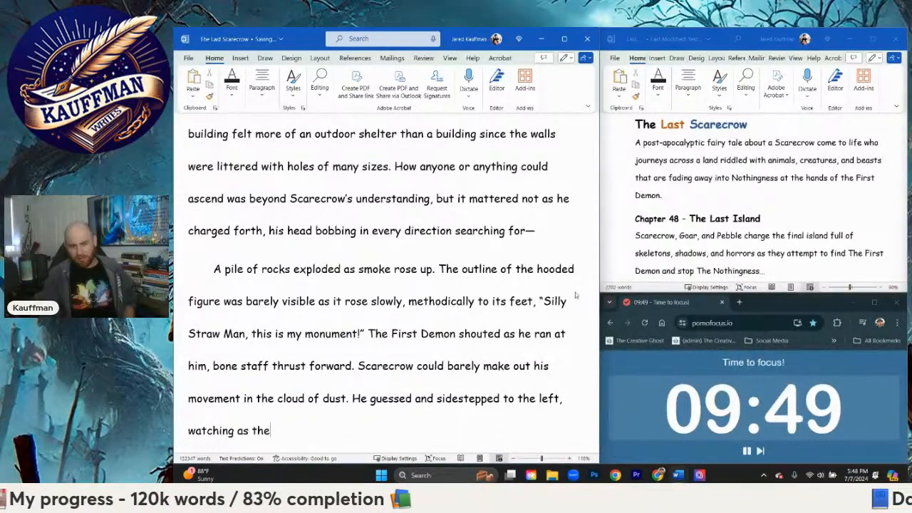
text( First Demo)
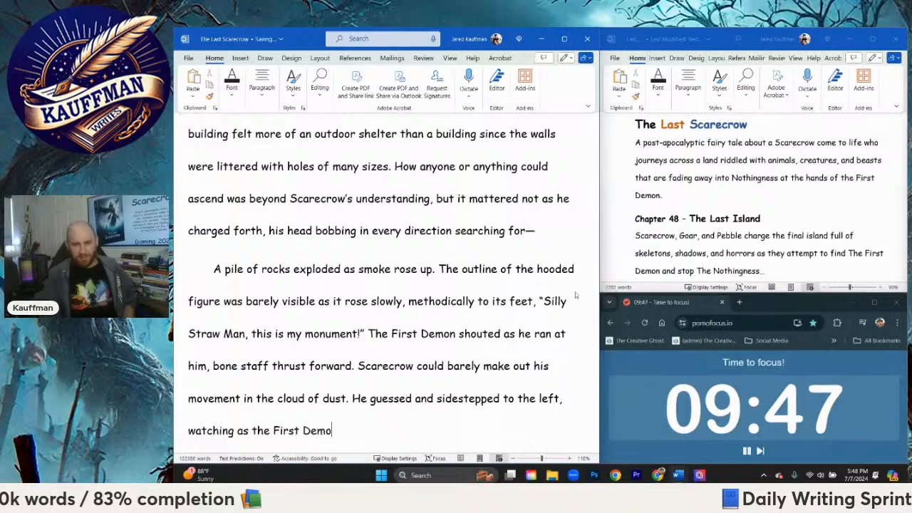
text(n fle)
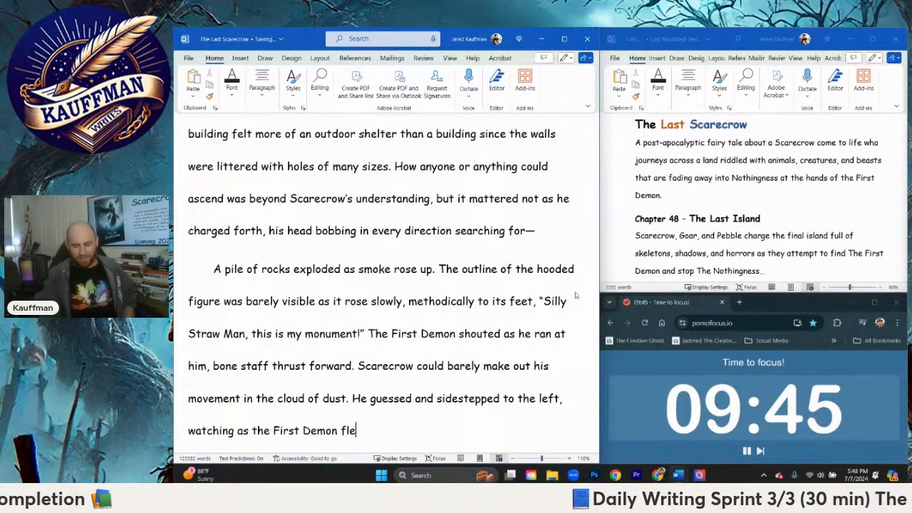
key(BackSpace)
key(BackSpace)
key(BackSpace)
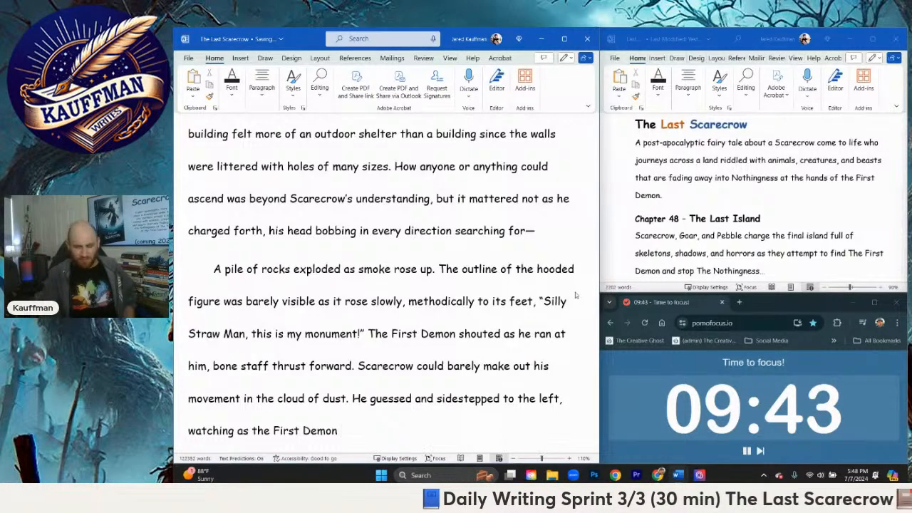
Step: Finish the sentence with "darted past him, and skidded to a halt, spinning around."
text(darted p)
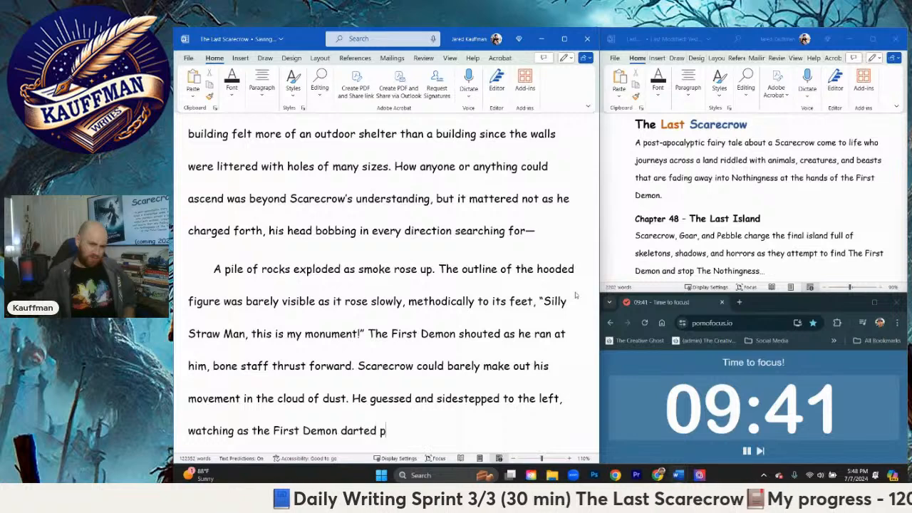
text(ast him, )
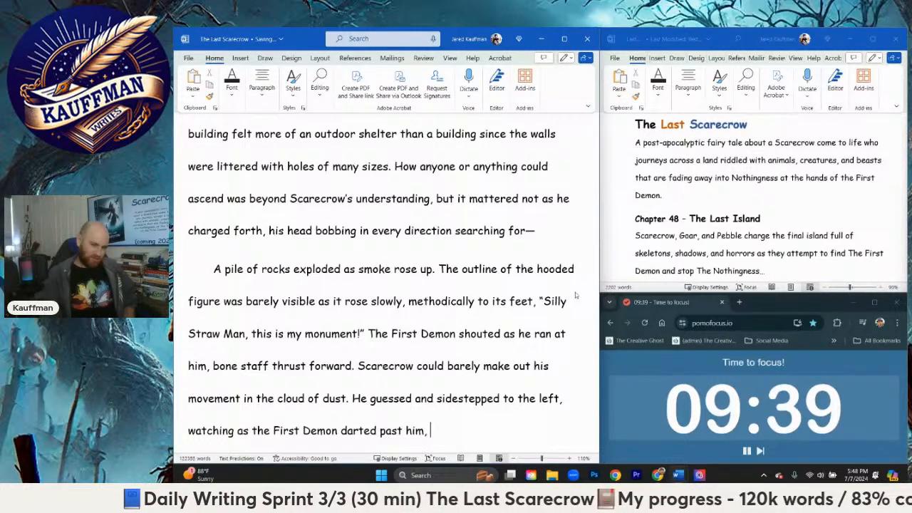
text(and skidded to a )
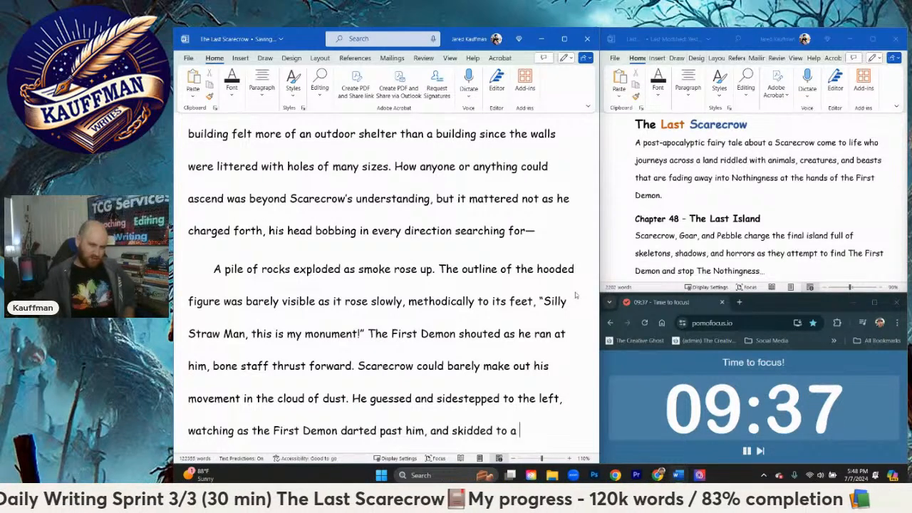
text(halt, spi)
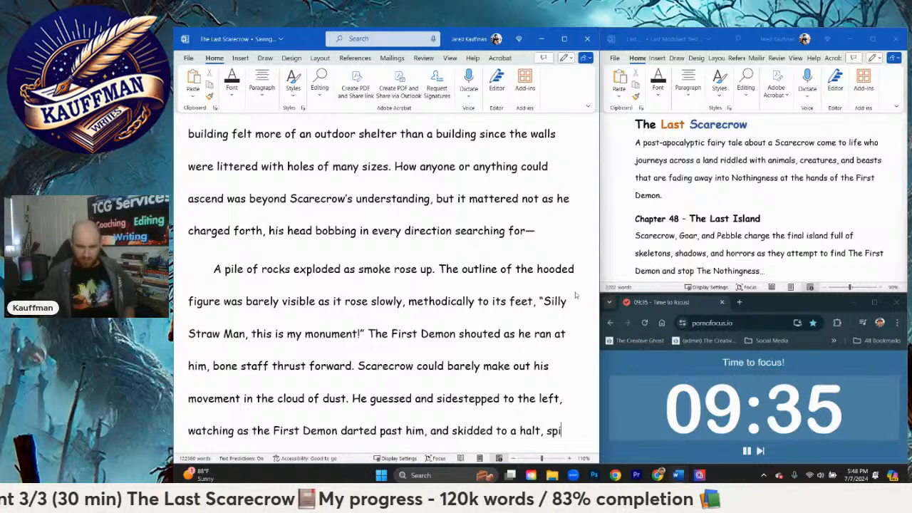
text(nning around.)
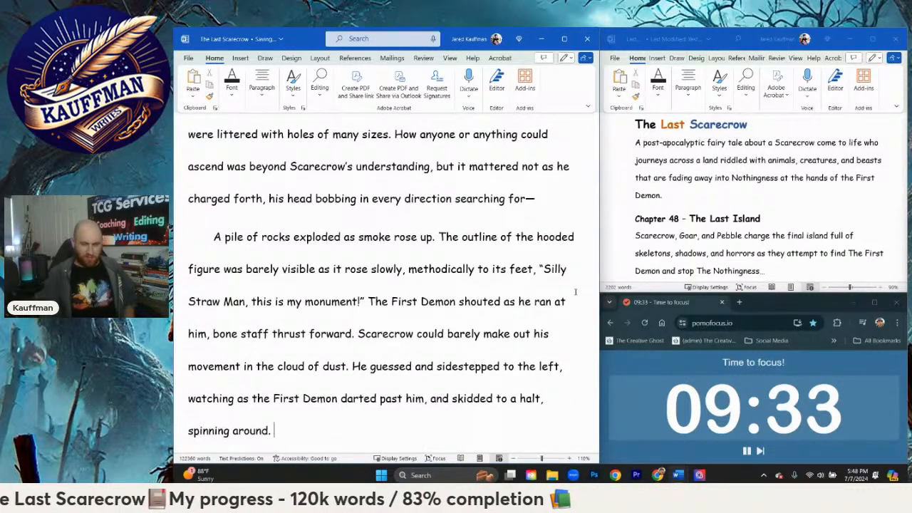
text( The bone)
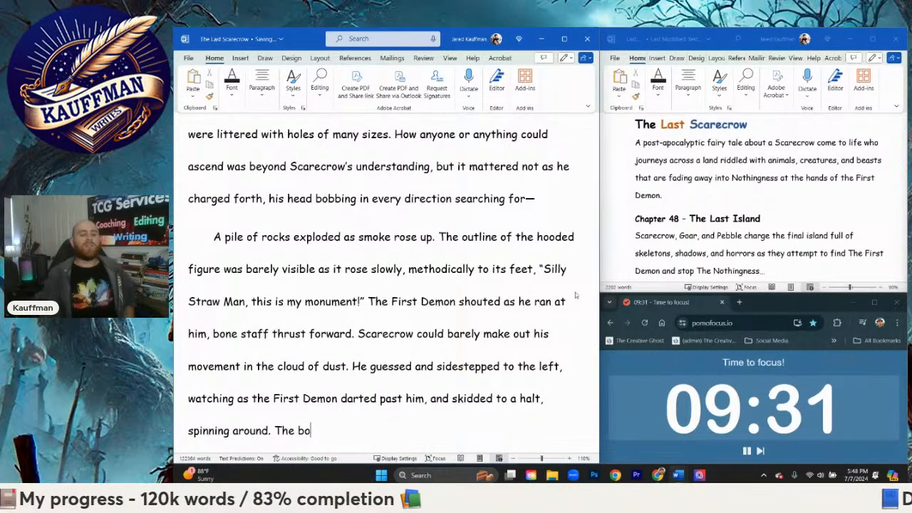
key(BackSpace)
key(BackSpace)
key(BackSpace)
key(BackSpace)
key(BackSpace)
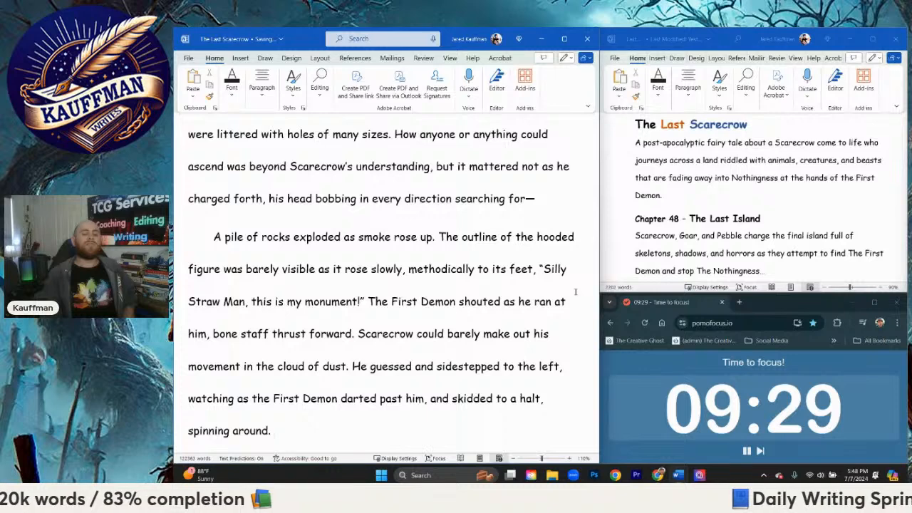
Step: Write the next sentence as far as "It's outline could barely be seen until it raised the staff in a circular motion"
text(It's outline could barely)
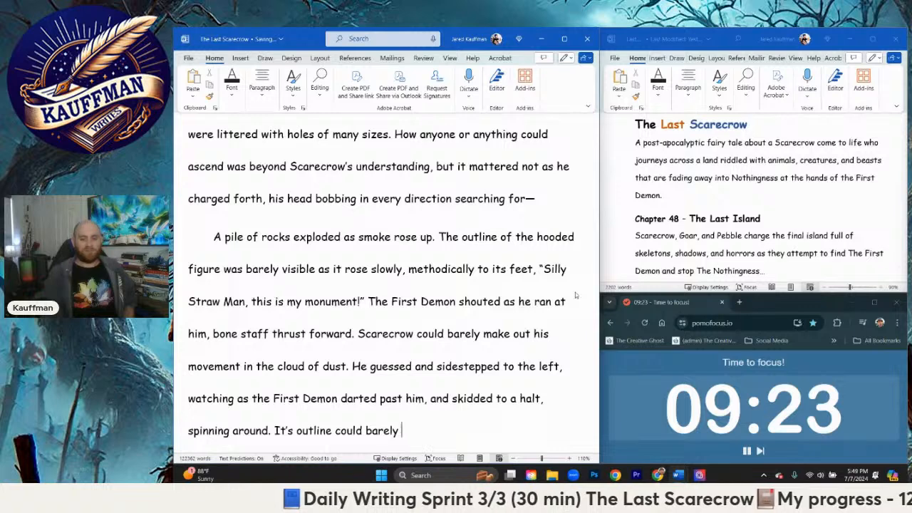
text(, be seen until it)
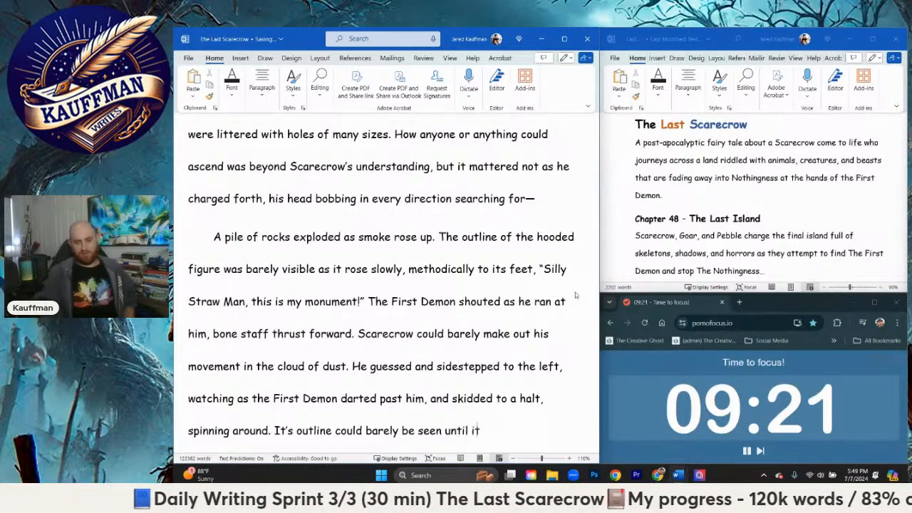
text( raised the )
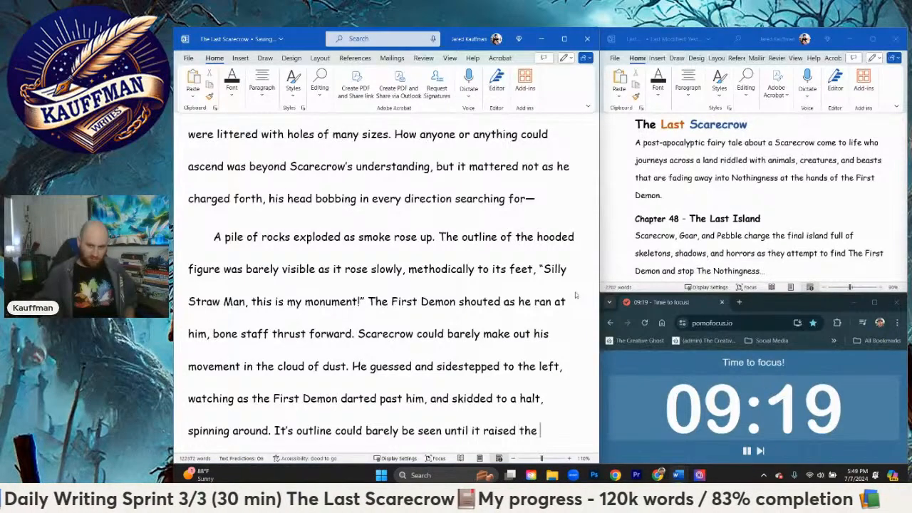
text(staff in a ci)
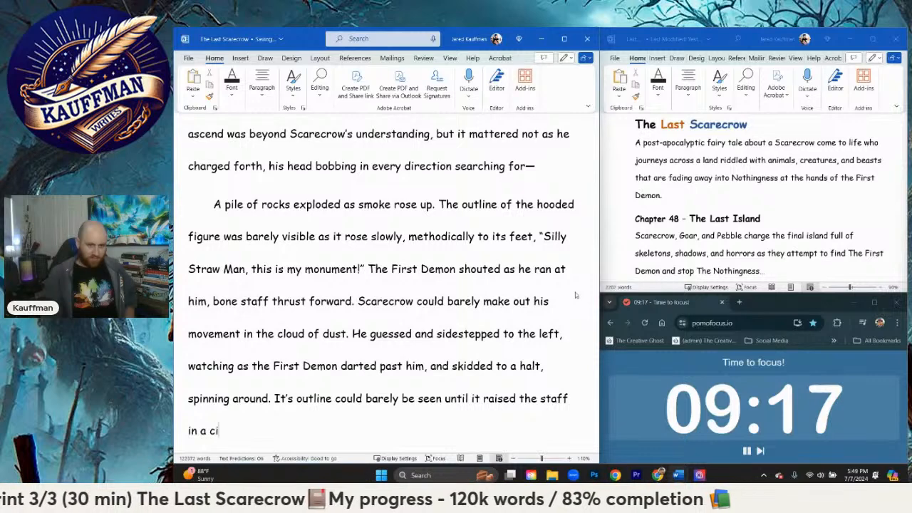
text(rcular motion)
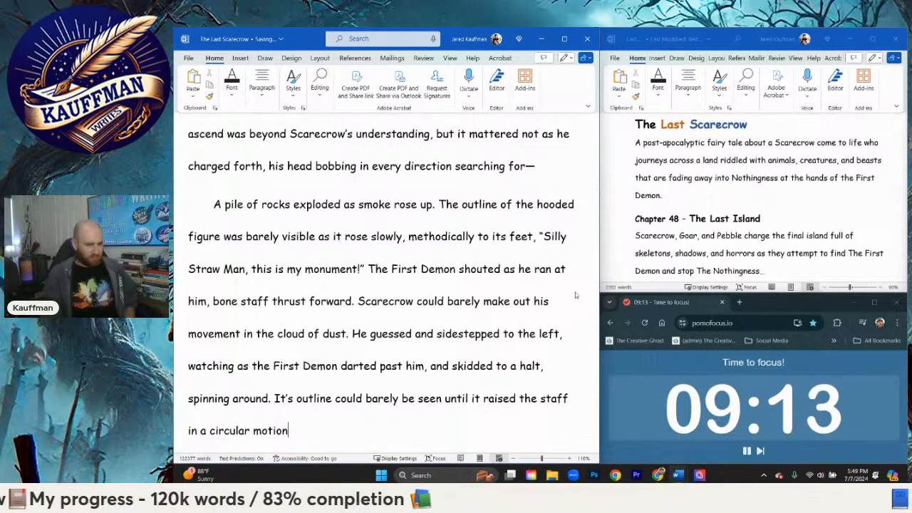
text( sending fort)
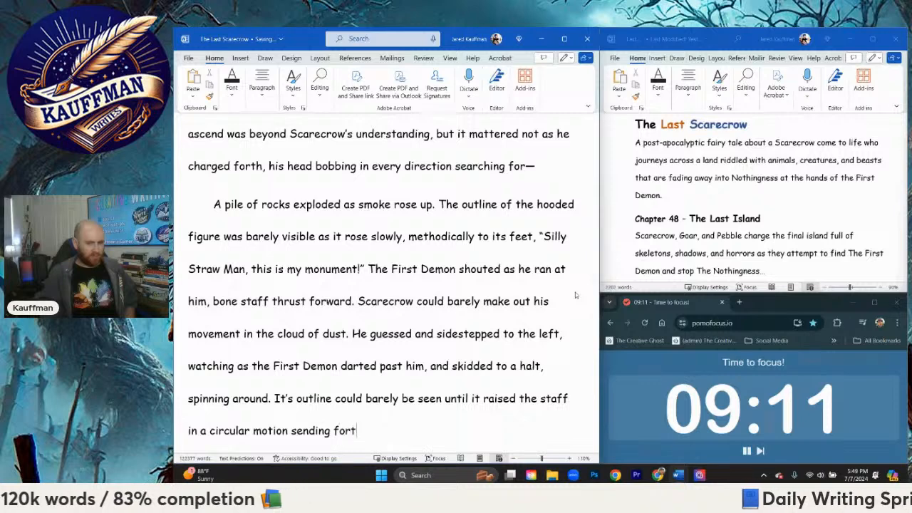
text(h a g)
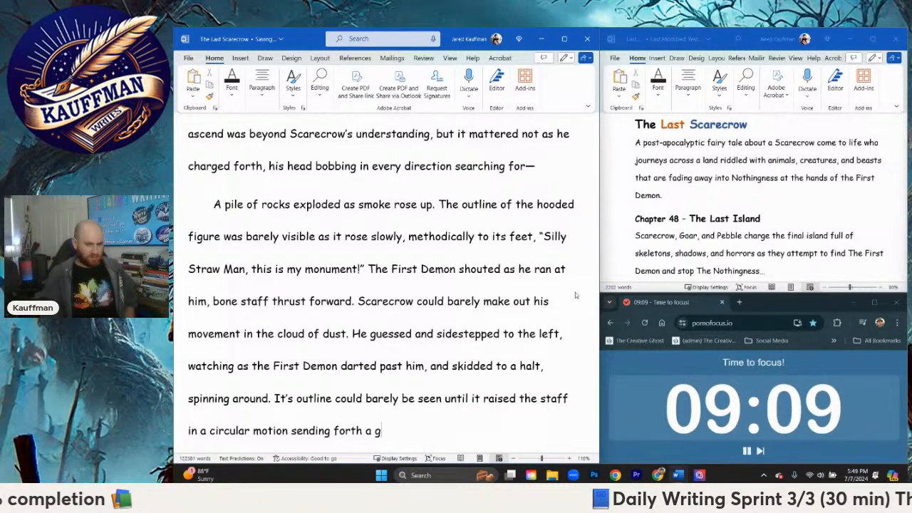
text(ust of wind )
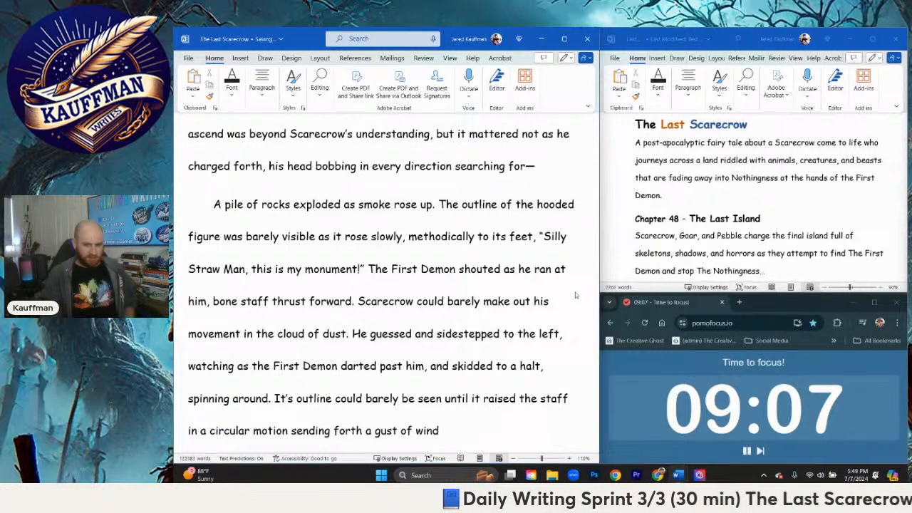
text(that c)
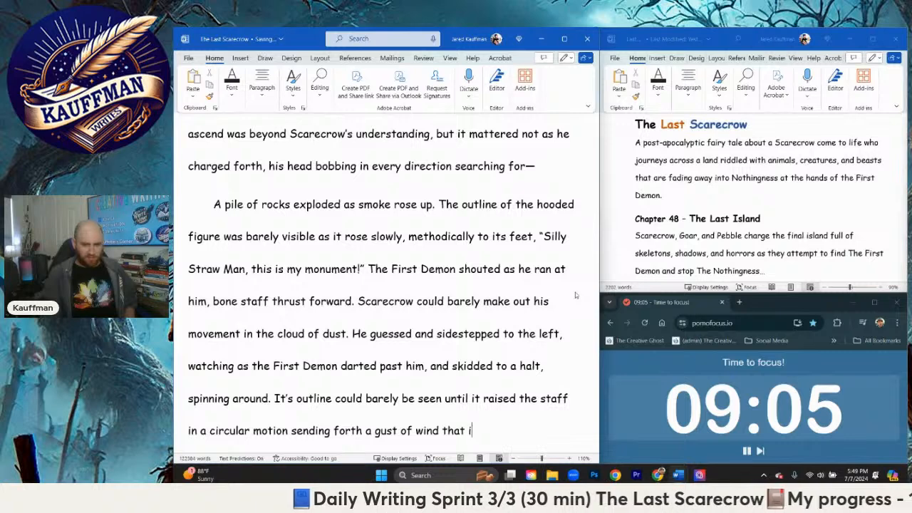
text(mmediately cl)
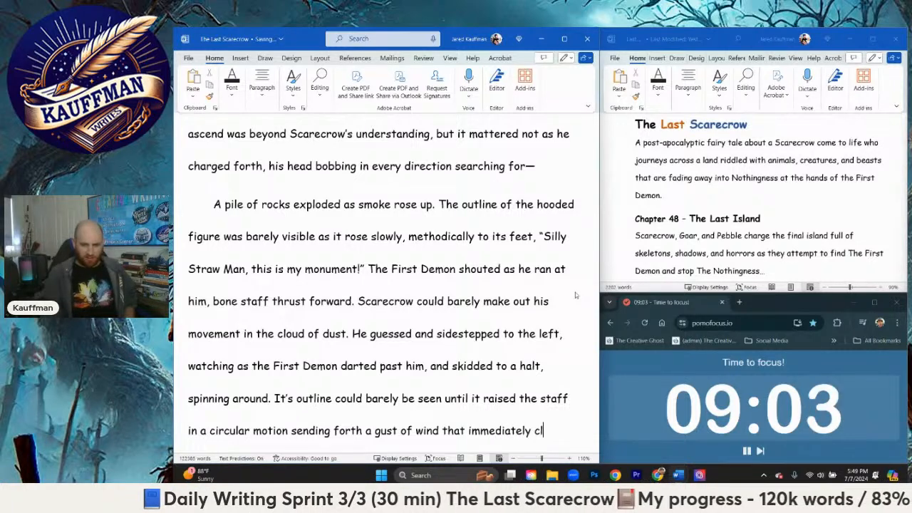
text(eared out the )
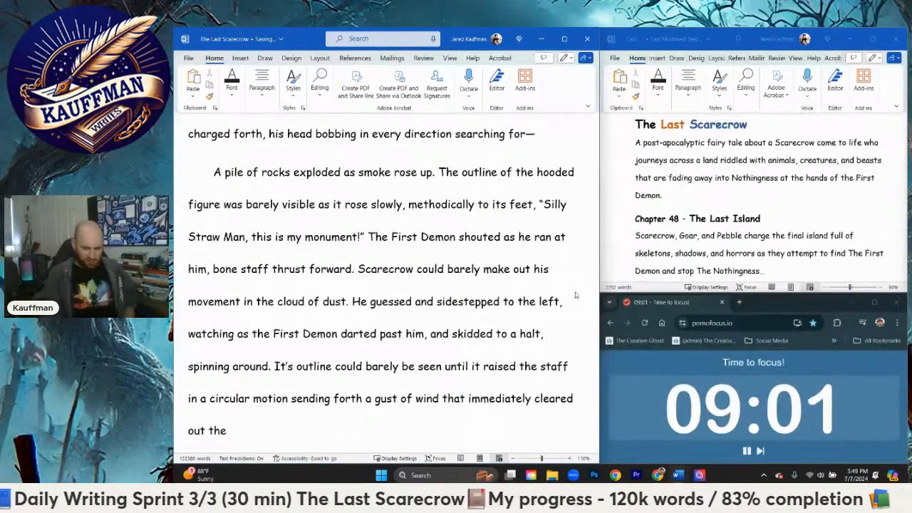
text(room.)
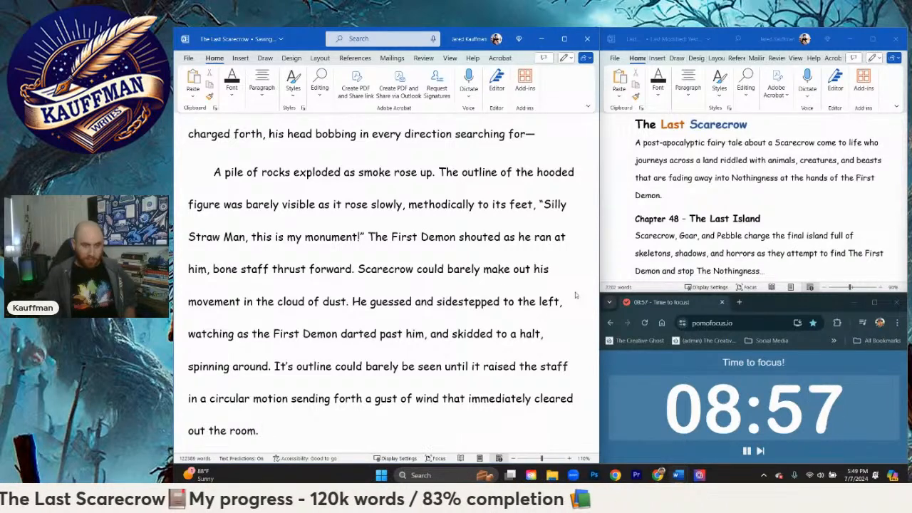
Step: Start a new paragraph with "The Demon's cowl had fallen"
key(Return)
text(S)
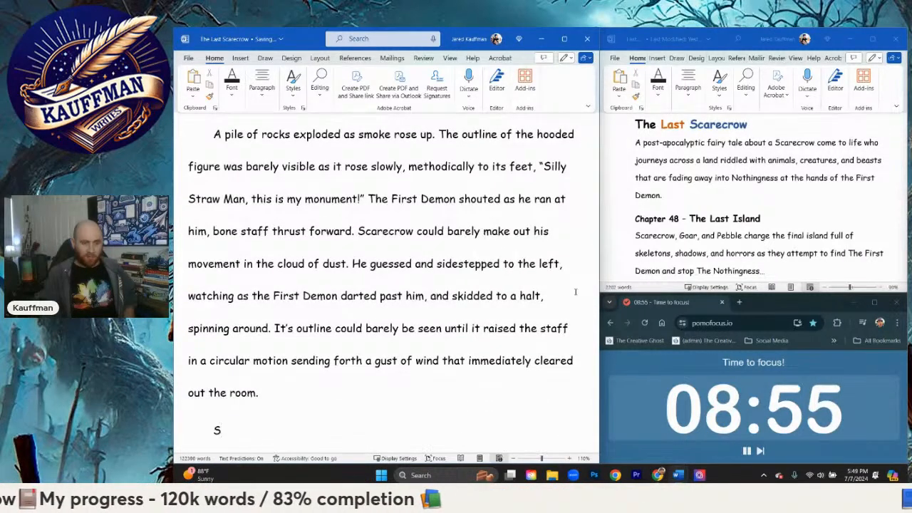
key(BackSpace)
text(The )
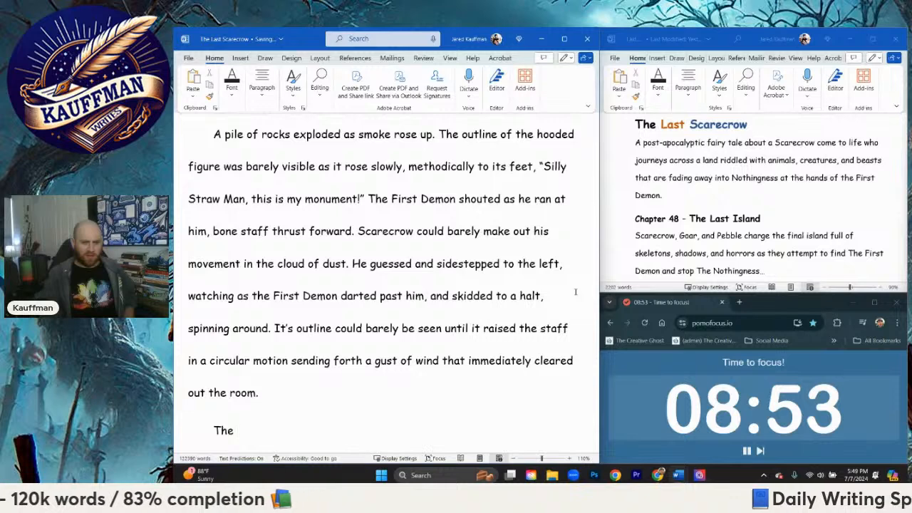
text(Demon's)
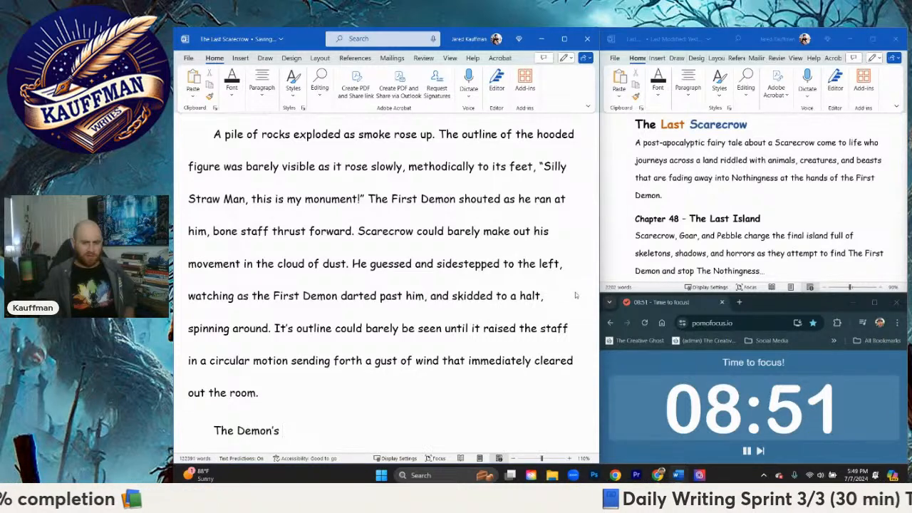
text(cowl had fa)
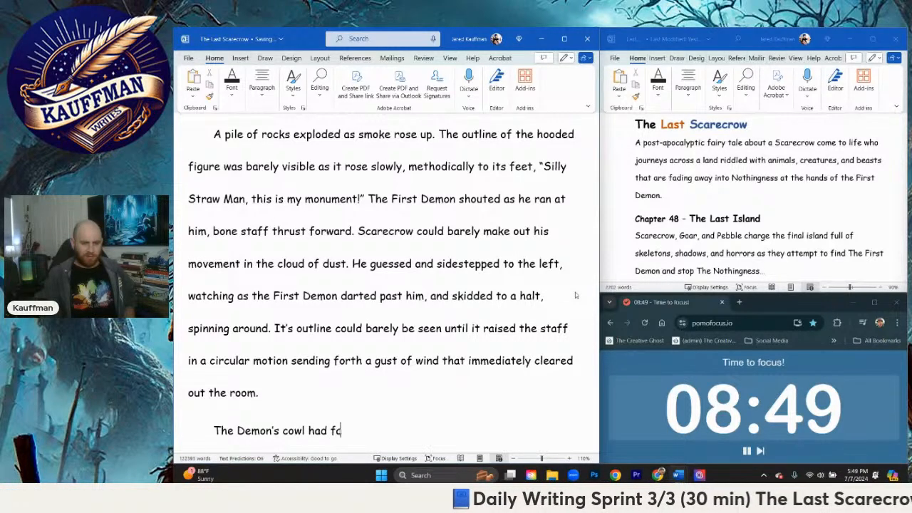
text(llen )
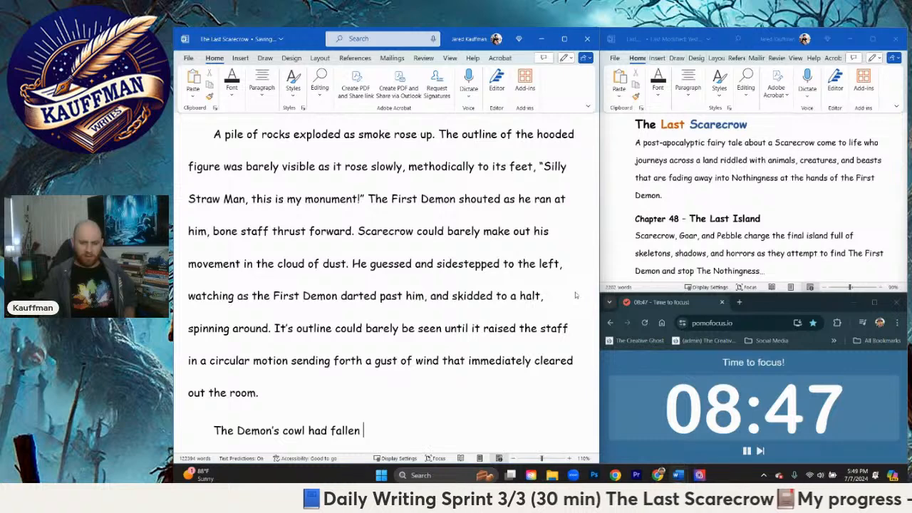
text(away revealing)
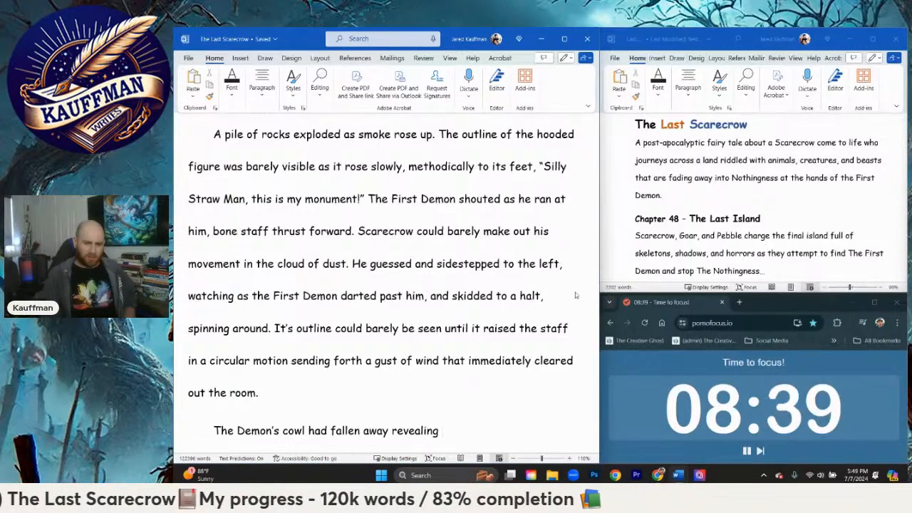
Step: Finish the cowl sentence with "away revealing the most intricately carved mask."
key(BackSpace)
text(...a)
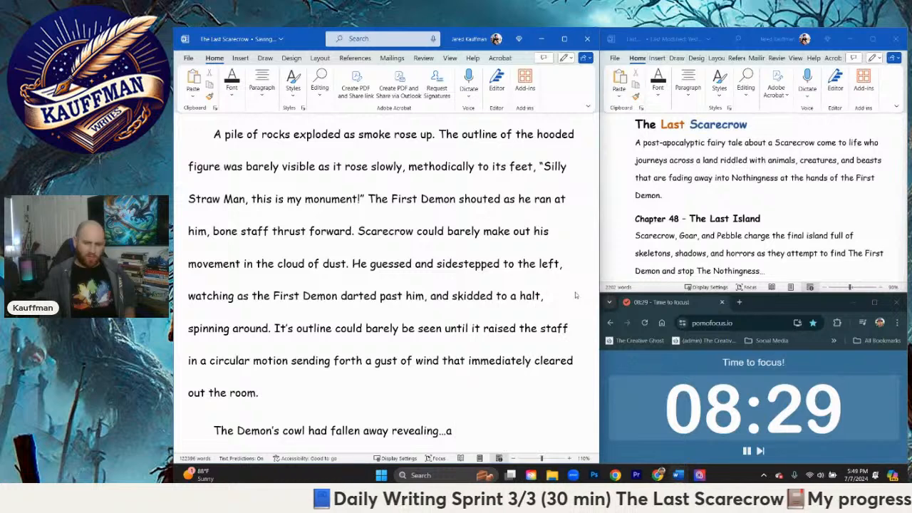
key(BackSpace)
key(BackSpace)
key(BackSpace)
text(g the m)
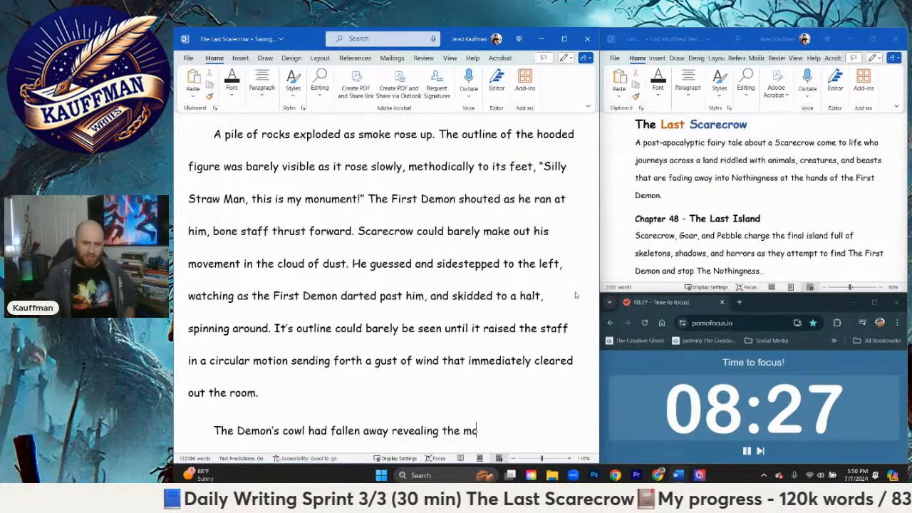
text(ost intricat)
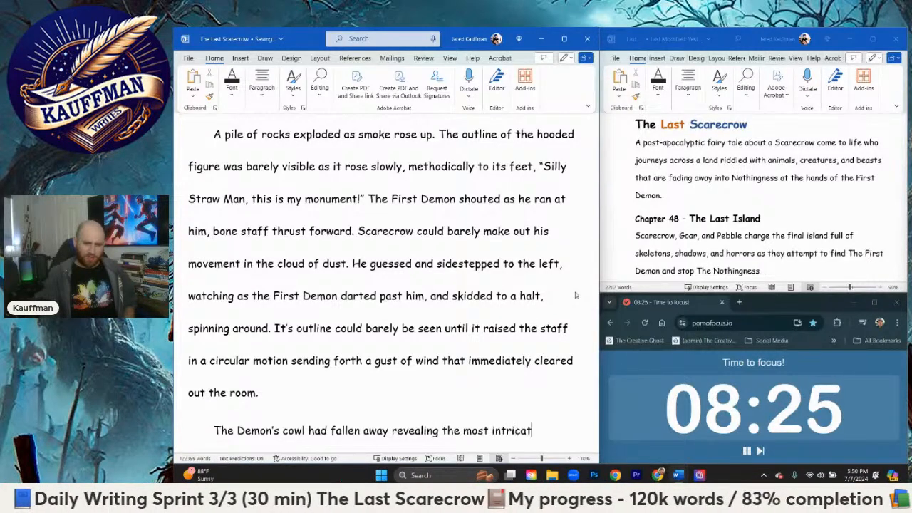
text(ely carved mask)
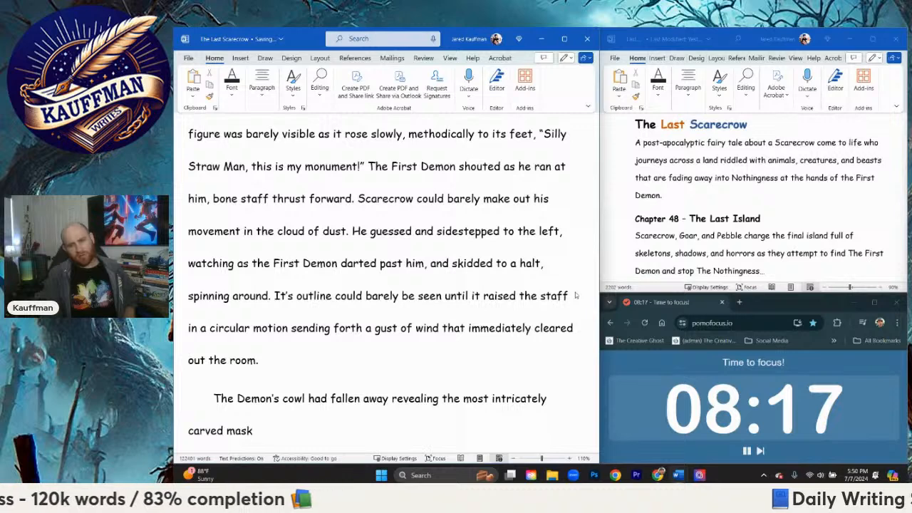
text(.)
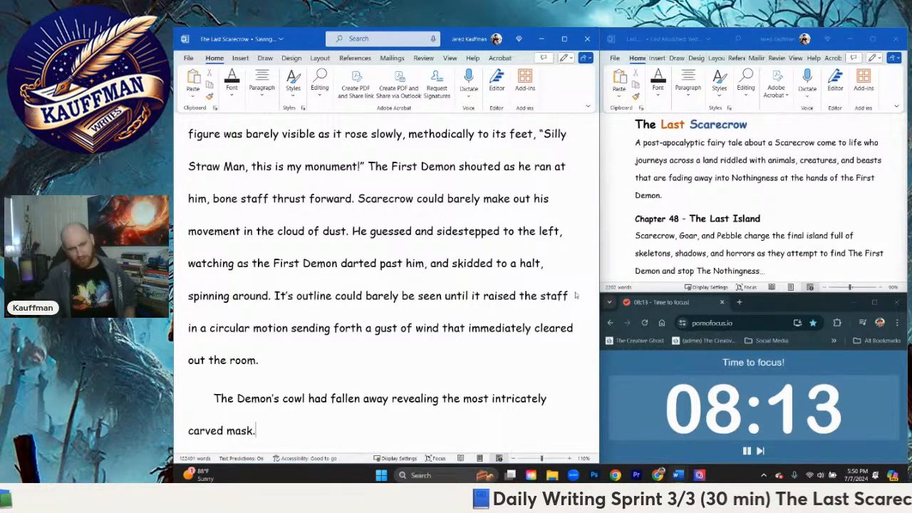
text(Horrs r)
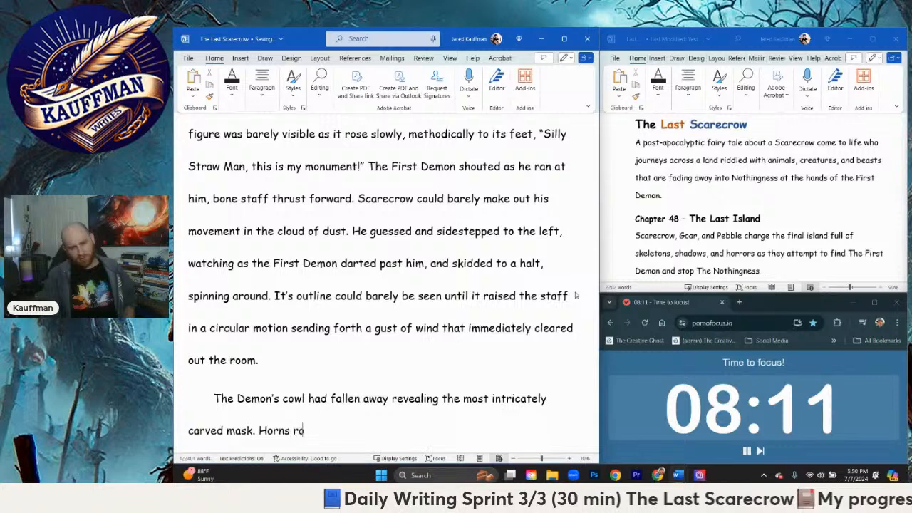
text(ose up)
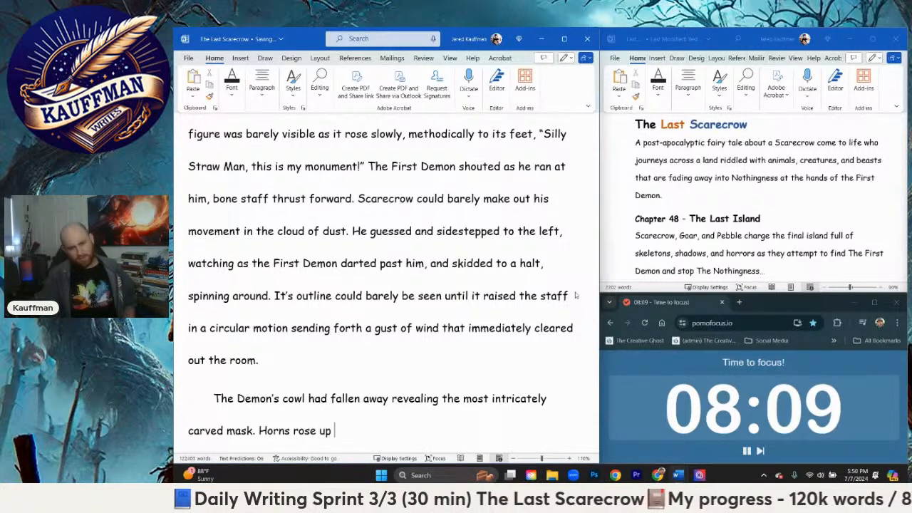
text( from behind the)
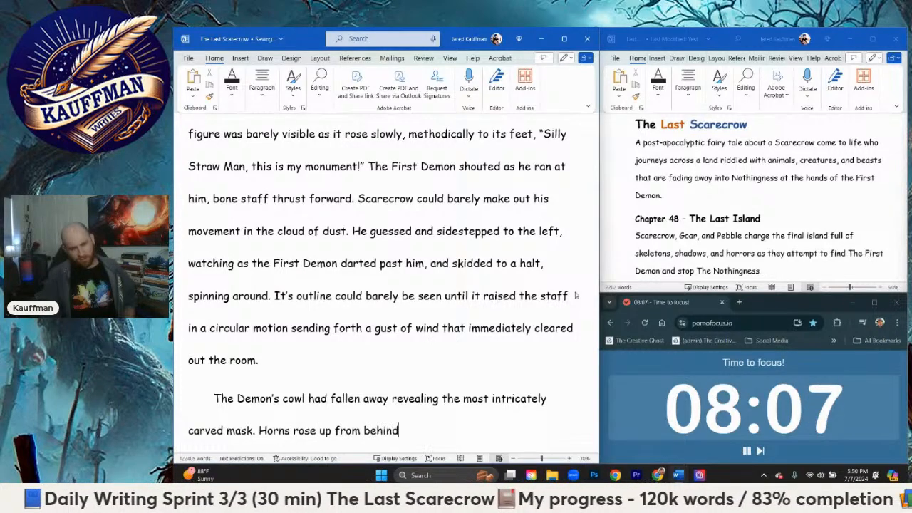
key(BackSpace)
key(BackSpace)
key(BackSpace)
key(BackSpace)
key(BackSpace)
key(BackSpace)
key(BackSpace)
key(BackSpace)
key(BackSpace)
key(BackSpace)
key(BackSpace)
key(BackSpace)
key(BackSpace)
key(BackSpace)
key(BackSpace)
key(BackSpace)
key(BackSpace)
key(BackSpace)
key(BackSpace)
key(BackSpace)
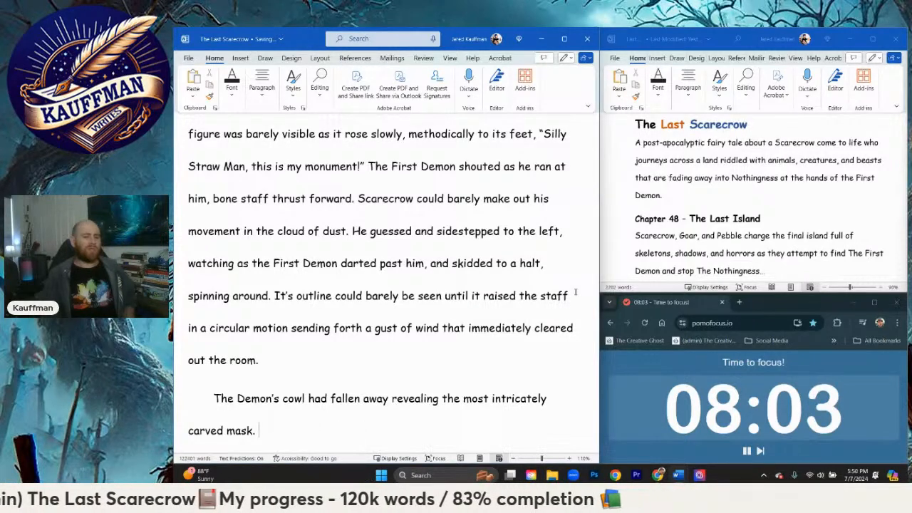
Step: Write the next sentence as far as "Redish gray circular designs of a horrifying nature lined the mask"
text(Redish gr)
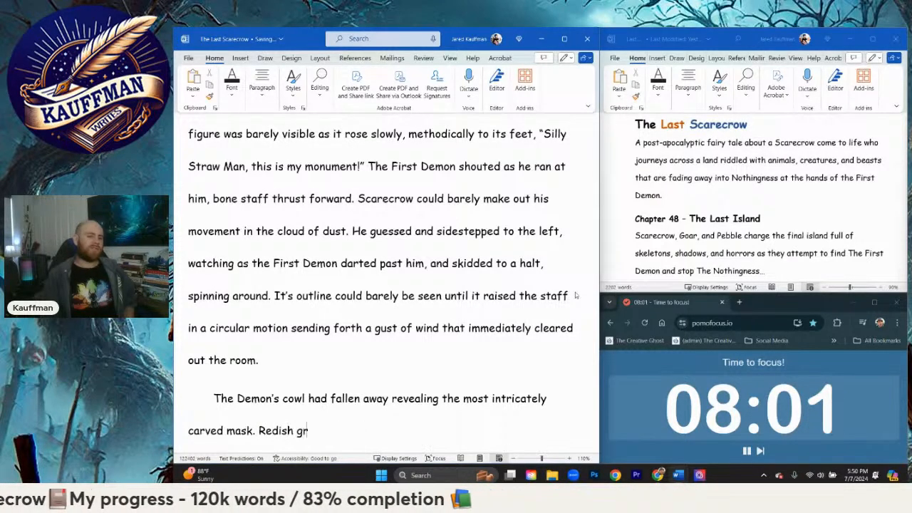
text(ay cir)
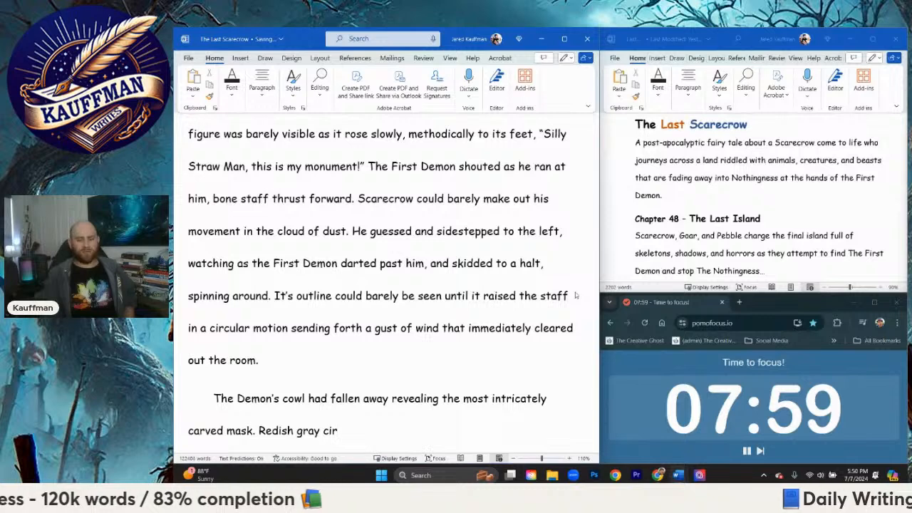
text(cular designs of )
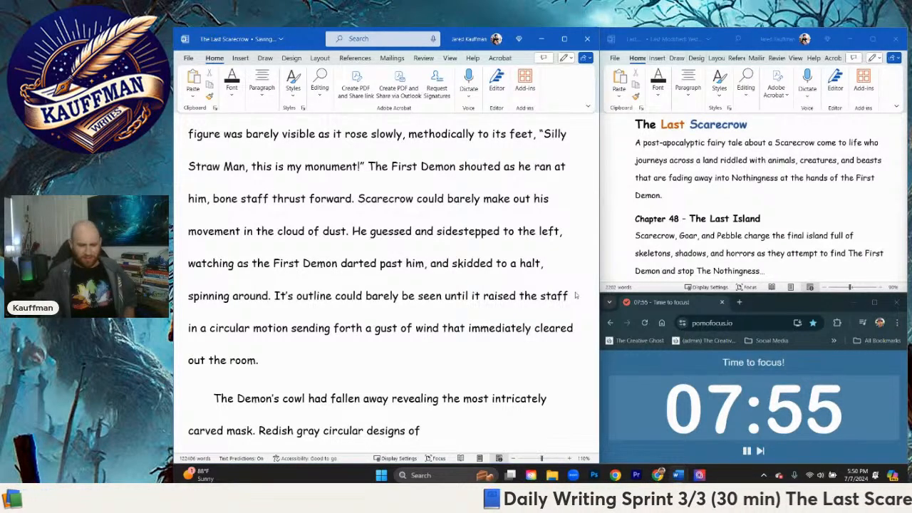
text(a horrifyi)
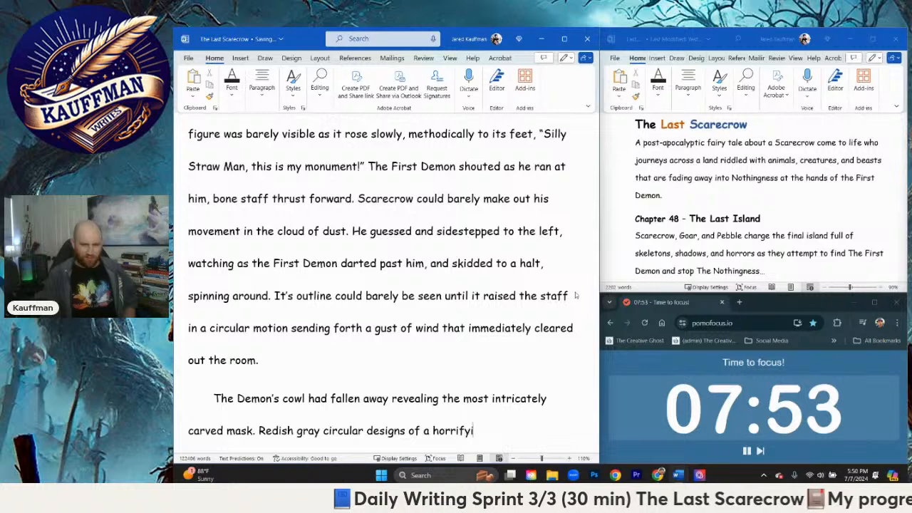
text(ng nature )
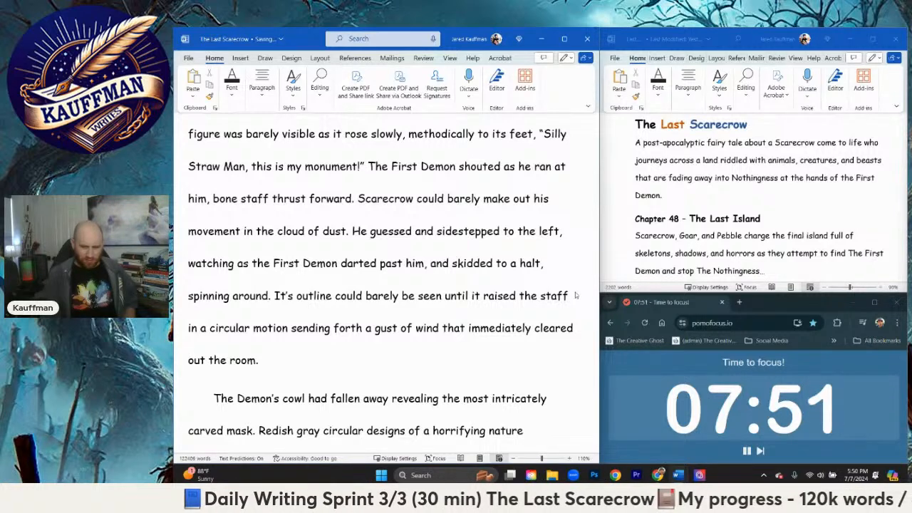
text(lined the mask)
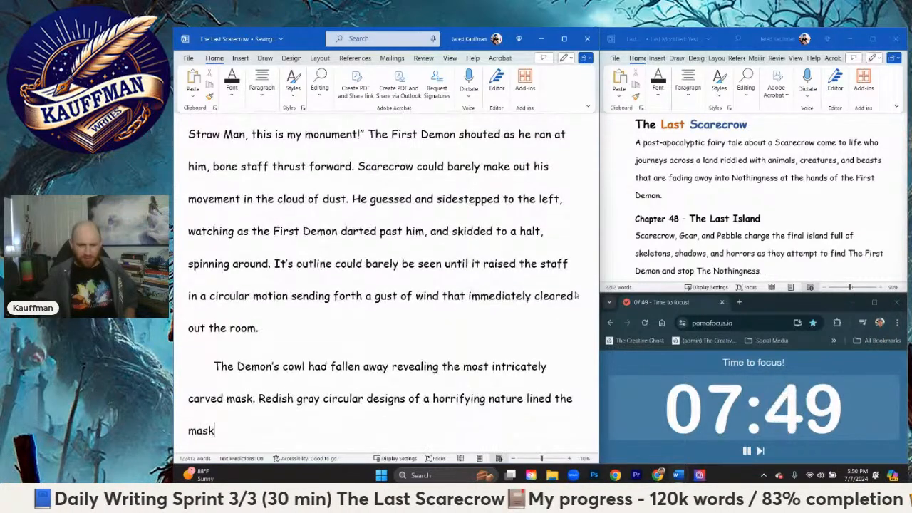
text(, and)
key(BackSpace)
key(BackSpace)
key(BackSpace)
key(BackSpace)
key(BackSpace)
key(BackSpace)
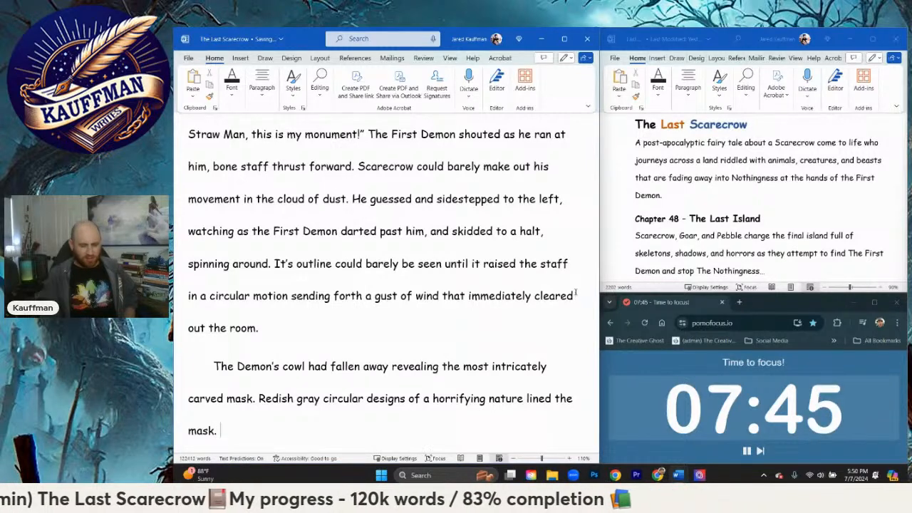
key(BackSpace)
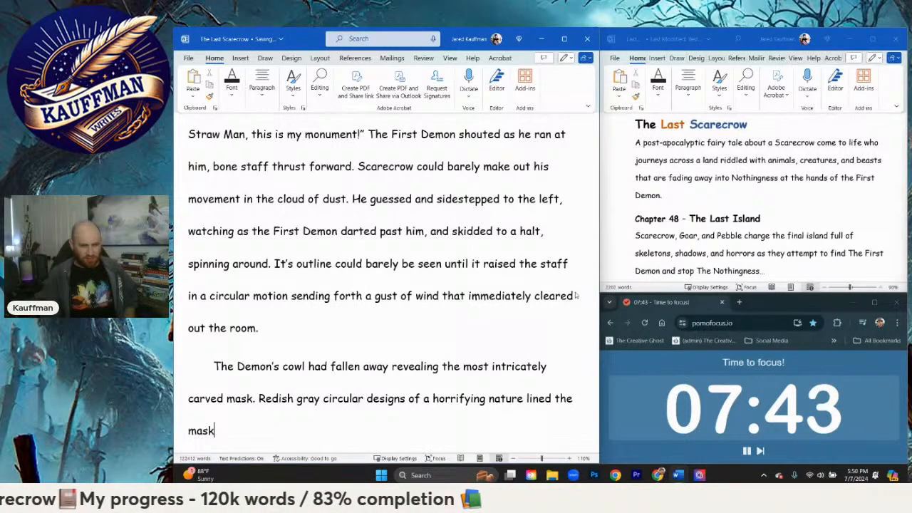
Step: Continue the mask sentence with "and those burning embers of eyes peered through the slots"
text(and it)
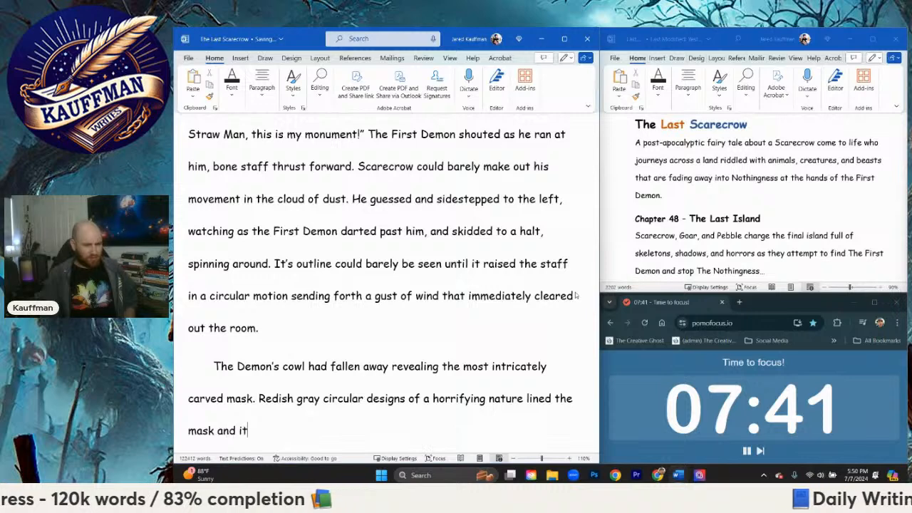
key(BackSpace)
key(BackSpace)
text(those burning emb)
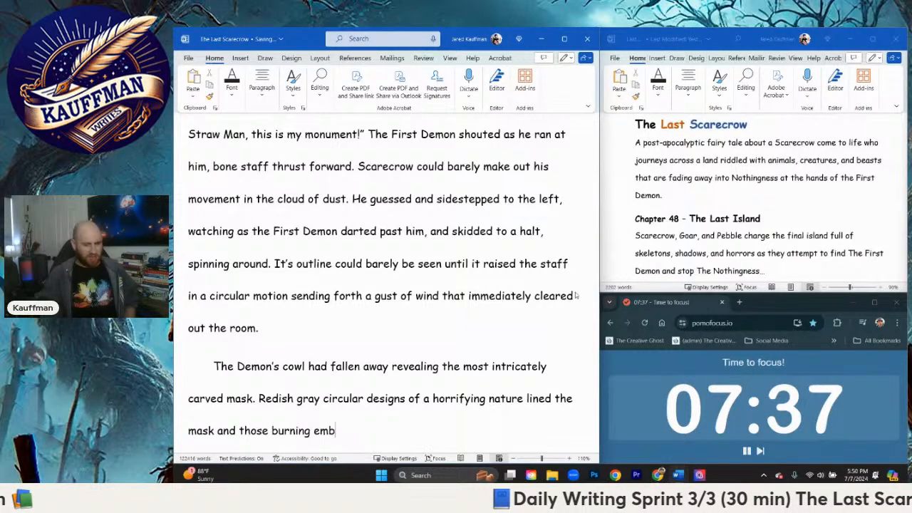
text(ers of eyes)
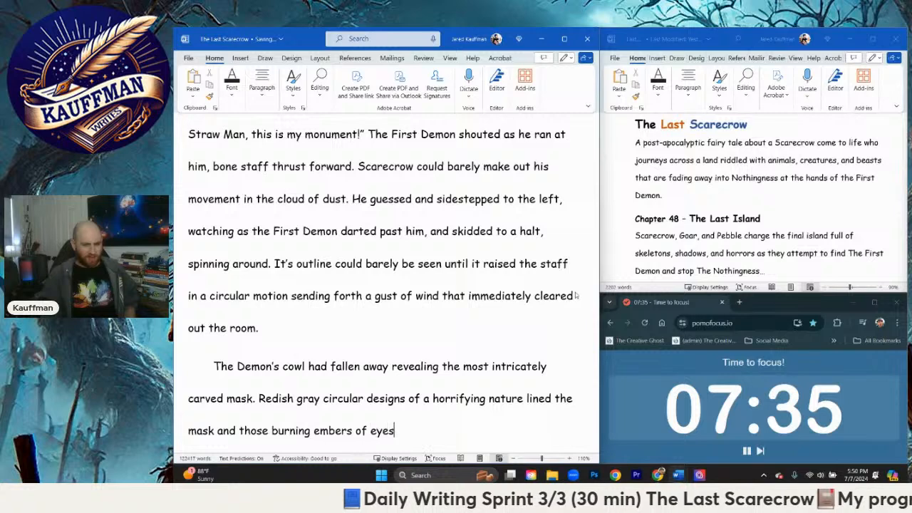
text( peer)
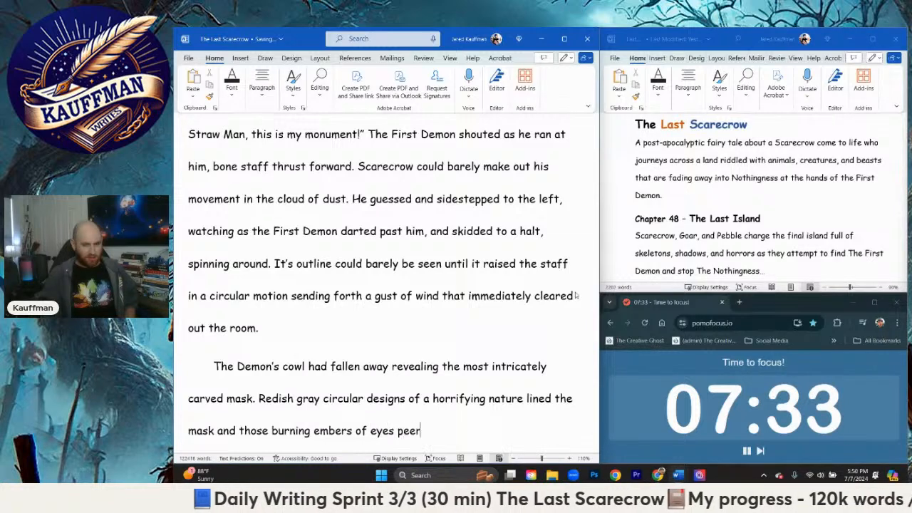
text(ed through the slots)
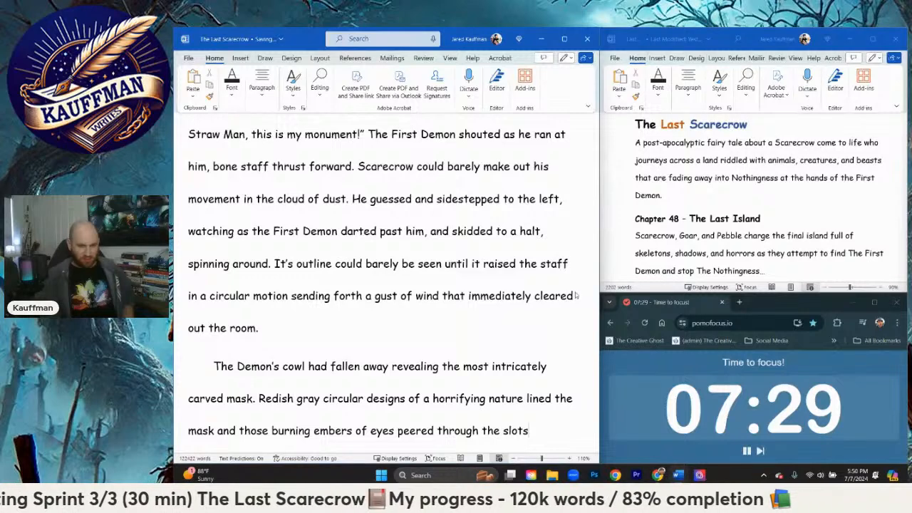
text( while the)
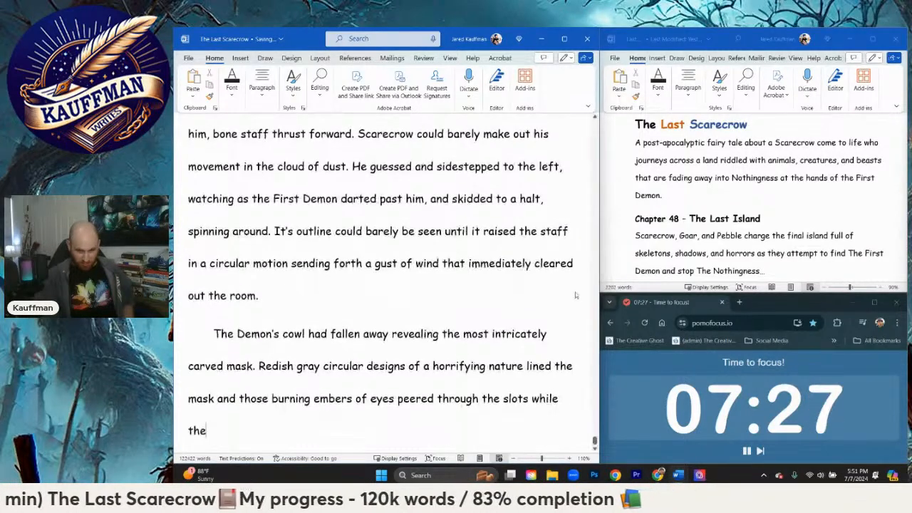
Step: Add "while two mishapen horns rose up from behind the mask" to the sentence about the eyes
key(BackSpace)
key(BackSpace)
key(BackSpace)
text(two mishapen horns)
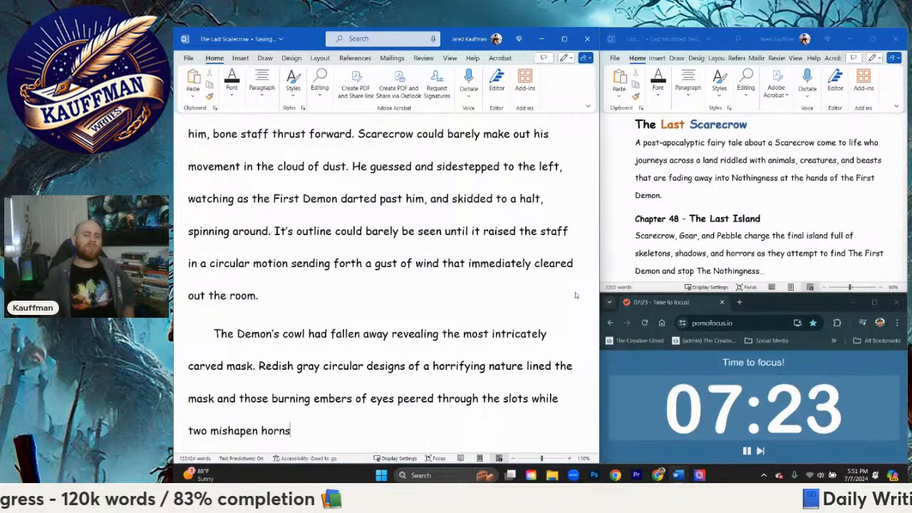
text( rose up from )
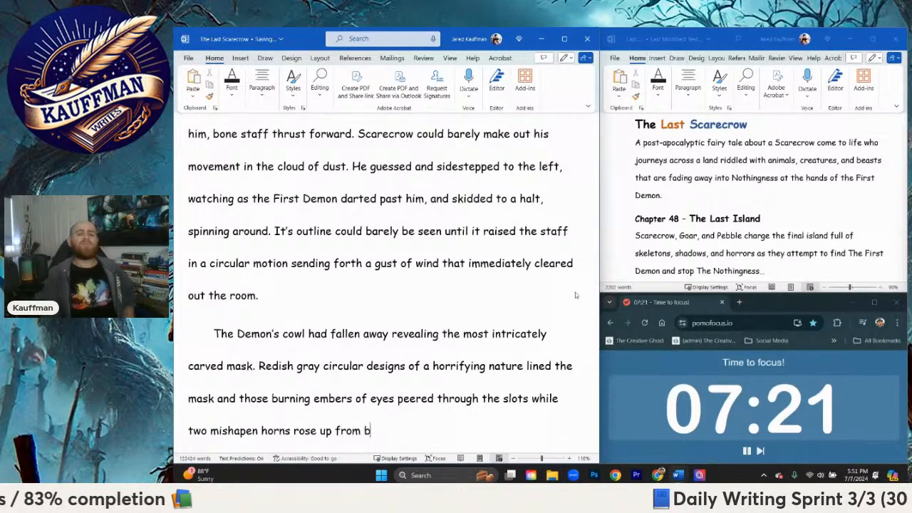
text(behind the mask)
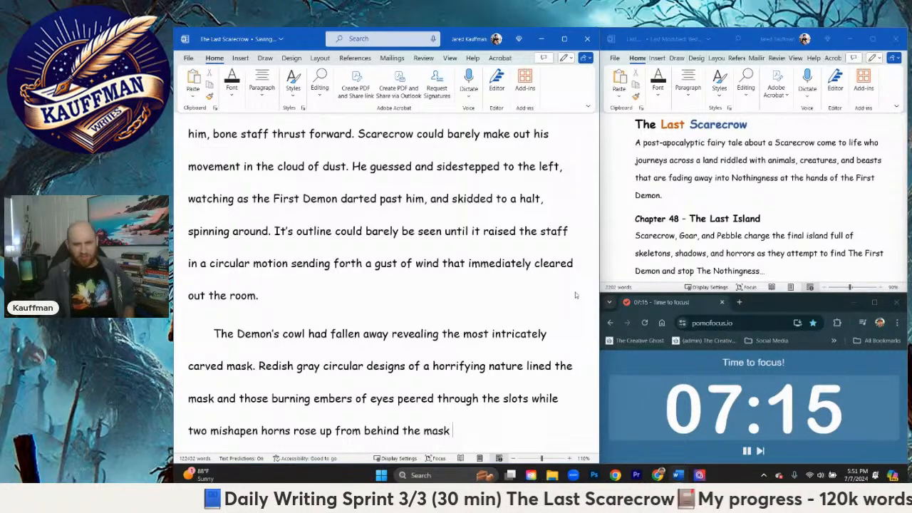
Step: Complete the horns sentence with "leading to a bone white neck just visible beneath it."
text(leading to a )
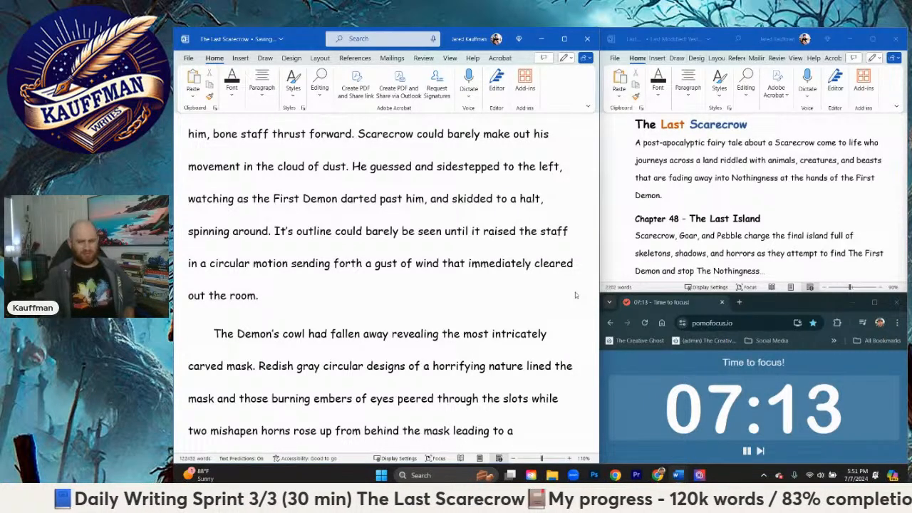
text(bo)
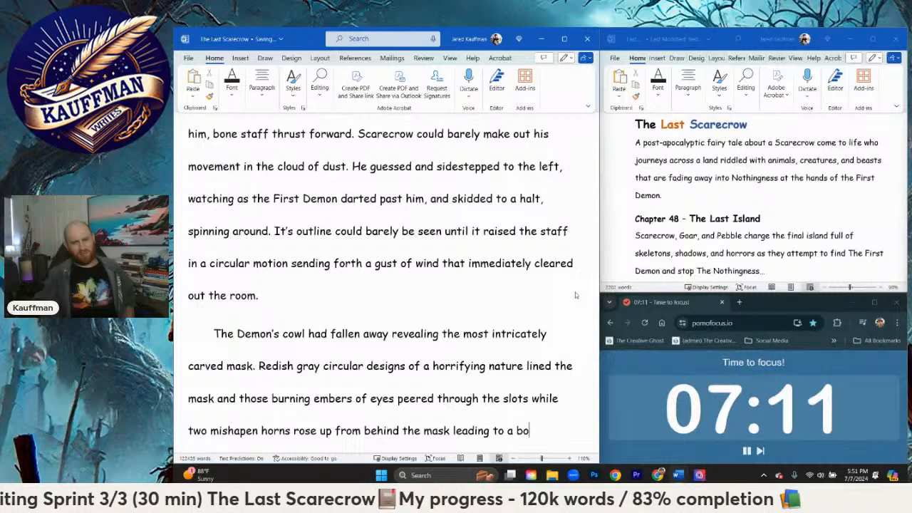
text(ne white neck)
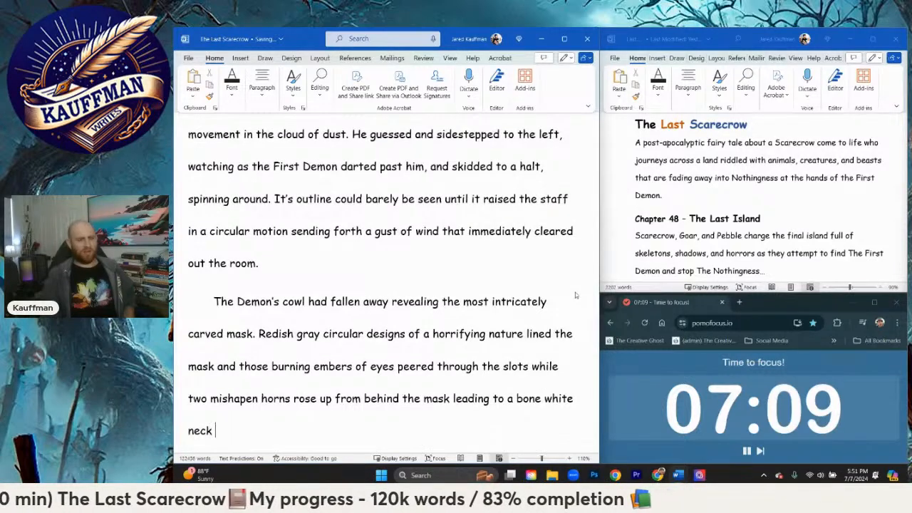
text( just visi)
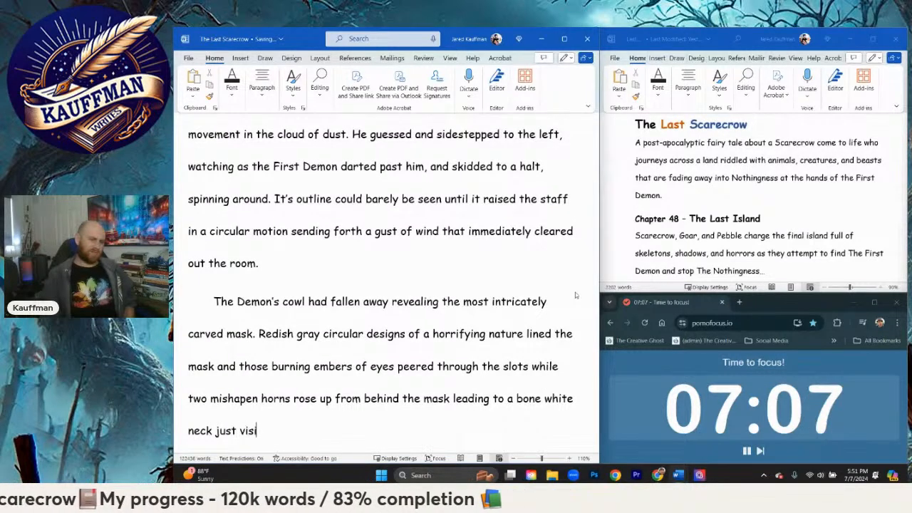
text(ble beneath hi)
key(BackSpace)
key(BackSpace)
text(it.)
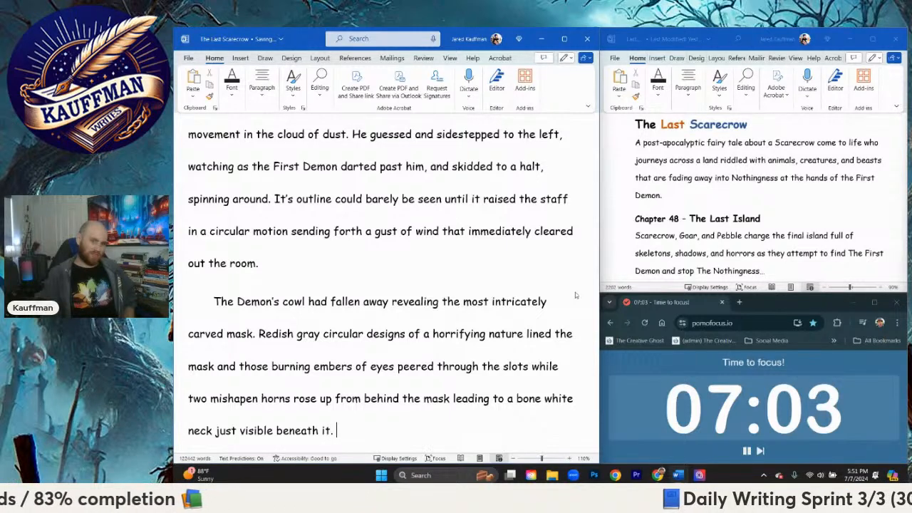
text( Scarecrow )
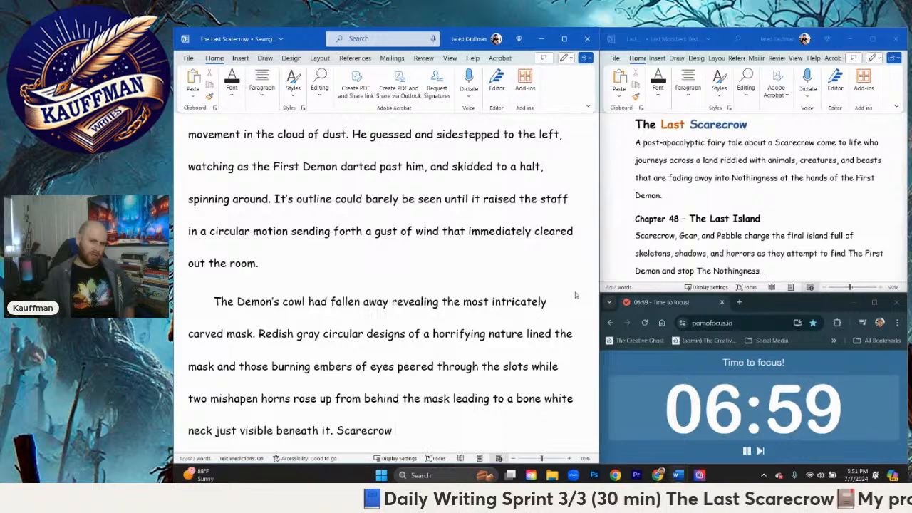
text(didn't k)
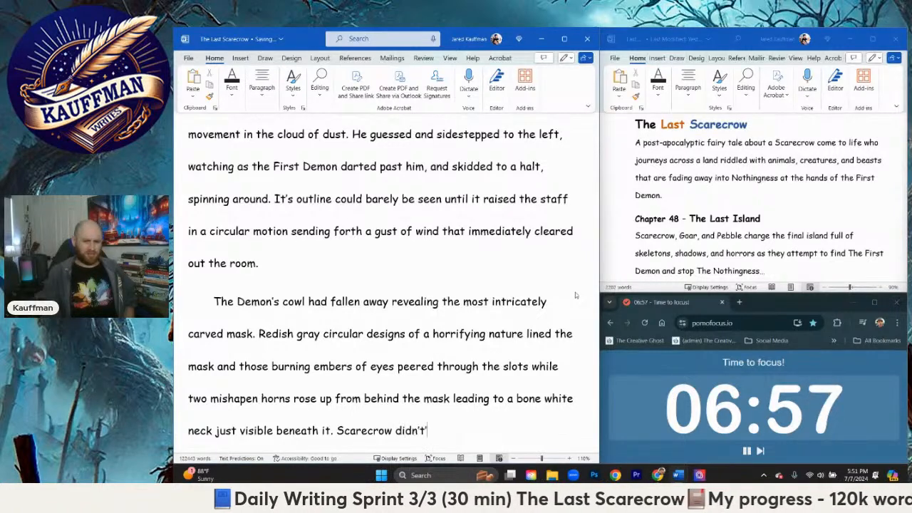
text(now what to make o)
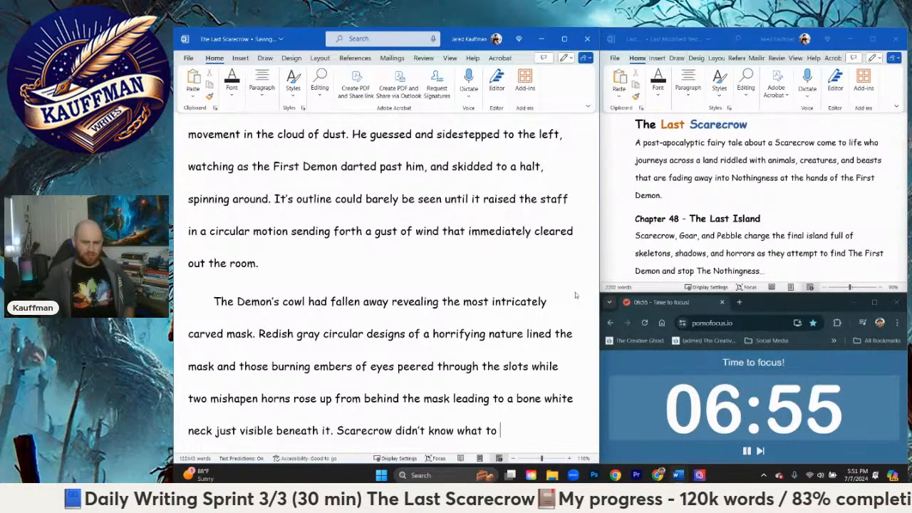
key(BackSpace)
key(BackSpace)
key(BackSpace)
key(BackSpace)
key(BackSpace)
key(BackSpace)
key(BackSpace)
key(BackSpace)
key(BackSpace)
key(BackSpace)
key(BackSpace)
key(BackSpace)
key(BackSpace)
key(BackSpace)
key(BackSpace)
key(BackSpace)
key(BackSpace)
key(BackSpace)
key(BackSpace)
key(BackSpace)
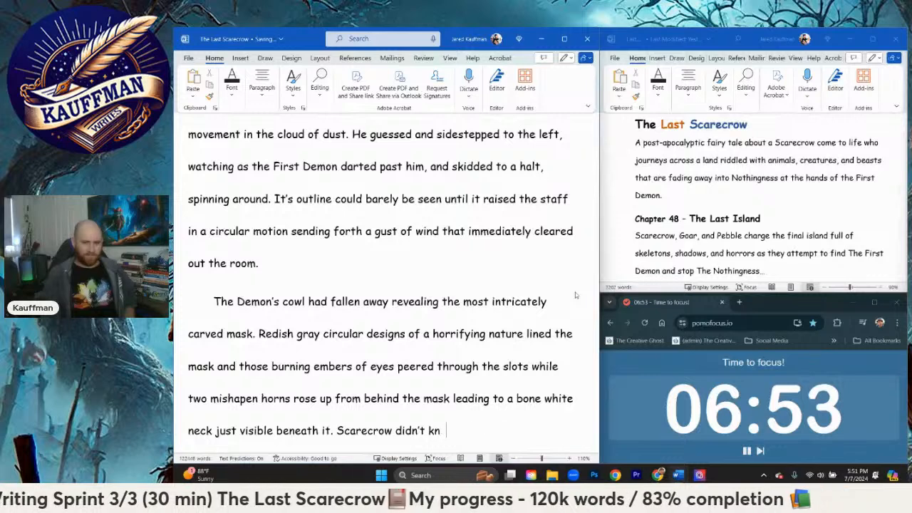
Step: Start a new paragraph with "Scarecrow didn't know what to make of it"
key(Return)
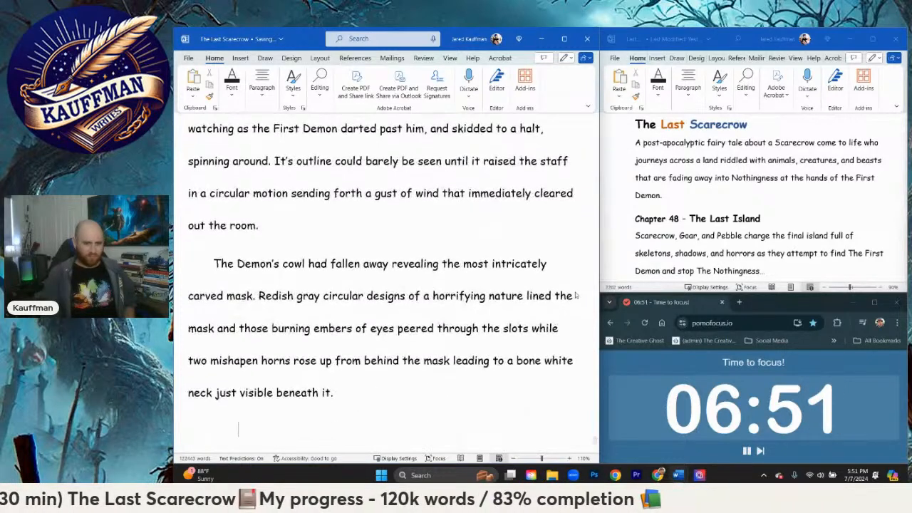
text(Scarecrow d)
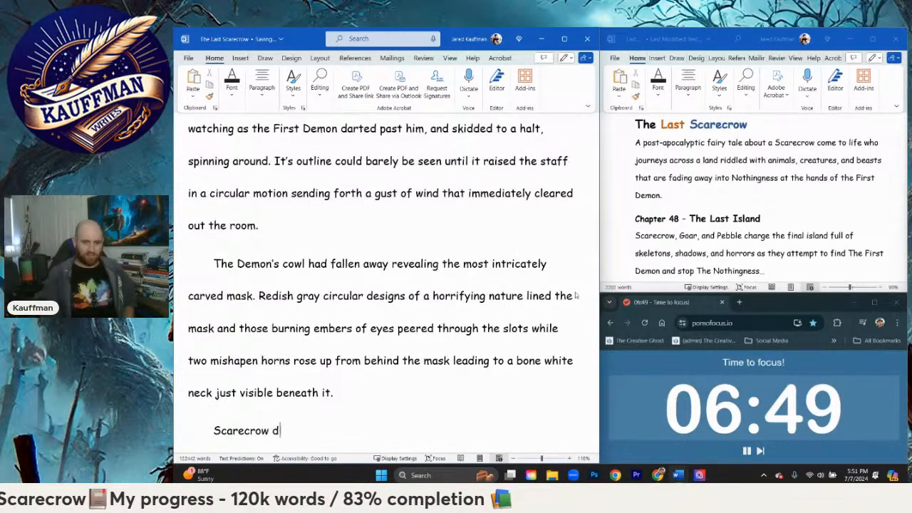
text(idn't know what to make of it)
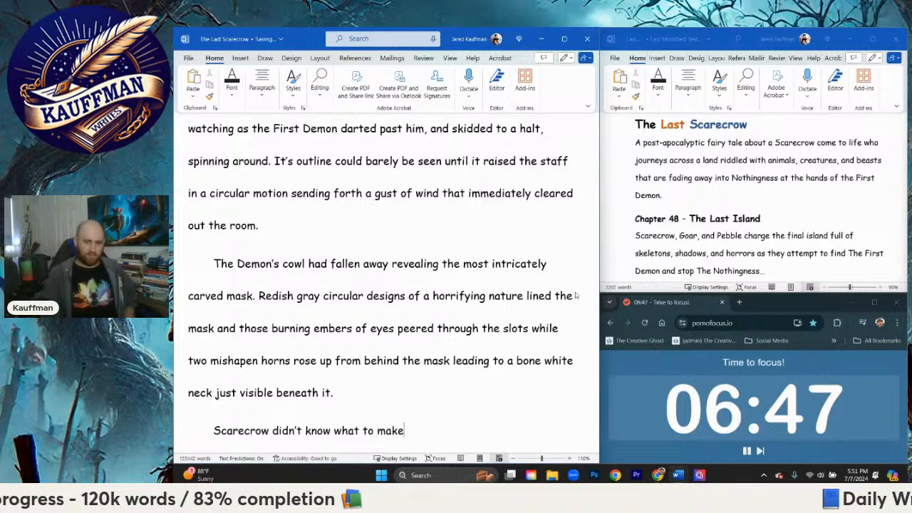
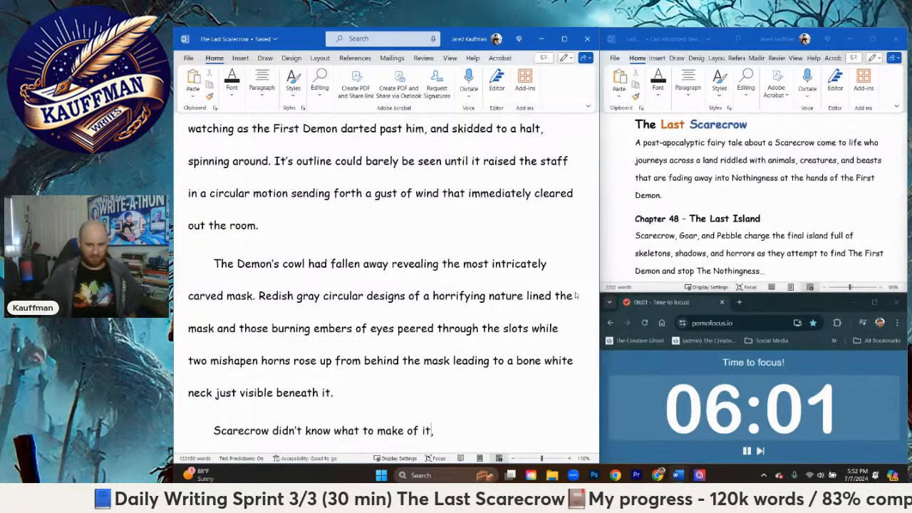
Step: Continue the Scarecrow sentence with ", but shook his head as he pointed," and open a quotation for his speech
text(, but shook his head)
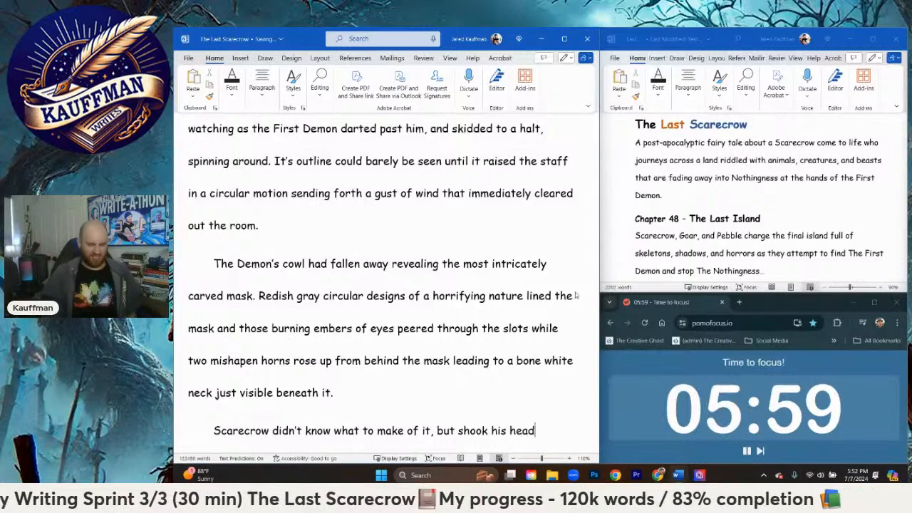
text(.)
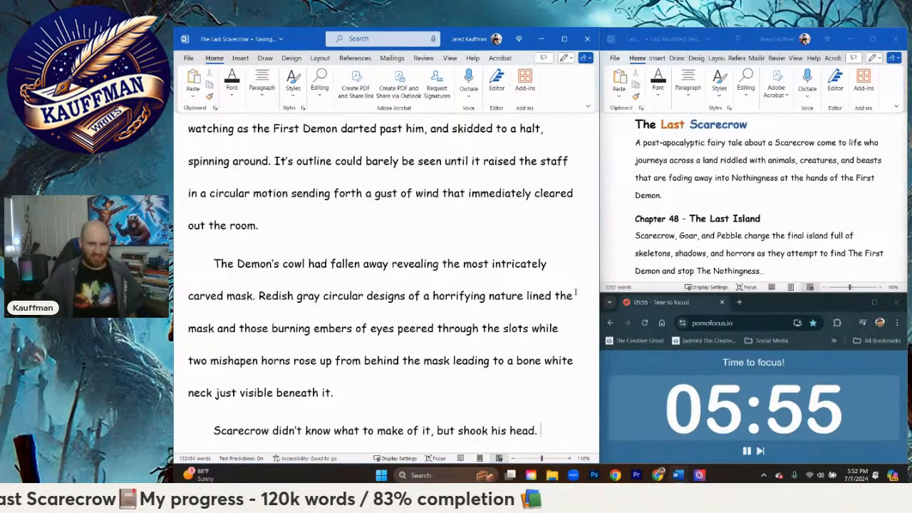
key(BackSpace)
text(as he pointe)
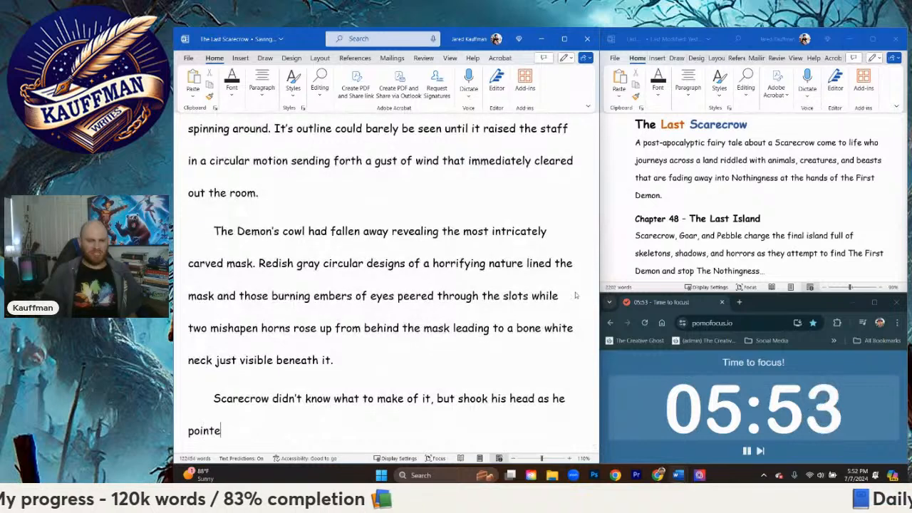
text(d, "You )
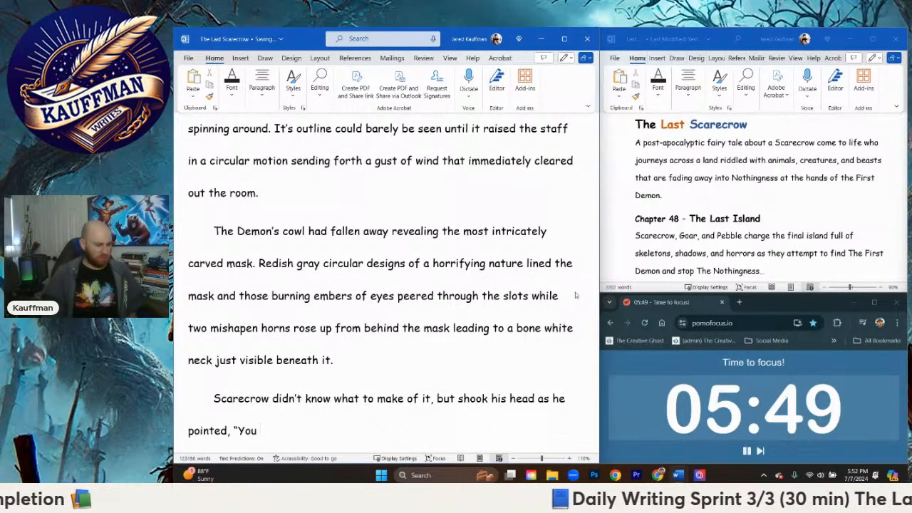
text(murder my friend)
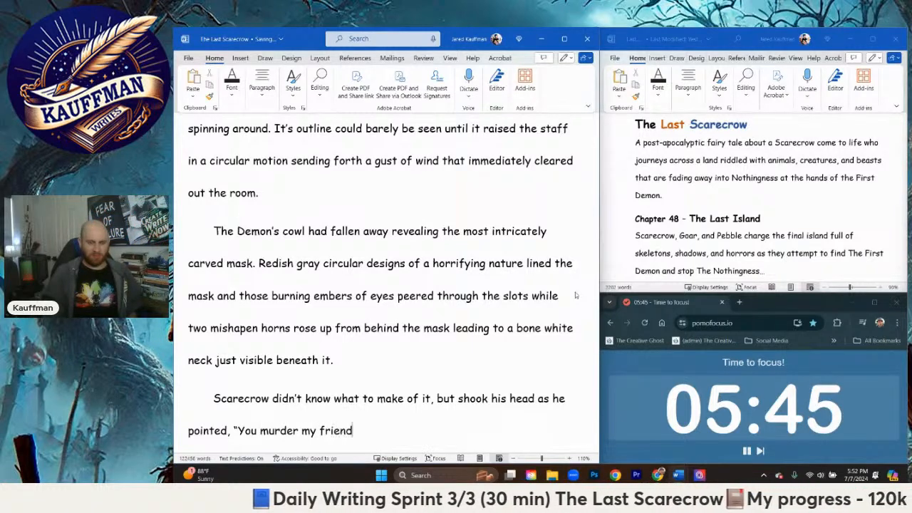
Step: Begin Scarecrow's accusation with "You murder my friends"
key(BackSpace)
key(BackSpace)
key(BackSpace)
key(BackSpace)
key(BackSpace)
key(BackSpace)
key(BackSpace)
key(BackSpace)
key(BackSpace)
key(BackSpace)
key(BackSpace)
key(BackSpace)
key(BackSpace)
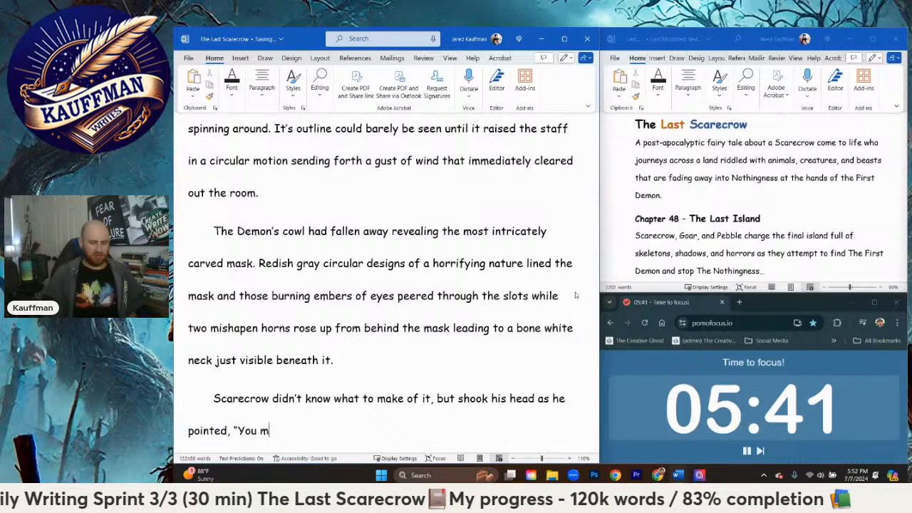
text(urder my fr)
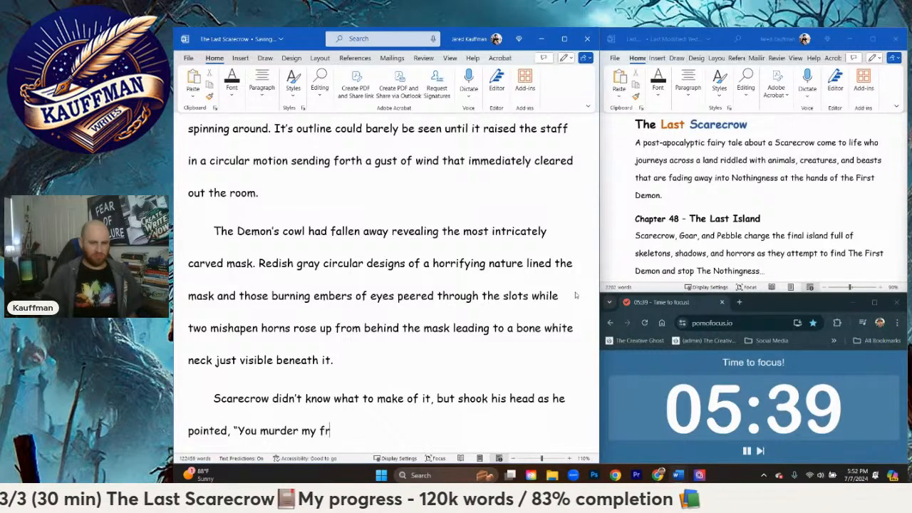
text(iends)
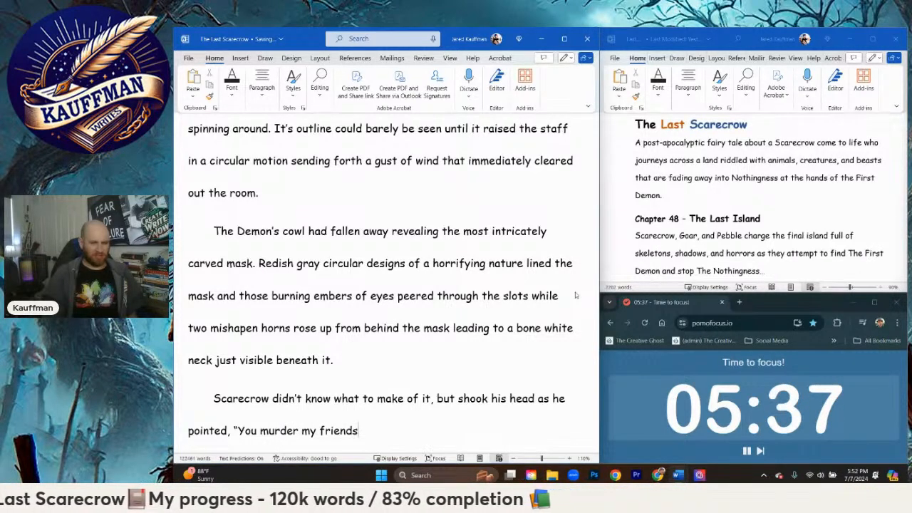
text(, hur)
Step: Extend the accusation with ", kill innocent animals left and right and—" and close the quotation
key(BackSpace)
key(BackSpace)
key(BackSpace)
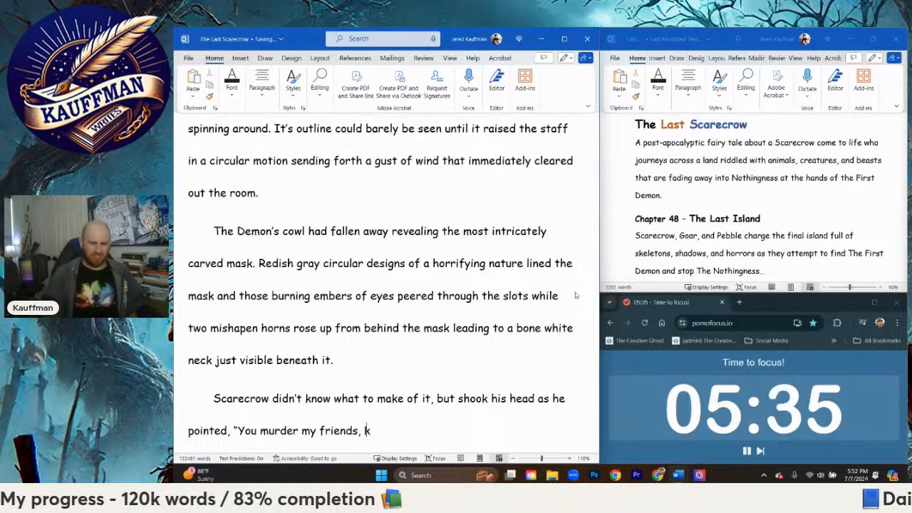
text(kill innocent animals)
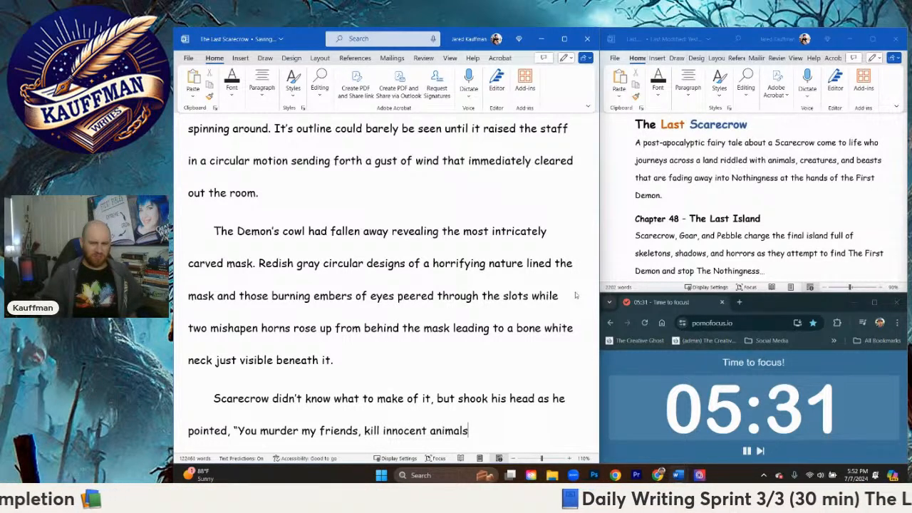
text(left and ri)
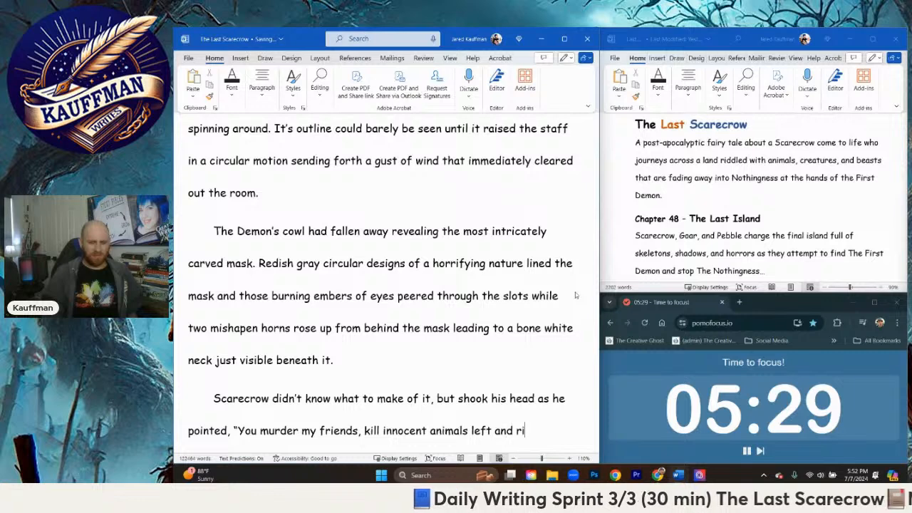
text(ght an)
text(d—")
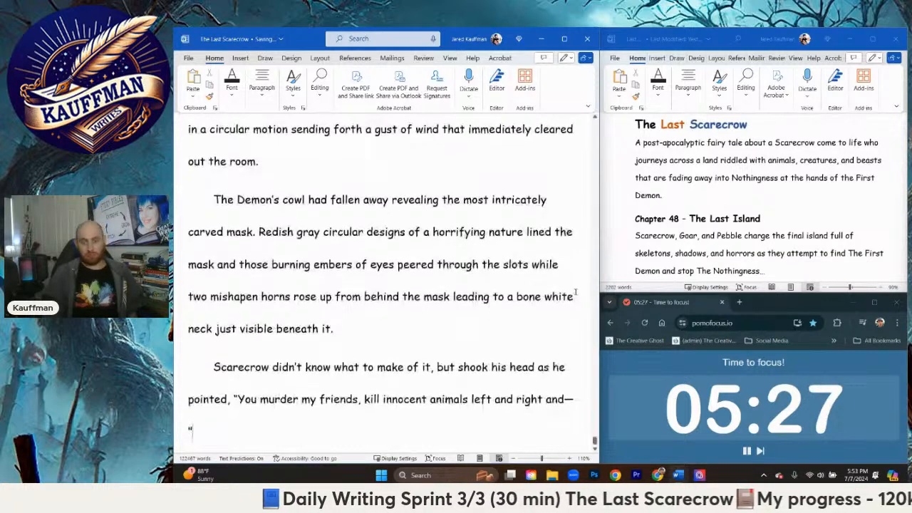
Step: Start a new paragraph of dialogue opening with "killer of"
key(Return)
text(")
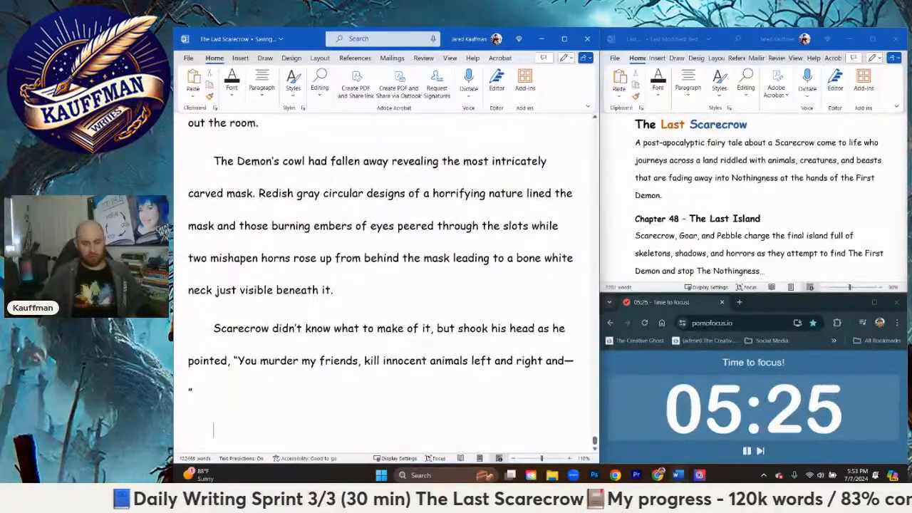
text(ki)
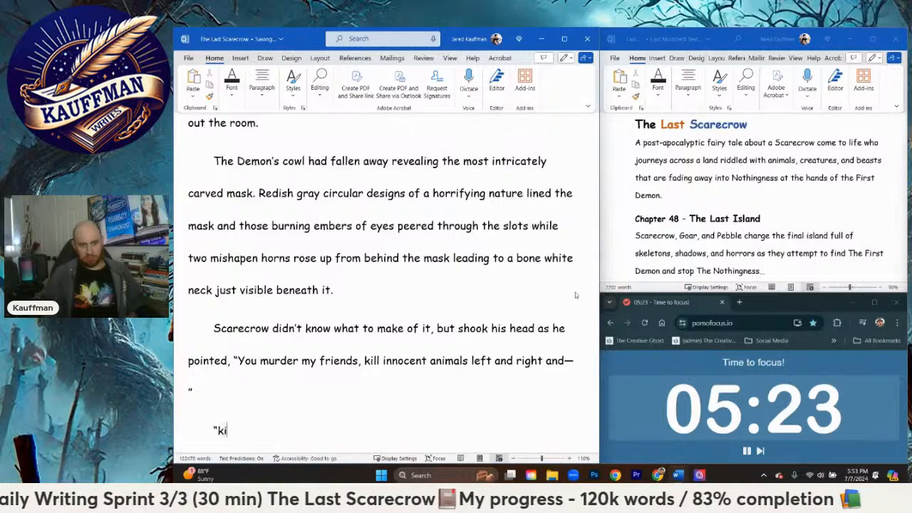
text(lled the)
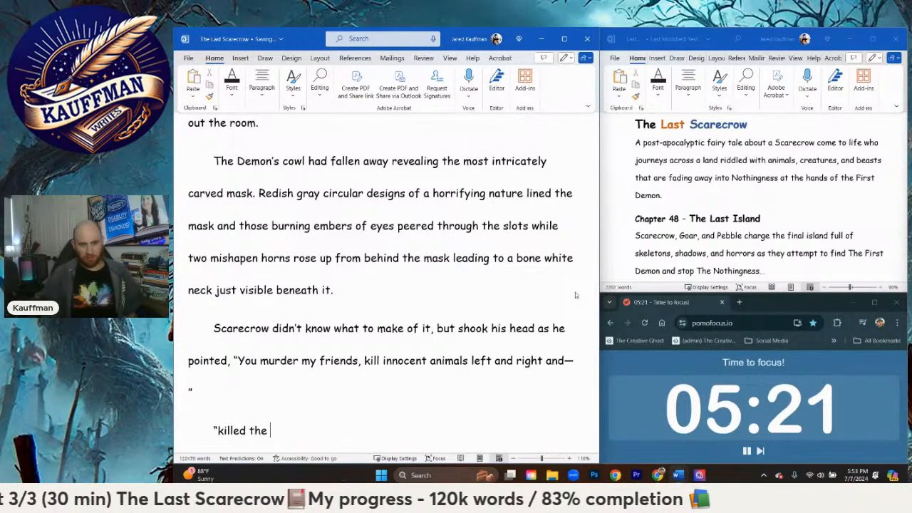
key(BackSpace)
key(BackSpace)
key(BackSpace)
key(BackSpace)
key(BackSpace)
key(BackSpace)
text(r o)
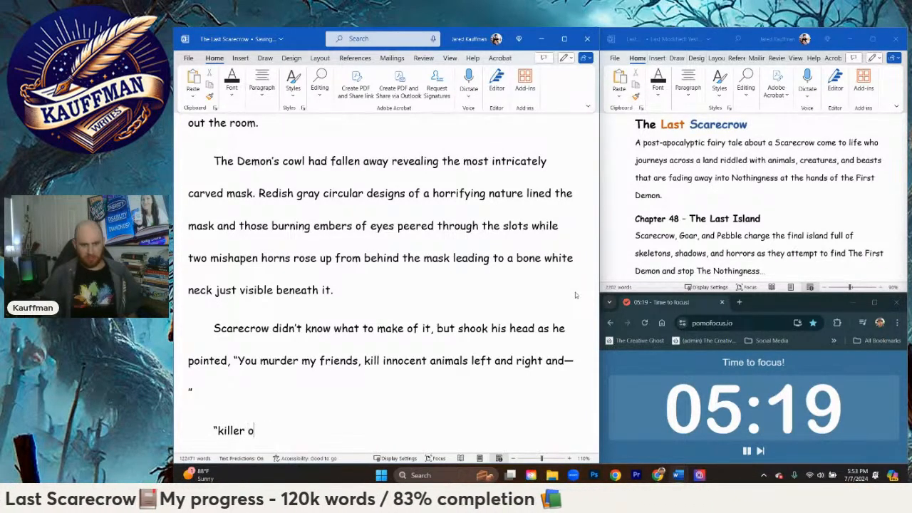
text(f crfeat)
key(BackSpace)
key(BackSpace)
key(BackSpace)
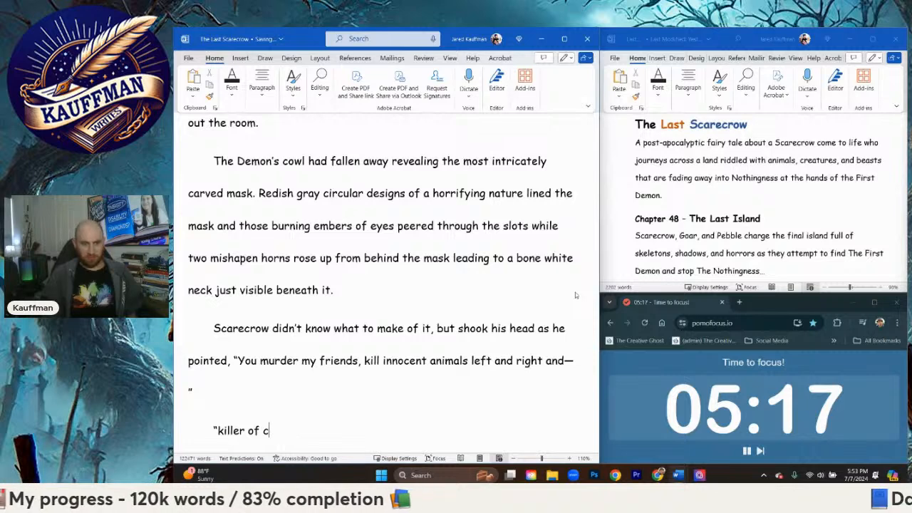
Step: Complete the interrupting line of dialogue with "your beloved Creators, don't forget that!"
key(BackSpace)
text(your beloved )
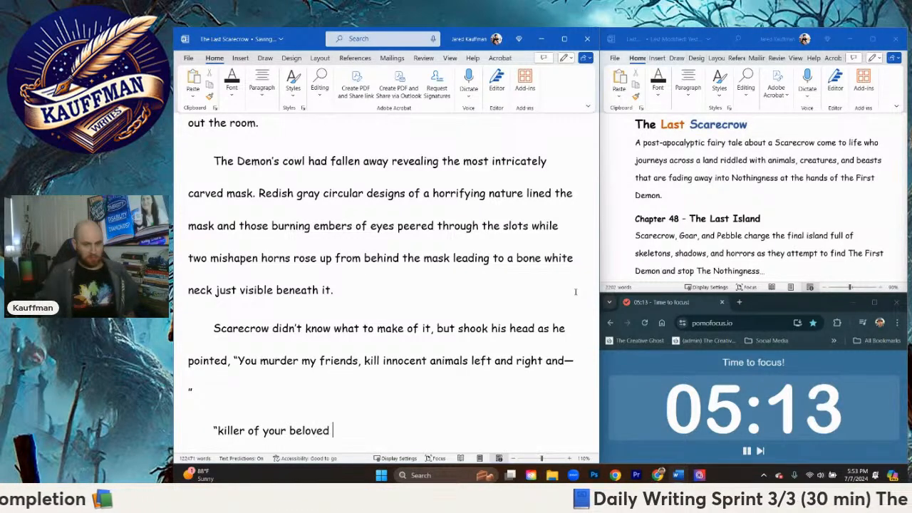
text(Creators)
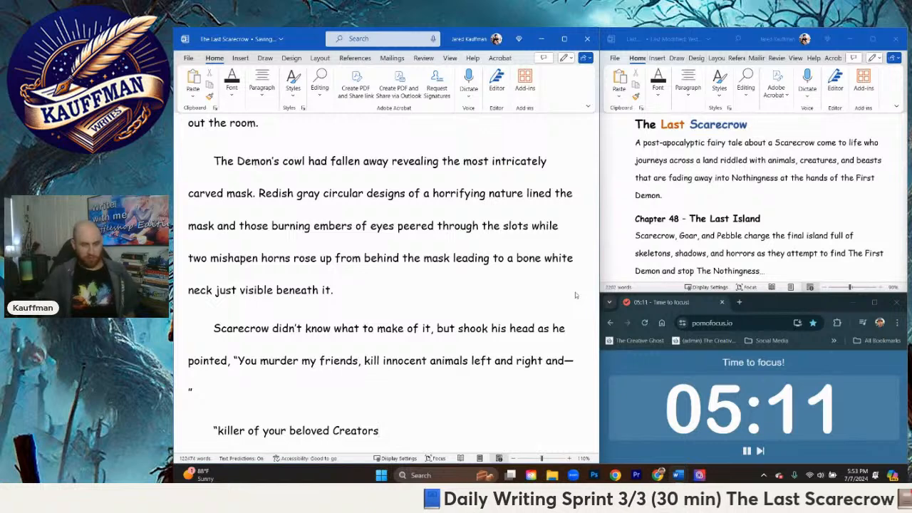
text(, don't forget that)
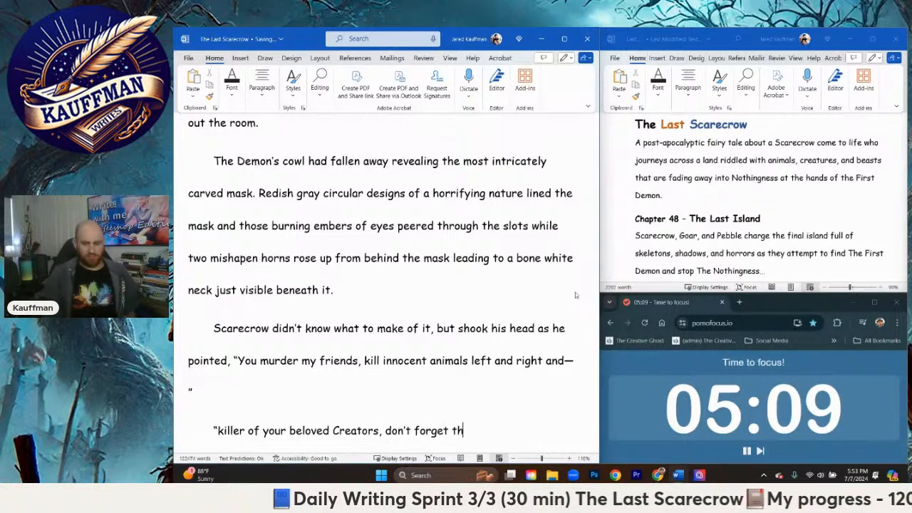
text(!")
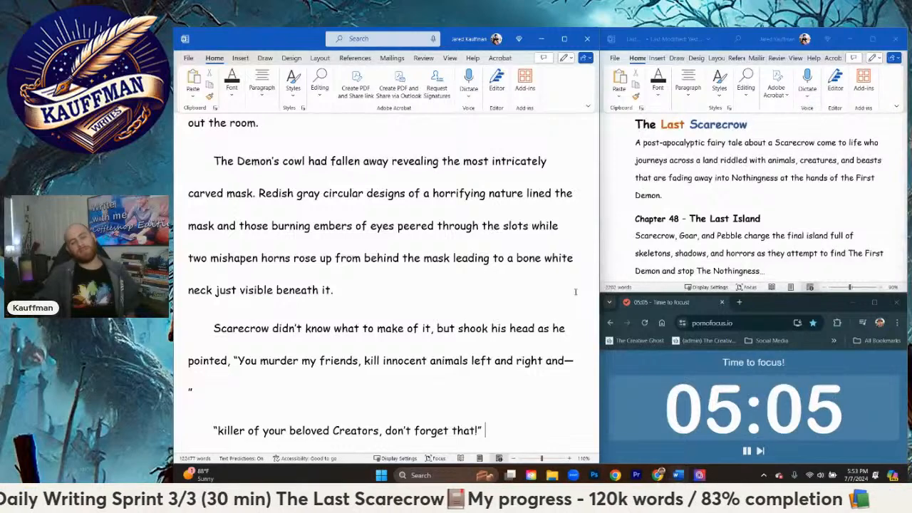
Step: Add a new paragraph with the outcry "Agh!" and begin its attribution to Scarecrow
key(Return)
text("and)
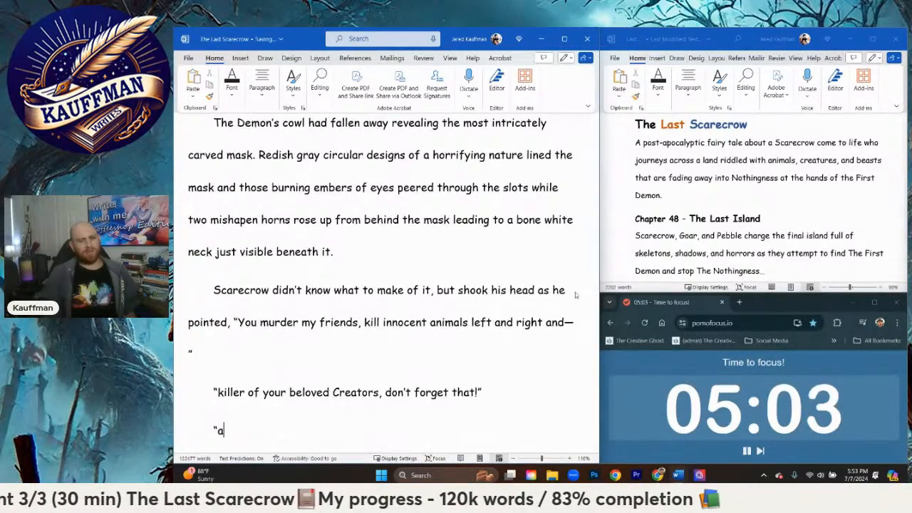
key(BackSpace)
key(BackSpace)
key(BackSpace)
key(BackSpace)
text(A)
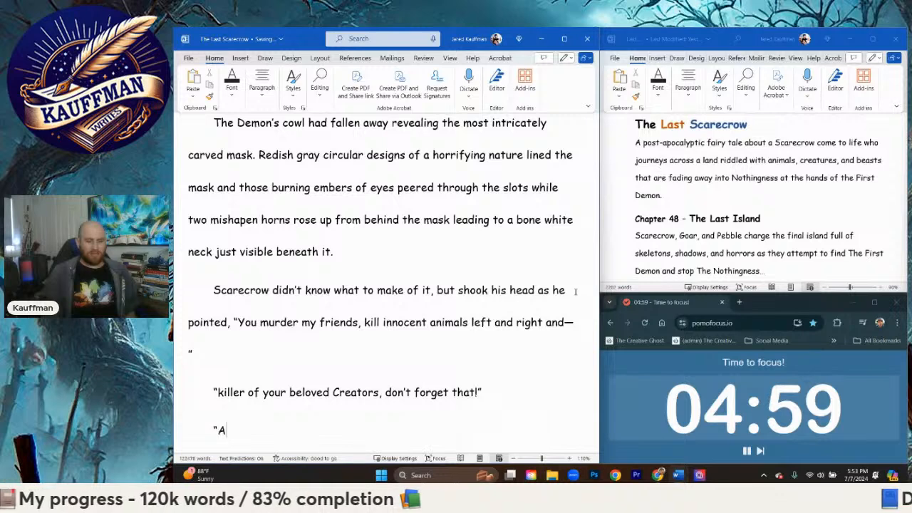
text(gh!" Scar)
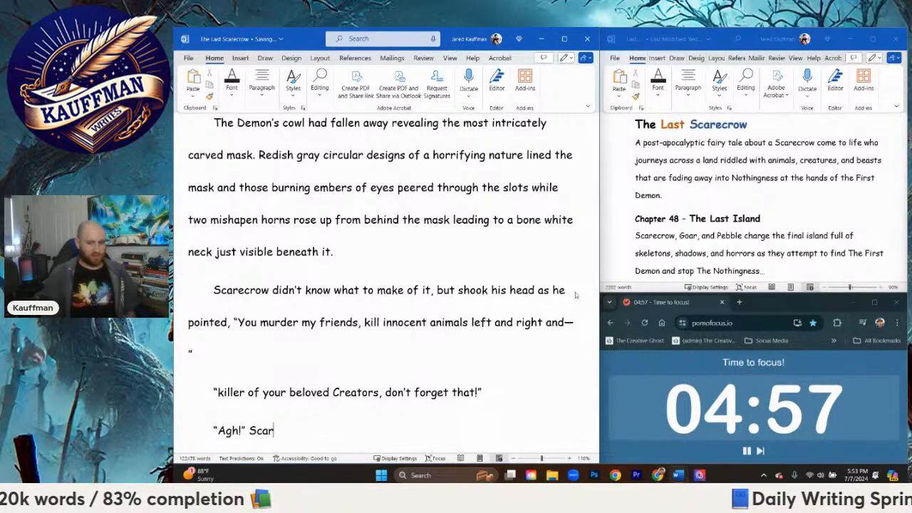
text(ecrow screamed a)
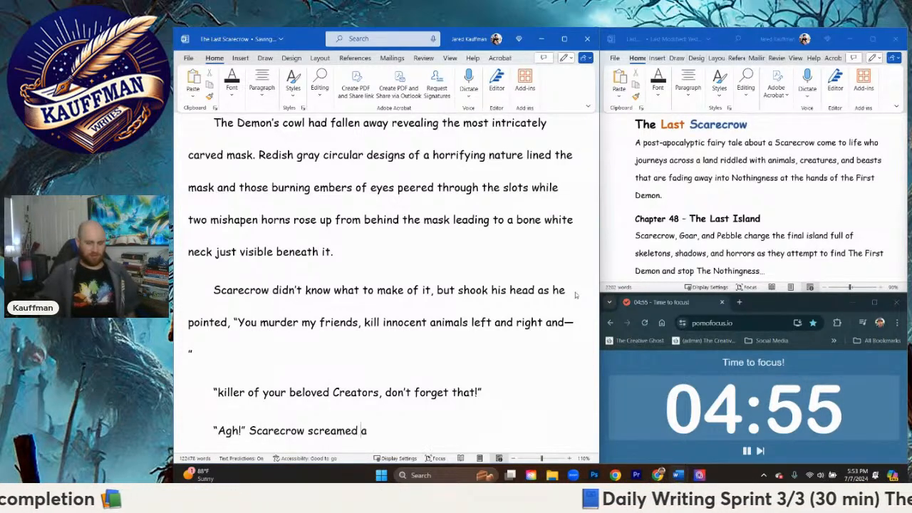
text(t the)
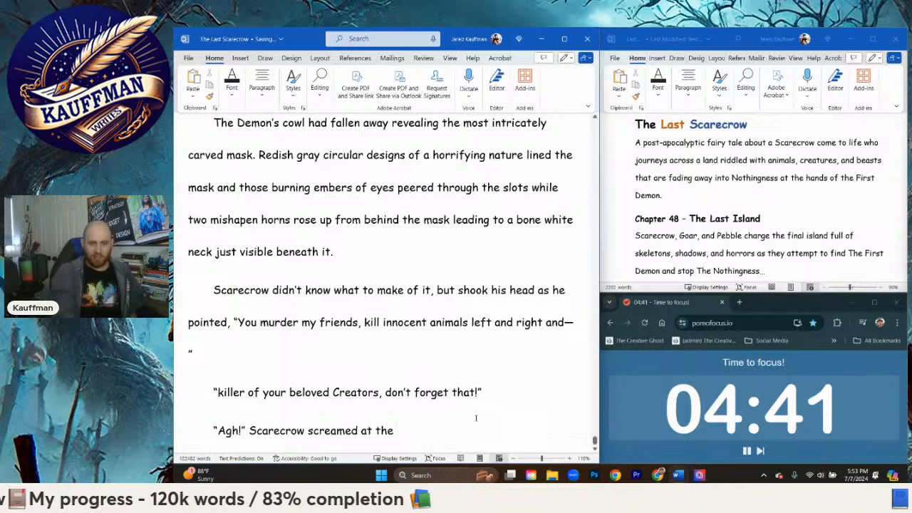
Step: Finish the outcry's attribution so it reads "Scarecrow howled."
key(BackSpace)
key(BackSpace)
key(BackSpace)
key(BackSpace)
key(BackSpace)
key(BackSpace)
key(BackSpace)
key(BackSpace)
key(BackSpace)
key(BackSpace)
key(BackSpace)
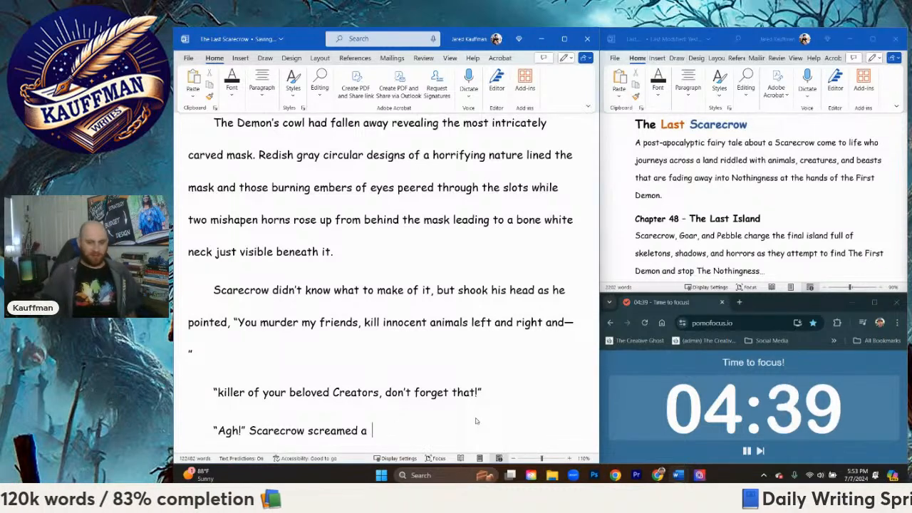
key(BackSpace)
text(howled.)
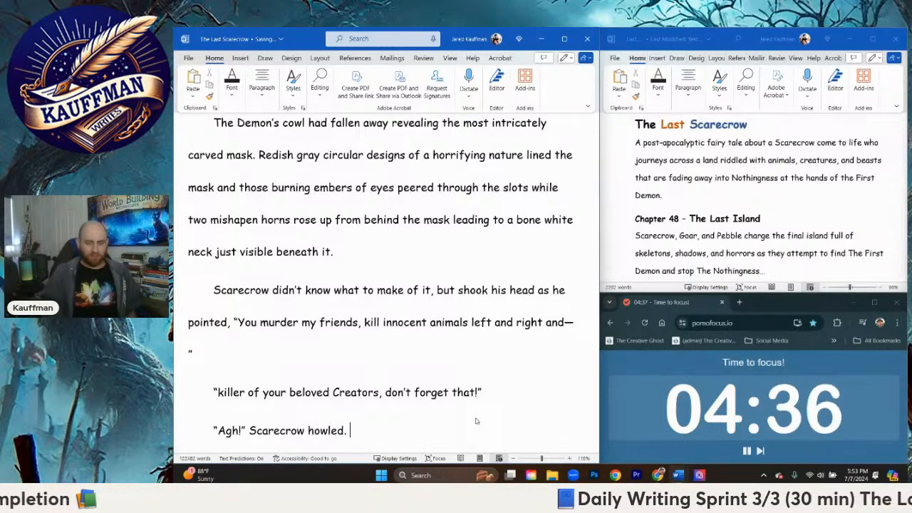
Step: Add a new paragraph of dialogue reading "The one with the red beanie, he was tasty."
key(Return)
text("The on ewi)
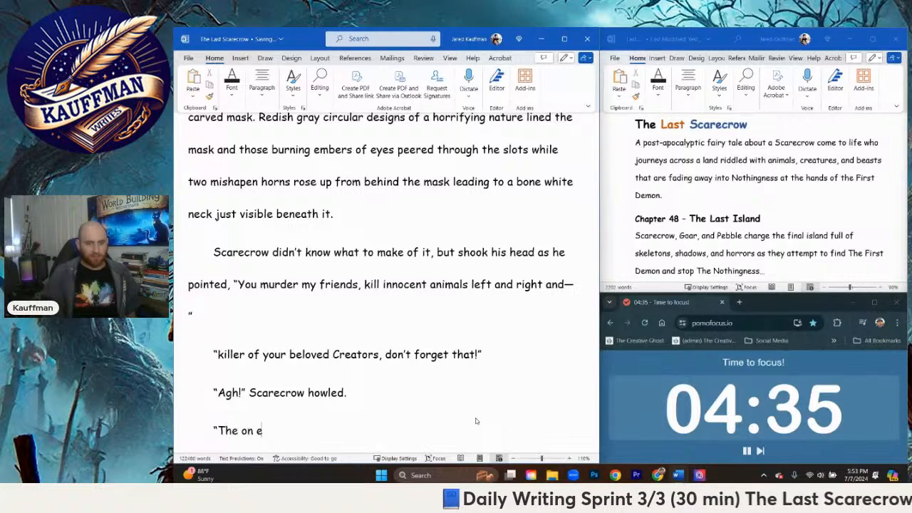
text(e )
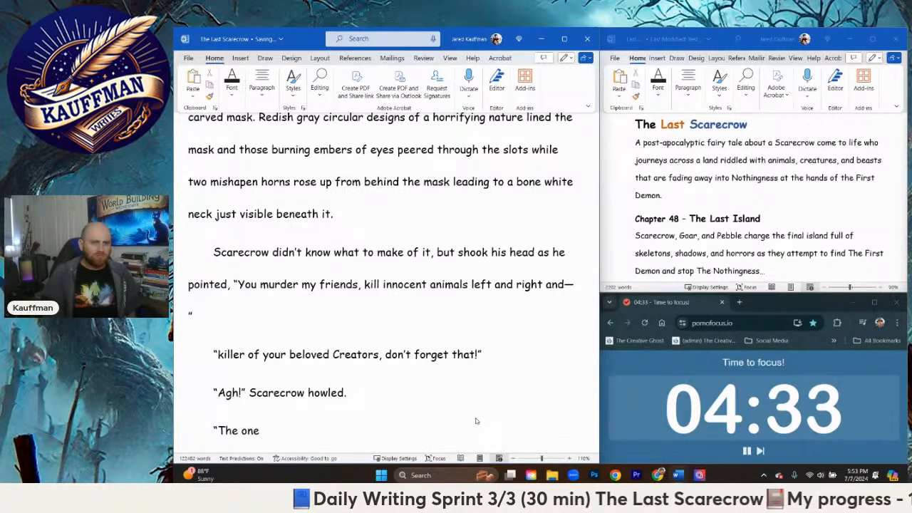
text(with th)
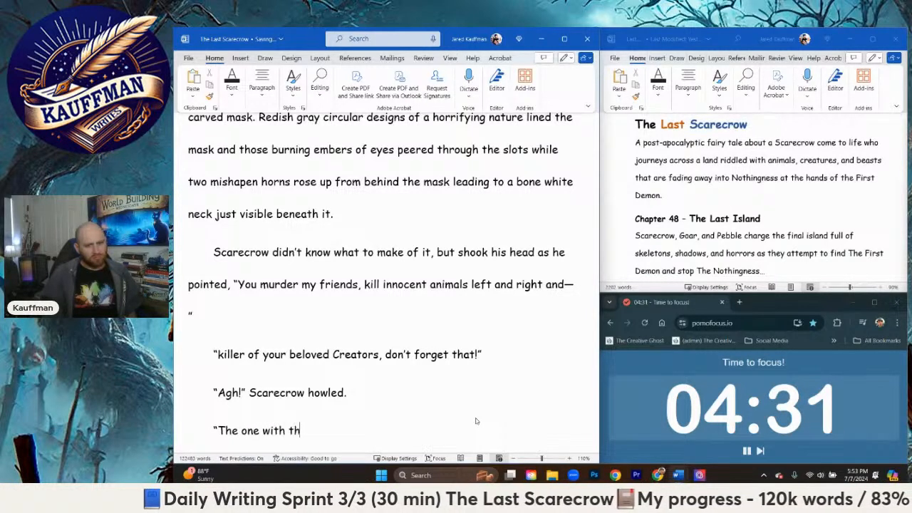
text(e )
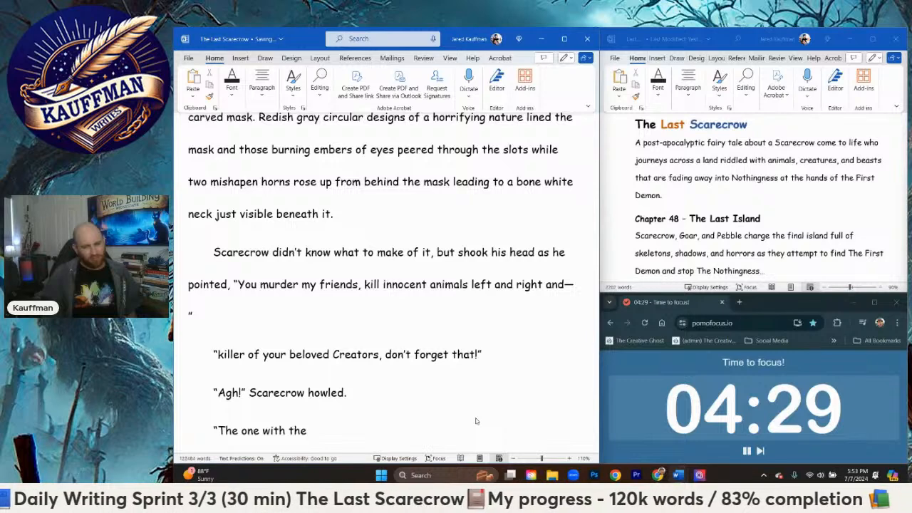
text(red b)
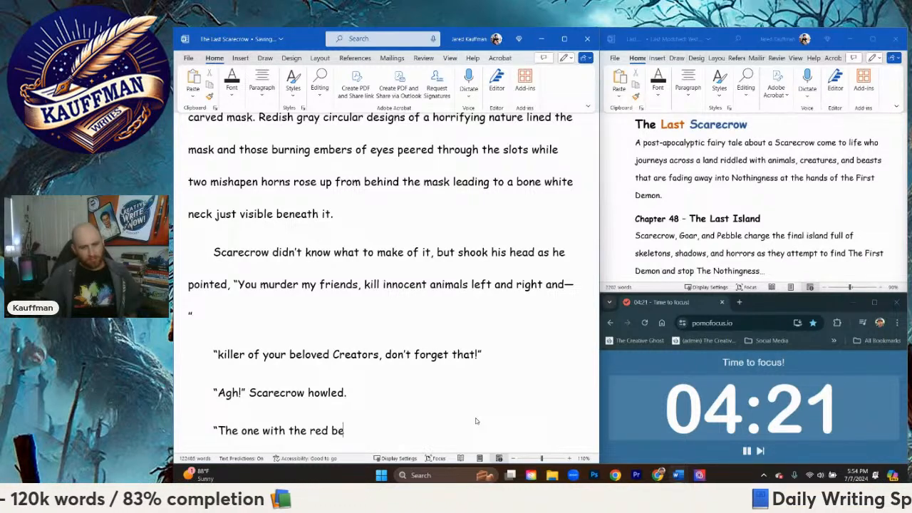
text( eanie,)
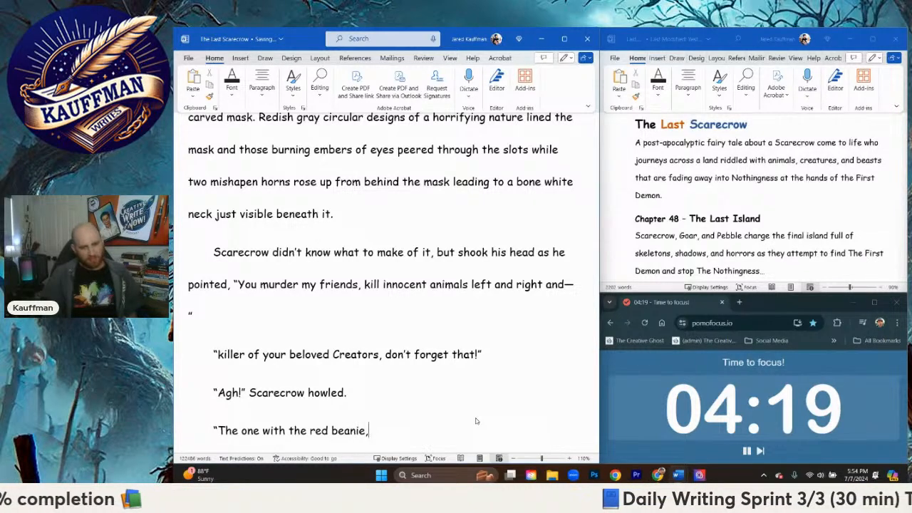
key(BackSpace)
key(BackSpace)
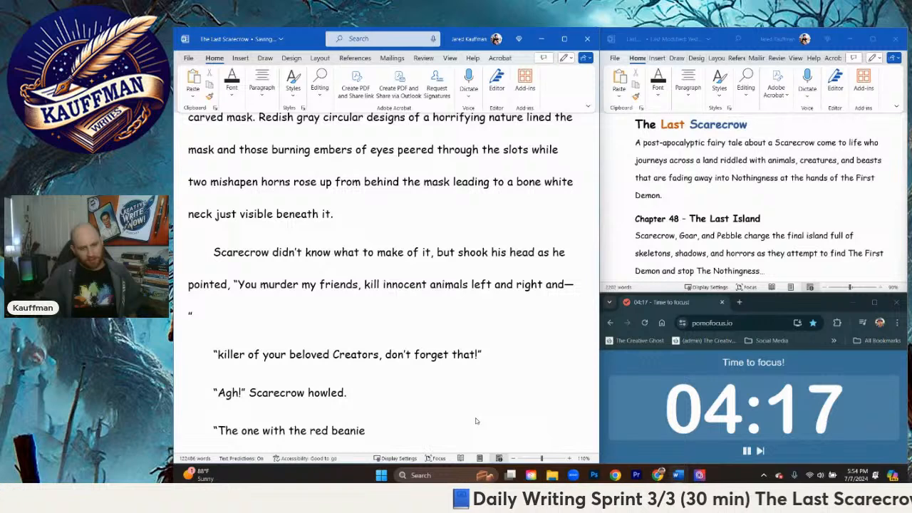
text(, he was tas)
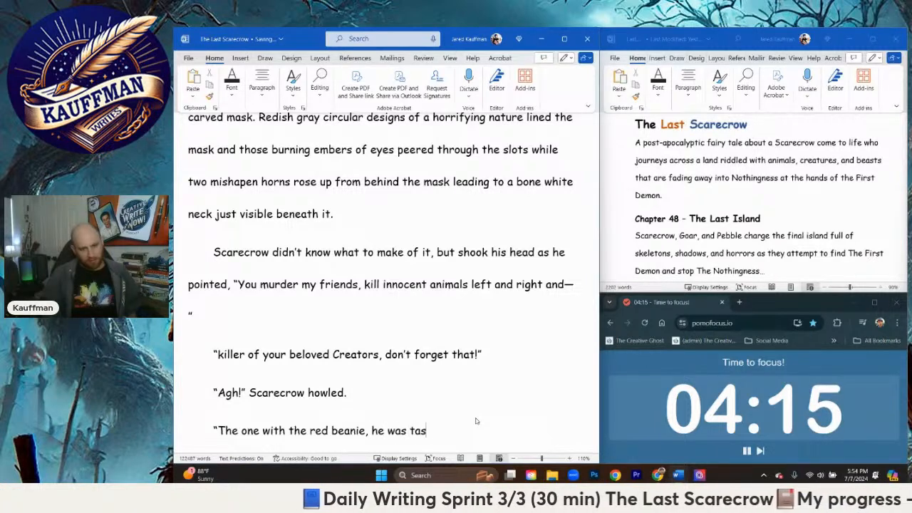
text(ty.")
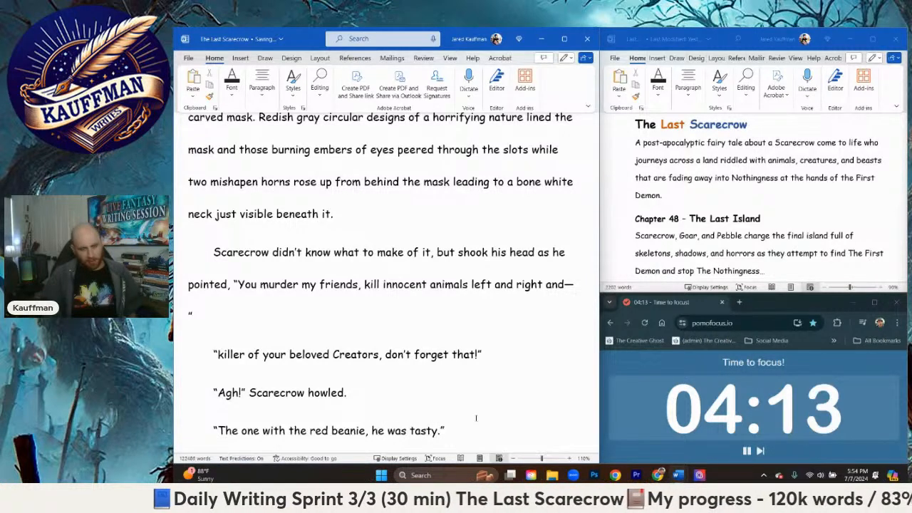
Step: Start a new paragraph with "Scarecrow stopped short, realizing for the first time since starting his adventure"
key(Return)
text(S)
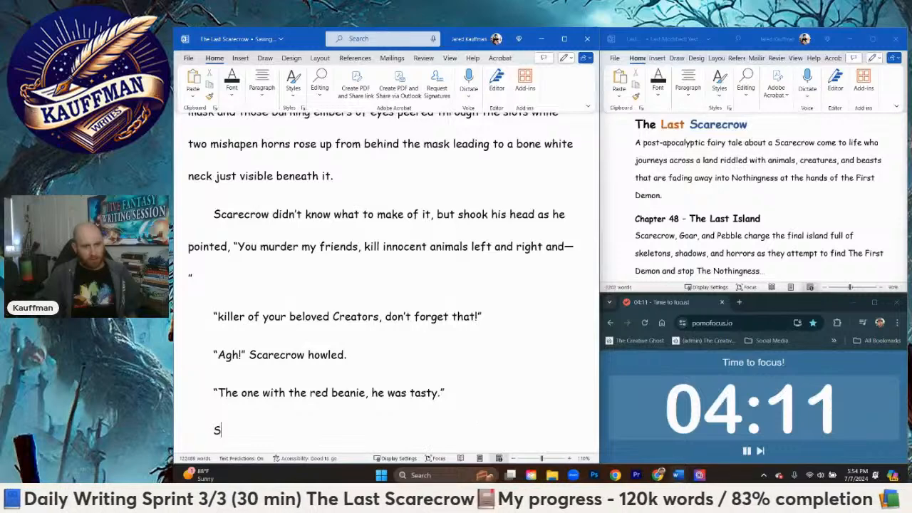
text(carecrow stopped)
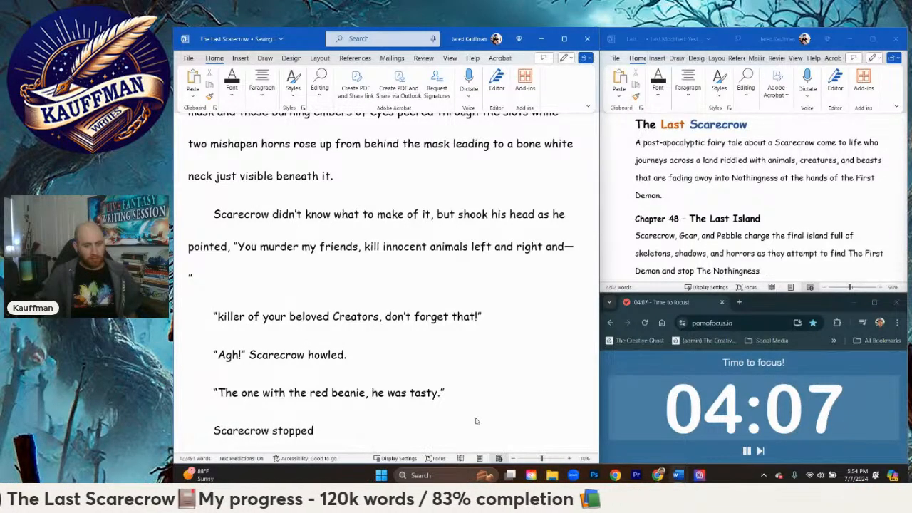
text( shor)
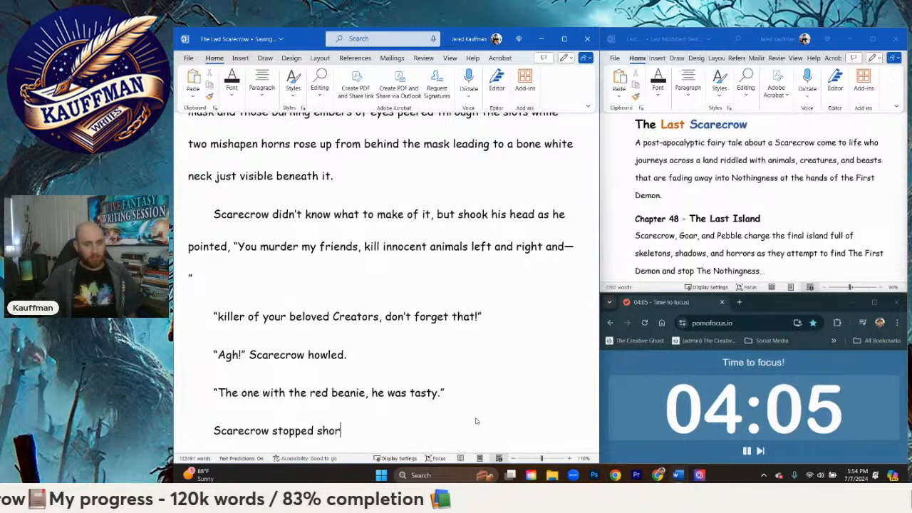
text(t, realizing fo)
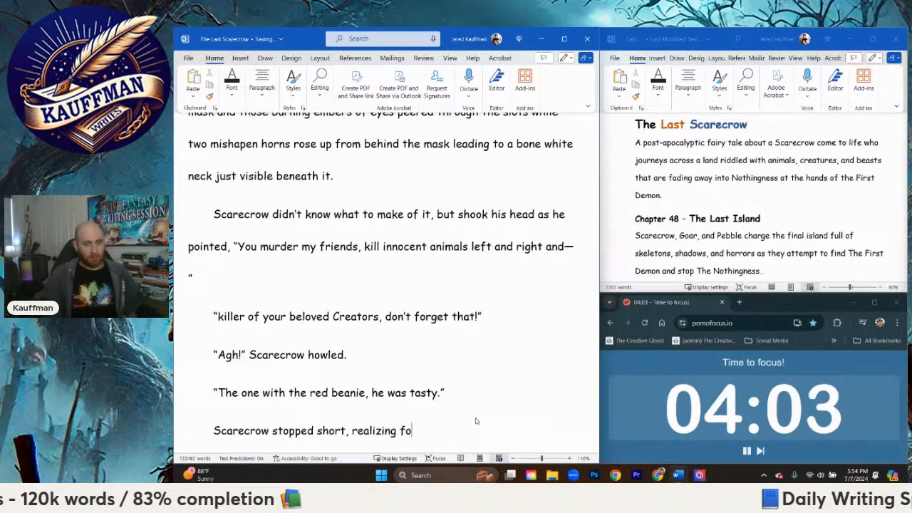
text(r the first time sin)
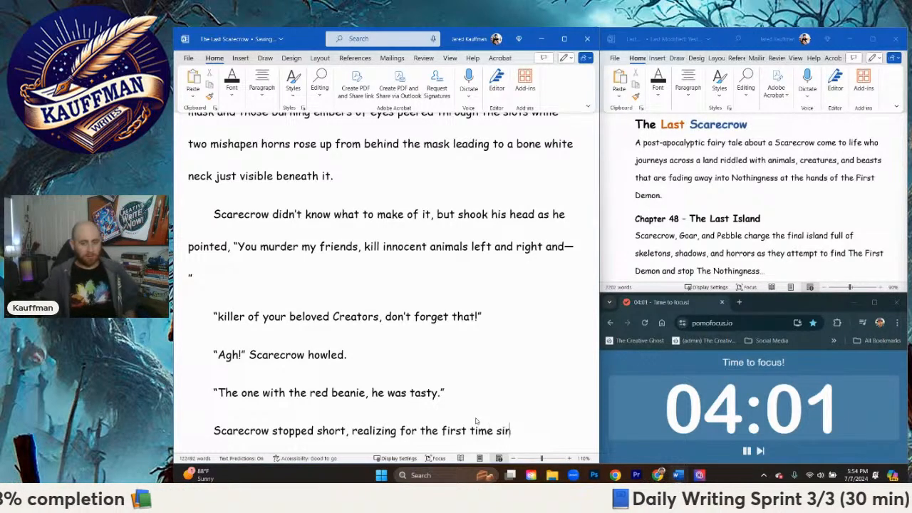
text(ce start)
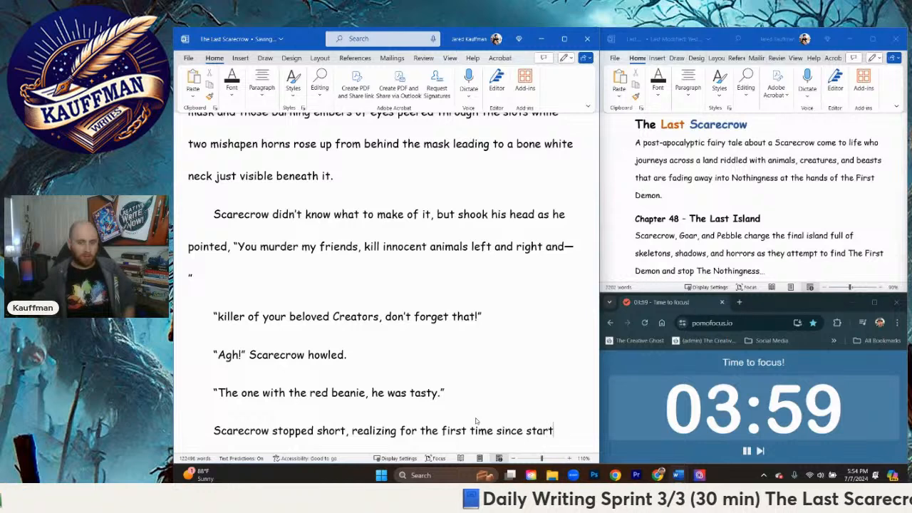
text(ing his adventure)
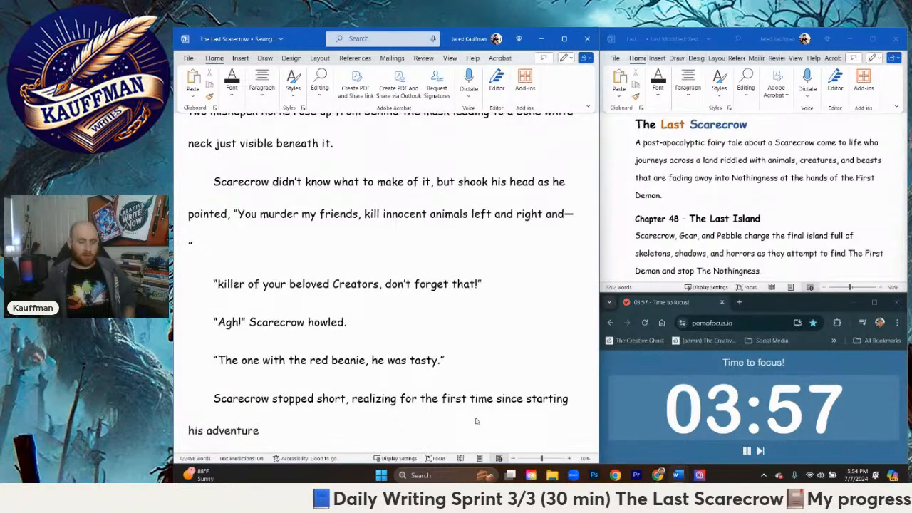
Step: Replace "starting his adventure" with "embarking on this journey," in the sentence about Scarecrow stopping short
key(BackSpace)
key(BackSpace)
key(BackSpace)
key(BackSpace)
key(BackSpace)
key(BackSpace)
key(BackSpace)
key(BackSpace)
key(BackSpace)
key(BackSpace)
key(BackSpace)
key(BackSpace)
key(BackSpace)
key(BackSpace)
key(BackSpace)
key(BackSpace)
key(BackSpace)
key(BackSpace)
key(BackSpace)
key(BackSpace)
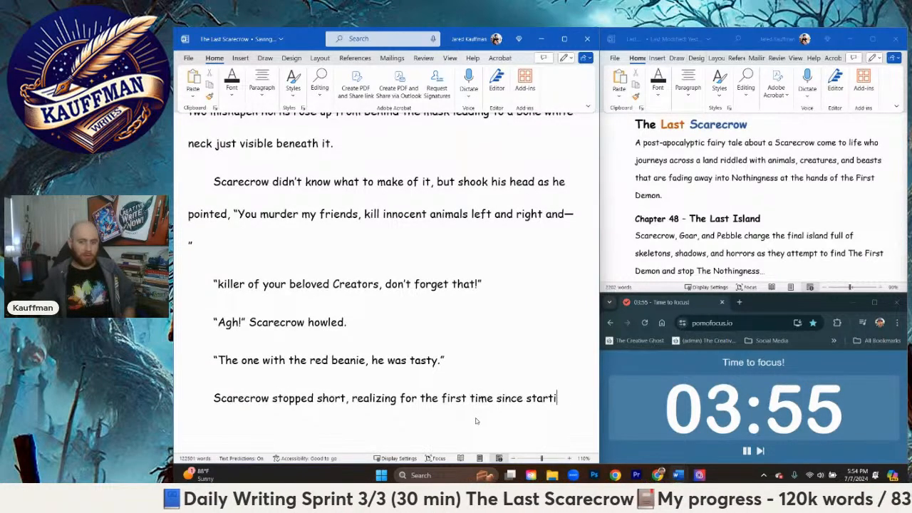
text(e emba)
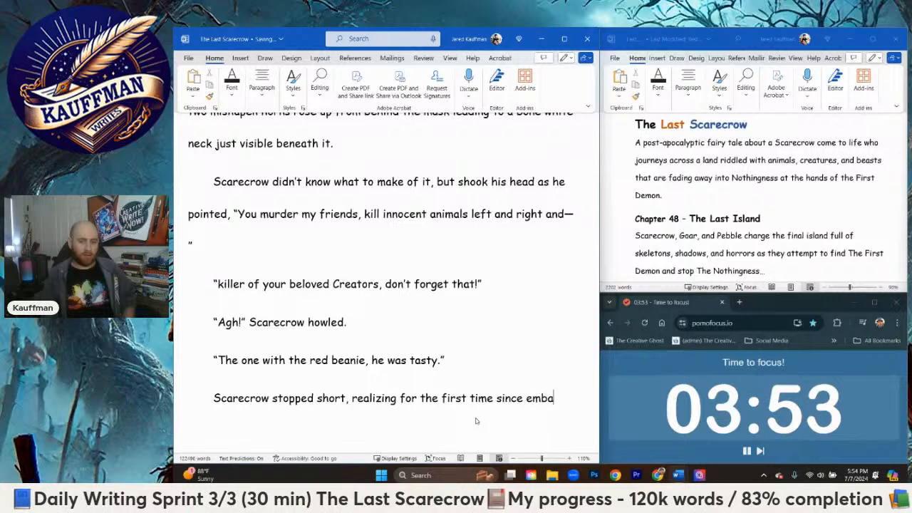
text(rking on this journey)
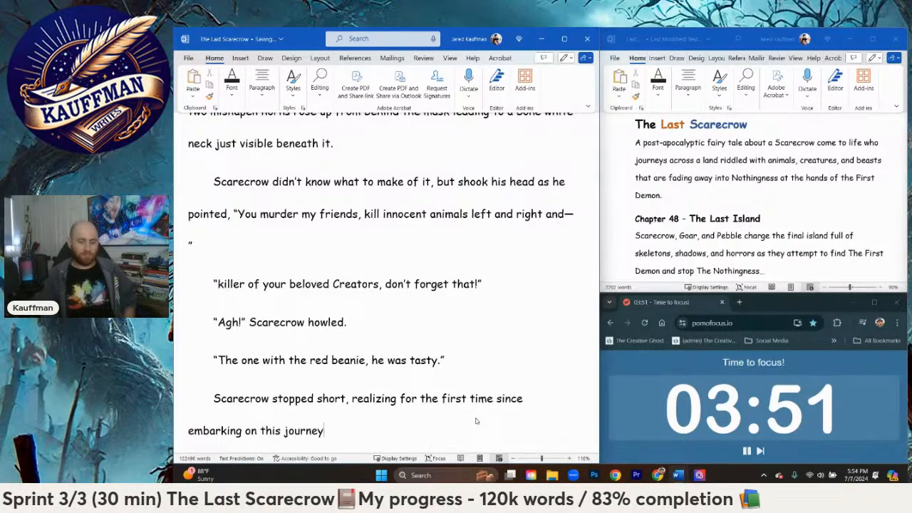
text(, since bein)
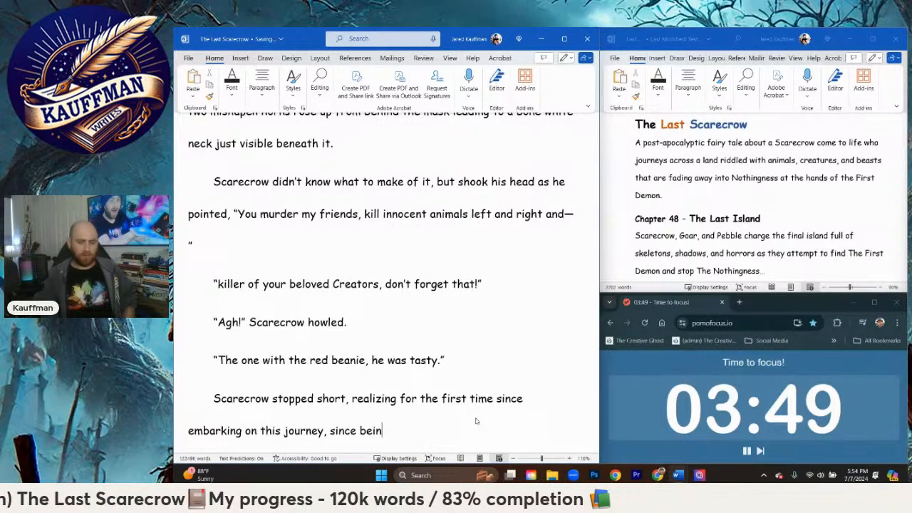
key(BackSpace)
key(BackSpace)
key(BackSpace)
key(BackSpace)
key(BackSpace)
key(BackSpace)
key(BackSpace)
key(BackSpace)
key(BackSpace)
key(BackSpace)
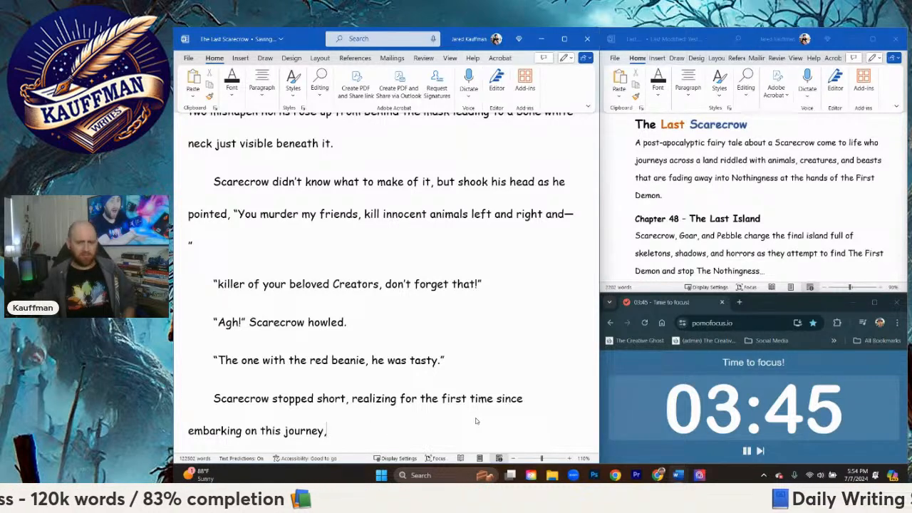
Step: Continue the sentence with "meeting all of these strange animals and creatures, and things along the way"
text(meeting all of)
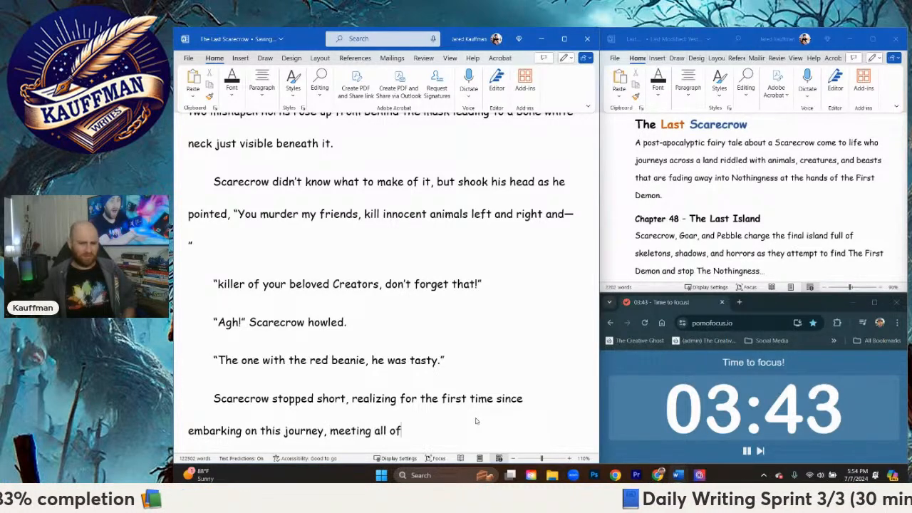
text( these str)
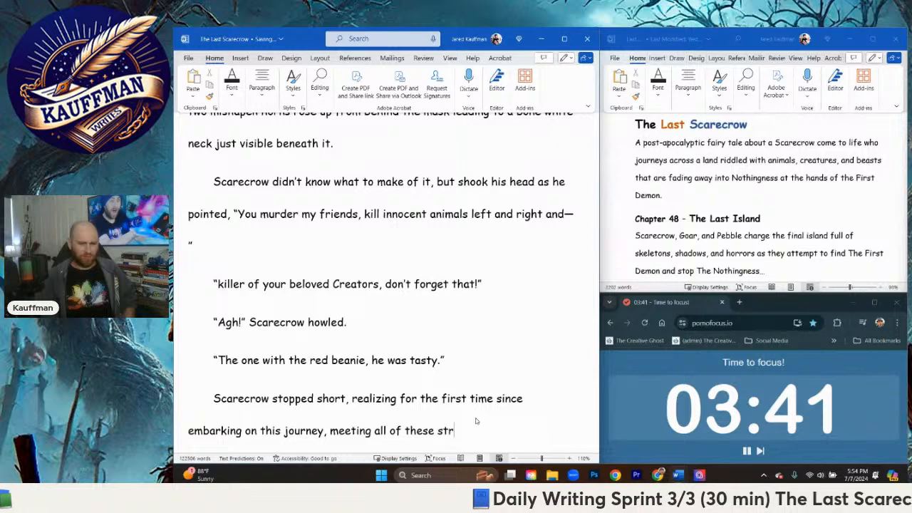
text(ange animals )
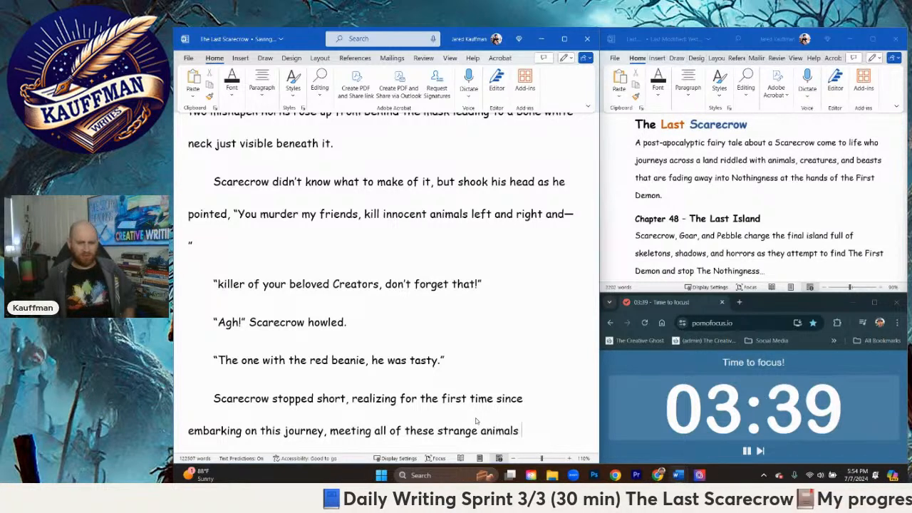
text(and creatures, and thir)
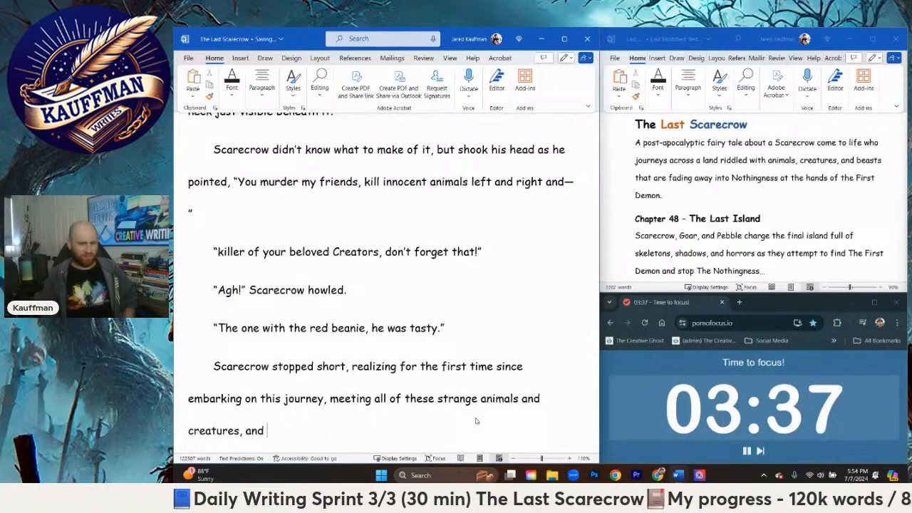
key(BackSpace)
text(ngs along the way)
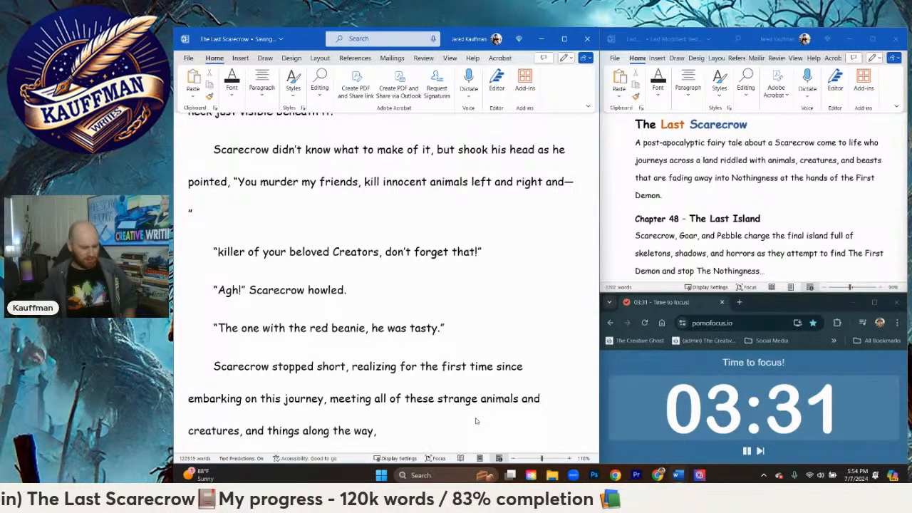
text( that he had )
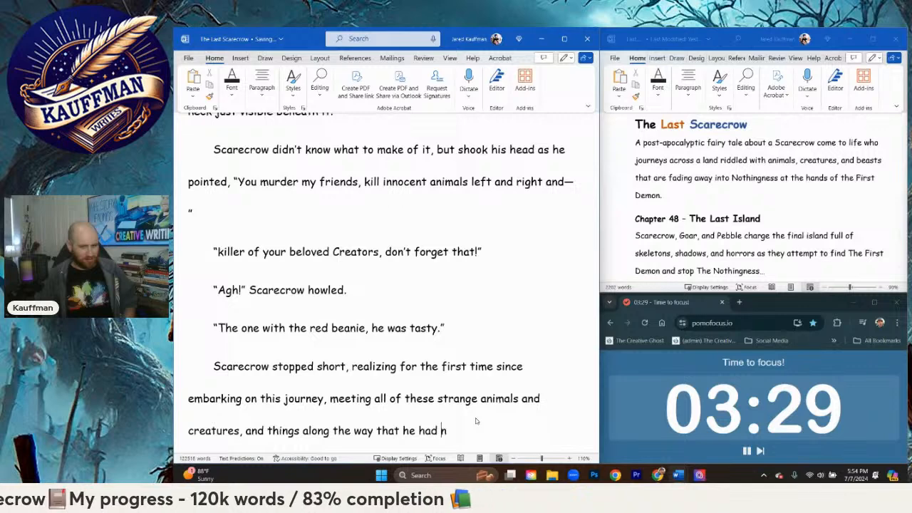
text(never once)
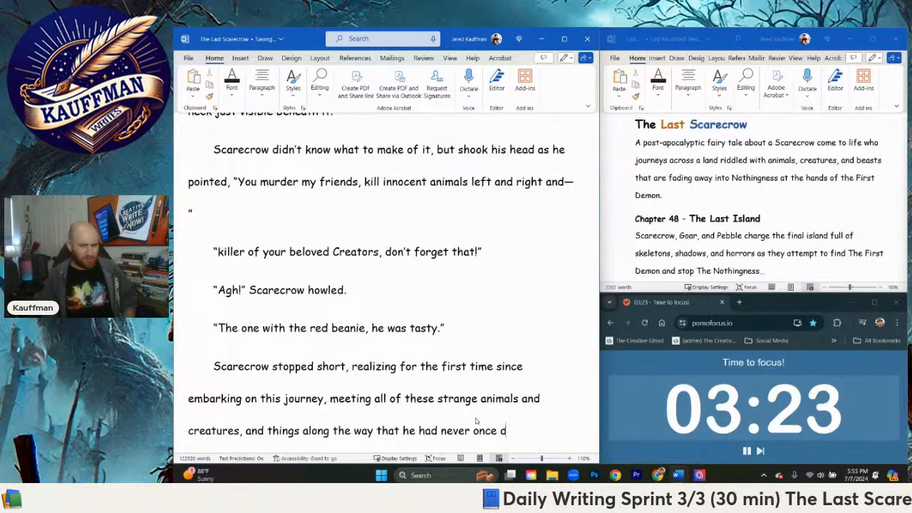
Step: Extend the sentence with "that he had never once determined what had happened to his beloved Creators"
text(determined what )
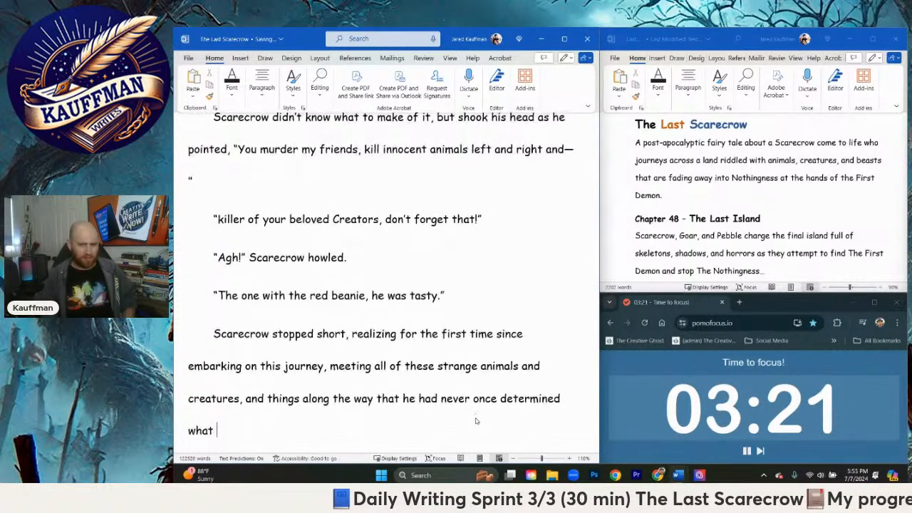
text(had happened to his)
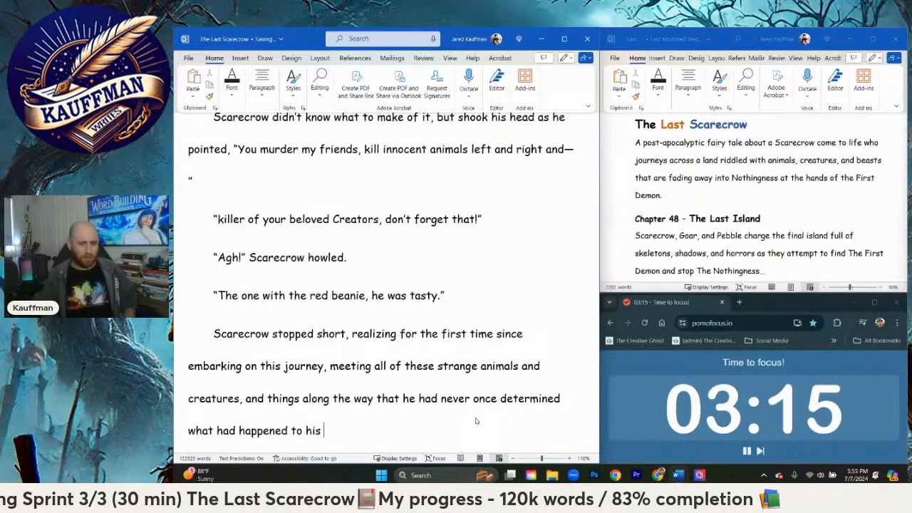
text(beloved )
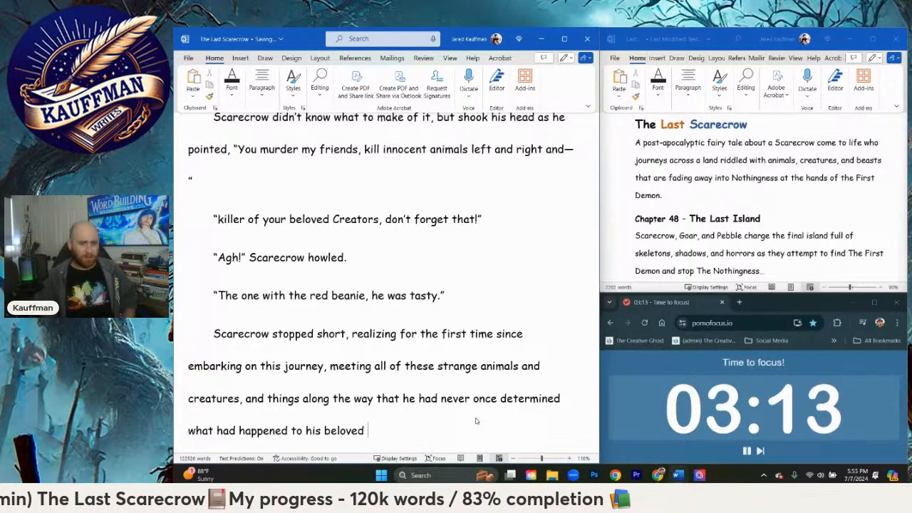
text(Creators)
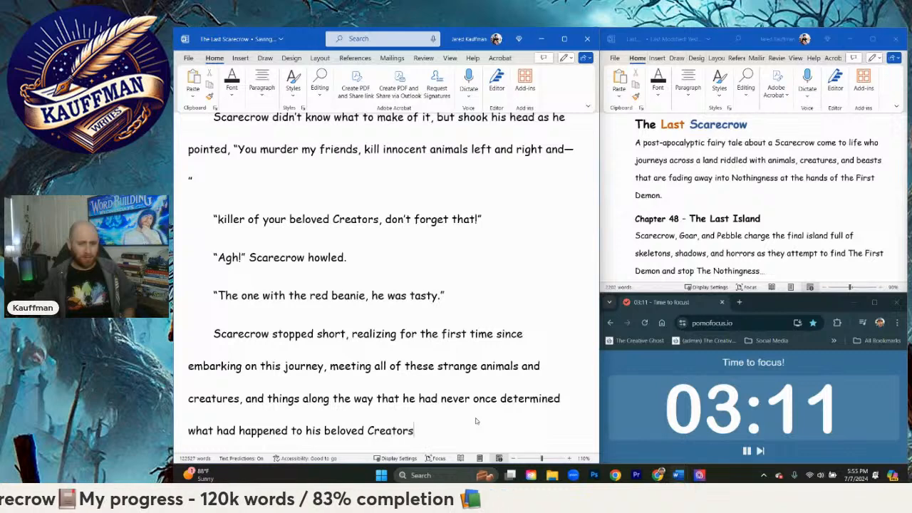
text(," )
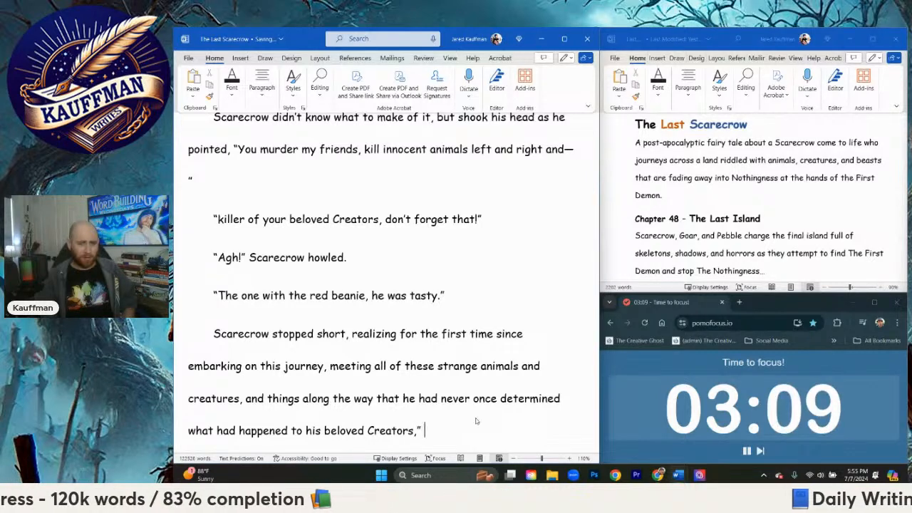
text(Yo)
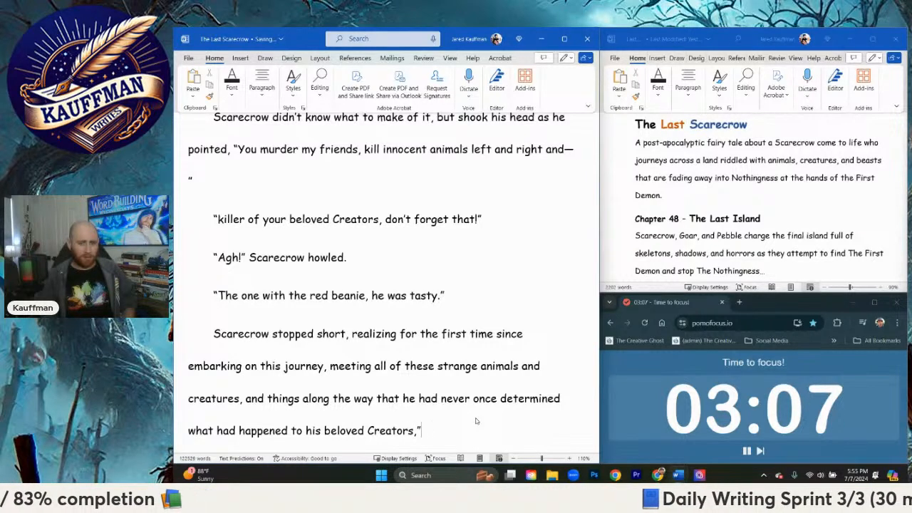
Step: End the sentence about Scarecrow's beloved Creators with a comma and the dialogue "You what?"
key(BackSpace)
text("Y)
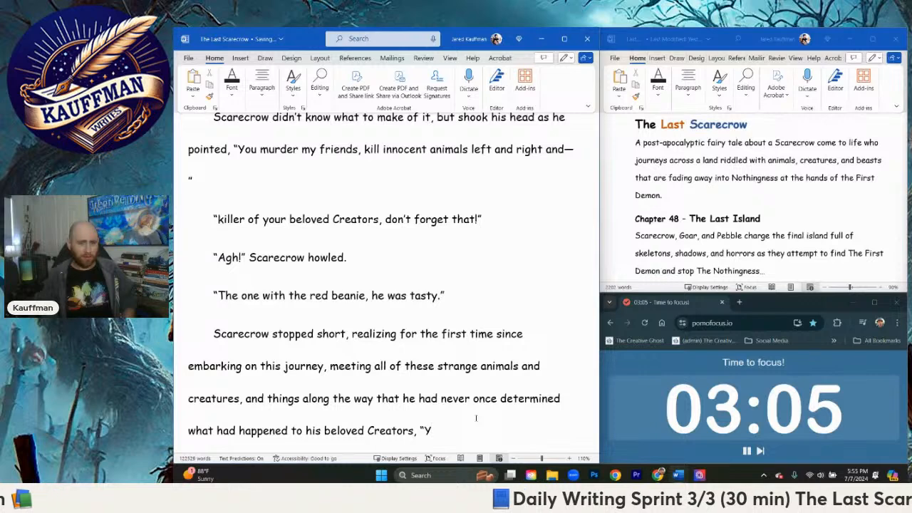
text(ou waht)
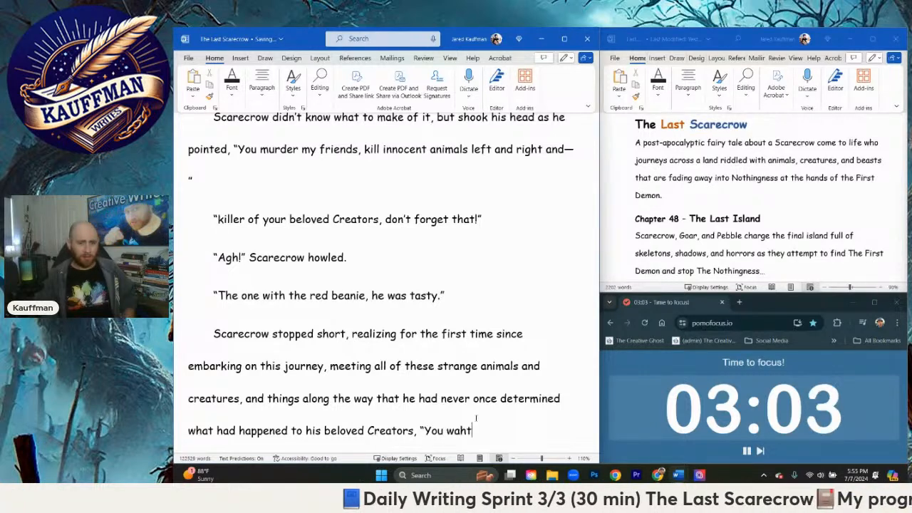
key(BackSpace)
key(BackSpace)
key(BackSpace)
text(hat?”)
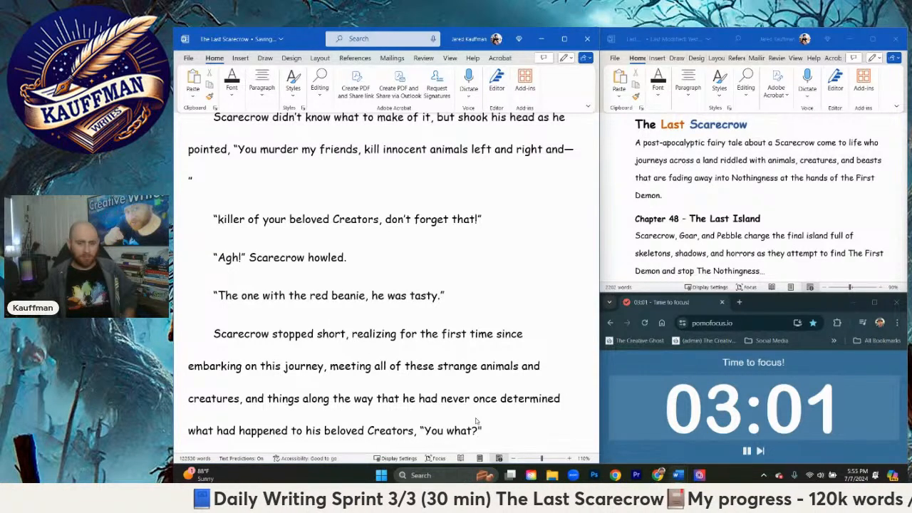
Step: Start a new paragraph with the dialogue "Killer of me!" followed by "the Demon laughed"
key(Return)
text("Kil)
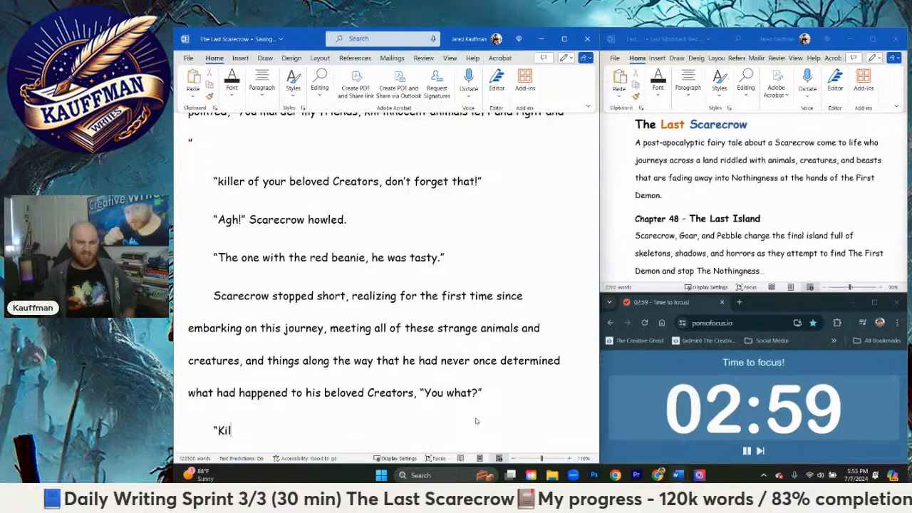
text(ler of me!" )
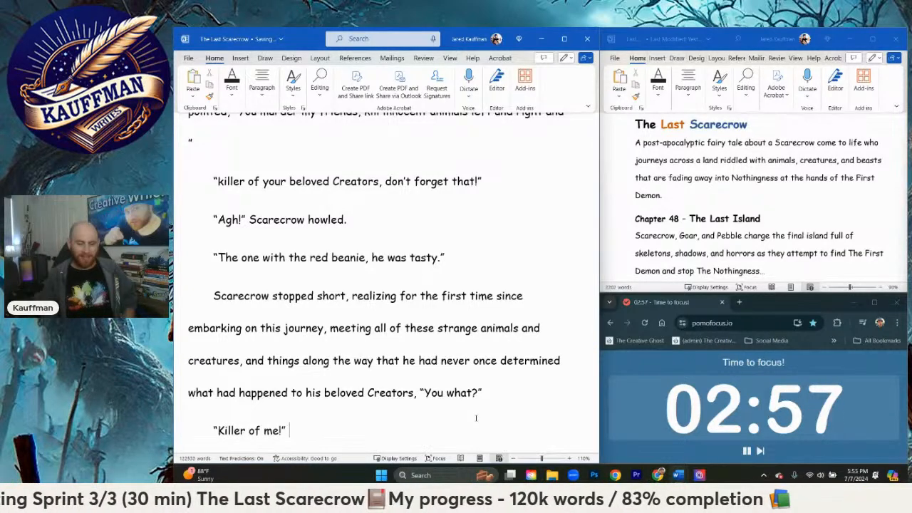
text(the Demon)
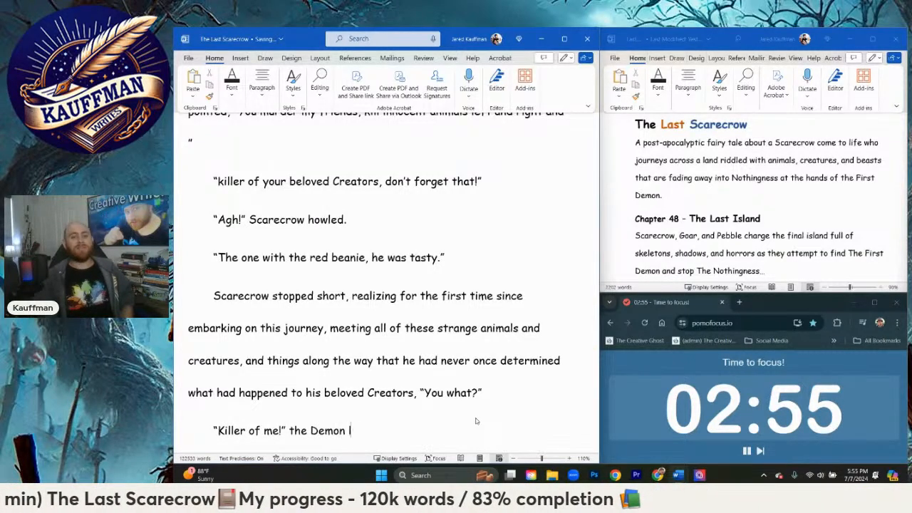
text( laughed)
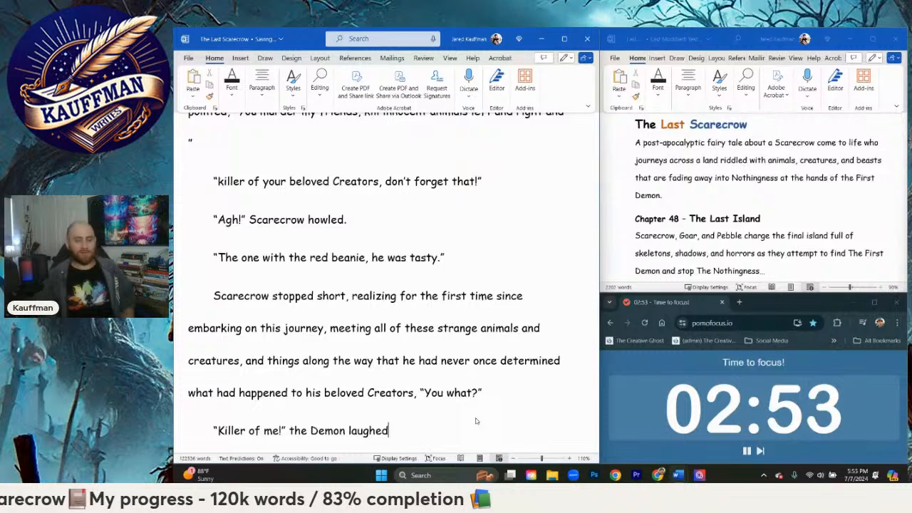
text(, )
text("Killer o)
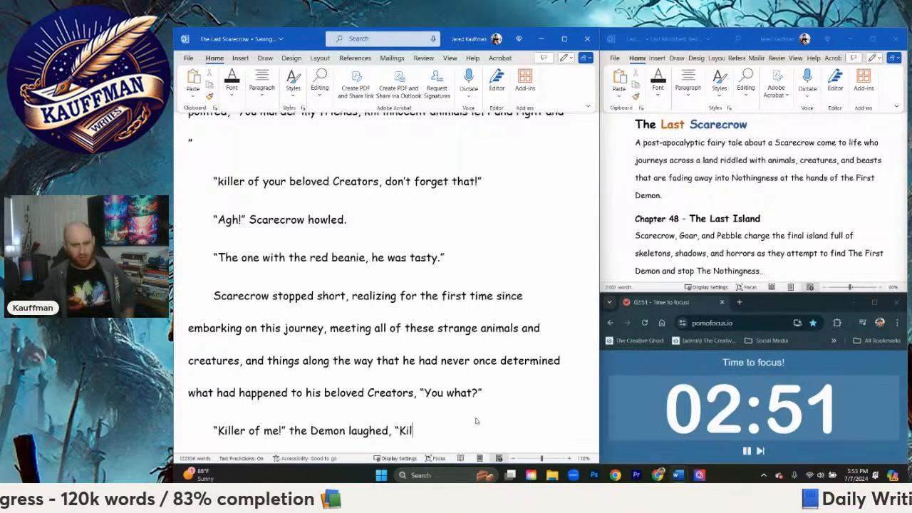
text(f )
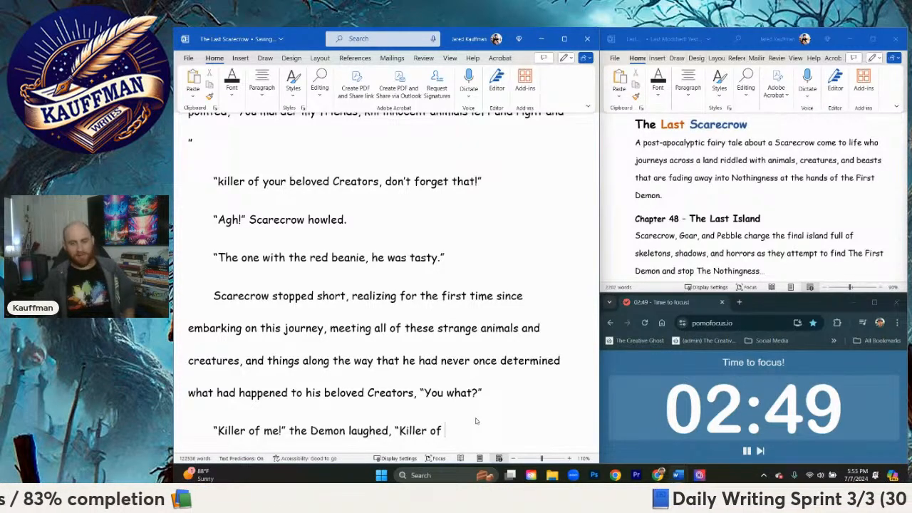
text(animas)
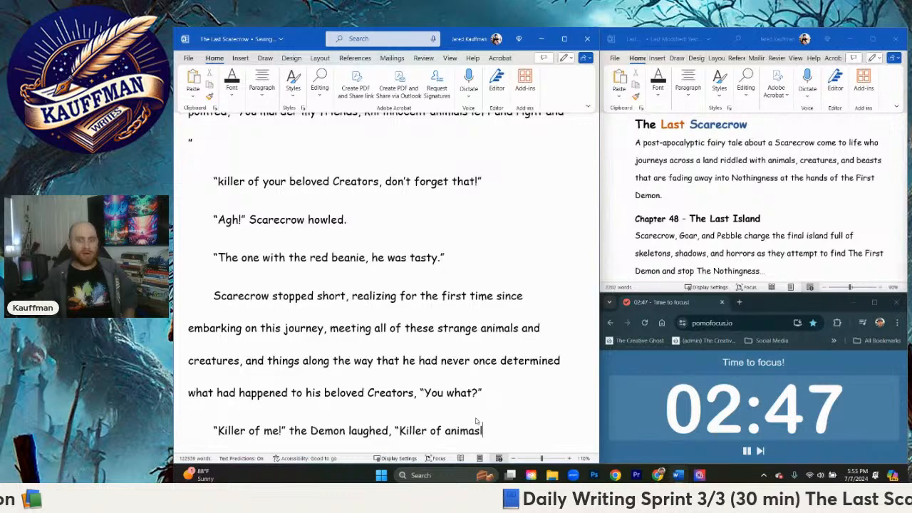
Step: Continue the Demon's paragraph with a comma, the dialogue "Killer of animals!" and the words "The Demon roared"
key(BackSpace)
text(l)
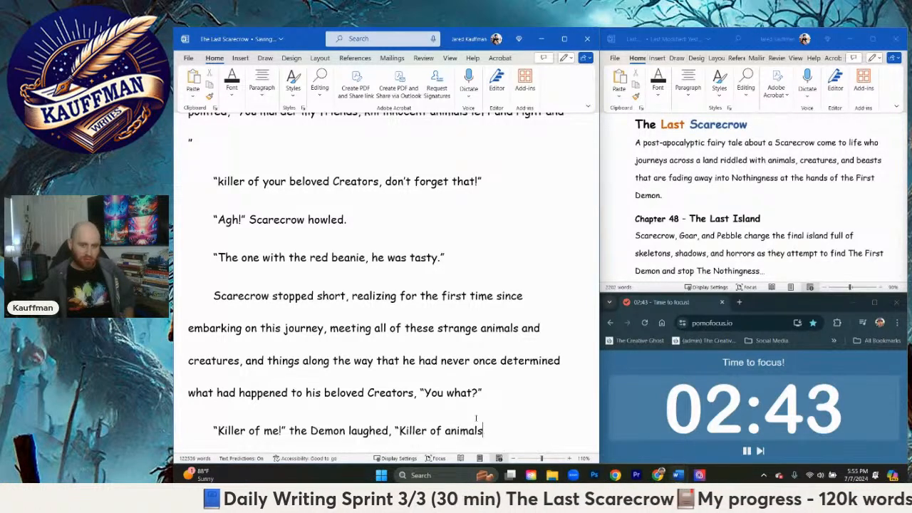
text(!" The )
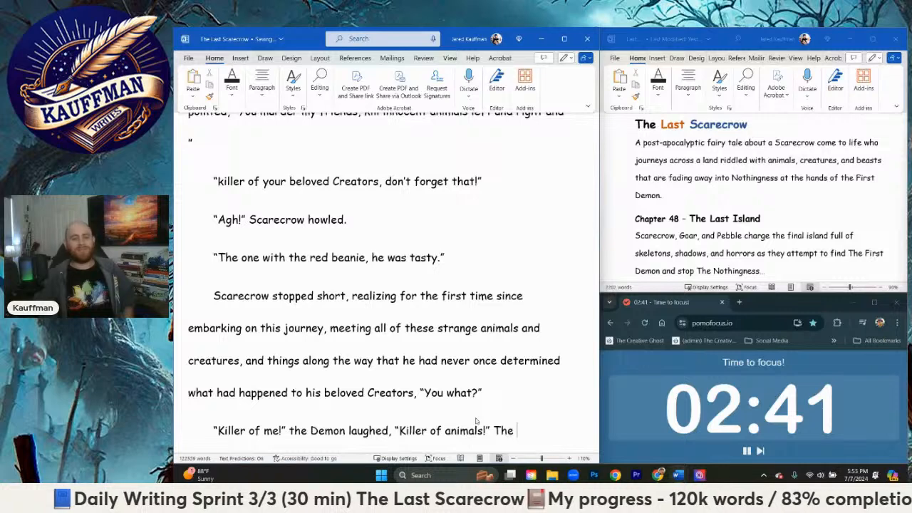
text(Demon roare)
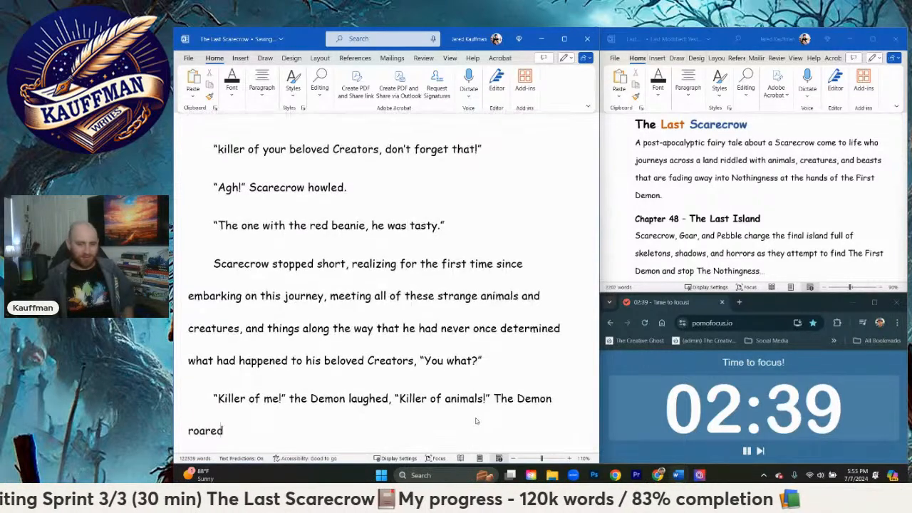
text(d)
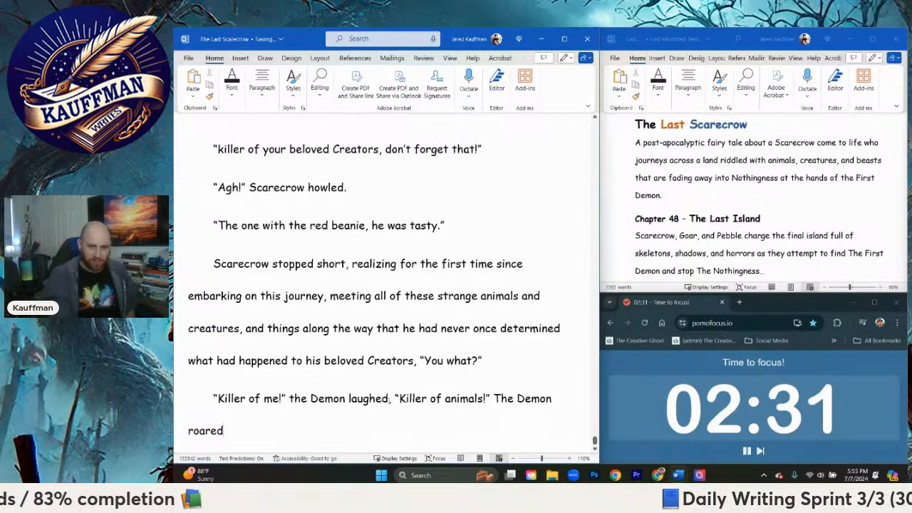
Step: Insert "with a pounding of the bone staff upon the ground" directly after "the Demon laughed"
click(390, 399)
text(w)
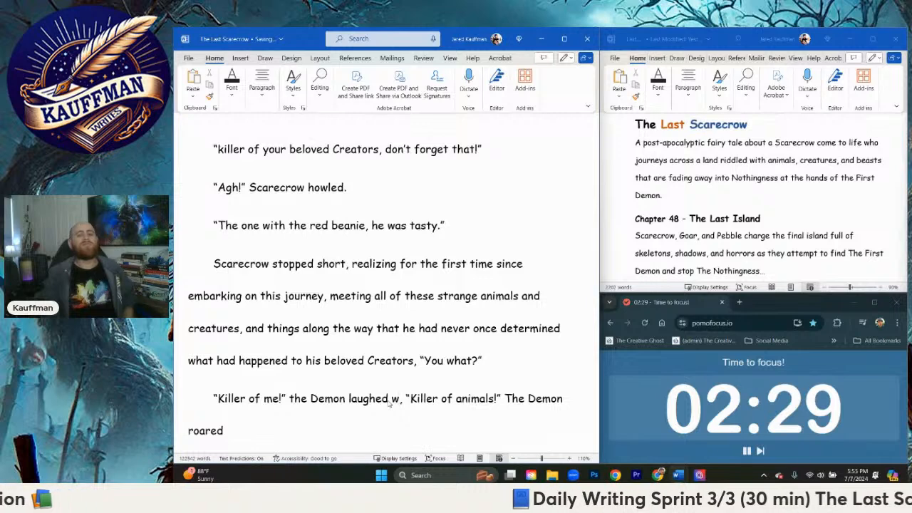
text(ith a pa)
key(BackSpace)
text(ounding of the bone )
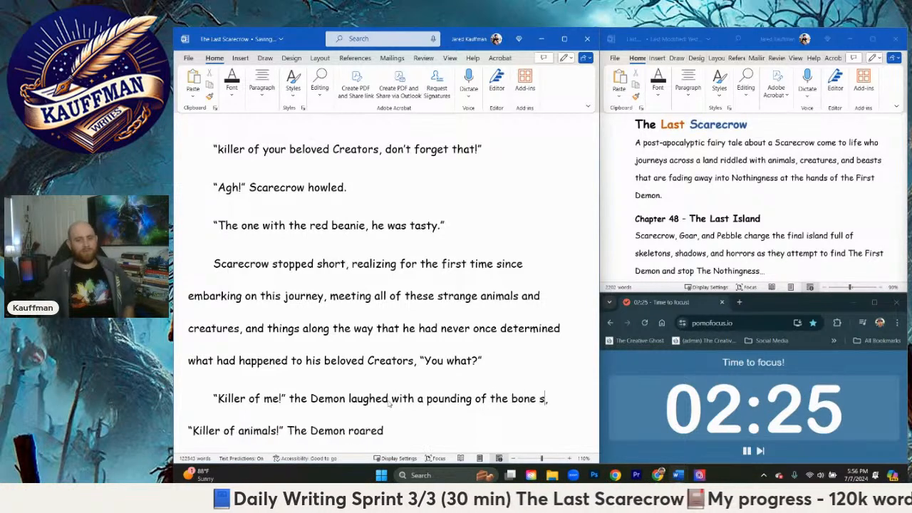
text(staff upon the grou)
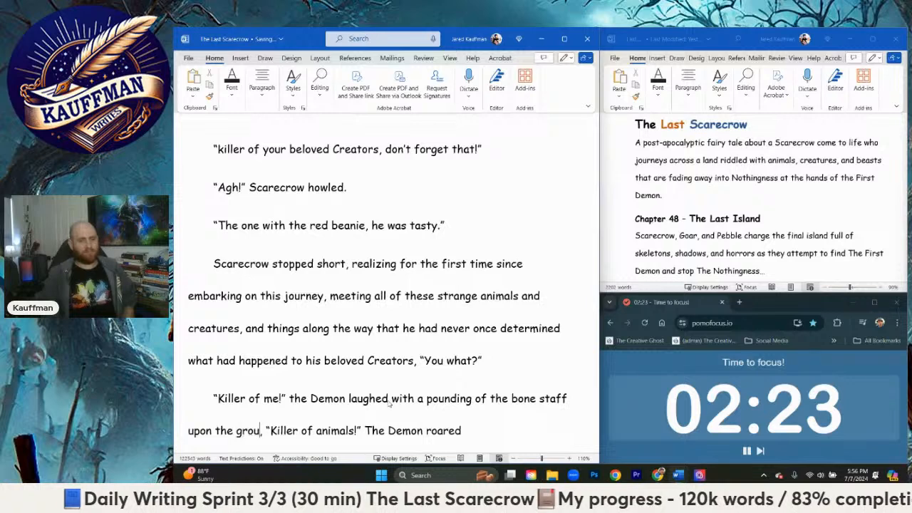
text(nd)
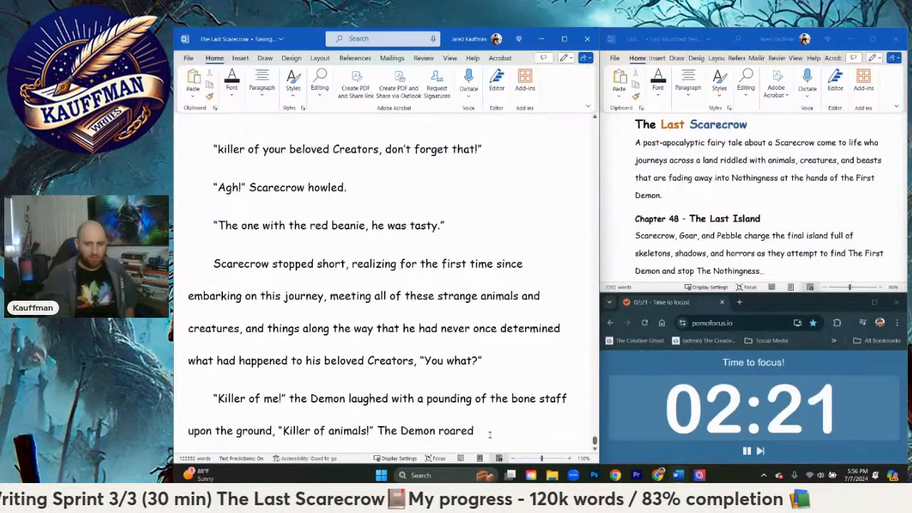
Step: Extend "The Demon roared" at the paragraph's end with "with a second pounding of the bone staff on the ground"
click(490, 433)
text(with a )
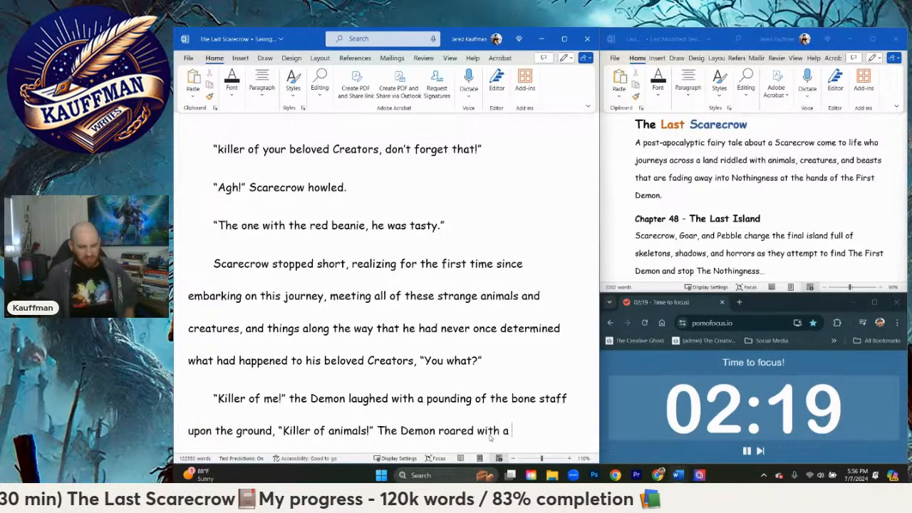
text(s)
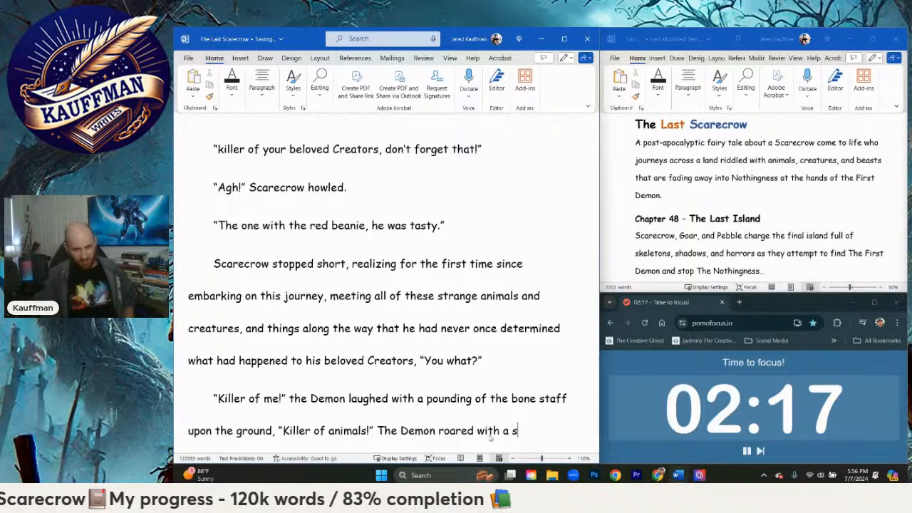
key(BackSpace)
text(sec)
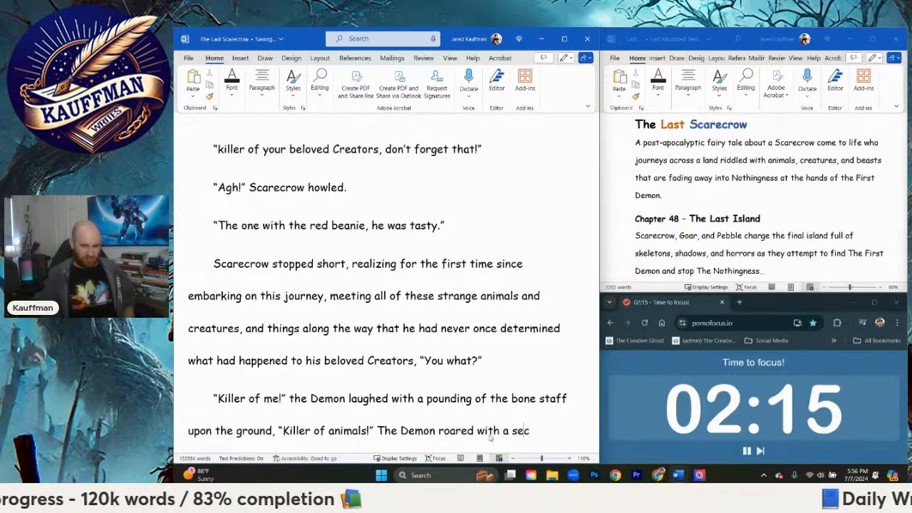
text(ond pounding of the bo)
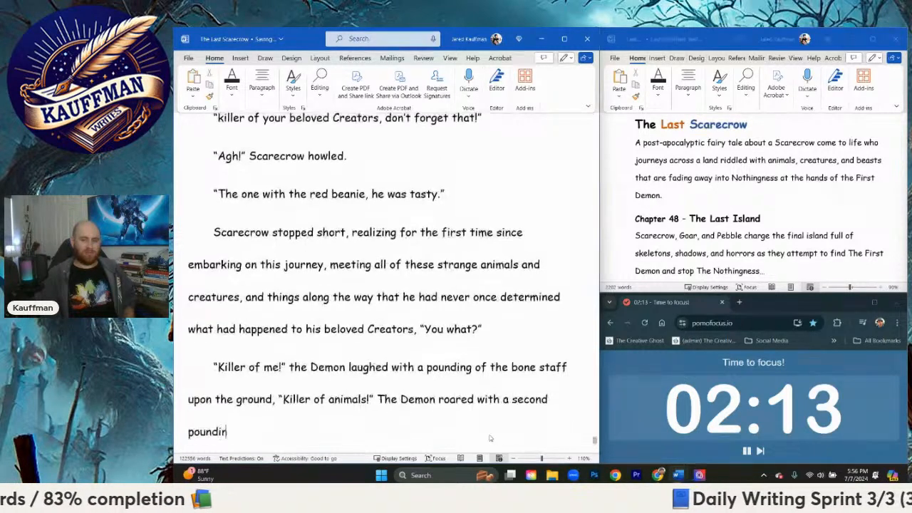
text(taff )
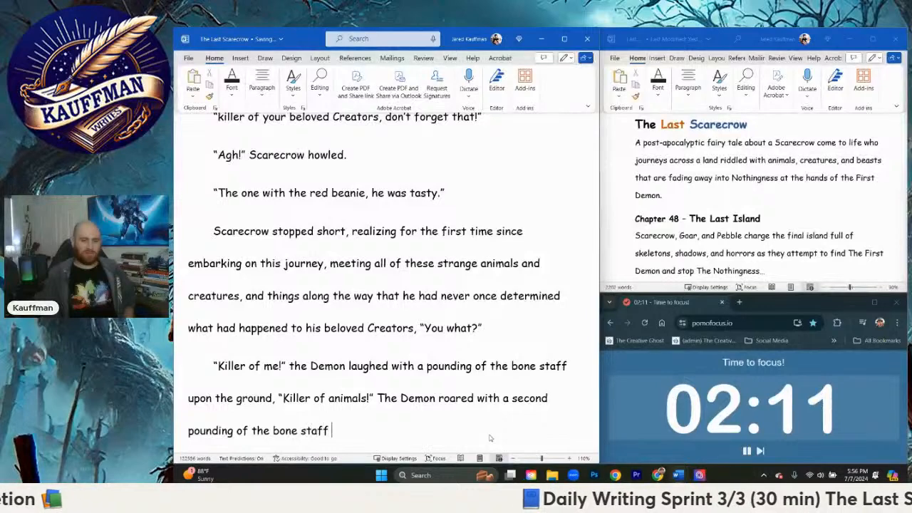
text(on the ground which)
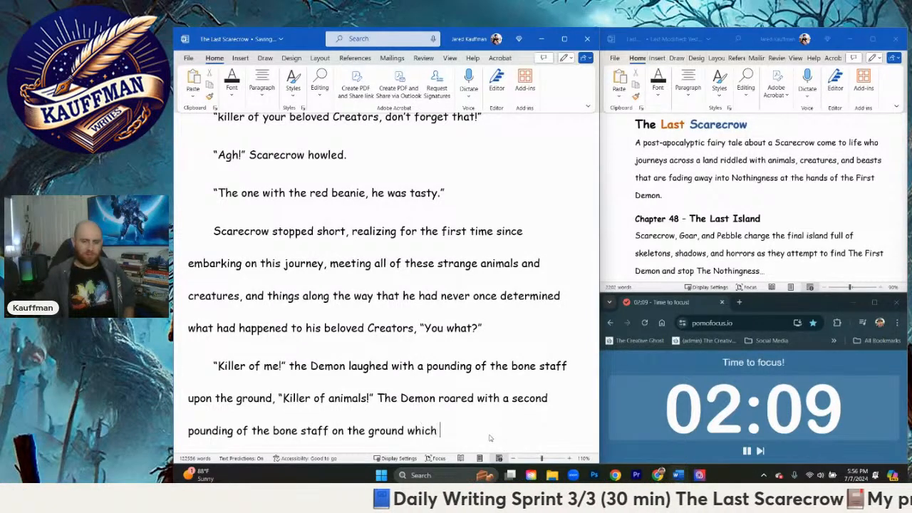
key(BackSpace)
key(BackSpace)
key(BackSpace)
key(BackSpace)
key(BackSpace)
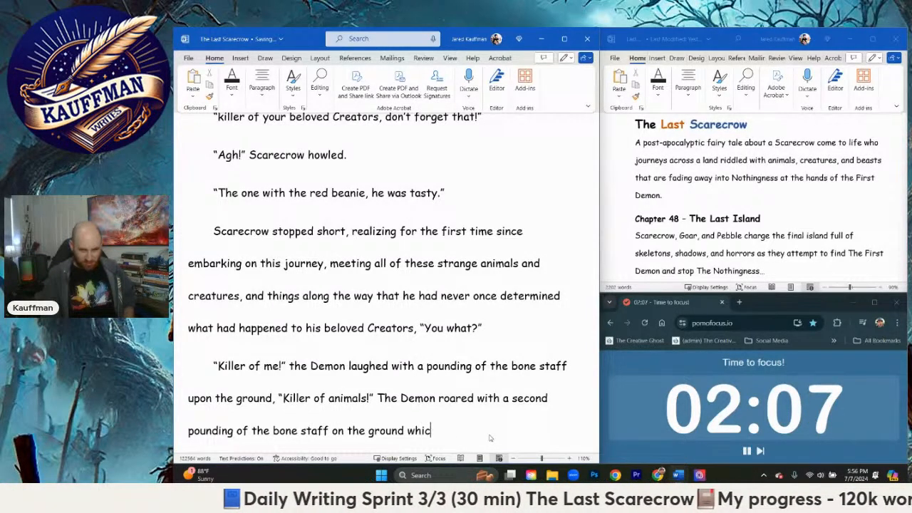
Step: Continue the roaring sentence with a comma and "causing the ground to tremble"
text(, sending o)
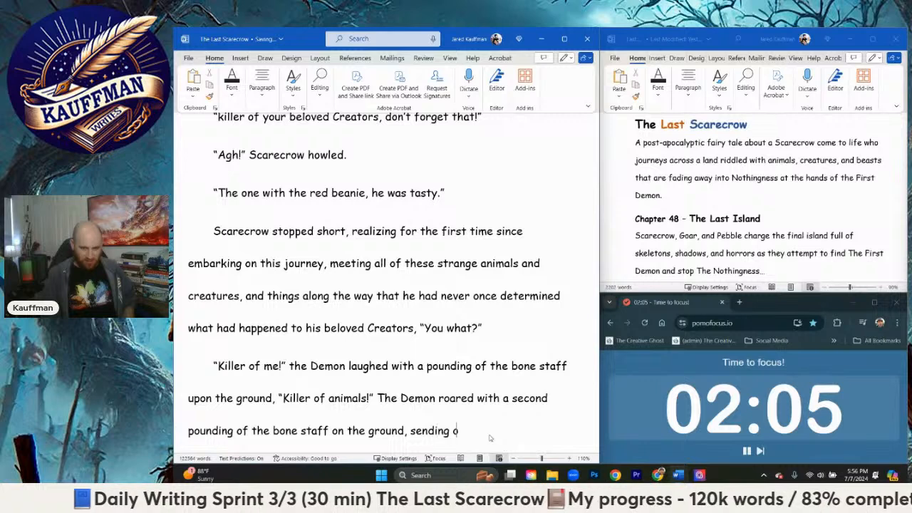
text(ut a sho)
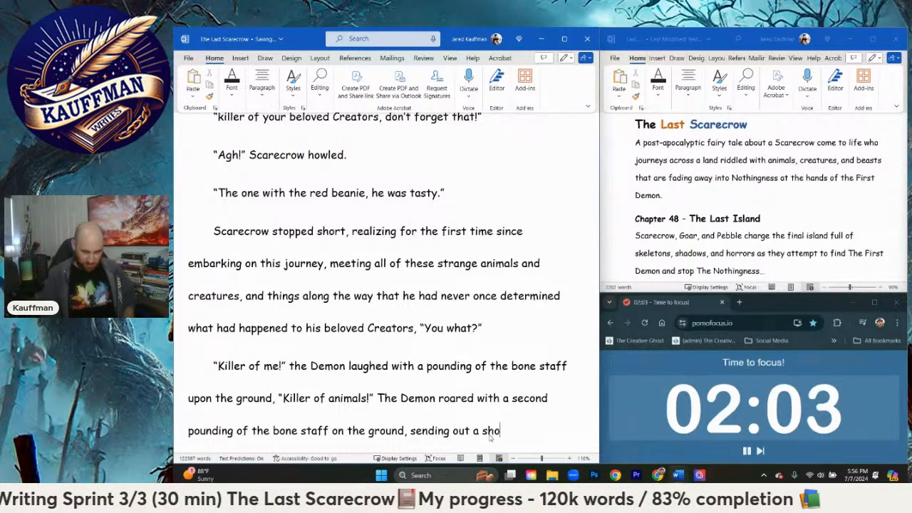
key(ctrl+BackSpace)
key(ctrl+BackSpace)
key(ctrl+BackSpace)
text(c)
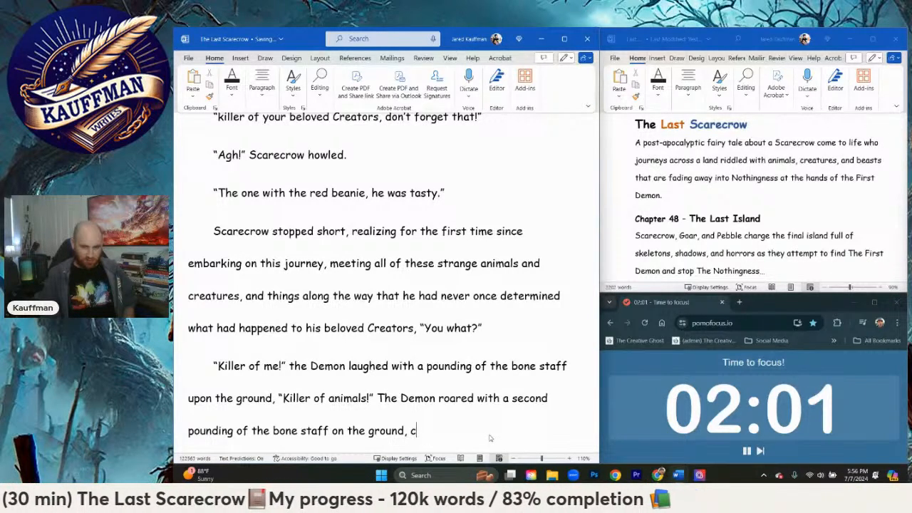
text(ausing the gr)
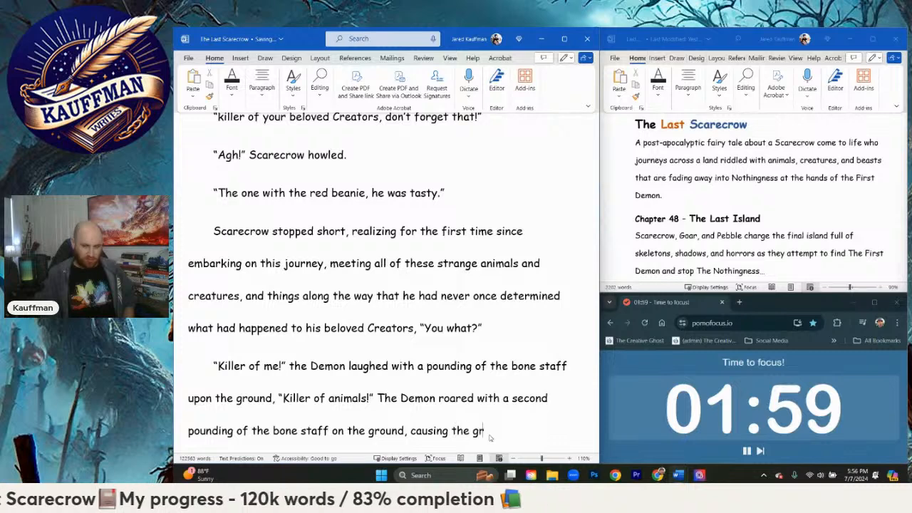
text(ound to trembl)
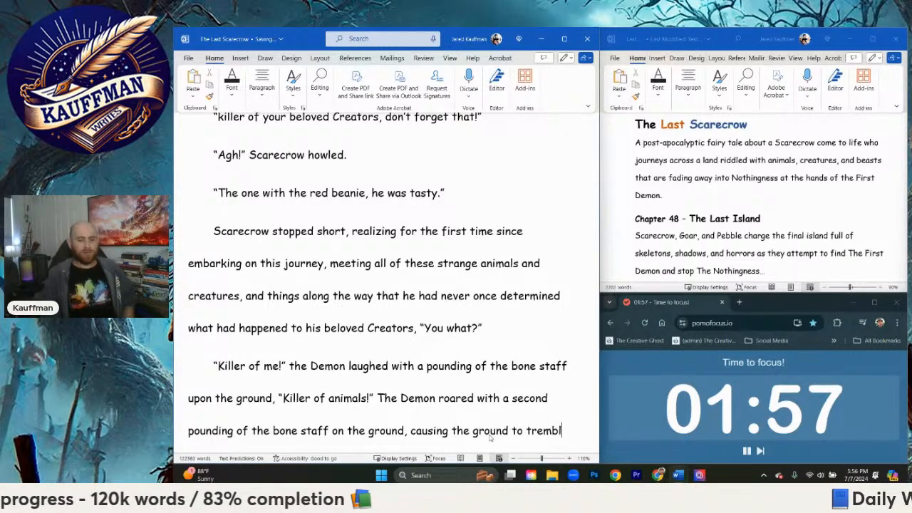
text(e, "and )
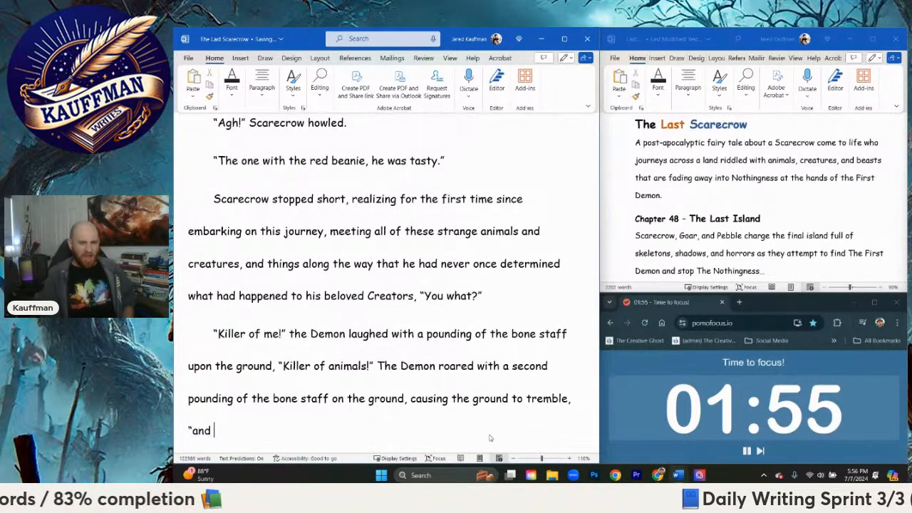
text(Kille)
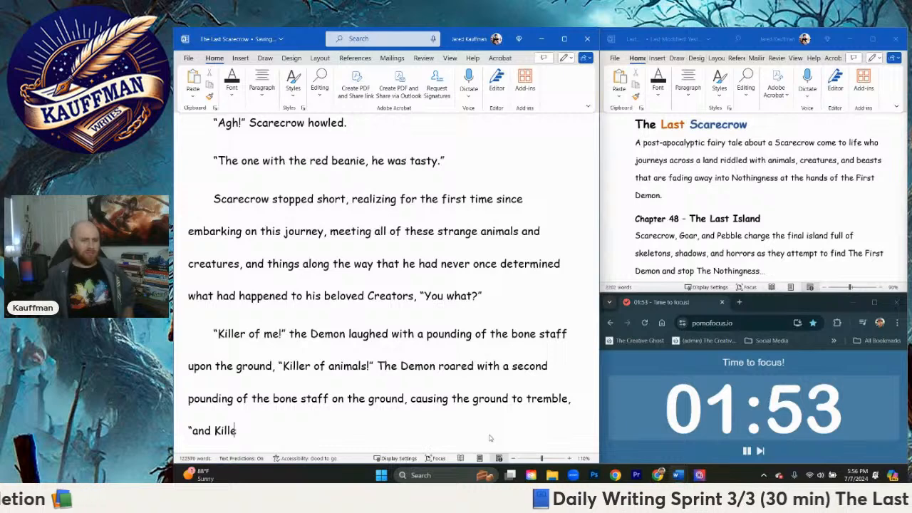
text(r of the God)
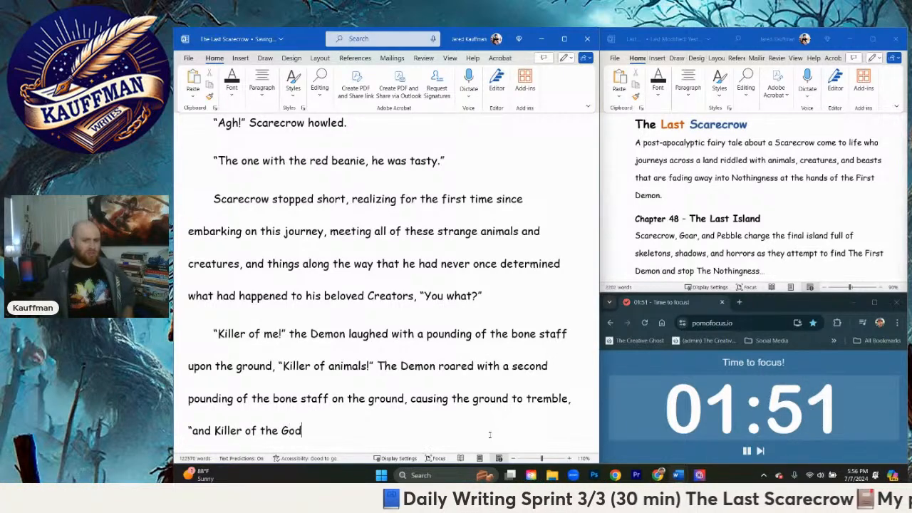
text(s!" )
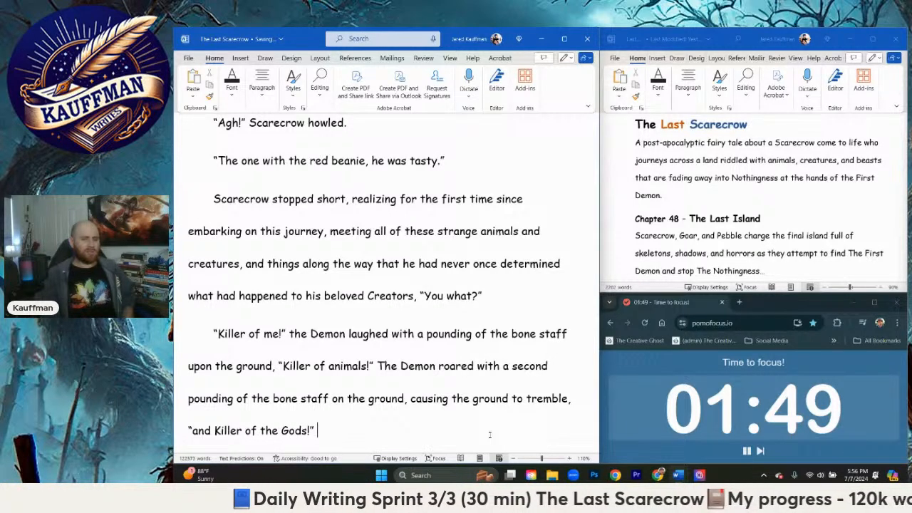
text(The Demon)
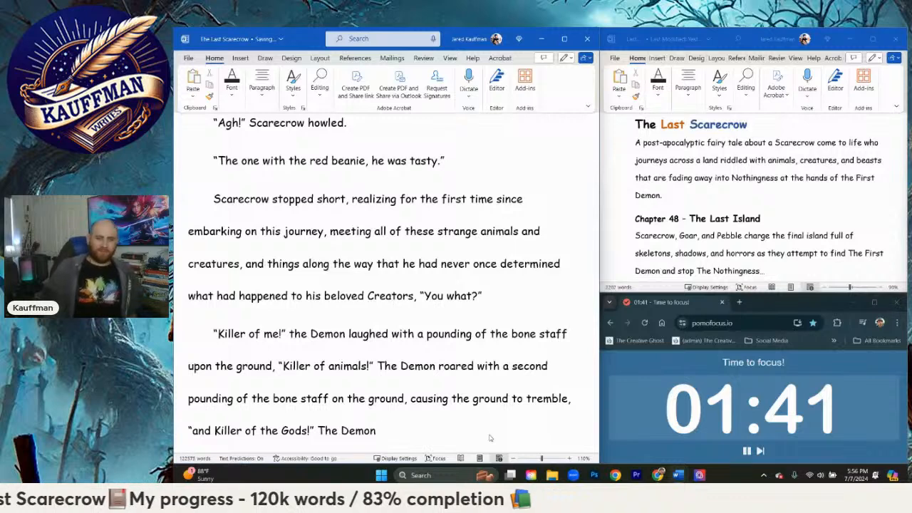
Step: Follow the dialogue with the words "The Demon chanted, poetically, rhythmically, and manically"
text(chanted, poet)
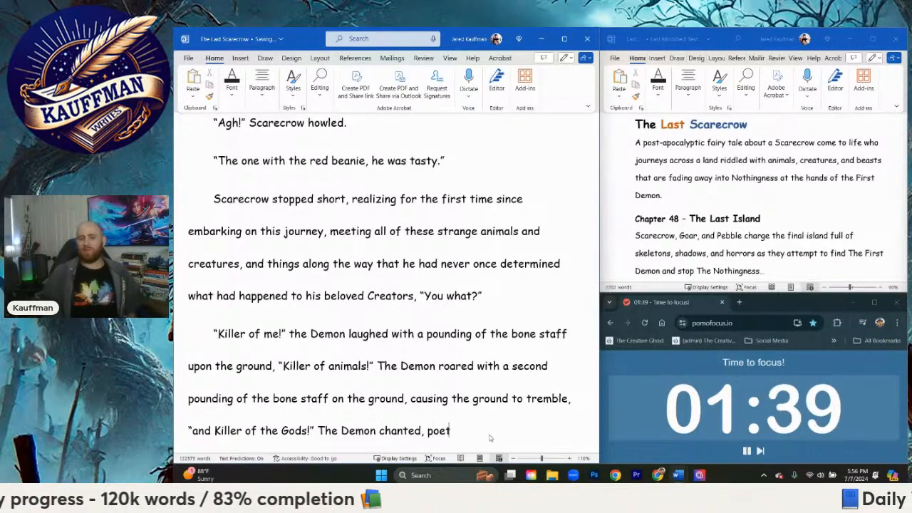
text(icallym)
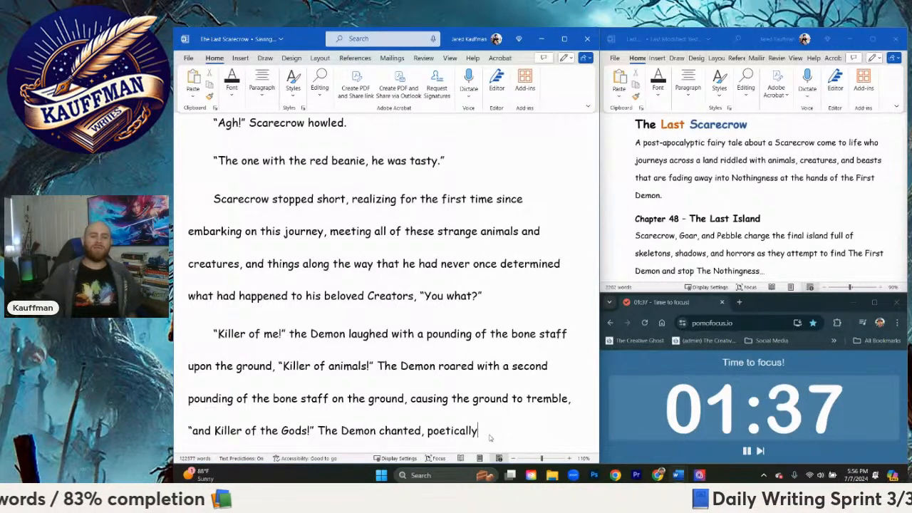
key(BackSpace)
text(arh)
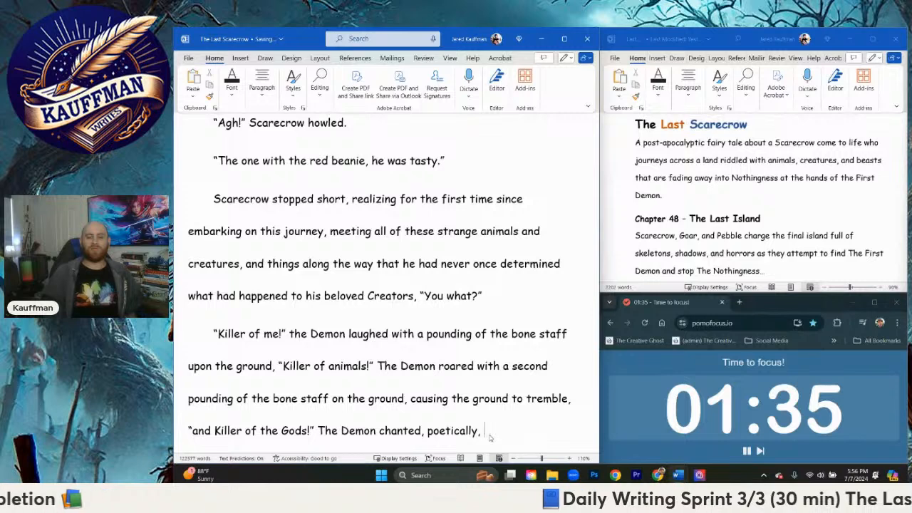
text(rhyst)
key(BackSpace)
key(BackSpace)
text(th)
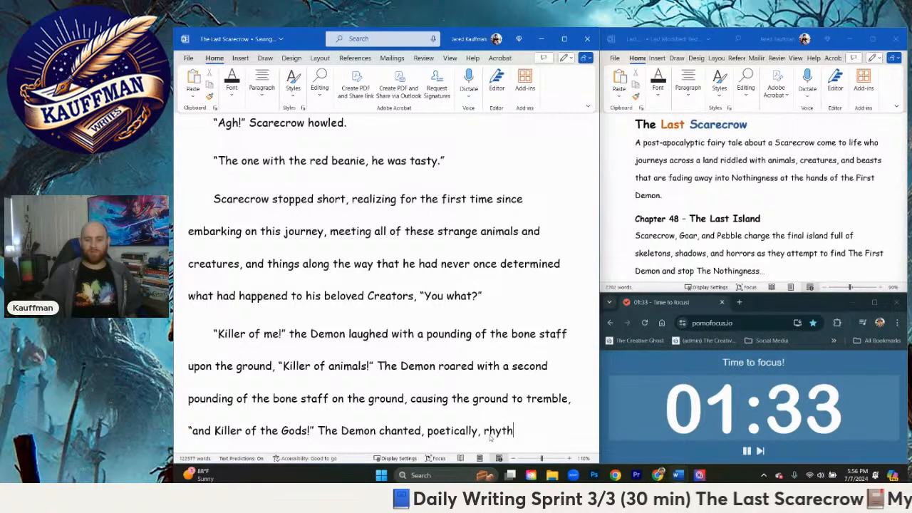
text(mically, and m)
text(anically)
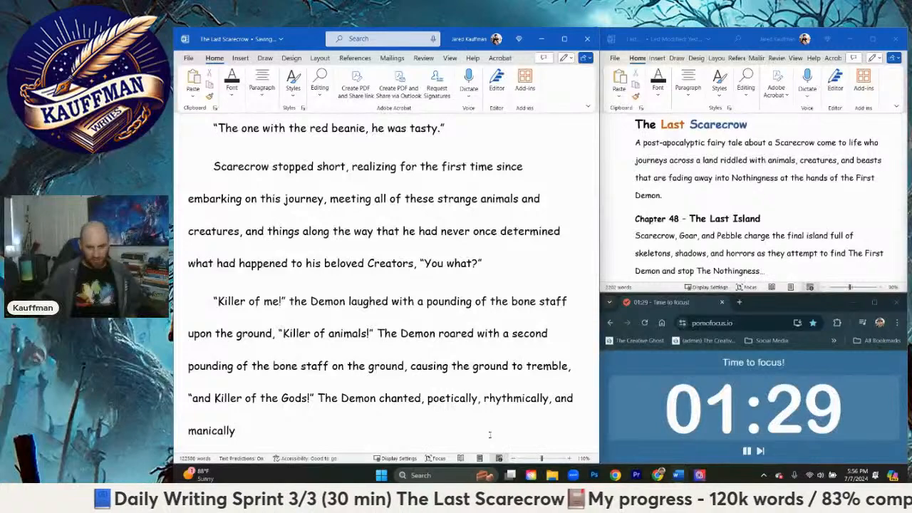
text( with a third)
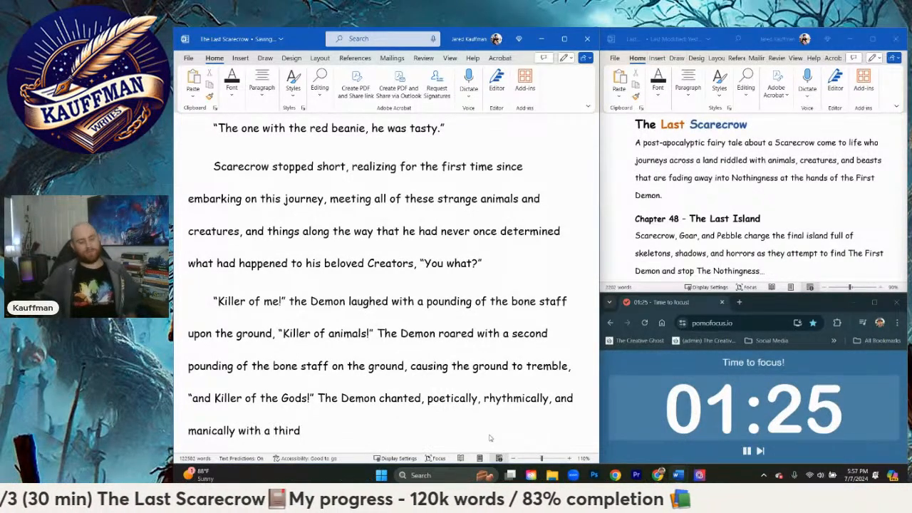
text( poundin)
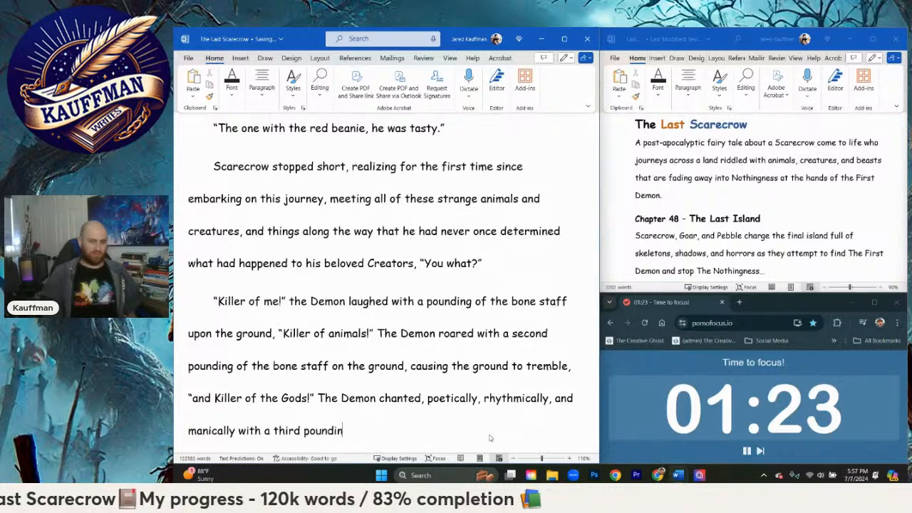
text(g of the staff)
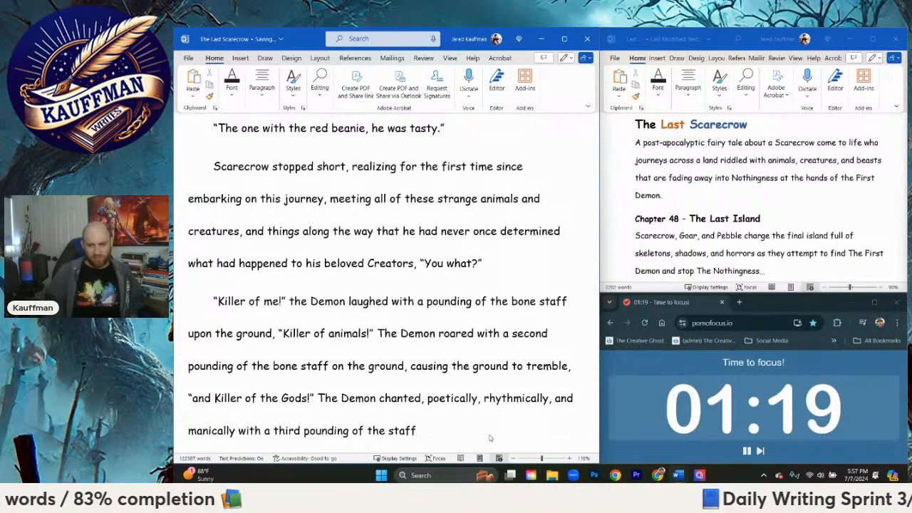
text(, sending out a)
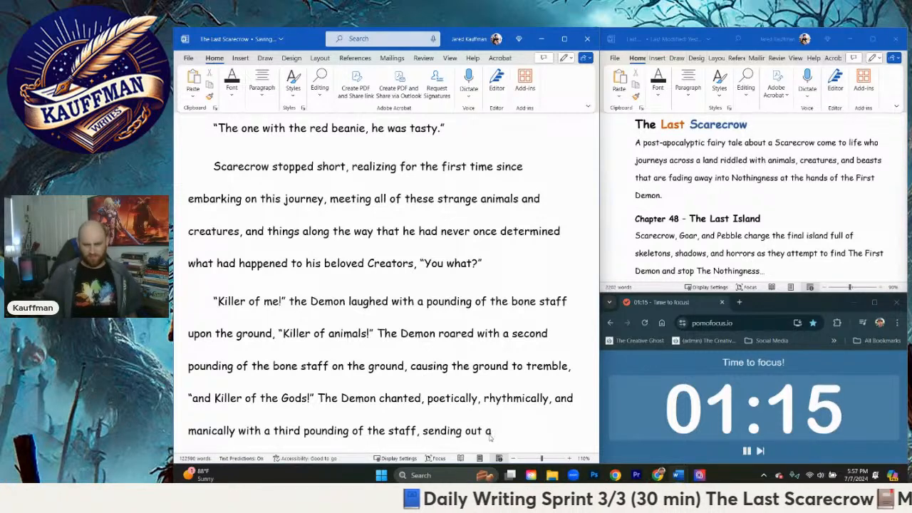
key(BackSpace)
key(BackSpace)
text(large)
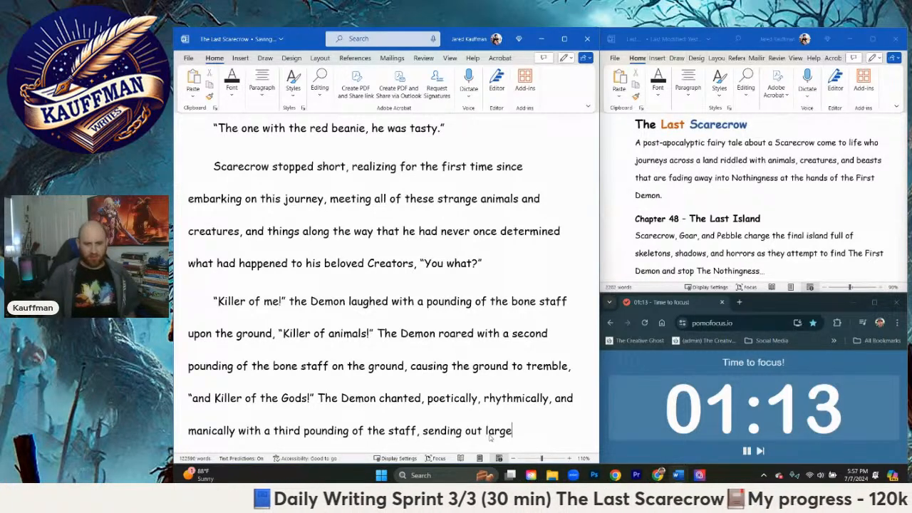
key(BackSpace)
key(BackSpace)
key(BackSpace)
key(BackSpace)
key(BackSpace)
key(BackSpace)
key(BackSpace)
key(BackSpace)
key(BackSpace)
key(BackSpace)
key(BackSpace)
key(BackSpace)
key(BackSpace)
key(BackSpace)
key(BackSpace)
key(BackSpace)
key(BackSpace)
key(BackSpace)
key(BackSpace)
Step: End the chanting sentence with a period and begin a new one reading "The ground quaked, now shaking"
text(. Th)
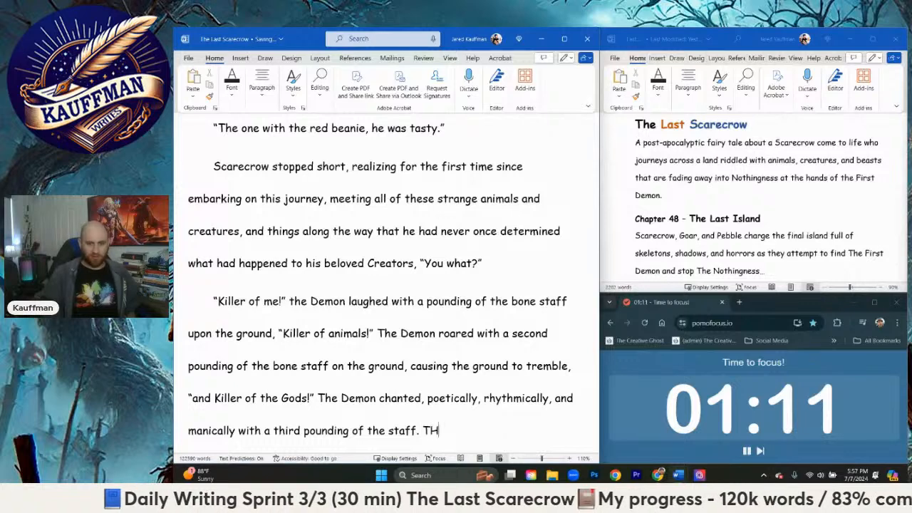
text(e ground)
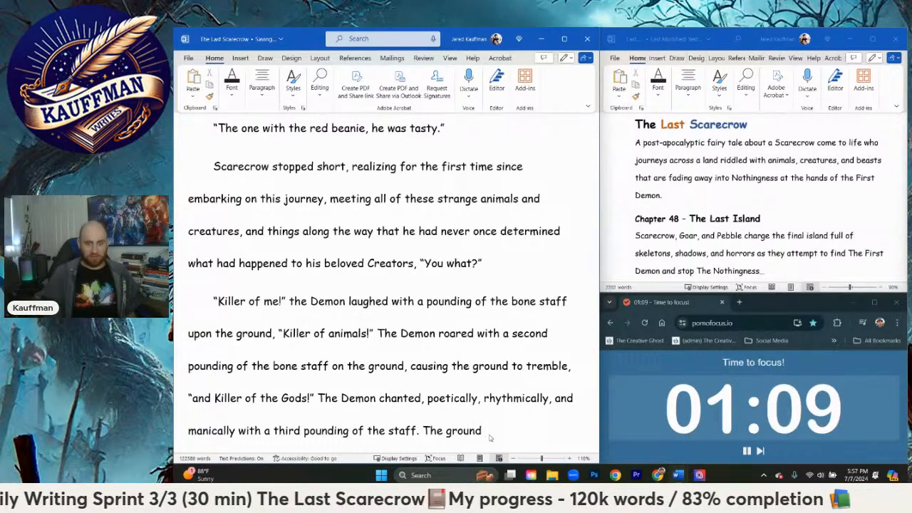
text( quaked)
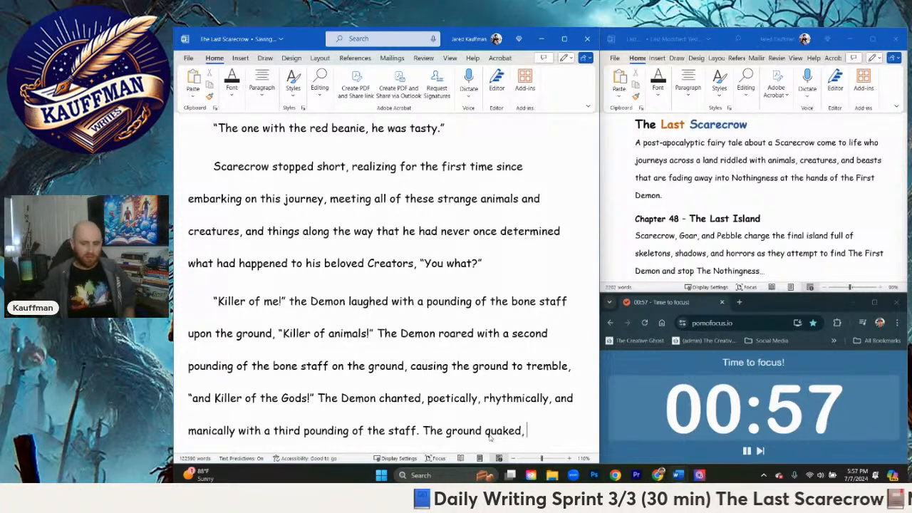
text(shak)
key(BackSpace)
key(BackSpace)
key(BackSpace)
text(now )
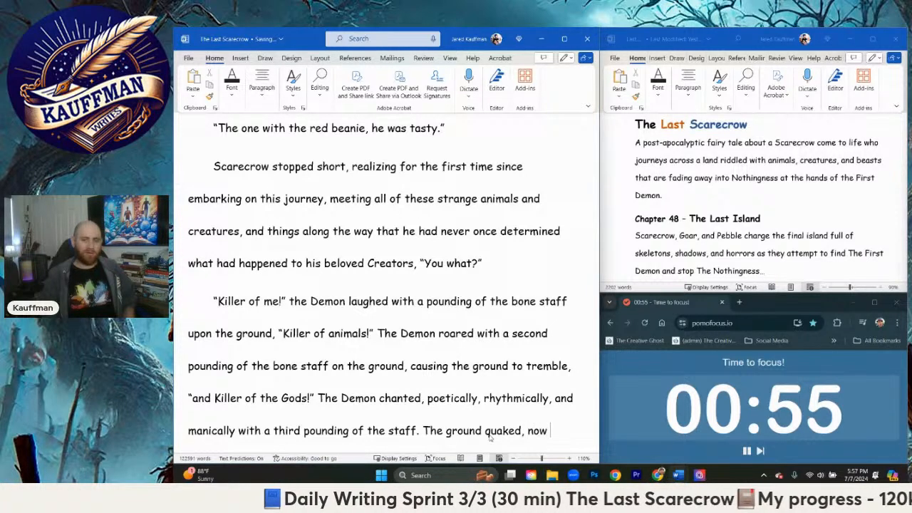
text(shaking furiously as i)
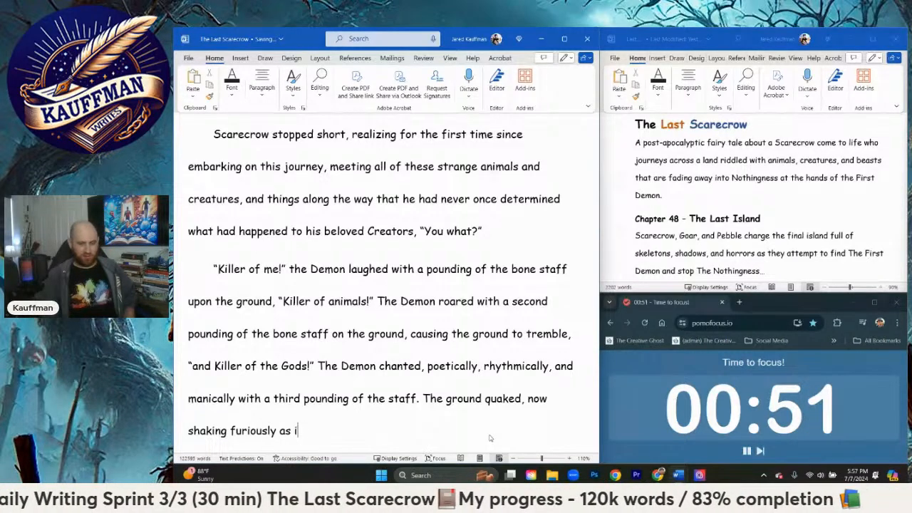
Step: Complete the quaking sentence with "furiously as it ripped apart in Scarecrow's direction."
key(BackSpace)
text(t ripped )
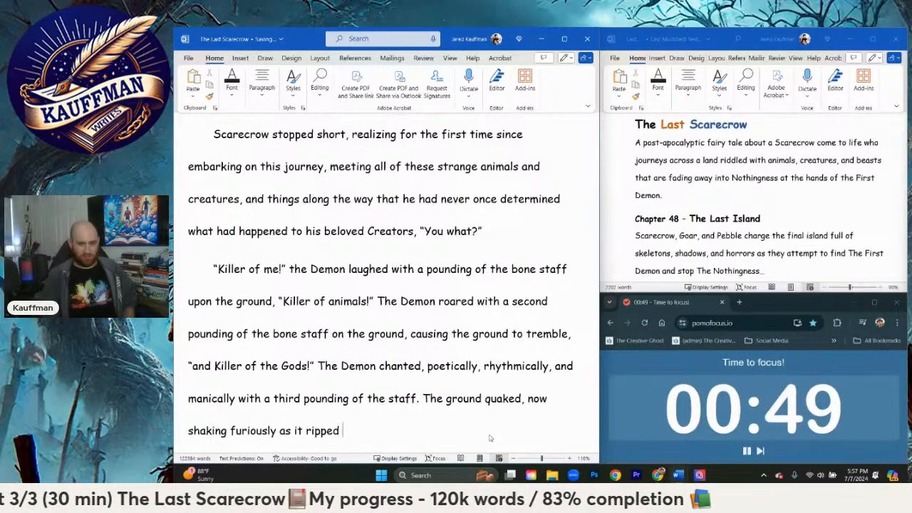
text(apart in )
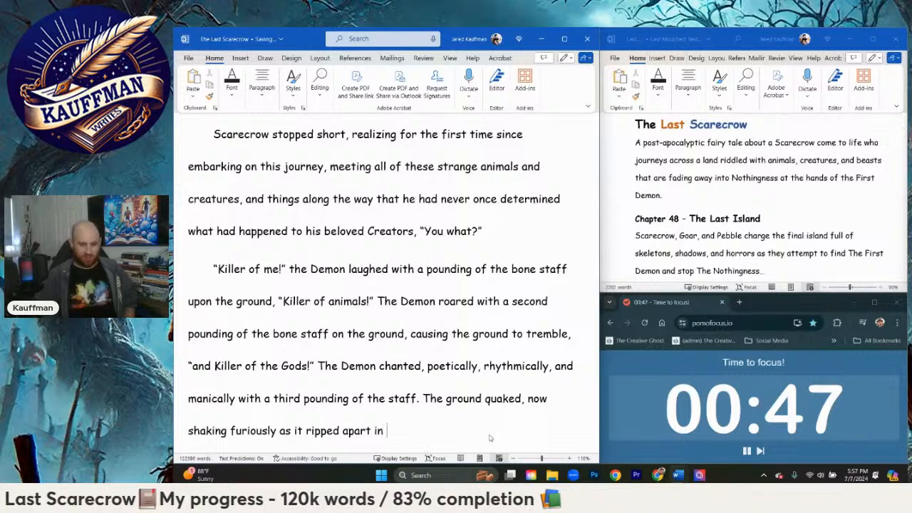
text(Scarecrow's direction.)
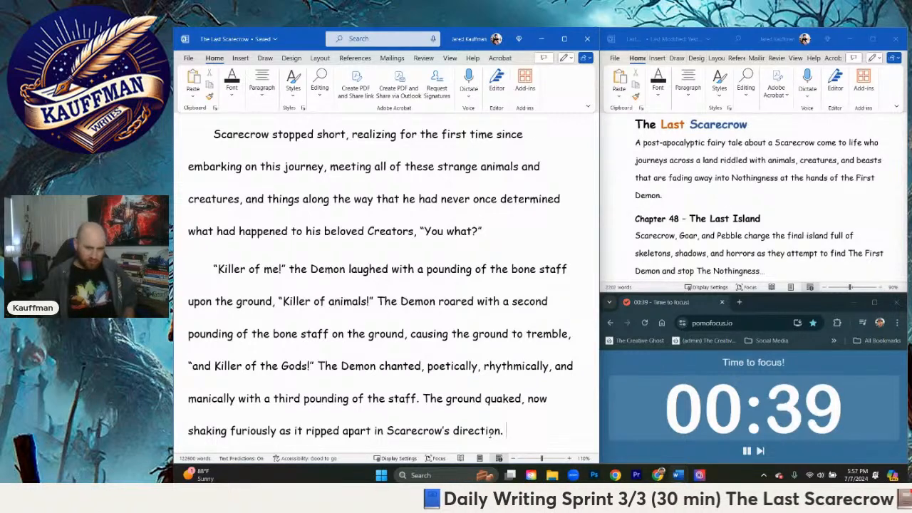
Step: Start a new paragraph with the words "Scarecrow tried to move, but the"
key(Return)
text(Scarecro)
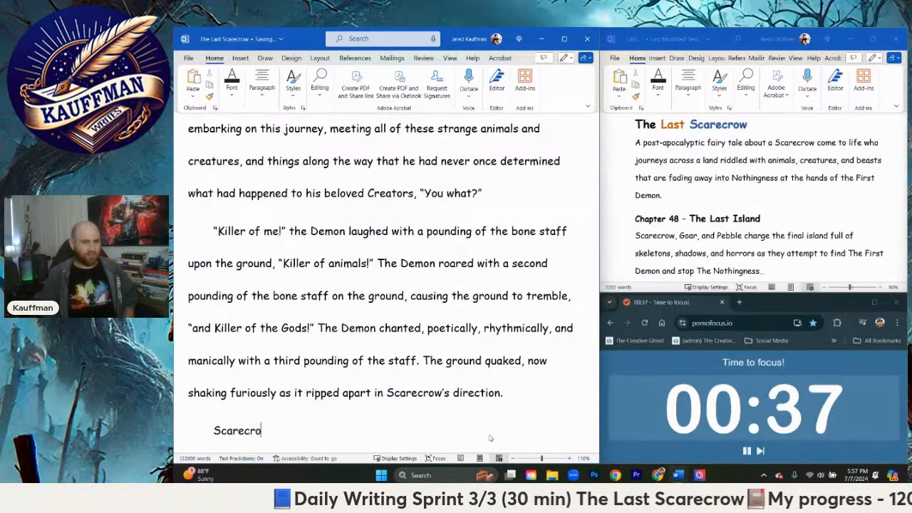
text(w)
key(BackSpace)
key(BackSpace)
key(BackSpace)
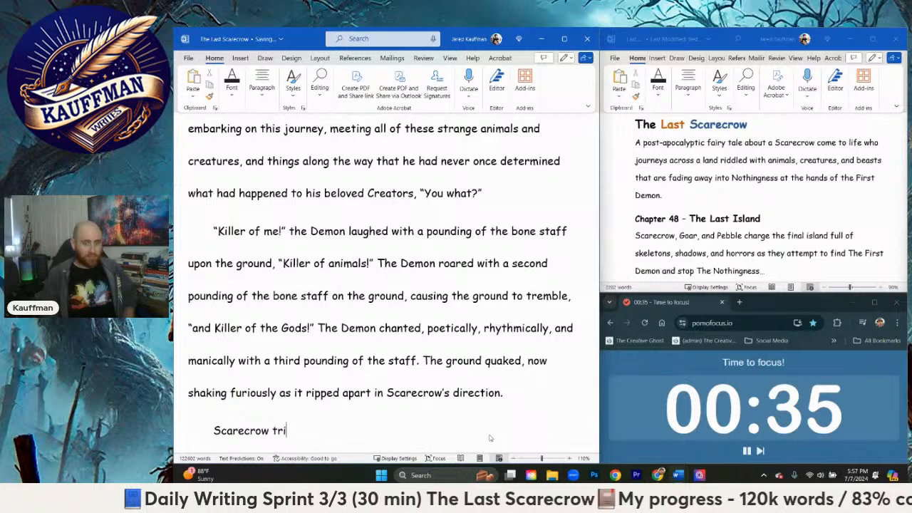
text(tried to)
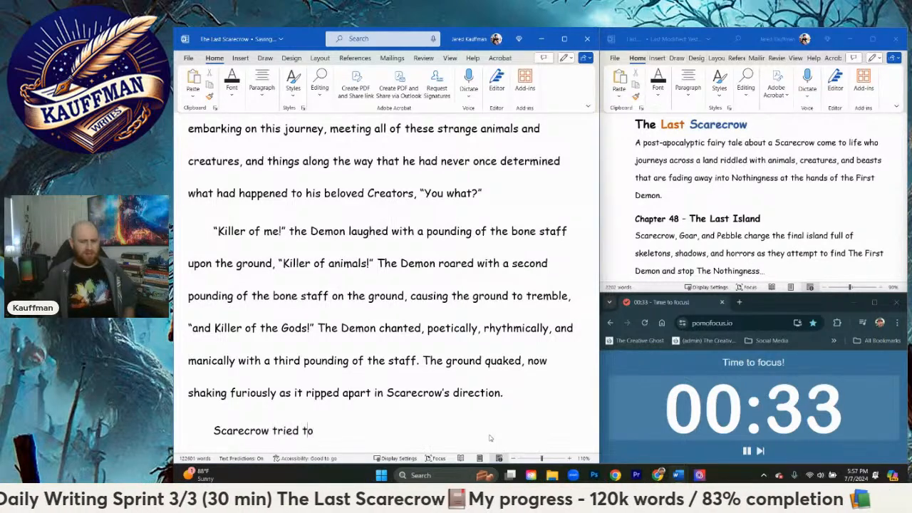
text( move, but the ground thro)
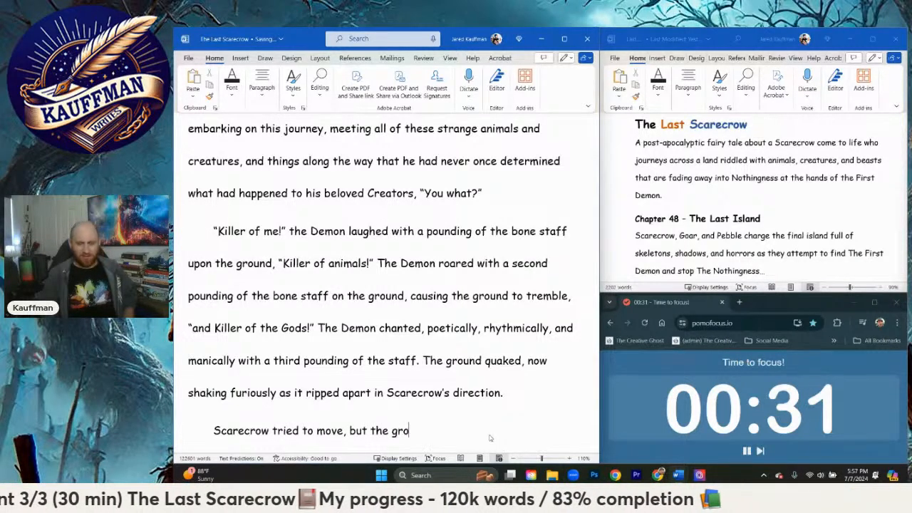
key(BackSpace)
key(BackSpace)
key(BackSpace)
key(BackSpace)
key(BackSpace)
key(BackSpace)
key(BackSpace)
key(BackSpace)
key(BackSpace)
key(BackSpace)
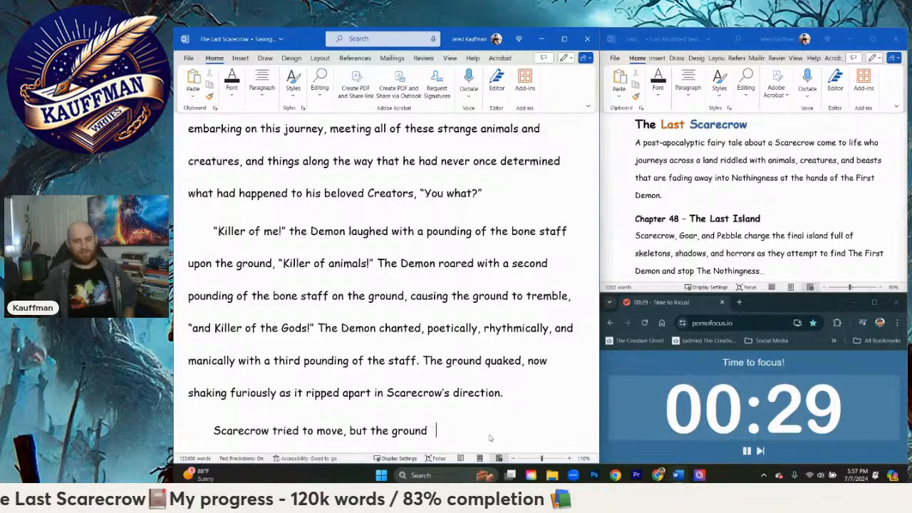
key(BackSpace)
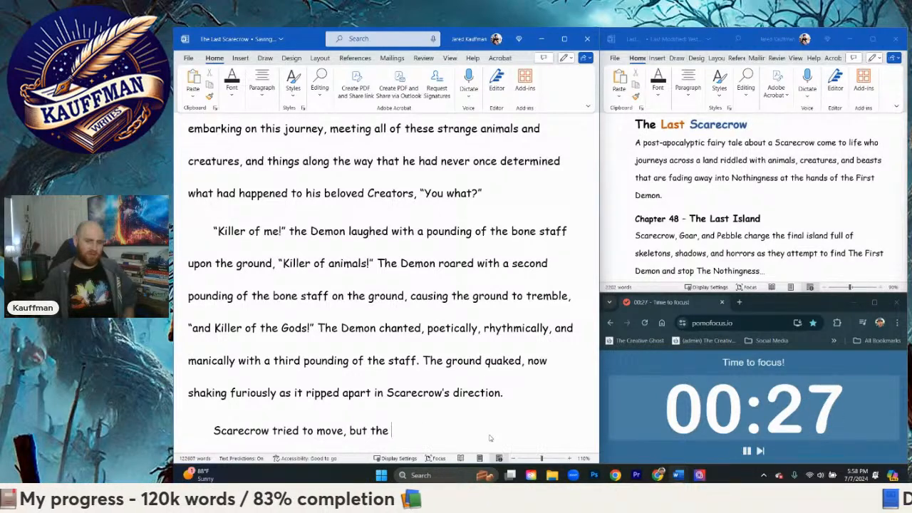
Step: Continue Scarecrow's sentence with "tearing of the ground"
text(tearing ground)
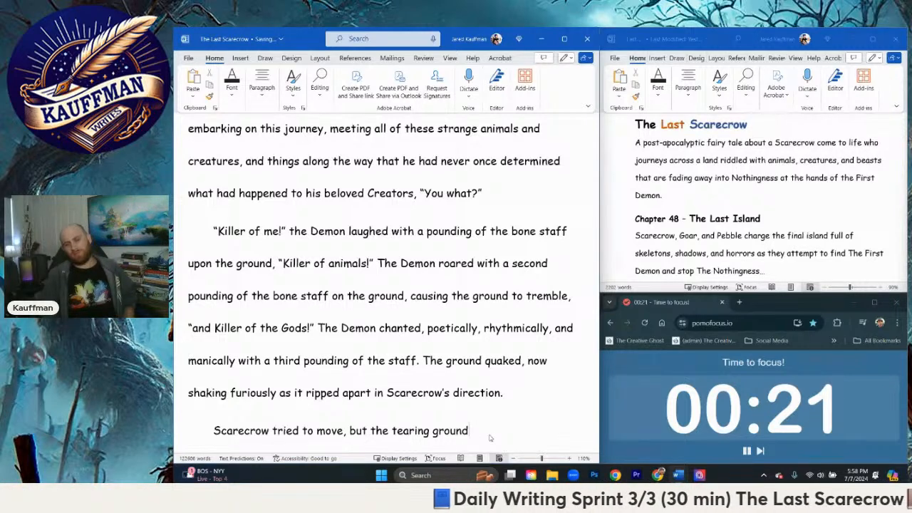
key(BackSpace)
key(BackSpace)
key(BackSpace)
key(BackSpace)
key(BackSpace)
key(BackSpace)
key(BackSpace)
text(of the gro)
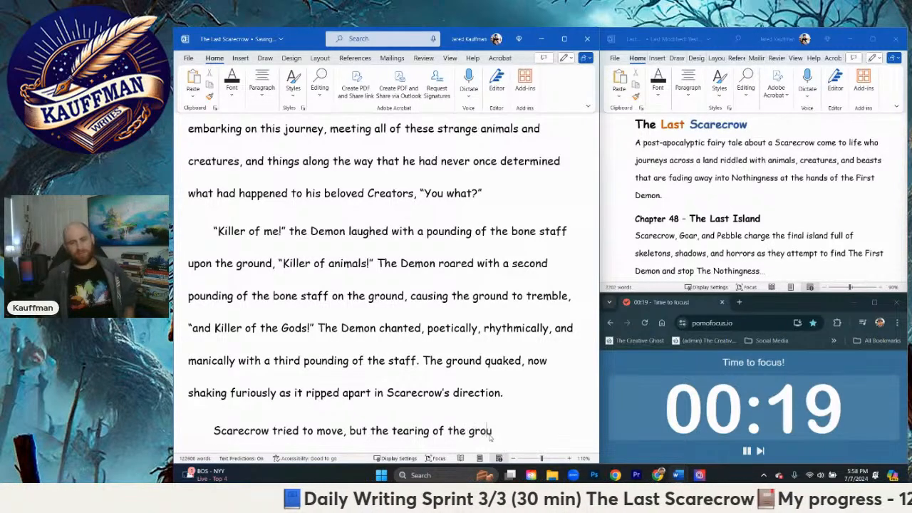
text(und )
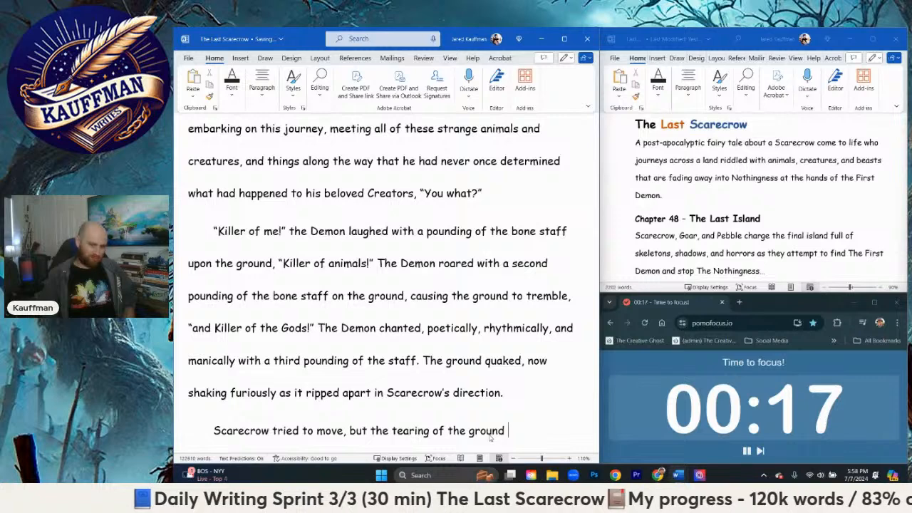
text(flung him)
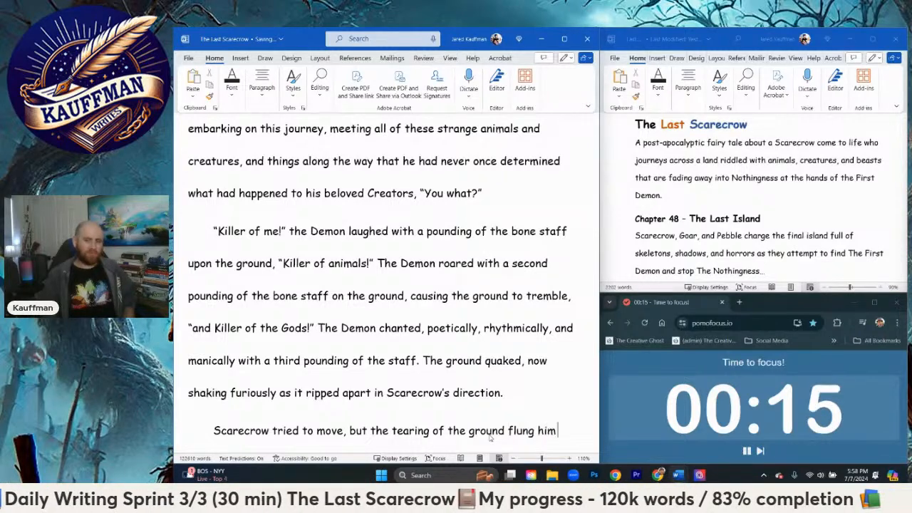
text( against the )
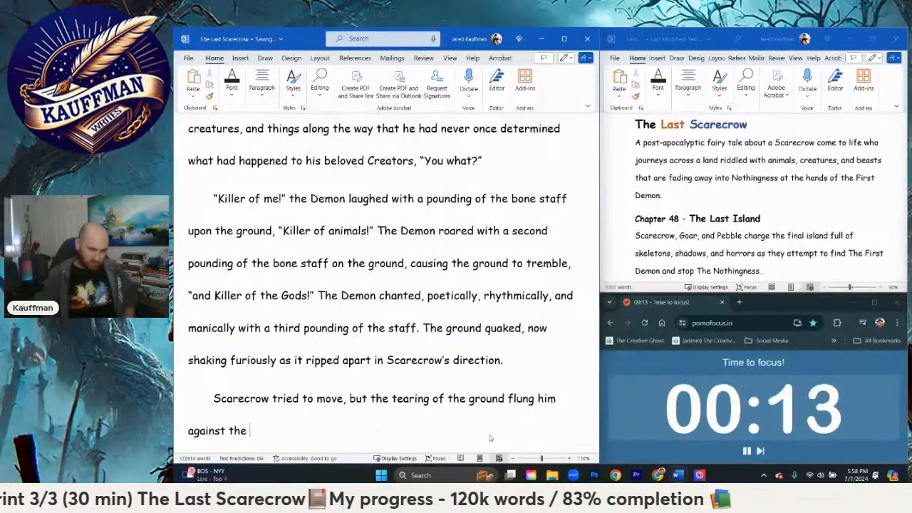
text(nearest fw)
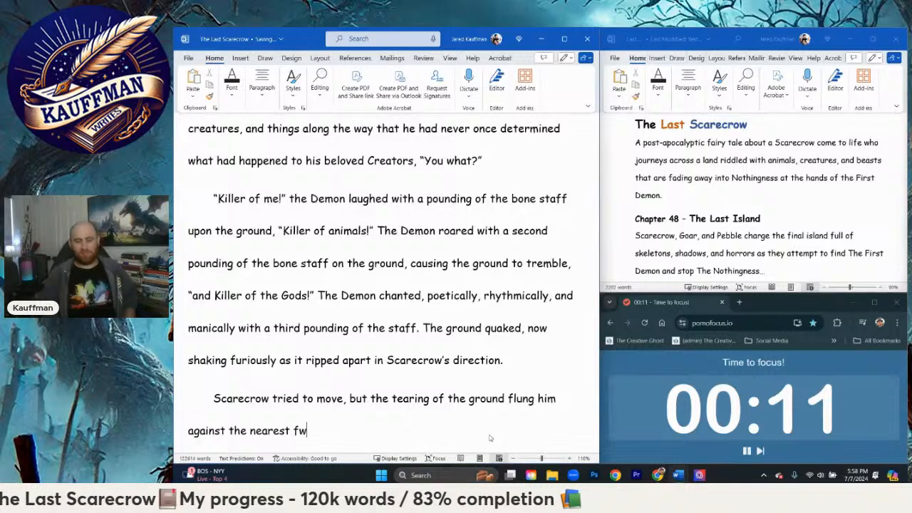
Step: Continue Scarecrow's sentence after "the tearing of the ground" with "flung him against the nearest wall"
key(BackSpace)
key(BackSpace)
text(walls)
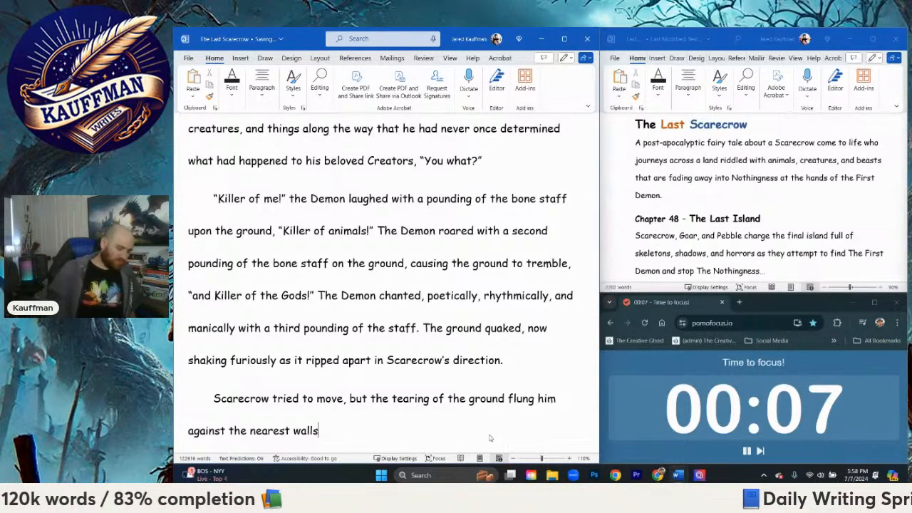
key(BackSpace)
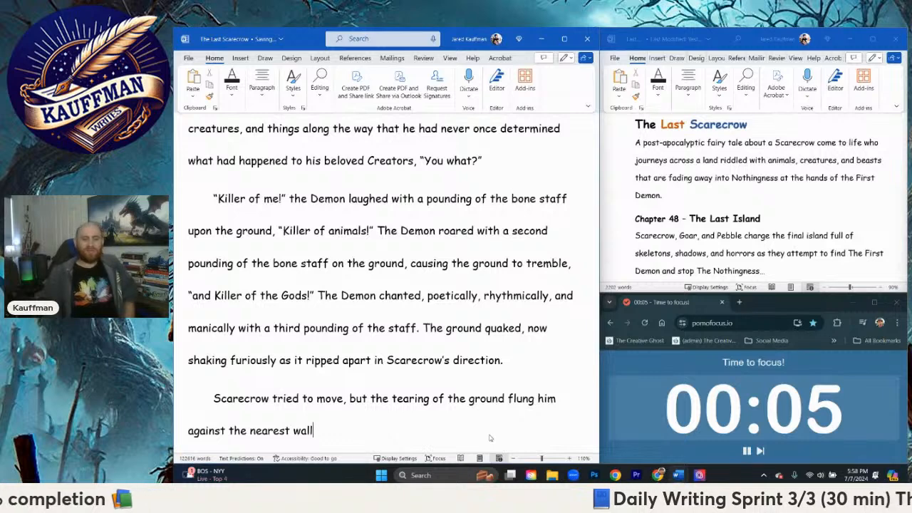
Step: End the sentence with a period and add "He smashed against his damaged hand, crying out in pain and sliding to the floor."
text(. He smase)
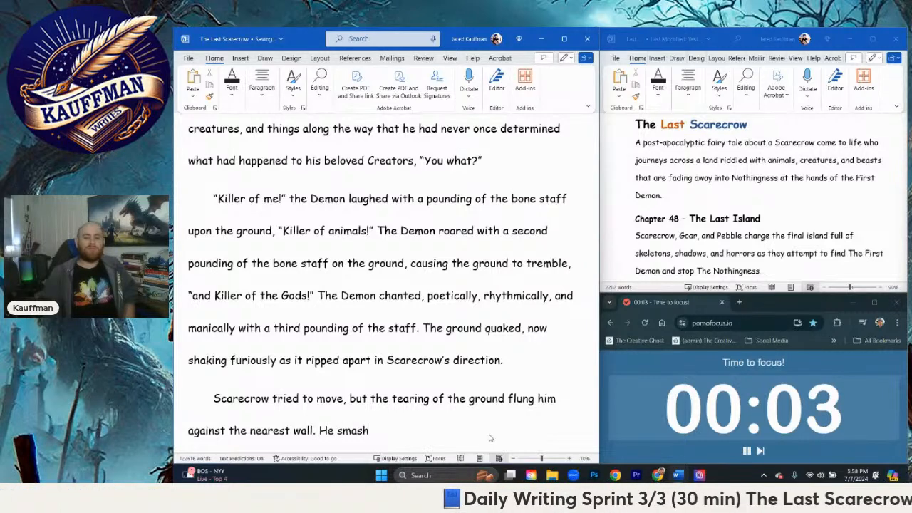
text(ed against)
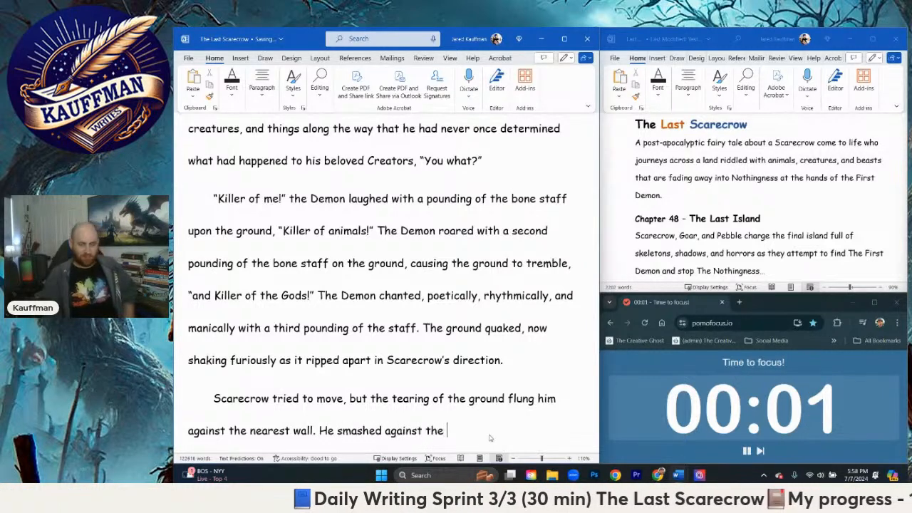
text( the)
key(BackSpace)
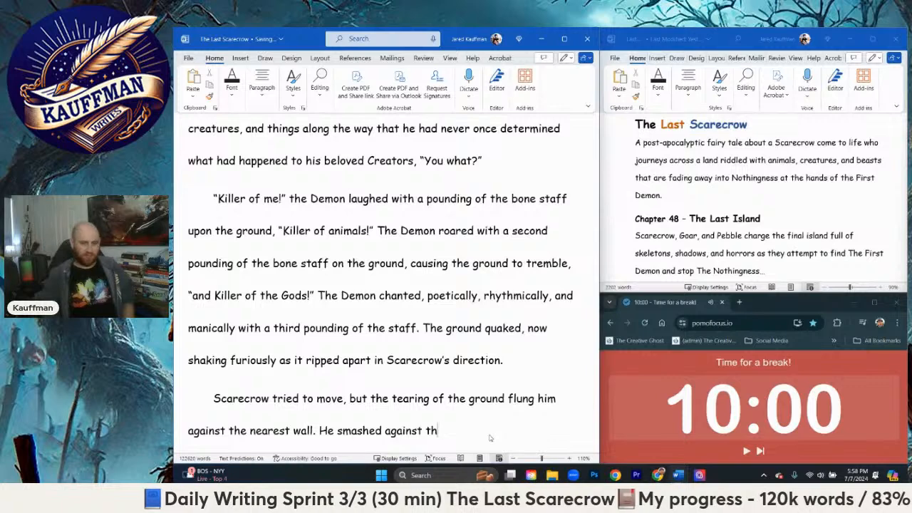
text(his damaged)
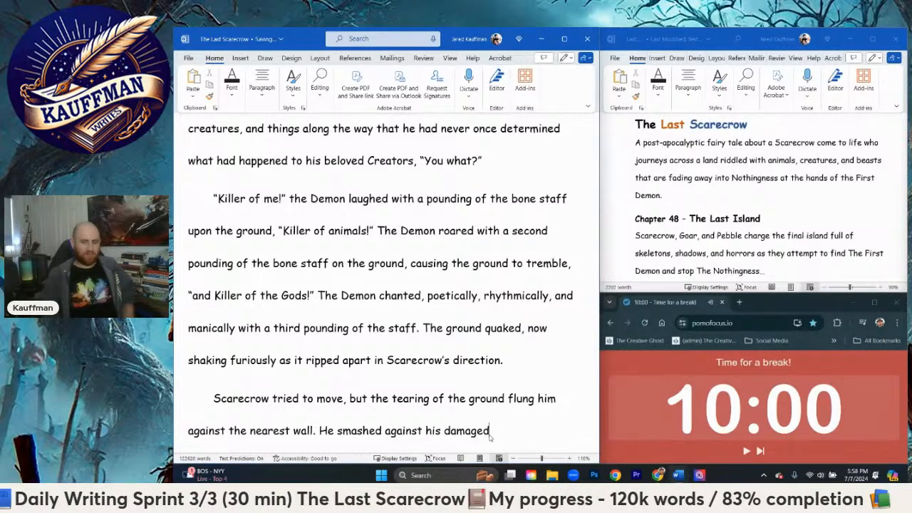
text( hand, crying out)
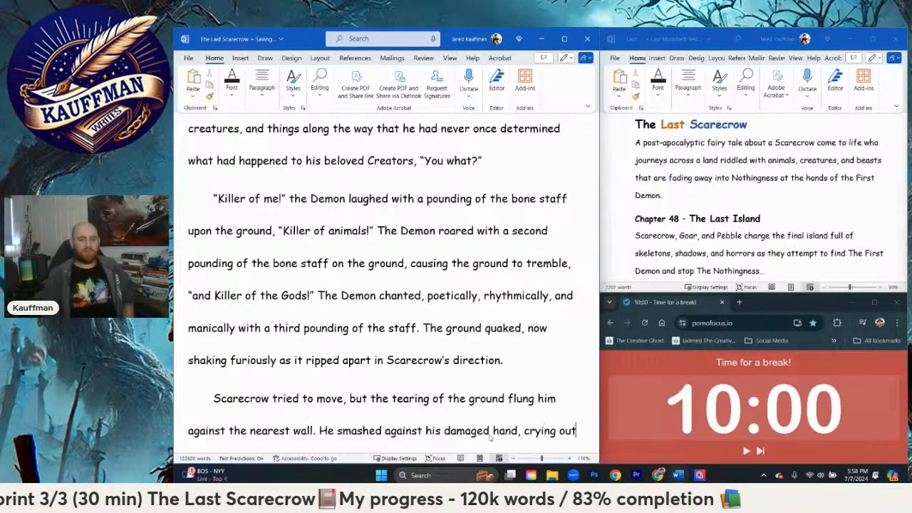
text( in pain and sliding to the)
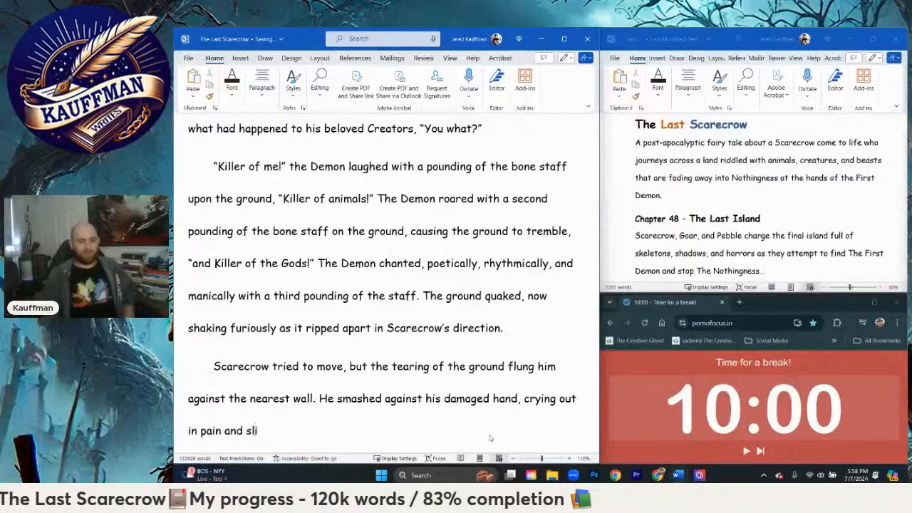
text( floor.)
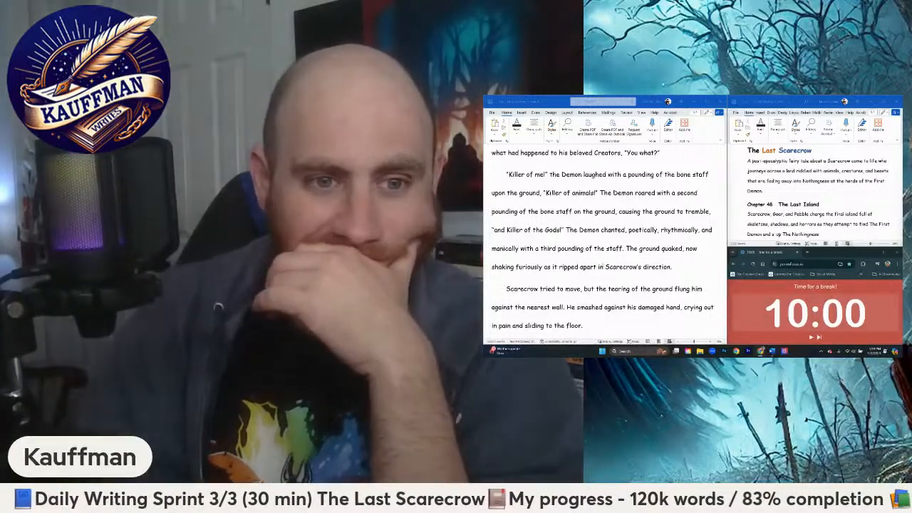
scroll(592, 273, up, 1)
scroll(592, 272, down, 2)
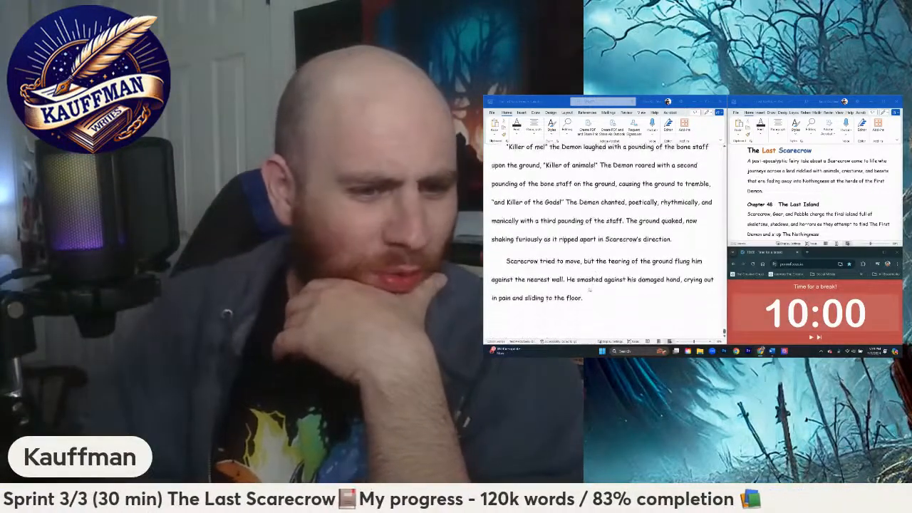
scroll(552, 304, up, 5)
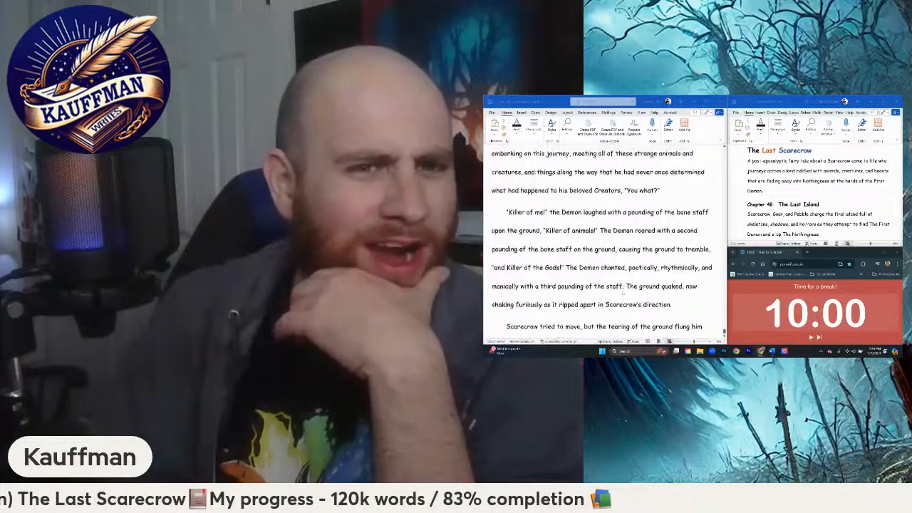
scroll(611, 309, down, 6)
click(606, 290)
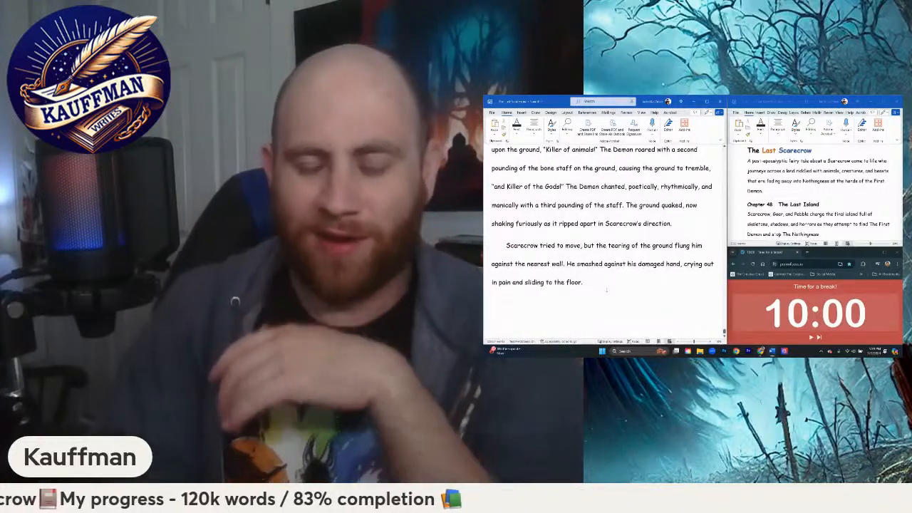